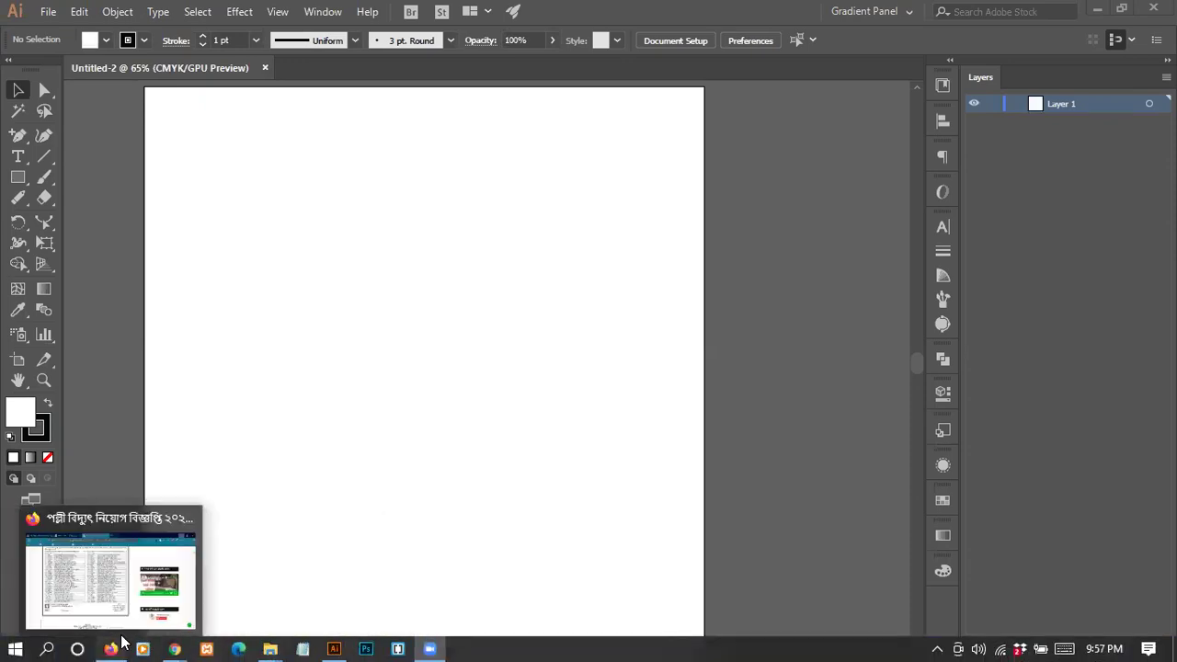
# Step: Switch to Chrome and examine the business card design screenshot shared in the Facebook chat
pyautogui.click(123, 640)
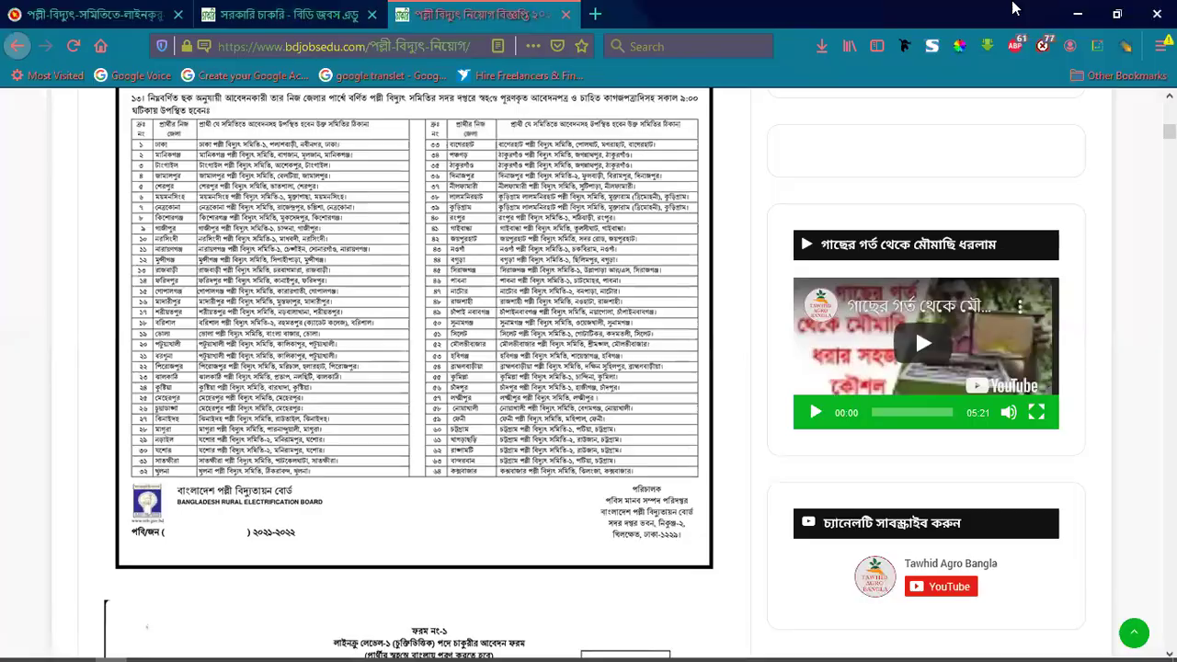
pyautogui.click(334, 648)
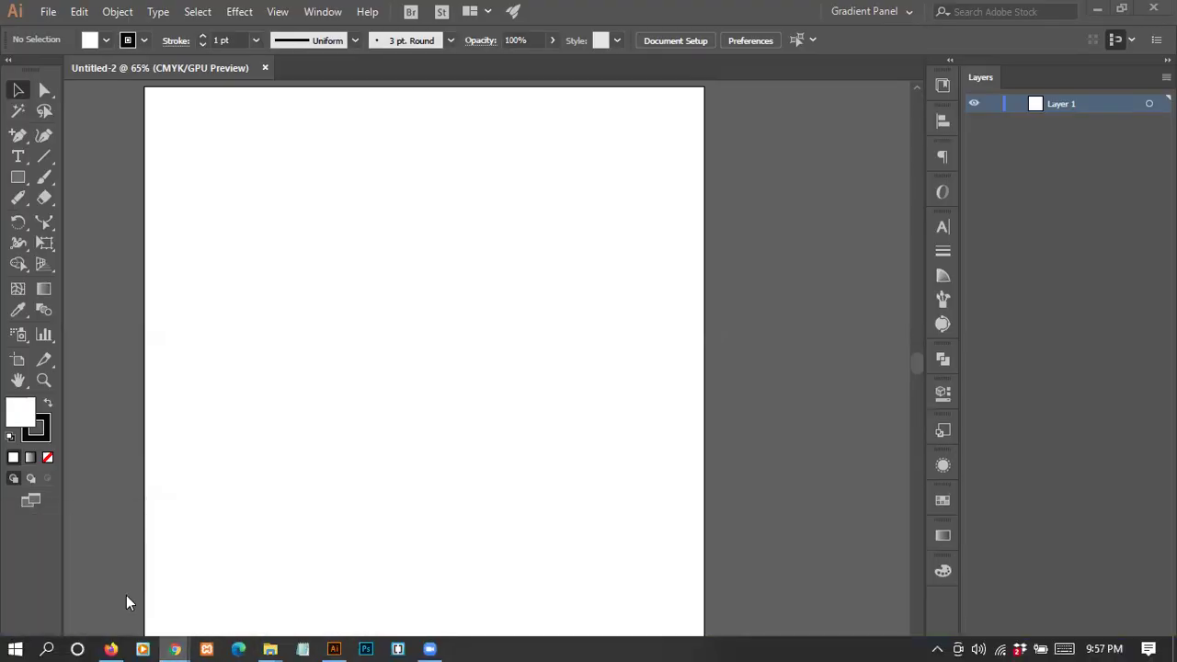
pyautogui.click(174, 648)
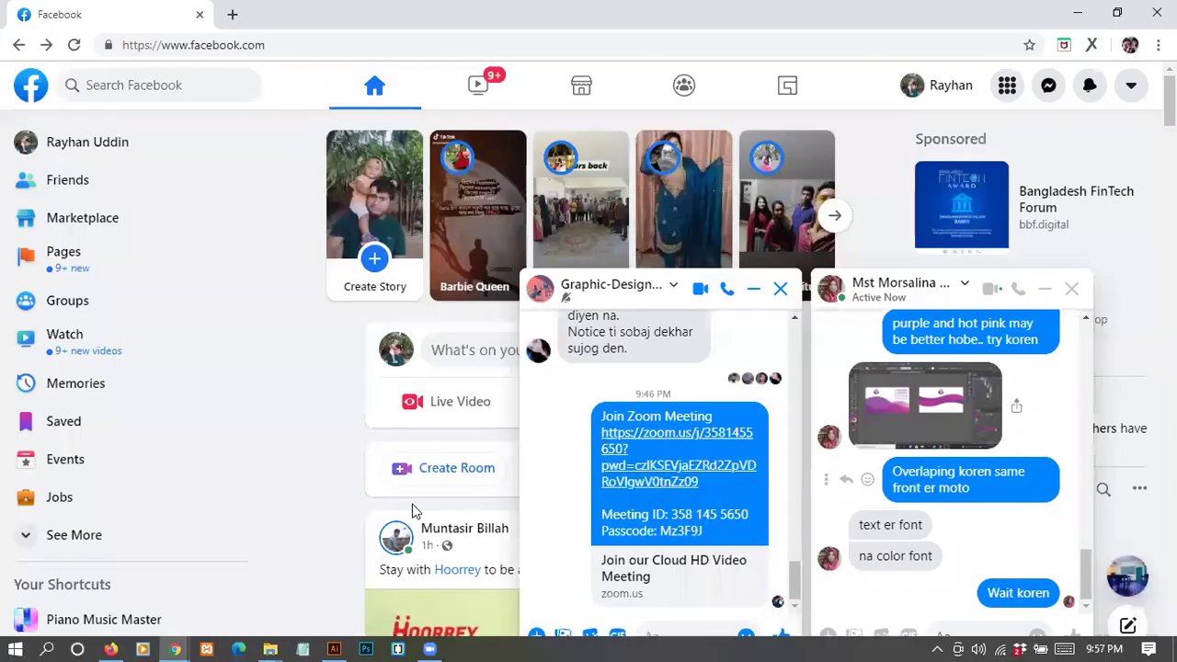
pyautogui.click(895, 418)
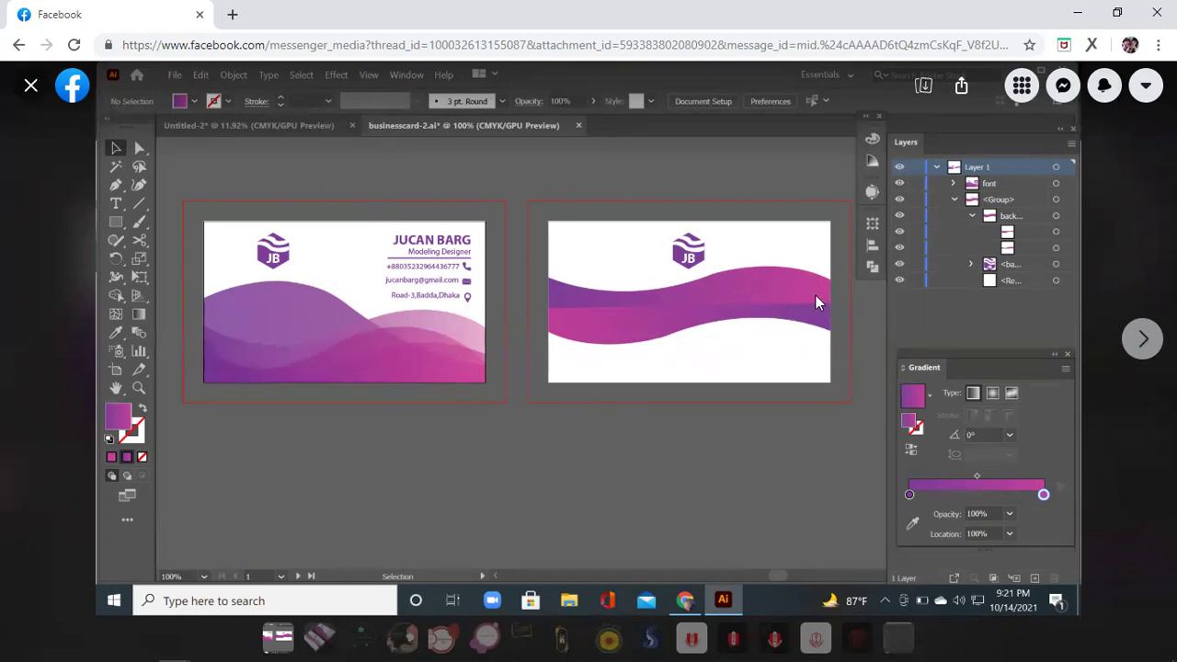
pyautogui.click(30, 87)
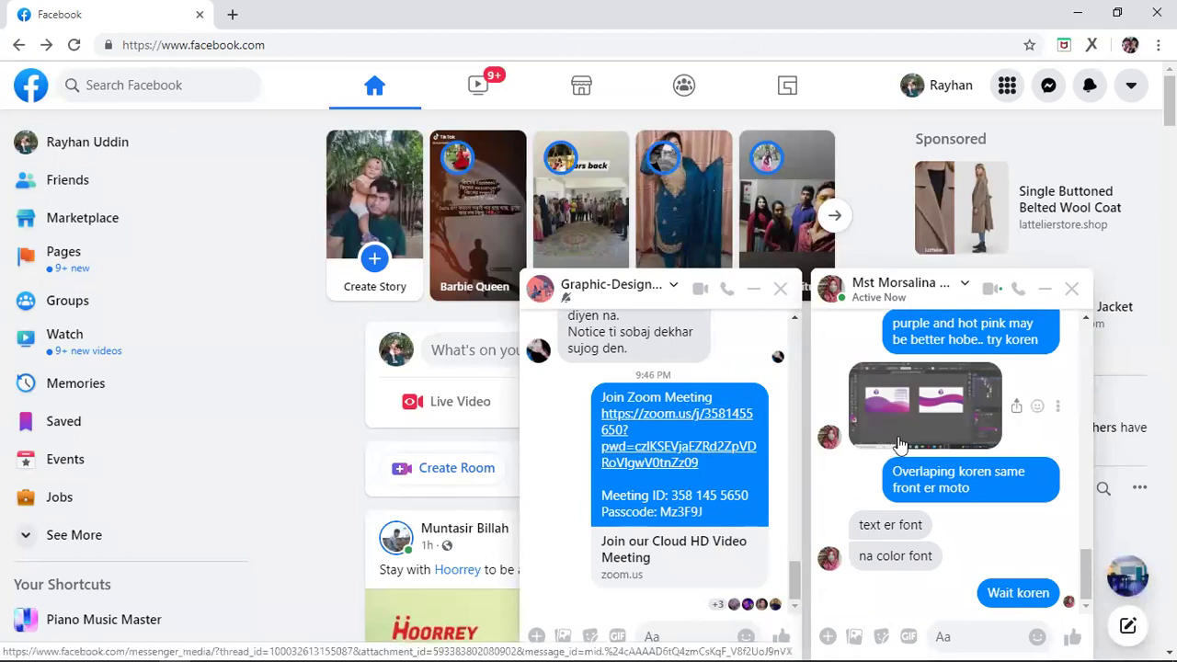
pyautogui.click(951, 425)
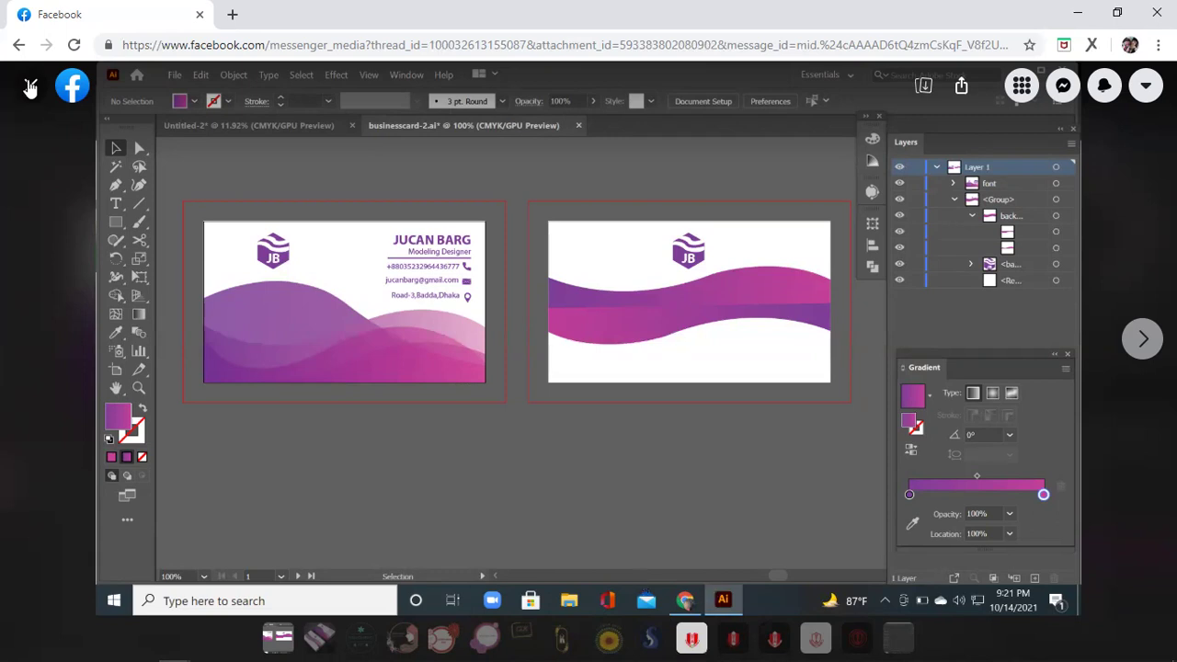
pyautogui.click(31, 87)
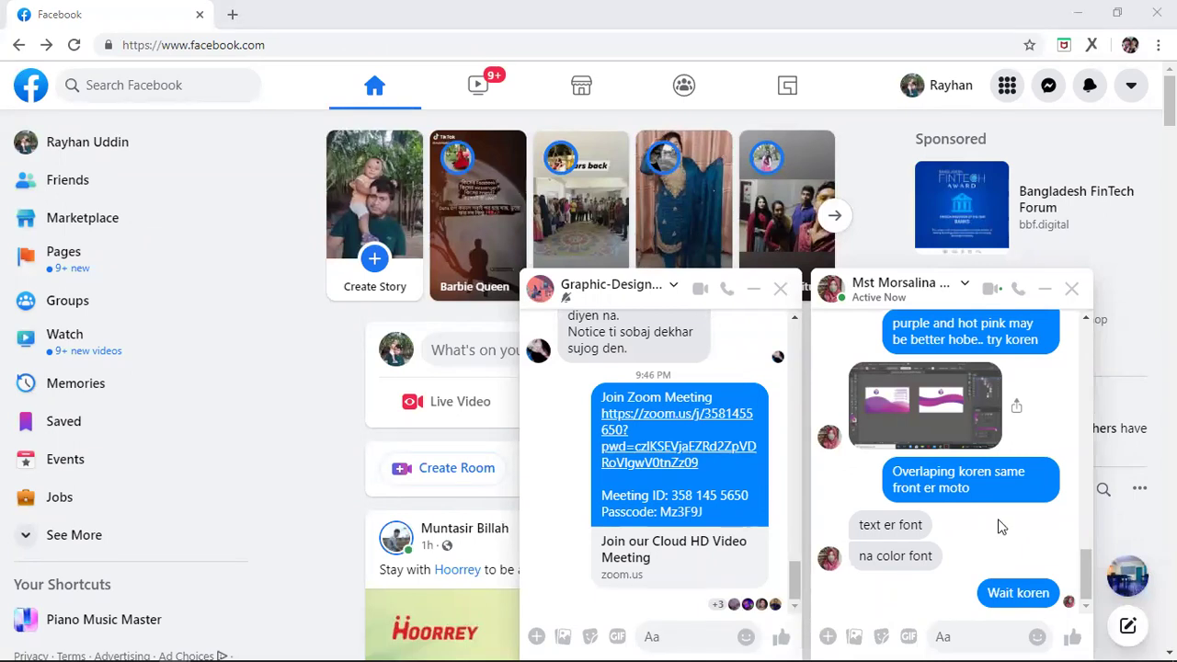
# Step: Return to Illustrator and try green and blue swatch fills on the selected square, settling on the dark red swatch
pyautogui.hotkey('alt', 'Tab')
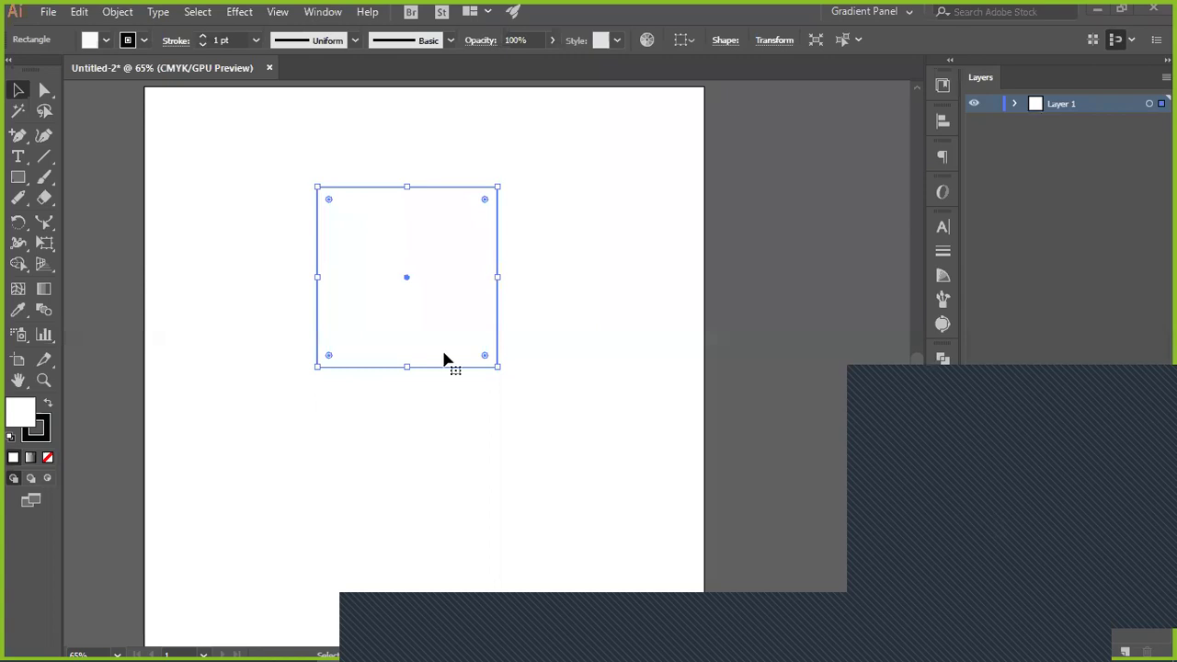
pyautogui.click(105, 41)
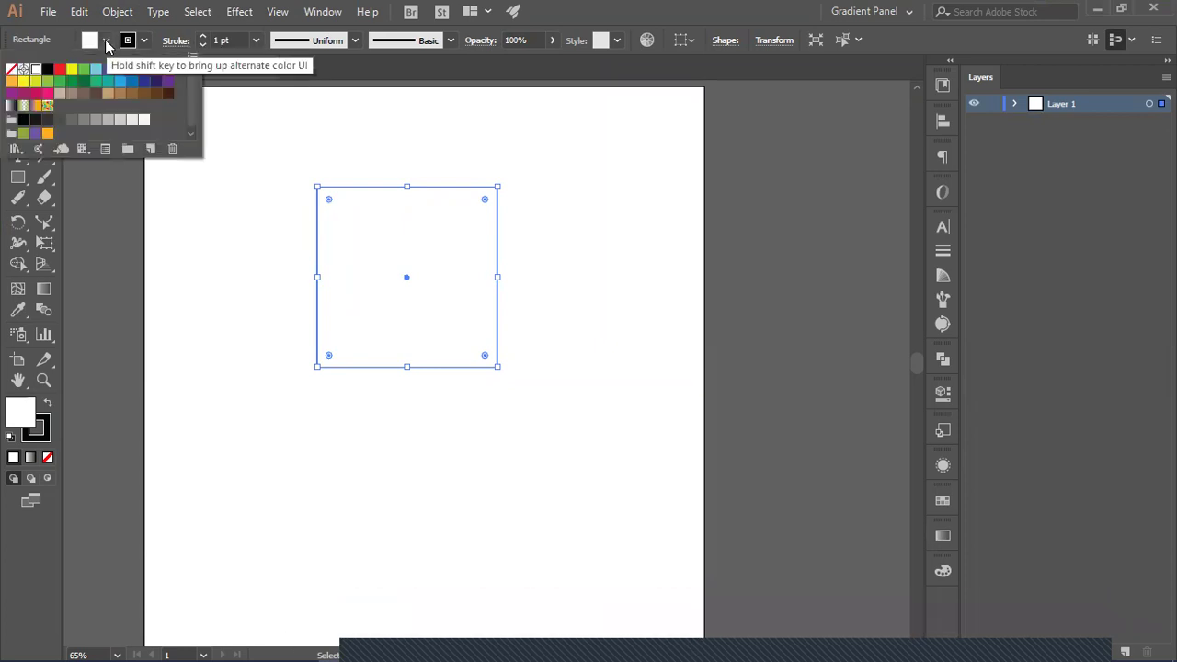
pyautogui.click(81, 84)
pyautogui.click(71, 83)
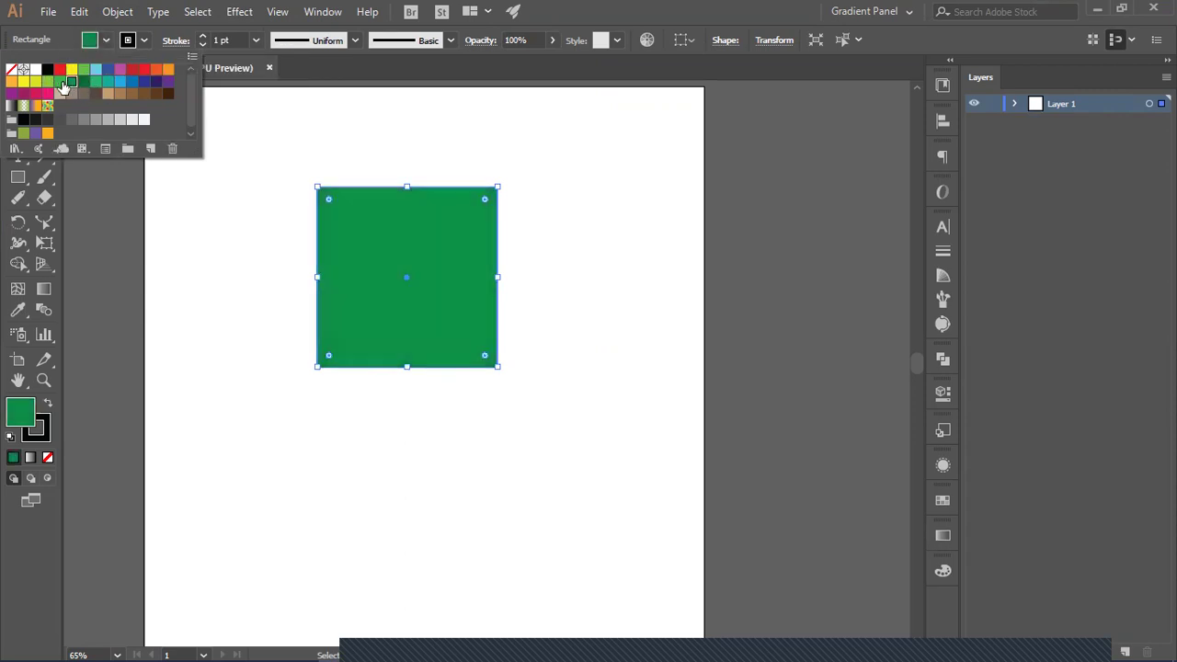
pyautogui.click(60, 83)
pyautogui.click(82, 83)
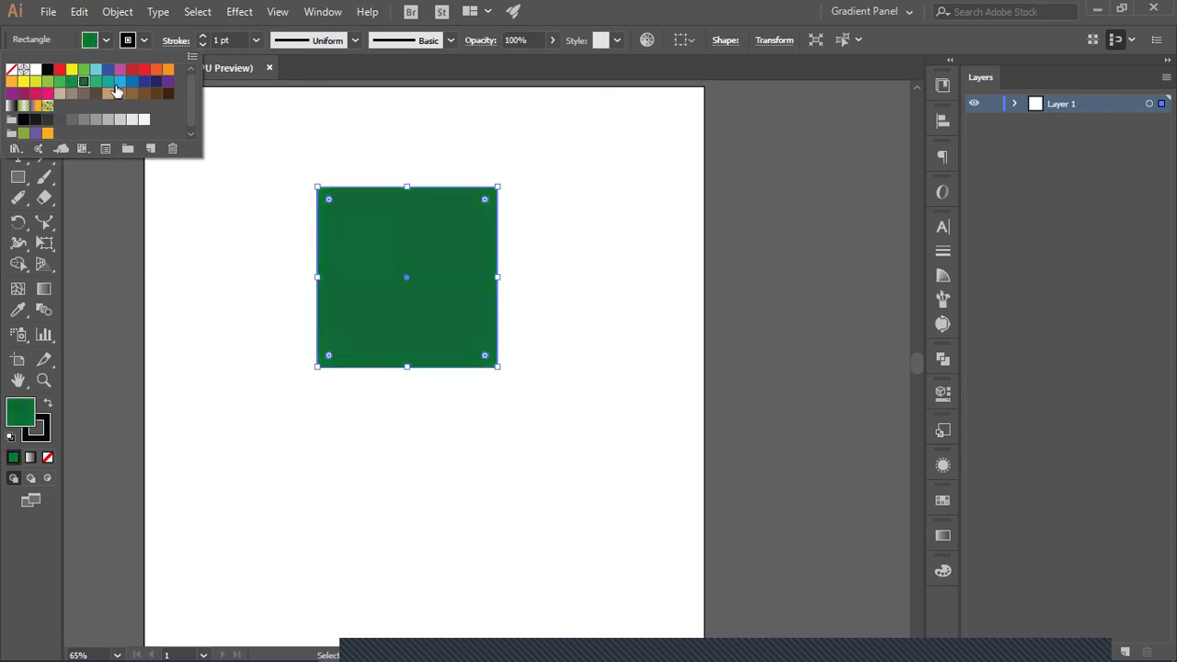
pyautogui.click(119, 82)
pyautogui.click(143, 84)
pyautogui.click(108, 81)
pyautogui.click(132, 82)
pyautogui.click(132, 69)
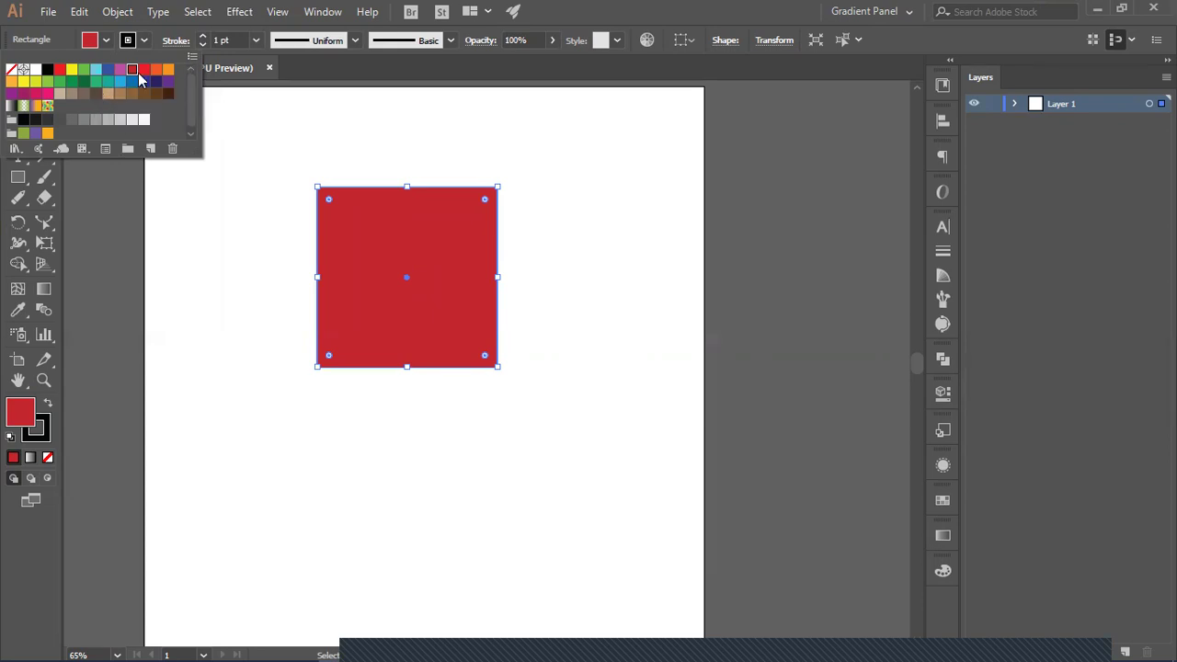
pyautogui.click(107, 41)
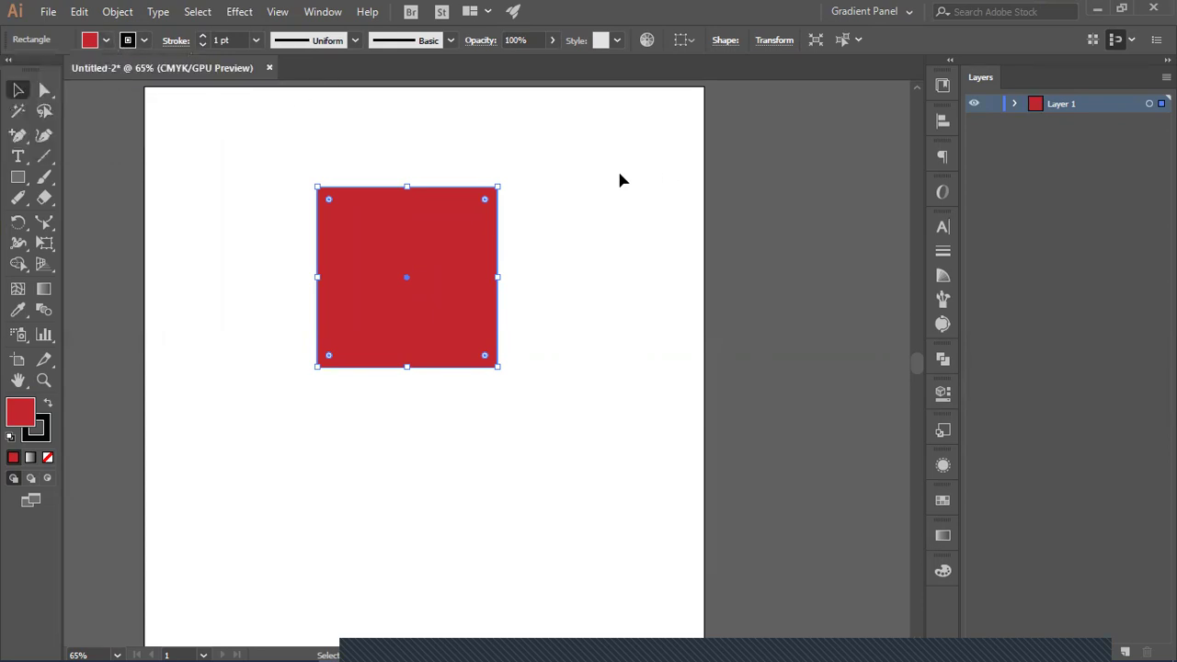
# Step: Show the Swatches panel as a floating panel beside the square and make it slightly taller
pyautogui.click(321, 11)
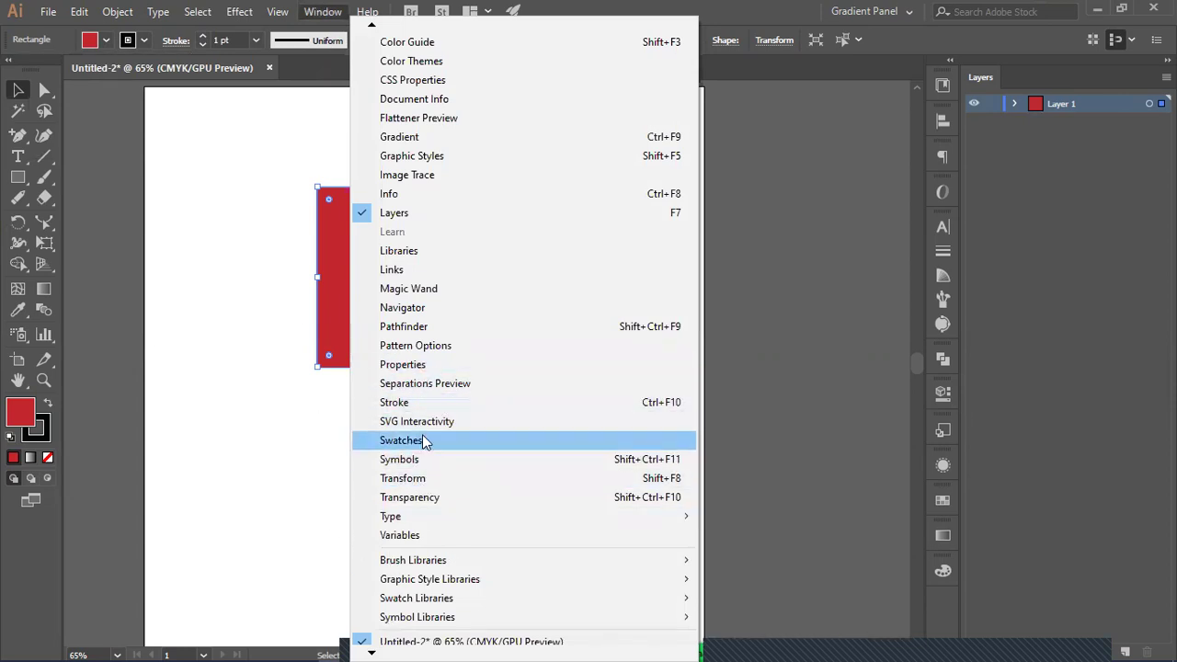
pyautogui.click(487, 440)
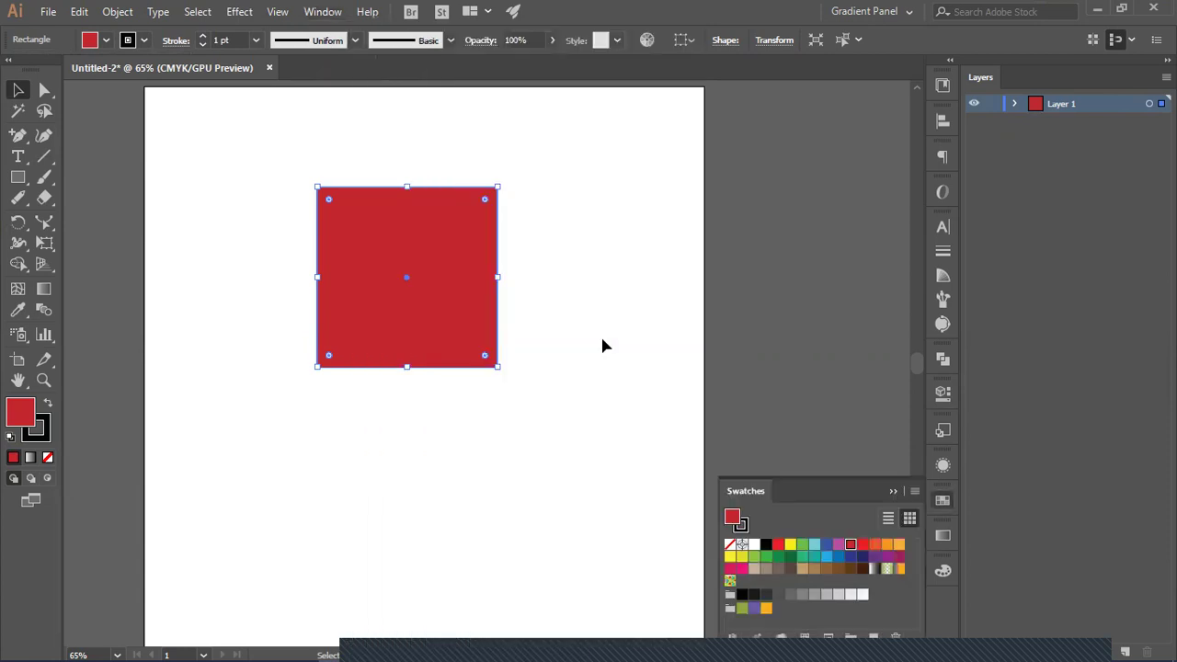
pyautogui.moveTo(829, 477); pyautogui.dragTo(798, 104)
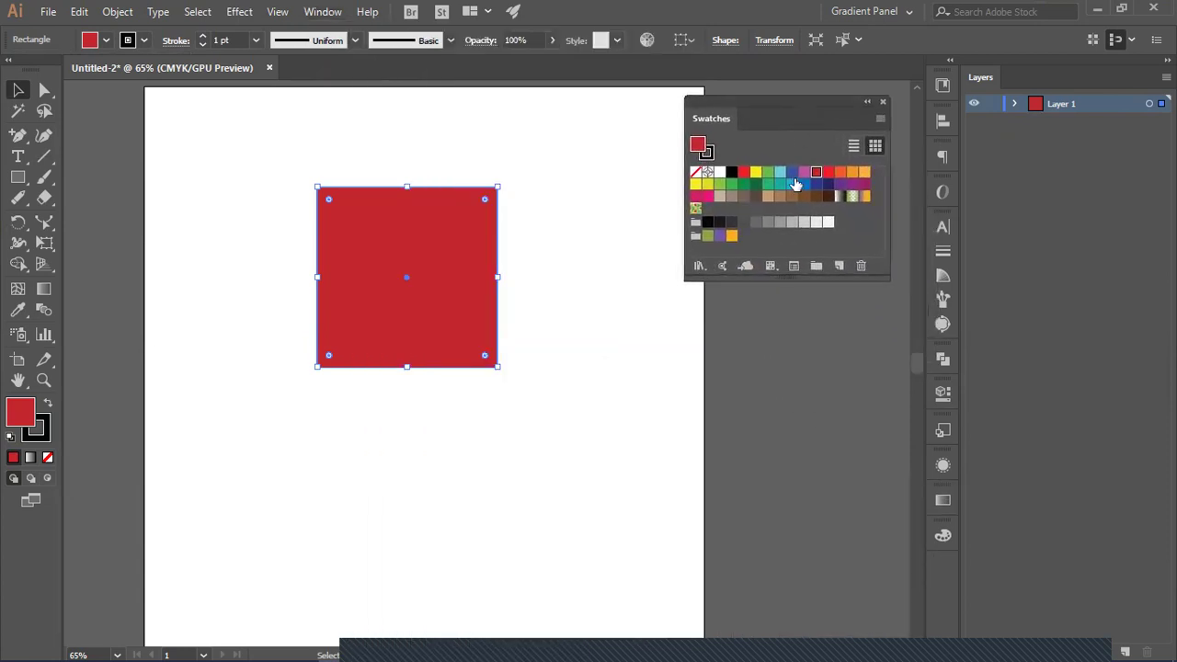
pyautogui.moveTo(802, 280); pyautogui.dragTo(810, 310)
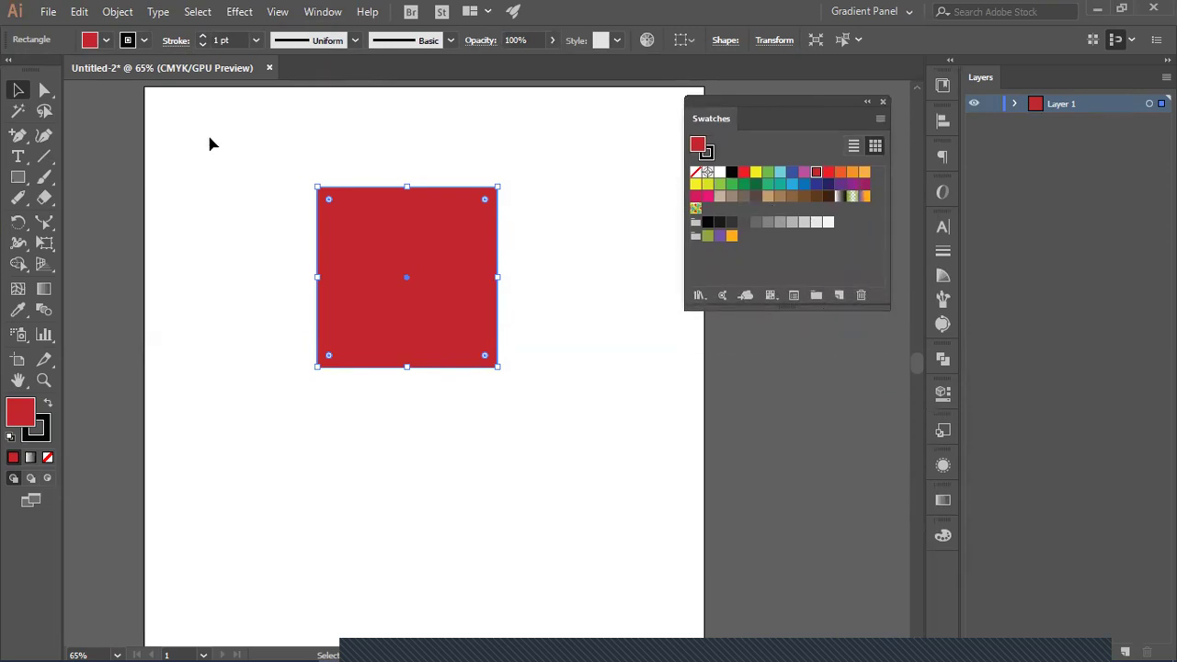
# Step: Remove the outline from the red square by setting its stroke to None, and deselect it
pyautogui.click(144, 40)
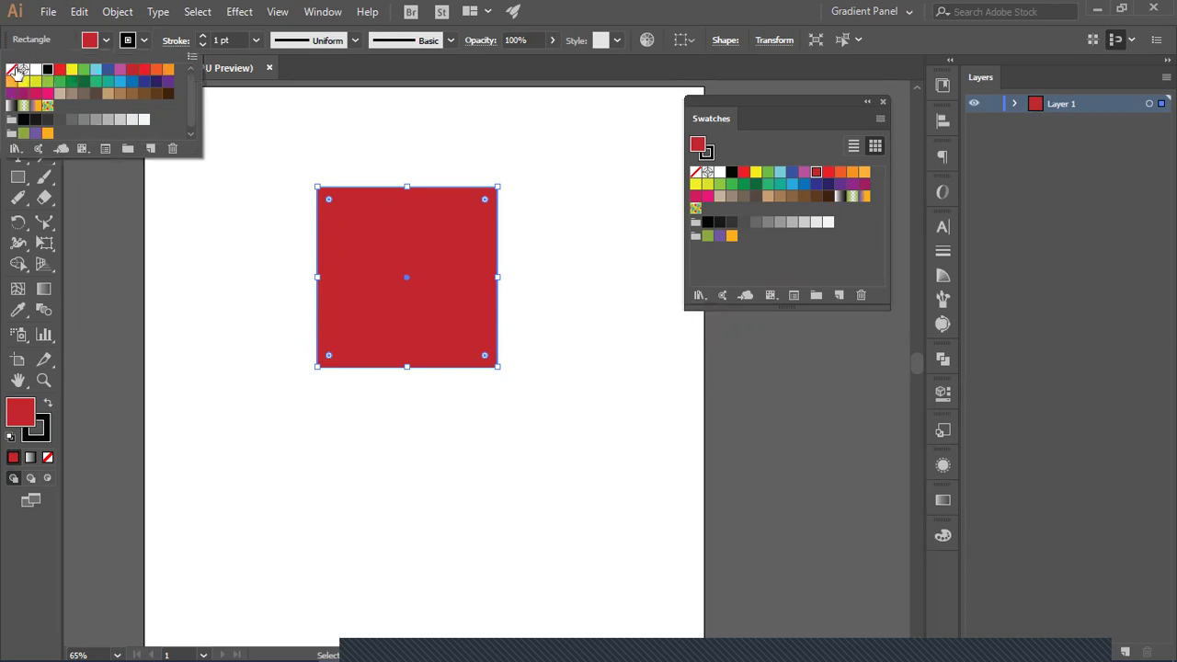
pyautogui.click(12, 70)
pyautogui.click(116, 46)
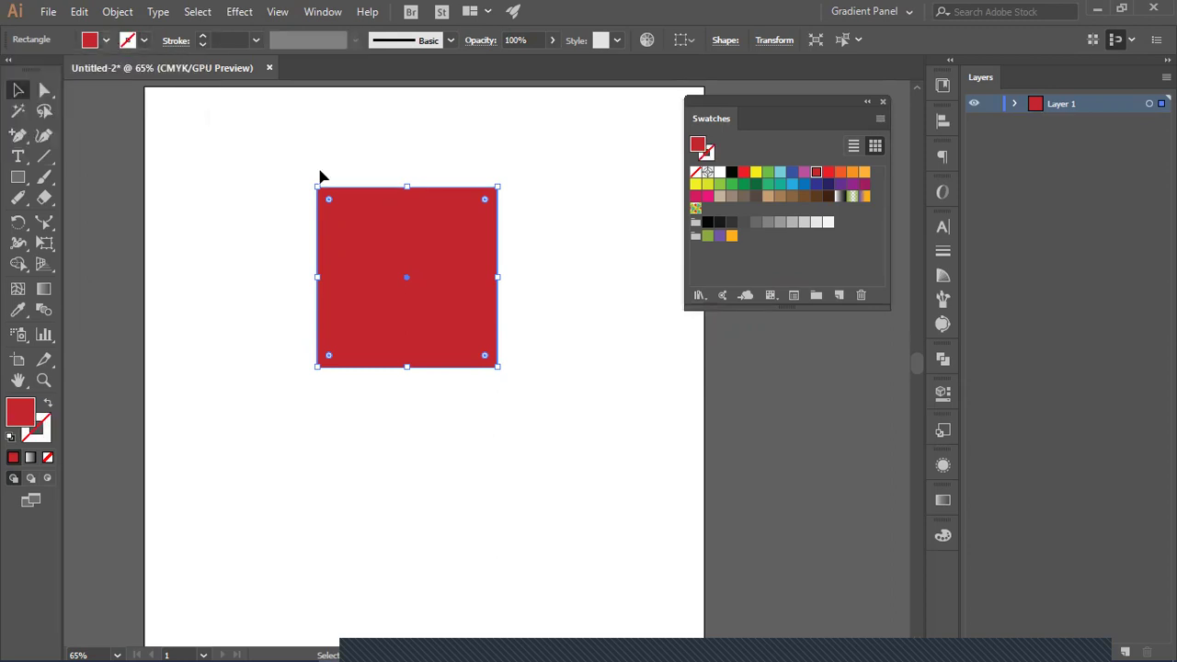
pyautogui.click(553, 341)
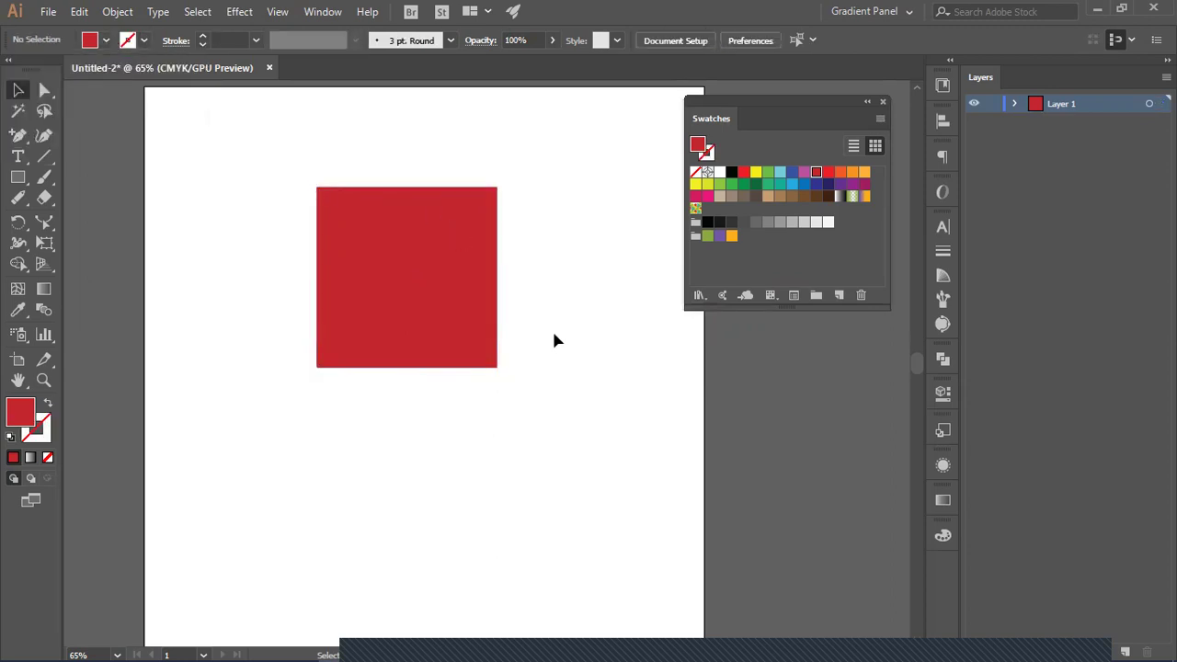
# Step: Align the red square to the artboard, centering it both horizontally and vertically
pyautogui.click(451, 245)
pyautogui.scroll(1, 494, 382)
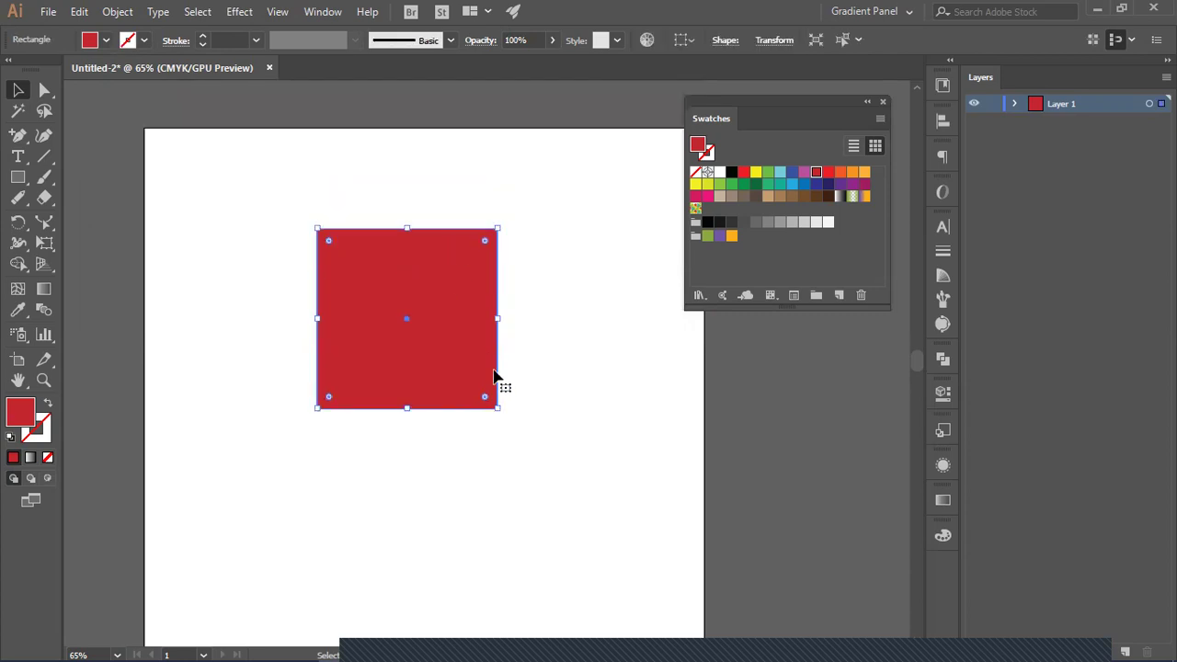
pyautogui.scroll(-2, 466, 346)
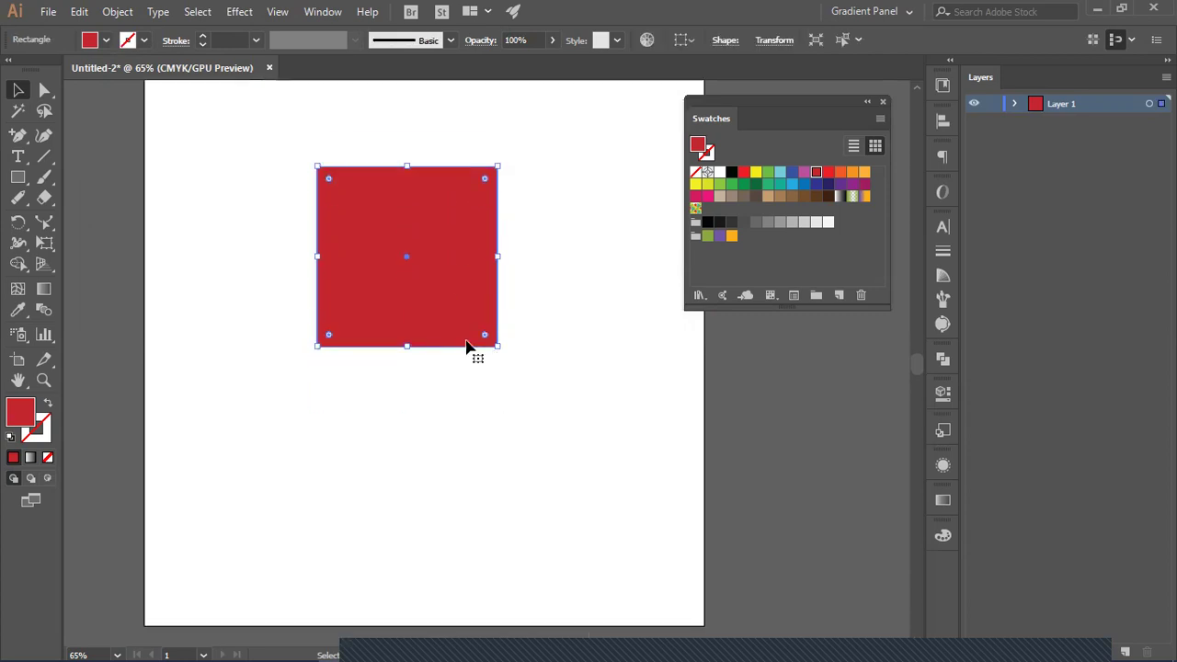
pyautogui.click(686, 40)
pyautogui.click(714, 99)
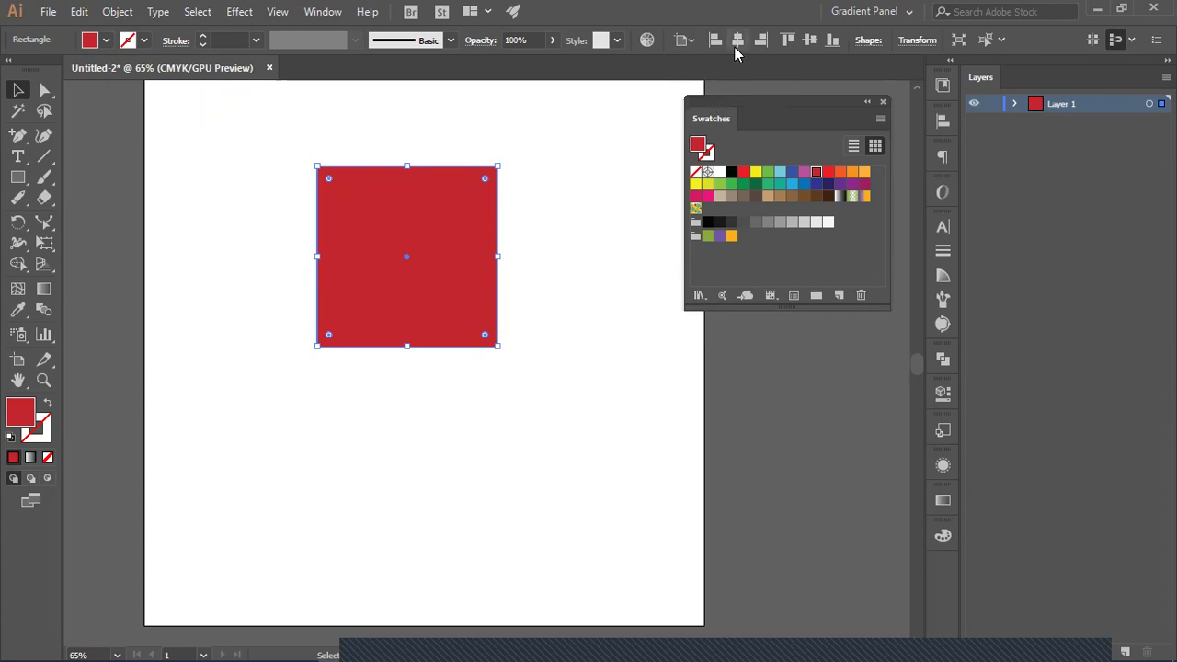
pyautogui.click(738, 40)
pyautogui.click(807, 41)
pyautogui.click(577, 249)
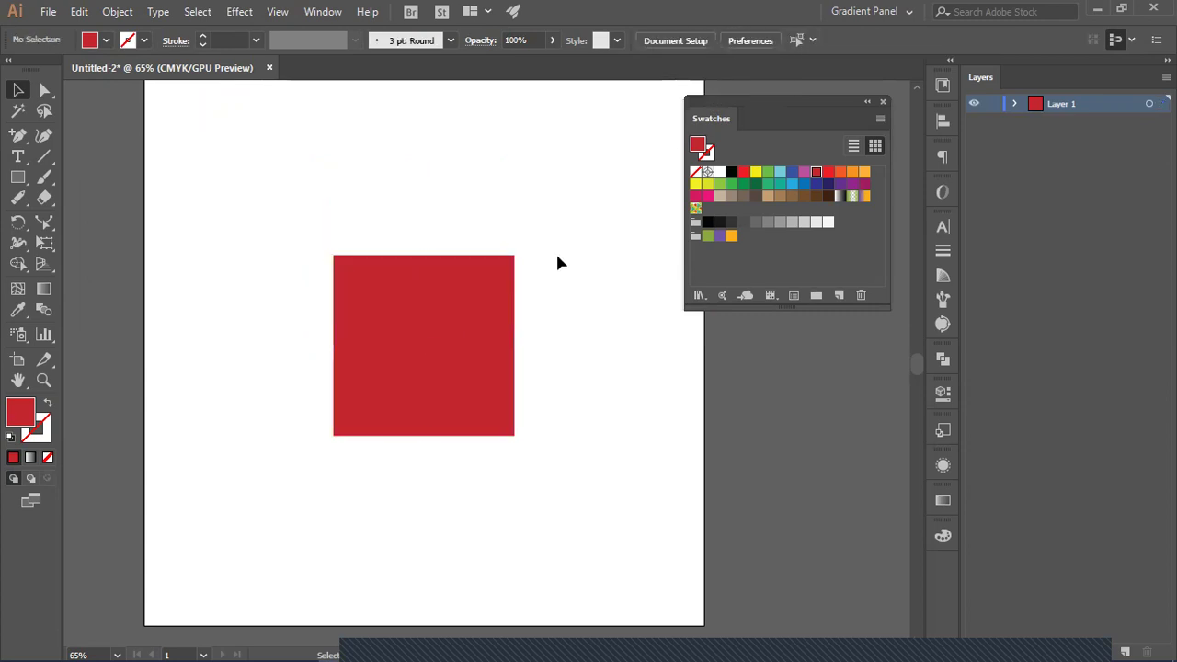
# Step: Enlarge the red square proportionally from its center to about 1.4 times its size
pyautogui.click(428, 323)
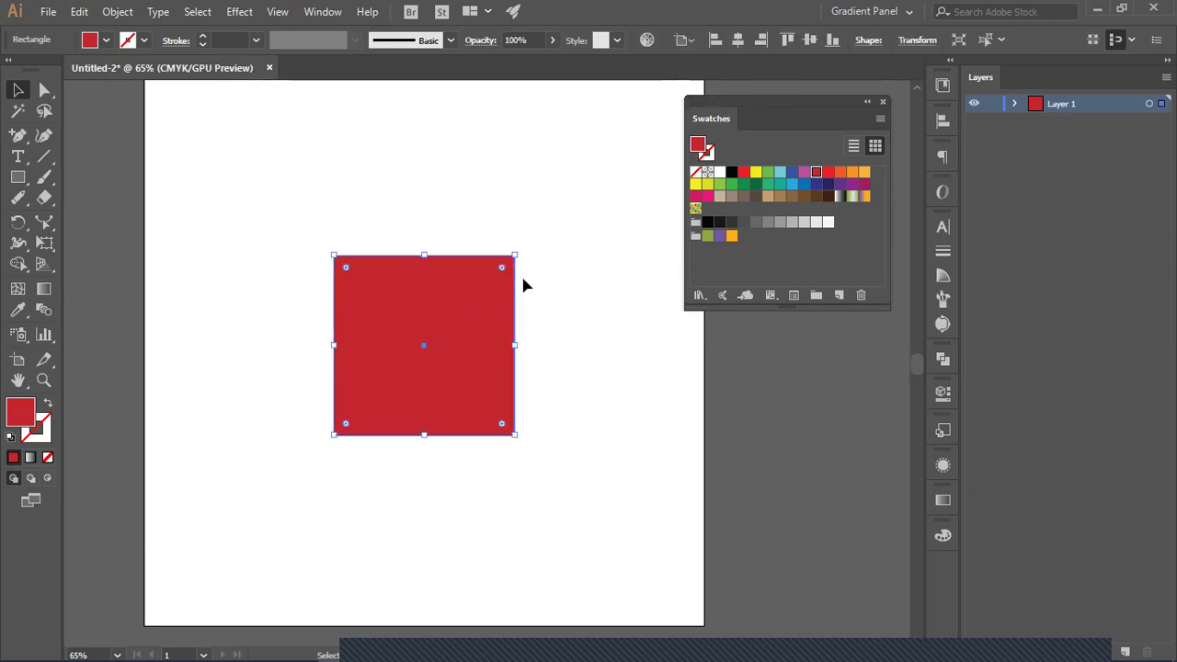
pyautogui.moveTo(514, 259); pyautogui.dragTo(583, 292)
pyautogui.click(582, 249)
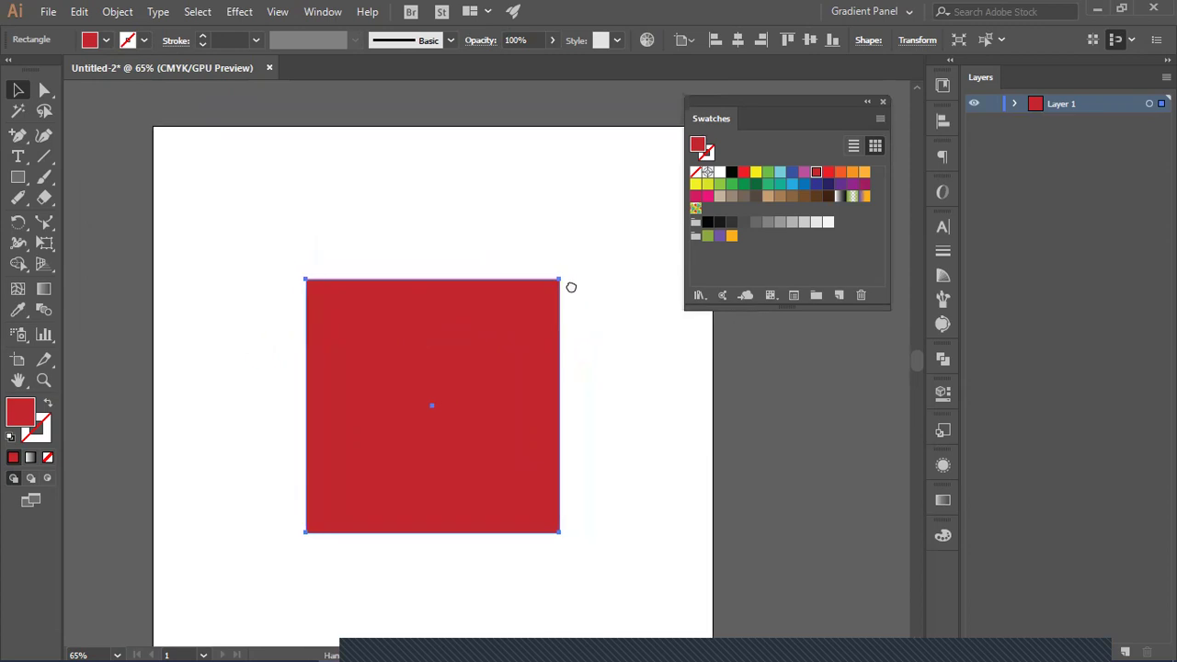
pyautogui.click(462, 331)
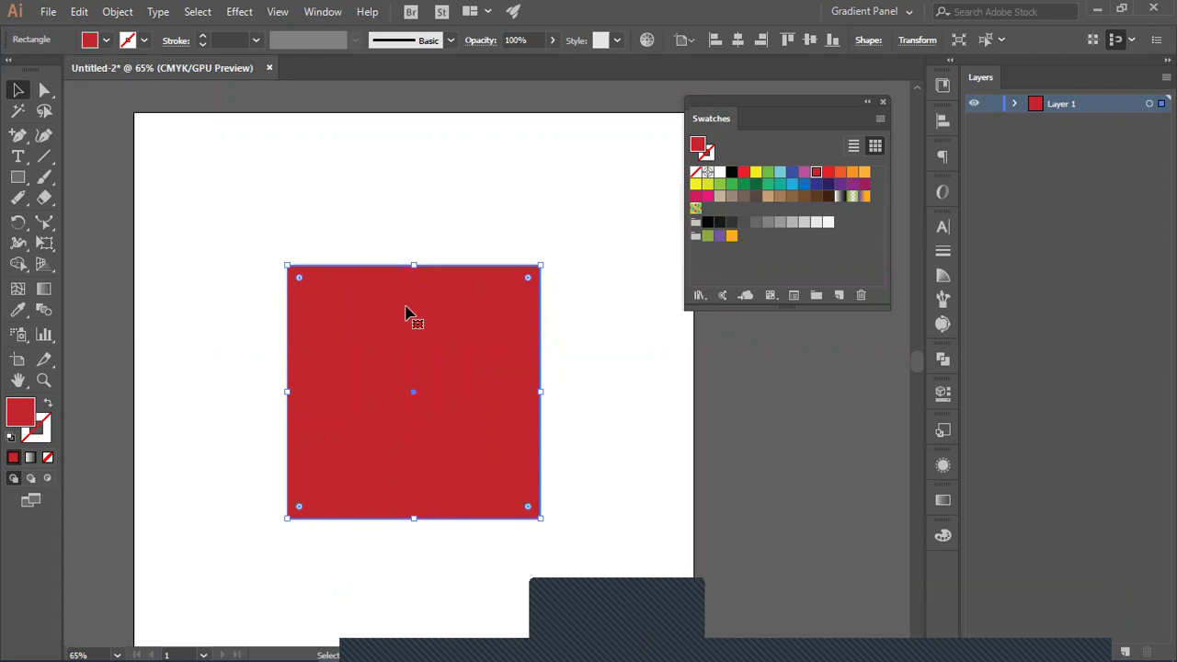
# Step: Make the Swatches panel slightly taller and look over its options for which kinds of swatches to show
pyautogui.click(454, 300)
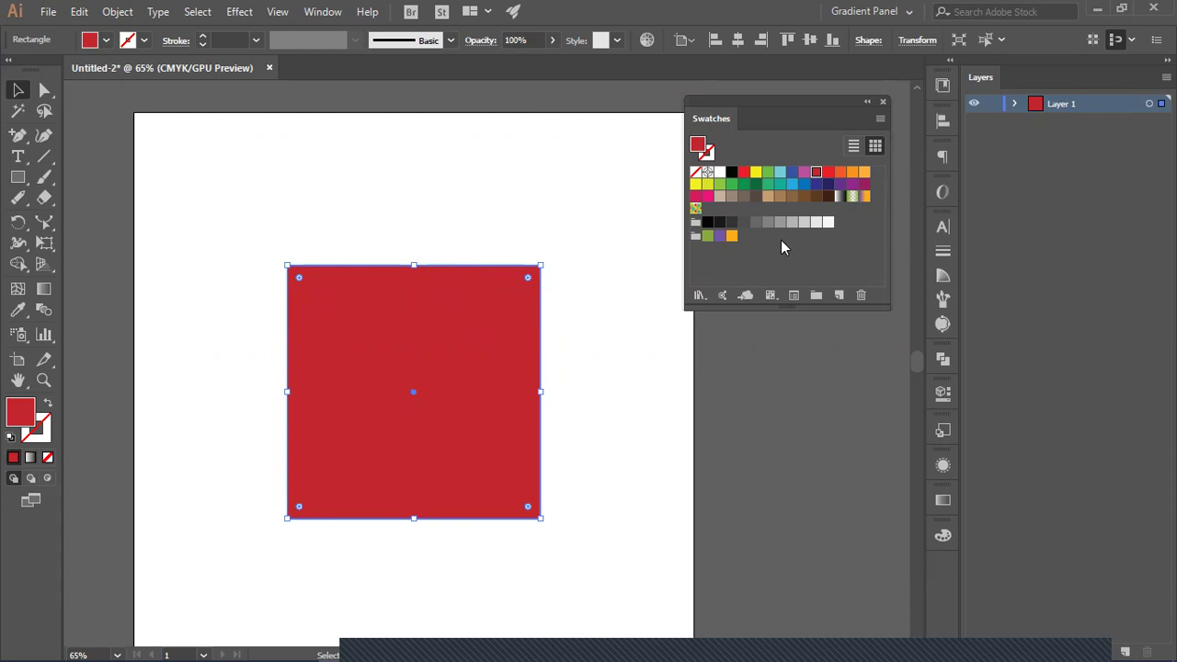
pyautogui.moveTo(777, 306)
pyautogui.mouseDown()
pyautogui.moveTo(804, 379)
pyautogui.moveTo(788, 313)
pyautogui.mouseUp()
pyautogui.click(774, 303)
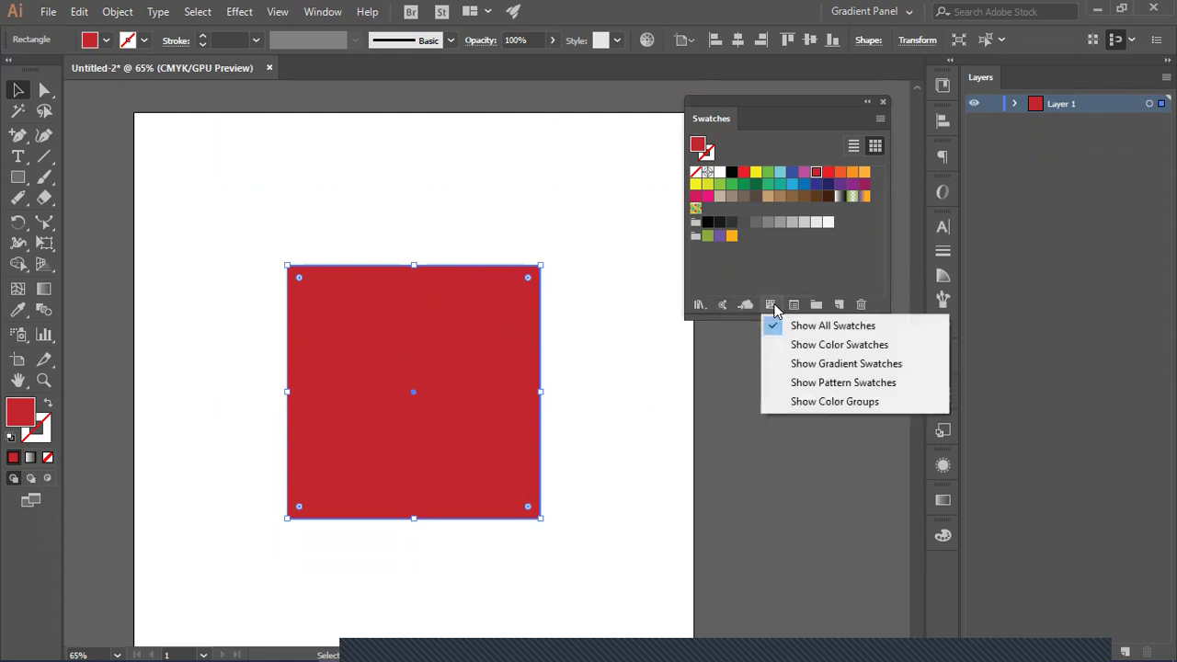
pyautogui.click(774, 303)
pyautogui.click(774, 304)
pyautogui.click(800, 271)
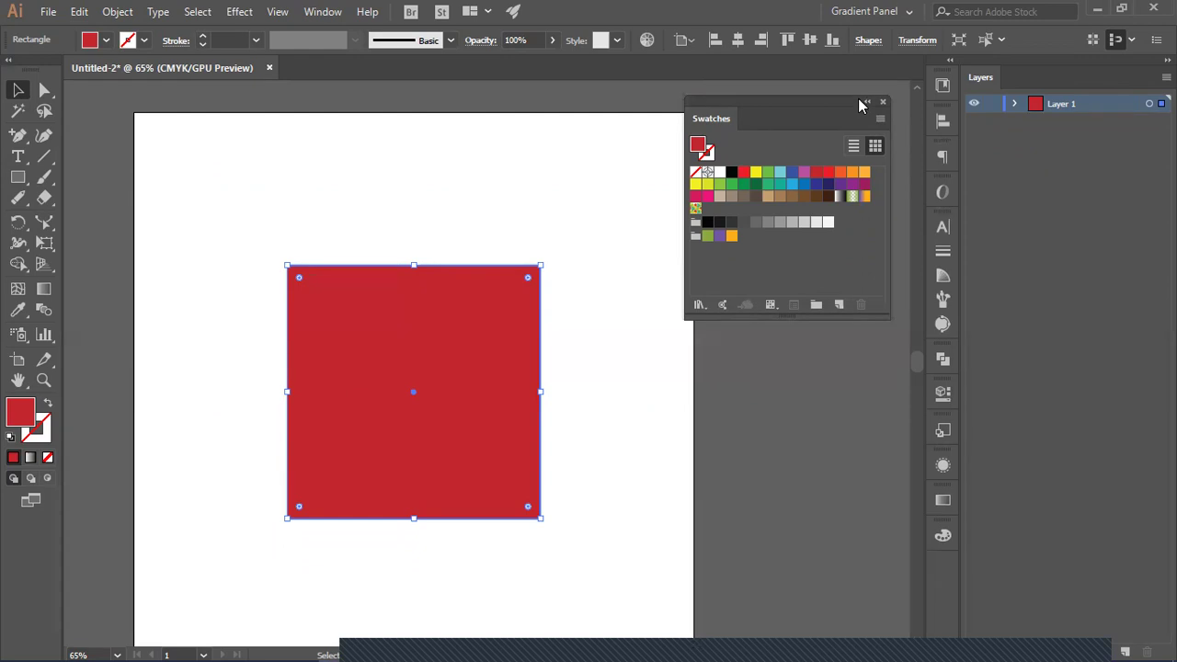
# Step: Shift the Swatches panel away from the square and attach the Color Guide panel directly beneath it
pyautogui.moveTo(852, 104); pyautogui.dragTo(859, 100)
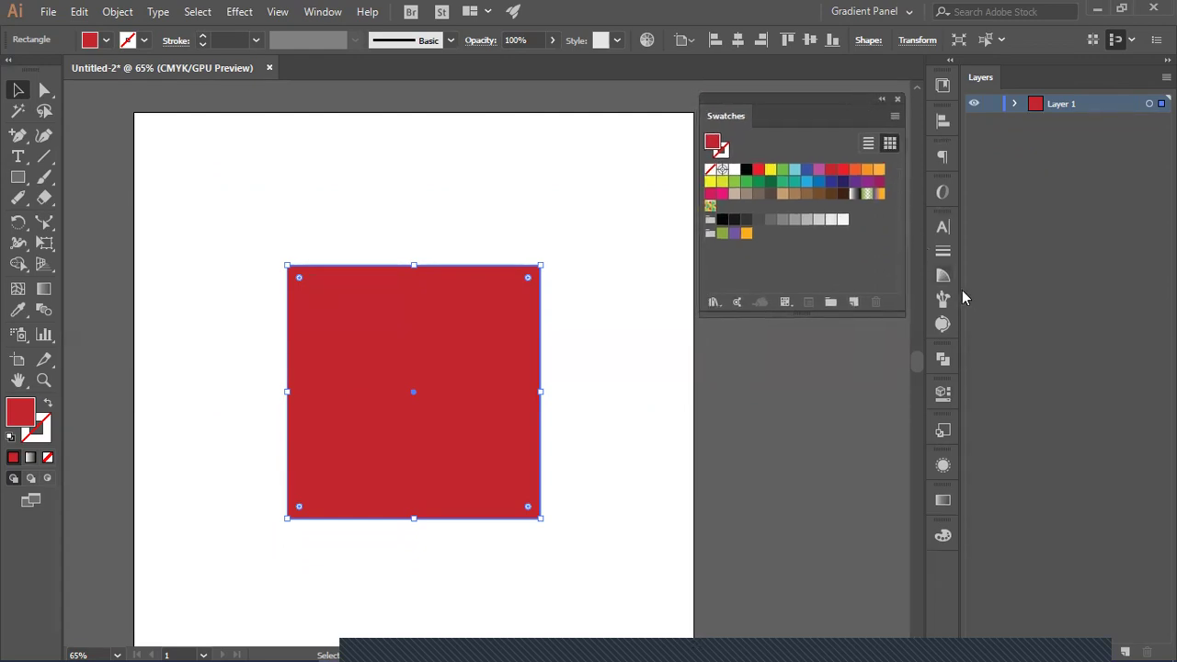
pyautogui.click(941, 277)
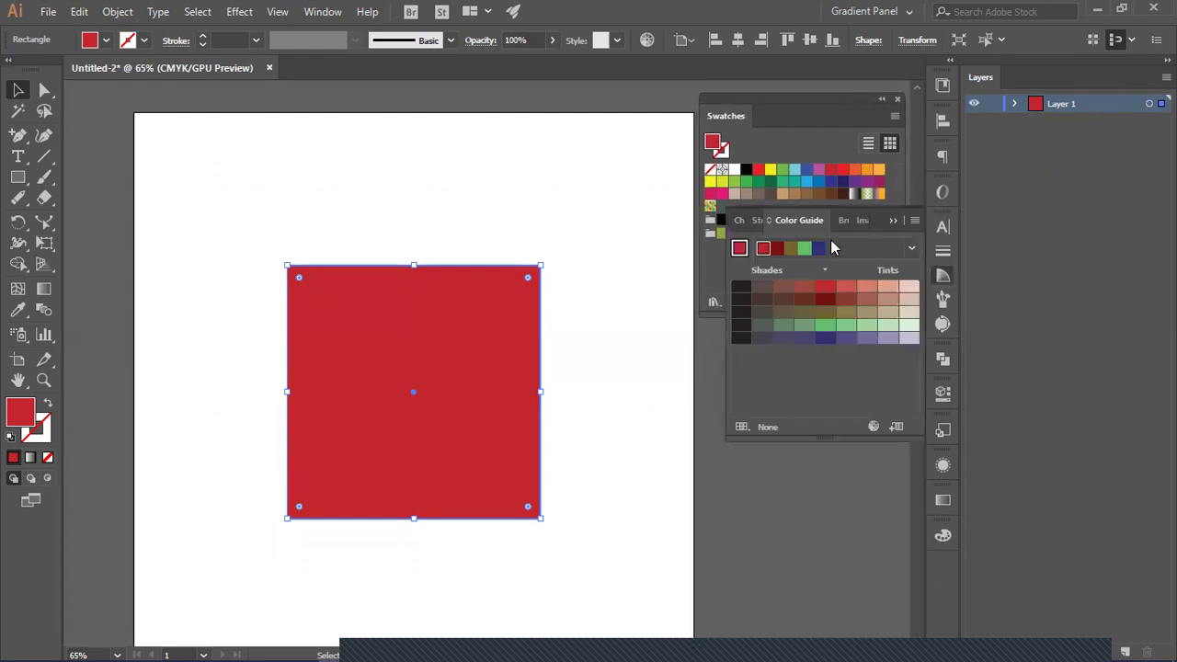
pyautogui.moveTo(798, 226)
pyautogui.mouseDown()
pyautogui.moveTo(549, 202)
pyautogui.moveTo(511, 124)
pyautogui.mouseUp()
pyautogui.click(913, 220)
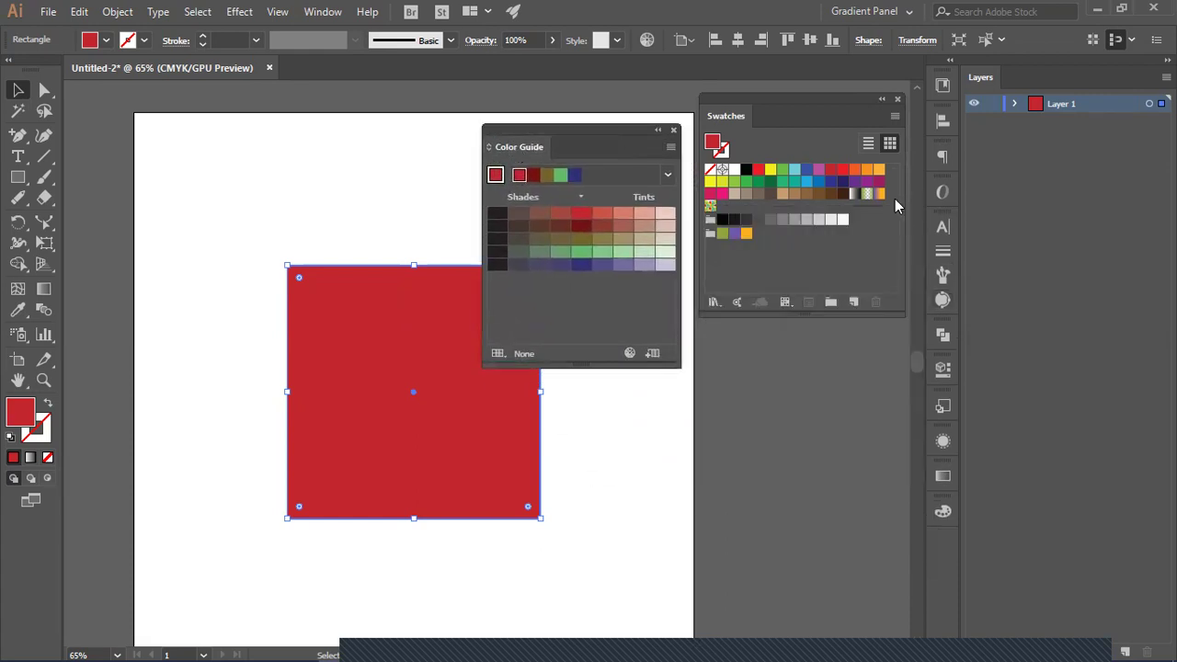
pyautogui.moveTo(572, 147); pyautogui.dragTo(804, 328)
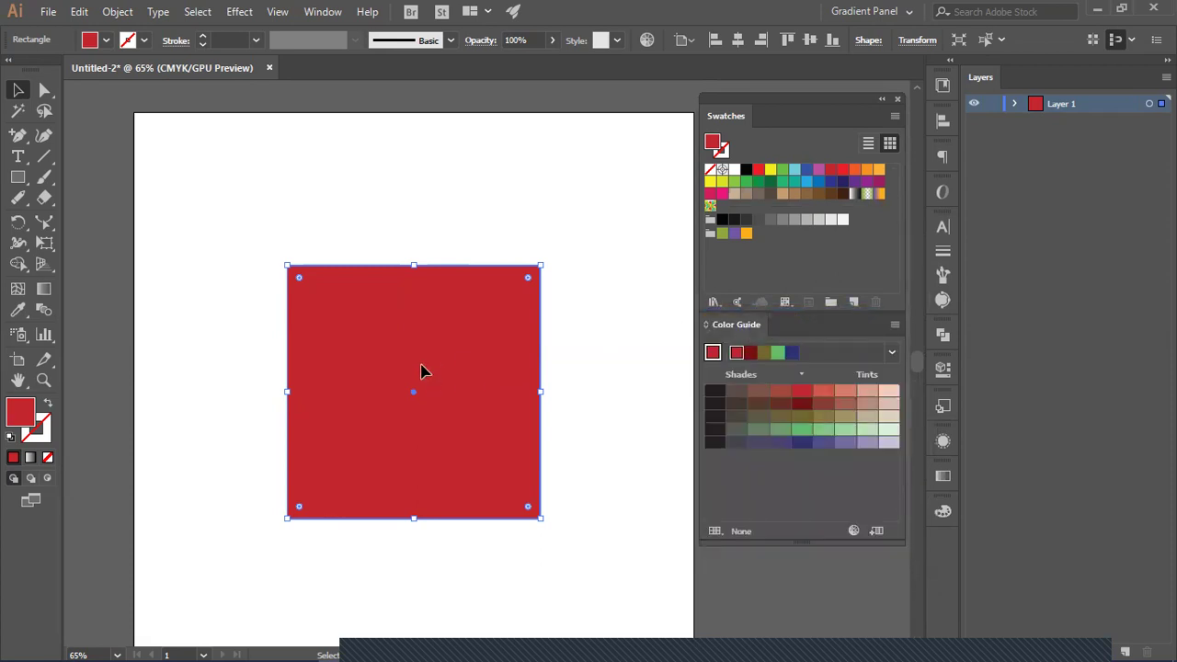
pyautogui.moveTo(425, 374); pyautogui.dragTo(432, 370)
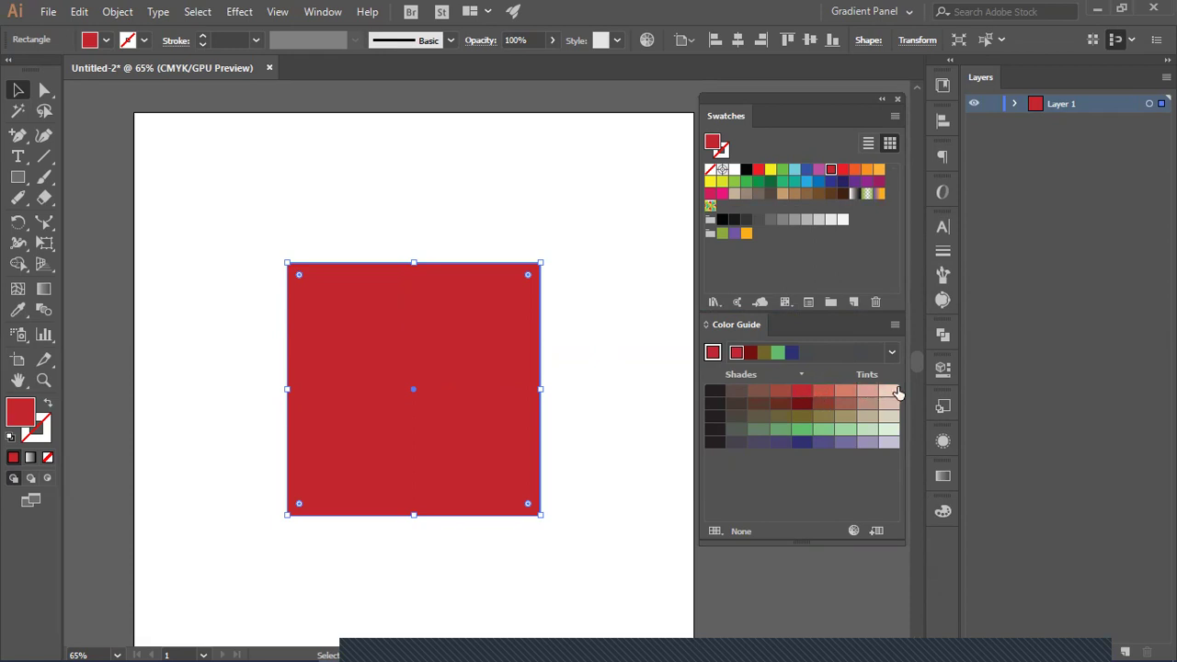
# Step: Try a light green tint, the dark red and the olive harmony colors from the Color Guide as the square's fill
pyautogui.click(823, 429)
pyautogui.moveTo(834, 414); pyautogui.dragTo(381, 380)
pyautogui.click(803, 394)
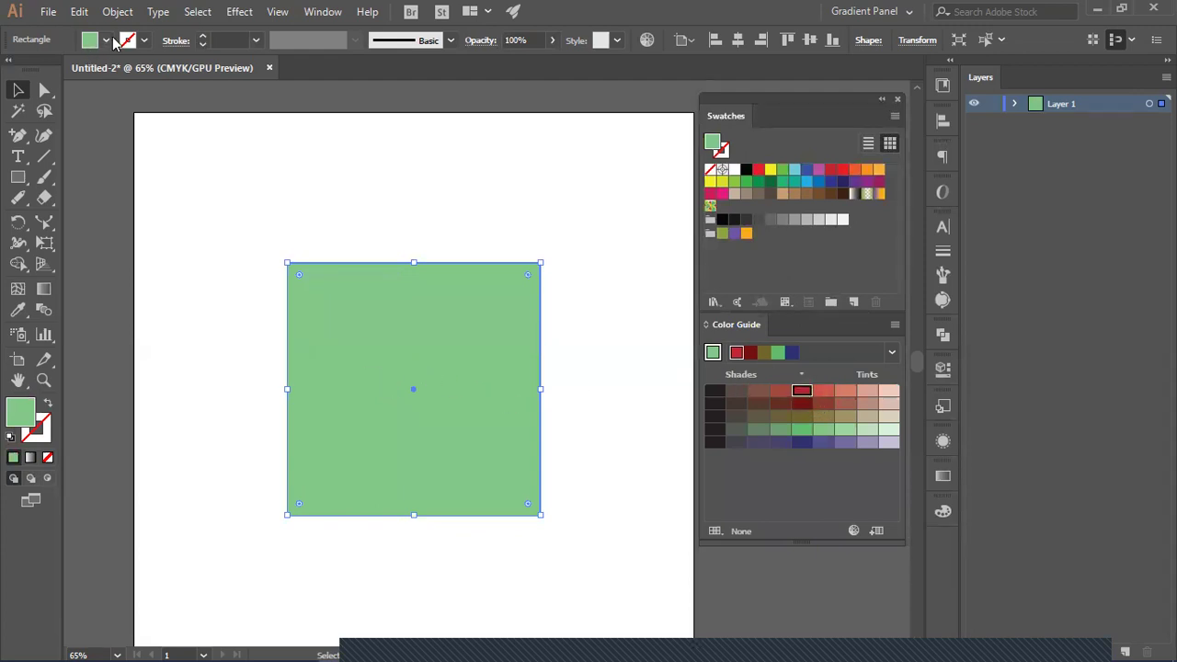
pyautogui.click(752, 353)
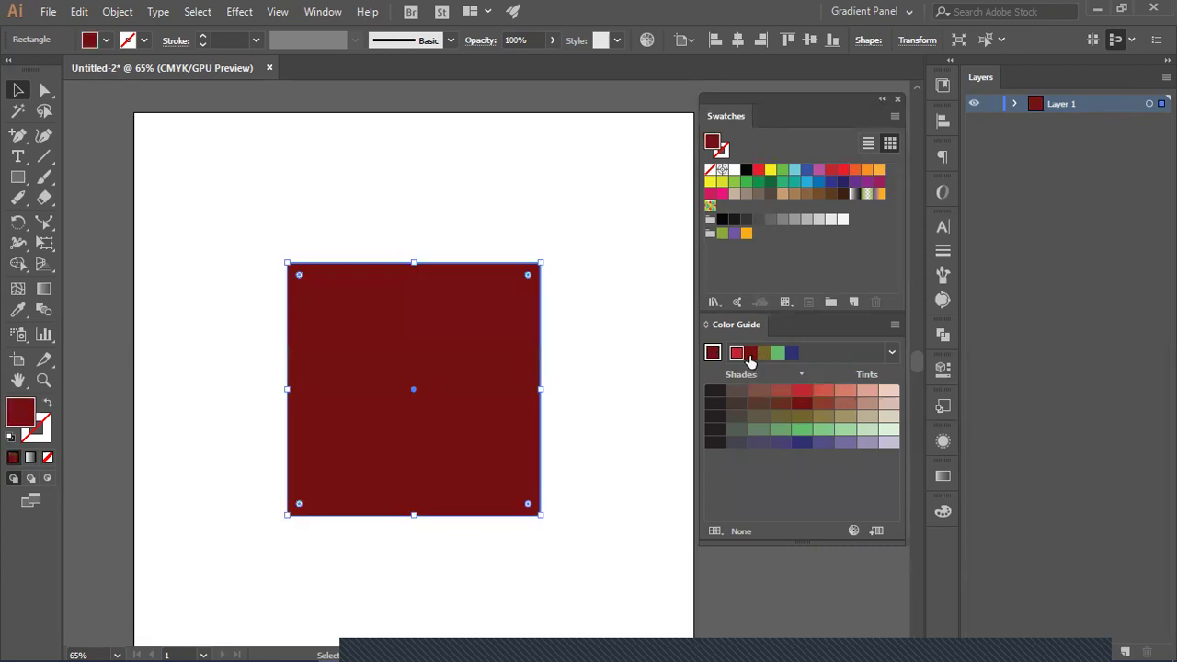
pyautogui.click(764, 353)
pyautogui.click(588, 268)
pyautogui.click(494, 319)
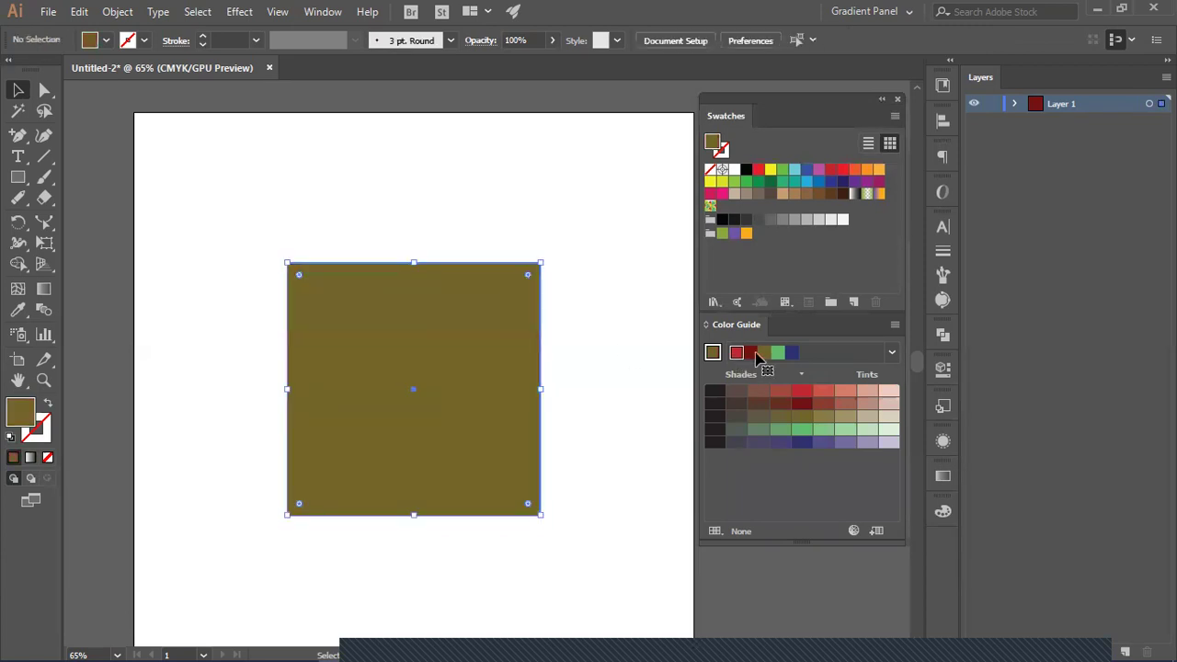
# Step: Try the green harmony color on the square, and fill it with the dark blue from the same Color Guide harmony
pyautogui.click(777, 353)
pyautogui.click(633, 381)
pyautogui.hotkey('ctrl', 'z')
pyautogui.click(788, 354)
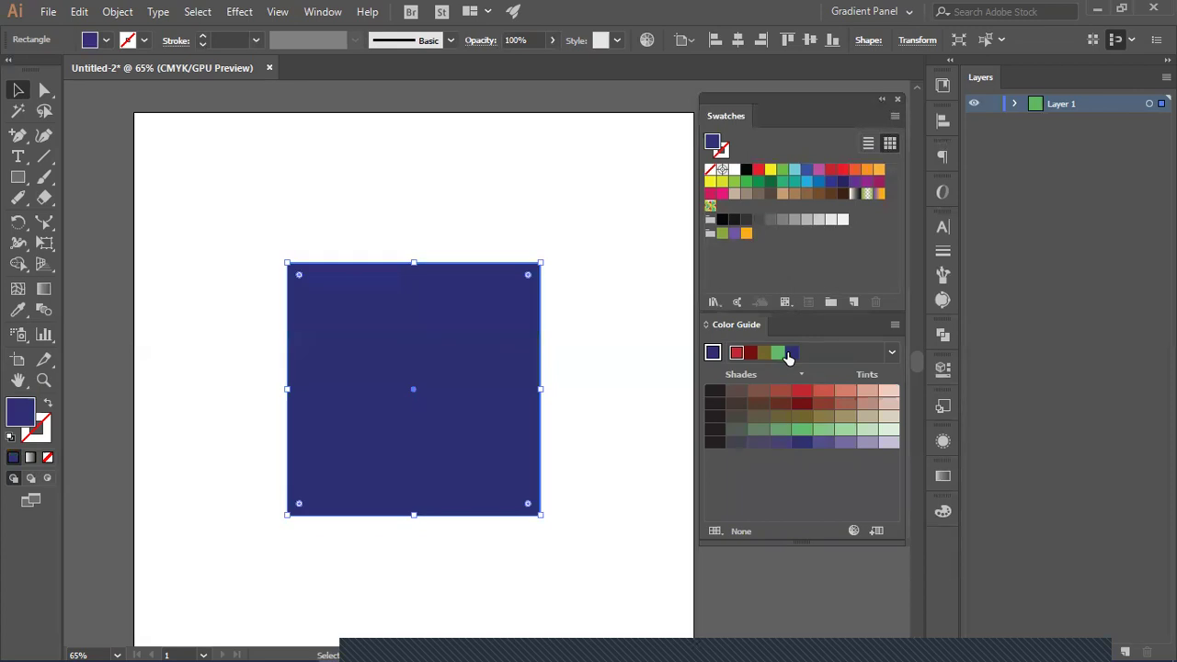
pyautogui.click(631, 292)
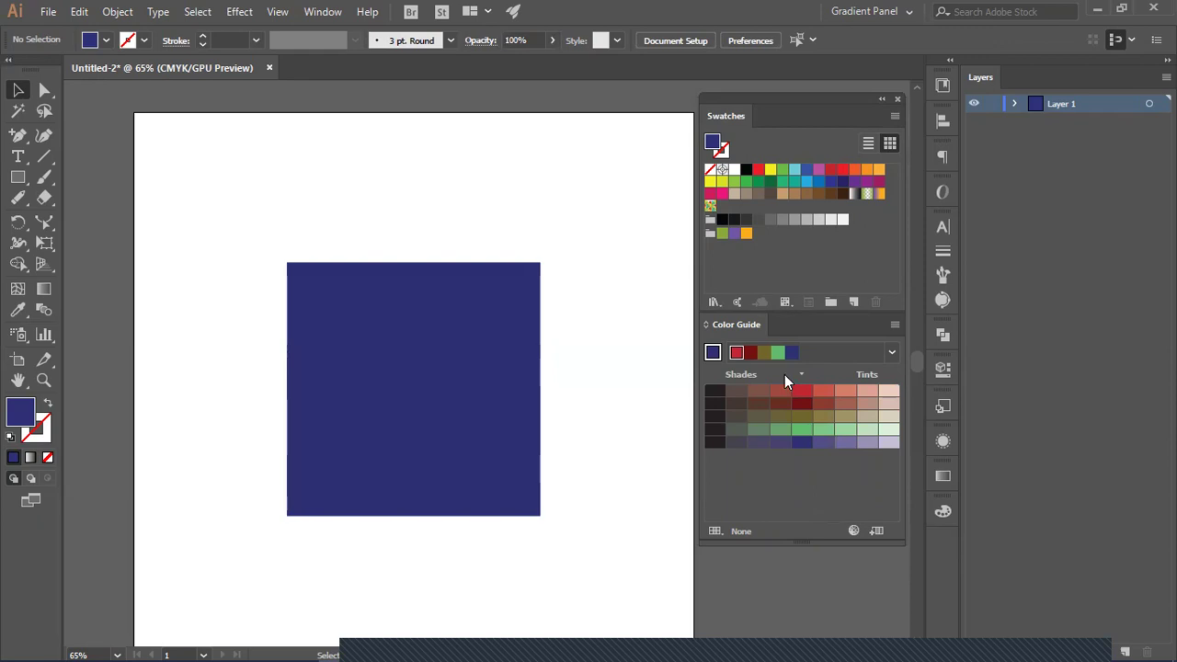
pyautogui.click(323, 12)
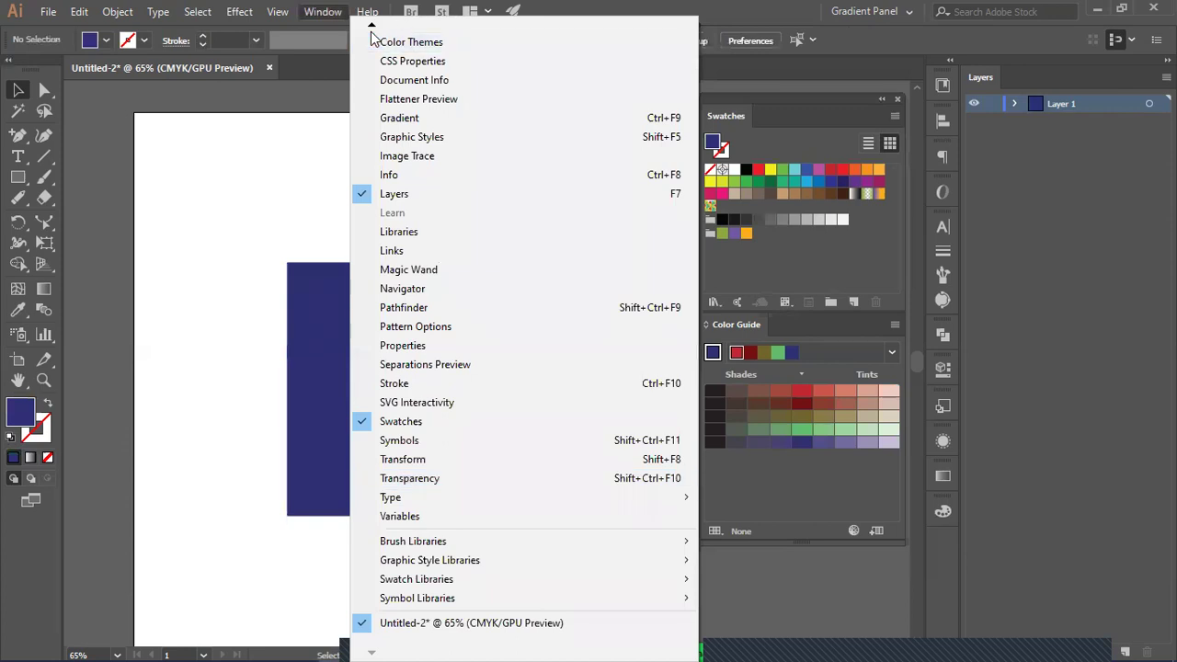
pyautogui.moveTo(371, 31)
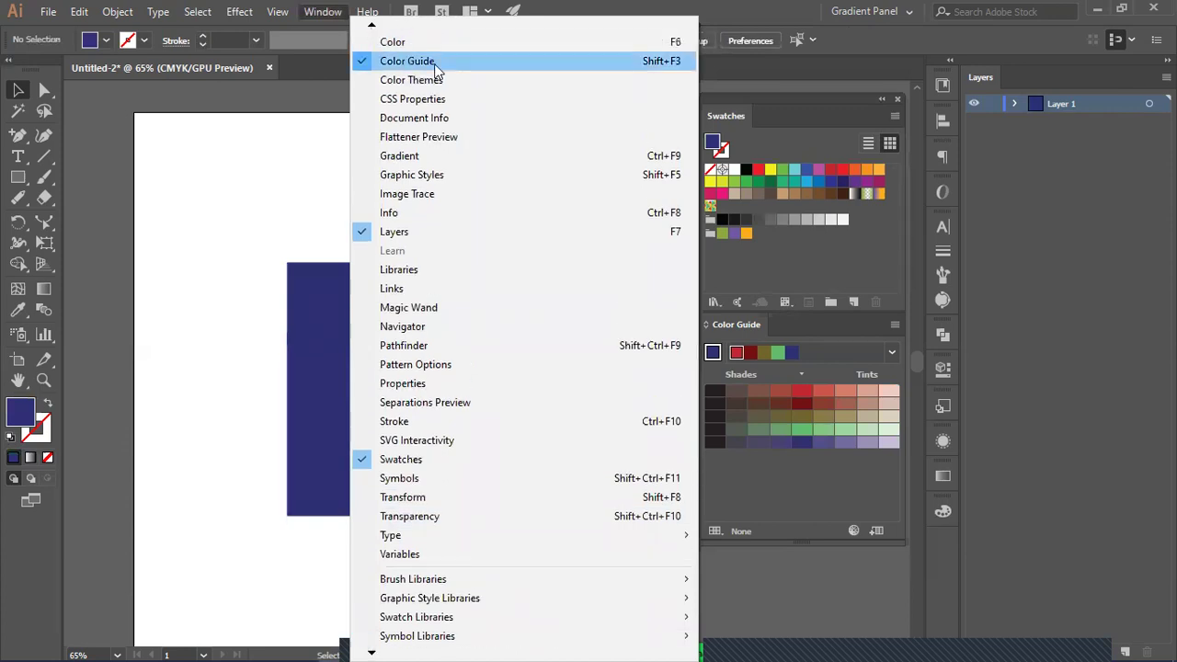
pyautogui.click(320, 14)
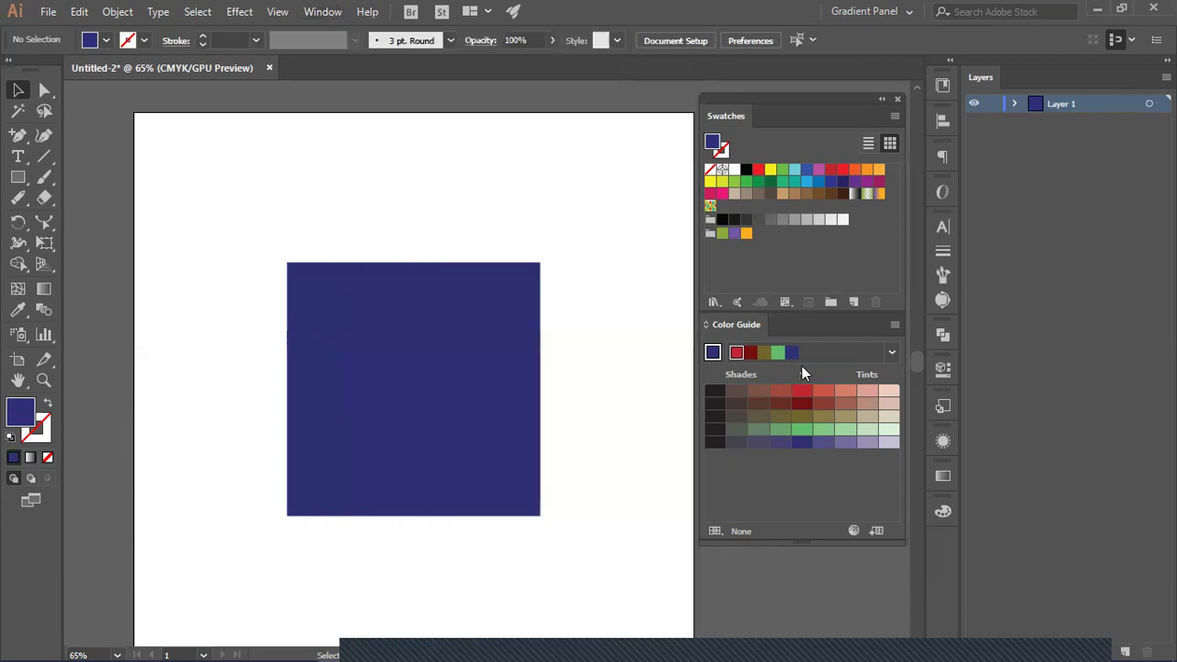
# Step: Examine the Color Guide harmony on the Edit Colors wheel, moving the dialog clear of the square, and cancel without changes
pyautogui.click(852, 536)
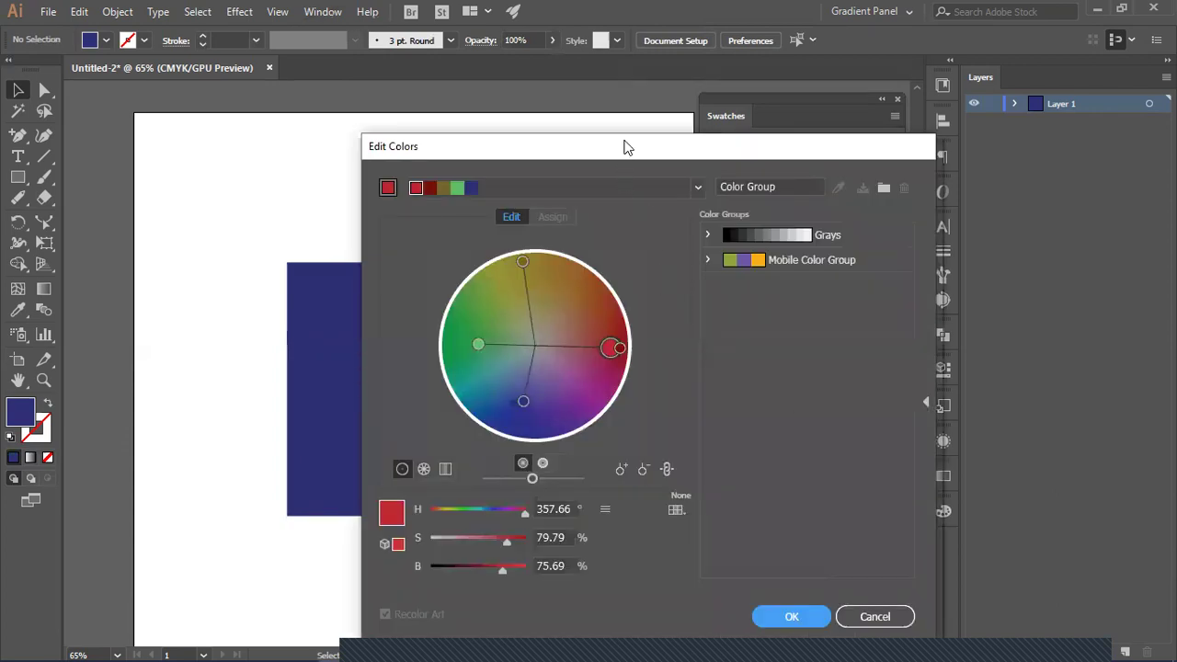
pyautogui.moveTo(624, 147); pyautogui.dragTo(818, 118)
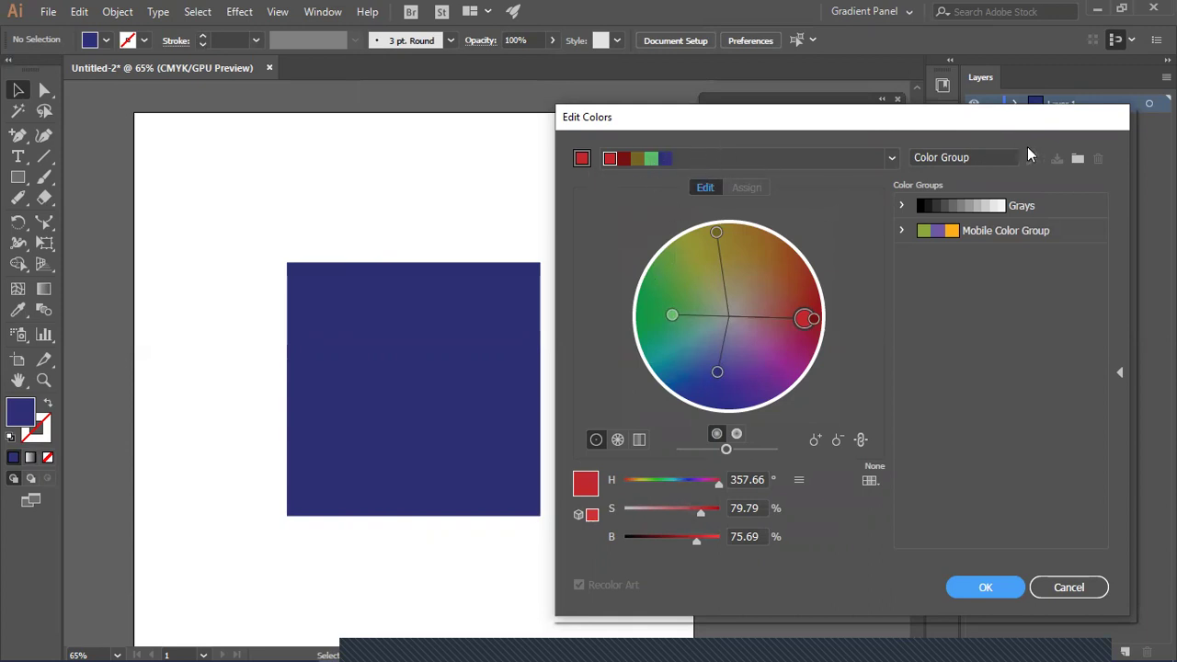
pyautogui.click(1089, 587)
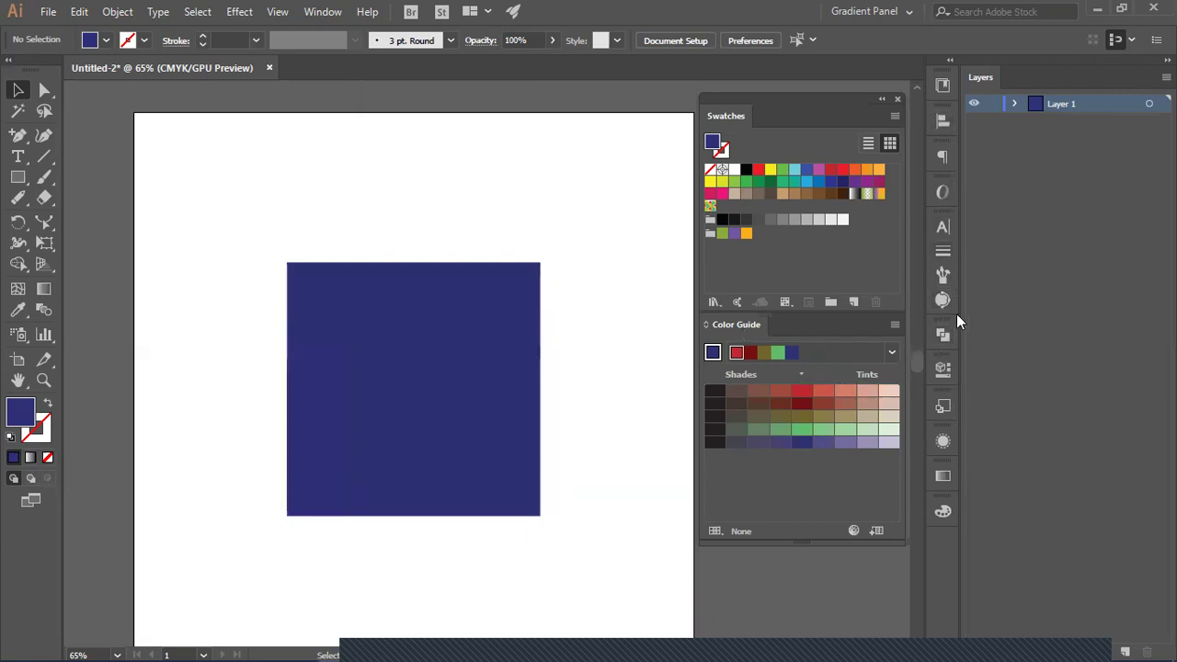
# Step: Show the Color panel and attach it directly above the Swatches panel
pyautogui.click(953, 475)
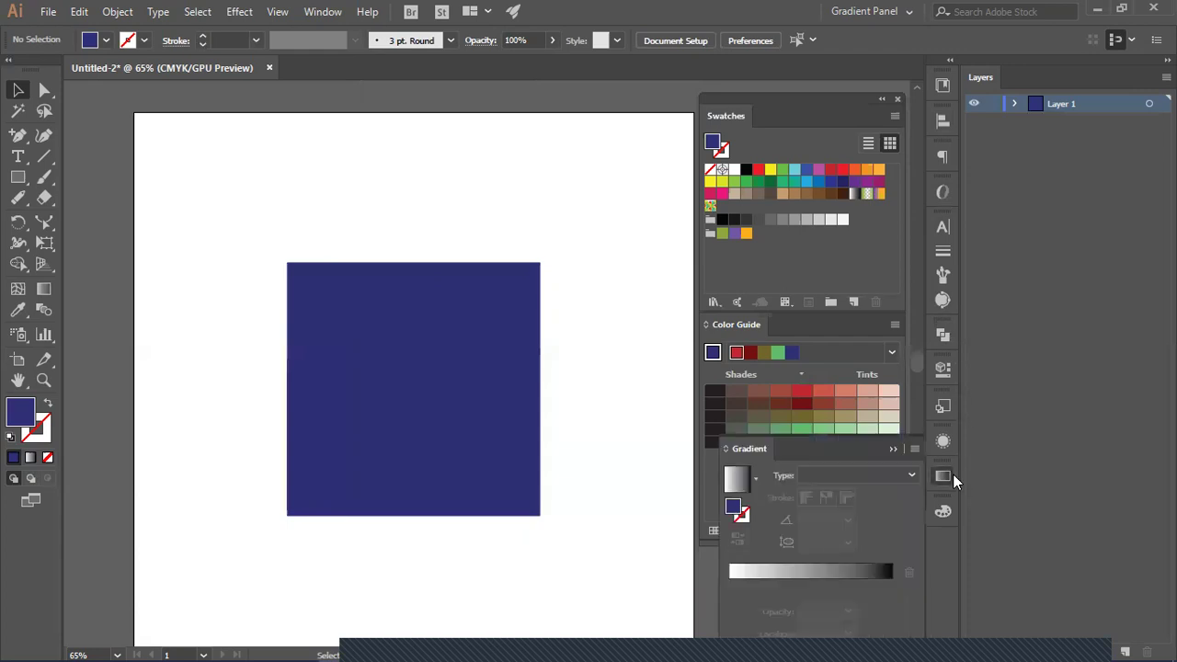
pyautogui.click(953, 474)
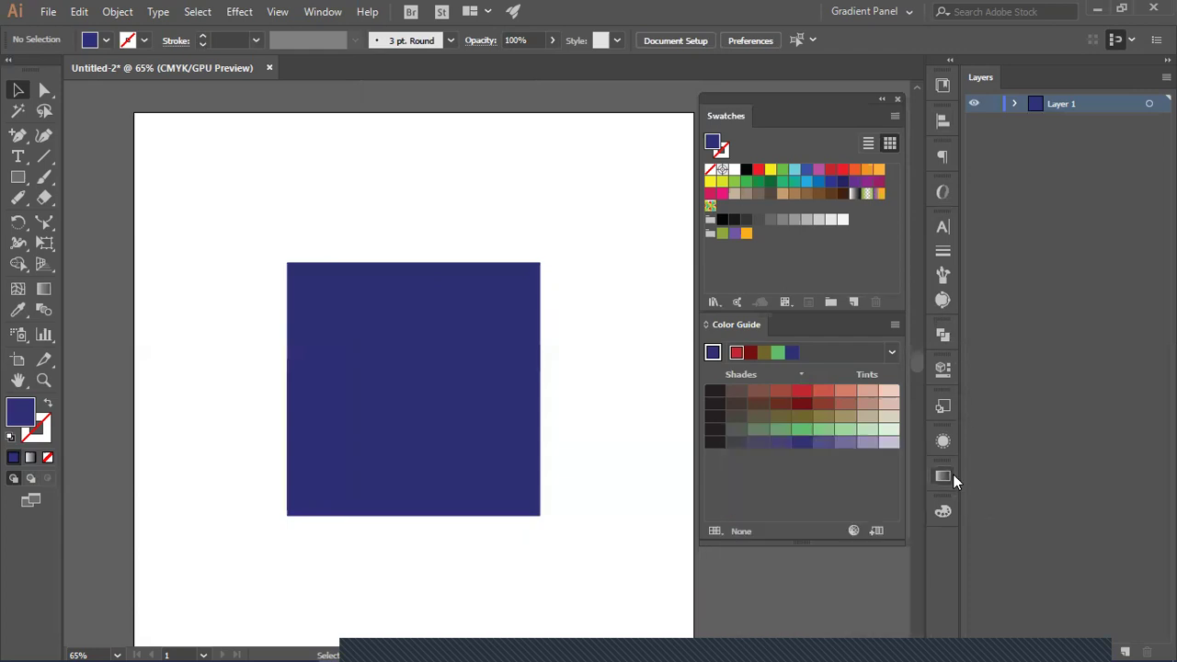
pyautogui.click(309, 11)
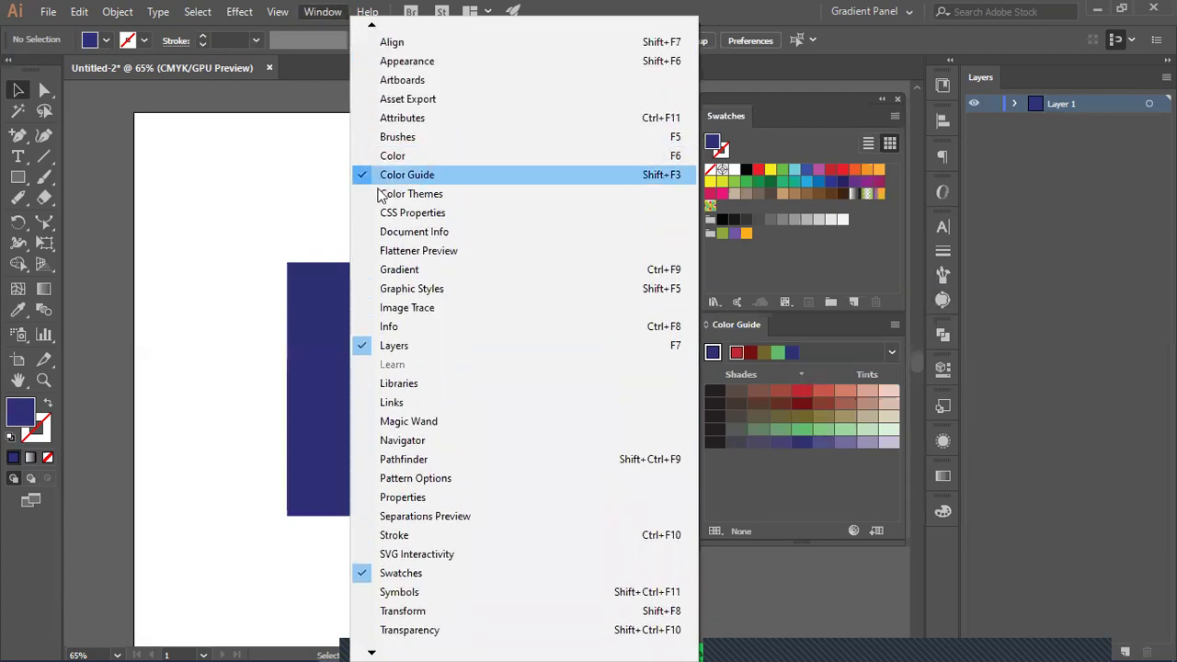
pyautogui.click(401, 156)
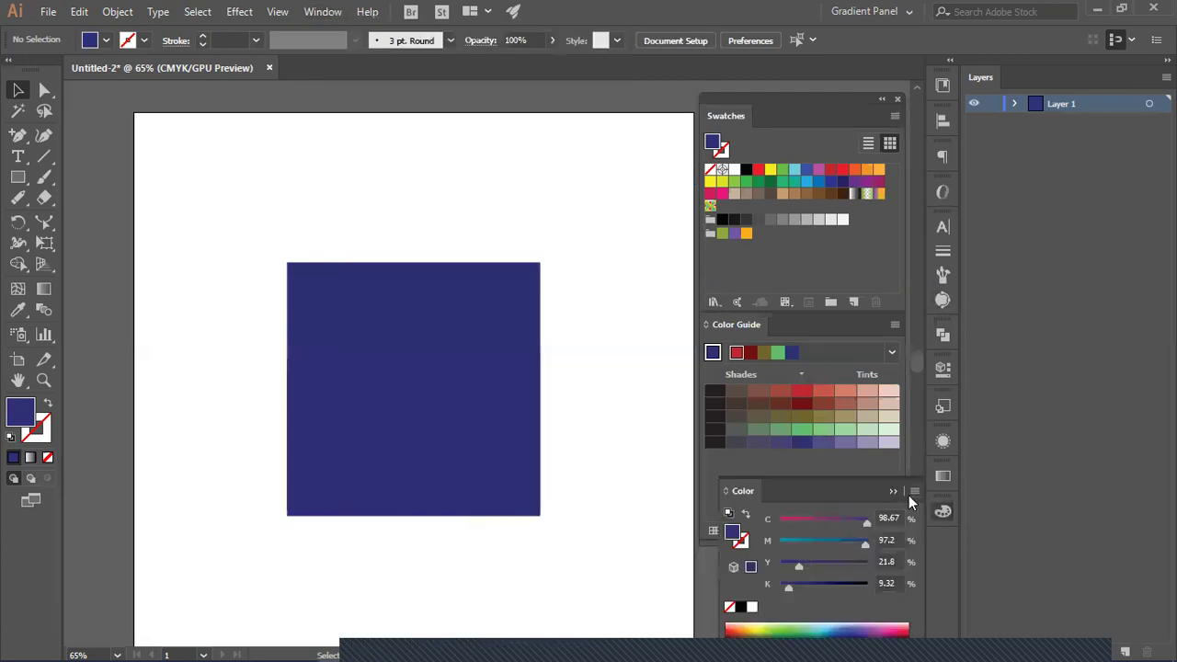
pyautogui.moveTo(866, 504); pyautogui.dragTo(834, 96)
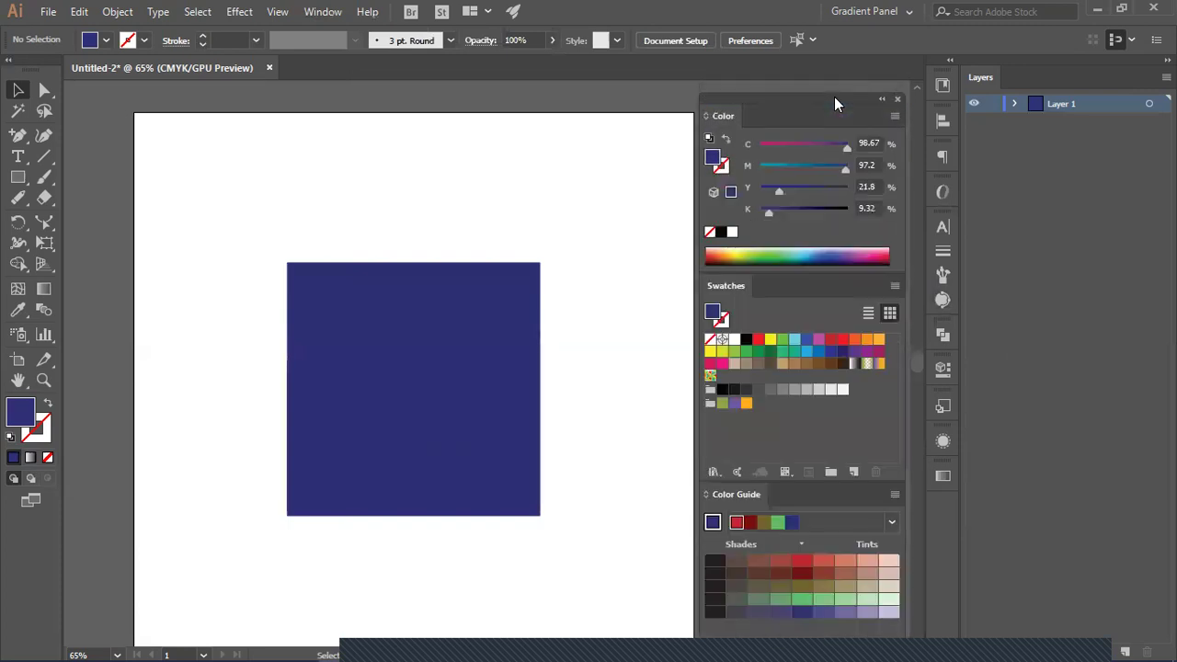
# Step: Duplicate the dark blue square straight upward so the copy overlaps the original's upper part
pyautogui.click(413, 444)
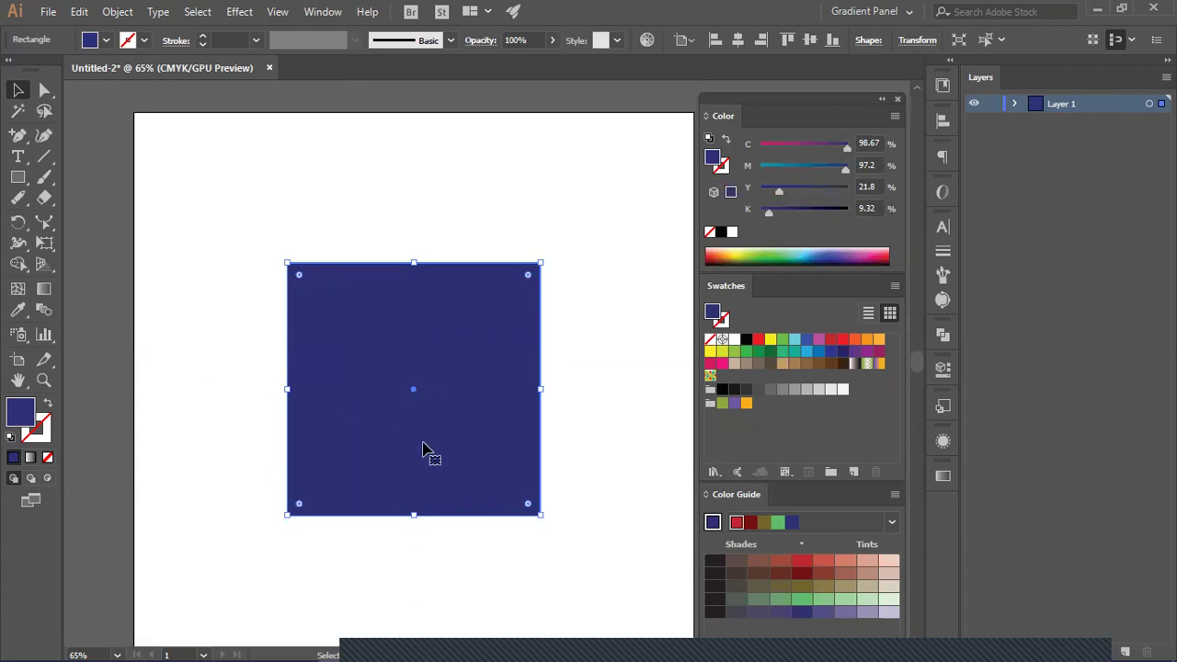
pyautogui.moveTo(457, 462); pyautogui.dragTo(465, 337)
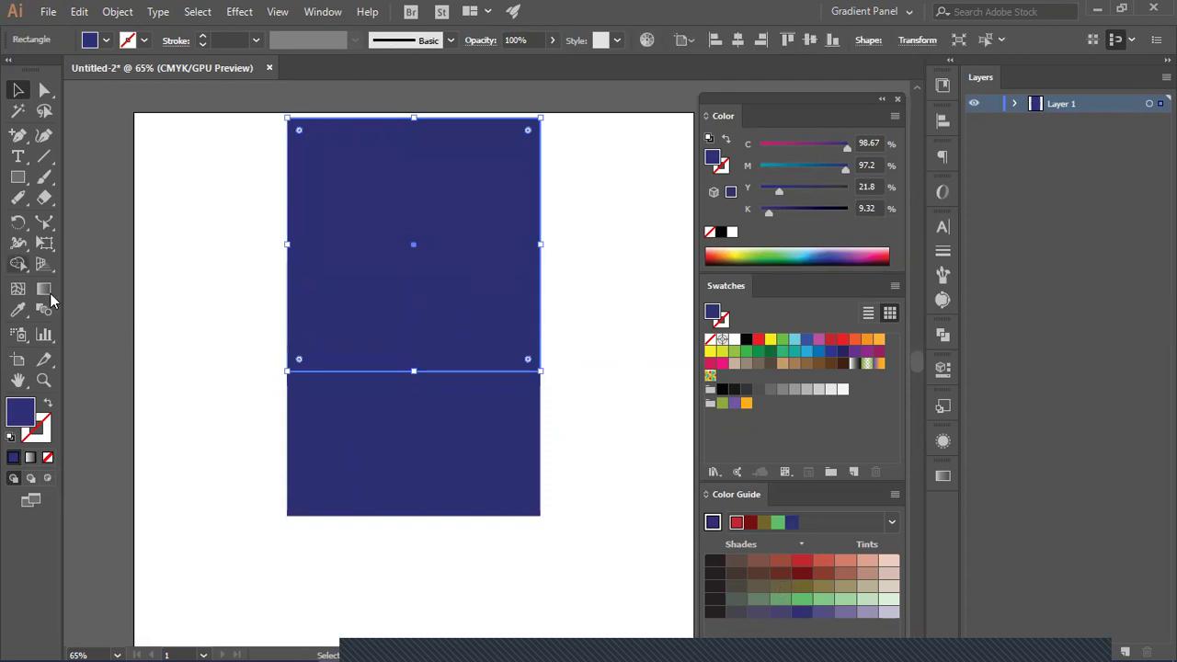
# Step: Try a lighter, muted violet-blue fill on the upper square with the Color Picker, and undo it
pyautogui.doubleClick(25, 406)
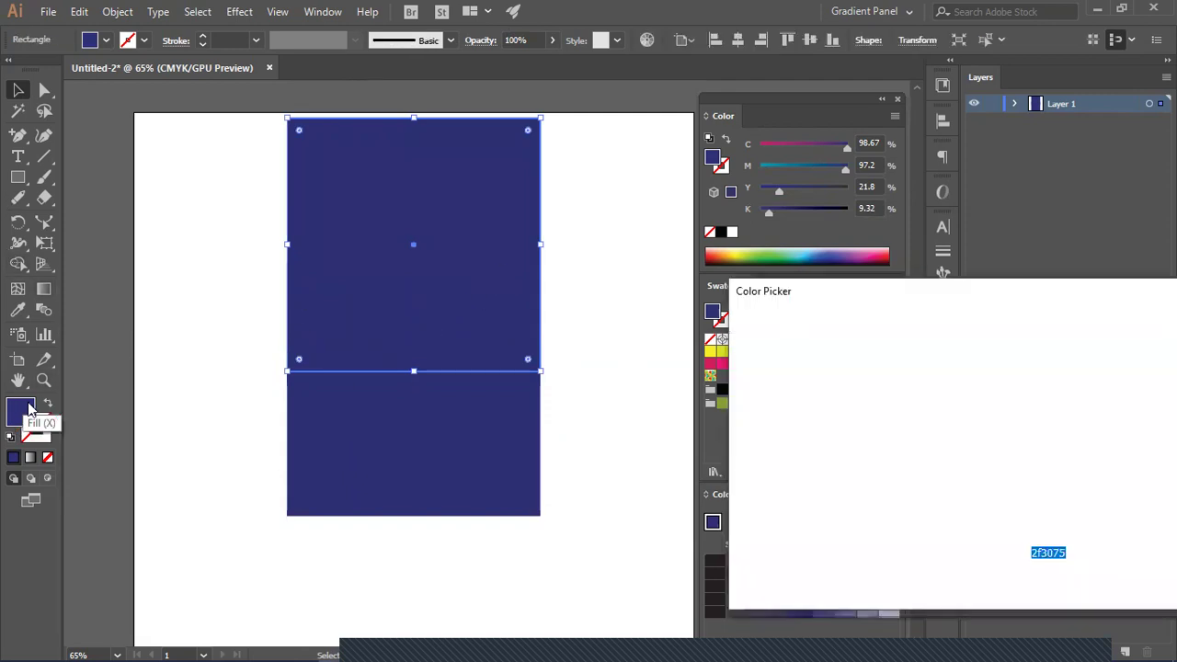
pyautogui.click(802, 405)
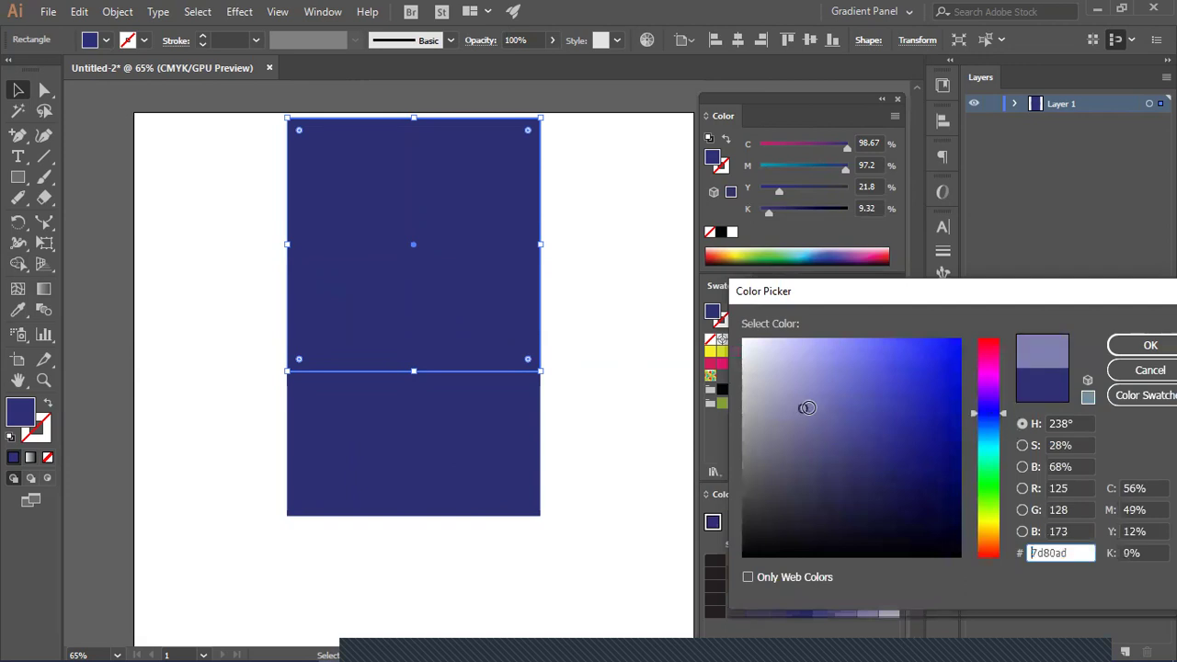
pyautogui.click(822, 407)
pyautogui.press('Escape')
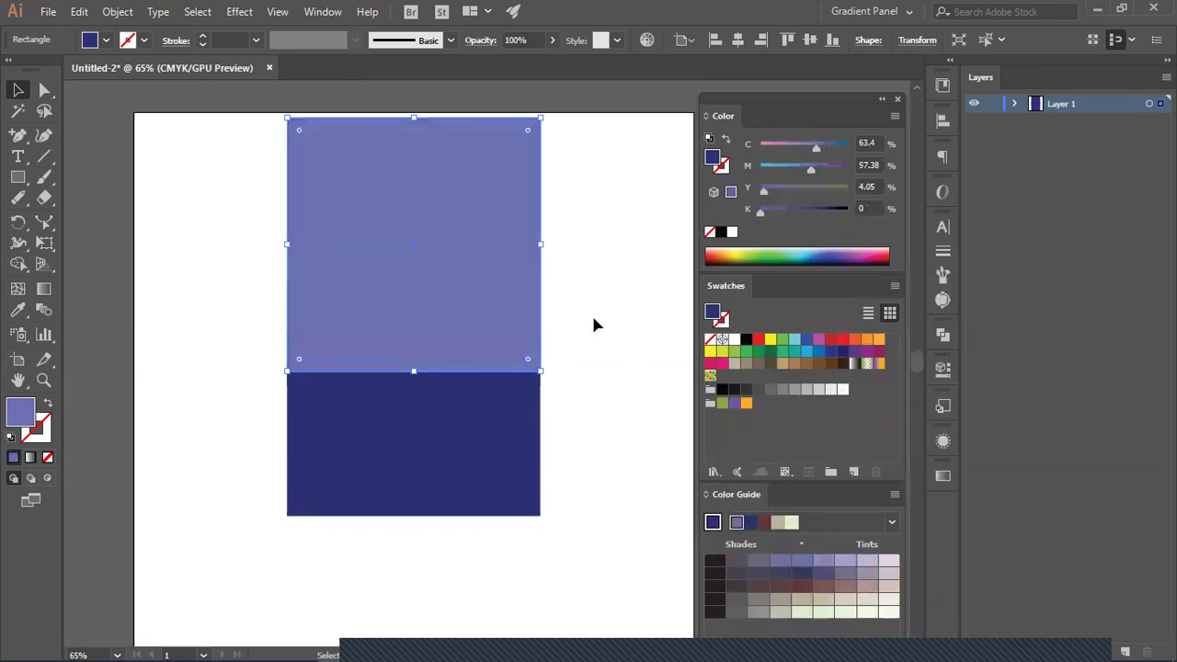
pyautogui.click(577, 413)
pyautogui.hotkey('ctrl', 'z')
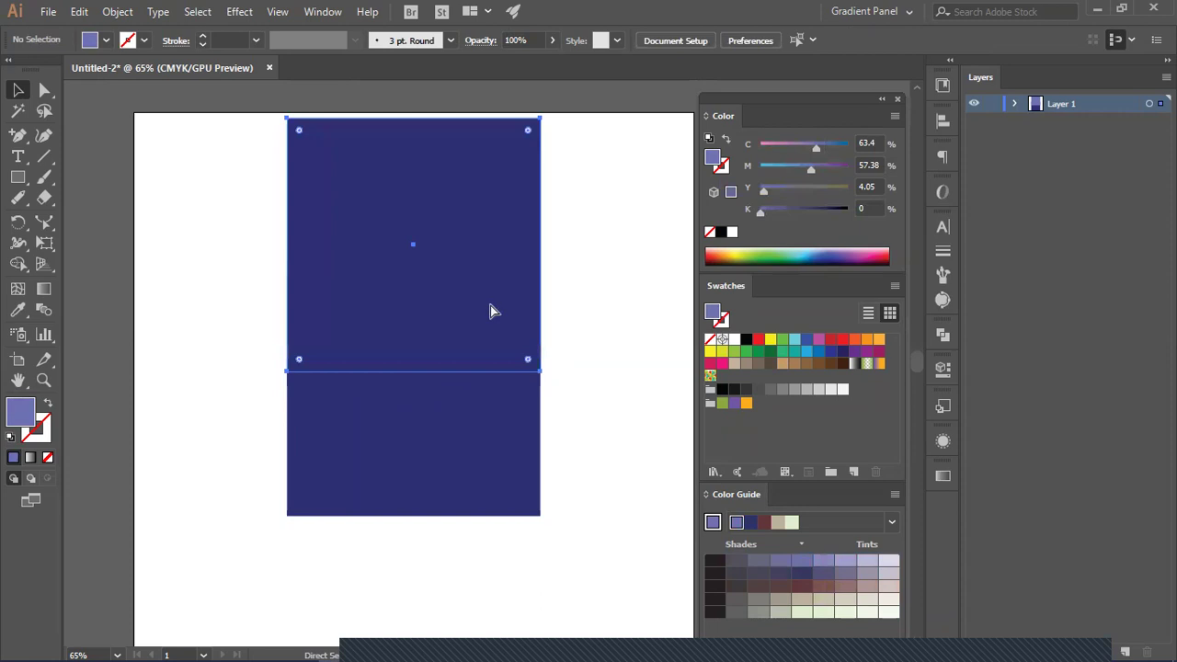
# Step: Adjust the upper square's fill with the CMYK sliders to C 55, M 15, Y 58 and K 58
pyautogui.click(442, 303)
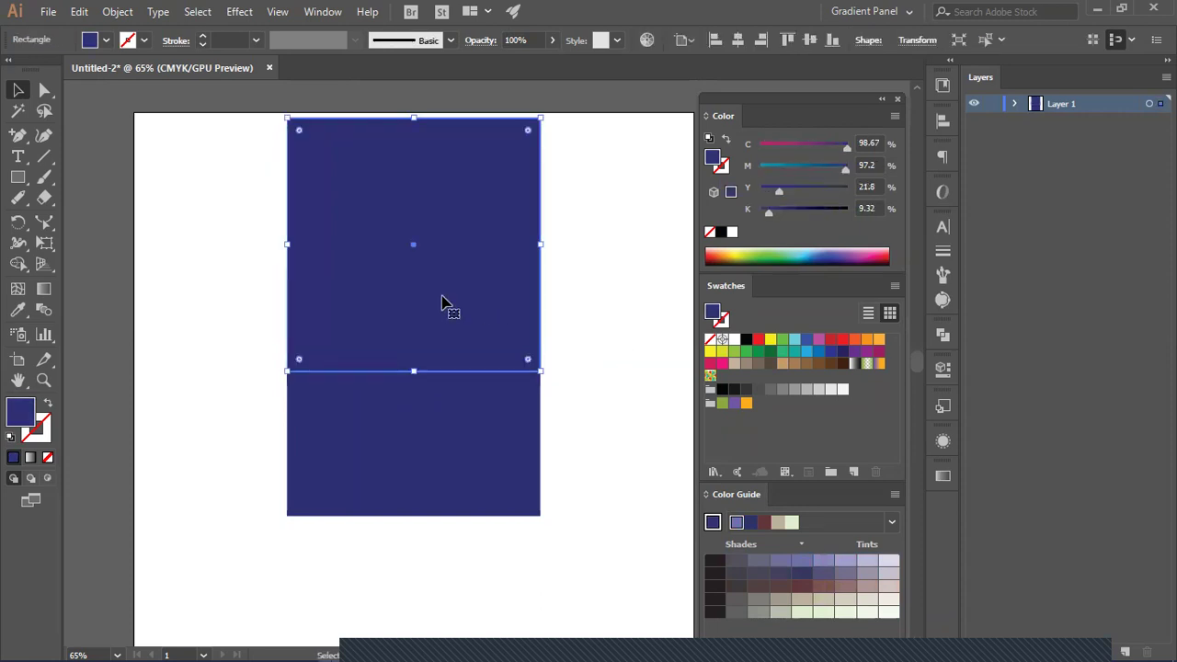
pyautogui.click(406, 488)
pyautogui.click(444, 126)
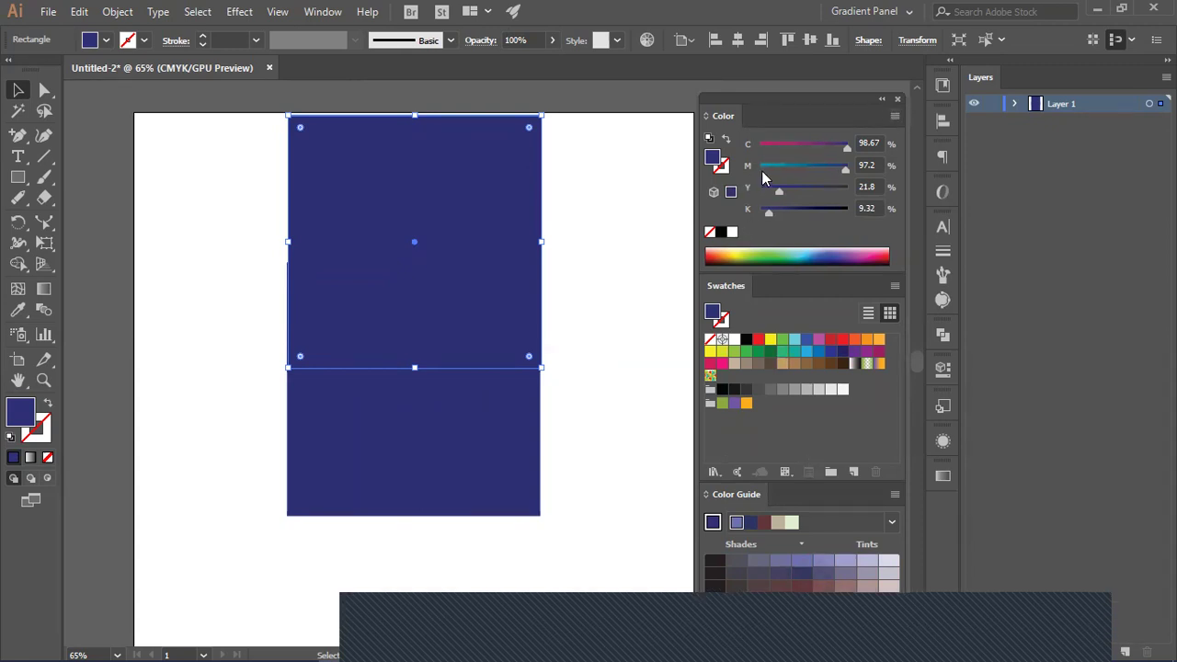
pyautogui.moveTo(842, 147); pyautogui.dragTo(808, 152)
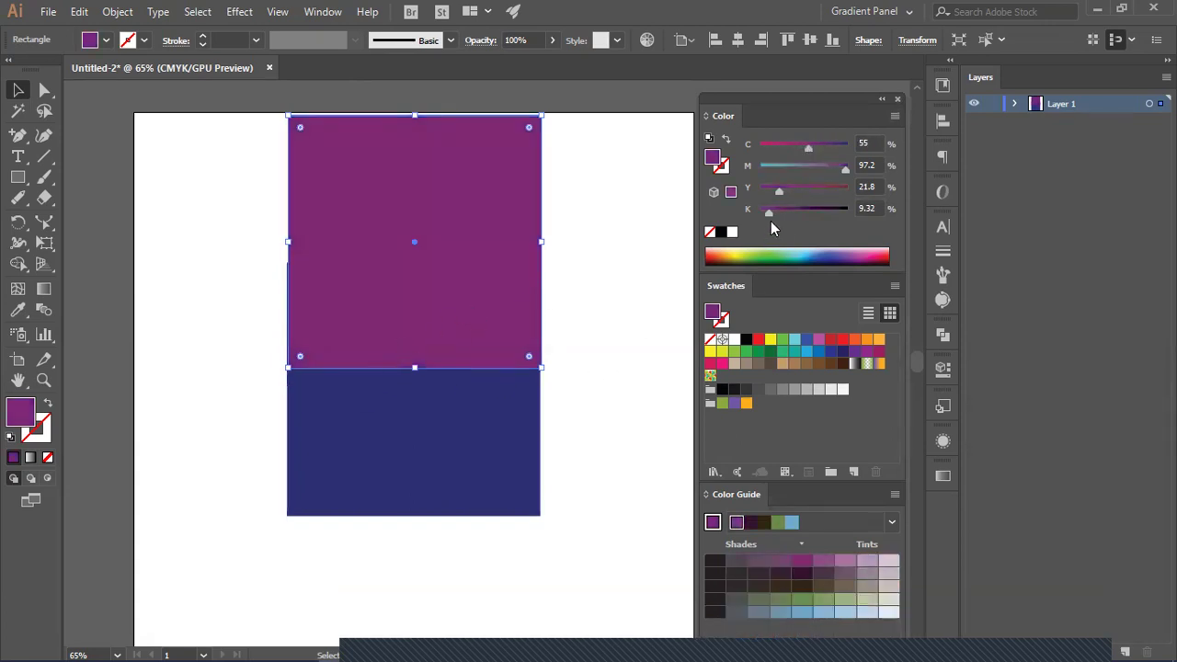
pyautogui.moveTo(790, 211); pyautogui.dragTo(772, 170)
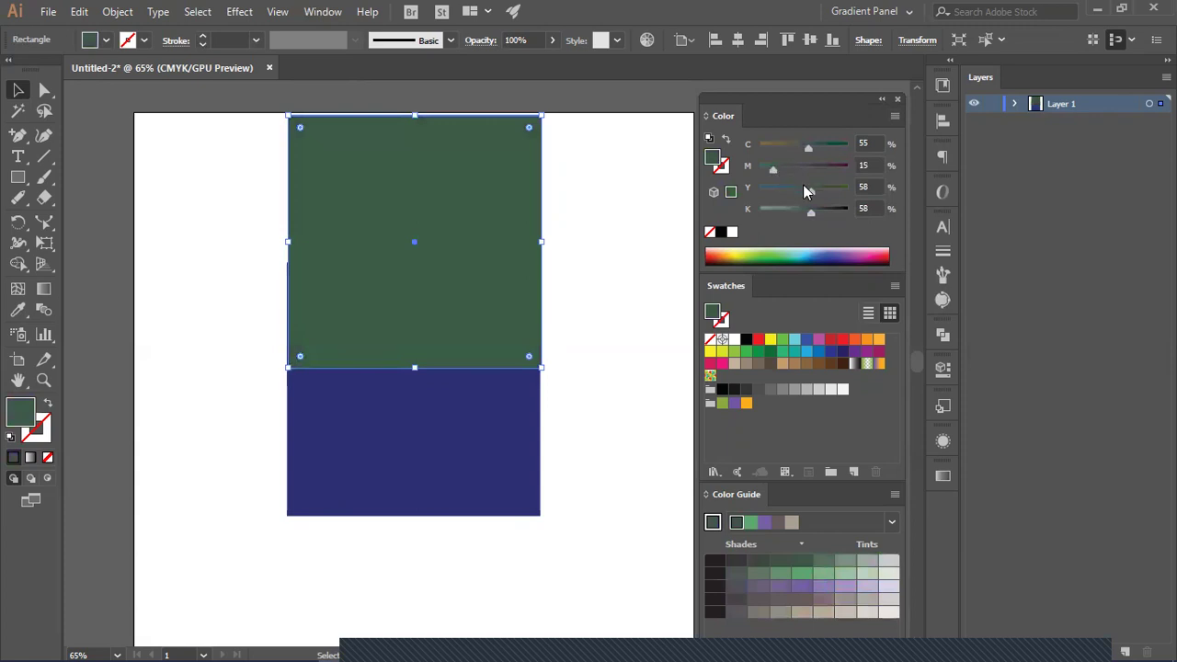
pyautogui.click(500, 429)
pyautogui.click(600, 379)
pyautogui.click(578, 343)
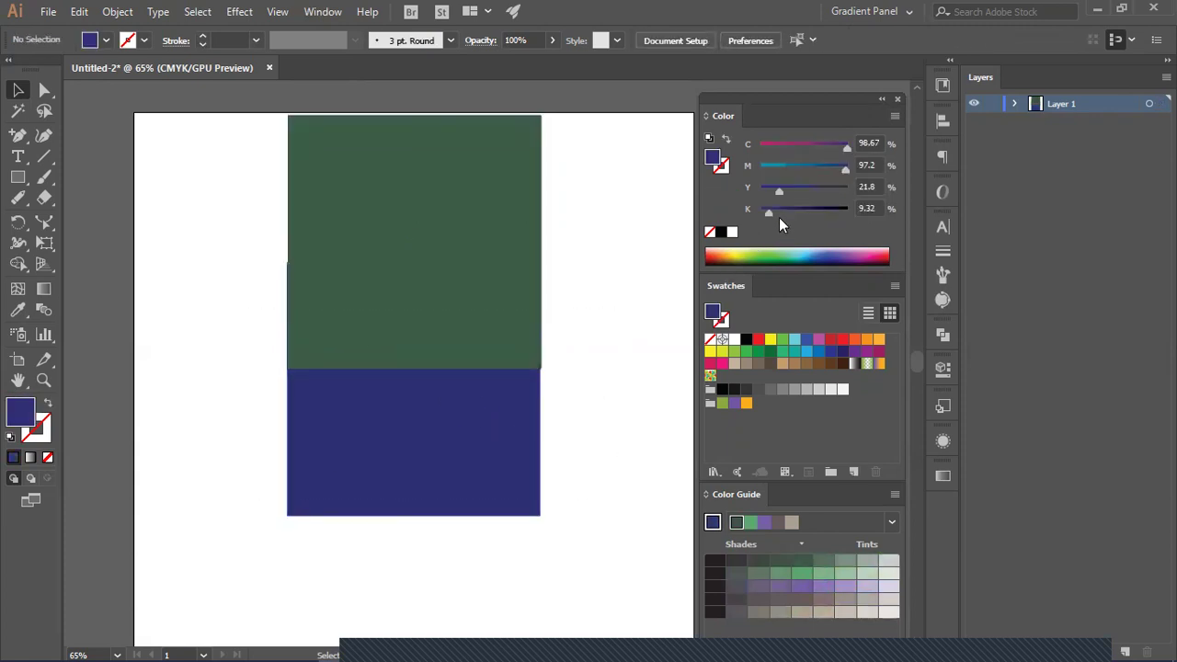
# Step: Undo the CMYK slider changes to the upper square's fill
pyautogui.hotkey('ctrl', 'z')
pyautogui.hotkey('ctrl', 'z')
pyautogui.hotkey('ctrl', 'z')
pyautogui.hotkey('ctrl', 'z')
pyautogui.hotkey('ctrl', 'z')
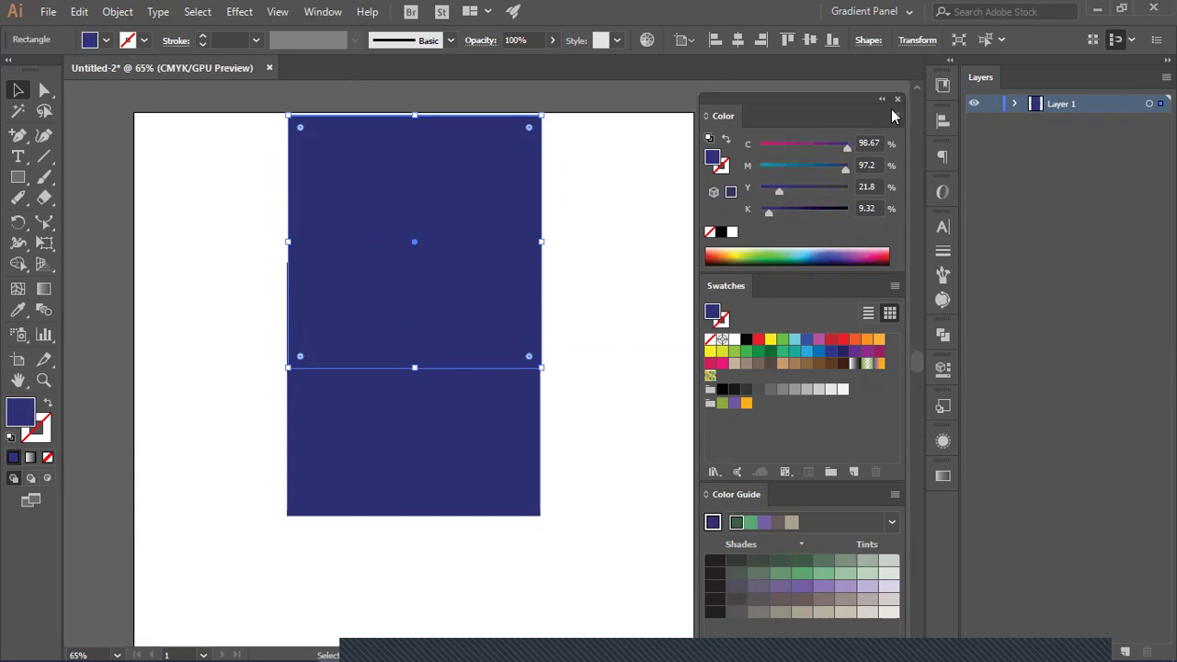
# Step: Switch the Color panel to HSB and give the upper square a hue of 187° and a brightness of 78%
pyautogui.click(893, 116)
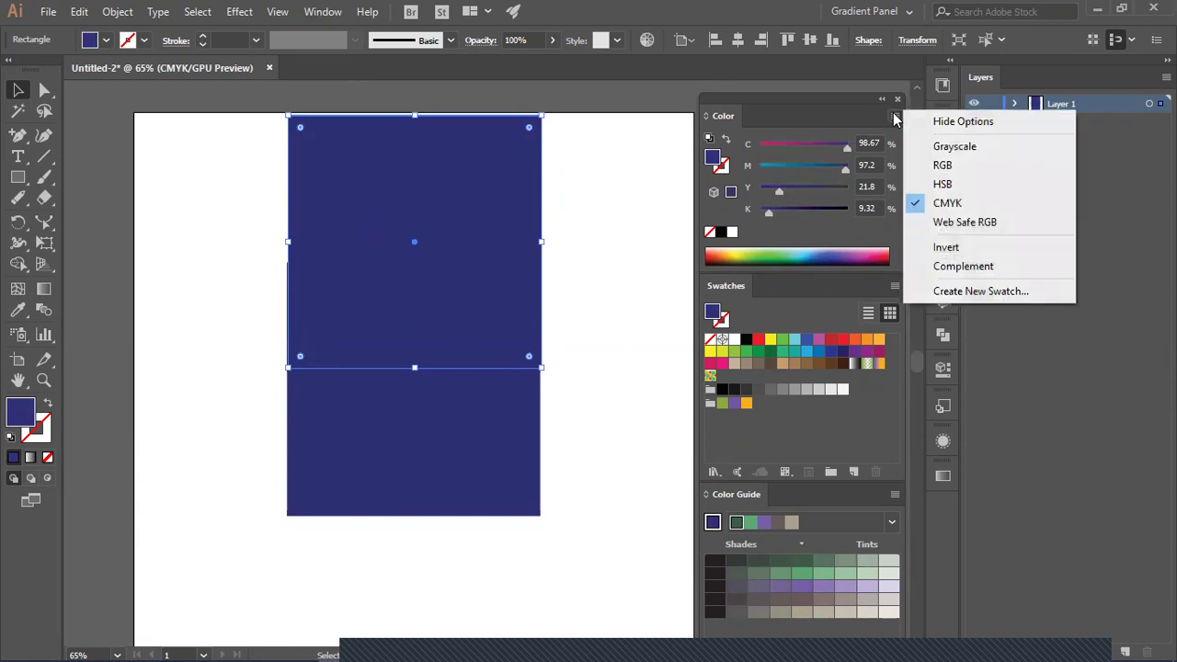
pyautogui.click(945, 187)
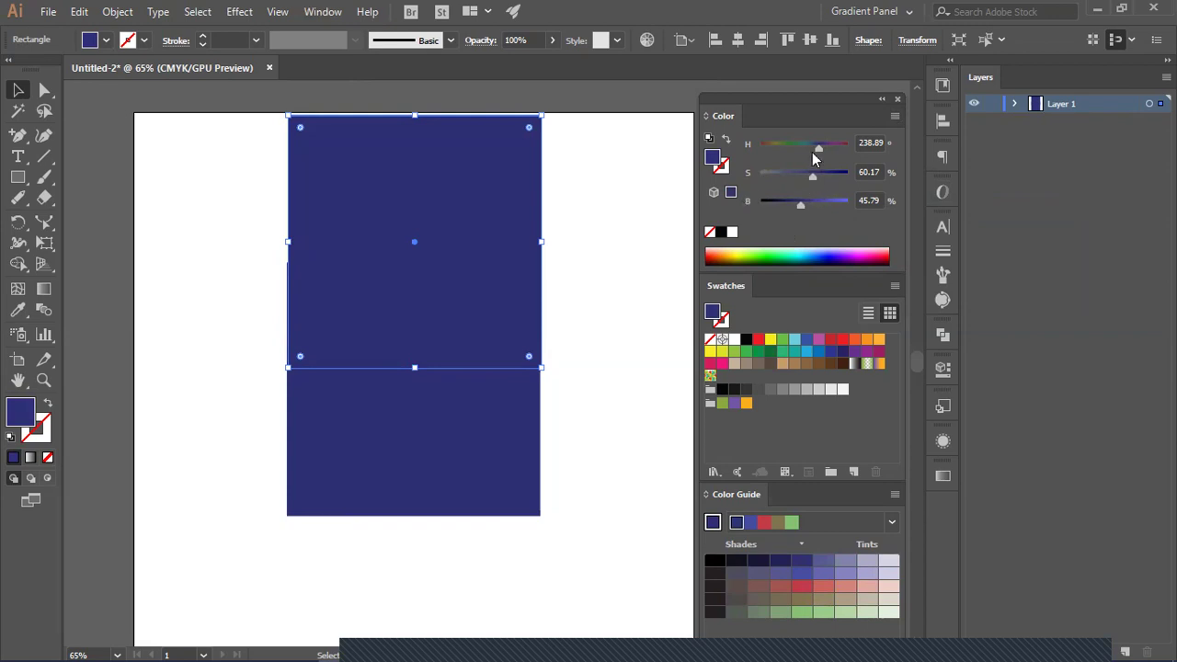
pyautogui.moveTo(811, 148)
pyautogui.mouseDown()
pyautogui.moveTo(763, 150)
pyautogui.moveTo(815, 151)
pyautogui.moveTo(806, 147)
pyautogui.mouseUp()
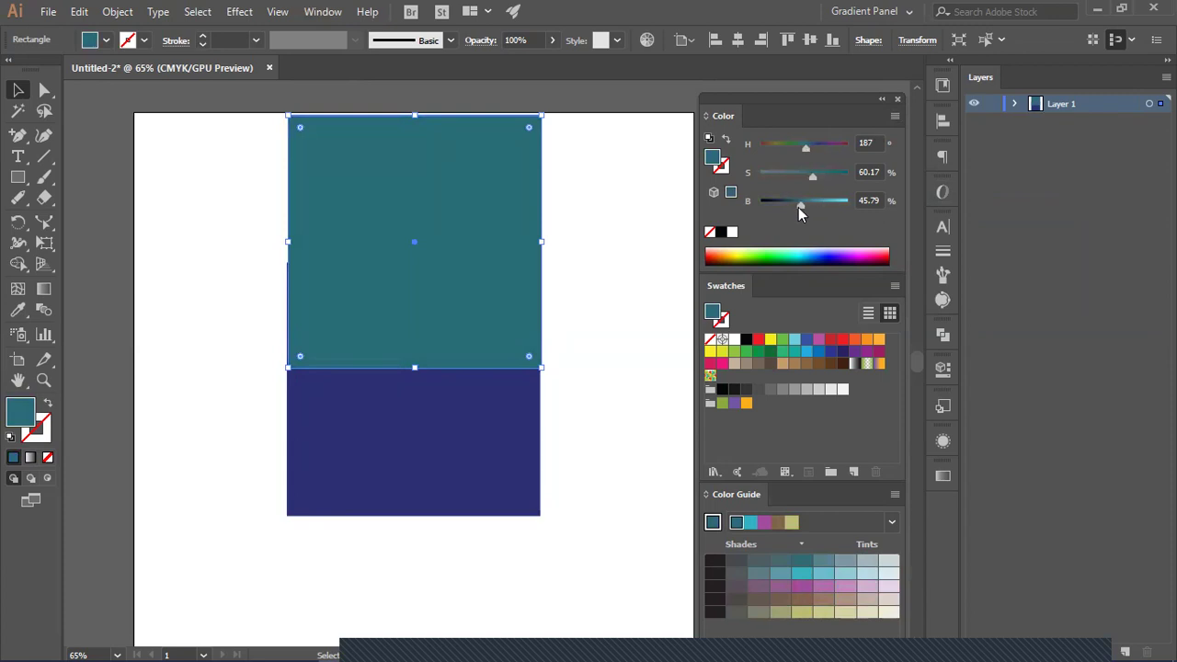
pyautogui.moveTo(798, 207); pyautogui.dragTo(832, 201)
pyautogui.click(573, 335)
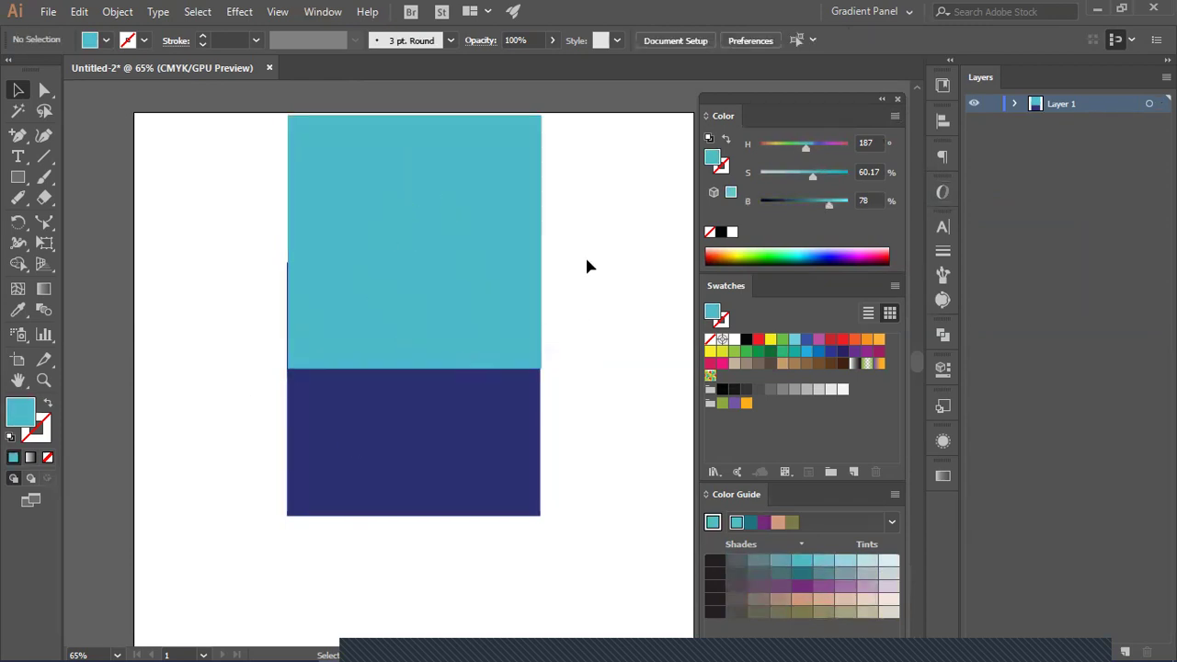
# Step: Move the turquoise square slightly down and to the right, and adjust its fill to 65% saturation and 98% brightness
pyautogui.moveTo(420, 352); pyautogui.dragTo(441, 371)
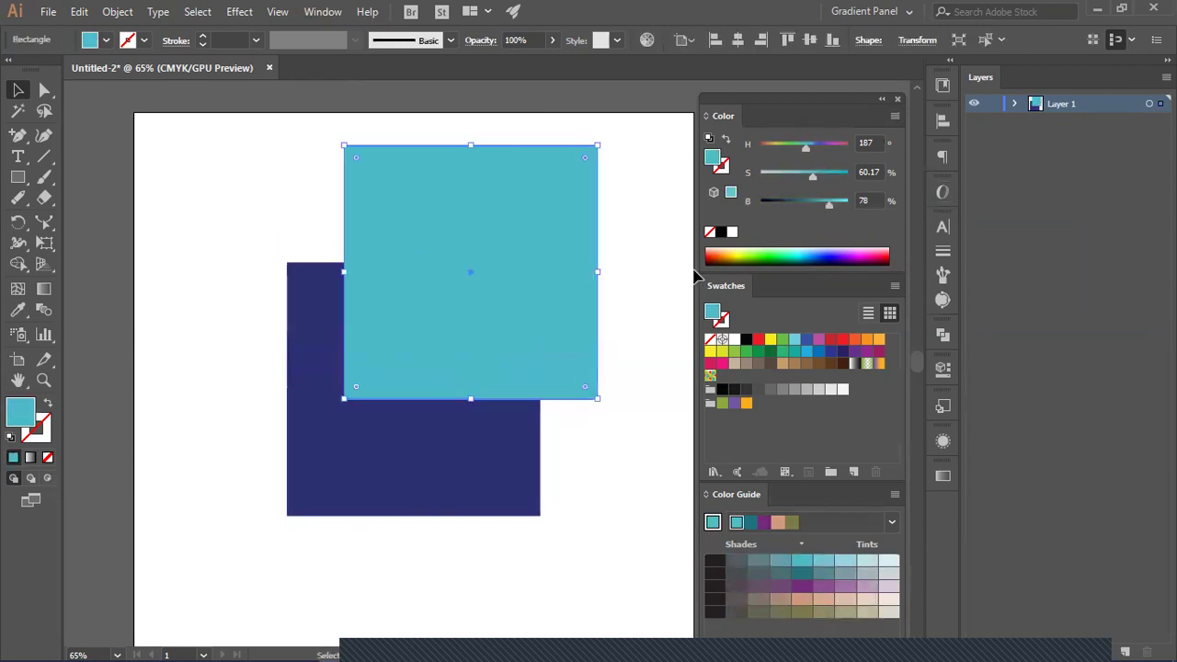
pyautogui.moveTo(811, 180); pyautogui.dragTo(846, 202)
pyautogui.click(690, 231)
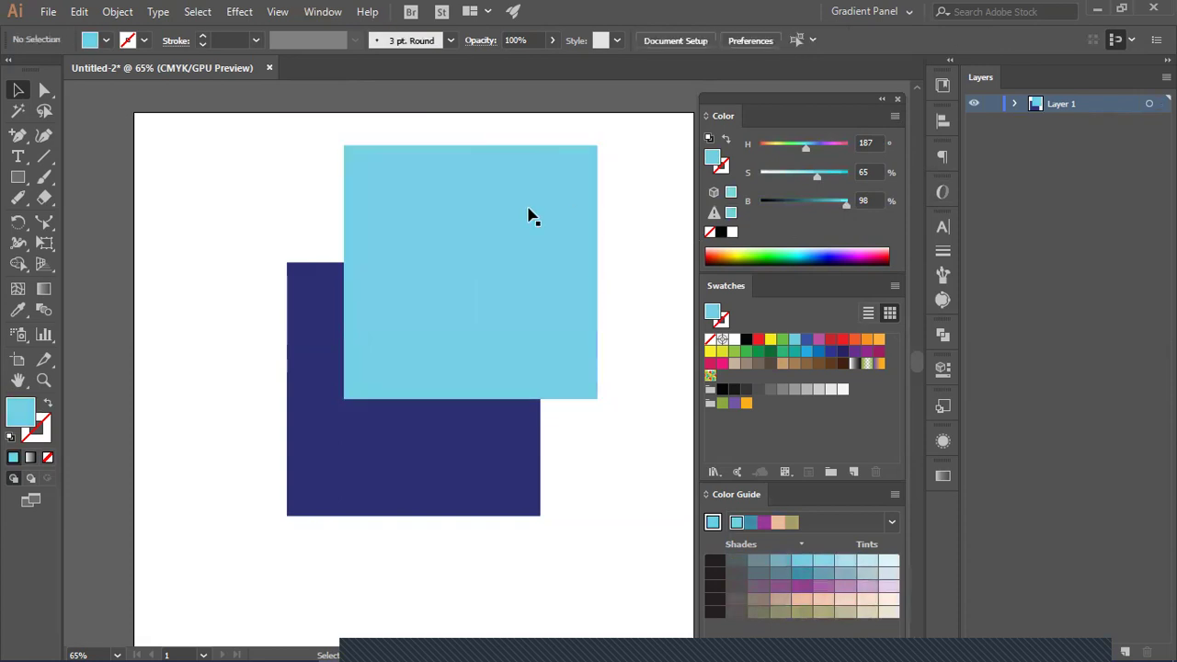
pyautogui.click(395, 232)
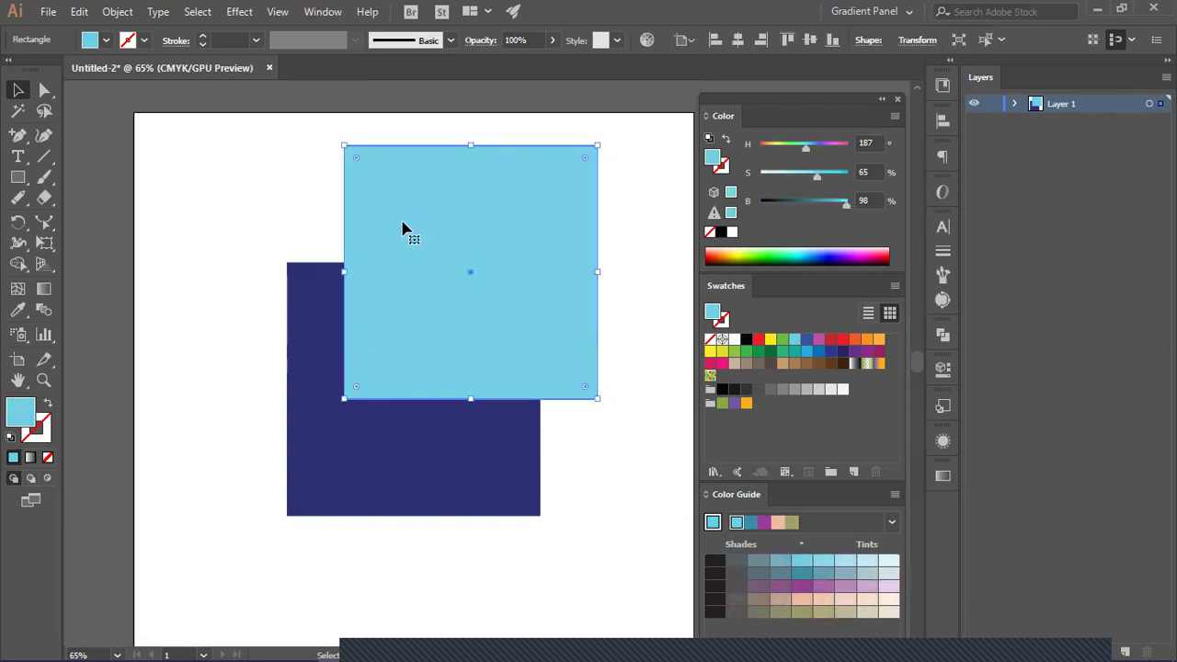
# Step: Delete the turquoise square and align the navy square vertically to the center of the artboard
pyautogui.press('Delete')
pyautogui.click(473, 354)
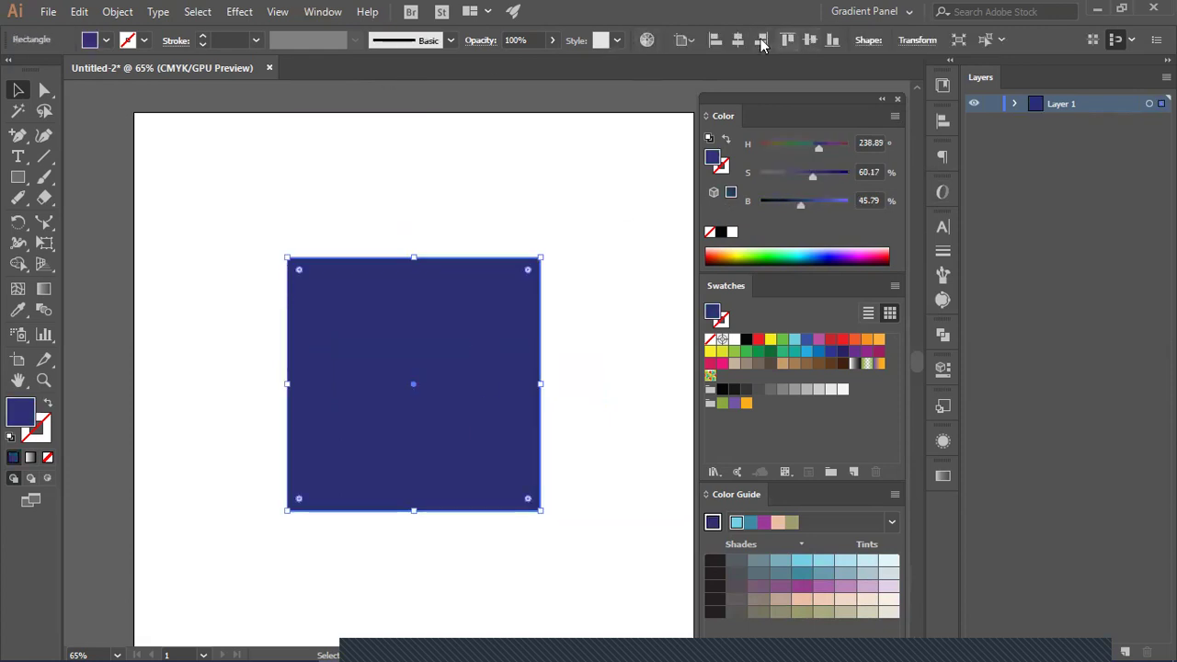
pyautogui.click(809, 39)
pyautogui.click(646, 221)
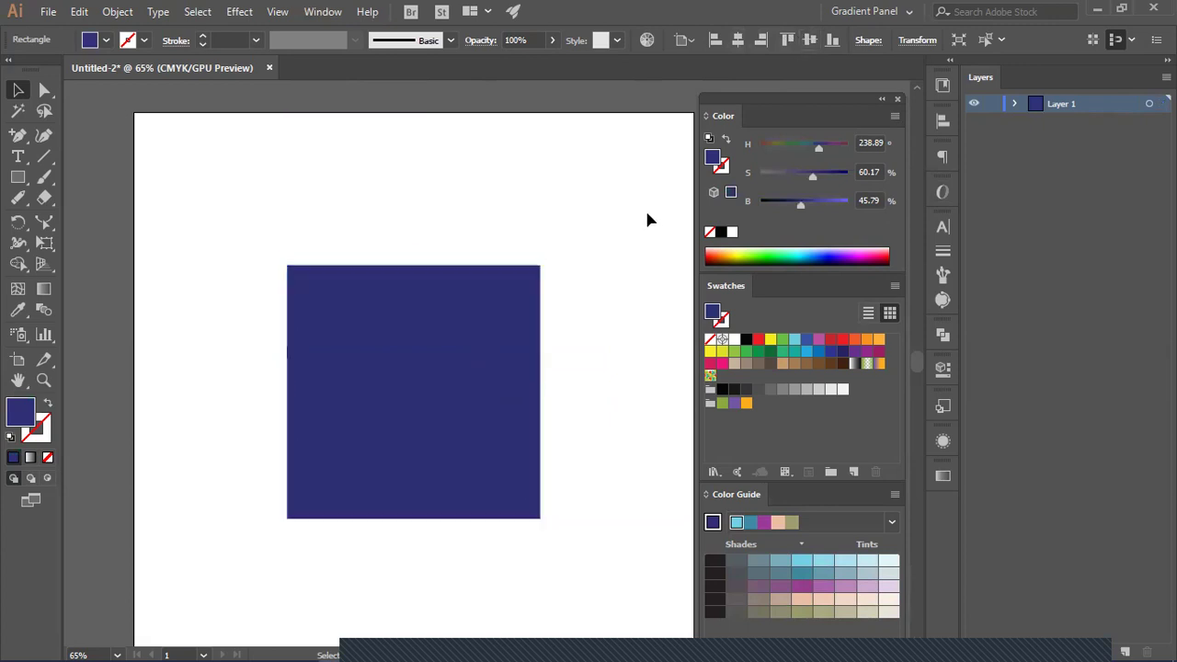
pyautogui.click(471, 368)
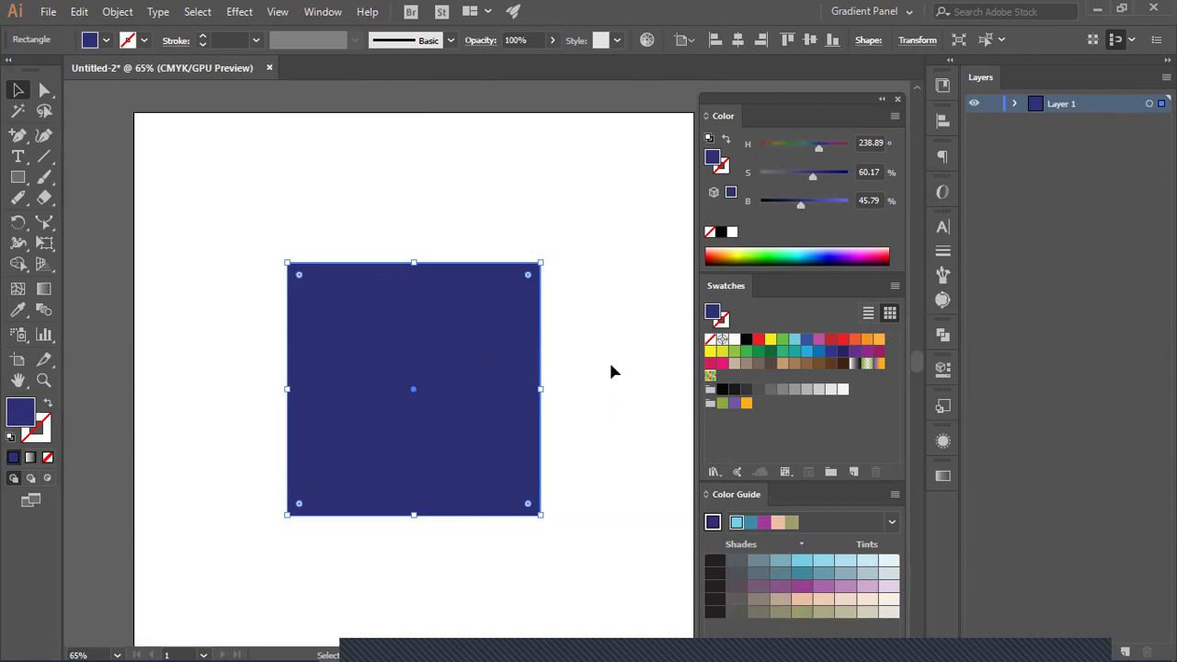
# Step: Place the Gradient panel beside the Color panel and fill the navy square with the default white-to-black linear gradient
pyautogui.press('space')
pyautogui.moveTo(615, 371); pyautogui.dragTo(478, 306)
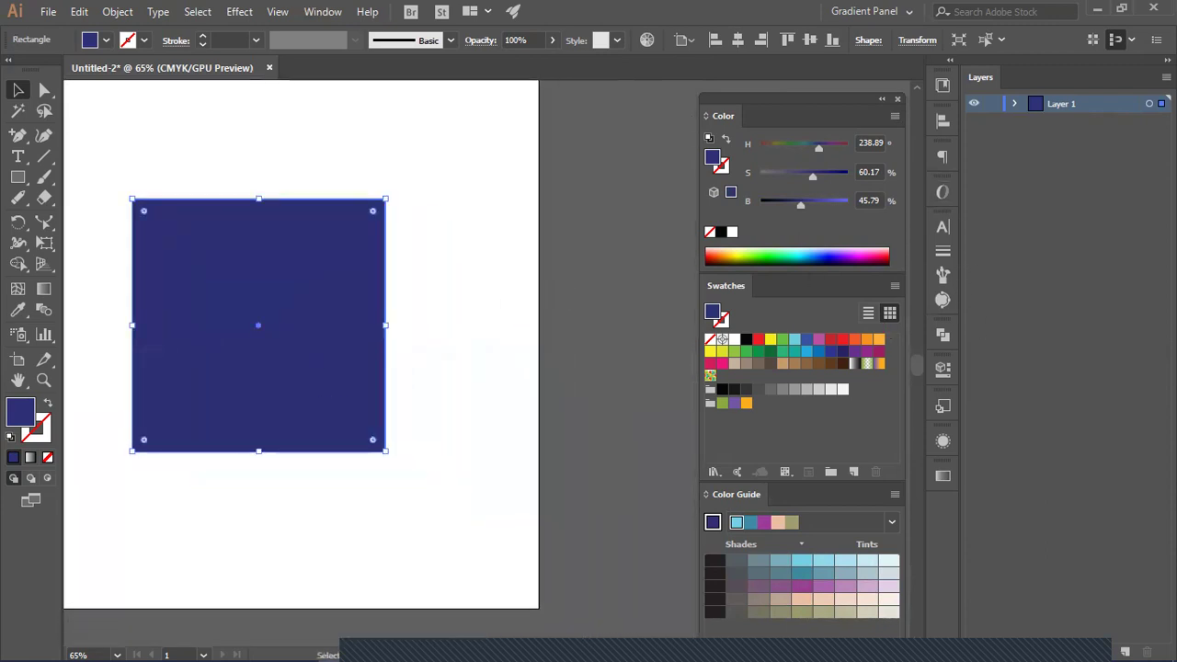
pyautogui.click(943, 475)
pyautogui.moveTo(815, 452); pyautogui.dragTo(568, 119)
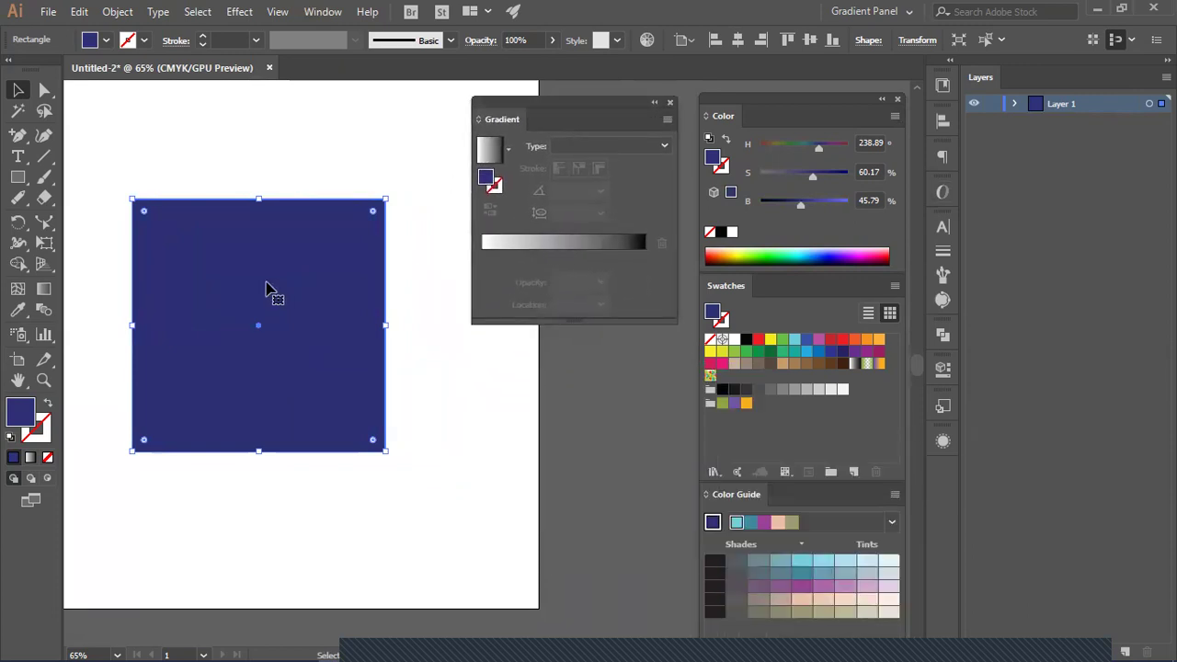
pyautogui.click(570, 263)
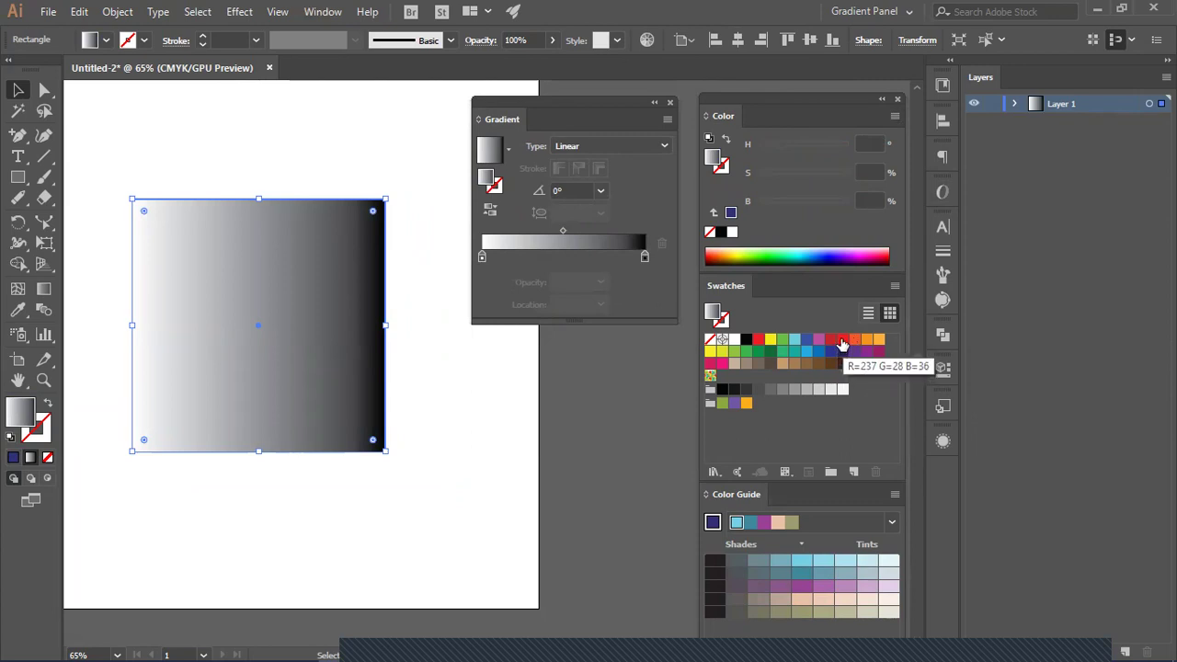
# Step: Give the square's gradient a red swatch at its start stop and a magenta swatch at its end stop
pyautogui.moveTo(831, 339); pyautogui.dragTo(483, 256)
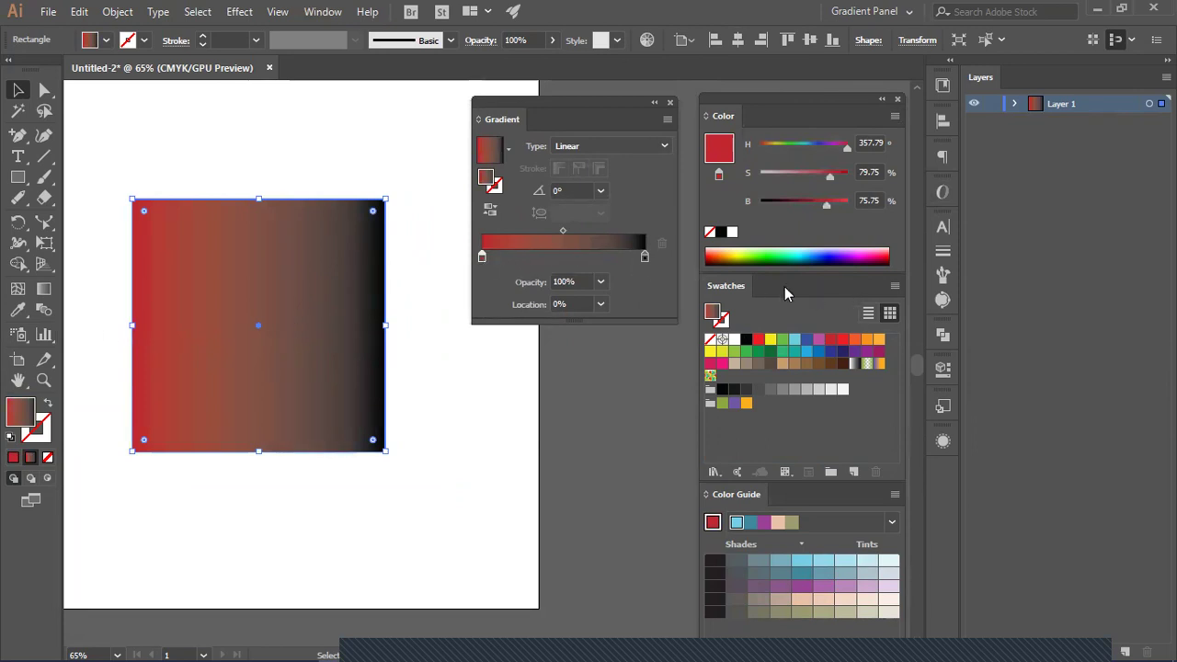
pyautogui.moveTo(818, 339); pyautogui.dragTo(644, 255)
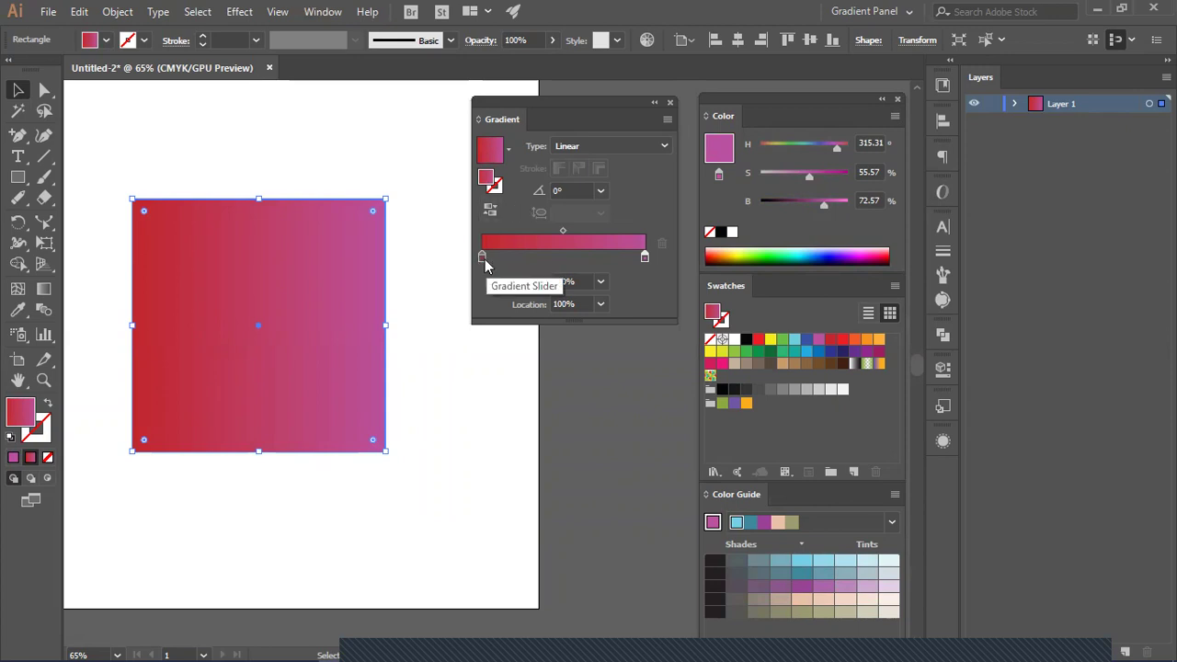
# Step: Duplicate the red gradient stop, delete the magenta stop, and place the red copy at the 100% location
pyautogui.moveTo(485, 264); pyautogui.dragTo(539, 262)
pyautogui.click(644, 257)
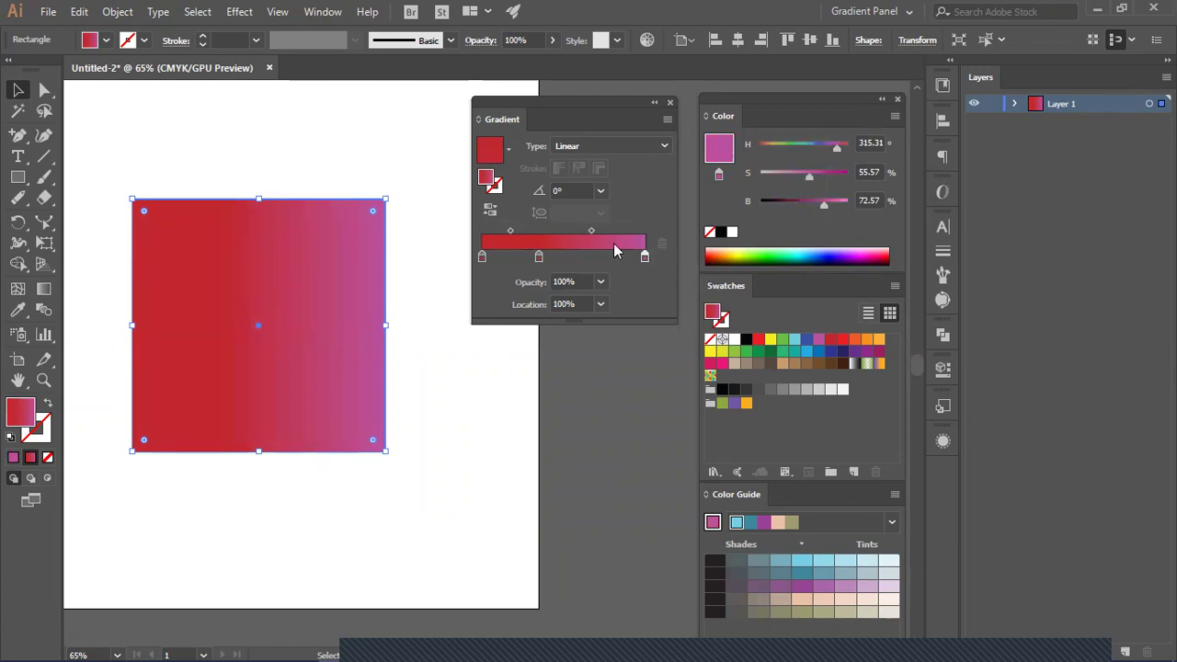
pyautogui.click(660, 243)
pyautogui.moveTo(539, 259); pyautogui.dragTo(645, 260)
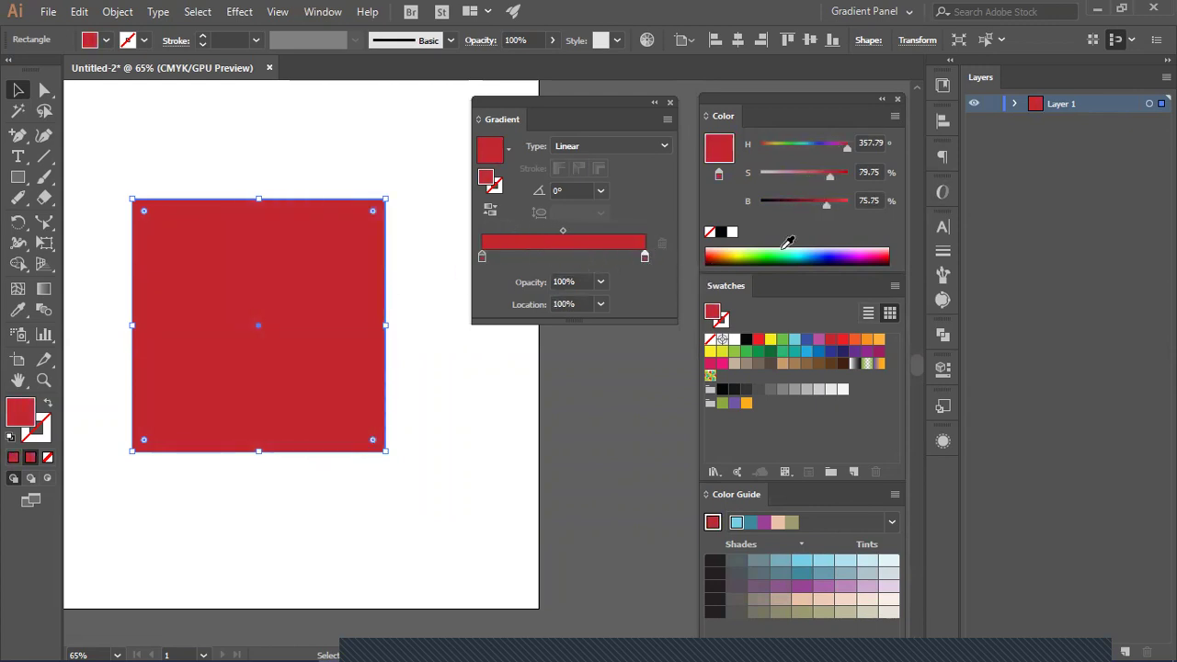
# Step: Add a middle gradient stop at the 50% location and lighten it to 55% saturation and 87% brightness
pyautogui.click(565, 257)
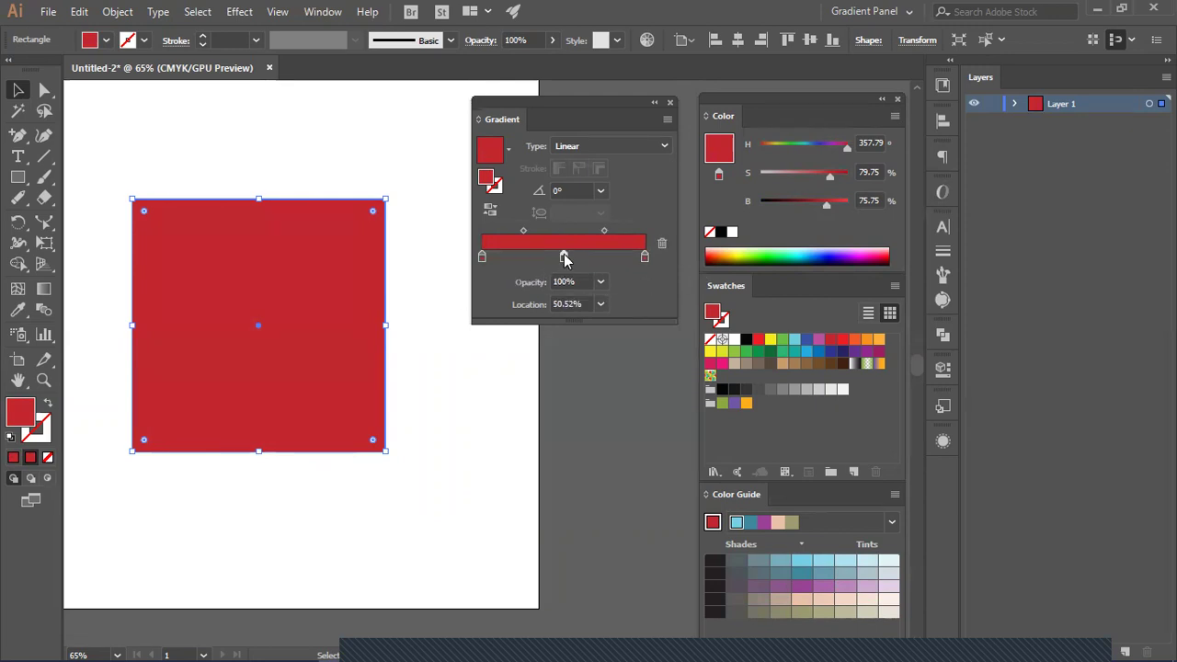
pyautogui.click(589, 309)
pyautogui.write('50')
pyautogui.press('Return')
pyautogui.moveTo(827, 169); pyautogui.dragTo(835, 200)
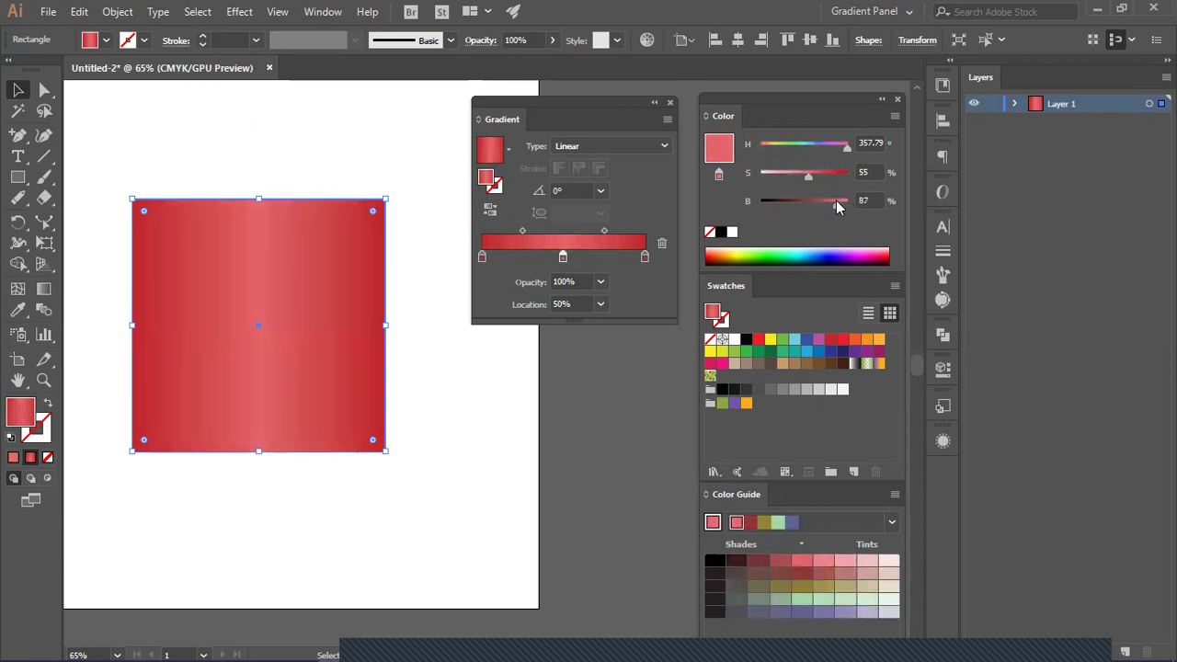
# Step: Delete the red gradient square from the artboard
pyautogui.click(229, 186)
pyautogui.click(299, 337)
pyautogui.press('Delete')
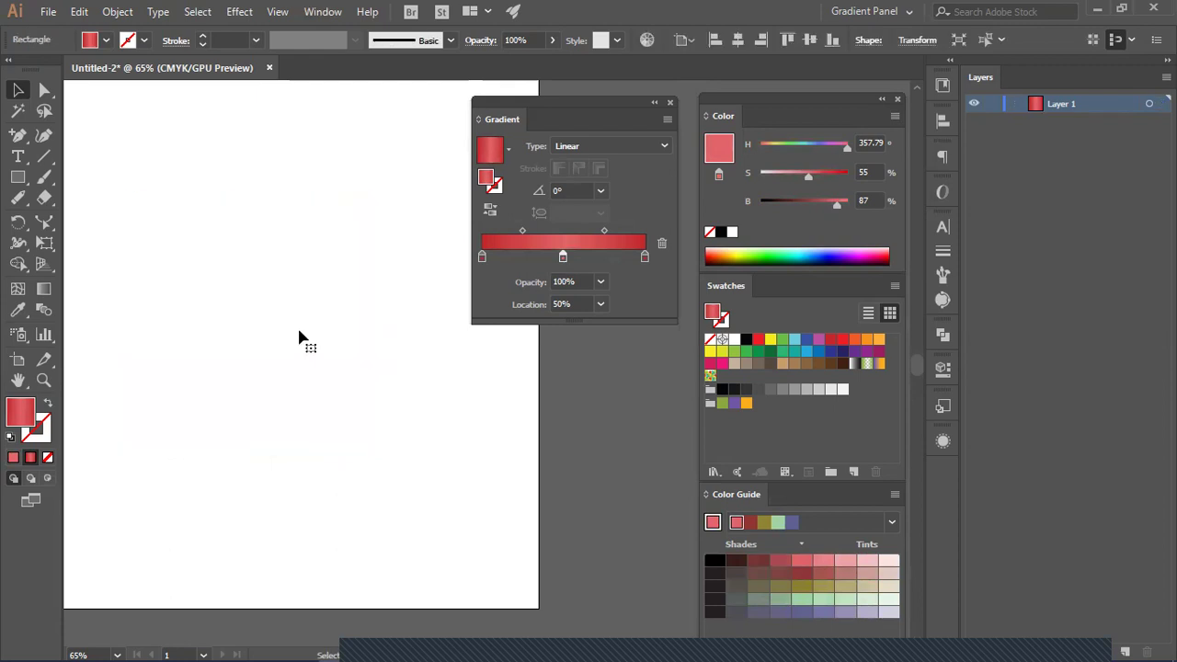
# Step: Draw a tall, narrow vertical rectangle near the artboard's left edge, filled with the red gradient
pyautogui.click(20, 178)
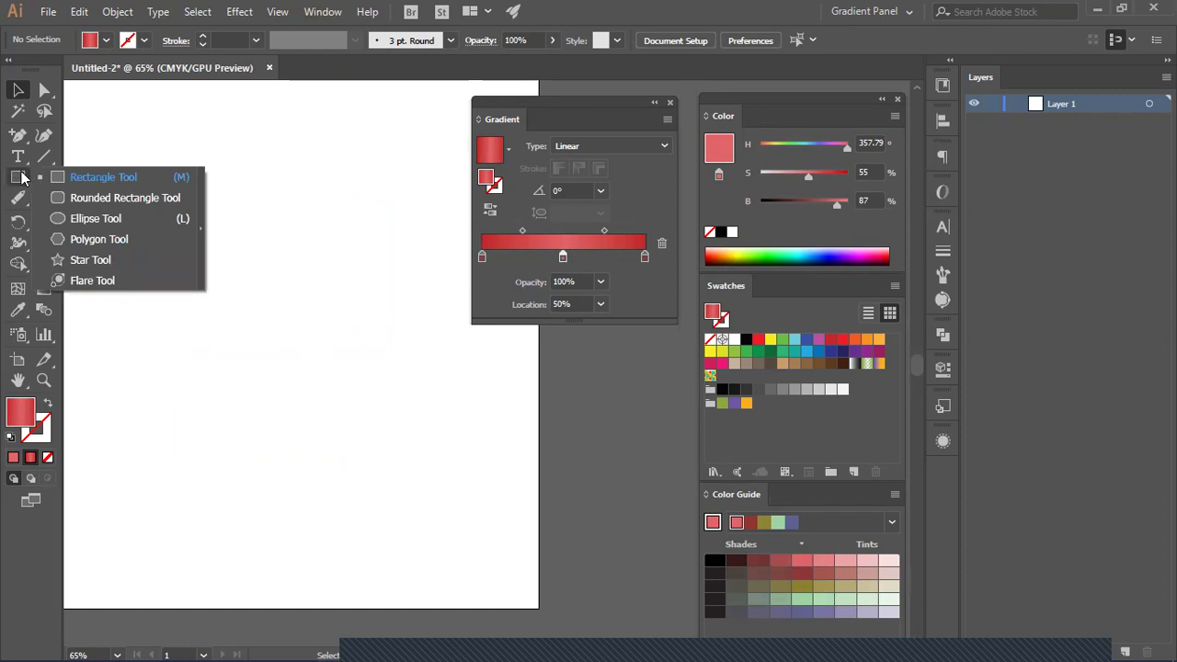
pyautogui.click(103, 177)
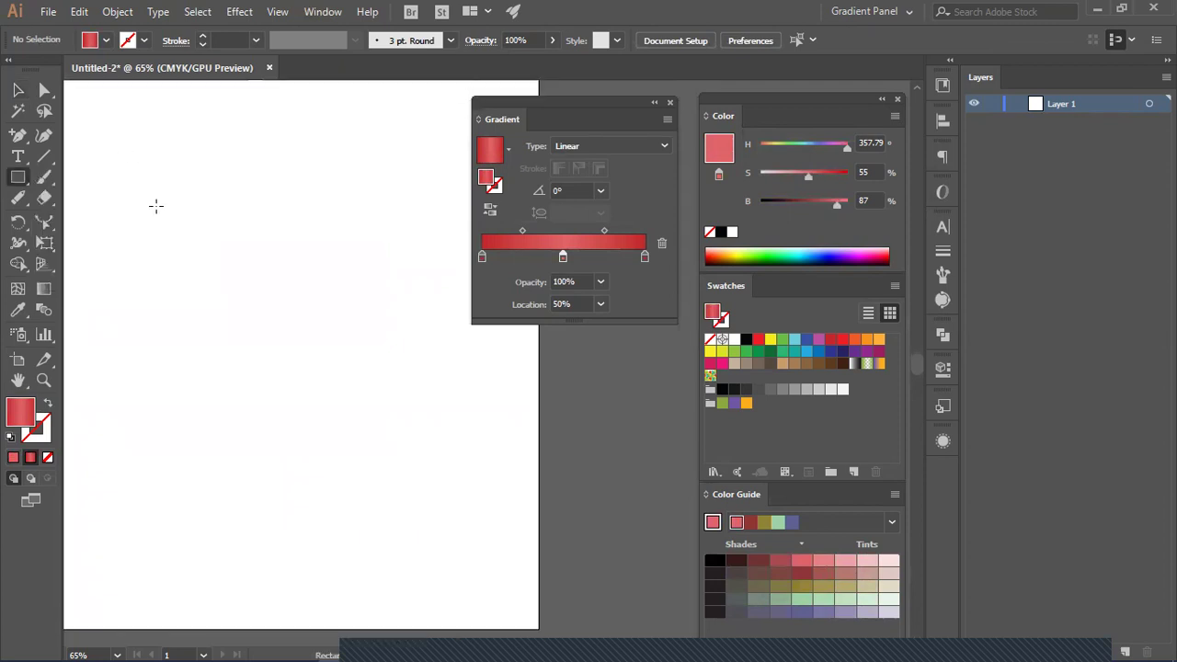
pyautogui.scroll(1, 156, 206)
pyautogui.moveTo(155, 206); pyautogui.dragTo(237, 205)
pyautogui.moveTo(155, 144); pyautogui.dragTo(171, 555)
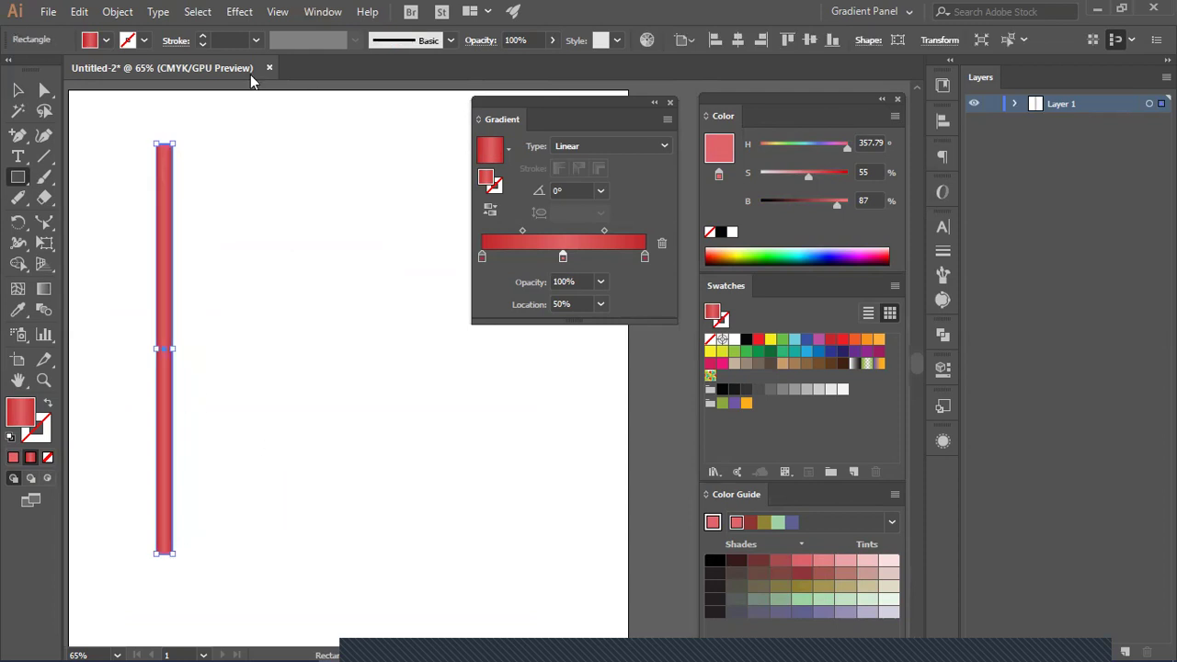
# Step: Fully round only the two bottom corners of the narrow red bar
pyautogui.click(42, 94)
pyautogui.moveTo(134, 587); pyautogui.dragTo(205, 425)
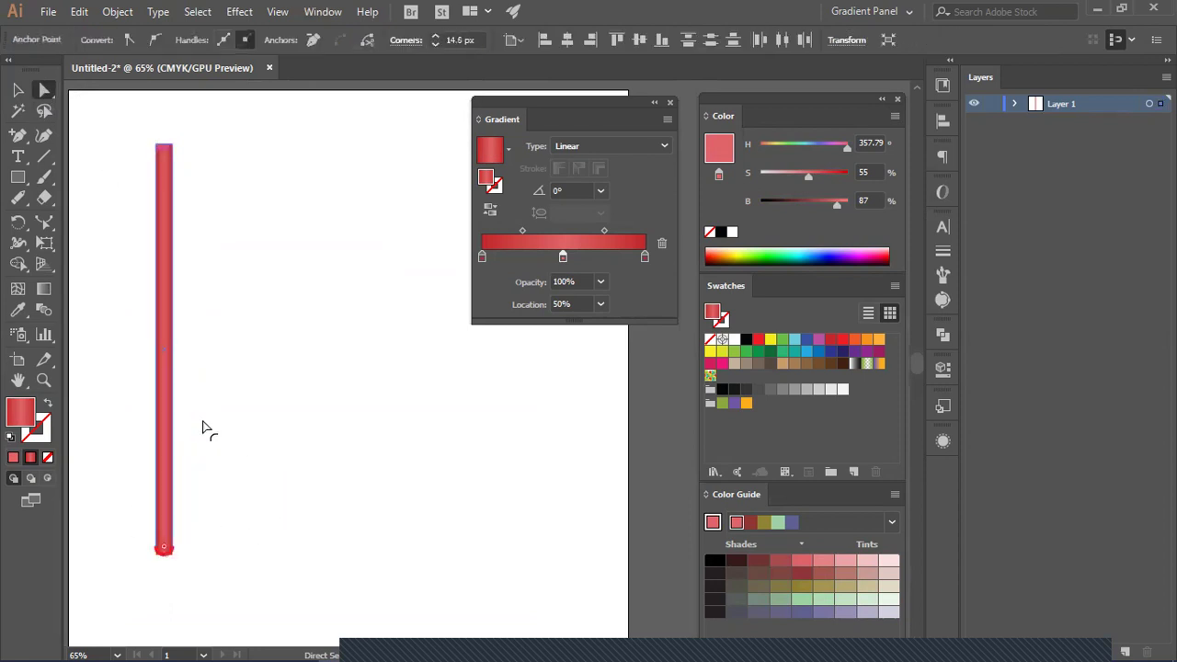
pyautogui.click(267, 472)
pyautogui.click(16, 90)
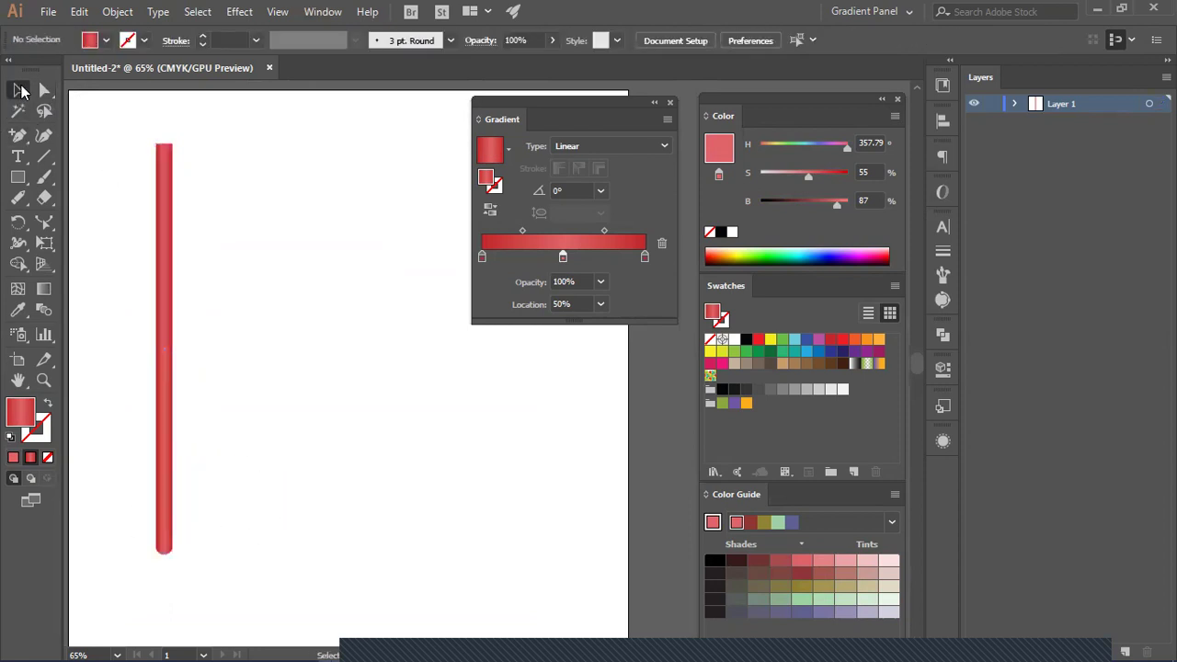
# Step: Try to extend the rounded bottom end of the red bar downward
pyautogui.click(163, 432)
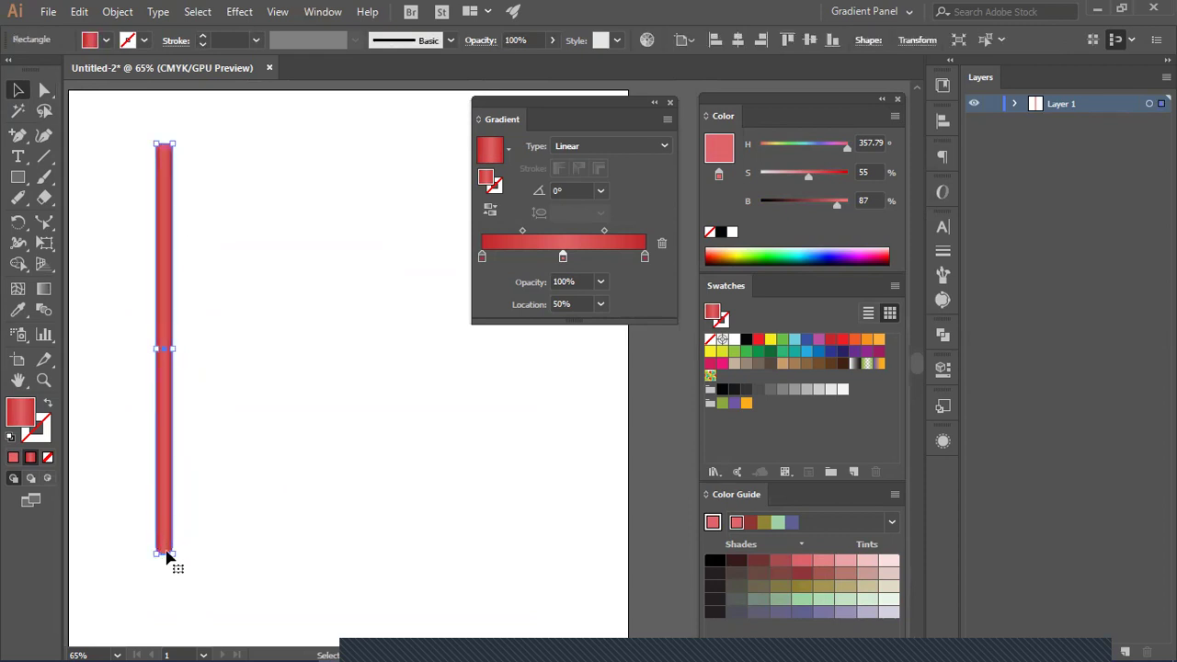
pyautogui.hotkey('ctrl', '=')
pyautogui.hotkey('ctrl', '=')
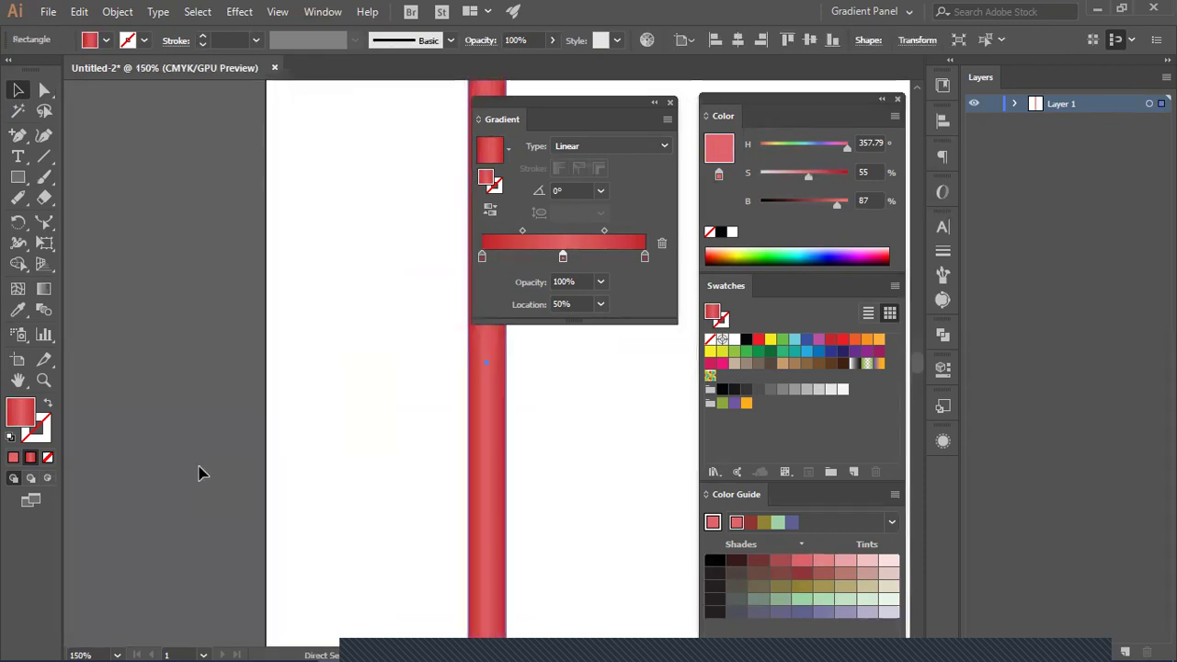
pyautogui.moveTo(429, 512); pyautogui.dragTo(255, 193)
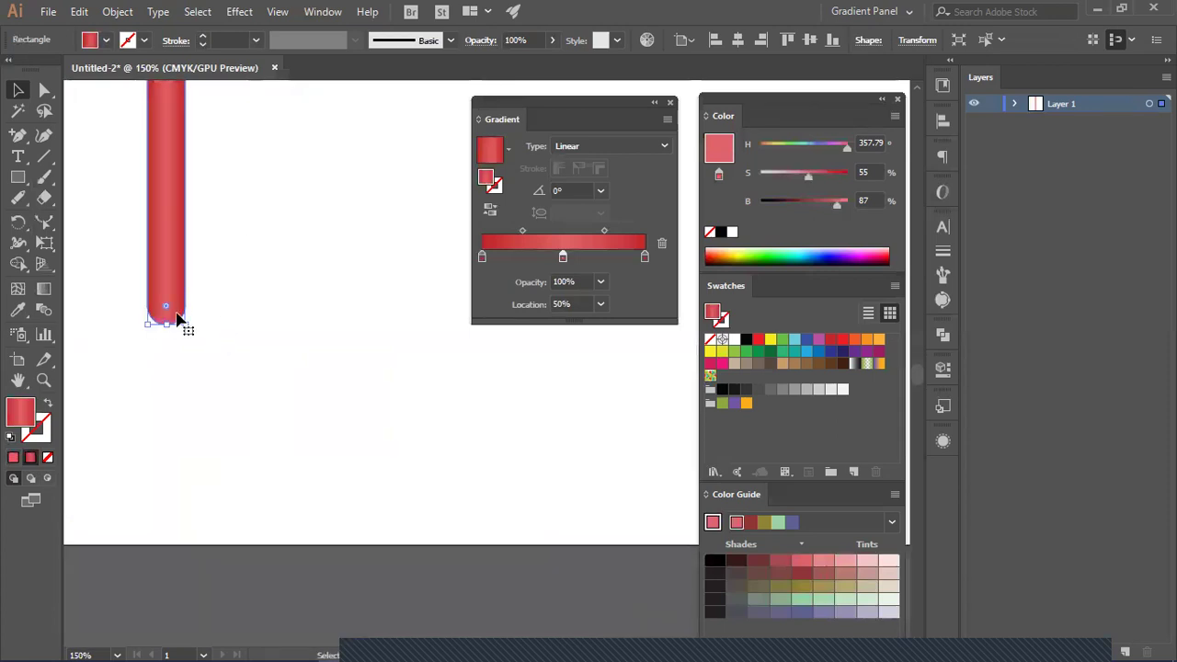
pyautogui.moveTo(169, 327); pyautogui.dragTo(169, 404)
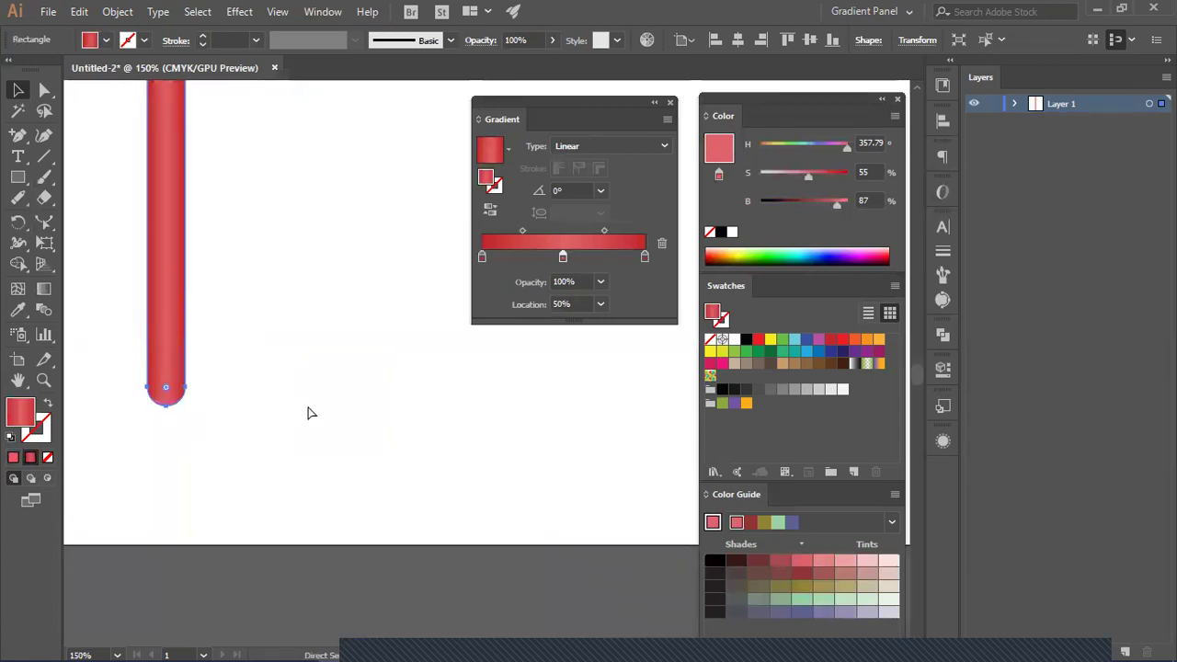
pyautogui.hotkey('ctrl', 'z')
# Step: Select the bottom anchor point of the red bar and move it slightly down to form a pointed tip
pyautogui.click(44, 89)
pyautogui.click(204, 362)
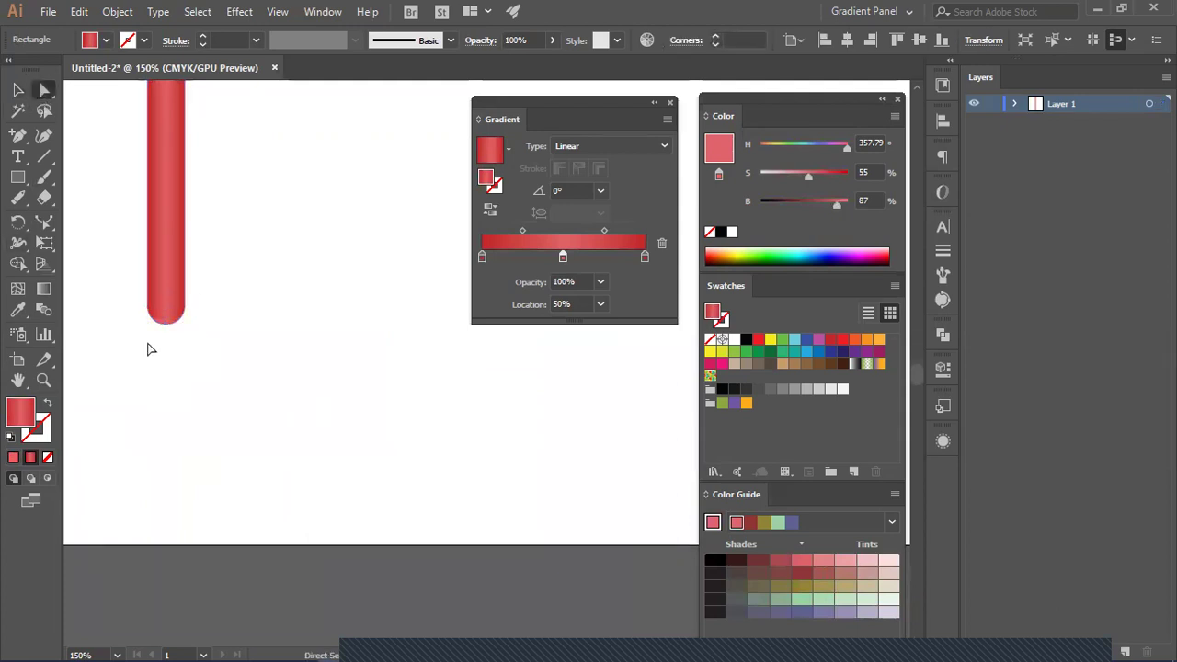
pyautogui.click(171, 309)
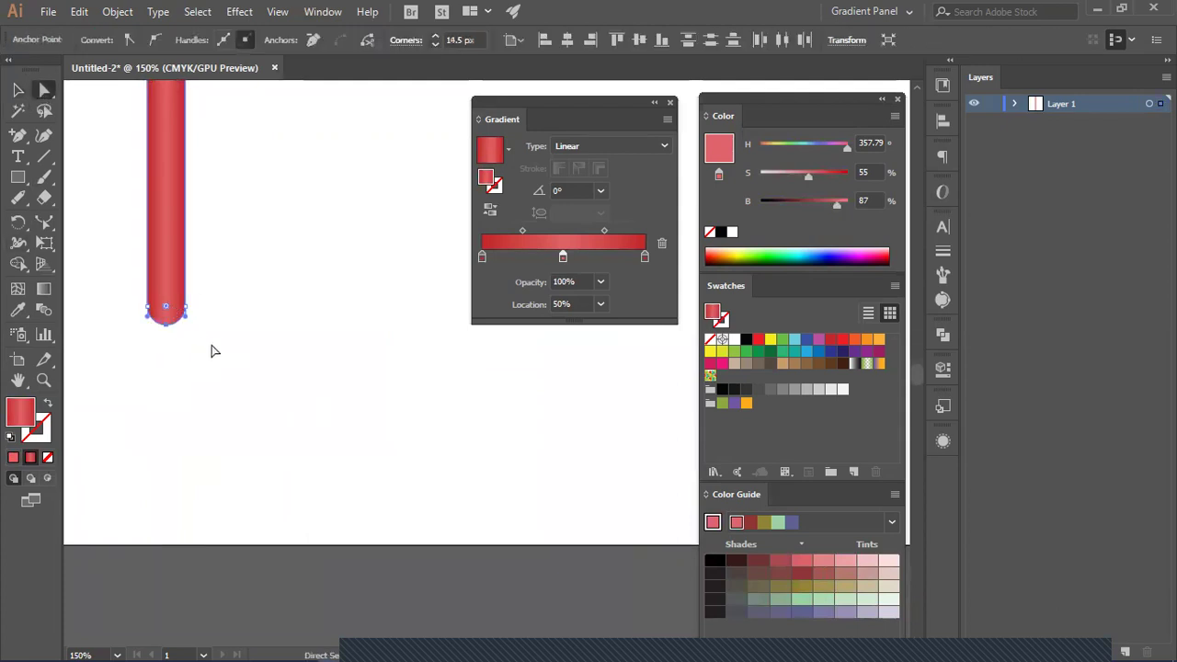
pyautogui.hotkey('shift', 'Down')
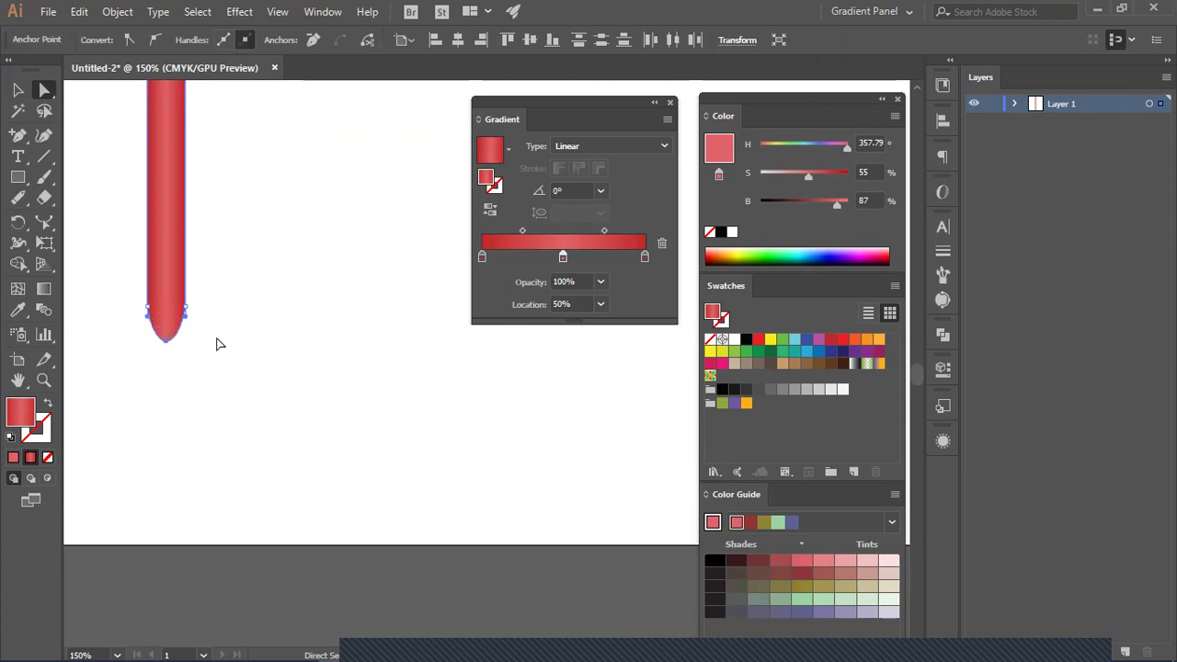
pyautogui.click(217, 344)
# Step: Remove the middle stop from the bar's gradient and set the start stop to the dark green swatch
pyautogui.scroll(5, 218, 350)
pyautogui.press('space')
pyautogui.moveTo(208, 260); pyautogui.dragTo(278, 378)
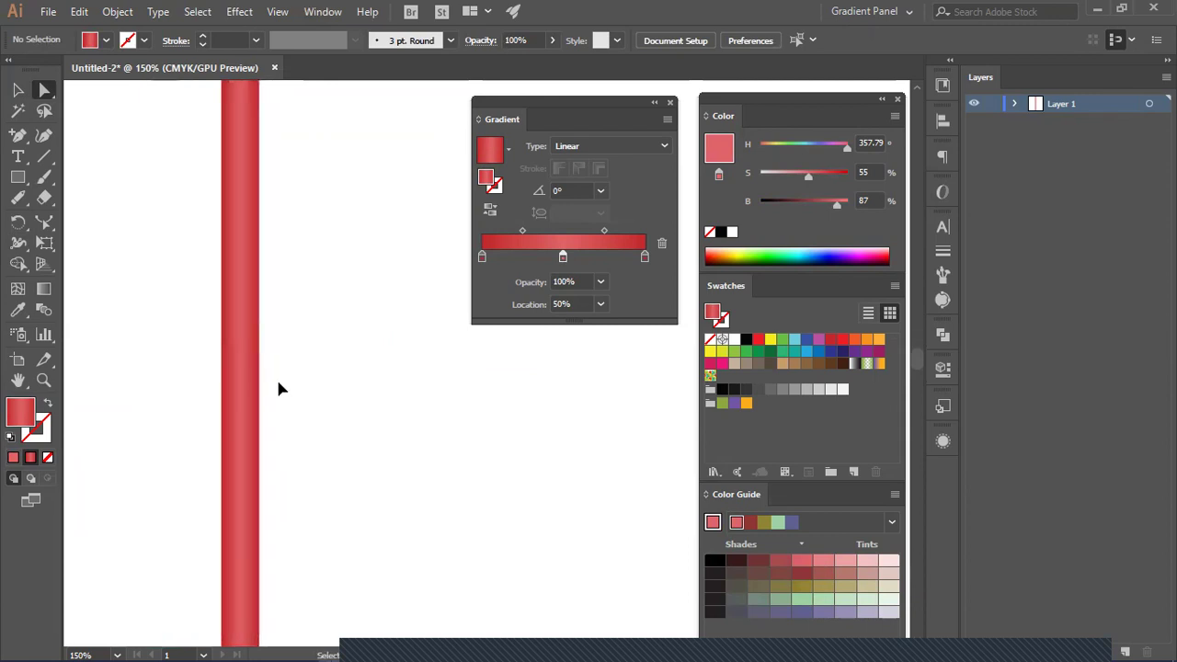
pyautogui.hotkey('ctrl', '1')
pyautogui.moveTo(405, 438); pyautogui.dragTo(331, 391)
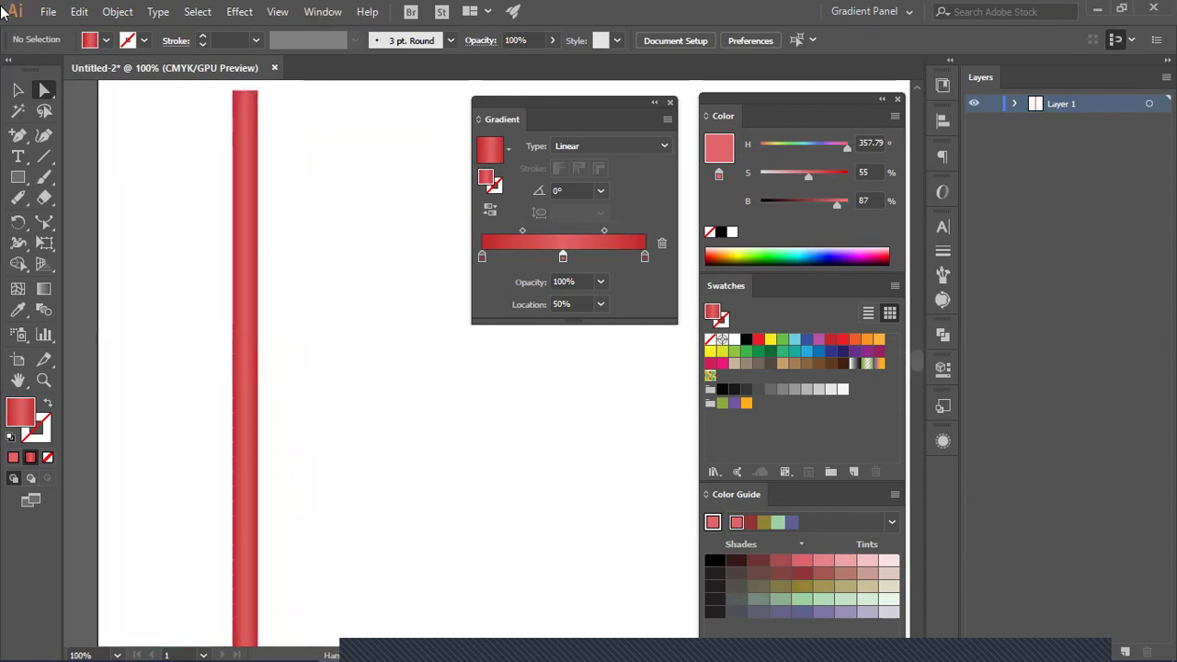
pyautogui.click(17, 92)
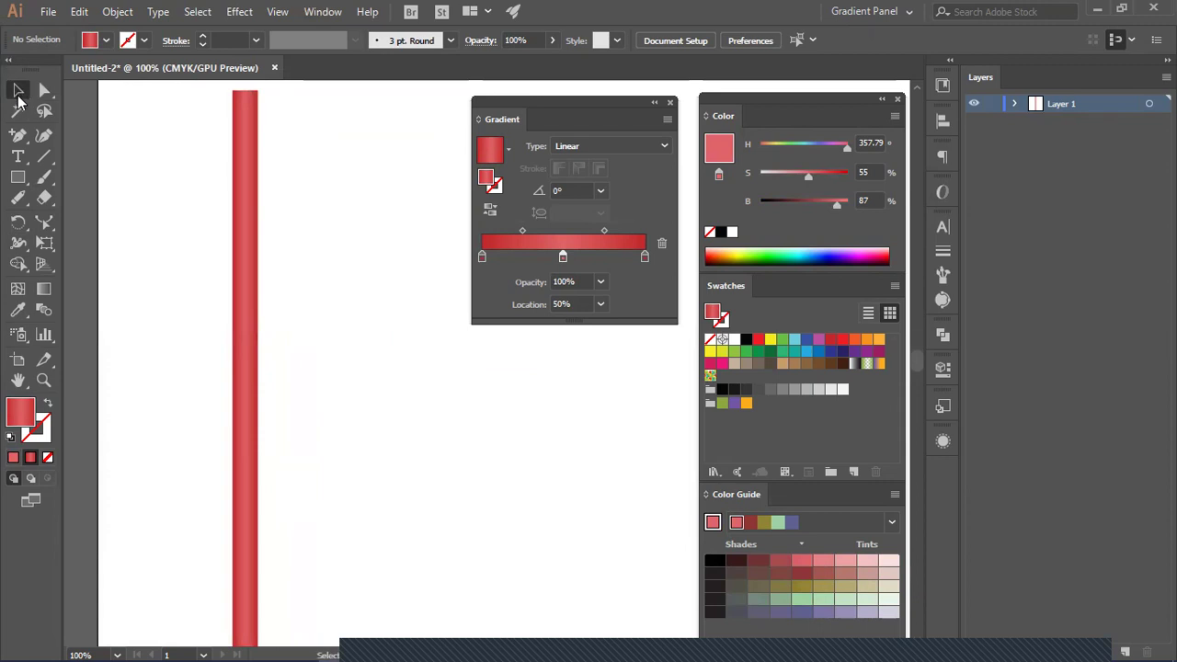
pyautogui.click(250, 277)
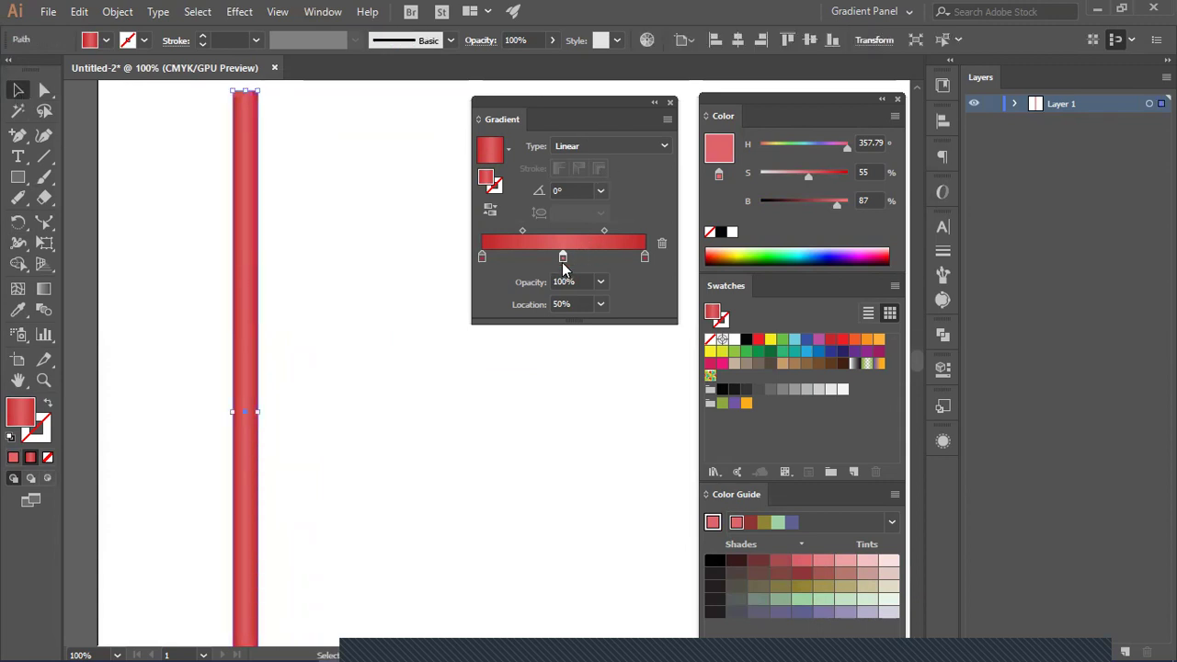
pyautogui.click(662, 243)
pyautogui.click(482, 257)
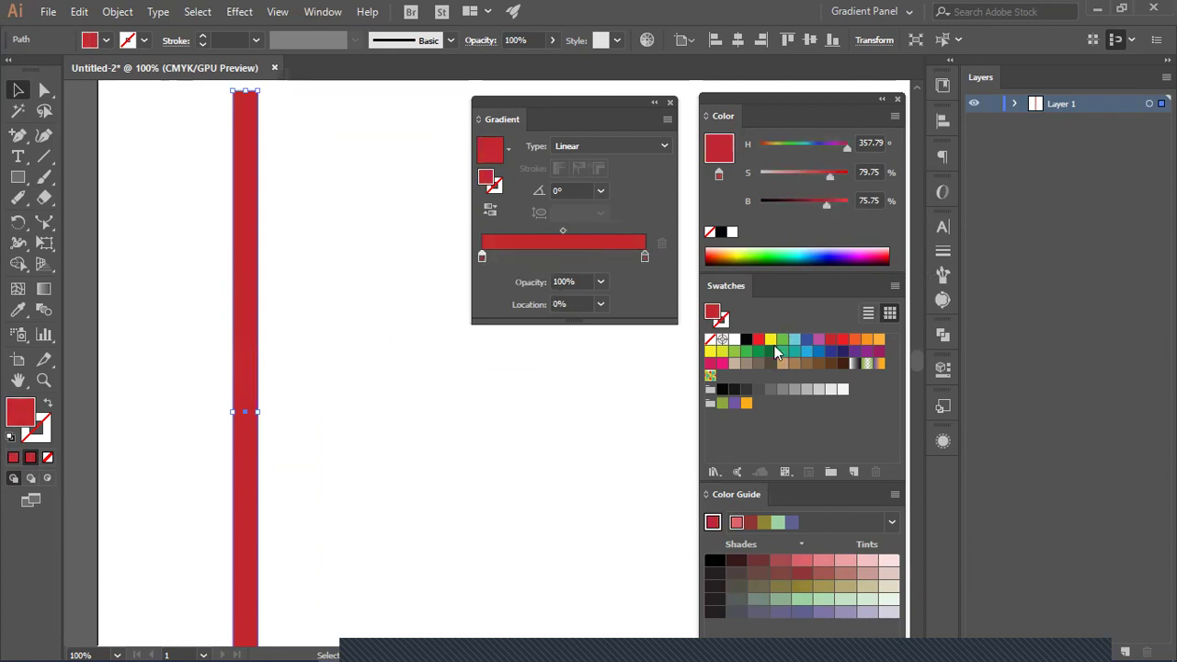
pyautogui.moveTo(769, 351)
pyautogui.mouseDown()
pyautogui.moveTo(526, 261)
pyautogui.moveTo(480, 257)
pyautogui.mouseUp()
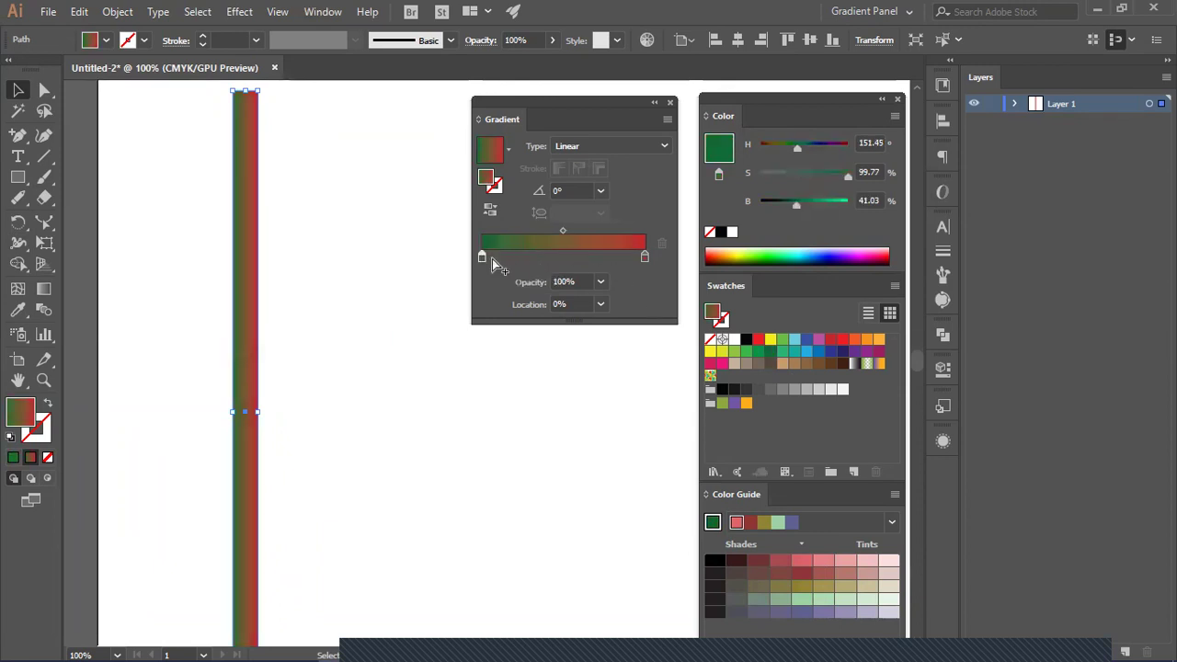
# Step: Replace the red end stop with a copy of the green stop at 100%, lightened to 79% brightness
pyautogui.moveTo(481, 256); pyautogui.dragTo(543, 257)
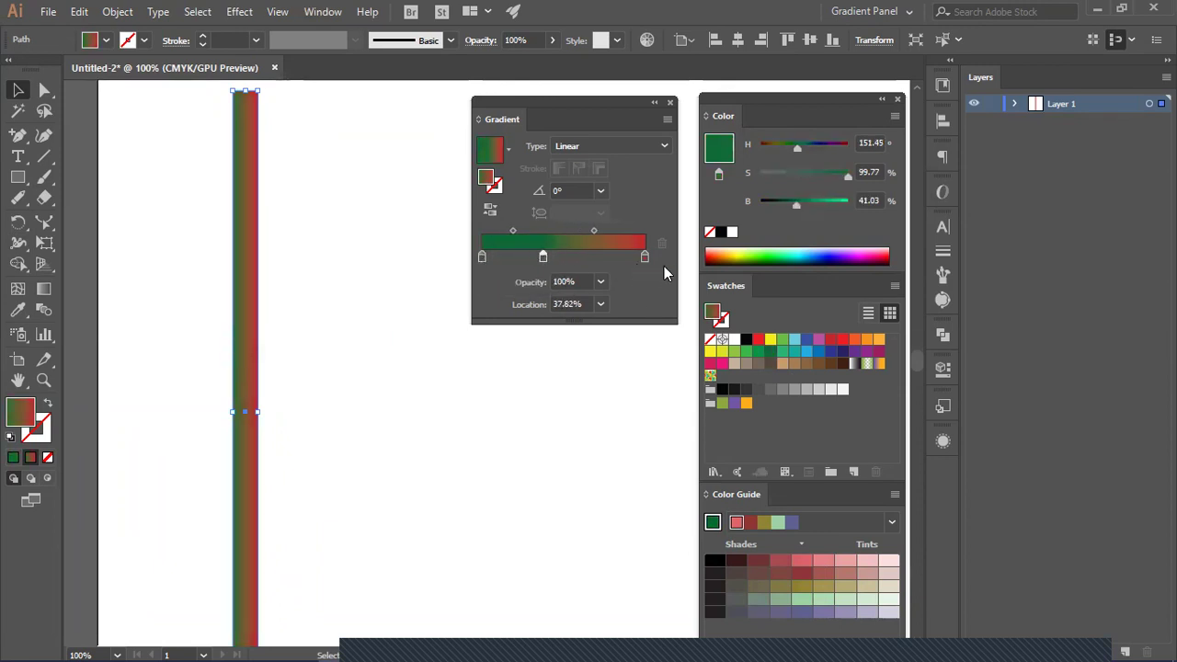
pyautogui.click(646, 257)
pyautogui.click(662, 244)
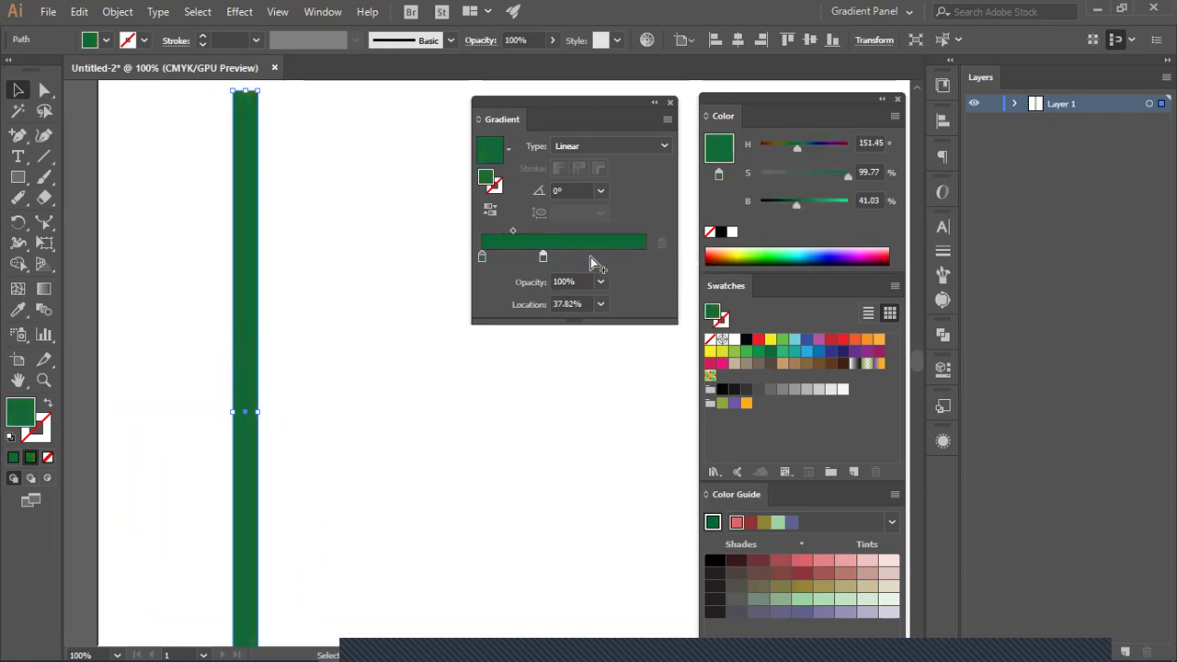
pyautogui.moveTo(544, 259); pyautogui.dragTo(563, 258)
pyautogui.moveTo(796, 211); pyautogui.dragTo(827, 206)
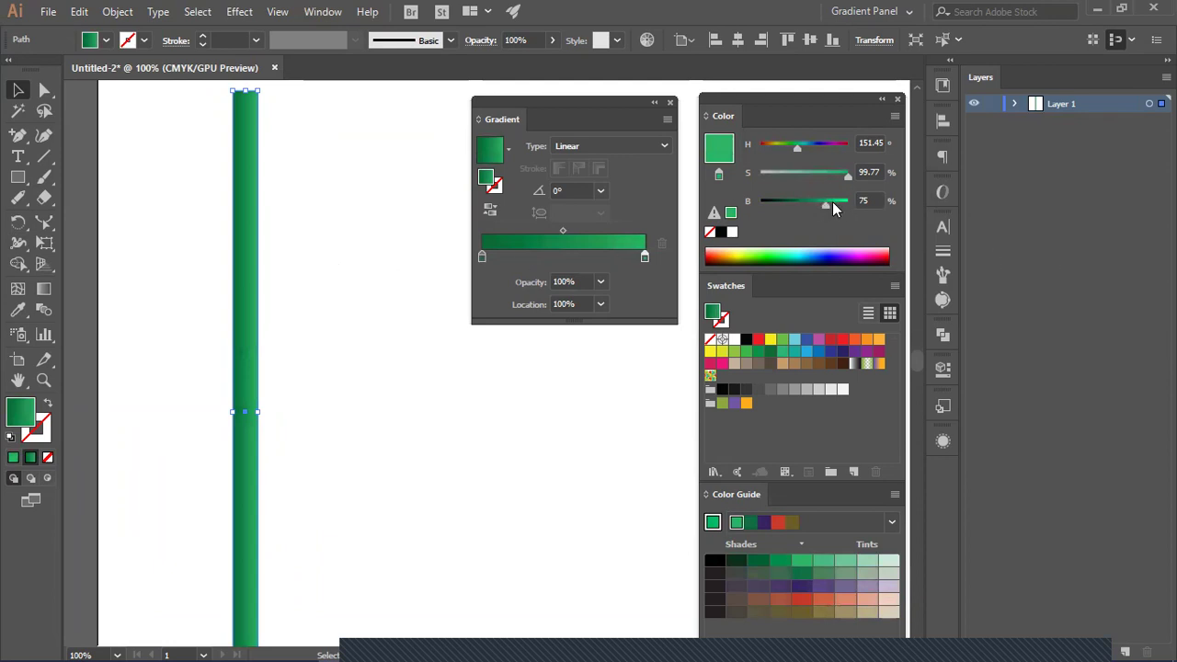
pyautogui.moveTo(833, 207); pyautogui.dragTo(831, 209)
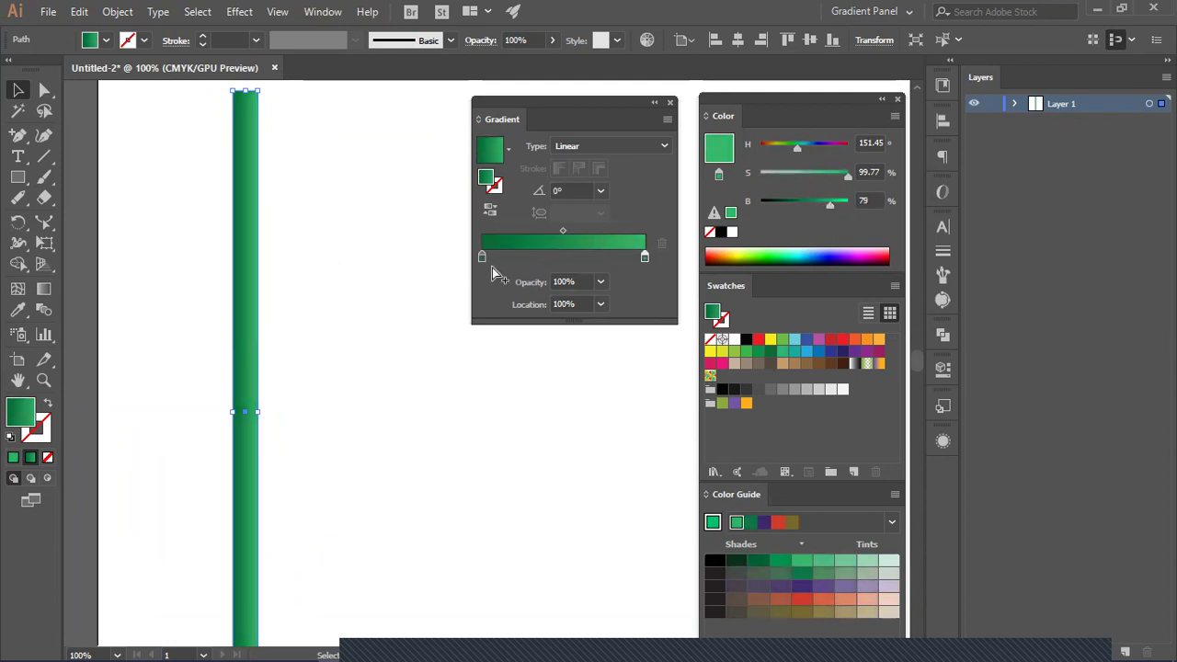
# Step: Duplicate the green pointed bar to its right and nudge the copy until it touches the original's edge
pyautogui.click(342, 320)
pyautogui.click(251, 436)
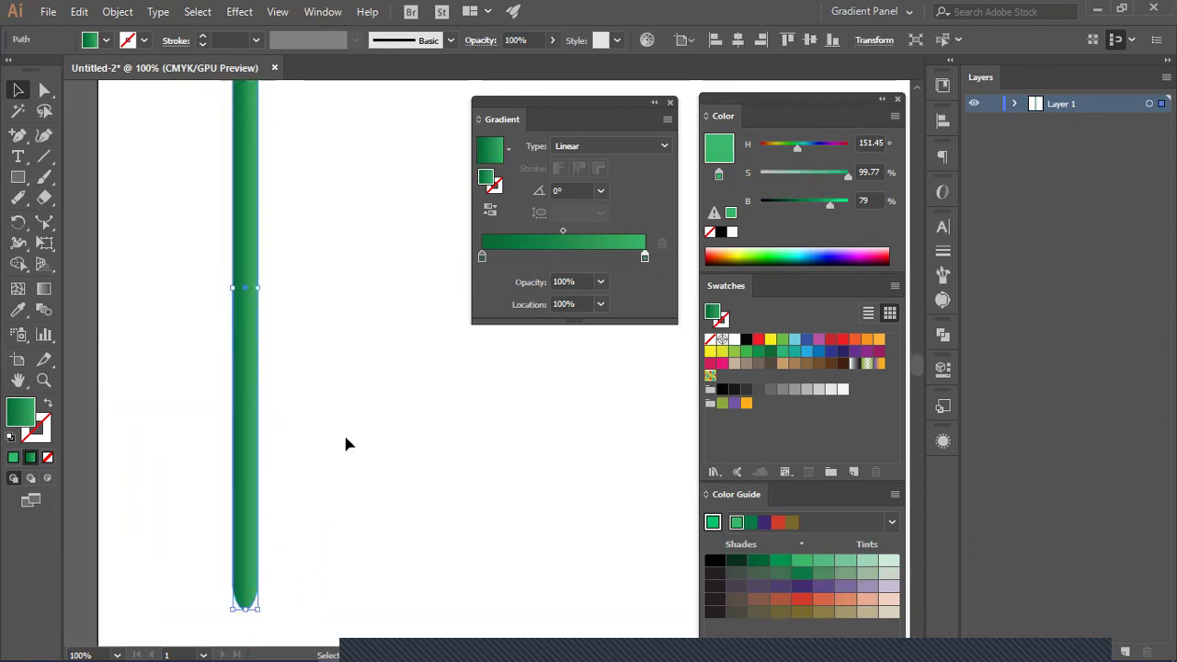
pyautogui.moveTo(243, 457); pyautogui.dragTo(270, 455)
pyautogui.click(311, 454)
pyautogui.click(277, 454)
pyautogui.hotkey('ctrl', '+')
pyautogui.hotkey('ctrl', '+')
pyautogui.hotkey('ctrl', '+')
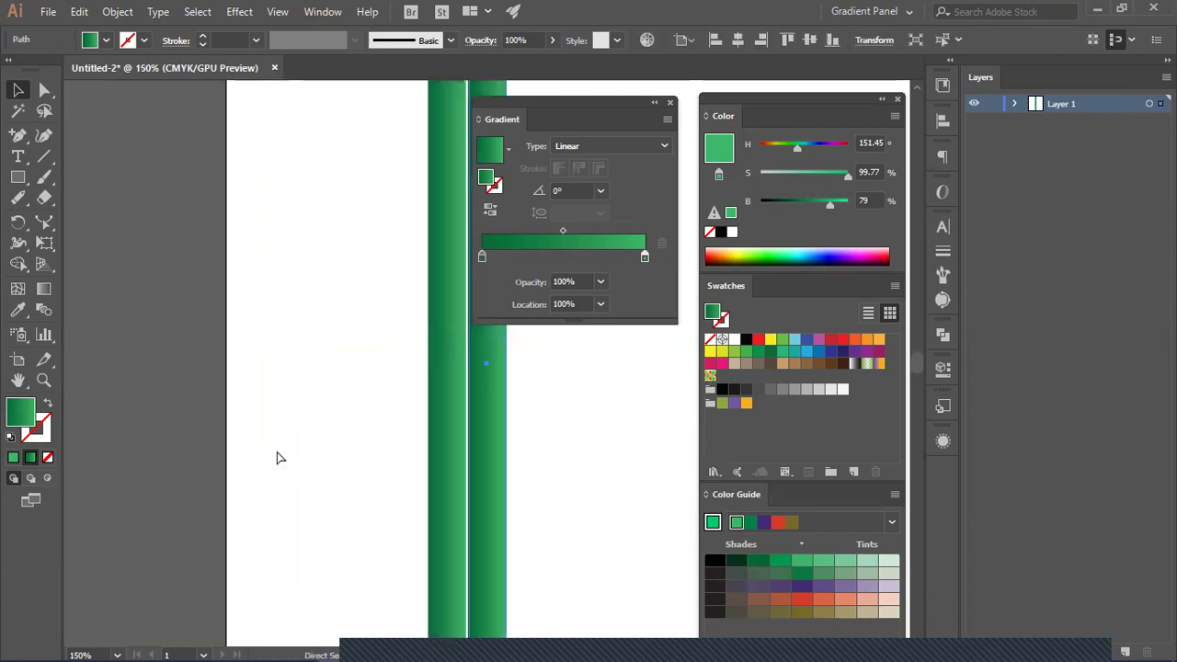
pyautogui.moveTo(480, 459); pyautogui.dragTo(396, 475)
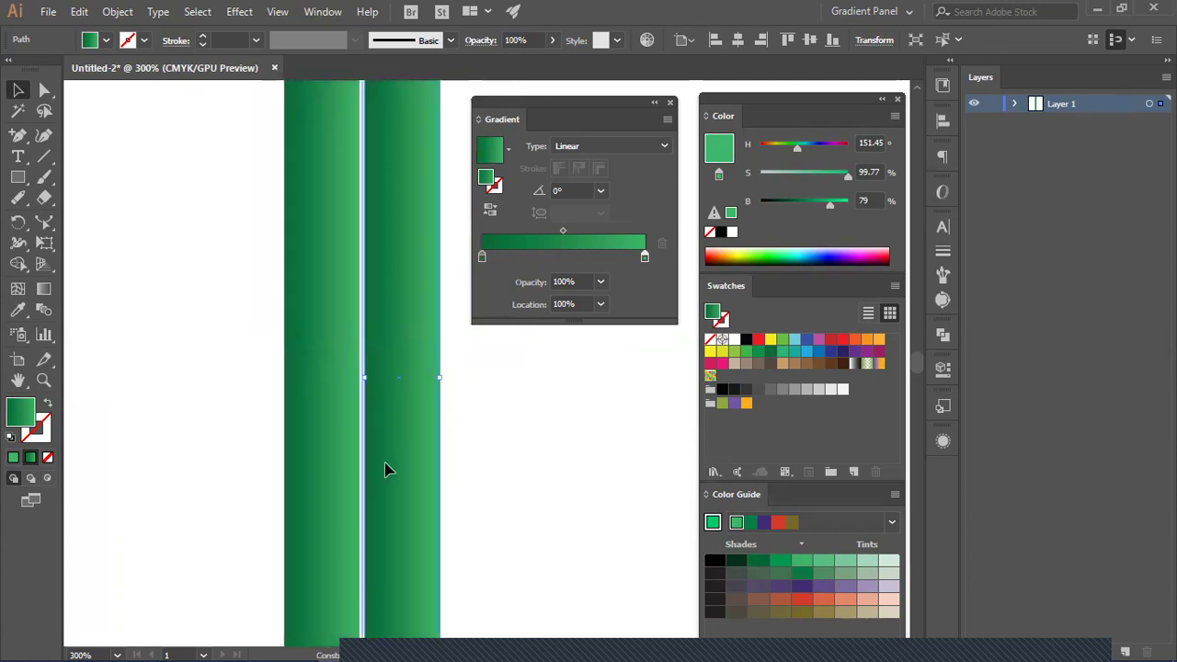
pyautogui.press('Left')
pyautogui.press('Left')
pyautogui.click(500, 465)
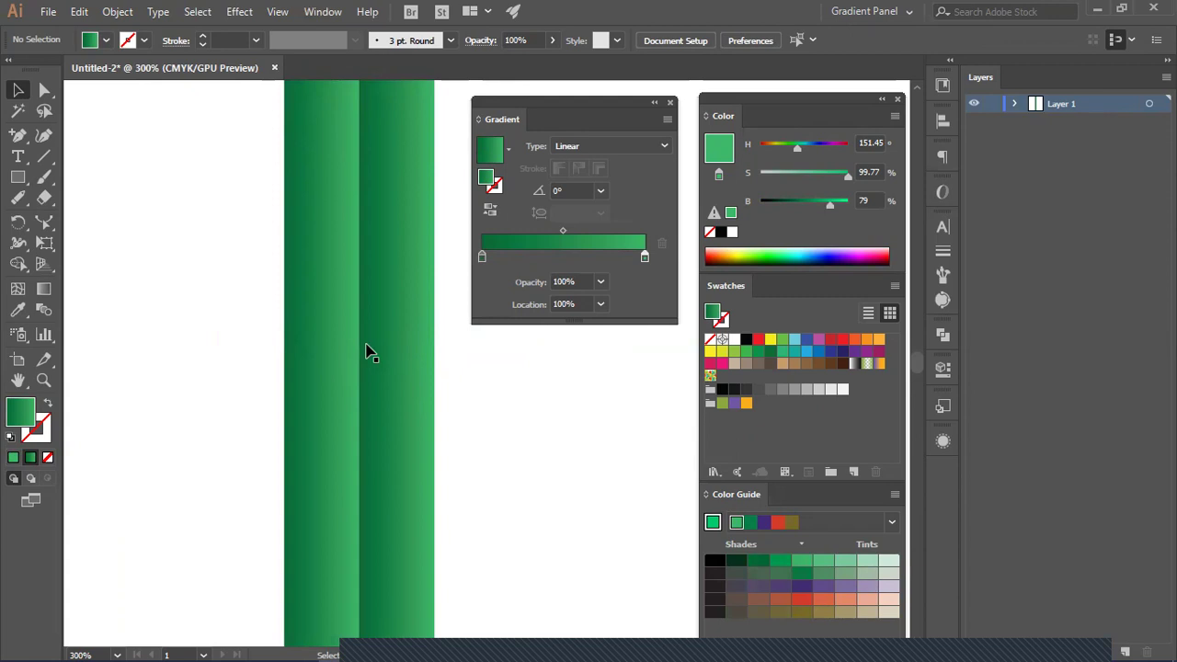
# Step: Reflect the copied bar across the vertical axis so its gradient mirrors the original's
pyautogui.click(395, 344)
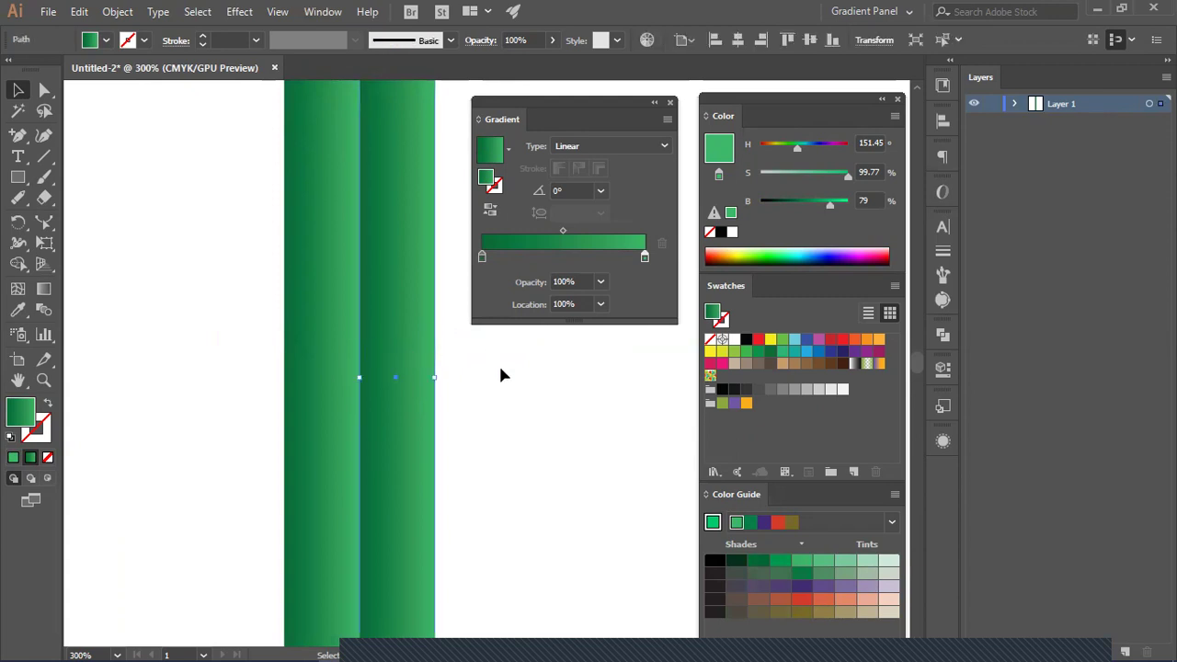
pyautogui.click(466, 378)
pyautogui.moveTo(430, 383); pyautogui.dragTo(430, 387)
pyautogui.click(435, 384)
pyautogui.rightClick(399, 379)
pyautogui.moveTo(536, 274)
pyautogui.click(619, 334)
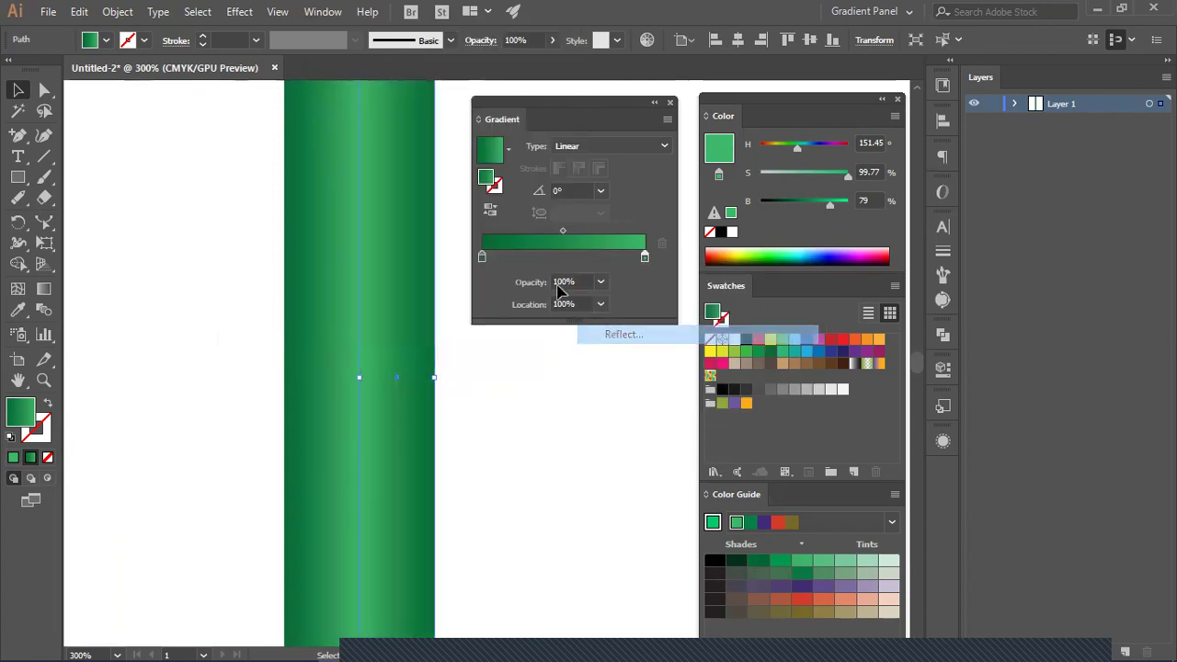
pyautogui.click(887, 460)
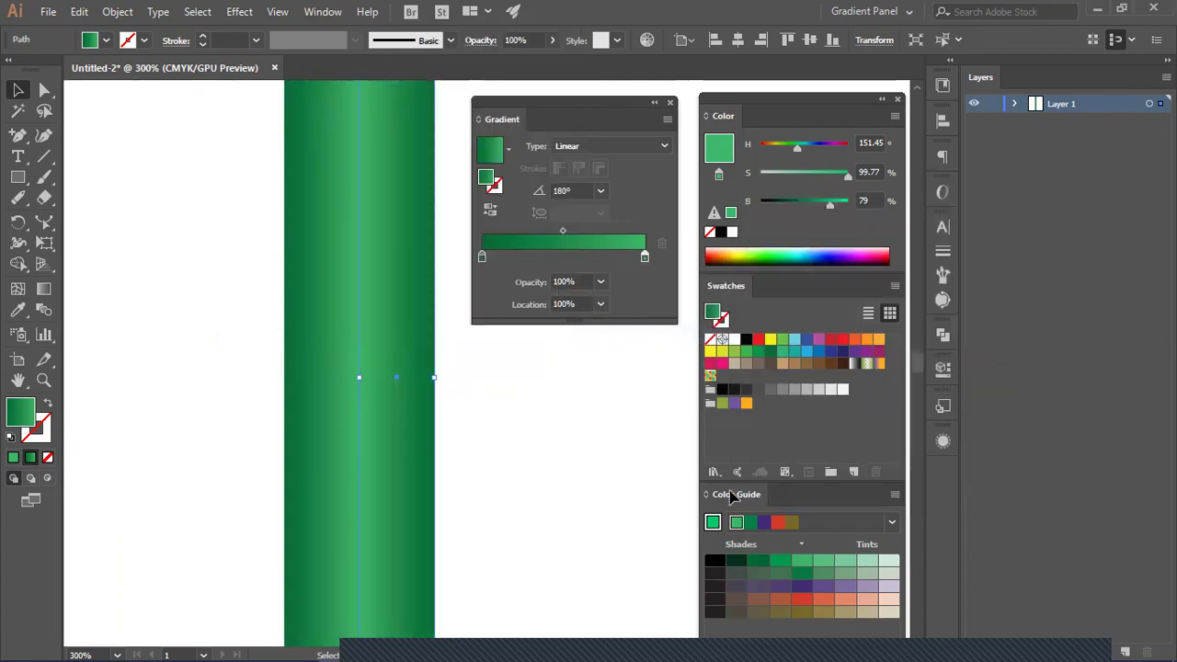
pyautogui.click(538, 513)
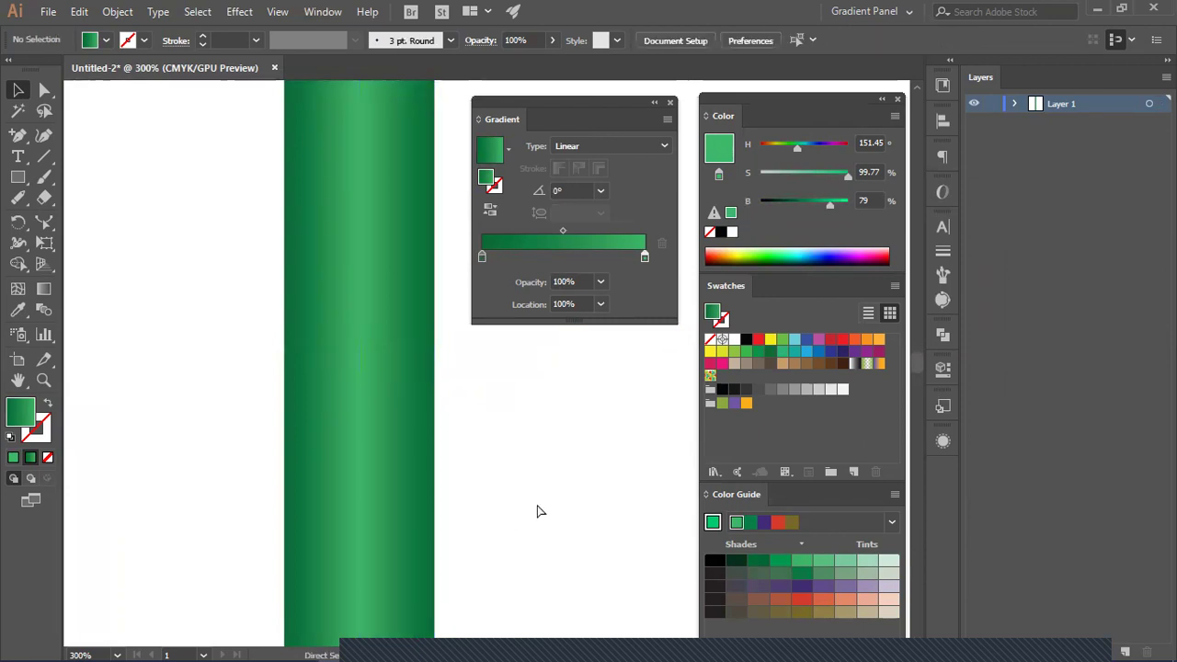
# Step: Duplicate the mirrored bar horizontally to the right, flush against its dark outer edge
pyautogui.hotkey('ctrl', '-')
pyautogui.hotkey('ctrl', '-')
pyautogui.hotkey('ctrl', '-')
pyautogui.hotkey('ctrl', '-')
pyautogui.hotkey('ctrl', '-')
pyautogui.hotkey('ctrl', '+')
pyautogui.hotkey('ctrl', '+')
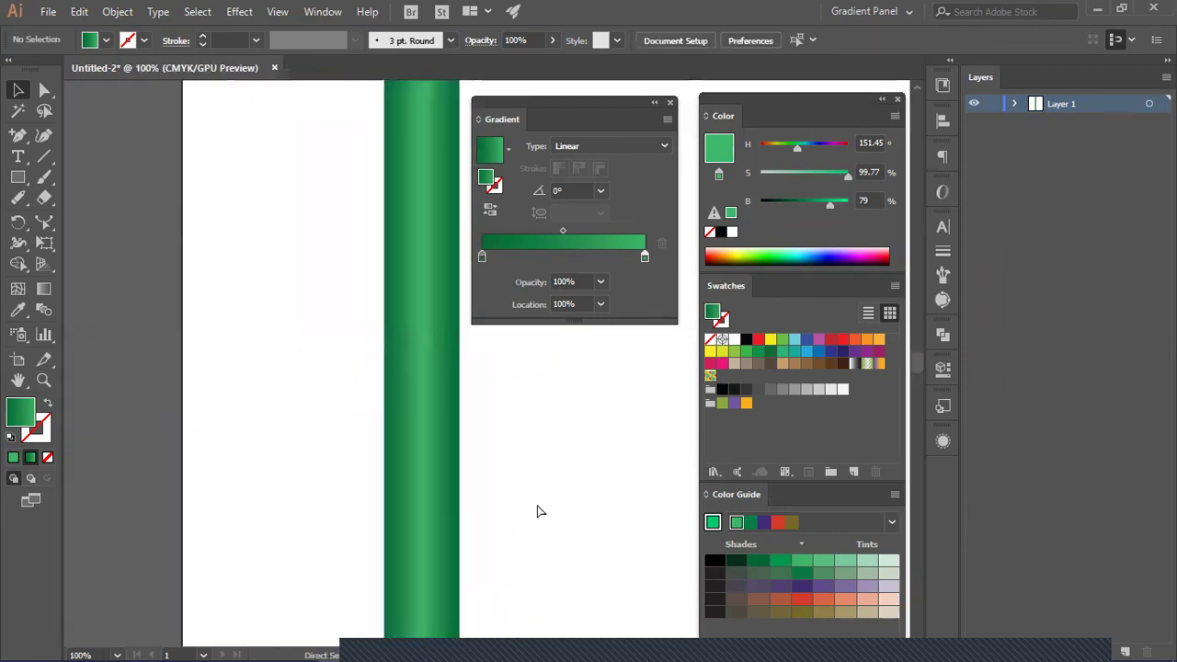
pyautogui.moveTo(538, 506); pyautogui.dragTo(486, 509)
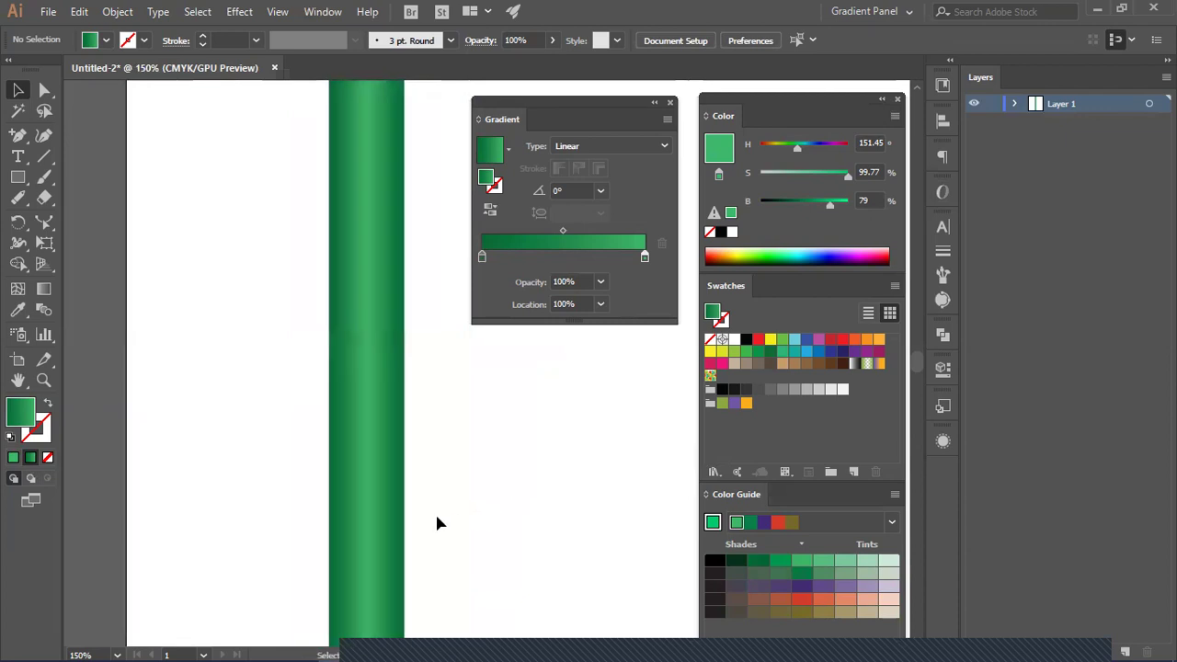
pyautogui.moveTo(386, 457); pyautogui.dragTo(428, 457)
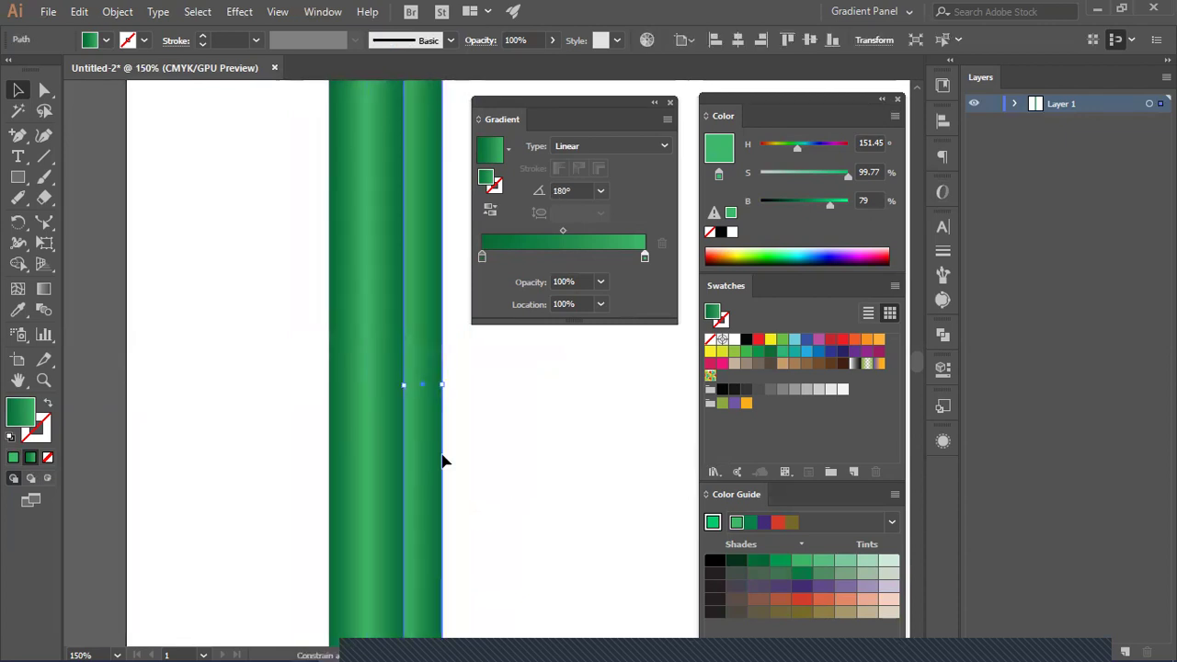
pyautogui.click(547, 480)
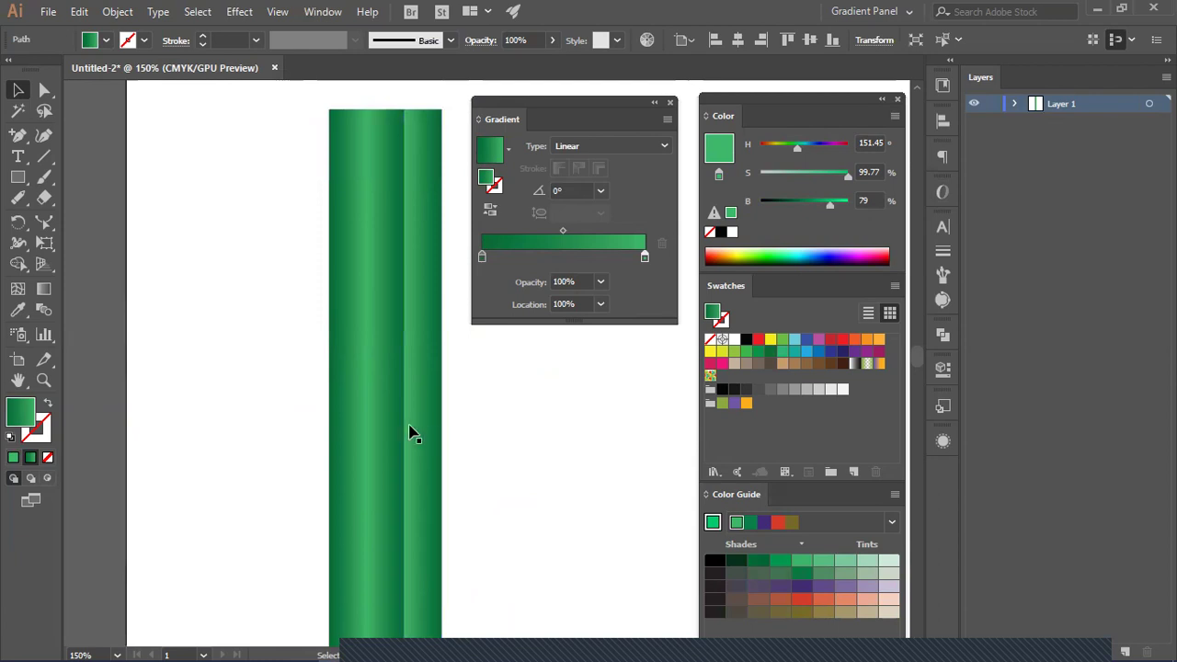
# Step: Select all three green bars and narrow them together symmetrically about their centre
pyautogui.click(423, 342)
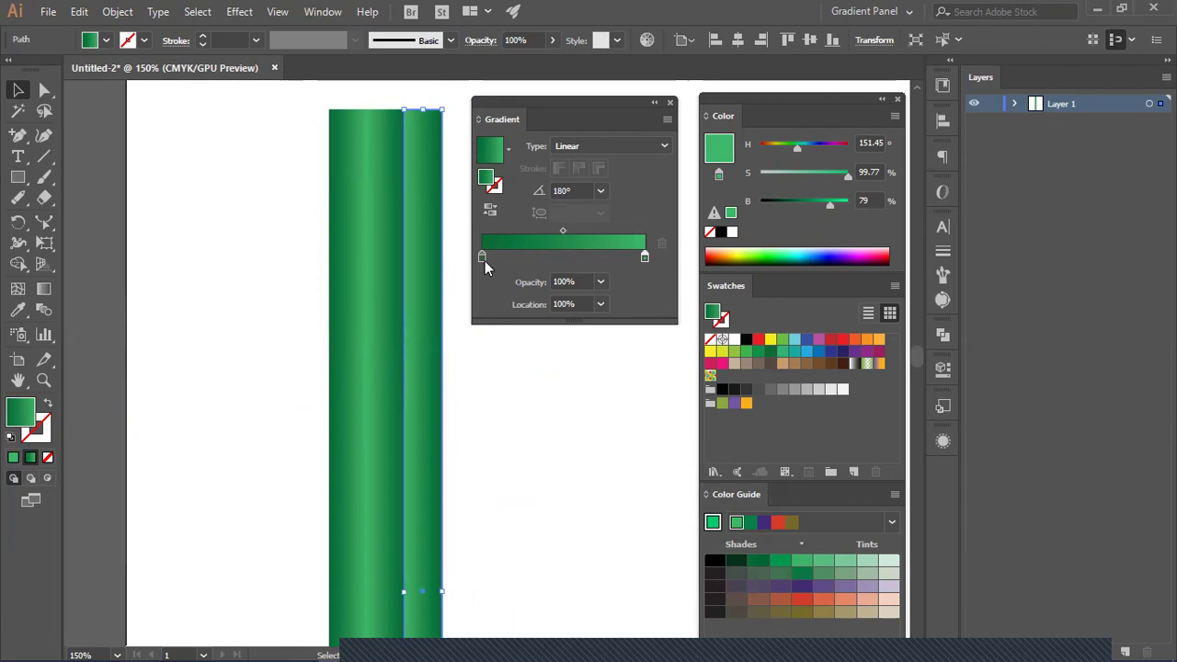
pyautogui.click(482, 416)
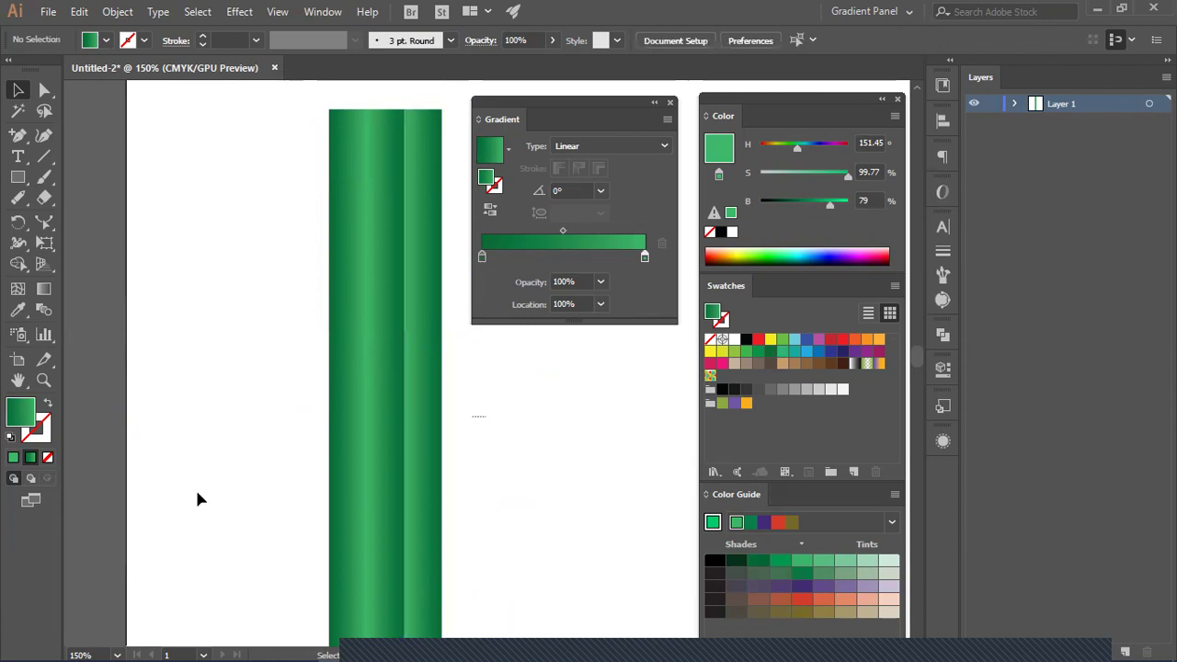
pyautogui.hscroll(-2, 197, 499)
pyautogui.click(391, 499)
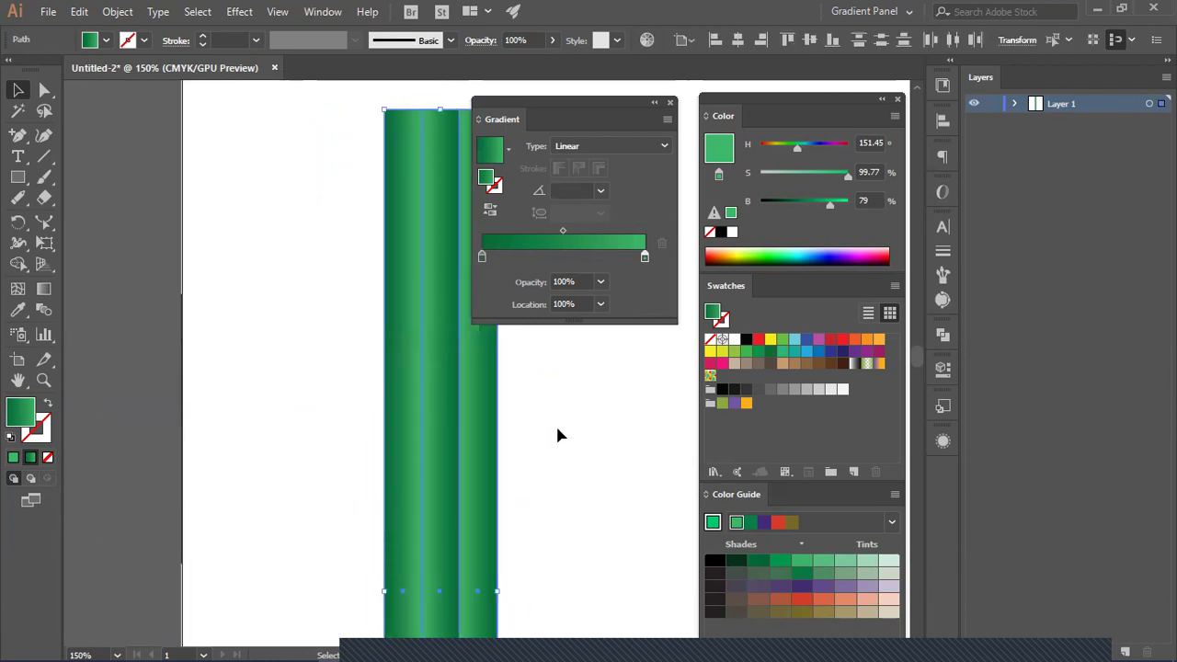
pyautogui.scroll(-5, 555, 426)
pyautogui.scroll(2, 555, 429)
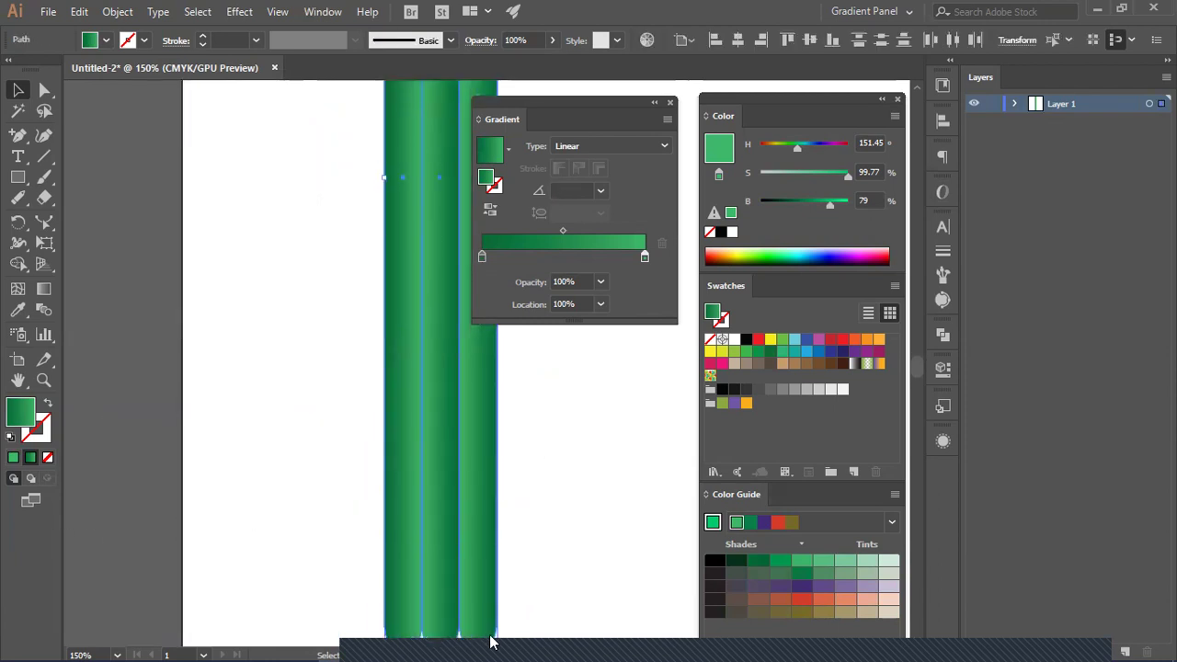
pyautogui.scroll(-4, 547, 533)
pyautogui.scroll(8, 552, 506)
pyautogui.hscroll(3, 515, 552)
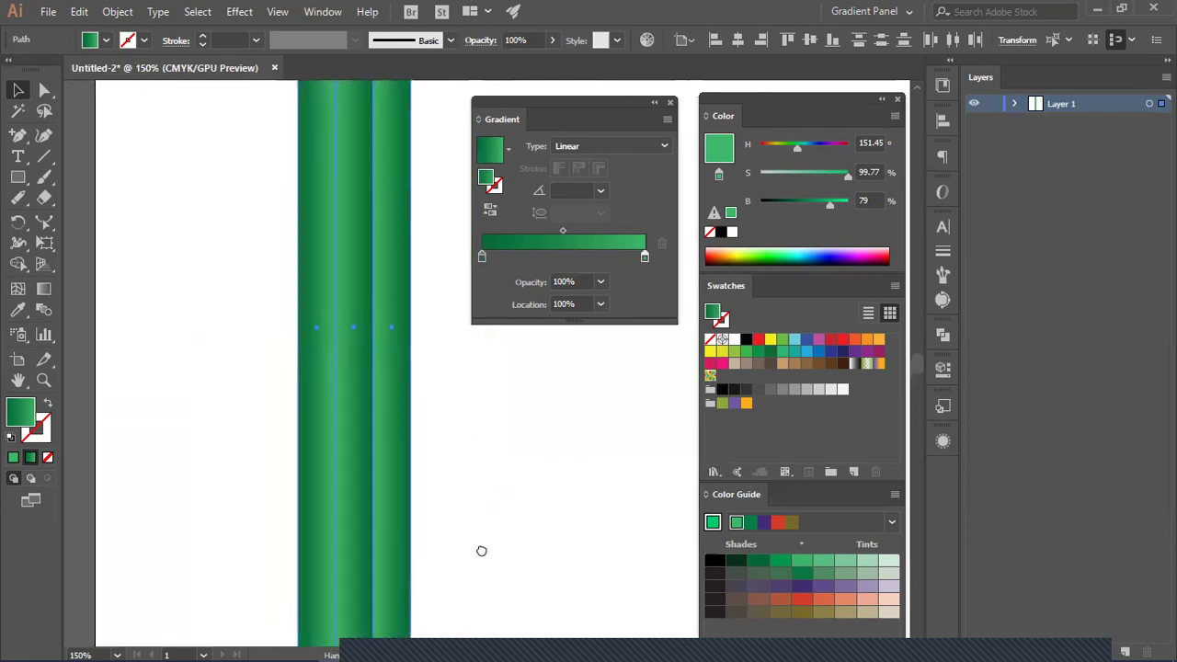
pyautogui.moveTo(411, 336)
pyautogui.mouseDown()
pyautogui.moveTo(367, 333)
pyautogui.moveTo(408, 337)
pyautogui.moveTo(389, 339)
pyautogui.mouseUp()
pyautogui.click(493, 437)
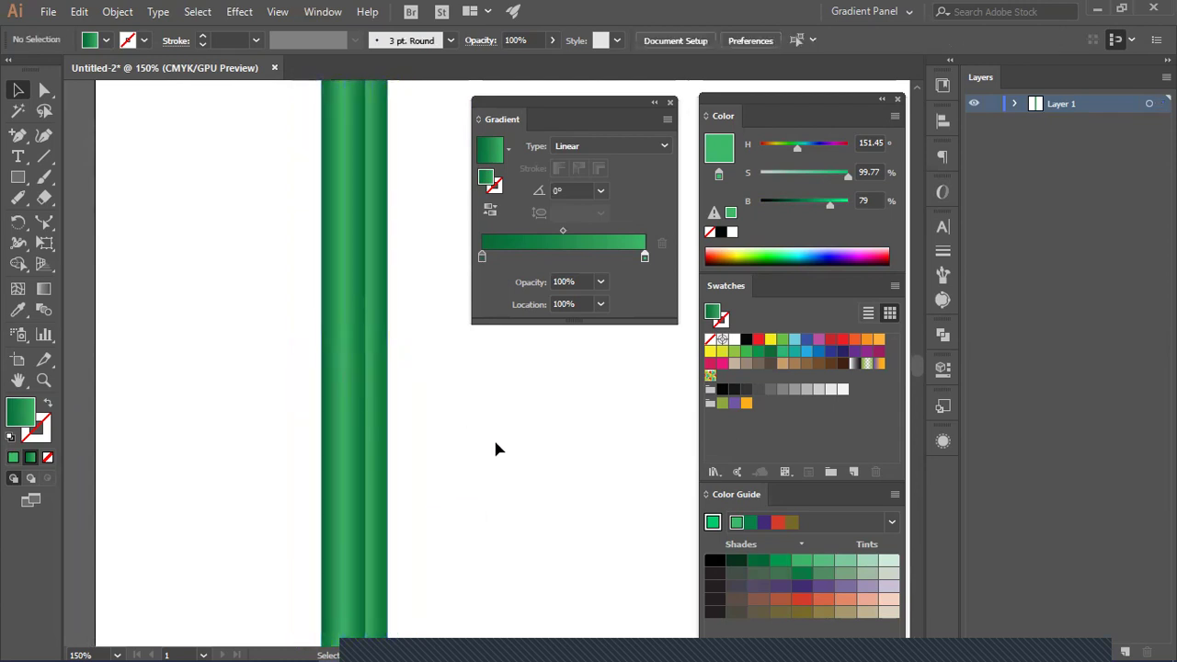
# Step: Draw a gradient-filled rectangle left of the bars and shrink its width and height symmetrically about its centre
pyautogui.click(22, 179)
pyautogui.moveTo(104, 188); pyautogui.dragTo(289, 540)
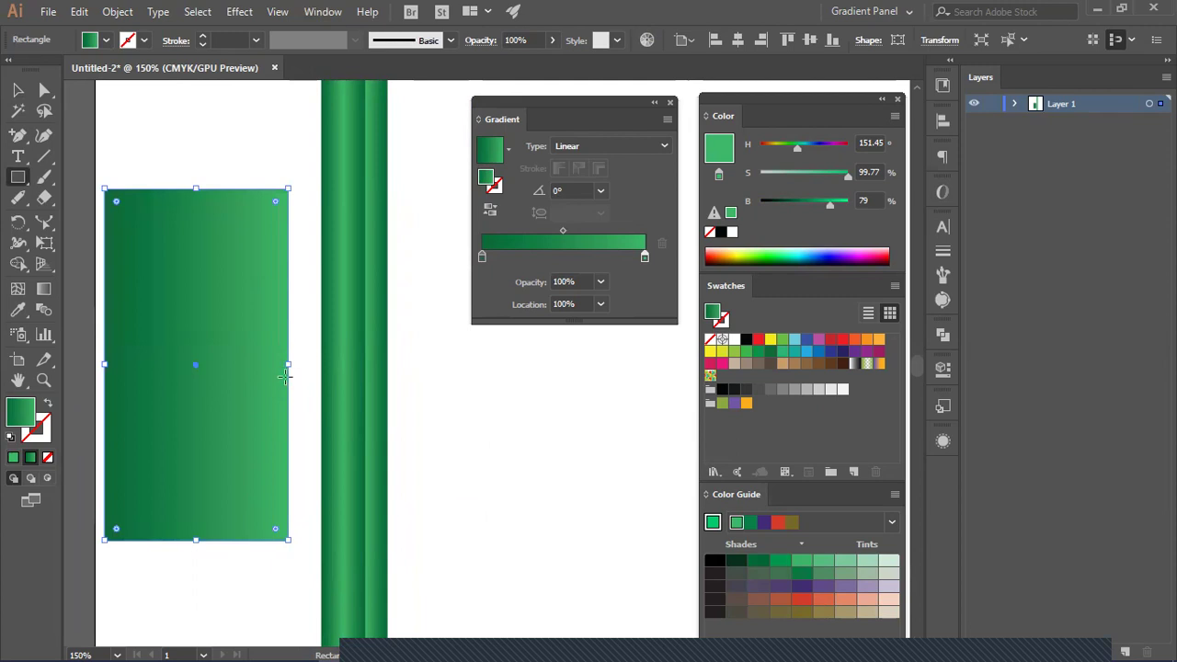
pyautogui.moveTo(289, 360); pyautogui.dragTo(246, 368)
pyautogui.moveTo(199, 191); pyautogui.dragTo(199, 272)
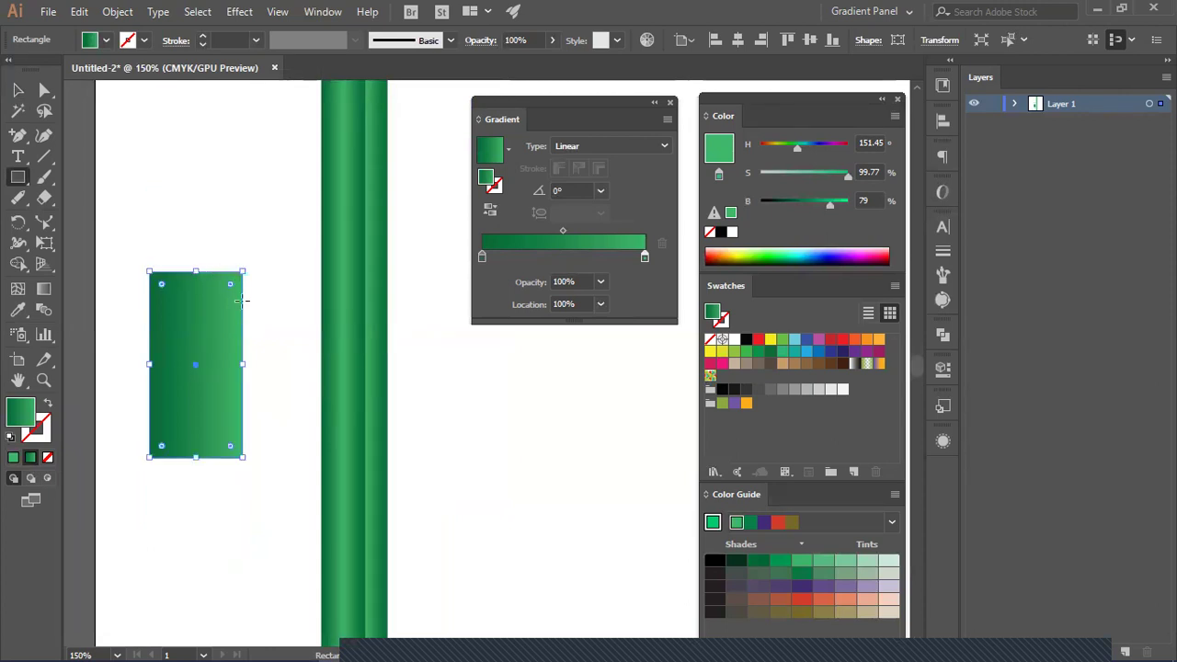
# Step: Undo both rectangle resizes and delete the rectangle
pyautogui.hotkey('ctrl', 'z')
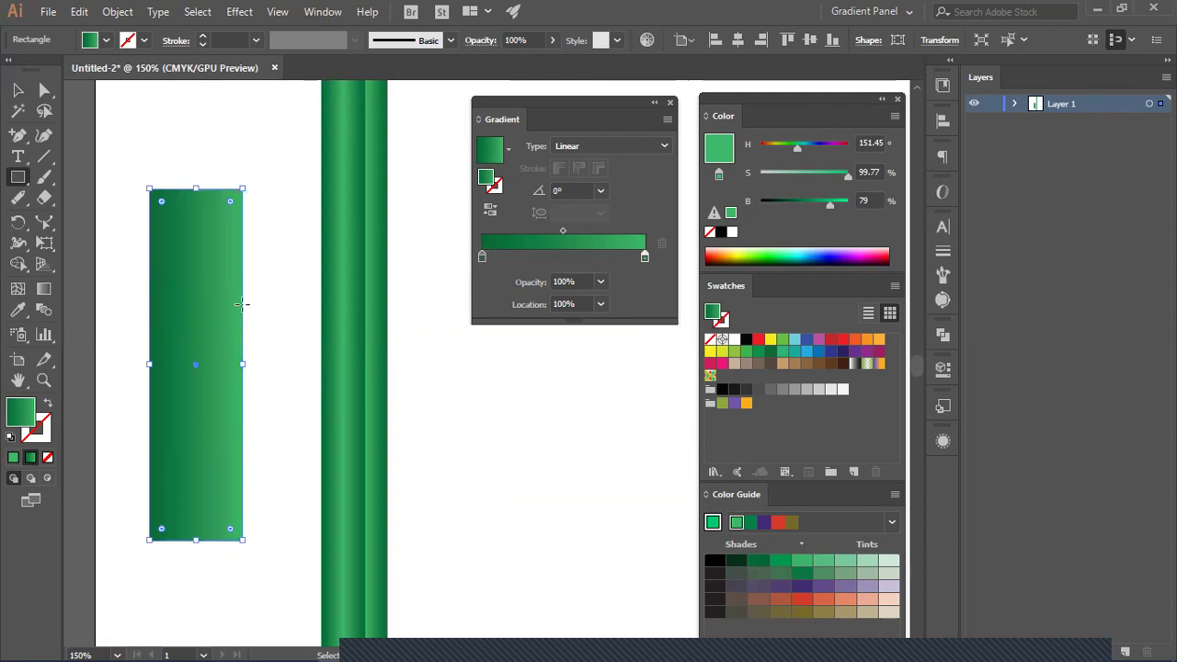
pyautogui.hotkey('ctrl', 'z')
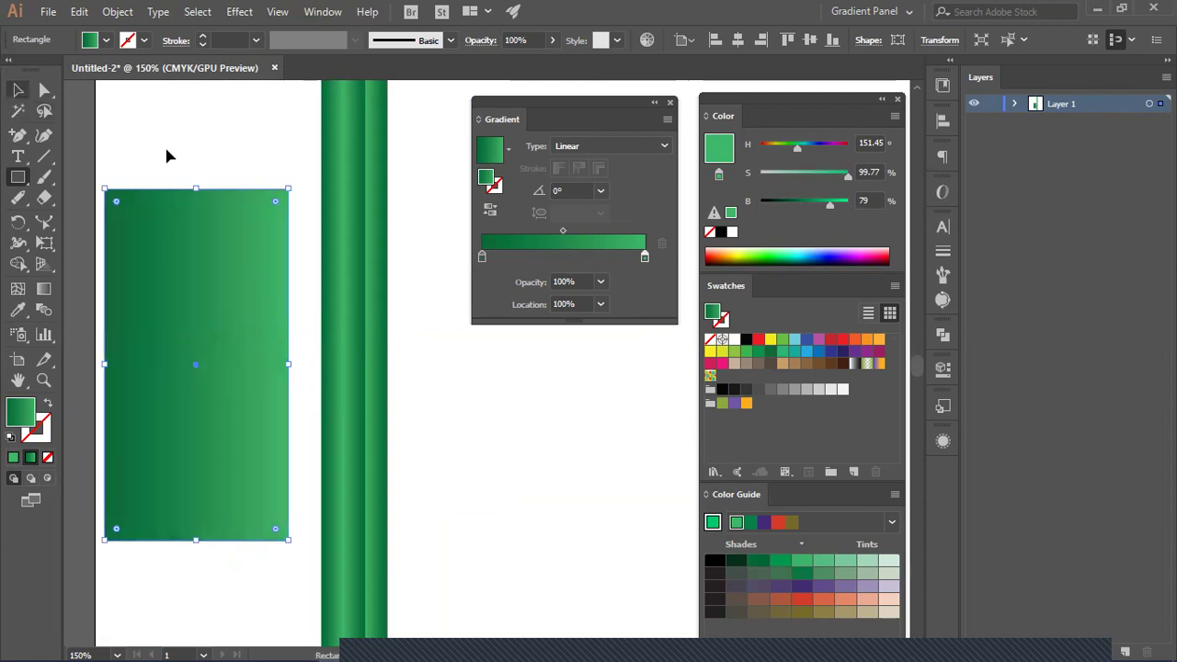
pyautogui.press('v')
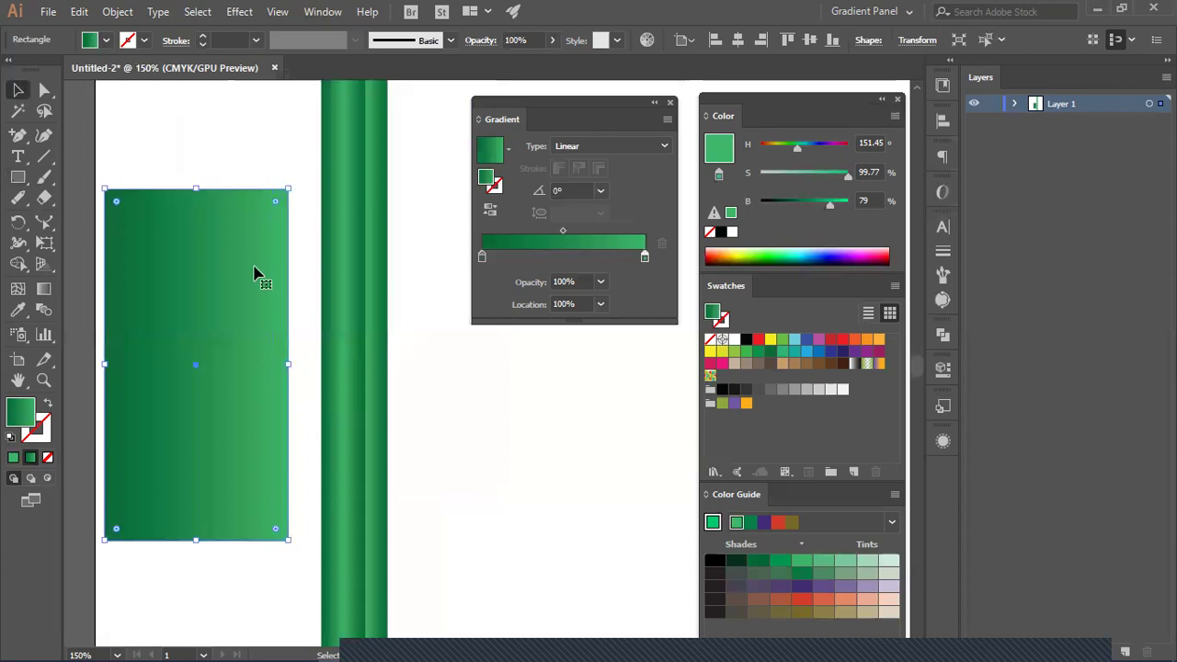
pyautogui.press('Delete')
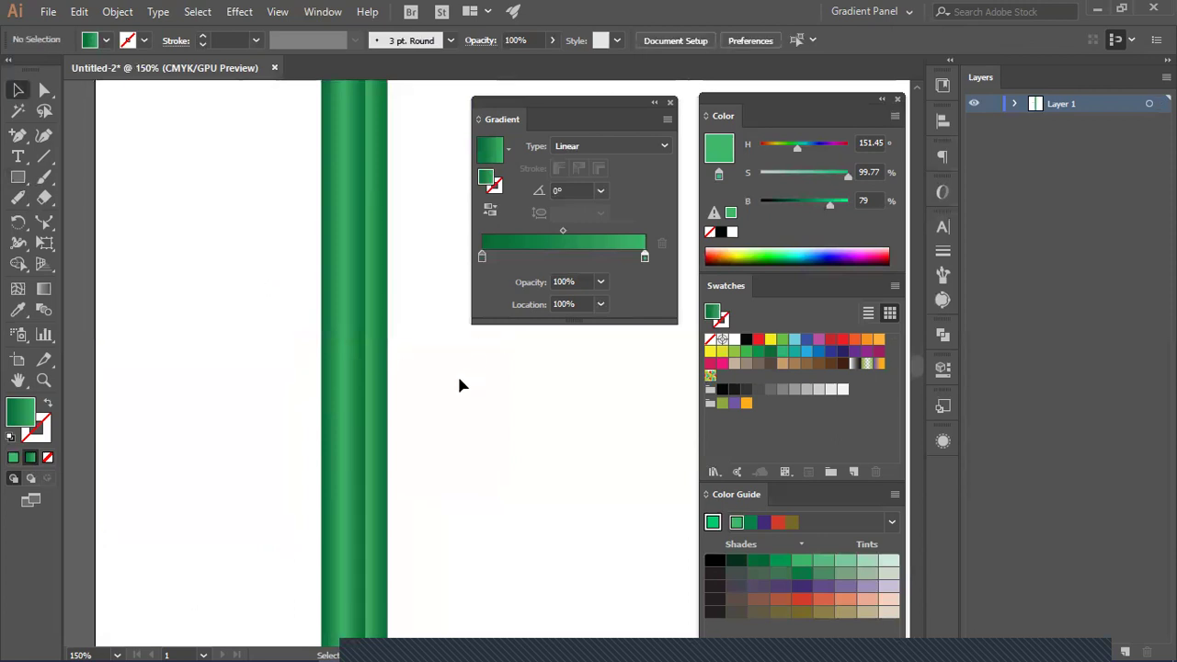
# Step: Select the rightmost bar, add a second dark green stop near its gradient's start, and select the stop at 0%
pyautogui.click(379, 418)
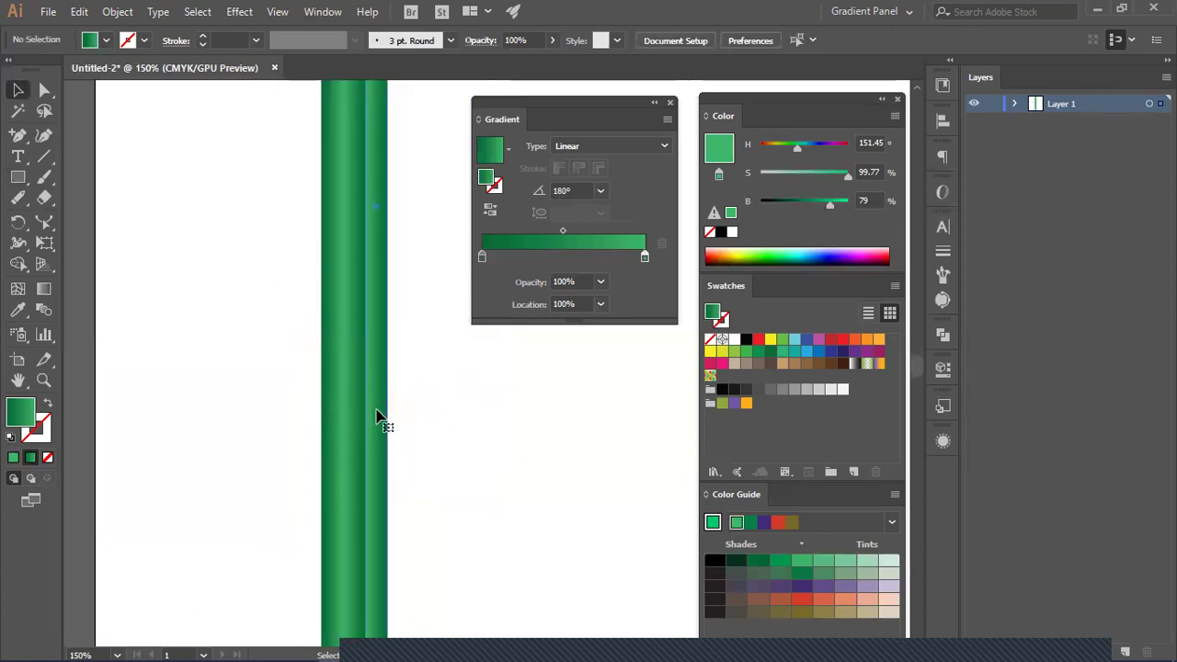
pyautogui.click(484, 258)
pyautogui.moveTo(485, 260); pyautogui.dragTo(492, 260)
pyautogui.click(489, 261)
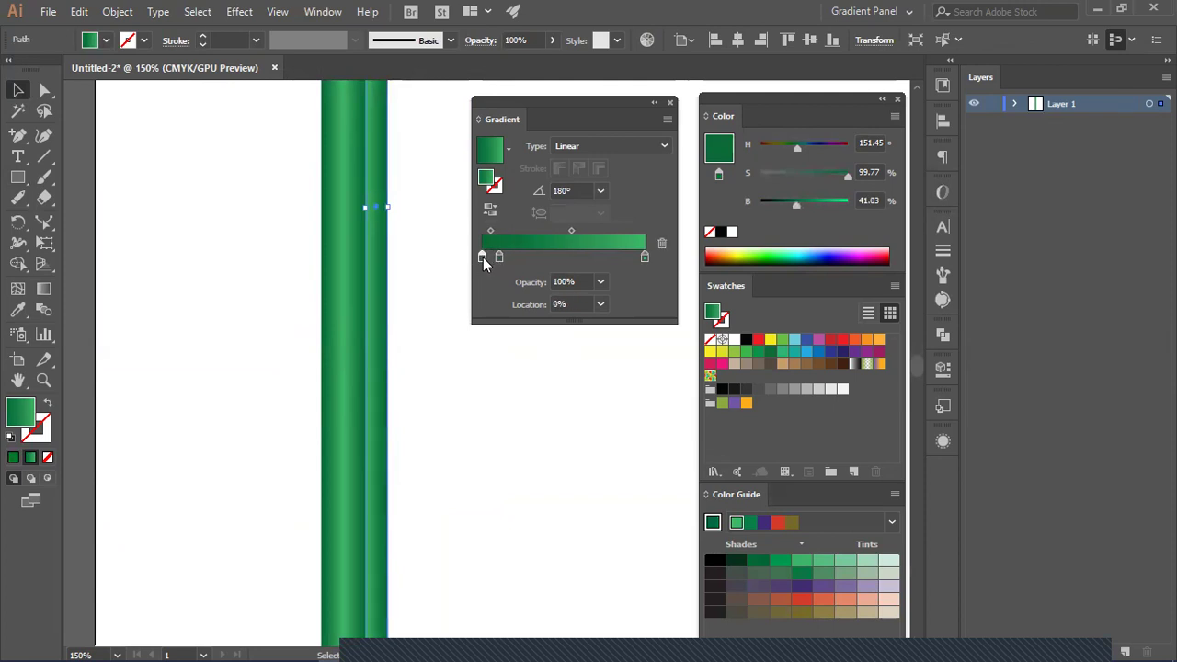
# Step: Switch the color sliders to CMYK and back to HSB
pyautogui.click(893, 116)
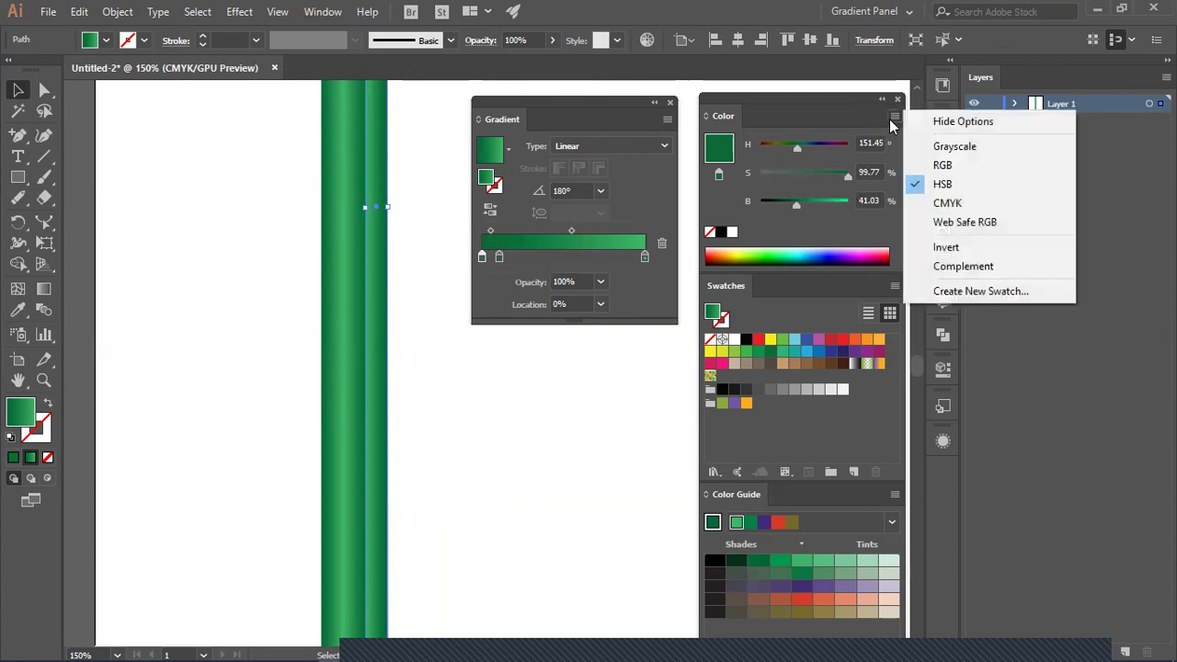
pyautogui.click(951, 203)
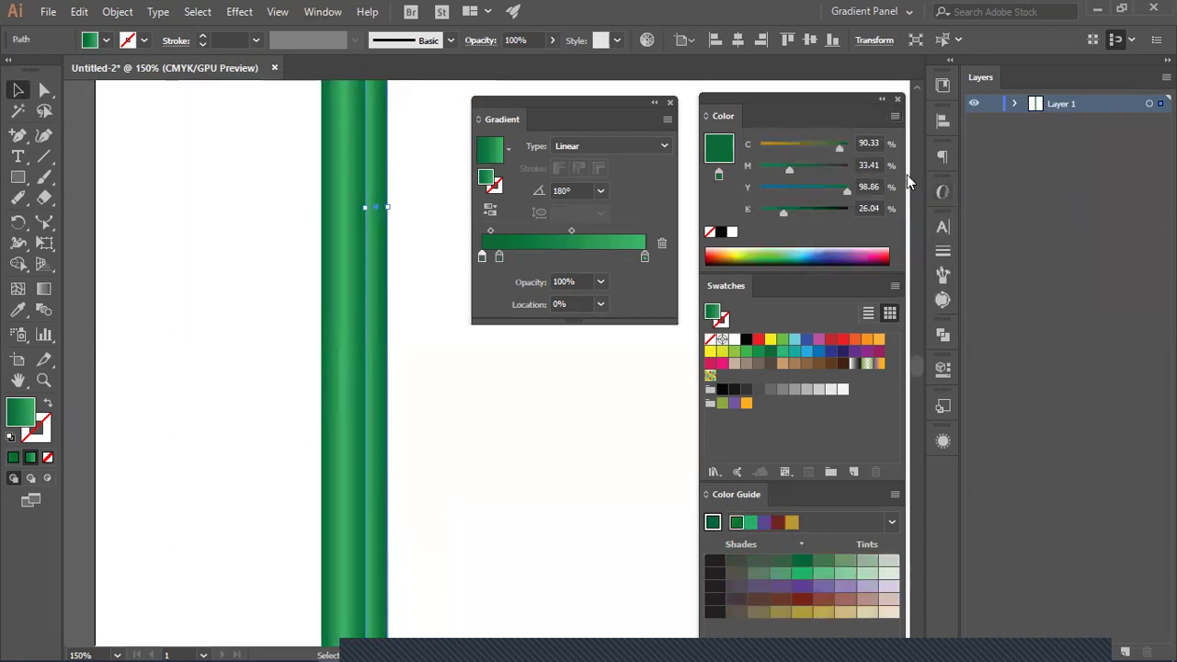
pyautogui.click(893, 116)
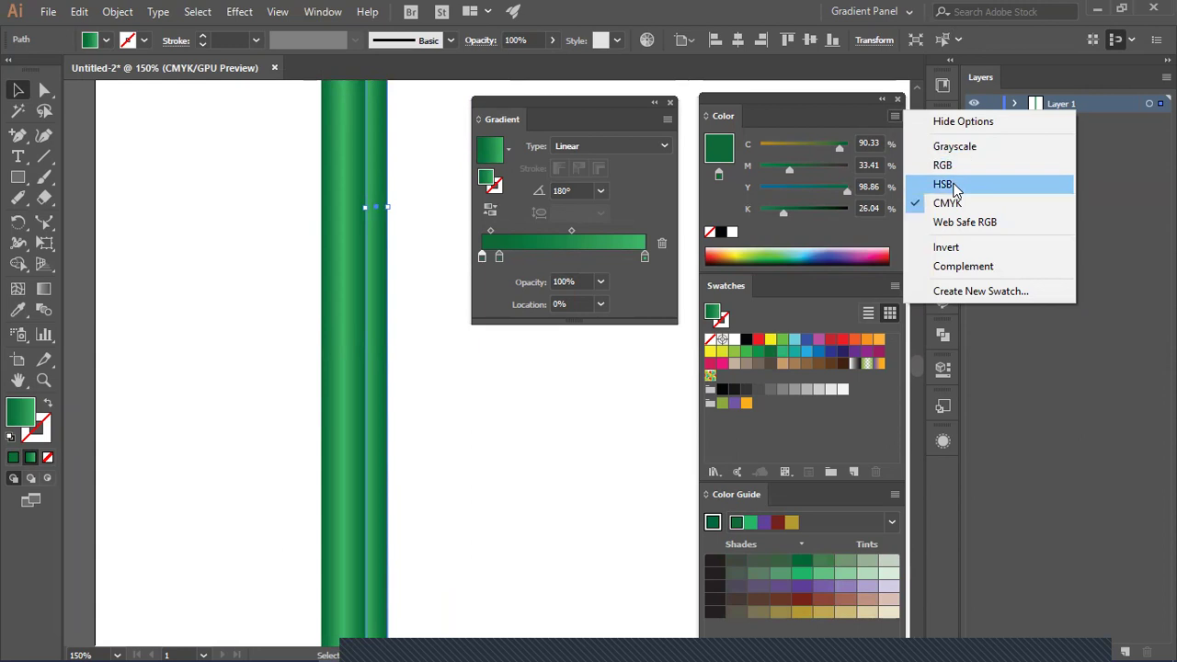
pyautogui.click(949, 184)
# Step: Set the start stop of the rightmost bar's gradient to 12% saturation and 88% brightness, and deselect the bar
pyautogui.moveTo(804, 206); pyautogui.dragTo(835, 208)
pyautogui.moveTo(781, 171); pyautogui.dragTo(774, 171)
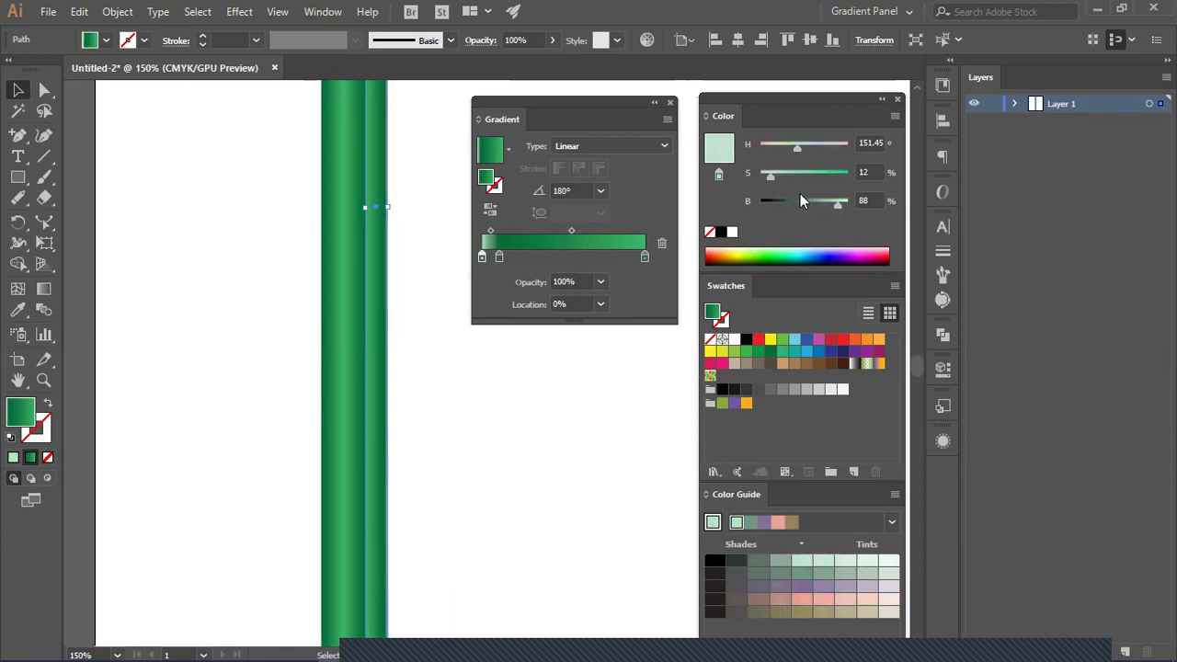
pyautogui.click(522, 378)
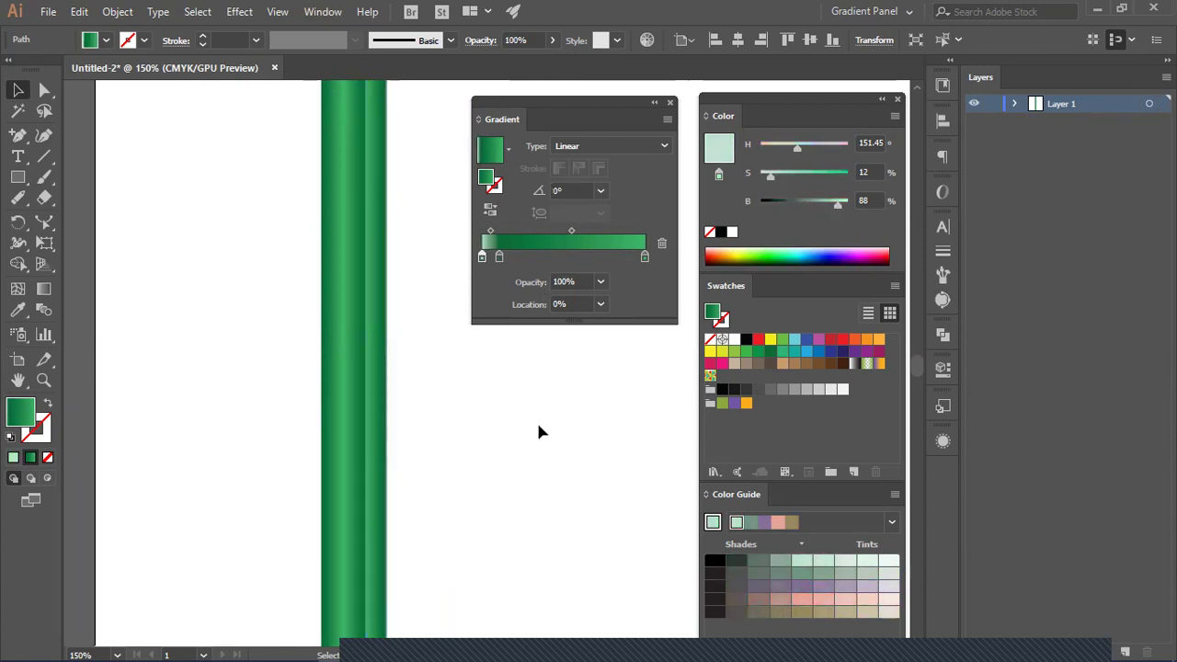
# Step: Examine the pale outer edge of the rightmost bar at 400% magnification, both selected and deselected
pyautogui.hotkey('ctrl', '+')
pyautogui.hotkey('ctrl', '+')
pyautogui.hotkey('ctrl', '+')
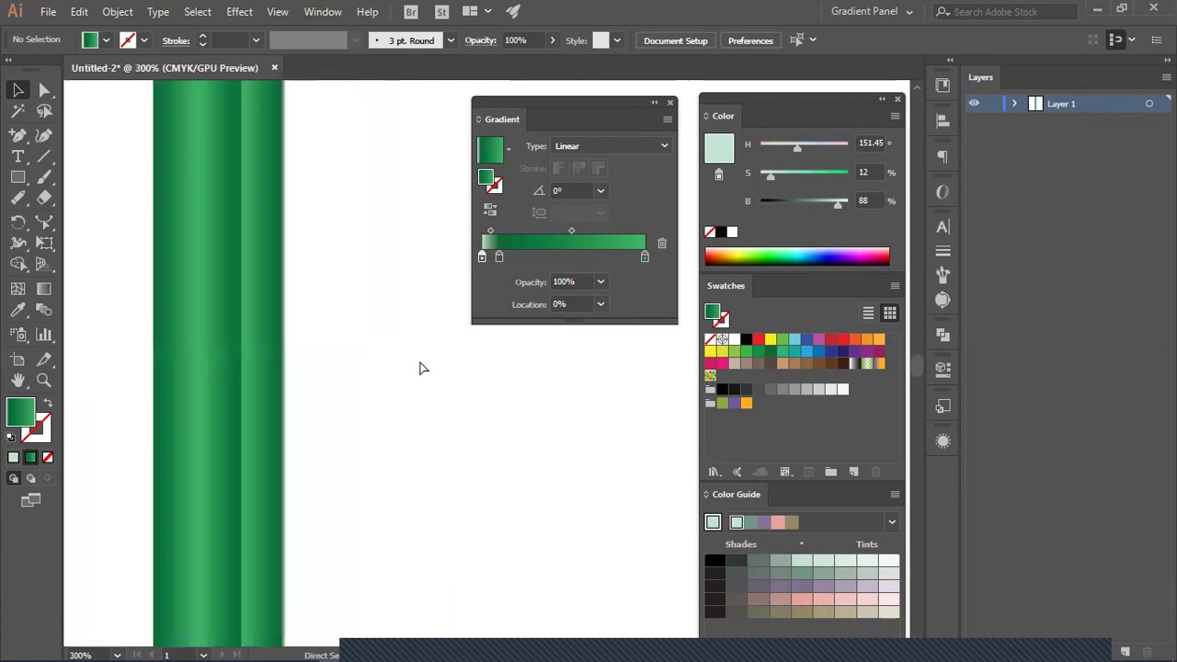
pyautogui.moveTo(288, 365); pyautogui.dragTo(400, 381)
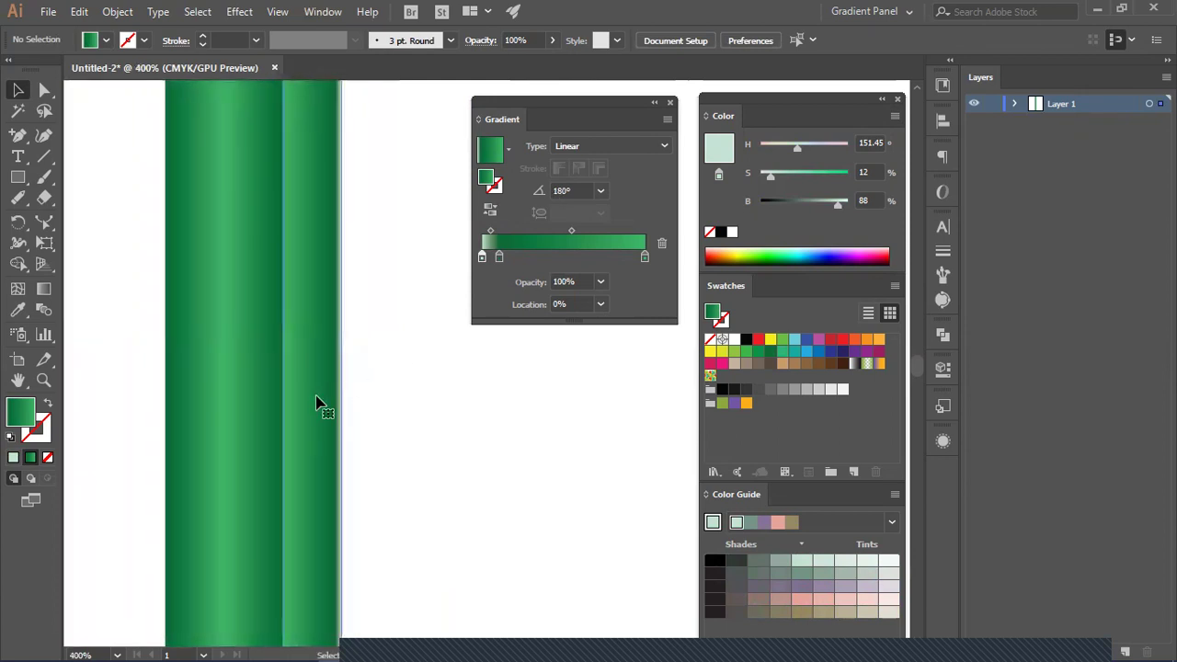
pyautogui.click(349, 402)
pyautogui.moveTo(349, 402); pyautogui.dragTo(318, 401)
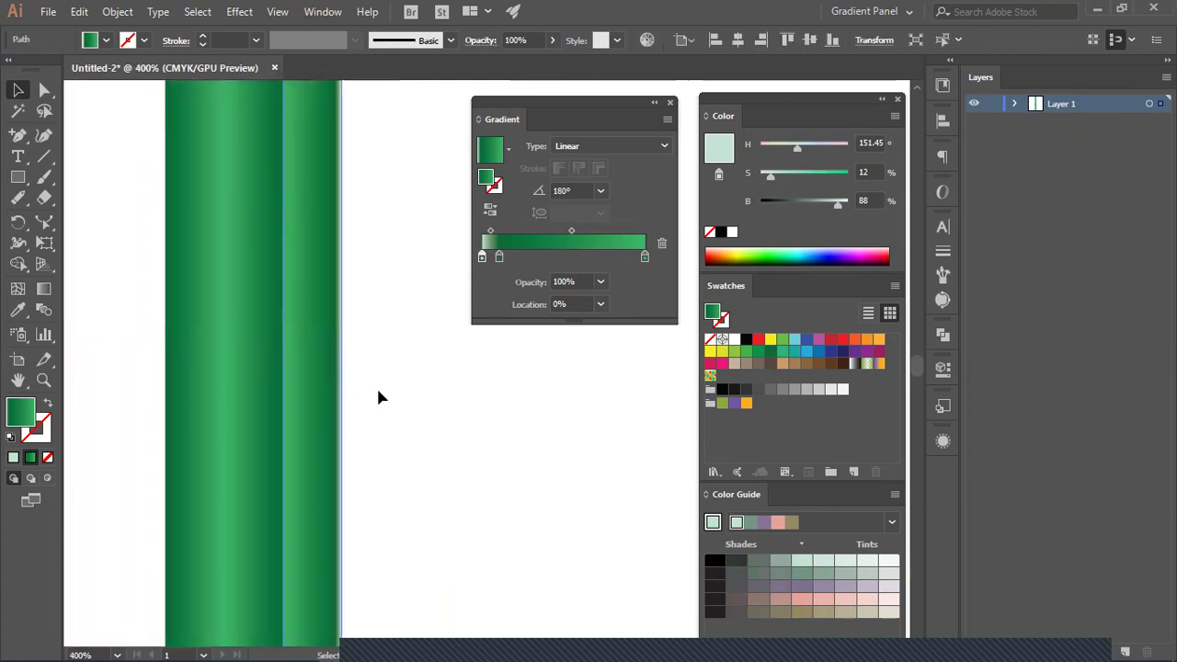
pyautogui.click(381, 342)
pyautogui.click(307, 355)
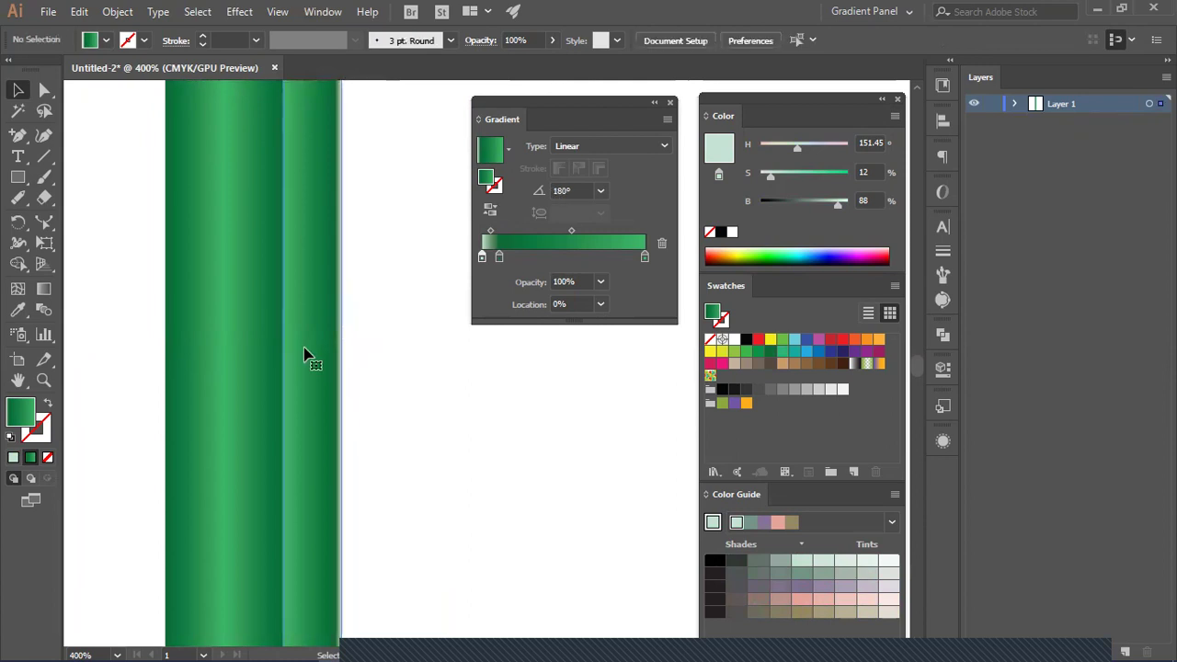
# Step: Select the rightmost bar and reverse its gradient twice, returning it to its original direction
pyautogui.click(410, 292)
pyautogui.click(320, 353)
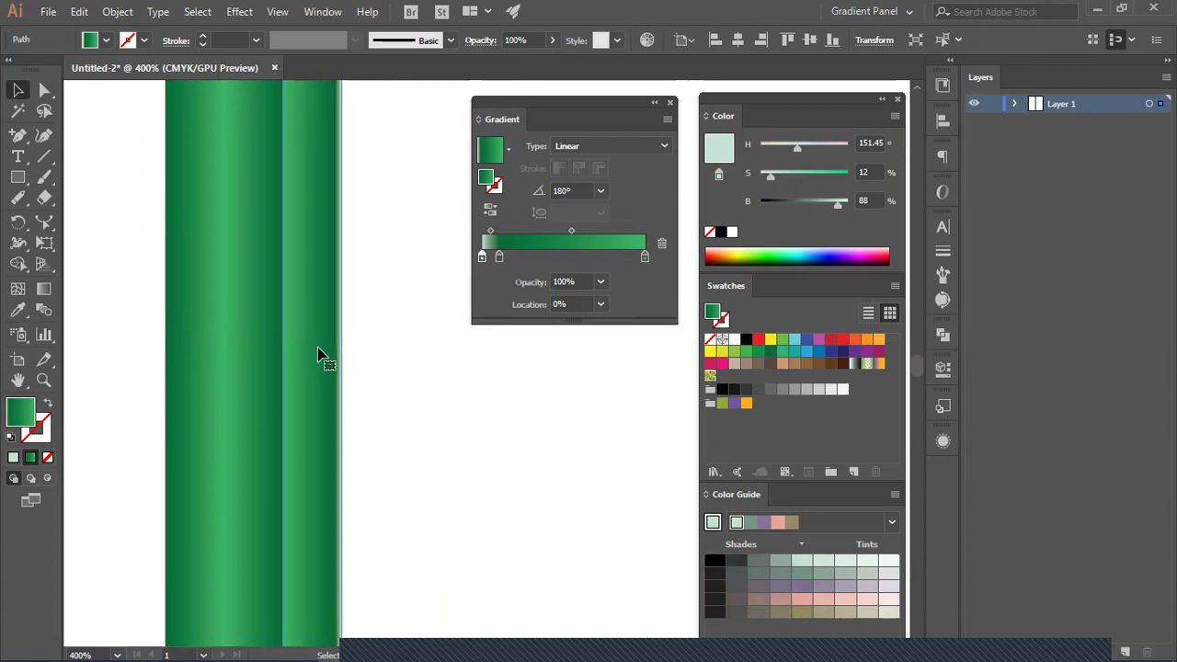
pyautogui.click(489, 211)
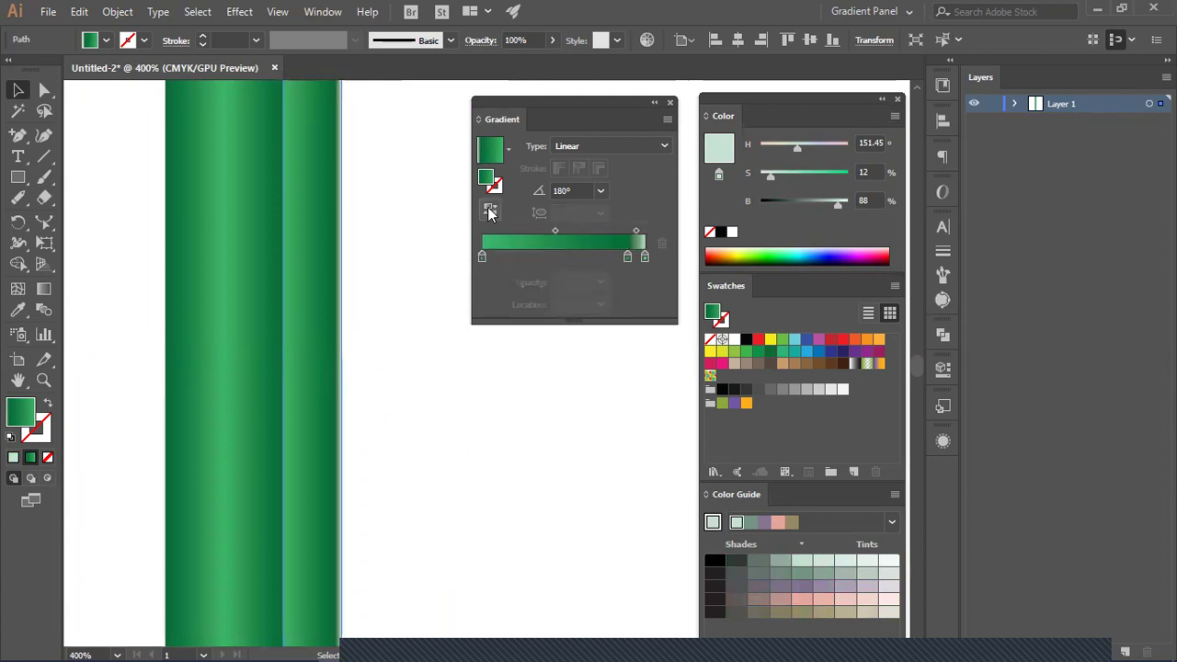
pyautogui.click(489, 211)
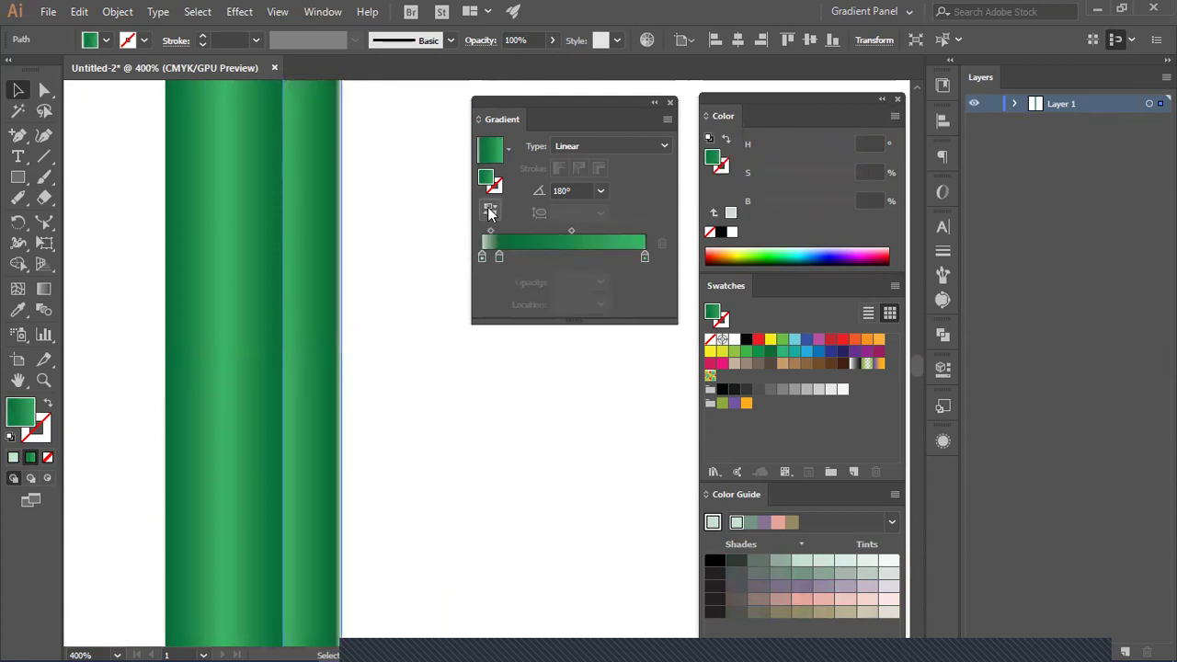
# Step: Try removing the pale 0% stop from the rightmost bar's gradient, and undo the removal
pyautogui.click(482, 257)
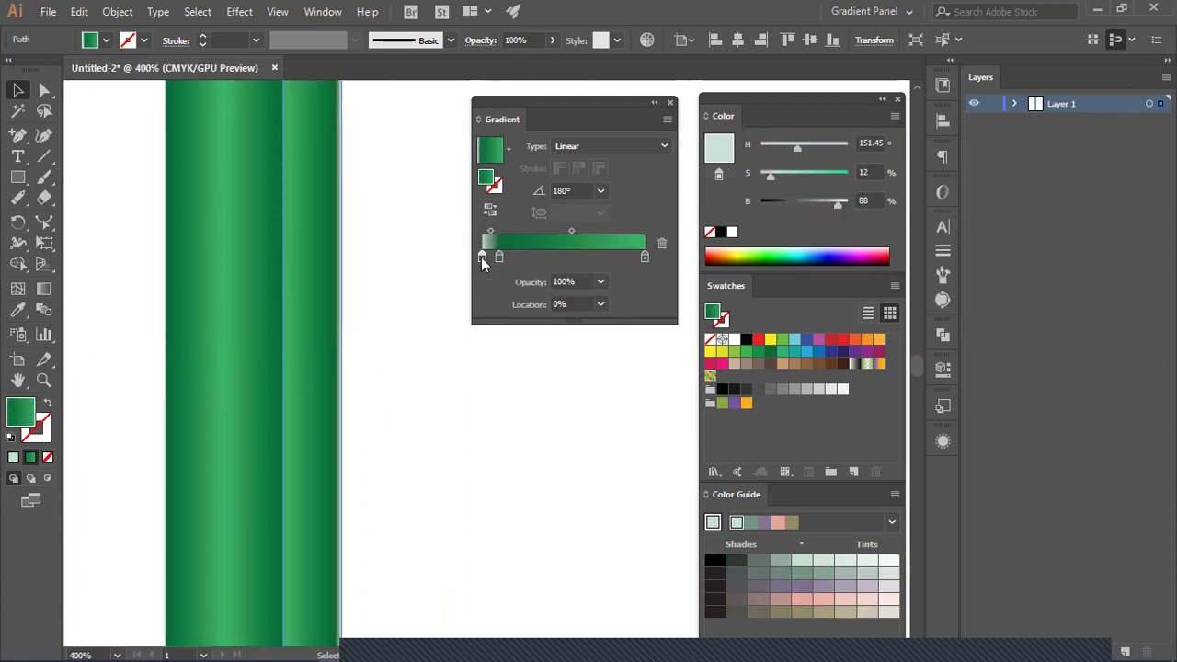
pyautogui.click(661, 243)
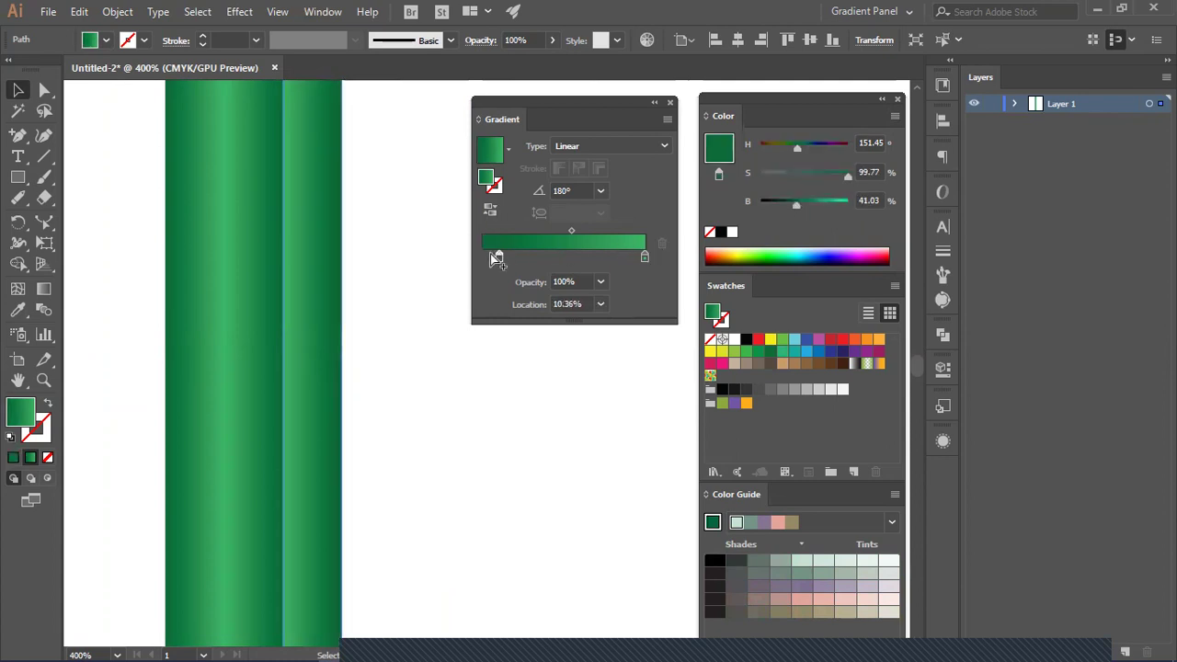
pyautogui.click(493, 256)
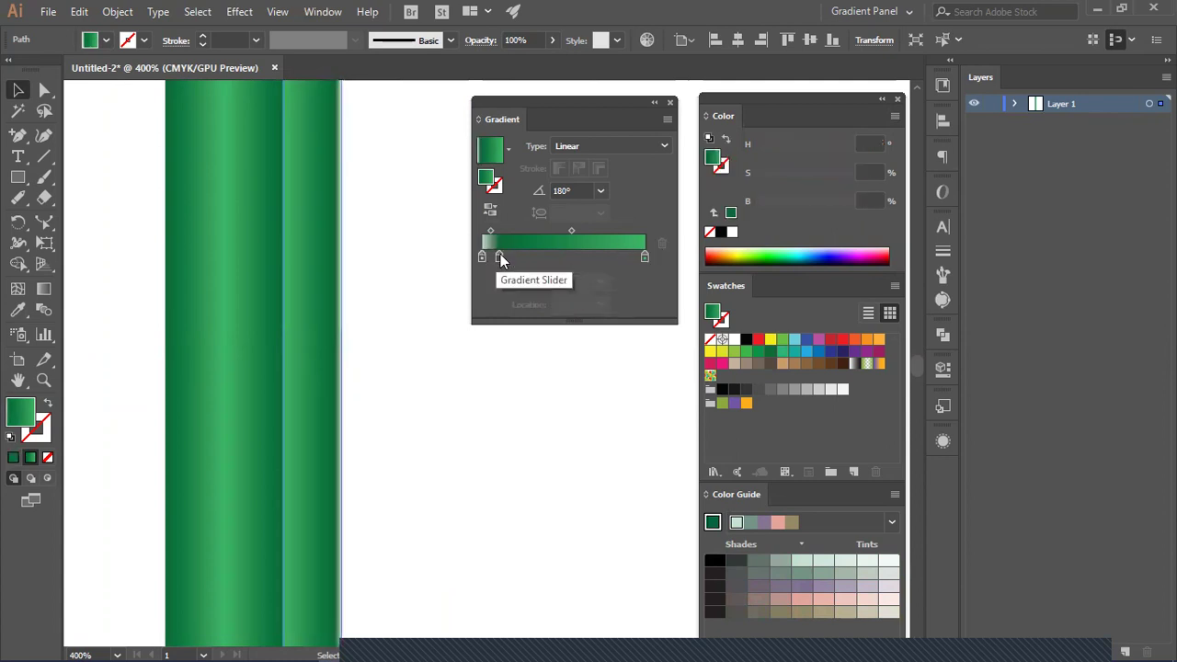
# Step: Move the rightmost bar's pale gradient stop to the 100% end and place its bright green stop at 87.95%
pyautogui.moveTo(493, 256); pyautogui.dragTo(651, 253)
pyautogui.click(482, 256)
pyautogui.click(661, 242)
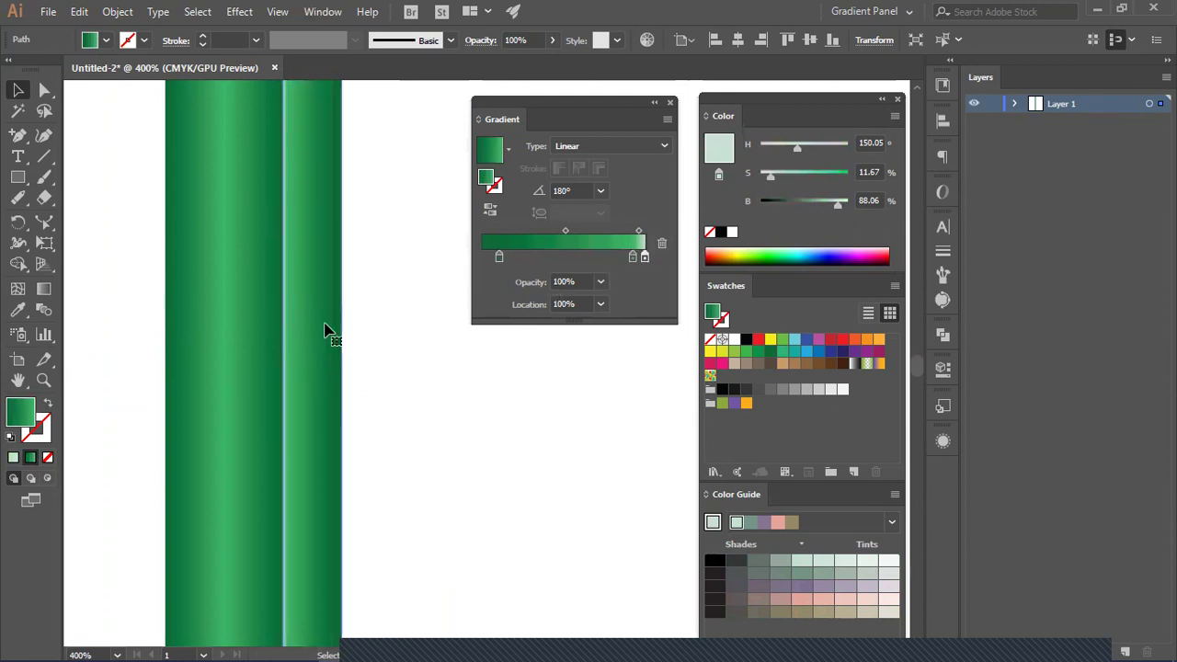
pyautogui.click(632, 256)
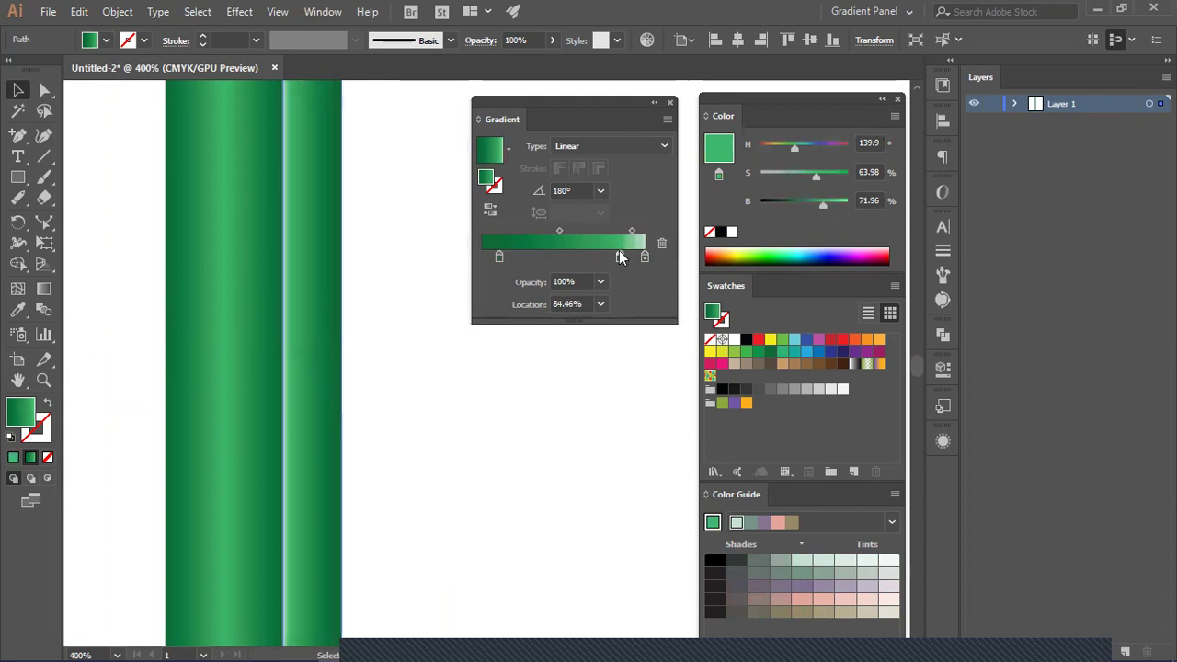
pyautogui.moveTo(628, 252); pyautogui.dragTo(625, 250)
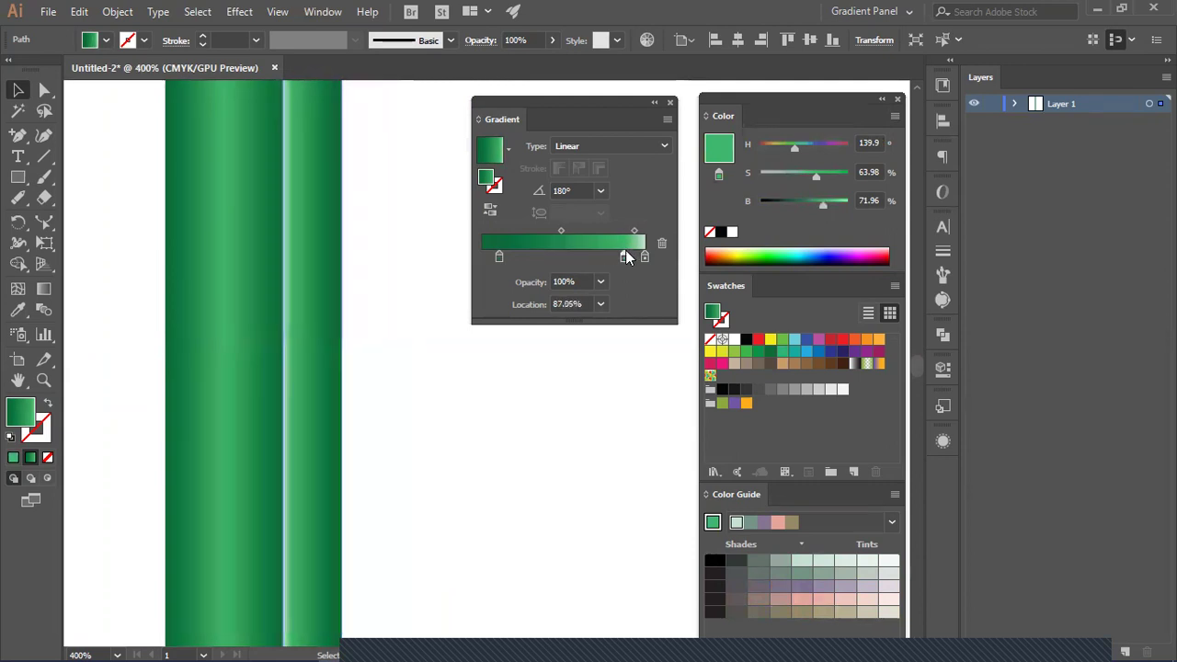
# Step: Set the rightmost bar's pale 100% stop to 34% saturation and deselect the bar
pyautogui.click(644, 257)
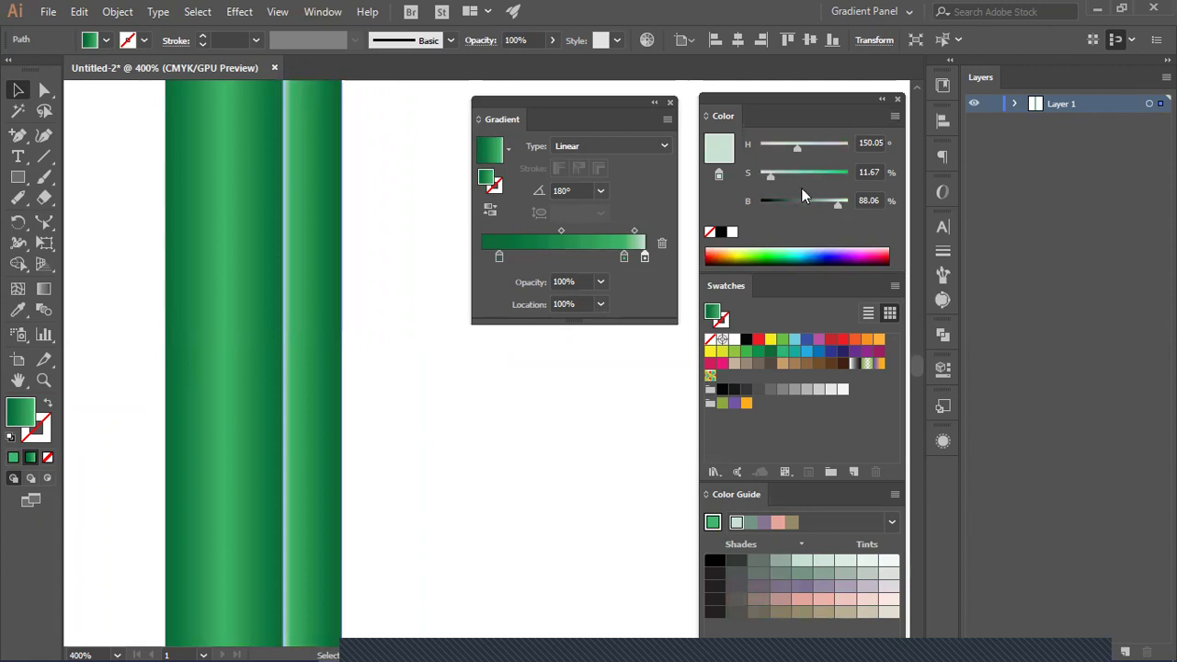
pyautogui.moveTo(779, 175); pyautogui.dragTo(789, 177)
pyautogui.click(452, 425)
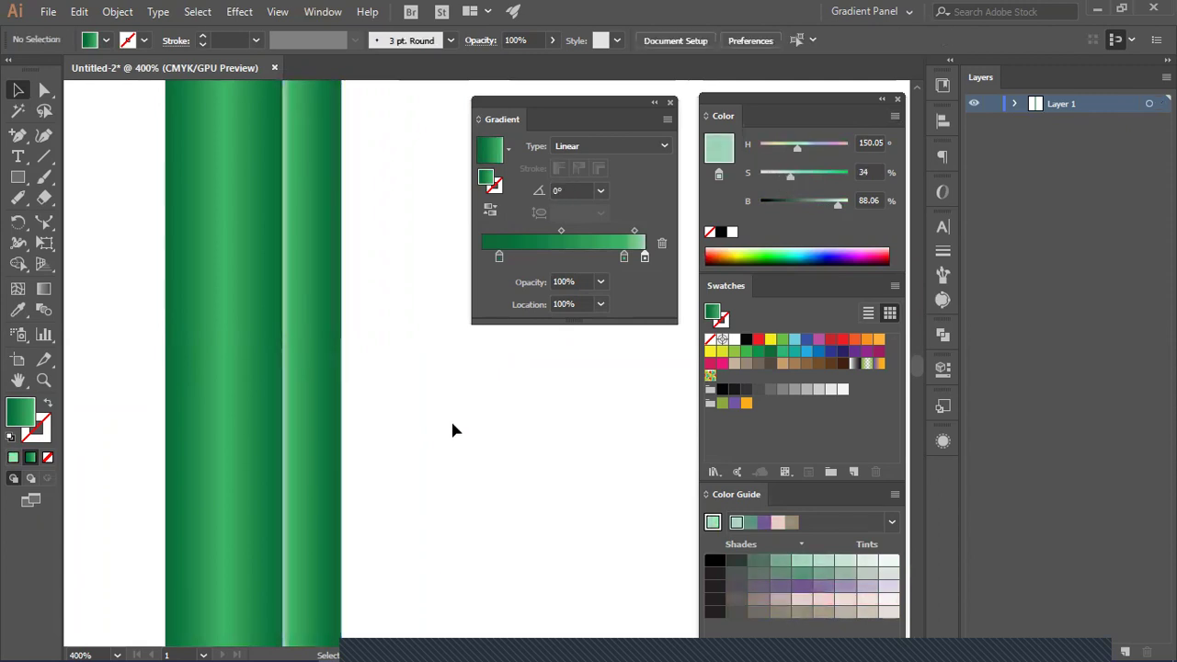
# Step: Examine the pale highlight along the inner edge of the rightmost bar at different magnifications
pyautogui.hotkey('ctrl', '-')
pyautogui.hotkey('ctrl', '-')
pyautogui.hotkey('ctrl', '-')
pyautogui.hotkey('ctrl', '-')
pyautogui.hotkey('ctrl', '-')
pyautogui.hotkey('ctrl', '+')
pyautogui.hotkey('ctrl', '+')
pyautogui.hotkey('ctrl', '+')
pyautogui.hotkey('ctrl', '+')
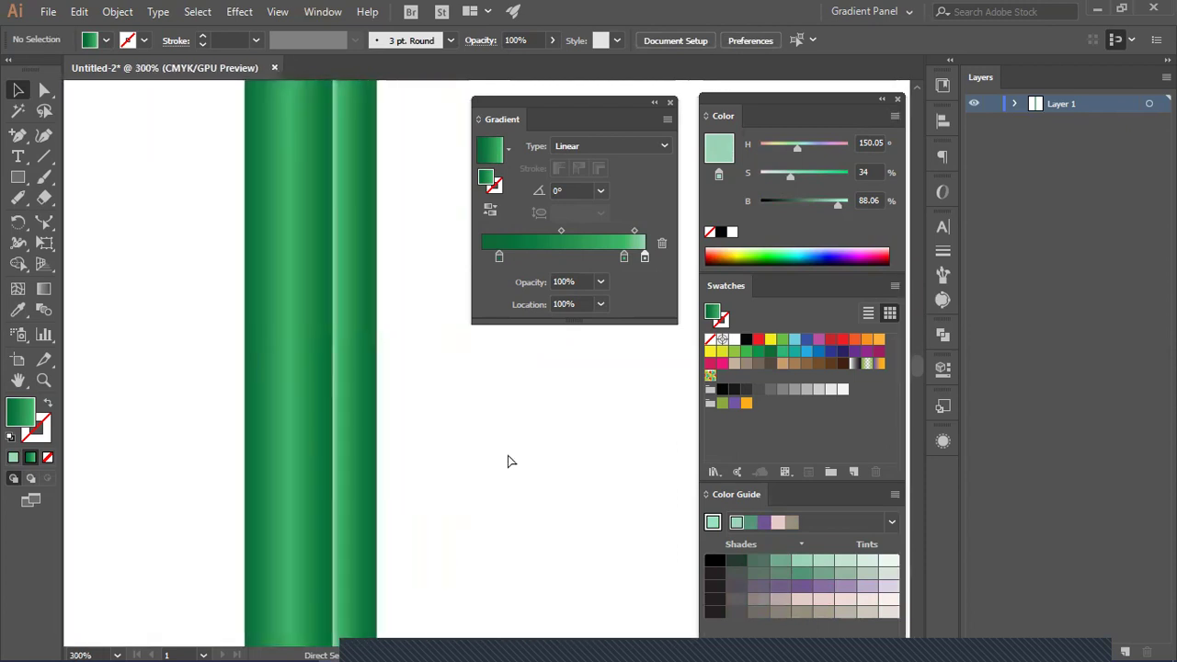
# Step: Select the middle bar and duplicate its bright green gradient stop so that one copy sits at 100%
pyautogui.click(419, 305)
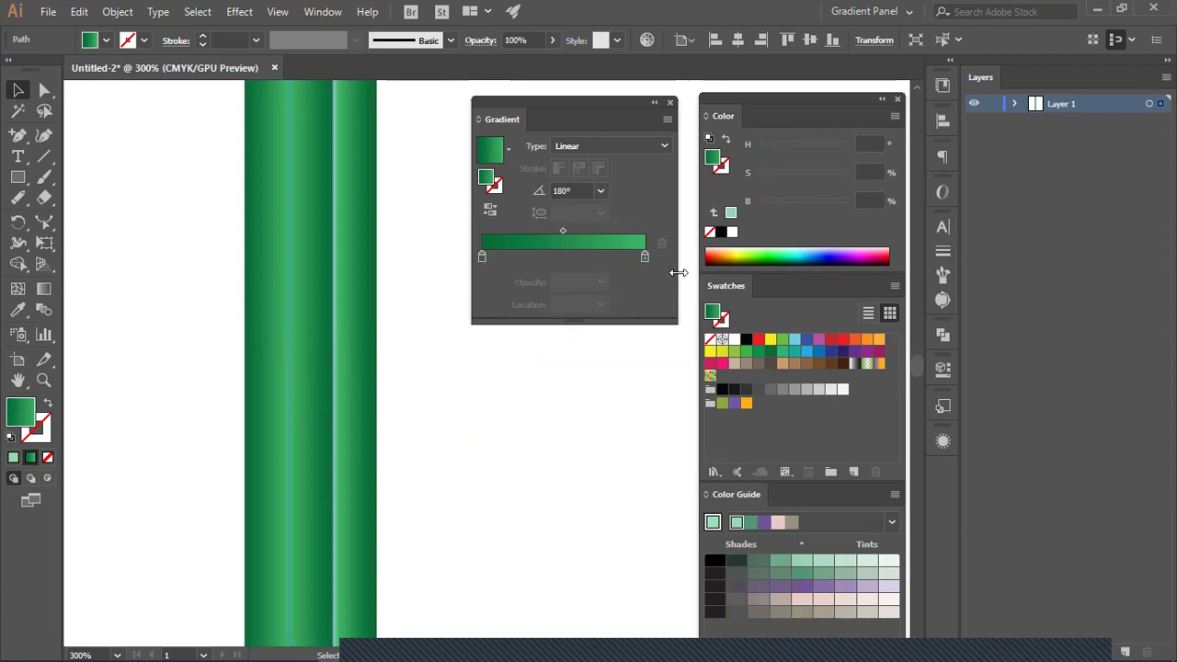
pyautogui.moveTo(644, 258); pyautogui.dragTo(630, 256)
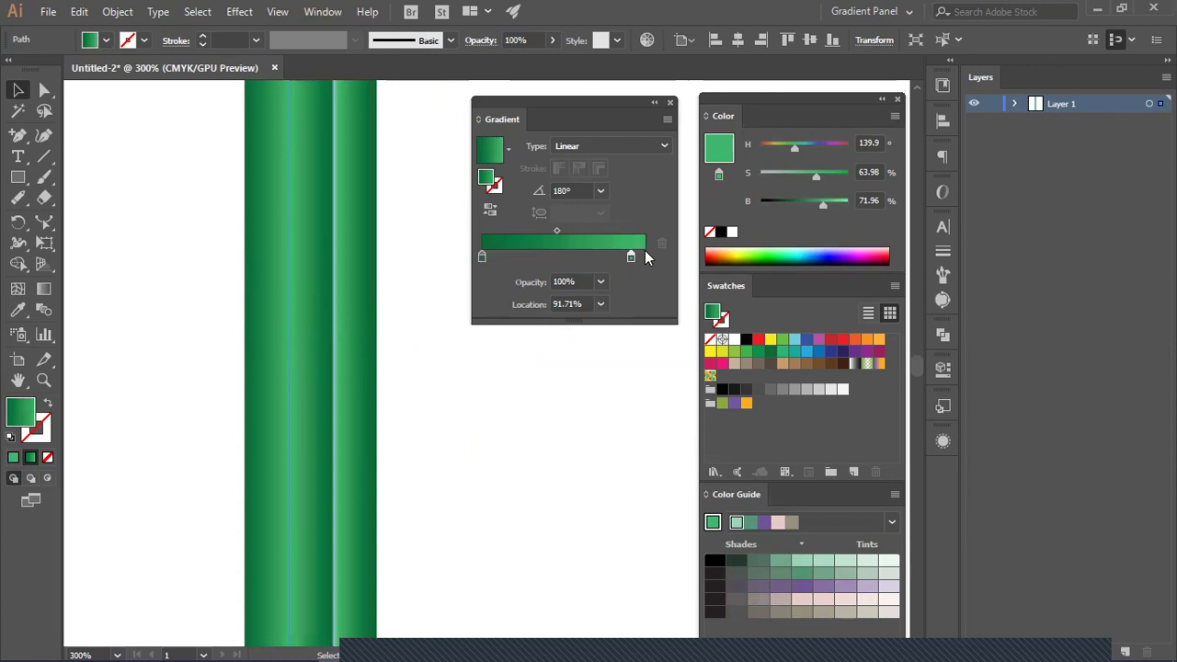
pyautogui.moveTo(634, 257); pyautogui.dragTo(646, 260)
pyautogui.click(624, 252)
pyautogui.click(640, 255)
pyautogui.moveTo(655, 256); pyautogui.dragTo(658, 256)
# Step: Set the middle bar's 100% stop to 26% saturation and 84% brightness, and place the bright green stop at 87.31%
pyautogui.moveTo(809, 177); pyautogui.dragTo(831, 202)
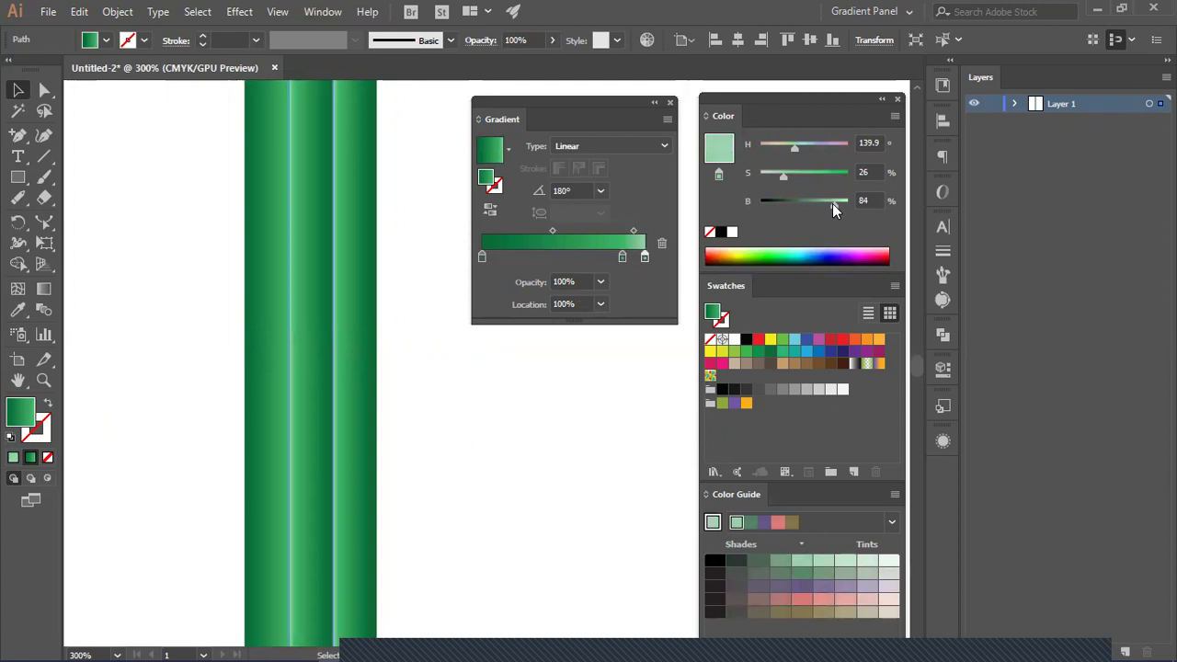
pyautogui.moveTo(623, 257)
pyautogui.mouseDown()
pyautogui.moveTo(634, 259)
pyautogui.moveTo(625, 255)
pyautogui.mouseUp()
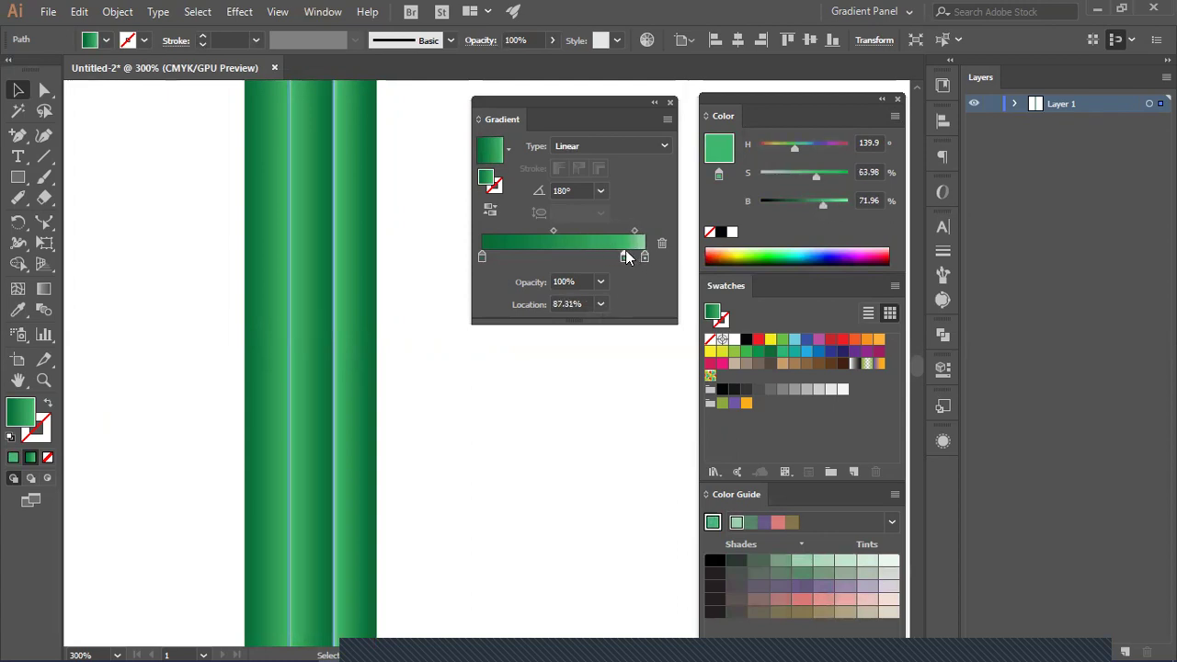
pyautogui.click(497, 469)
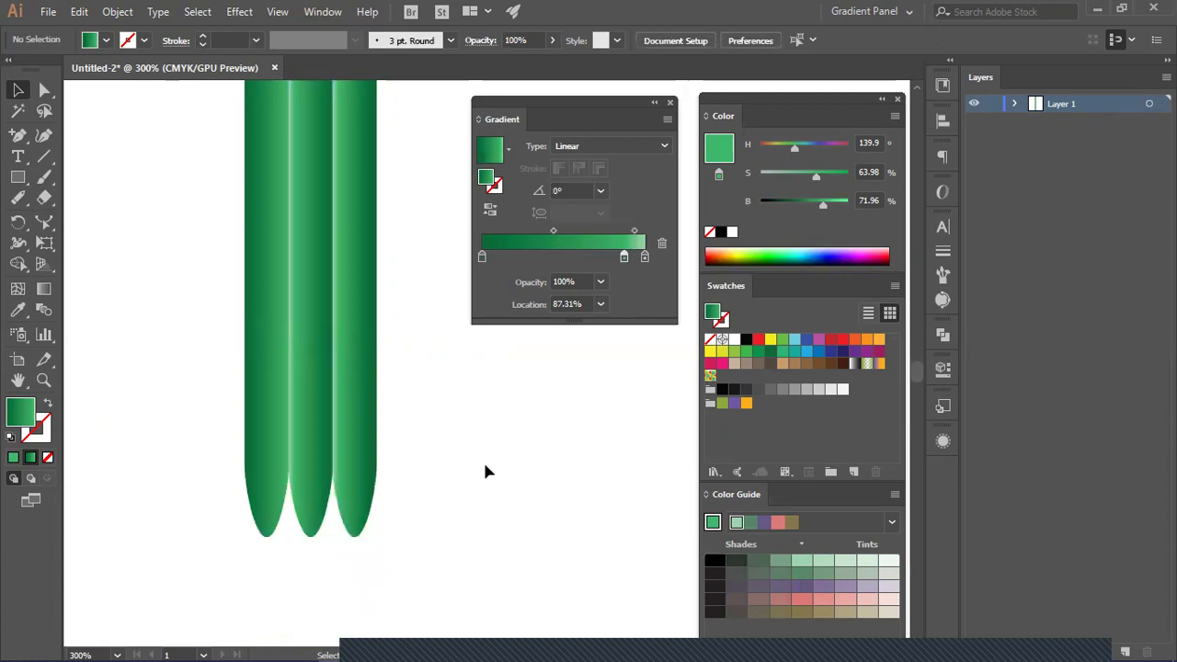
# Step: Draw a rectangle as wide as the three bars, starting just above their pointed lower tips and extending below them
pyautogui.press('a')
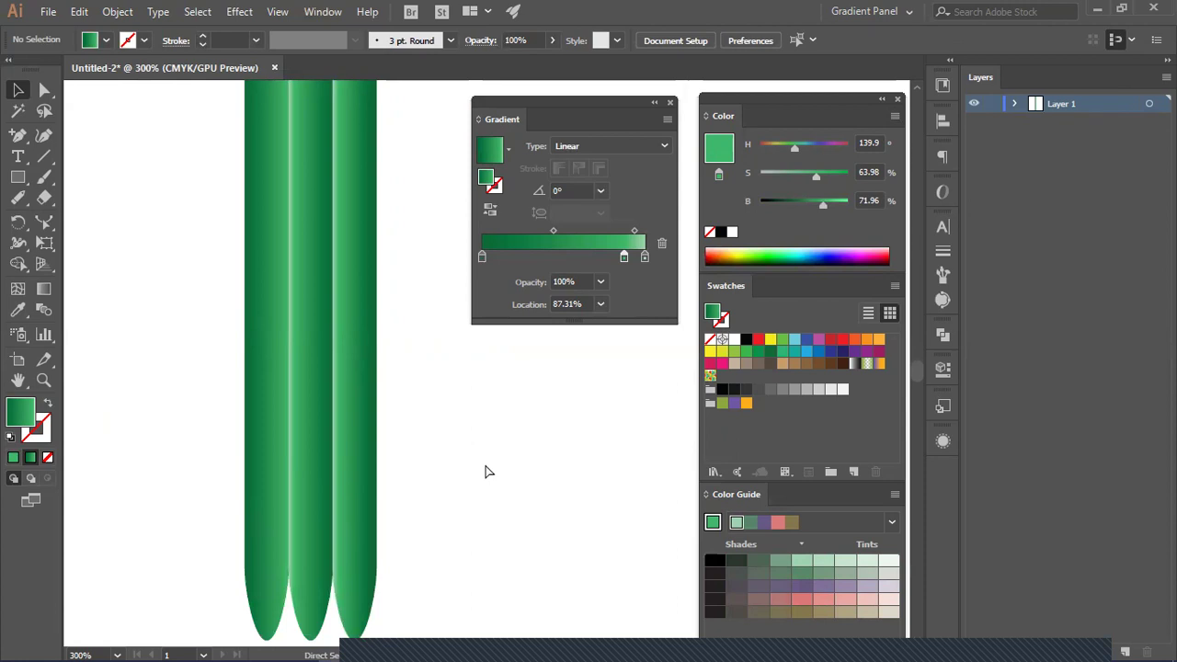
pyautogui.scroll(-4, 488, 472)
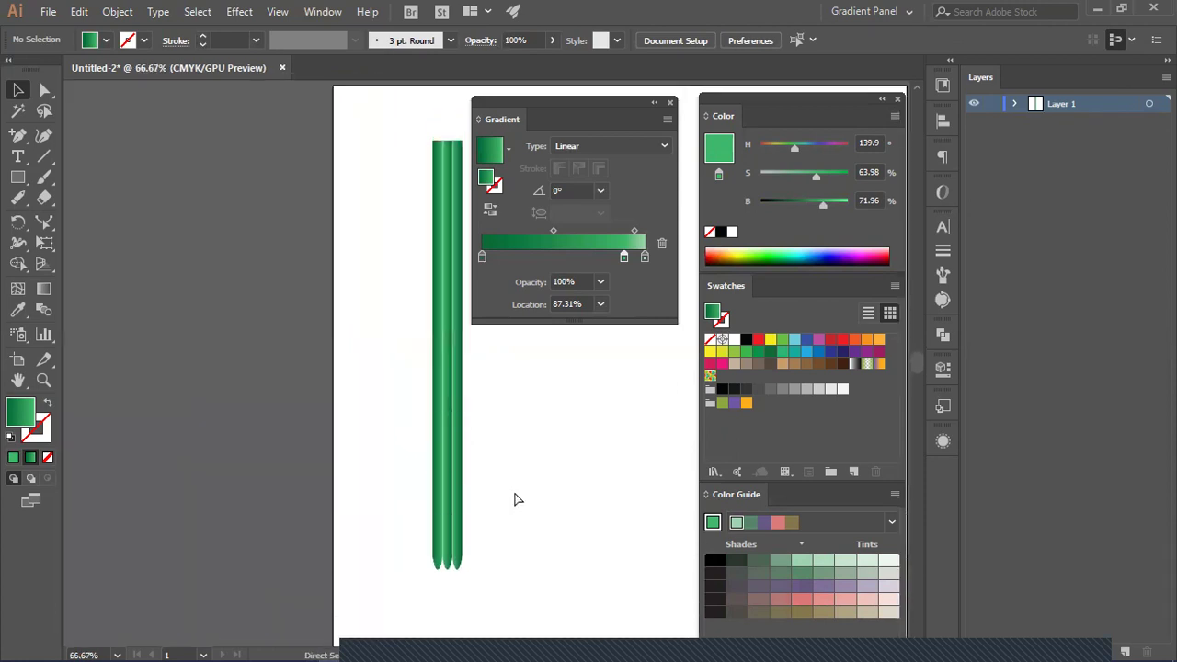
pyautogui.hotkey('ctrl', '=')
pyautogui.hotkey('ctrl', '=')
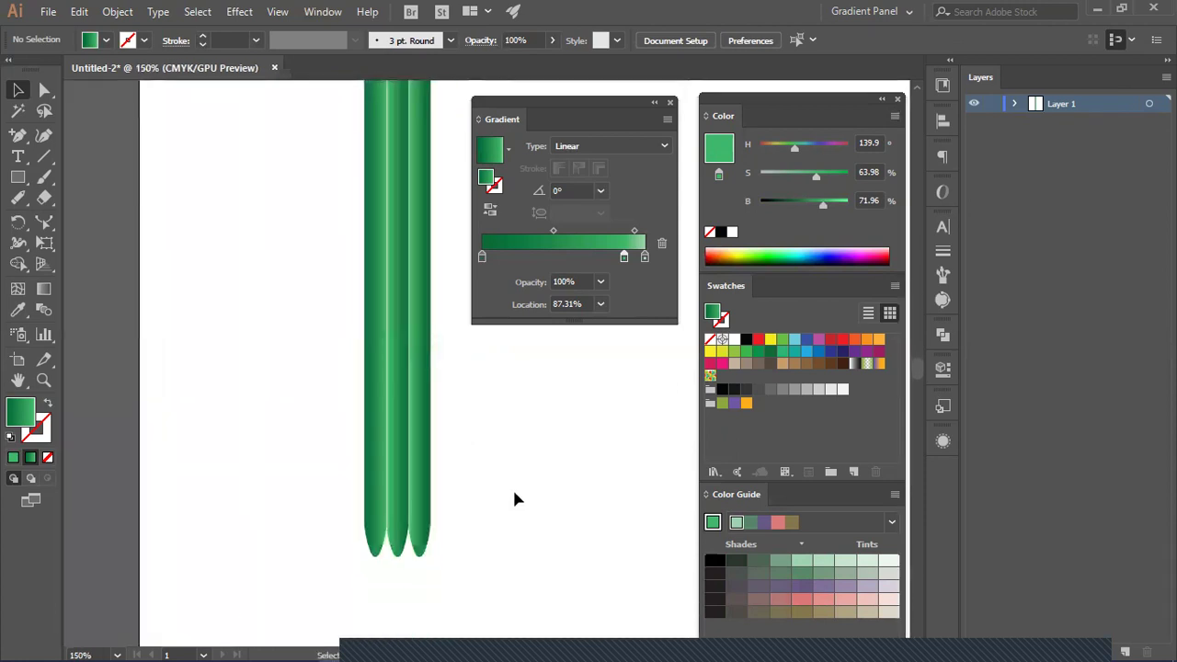
pyautogui.scroll(-2, 515, 500)
pyautogui.moveTo(463, 464); pyautogui.dragTo(408, 463)
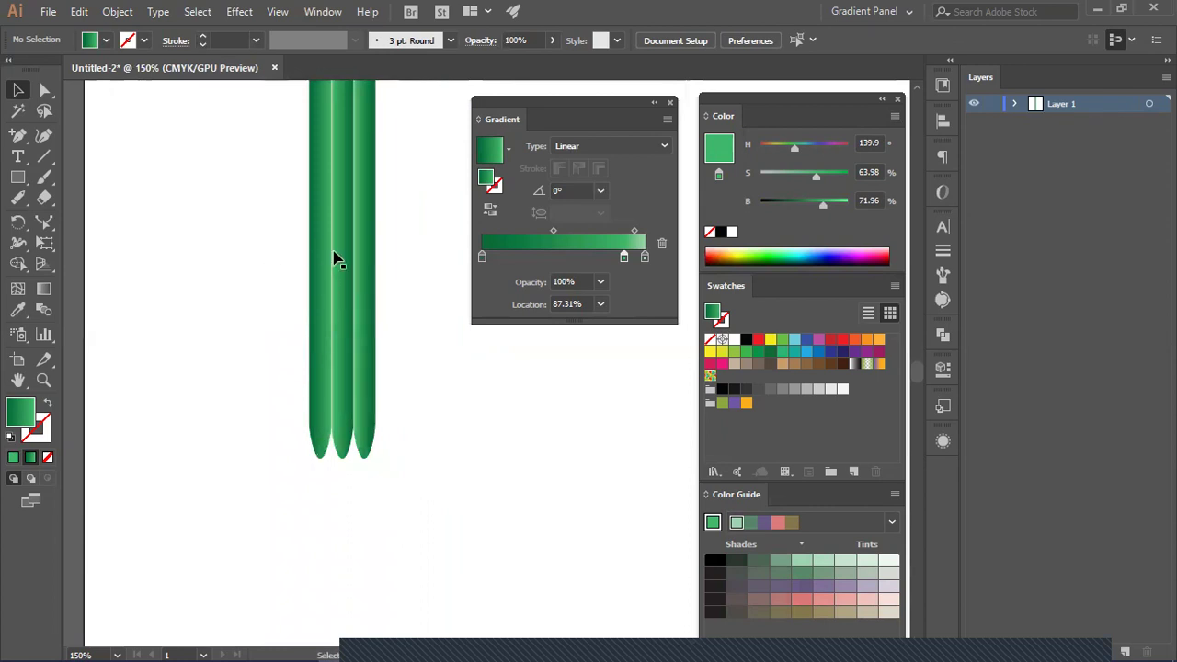
pyautogui.click(18, 177)
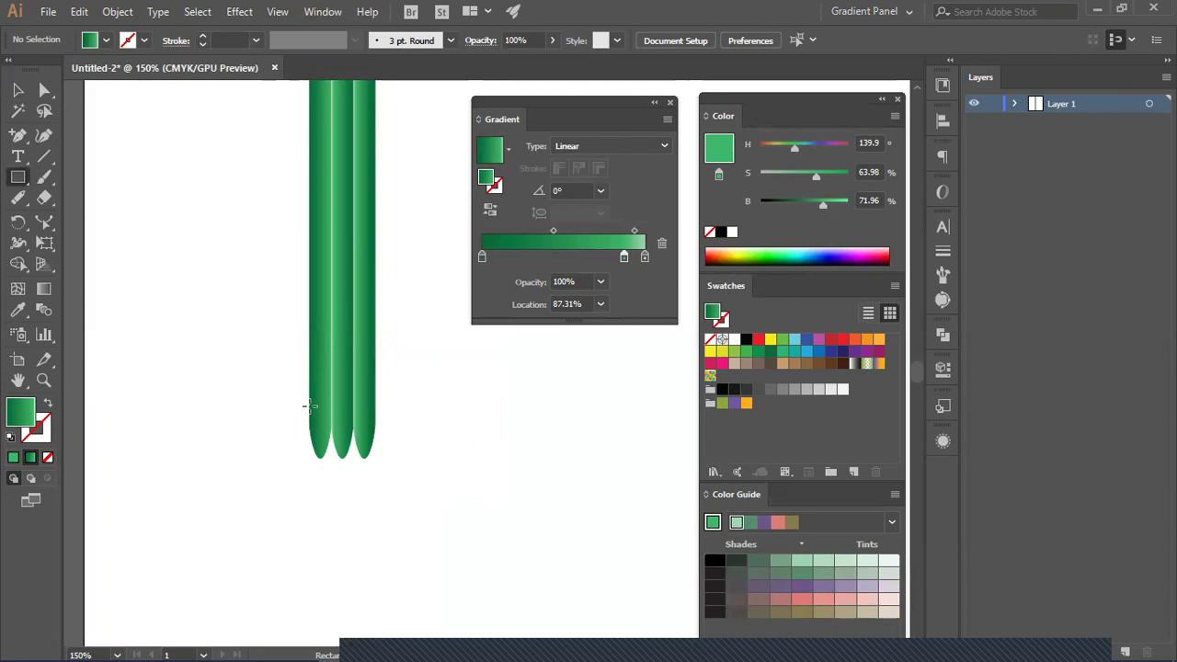
pyautogui.moveTo(309, 406); pyautogui.dragTo(376, 568)
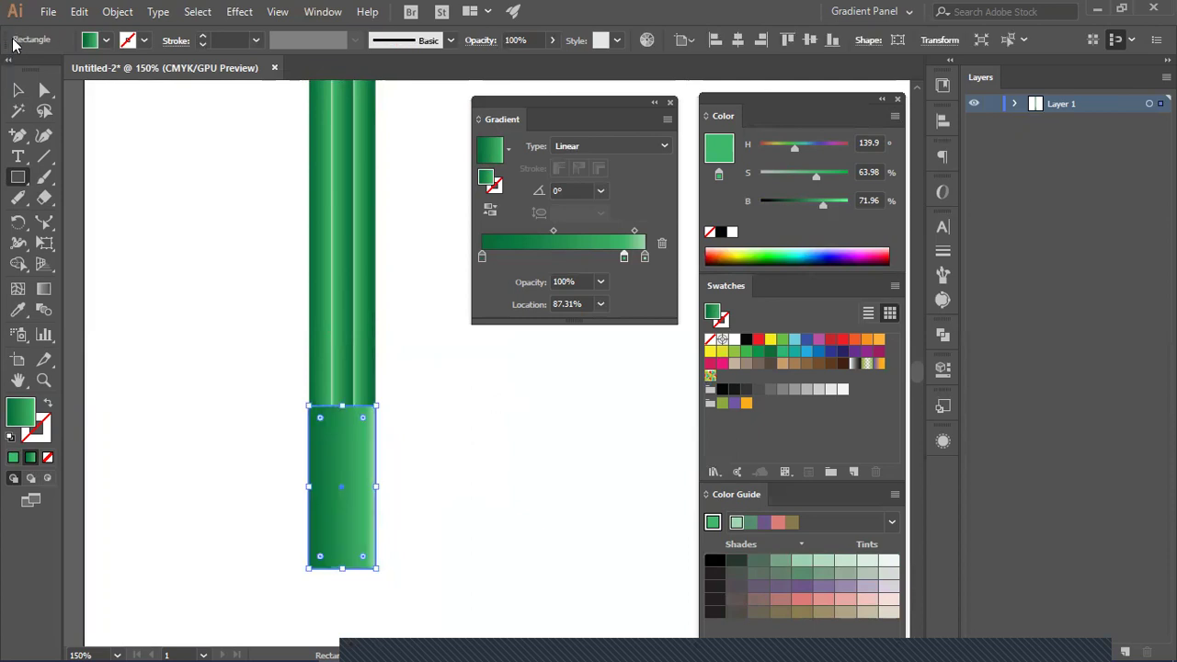
# Step: Send the new rectangle to the back, behind the three bars, and deselect it
pyautogui.click(19, 90)
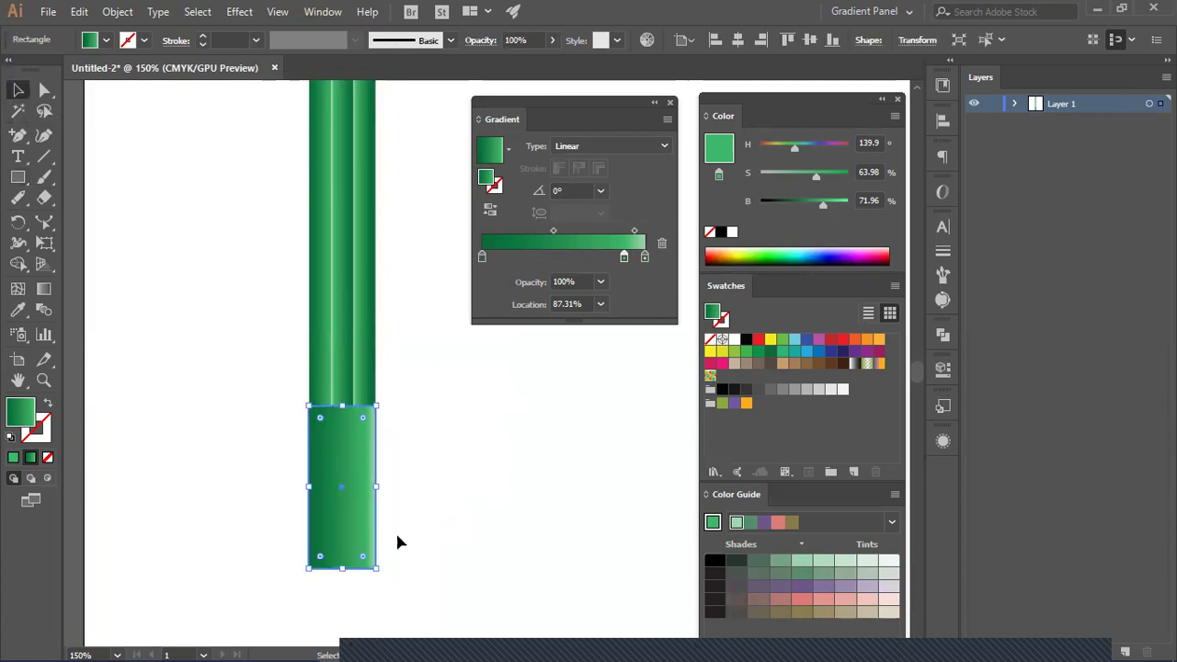
pyautogui.rightClick(353, 530)
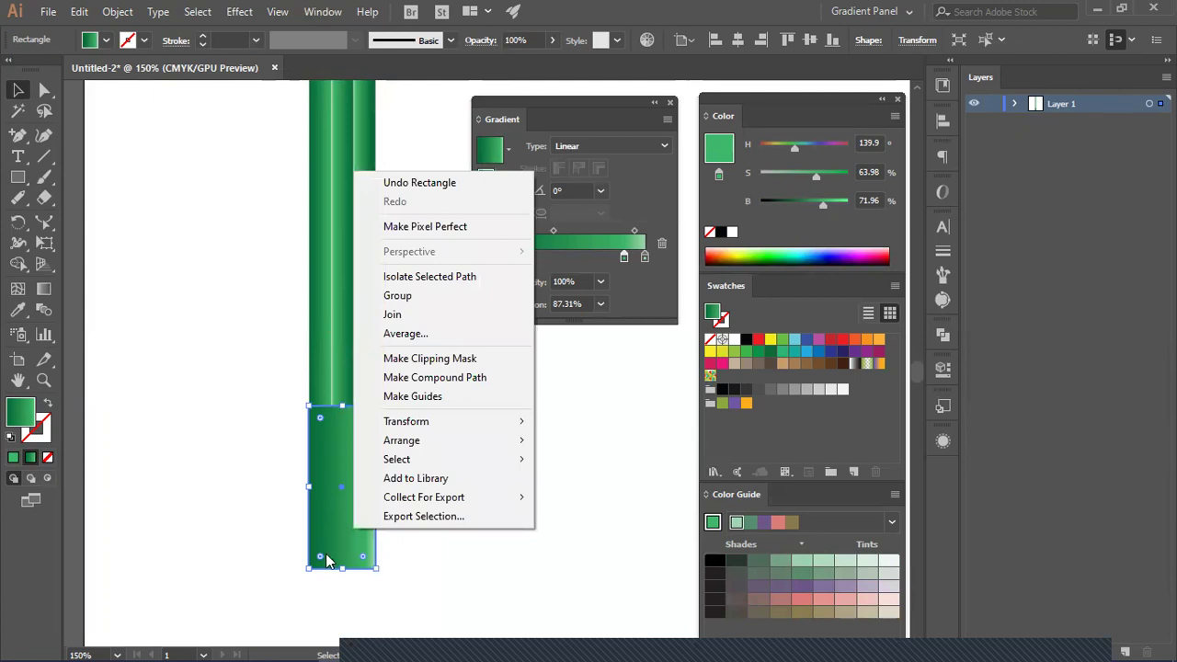
pyautogui.moveTo(453, 443)
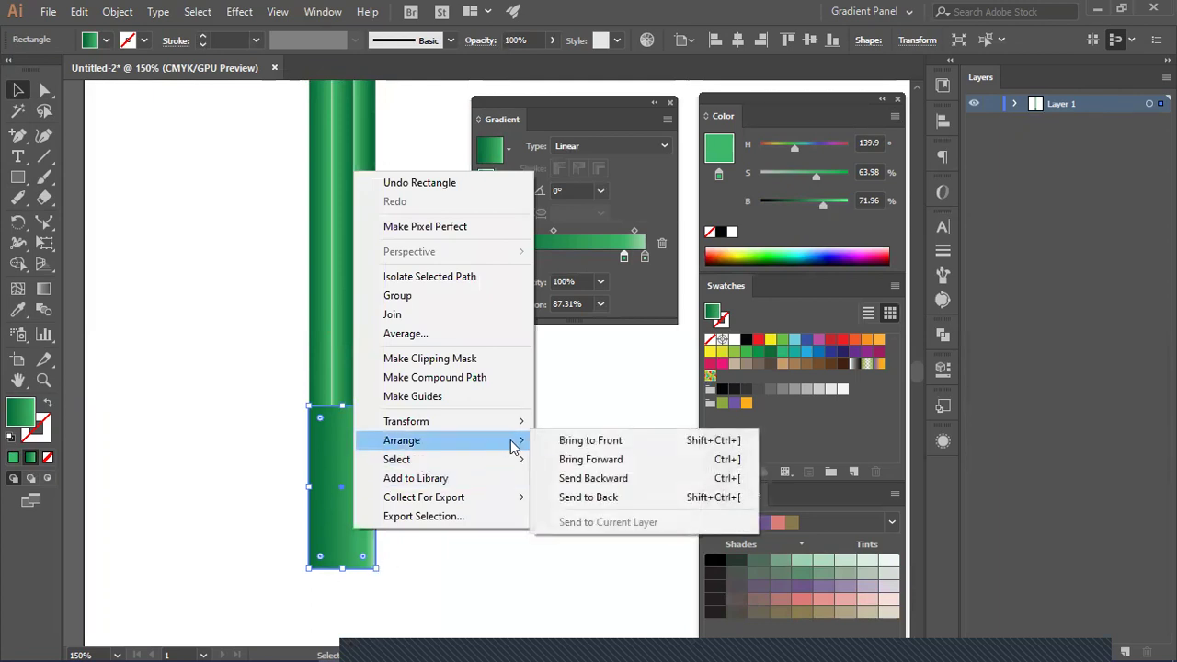
pyautogui.click(577, 497)
pyautogui.click(479, 437)
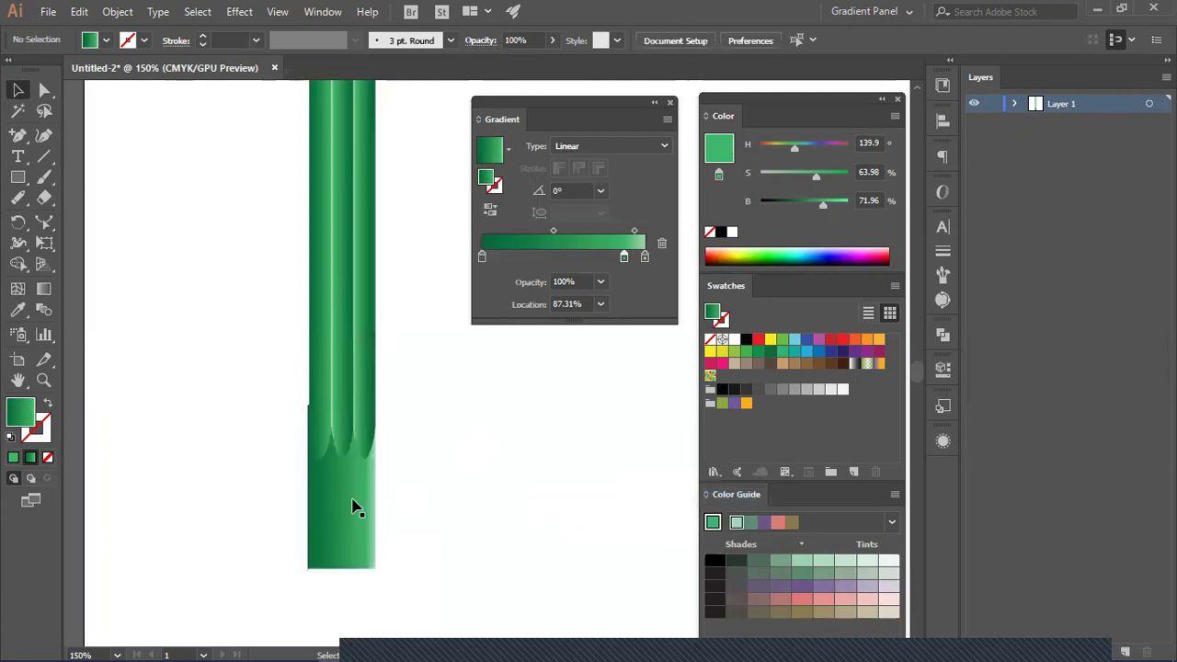
# Step: Try to center all the bars and the rectangle horizontally without grouping them
pyautogui.click(441, 429)
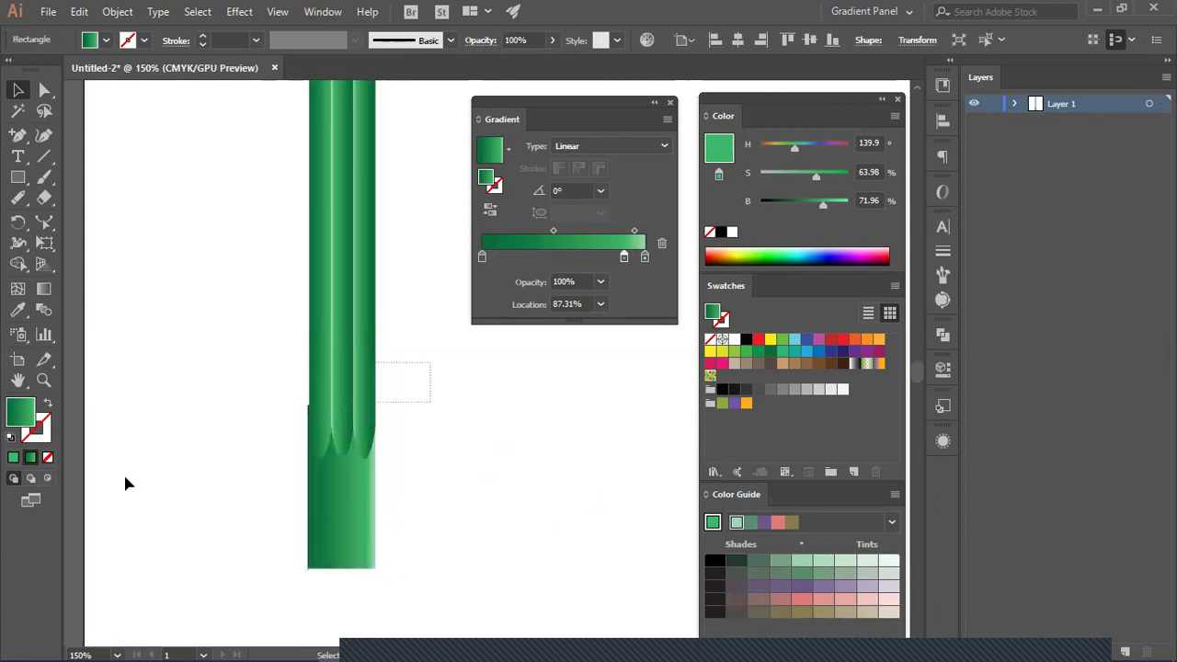
pyautogui.hotkey('ctrl', 'a')
pyautogui.hotkey('ctrl', 'a')
pyautogui.click(737, 41)
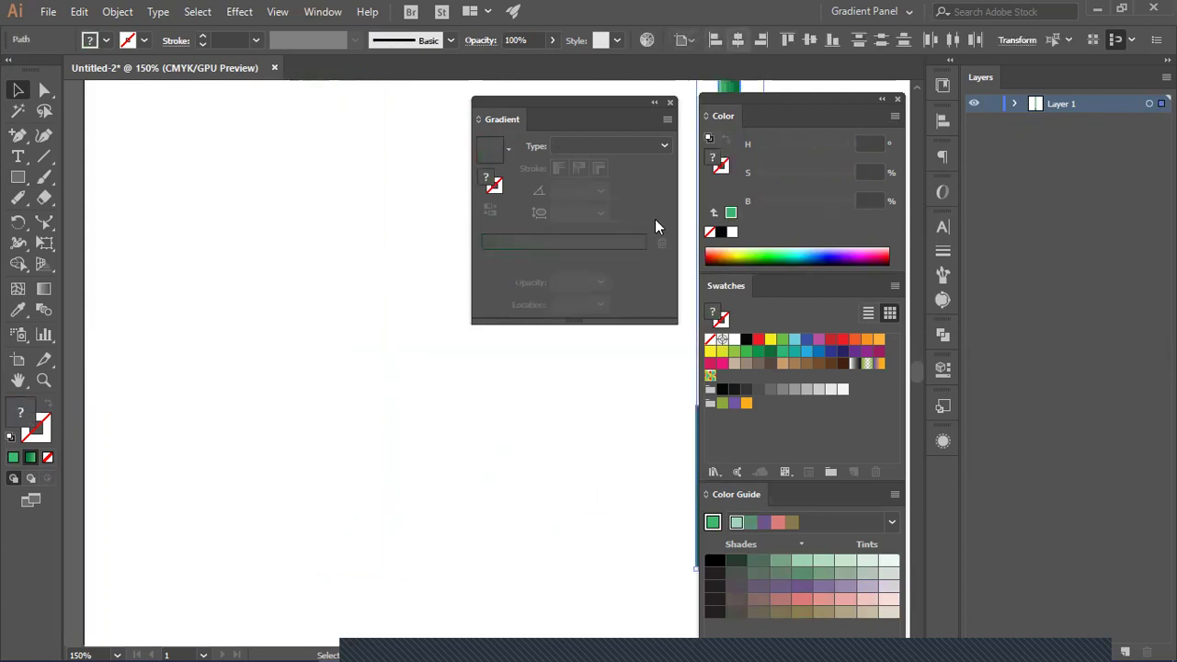
# Step: Group the three bars, and center the group and the rectangle horizontally
pyautogui.moveTo(567, 454); pyautogui.dragTo(254, 397)
pyautogui.press('Delete')
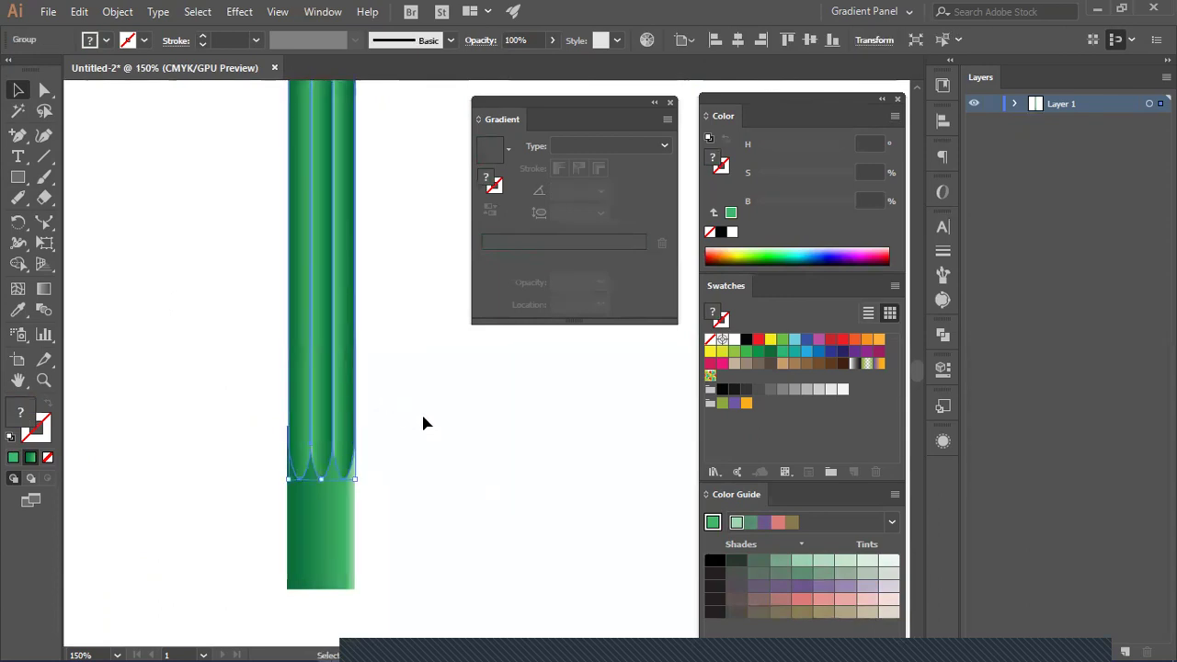
pyautogui.click(144, 589)
pyautogui.hotkey('ctrl', 'a')
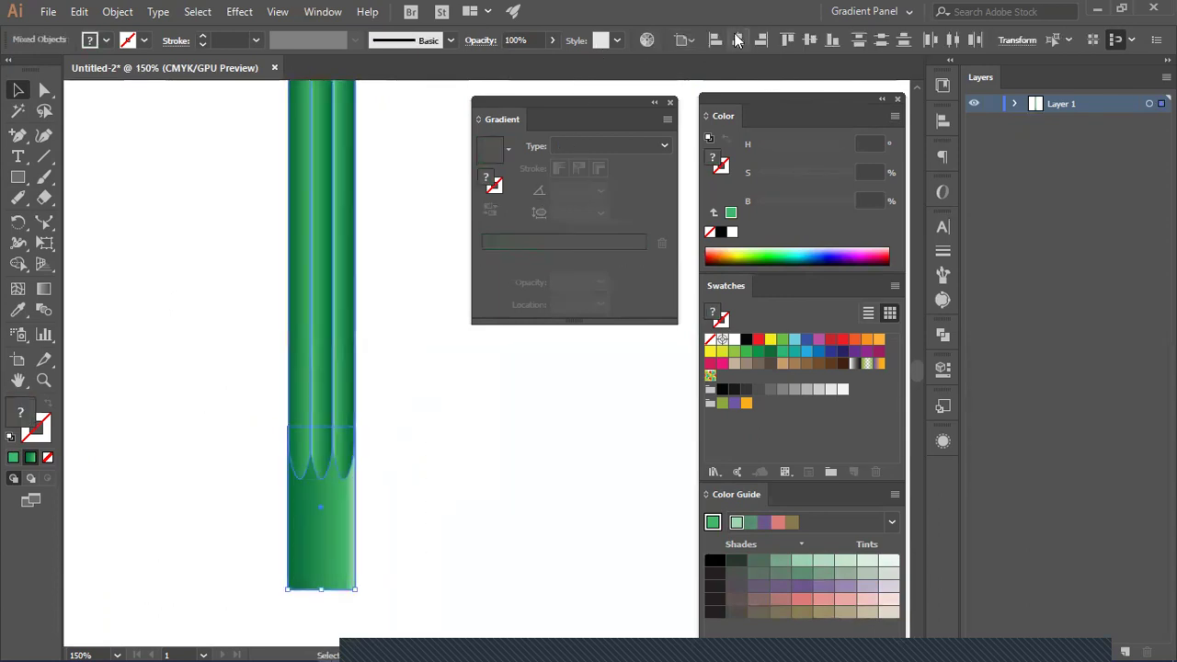
pyautogui.moveTo(308, 230); pyautogui.dragTo(647, 224)
pyautogui.moveTo(604, 454); pyautogui.dragTo(319, 470)
pyautogui.hotkey('ctrl', '+')
pyautogui.hotkey('ctrl', '+')
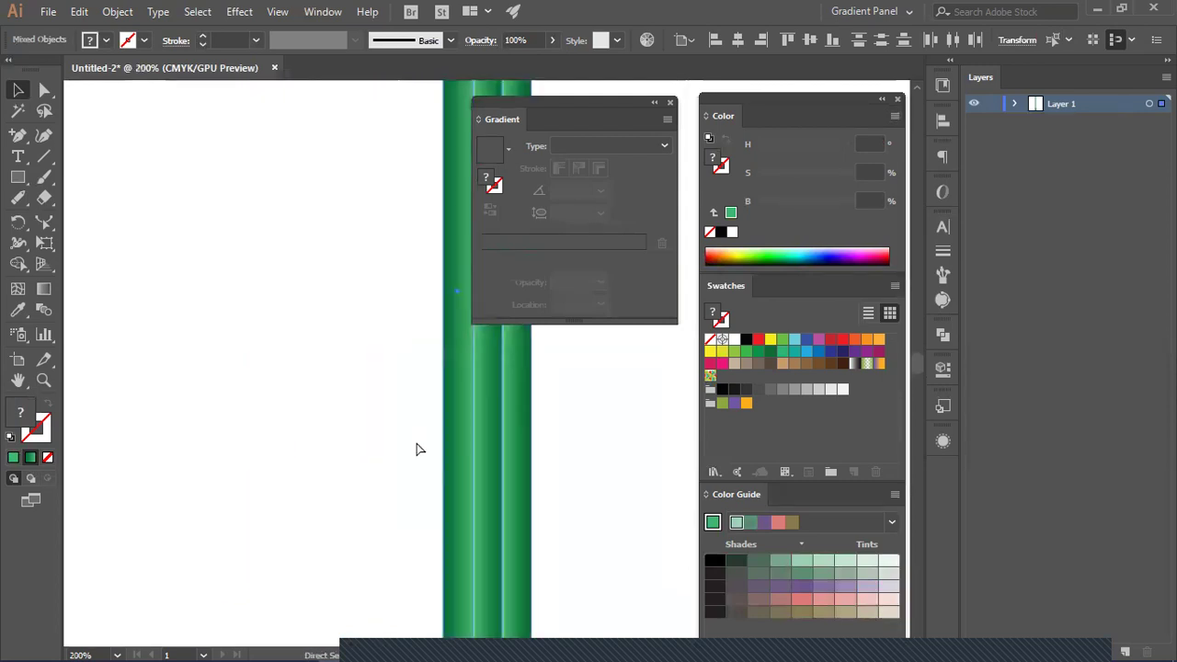
pyautogui.moveTo(528, 485); pyautogui.dragTo(196, 94)
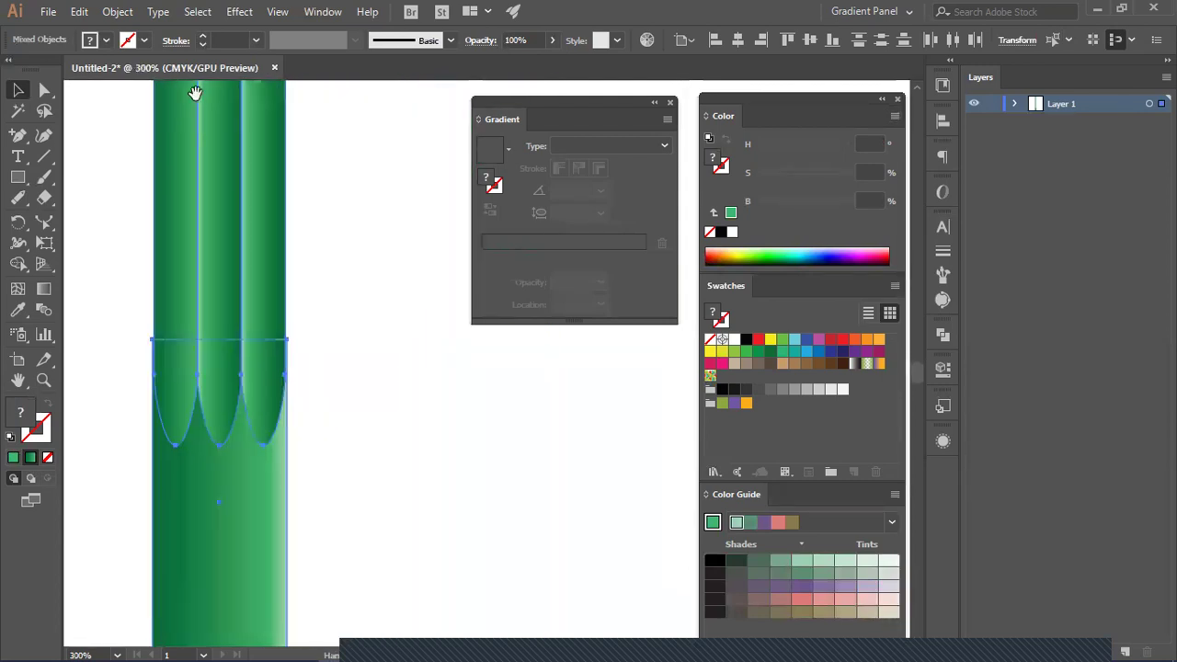
# Step: Narrow the rectangle slightly so its sides match the outer edges of the three bars, and deselect it
pyautogui.click(389, 288)
pyautogui.click(317, 501)
pyautogui.moveTo(324, 440); pyautogui.dragTo(321, 438)
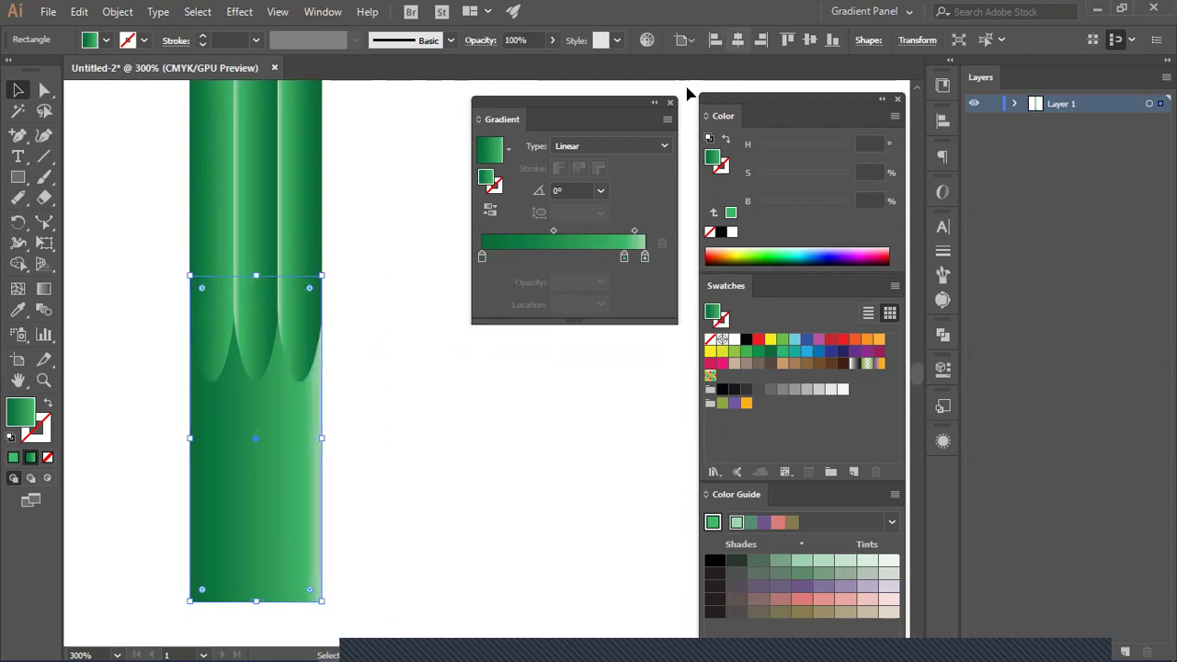
pyautogui.click(436, 430)
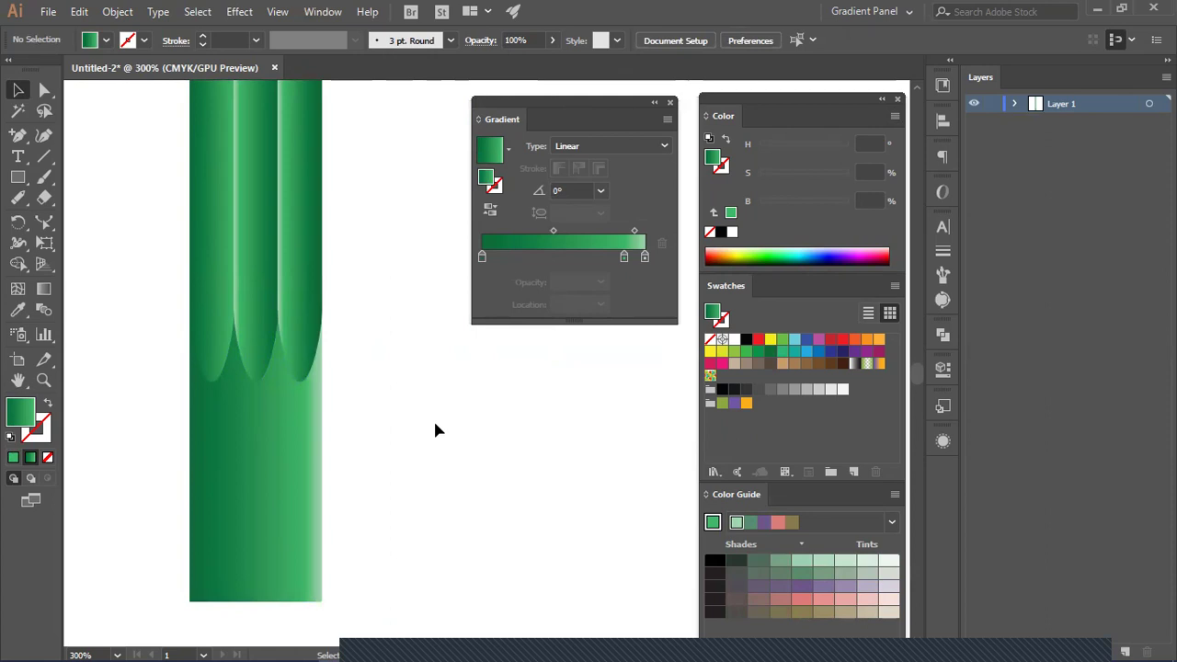
# Step: Select the gradient rectangle and add an anchor point at the middle of its bottom edge
pyautogui.click(294, 503)
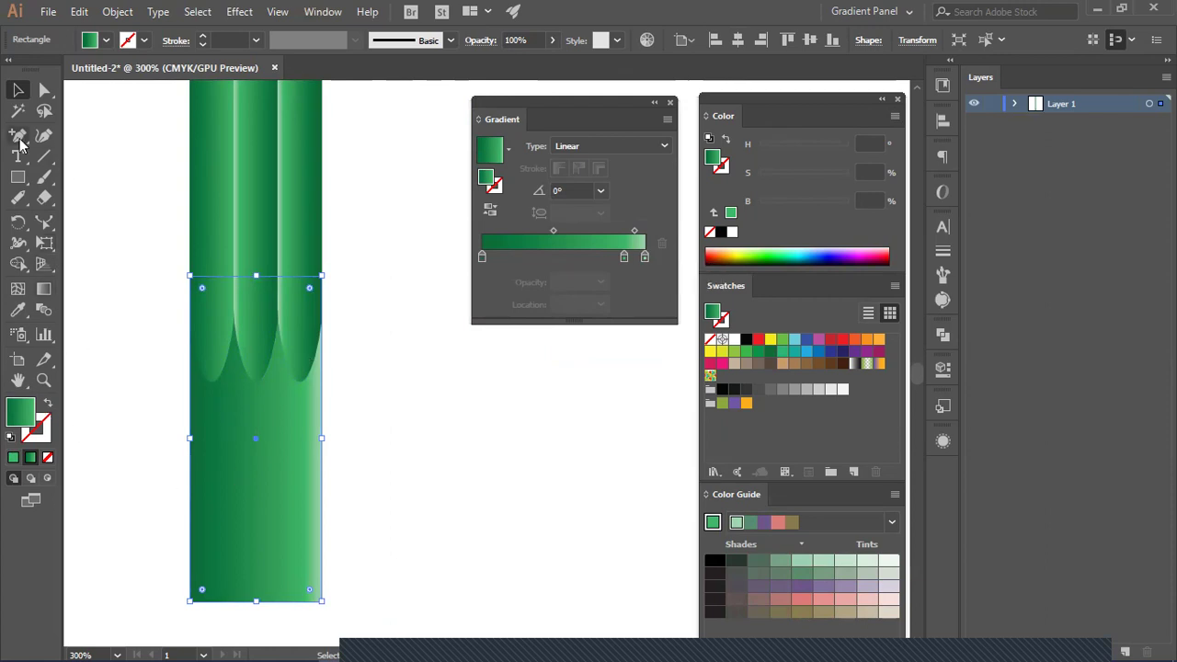
pyautogui.click(12, 138)
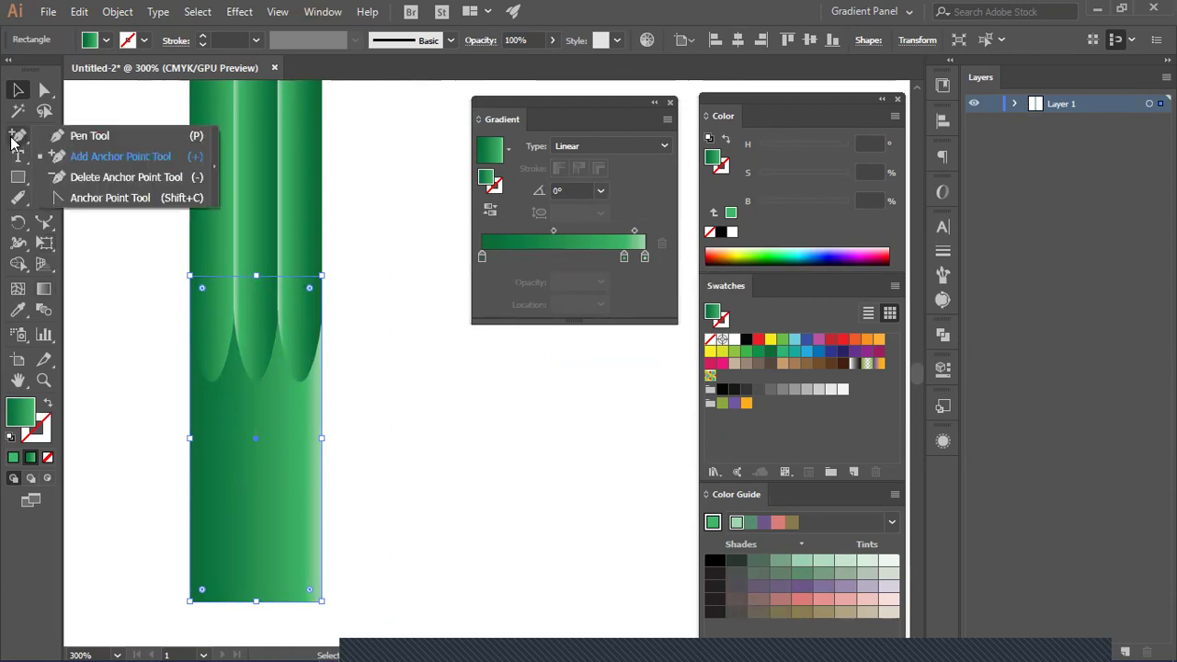
pyautogui.click(84, 184)
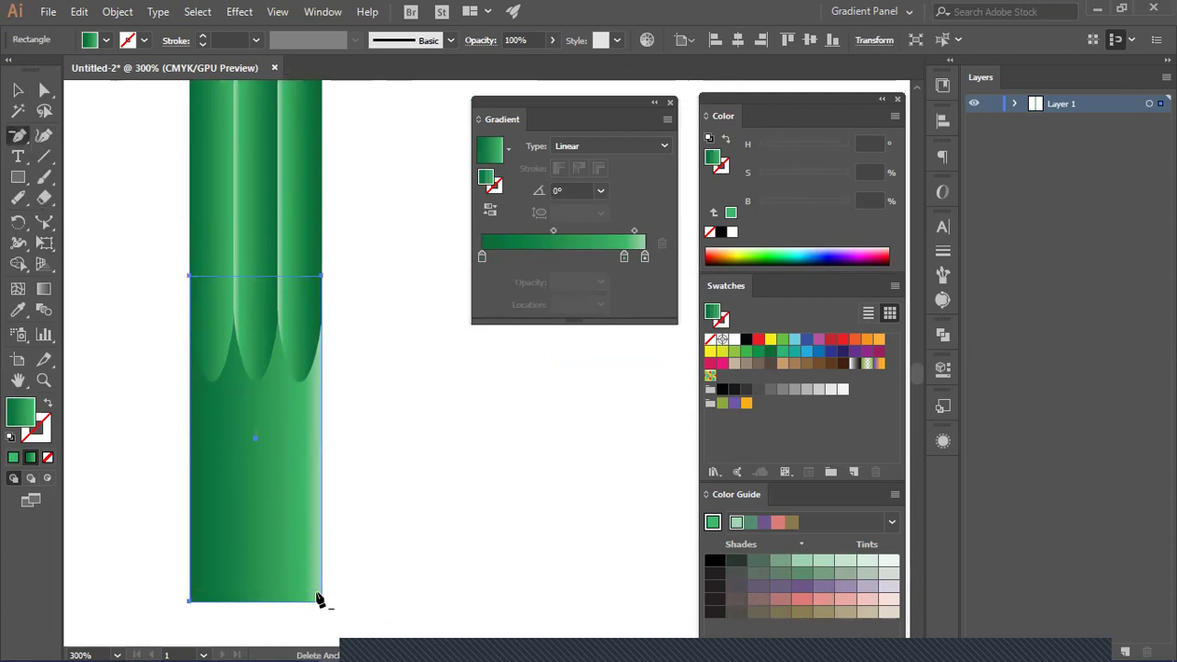
pyautogui.click(13, 138)
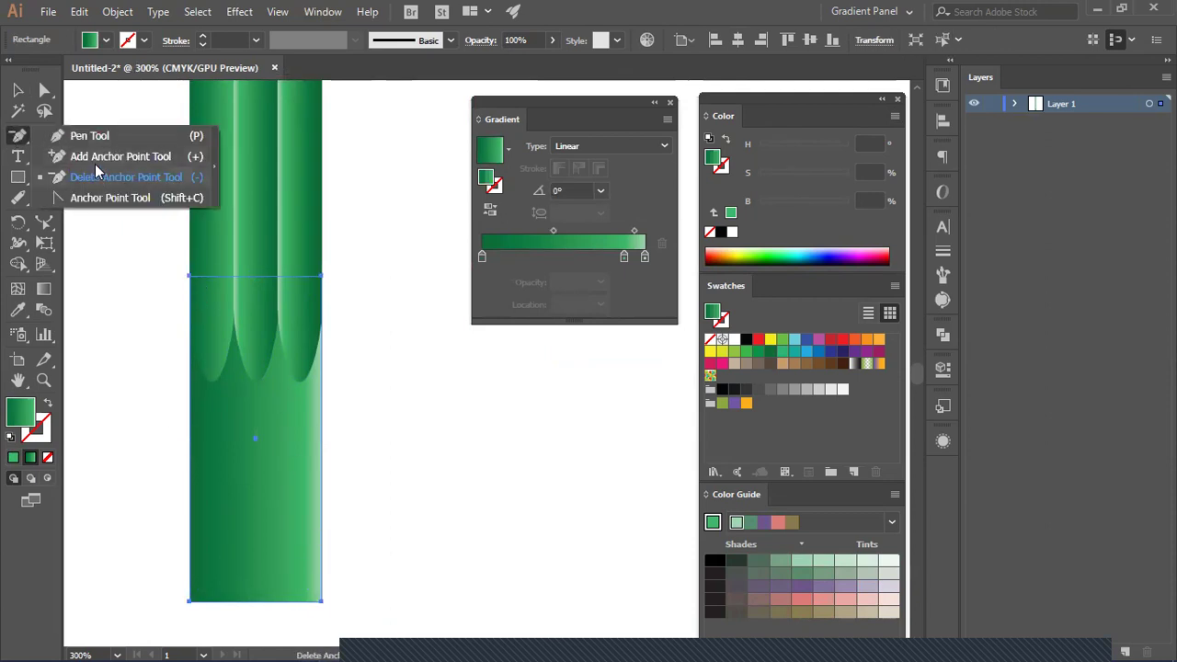
pyautogui.click(92, 156)
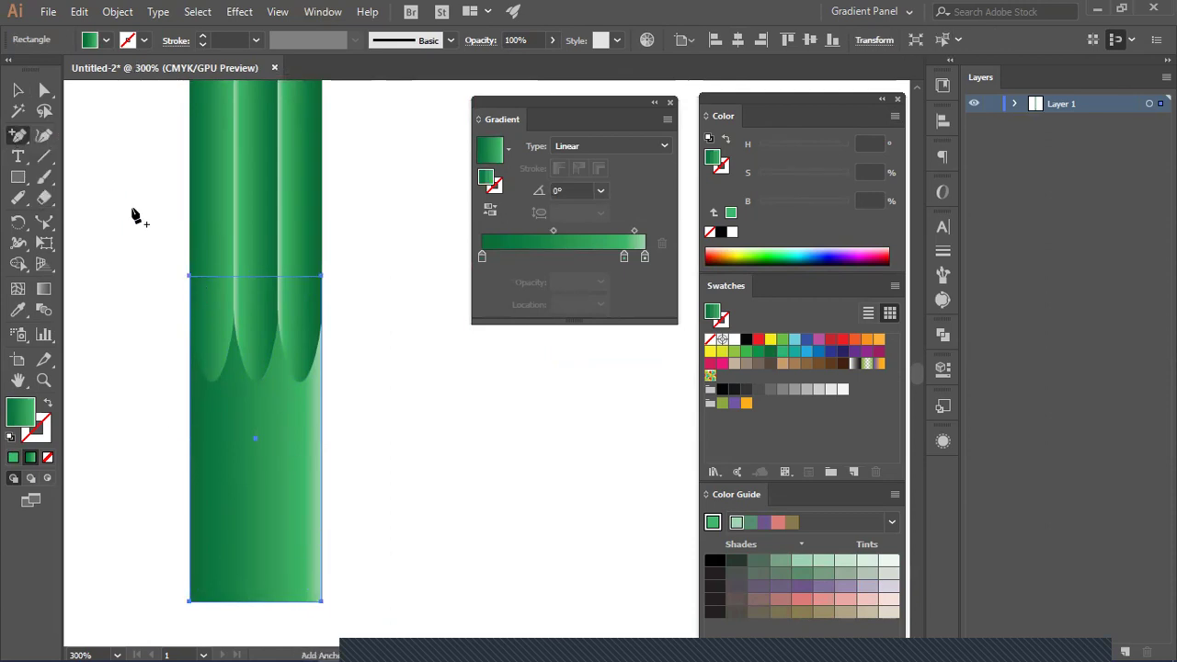
pyautogui.click(257, 603)
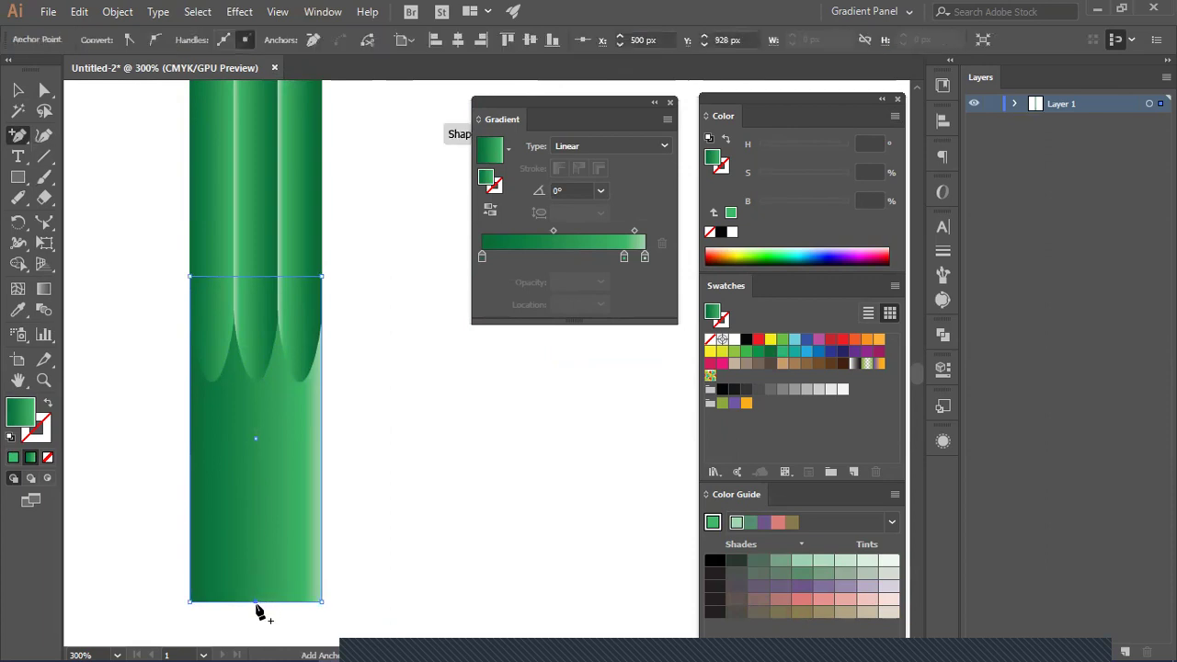
# Step: Try deleting the rectangle's lower-right corner point with Direct Selection, and undo the deletion
pyautogui.click(44, 90)
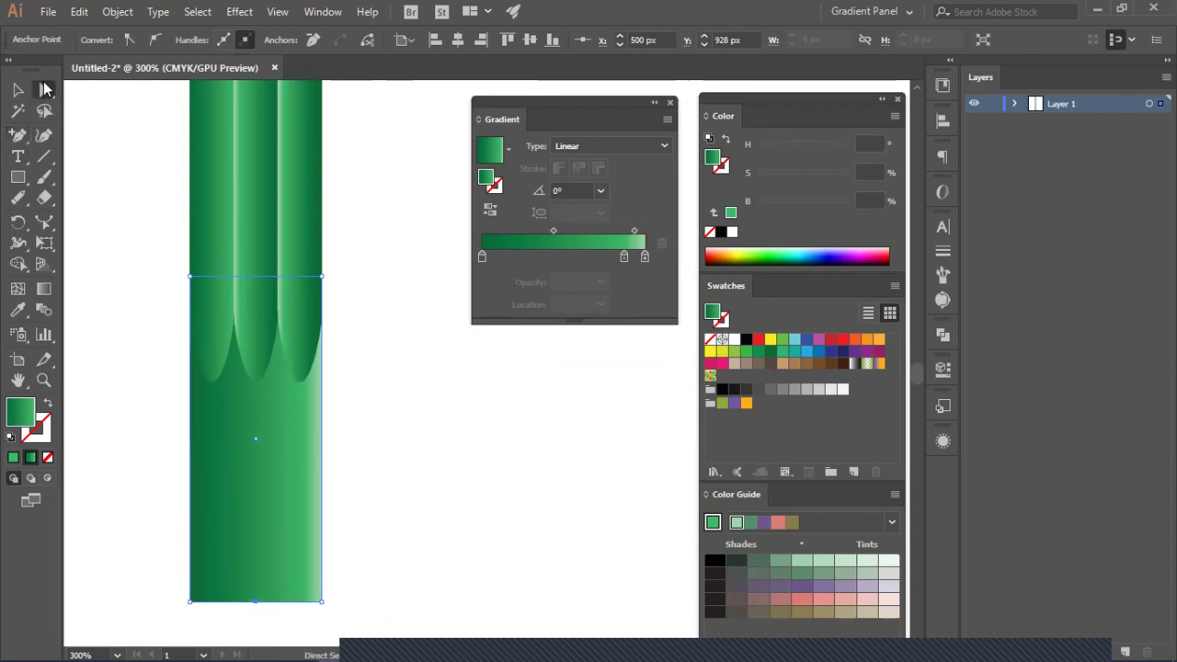
pyautogui.click(321, 602)
pyautogui.press('Delete')
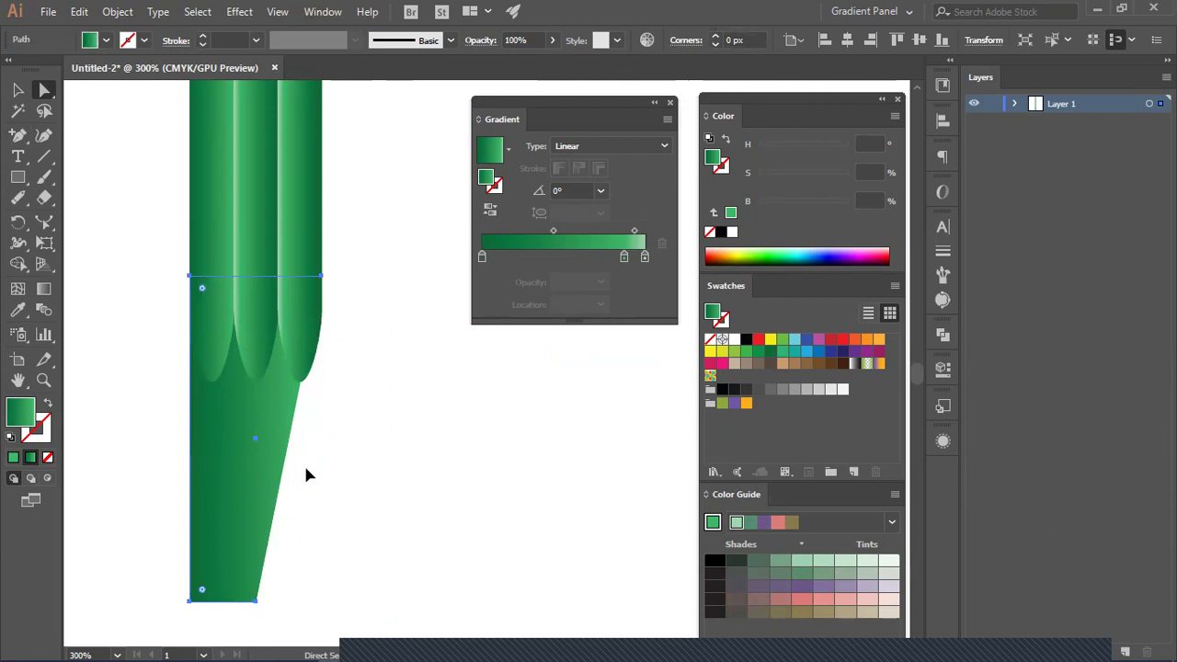
pyautogui.hotkey('ctrl', 'z')
# Step: Remove the rectangle's two bottom corner points with the Delete Anchor Point tool so it tapers to the middle point
pyautogui.moveTo(17, 135); pyautogui.dragTo(126, 173)
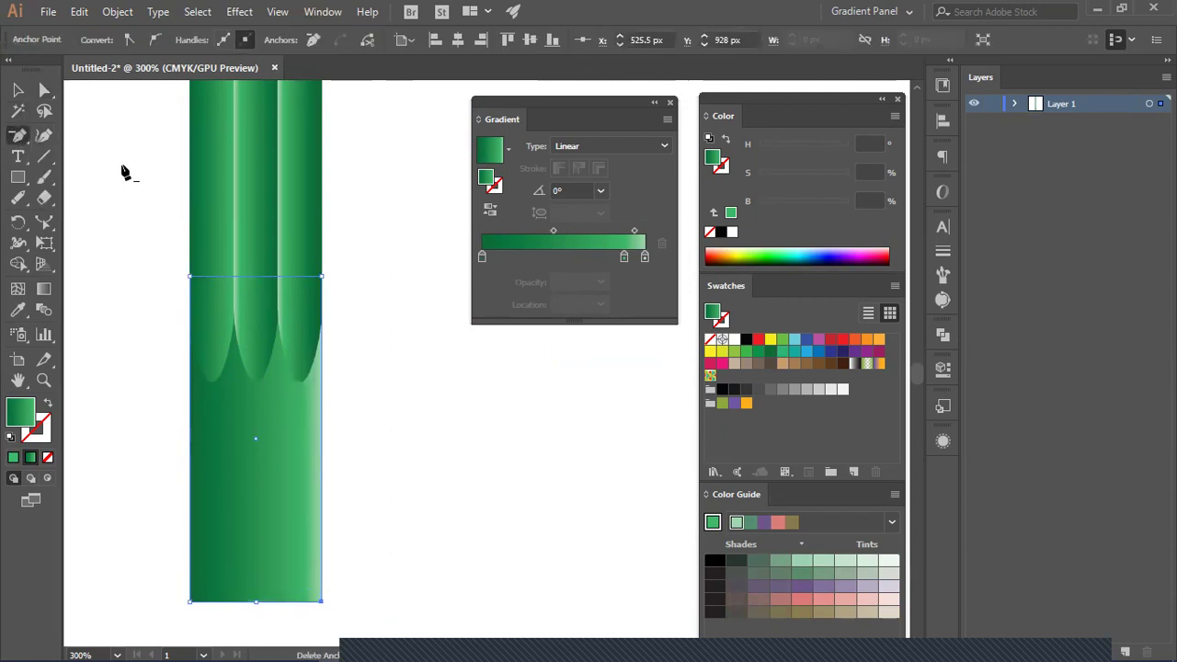
pyautogui.click(323, 607)
pyautogui.click(722, 364)
pyautogui.click(324, 607)
pyautogui.click(723, 363)
pyautogui.click(44, 89)
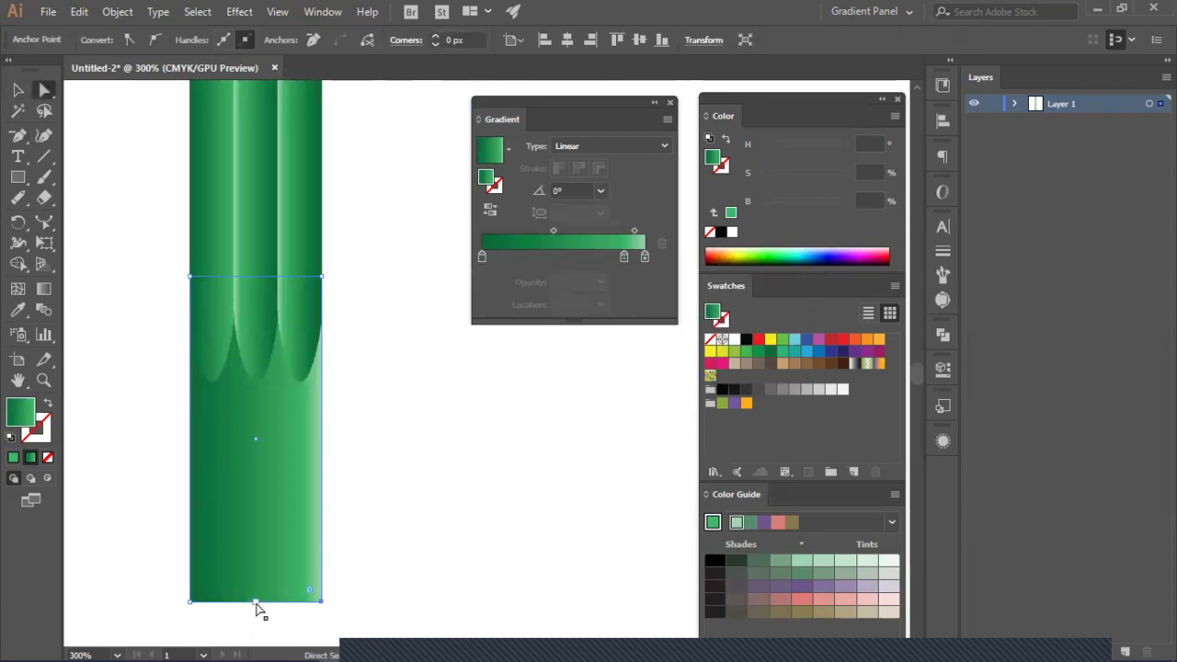
pyautogui.click(256, 603)
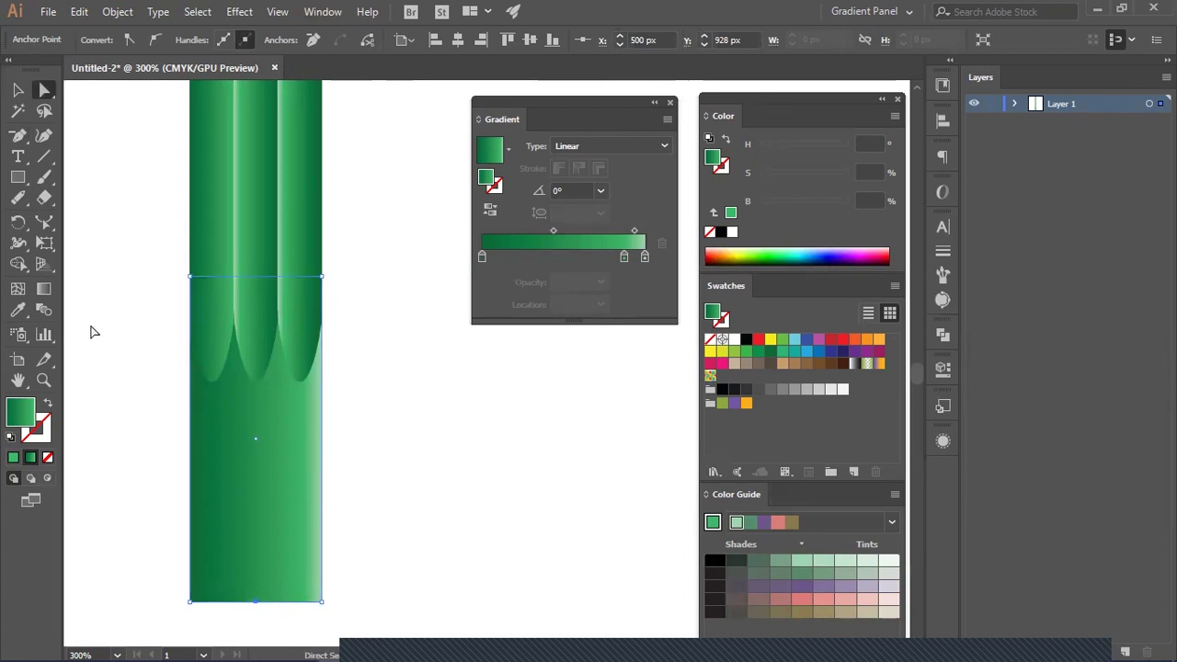
pyautogui.click(17, 135)
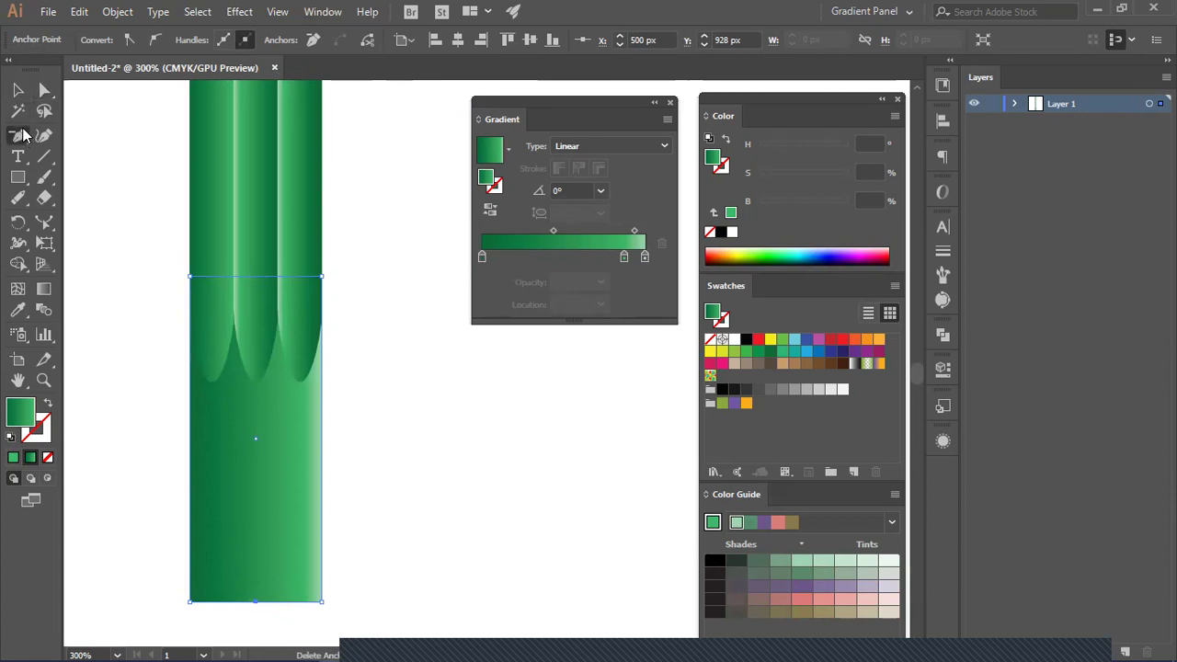
pyautogui.click(324, 606)
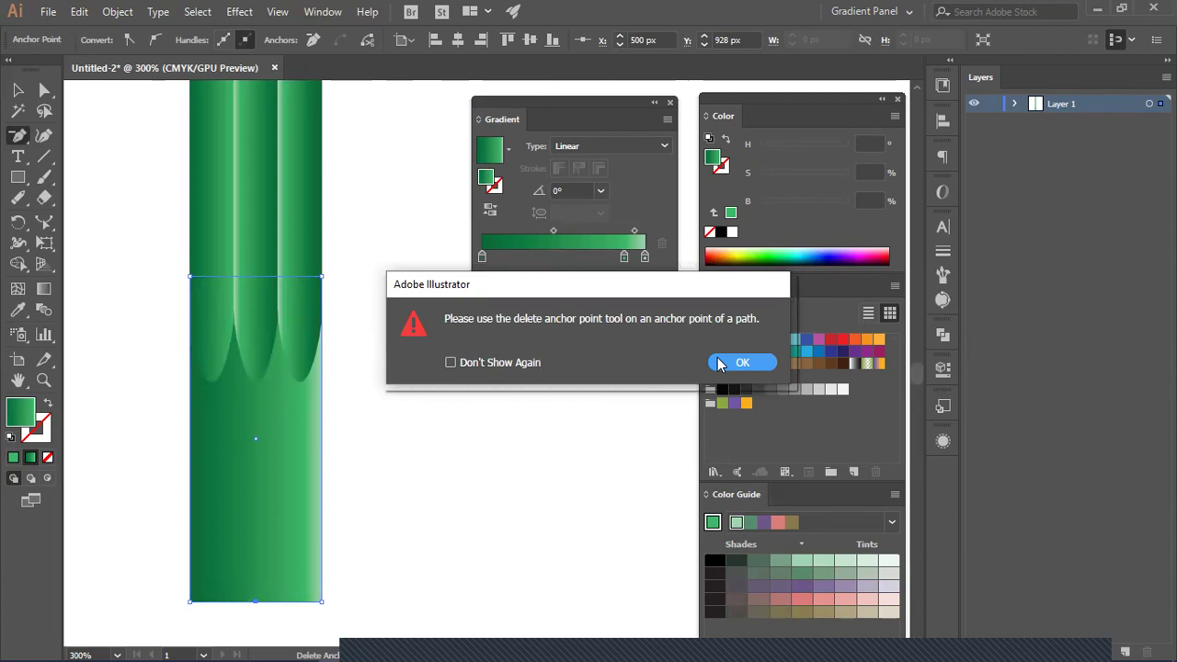
pyautogui.click(741, 368)
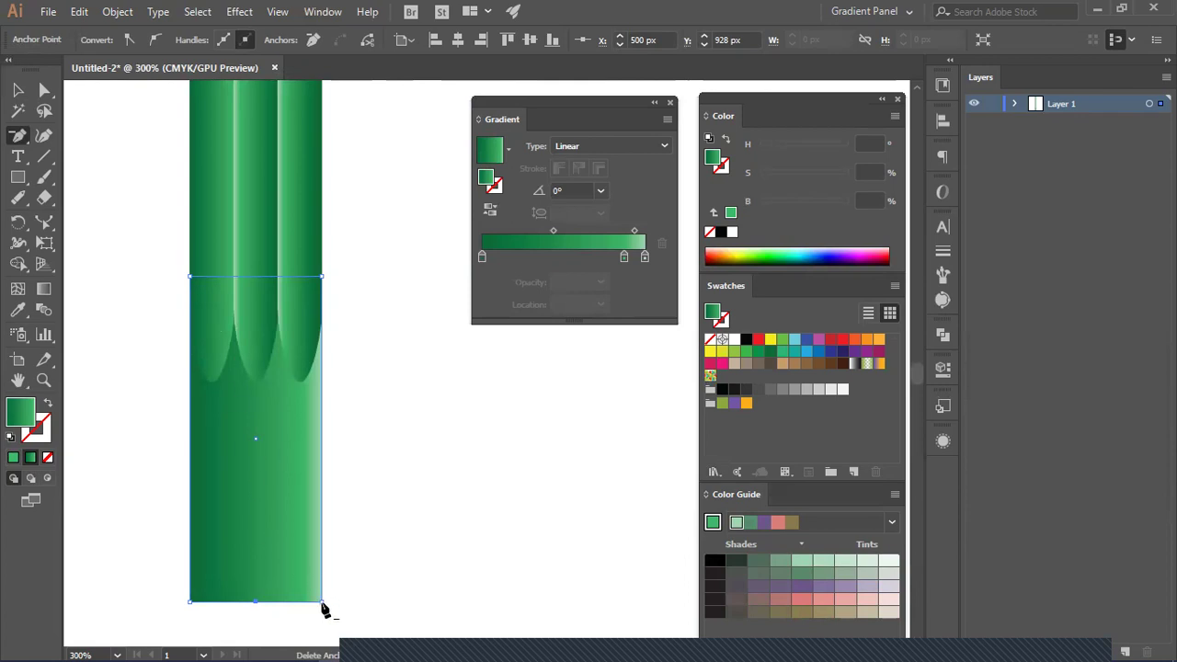
pyautogui.click(322, 602)
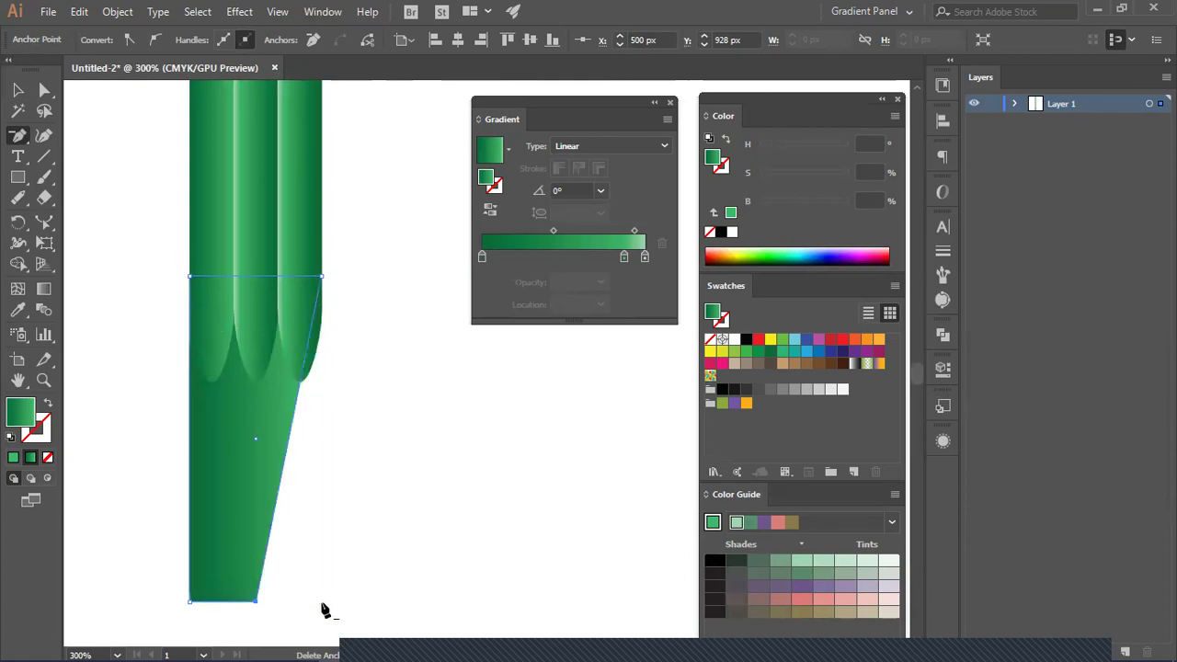
pyautogui.click(192, 604)
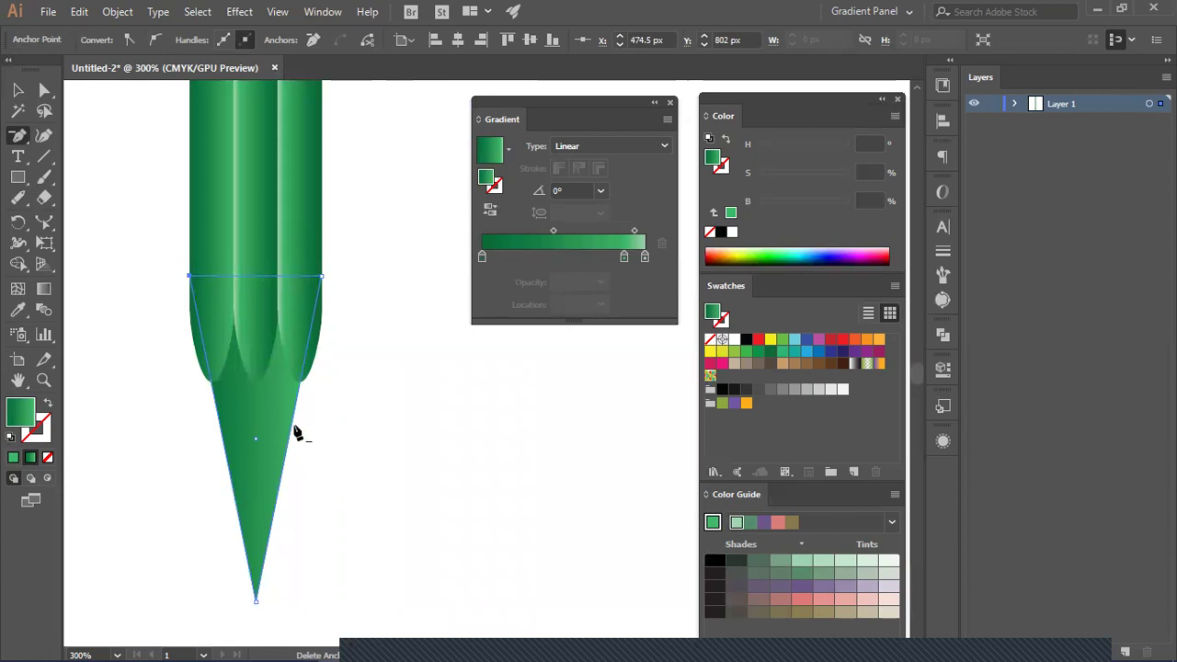
# Step: Pull the tapered shape's bottom tip straight down past the artboard edge to lengthen it, and deselect it
pyautogui.hotkey('ctrl', '-')
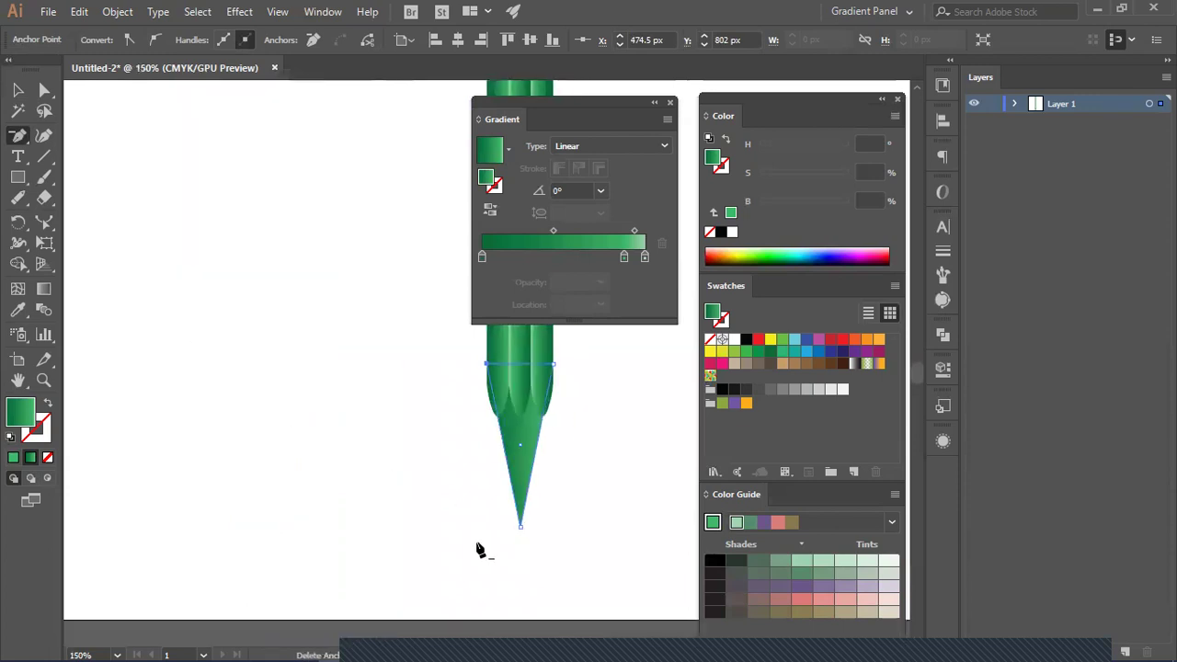
pyautogui.moveTo(475, 549); pyautogui.dragTo(301, 454)
pyautogui.scroll(-2, 341, 263)
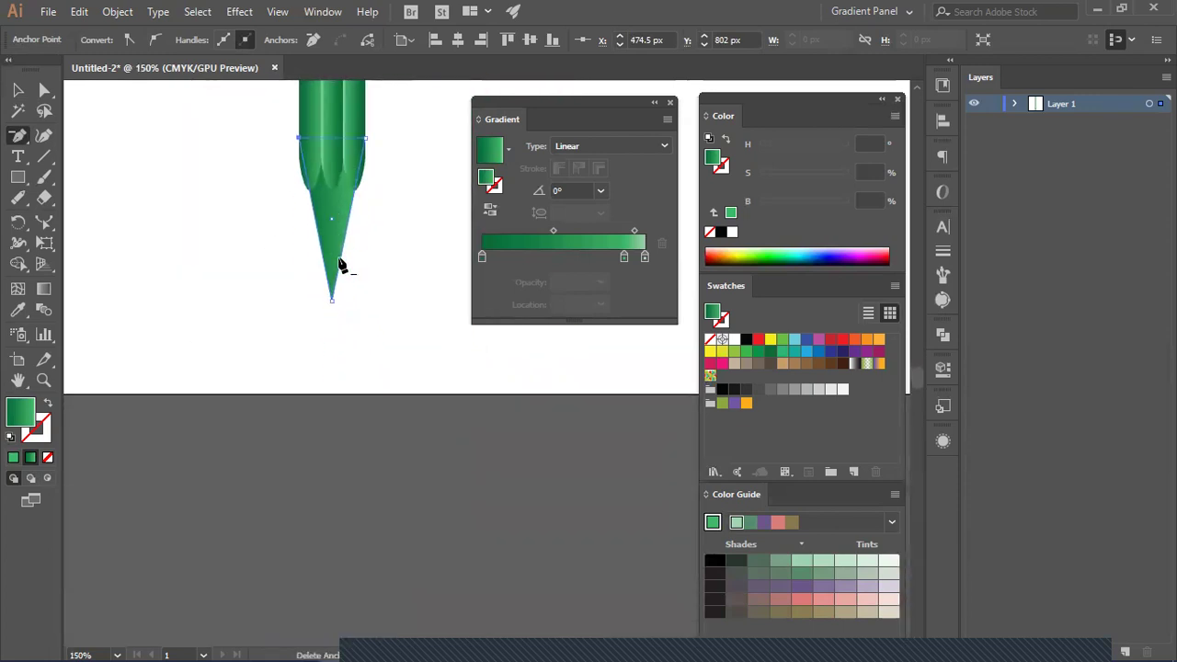
pyautogui.click(43, 89)
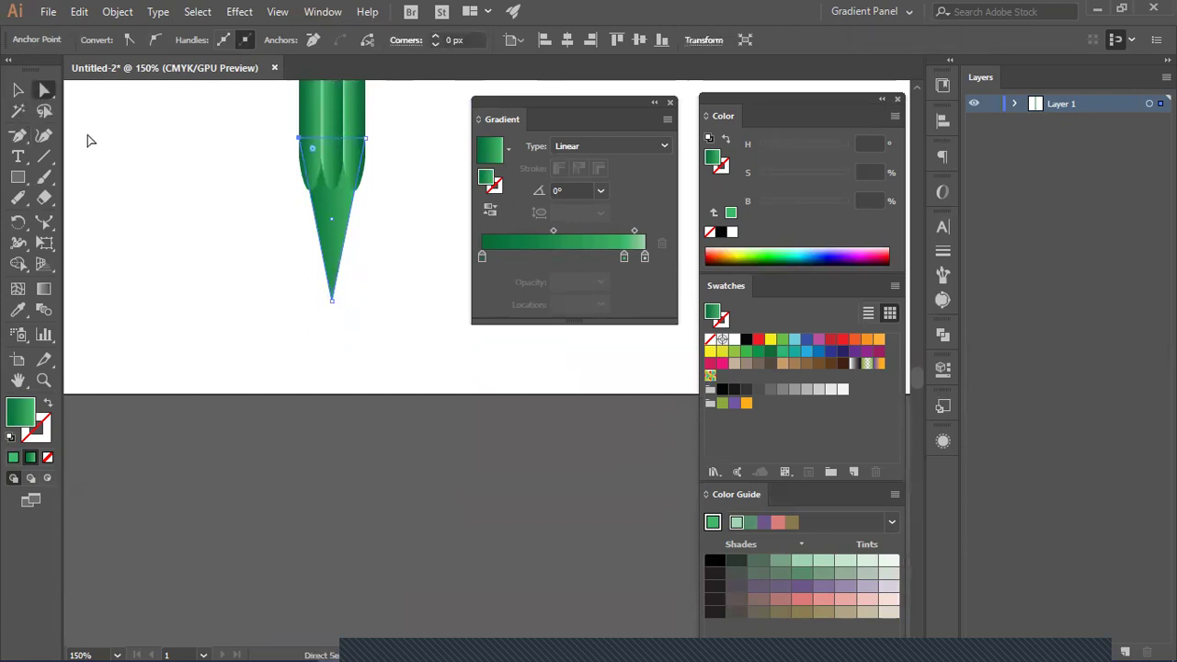
pyautogui.moveTo(306, 340); pyautogui.dragTo(364, 288)
pyautogui.moveTo(331, 305)
pyautogui.mouseDown()
pyautogui.moveTo(321, 362)
pyautogui.moveTo(328, 641)
pyautogui.moveTo(331, 507)
pyautogui.mouseUp()
pyautogui.scroll(5, 331, 510)
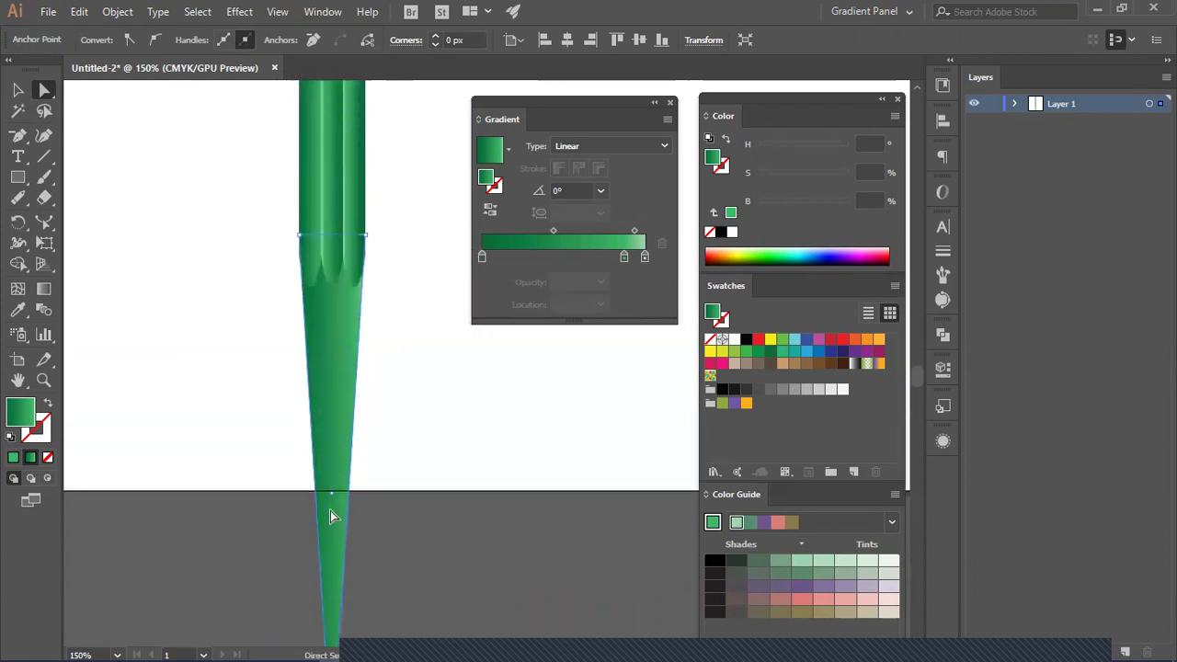
pyautogui.click(412, 419)
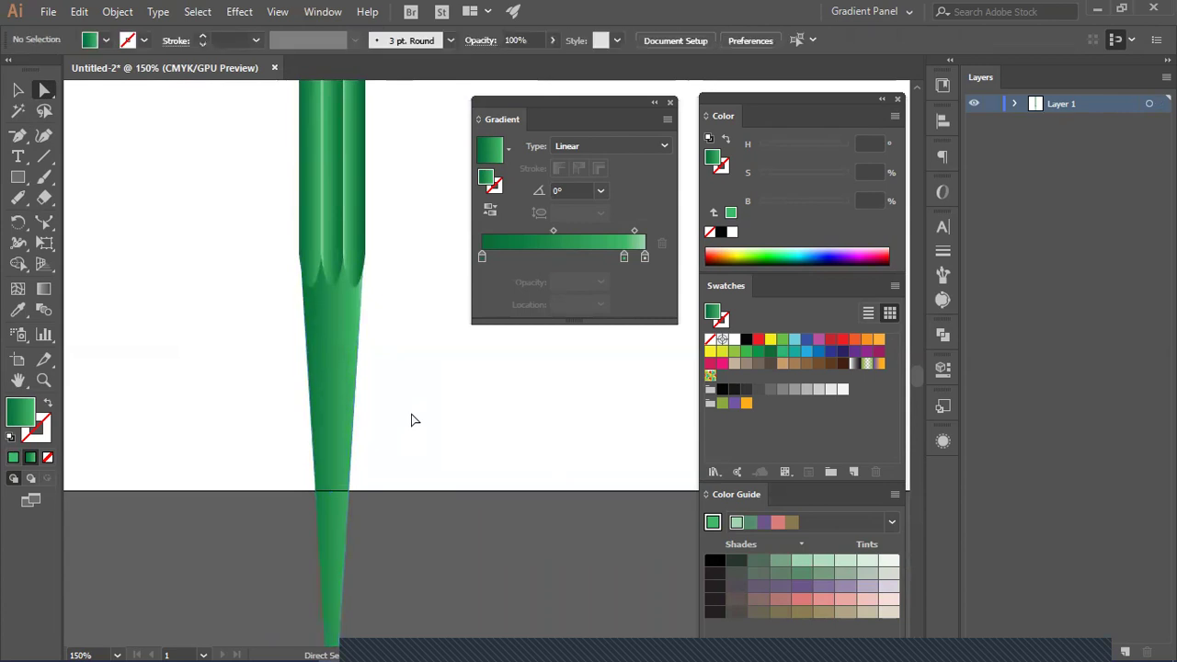
# Step: Select the bars together with the tapered tip and scale them all down proportionally
pyautogui.hotkey('ctrl', '-')
pyautogui.hotkey('ctrl', '-')
pyautogui.hotkey('ctrl', '-')
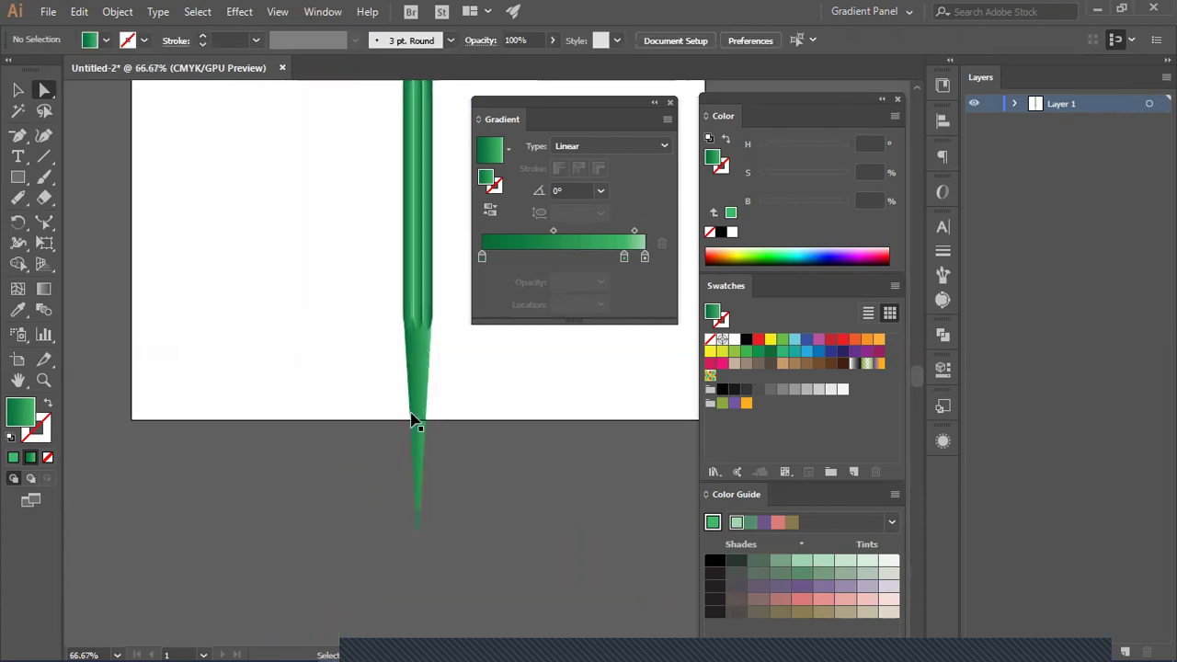
pyautogui.moveTo(411, 415); pyautogui.dragTo(329, 457)
pyautogui.click(17, 89)
pyautogui.moveTo(309, 231); pyautogui.dragTo(441, 478)
pyautogui.scroll(3, 439, 479)
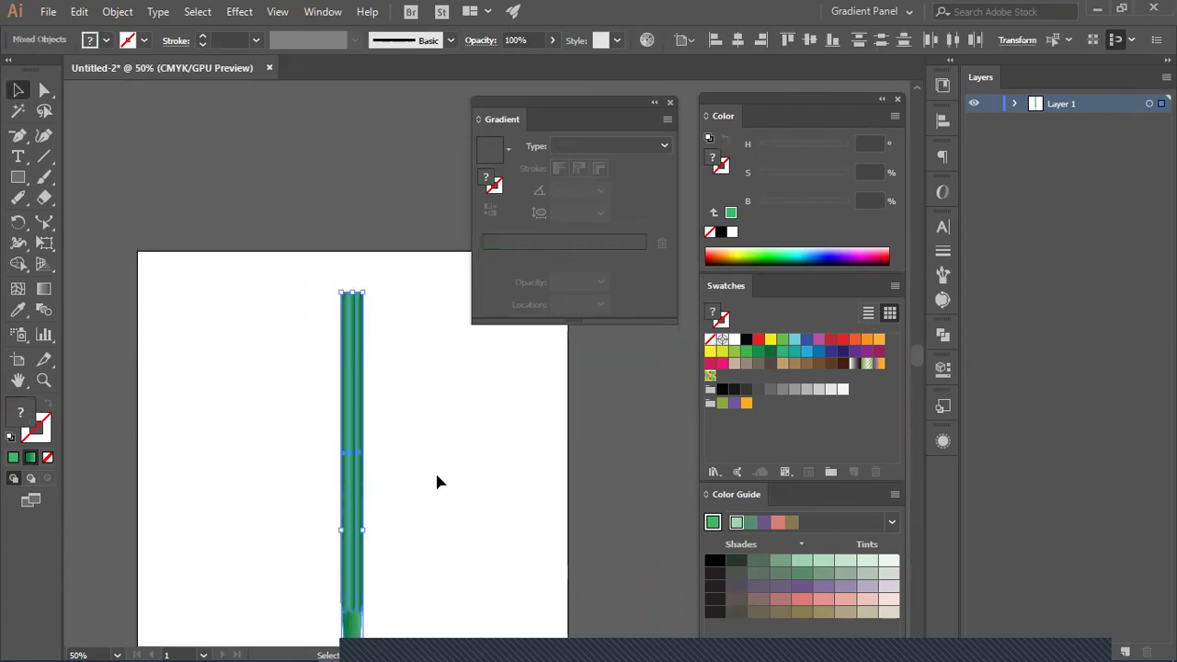
pyautogui.keyDown('shift'); pyautogui.click(360, 292); pyautogui.keyUp('shift')
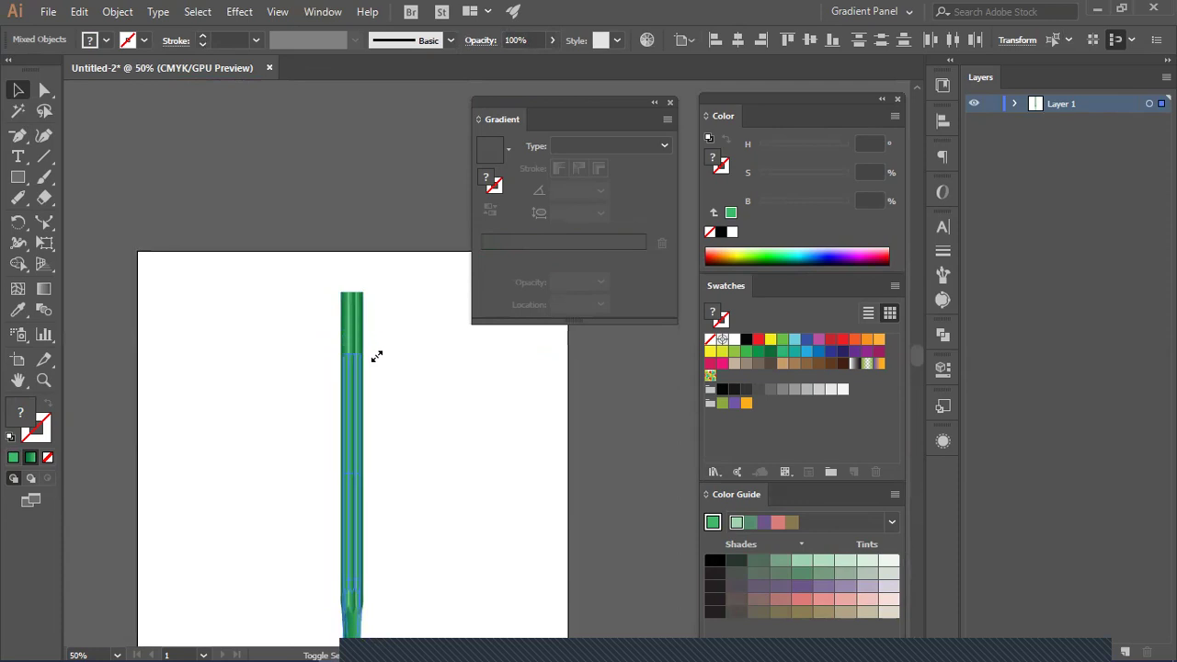
# Step: Move the scaled artwork up so its tip sits inside the artboard, and deselect it
pyautogui.hotkey('ctrl', 'a')
pyautogui.moveTo(469, 490); pyautogui.dragTo(350, 286)
pyautogui.click(236, 284)
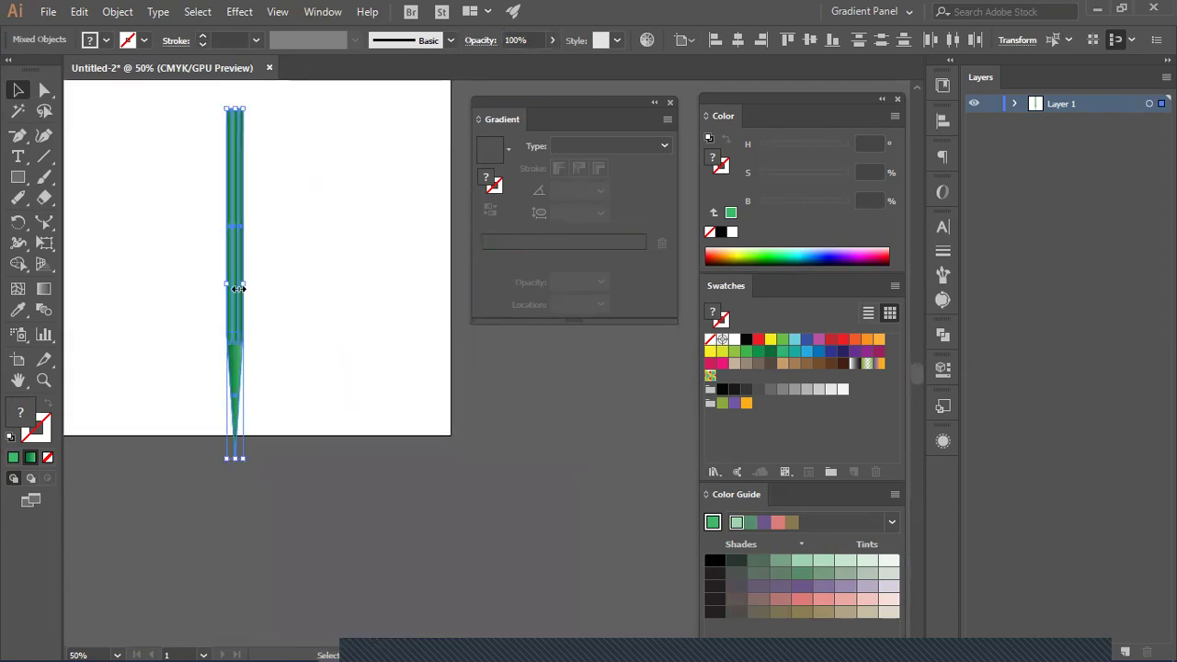
pyautogui.moveTo(236, 303); pyautogui.dragTo(241, 261)
pyautogui.click(346, 292)
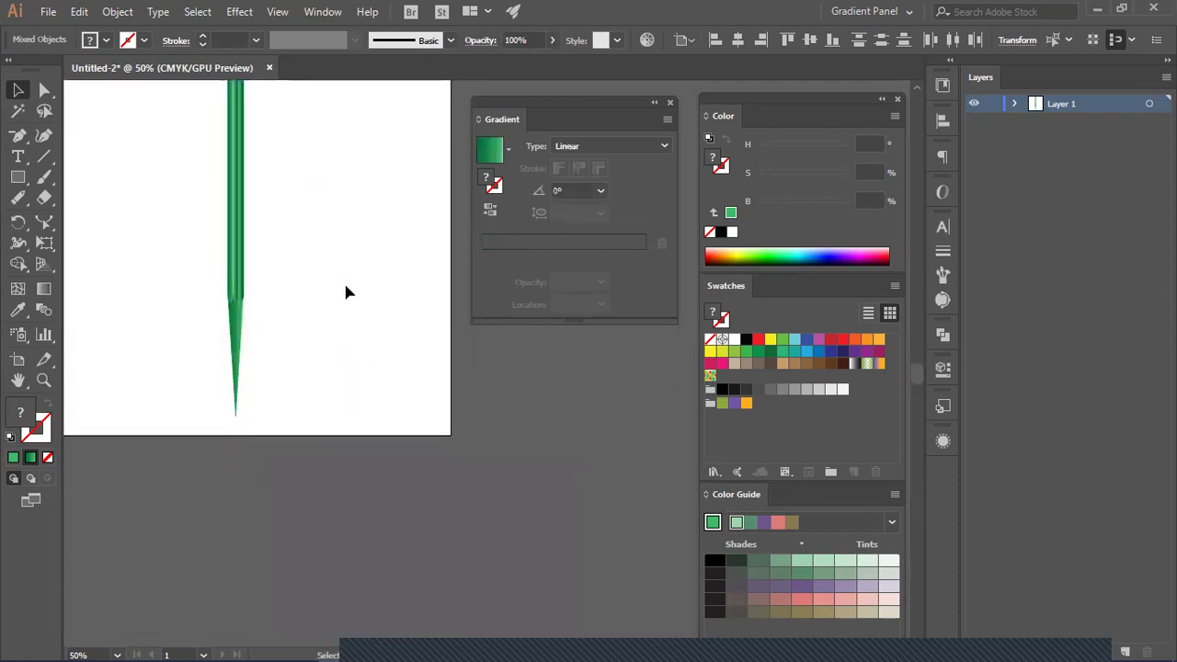
# Step: Delete the pale green end stop from the tapered tip's gradient and move the medium green stop to 100%
pyautogui.hotkey('ctrl', '=')
pyautogui.hotkey('ctrl', '=')
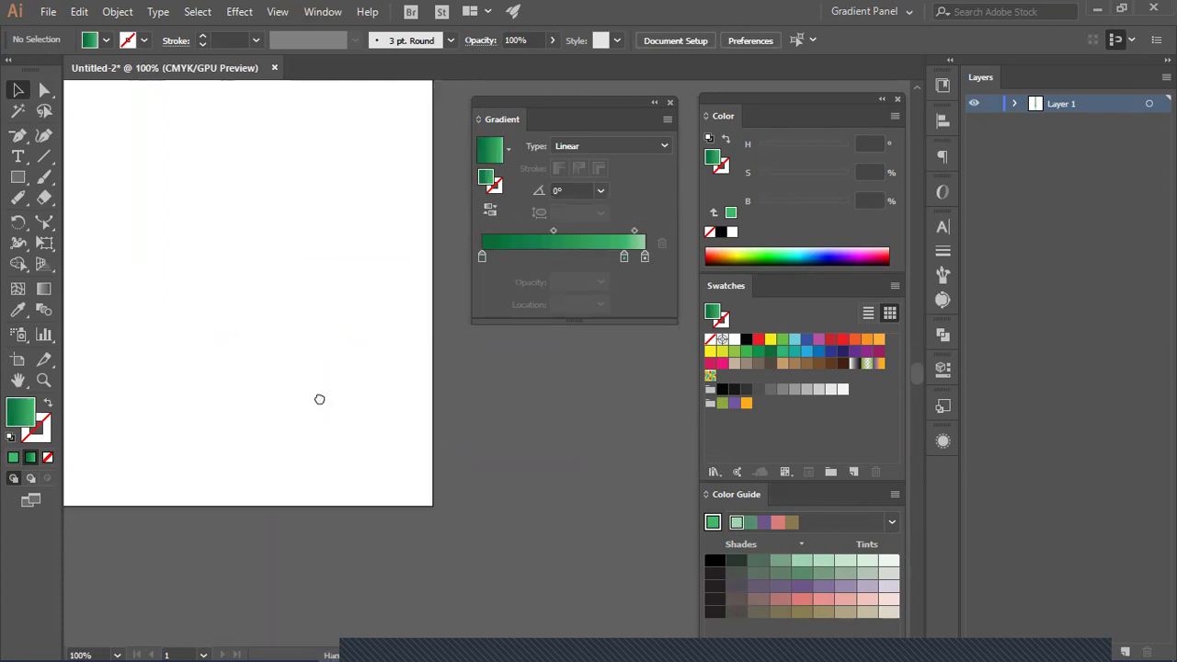
pyautogui.click(263, 326)
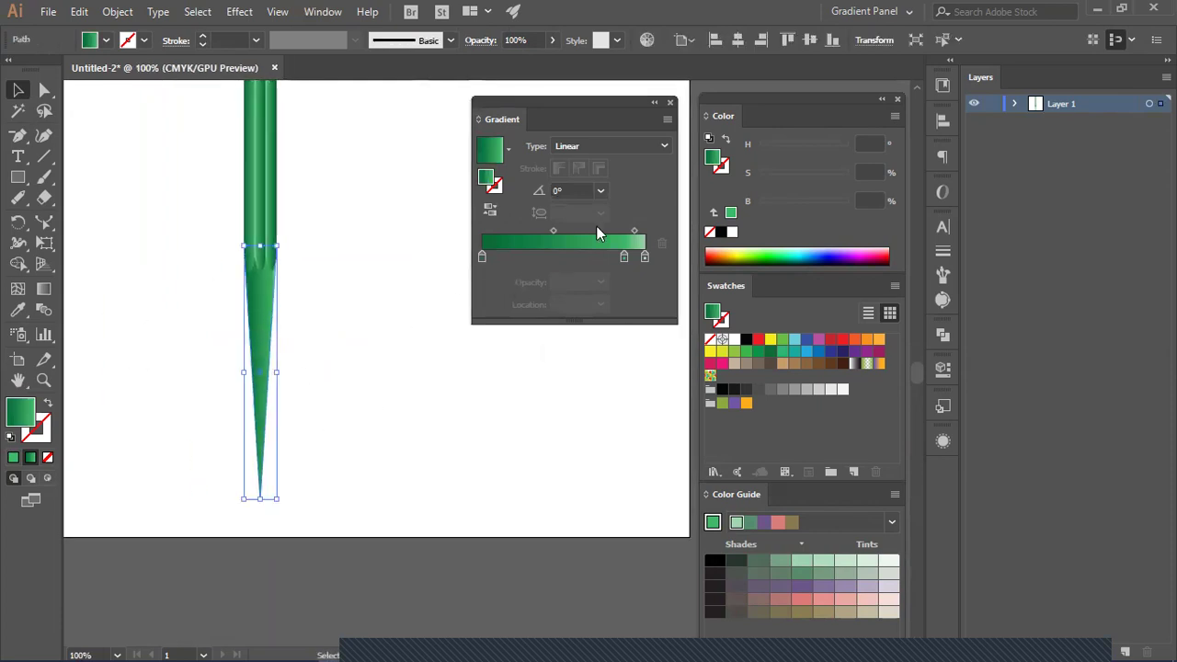
pyautogui.click(644, 256)
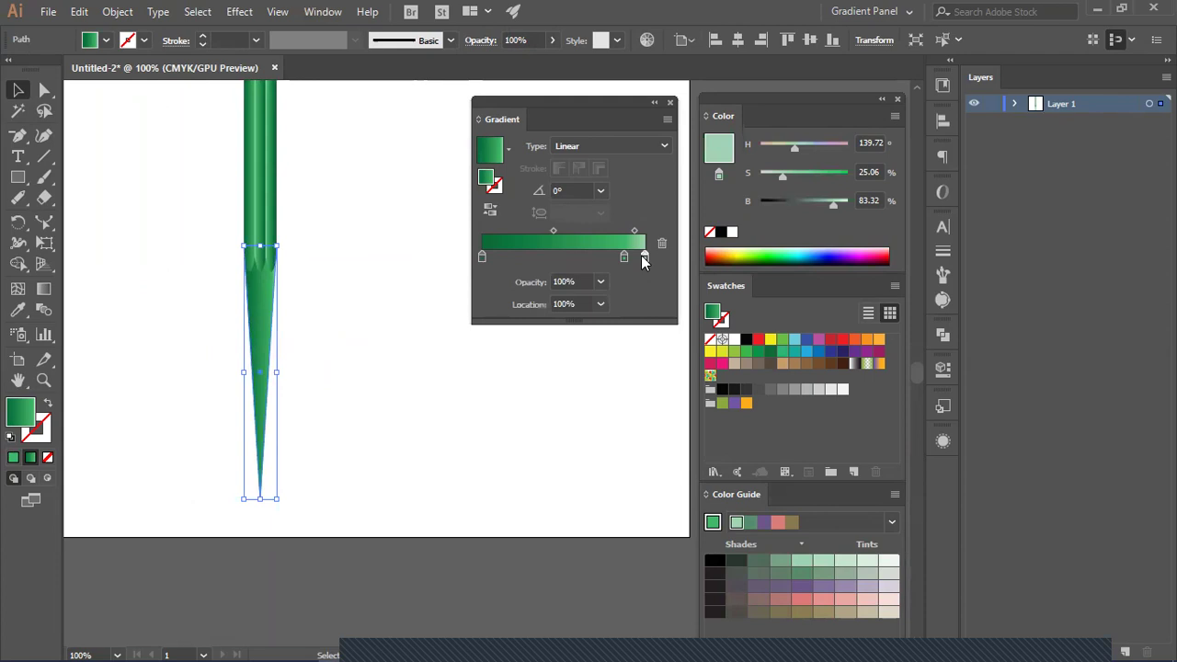
pyautogui.click(664, 241)
pyautogui.moveTo(624, 256); pyautogui.dragTo(652, 257)
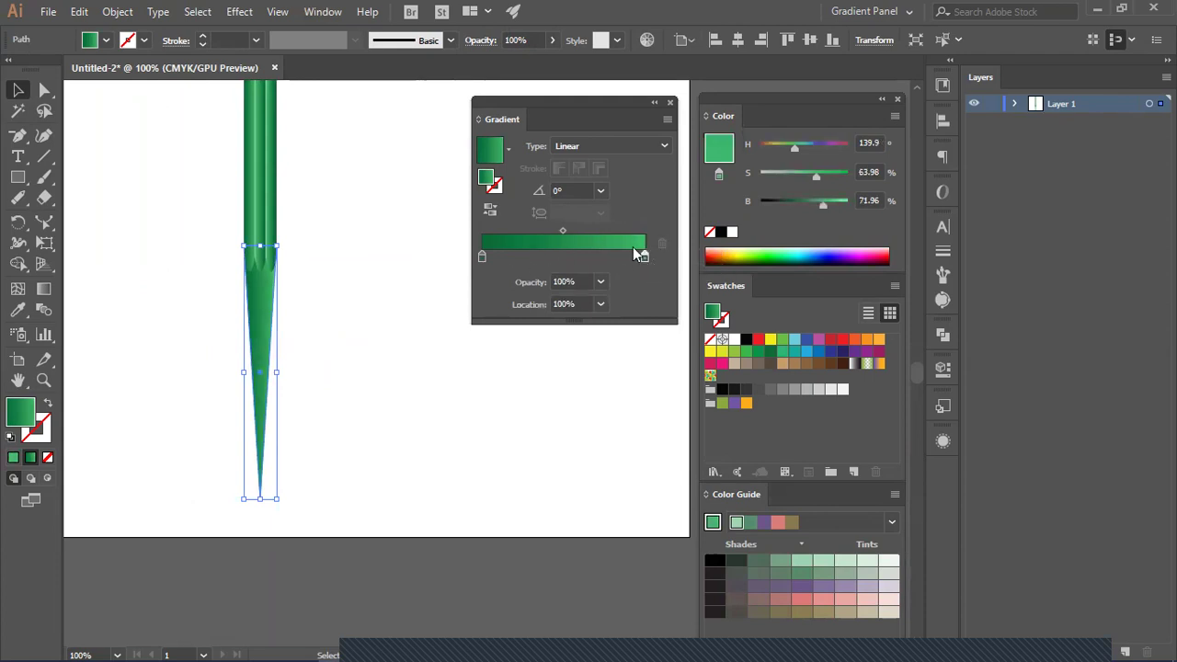
# Step: Recolor the tip gradient's dark green start stop dark brown, and replace the green end stop with the same brown at 100%
pyautogui.click(480, 256)
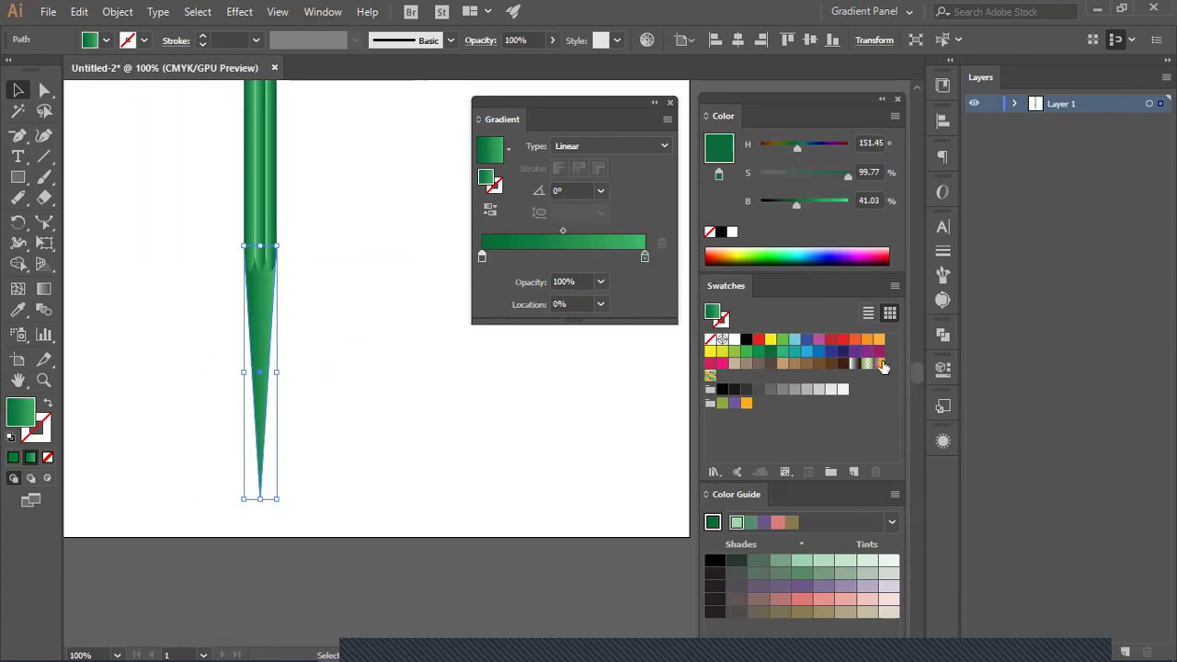
pyautogui.moveTo(831, 367); pyautogui.dragTo(482, 257)
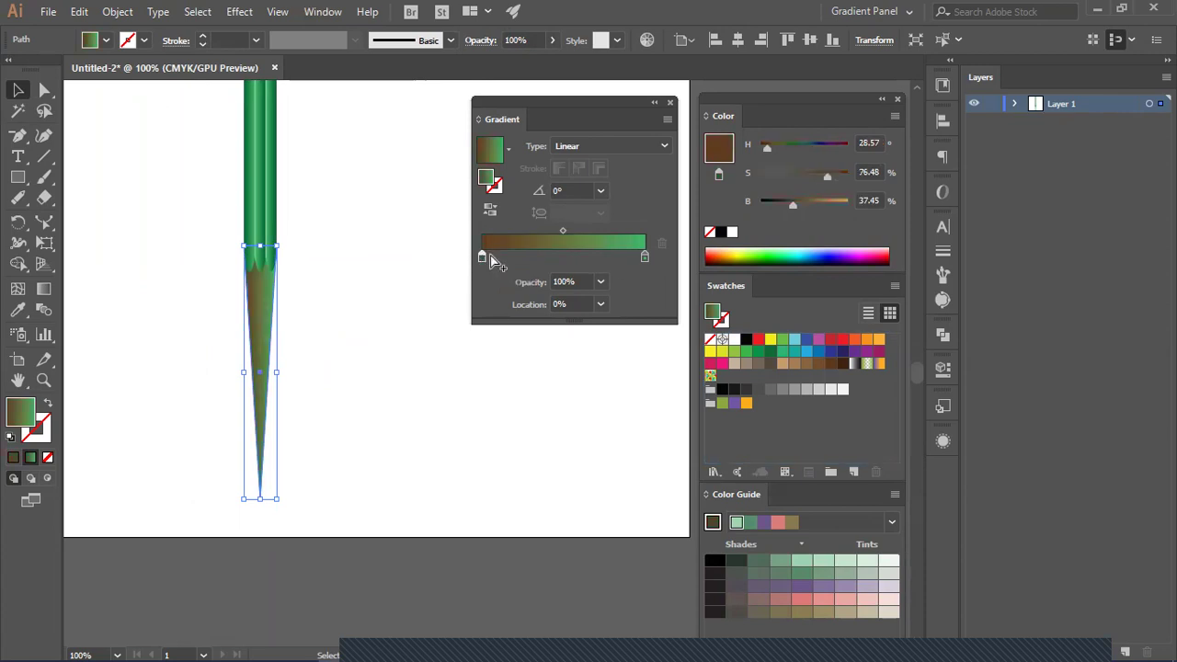
pyautogui.click(540, 260)
pyautogui.click(645, 256)
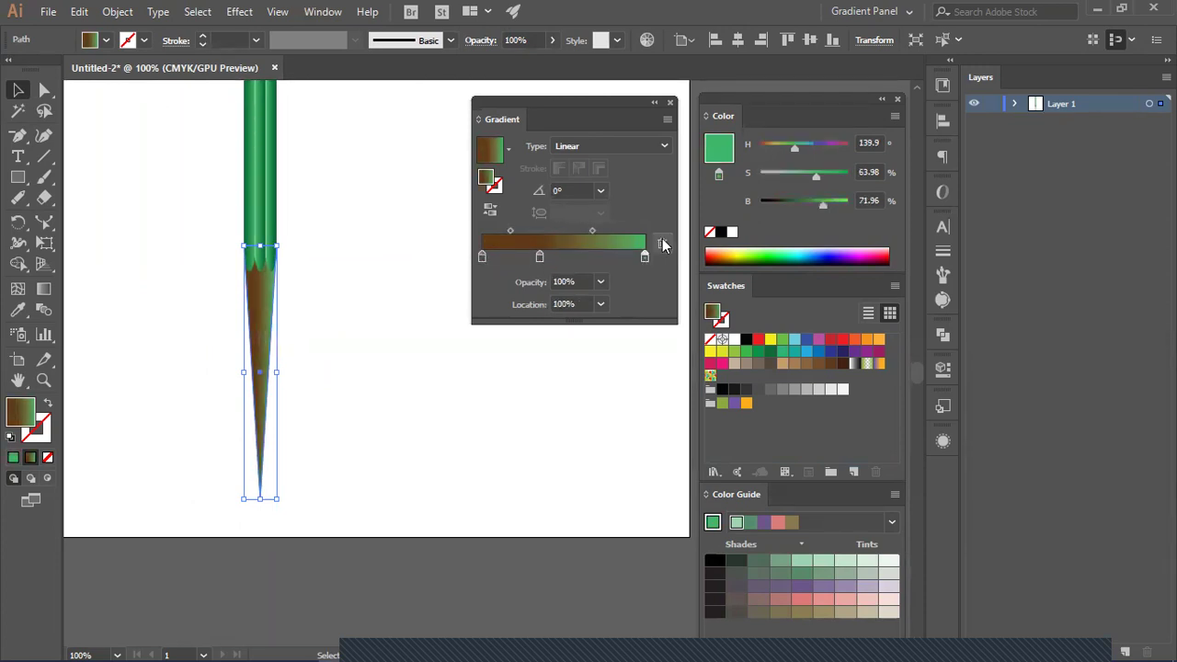
pyautogui.click(661, 243)
pyautogui.moveTo(540, 257); pyautogui.dragTo(650, 257)
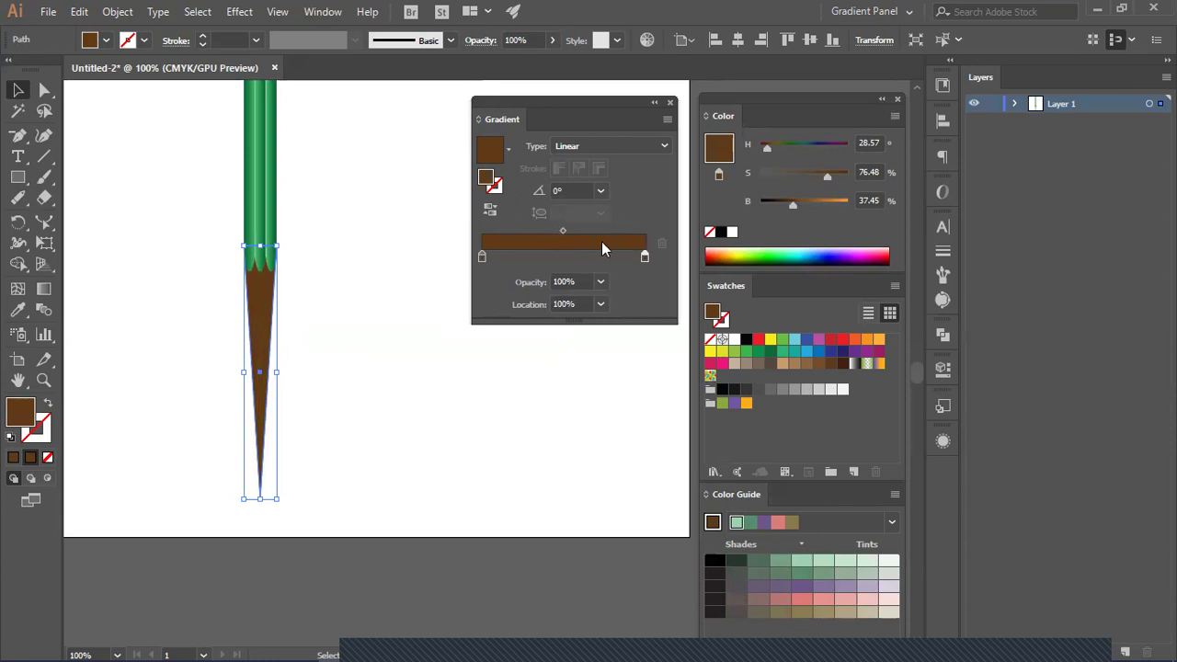
# Step: Add a middle dark brown stop to the tip's gradient and set its location to 50%
pyautogui.moveTo(643, 262); pyautogui.dragTo(558, 261)
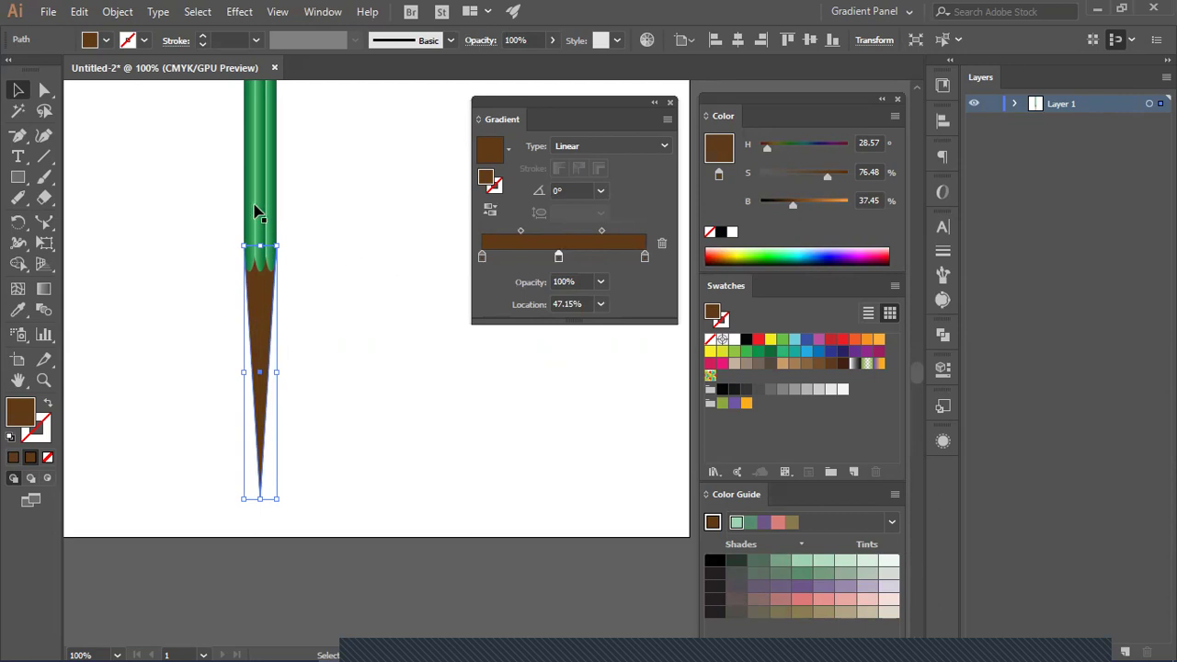
pyautogui.hotkey('ctrl', '=')
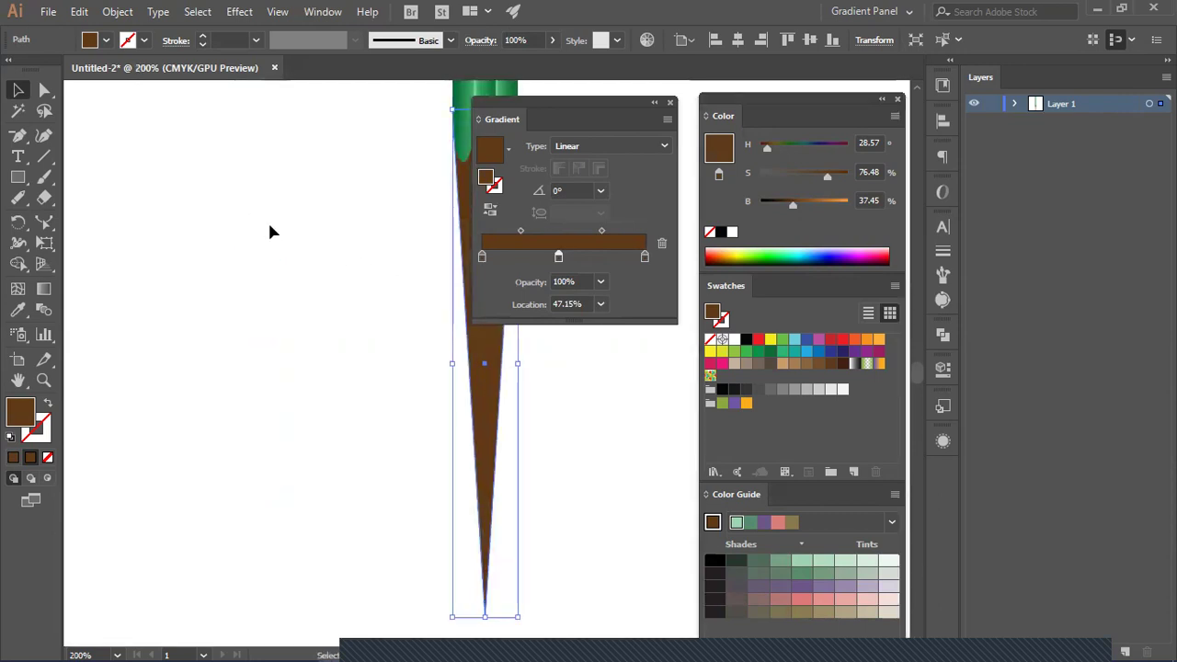
pyautogui.moveTo(271, 231); pyautogui.dragTo(131, 386)
pyautogui.hscroll(1, 315, 275)
pyautogui.scroll(1, 315, 275)
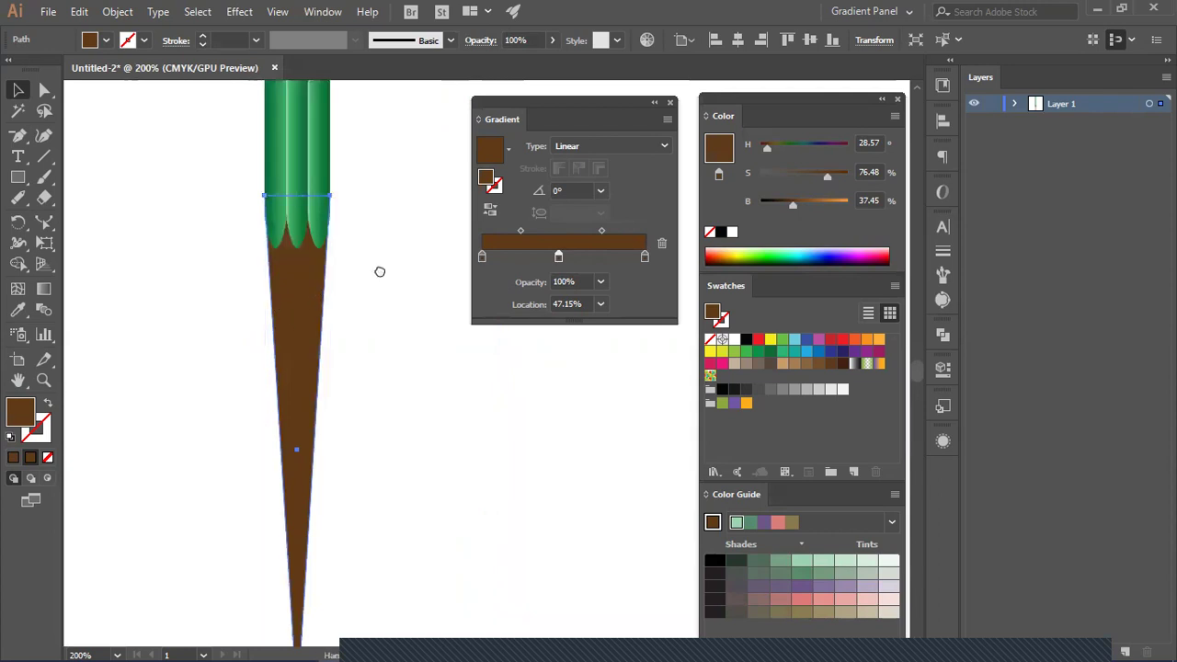
pyautogui.hscroll(1, 380, 267)
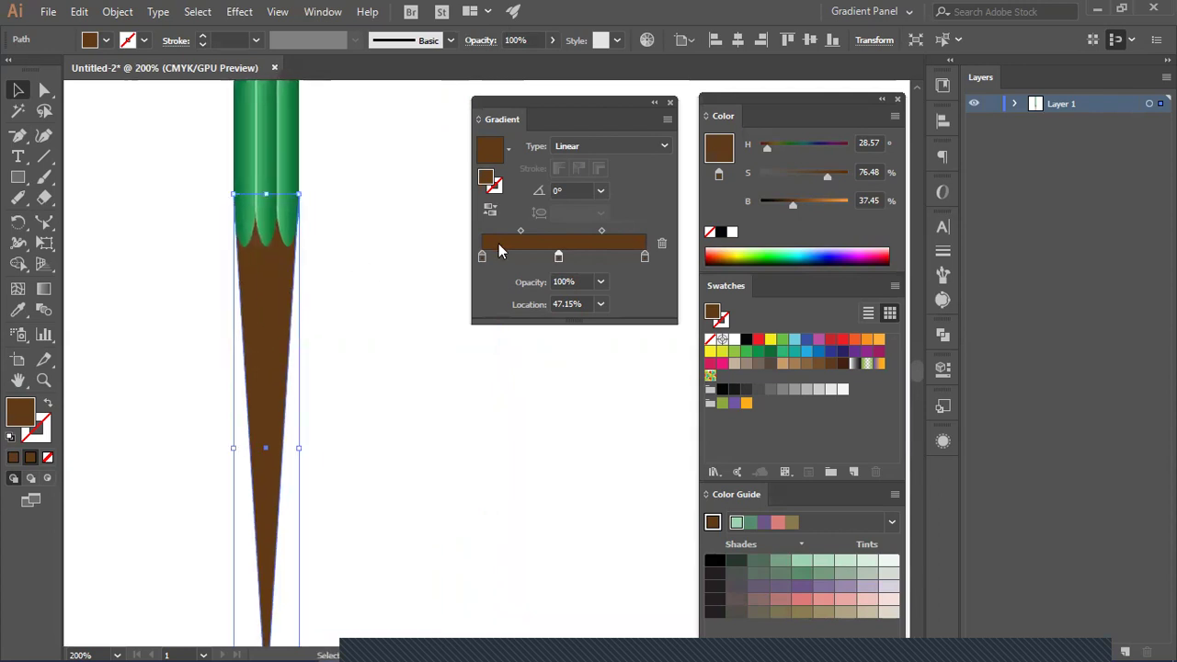
pyautogui.click(587, 299)
pyautogui.press('BackSpace')
pyautogui.write('50')
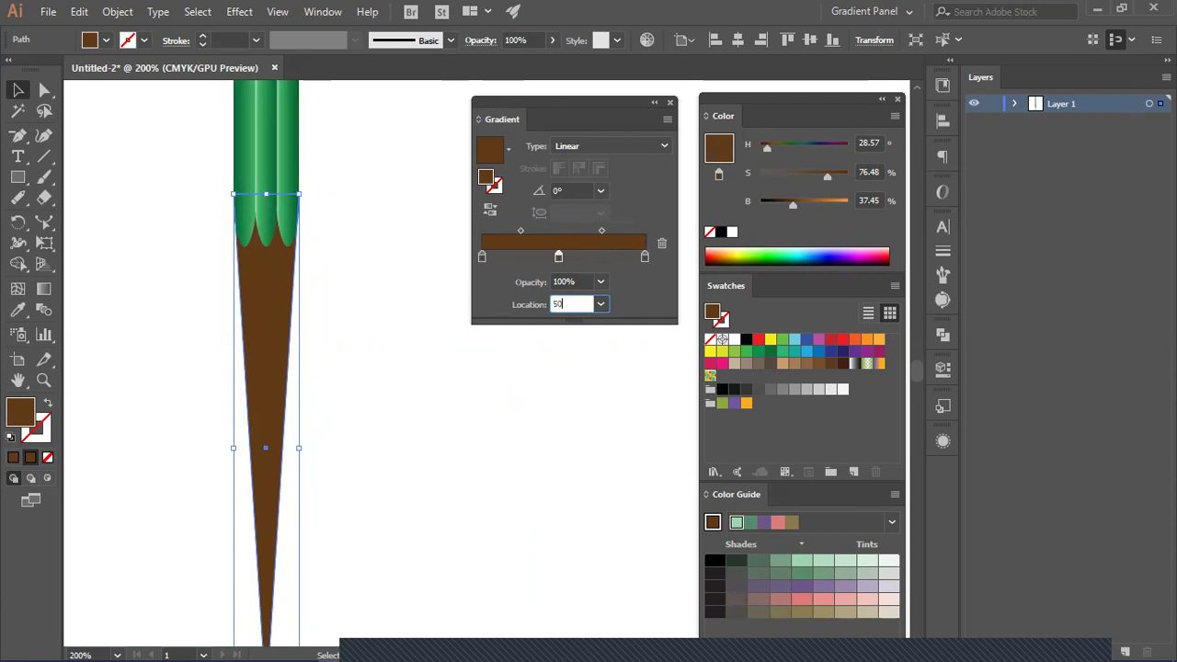
pyautogui.press('Return')
# Step: Add gradient stops at 36.53% and about 64%, and lighten the 36.53% stop to a brightness of 59%
pyautogui.click(540, 257)
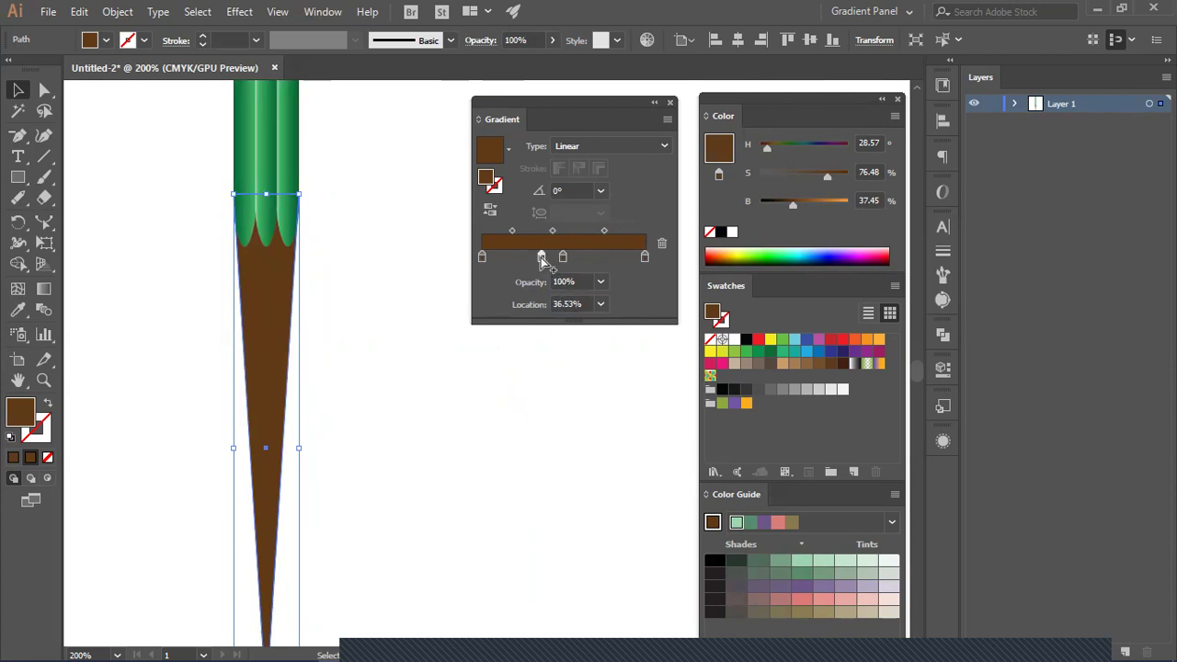
pyautogui.click(584, 257)
pyautogui.moveTo(789, 207); pyautogui.dragTo(807, 205)
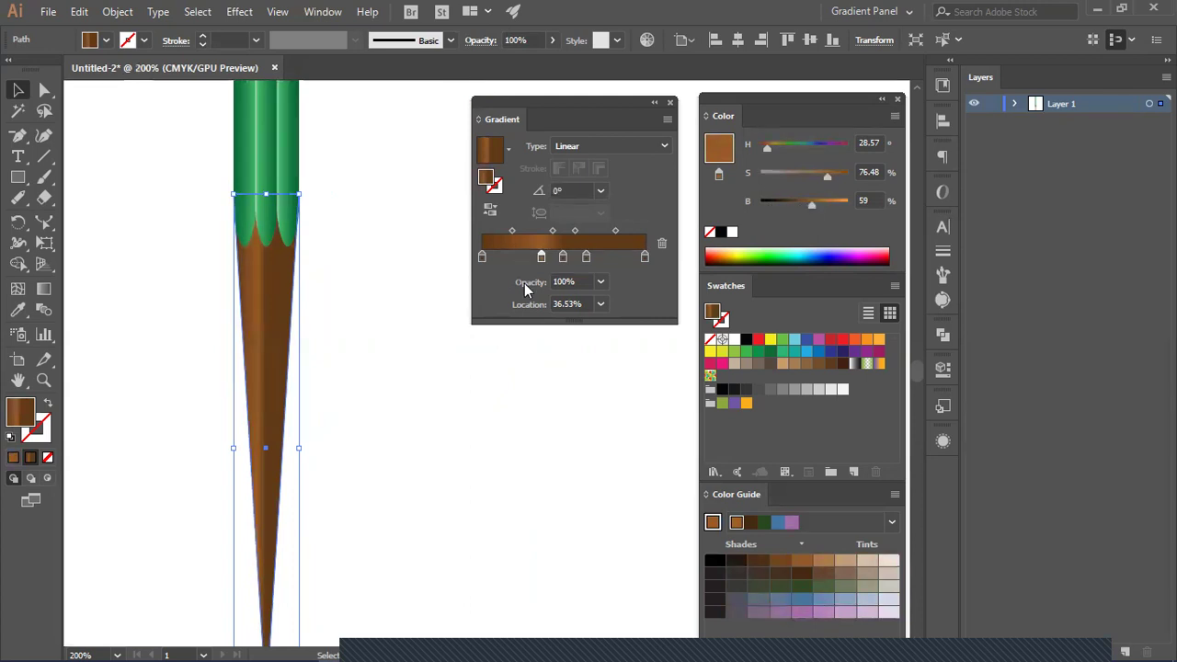
# Step: Replace the dark stop at about 64% with a copy of the light brown stop at 61.4%
pyautogui.click(586, 256)
pyautogui.moveTo(586, 256); pyautogui.dragTo(644, 258)
pyautogui.click(541, 258)
pyautogui.moveTo(543, 257); pyautogui.dragTo(585, 259)
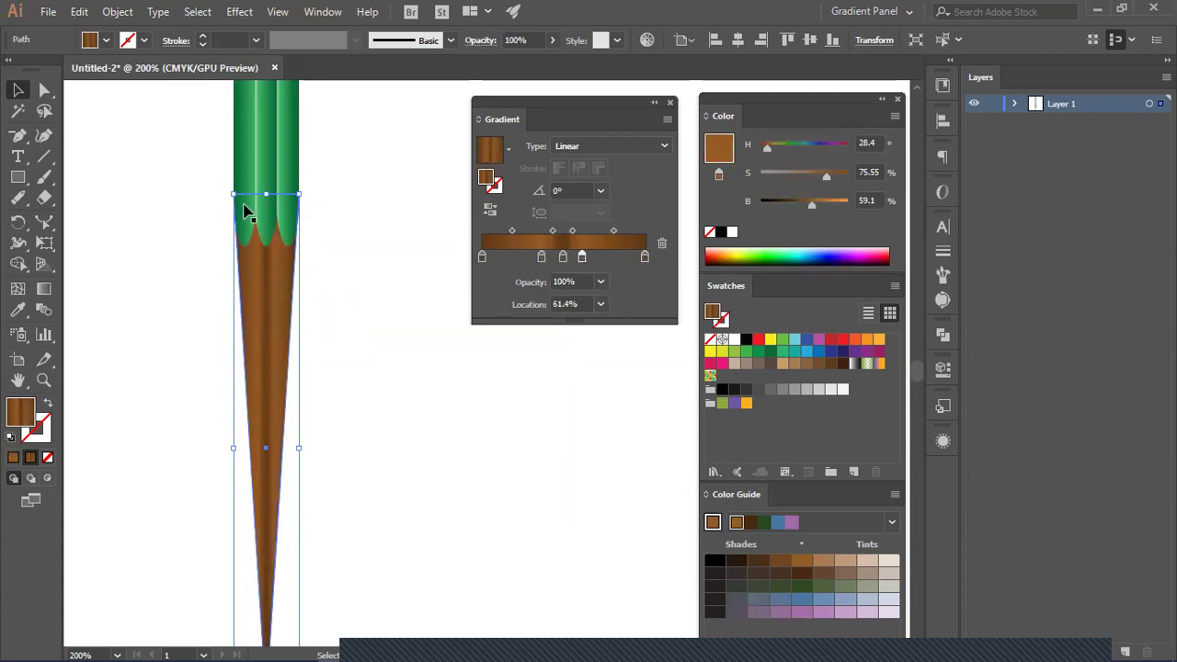
# Step: Add a brown stop at 46.89% and tighten the left highlight by adjusting its stop and midpoints, setting the inner midpoint to 27.78%
pyautogui.moveTo(543, 256); pyautogui.dragTo(536, 255)
pyautogui.click(561, 256)
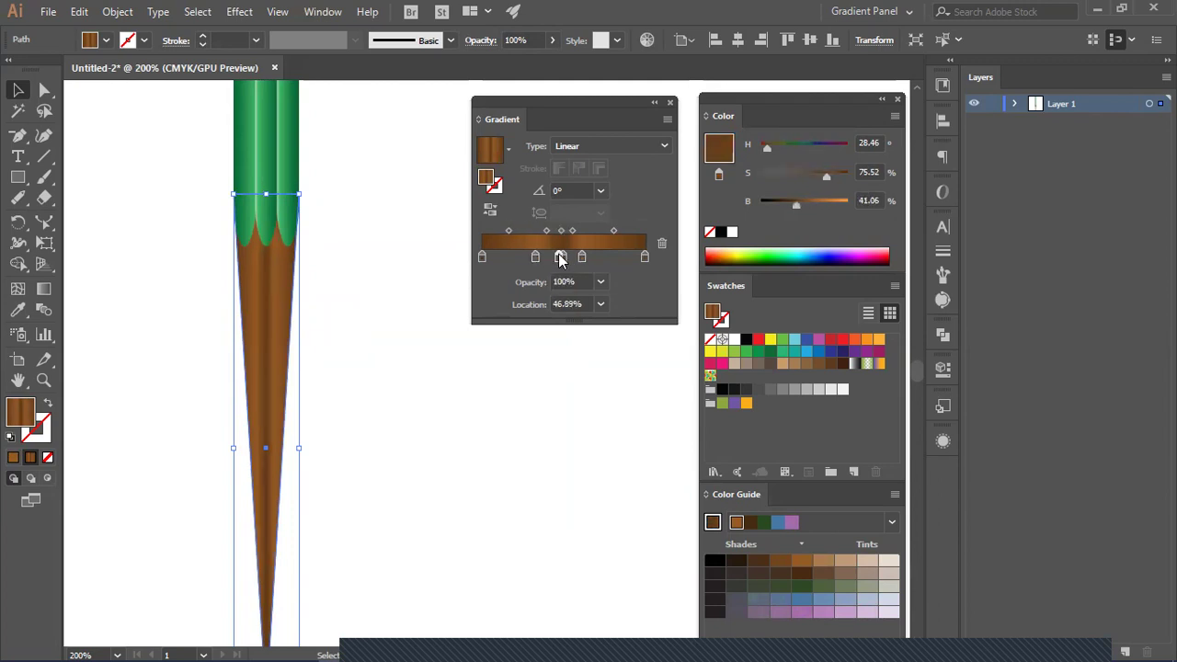
pyautogui.moveTo(510, 231); pyautogui.dragTo(542, 231)
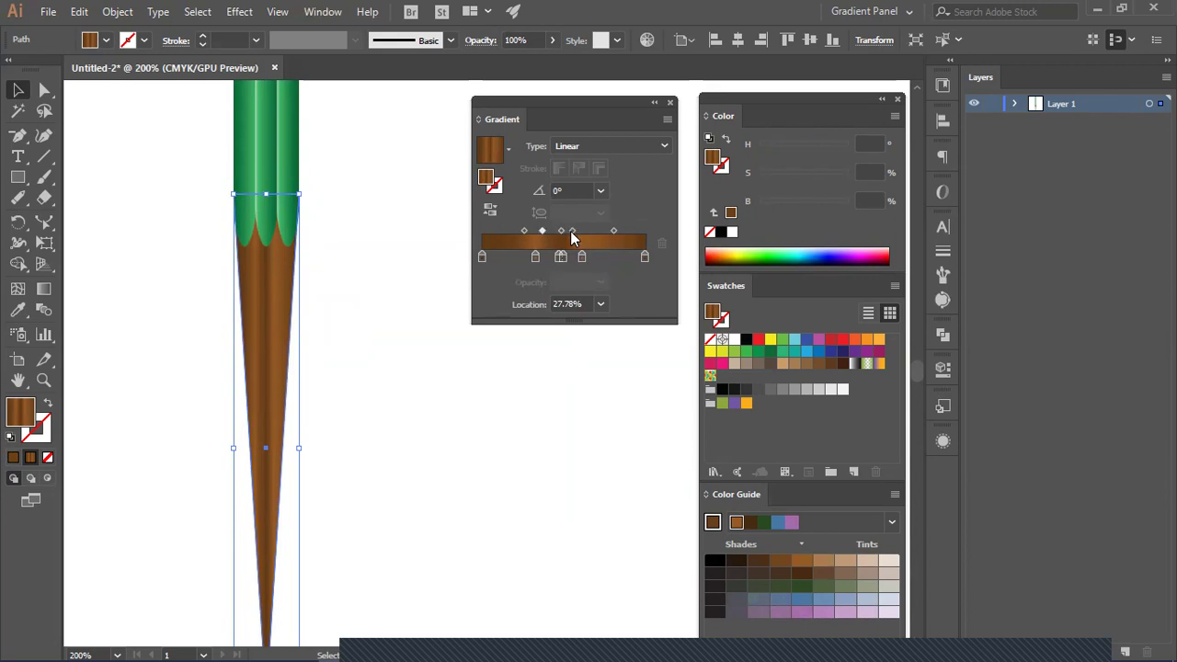
pyautogui.click(561, 256)
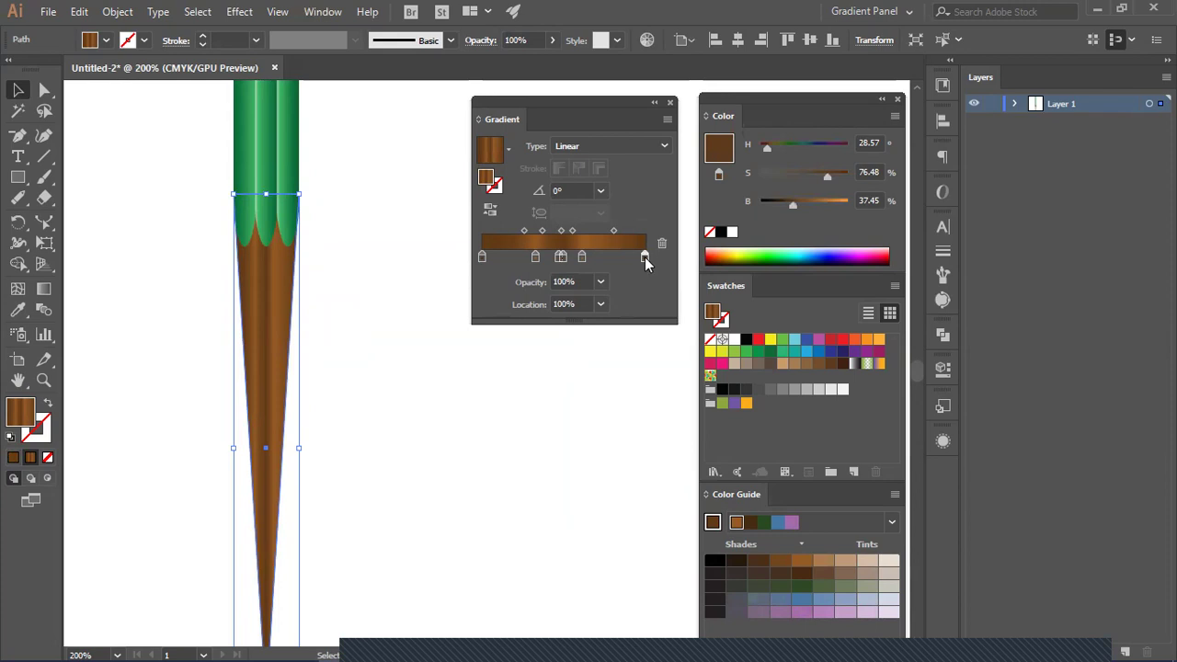
pyautogui.click(661, 242)
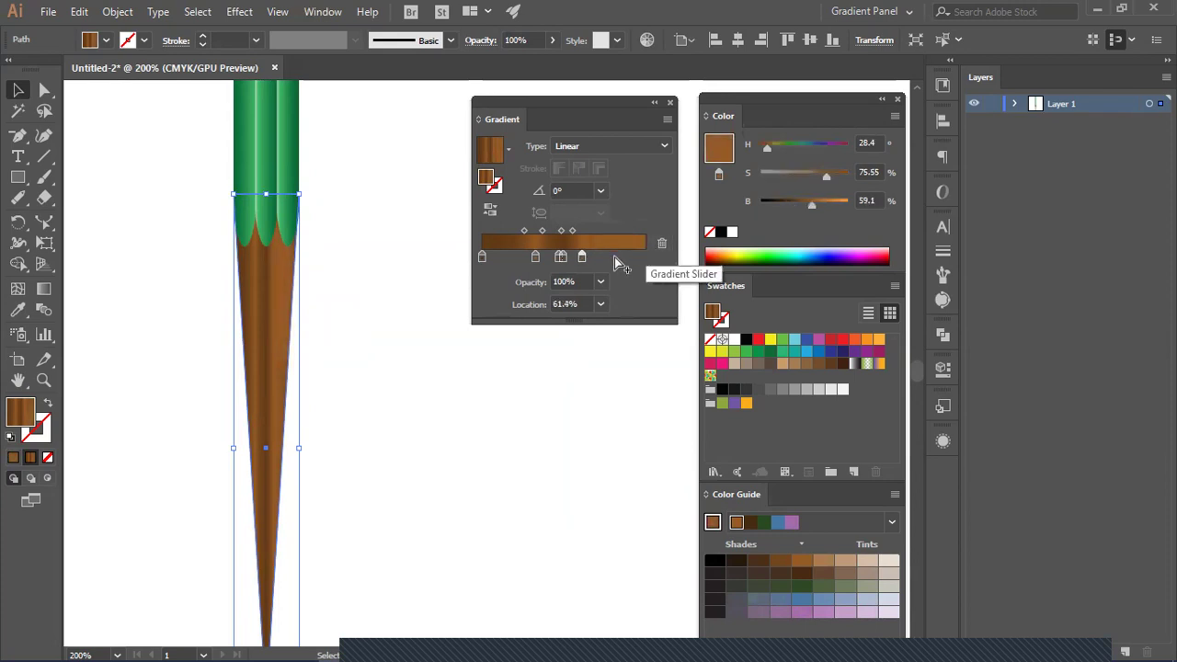
pyautogui.hotkey('ctrl', 'z')
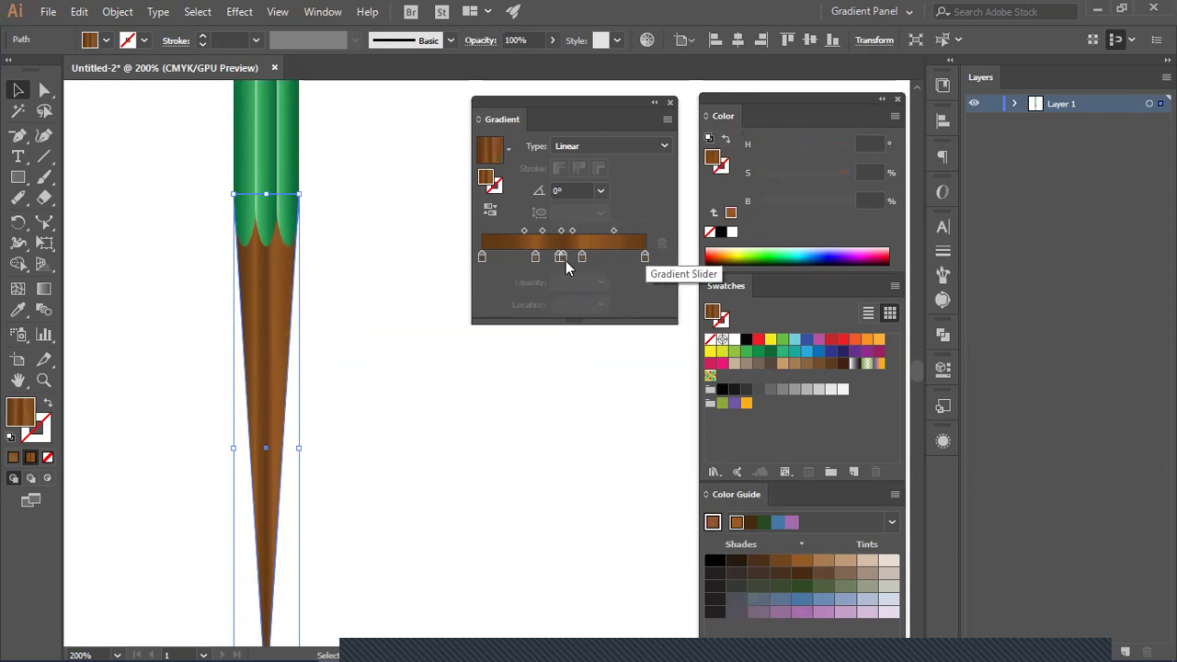
# Step: Delete the redundant 50% stop, move the last gradient midpoint to 19.13%, and deselect the tip
pyautogui.click(565, 260)
pyautogui.click(661, 242)
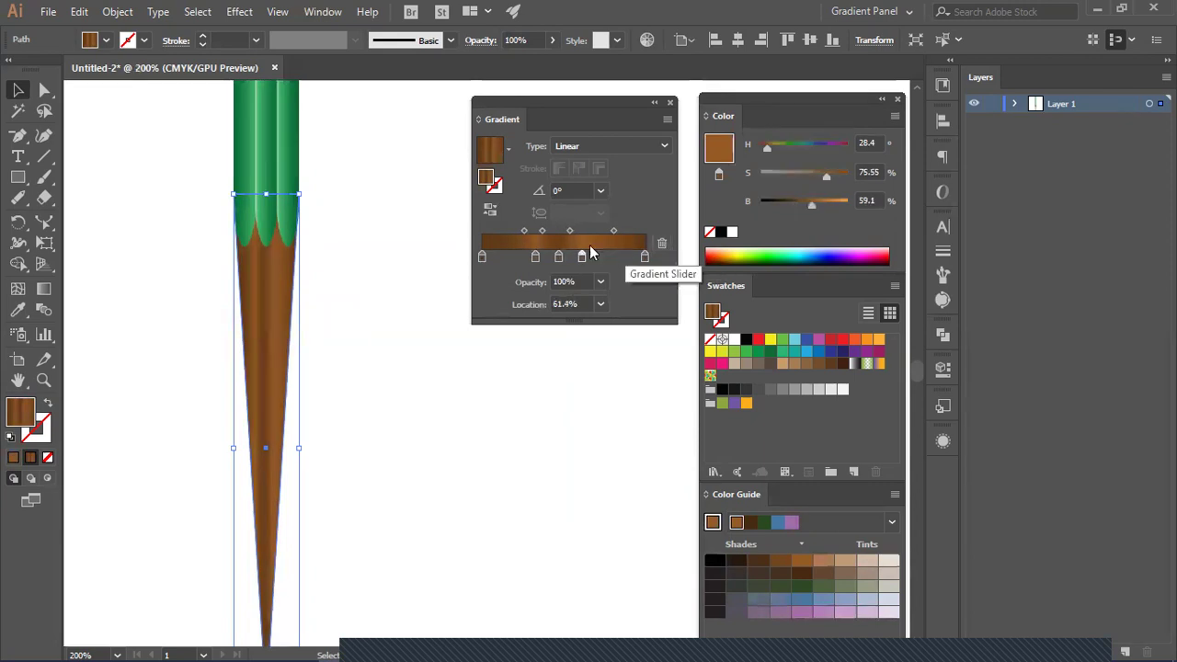
pyautogui.moveTo(614, 229); pyautogui.dragTo(595, 230)
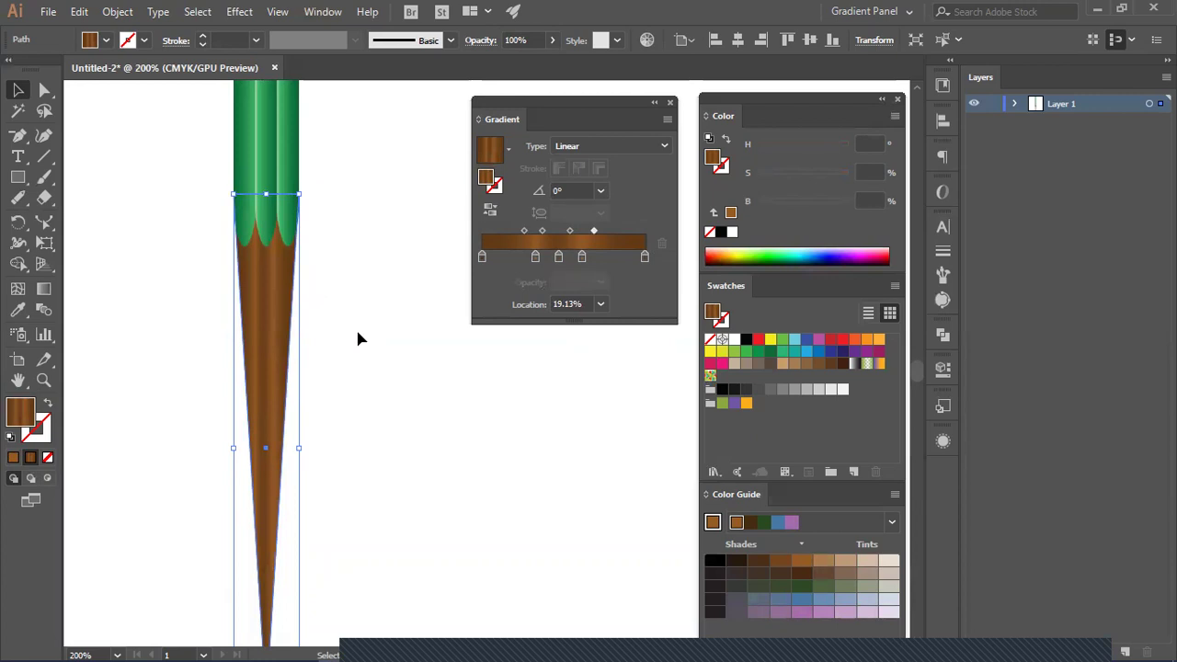
pyautogui.click(359, 333)
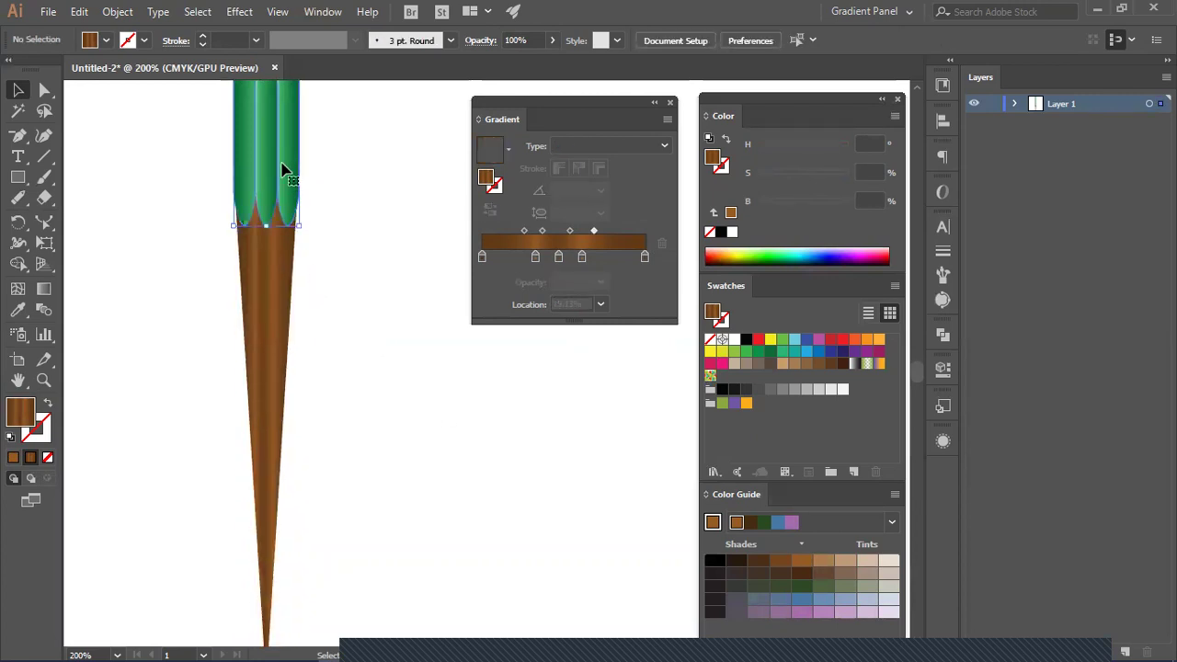
# Step: Examine how the shaded brown tip joins the green bars, both as a whole and up close
pyautogui.click(284, 173)
pyautogui.click(280, 308)
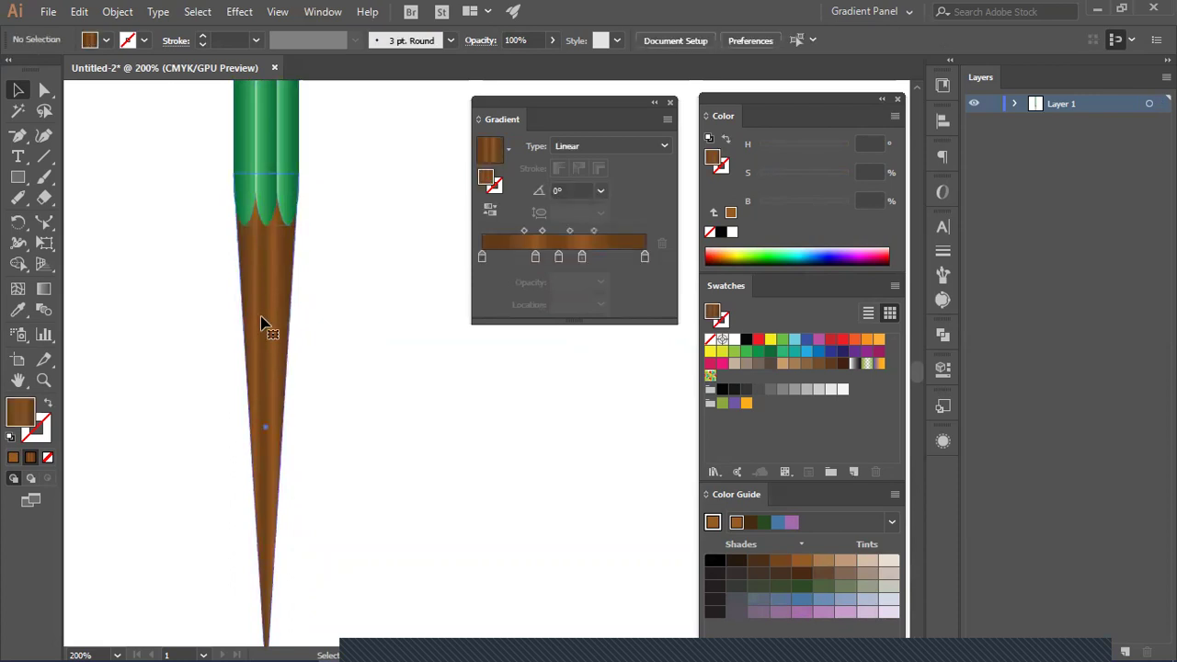
pyautogui.scroll(-3, 377, 444)
pyautogui.scroll(3, 376, 442)
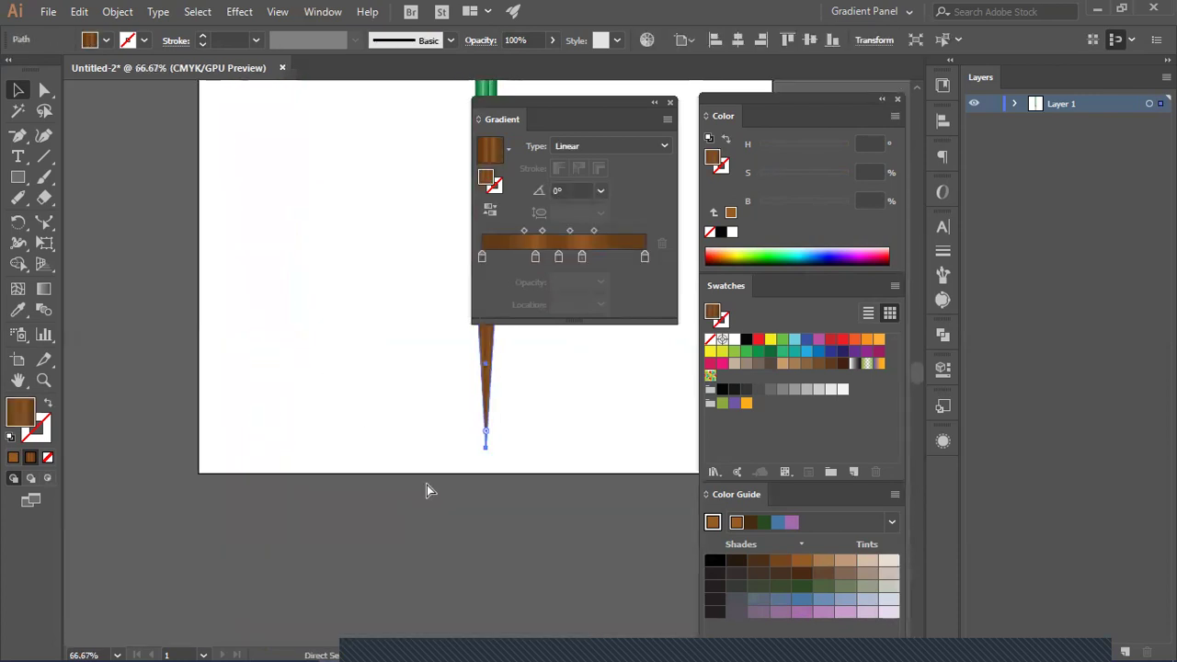
pyautogui.click(579, 451)
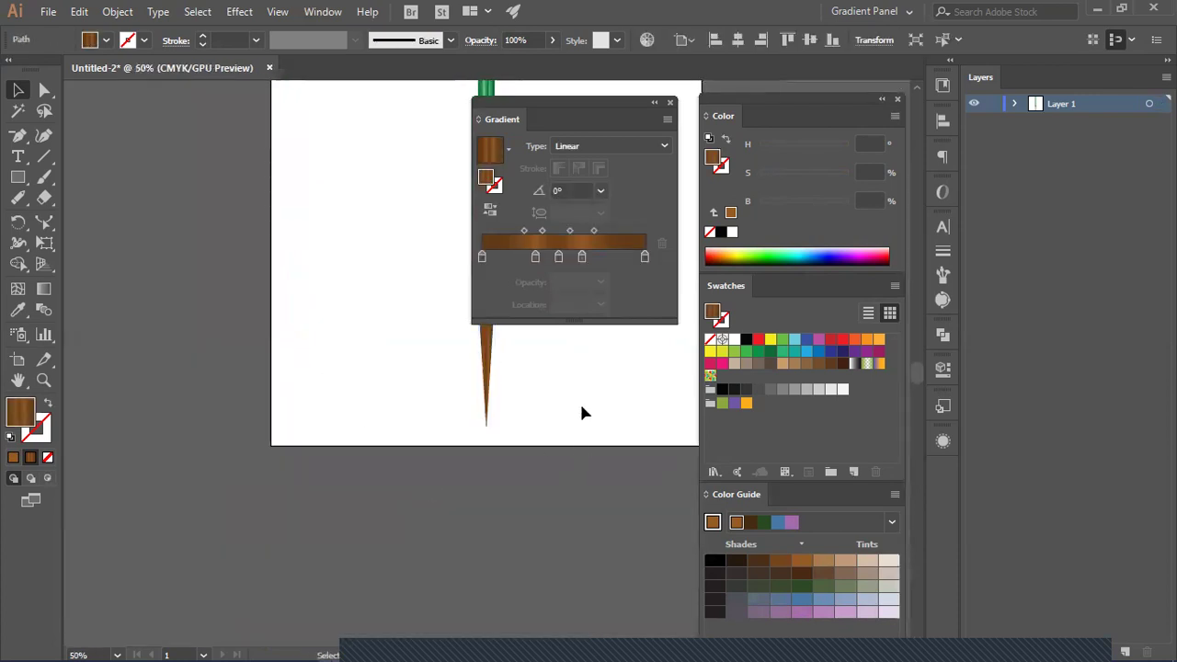
pyautogui.hotkey('ctrl', '-')
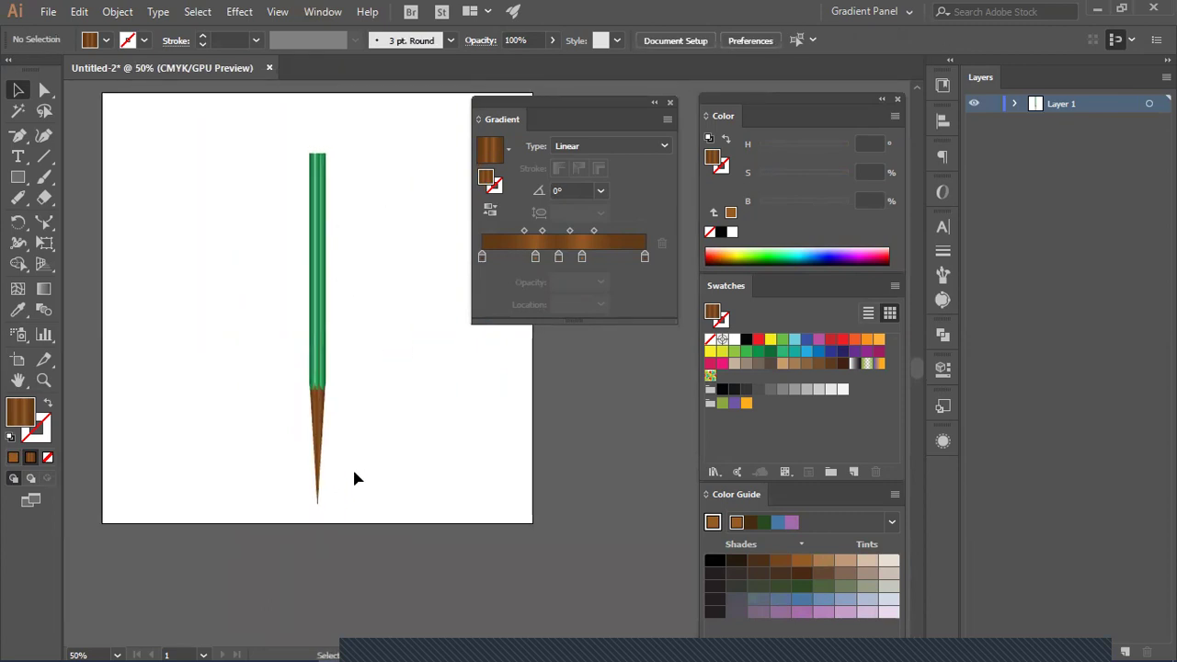
pyautogui.hotkey('ctrl', '+')
pyautogui.hotkey('ctrl', '+')
pyautogui.hotkey('ctrl', '+')
pyautogui.moveTo(331, 455)
pyautogui.mouseDown()
pyautogui.moveTo(245, 470)
pyautogui.moveTo(263, 318)
pyautogui.mouseUp()
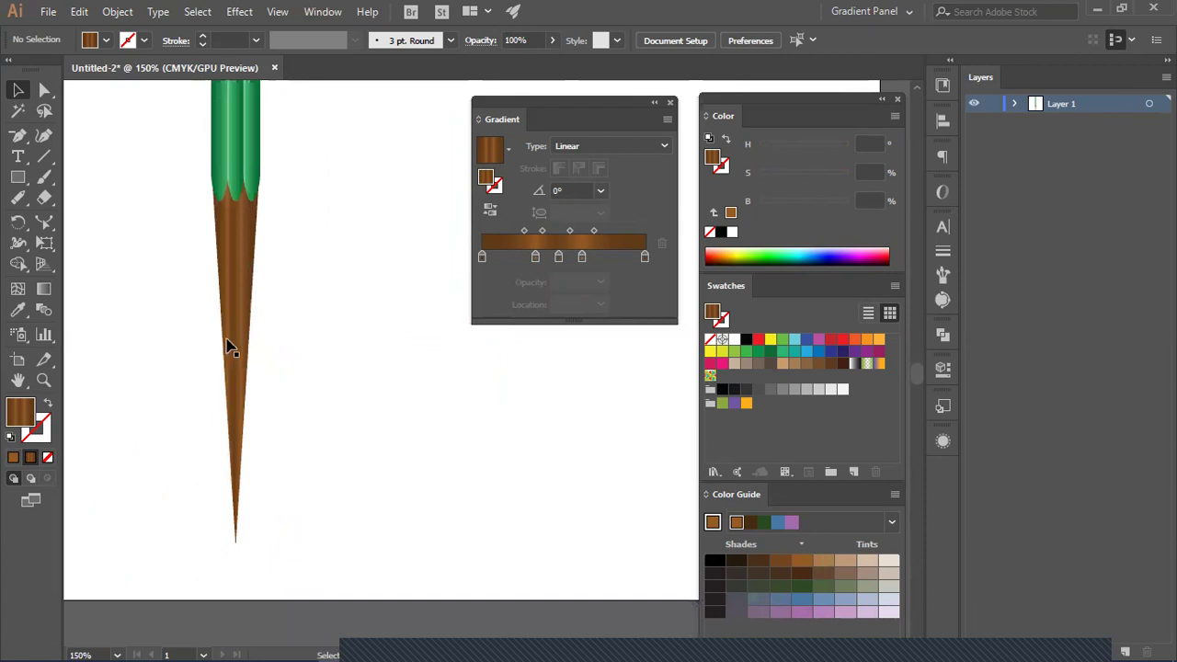
pyautogui.moveTo(20, 138); pyautogui.dragTo(74, 138)
pyautogui.click(184, 405)
pyautogui.click(289, 350)
pyautogui.moveTo(289, 350); pyautogui.dragTo(55, 174)
pyautogui.click(17, 87)
pyautogui.click(157, 303)
pyautogui.click(195, 405)
pyautogui.press('Delete')
# Step: Cut the brown tip in two with a slanted Knife stroke across its lower part, and select only the lower piece
pyautogui.click(48, 204)
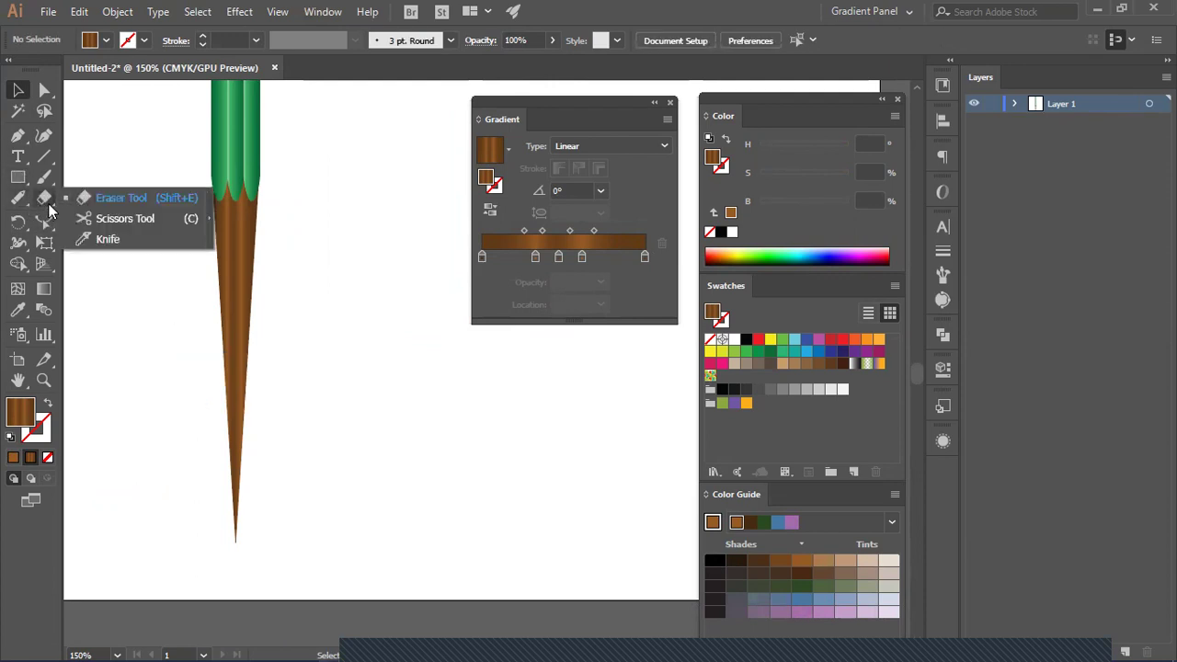
pyautogui.click(107, 239)
pyautogui.moveTo(180, 426)
pyautogui.mouseDown()
pyautogui.moveTo(329, 338)
pyautogui.moveTo(419, 324)
pyautogui.mouseUp()
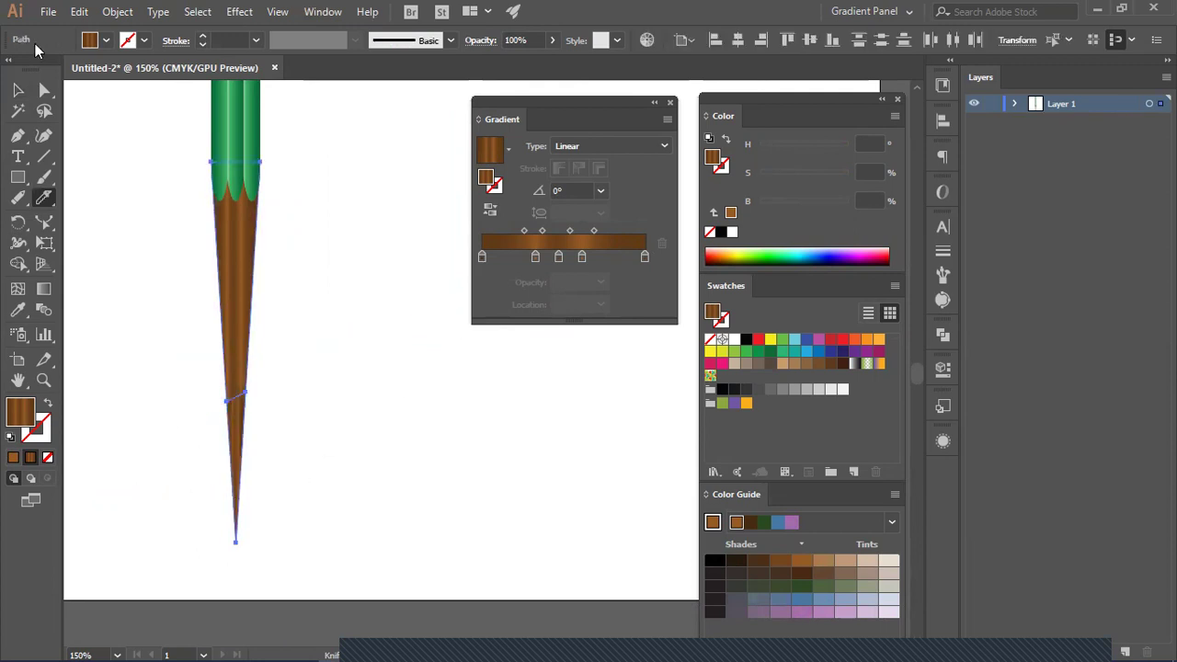
pyautogui.click(16, 87)
pyautogui.click(261, 411)
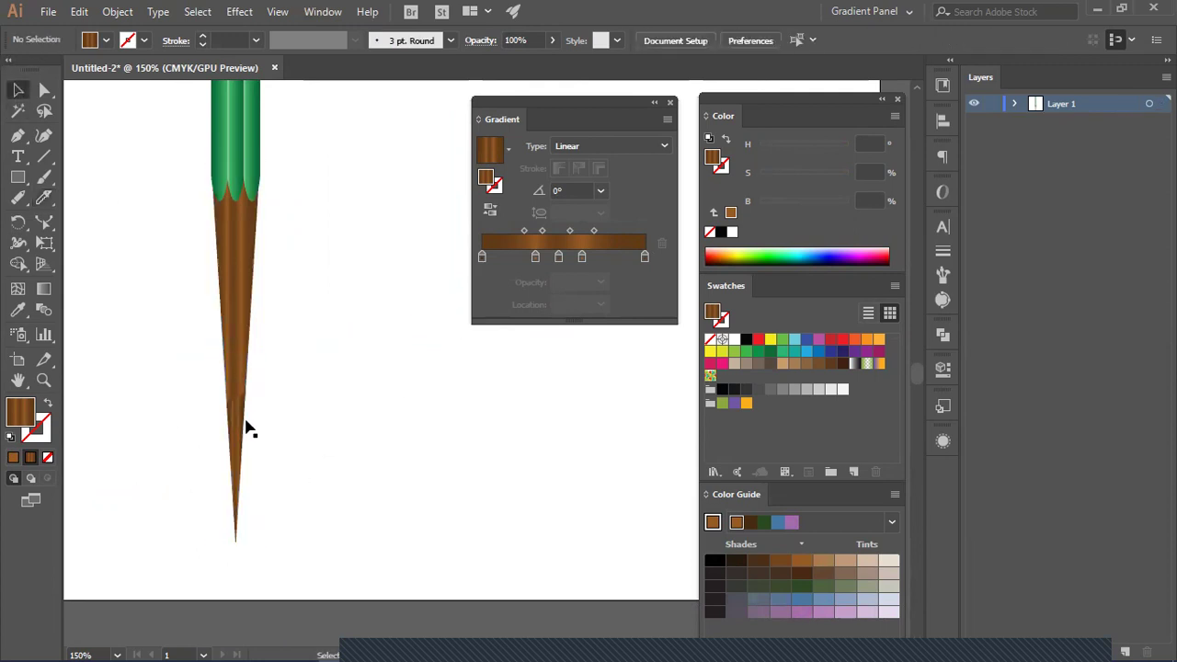
pyautogui.click(244, 428)
# Step: Recolor the start and end stops of the lower piece's gradient black
pyautogui.scroll(-1, 294, 438)
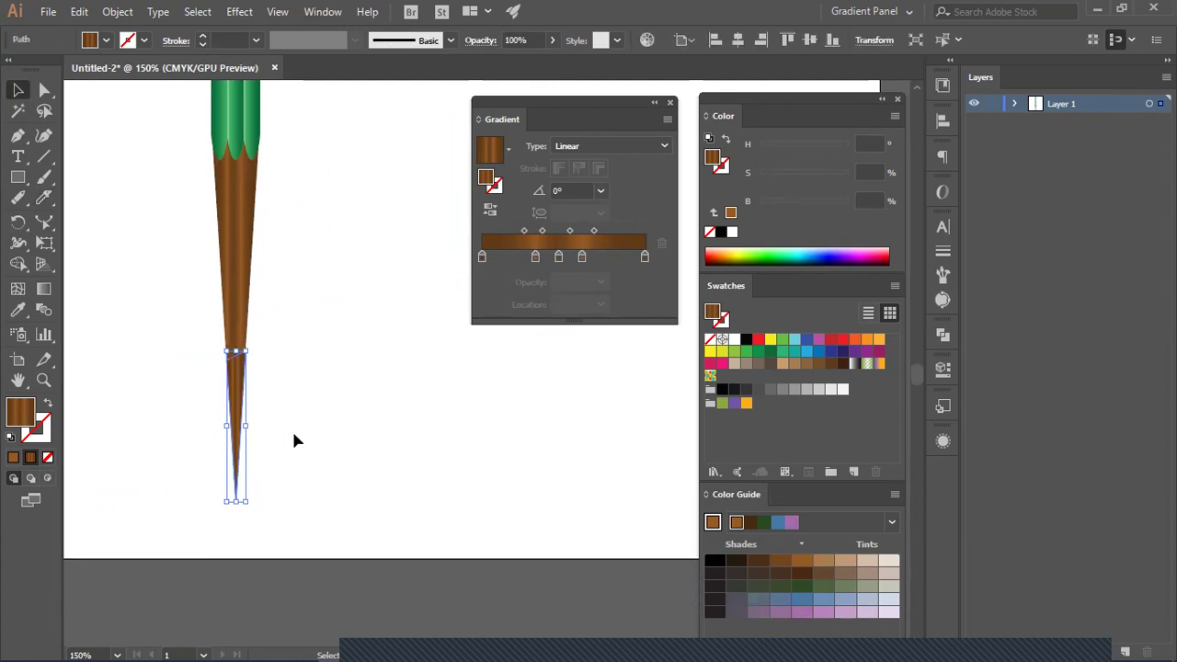
pyautogui.hotkey('ctrl', '+')
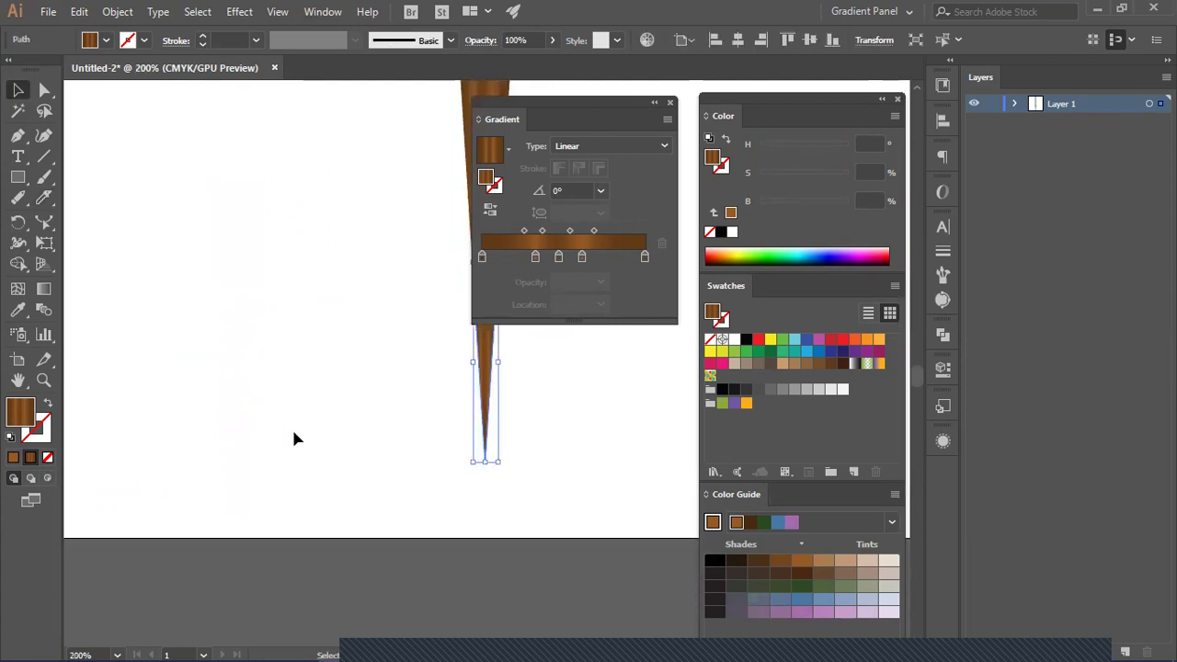
pyautogui.hscroll(4, 327, 435)
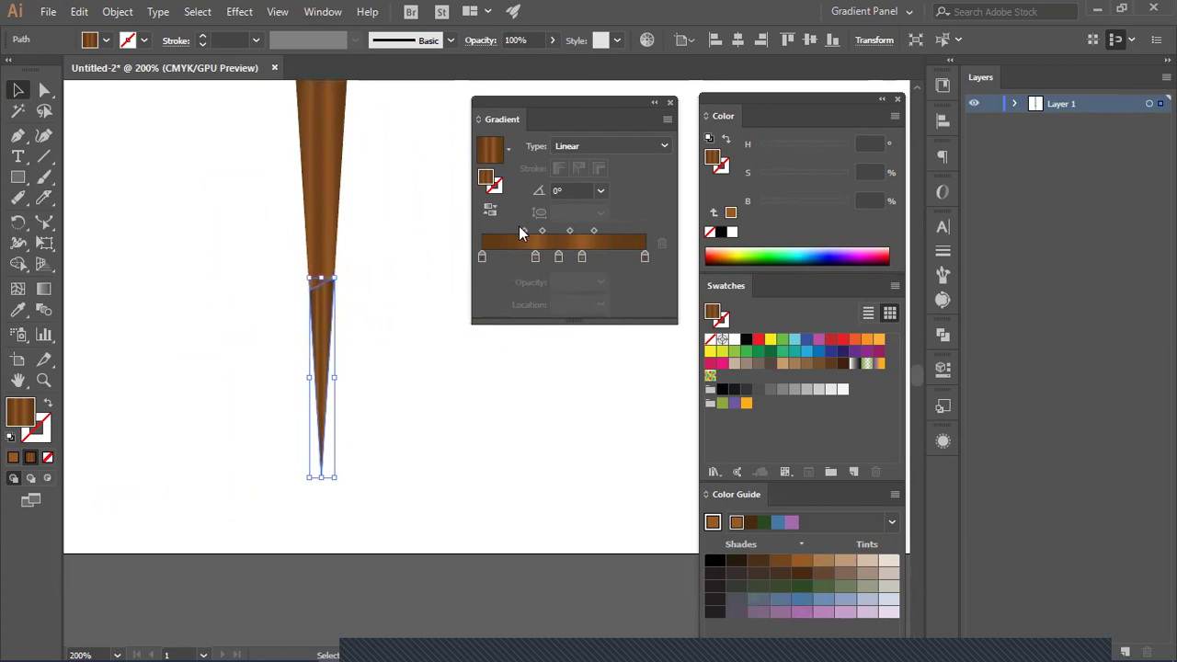
pyautogui.click(484, 256)
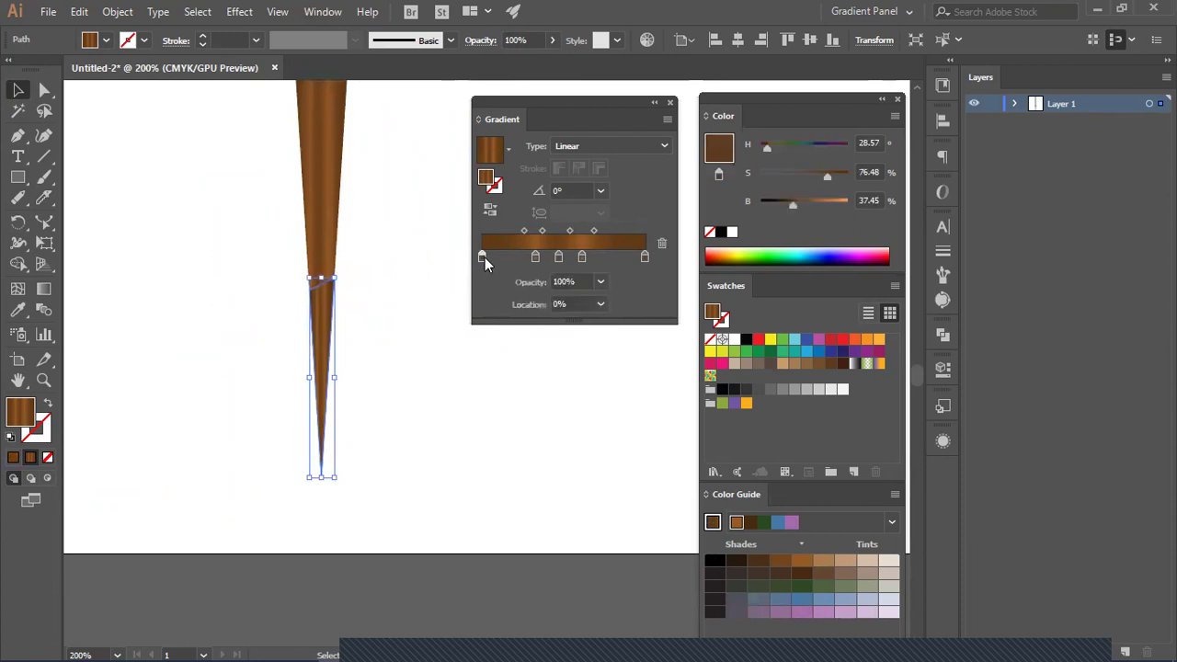
pyautogui.doubleClick(485, 256)
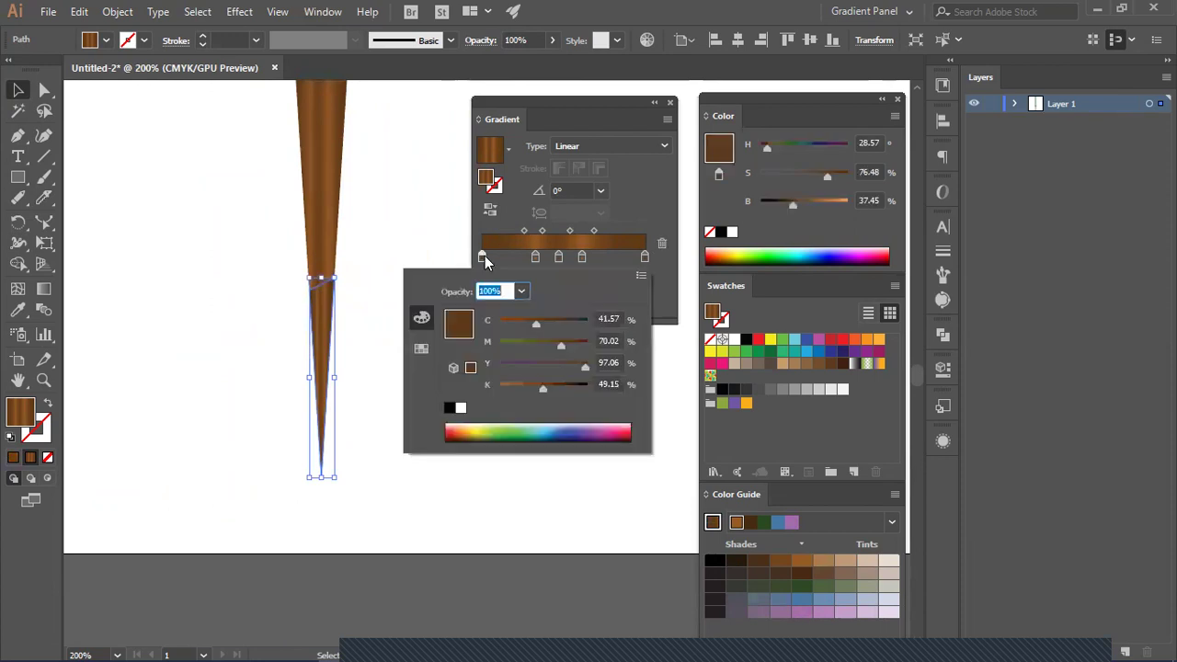
pyautogui.click(449, 408)
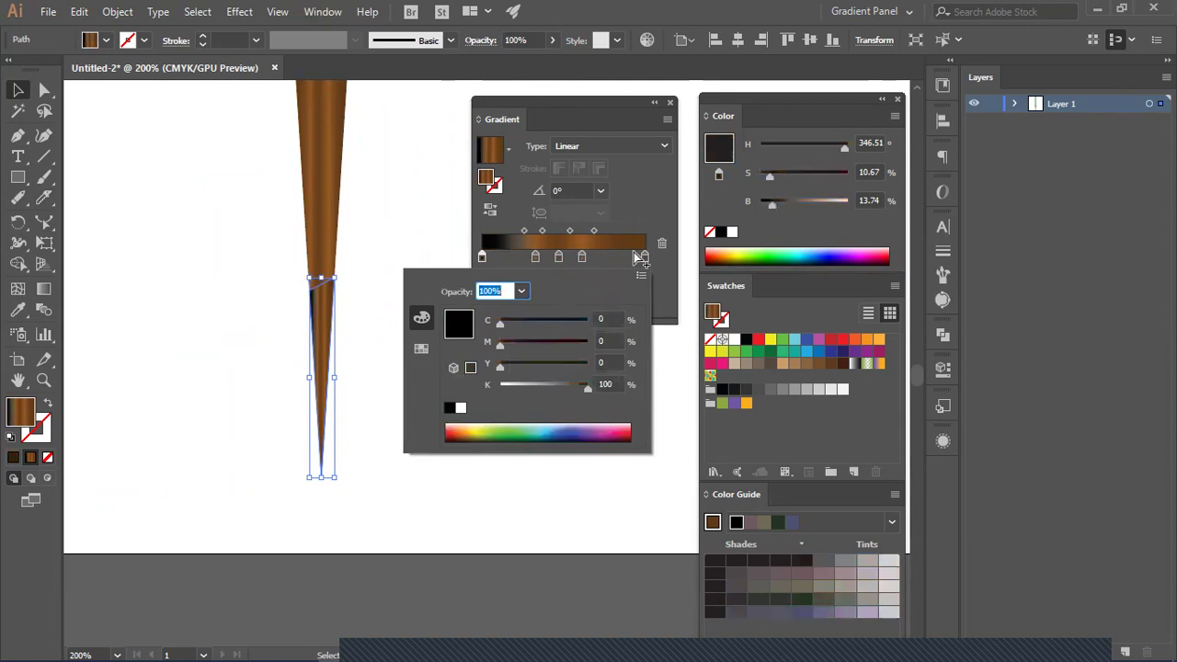
pyautogui.click(644, 257)
pyautogui.doubleClick(644, 258)
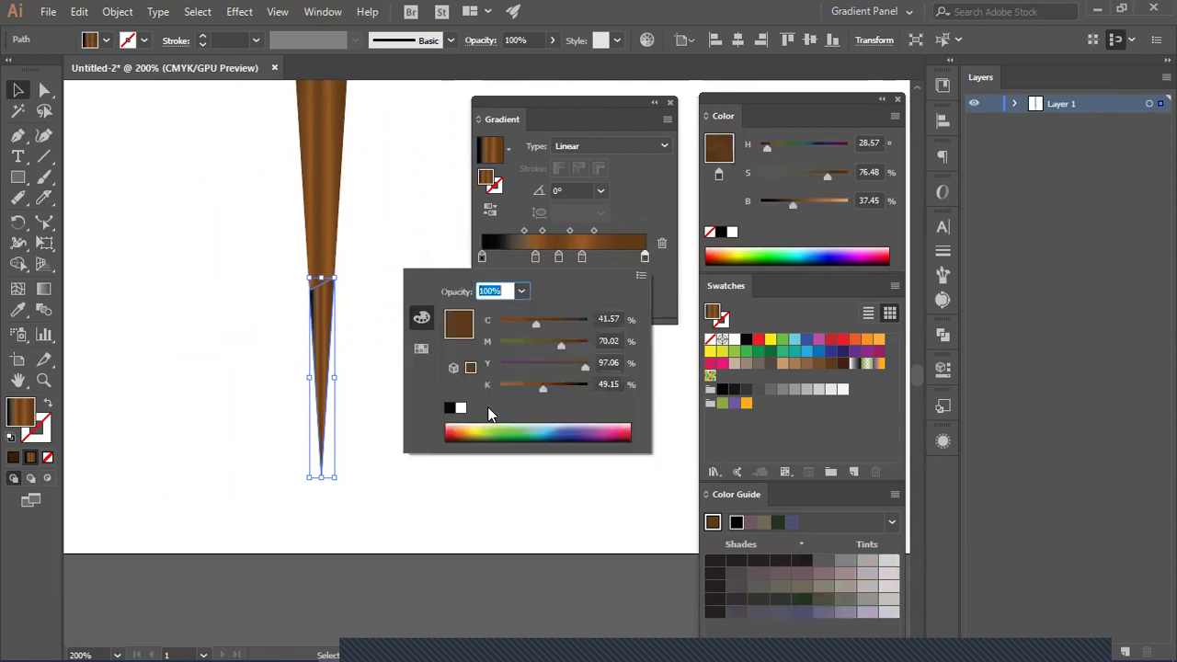
pyautogui.click(449, 408)
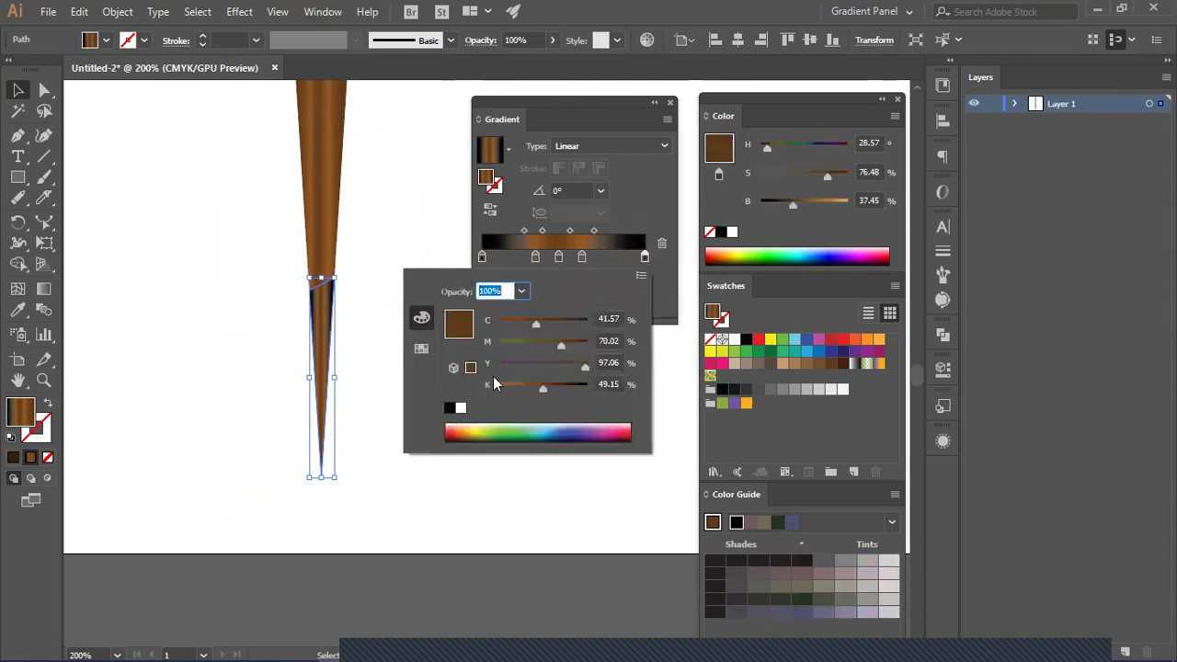
# Step: Recolor the middle stop of the lower piece's gradient black and darken the brown stop at 61.4% to K 67%
pyautogui.doubleClick(558, 257)
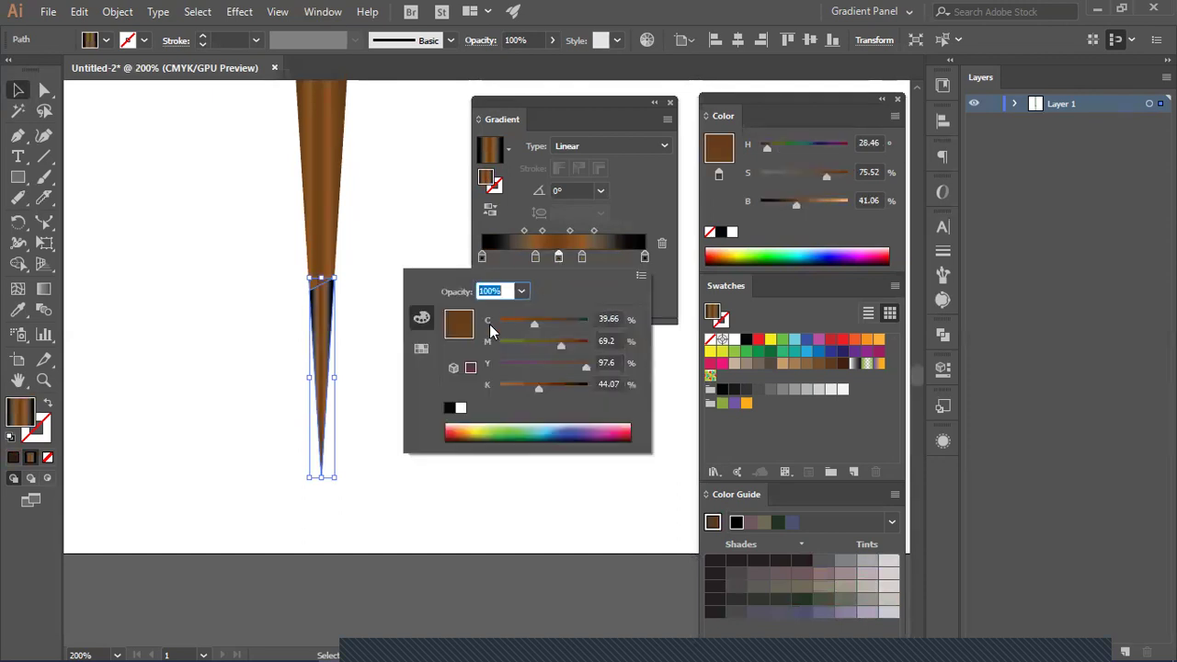
pyautogui.click(450, 408)
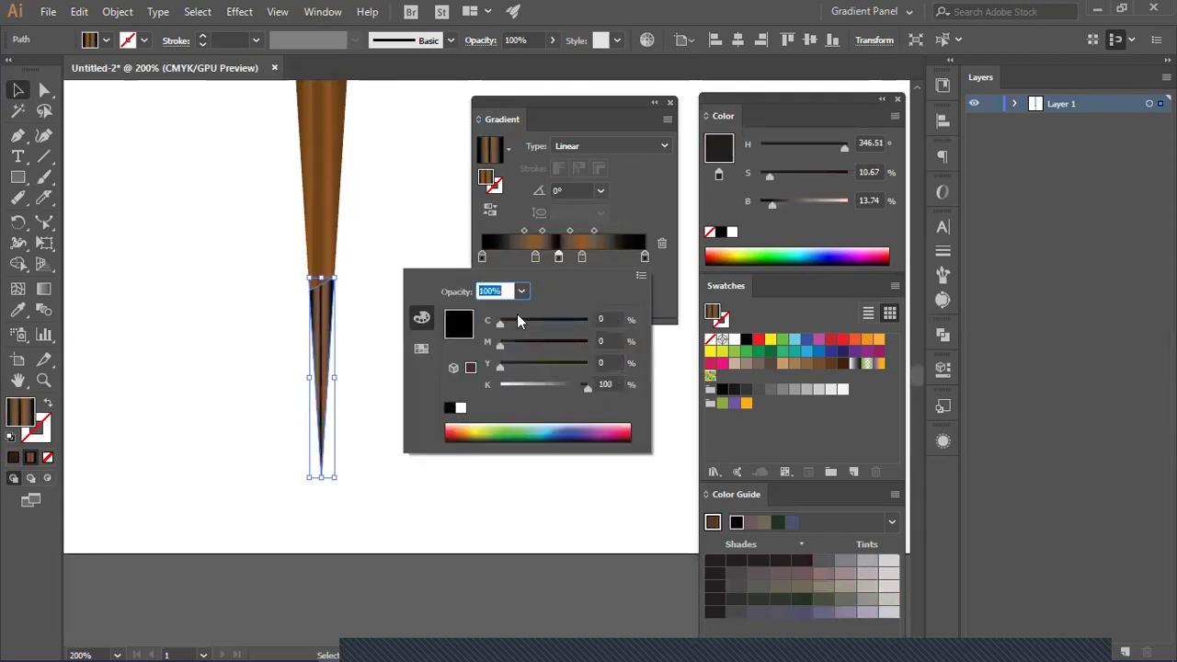
pyautogui.doubleClick(582, 258)
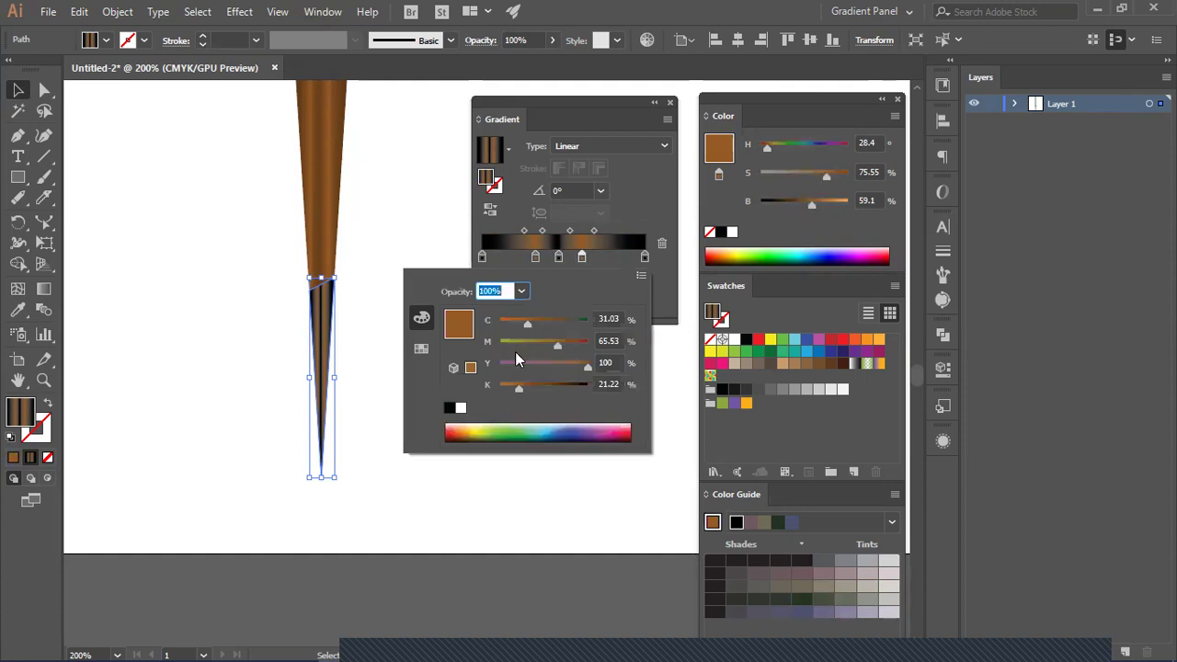
pyautogui.moveTo(526, 388); pyautogui.dragTo(558, 390)
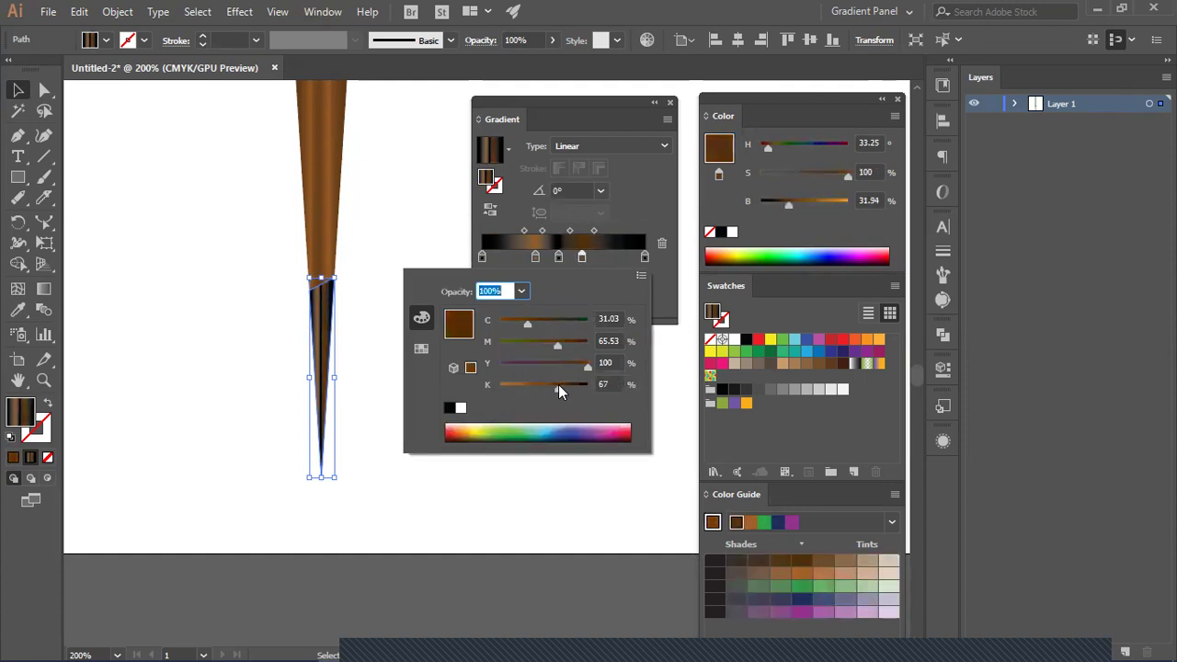
# Step: Delete the brown stops at 61.4% and 32.9% from the lower piece's gradient
pyautogui.click(584, 260)
pyautogui.moveTo(584, 262); pyautogui.dragTo(661, 257)
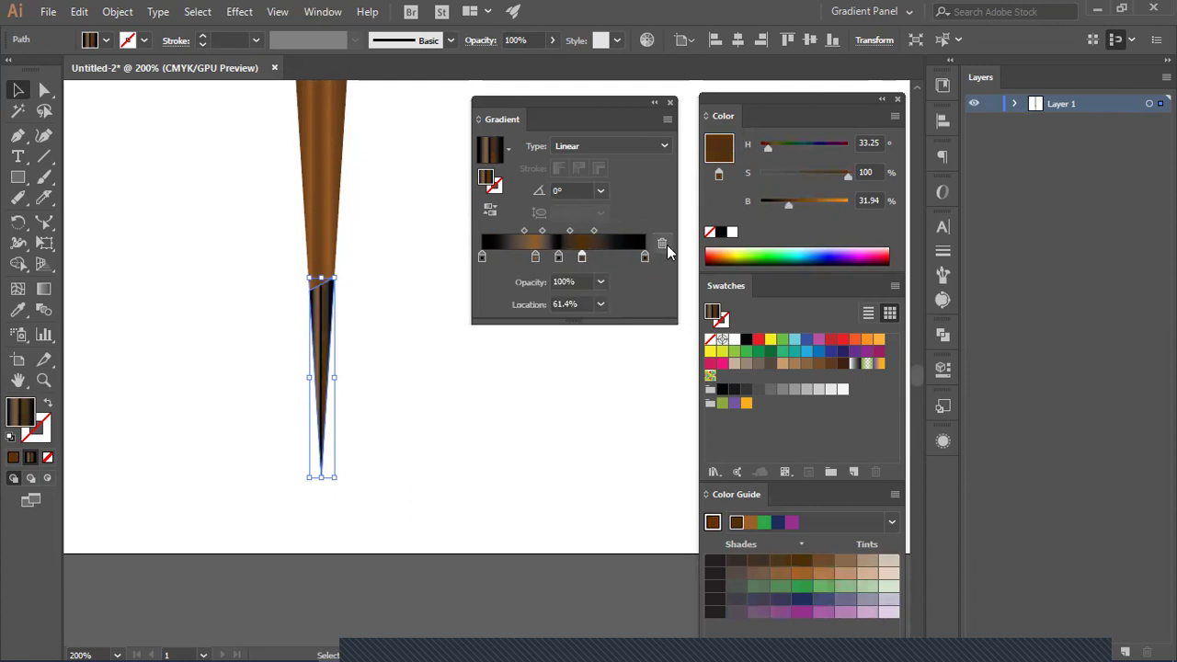
pyautogui.click(535, 257)
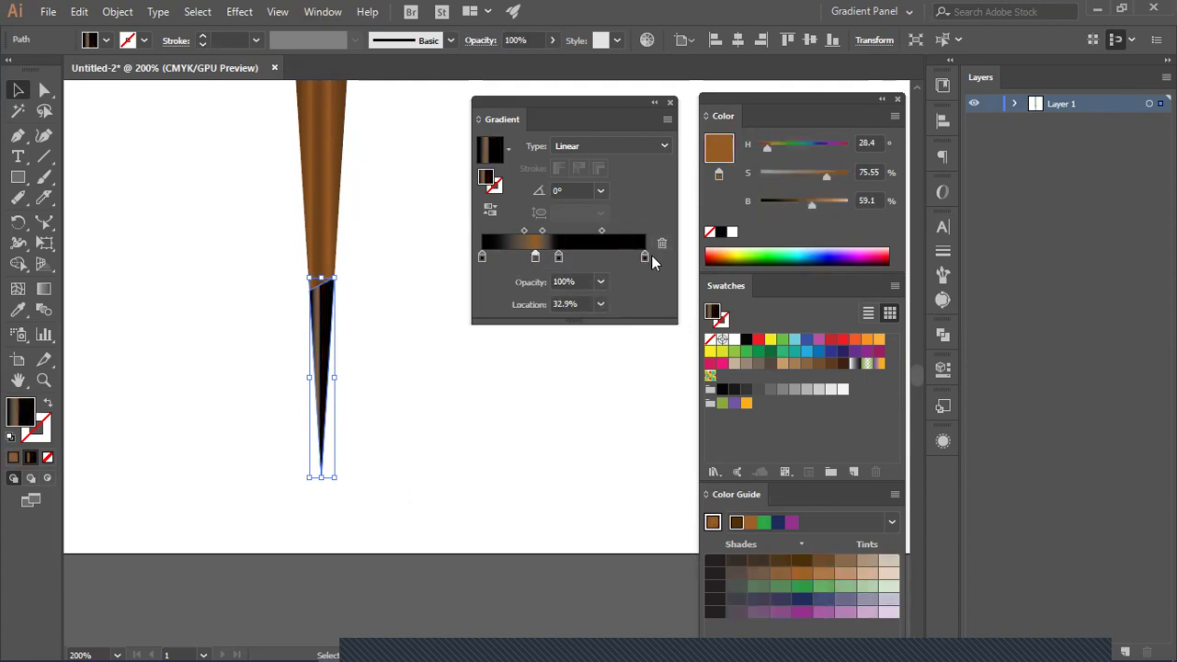
pyautogui.click(661, 243)
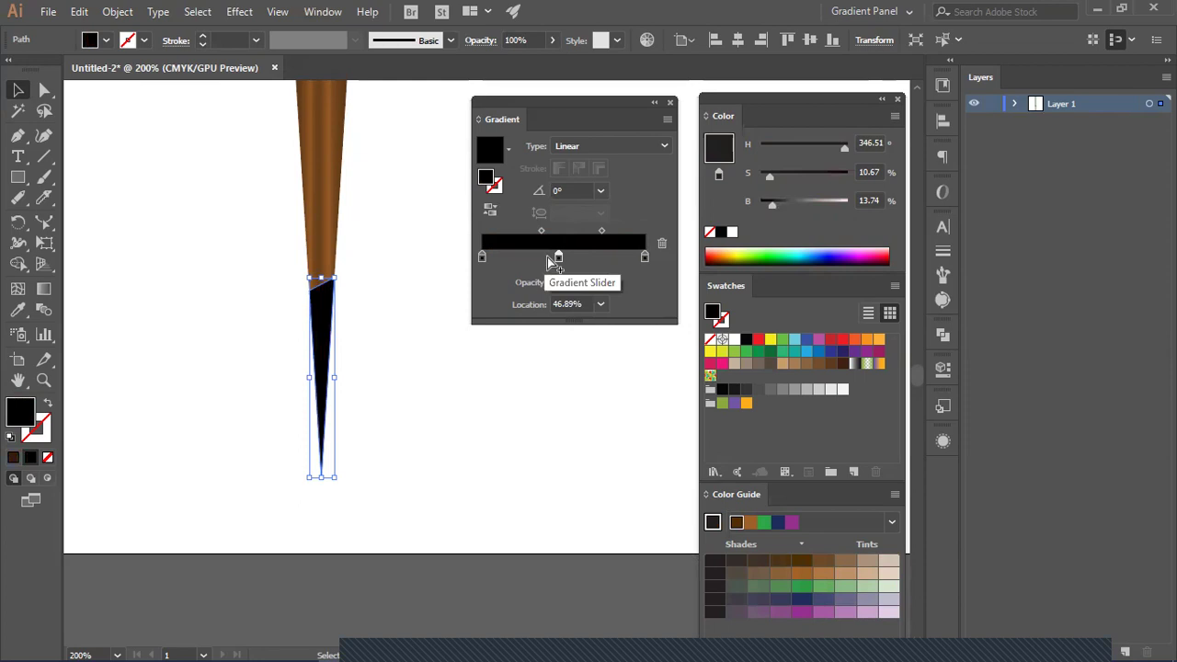
# Step: Add gradient stops at 37.05% with 49% brightness and at 58.29% with 39% brightness
pyautogui.click(543, 258)
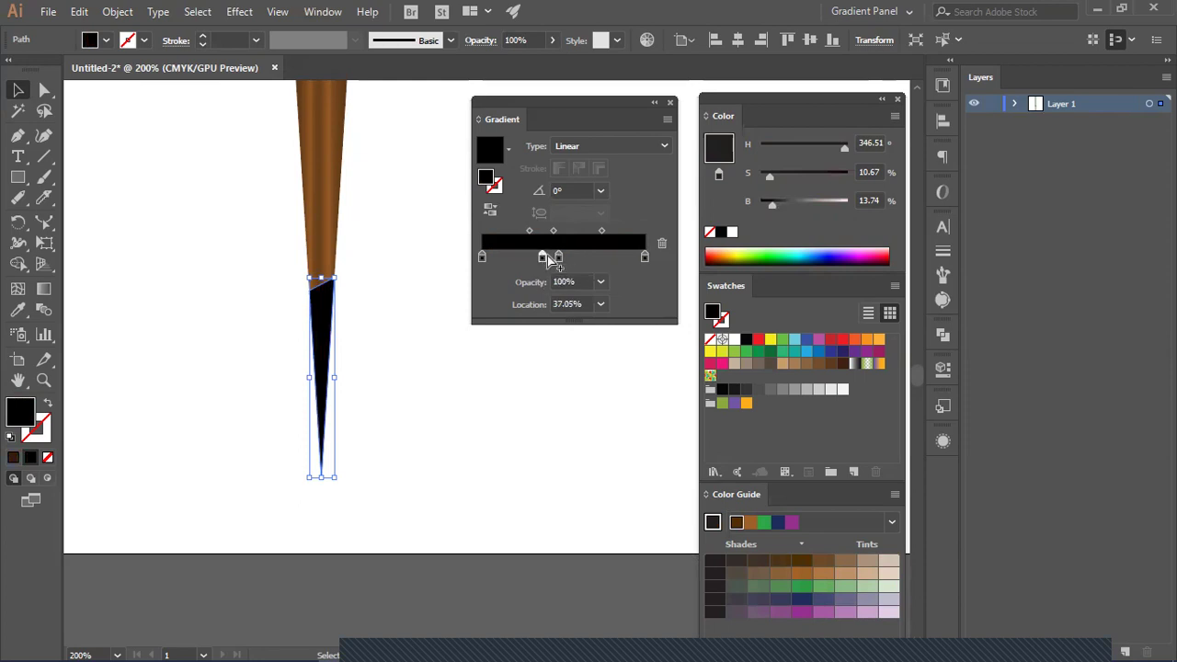
pyautogui.moveTo(780, 201); pyautogui.dragTo(803, 200)
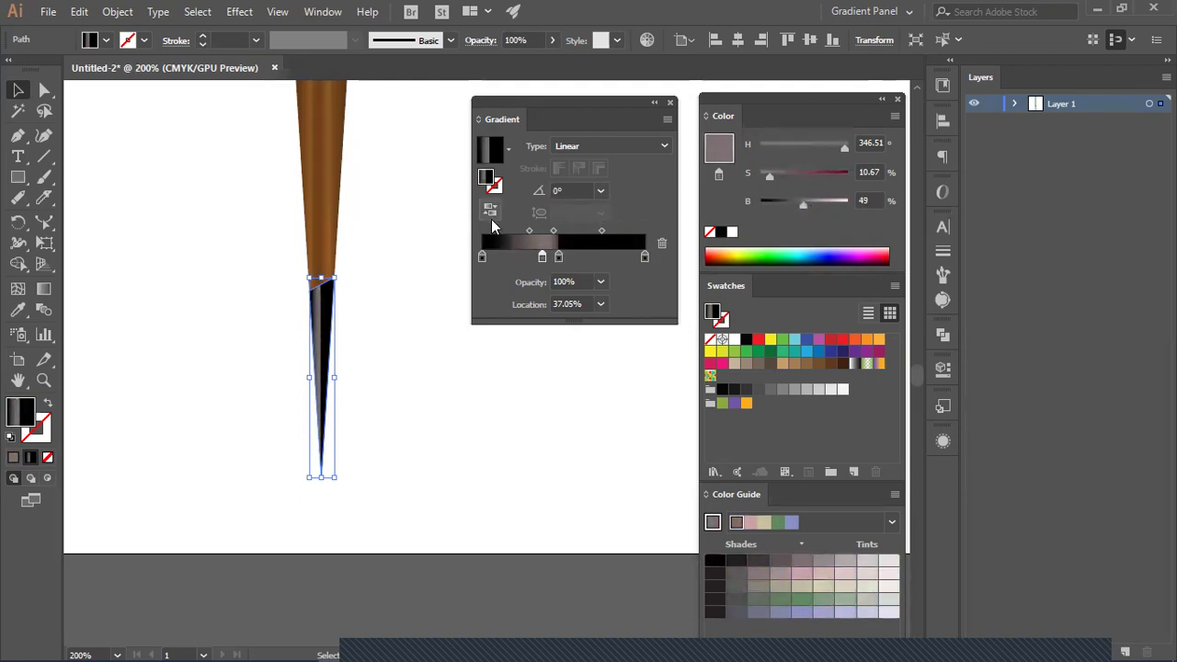
pyautogui.click(577, 256)
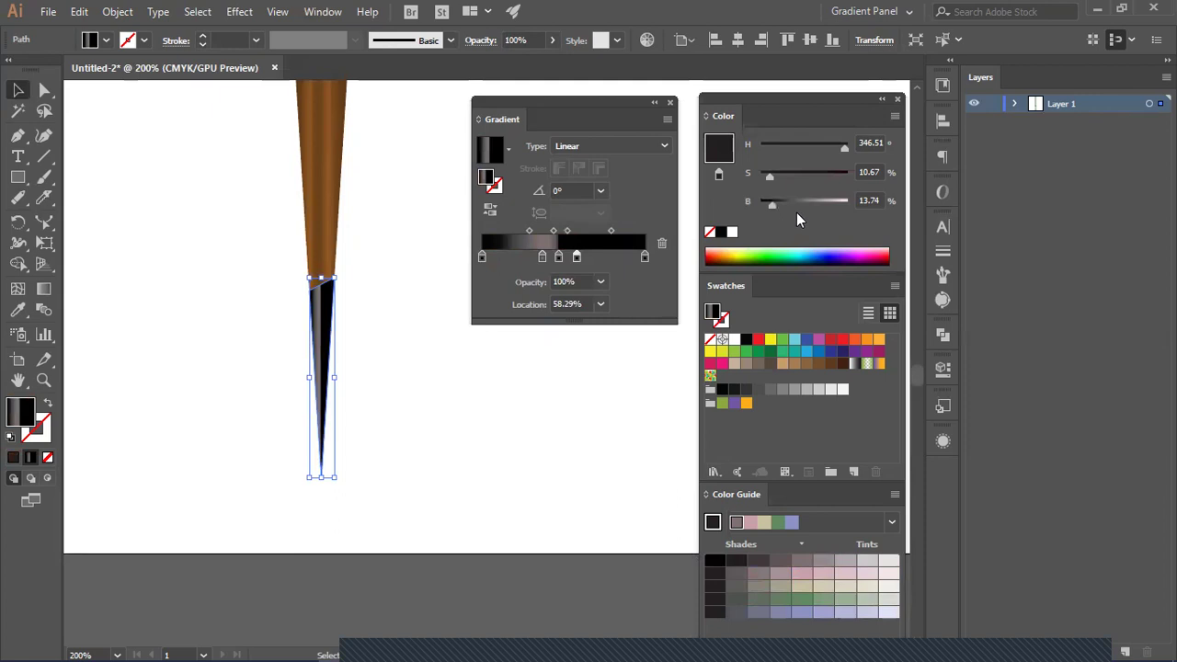
pyautogui.moveTo(772, 205); pyautogui.dragTo(794, 200)
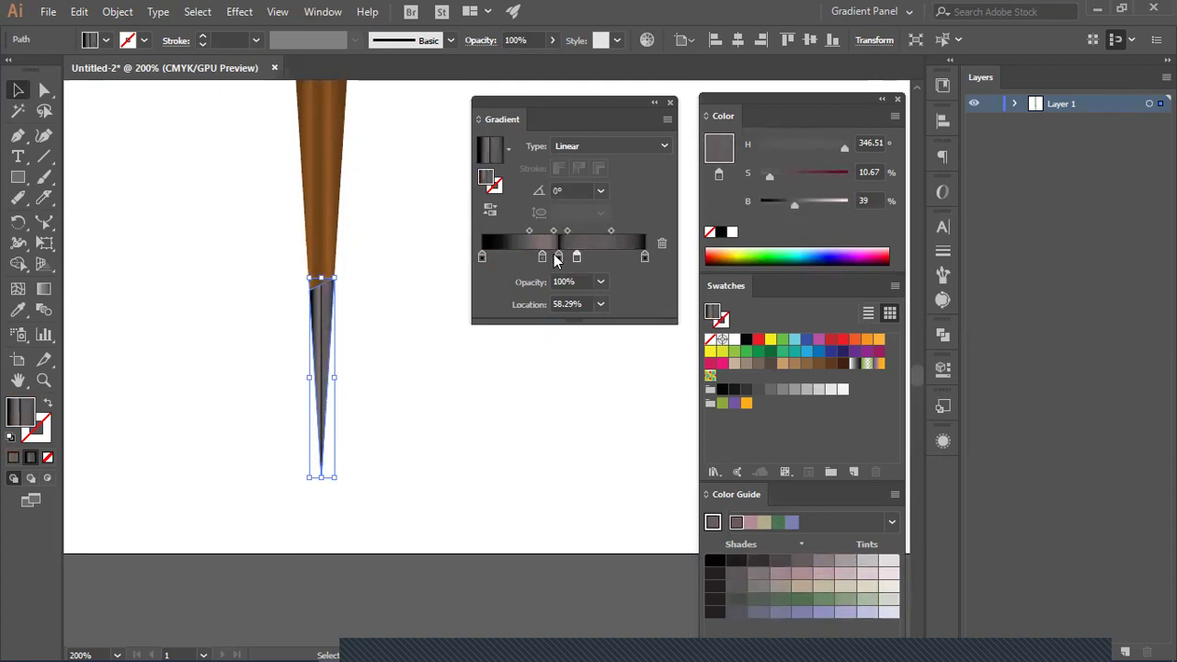
# Step: Move the first gray stop to 34.46% and the midpoint before it to 85.87%, and deselect the point to inspect its shading
pyautogui.moveTo(542, 257); pyautogui.dragTo(532, 228)
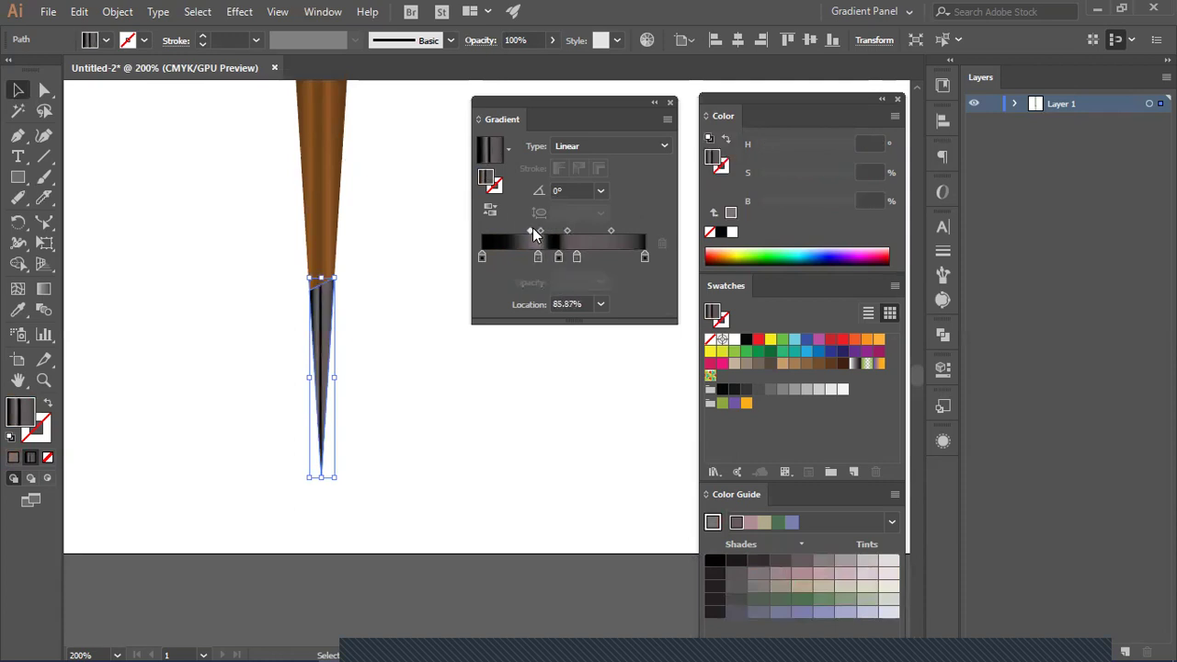
pyautogui.click(403, 348)
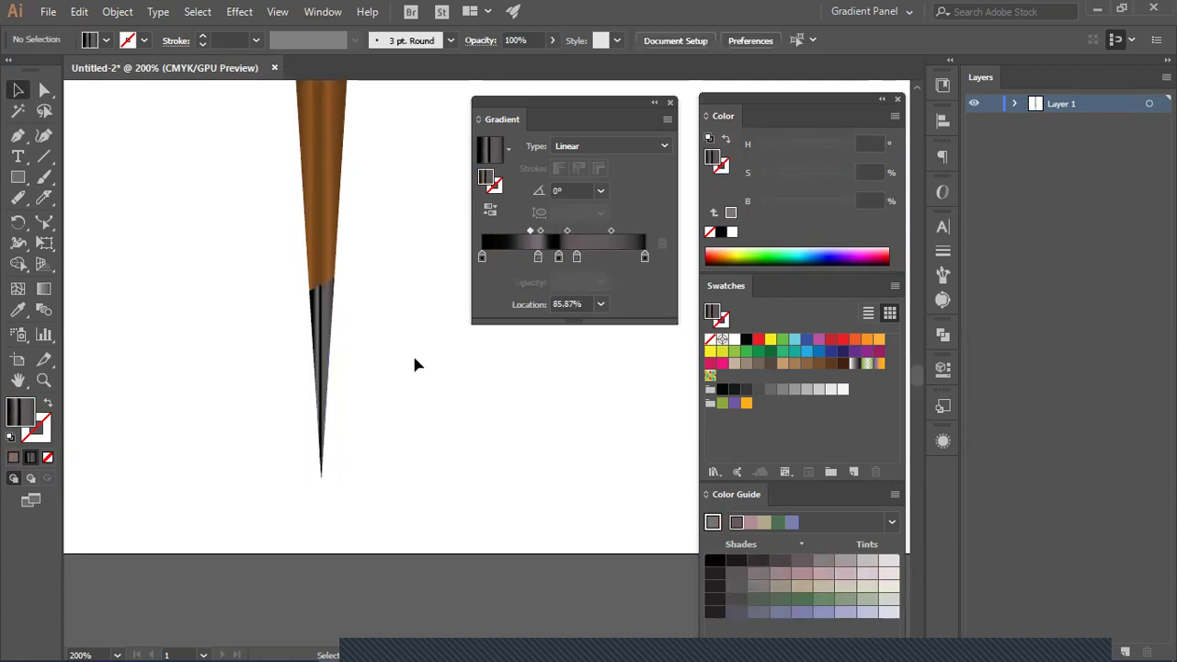
pyautogui.hotkey('ctrl', '=')
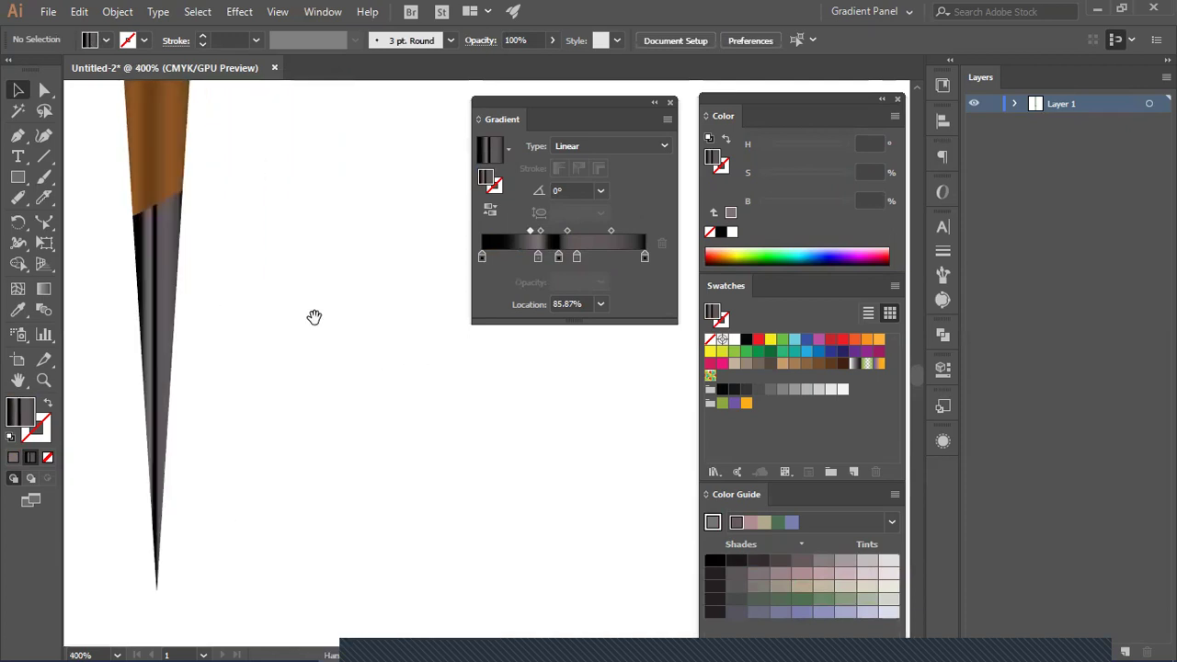
pyautogui.moveTo(313, 317); pyautogui.dragTo(373, 317)
# Step: With nothing selected, reduce the gradient to a black start and a gray stop at 100%, with the midpoint at 41.82%
pyautogui.click(481, 257)
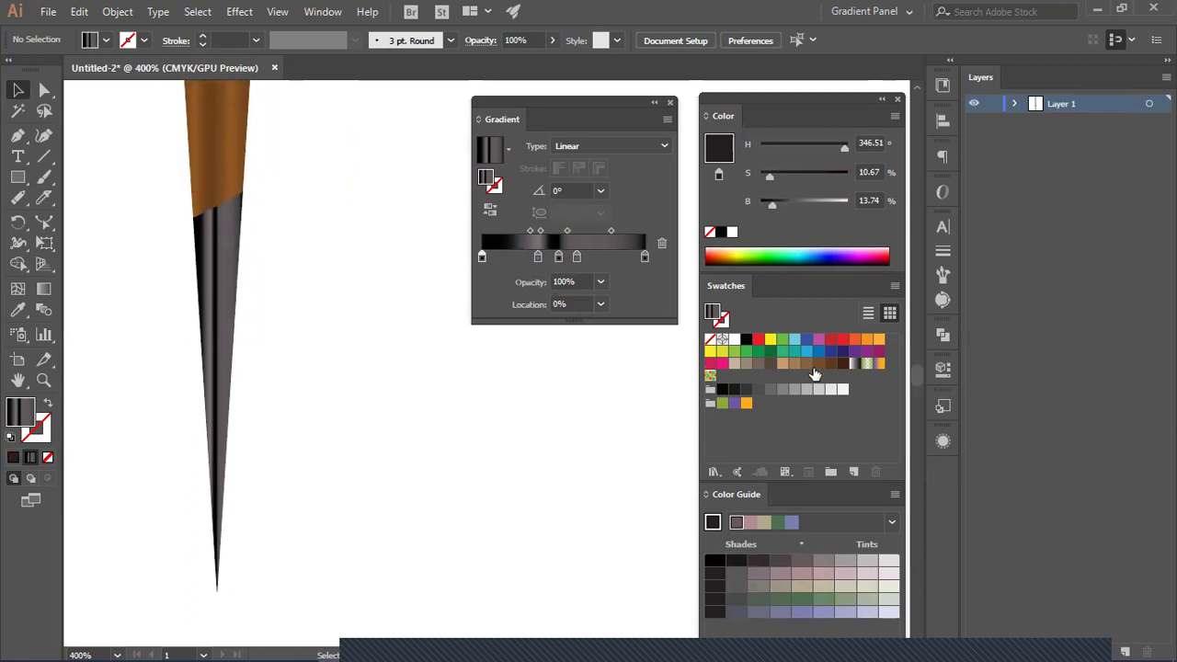
pyautogui.moveTo(644, 262); pyautogui.dragTo(662, 245)
pyautogui.click(579, 260)
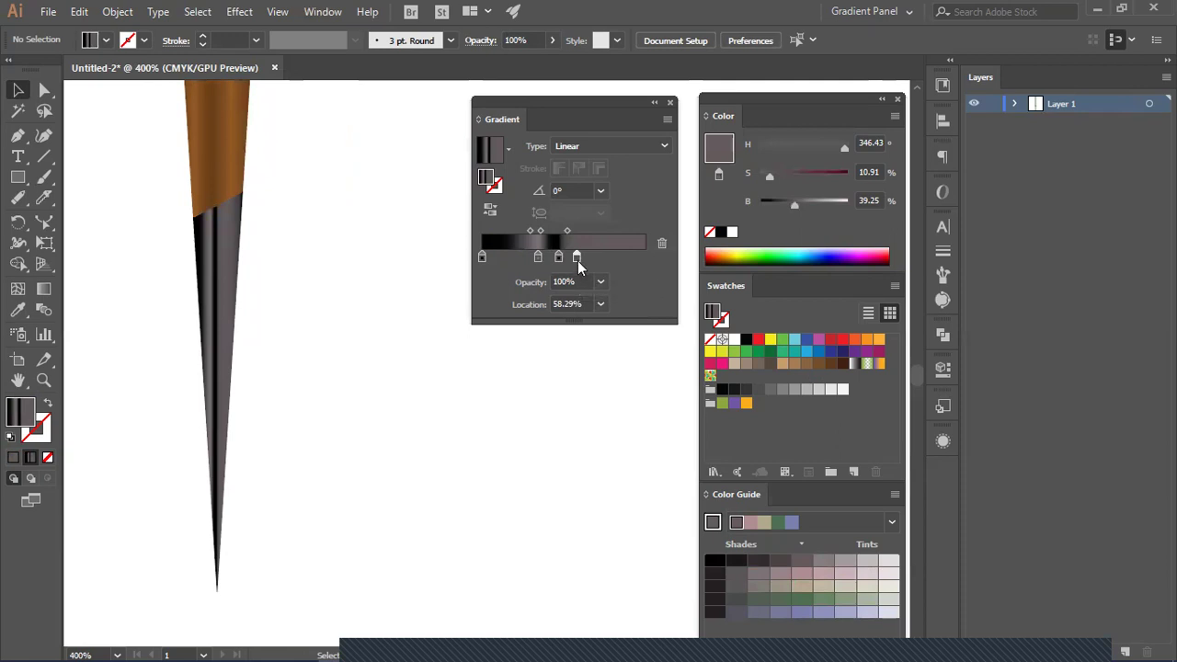
pyautogui.click(661, 245)
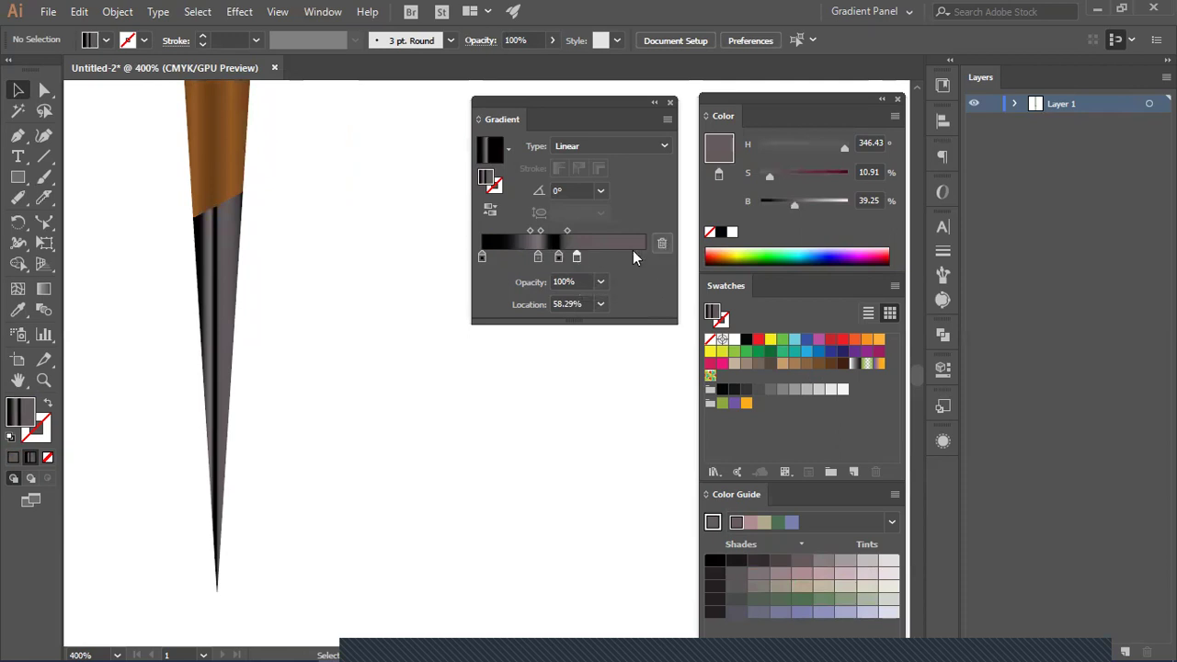
pyautogui.click(558, 258)
pyautogui.click(661, 242)
pyautogui.click(538, 258)
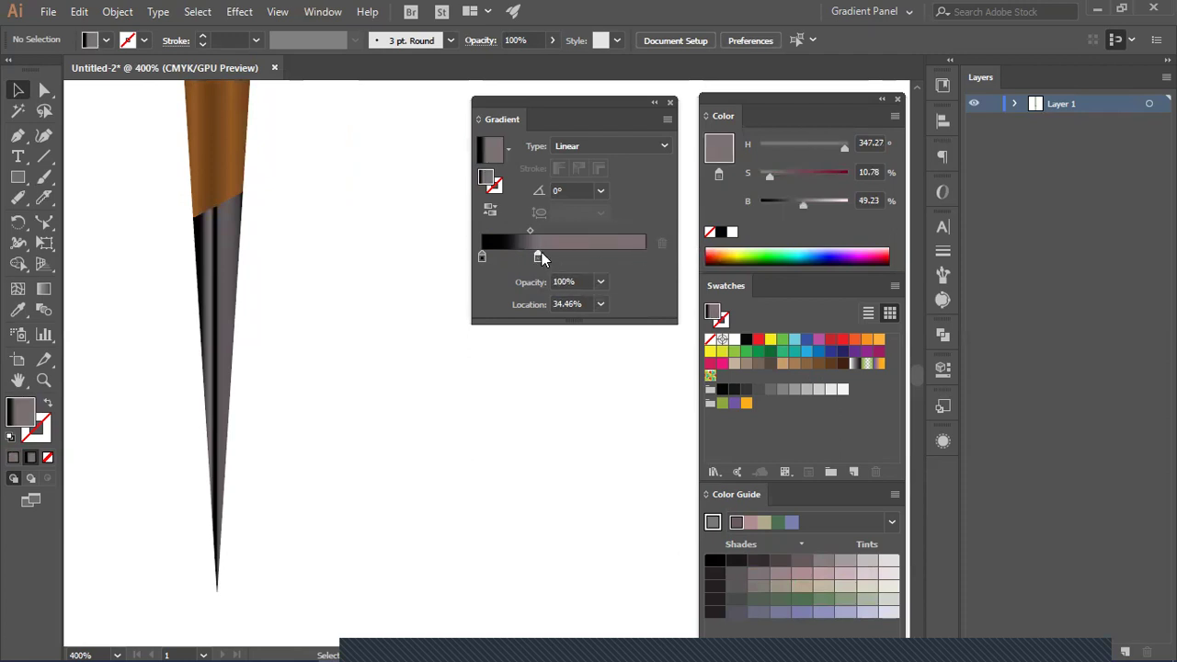
pyautogui.moveTo(539, 256); pyautogui.dragTo(654, 269)
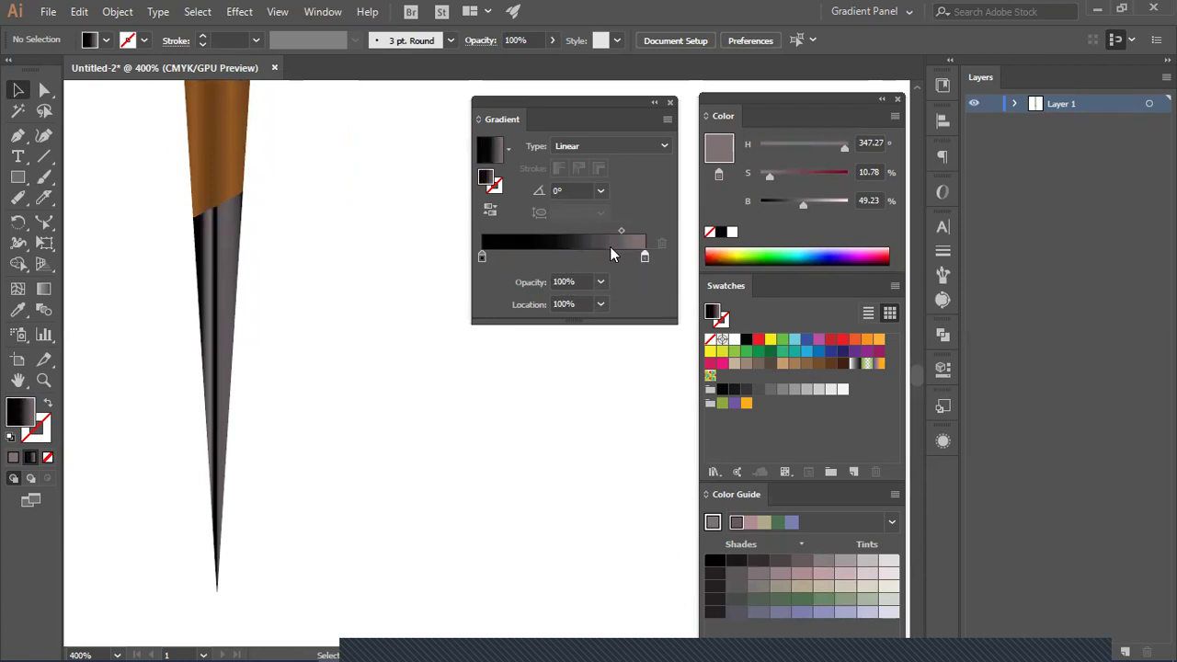
pyautogui.moveTo(618, 232); pyautogui.dragTo(550, 230)
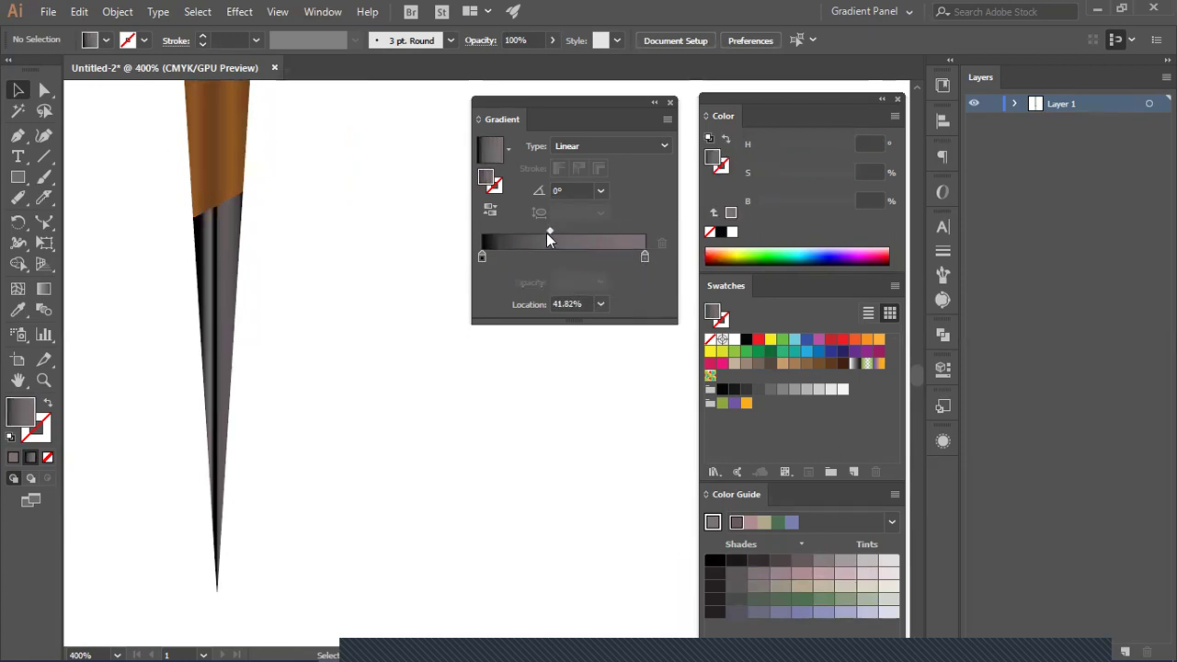
# Step: Recolor the start stop with the R=26 G=26 B=26 swatch and replace the gray end stop with a copy of it at 100%
pyautogui.click(479, 258)
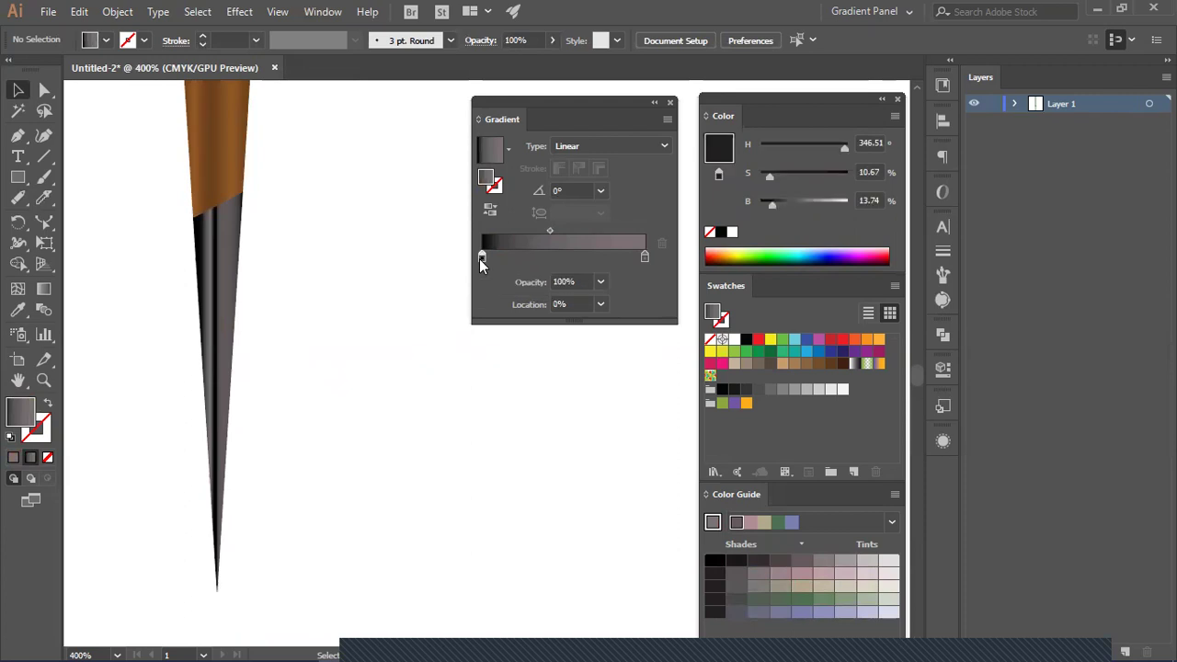
pyautogui.moveTo(734, 389); pyautogui.dragTo(481, 256)
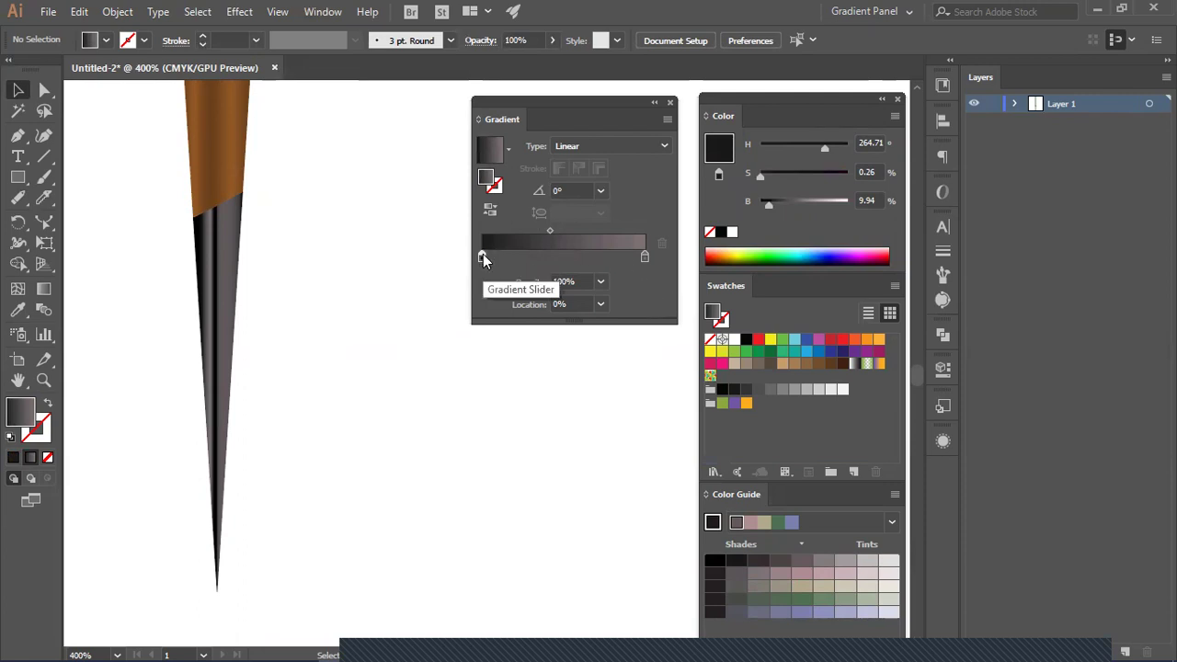
pyautogui.moveTo(482, 256); pyautogui.dragTo(578, 257)
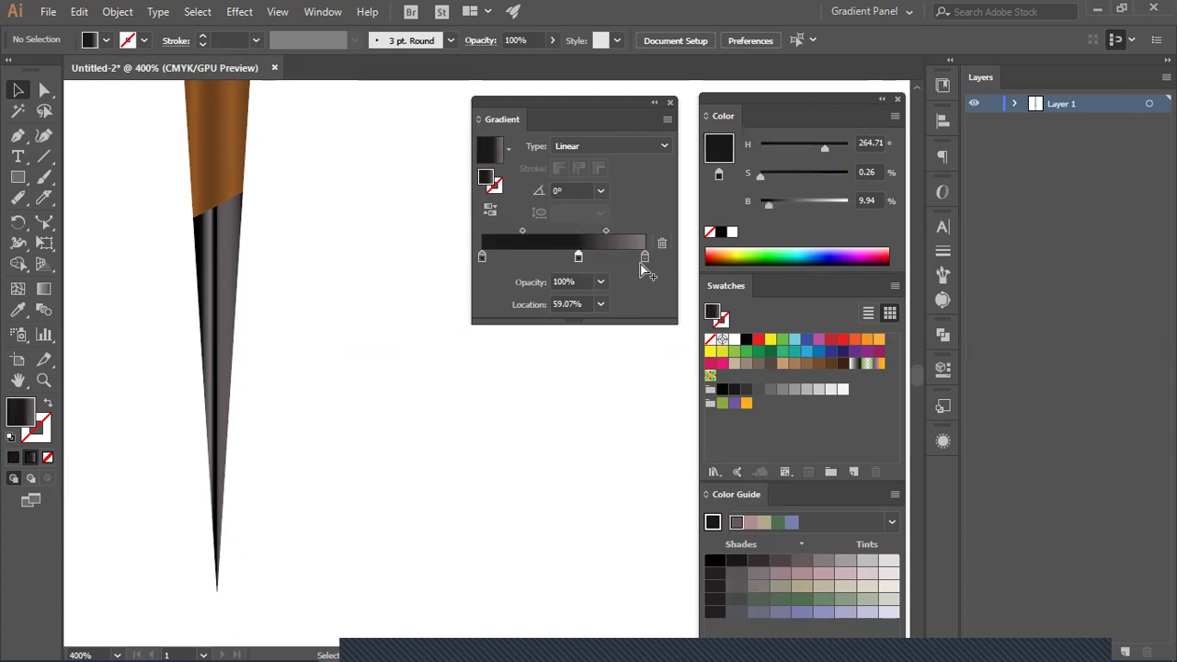
pyautogui.click(646, 256)
pyautogui.click(661, 243)
pyautogui.moveTo(577, 254); pyautogui.dragTo(655, 257)
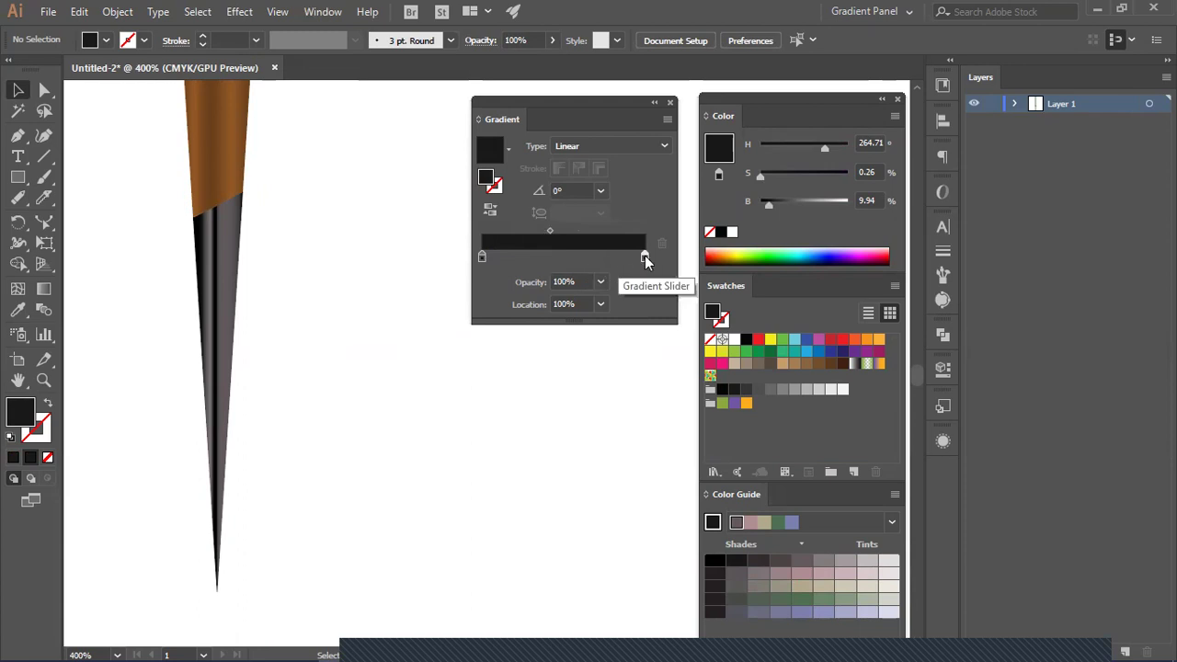
# Step: Add a dark gray stop at 50% and another at 39.12% to the unapplied gradient
pyautogui.click(575, 257)
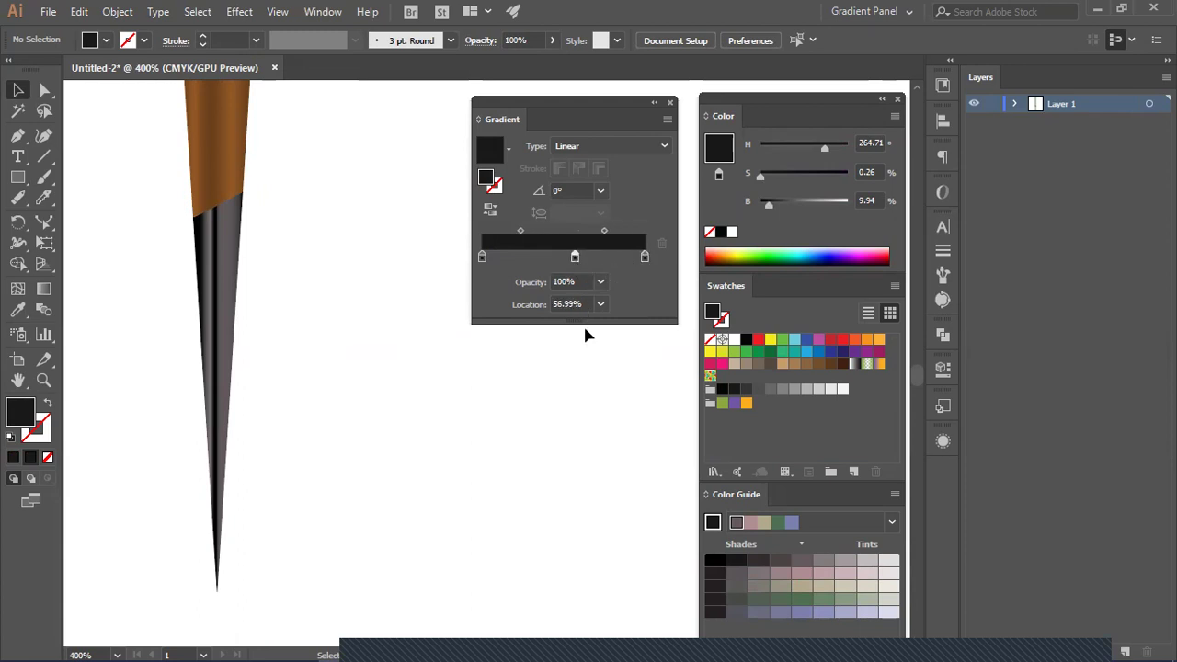
pyautogui.moveTo(587, 299); pyautogui.dragTo(488, 309)
pyautogui.press('BackSpace')
pyautogui.write('50')
pyautogui.press('Return')
pyautogui.click(545, 256)
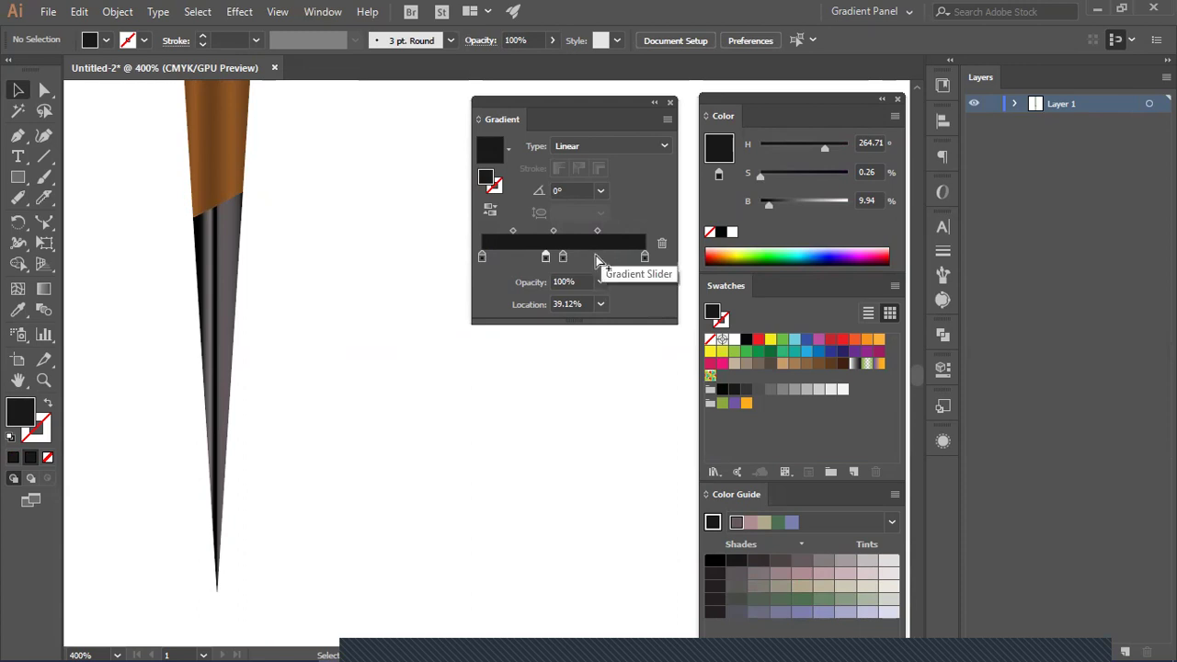
# Step: Select the dark point and strip its gradient down to the black start stop and the gray stop, moved to 100%
pyautogui.click(208, 274)
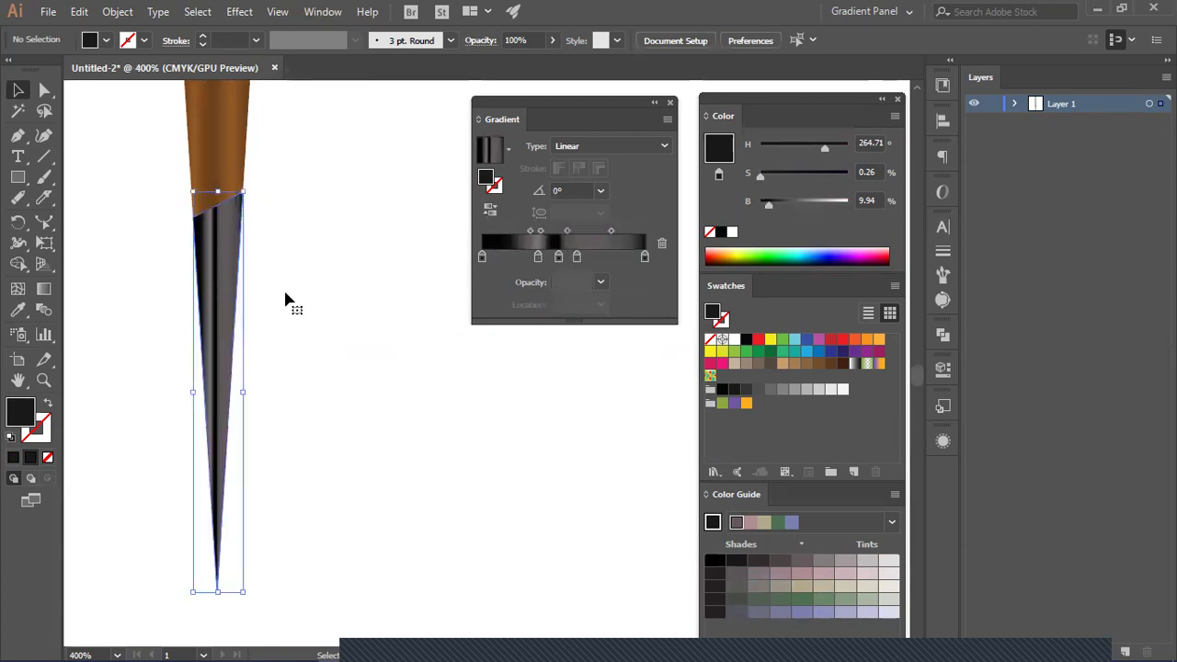
pyautogui.moveTo(644, 256); pyautogui.dragTo(676, 273)
pyautogui.click(576, 257)
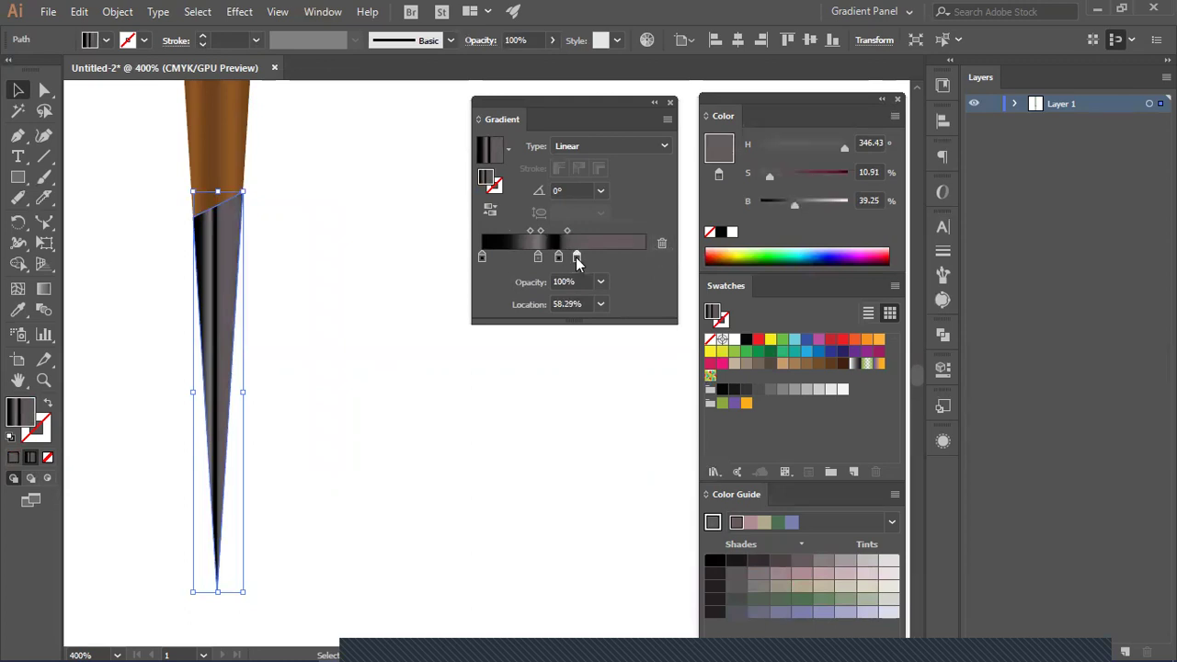
pyautogui.click(661, 242)
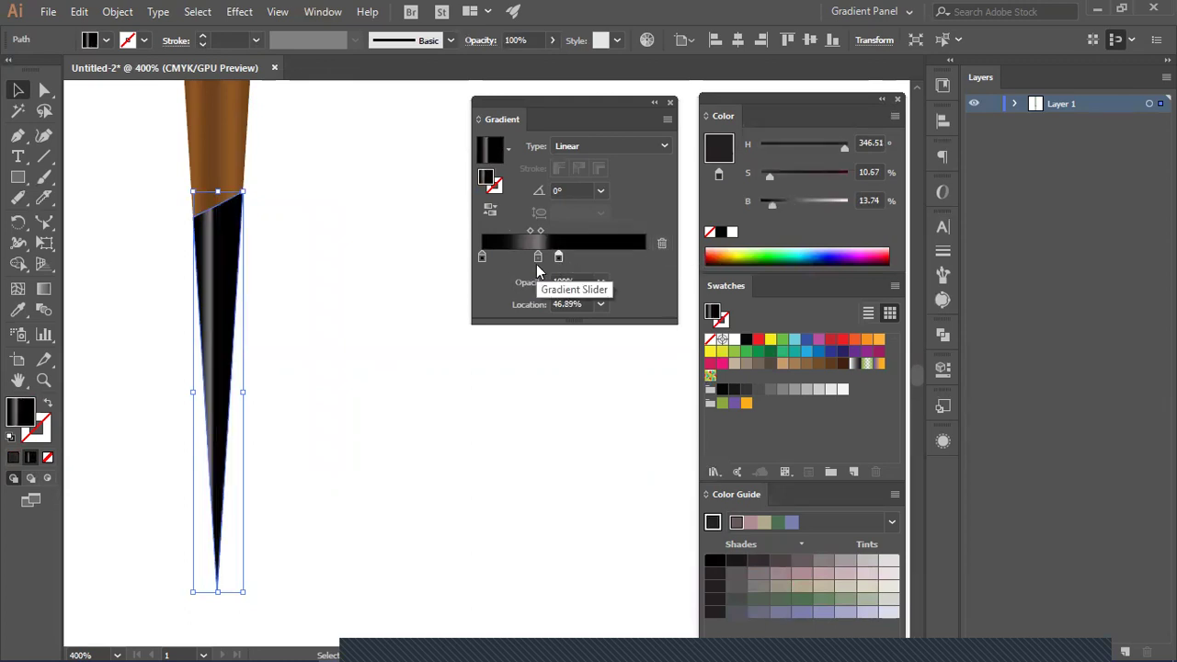
pyautogui.click(657, 242)
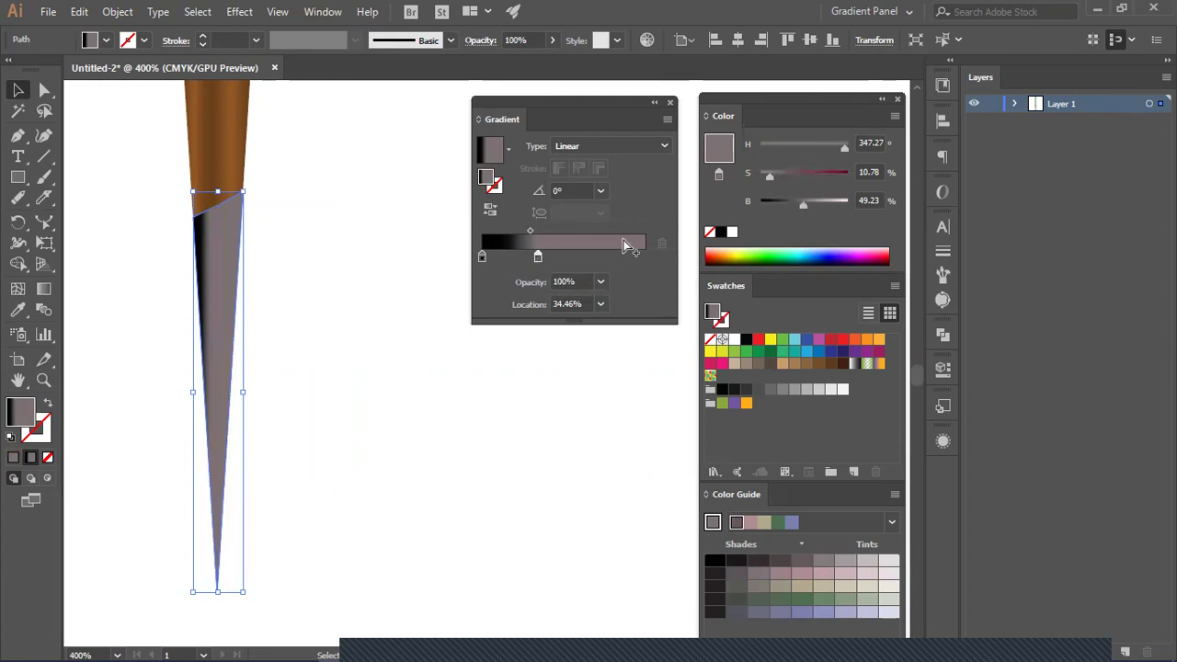
pyautogui.moveTo(537, 258); pyautogui.dragTo(668, 262)
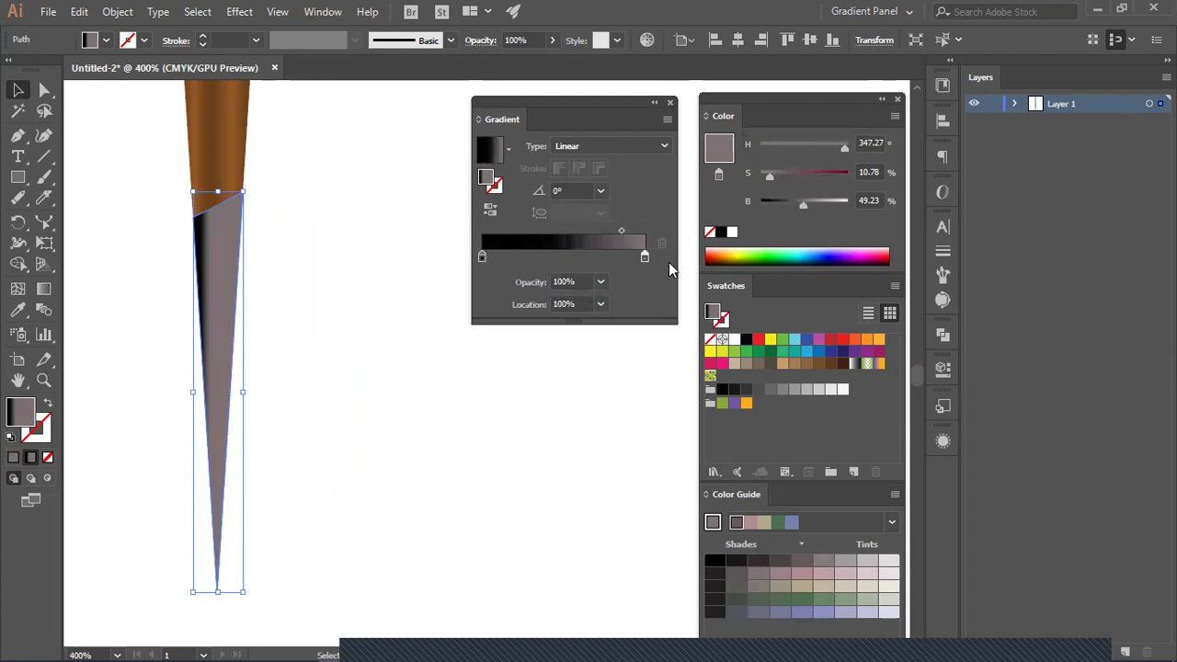
# Step: Recolor the start and end stops of the point's gradient with the R=26 G=26 B=26 swatch
pyautogui.click(482, 258)
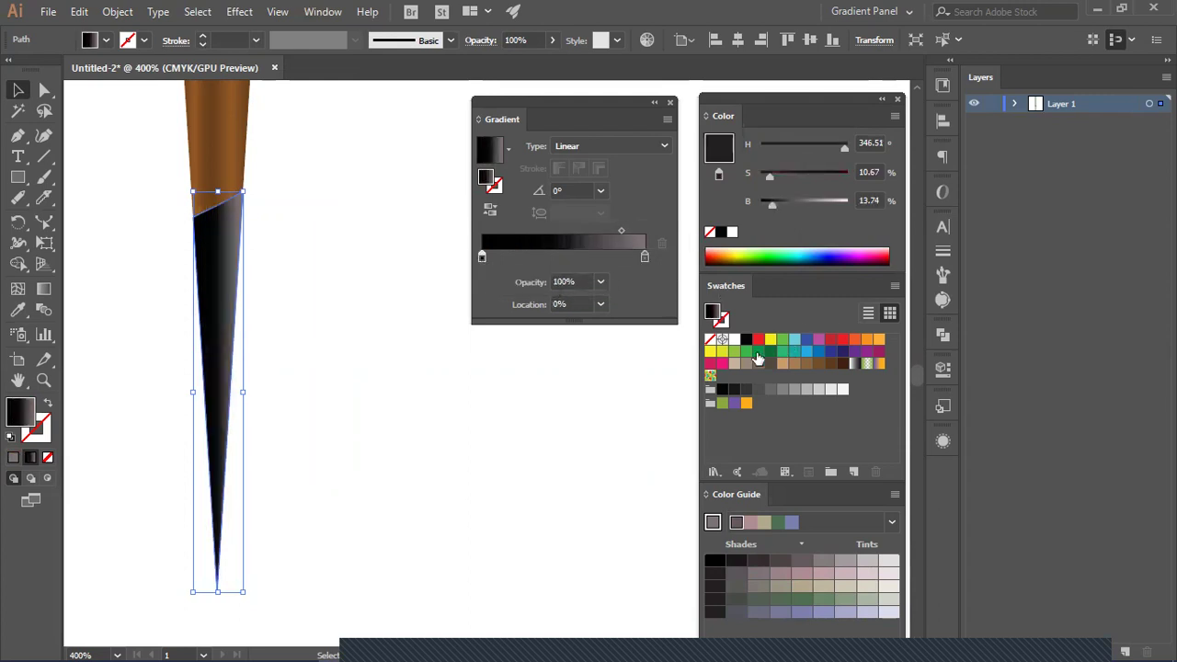
pyautogui.moveTo(734, 390); pyautogui.dragTo(483, 264)
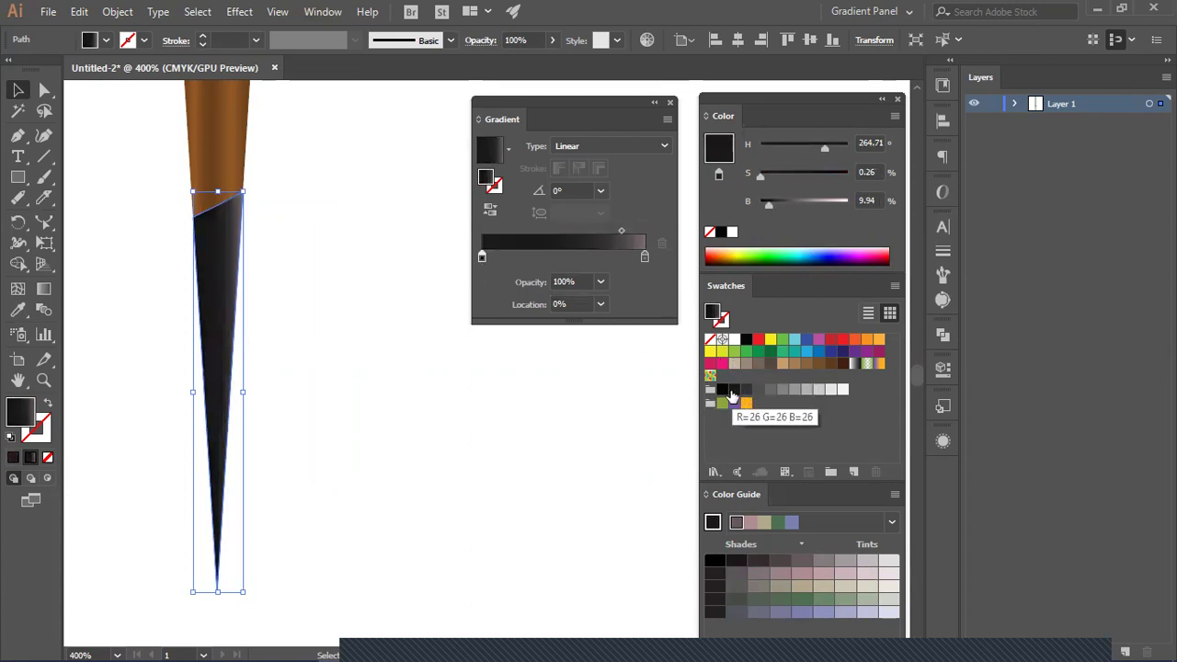
pyautogui.moveTo(733, 392); pyautogui.dragTo(643, 252)
# Step: Add a middle stop at 50% to the point's gradient, flanked by one stop before it and one at 58.29%
pyautogui.click(561, 257)
pyautogui.click(568, 304)
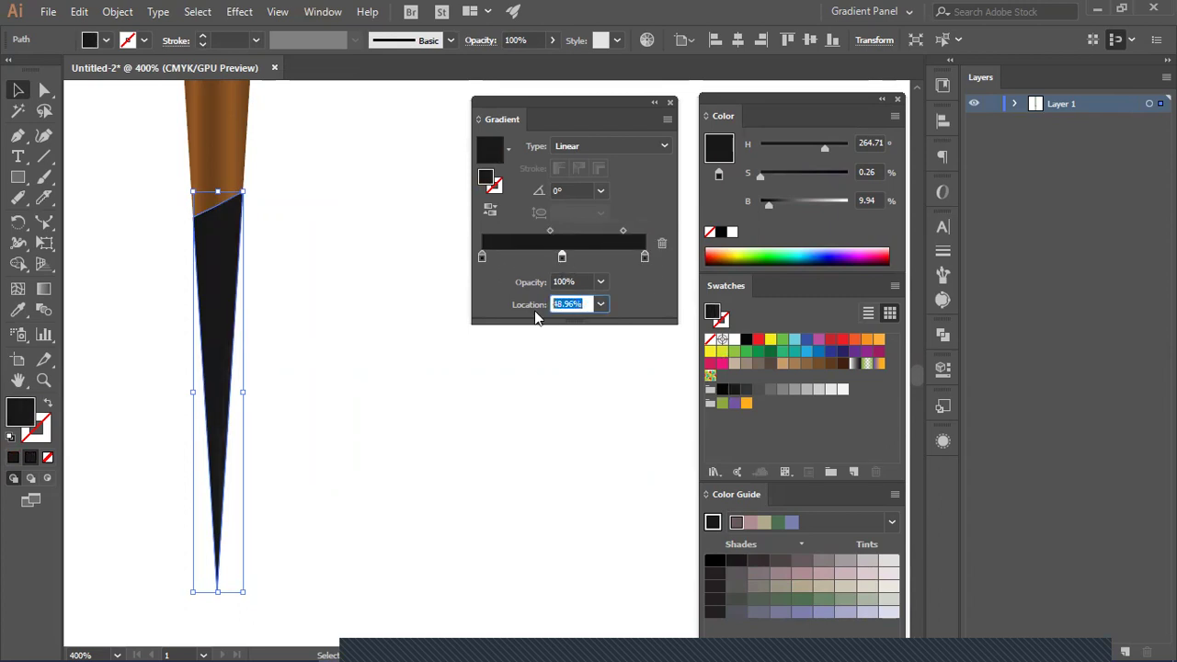
pyautogui.press('BackSpace')
pyautogui.press('Return')
pyautogui.click(547, 256)
pyautogui.click(576, 259)
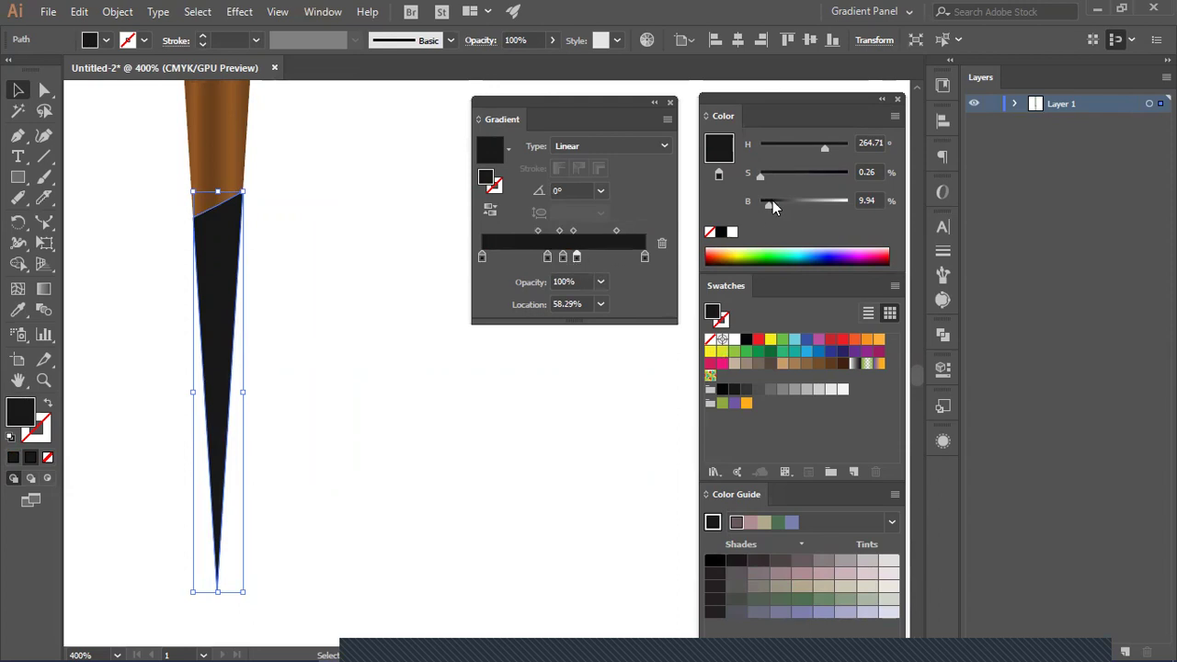
# Step: Set the 58.29% gradient stop's brightness to 38%, and move the stop before the middle to 37.56% with 32% brightness
pyautogui.moveTo(763, 207); pyautogui.dragTo(791, 200)
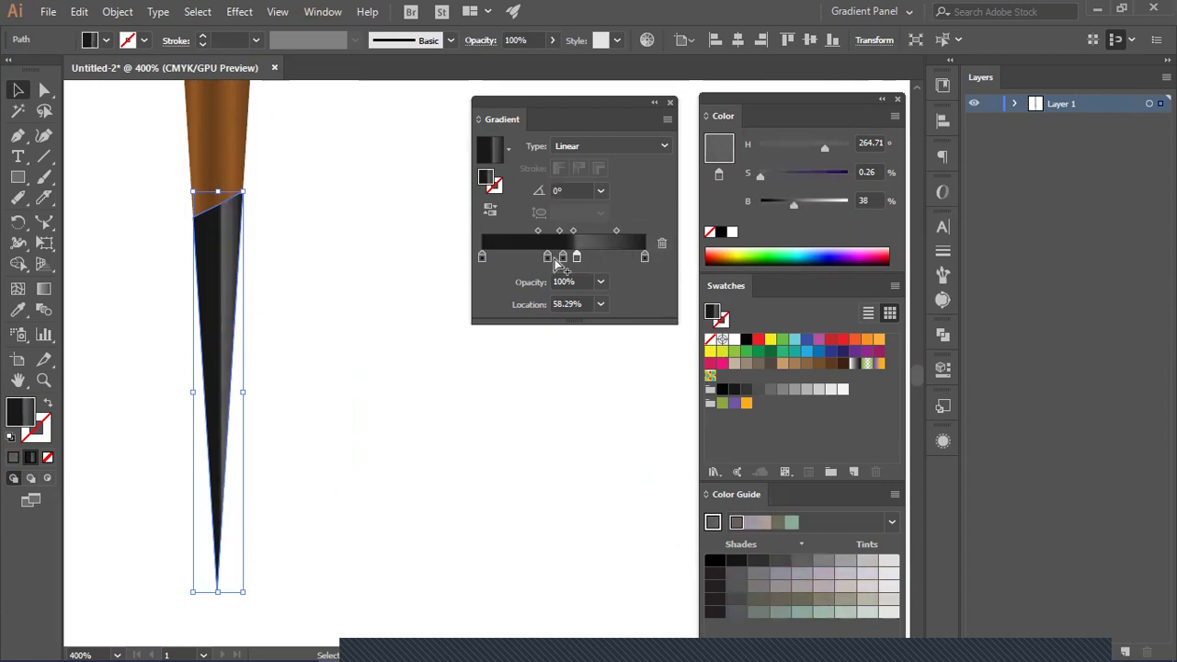
pyautogui.moveTo(547, 258); pyautogui.dragTo(543, 257)
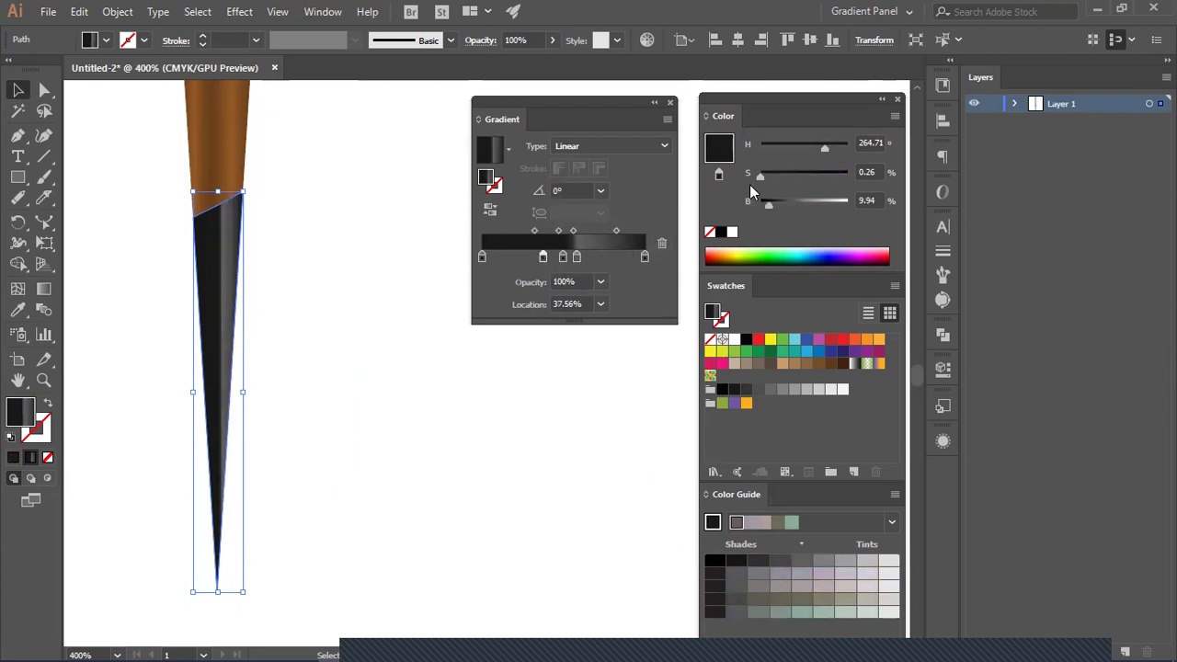
pyautogui.moveTo(776, 197); pyautogui.dragTo(786, 201)
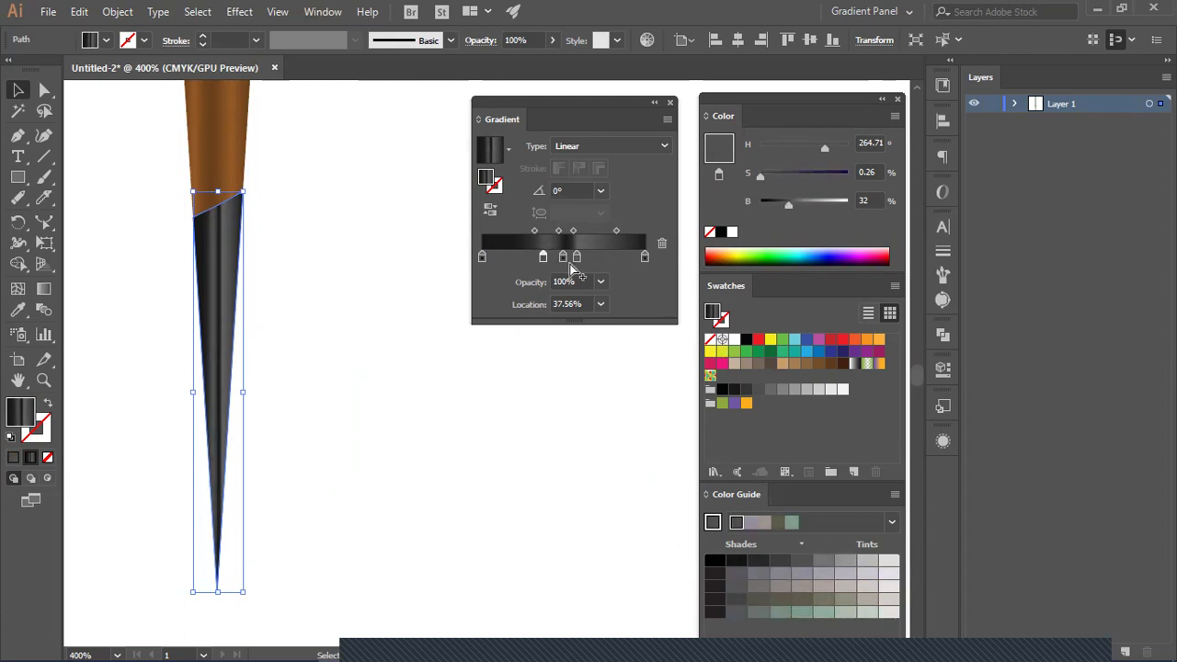
# Step: Spread the two highlight stops to 31.87% and 65.54%, and shift their midpoints to 45.45% and 20.56% for narrower highlights
pyautogui.moveTo(576, 257); pyautogui.dragTo(546, 231)
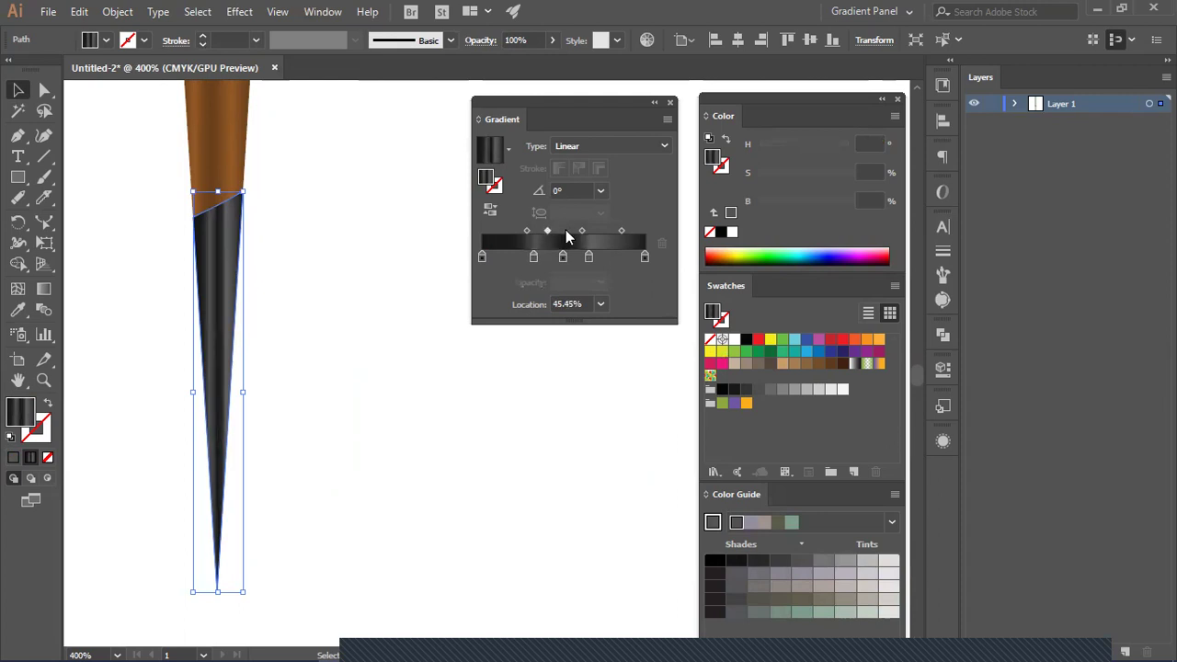
pyautogui.moveTo(622, 228); pyautogui.dragTo(599, 225)
pyautogui.click(411, 277)
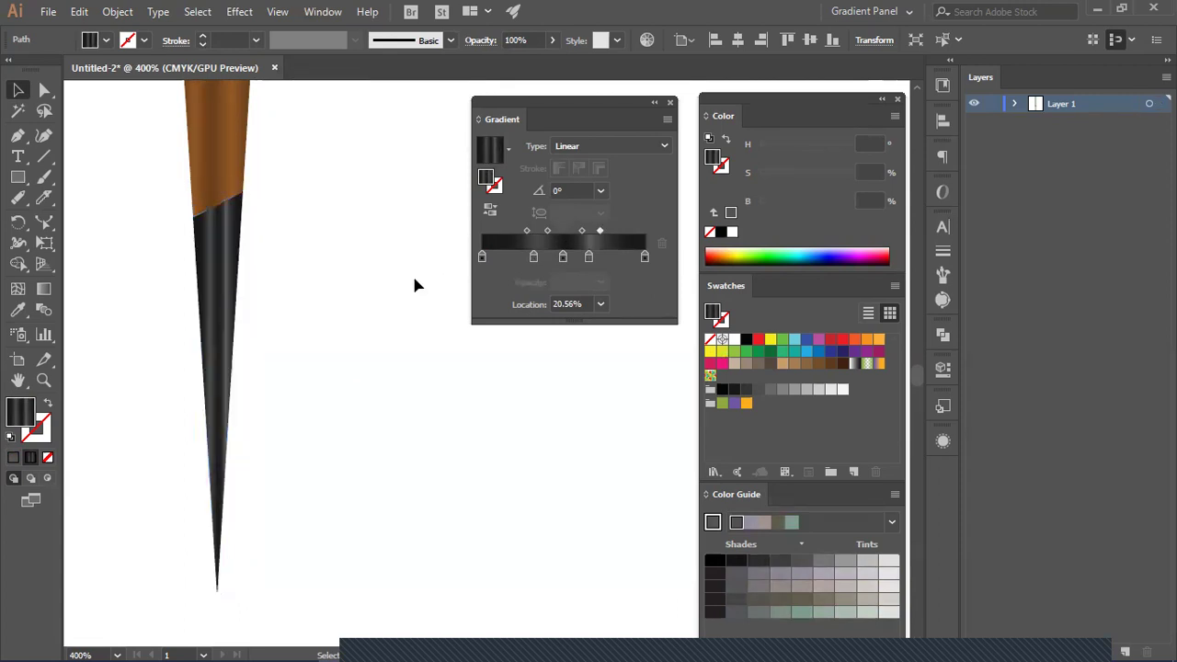
# Step: Examine the shaded pencil from its dark point up to the upper end of the green body
pyautogui.hotkey('ctrl', '1')
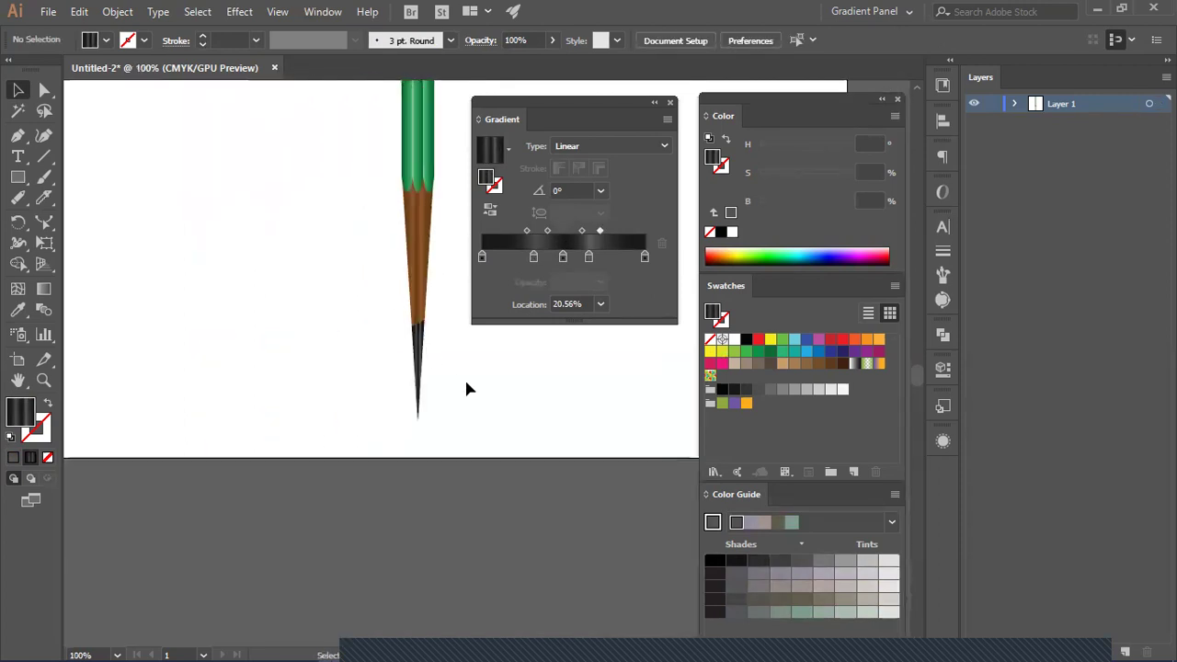
pyautogui.moveTo(467, 378); pyautogui.dragTo(334, 403)
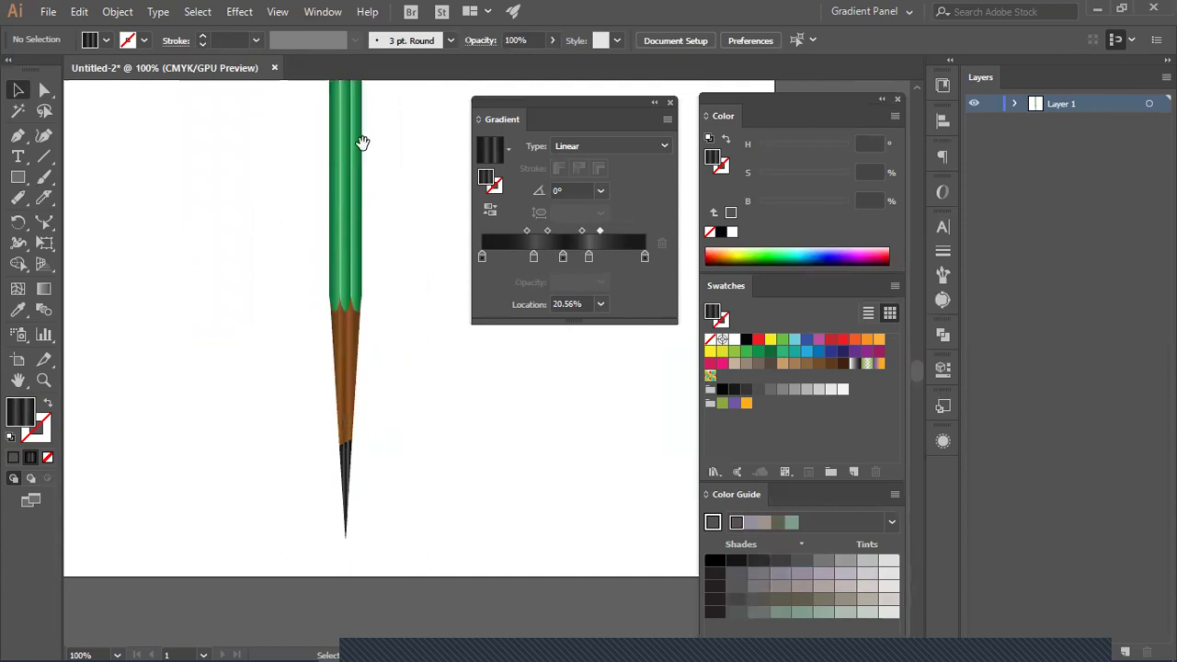
pyautogui.moveTo(359, 141); pyautogui.dragTo(336, 444)
pyautogui.moveTo(350, 362); pyautogui.dragTo(340, 392)
pyautogui.click(294, 275)
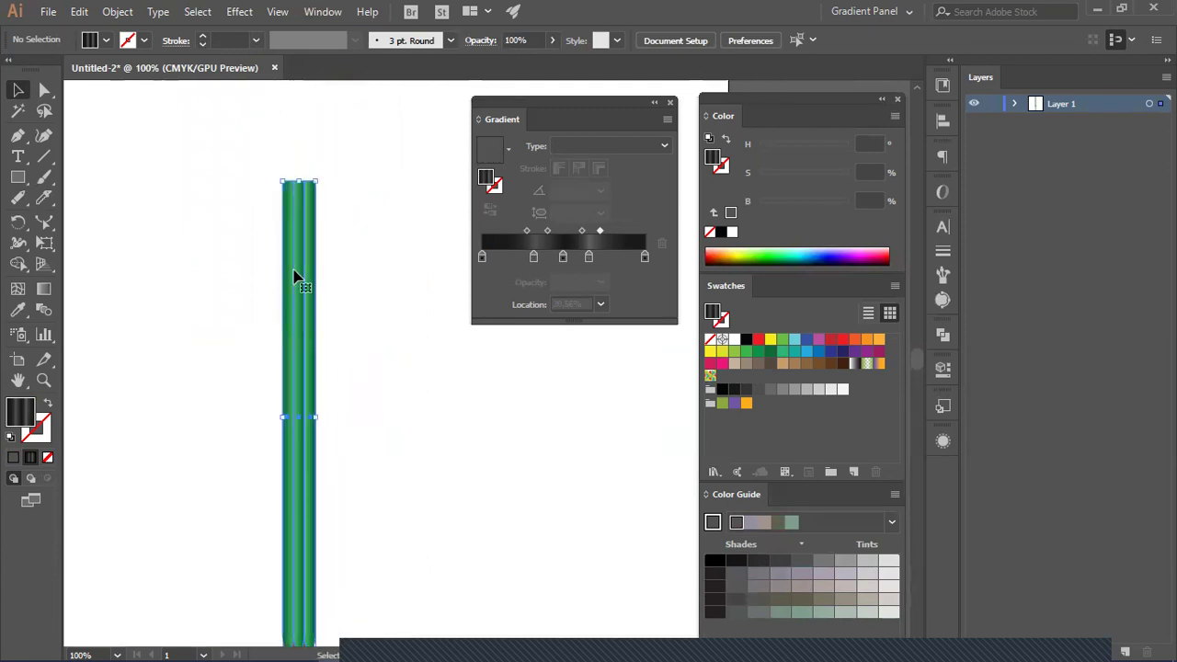
pyautogui.click(383, 307)
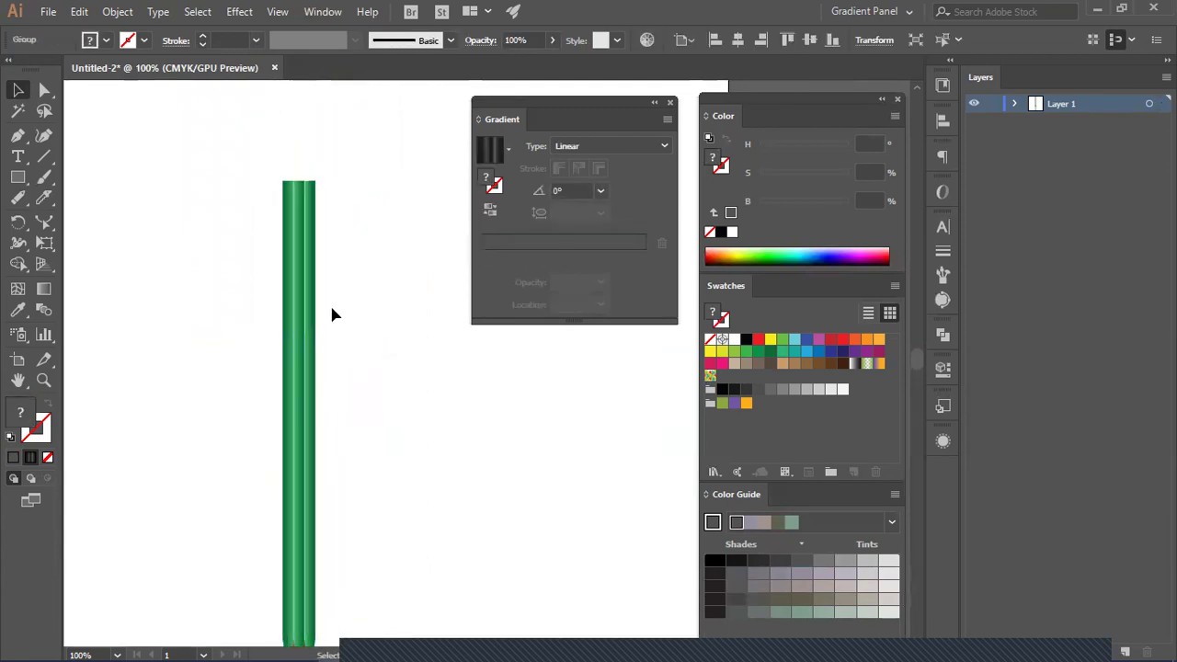
pyautogui.scroll(2, 331, 308)
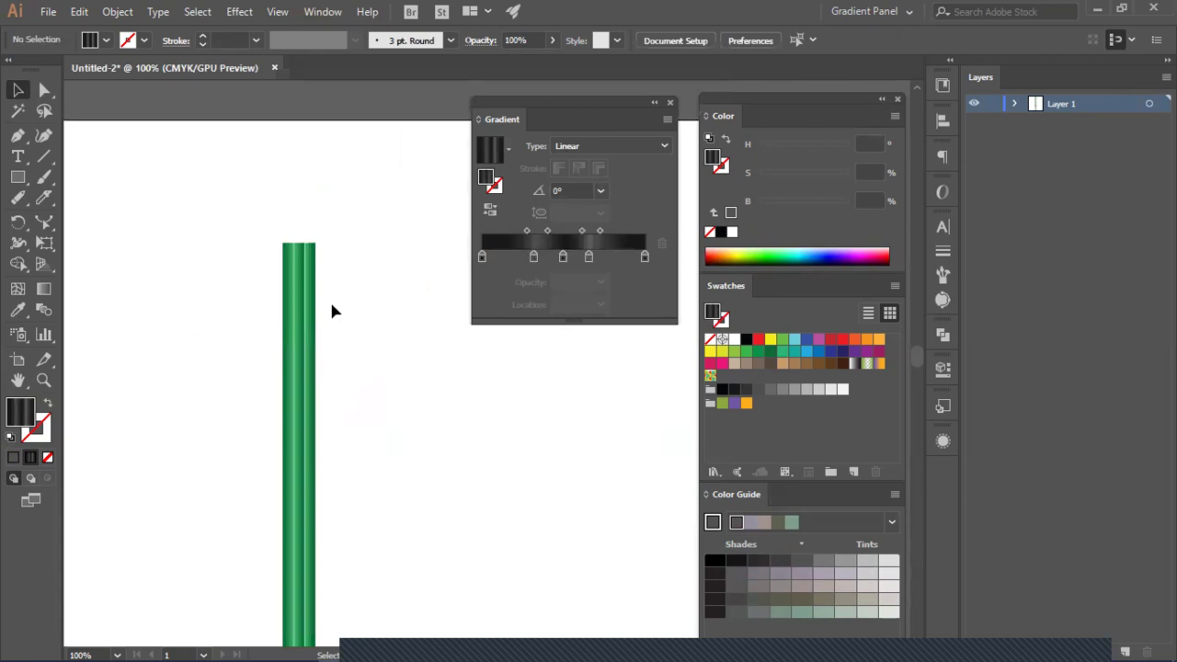
pyautogui.hotkey('ctrl', '=')
pyautogui.hotkey('ctrl', '=')
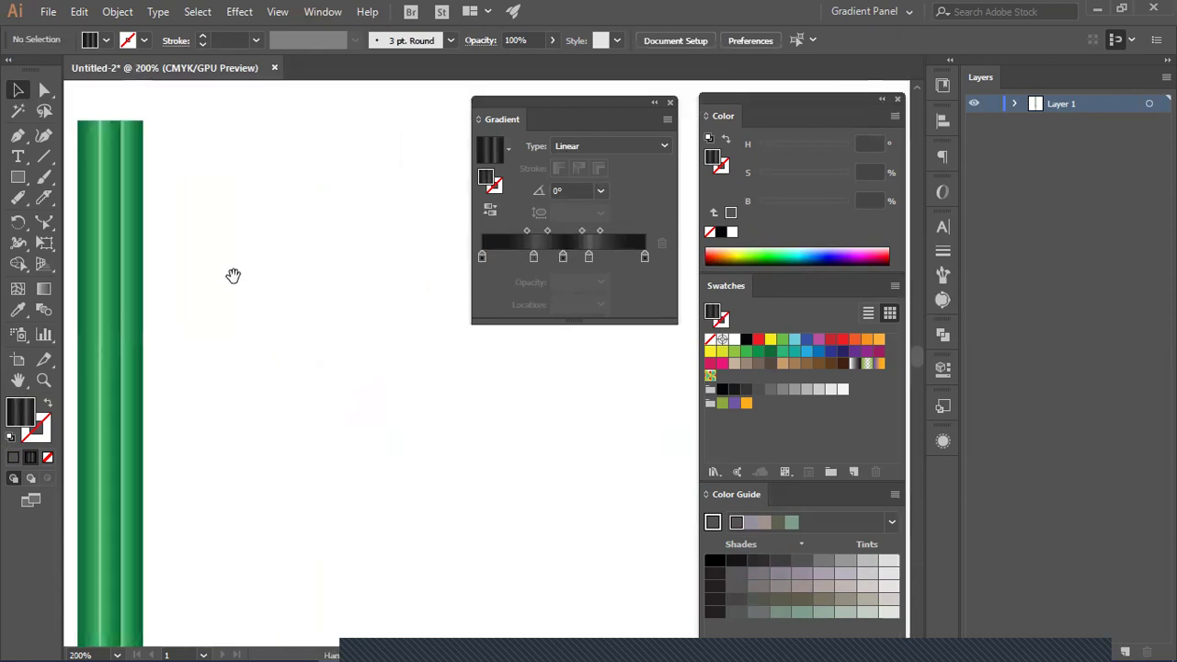
pyautogui.moveTo(234, 273); pyautogui.dragTo(354, 481)
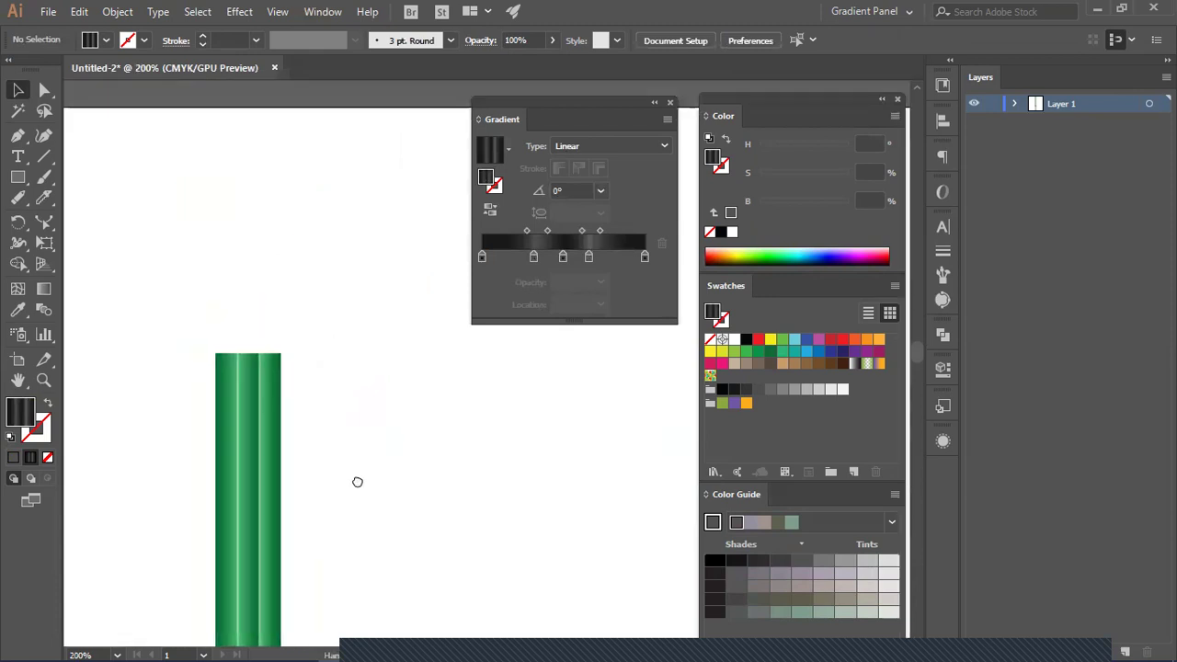
# Step: Draw a rectangle as wide as the green body, overlapping its upper end and extending above it
pyautogui.click(17, 177)
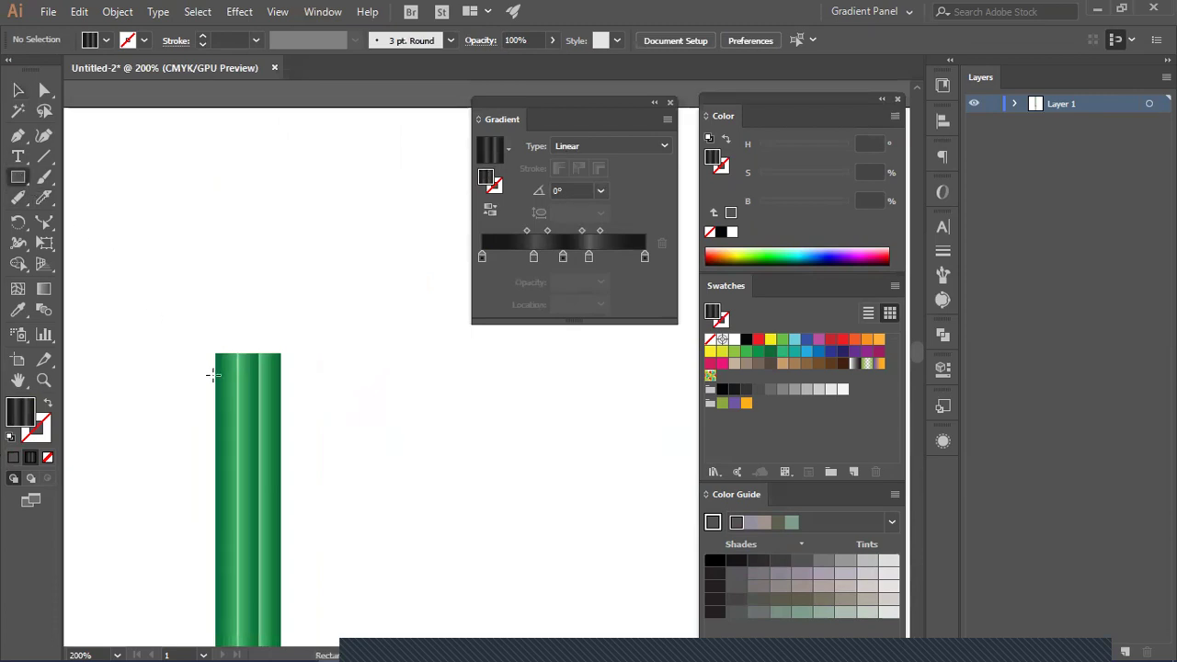
pyautogui.click(213, 374)
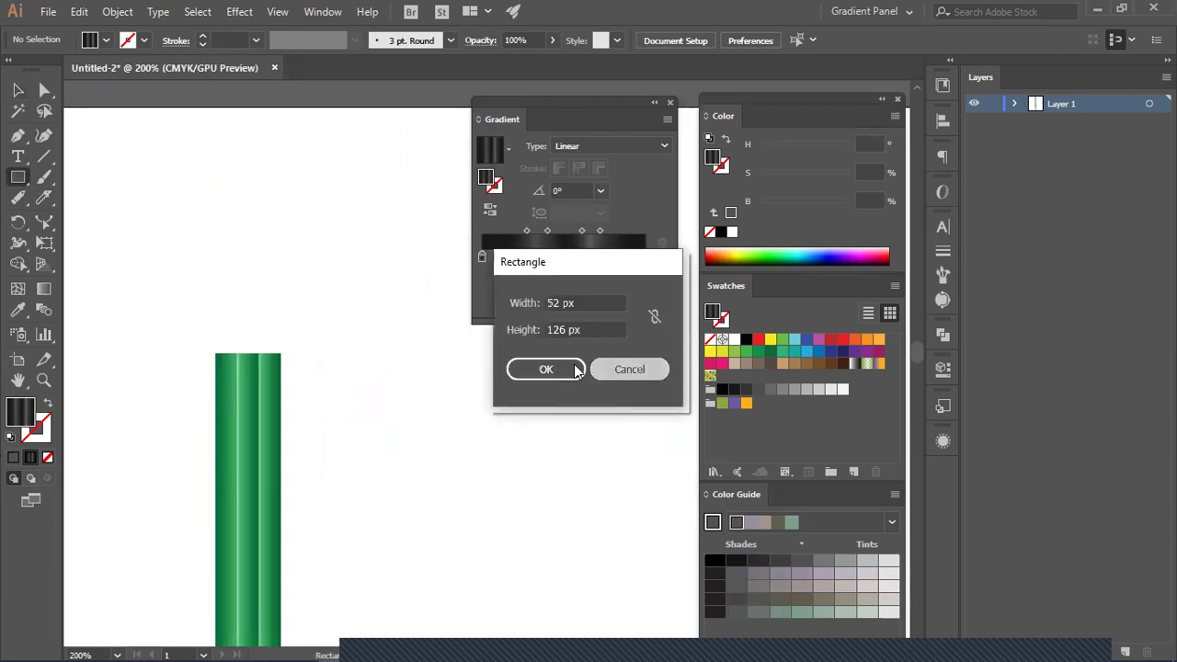
pyautogui.click(574, 369)
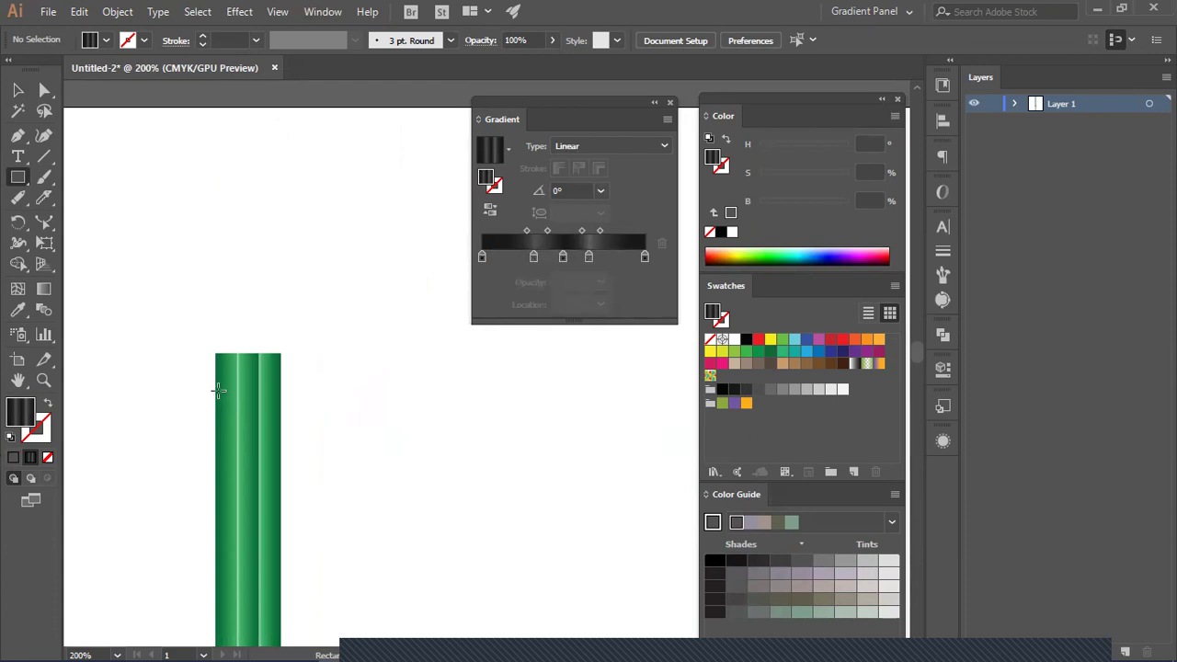
pyautogui.moveTo(218, 389)
pyautogui.mouseDown()
pyautogui.moveTo(253, 363)
pyautogui.moveTo(280, 264)
pyautogui.mouseUp()
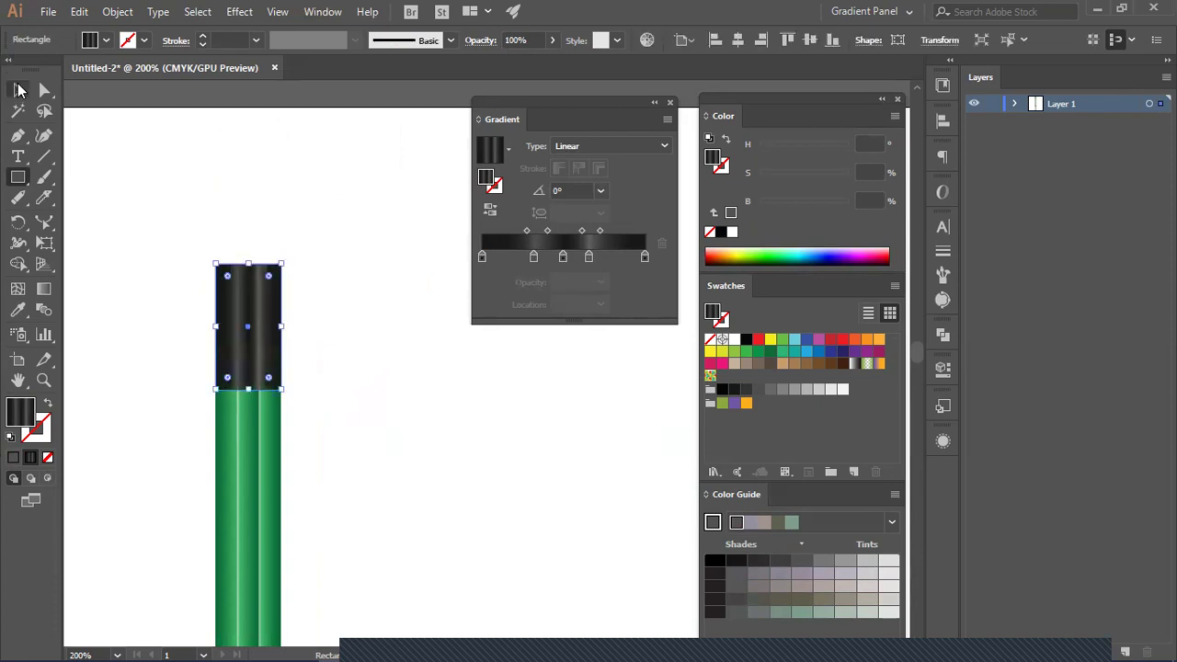
pyautogui.click(18, 89)
pyautogui.click(239, 138)
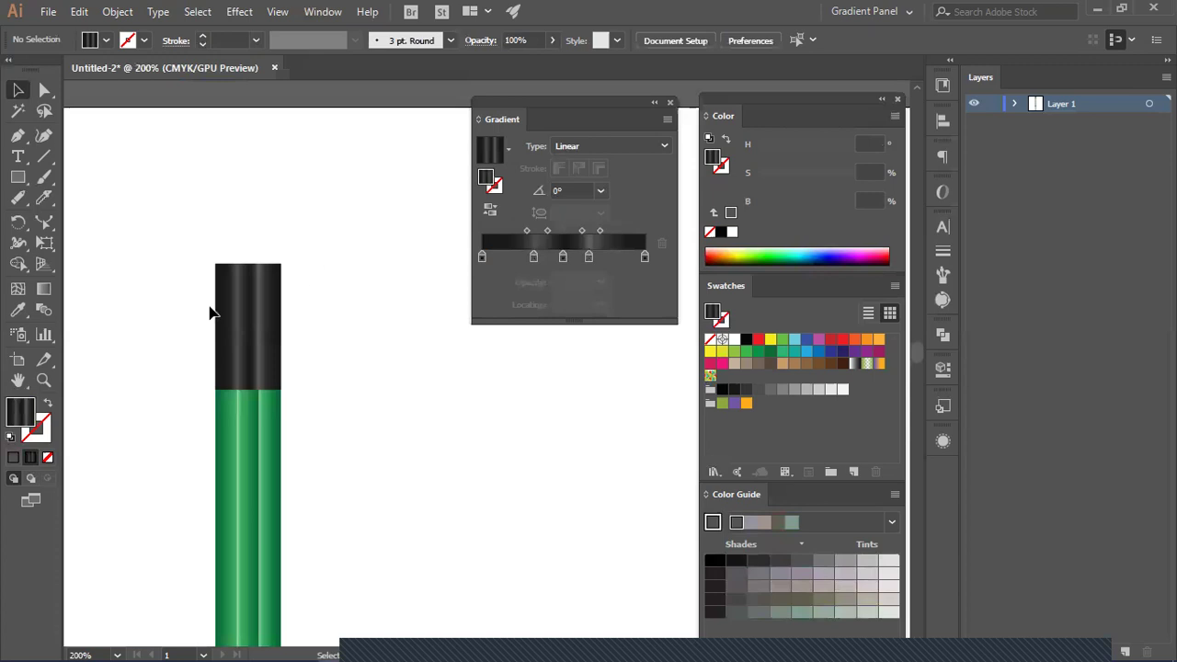
# Step: Send the dark rectangle behind the green body and stretch its upper edge upward
pyautogui.click(250, 328)
pyautogui.rightClick(248, 321)
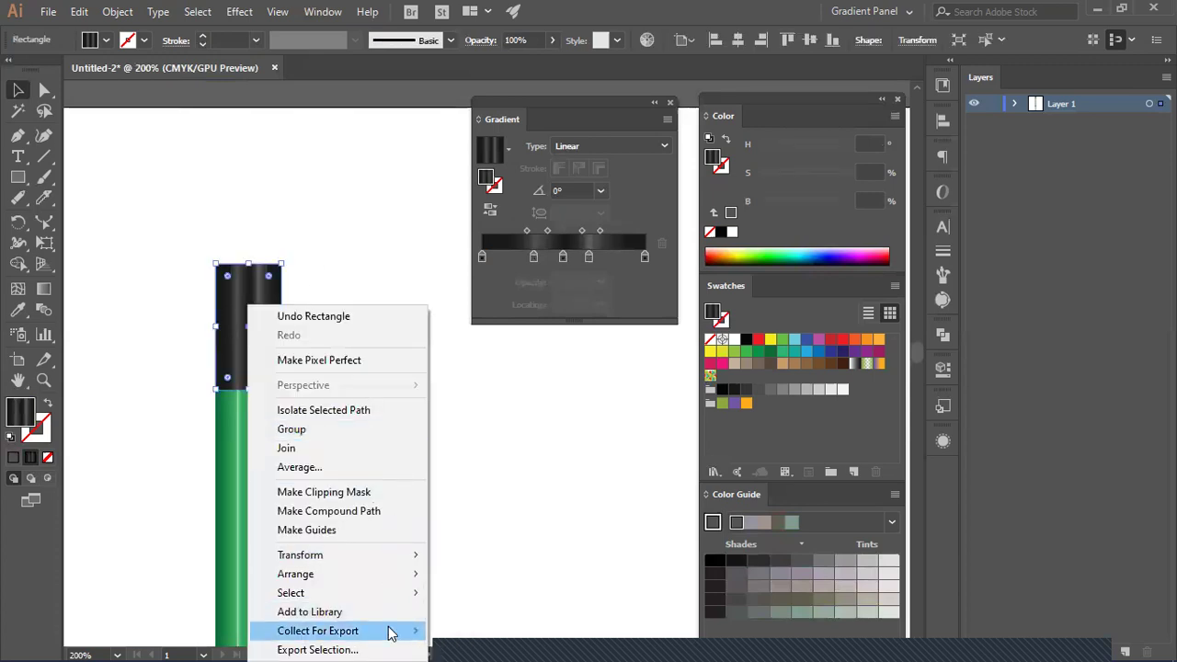
pyautogui.moveTo(395, 574)
pyautogui.click(505, 551)
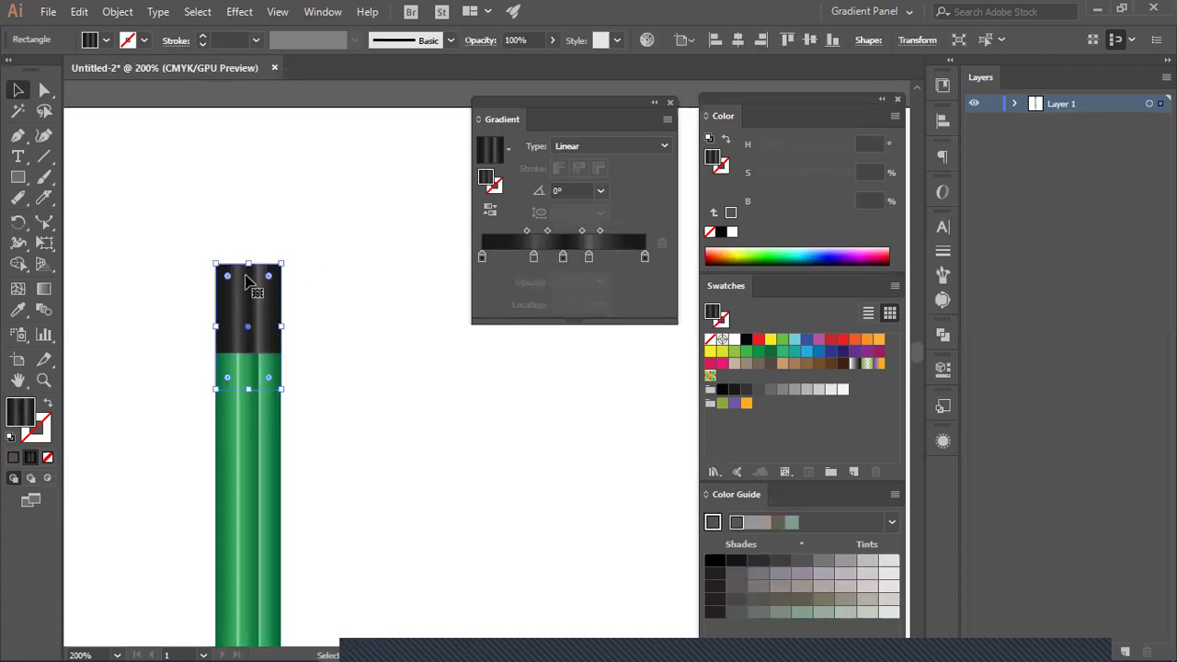
pyautogui.moveTo(249, 264); pyautogui.dragTo(247, 220)
pyautogui.click(380, 282)
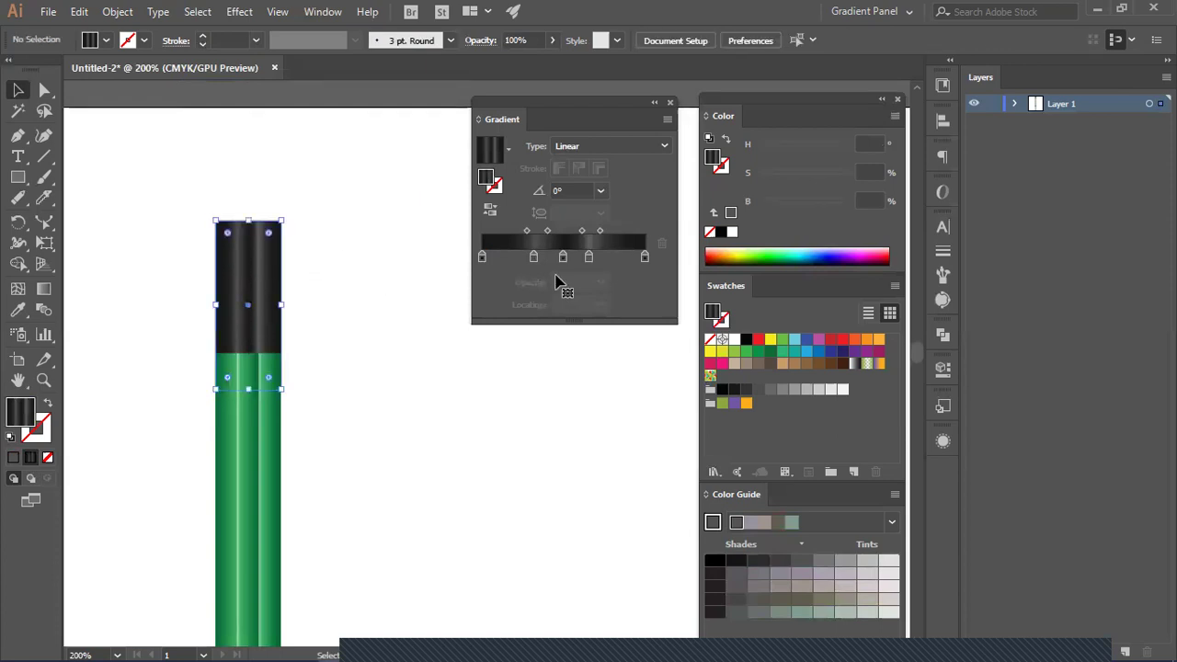
pyautogui.moveTo(248, 221); pyautogui.dragTo(246, 211)
pyautogui.click(386, 266)
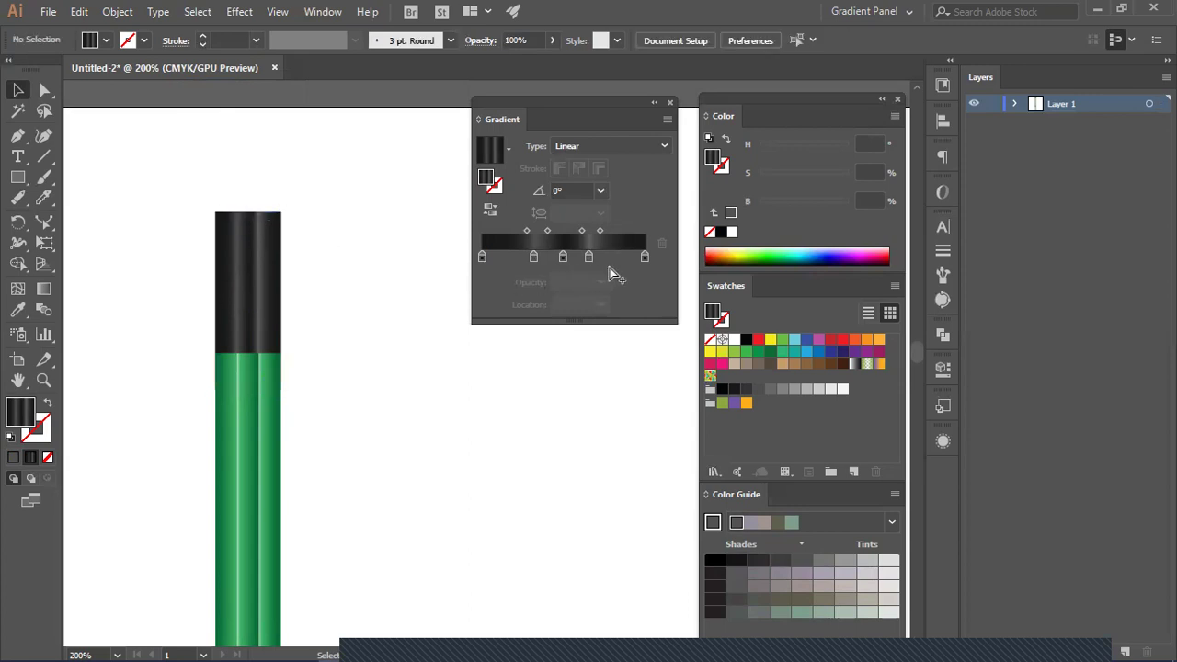
# Step: Strip the unapplied gradient down to its dark start stop and one gray stop at 100%
pyautogui.moveTo(643, 257); pyautogui.dragTo(662, 243)
pyautogui.click(588, 257)
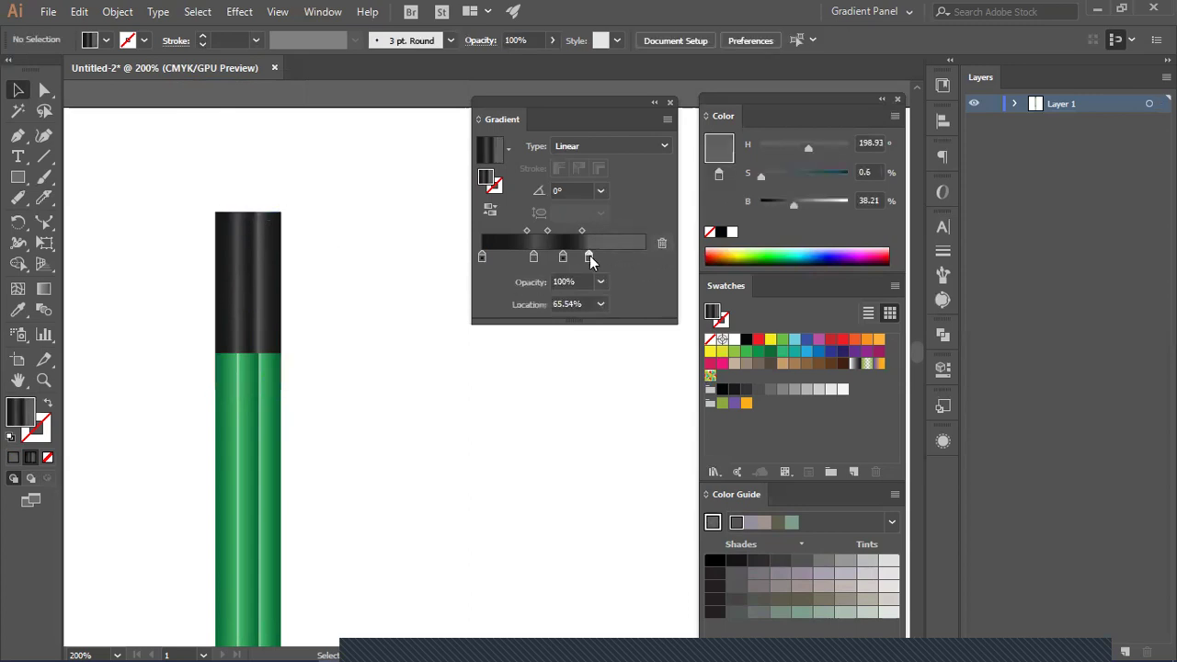
pyautogui.moveTo(589, 258); pyautogui.dragTo(661, 244)
pyautogui.moveTo(562, 258); pyautogui.dragTo(664, 245)
pyautogui.moveTo(533, 256); pyautogui.dragTo(654, 265)
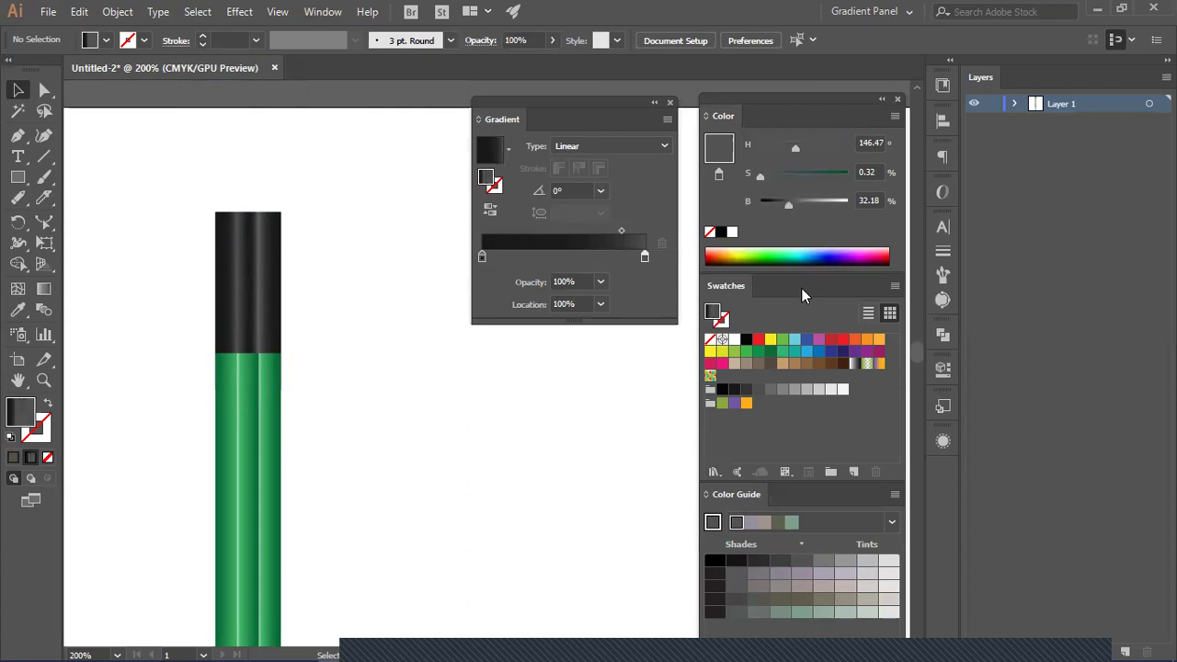
# Step: Recolor both stops of the unapplied gradient with the orange swatch
pyautogui.click(855, 340)
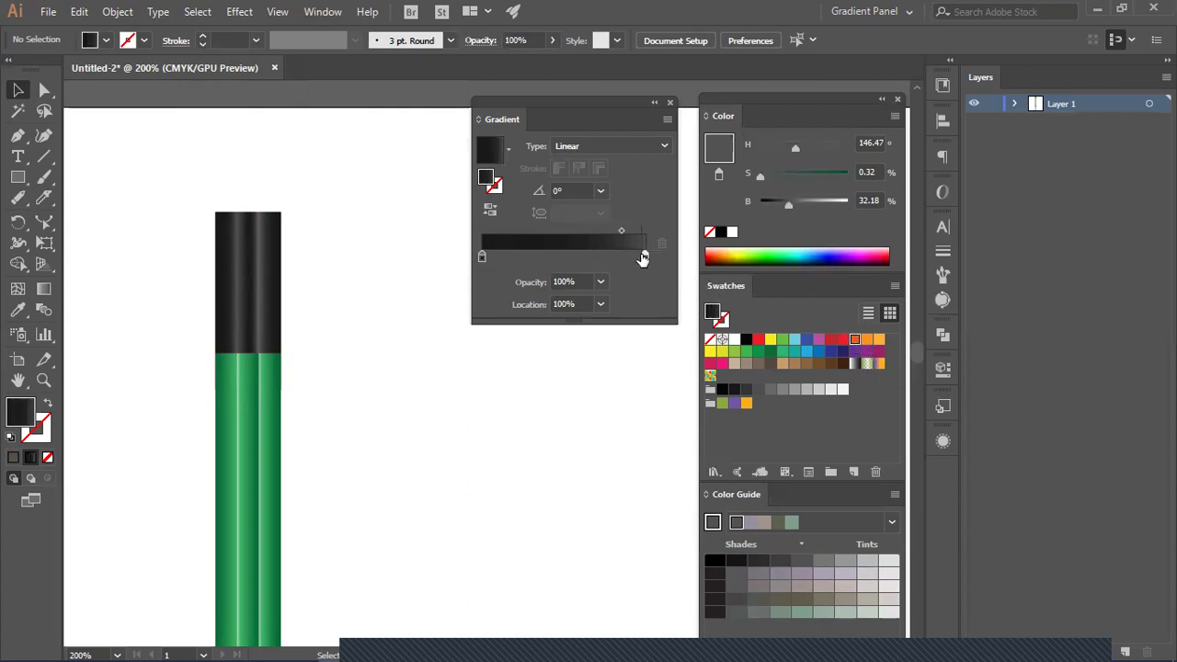
pyautogui.click(643, 258)
pyautogui.hotkey('ctrl', 'z')
pyautogui.moveTo(855, 340); pyautogui.dragTo(649, 264)
pyautogui.moveTo(855, 341); pyautogui.dragTo(483, 262)
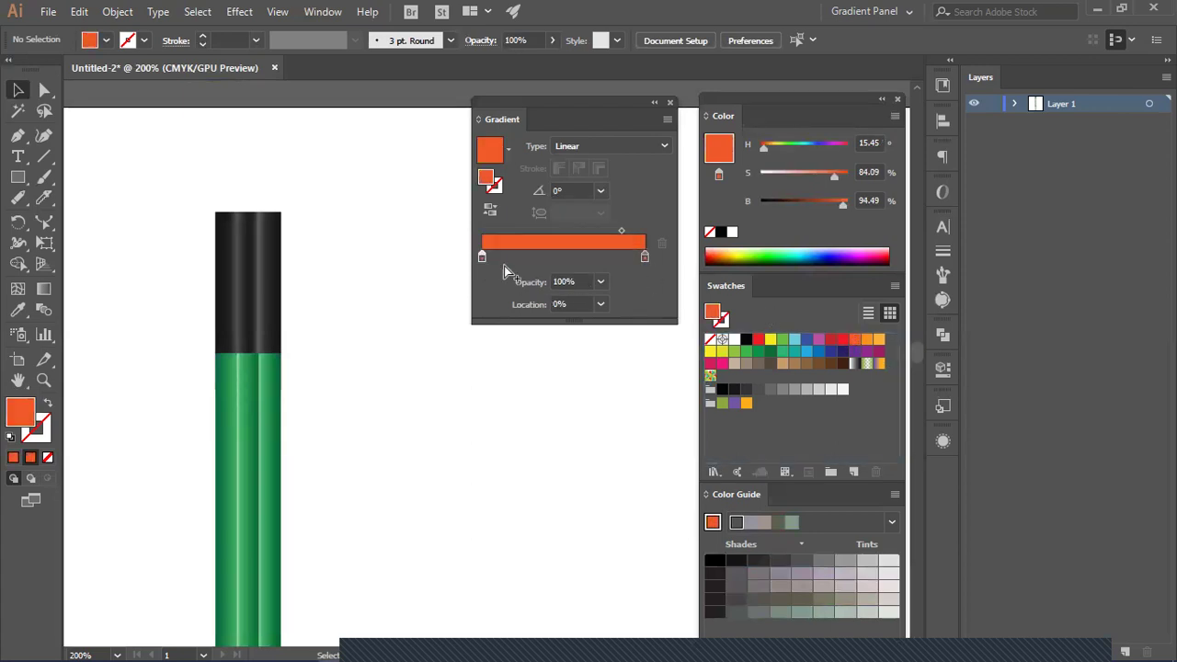
# Step: Select the dark rectangle and reduce its gradient to the dark start stop and one gray stop at 100%
pyautogui.click(261, 300)
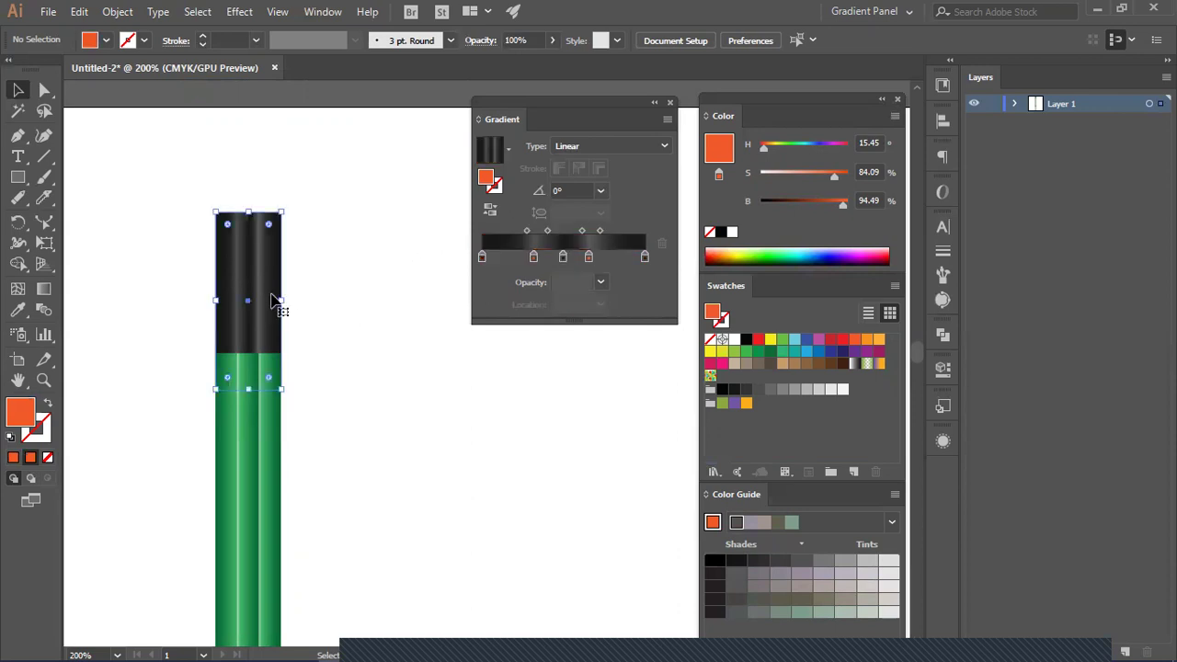
pyautogui.click(643, 258)
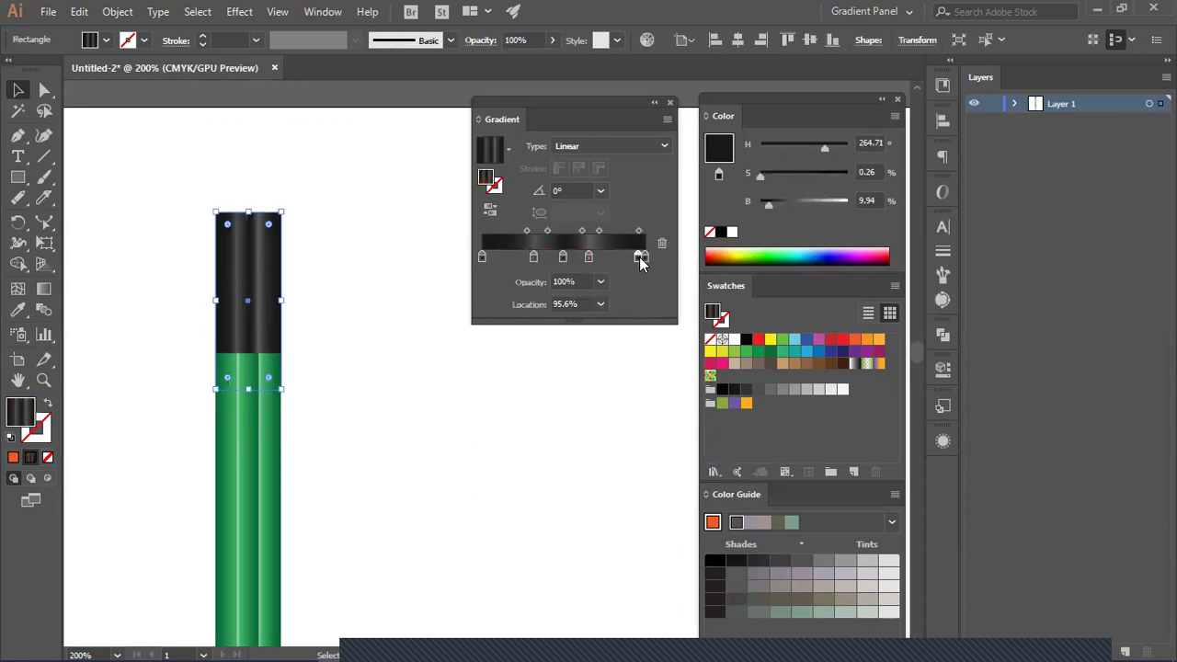
pyautogui.moveTo(644, 256); pyautogui.dragTo(640, 256)
pyautogui.click(662, 242)
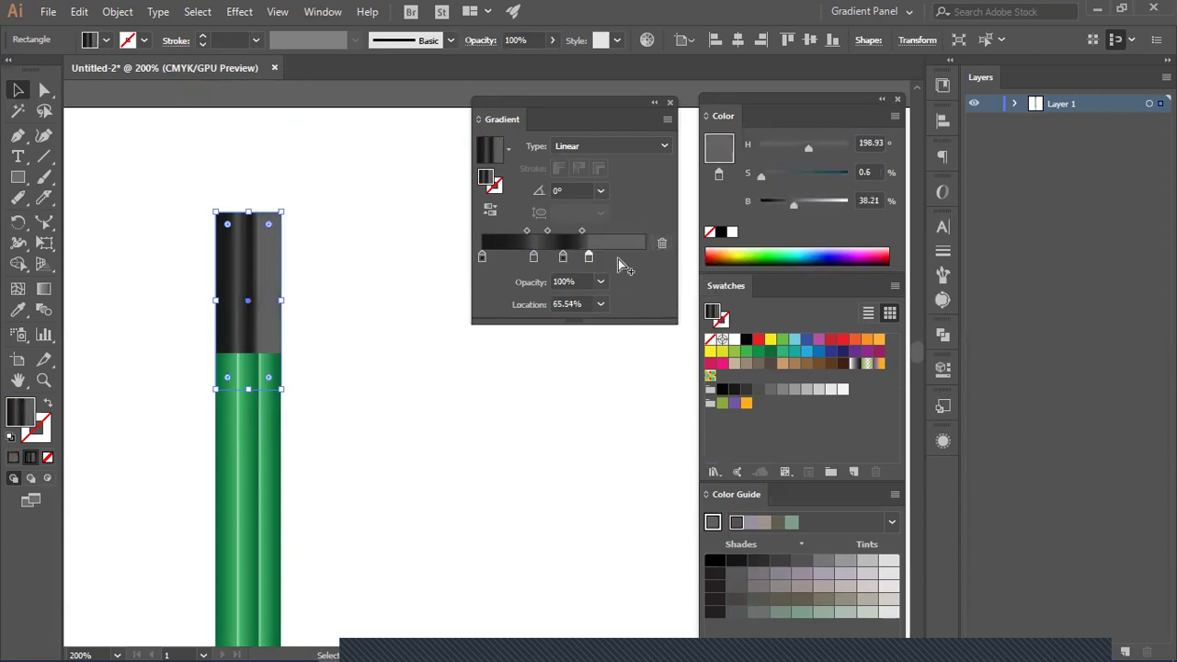
pyautogui.click(662, 244)
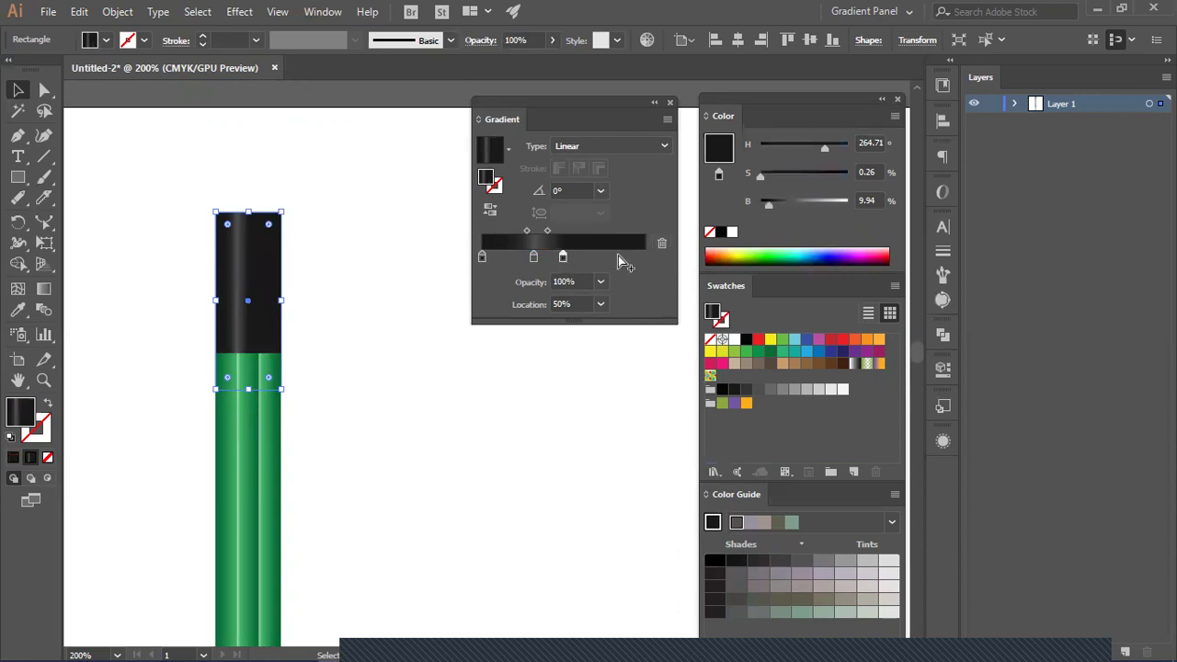
pyautogui.click(662, 246)
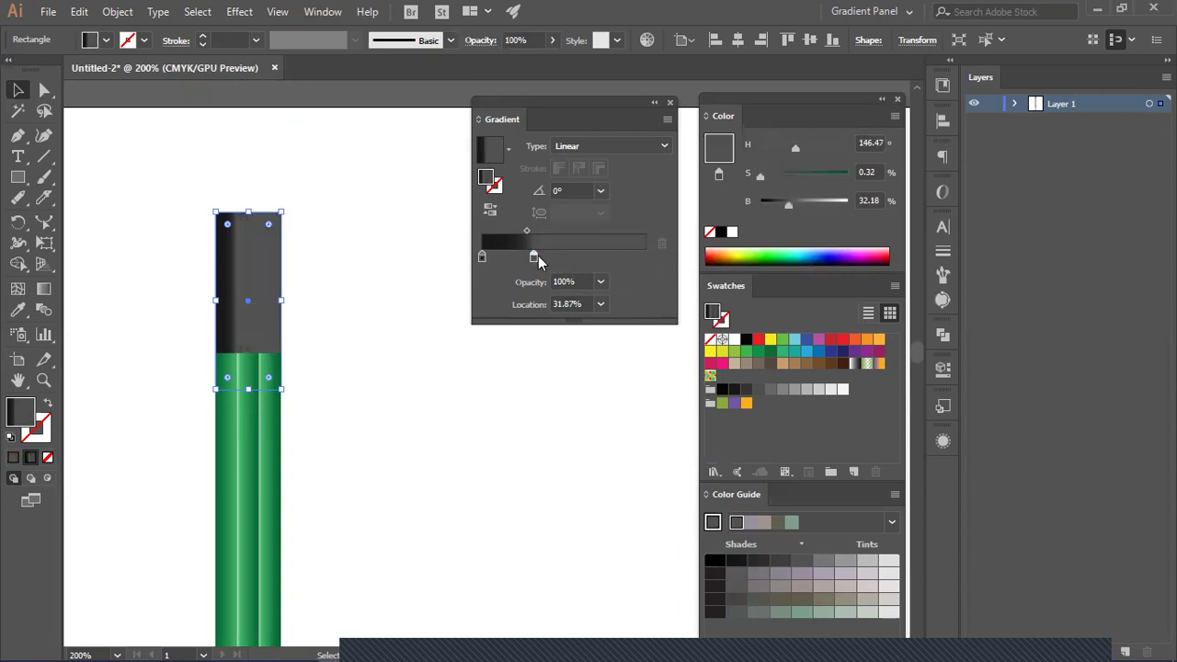
pyautogui.moveTo(531, 258); pyautogui.dragTo(644, 256)
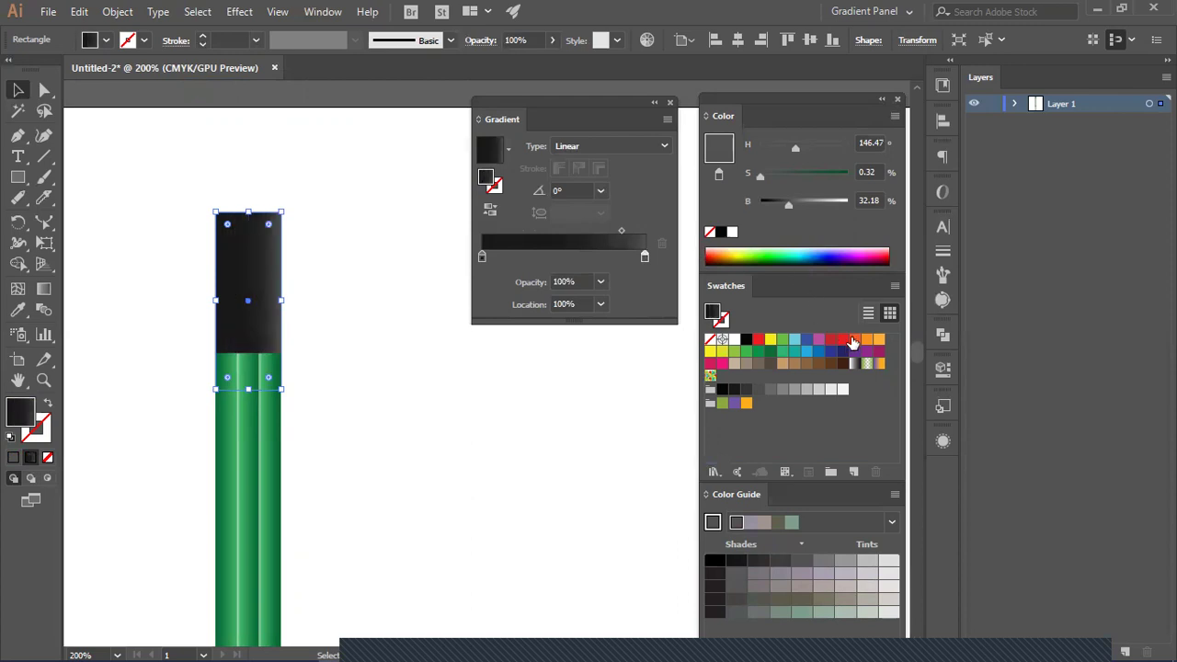
# Step: Recolor the end and start stops of the rectangle's gradient with the orange swatch
pyautogui.moveTo(854, 339); pyautogui.dragTo(644, 256)
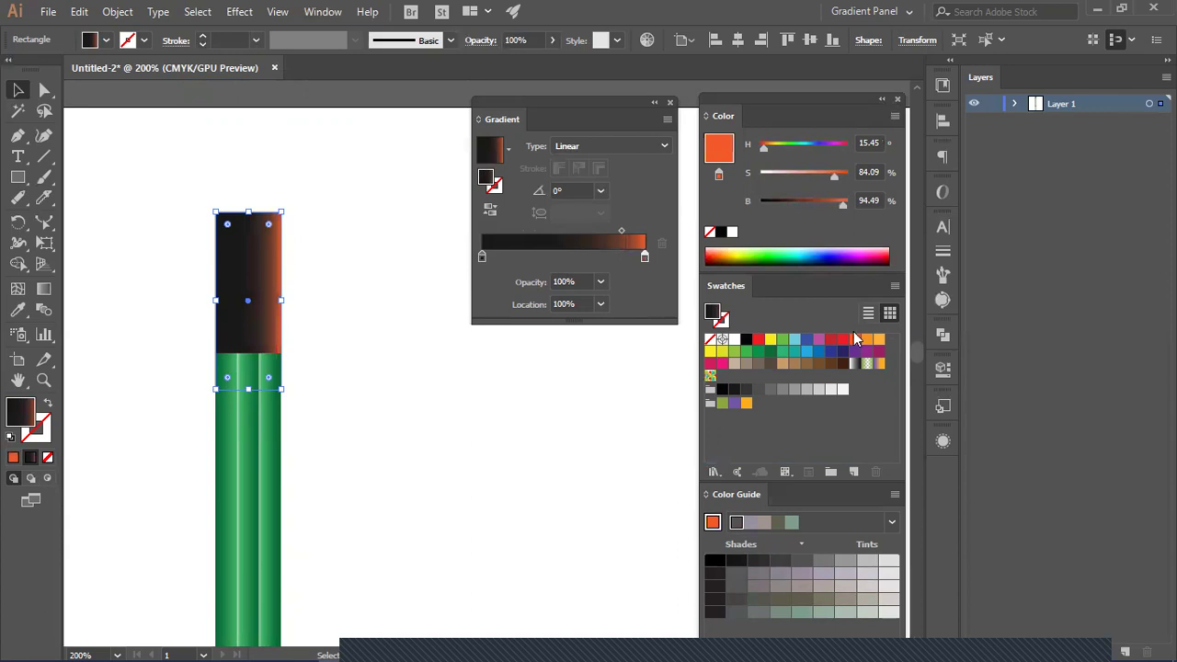
pyautogui.moveTo(847, 342); pyautogui.dragTo(481, 253)
pyautogui.click(390, 225)
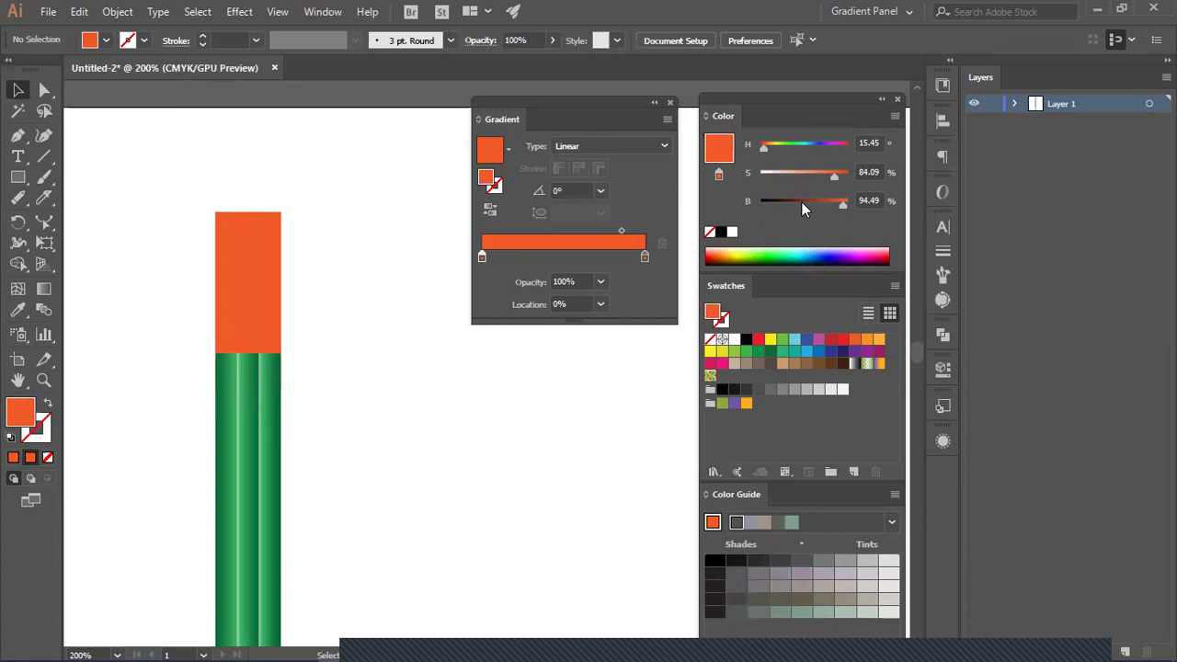
# Step: With no object selected, recolor both stops of the gradient with the yellow swatch
pyautogui.moveTo(709, 353); pyautogui.dragTo(644, 257)
pyautogui.click(708, 352)
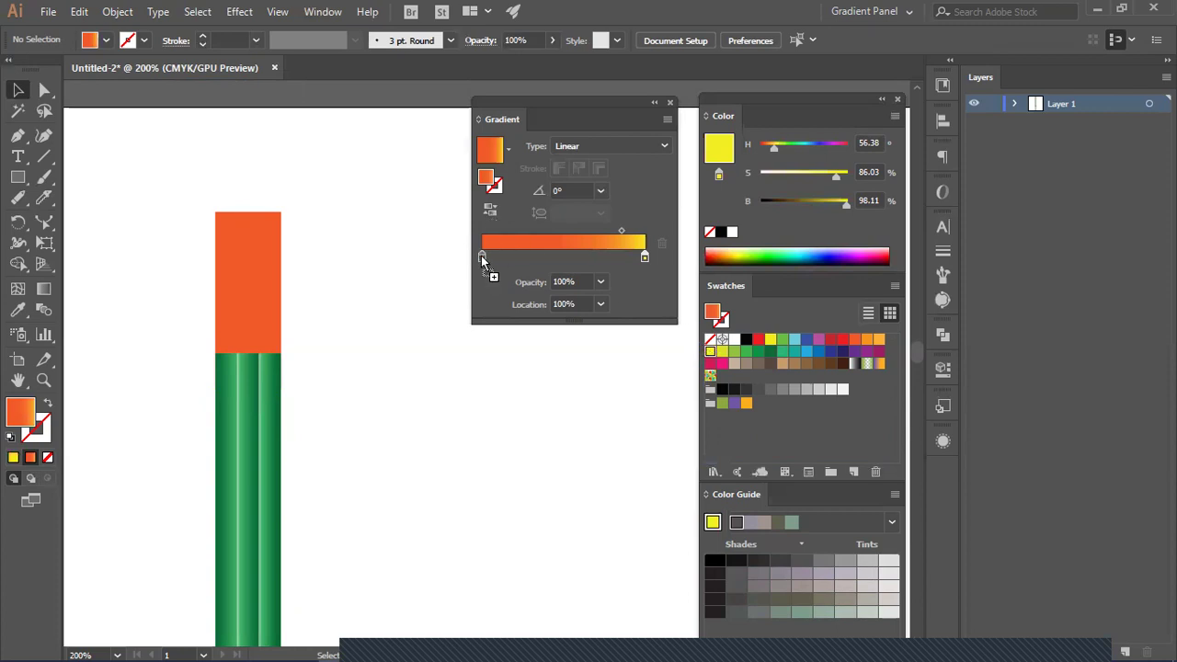
pyautogui.click(480, 255)
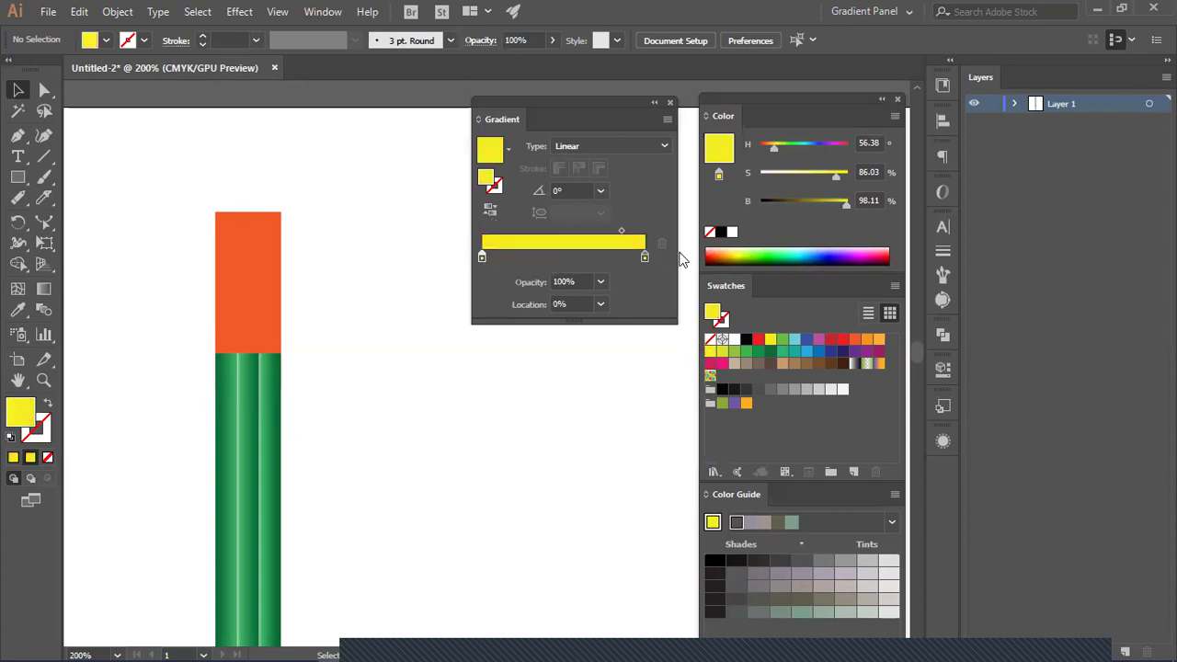
# Step: Set the hue of the start stop in the top rectangle's orange gradient to 36°
pyautogui.moveTo(842, 203); pyautogui.dragTo(839, 203)
pyautogui.moveTo(772, 147); pyautogui.dragTo(767, 149)
pyautogui.click(248, 285)
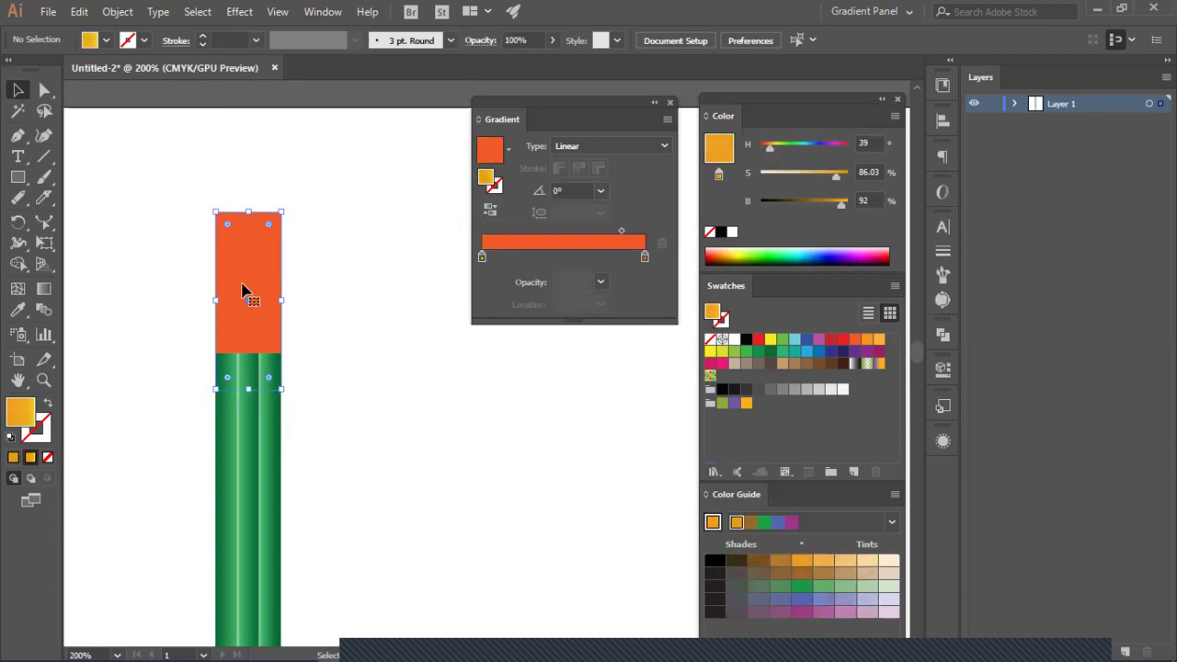
pyautogui.click(483, 255)
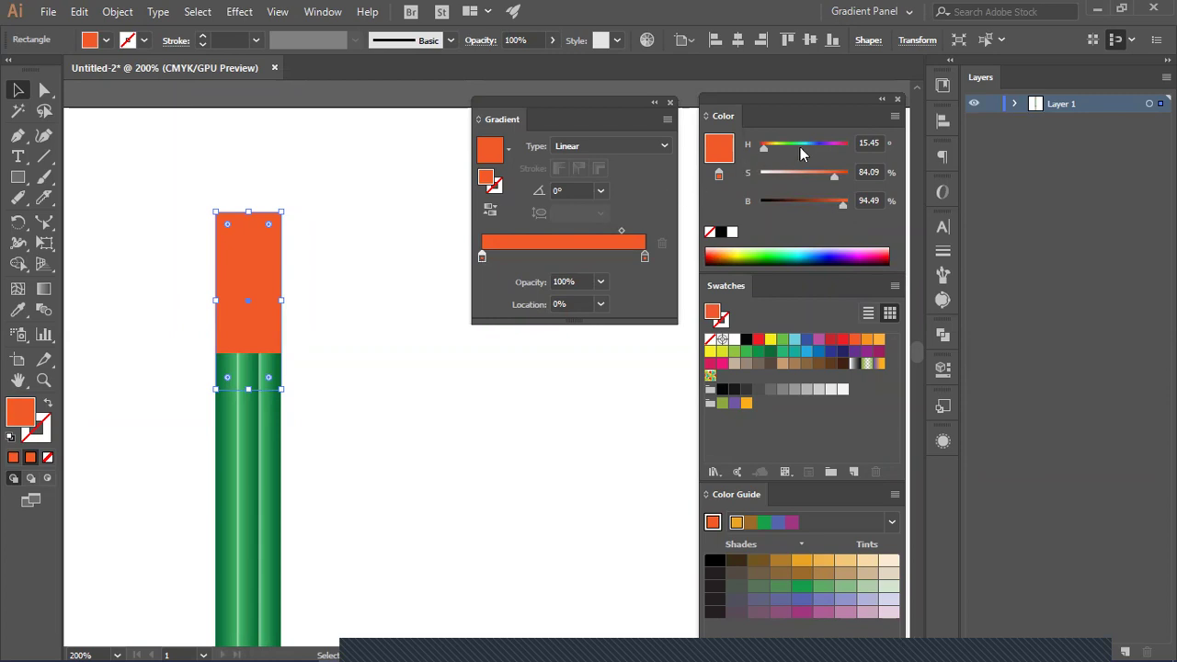
pyautogui.moveTo(768, 147); pyautogui.dragTo(772, 145)
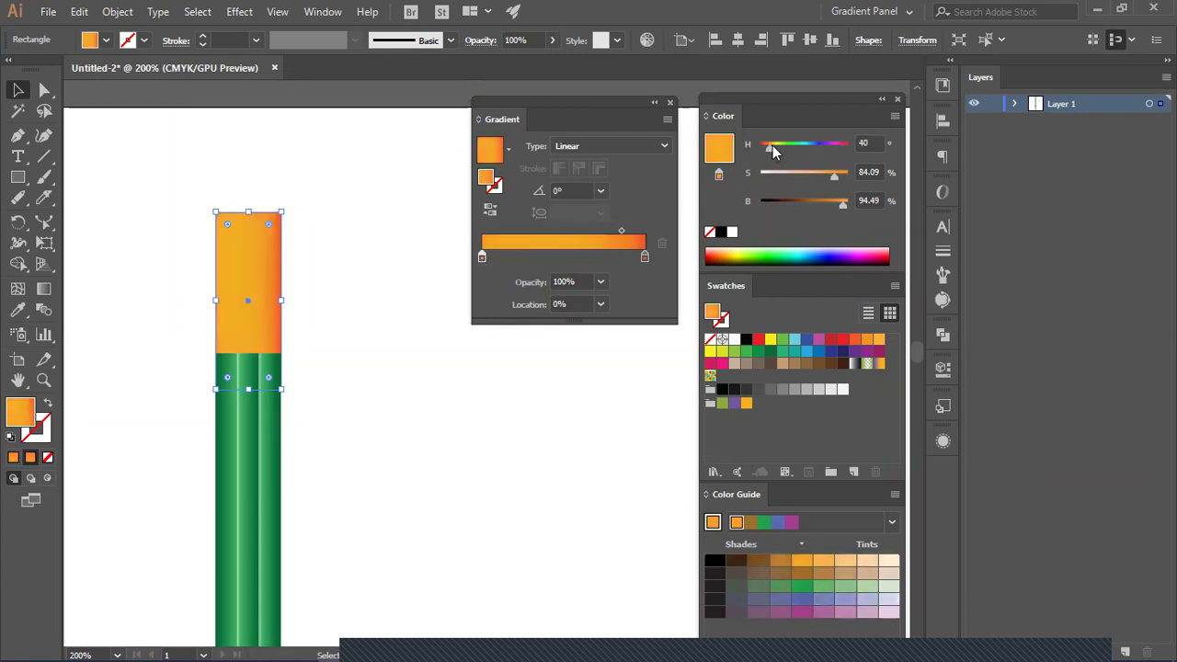
pyautogui.moveTo(772, 145); pyautogui.dragTo(769, 149)
pyautogui.click(317, 294)
# Step: Replace the red-orange end stop of the top rectangle's gradient with a copy of the lighter orange start stop at 100%
pyautogui.click(228, 310)
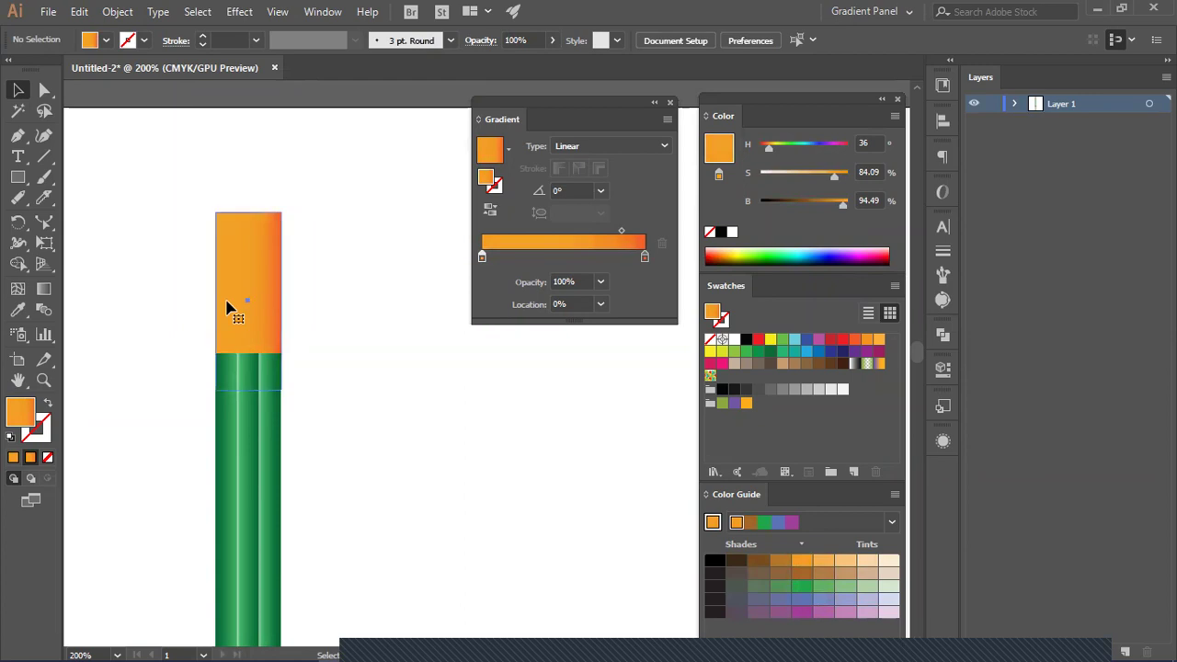
pyautogui.click(644, 257)
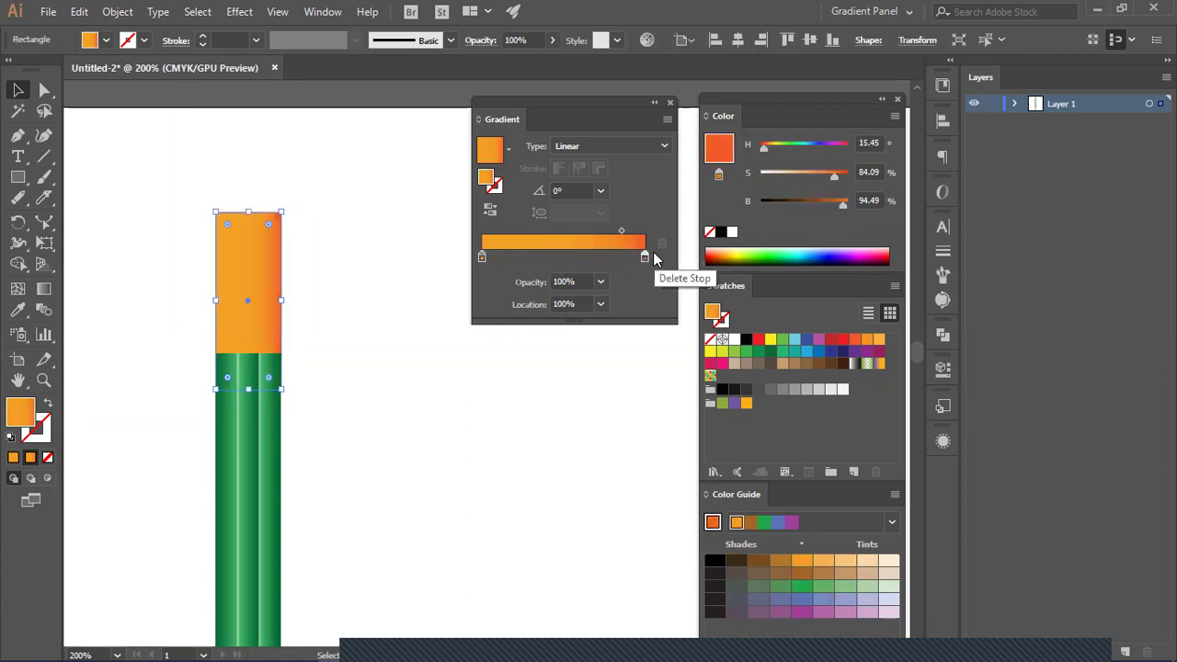
pyautogui.click(483, 257)
pyautogui.moveTo(481, 256); pyautogui.dragTo(667, 248)
pyautogui.moveTo(582, 256); pyautogui.dragTo(656, 265)
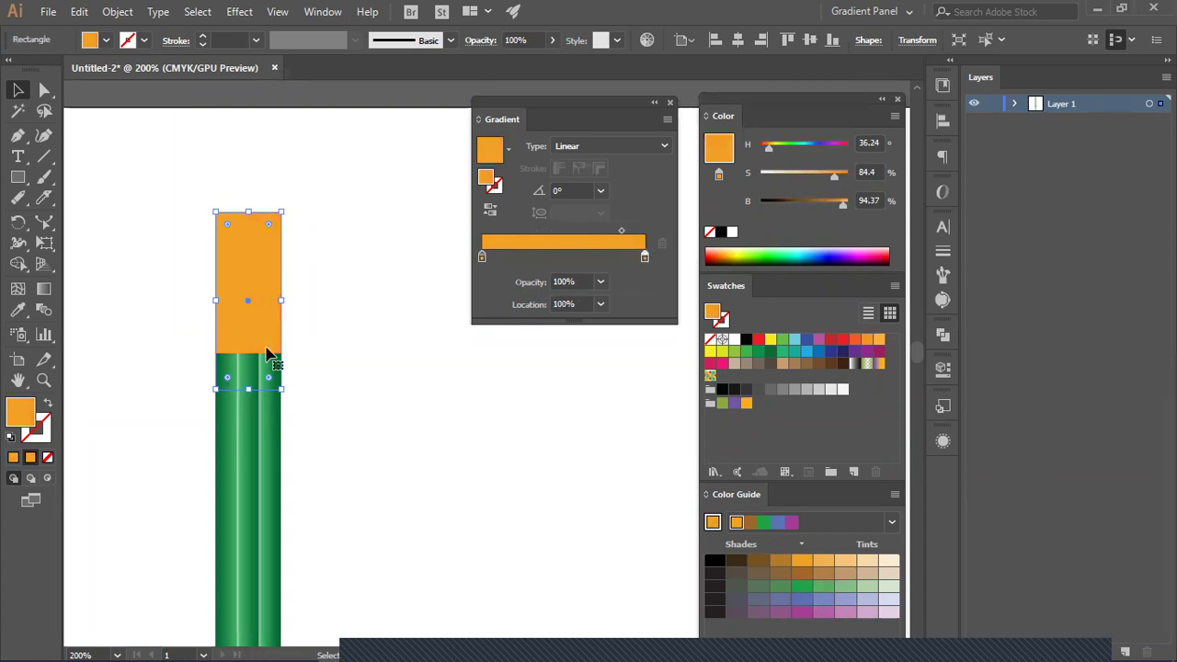
# Step: Add a middle stop to the orange gradient and a highlight stop at 39.12% with saturation 47% and brightness 100%
pyautogui.click(563, 260)
pyautogui.click(547, 257)
pyautogui.moveTo(830, 170); pyautogui.dragTo(851, 199)
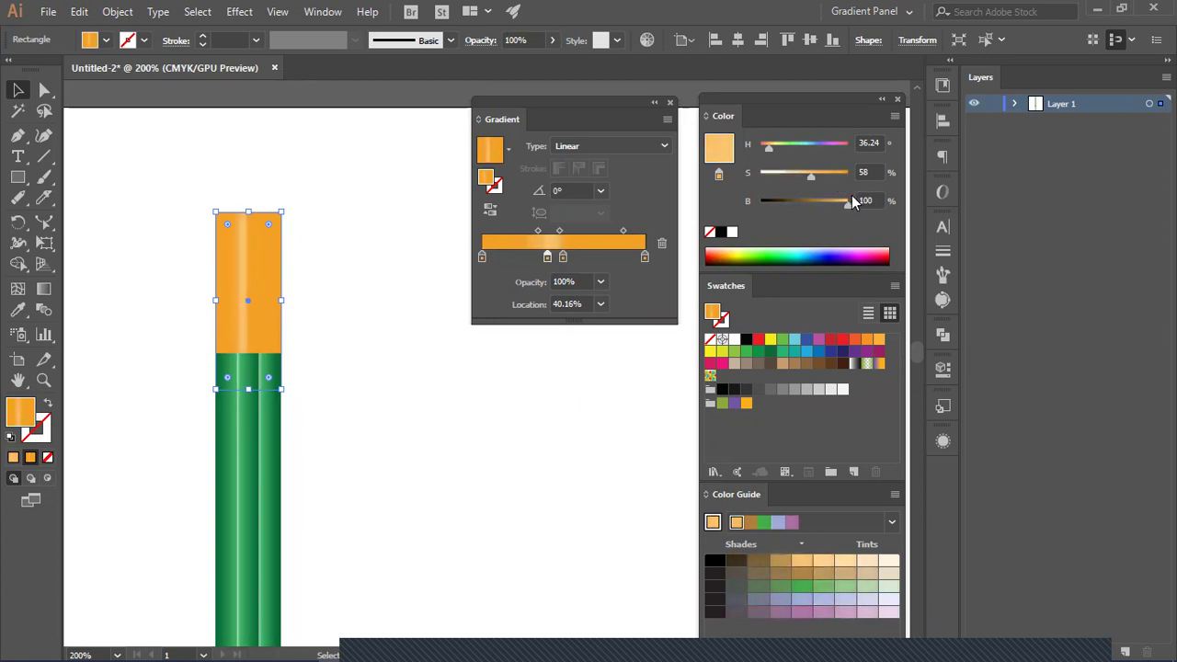
pyautogui.moveTo(816, 176); pyautogui.dragTo(824, 175)
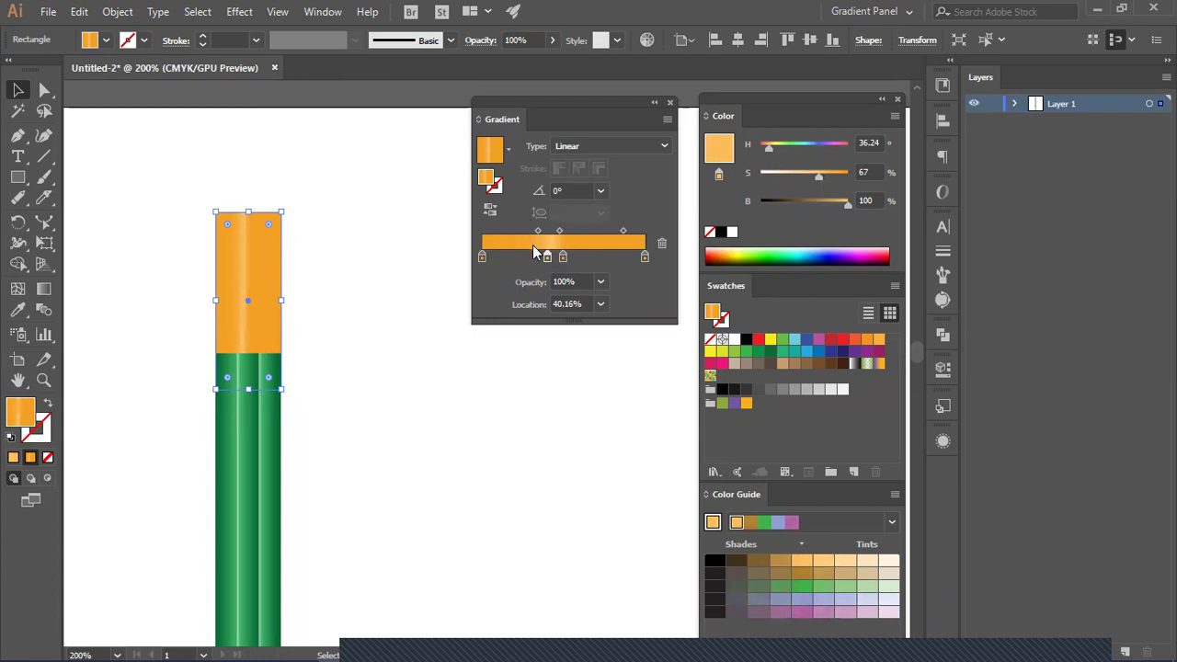
pyautogui.moveTo(546, 256); pyautogui.dragTo(542, 255)
pyautogui.click(802, 174)
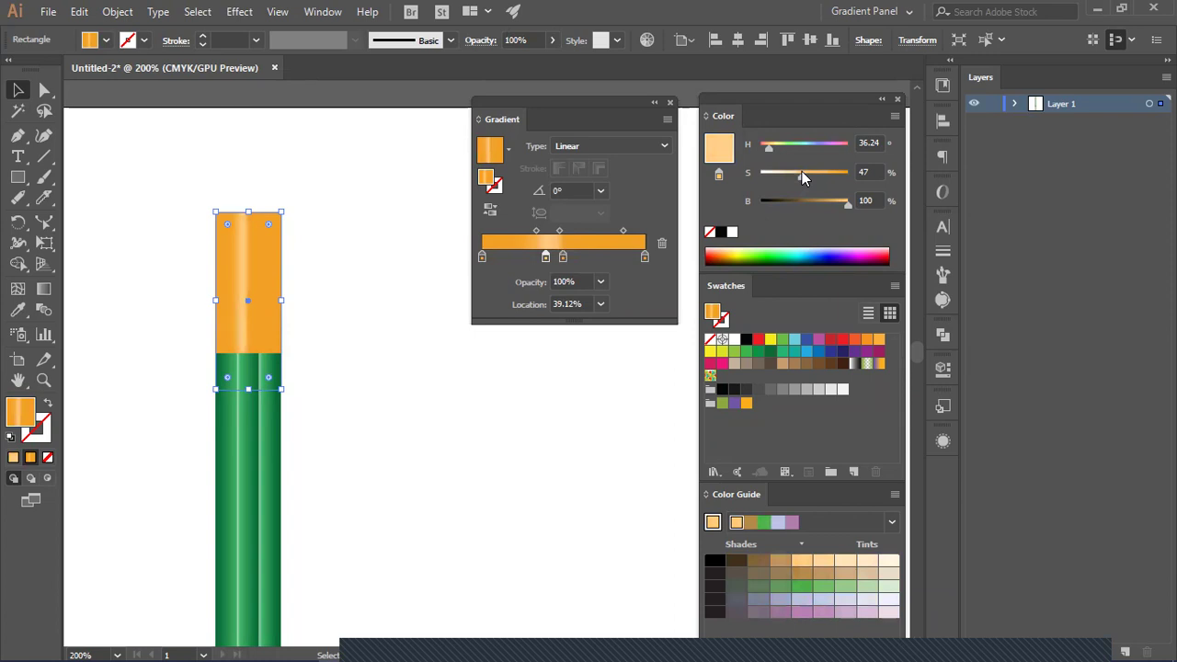
# Step: Move the highlight stop to 31.35% with saturation 57%, and shift the midpoint after it to 42.43%
pyautogui.moveTo(550, 258)
pyautogui.mouseDown()
pyautogui.moveTo(525, 256)
pyautogui.moveTo(537, 234)
pyautogui.moveTo(533, 254)
pyautogui.mouseUp()
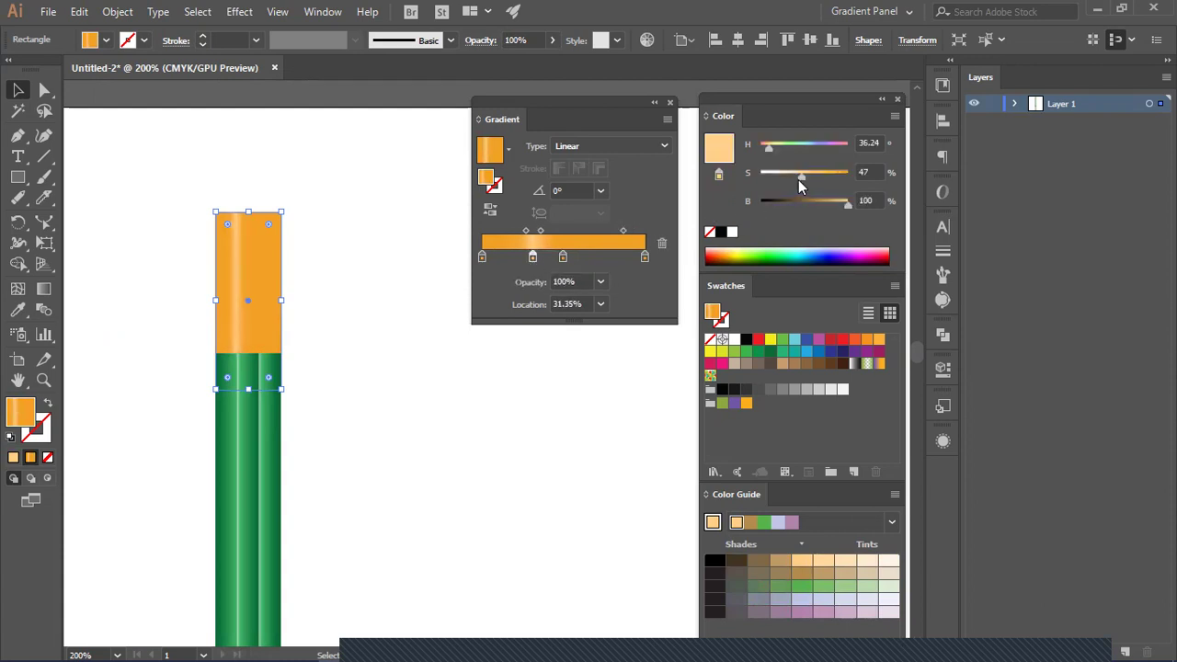
pyautogui.moveTo(801, 177); pyautogui.dragTo(808, 174)
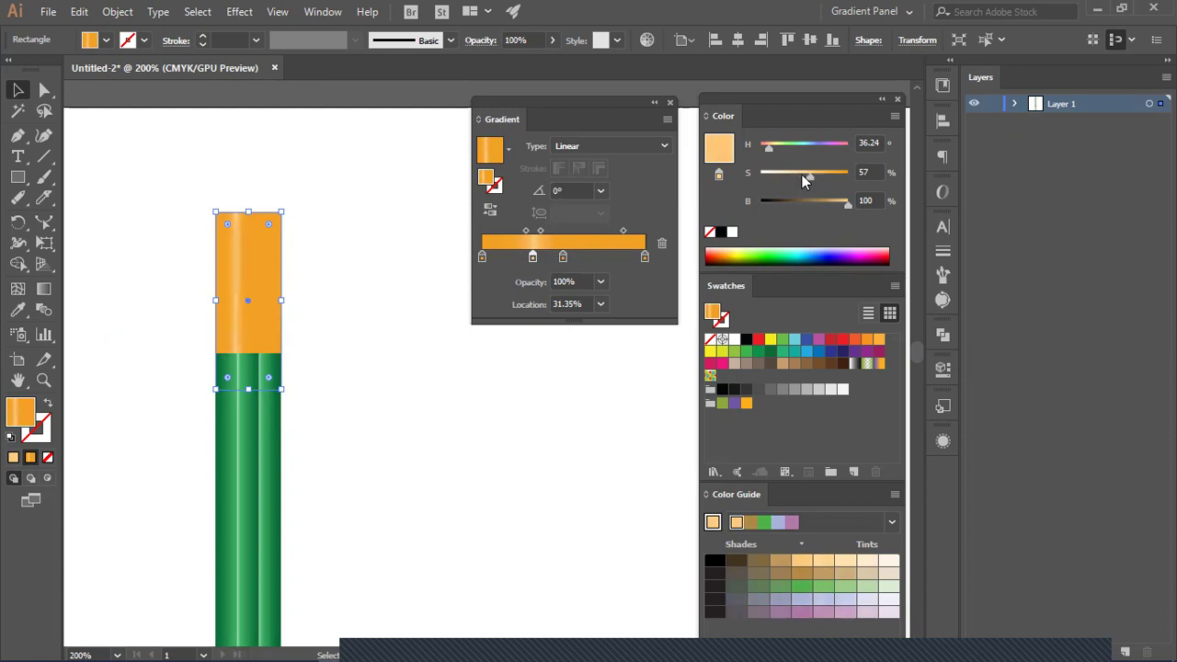
pyautogui.moveTo(532, 257); pyautogui.dragTo(548, 226)
pyautogui.click(371, 249)
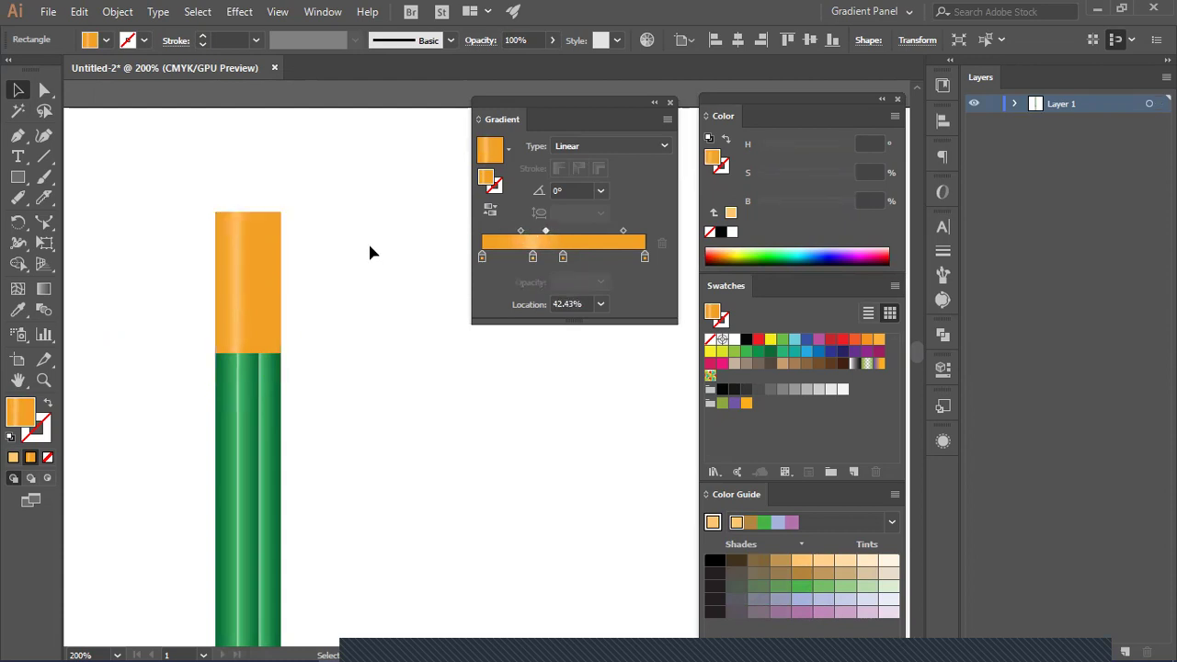
pyautogui.click(532, 257)
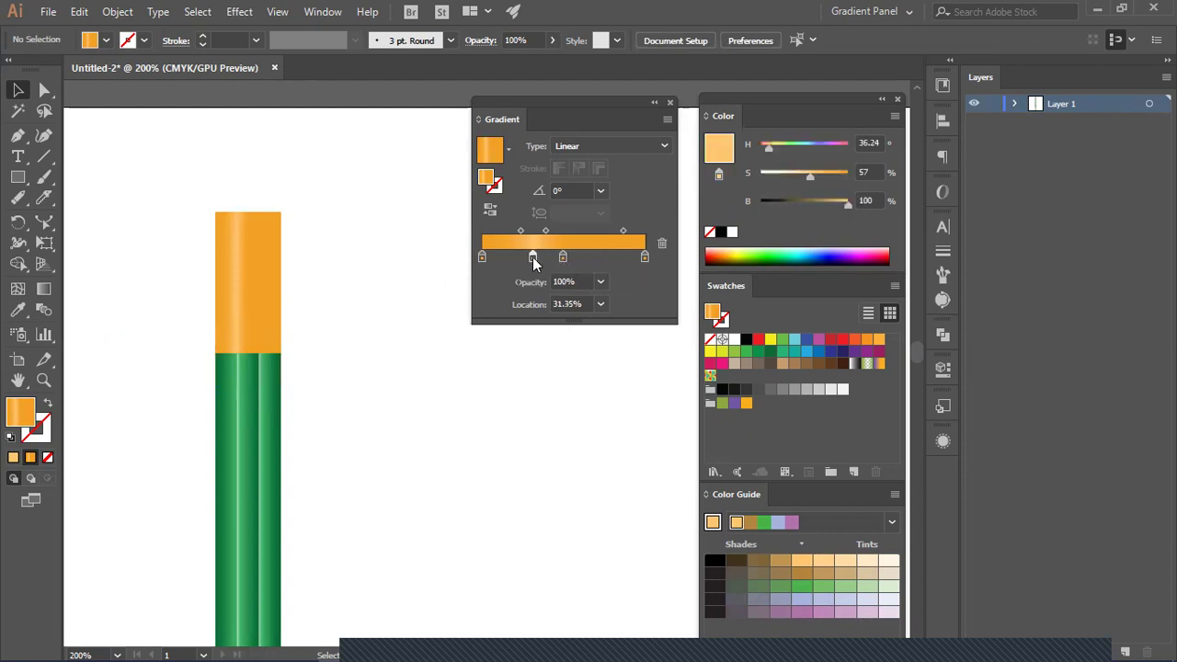
pyautogui.click(575, 259)
pyautogui.moveTo(577, 267); pyautogui.dragTo(590, 256)
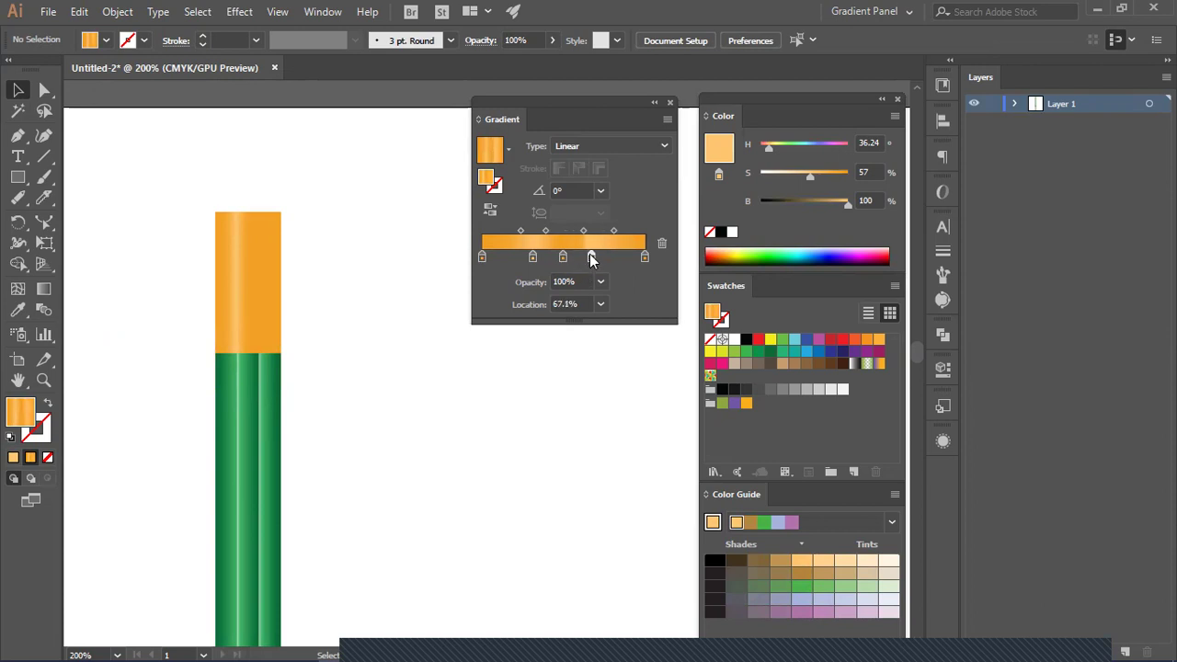
# Step: Copy the orange rectangle's highlight stop to 65.54% and shift the midpoint after it to 19.87%
pyautogui.click(249, 289)
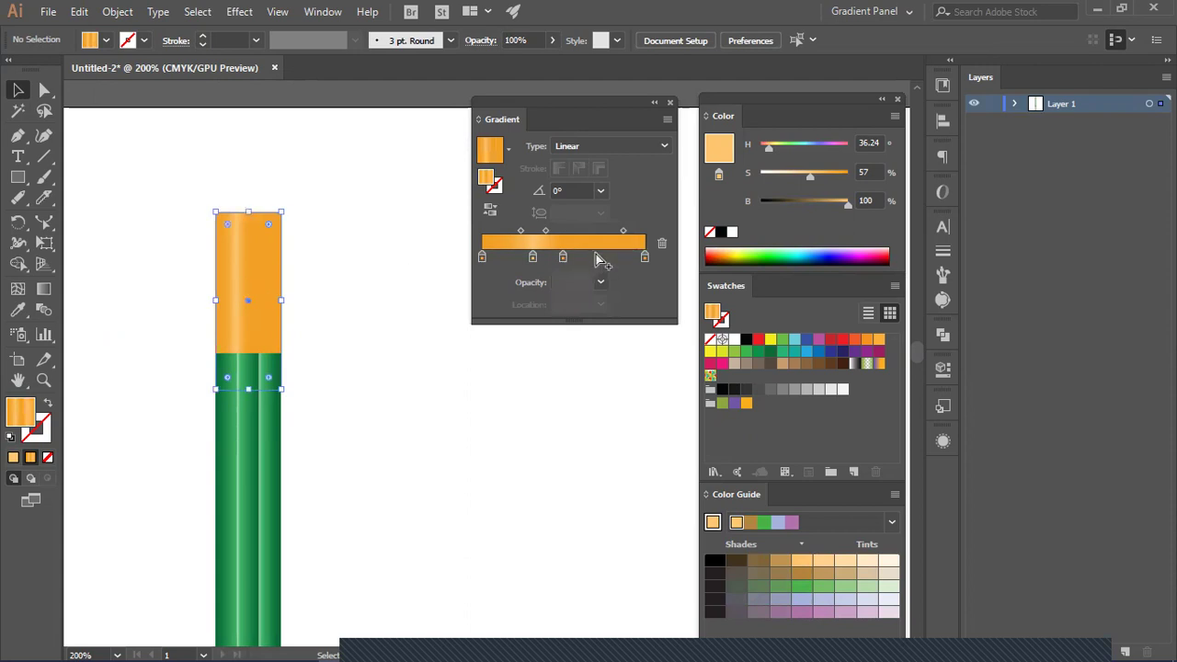
pyautogui.click(533, 256)
pyautogui.moveTo(533, 256); pyautogui.dragTo(600, 225)
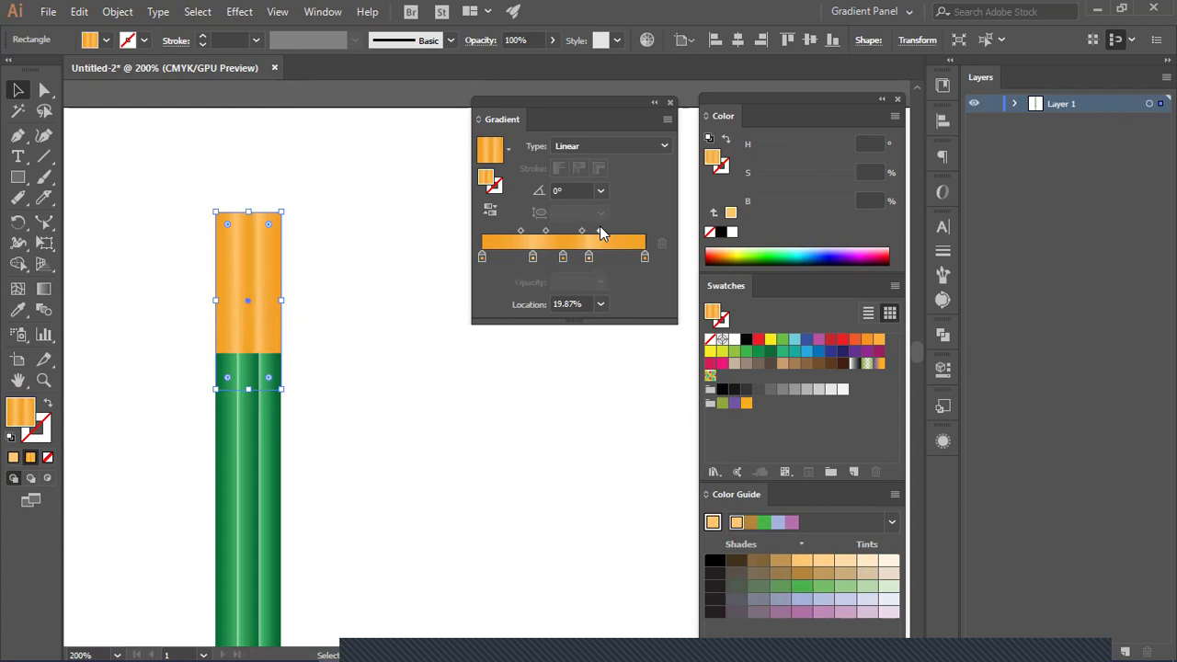
pyautogui.click(410, 278)
pyautogui.scroll(-1, 413, 288)
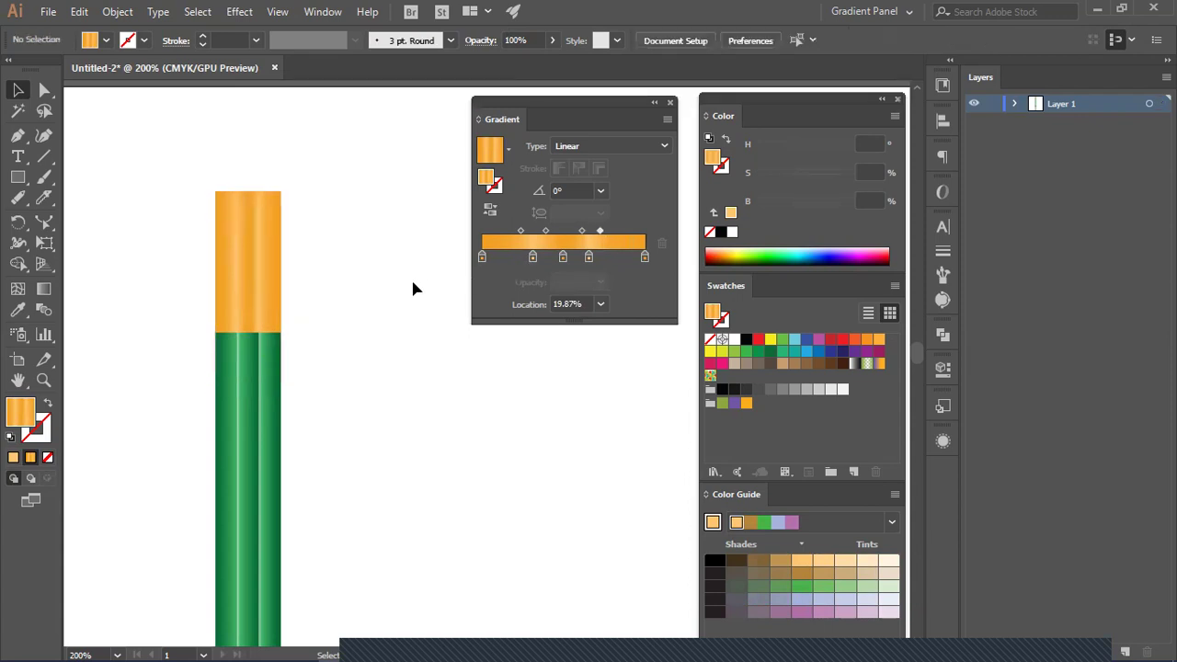
pyautogui.scroll(3, 413, 289)
pyautogui.scroll(-2, 413, 289)
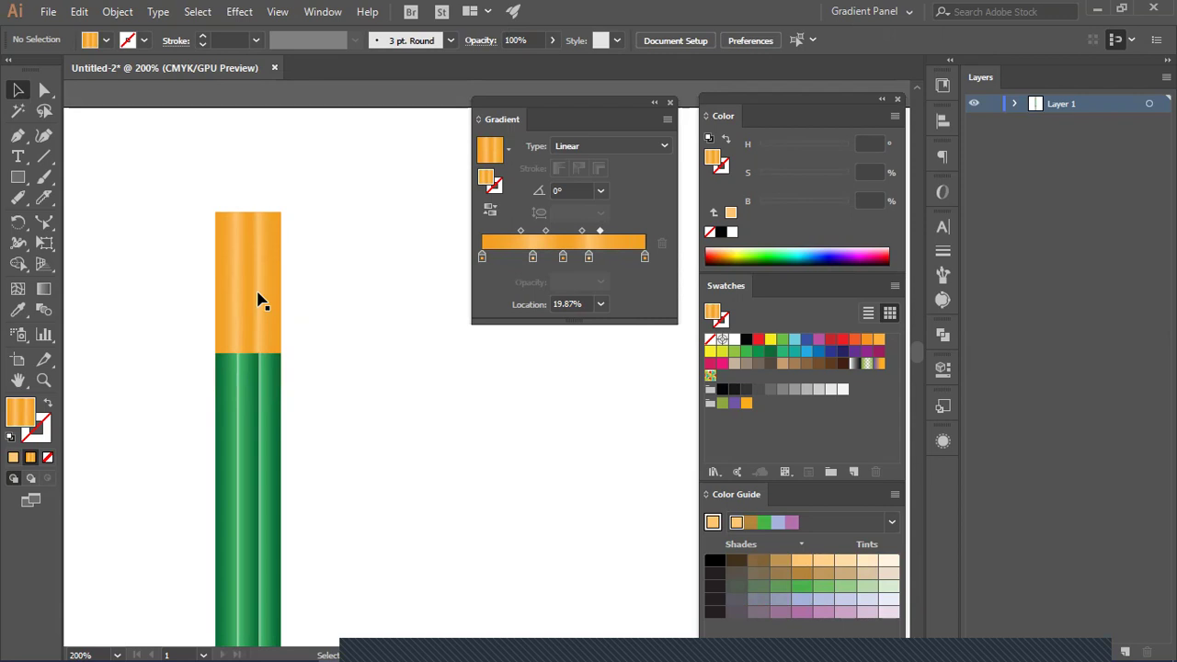
# Step: Draw a tall rounded rectangle overlapping the upper part of the orange band
pyautogui.scroll(3, 314, 278)
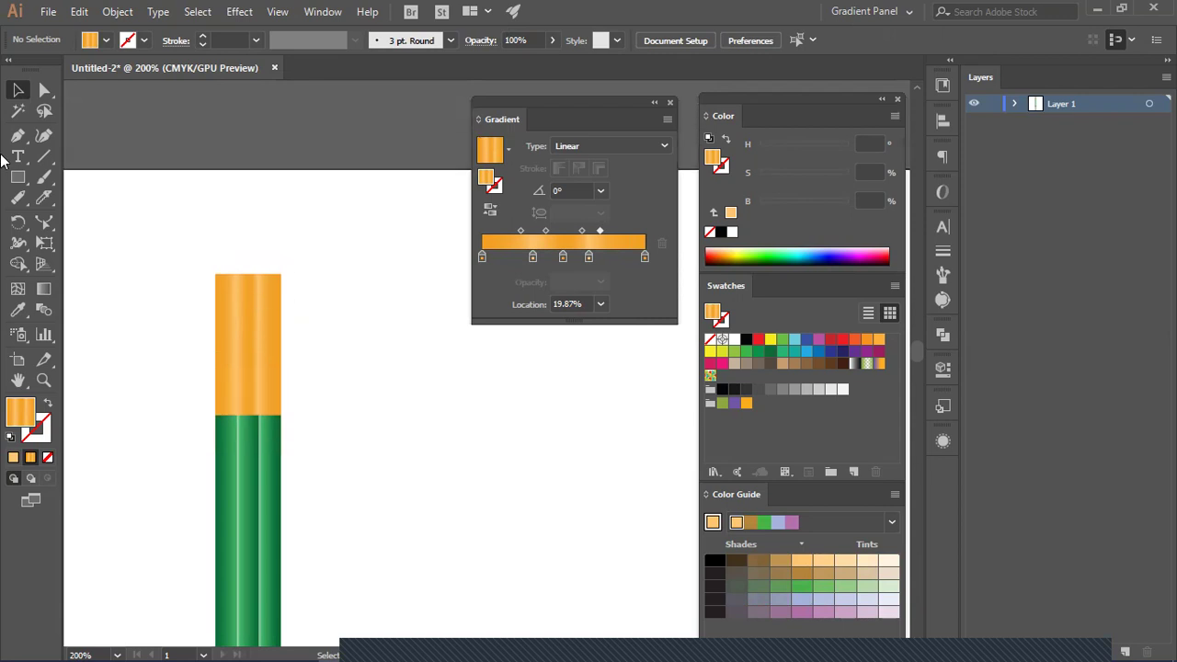
pyautogui.click(18, 177)
pyautogui.moveTo(20, 179); pyautogui.dragTo(93, 195)
pyautogui.moveTo(206, 234); pyautogui.dragTo(254, 350)
pyautogui.press('v')
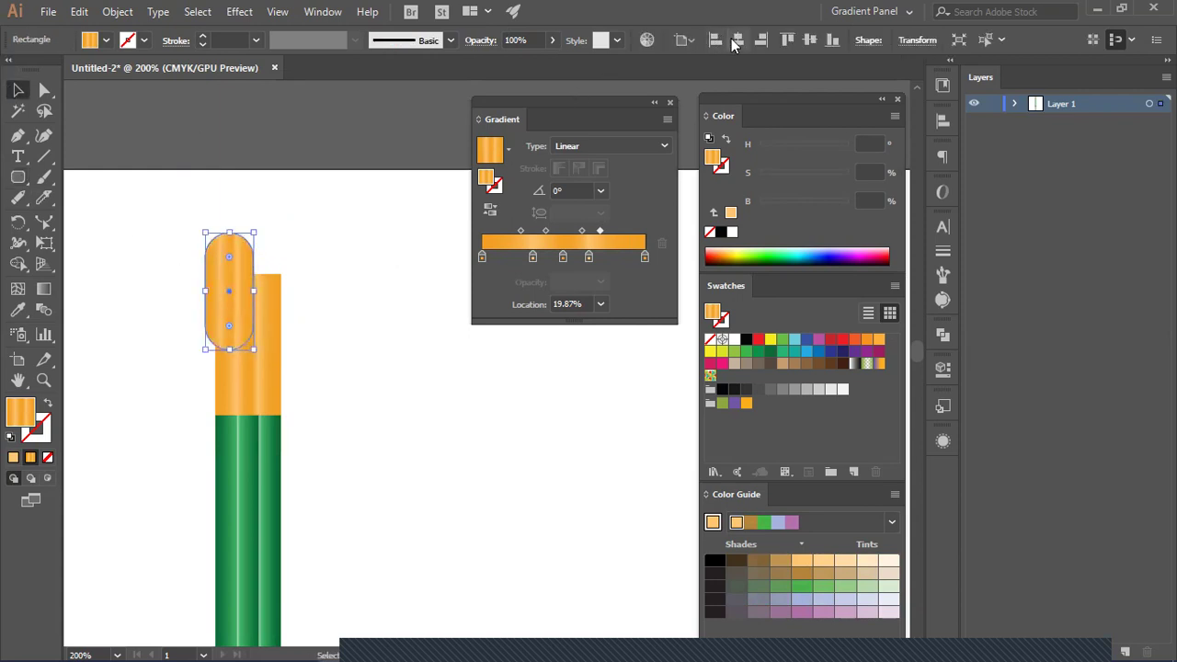
# Step: Center the rounded rectangle on the pencil, widen it to the pencil's width, and reduce its corner radius
pyautogui.moveTo(227, 316); pyautogui.dragTo(211, 287)
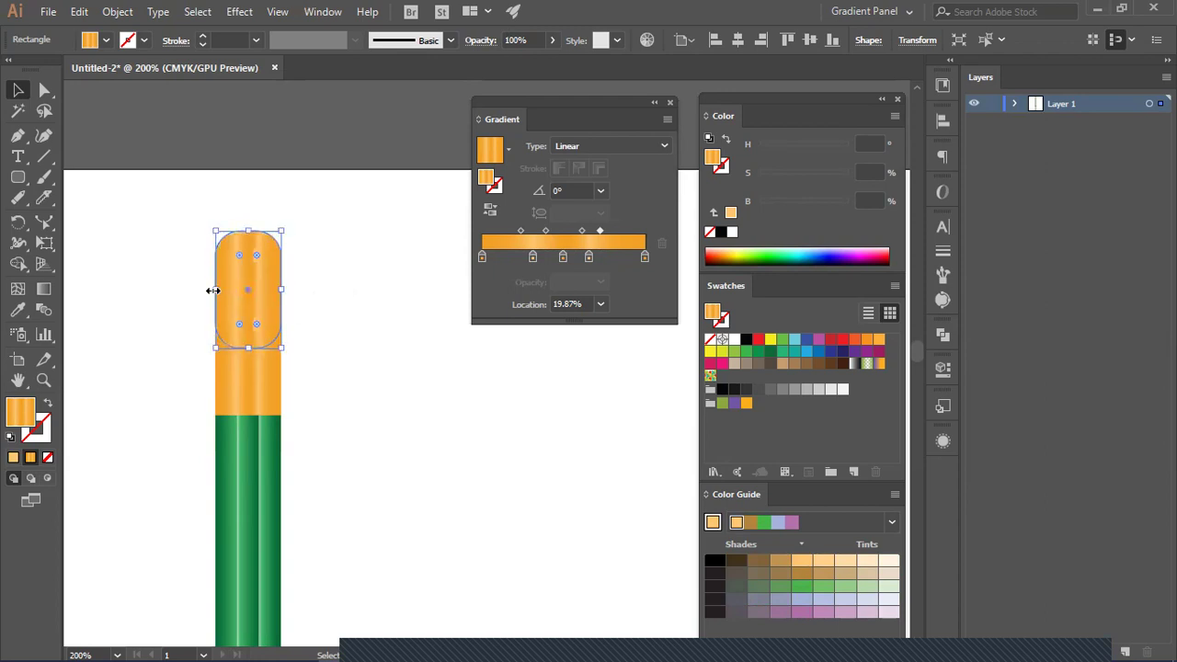
pyautogui.moveTo(260, 258); pyautogui.dragTo(267, 244)
pyautogui.click(293, 255)
# Step: Send the rounded rectangle to the back, behind the orange band
pyautogui.rightClick(251, 260)
pyautogui.moveTo(368, 529)
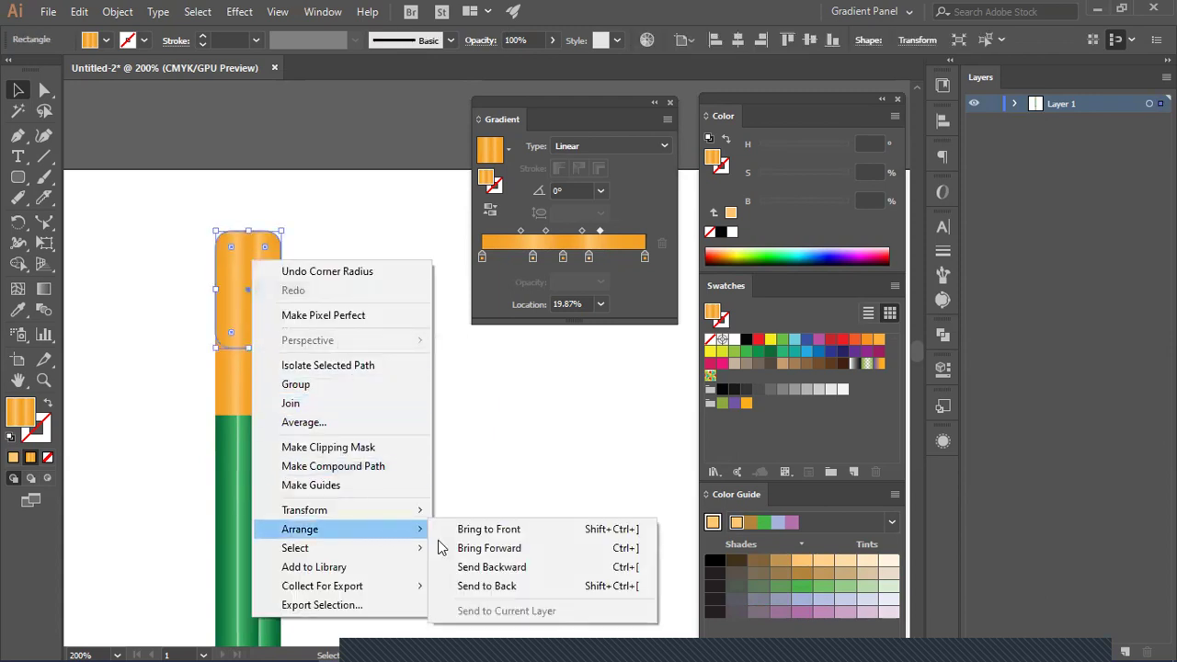
pyautogui.click(497, 584)
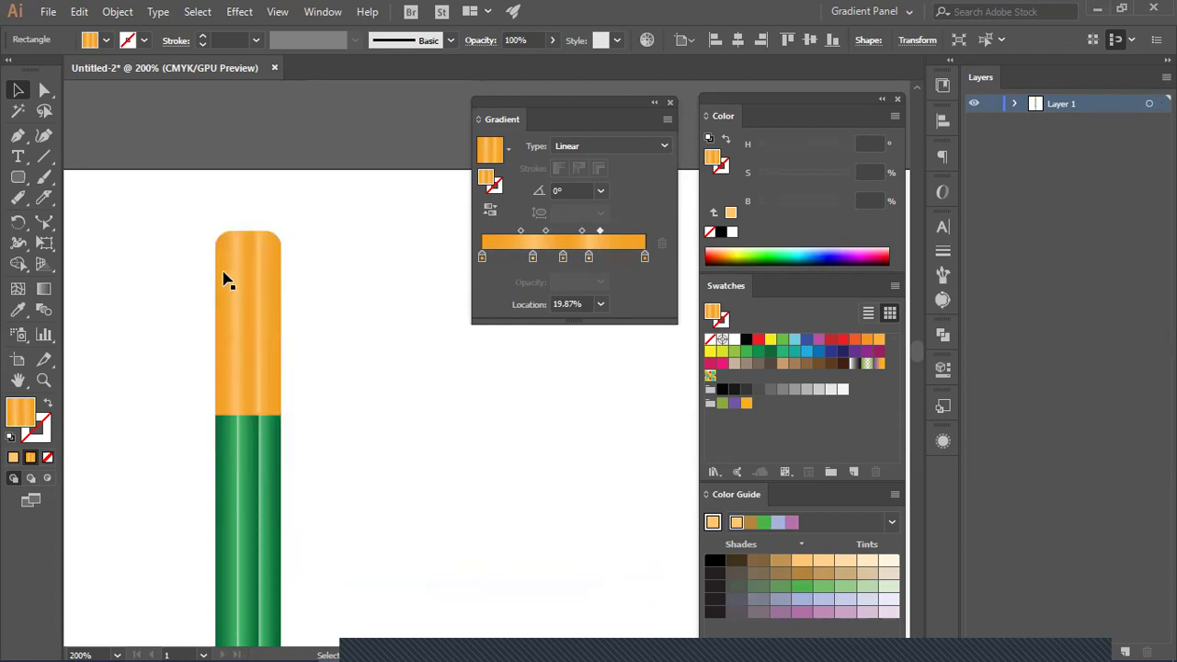
# Step: Select the rounded rectangle and reduce its gradient to the orange start stop and a light orange stop at 100%
pyautogui.keyDown('shift'); pyautogui.click(257, 265); pyautogui.keyUp('shift')
pyautogui.keyDown('shift'); pyautogui.click(258, 263); pyautogui.keyUp('shift')
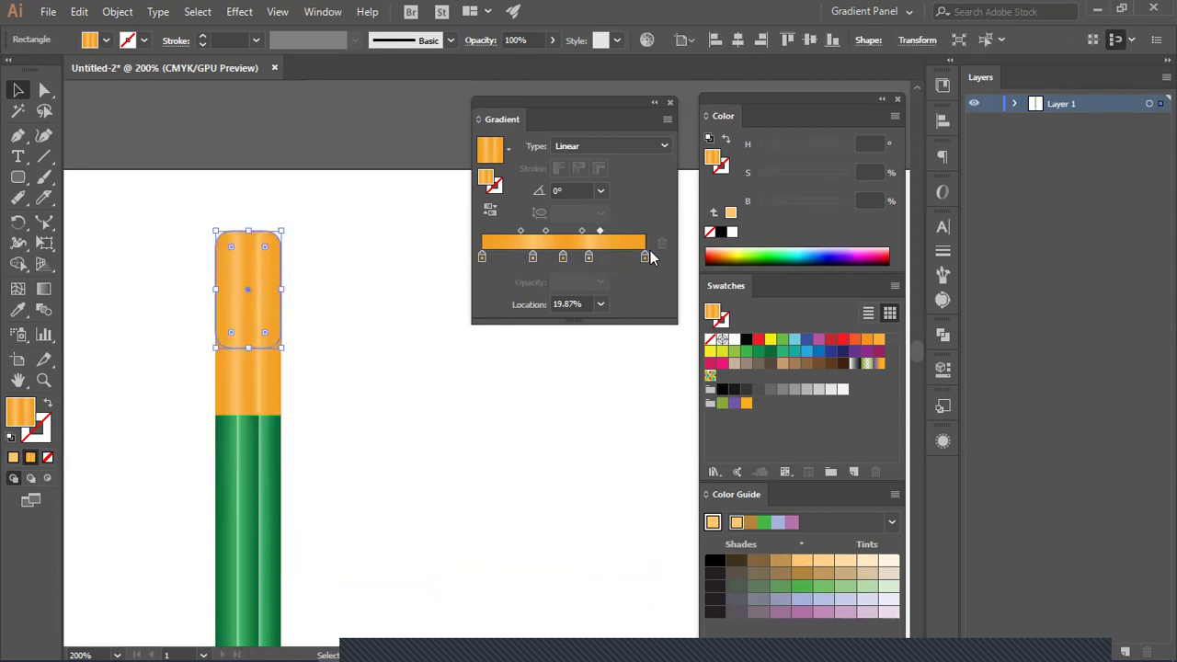
pyautogui.click(646, 255)
pyautogui.click(662, 243)
pyautogui.click(589, 257)
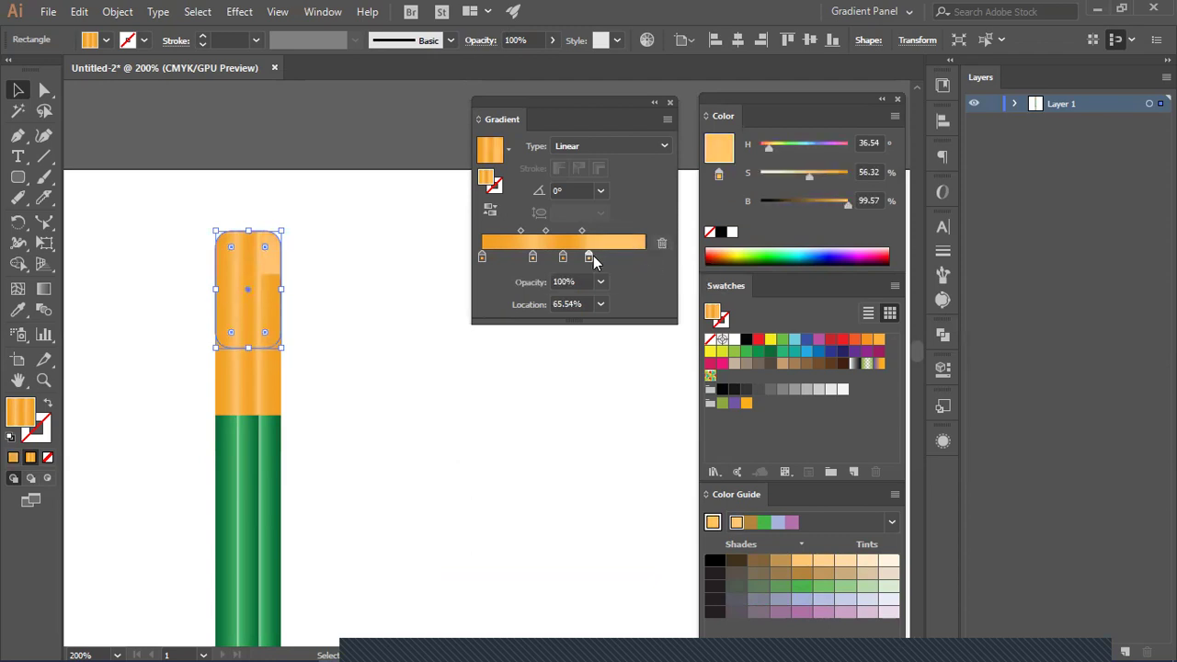
pyautogui.click(662, 243)
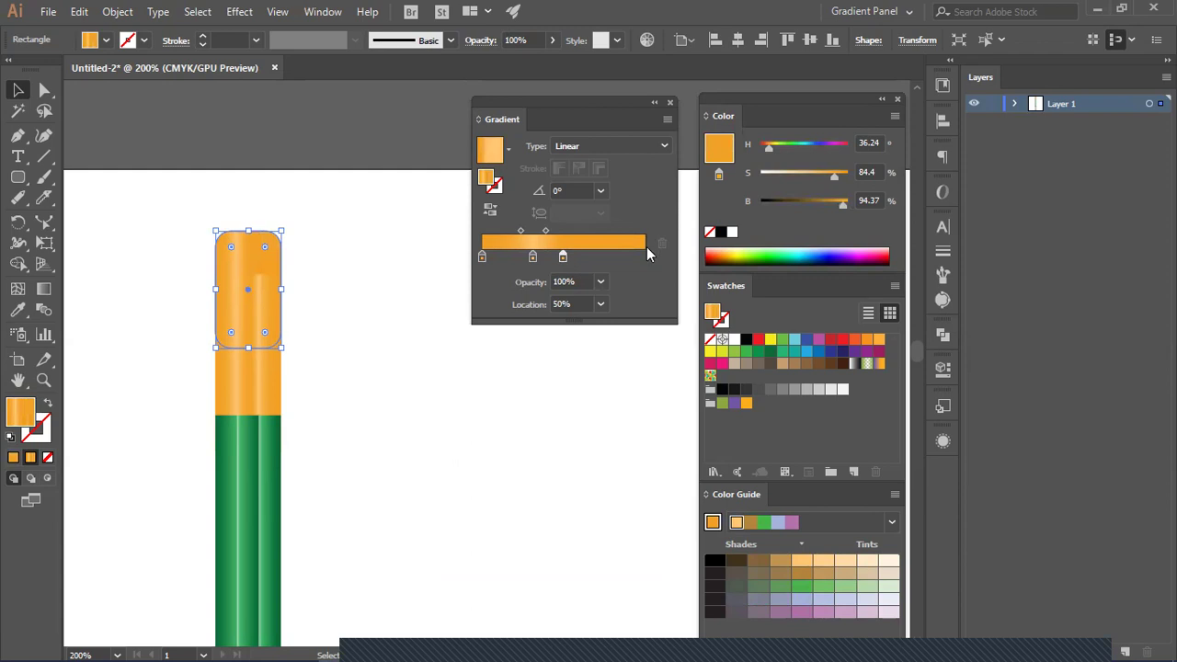
pyautogui.click(660, 243)
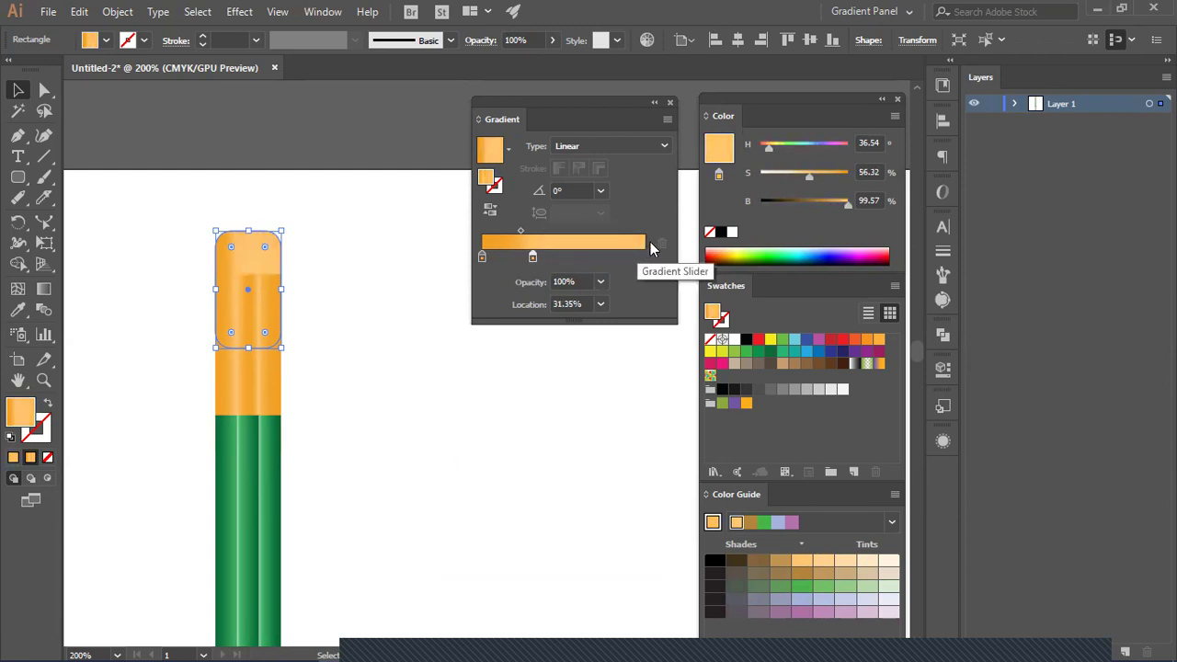
pyautogui.moveTo(533, 256); pyautogui.dragTo(645, 256)
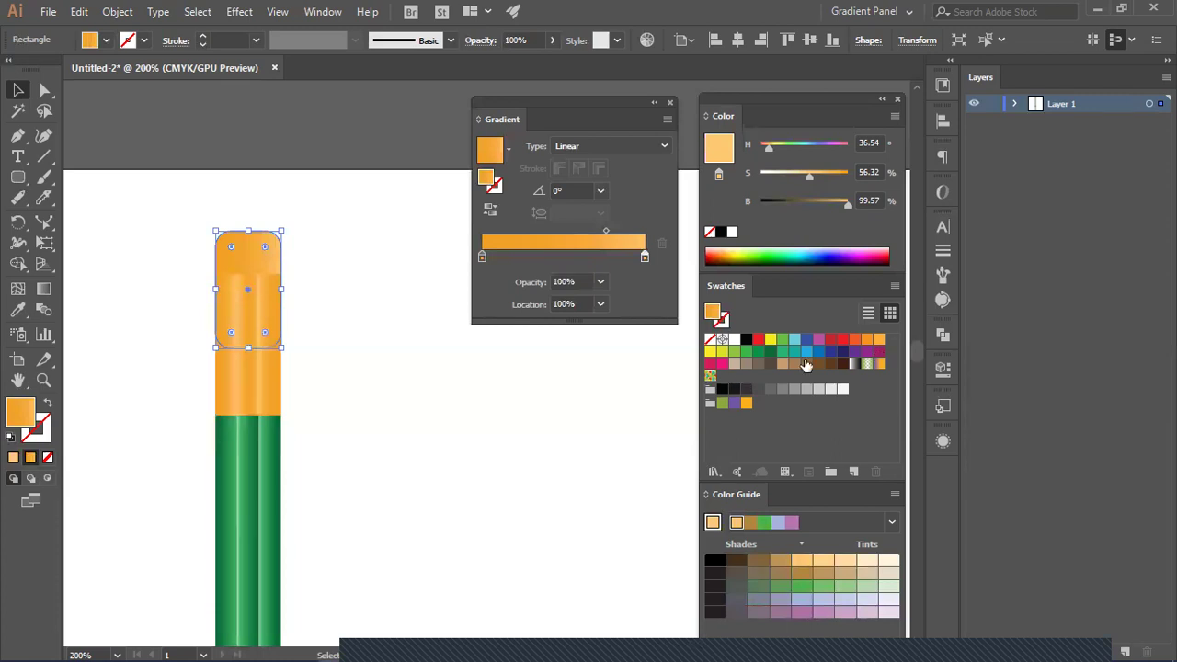
# Step: Recolor the end and start stops of the rounded rectangle's gradient with the dark magenta swatch
pyautogui.moveTo(881, 351); pyautogui.dragTo(865, 353)
pyautogui.moveTo(648, 271); pyautogui.dragTo(645, 258)
pyautogui.moveTo(881, 350); pyautogui.dragTo(483, 256)
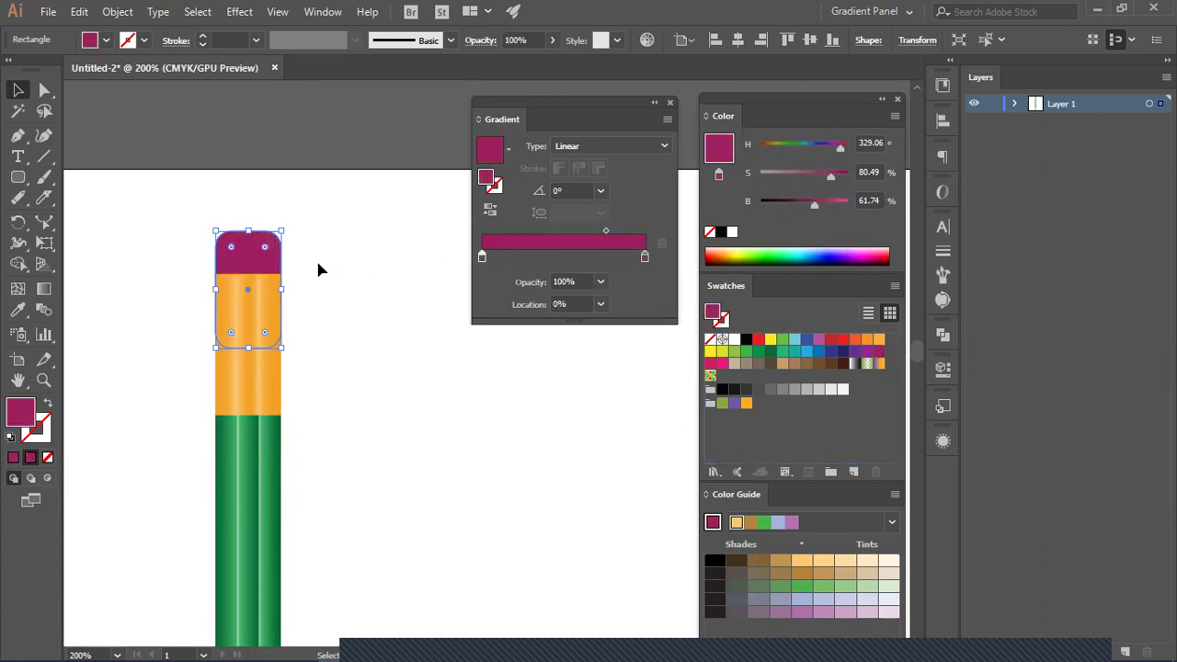
# Step: Nudge the magenta rounded rectangle slightly upward so more of it extends above the orange band, and deselect it
pyautogui.press('Up')
pyautogui.press('Up')
pyautogui.press('Up')
pyautogui.press('Up')
pyautogui.press('Up')
pyautogui.press('Up')
pyautogui.press('Up')
pyautogui.press('Up')
pyautogui.press('Up')
pyautogui.press('Up')
pyautogui.press('Up')
pyautogui.press('Up')
pyautogui.press('Down')
pyautogui.press('Down')
pyautogui.press('Down')
pyautogui.press('Down')
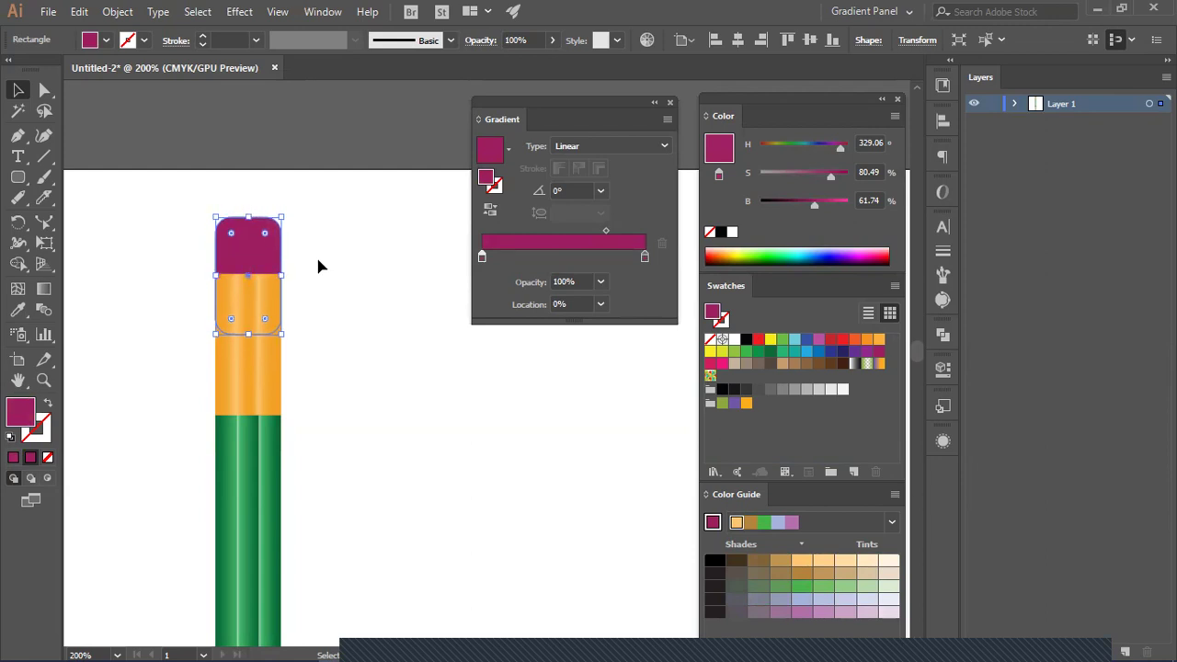
pyautogui.click(317, 267)
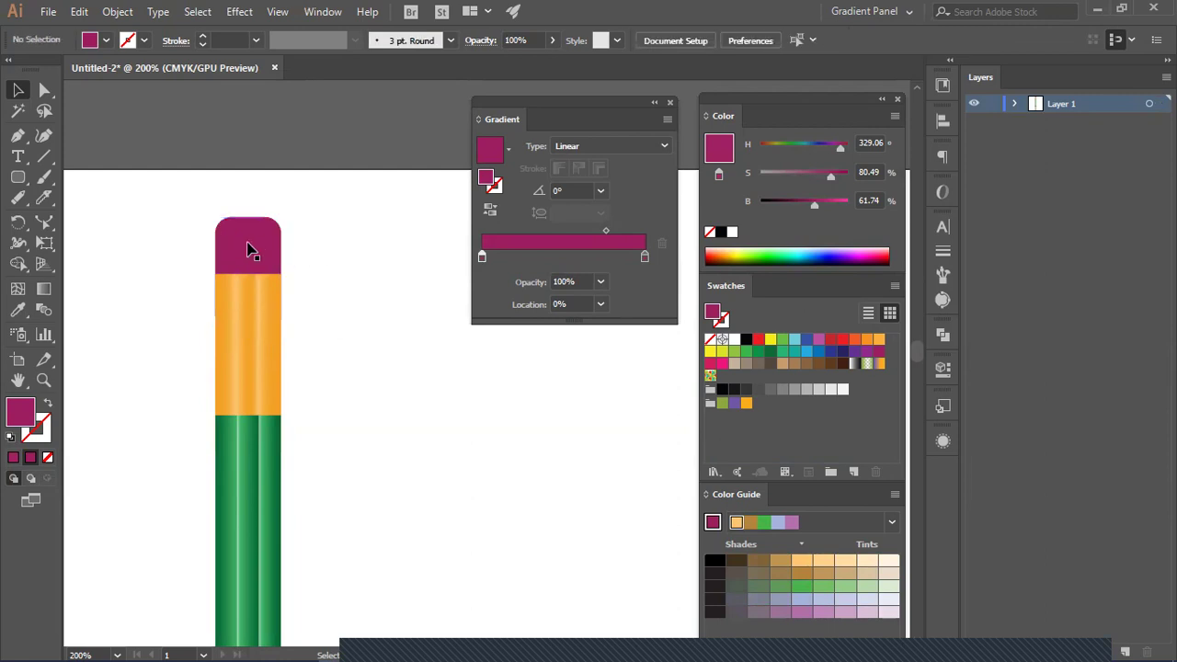
# Step: Select the magenta rounded rectangle at the pencil's end and add a gradient stop at 50%
pyautogui.click(248, 250)
pyautogui.click(310, 294)
pyautogui.click(269, 256)
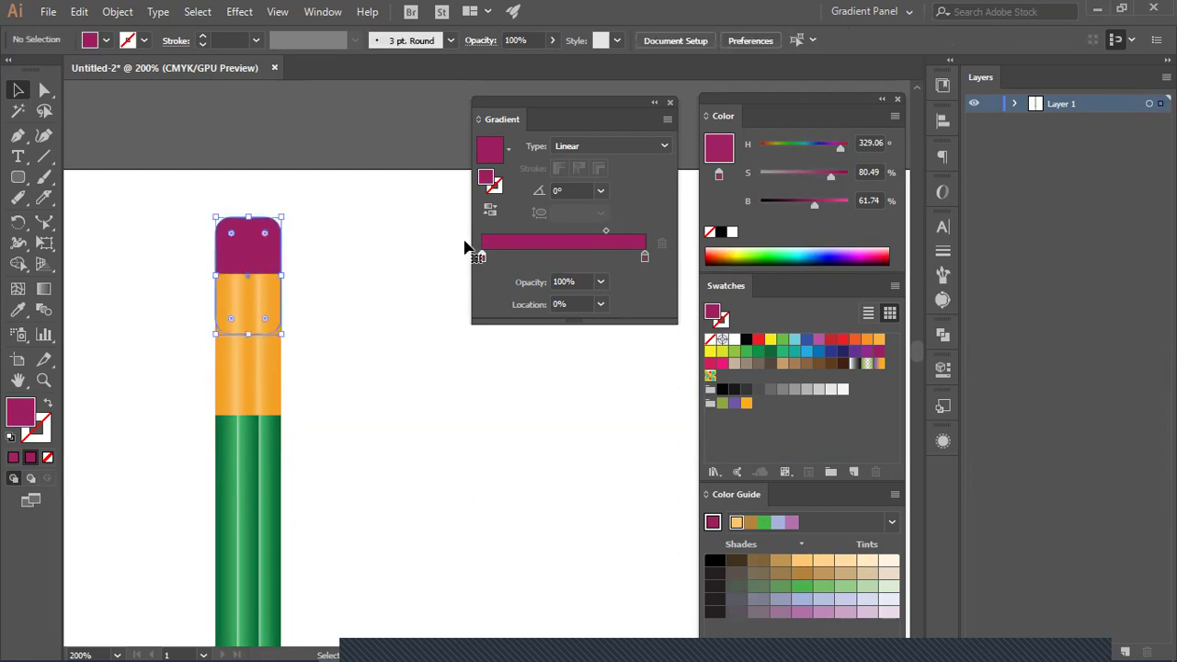
pyautogui.click(569, 256)
pyautogui.click(570, 303)
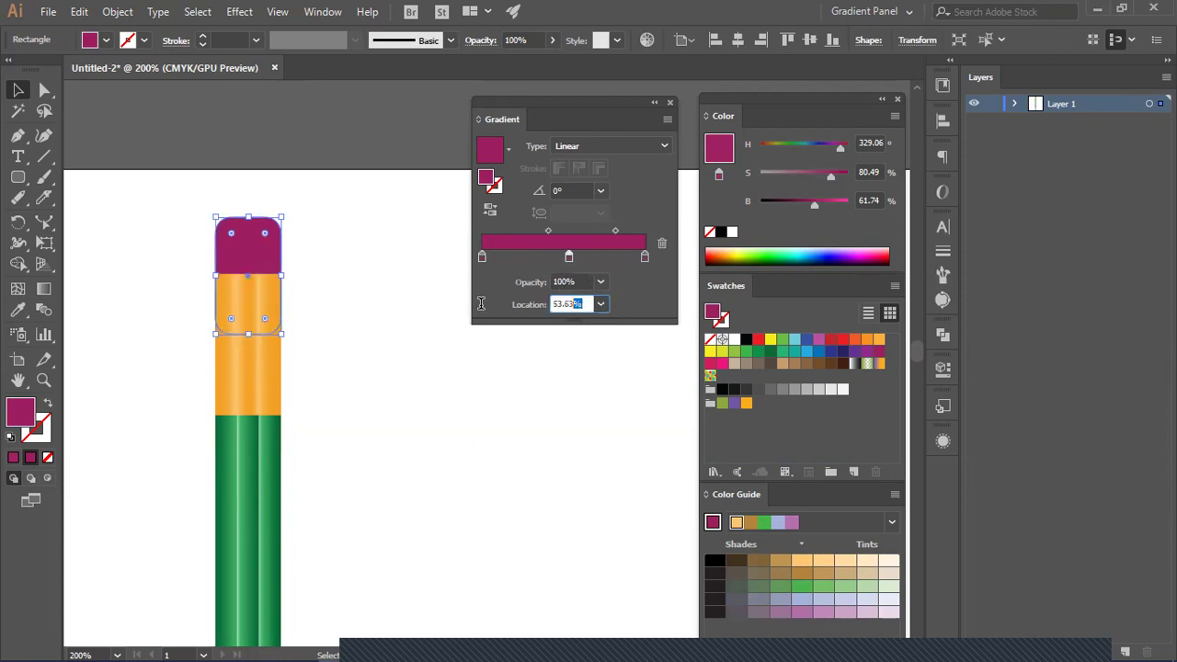
pyautogui.write('50')
pyautogui.press('Return')
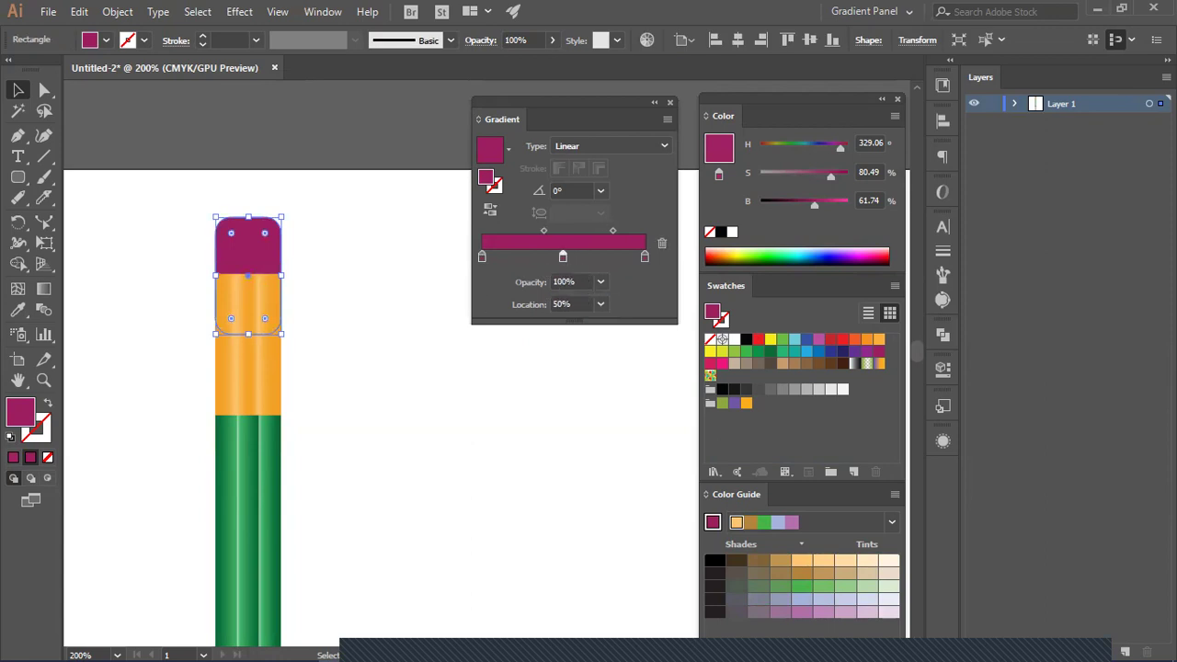
# Step: Add a lighter magenta stop with 78% brightness between the start and middle stops, about 30% along the eraser's gradient
pyautogui.click(542, 256)
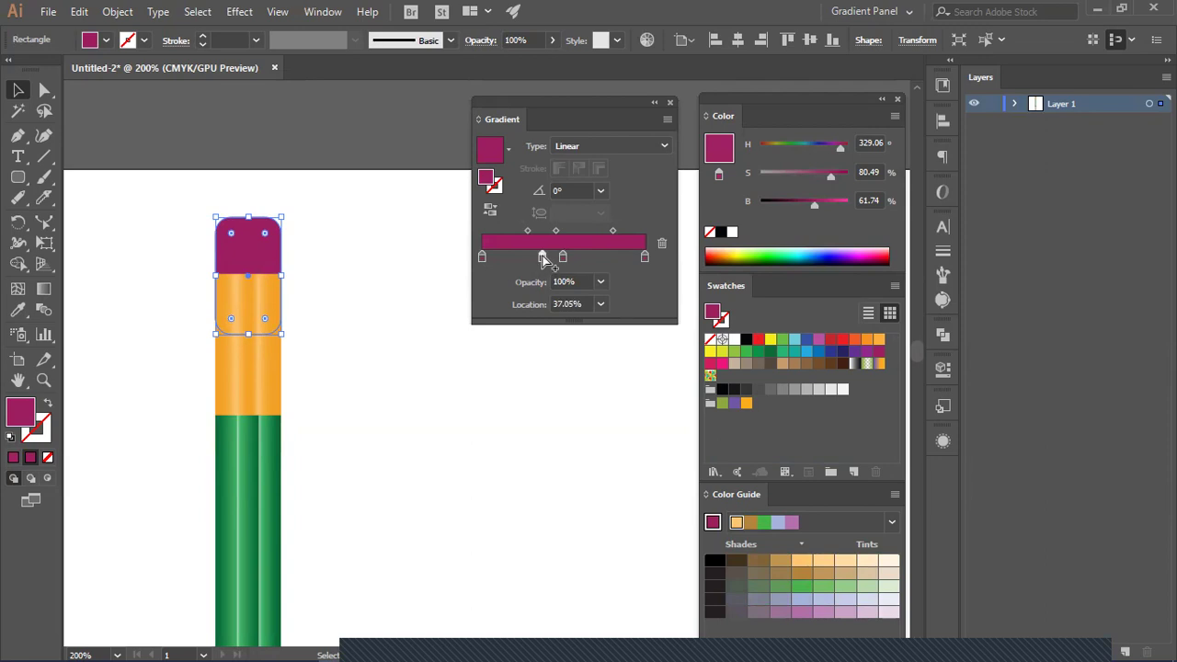
pyautogui.click(822, 201)
pyautogui.click(830, 201)
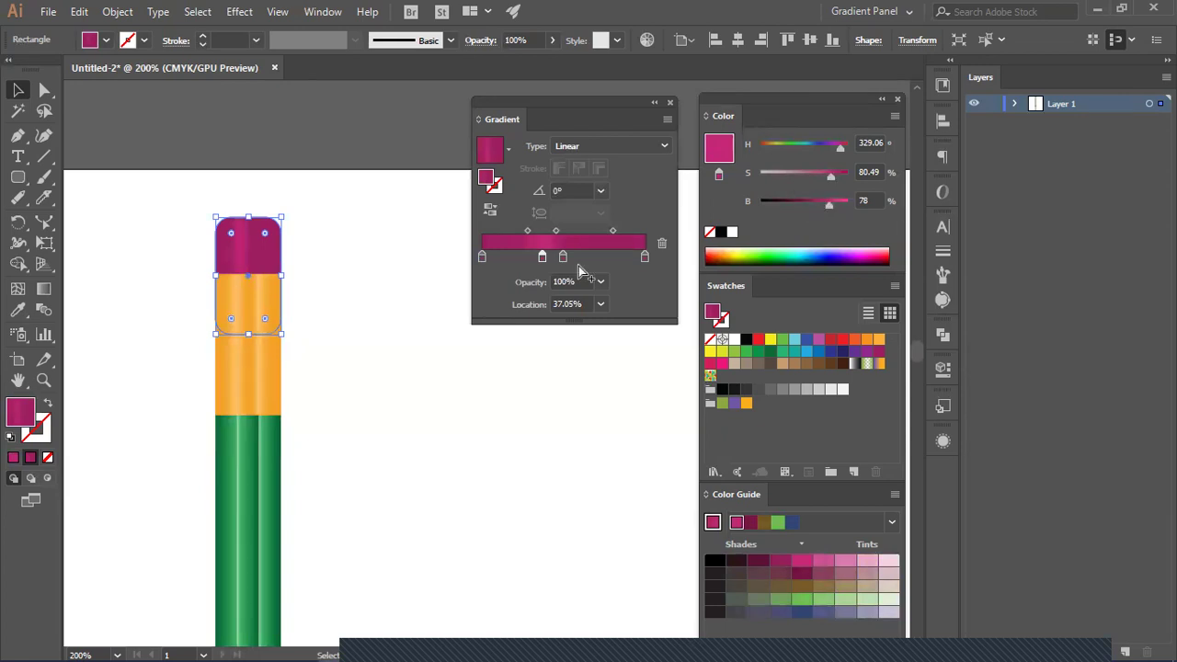
pyautogui.moveTo(541, 257); pyautogui.dragTo(529, 257)
# Step: Duplicate the lighter magenta stop between the middle and end stops, and shift the middle stop to 46.89% and its preceding midpoint to 44.41%
pyautogui.click(579, 256)
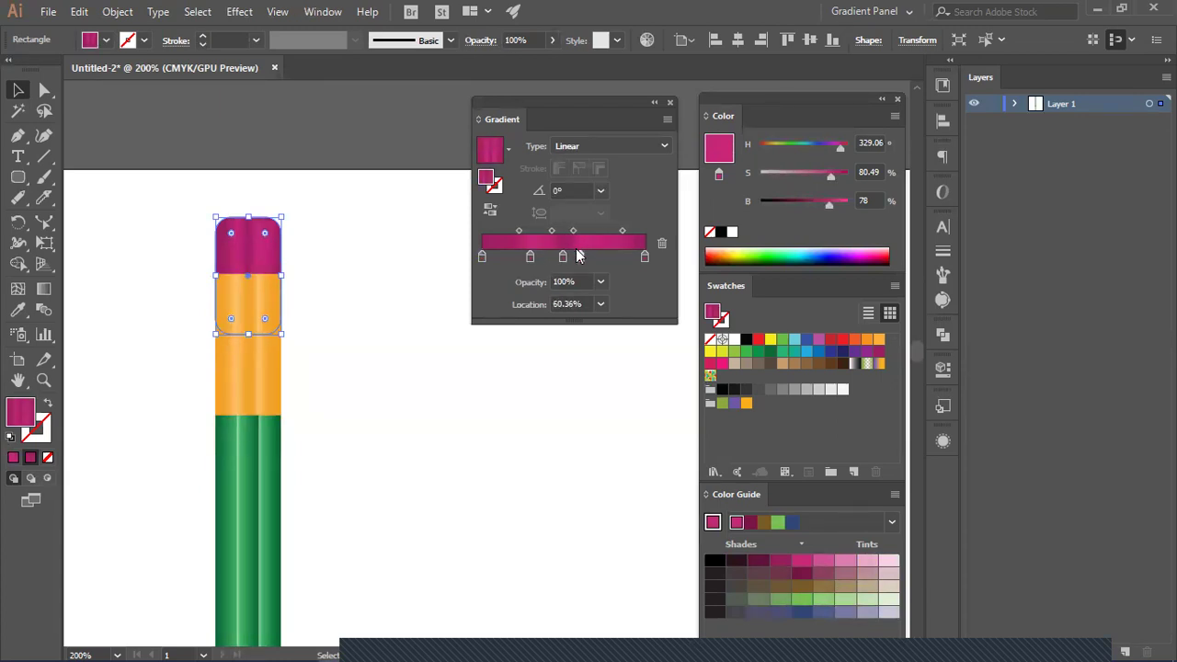
pyautogui.moveTo(578, 256); pyautogui.dragTo(588, 259)
pyautogui.moveTo(587, 237); pyautogui.dragTo(552, 257)
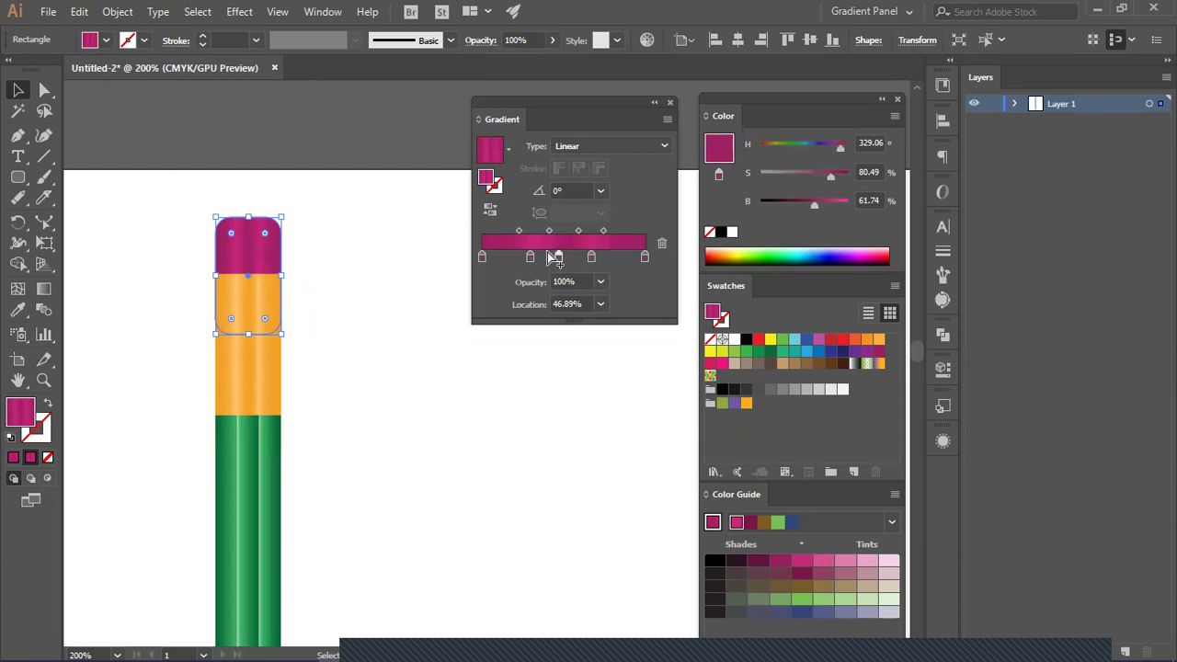
pyautogui.click(547, 230)
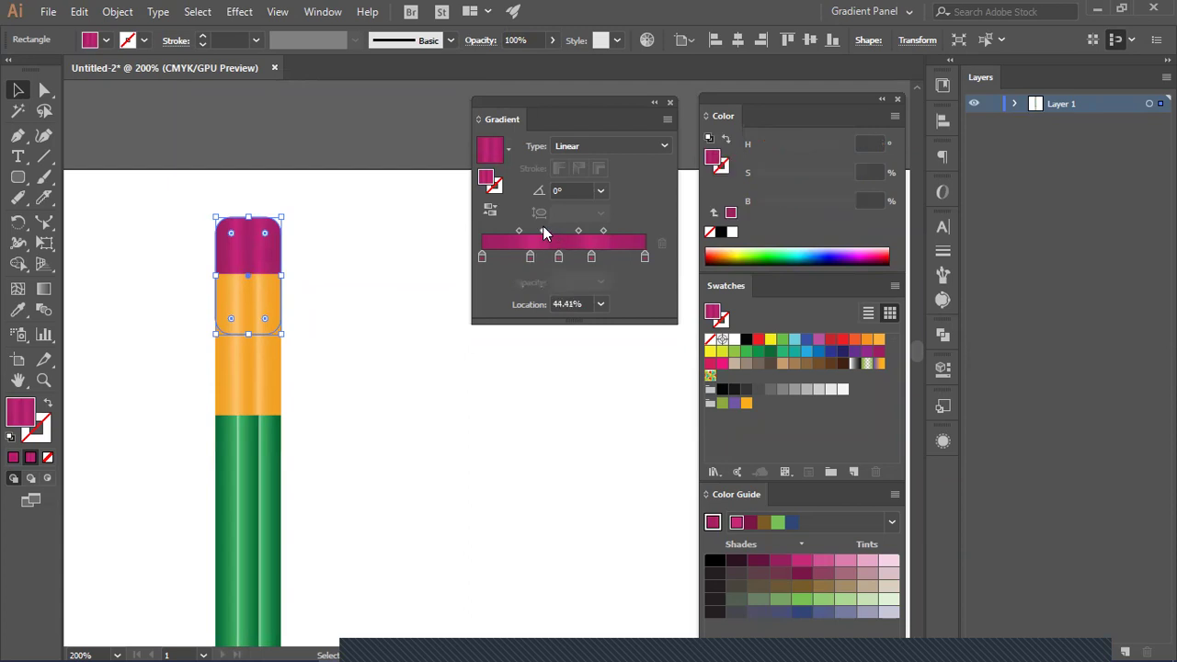
pyautogui.click(421, 250)
# Step: Look over the shaded pencil from the eraser and orange band down along the green body
pyautogui.scroll(-2, 420, 276)
pyautogui.scroll(2, 421, 277)
pyautogui.scroll(-8, 420, 277)
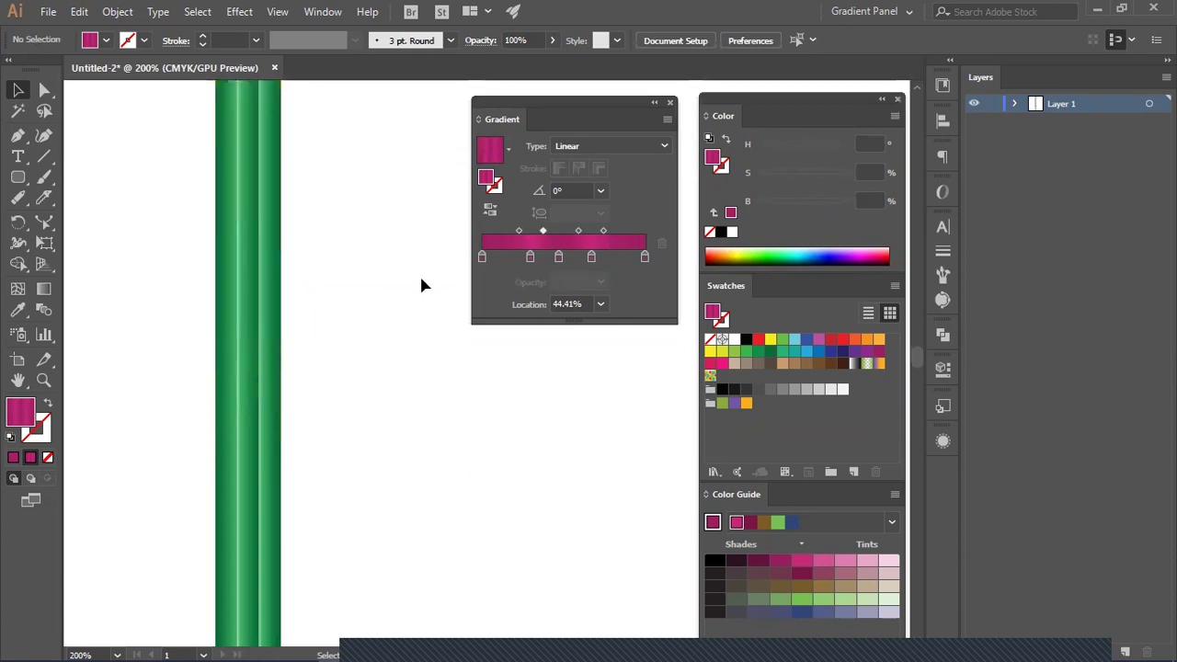
pyautogui.scroll(-3, 418, 287)
pyautogui.scroll(5, 418, 289)
pyautogui.scroll(3, 418, 284)
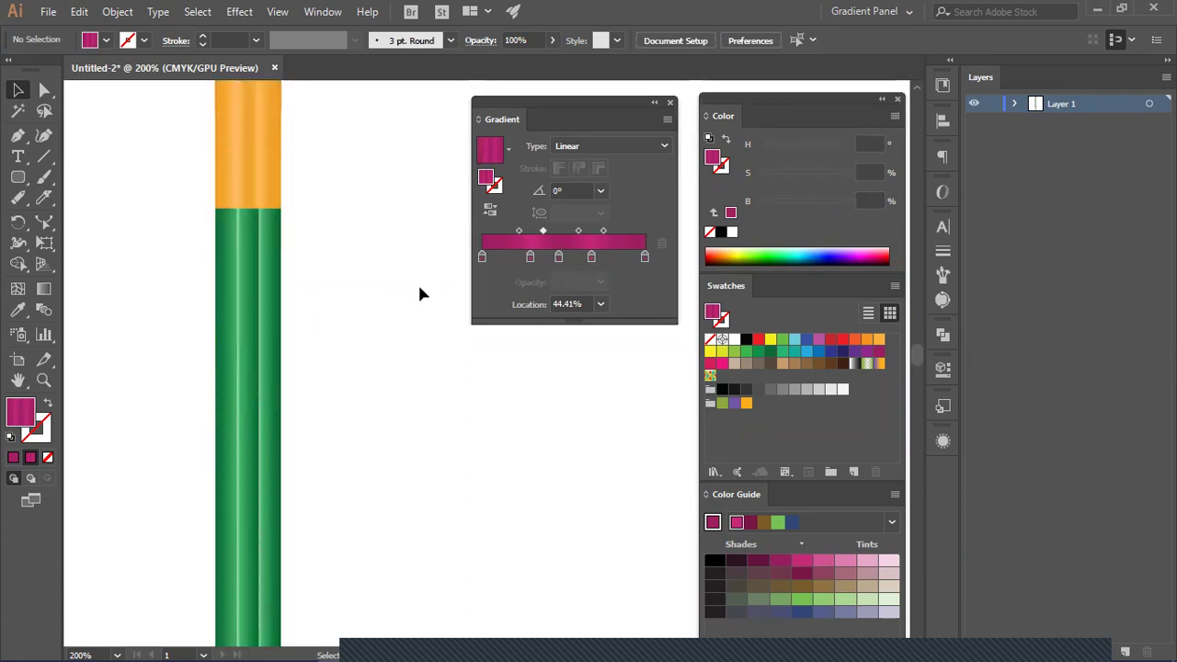
pyautogui.click(225, 278)
pyautogui.click(297, 329)
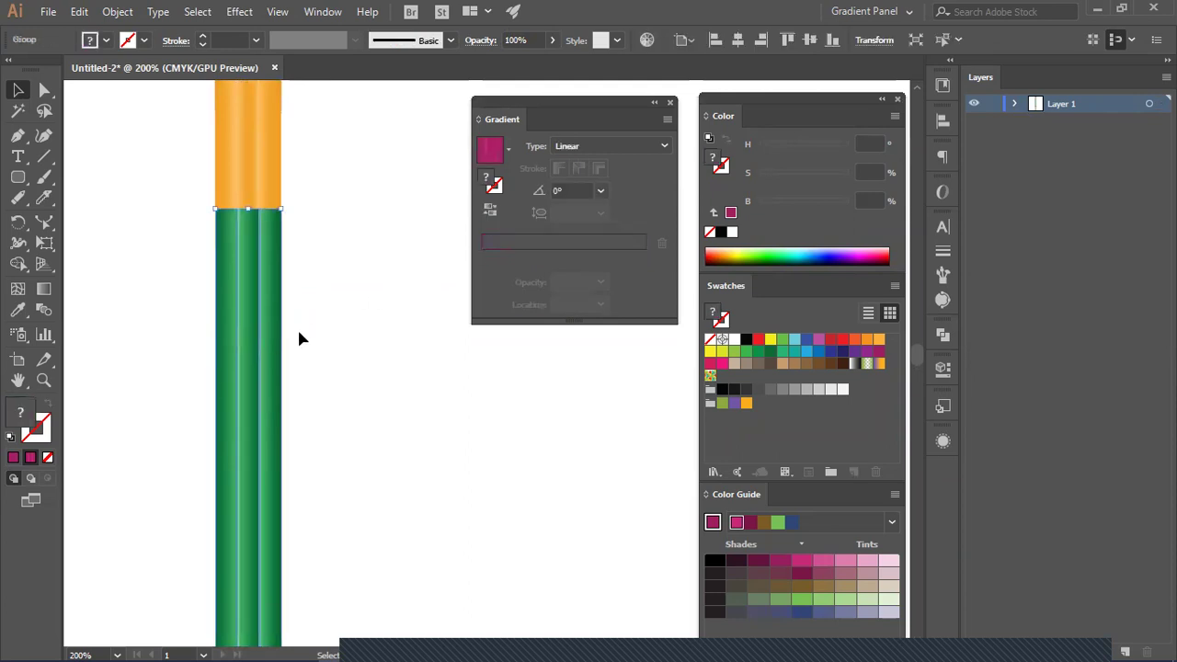
pyautogui.click(278, 331)
pyautogui.scroll(4, 414, 368)
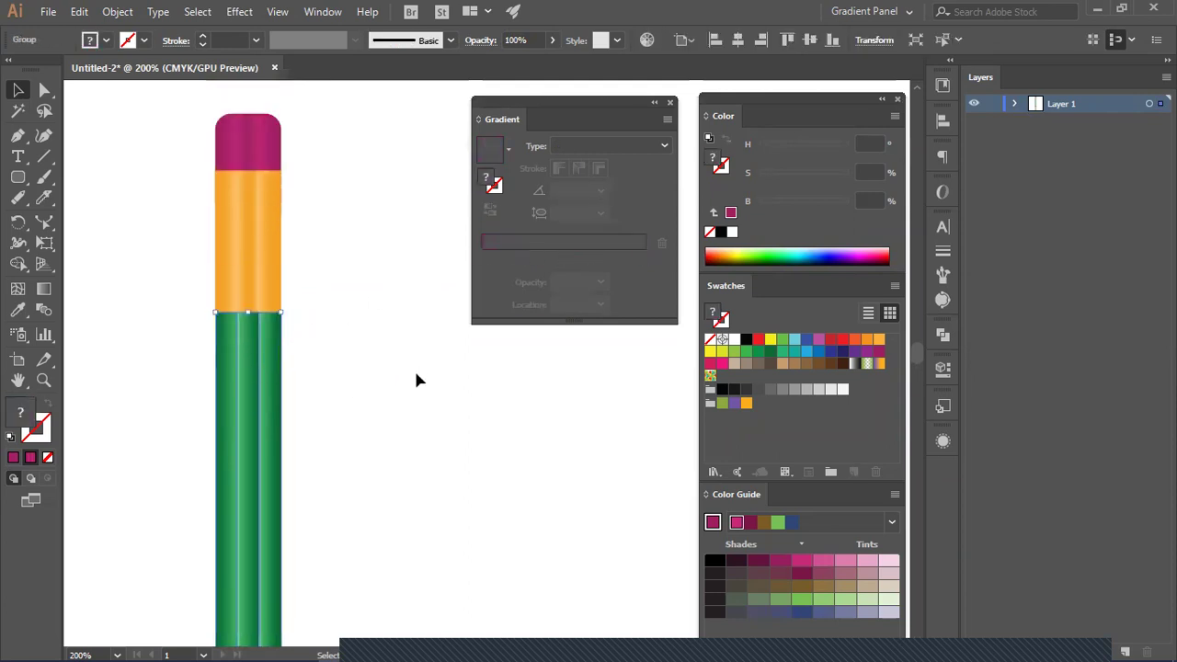
# Step: Draw a narrow upright rectangle on the blank area beside the pencil's eraser end and select it
pyautogui.moveTo(415, 375); pyautogui.dragTo(495, 363)
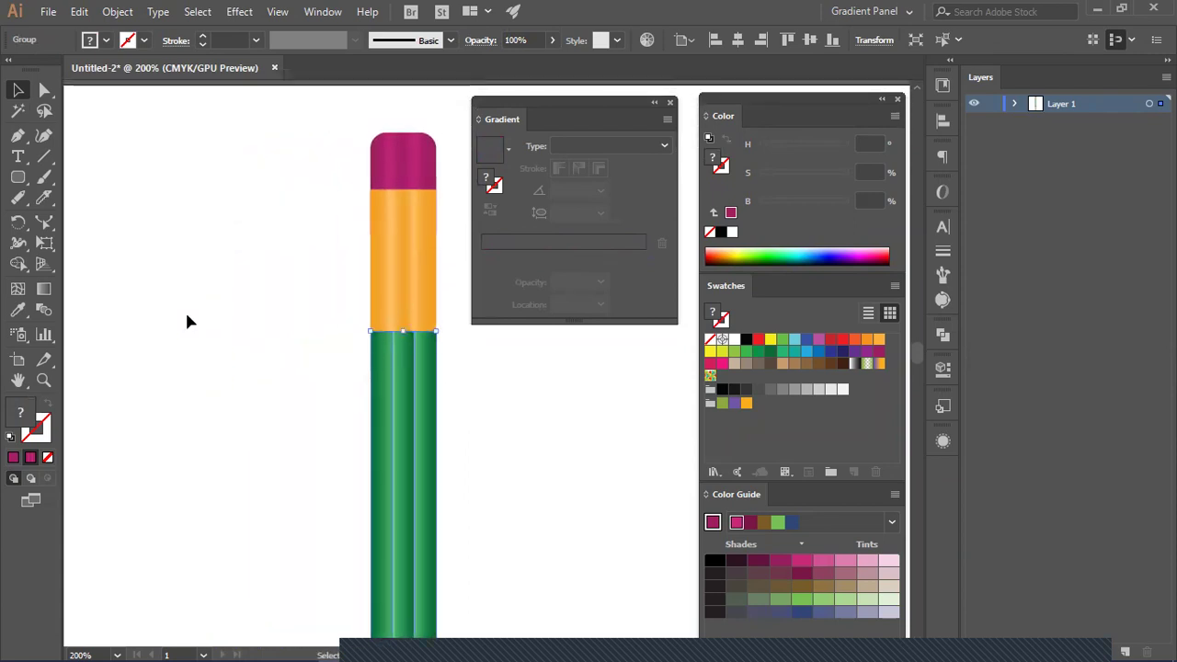
pyautogui.click(184, 310)
pyautogui.click(16, 183)
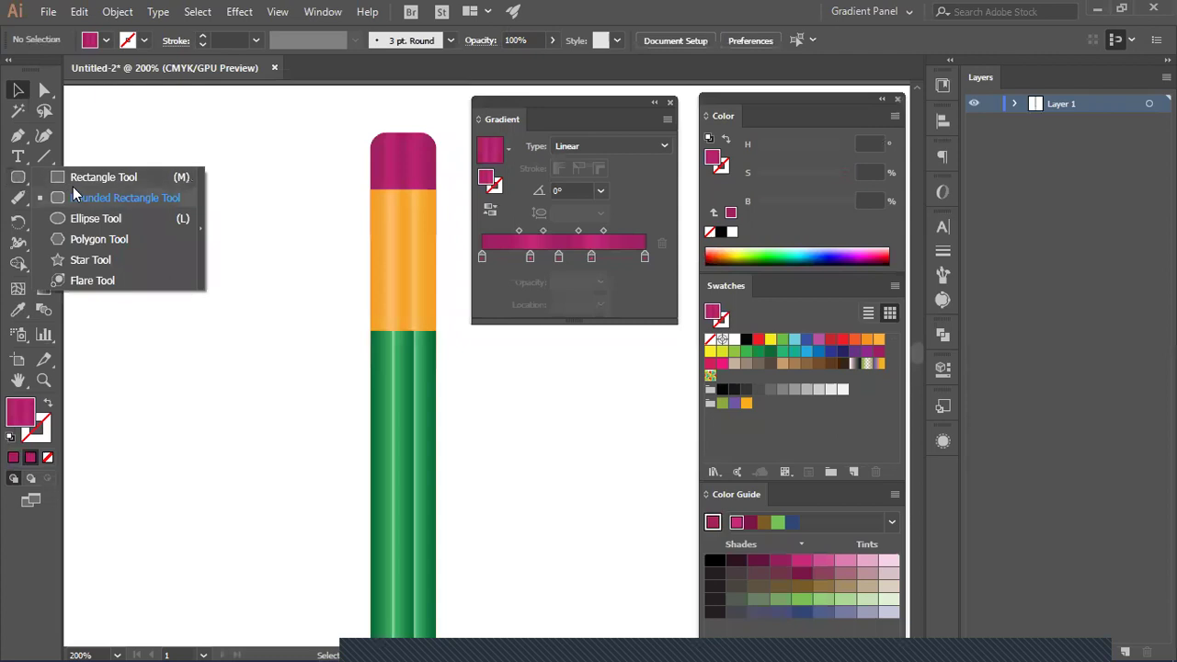
pyautogui.click(97, 177)
pyautogui.moveTo(86, 154); pyautogui.dragTo(217, 237)
pyautogui.click(19, 91)
pyautogui.click(106, 215)
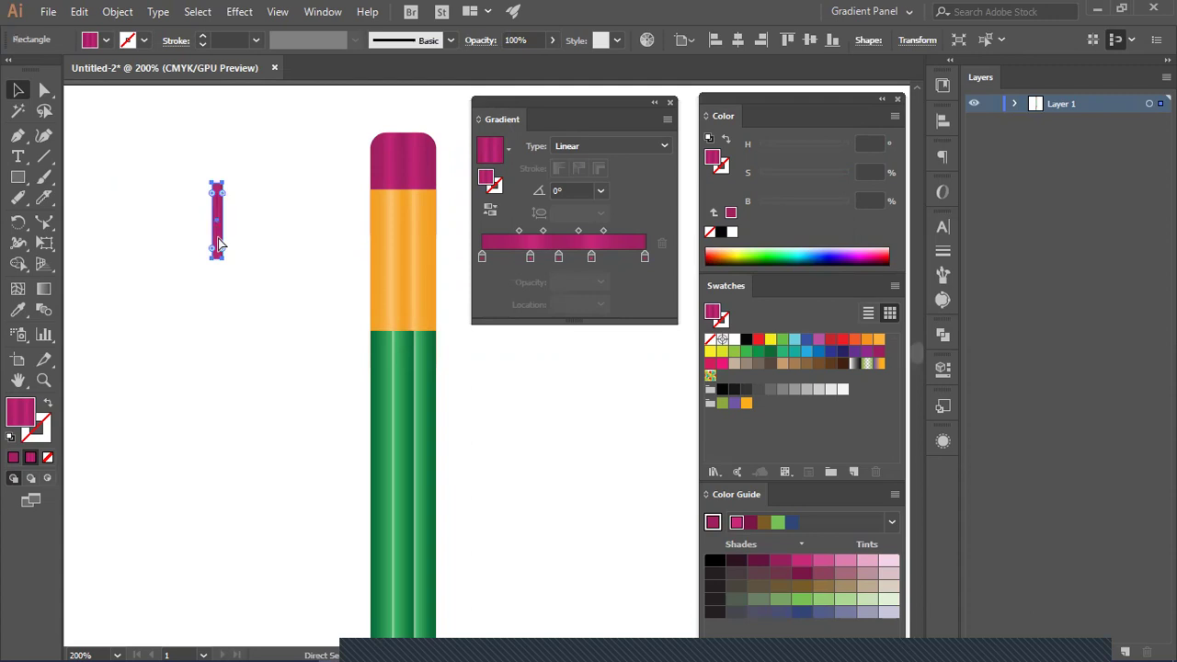
# Step: Shrink the small magenta rectangle beside the pencil to about half its height and half its width
pyautogui.hotkey('ctrl', '=')
pyautogui.hotkey('ctrl', '=')
pyautogui.hotkey('ctrl', '=')
pyautogui.moveTo(478, 420); pyautogui.dragTo(232, 406)
pyautogui.moveTo(124, 420); pyautogui.dragTo(446, 491)
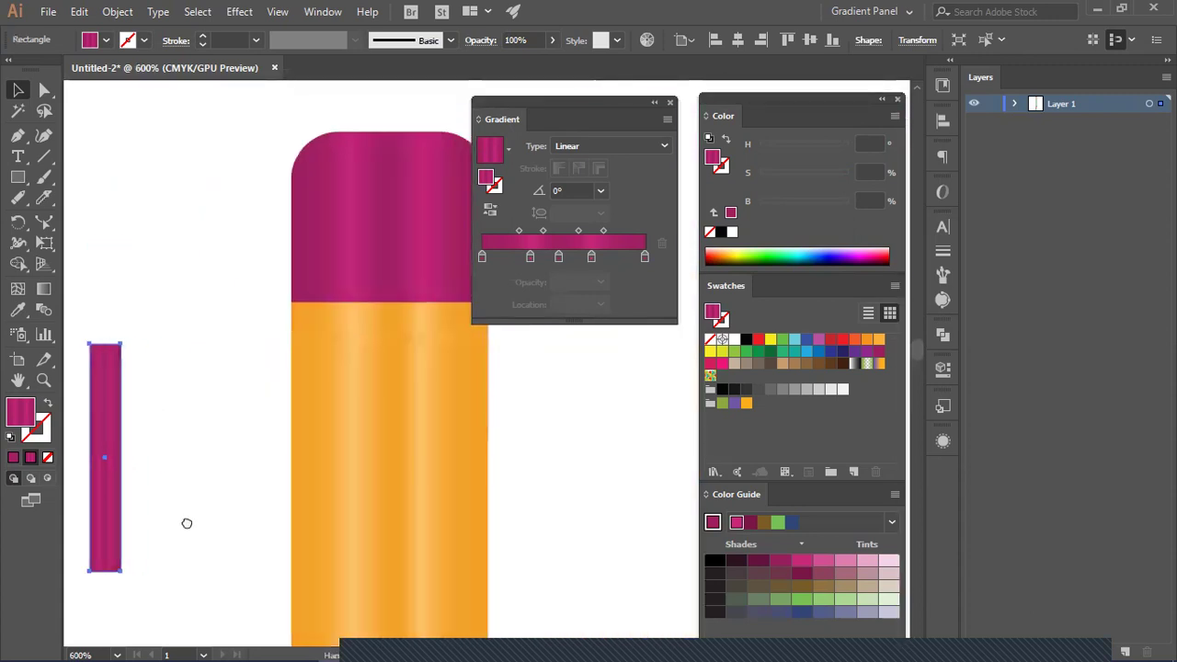
pyautogui.moveTo(186, 523); pyautogui.dragTo(225, 514)
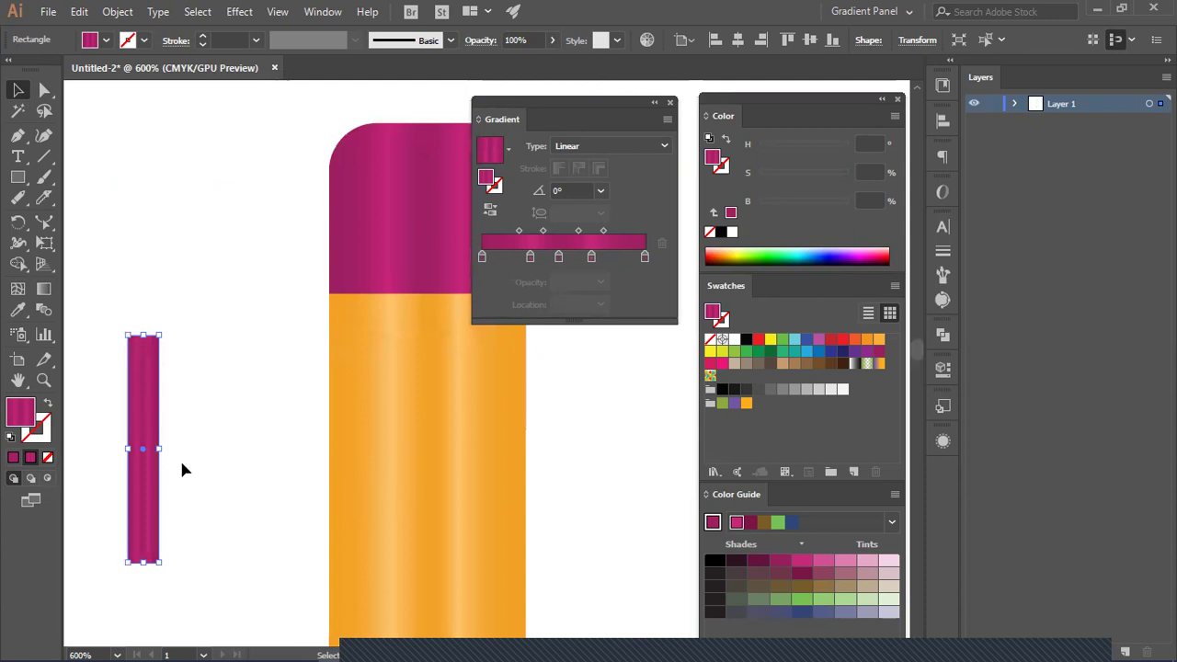
pyautogui.moveTo(144, 480); pyautogui.dragTo(160, 476)
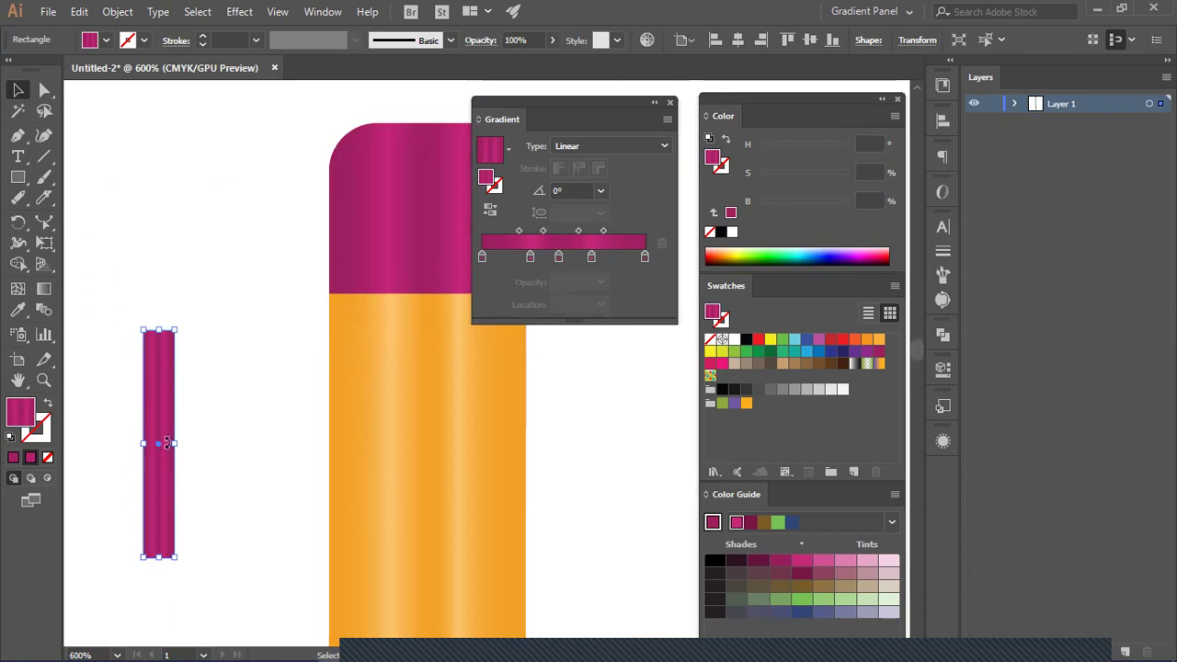
pyautogui.moveTo(171, 443)
pyautogui.mouseDown()
pyautogui.moveTo(159, 443)
pyautogui.moveTo(170, 443)
pyautogui.mouseUp()
pyautogui.moveTo(155, 555); pyautogui.dragTo(156, 437)
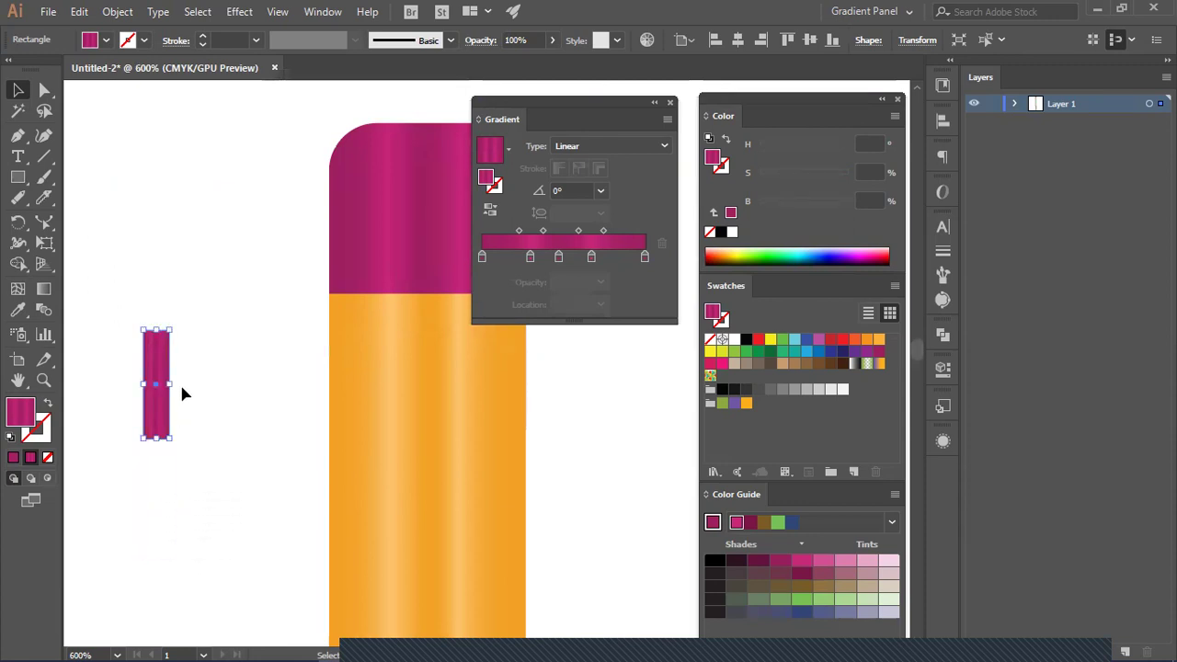
pyautogui.moveTo(166, 384); pyautogui.dragTo(161, 383)
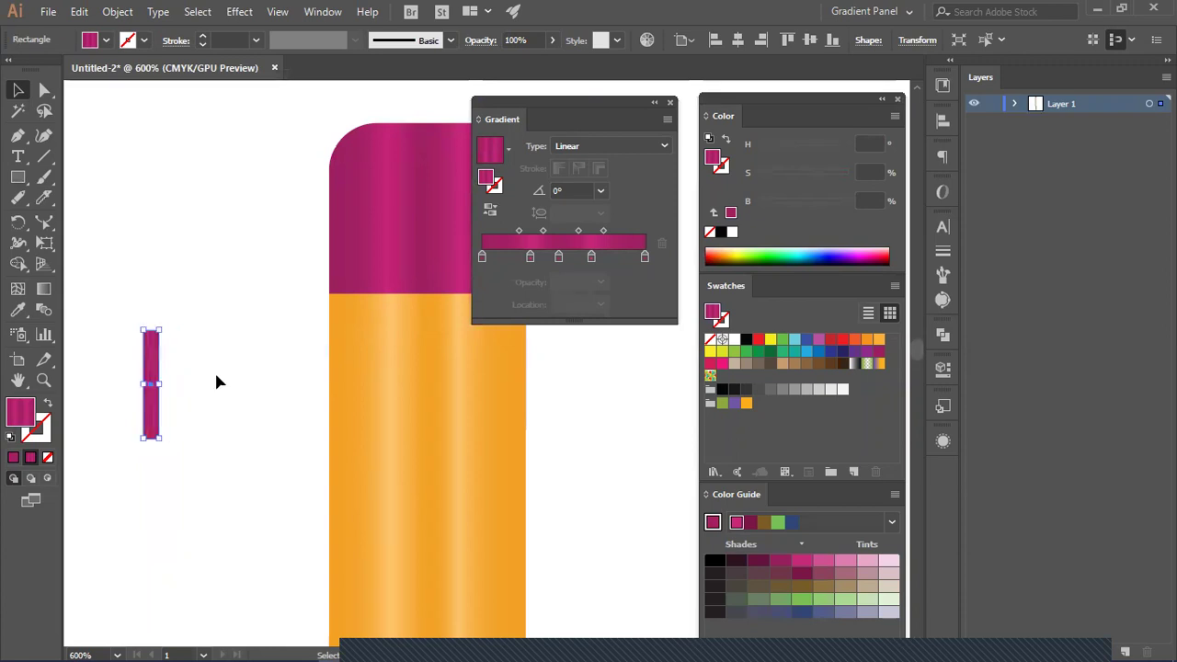
# Step: Apply the orange band's gradient to the small rectangle with the Eyedropper and deselect it
pyautogui.click(17, 310)
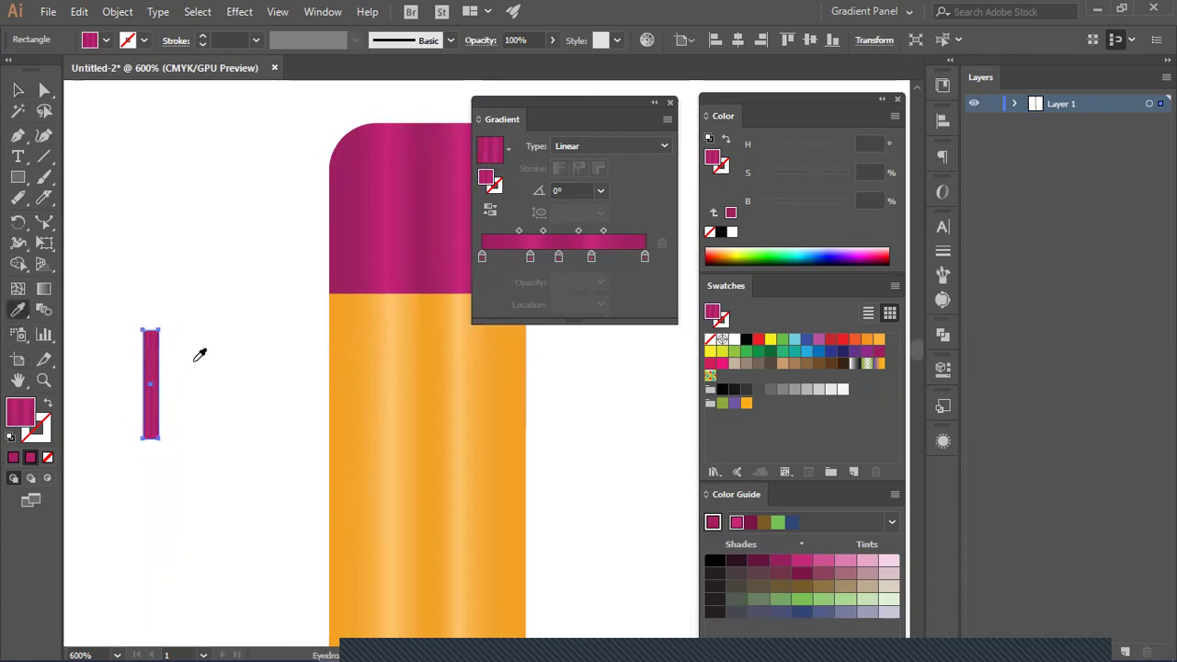
pyautogui.click(341, 400)
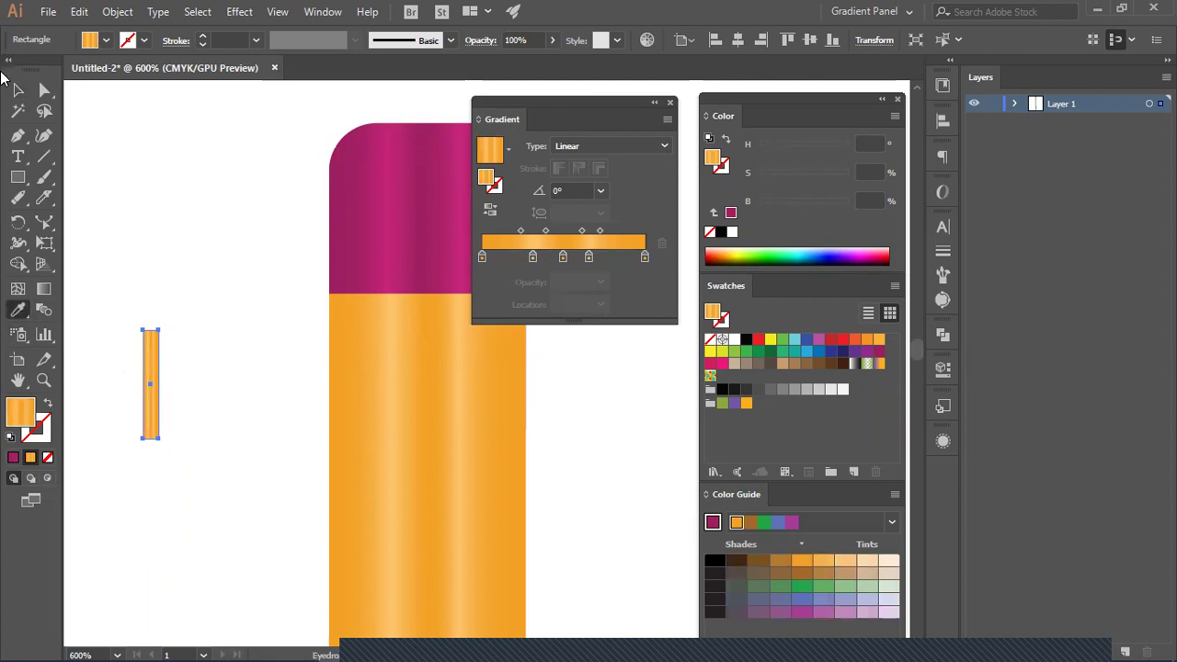
pyautogui.click(17, 91)
pyautogui.click(254, 359)
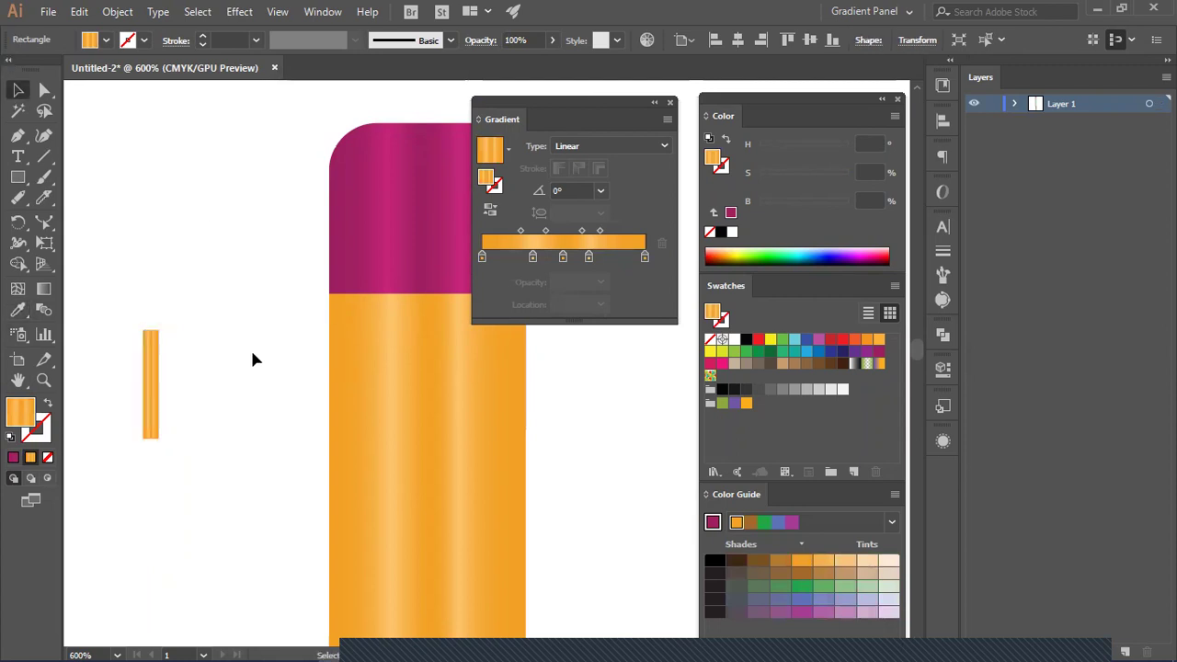
pyautogui.hotkey('ctrl', '+')
pyautogui.moveTo(202, 420); pyautogui.dragTo(391, 441)
pyautogui.click(101, 489)
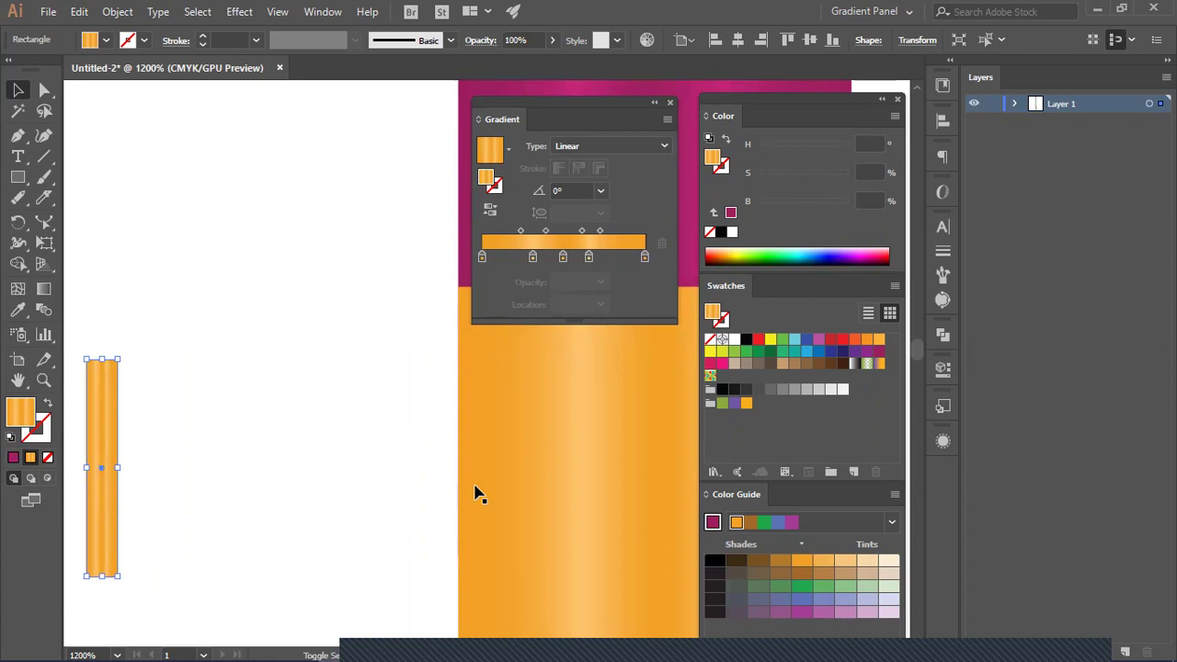
pyautogui.doubleClick(101, 446)
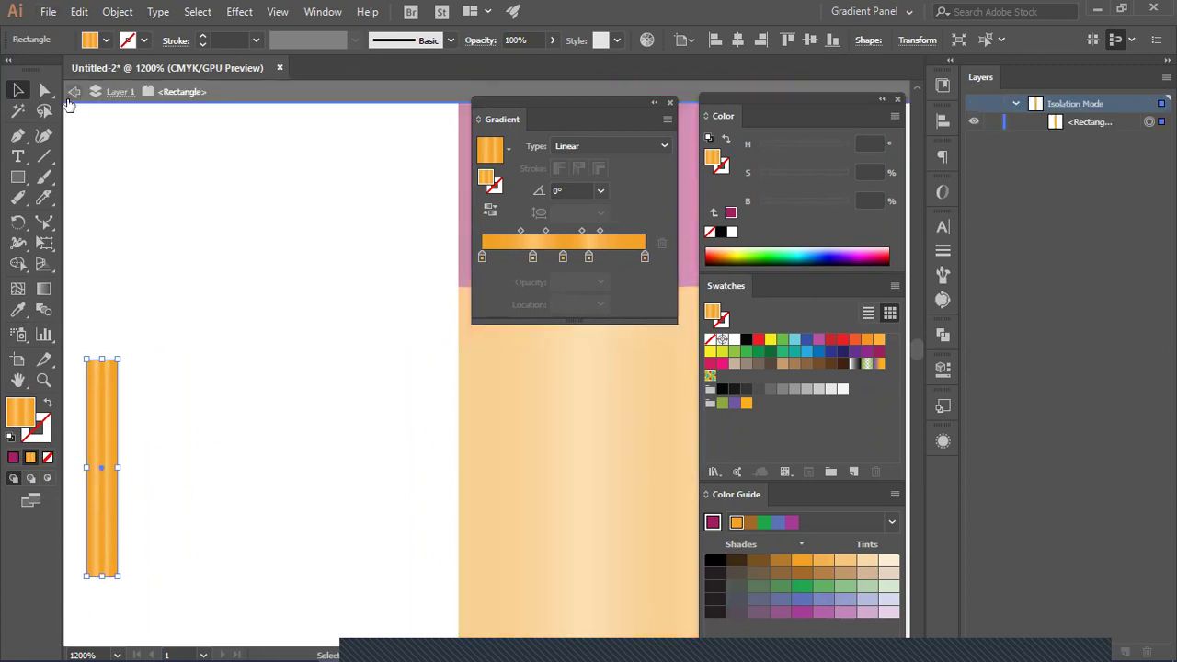
pyautogui.click(75, 92)
pyautogui.click(74, 91)
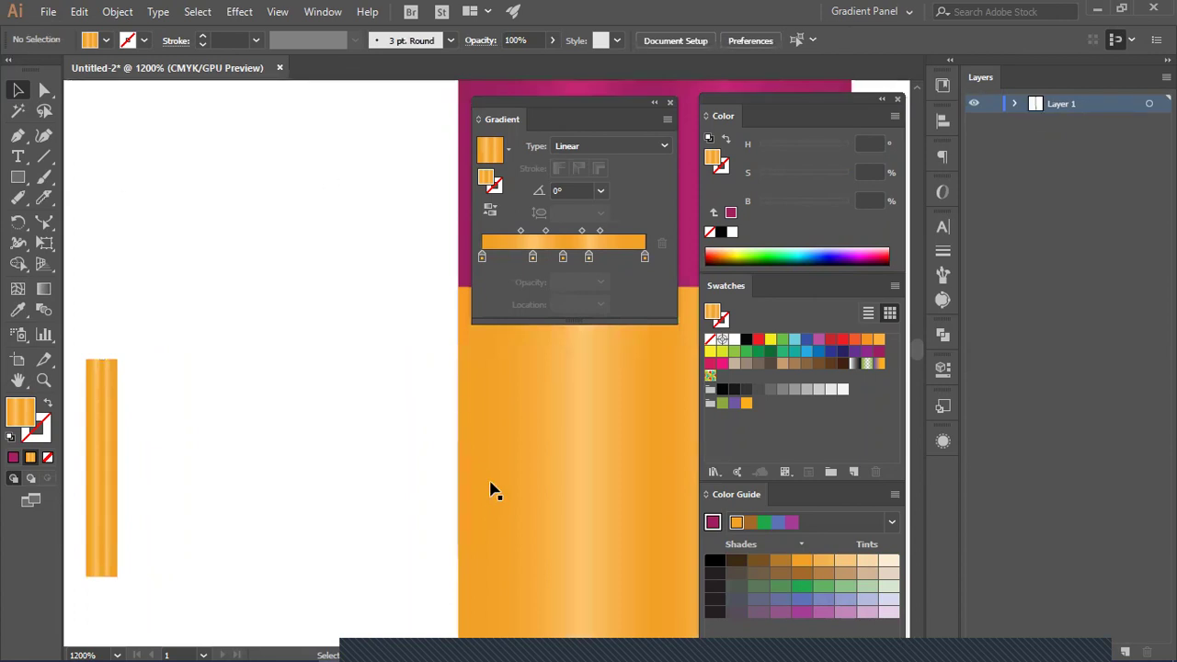
# Step: Fill the small rectangle with the solid dark orange sampled near the orange band's outer edge using the Eyedropper
pyautogui.click(109, 459)
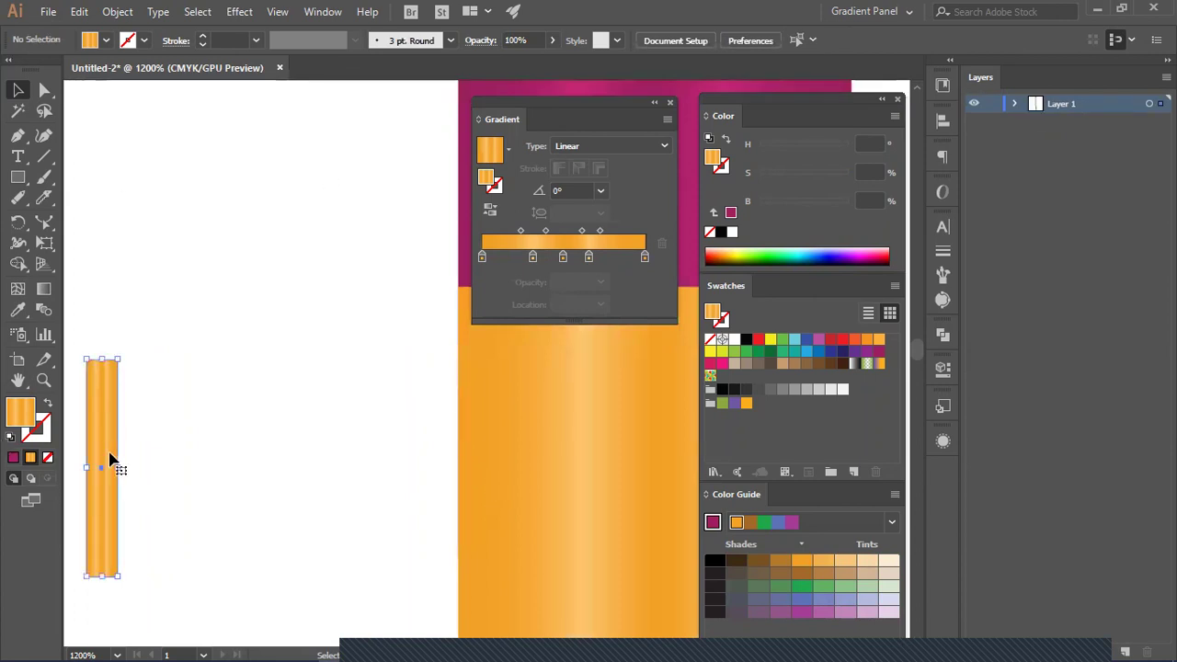
pyautogui.click(17, 310)
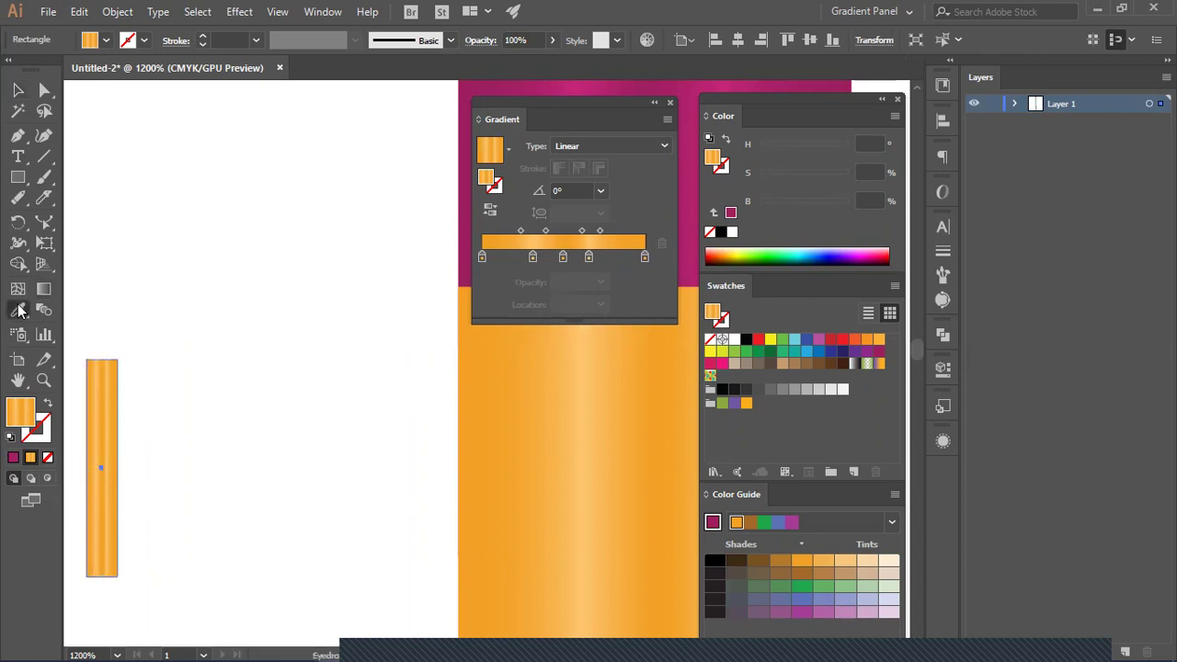
pyautogui.click(472, 427)
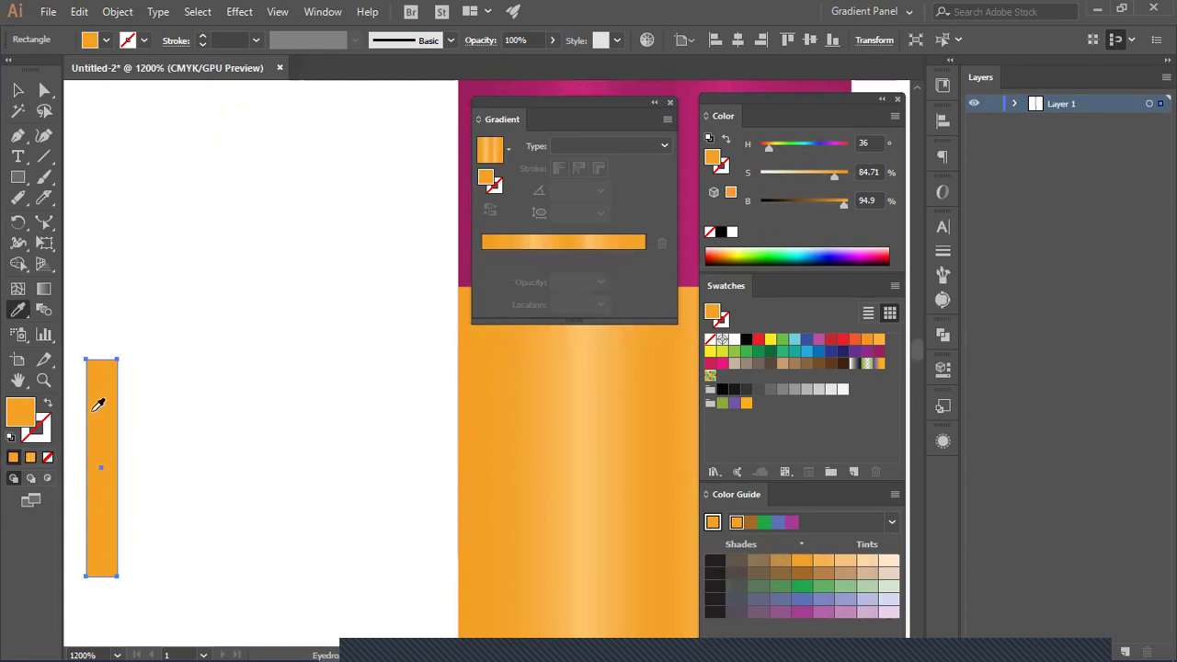
pyautogui.click(18, 90)
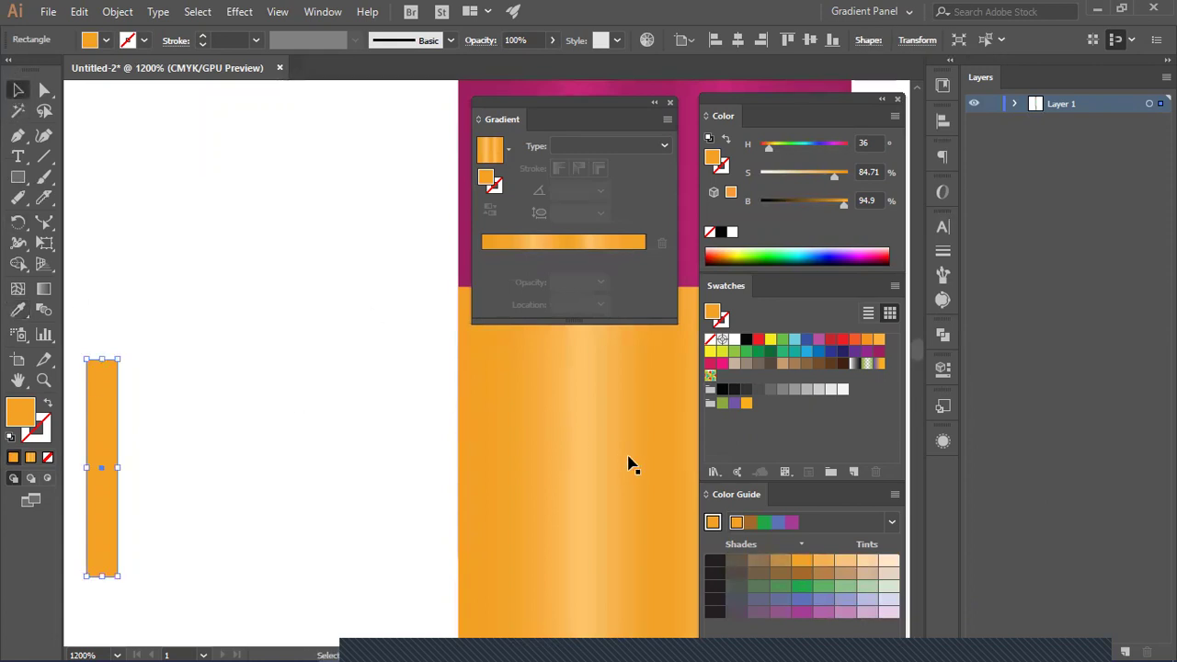
# Step: Duplicate the dark orange rectangle directly against its right side and fill the copy with light orange sampled from the band's highlight
pyautogui.moveTo(109, 449); pyautogui.dragTo(139, 439)
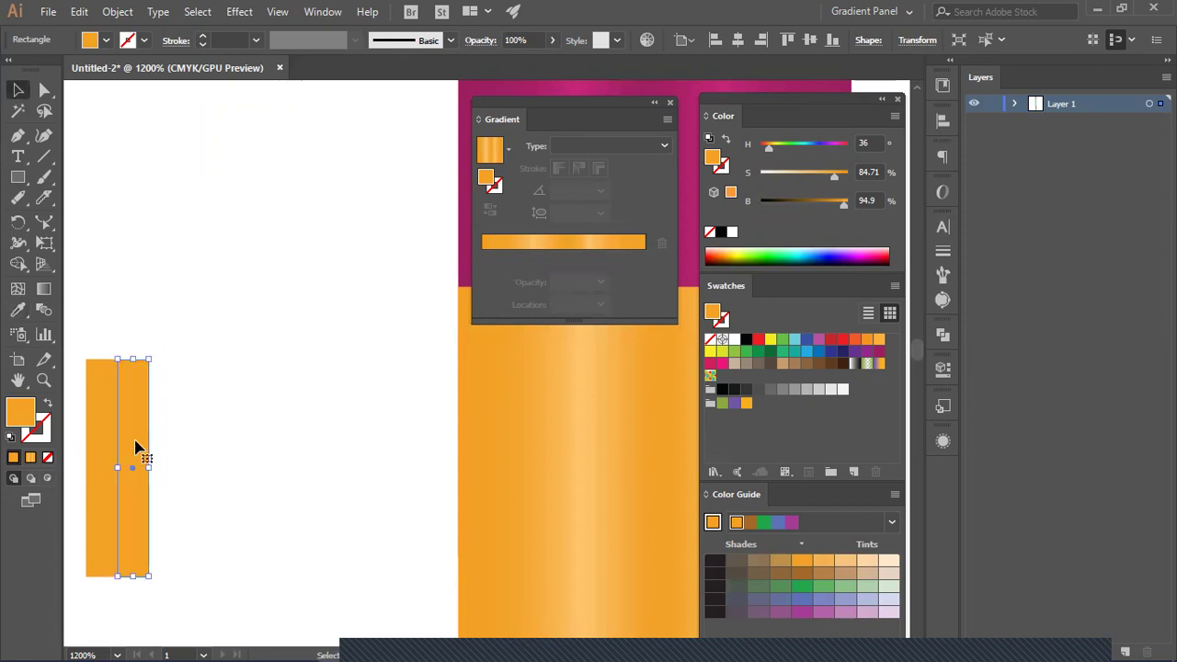
pyautogui.click(20, 314)
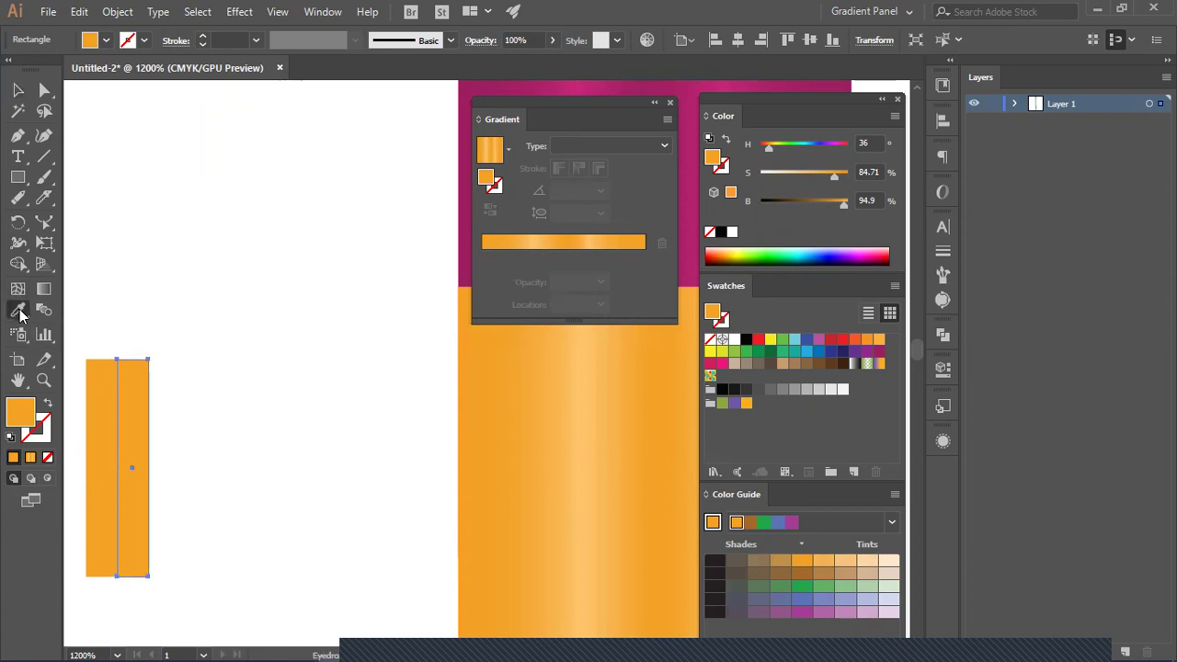
pyautogui.click(583, 424)
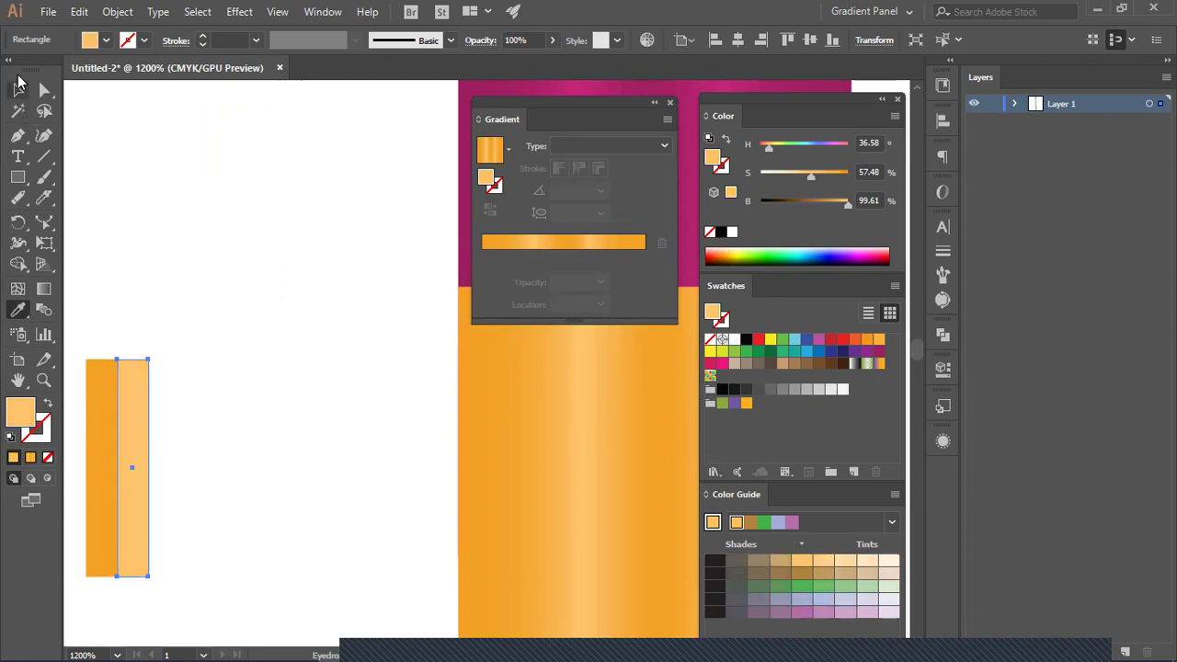
pyautogui.click(18, 90)
pyautogui.click(225, 359)
# Step: Select the dark and light orange rectangles and narrow the pair to about half its width
pyautogui.moveTo(83, 460); pyautogui.dragTo(83, 461)
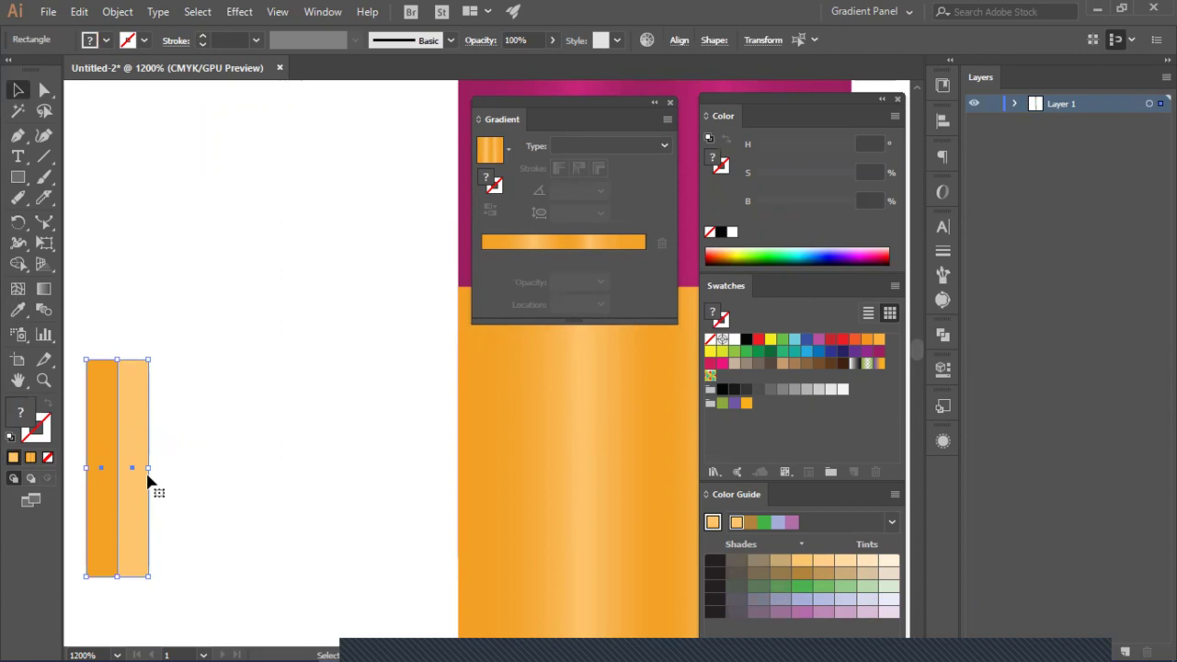
pyautogui.moveTo(154, 465); pyautogui.dragTo(118, 468)
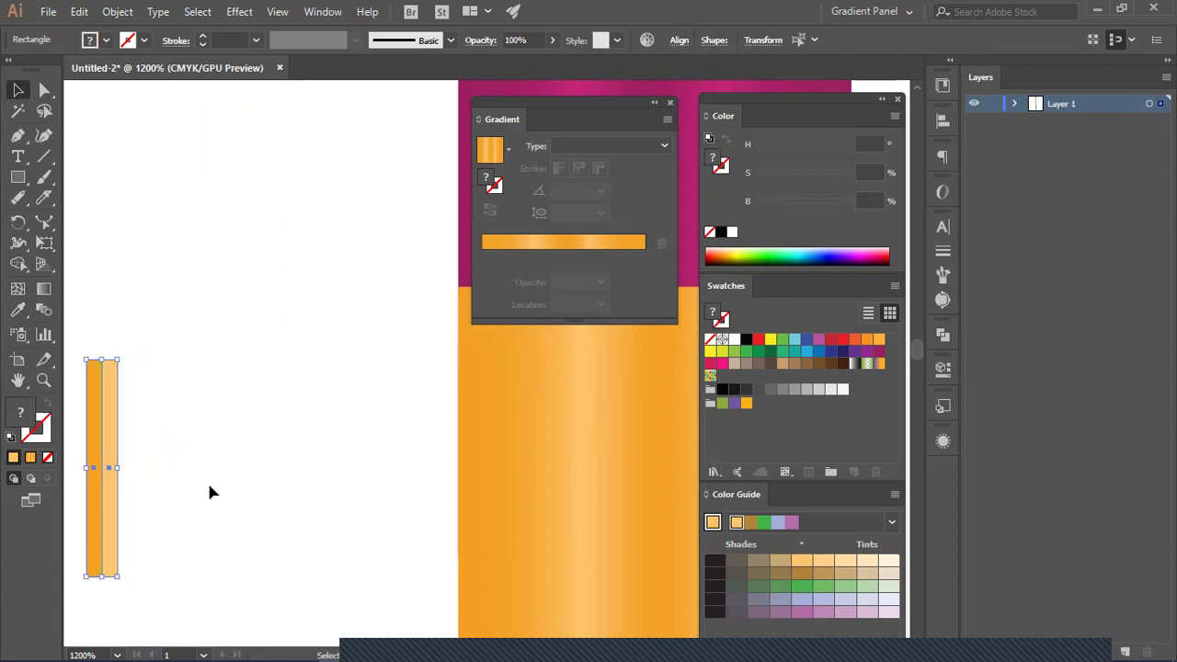
pyautogui.click(206, 501)
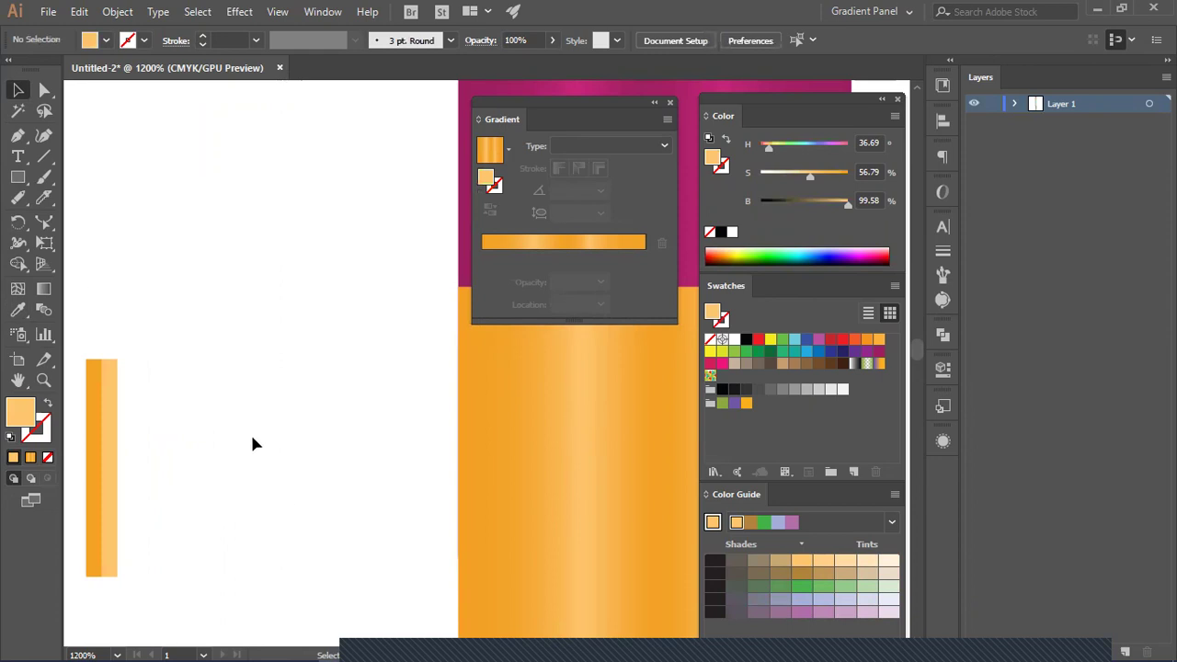
# Step: Select the two-tone orange strip pair and place a duplicate a short distance to its right, level with the original
pyautogui.hotkey('ctrl', '-')
pyautogui.hotkey('ctrl', '-')
pyautogui.hotkey('ctrl', '-')
pyautogui.hotkey('ctrl', '-')
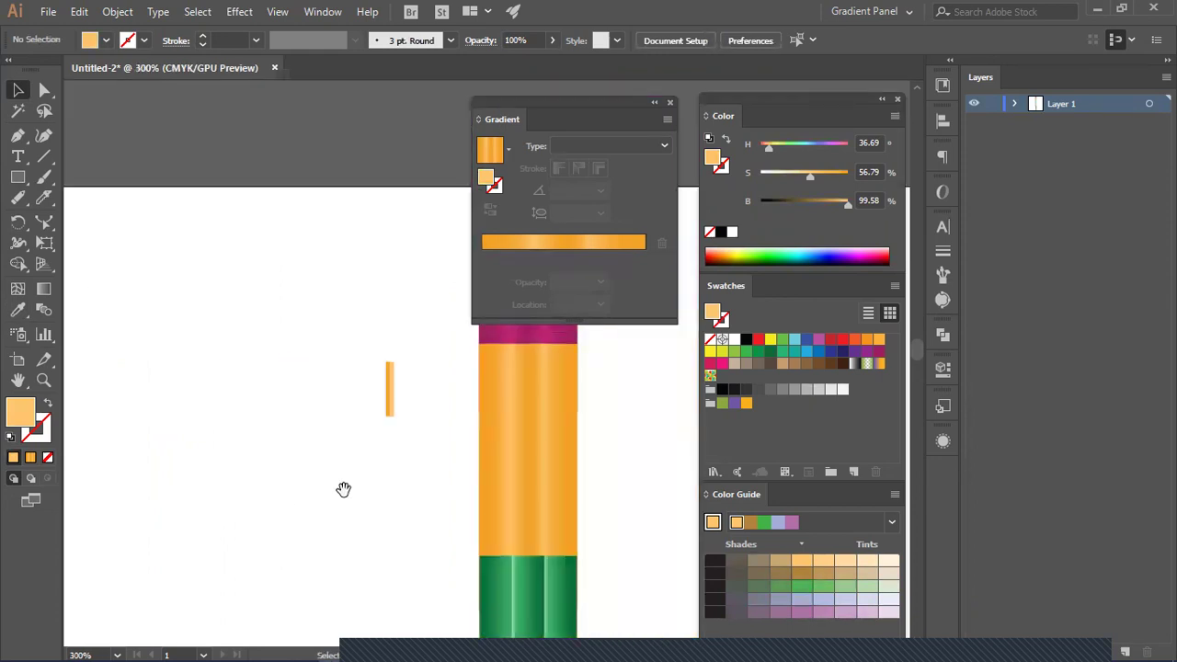
pyautogui.moveTo(344, 489); pyautogui.dragTo(309, 441)
pyautogui.hotkey('ctrl', 'a')
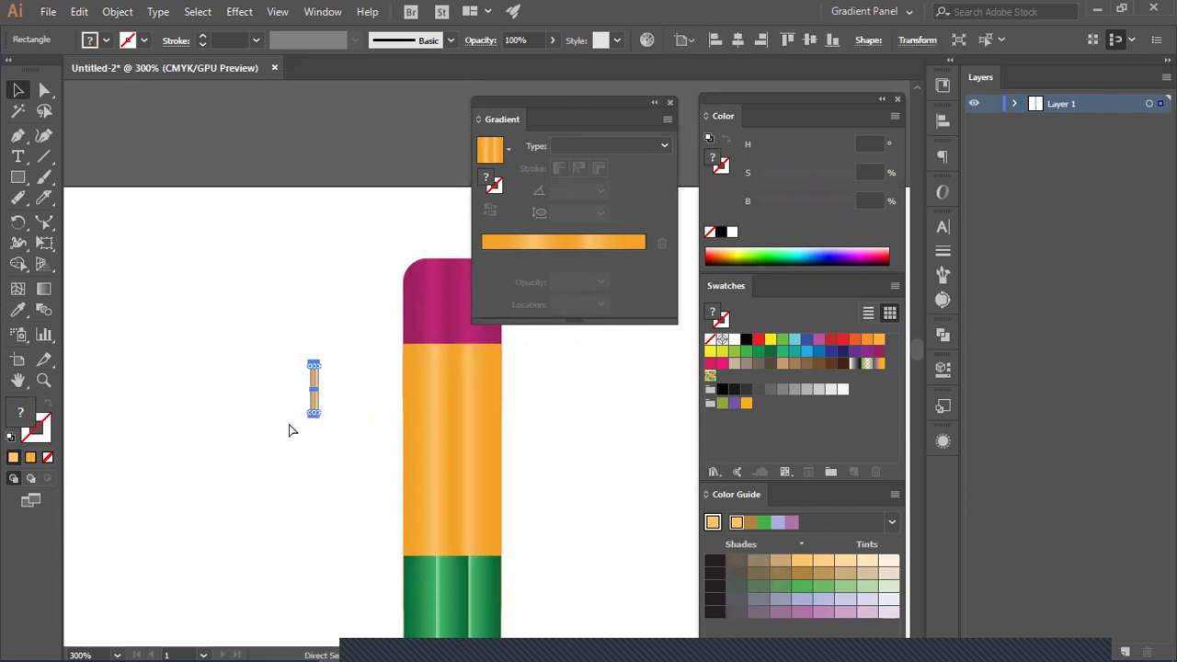
pyautogui.hotkey('ctrl', '+')
pyautogui.moveTo(519, 477); pyautogui.dragTo(433, 572)
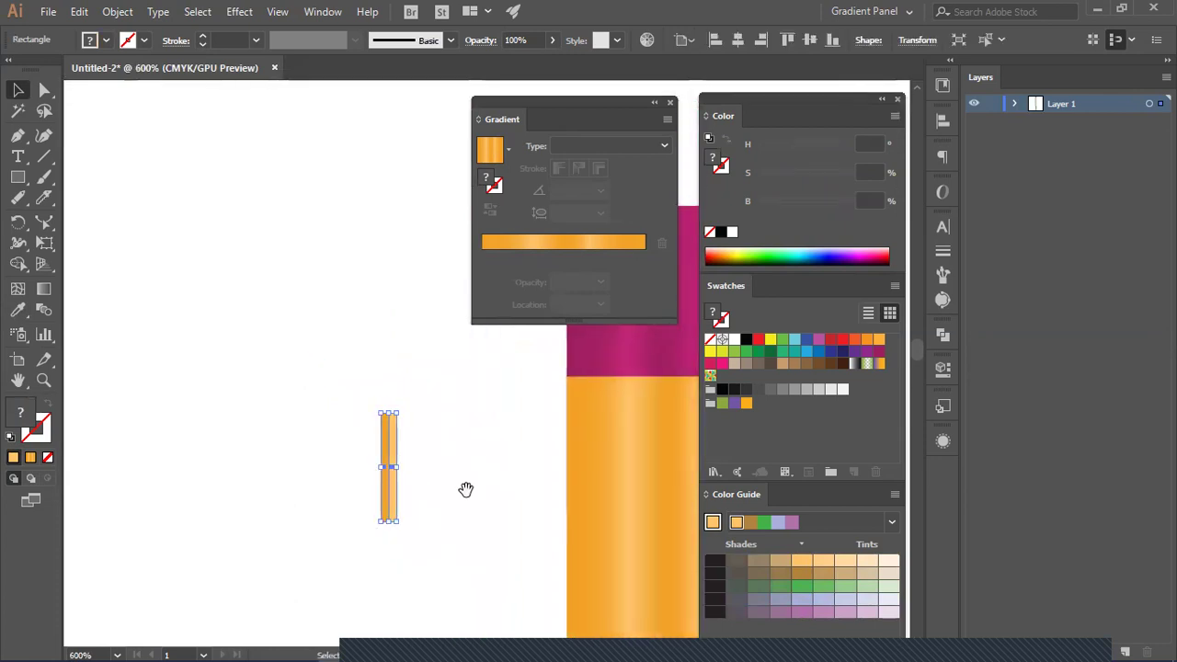
pyautogui.moveTo(465, 488); pyautogui.dragTo(425, 492)
pyautogui.moveTo(357, 515); pyautogui.dragTo(137, 390)
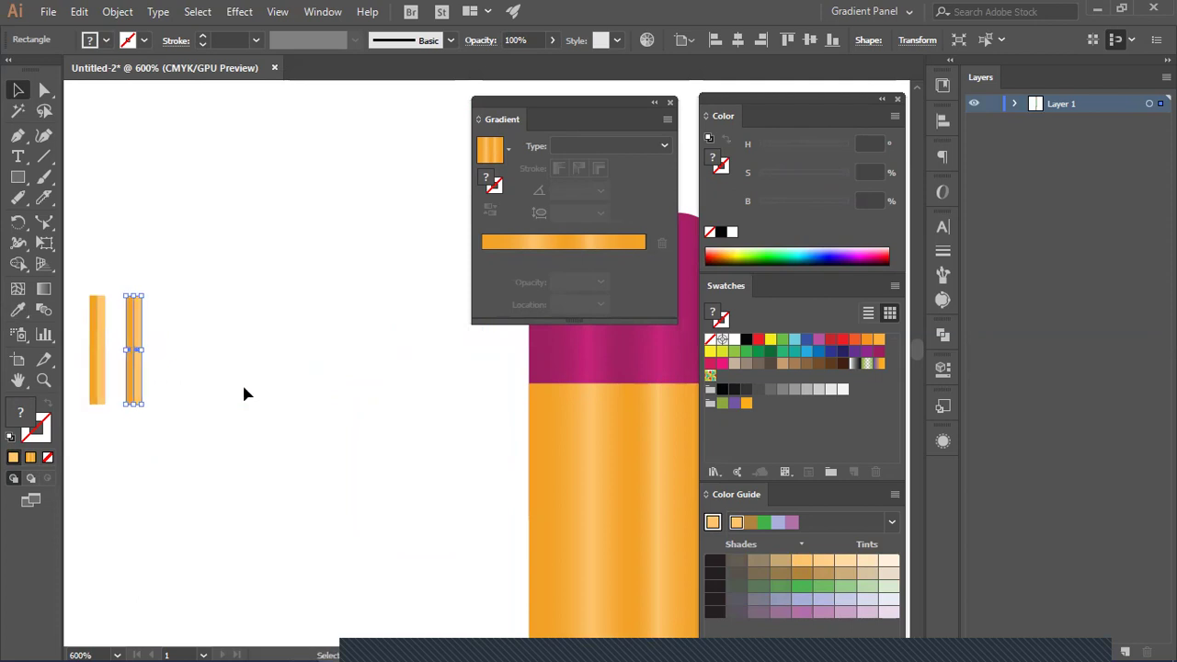
# Step: Repeat the duplication of the two-tone stripe pair until a row of eleven evenly spaced pairs stands beside the pencil
pyautogui.hotkey('ctrl', 'd')
pyautogui.hotkey('ctrl', 'd')
pyautogui.hotkey('ctrl', 'd')
pyautogui.hotkey('ctrl', 'd')
pyautogui.hotkey('ctrl', 'd')
pyautogui.hotkey('ctrl', 'd')
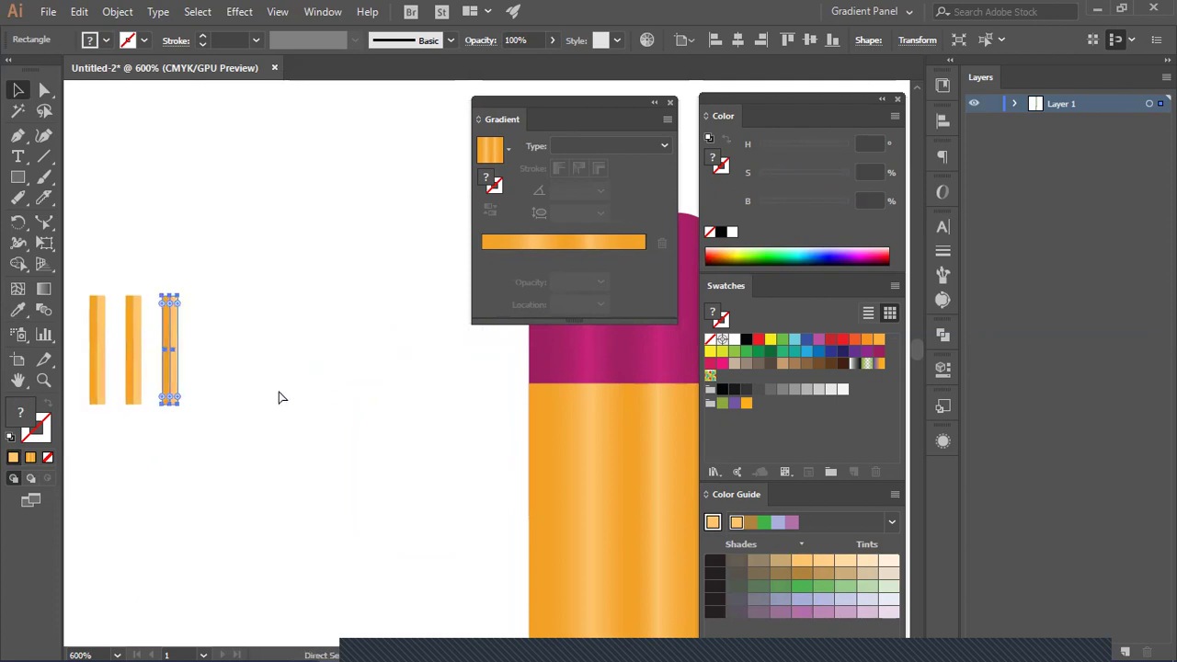
pyautogui.hotkey('ctrl', 'd')
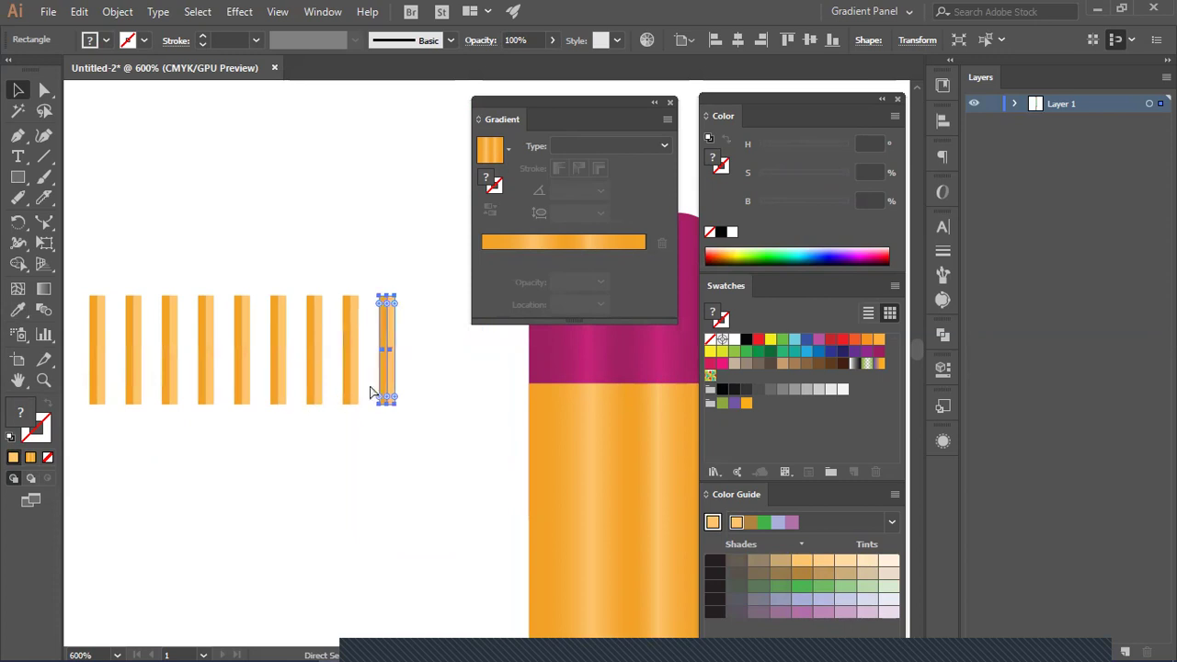
pyautogui.click(418, 366)
pyautogui.click(392, 375)
pyautogui.click(438, 392)
pyautogui.hotkey('ctrl', '-')
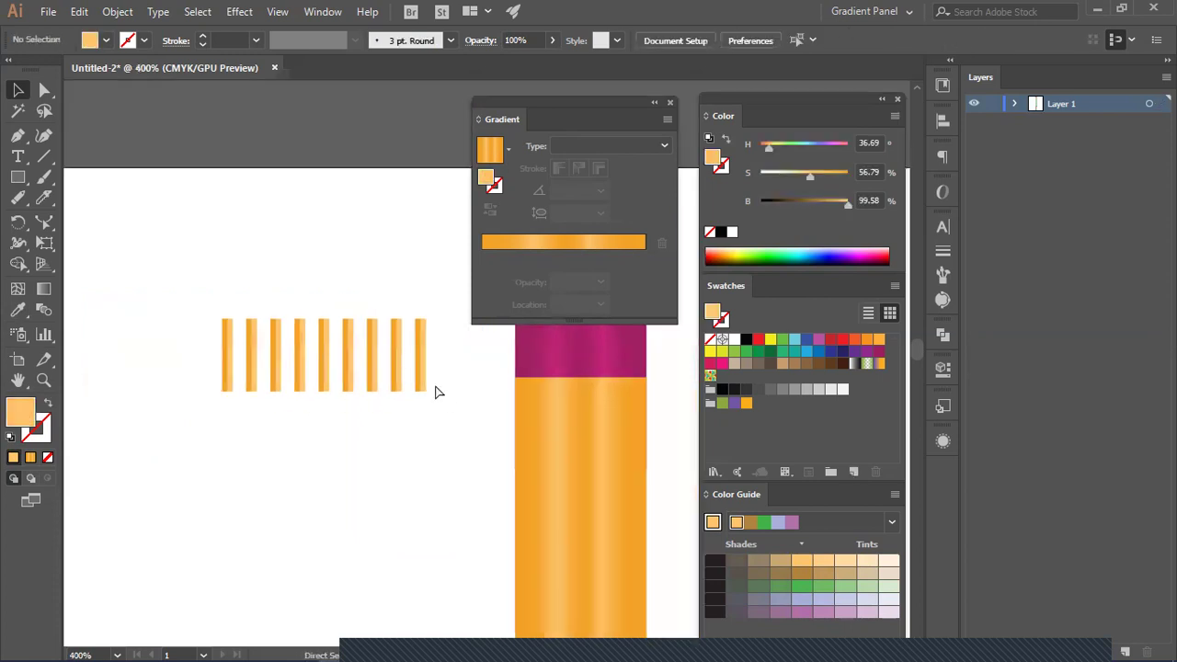
pyautogui.hotkey('ctrl', '-')
pyautogui.click(437, 362)
pyautogui.hotkey('ctrl', 'd')
pyautogui.hotkey('ctrl', 'd')
# Step: Place the row of eleven stripe pairs over the upper part of the pencil's orange section and adjust the row's width
pyautogui.moveTo(254, 353)
pyautogui.mouseDown()
pyautogui.moveTo(444, 375)
pyautogui.moveTo(479, 361)
pyautogui.moveTo(350, 389)
pyautogui.moveTo(530, 452)
pyautogui.mouseUp()
pyautogui.press('a')
pyautogui.press('v')
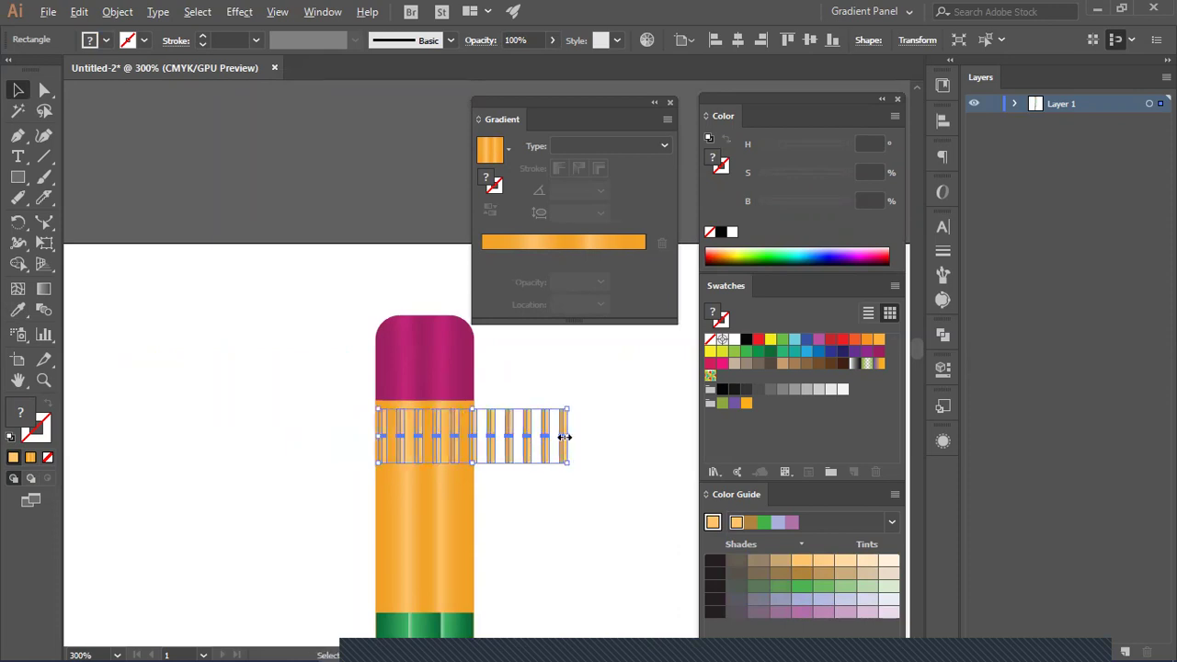
pyautogui.moveTo(564, 436); pyautogui.dragTo(563, 439)
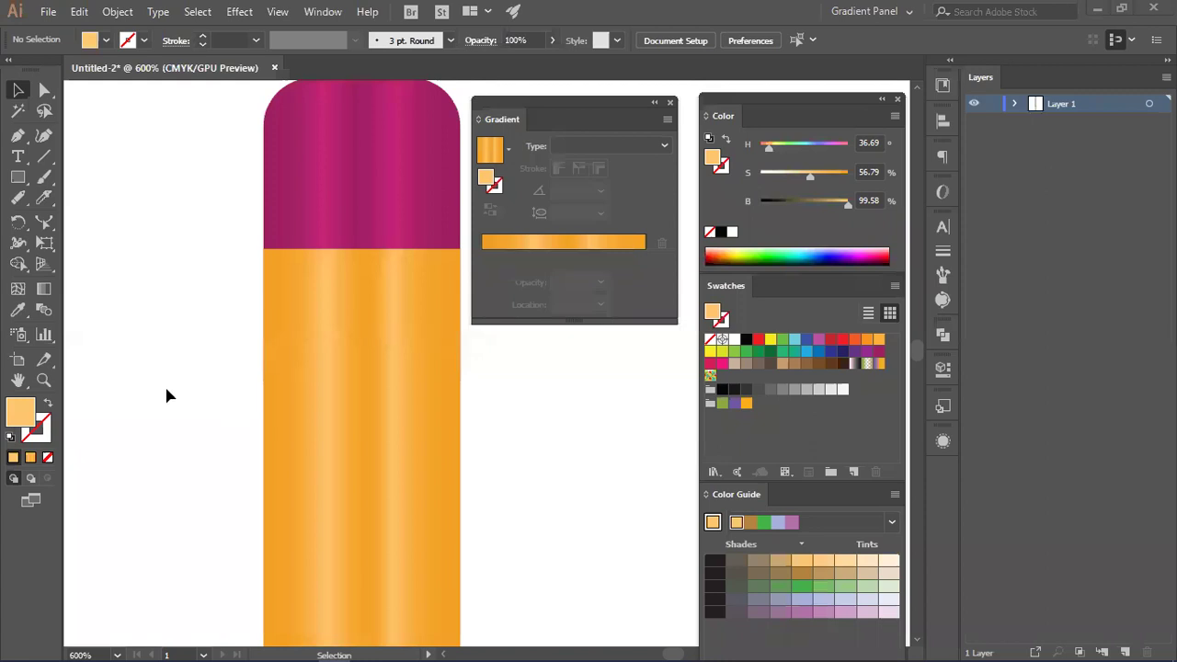
# Step: Draw a small, narrow upright rectangle in the empty area to the left of the pencil
pyautogui.click(17, 178)
pyautogui.moveTo(99, 239)
pyautogui.mouseDown()
pyautogui.moveTo(108, 333)
pyautogui.moveTo(109, 316)
pyautogui.mouseUp()
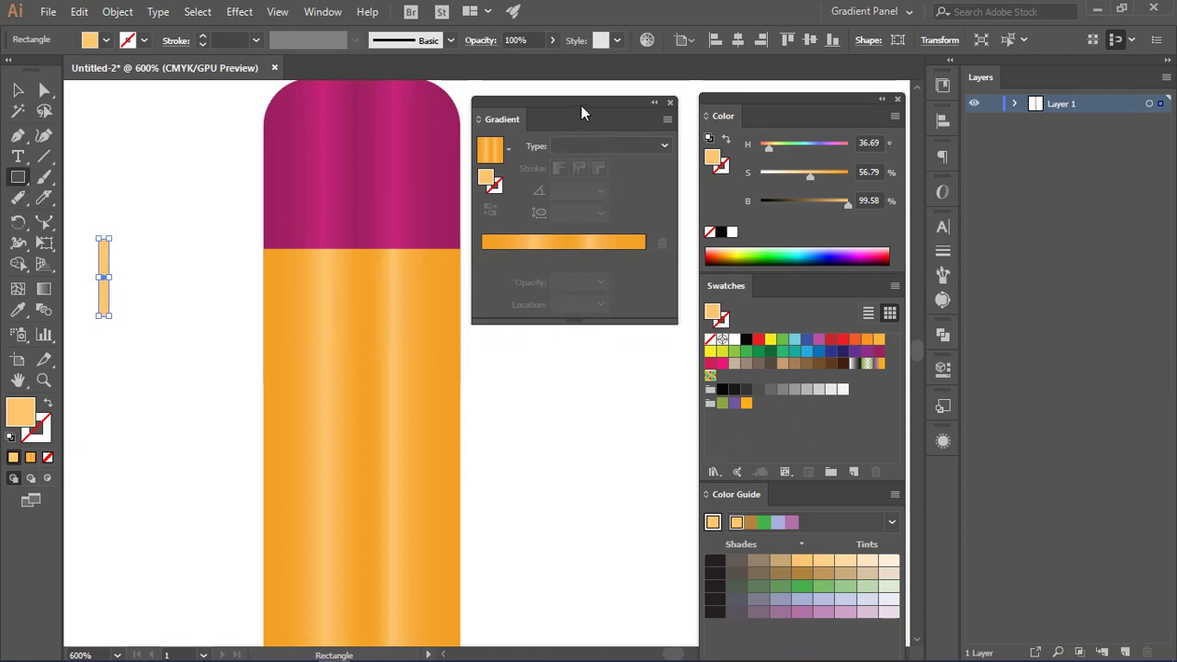
pyautogui.moveTo(581, 106); pyautogui.dragTo(602, 102)
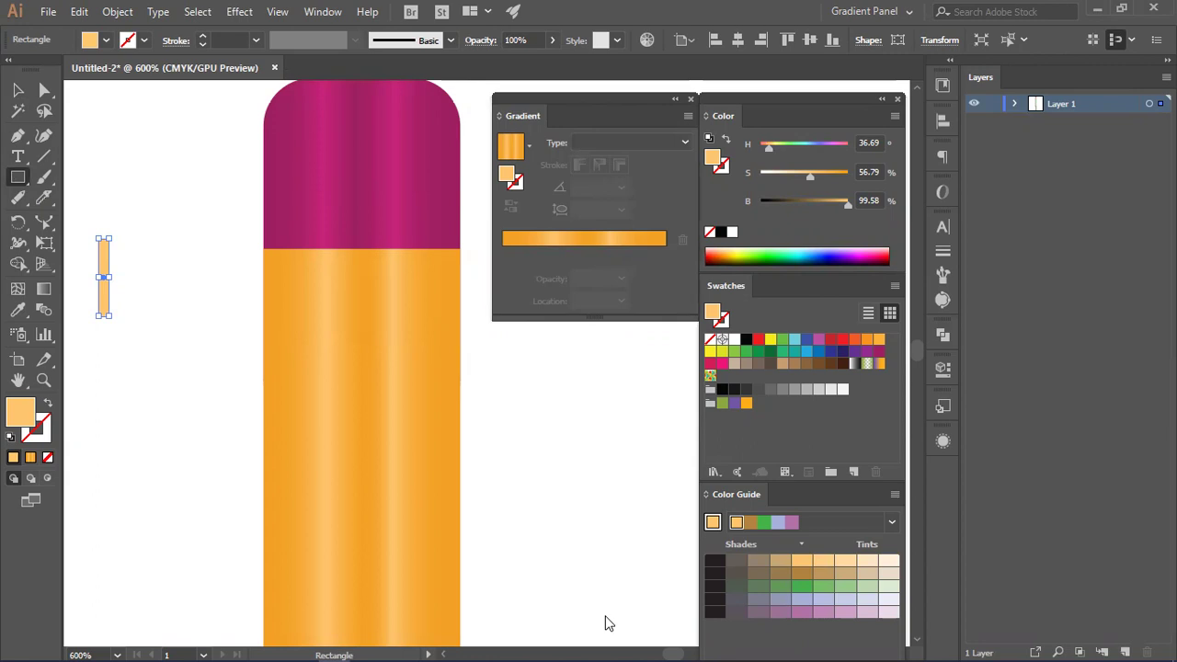
# Step: Fill the narrow rectangle with the orange gradient sampled from the pencil body using the Eyedropper
pyautogui.click(16, 313)
pyautogui.click(330, 360)
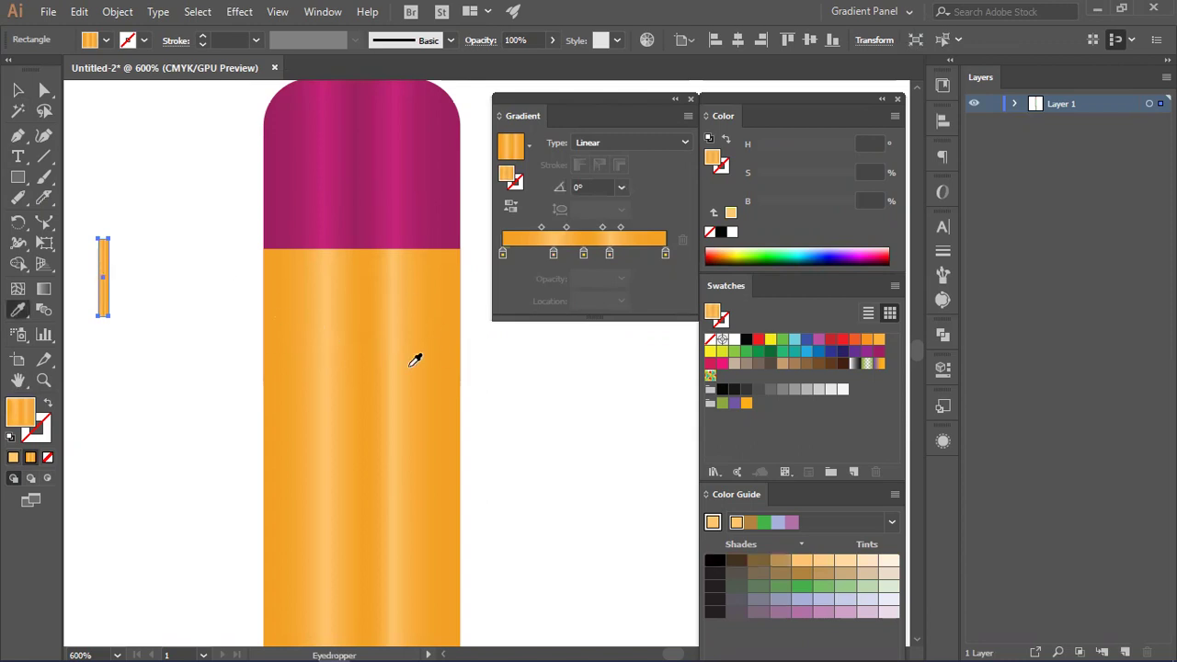
pyautogui.click(13, 93)
pyautogui.click(216, 360)
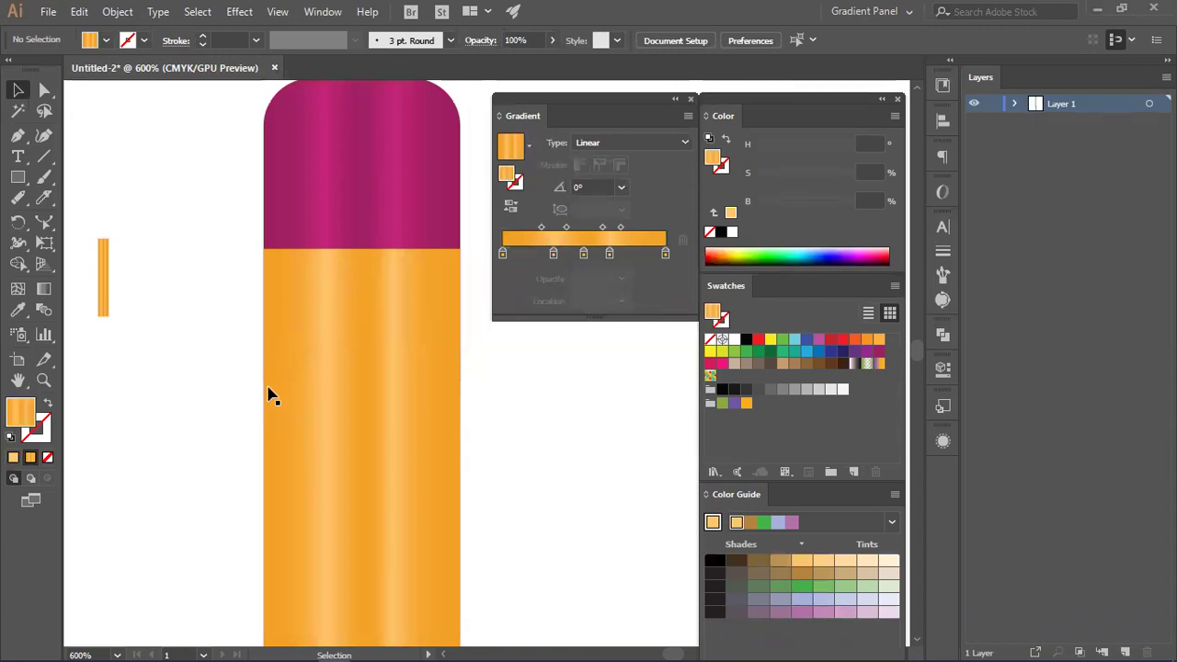
# Step: Move the narrow rectangle closer to the pencil and fill it with the solid dark orange sampled from the body's left edge
pyautogui.click(103, 304)
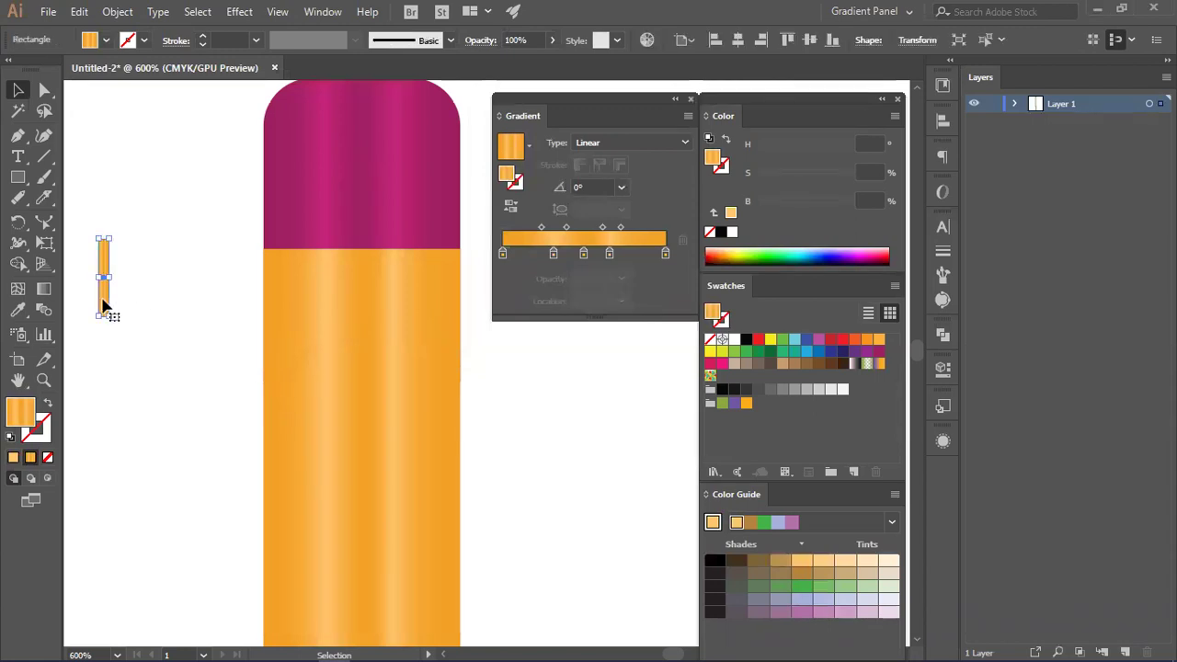
pyautogui.moveTo(103, 296); pyautogui.dragTo(143, 311)
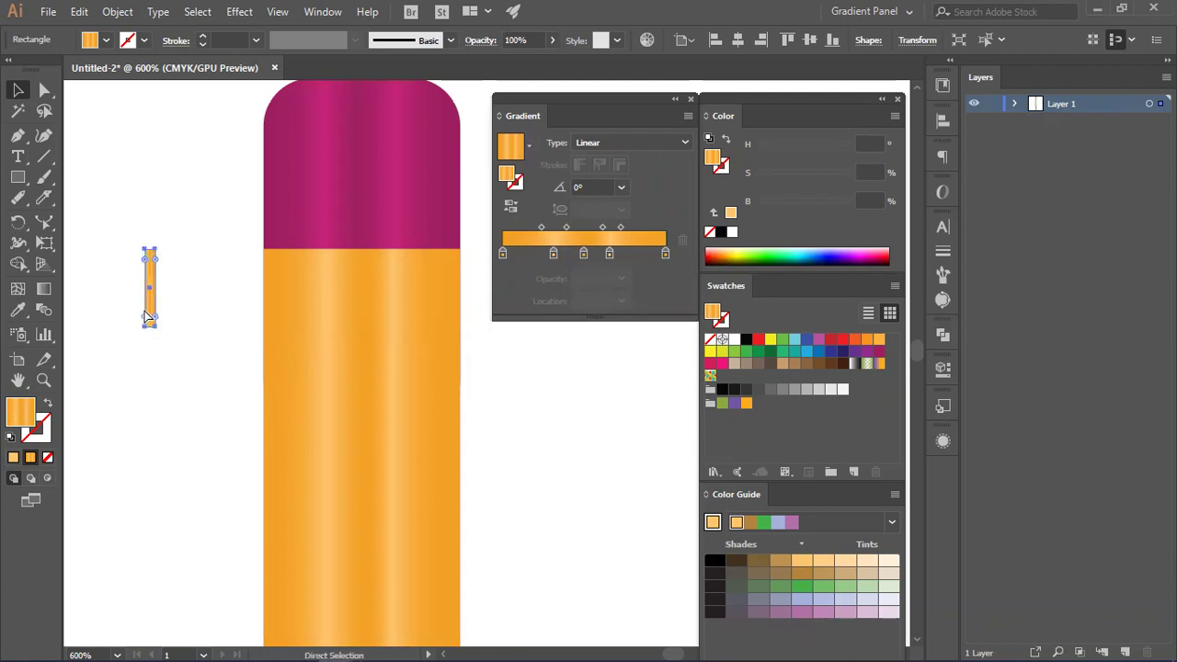
pyautogui.hotkey('ctrl', '=')
pyautogui.moveTo(389, 425); pyautogui.dragTo(231, 441)
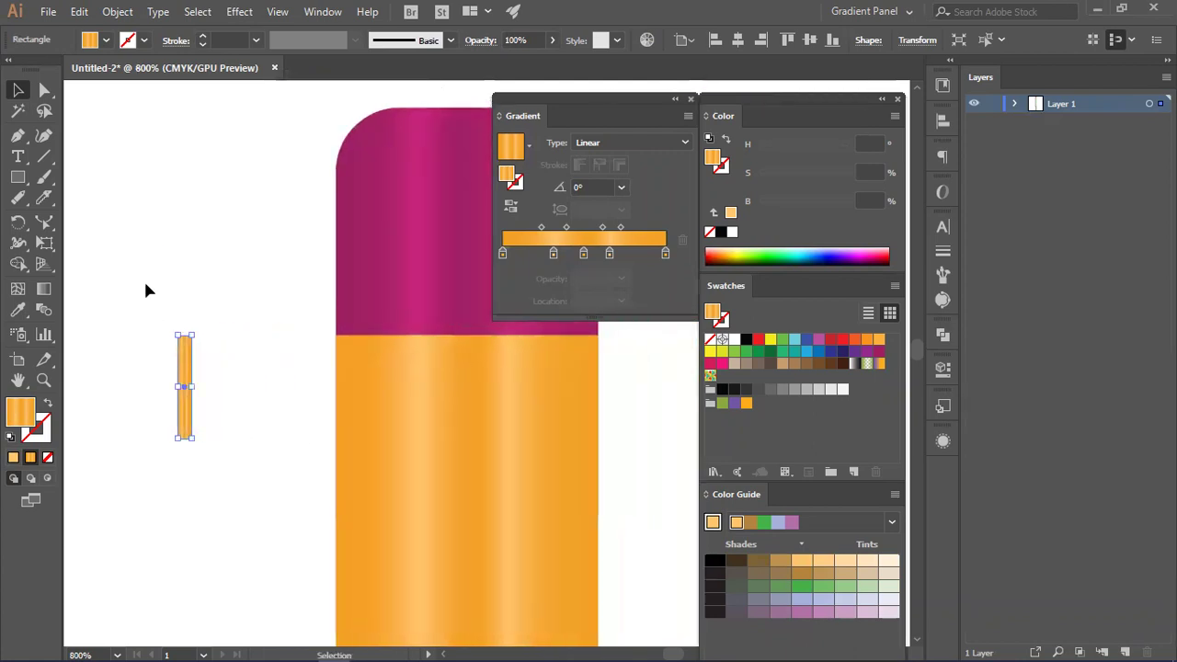
pyautogui.click(18, 311)
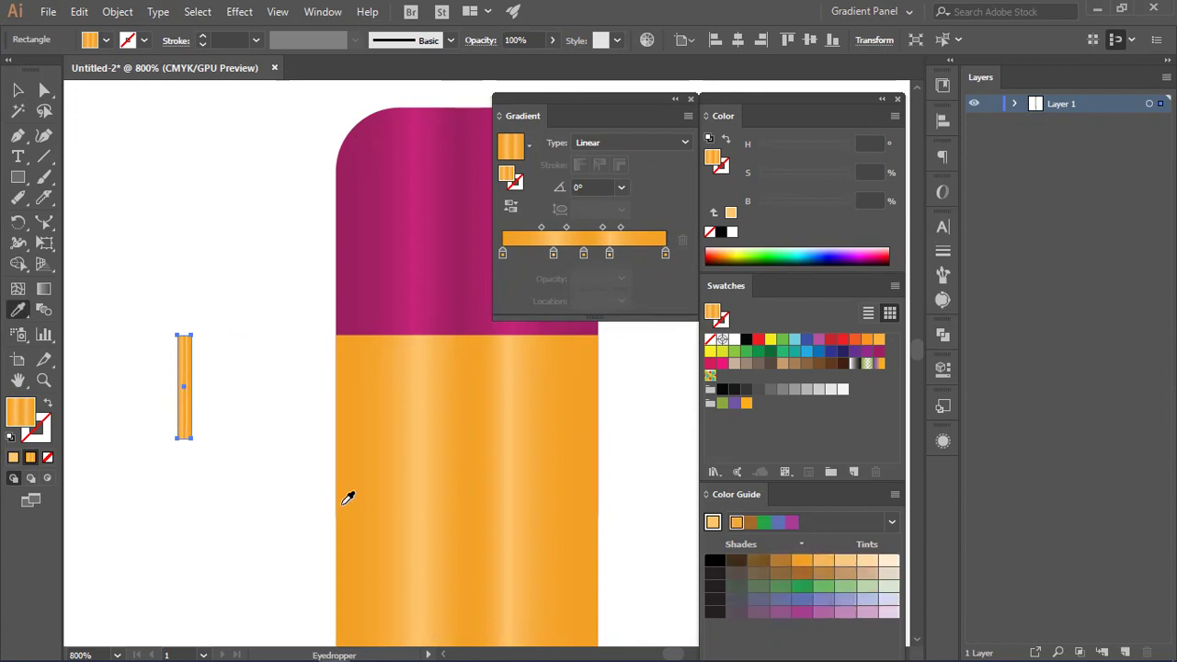
pyautogui.keyDown('shift'); pyautogui.click(347, 495); pyautogui.keyUp('shift')
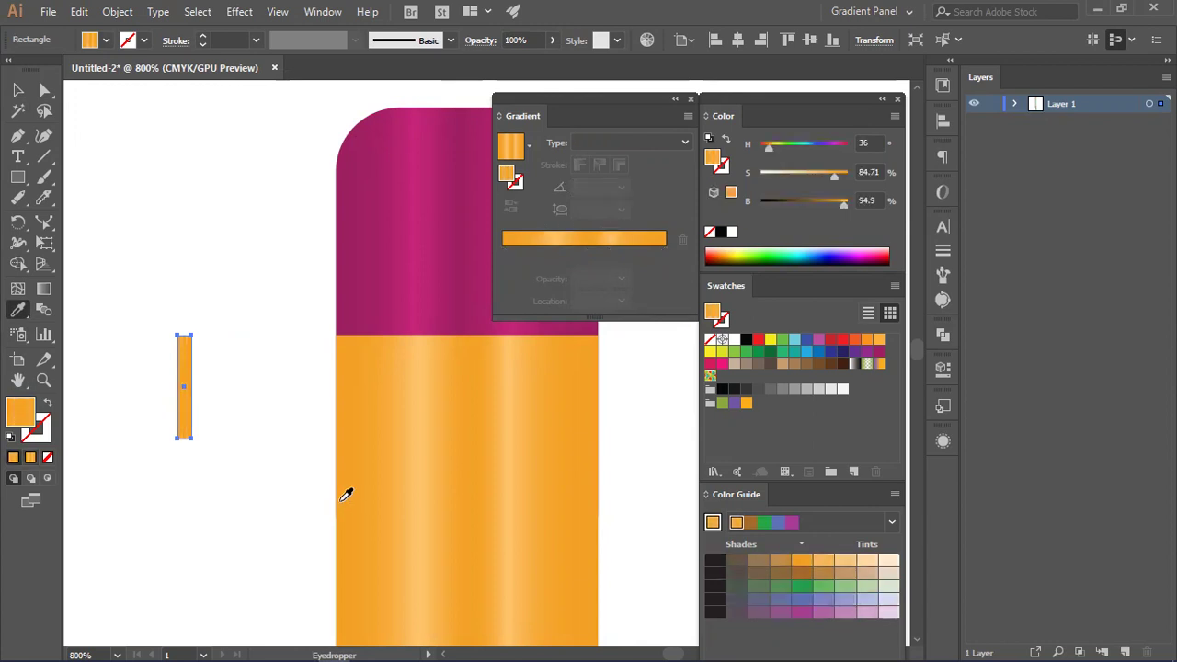
pyautogui.click(18, 89)
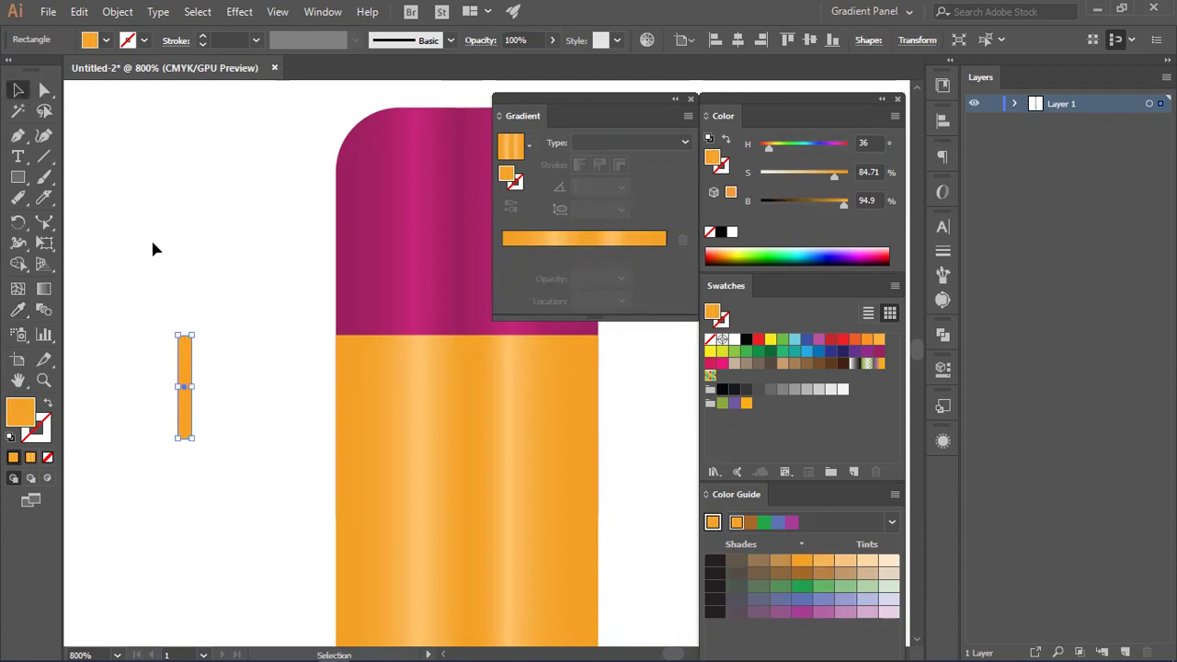
pyautogui.click(156, 257)
# Step: Duplicate the dark orange strip directly against its right side and fill the copy with the light orange sampled from the body's highlight
pyautogui.click(181, 391)
pyautogui.moveTo(185, 377); pyautogui.dragTo(196, 373)
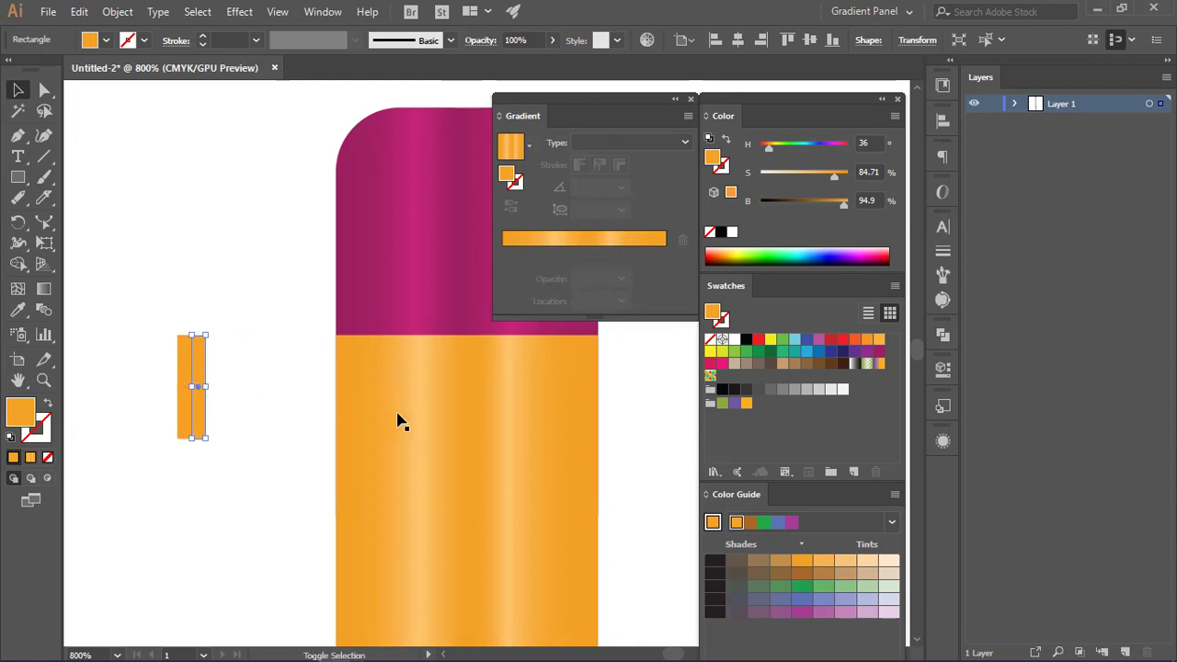
pyautogui.click(17, 310)
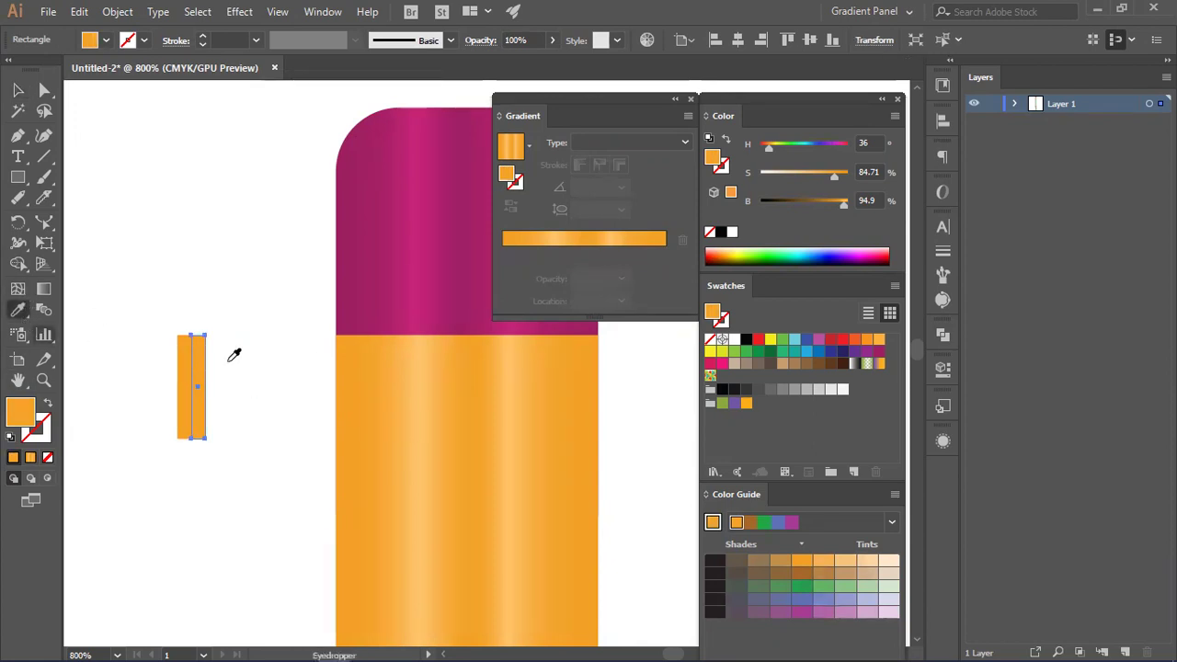
pyautogui.click(422, 430)
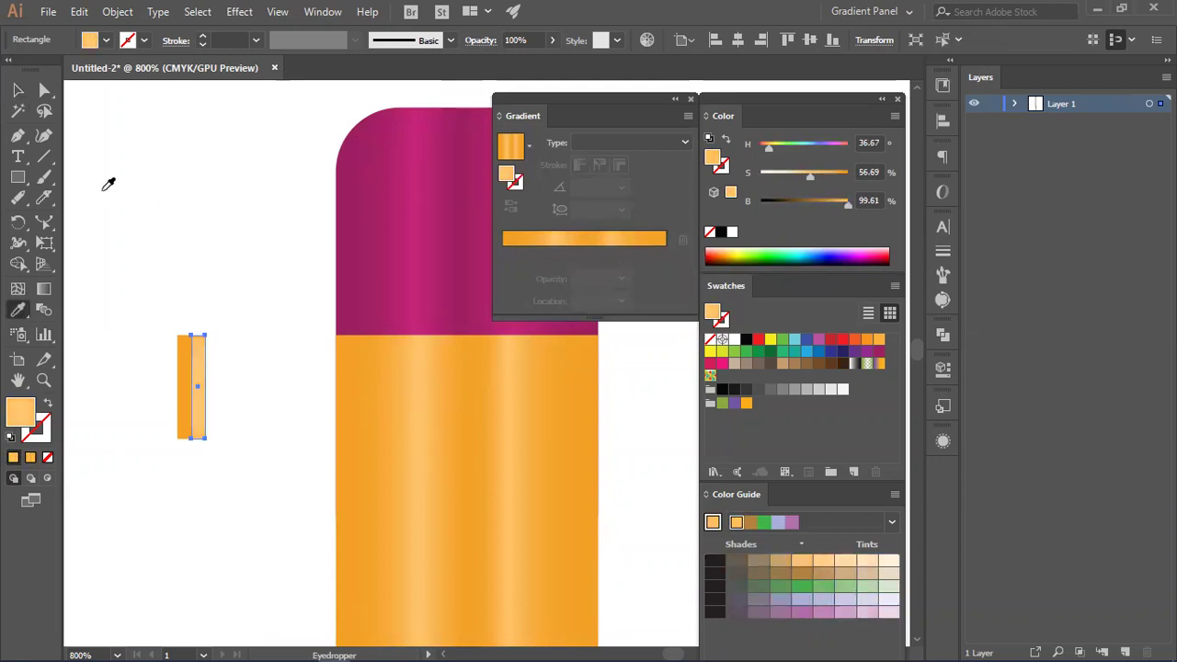
pyautogui.click(20, 91)
# Step: Group the dark and light strips and place a copy of the pair a short gap to its right
pyautogui.moveTo(257, 359); pyautogui.dragTo(337, 470)
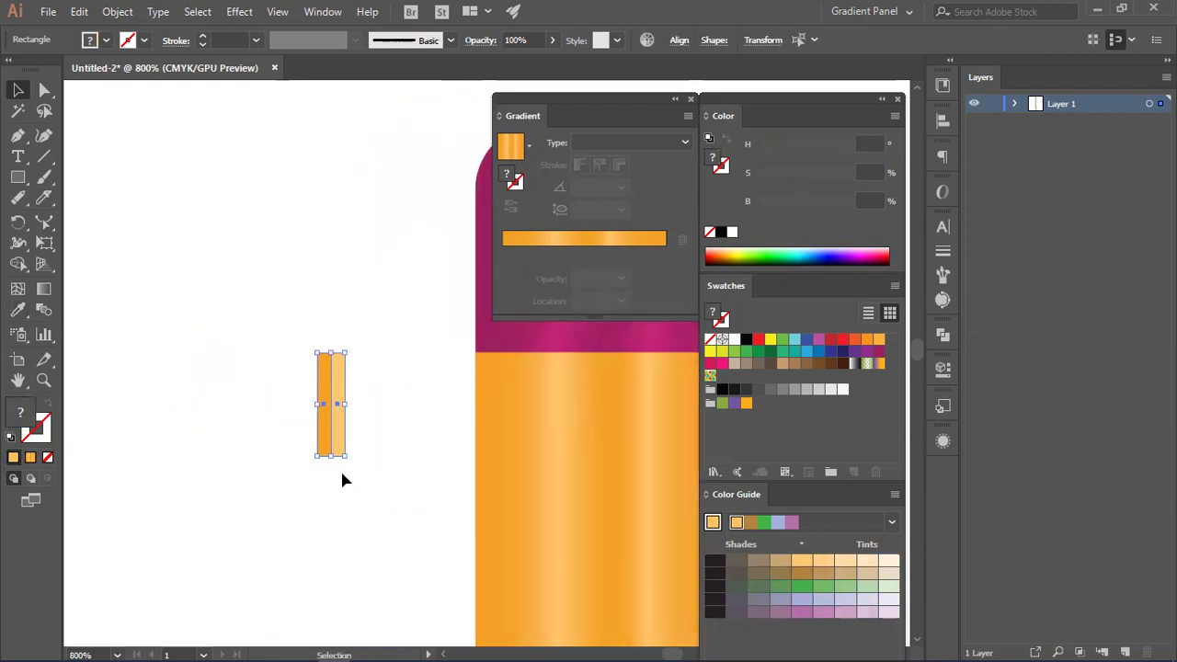
pyautogui.scroll(-3, 342, 479)
pyautogui.moveTo(454, 471); pyautogui.dragTo(240, 445)
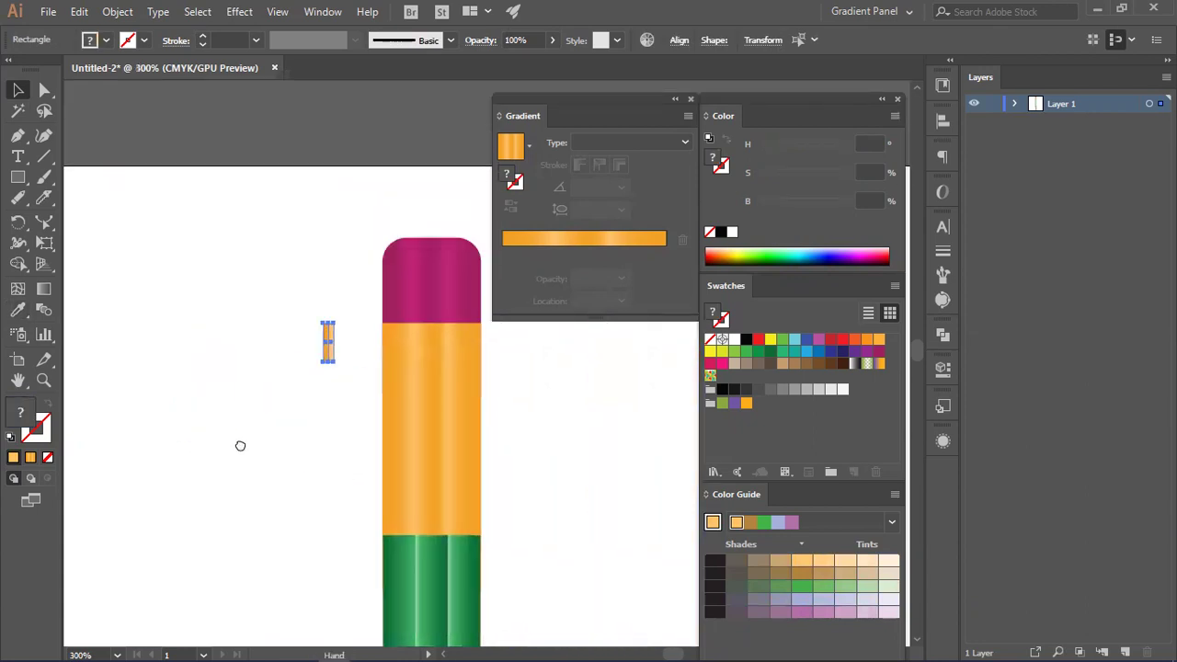
pyautogui.moveTo(263, 334); pyautogui.dragTo(145, 314)
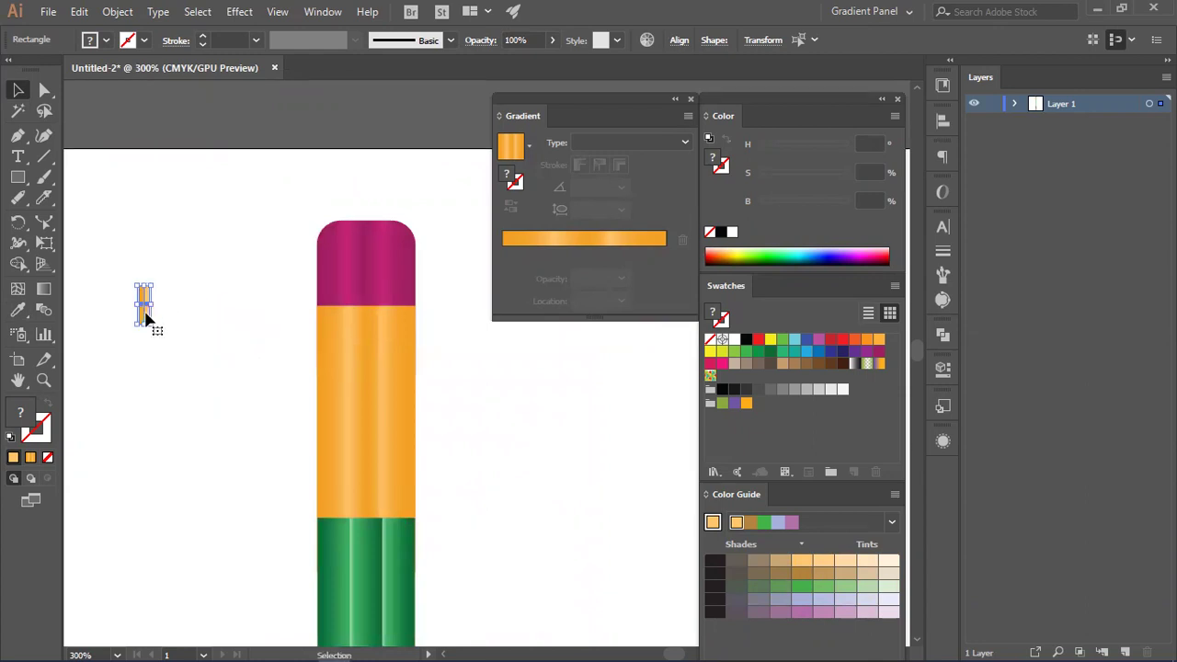
pyautogui.press('ctrl')
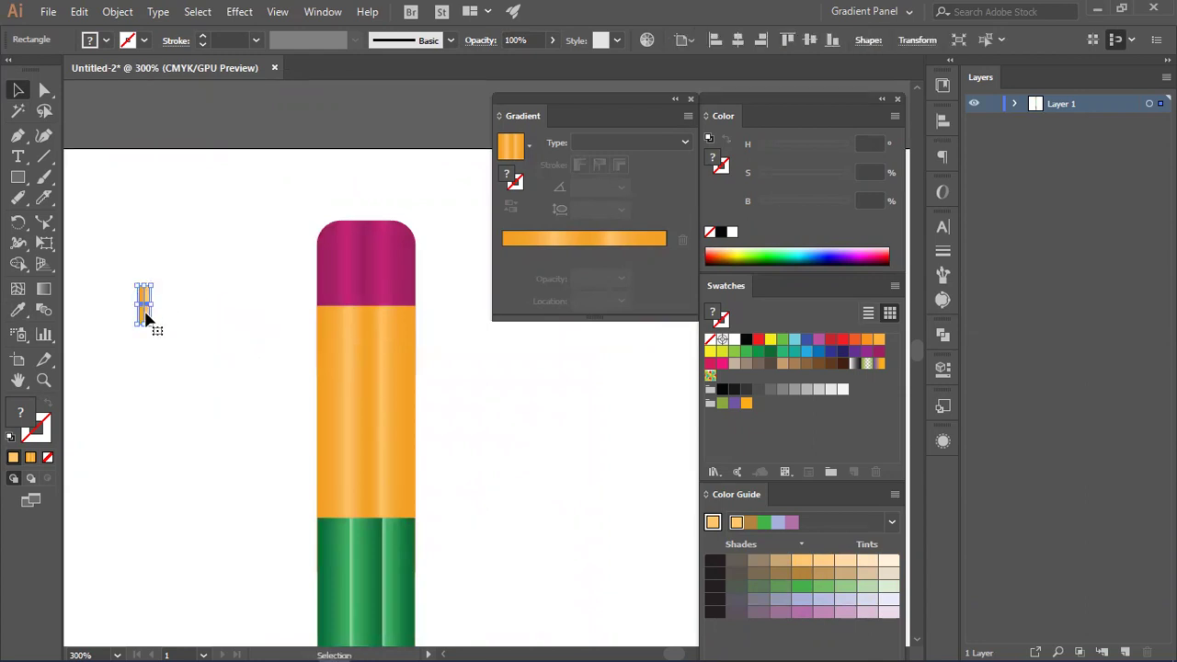
pyautogui.moveTo(145, 317)
pyautogui.mouseDown()
pyautogui.moveTo(101, 326)
pyautogui.moveTo(127, 322)
pyautogui.mouseUp()
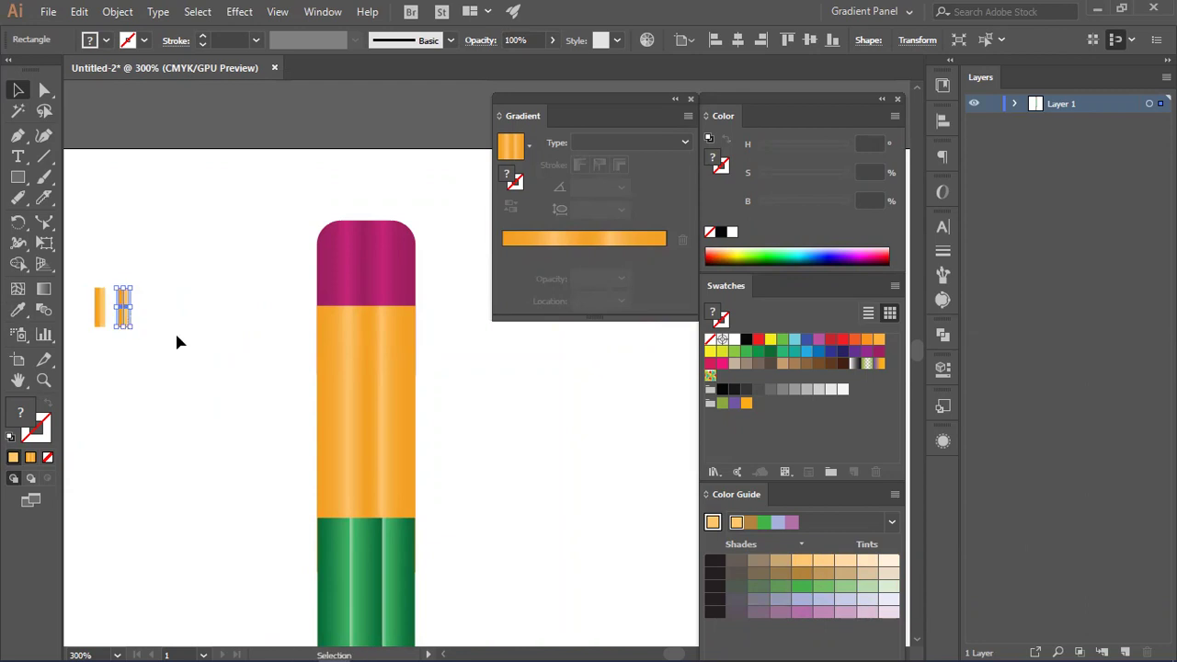
# Step: Repeat the duplication of the stripe pair until ten evenly spaced pairs form a row
pyautogui.press('ctrl')
pyautogui.hotkey('ctrl', 'd')
pyautogui.hotkey('ctrl', 'd')
pyautogui.hotkey('ctrl', 'd')
pyautogui.hotkey('ctrl', 'd')
pyautogui.hotkey('ctrl', 'd')
pyautogui.hotkey('ctrl', 'd')
pyautogui.hotkey('ctrl', 'd')
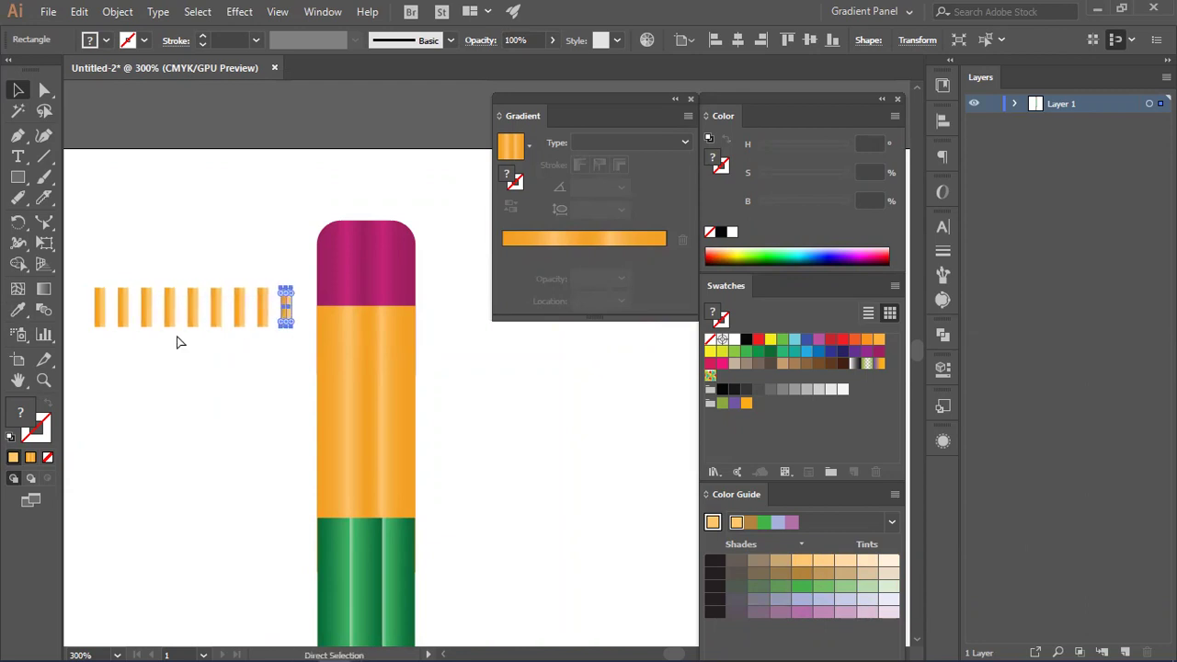
pyautogui.hotkey('ctrl', 'd')
# Step: Group the ten stripe pairs and fit the row across the pencil's orange section, just below the magenta eraser
pyautogui.moveTo(85, 265); pyautogui.dragTo(308, 363)
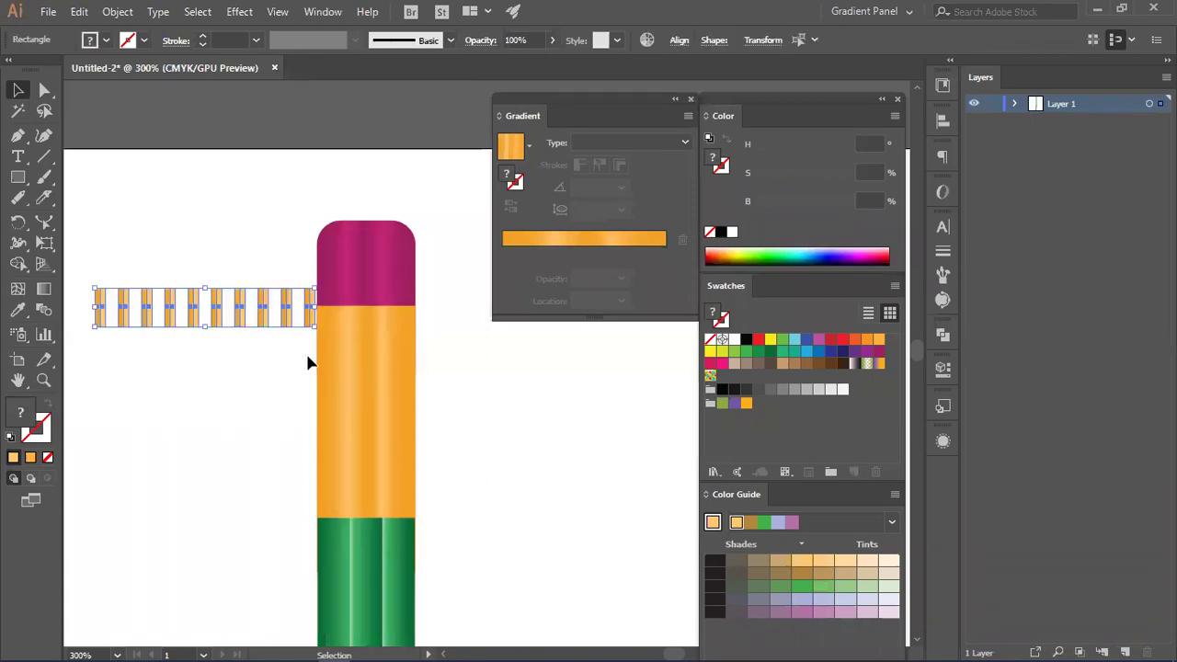
pyautogui.press('ctrl')
pyautogui.moveTo(244, 318)
pyautogui.mouseDown()
pyautogui.moveTo(451, 348)
pyautogui.moveTo(473, 338)
pyautogui.mouseUp()
pyautogui.scroll(1, 566, 380)
pyautogui.moveTo(540, 393); pyautogui.dragTo(411, 393)
pyautogui.click(458, 421)
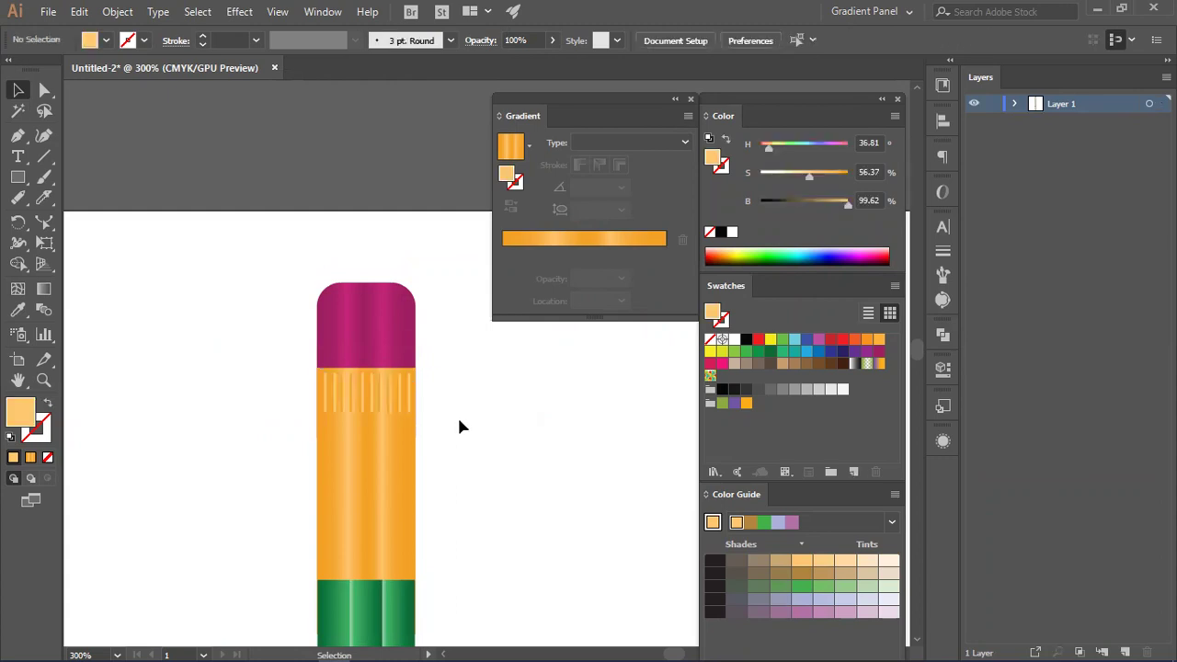
# Step: Adjust the stripe row's side edges so that it sits slightly inside the left and right edges of the orange section
pyautogui.hotkey('ctrl', '=')
pyautogui.hotkey('ctrl', '=')
pyautogui.hscroll(-2, 467, 415)
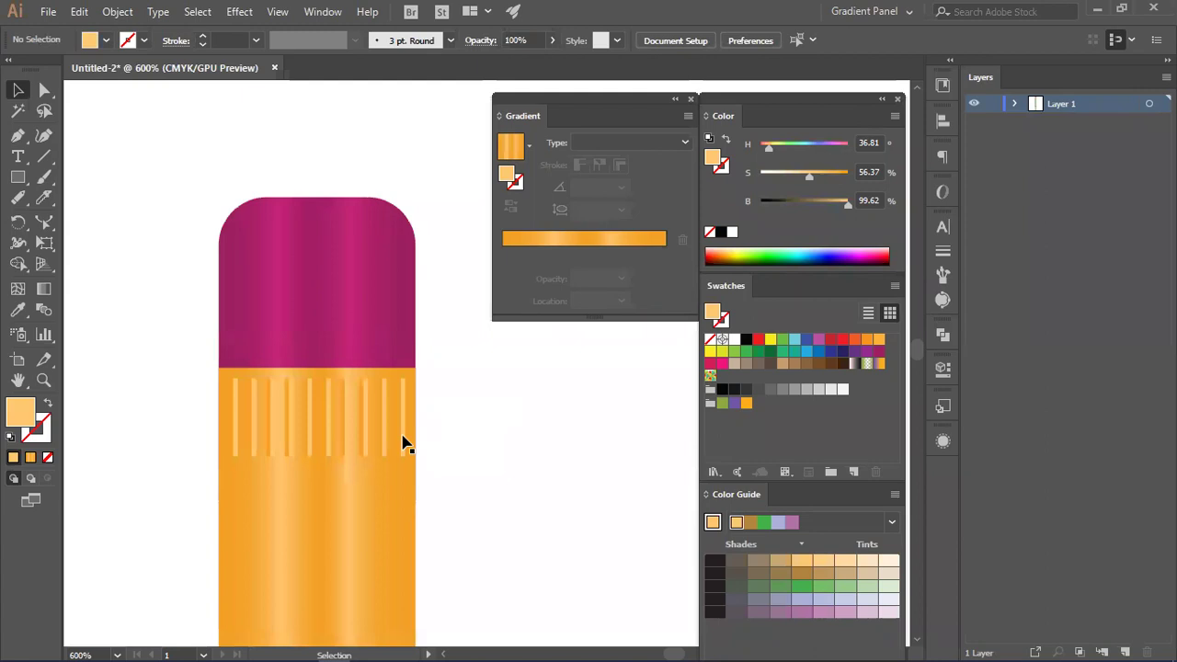
pyautogui.click(404, 446)
pyautogui.moveTo(230, 419); pyautogui.dragTo(224, 419)
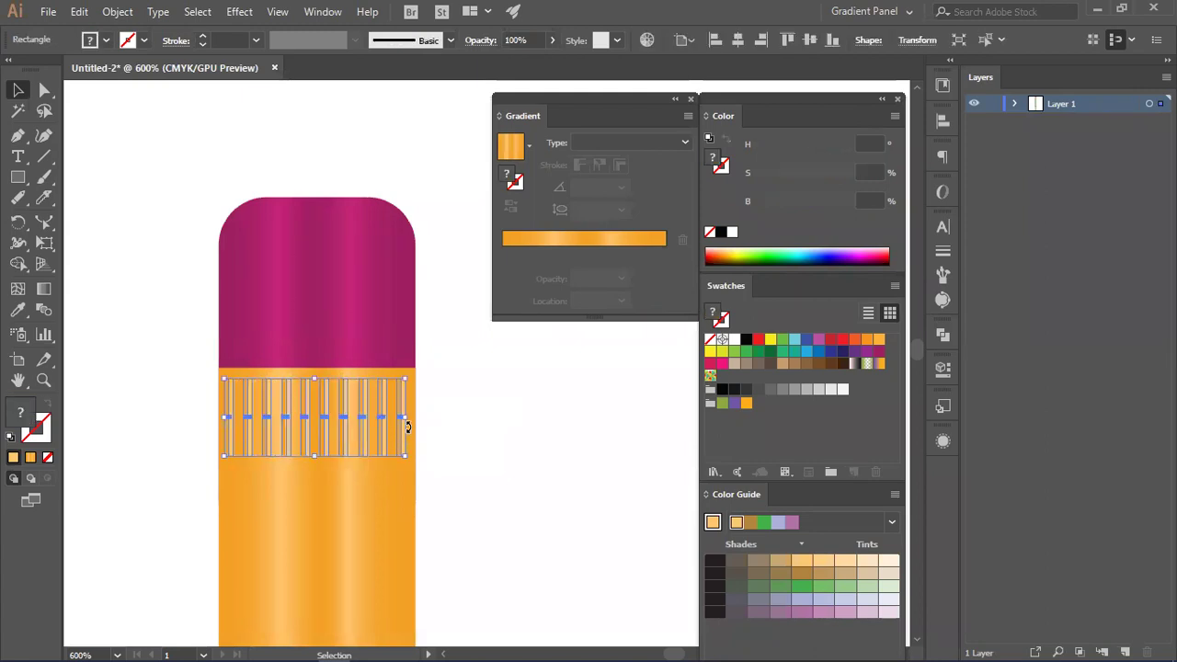
pyautogui.moveTo(405, 419); pyautogui.dragTo(404, 418)
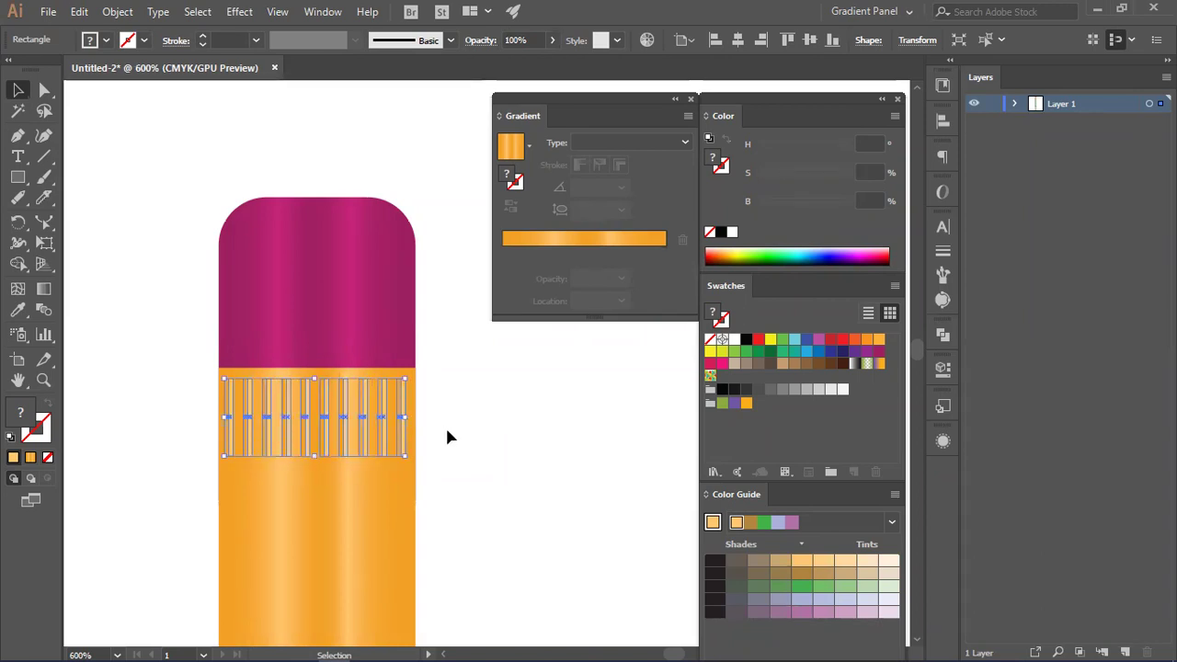
pyautogui.scroll(-3, 446, 435)
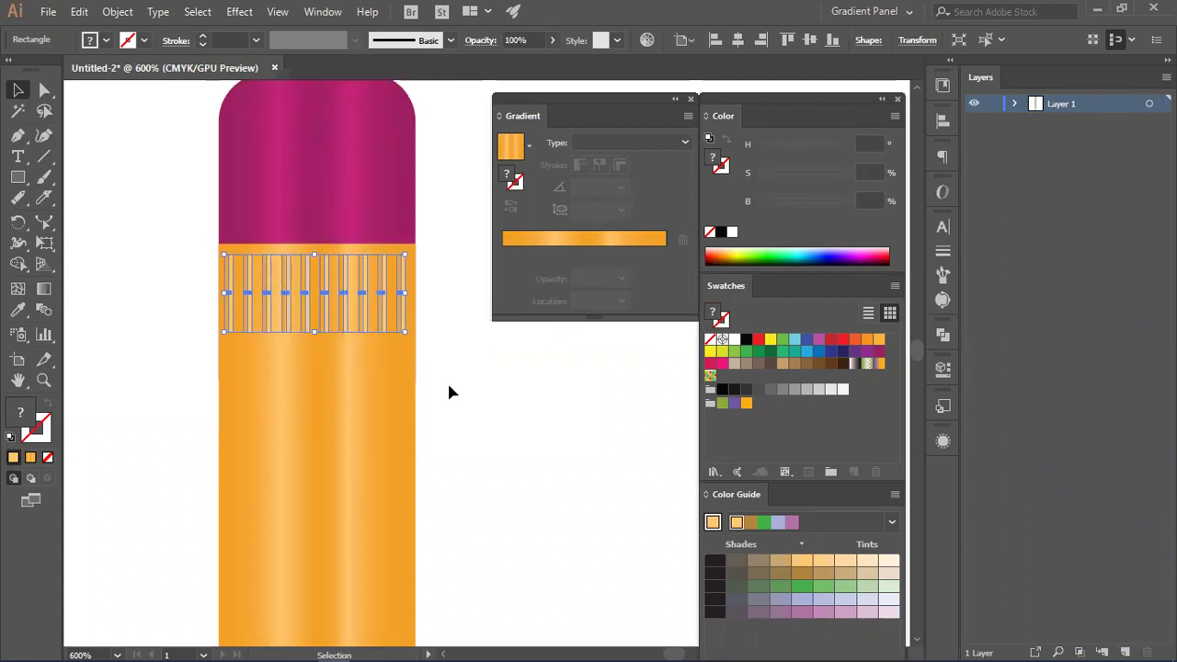
pyautogui.click(450, 394)
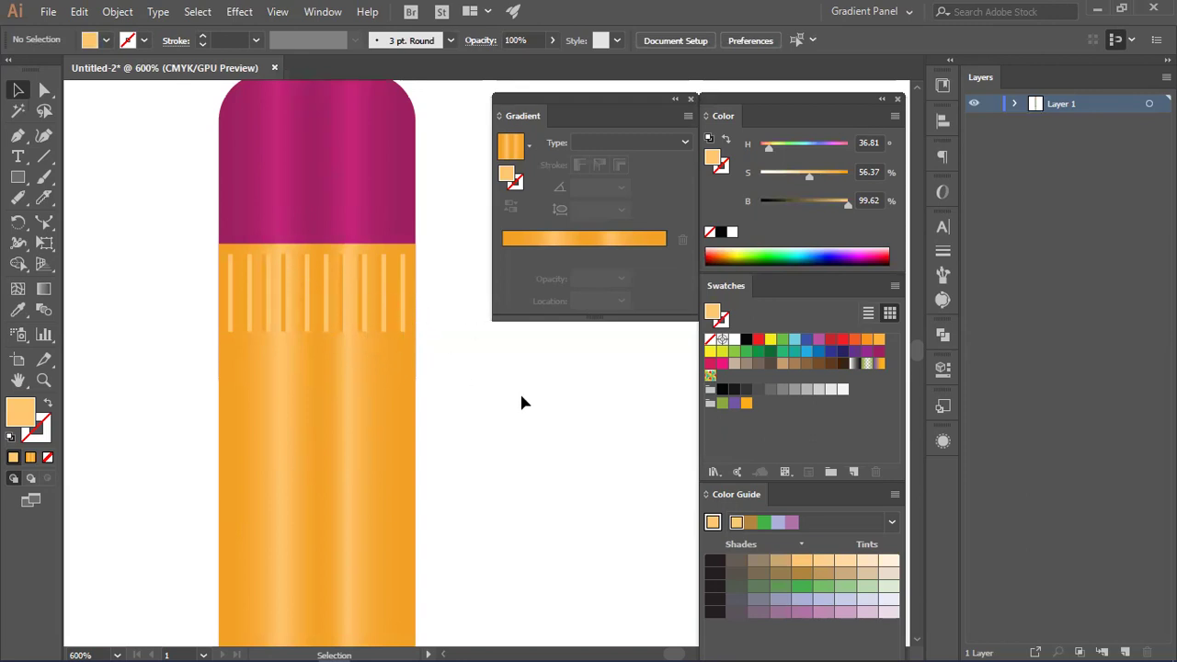
pyautogui.click(383, 326)
pyautogui.click(455, 359)
pyautogui.click(381, 326)
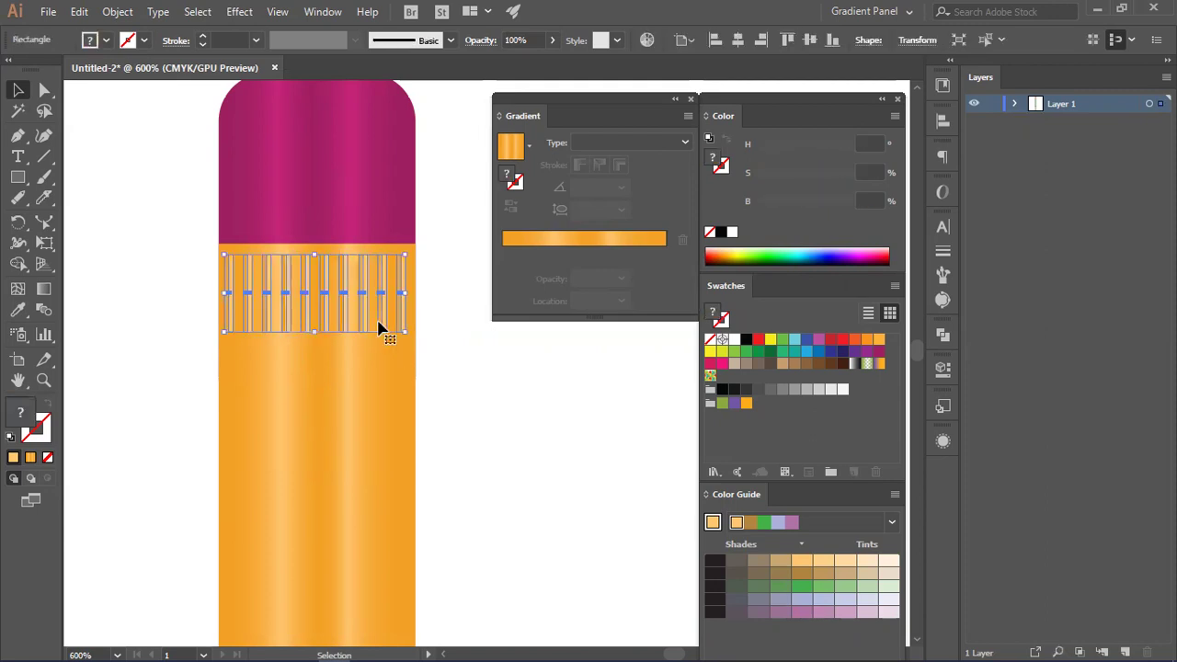
pyautogui.scroll(-3, 485, 376)
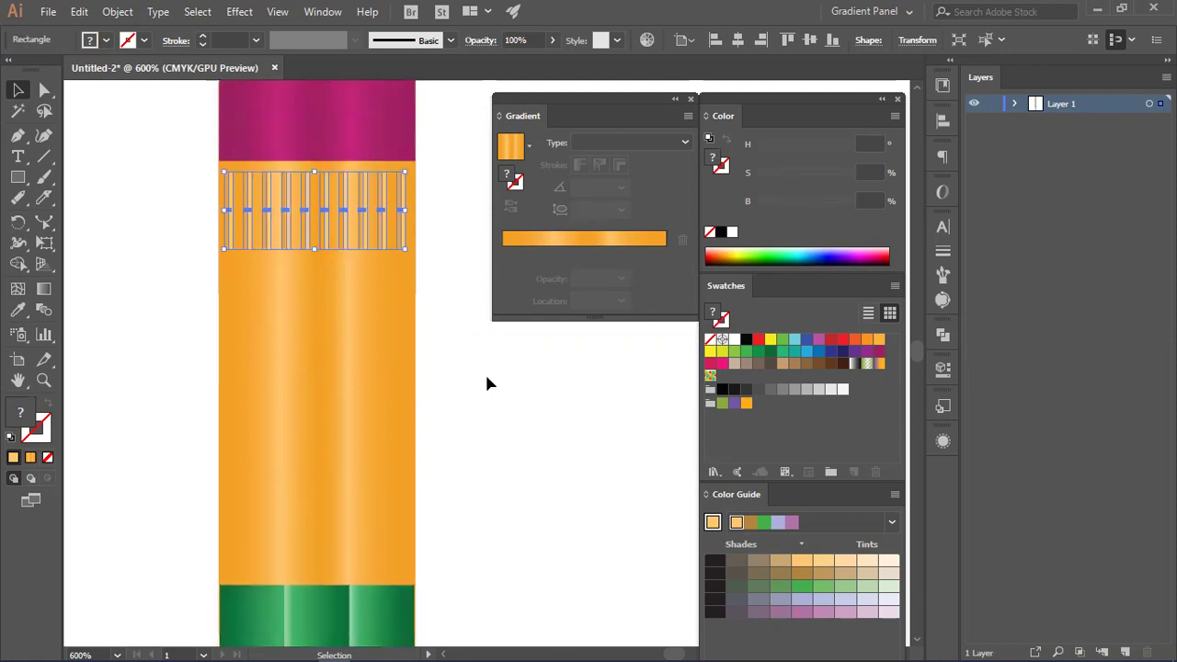
pyautogui.scroll(2, 486, 383)
pyautogui.scroll(1, 487, 383)
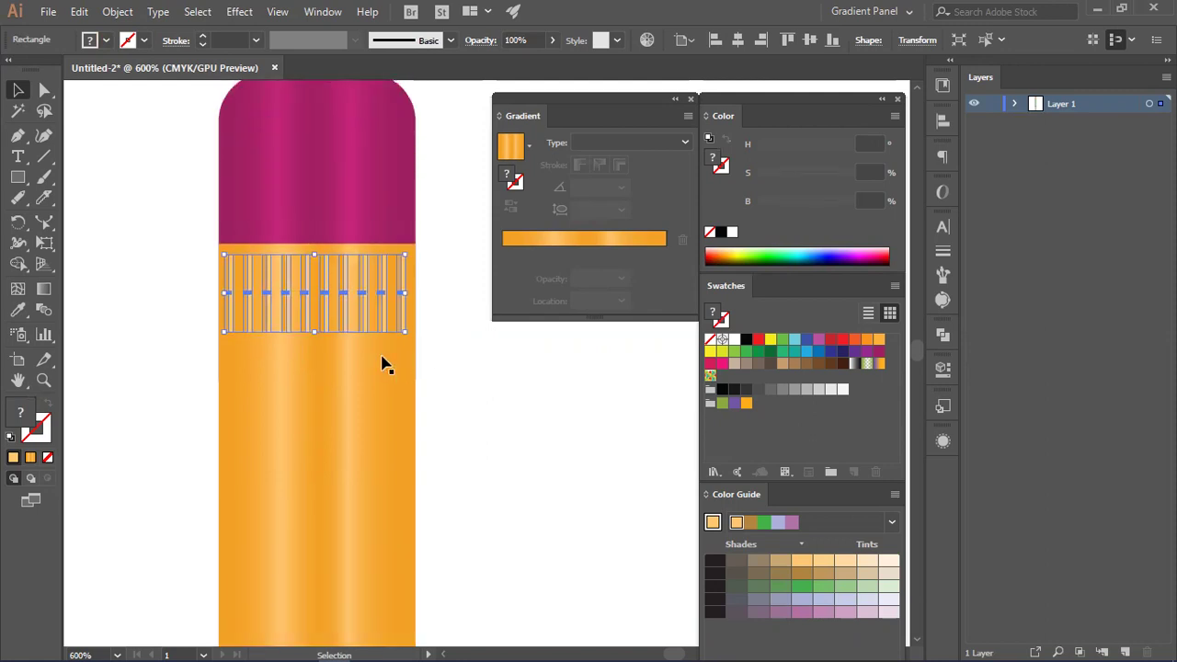
pyautogui.click(494, 369)
pyautogui.click(386, 333)
pyautogui.keyDown('shift'); pyautogui.click(404, 422); pyautogui.keyUp('shift')
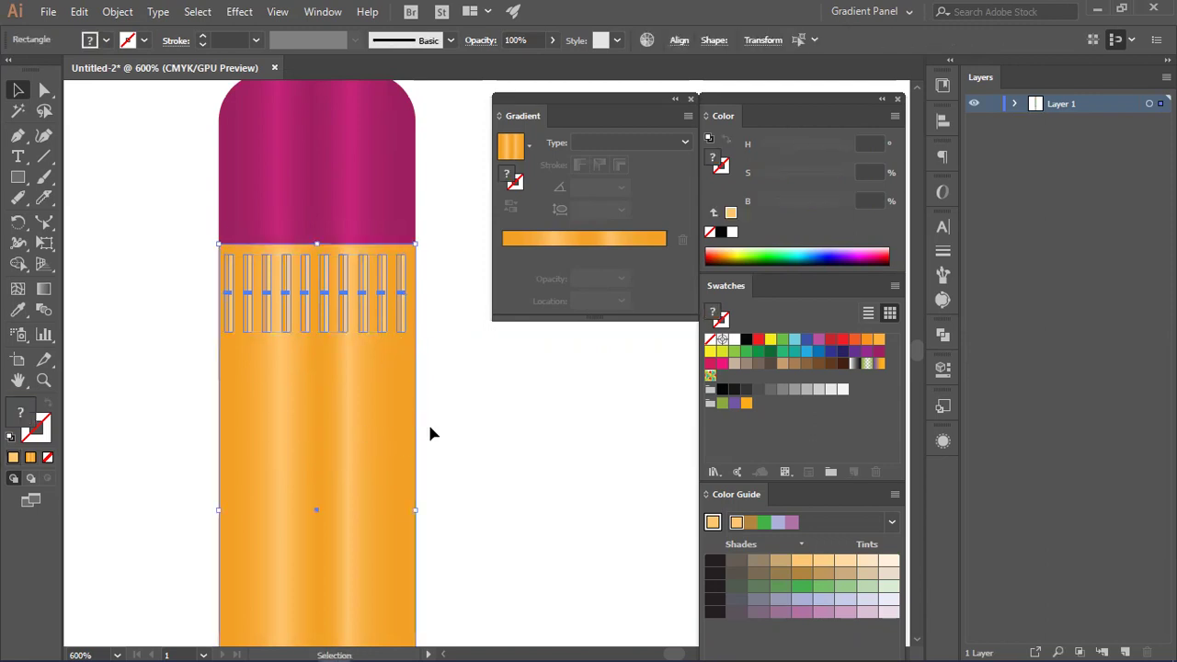
pyautogui.click(355, 401)
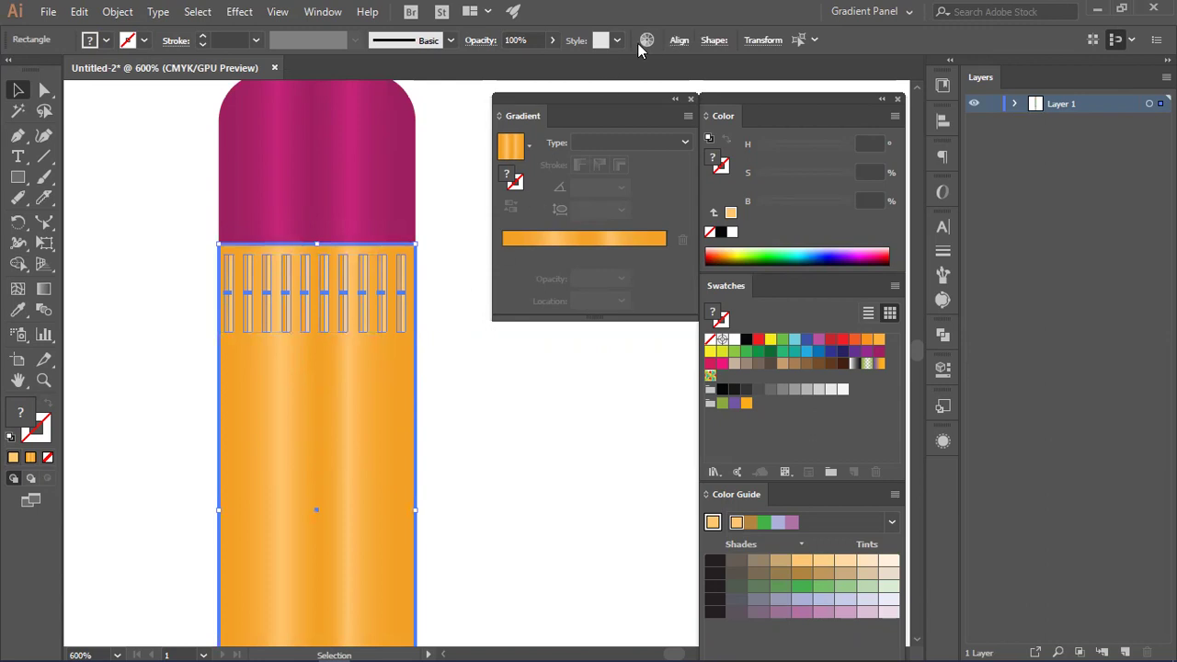
pyautogui.click(674, 41)
pyautogui.click(665, 183)
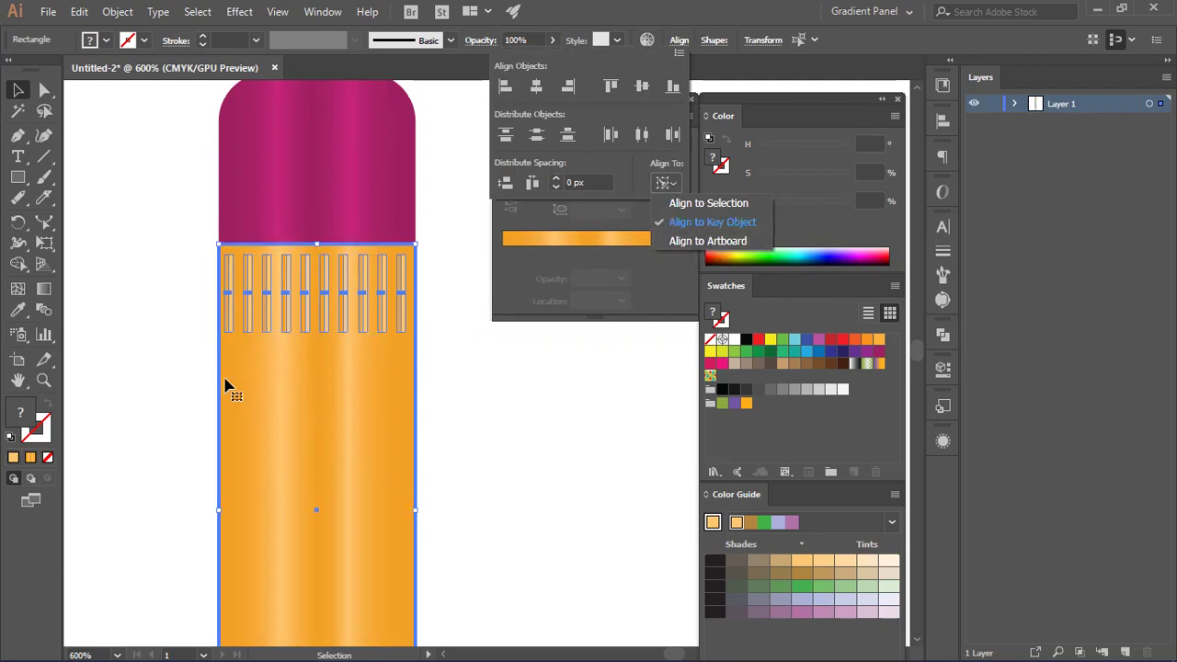
pyautogui.click(460, 393)
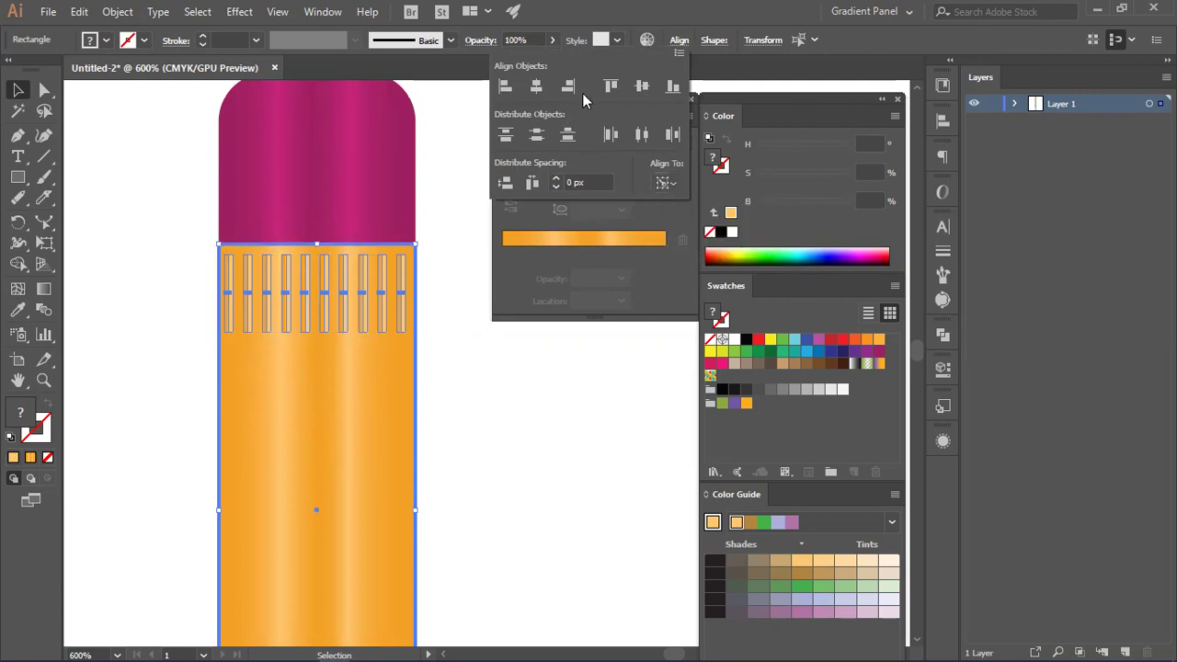
pyautogui.click(575, 383)
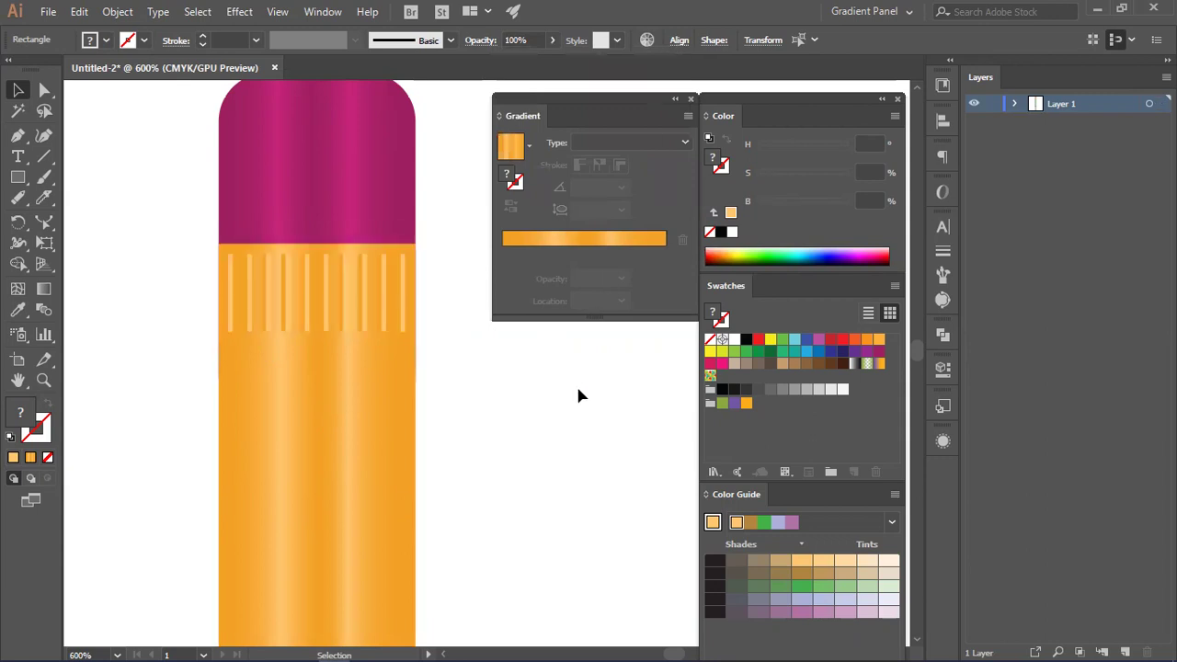
# Step: Center the stripe row horizontally on the orange section, using the orange section as the key object
pyautogui.click(387, 328)
pyautogui.click(445, 393)
pyautogui.click(386, 328)
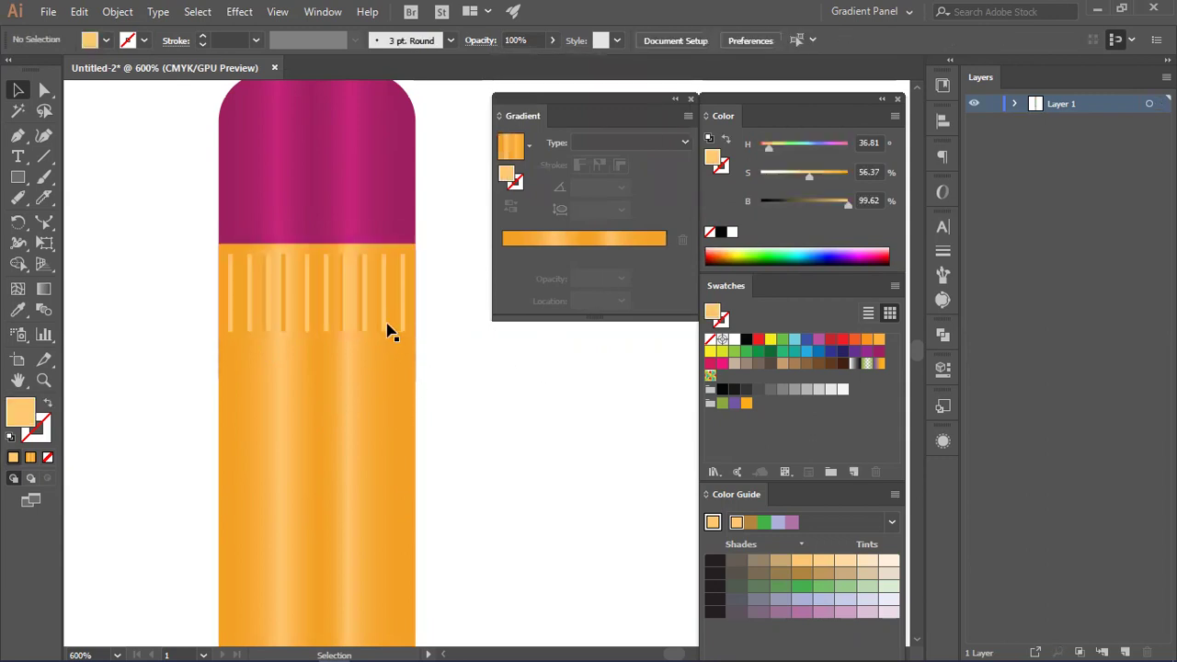
pyautogui.keyDown('shift'); pyautogui.click(369, 396); pyautogui.keyUp('shift')
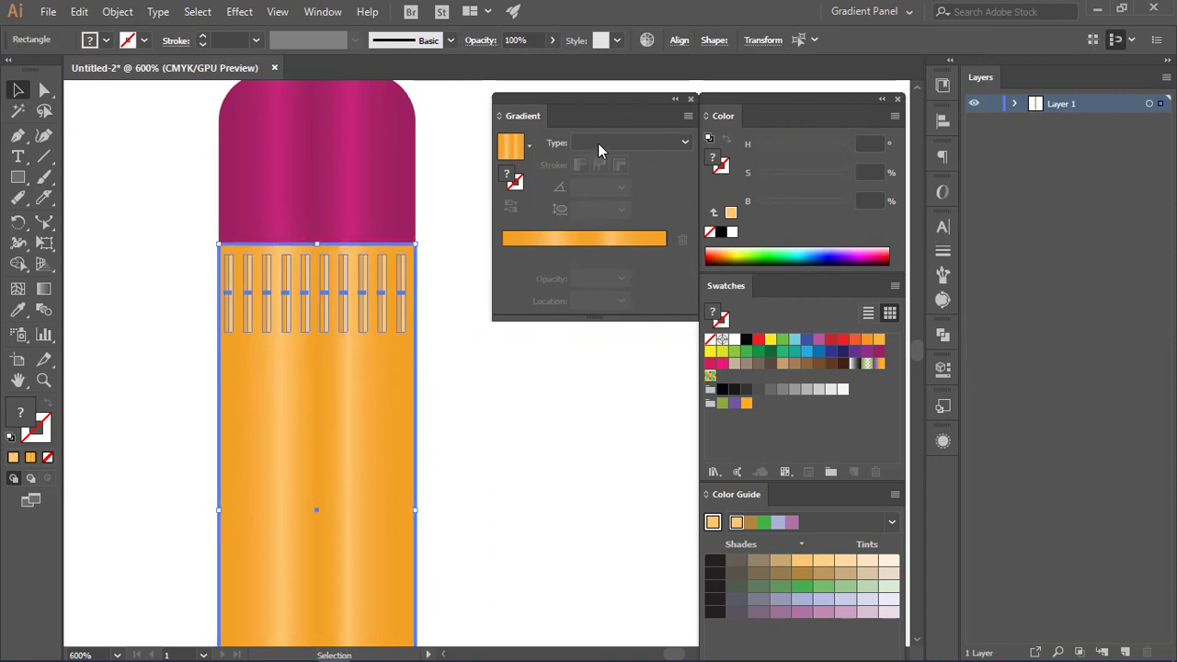
pyautogui.click(678, 39)
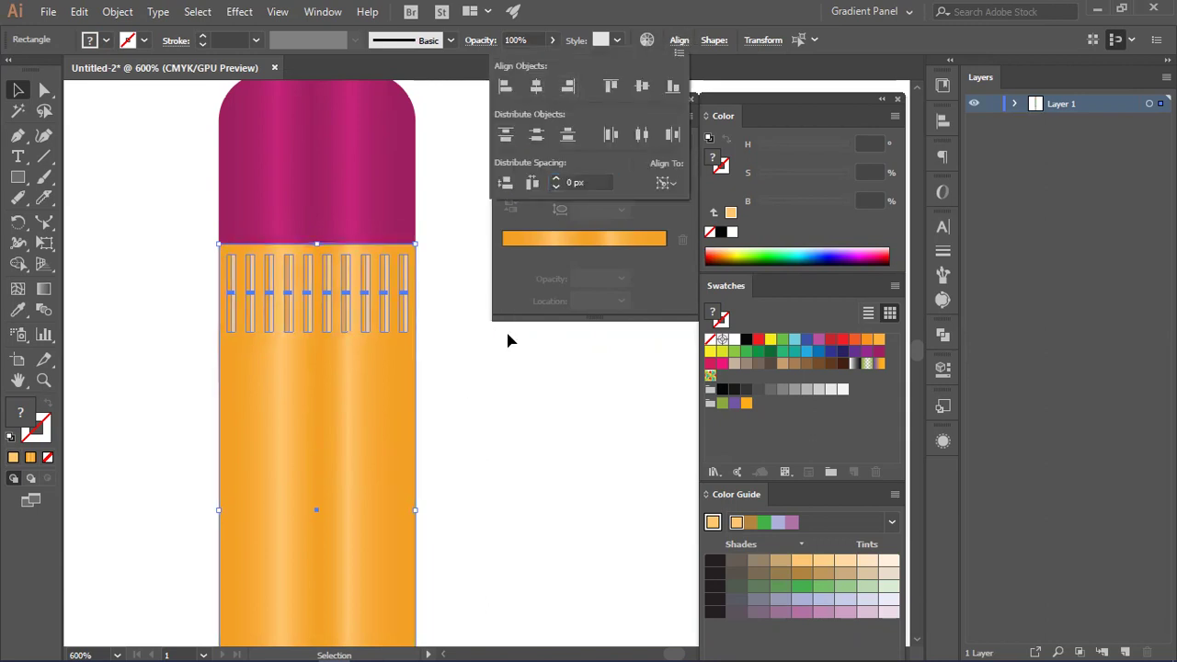
pyautogui.scroll(-2, 482, 370)
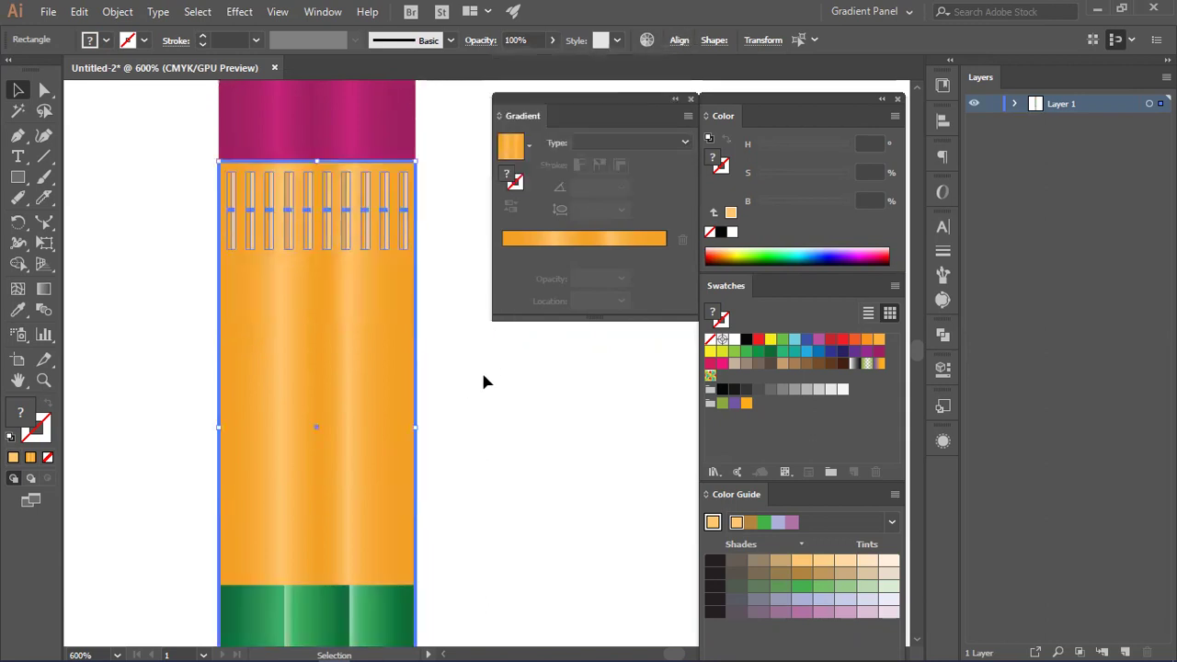
pyautogui.click(509, 442)
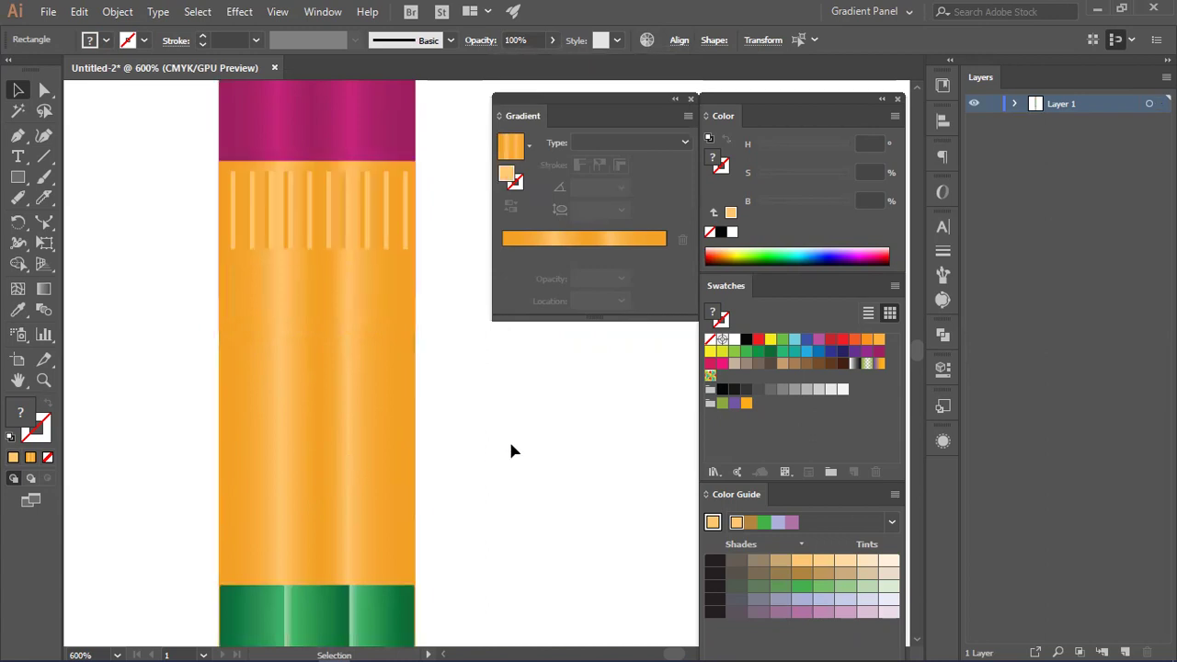
# Step: Copy the stripe row straight down with a short gap and repeat until four evenly spaced rows cover the orange section
pyautogui.click(377, 363)
pyautogui.scroll(-2, 375, 368)
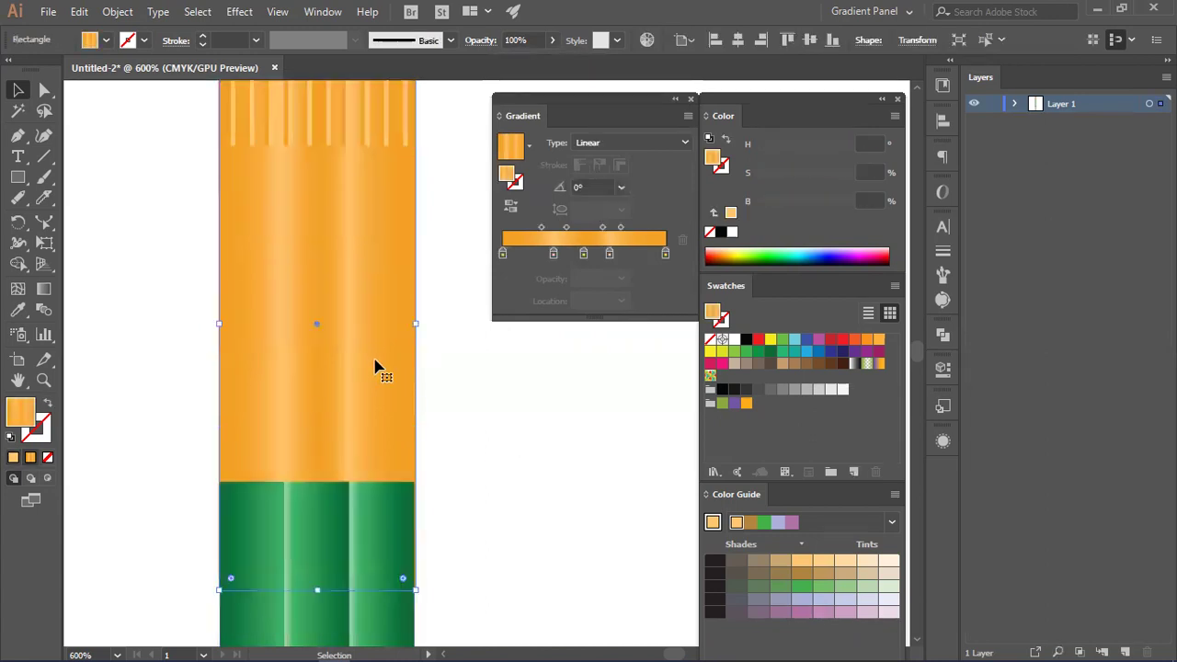
pyautogui.click(501, 370)
pyautogui.scroll(3, 501, 370)
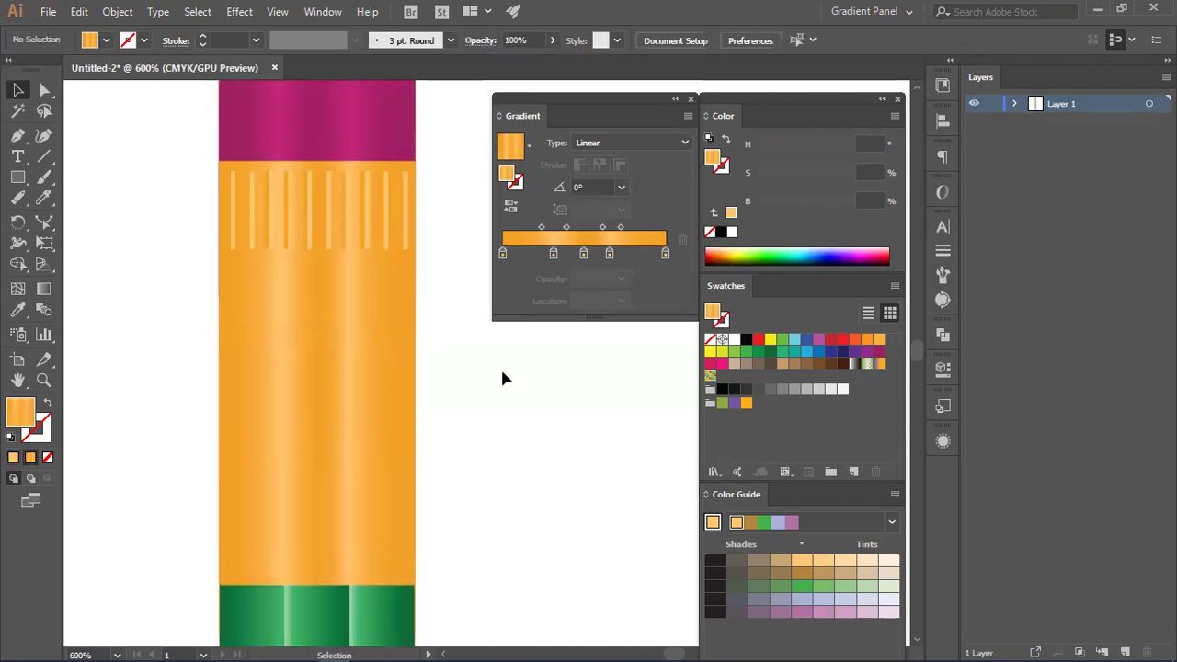
pyautogui.click(363, 256)
pyautogui.moveTo(363, 255); pyautogui.dragTo(368, 354)
pyautogui.hotkey('ctrl', 'd')
pyautogui.hotkey('ctrl', 'd')
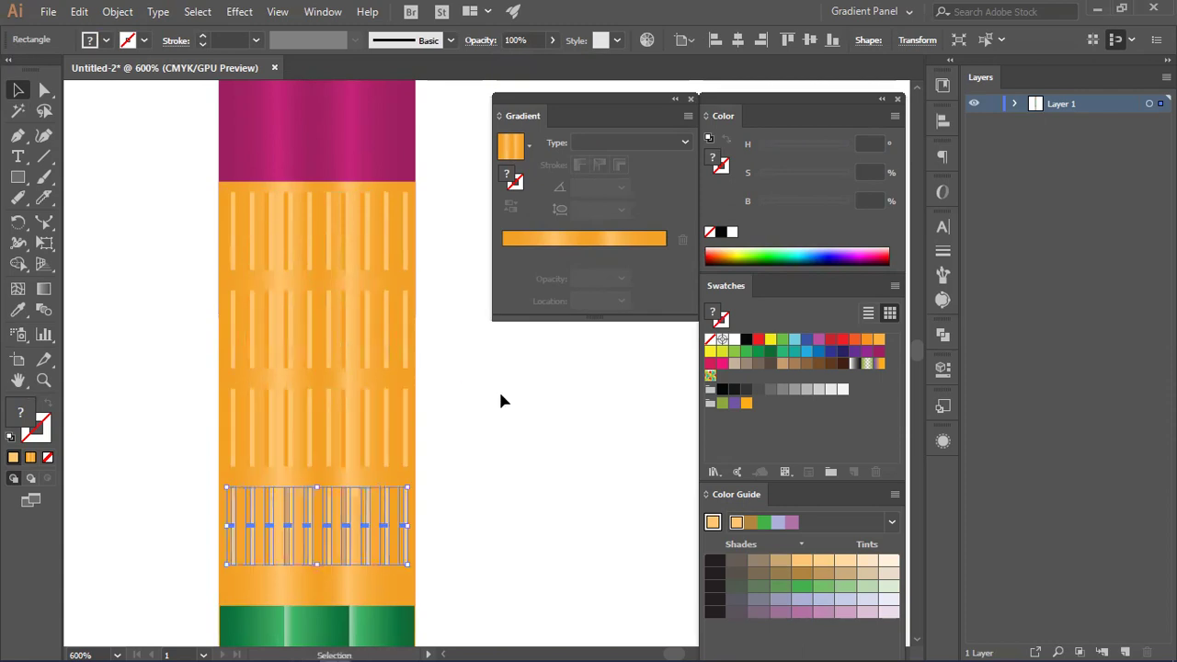
pyautogui.click(499, 400)
# Step: Stretch all four stripe rows together slightly downward so they reach closer to the orange section's lower edge
pyautogui.click(357, 542)
pyautogui.click(468, 485)
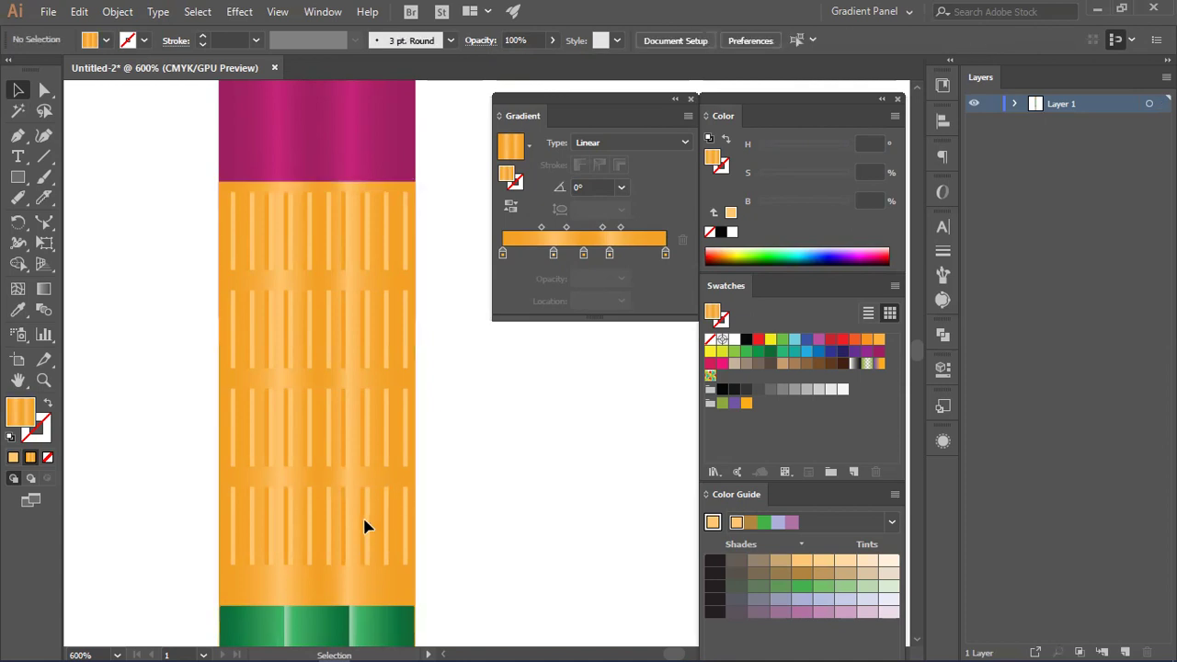
pyautogui.click(365, 526)
pyautogui.keyDown('shift'); pyautogui.click(368, 427); pyautogui.keyUp('shift')
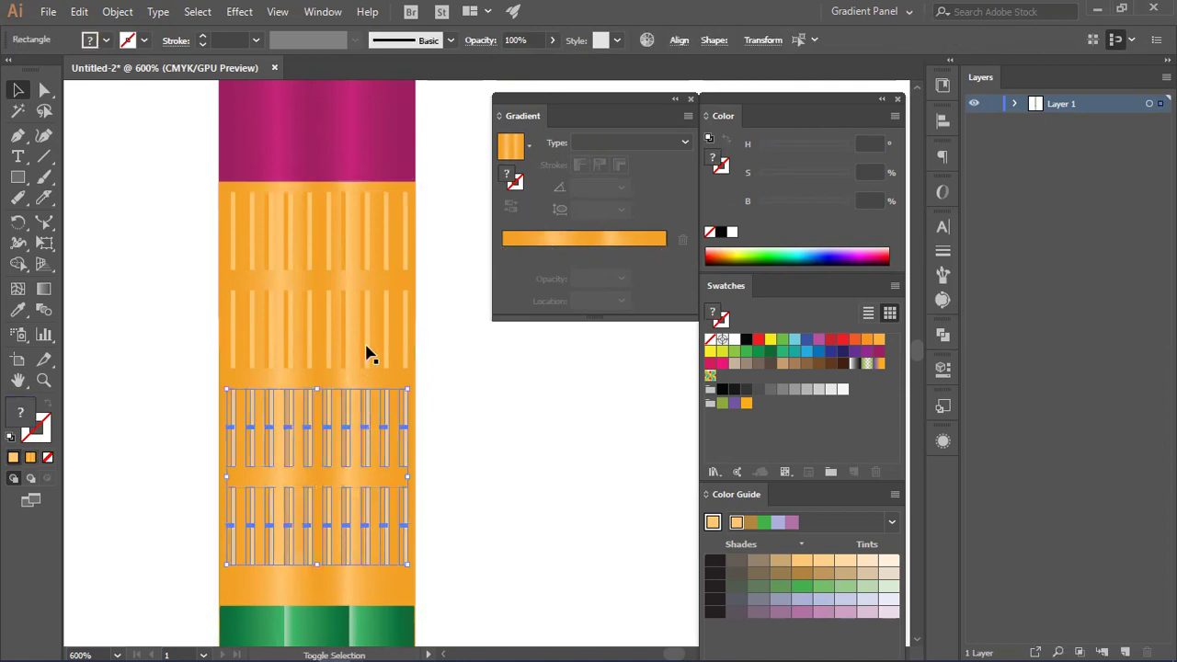
pyautogui.keyDown('shift'); pyautogui.click(356, 293); pyautogui.keyUp('shift')
pyautogui.keyDown('shift'); pyautogui.click(365, 249); pyautogui.keyUp('shift')
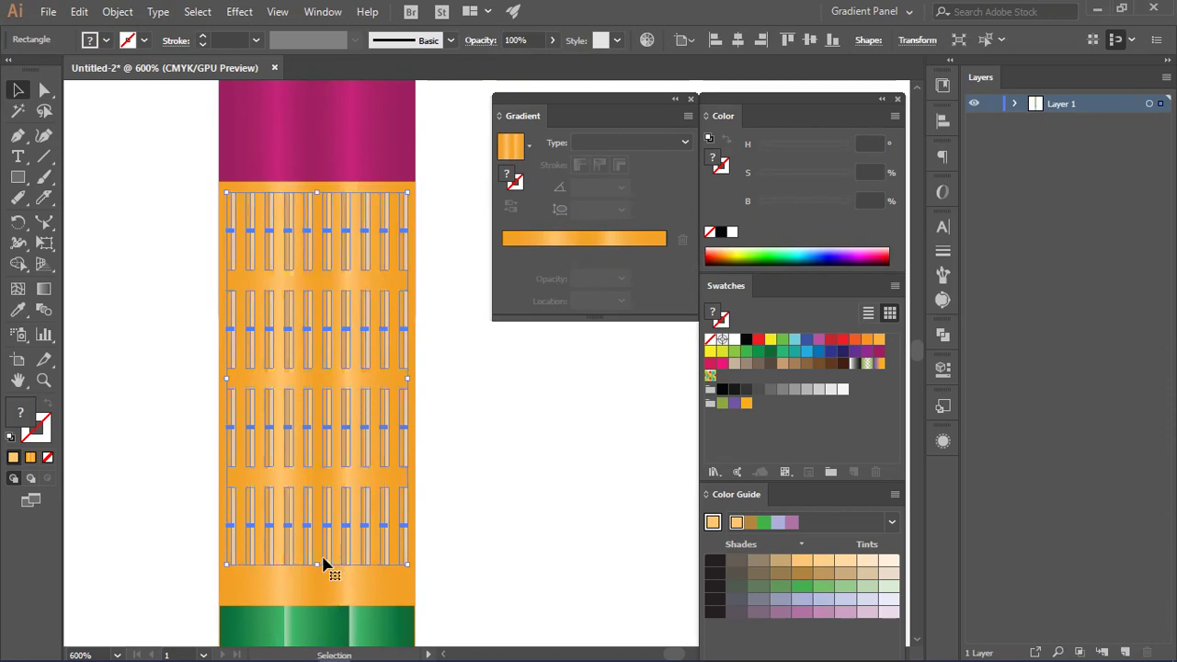
pyautogui.moveTo(318, 561); pyautogui.dragTo(326, 579)
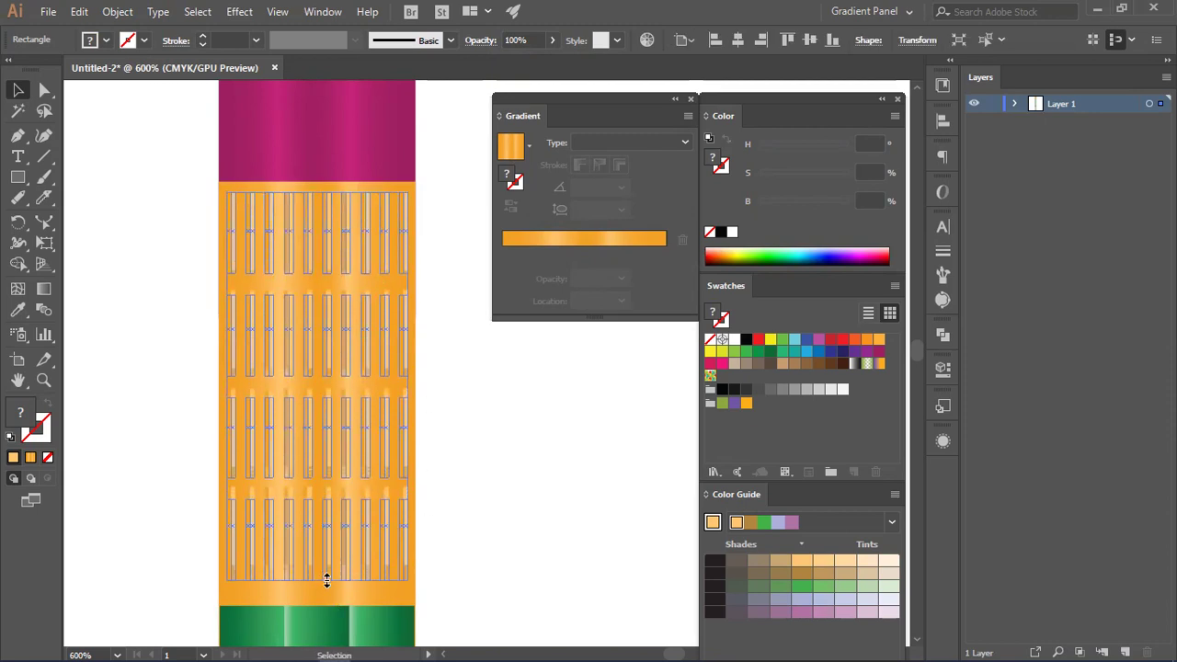
pyautogui.click(507, 513)
# Step: Select every part of the pencil and group them into one object
pyautogui.hotkey('ctrl', '-')
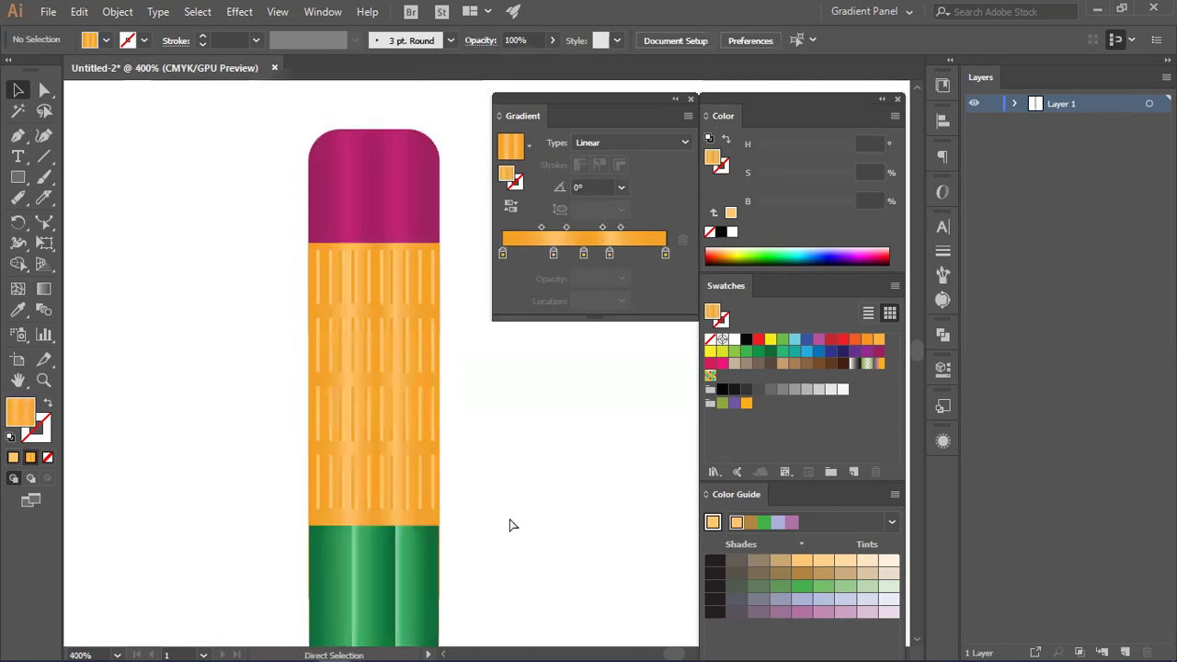
pyautogui.hotkey('ctrl', '-')
pyautogui.hotkey('ctrl', '-')
pyautogui.hotkey('ctrl', '-')
pyautogui.hotkey('ctrl', '-')
pyautogui.moveTo(554, 512); pyautogui.dragTo(305, 408)
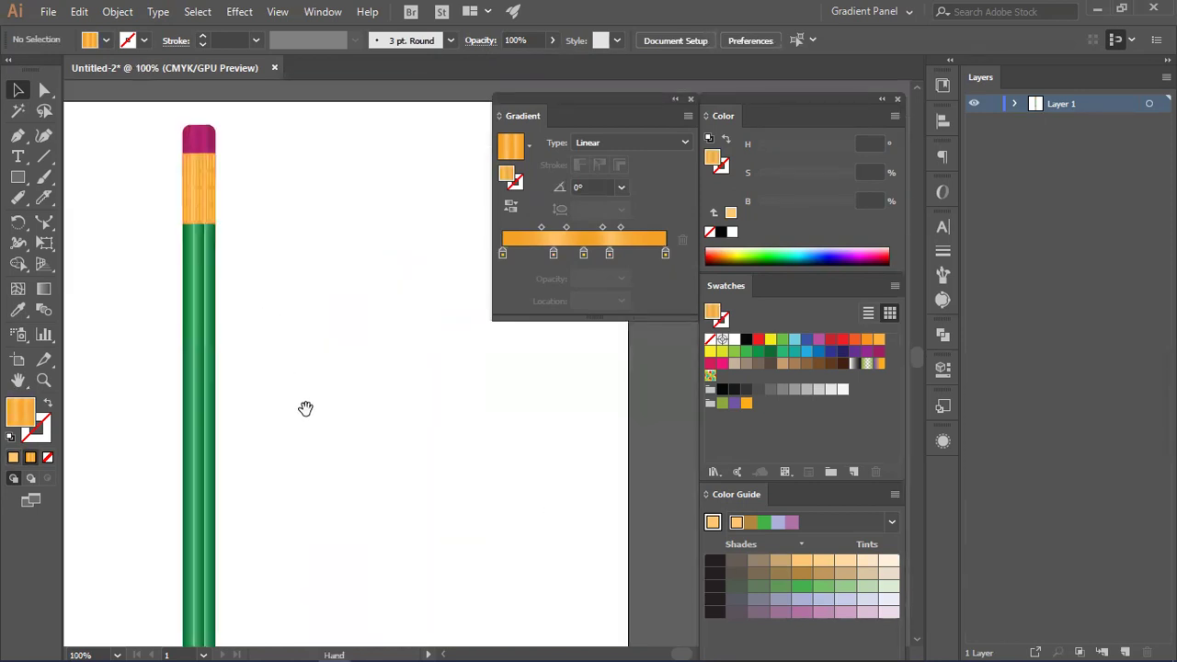
pyautogui.scroll(-5, 305, 407)
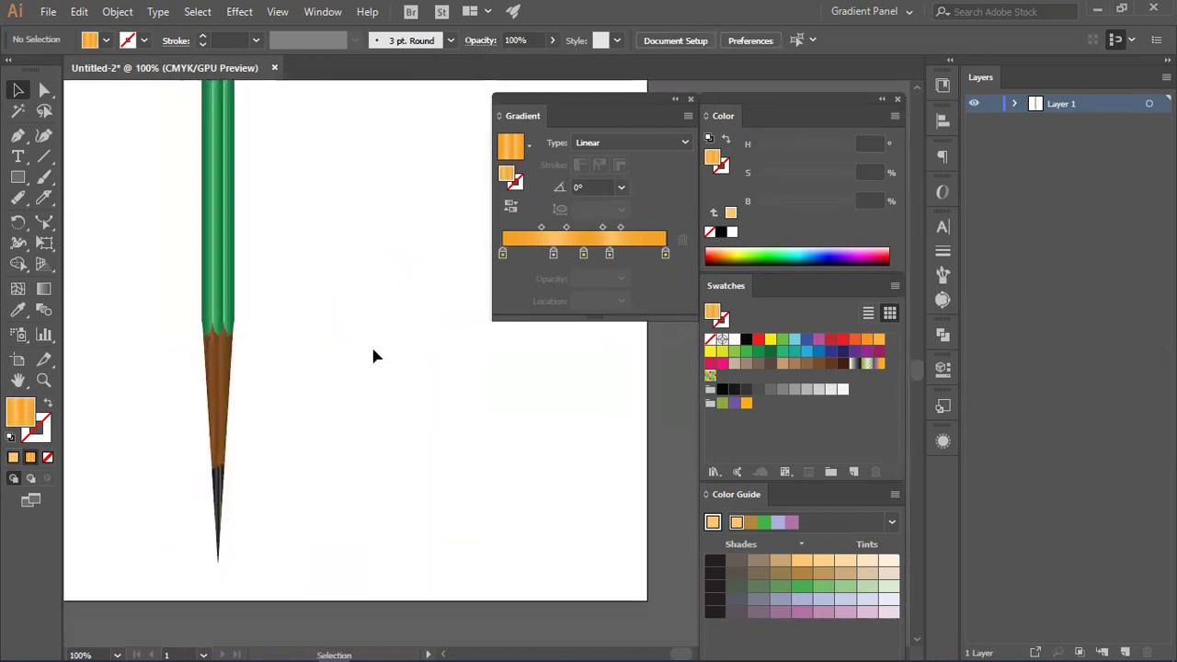
pyautogui.hotkey('ctrl', '-')
pyautogui.hotkey('ctrl', '-')
pyautogui.scroll(2, 372, 350)
pyautogui.moveTo(237, 134)
pyautogui.mouseDown()
pyautogui.moveTo(478, 554)
pyautogui.moveTo(469, 574)
pyautogui.mouseUp()
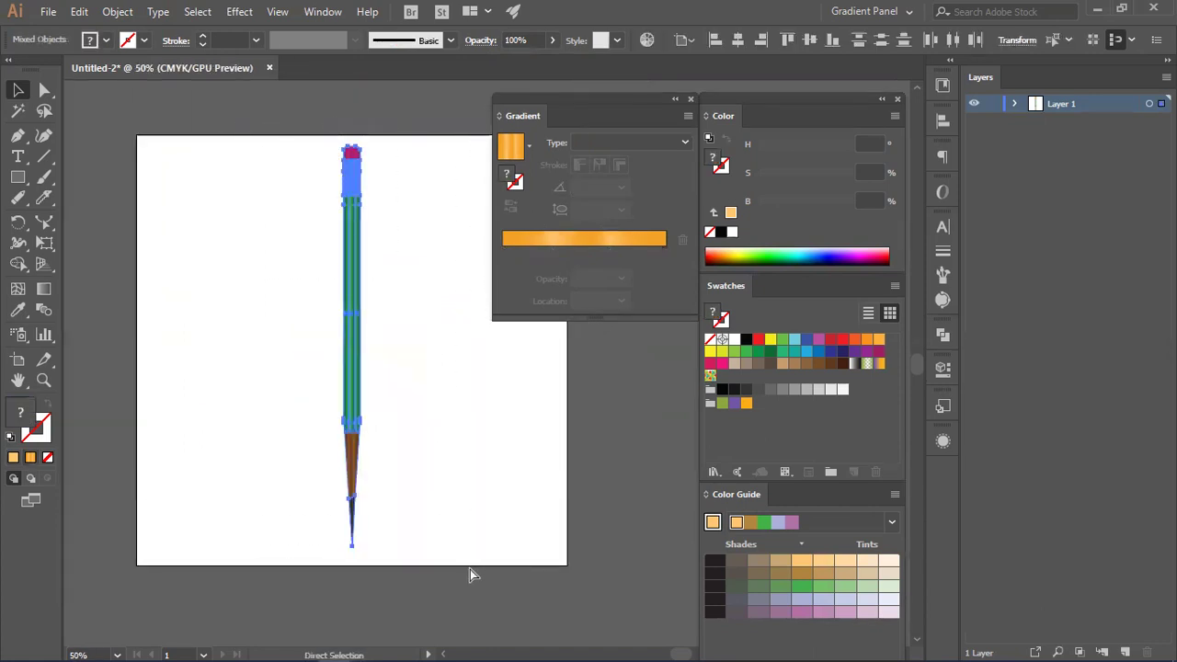
pyautogui.click(460, 482)
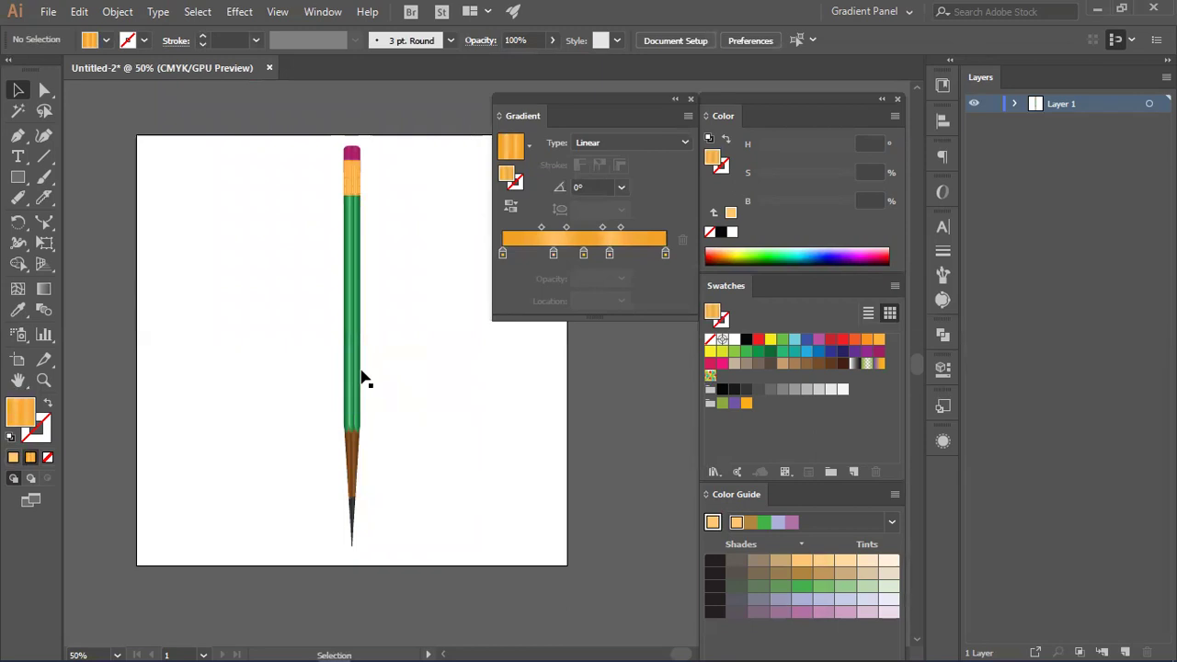
# Step: Center the pencil group horizontally and vertically on the artboard
pyautogui.moveTo(356, 373); pyautogui.dragTo(335, 377)
pyautogui.click(357, 498)
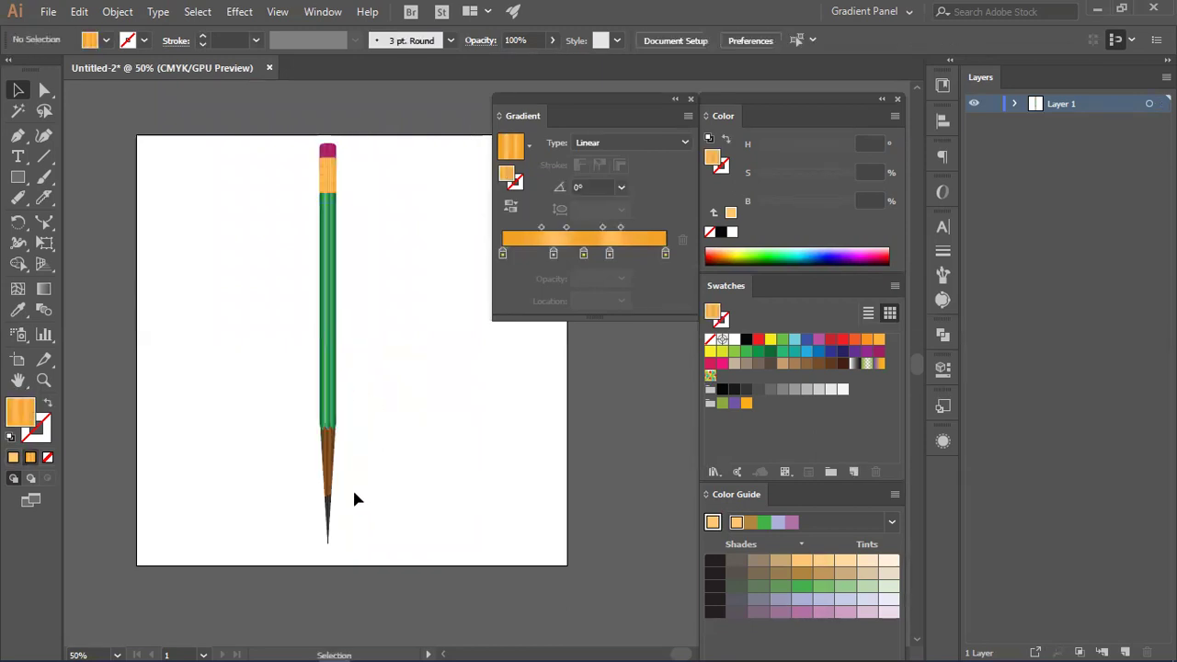
pyautogui.click(324, 281)
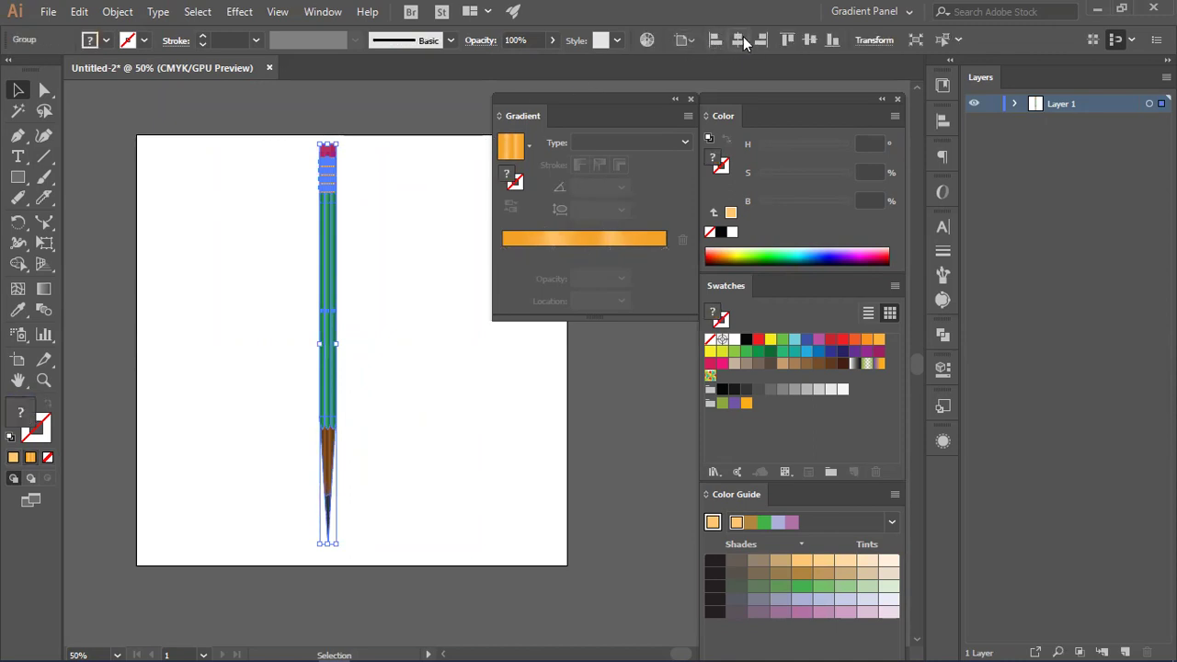
pyautogui.click(738, 40)
pyautogui.click(807, 40)
pyautogui.click(547, 424)
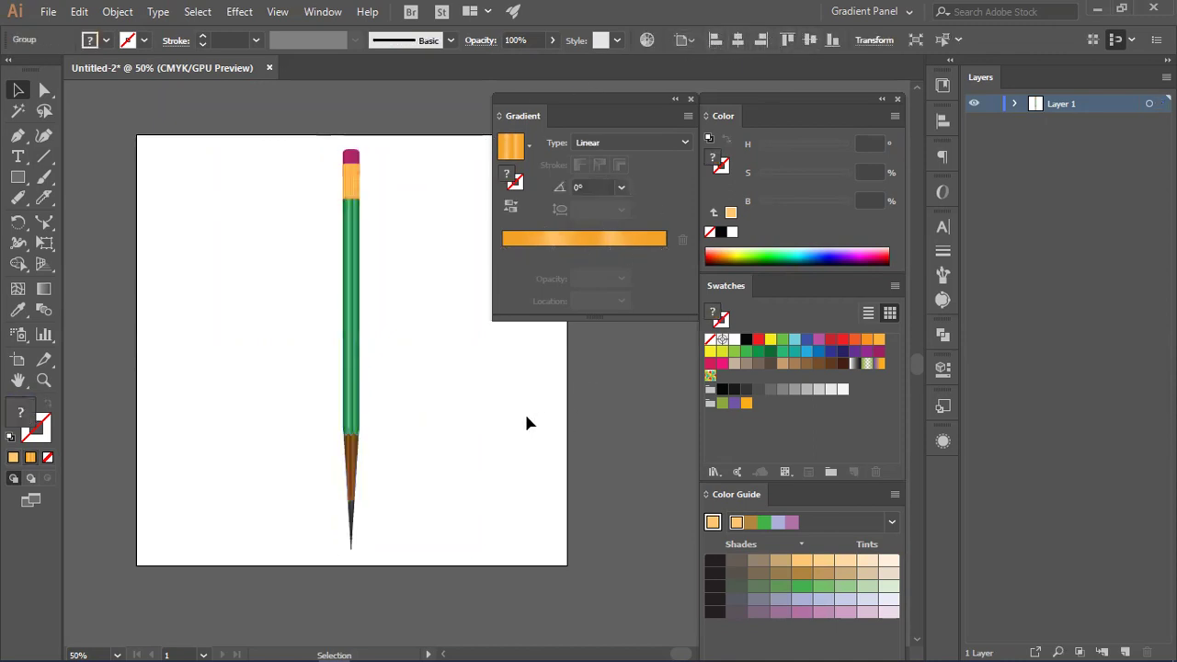
# Step: Move the pencil group off the artboard to the empty area just left of it
pyautogui.hscroll(2, 478, 428)
pyautogui.scroll(1, 478, 428)
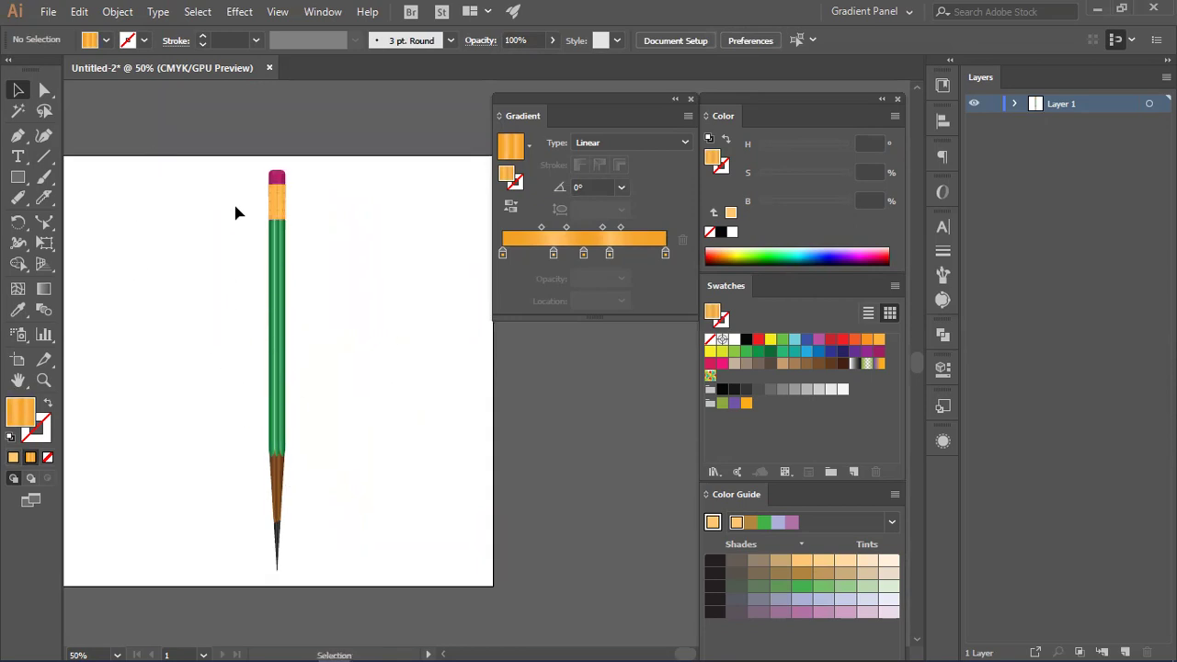
pyautogui.moveTo(296, 342)
pyautogui.mouseDown()
pyautogui.moveTo(374, 358)
pyautogui.moveTo(103, 366)
pyautogui.mouseUp()
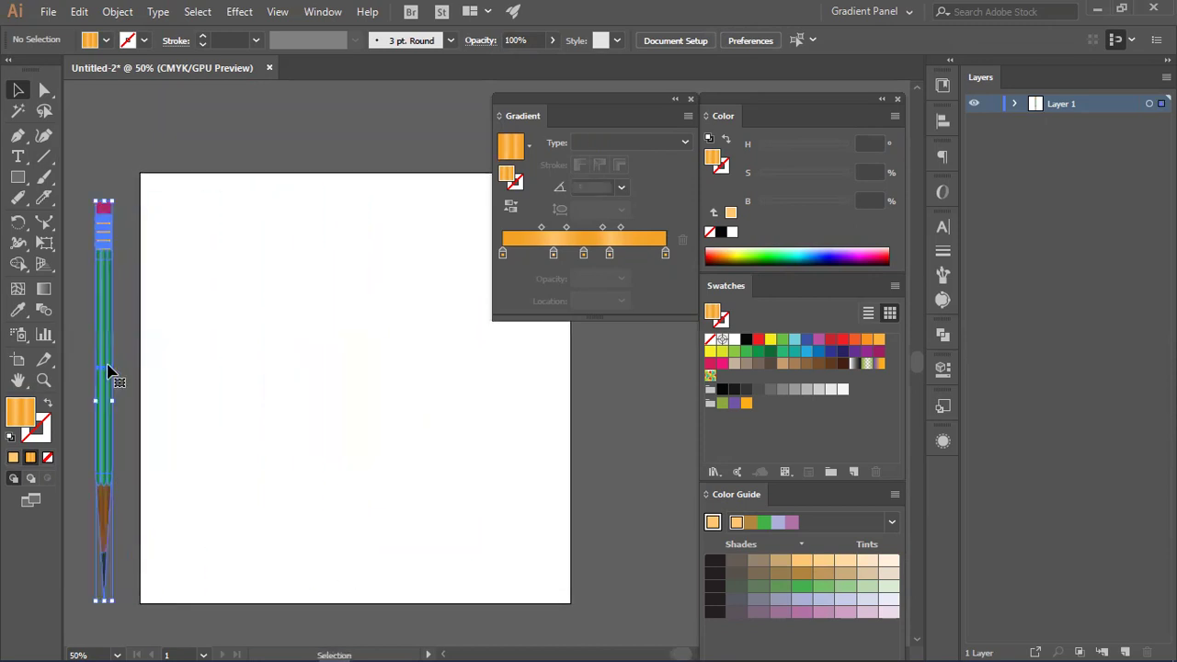
pyautogui.click(219, 342)
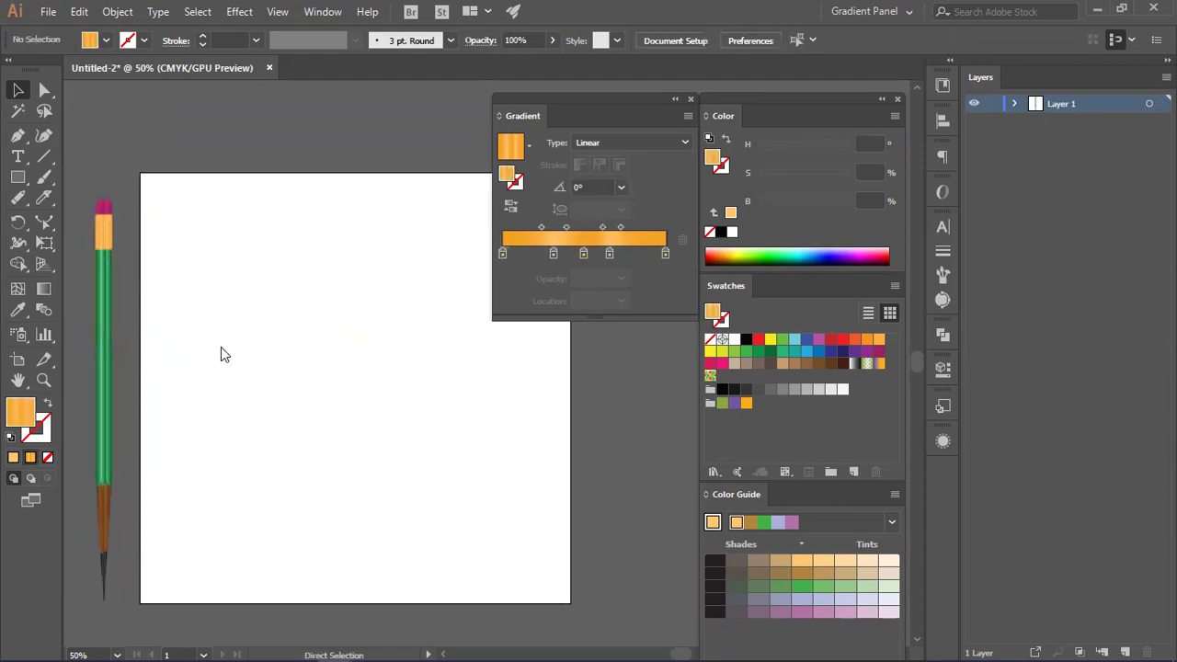
# Step: Close the floating Gradient panel to clear the space beside the artboard
pyautogui.hotkey('ctrl', 's')
pyautogui.click(1106, 16)
pyautogui.hotkey('ctrl', '1')
pyautogui.moveTo(190, 337)
pyautogui.mouseDown()
pyautogui.moveTo(612, 378)
pyautogui.moveTo(512, 489)
pyautogui.mouseUp()
pyautogui.moveTo(347, 538)
pyautogui.mouseDown()
pyautogui.moveTo(288, 281)
pyautogui.moveTo(313, 143)
pyautogui.mouseUp()
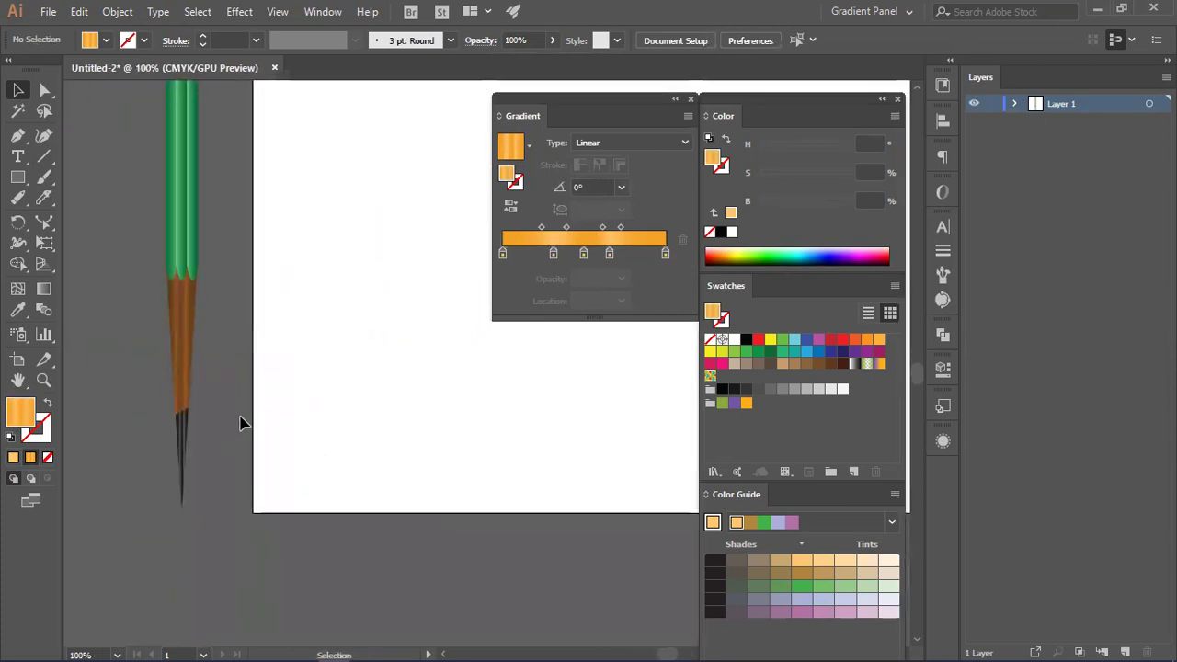
pyautogui.hotkey('ctrl', '-')
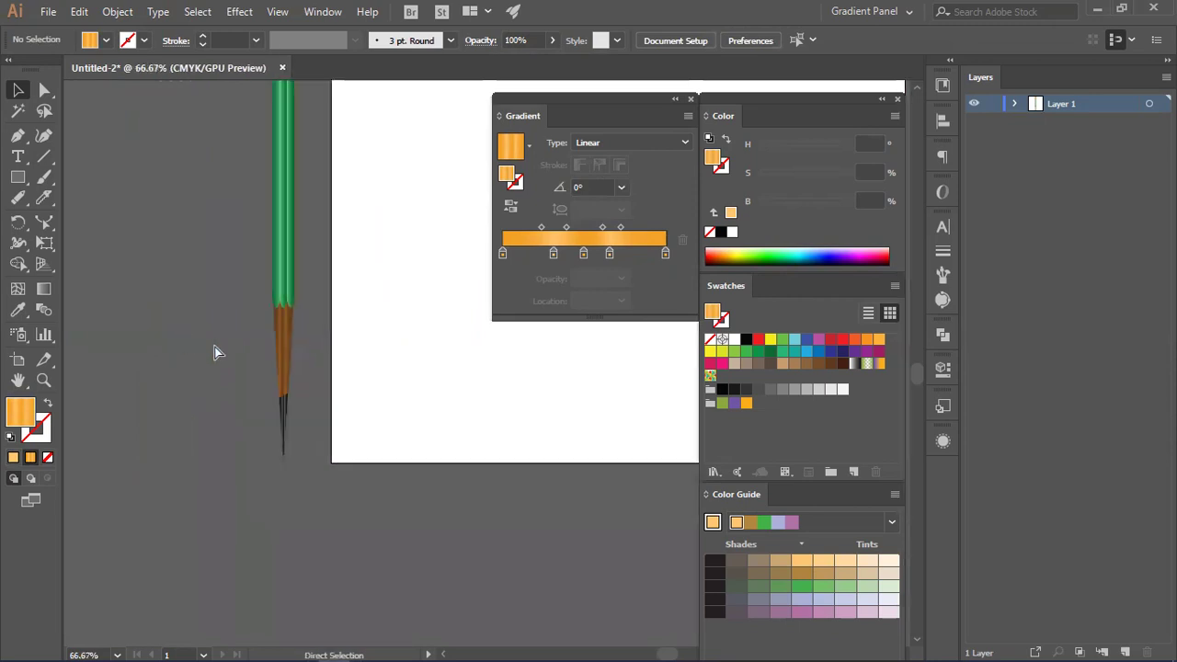
pyautogui.hotkey('ctrl', '-')
pyautogui.moveTo(345, 364); pyautogui.dragTo(240, 364)
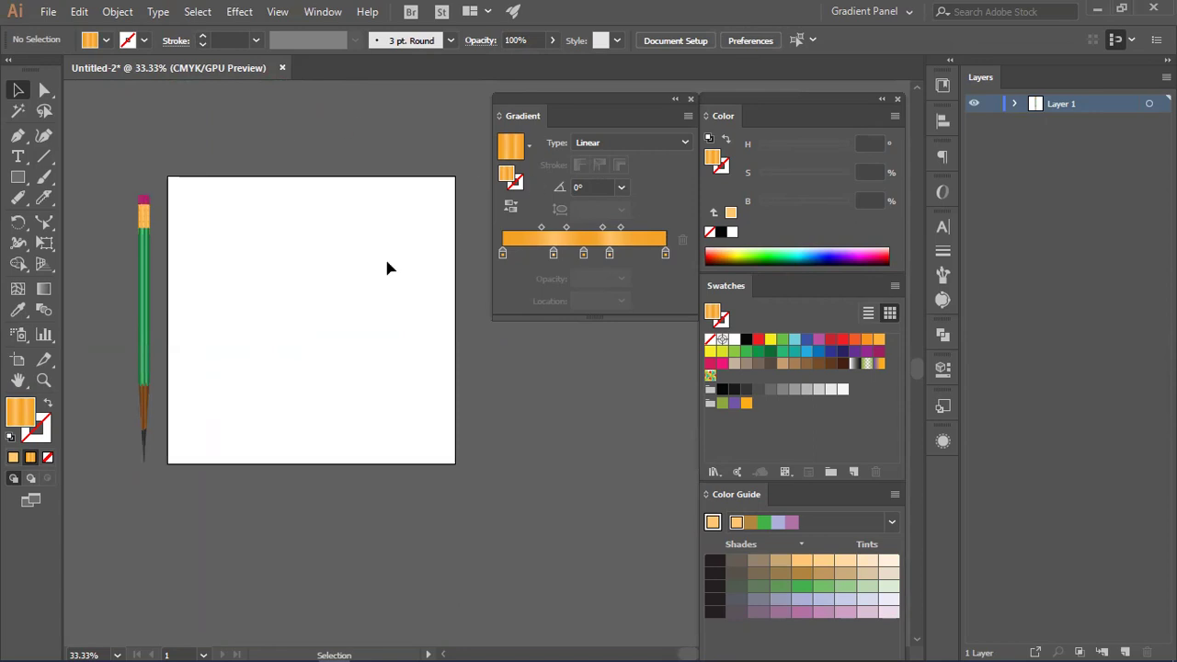
pyautogui.click(690, 99)
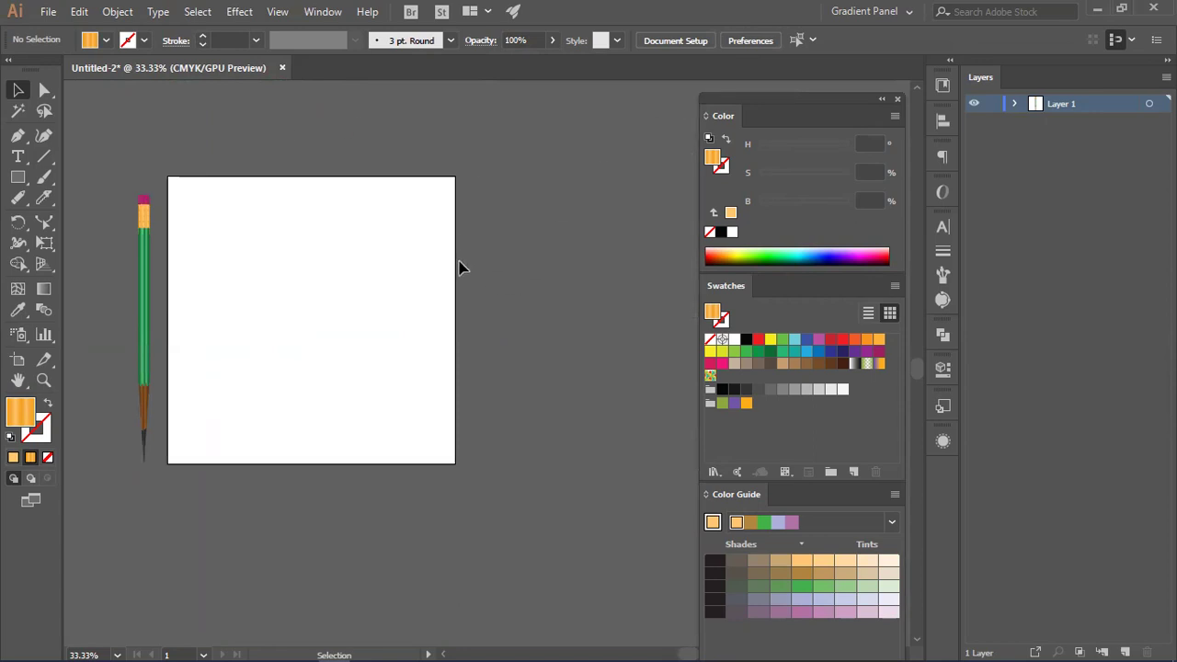
# Step: Collapse the floating Color, Swatches and Color Guide panels to icons and group Swatches with Color
pyautogui.hotkey('ctrl', '+')
pyautogui.moveTo(308, 289); pyautogui.dragTo(439, 331)
pyautogui.moveTo(164, 249); pyautogui.dragTo(176, 248)
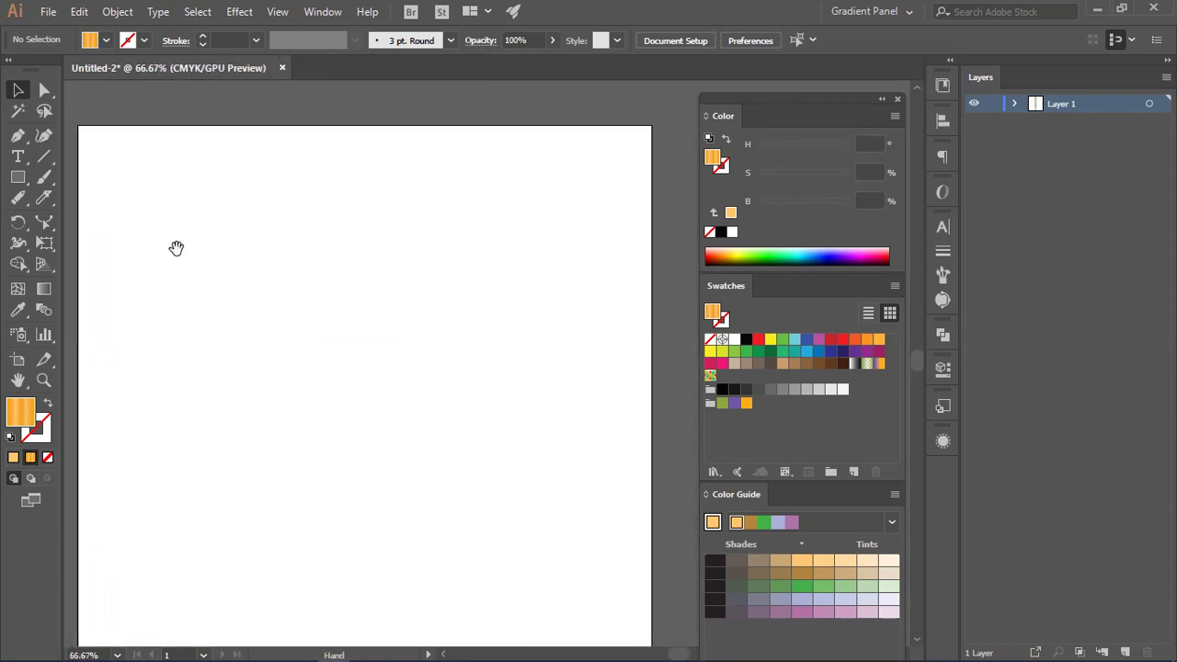
pyautogui.click(19, 179)
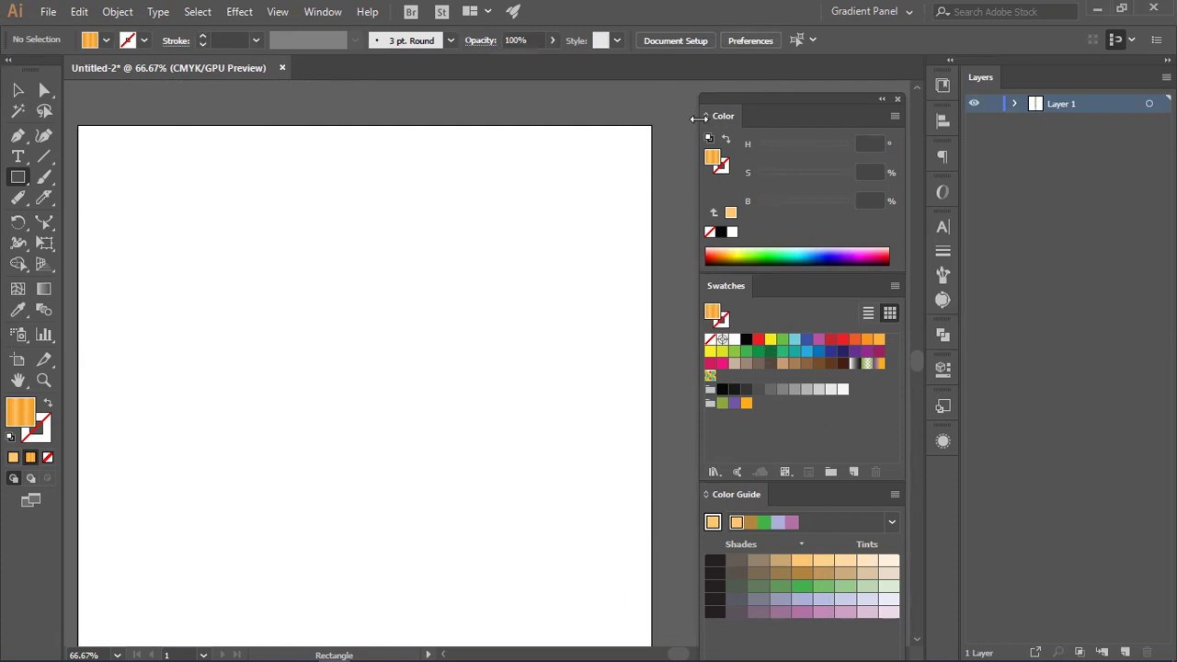
pyautogui.click(895, 118)
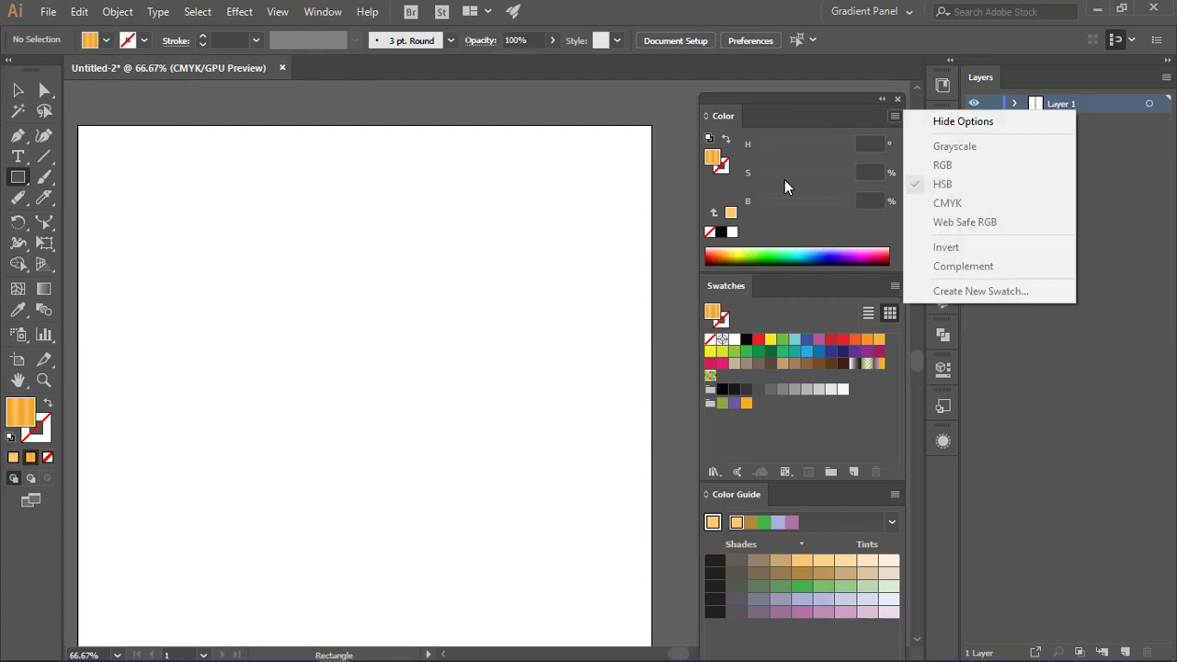
pyautogui.click(880, 109)
pyautogui.click(881, 99)
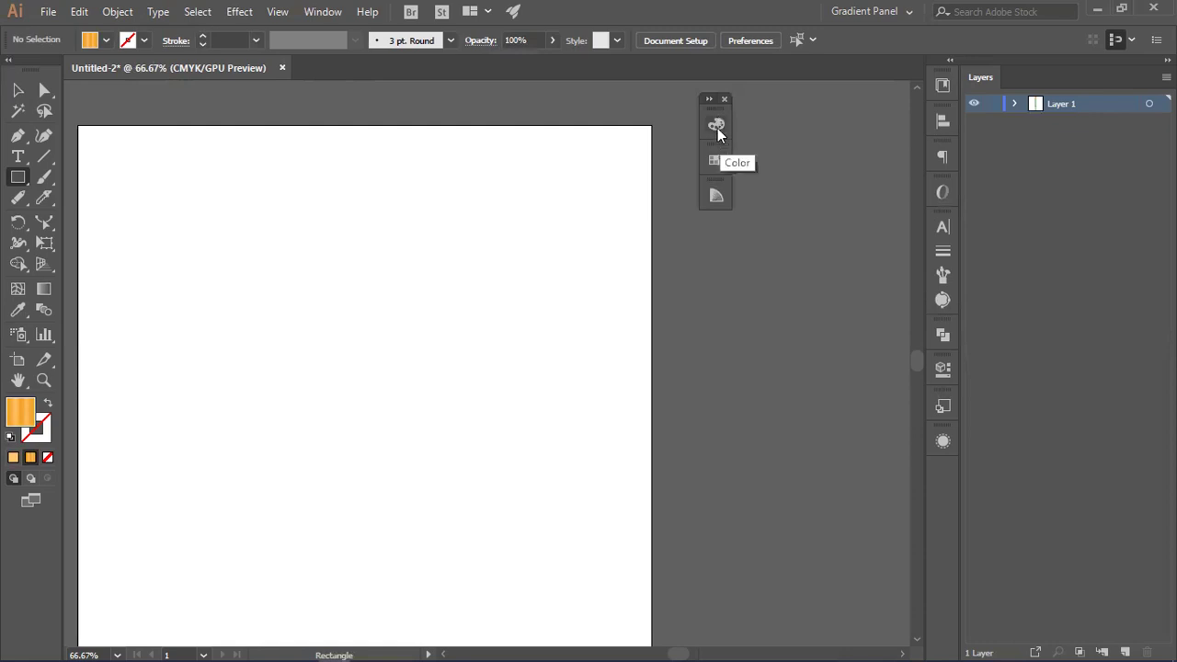
pyautogui.click(717, 196)
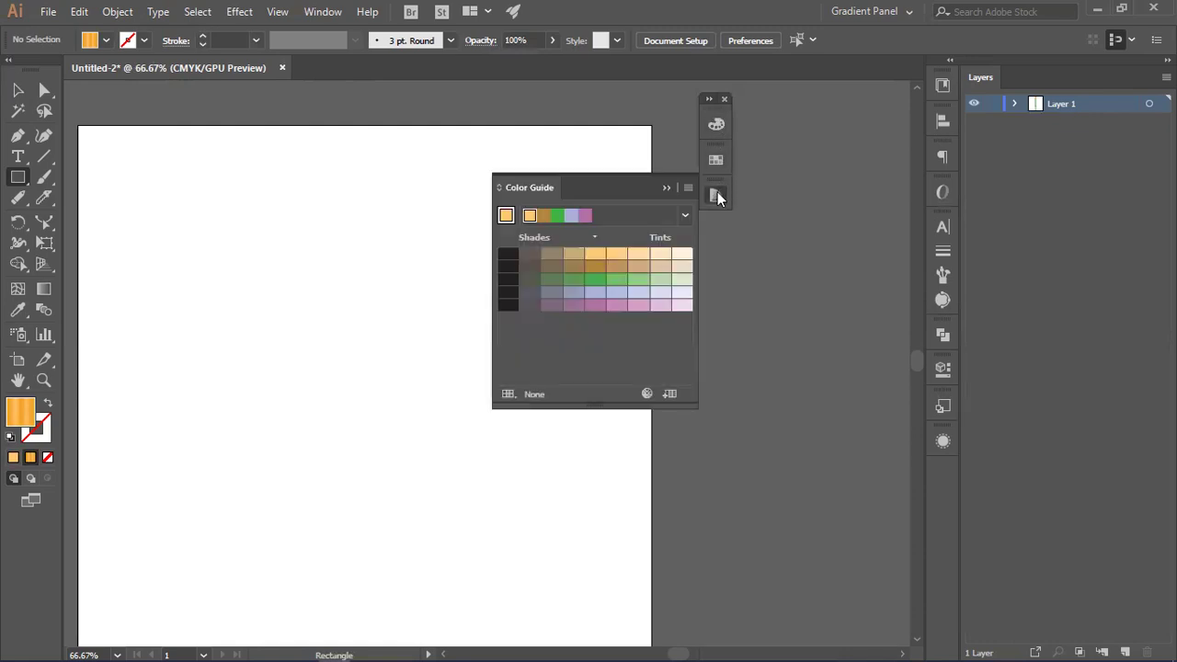
pyautogui.moveTo(716, 110)
pyautogui.mouseDown()
pyautogui.moveTo(785, 84)
pyautogui.moveTo(855, 96)
pyautogui.moveTo(716, 127)
pyautogui.mouseUp()
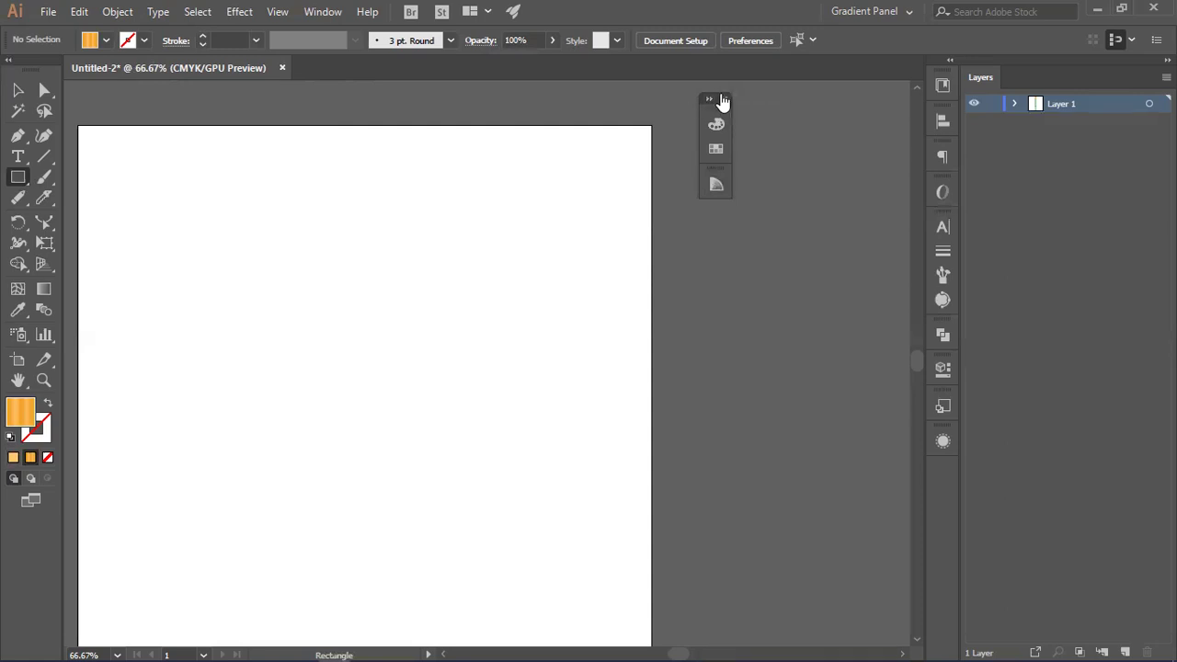
# Step: Draw a large rectangle in the upper part of the artboard and give it a solid light orange fill
pyautogui.moveTo(201, 181); pyautogui.dragTo(468, 388)
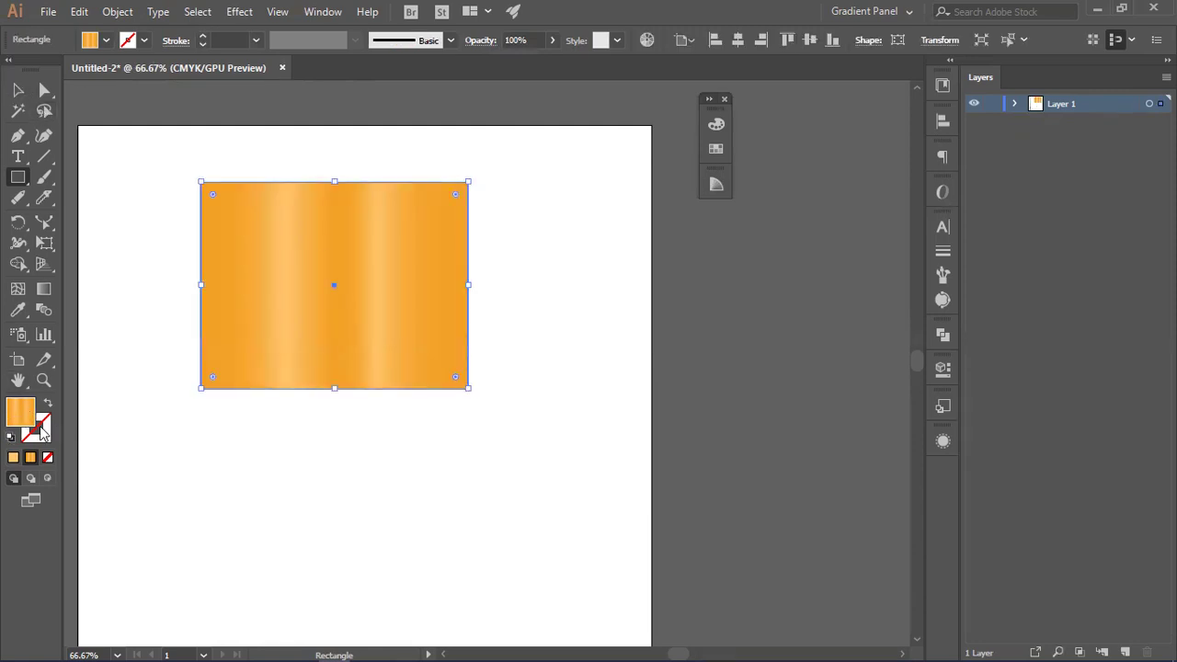
pyautogui.click(13, 457)
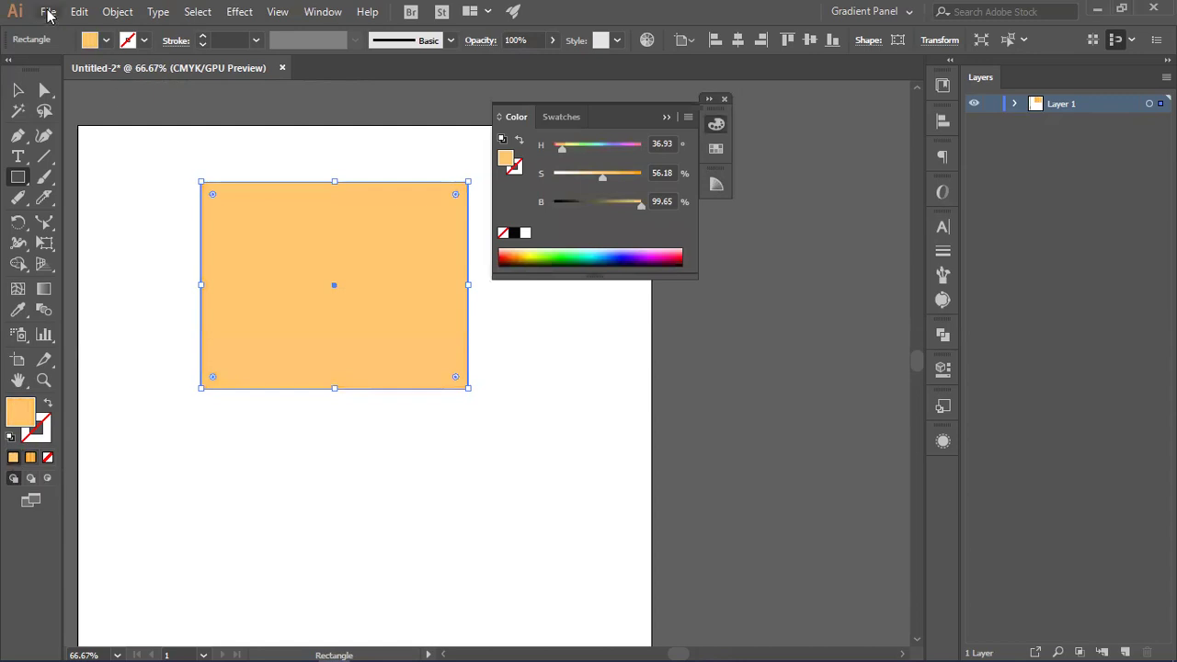
pyautogui.click(17, 89)
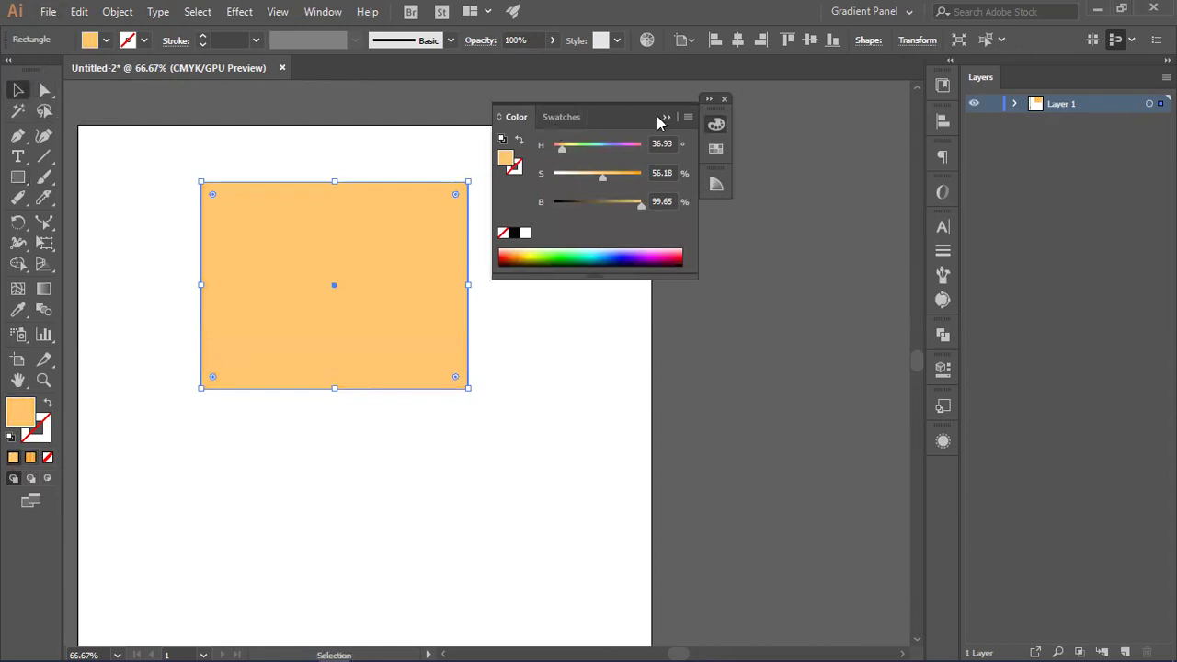
pyautogui.click(665, 116)
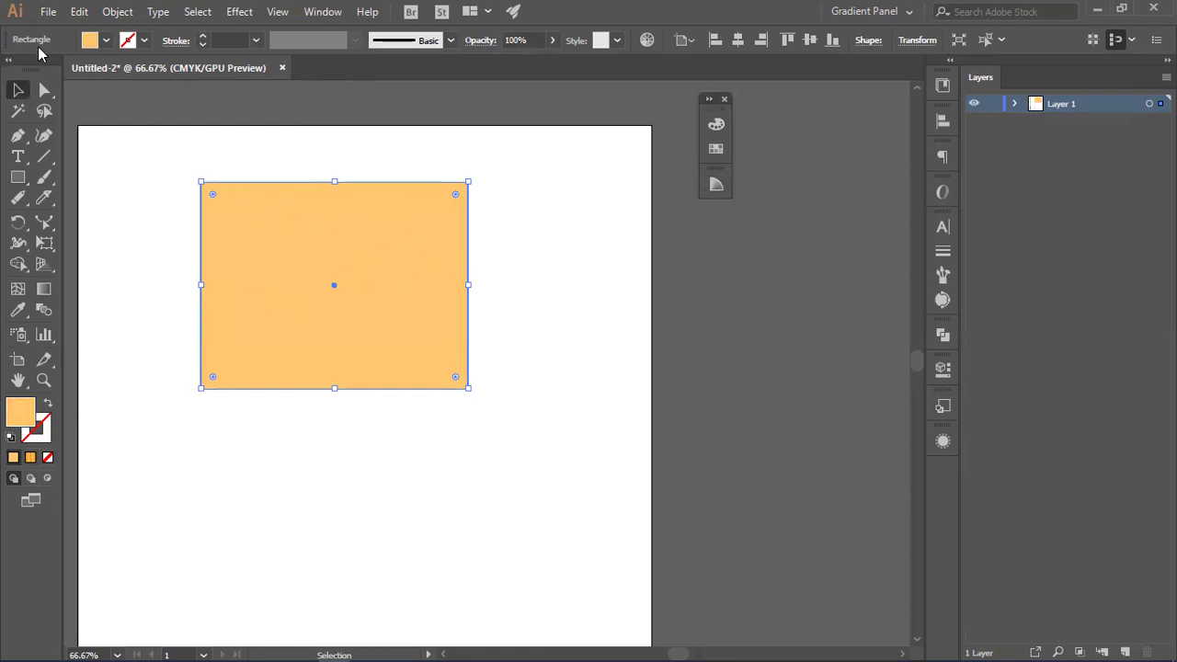
# Step: Try dark green and RGB Green swatches as the rectangle's fill, settle on teal, and deselect it
pyautogui.click(106, 41)
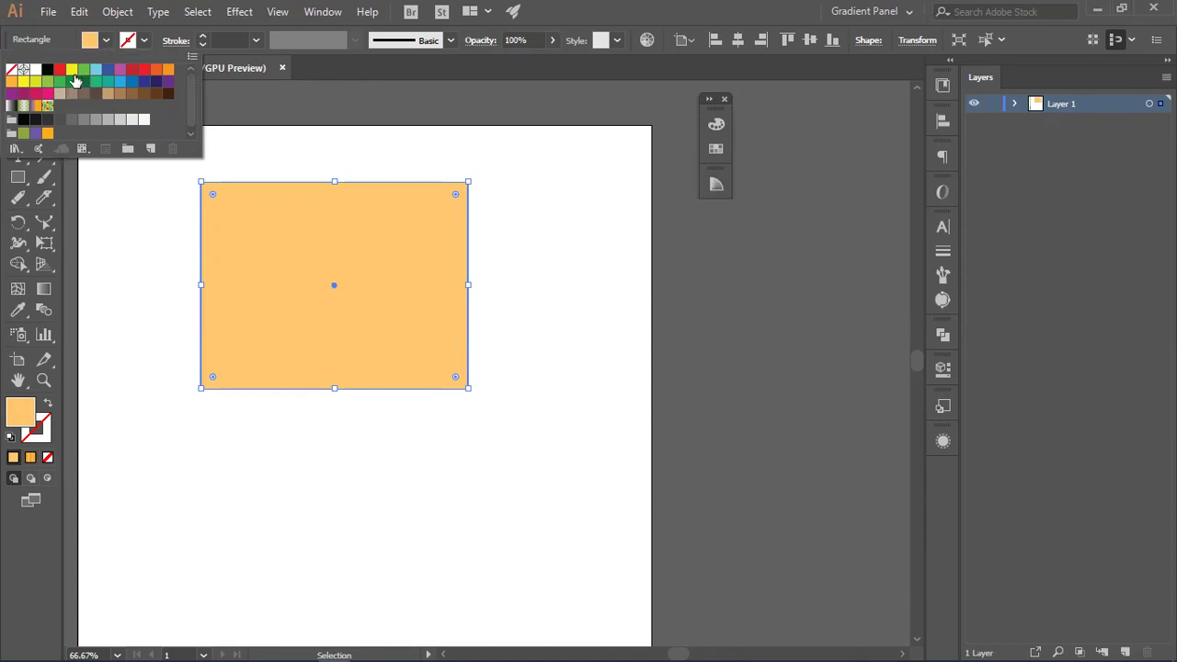
pyautogui.click(80, 85)
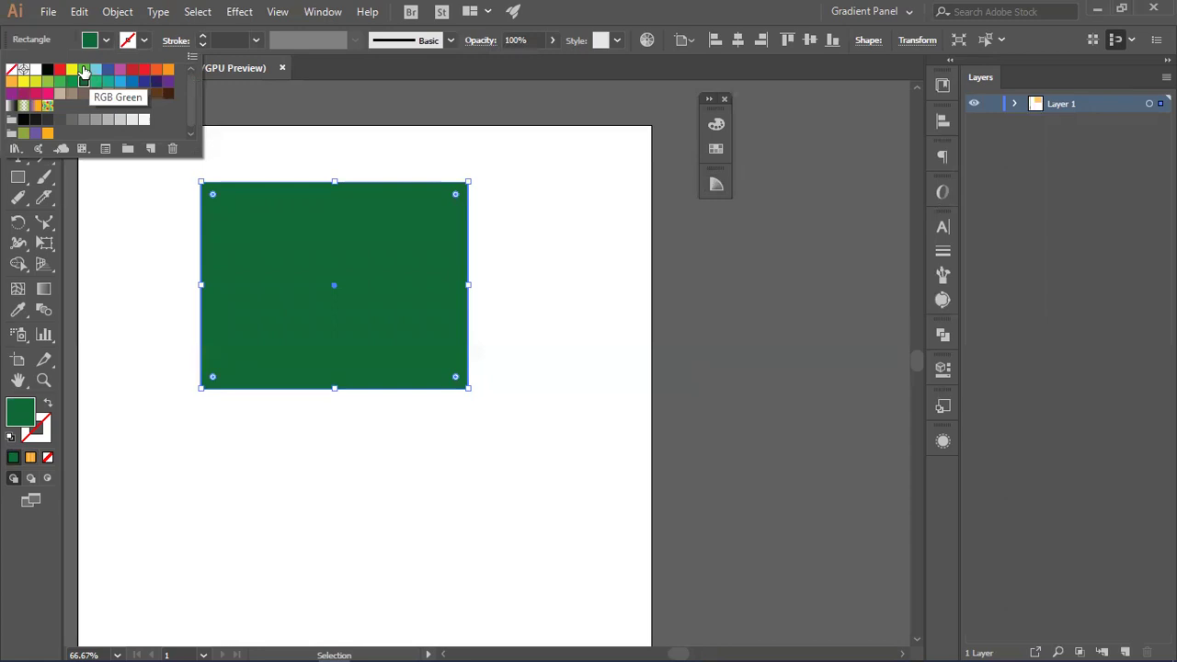
pyautogui.click(84, 70)
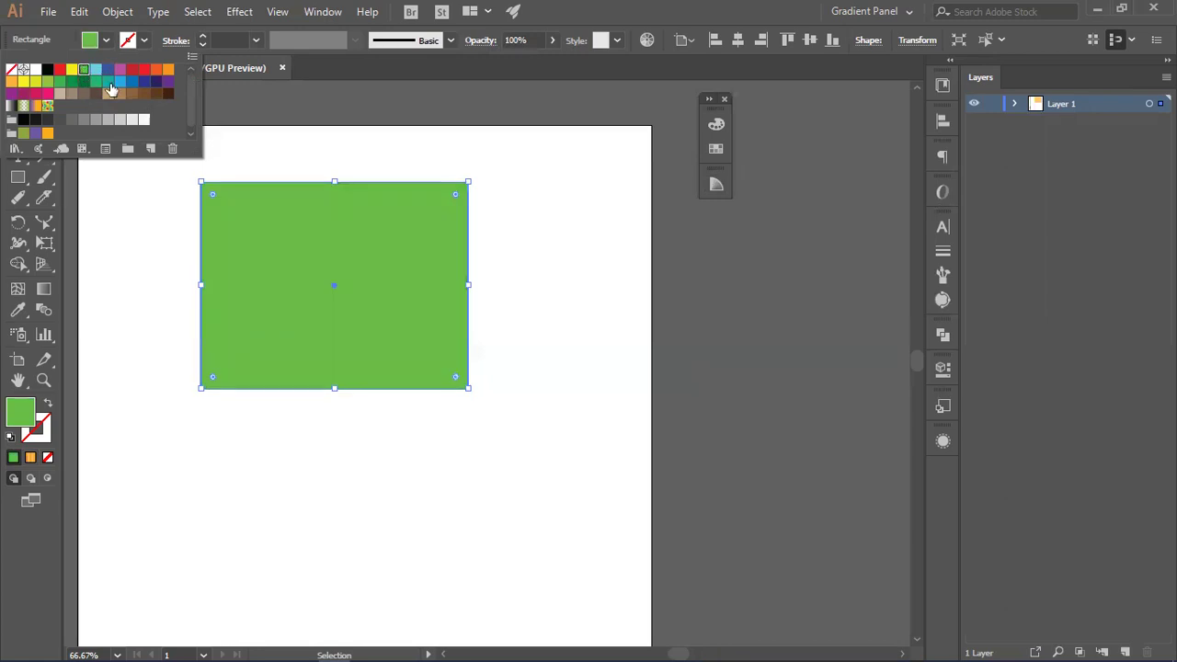
pyautogui.click(108, 81)
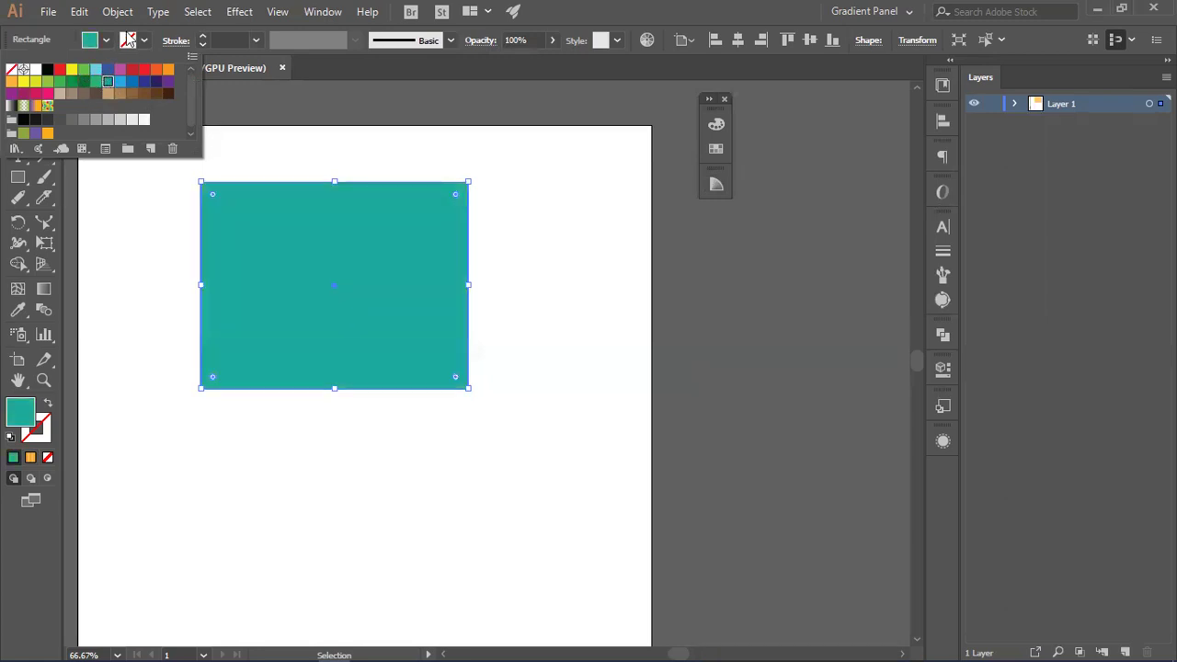
pyautogui.click(106, 39)
pyautogui.click(288, 118)
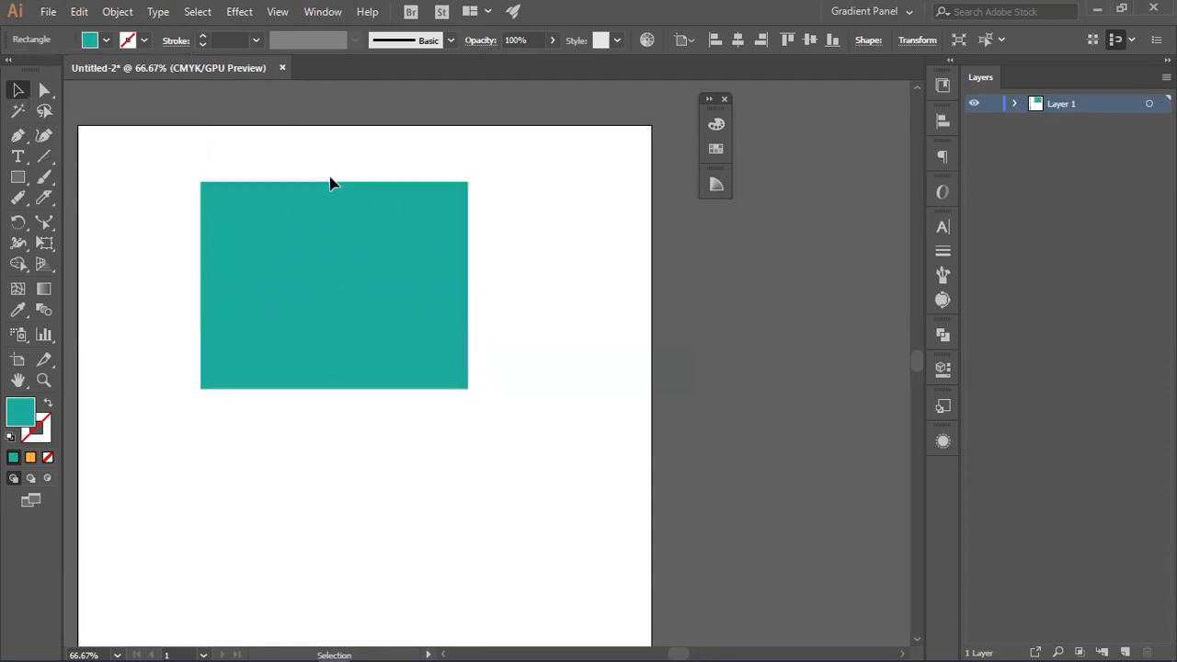
# Step: Select the teal rectangle and set the Color Guide's harmony rule to Compound 1
pyautogui.click(355, 236)
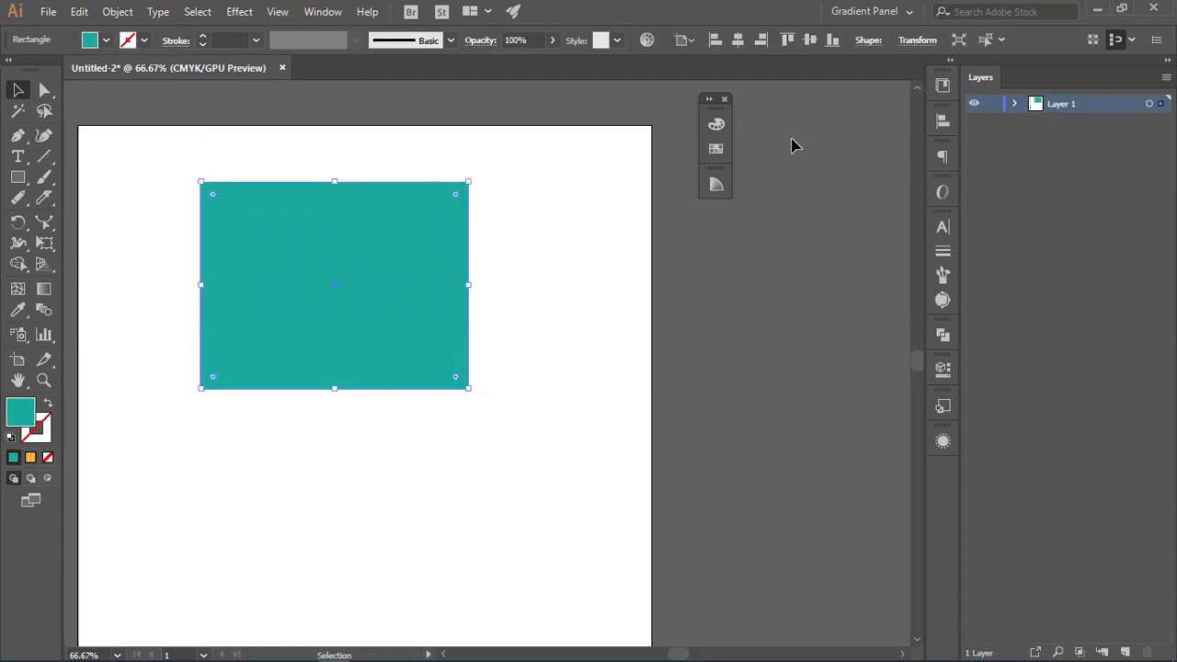
pyautogui.click(716, 124)
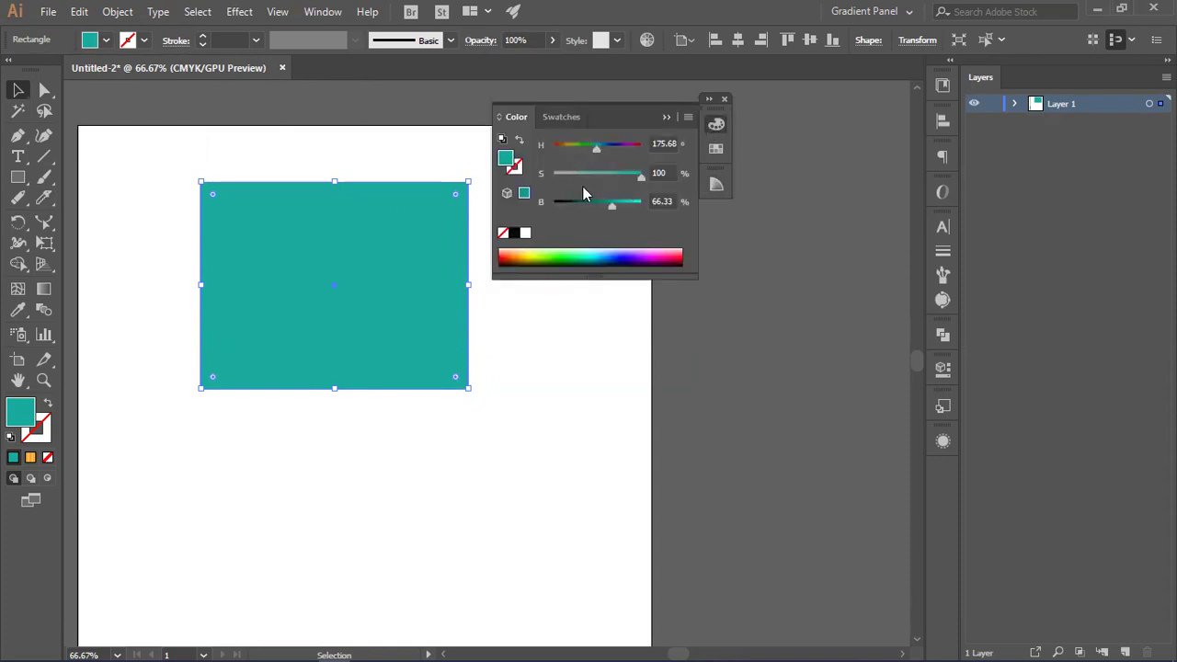
pyautogui.click(716, 144)
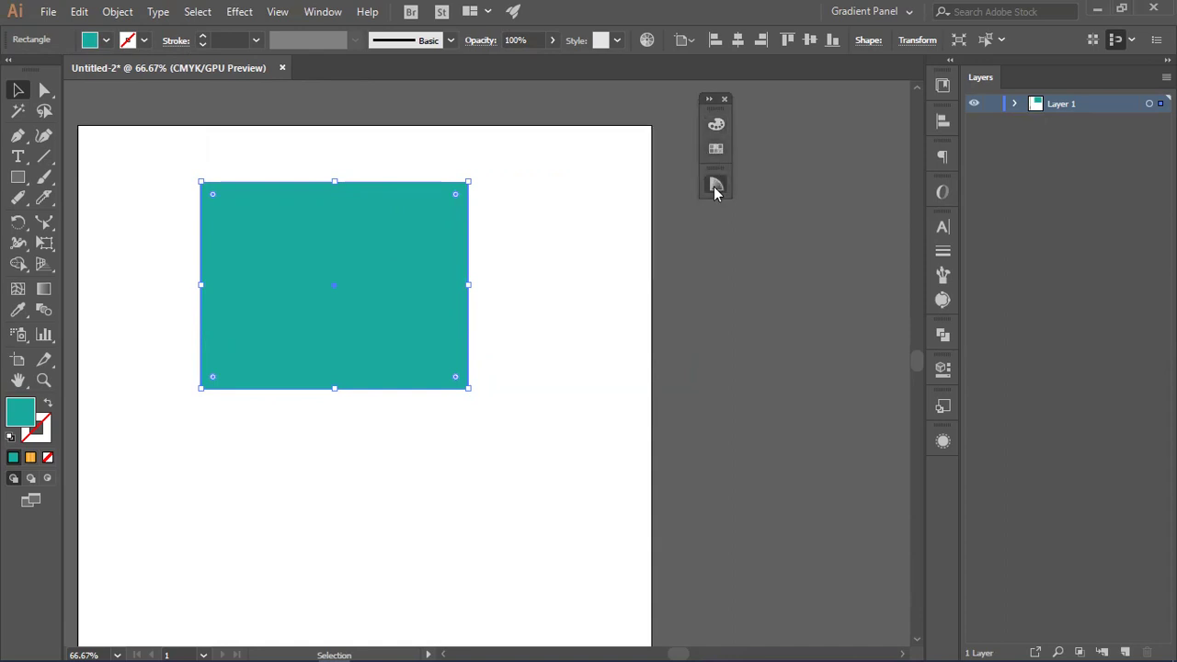
pyautogui.click(716, 187)
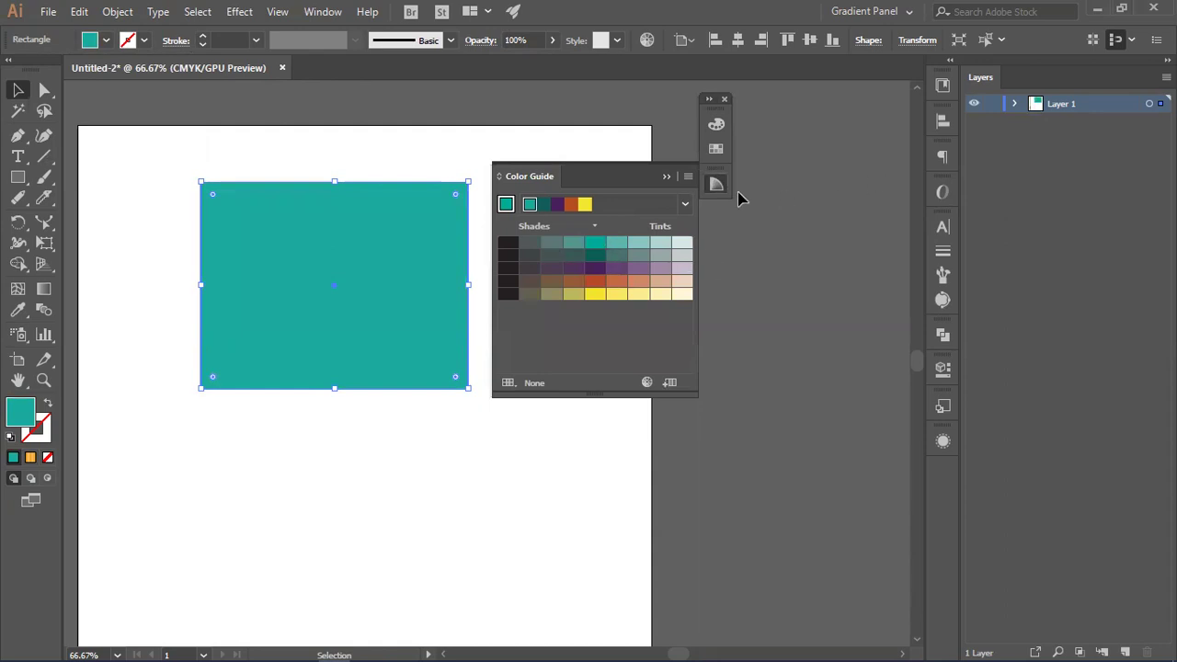
pyautogui.click(684, 202)
pyautogui.click(684, 203)
pyautogui.click(683, 204)
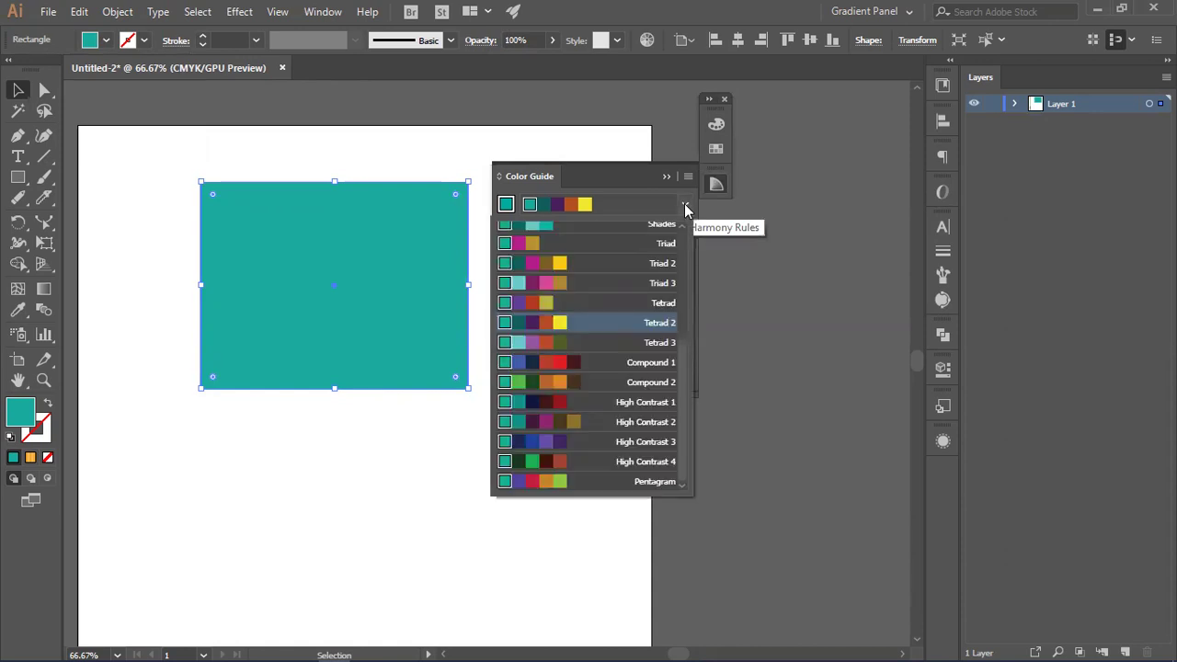
pyautogui.scroll(3, 571, 429)
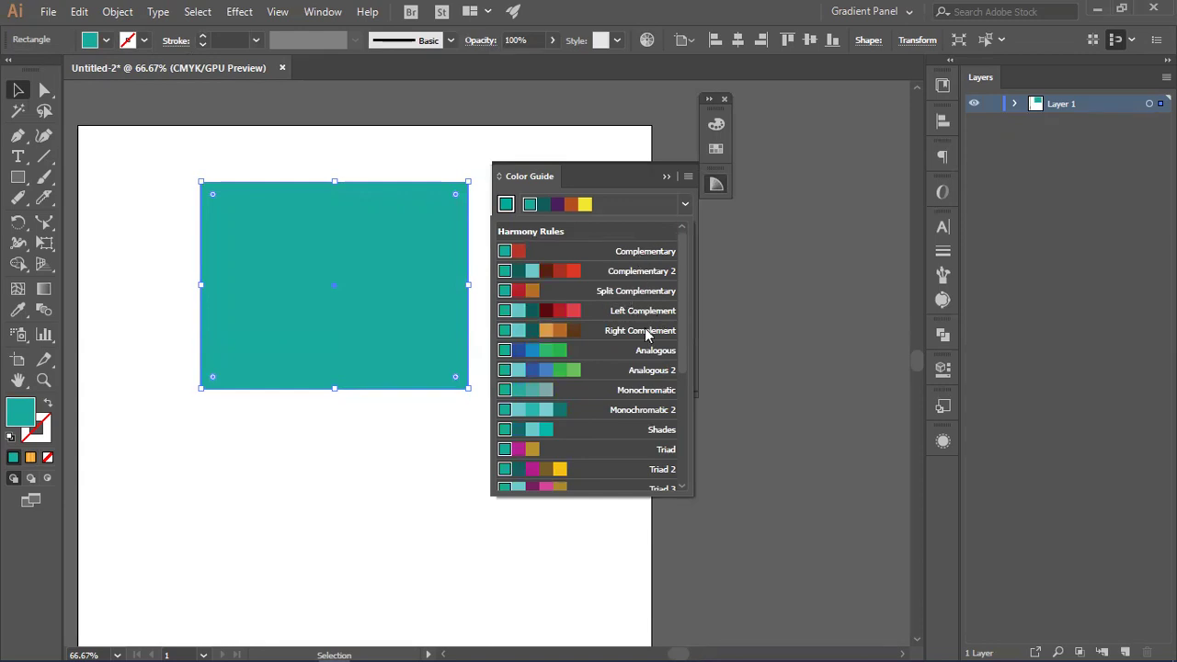
pyautogui.scroll(-4, 625, 345)
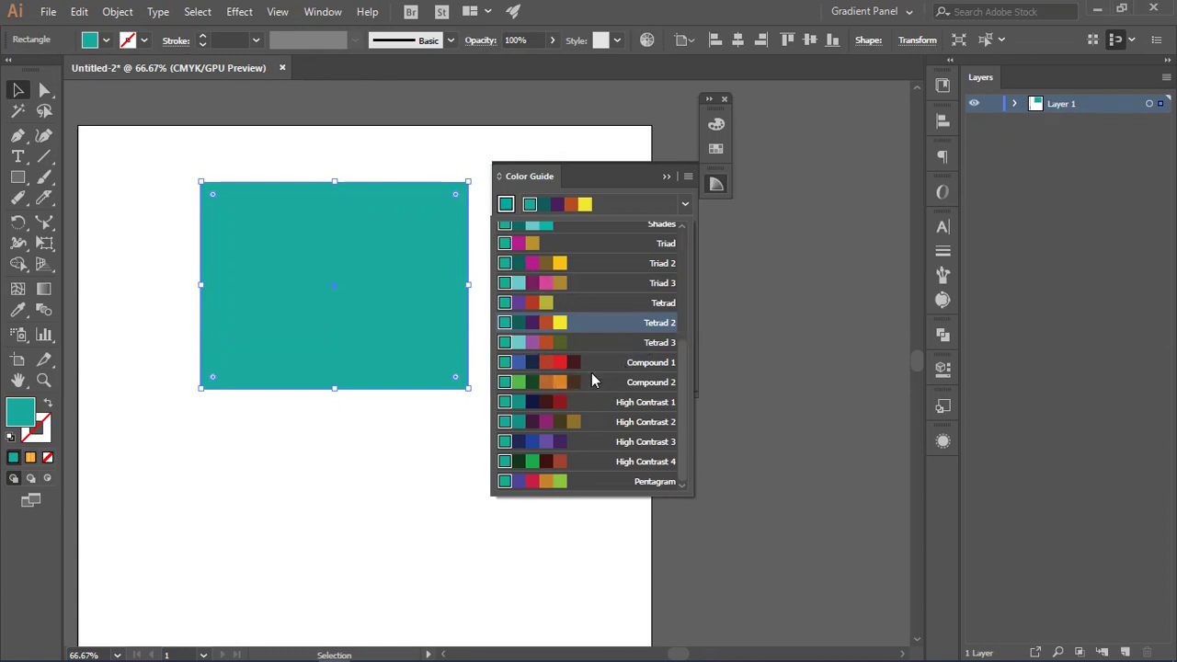
pyautogui.click(613, 362)
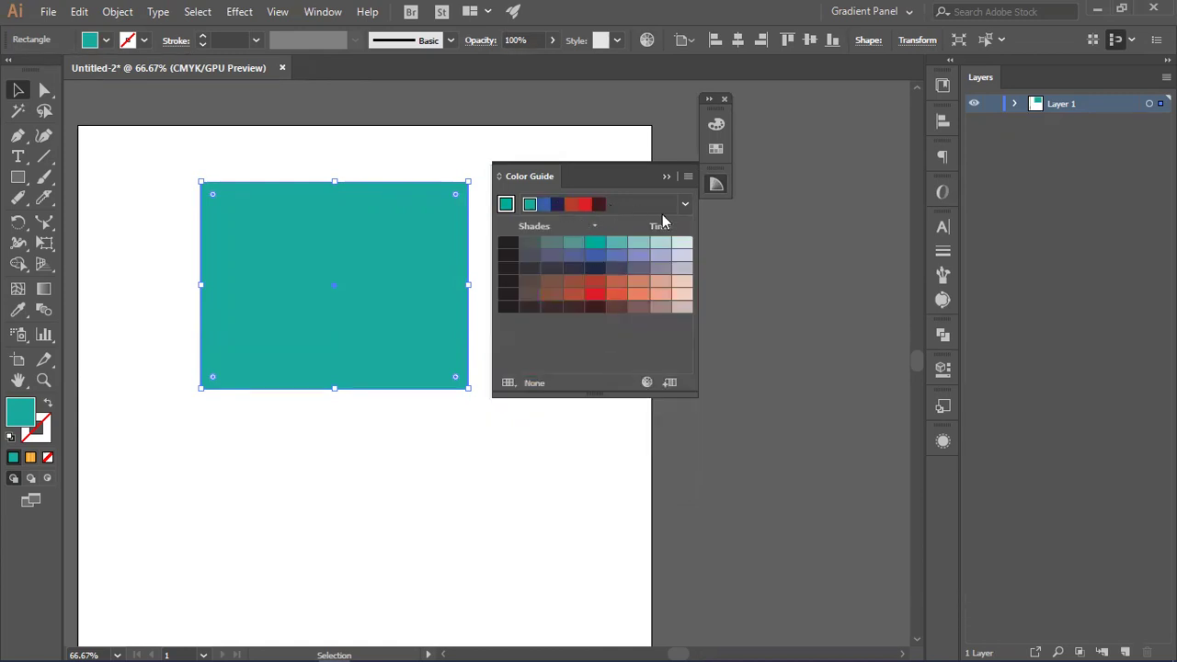
# Step: Try the Compound 1 harmony colors as the rectangle's fill, including bright red, ending with brick red
pyautogui.click(575, 204)
pyautogui.click(597, 204)
pyautogui.click(584, 204)
pyautogui.click(575, 204)
pyautogui.click(548, 204)
pyautogui.click(556, 206)
pyautogui.click(588, 204)
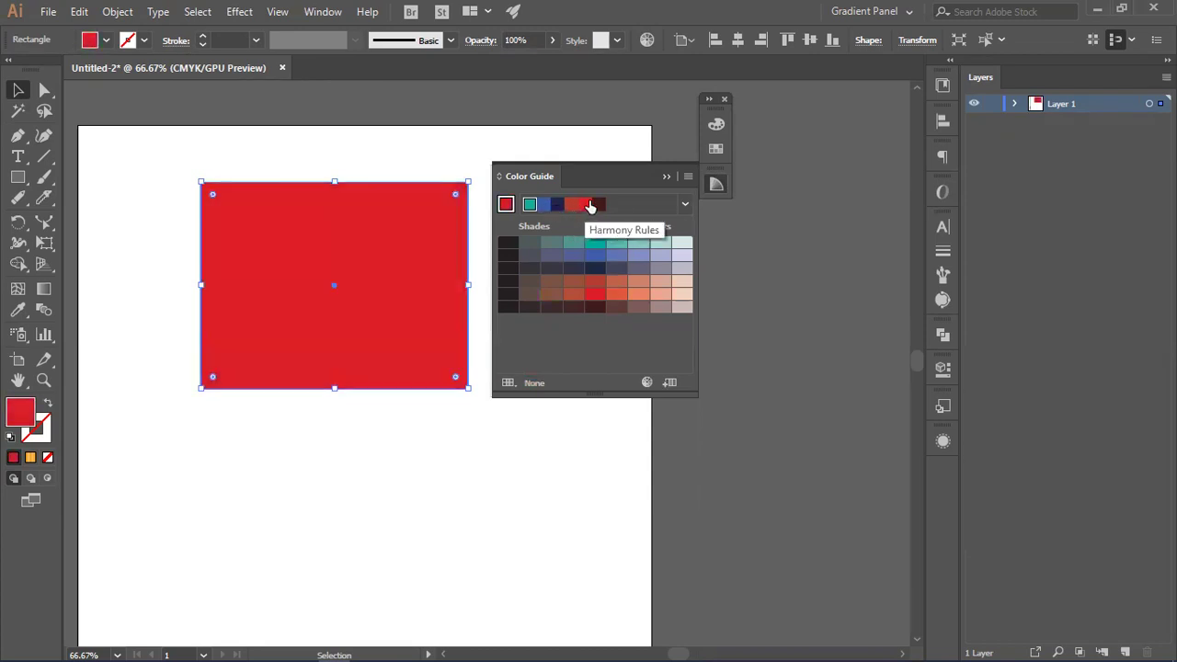
pyautogui.click(568, 204)
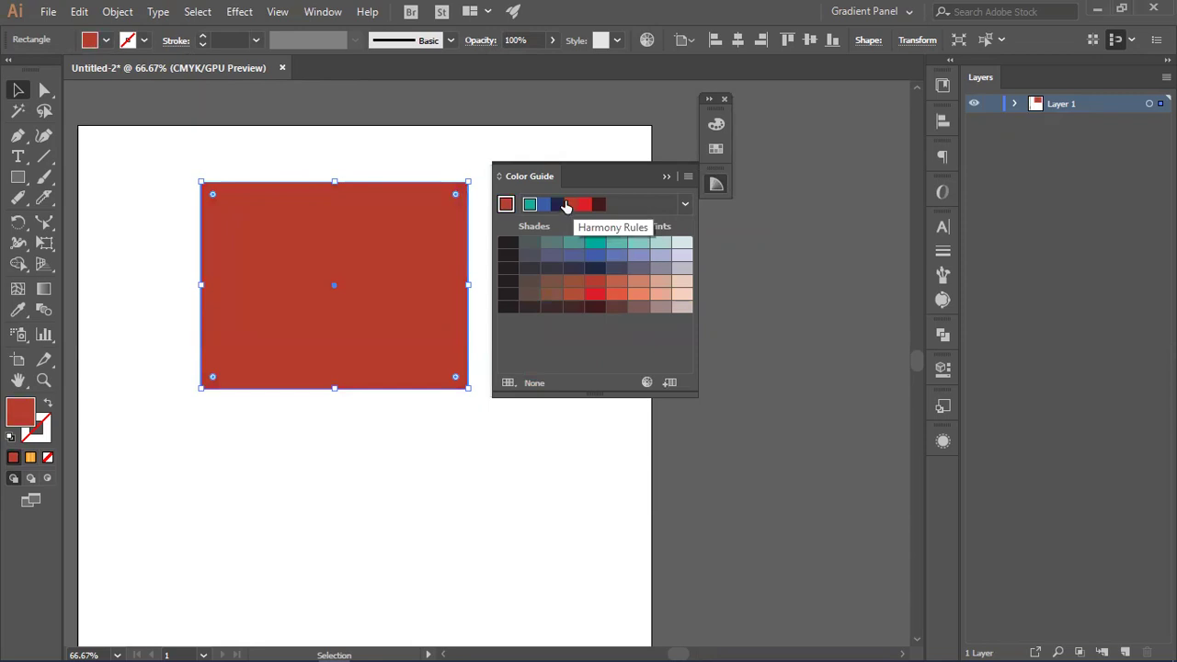
# Step: Bring the rectangle into Recolor Artwork, show the editable color wheel, and set the harmony rule to Complementary
pyautogui.click(646, 383)
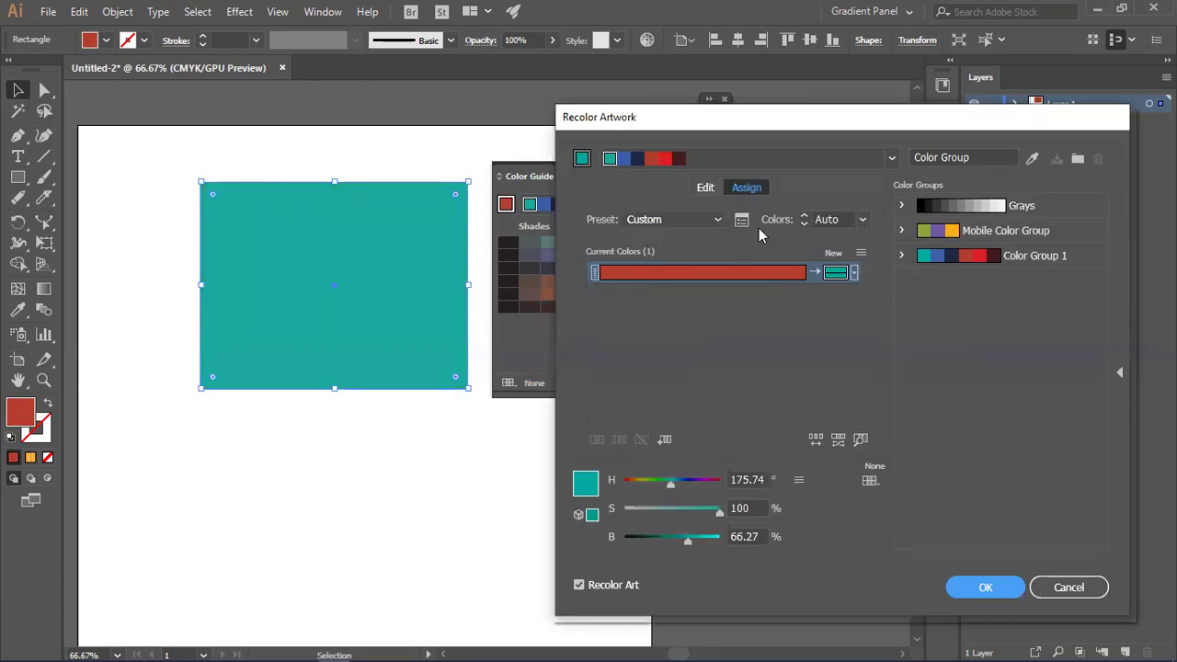
pyautogui.click(713, 188)
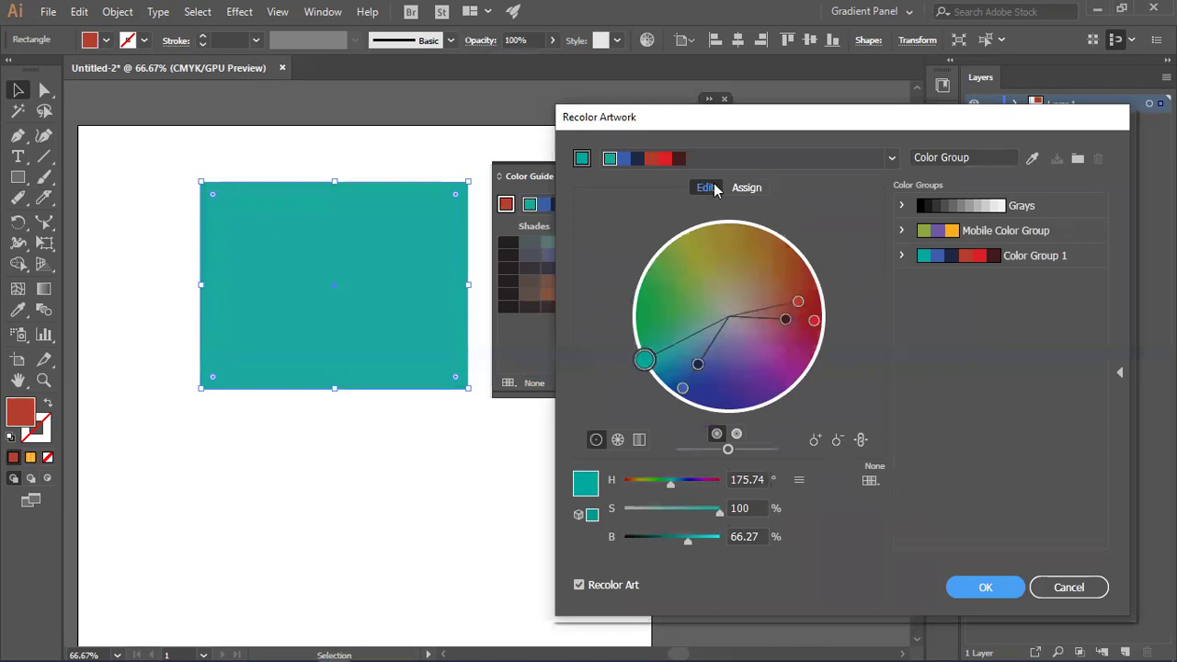
pyautogui.click(891, 159)
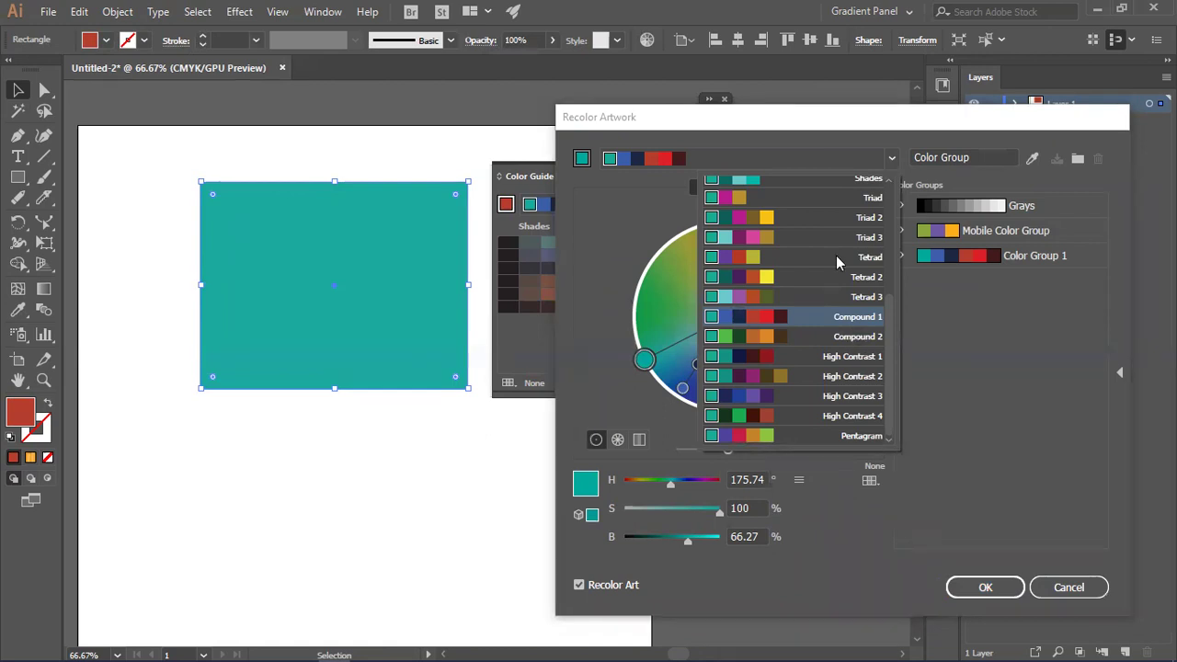
pyautogui.moveTo(891, 353); pyautogui.dragTo(921, 179)
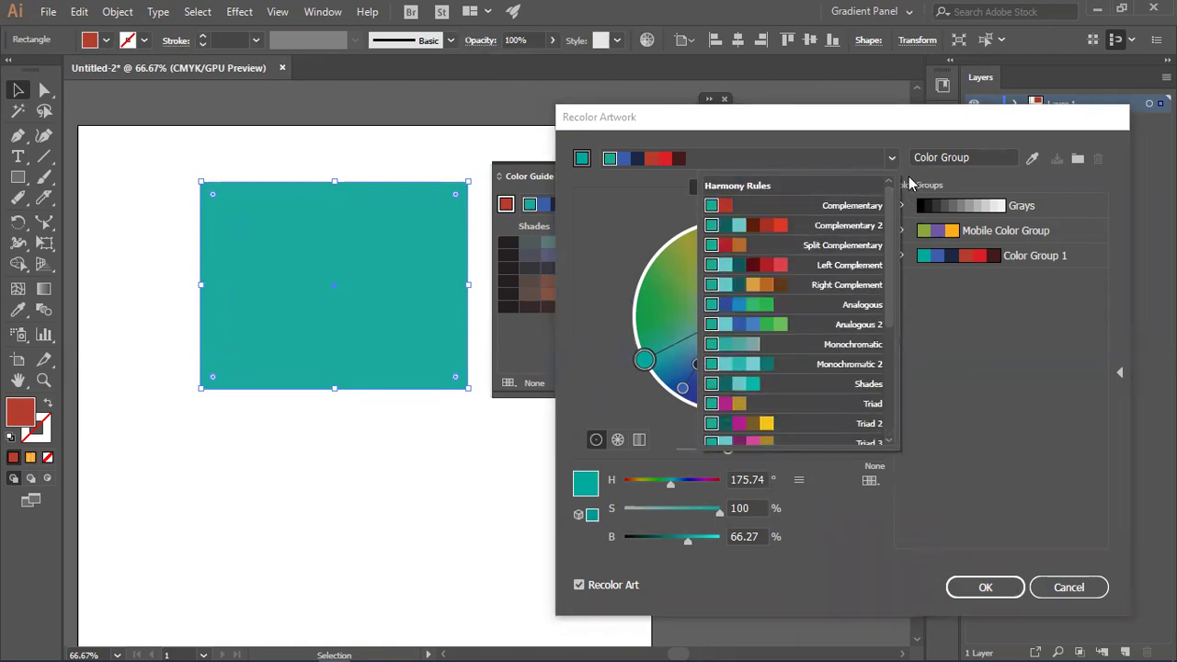
pyautogui.click(830, 206)
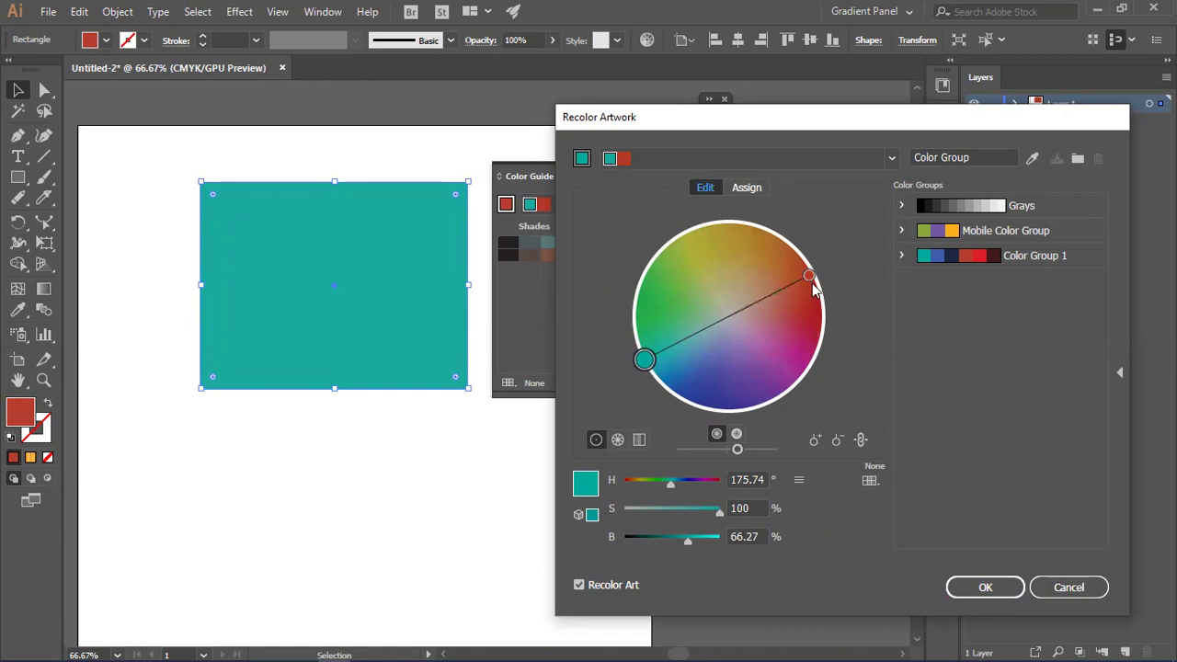
# Step: Rotate the complementary pair on the color wheel until the rectangle turns brick red, and set the harmony rule to High Contrast 4
pyautogui.moveTo(808, 277); pyautogui.dragTo(767, 375)
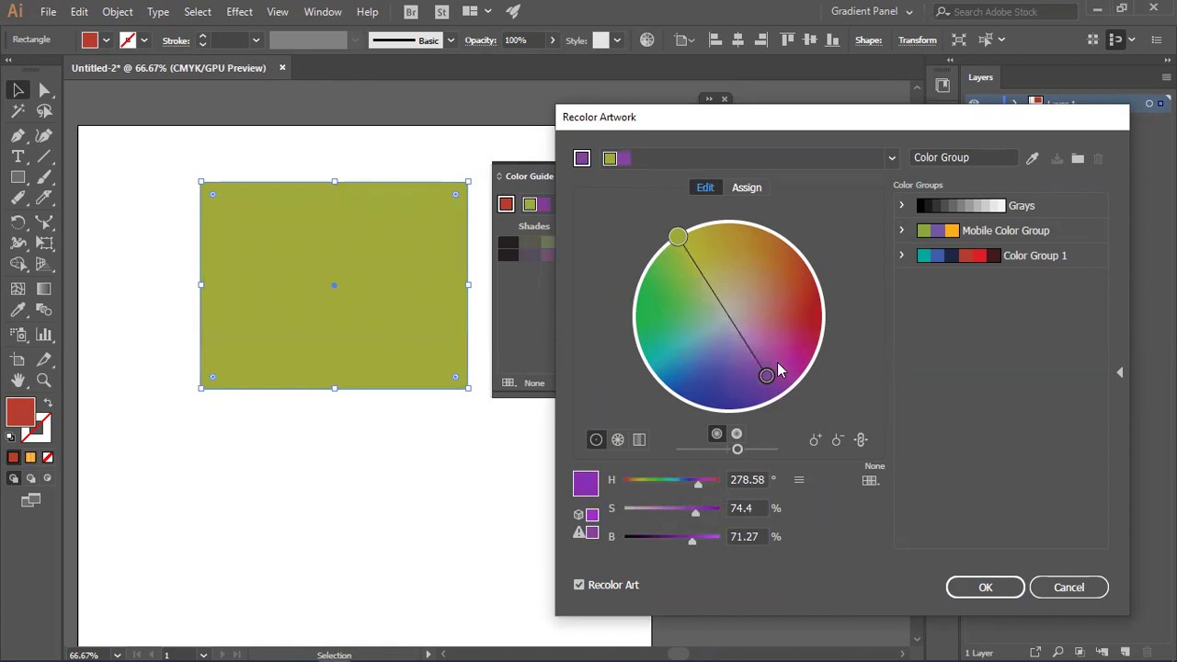
pyautogui.moveTo(768, 384); pyautogui.dragTo(625, 377)
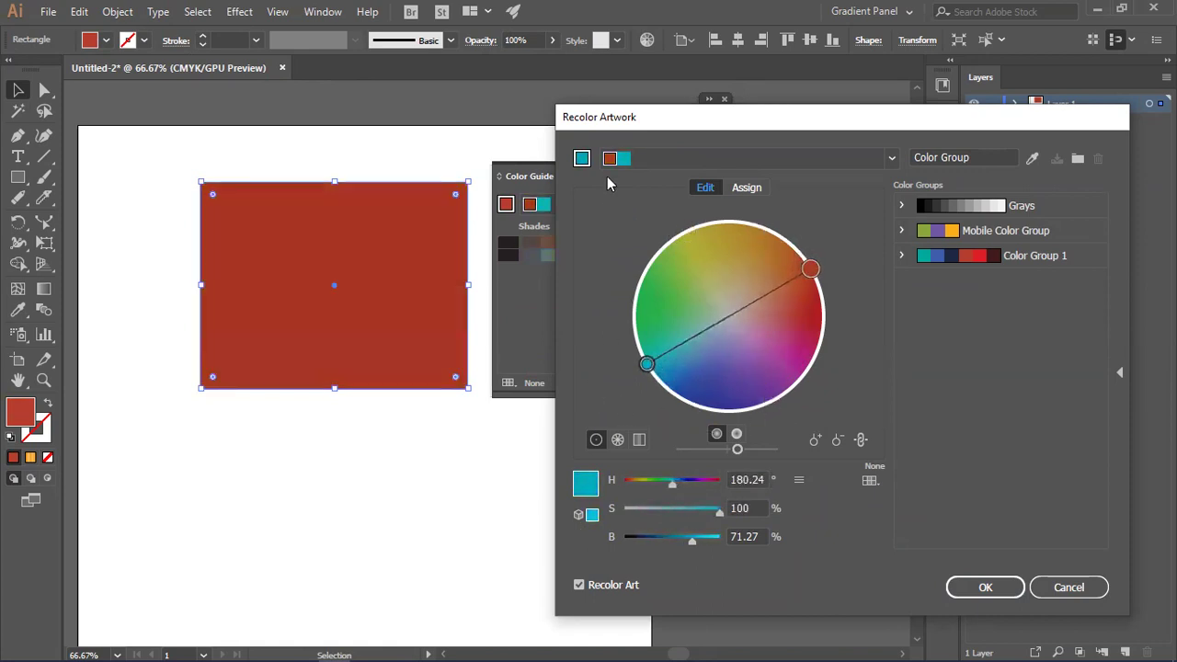
pyautogui.click(890, 159)
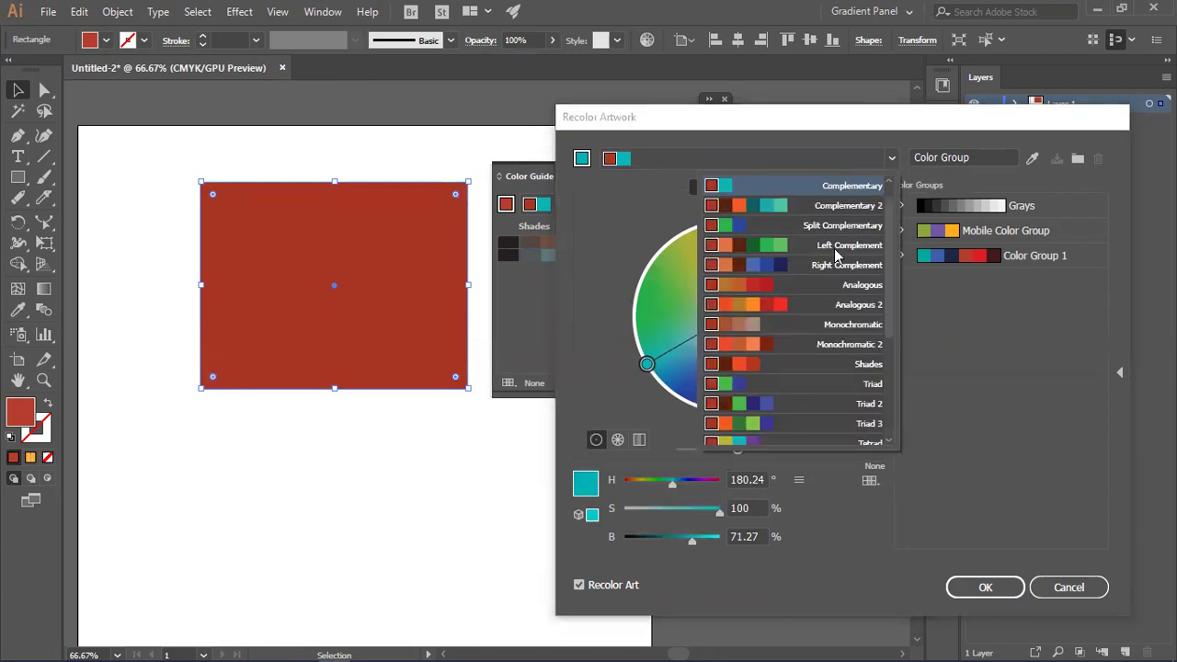
pyautogui.moveTo(888, 265); pyautogui.dragTo(909, 370)
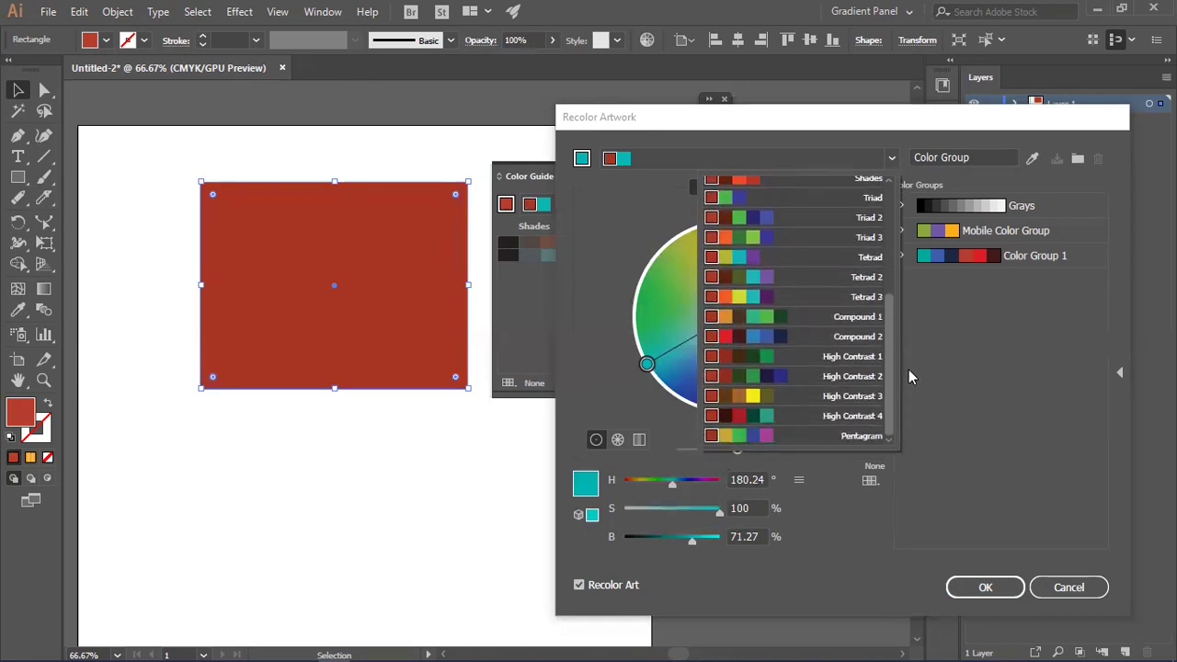
pyautogui.click(832, 418)
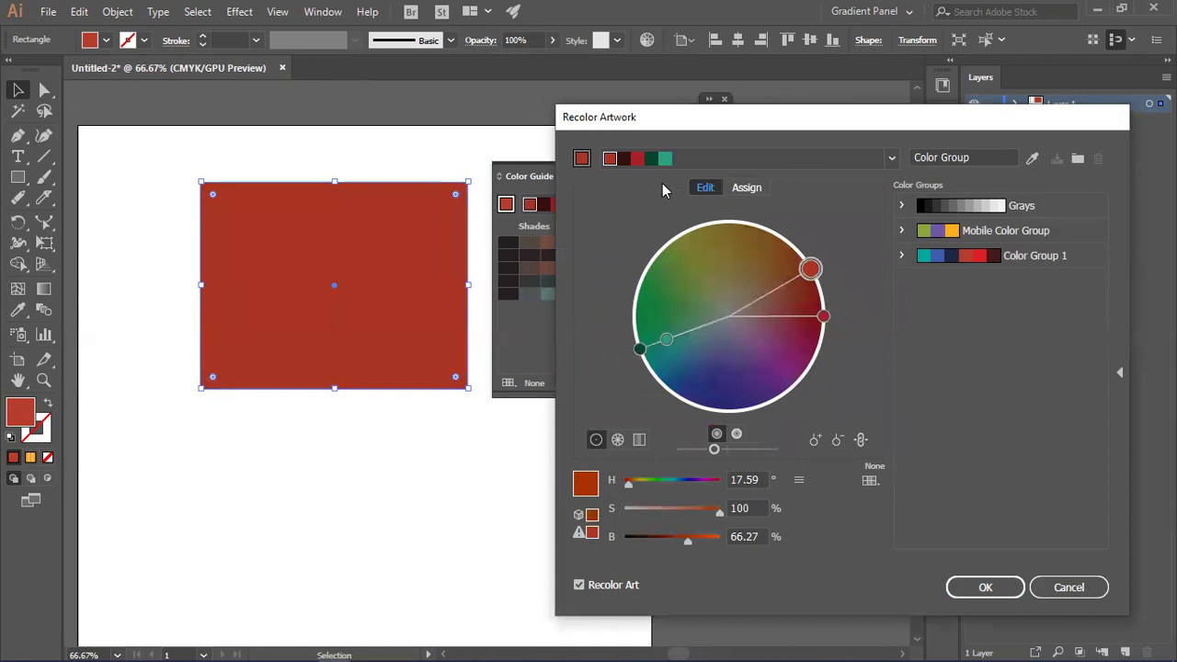
# Step: Rotate the High Contrast 4 harmony until the rectangle turns orange-brown, and set the harmony rule to Triad 3
pyautogui.moveTo(808, 269)
pyautogui.mouseDown()
pyautogui.moveTo(806, 347)
pyautogui.moveTo(808, 326)
pyautogui.moveTo(832, 308)
pyautogui.moveTo(804, 260)
pyautogui.mouseUp()
pyautogui.moveTo(786, 219); pyautogui.dragTo(766, 229)
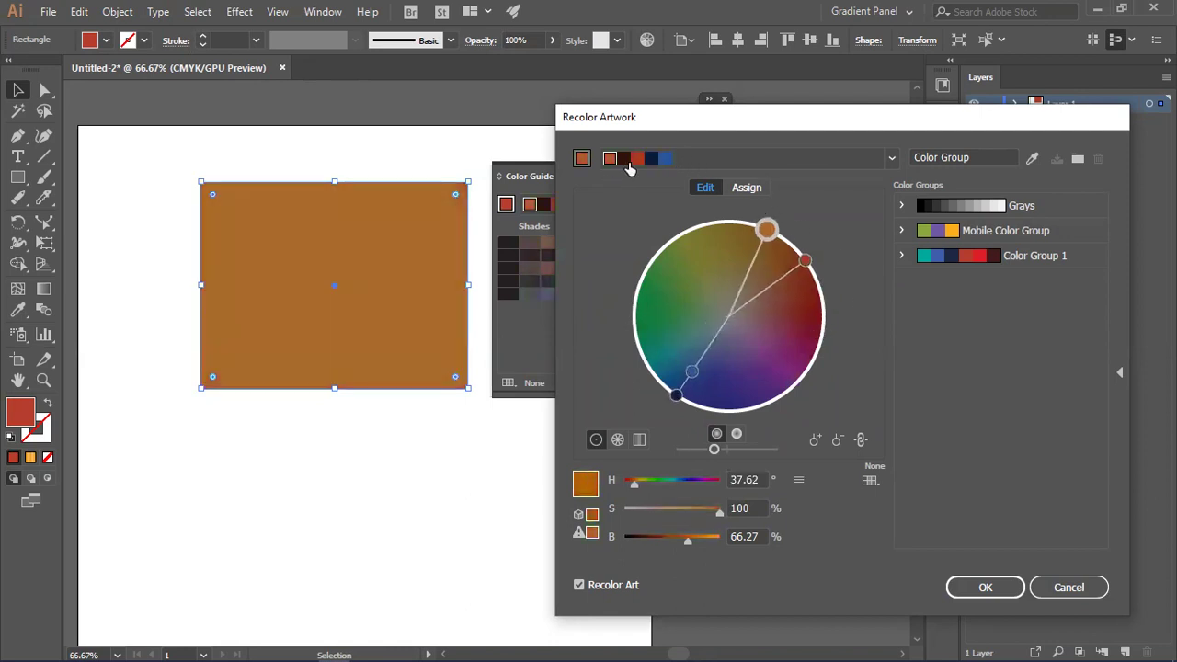
pyautogui.click(892, 158)
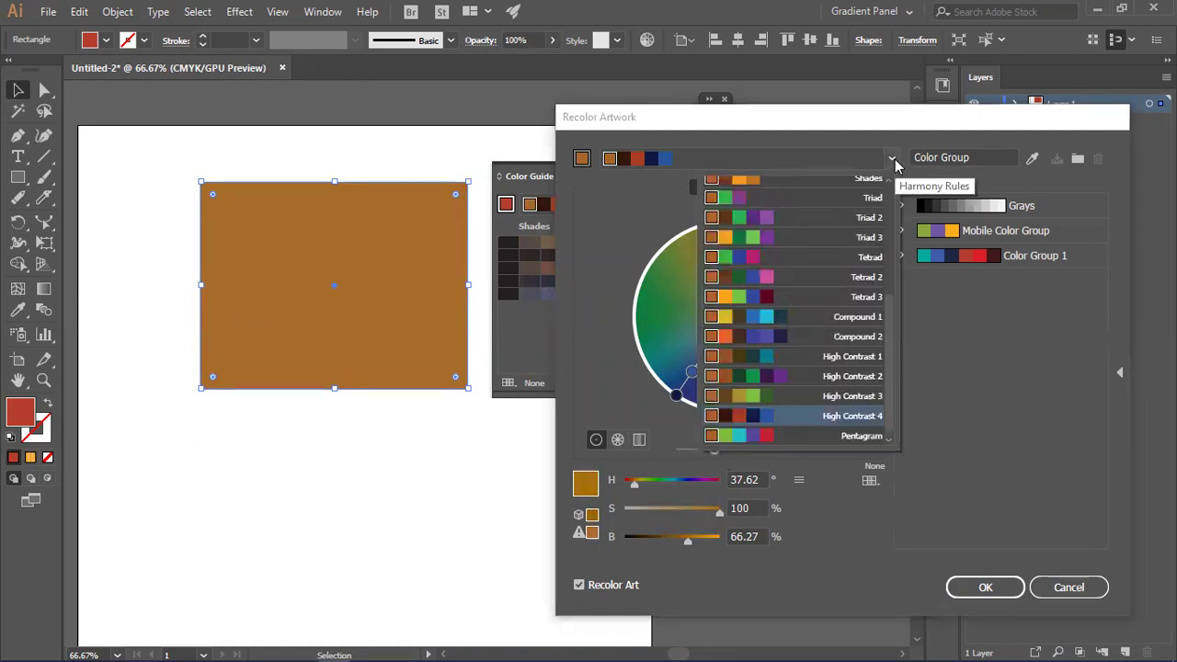
pyautogui.click(783, 238)
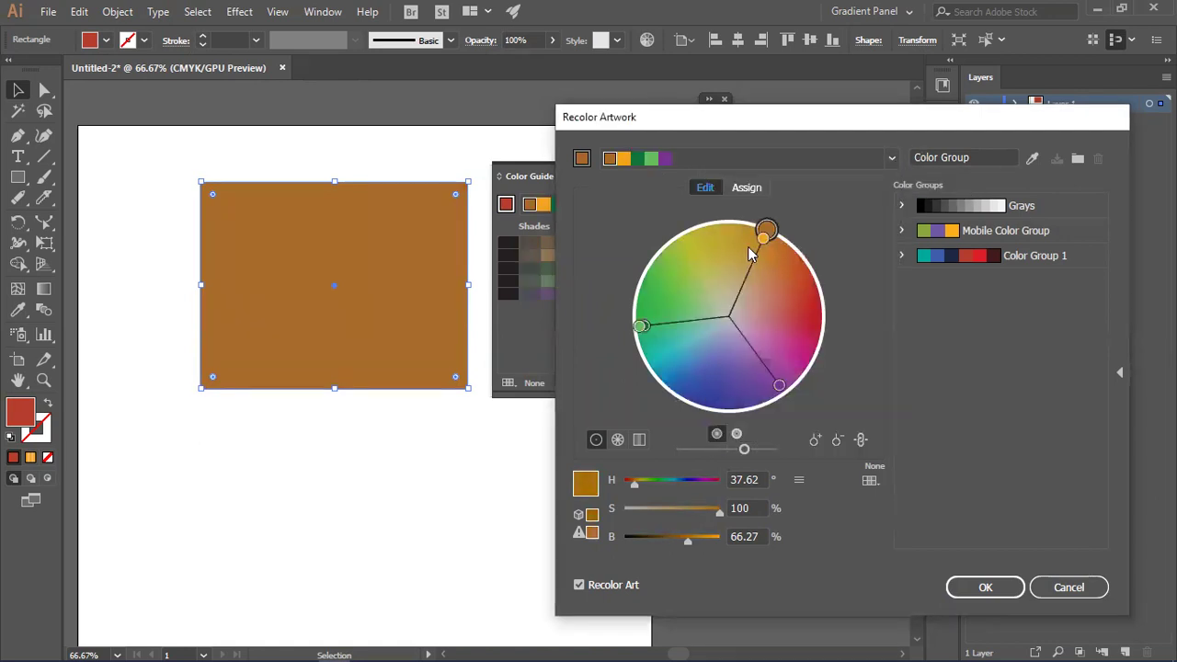
# Step: Shift the base color to golden brown on the smooth wheel and to olive (H 60, S 90, B 60) on the segmented wheel
pyautogui.moveTo(767, 229)
pyautogui.mouseDown()
pyautogui.moveTo(809, 264)
pyautogui.moveTo(745, 230)
pyautogui.mouseUp()
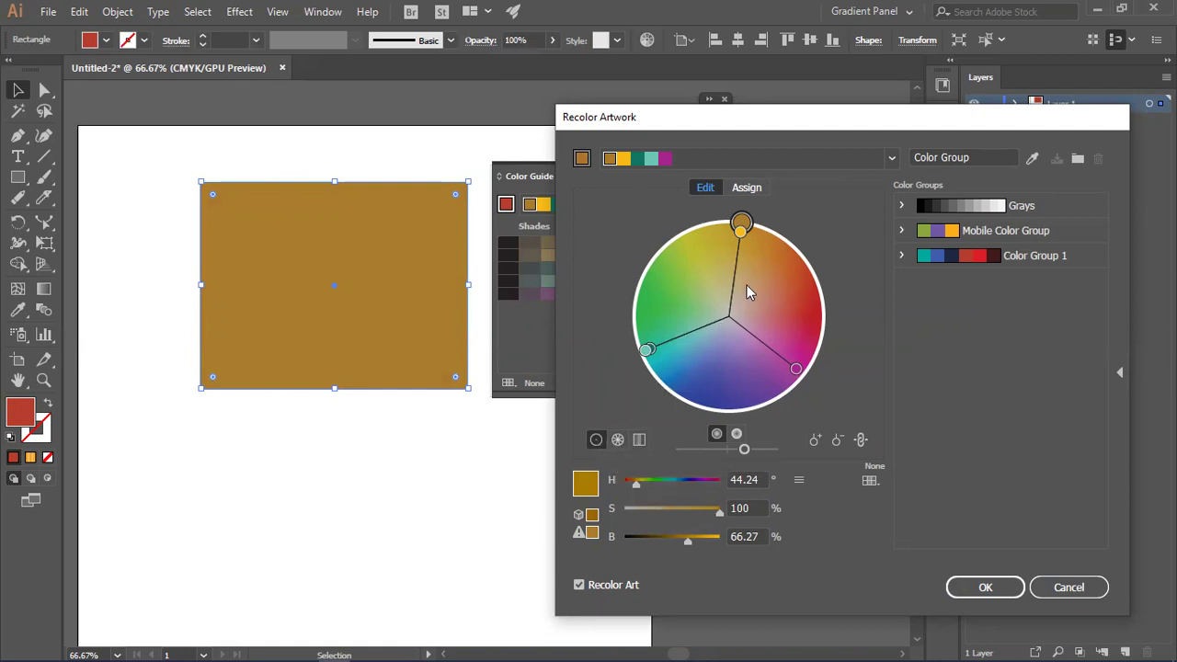
pyautogui.click(617, 440)
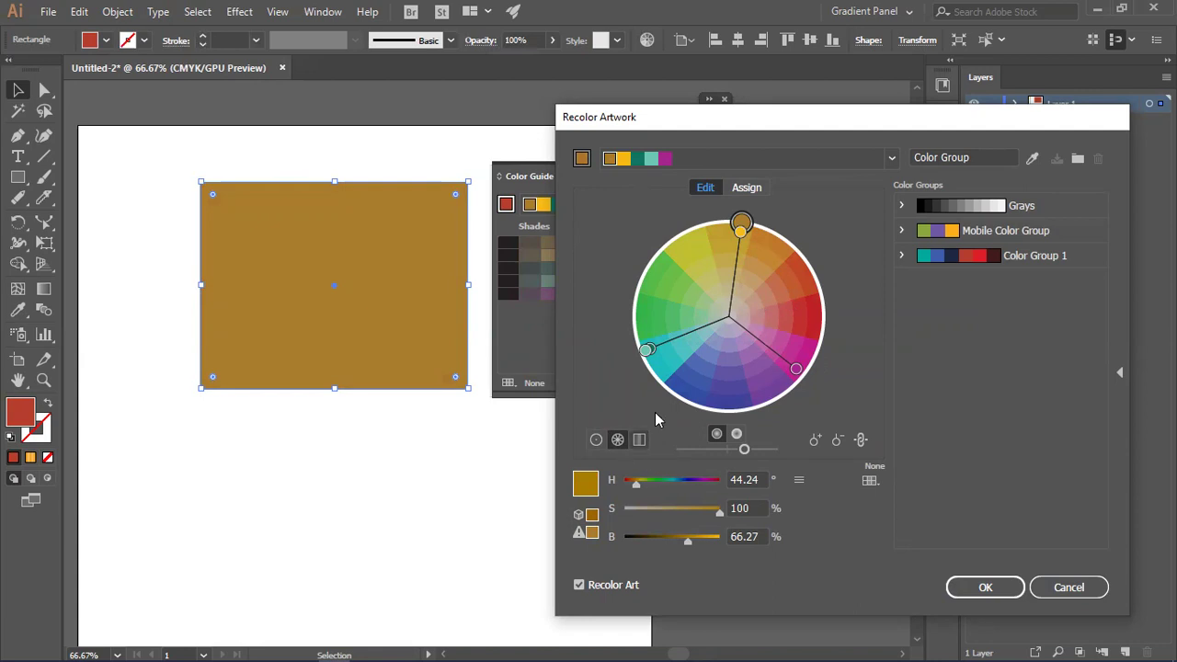
pyautogui.moveTo(743, 228); pyautogui.dragTo(704, 250)
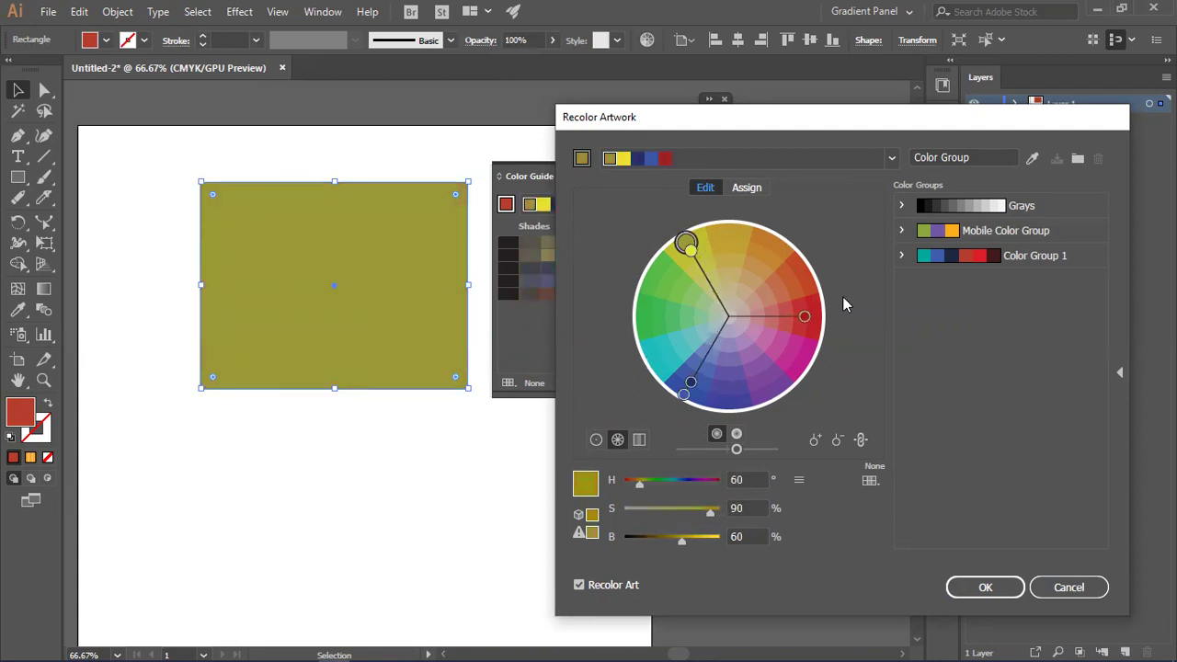
# Step: Compare the smooth wheel, segmented wheel and color bars displays, and examine the yellow, navy, blue and dark red bars
pyautogui.click(639, 439)
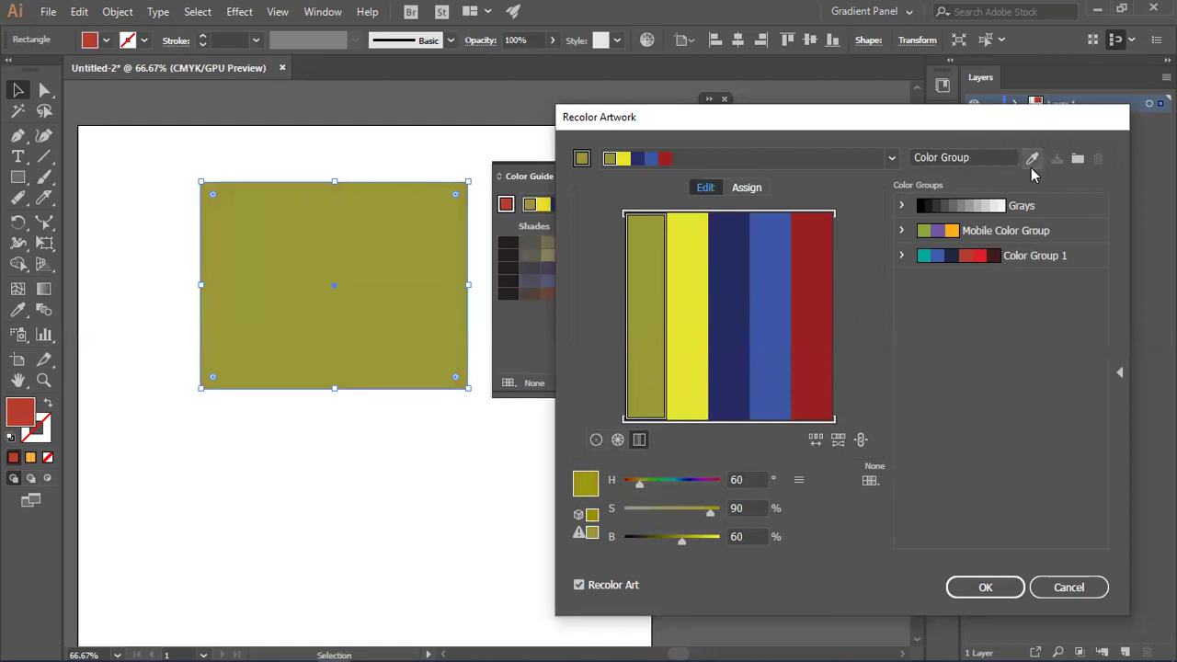
pyautogui.click(597, 440)
pyautogui.click(618, 439)
pyautogui.click(639, 440)
pyautogui.click(680, 367)
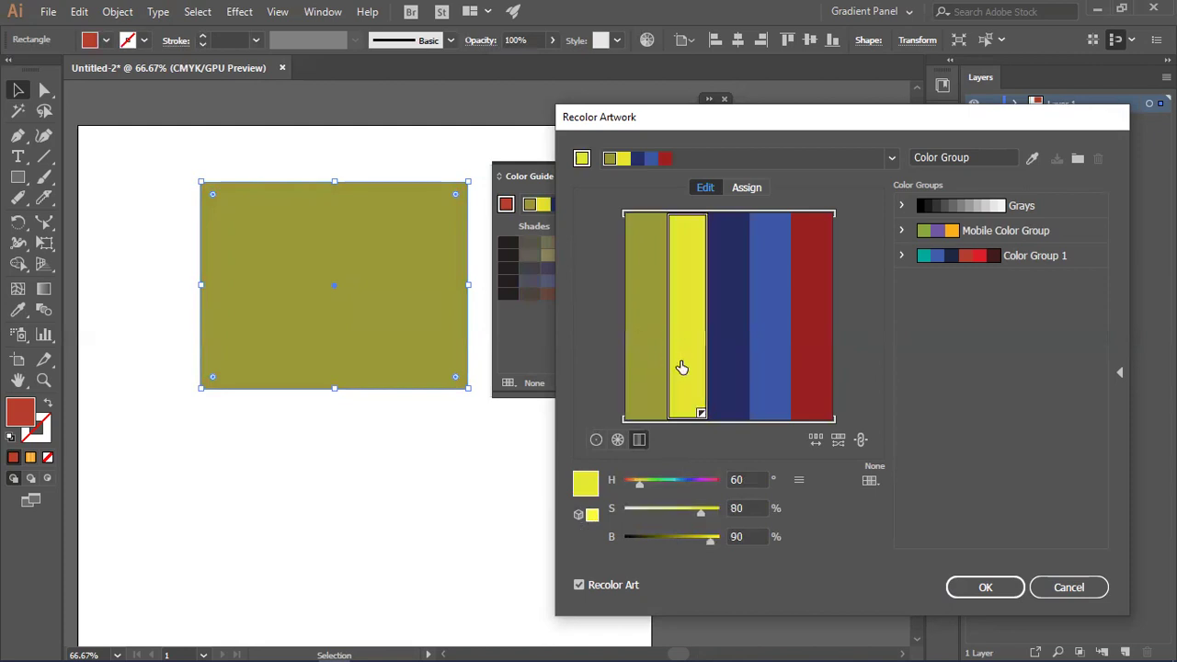
pyautogui.click(734, 351)
pyautogui.click(765, 339)
pyautogui.click(819, 318)
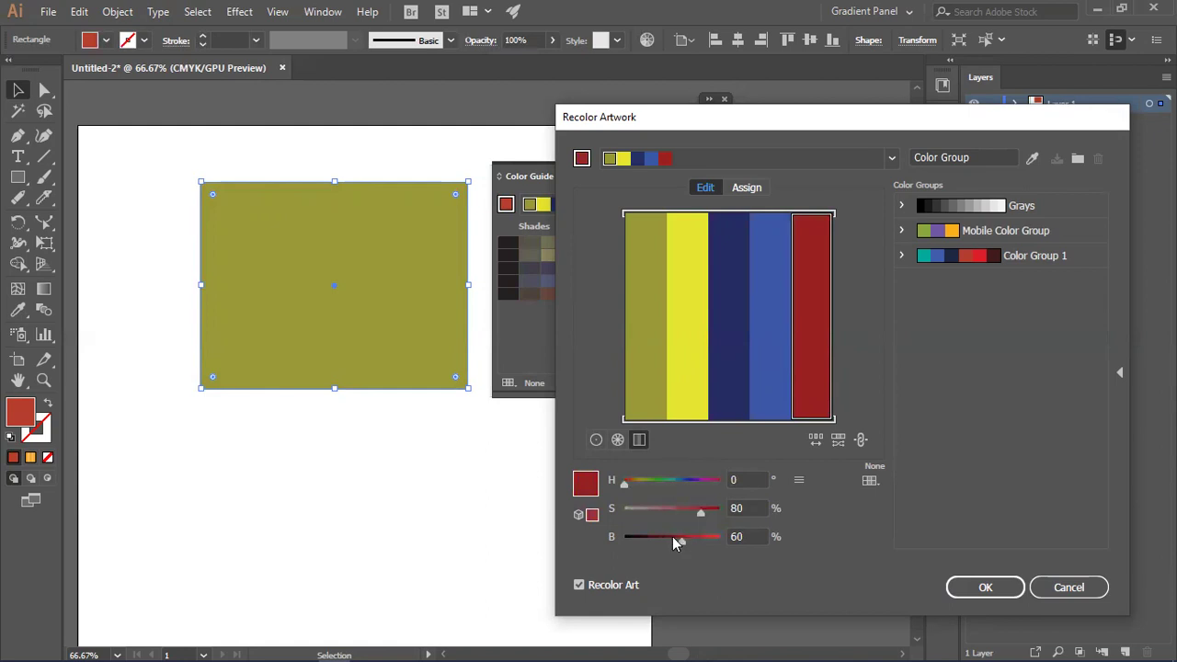
# Step: Return to the smooth color wheel and save the five harmony colors as a new color group
pyautogui.click(597, 439)
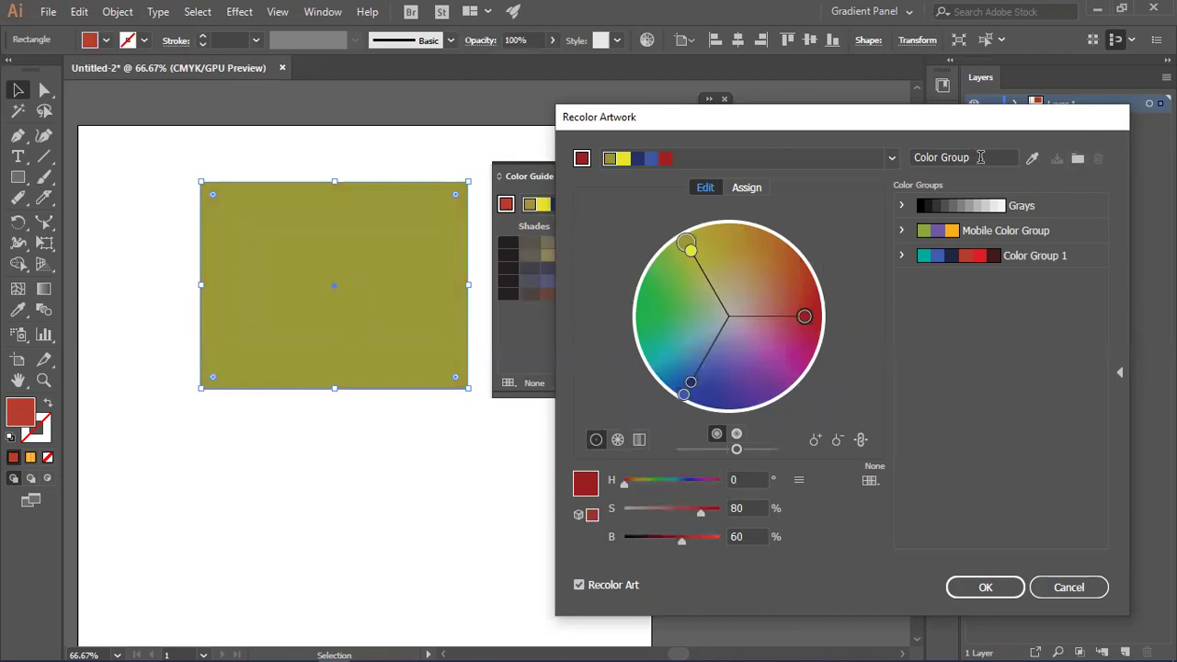
pyautogui.click(1078, 158)
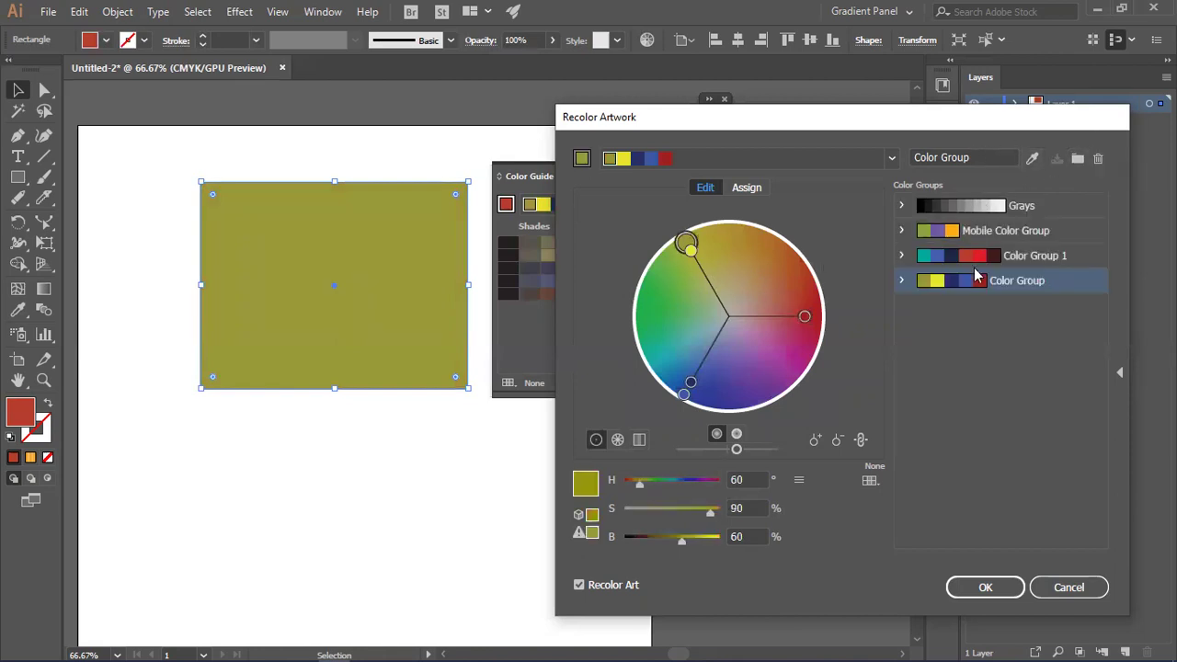
pyautogui.rightClick(1031, 288)
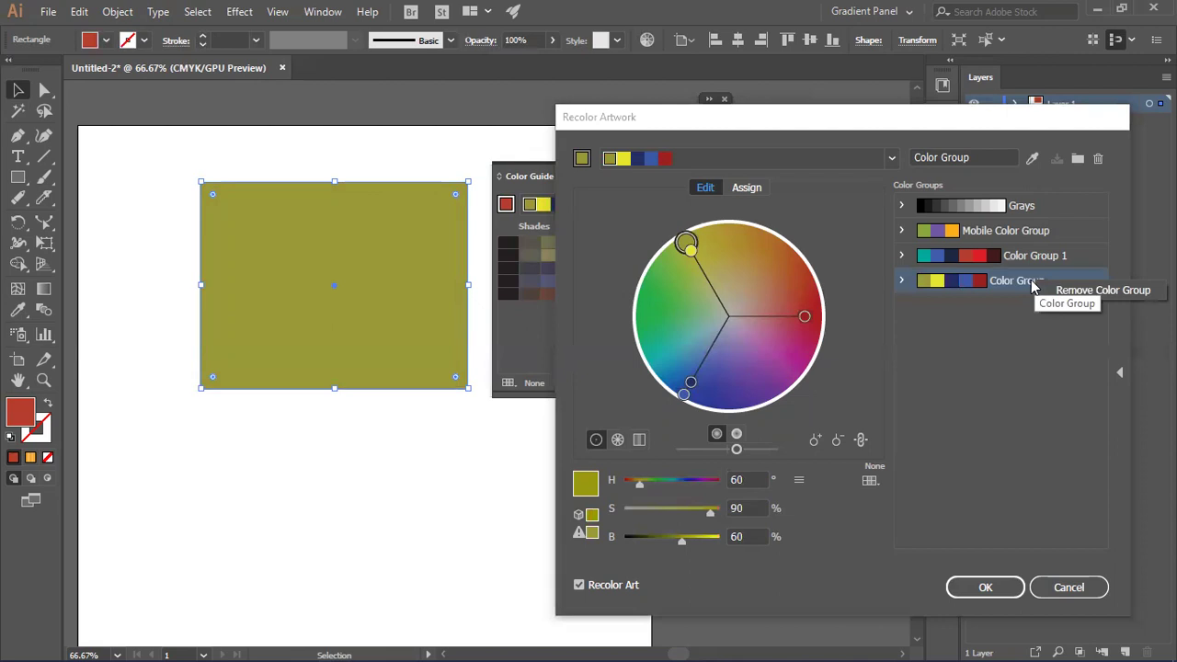
pyautogui.click(903, 285)
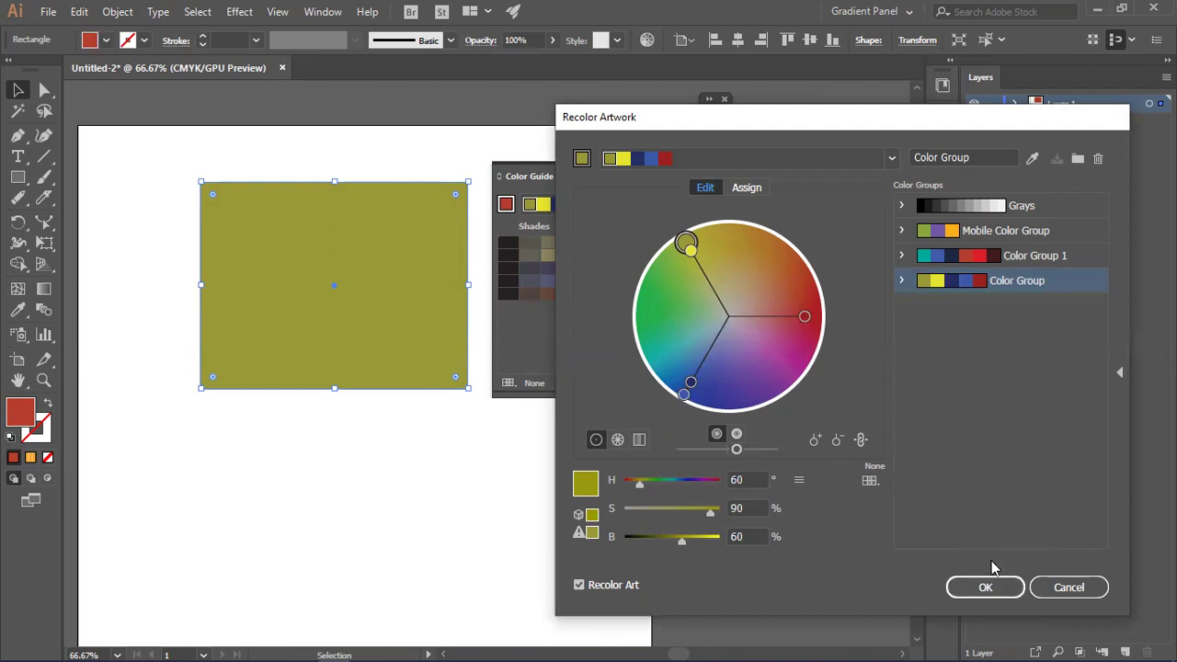
pyautogui.moveTo(976, 126); pyautogui.dragTo(847, 116)
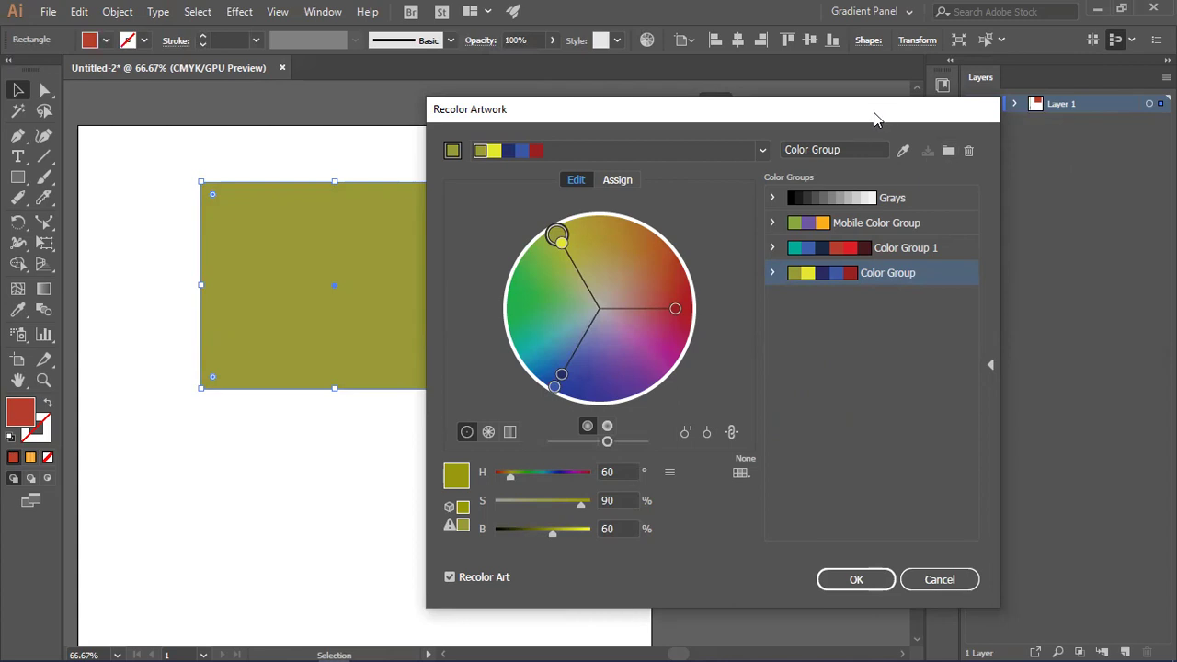
pyautogui.moveTo(873, 112); pyautogui.dragTo(741, 74)
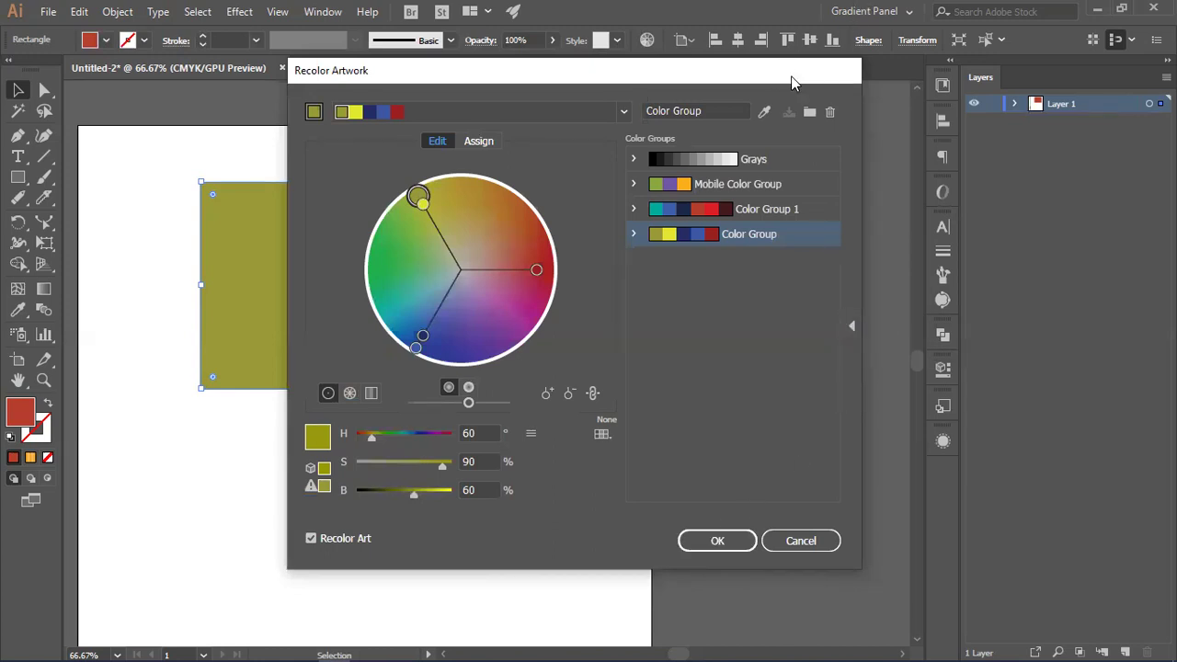
pyautogui.moveTo(793, 82); pyautogui.dragTo(634, 131)
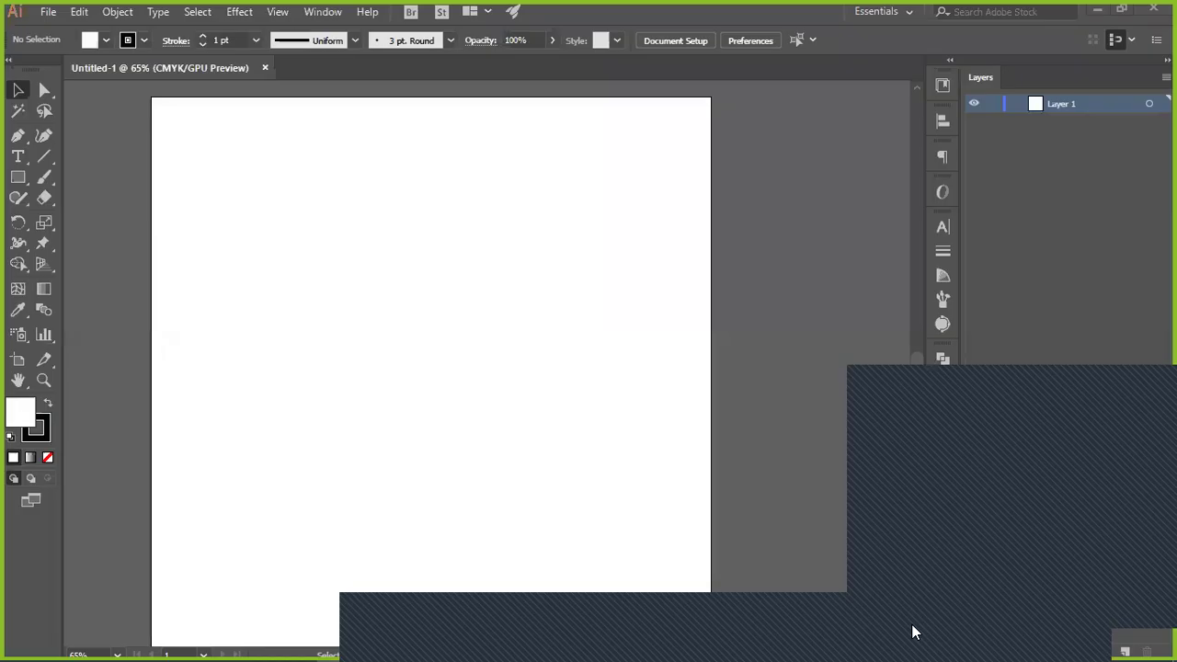
# Step: Draw a portrait rectangle in the upper left of the blank artboard with a white fill and a light blue stroke
pyautogui.click(18, 177)
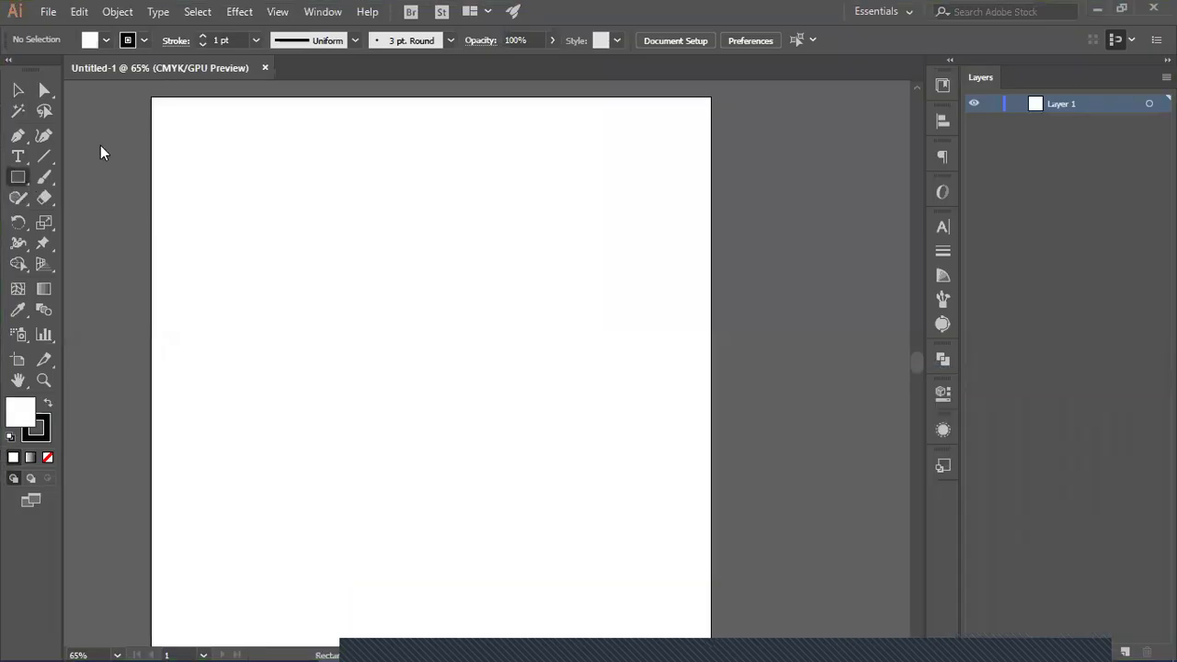
pyautogui.click(130, 40)
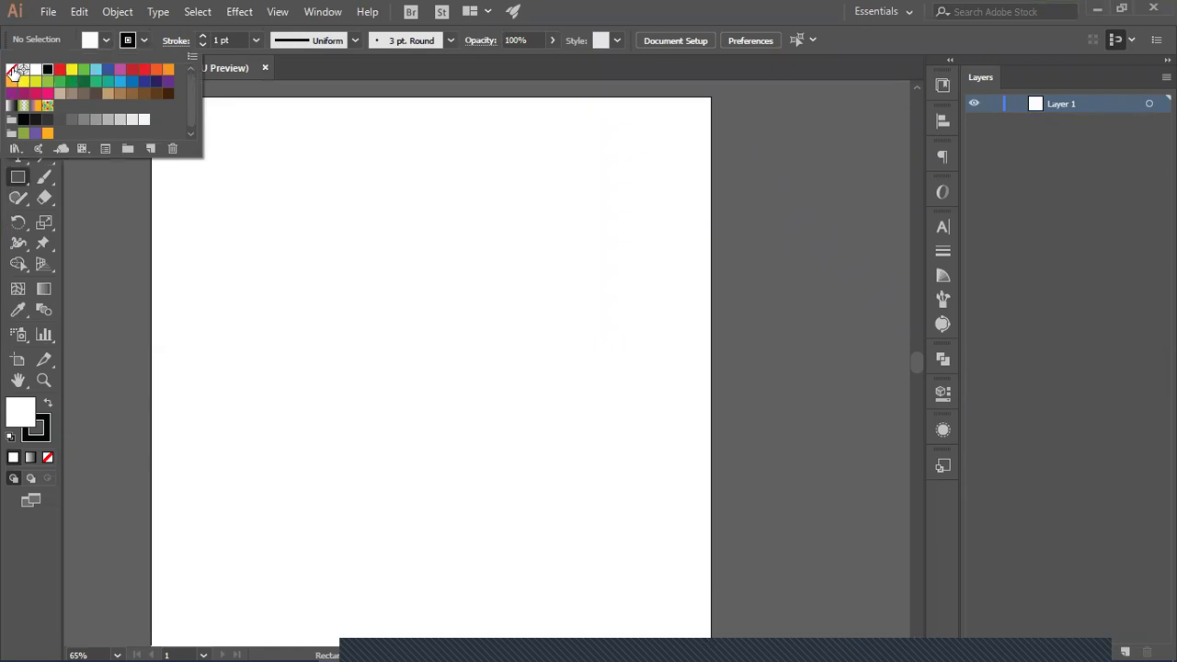
pyautogui.click(12, 71)
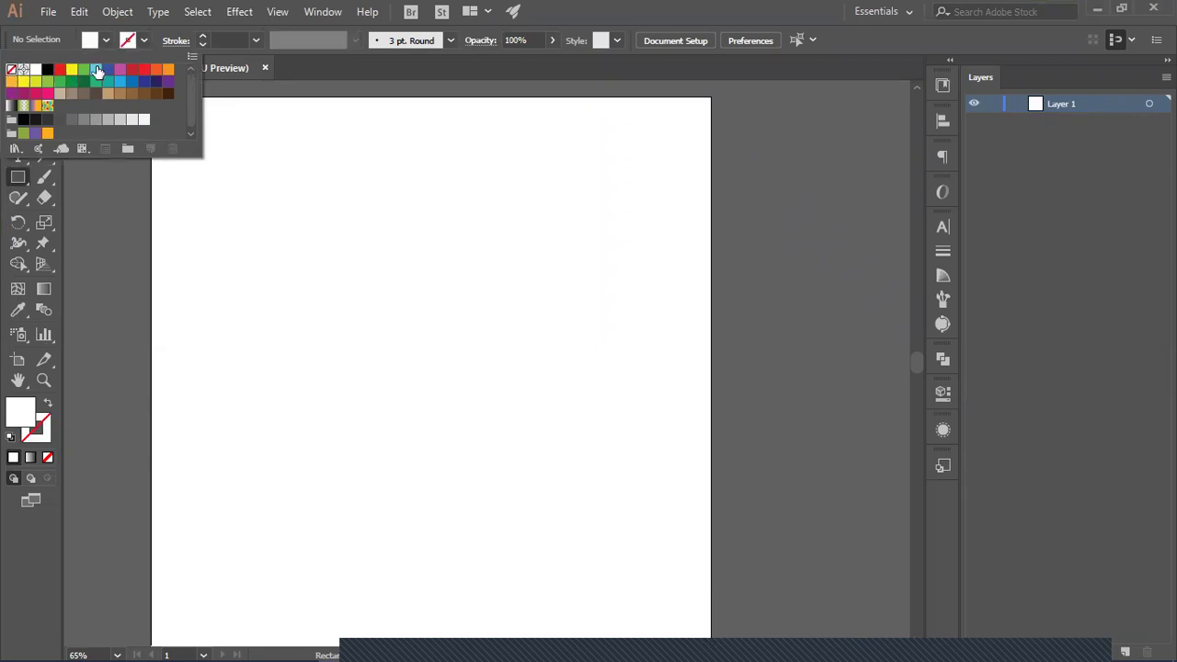
pyautogui.click(83, 71)
pyautogui.click(95, 71)
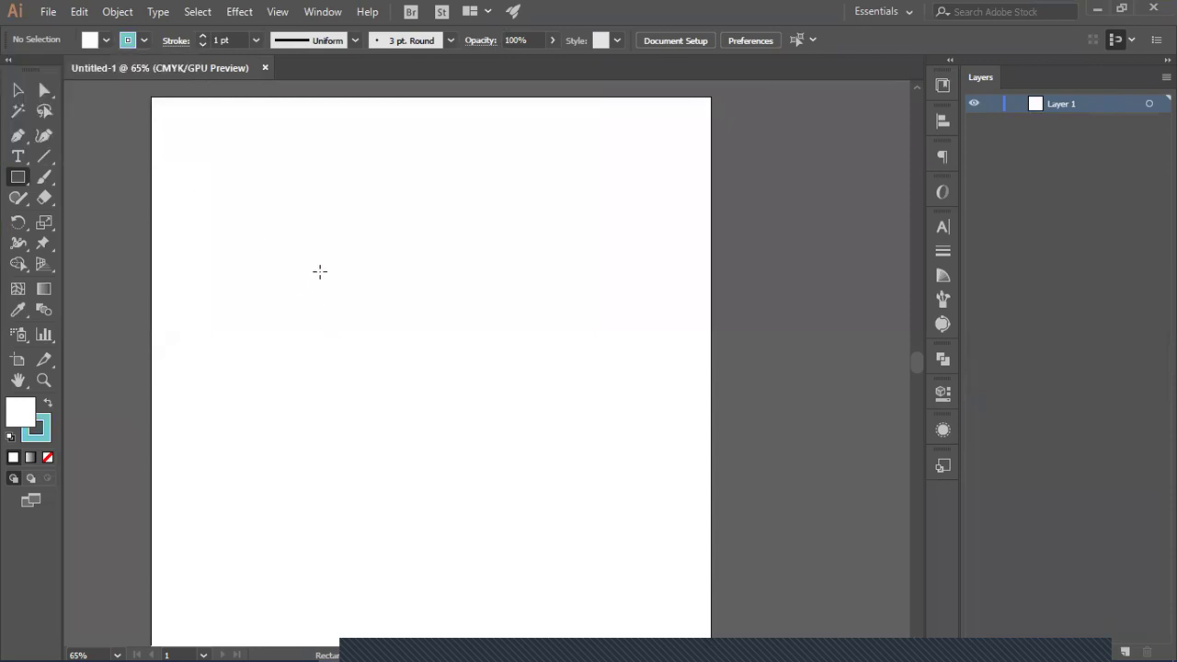
pyautogui.moveTo(199, 193); pyautogui.dragTo(406, 423)
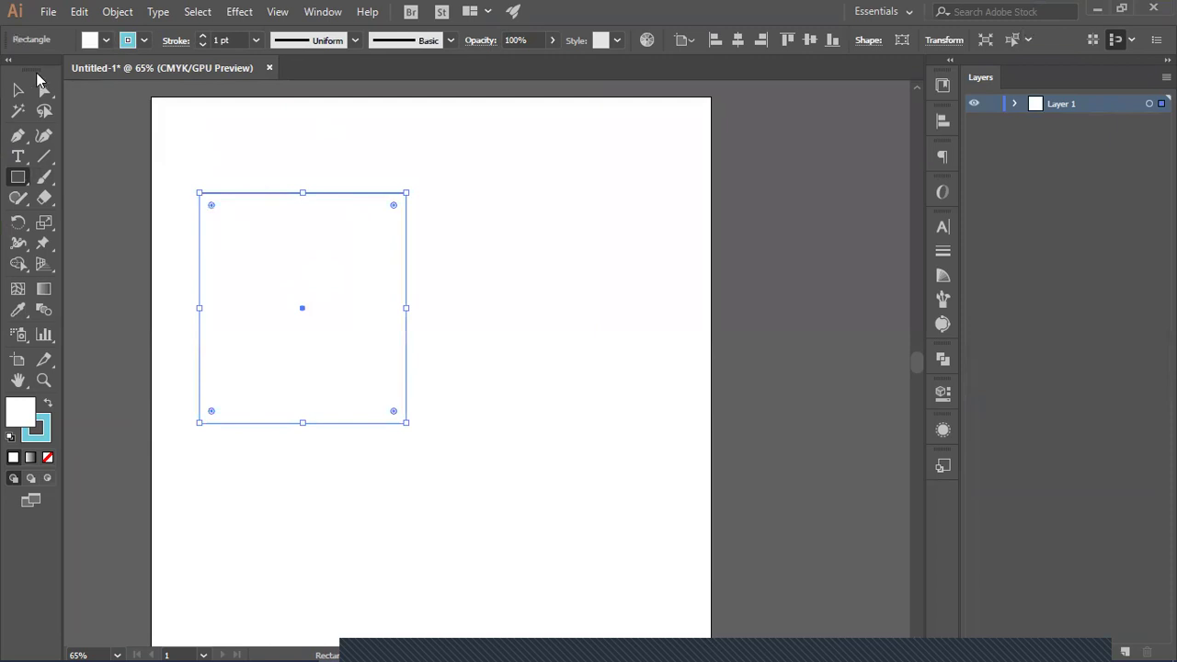
# Step: Swap the rectangle's fill and stroke so the fill is light blue, and remove its stroke
pyautogui.click(50, 405)
pyautogui.click(37, 430)
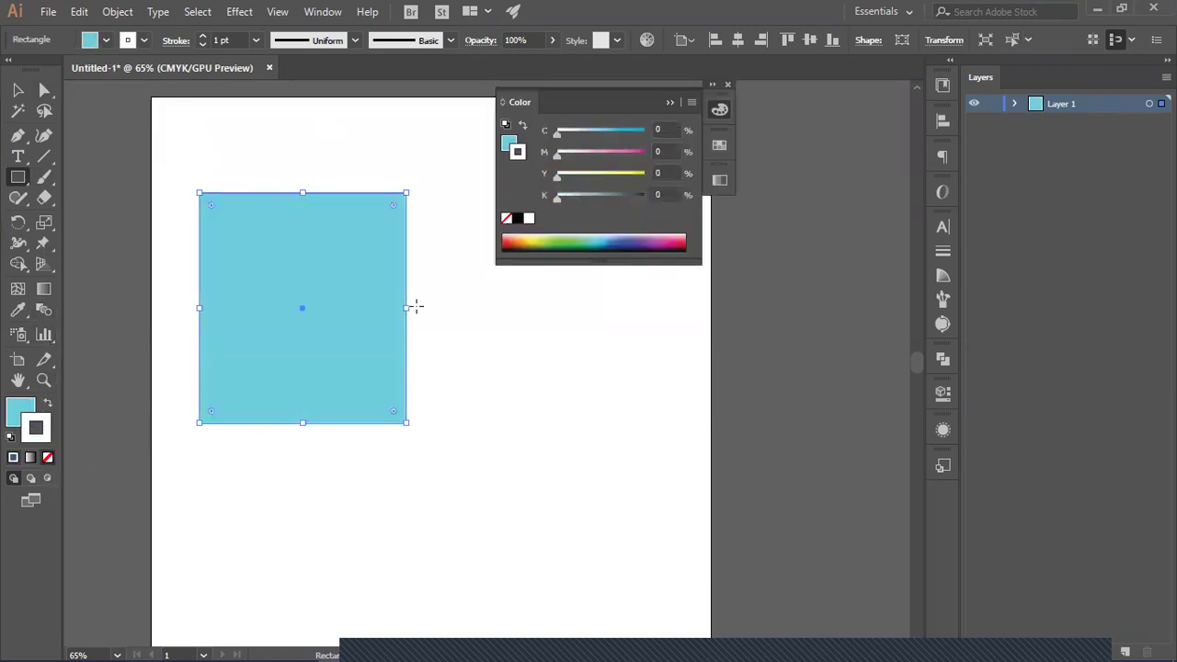
pyautogui.press('/')
pyautogui.click(719, 108)
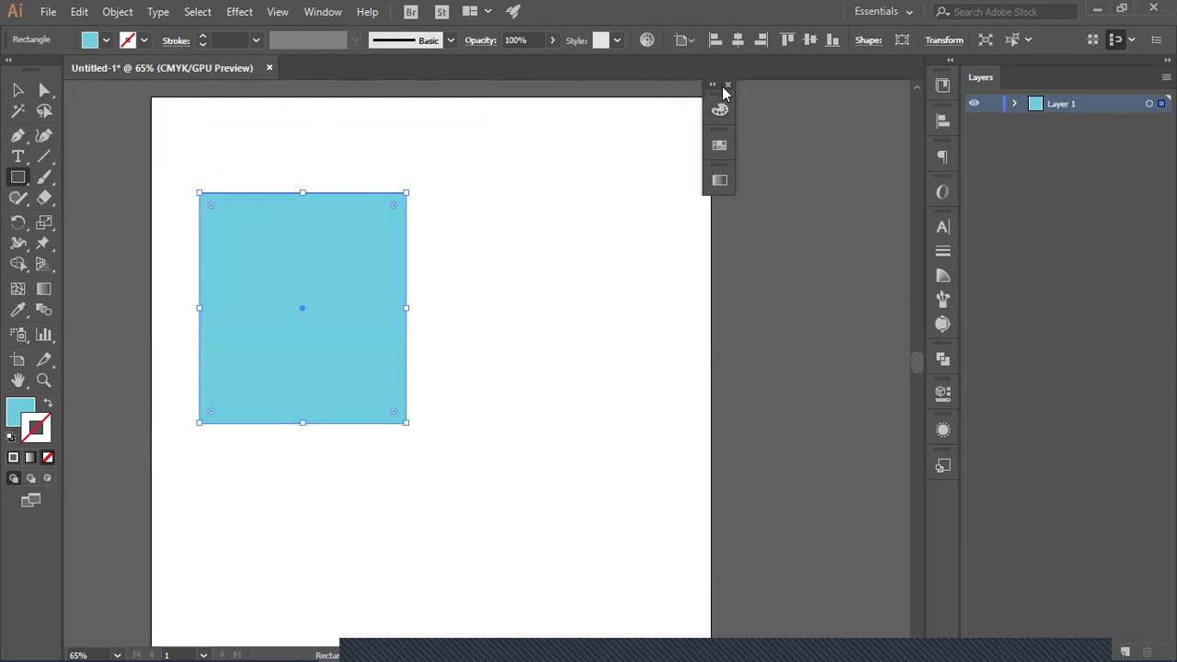
pyautogui.click(727, 86)
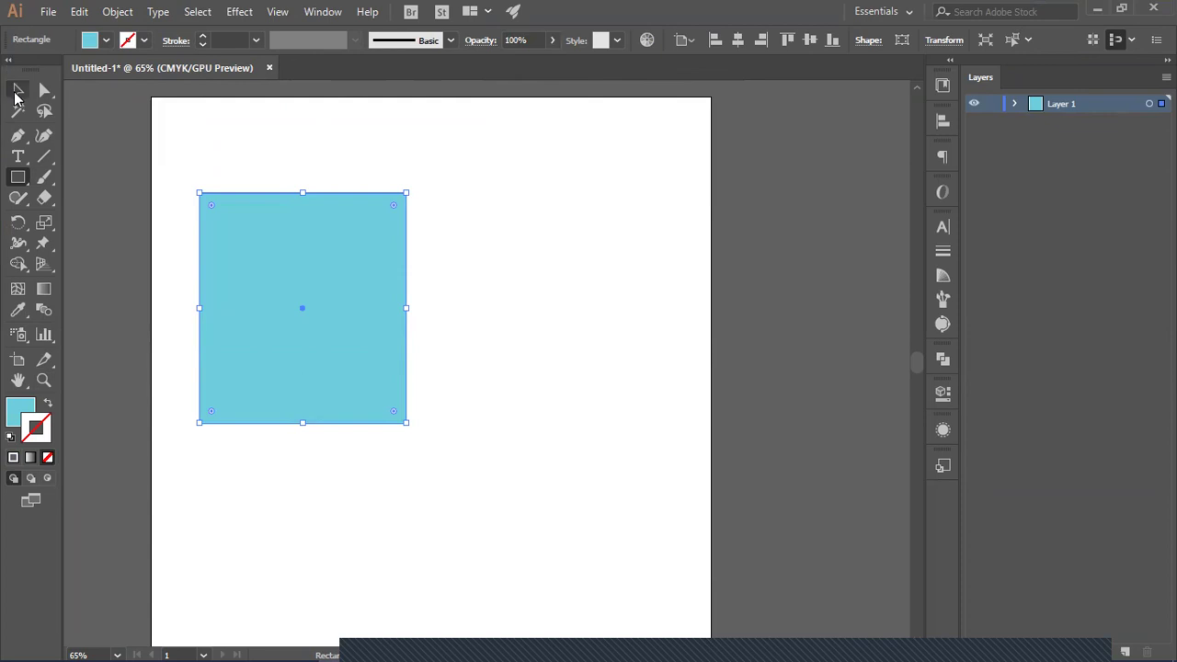
pyautogui.press('v')
pyautogui.click(409, 297)
pyautogui.click(378, 301)
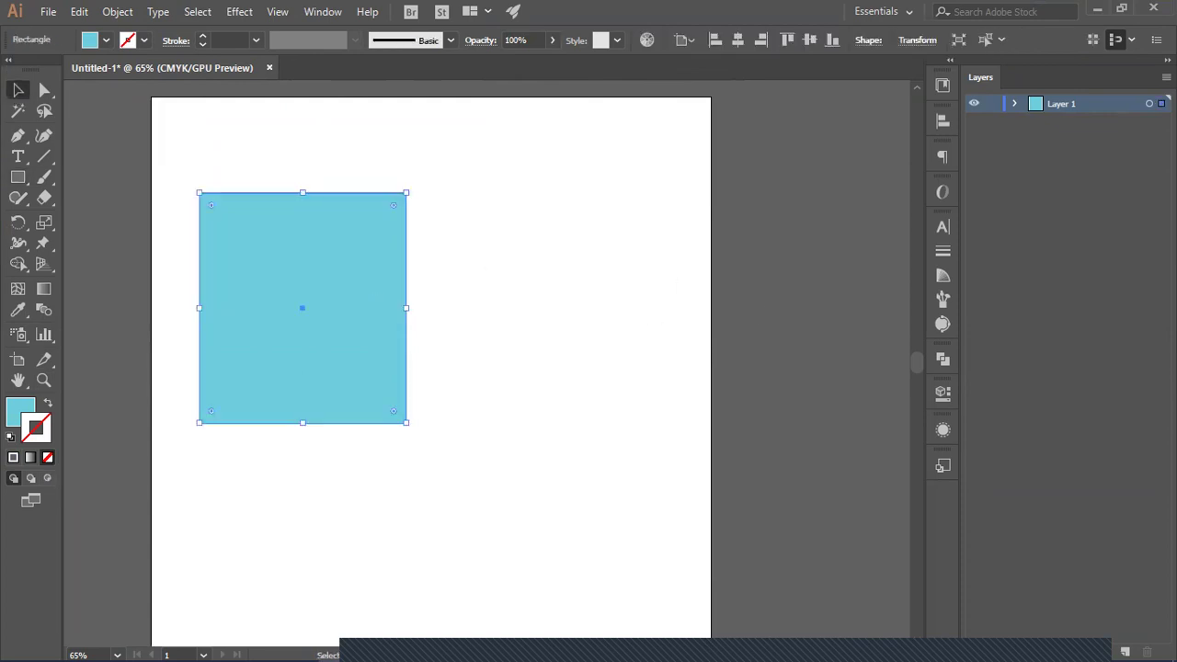
# Step: Float the Color Guide beside the rectangle and collapse the Image Trace panel
pyautogui.click(948, 275)
pyautogui.moveTo(786, 232); pyautogui.dragTo(654, 144)
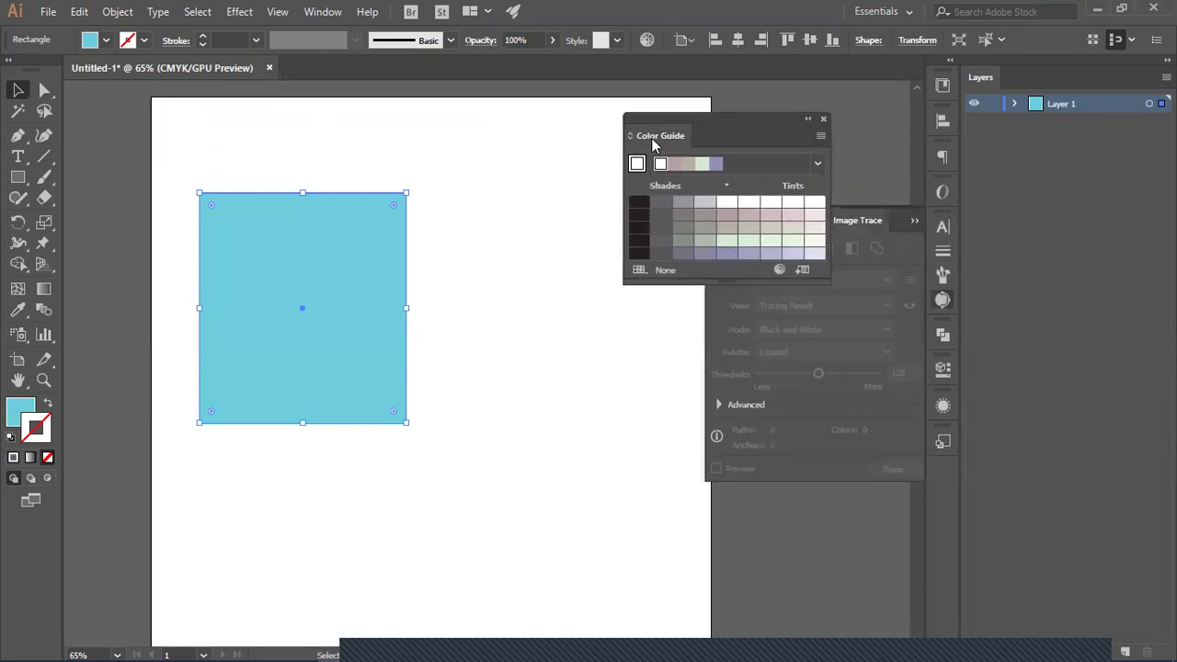
pyautogui.click(917, 222)
pyautogui.moveTo(768, 138); pyautogui.dragTo(800, 134)
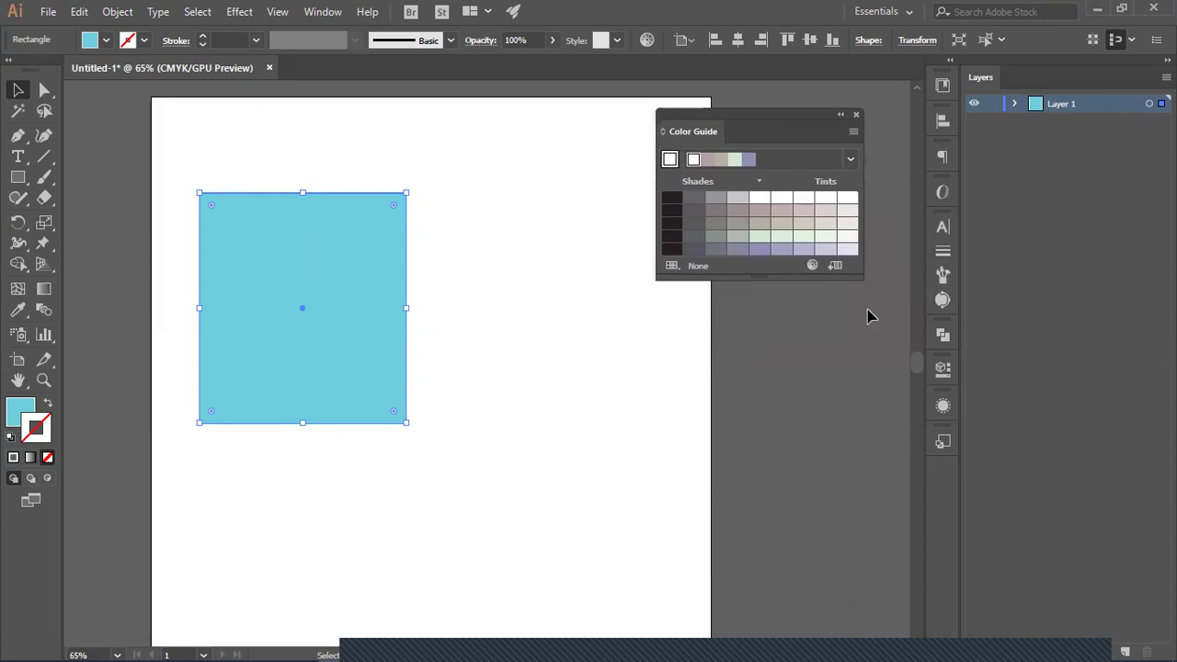
pyautogui.click(813, 265)
pyautogui.moveTo(683, 152); pyautogui.dragTo(804, 145)
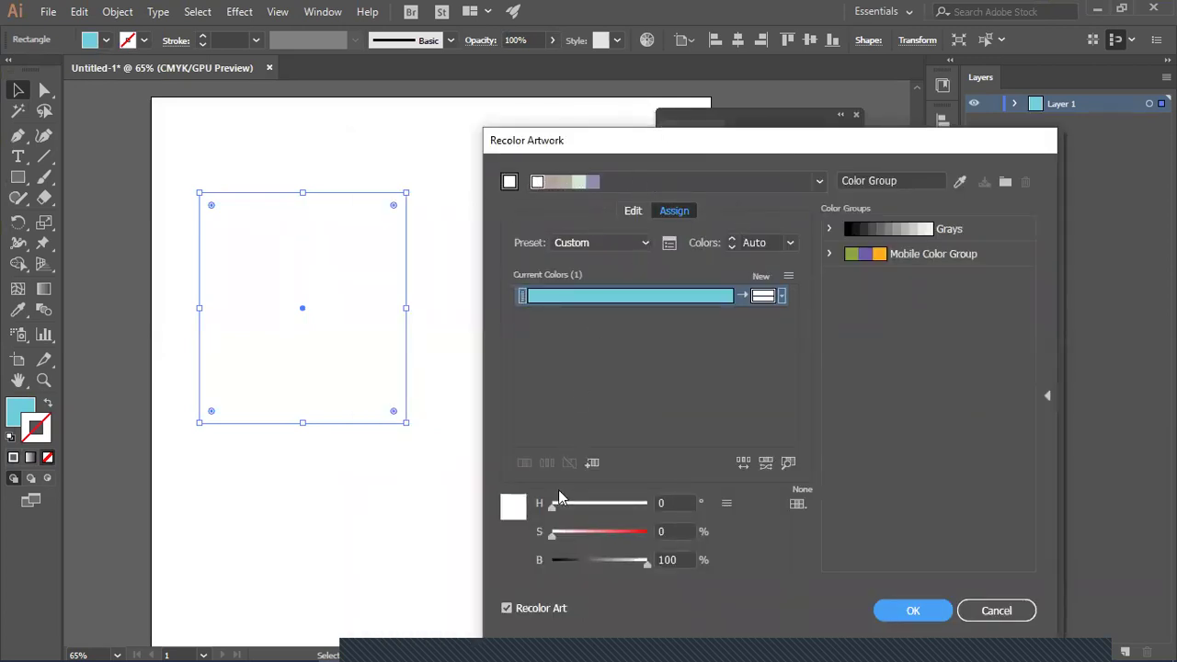
pyautogui.click(637, 212)
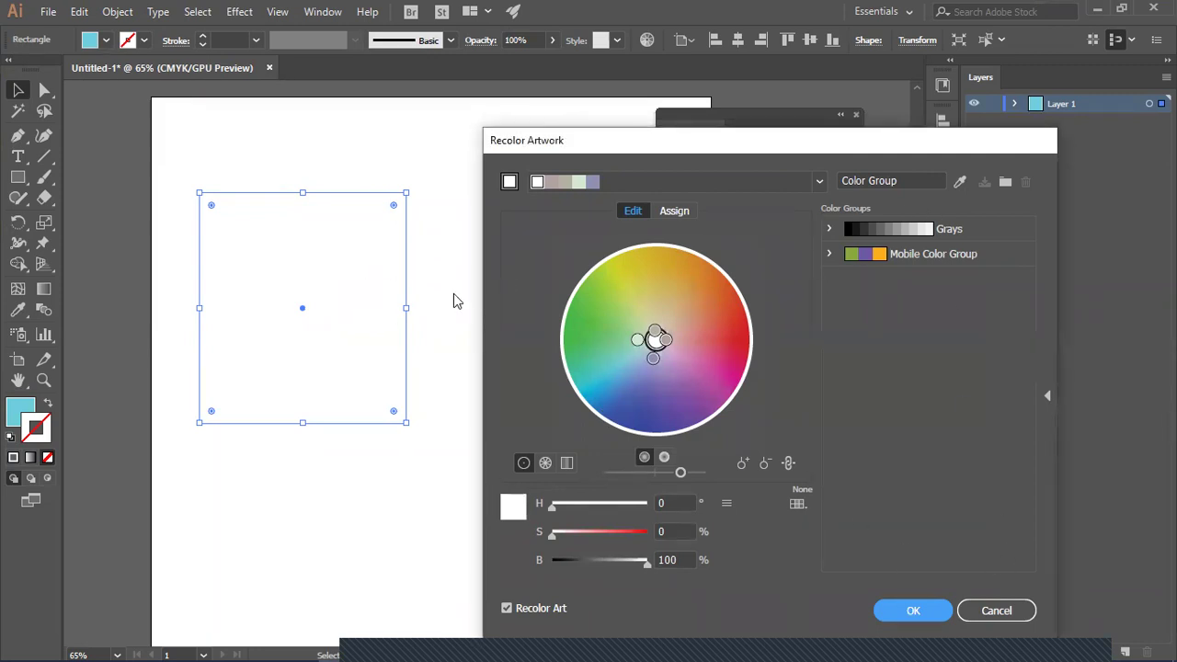
pyautogui.moveTo(669, 341); pyautogui.dragTo(611, 258)
pyautogui.moveTo(650, 345); pyautogui.dragTo(586, 411)
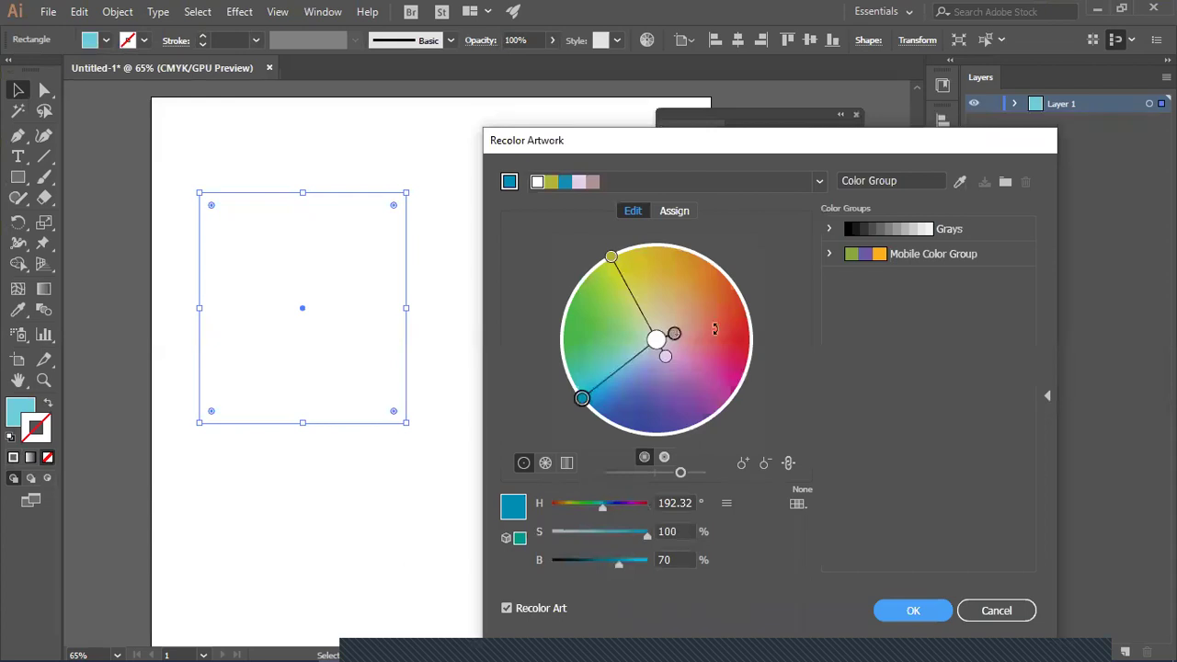
pyautogui.click(674, 333)
pyautogui.click(995, 610)
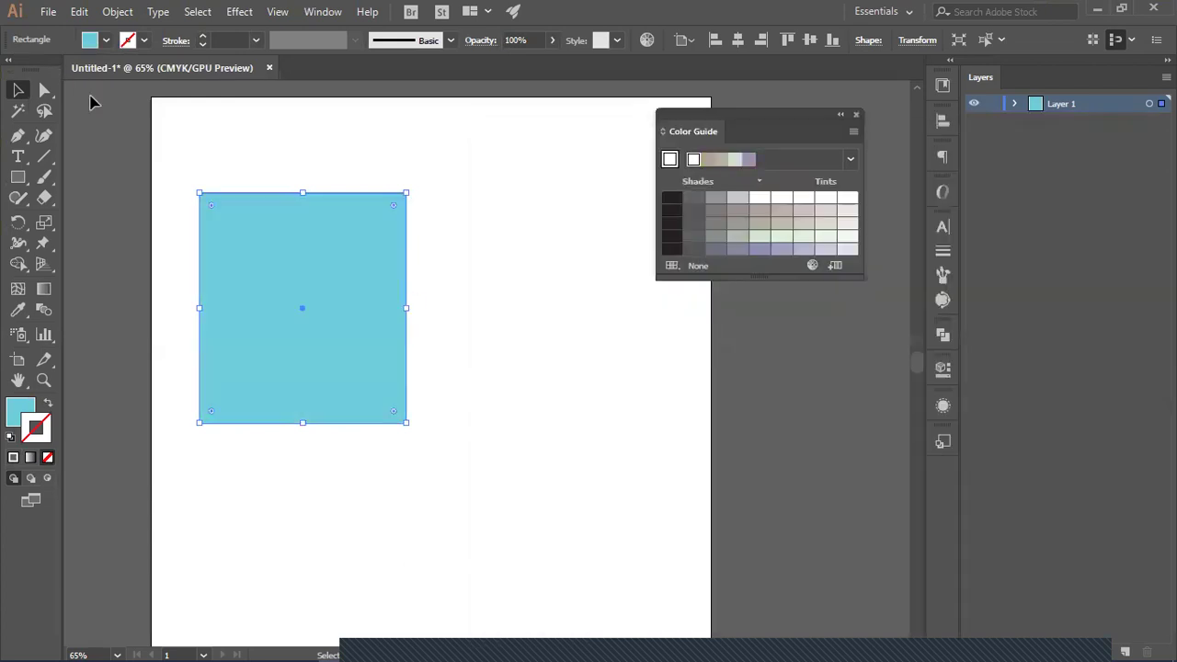
# Step: Bring the reselected light blue rectangle into Recolor Artwork, show the editable color wheel, and set the harmony rule to Compound 1
pyautogui.hotkey('ctrl', 'shift', 'a')
pyautogui.click(287, 301)
pyautogui.click(817, 263)
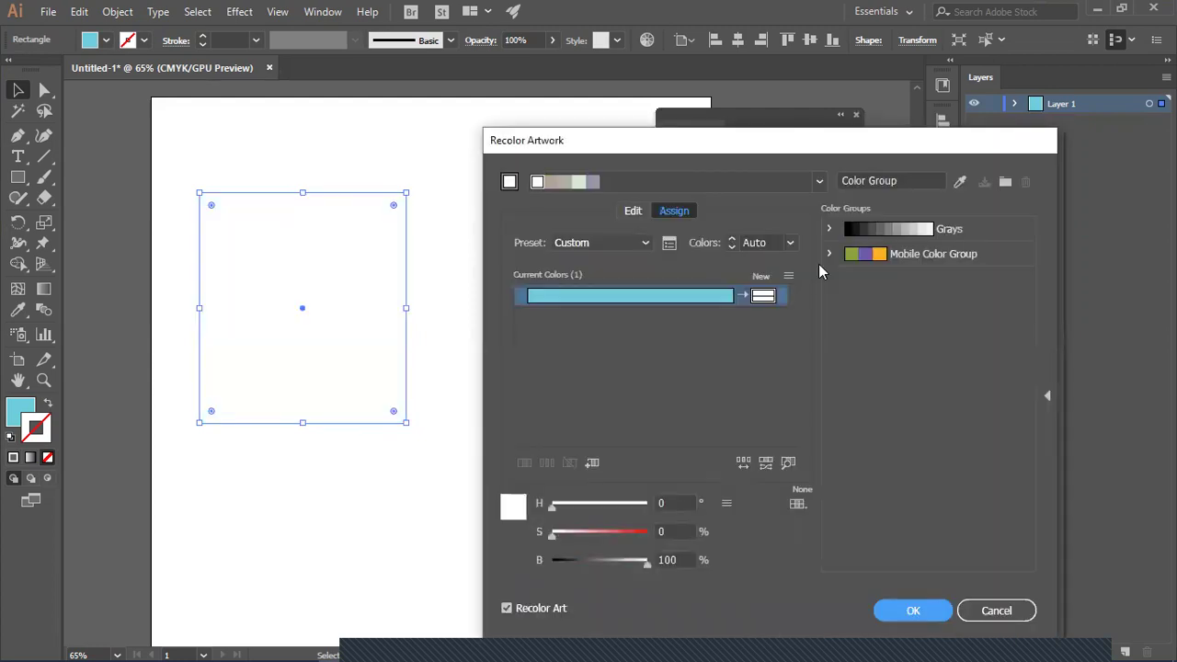
pyautogui.click(633, 211)
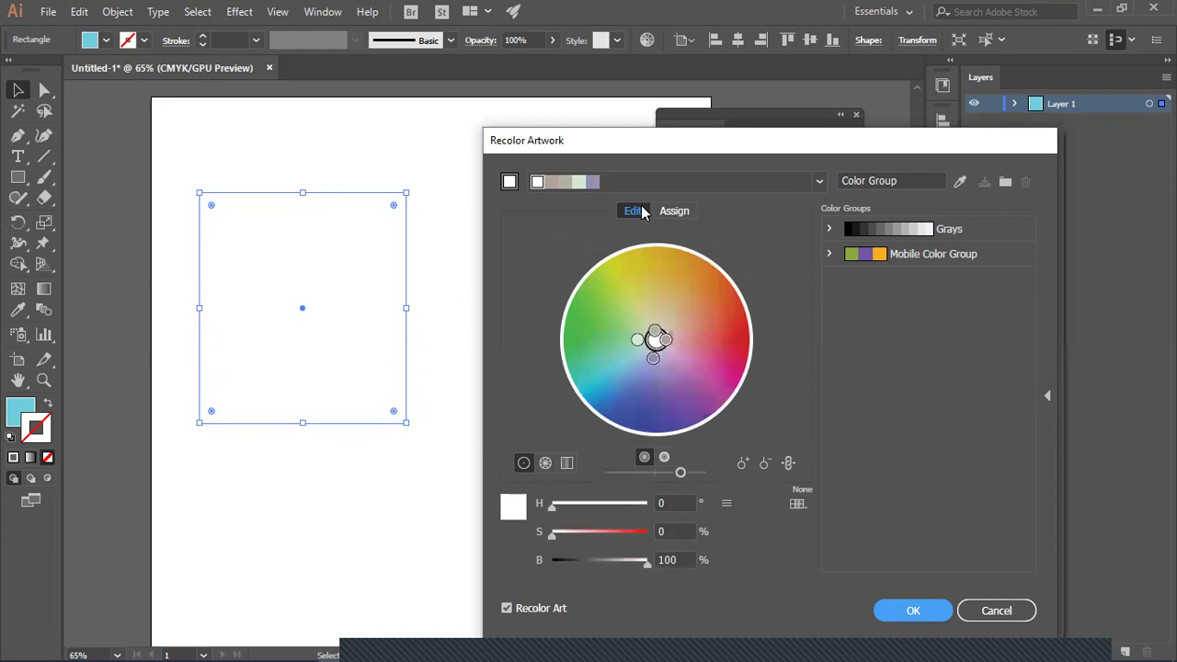
pyautogui.click(820, 184)
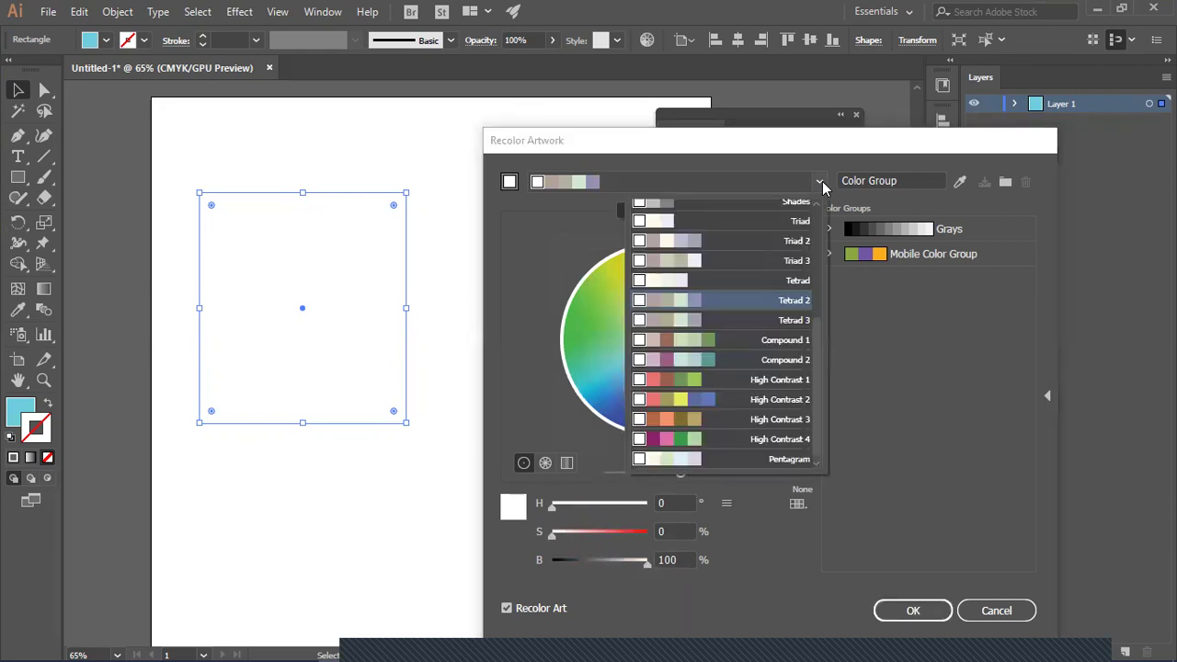
pyautogui.click(752, 345)
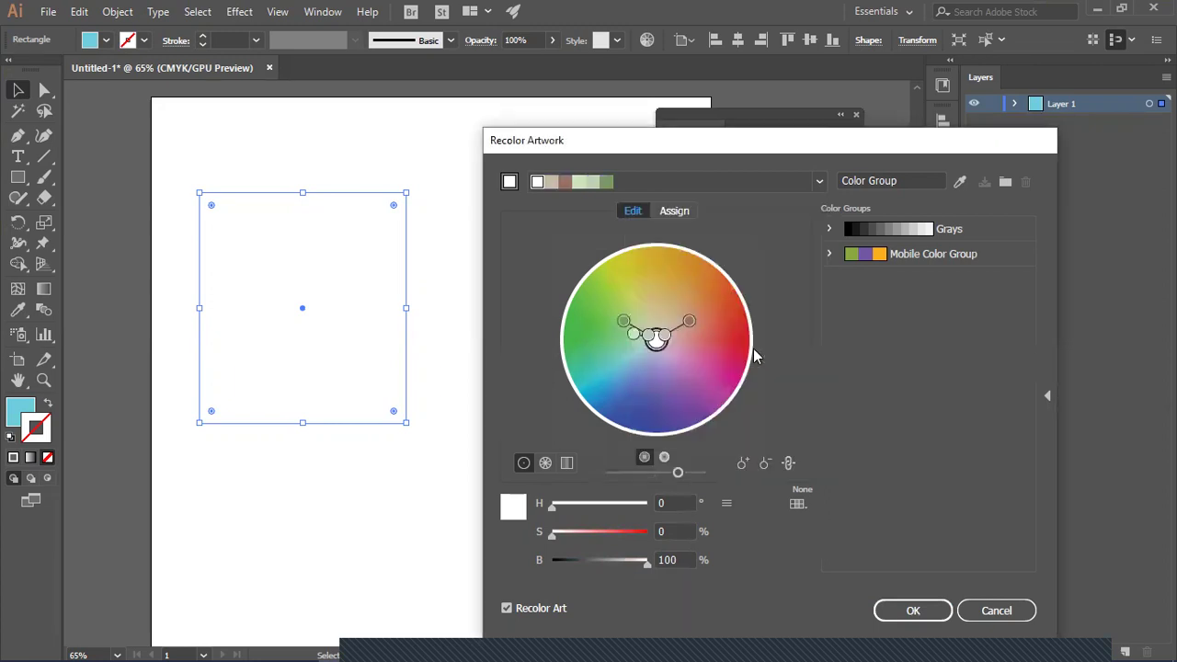
# Step: Cancel the pending Recolor Artwork changes, show the Color panel, and float it below the Color Guide
pyautogui.click(993, 610)
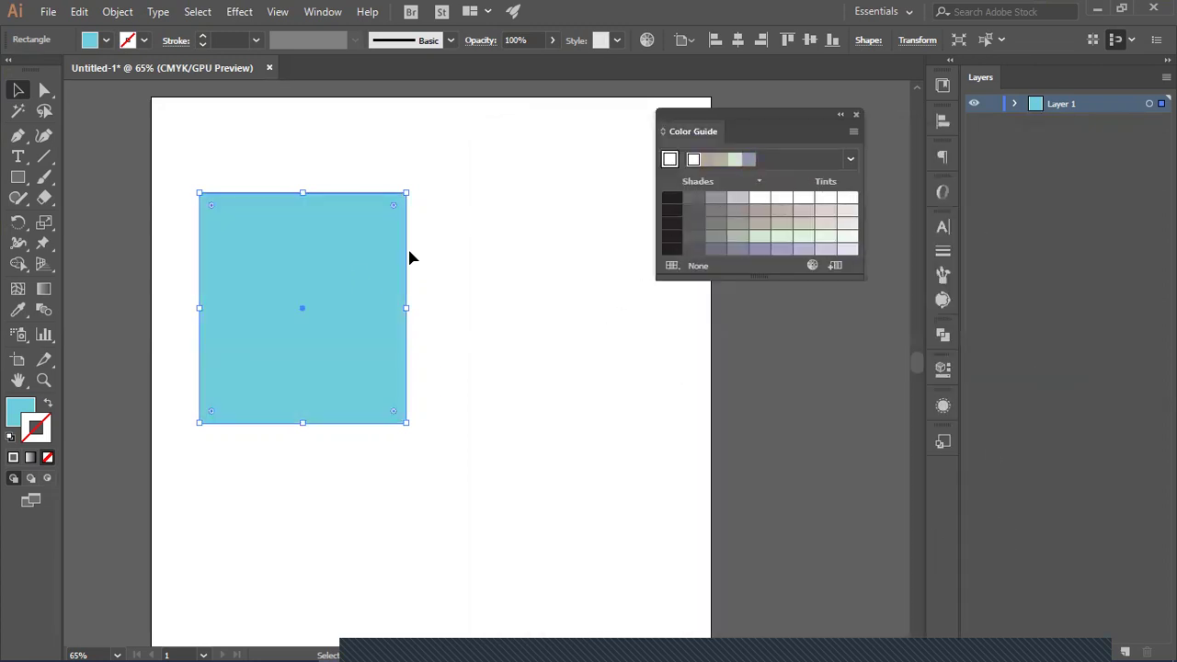
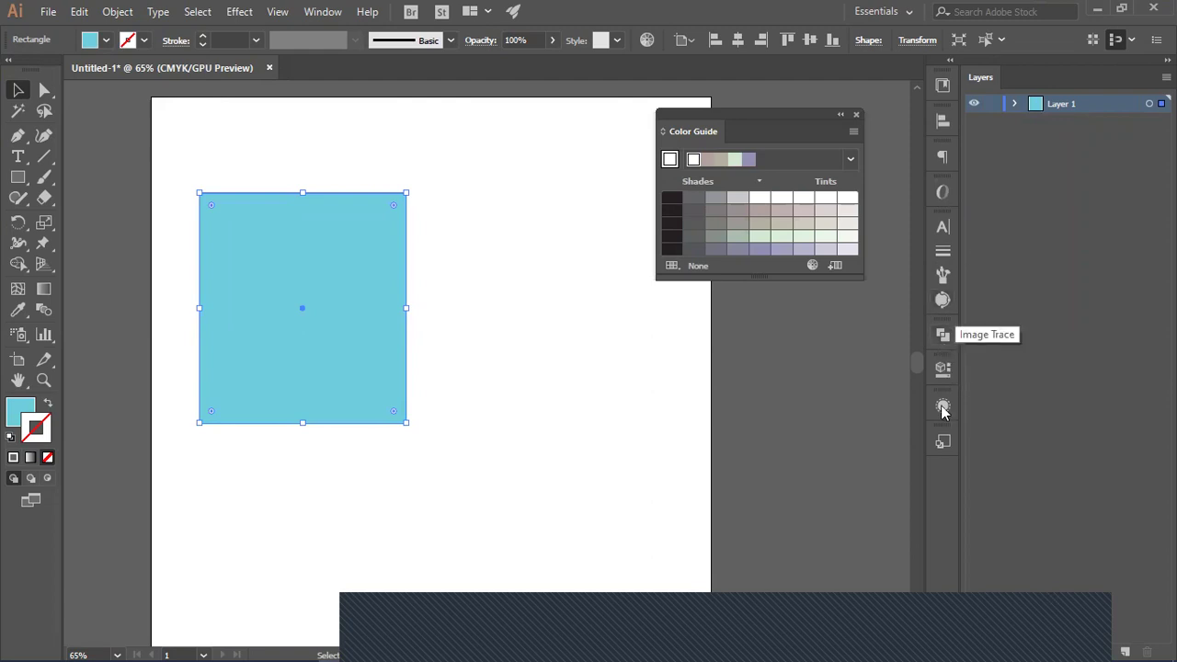
pyautogui.click(327, 10)
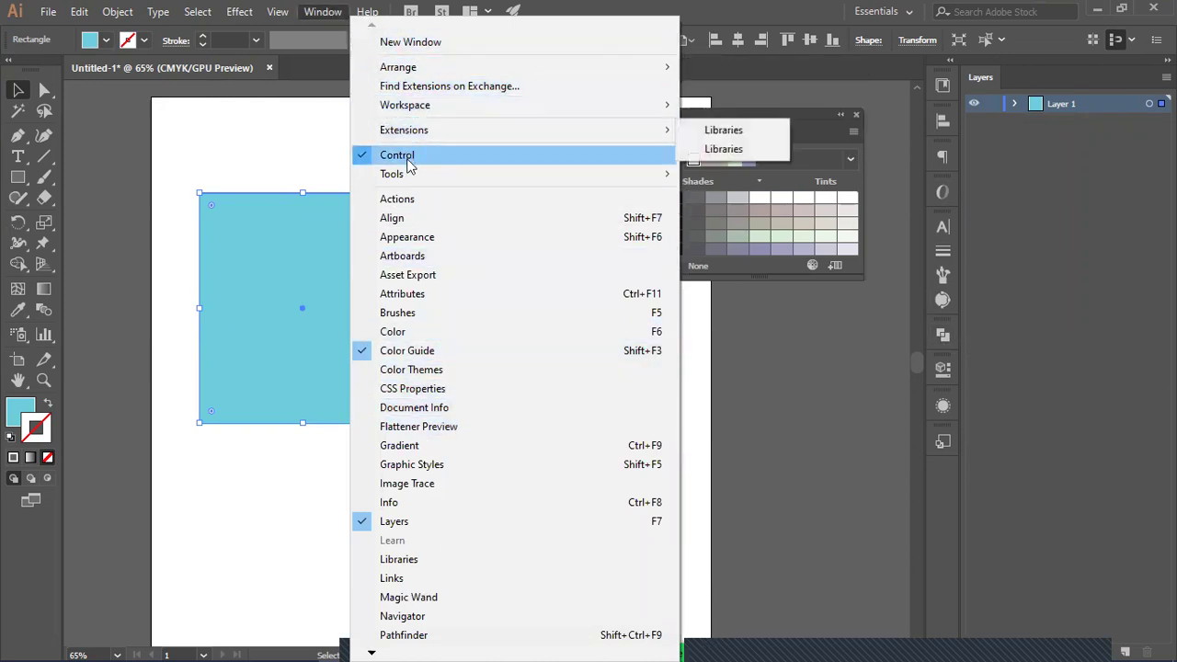
pyautogui.click(433, 331)
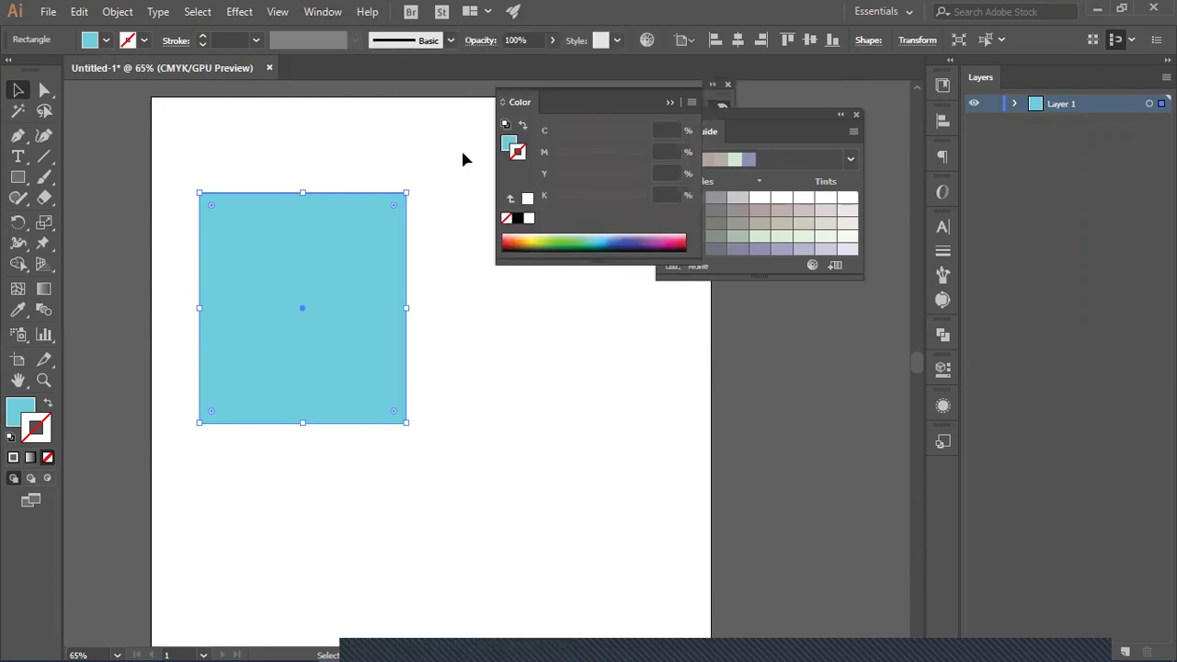
pyautogui.click(695, 105)
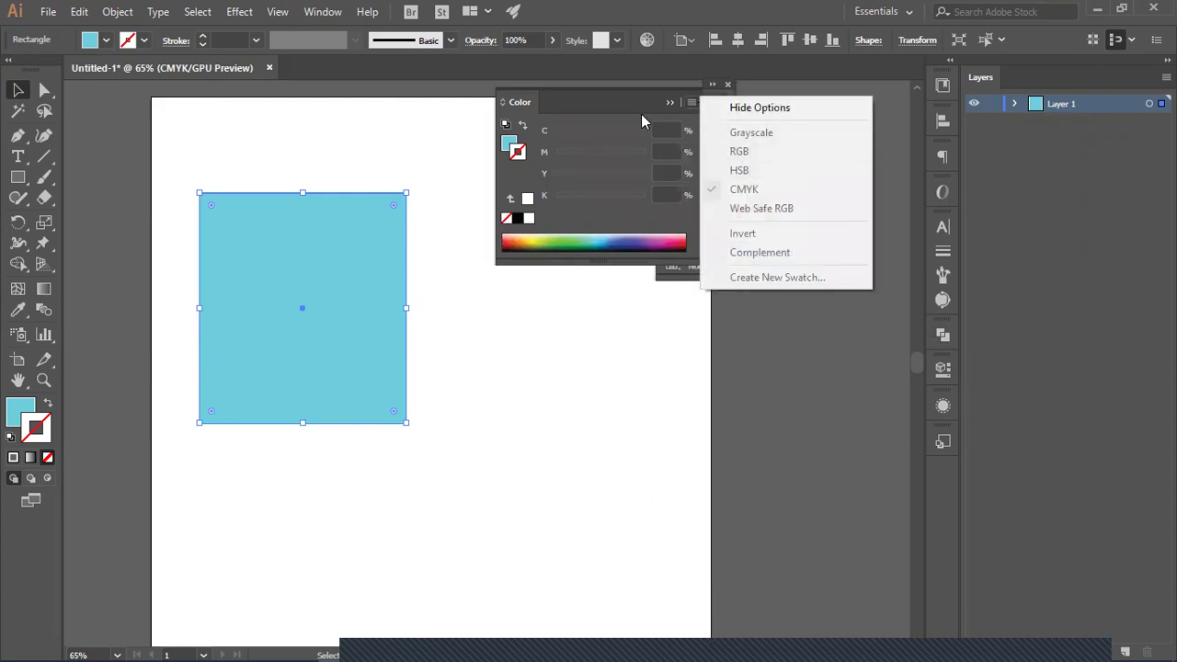
pyautogui.click(492, 147)
pyautogui.doubleClick(342, 245)
pyautogui.moveTo(589, 106); pyautogui.dragTo(693, 322)
# Step: Apply a green stroke from the color spectrum, leave isolation mode, and set the rectangle's stroke back to none
pyautogui.click(688, 457)
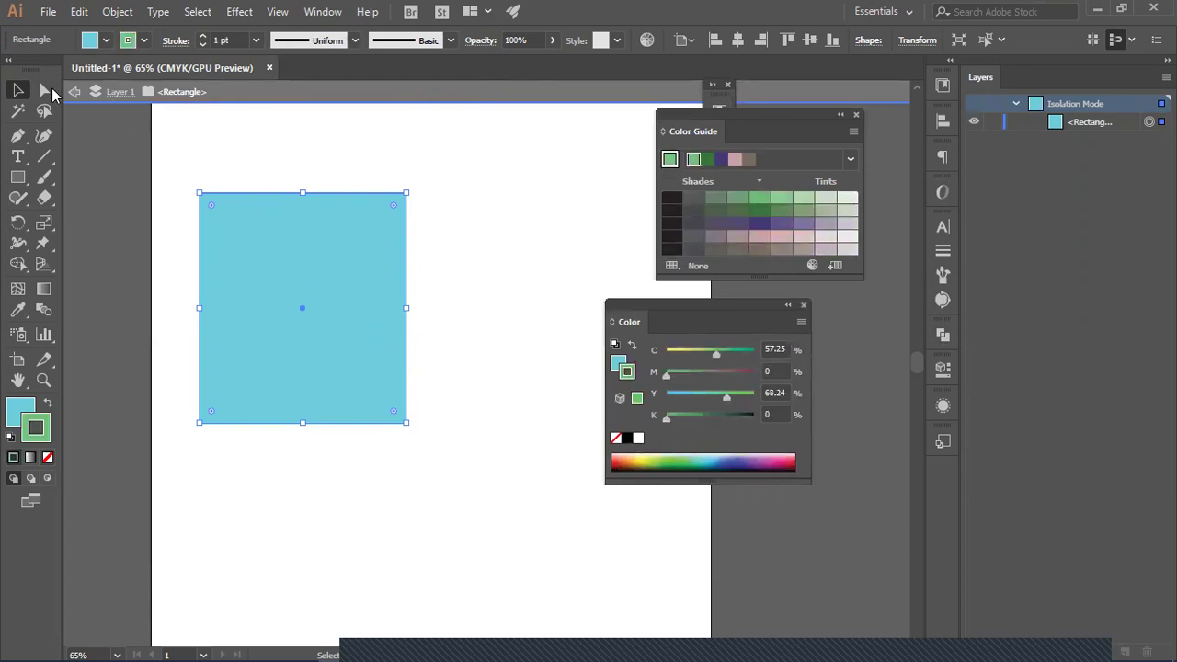
pyautogui.click(74, 93)
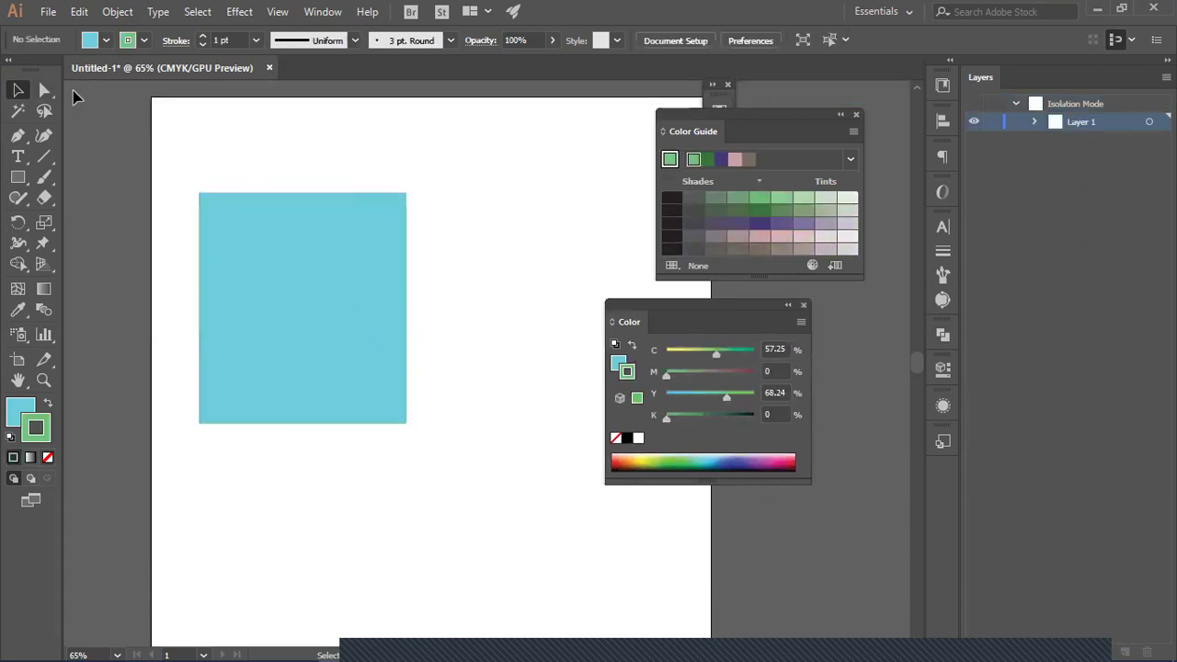
pyautogui.click(144, 41)
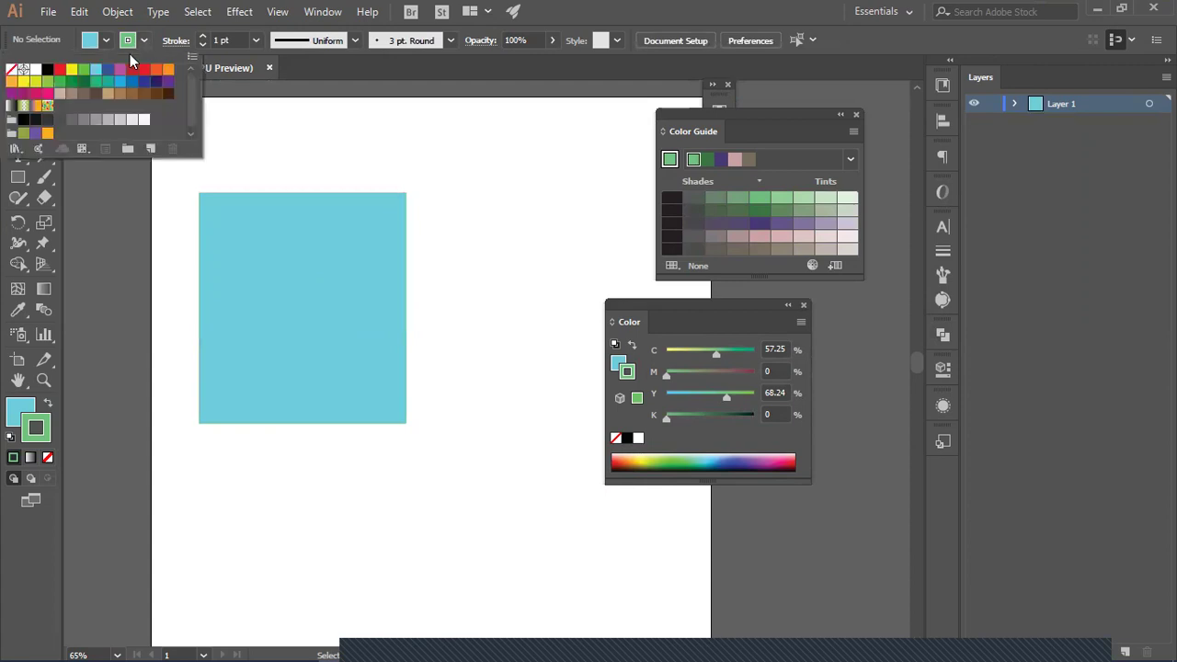
pyautogui.click(11, 69)
pyautogui.click(323, 251)
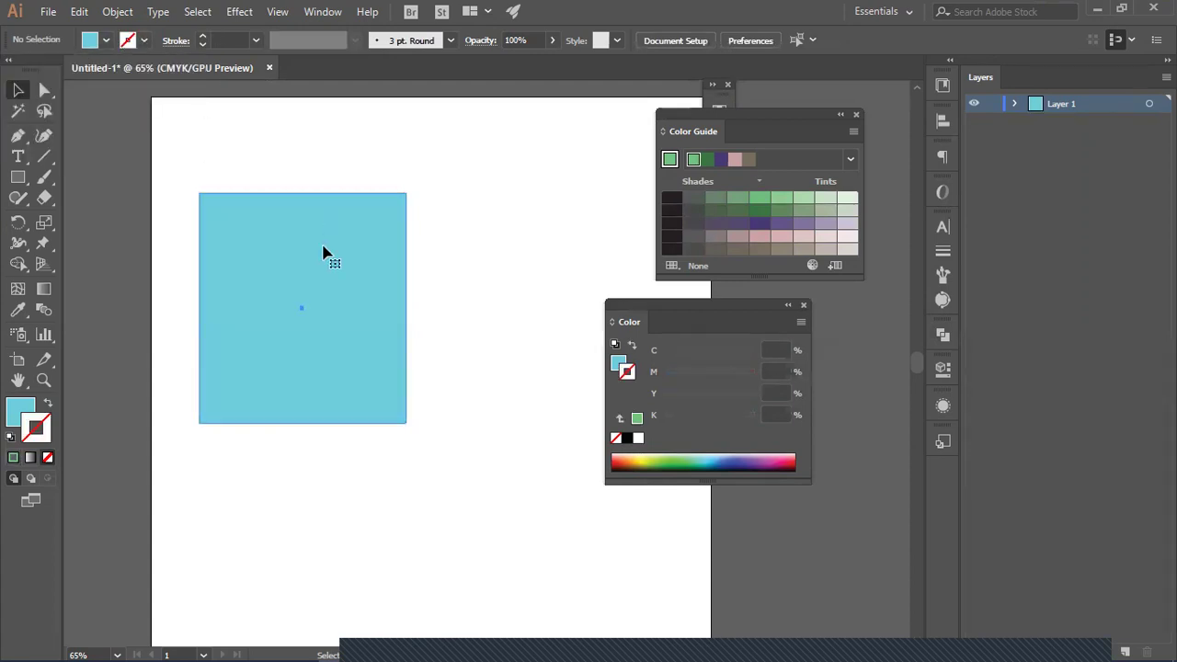
pyautogui.click(48, 459)
# Step: Darken the rectangle's fill to a muted teal by increasing its black (K) component, and dock the collapsed Color panel with the other panel icons
pyautogui.click(20, 412)
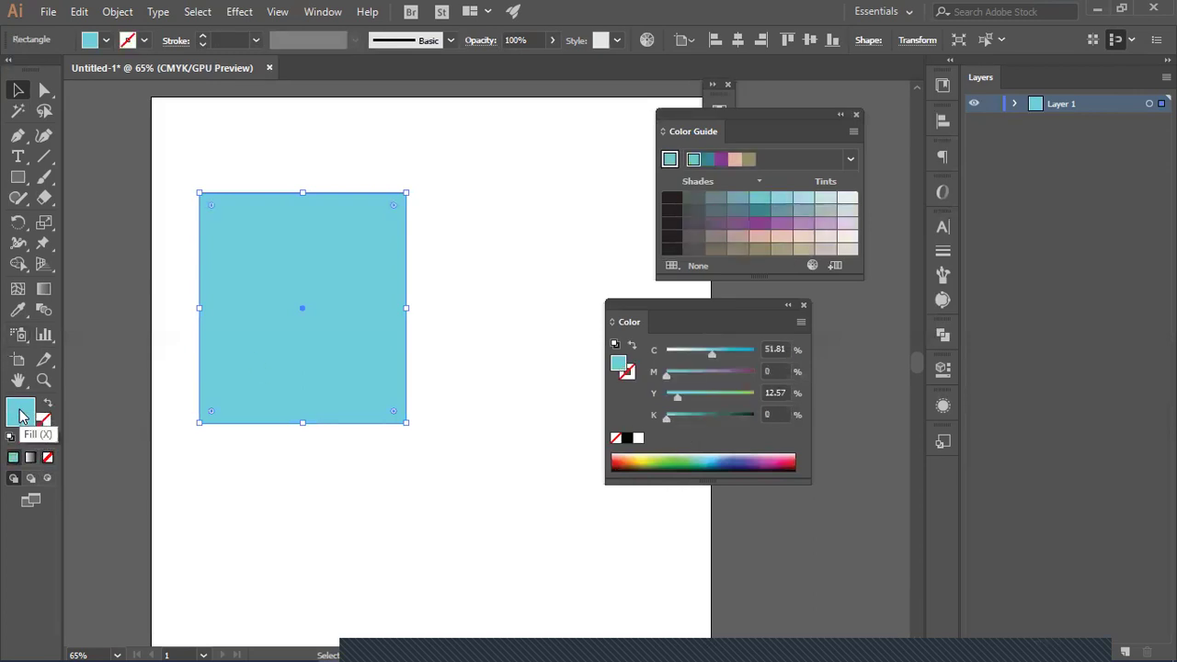
pyautogui.click(13, 457)
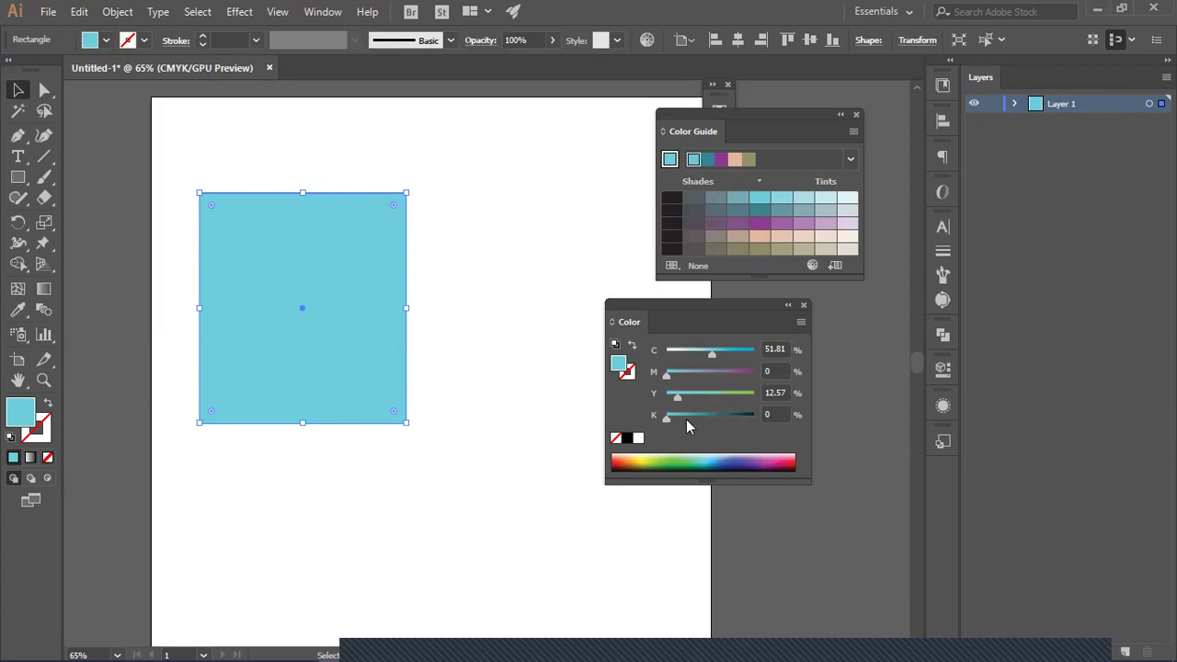
pyautogui.moveTo(667, 415); pyautogui.dragTo(694, 418)
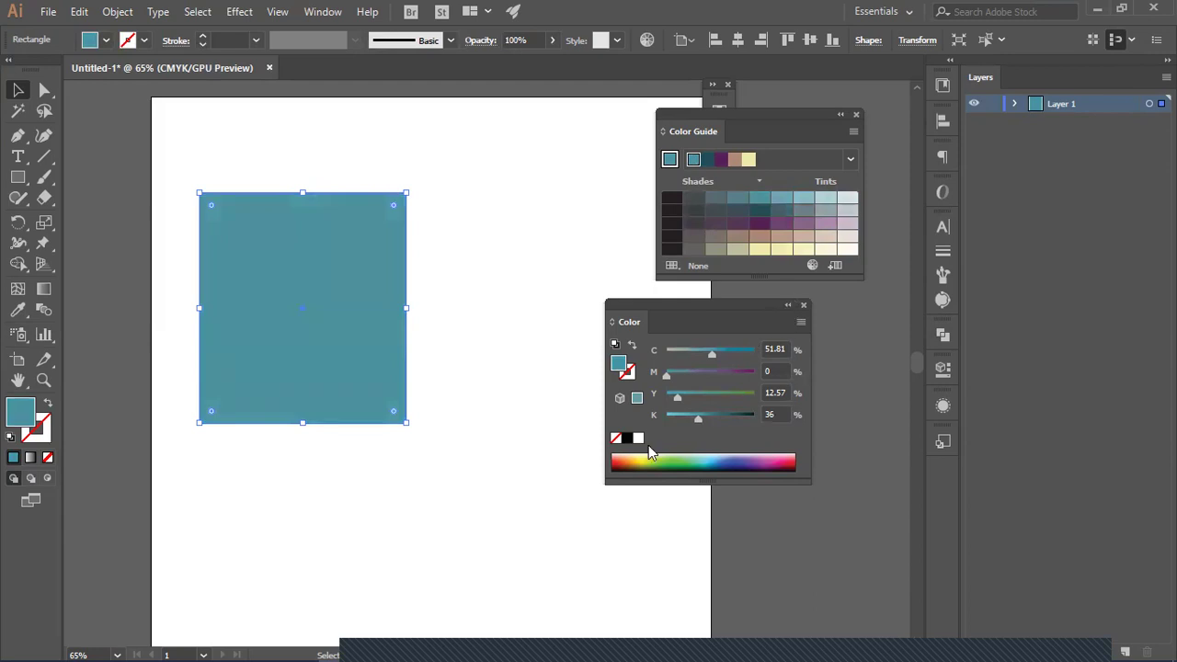
pyautogui.moveTo(692, 414); pyautogui.dragTo(685, 414)
pyautogui.click(788, 306)
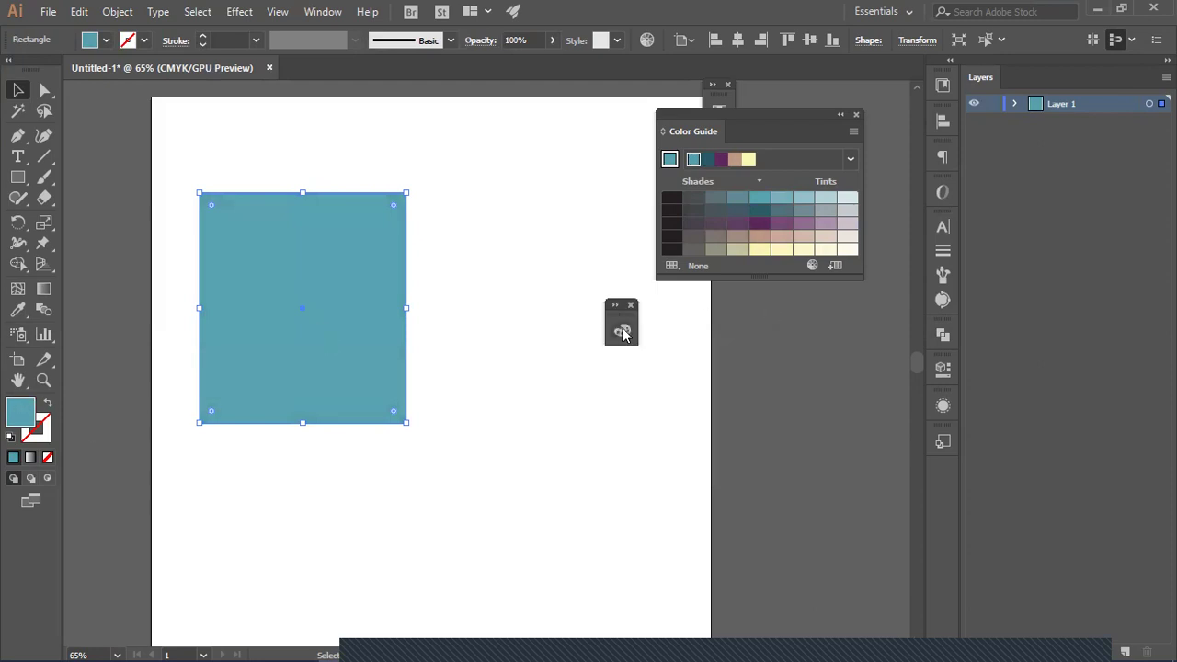
pyautogui.moveTo(742, 348); pyautogui.dragTo(947, 320)
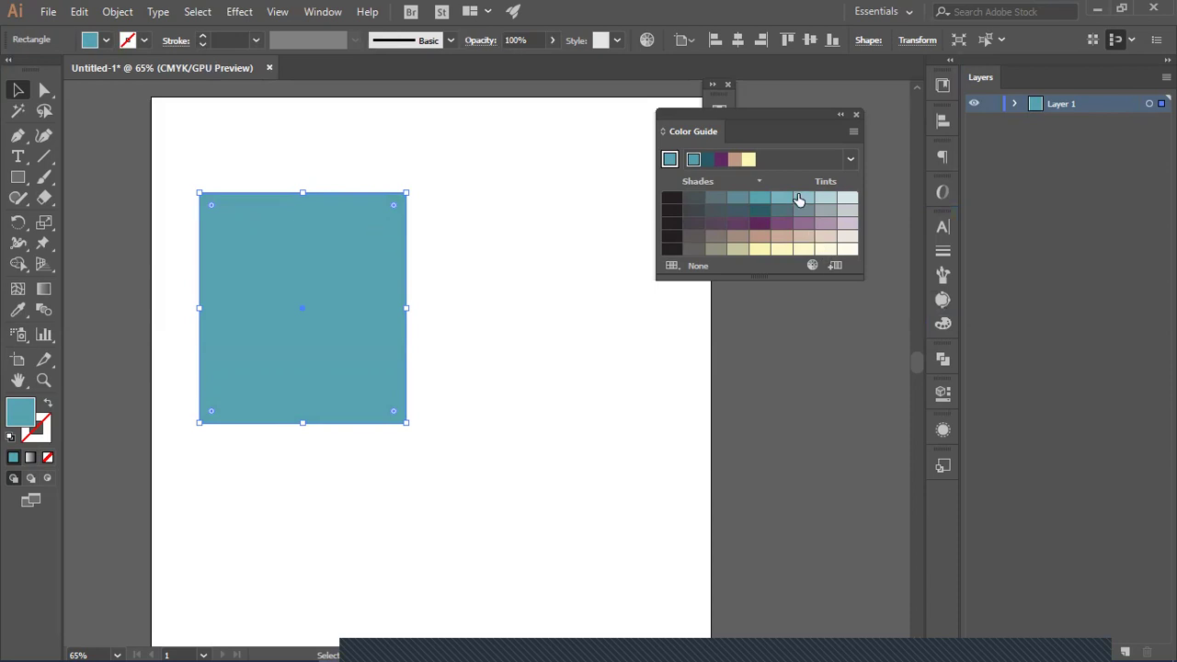
# Step: Bring the rectangle into Recolor Artwork's editable color wheel and shift the base color to green, about 92° hue and 87% saturation
pyautogui.click(813, 267)
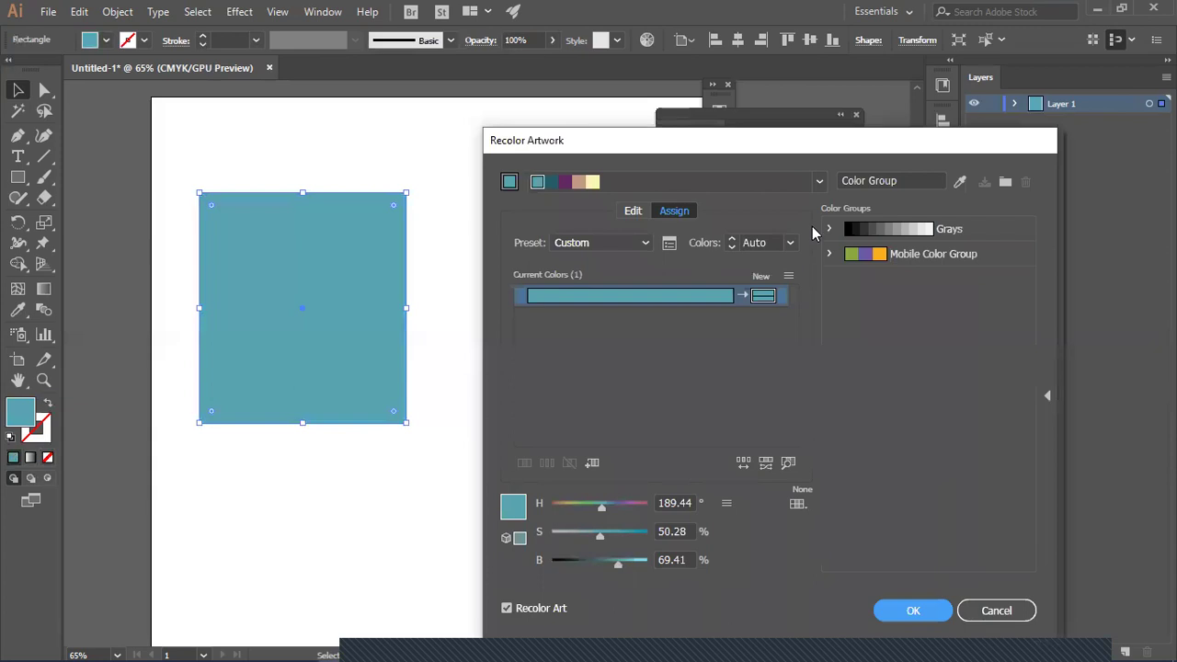
pyautogui.click(634, 212)
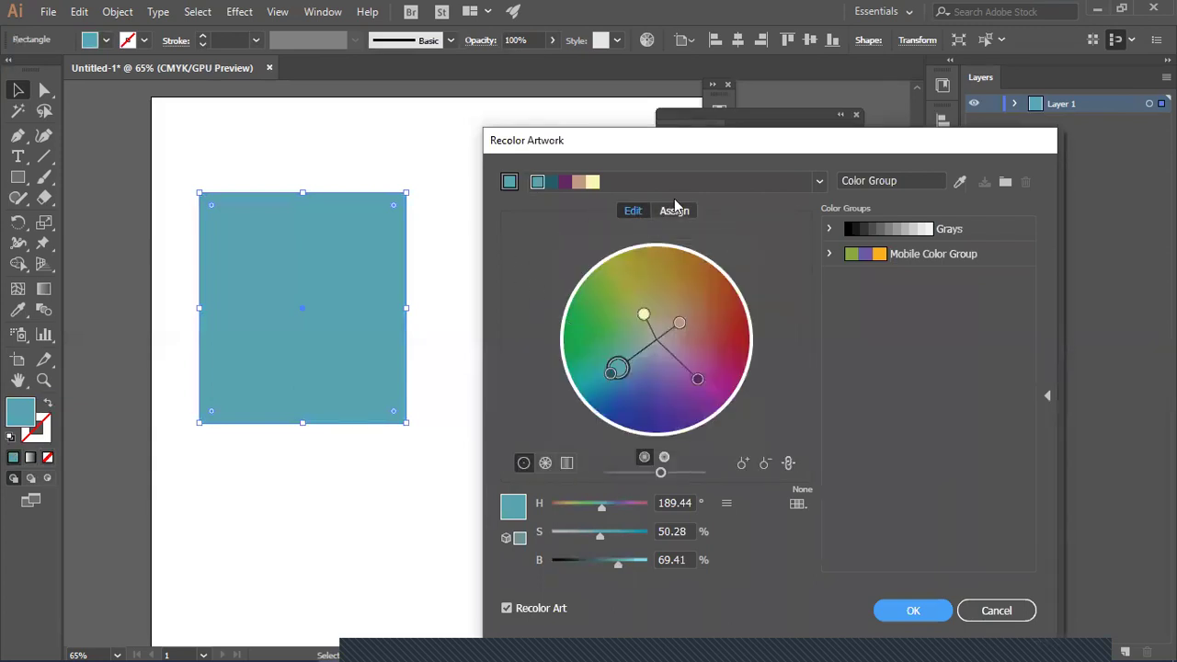
pyautogui.moveTo(614, 366); pyautogui.dragTo(571, 386)
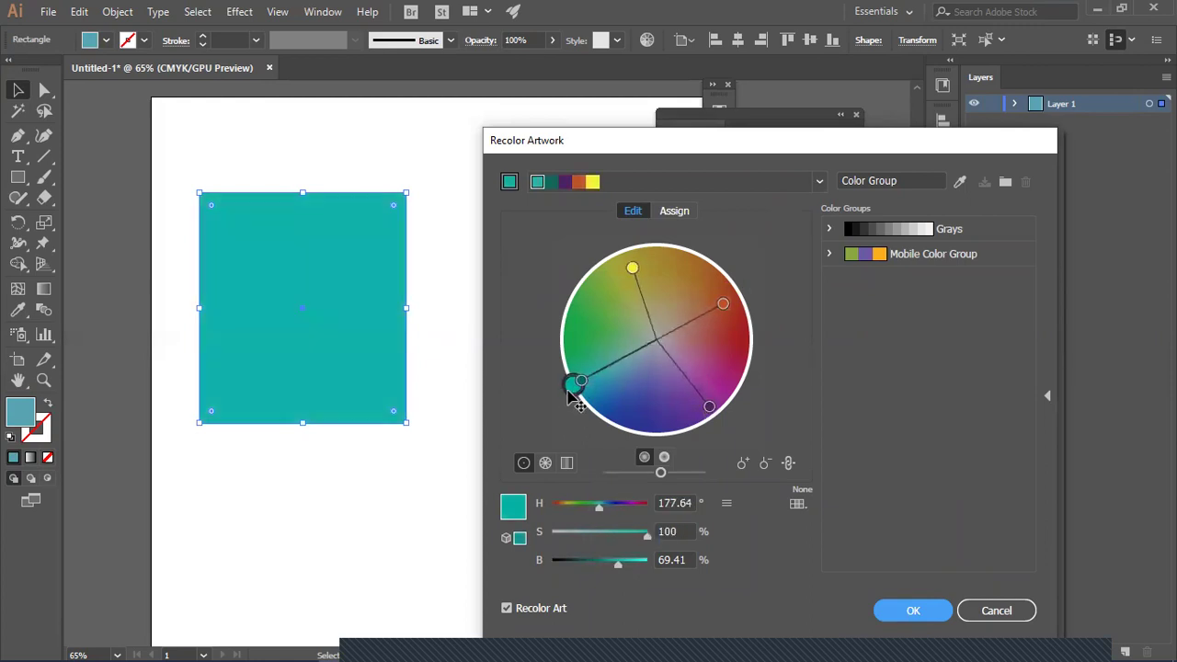
pyautogui.moveTo(542, 281); pyautogui.dragTo(588, 295)
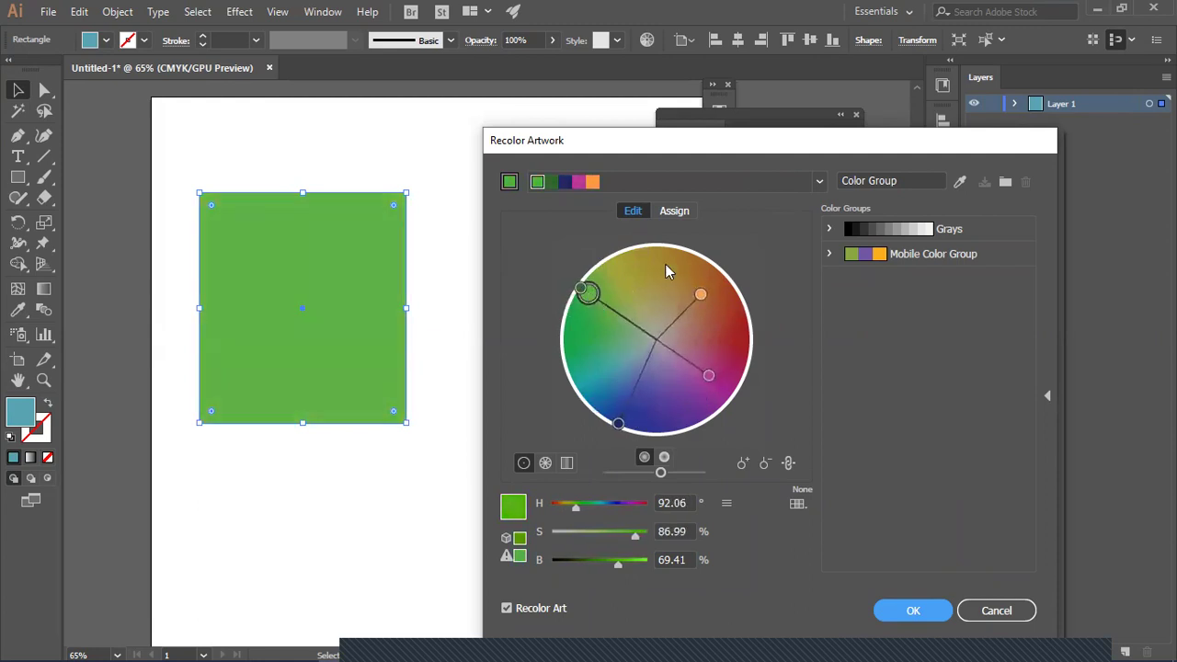
# Step: Set the harmony rule to Compound 2, save the colors as a new group under a person's name, and accept the recoloring
pyautogui.click(818, 180)
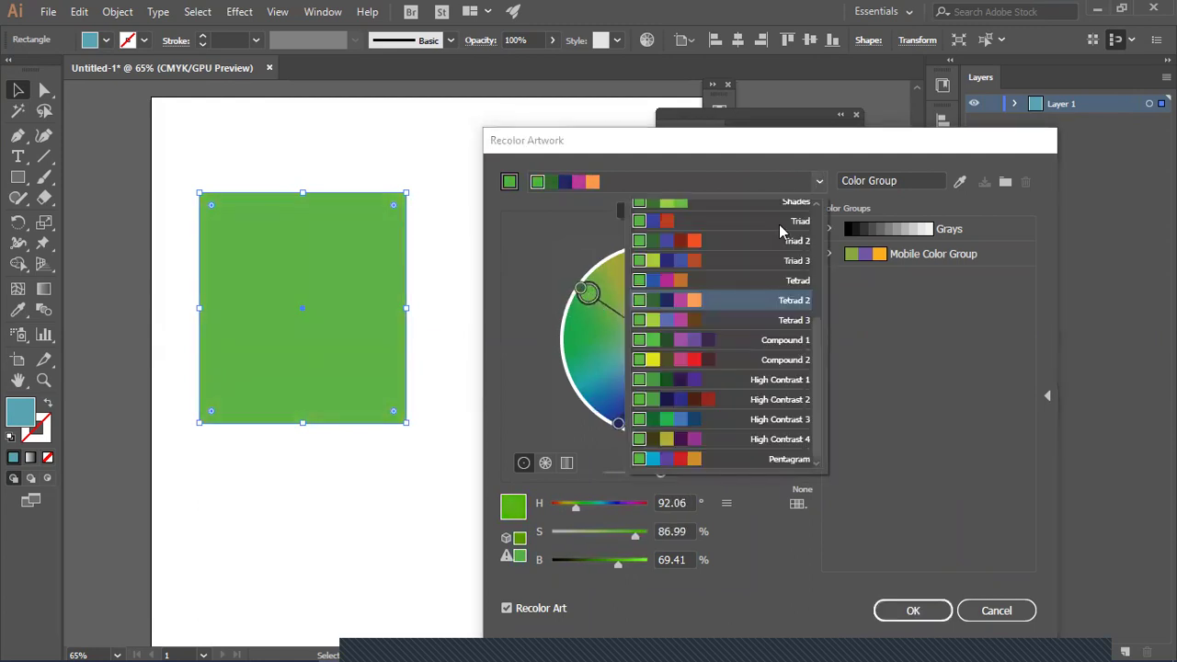
pyautogui.click(712, 361)
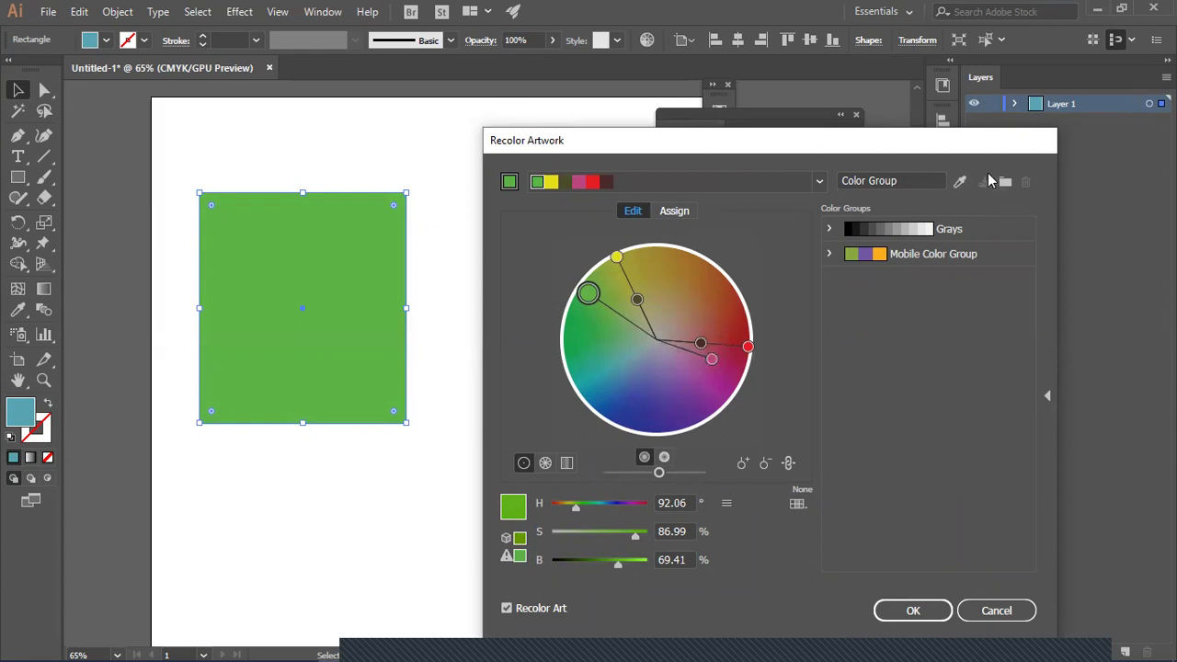
pyautogui.click(914, 180)
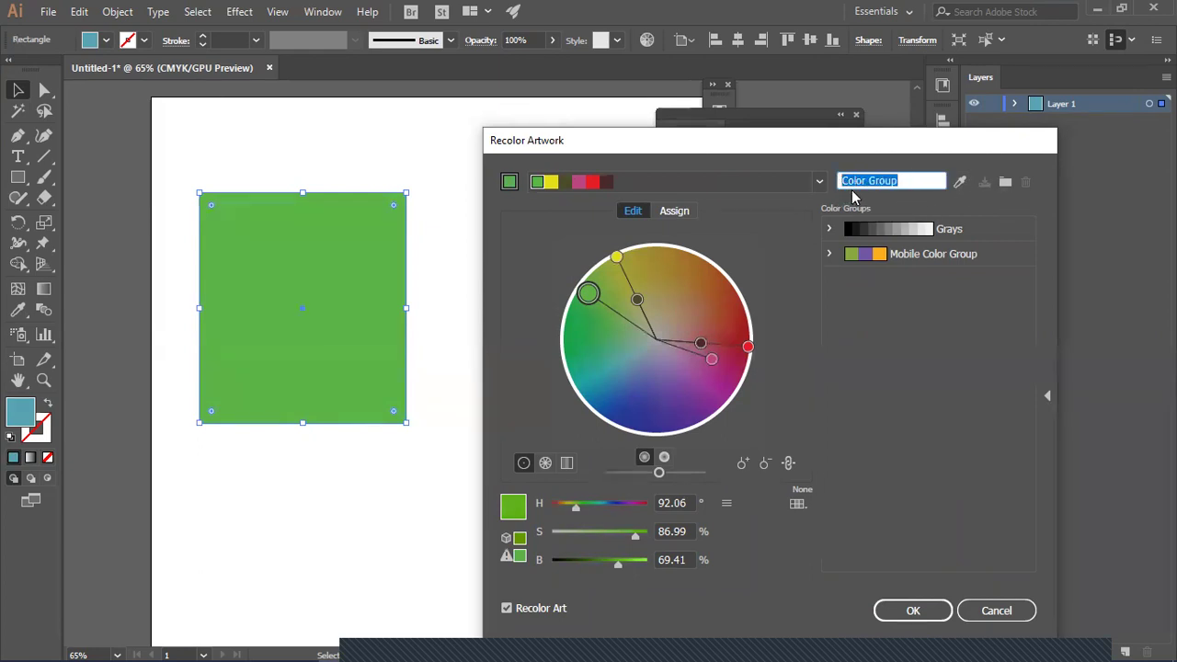
pyautogui.press('BackSpace')
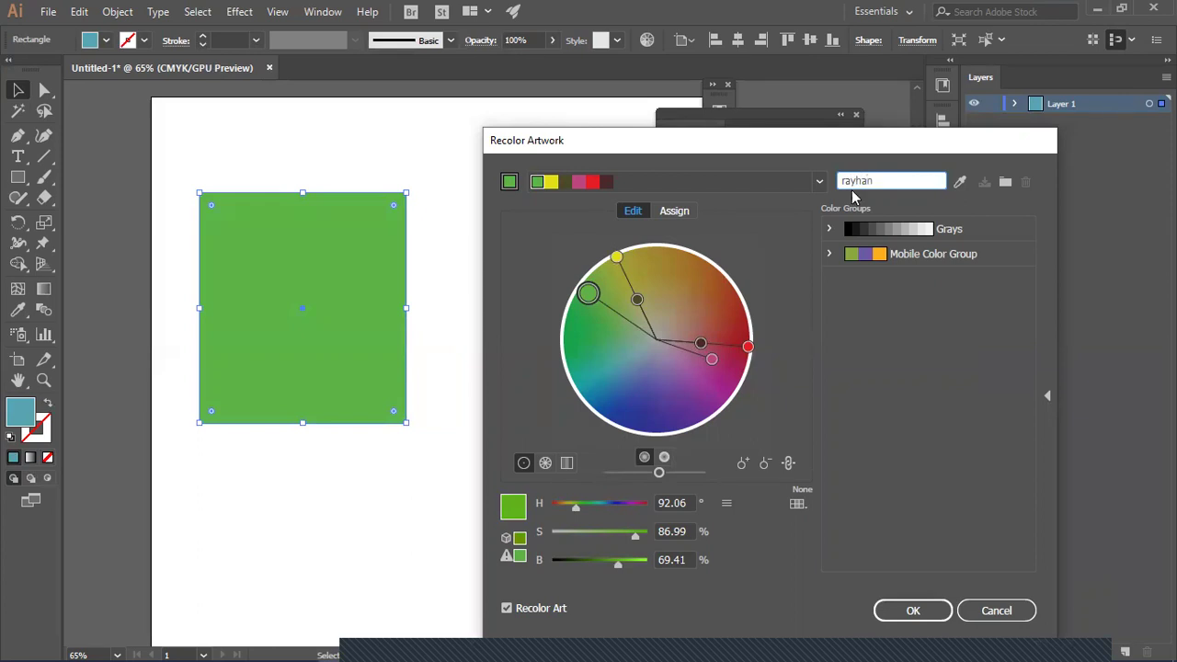
pyautogui.click(1005, 182)
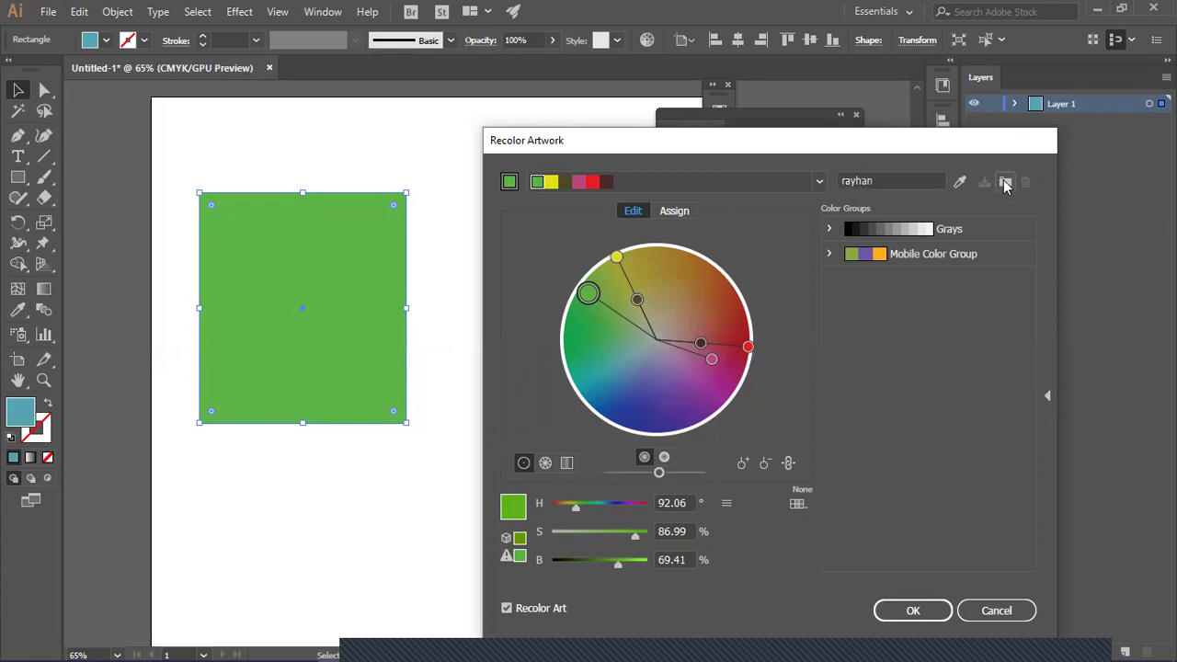
pyautogui.click(910, 609)
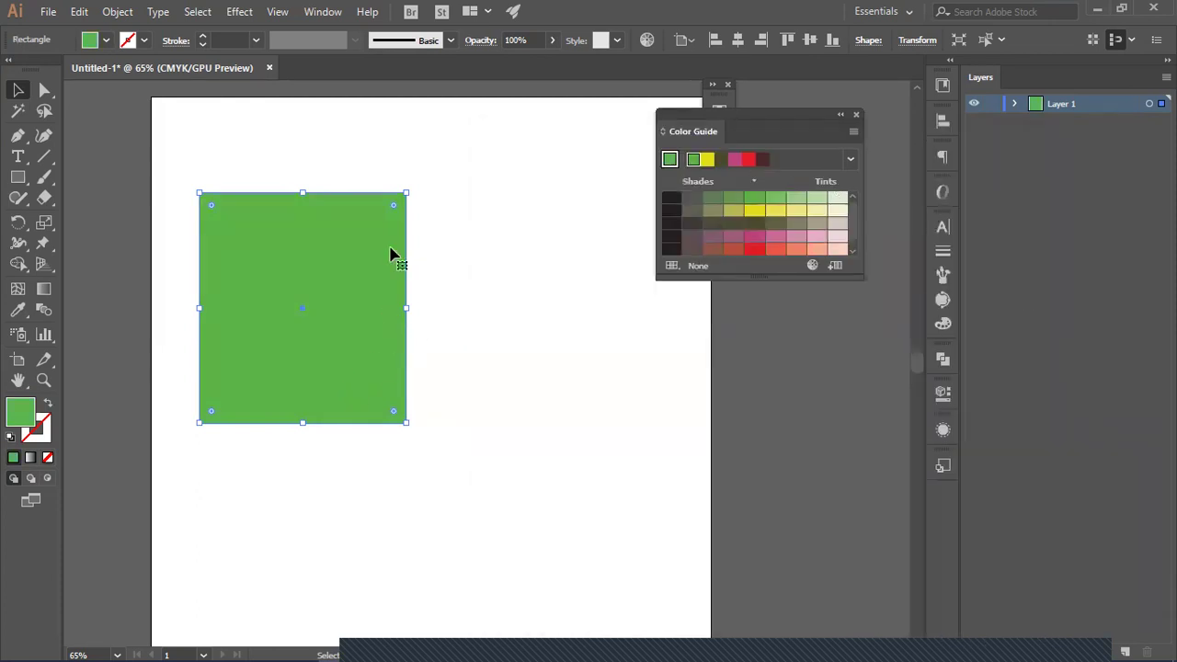
# Step: Reselect the green rectangle, show the Swatches panel, and float it below the Color Guide
pyautogui.click(604, 281)
pyautogui.click(321, 349)
pyautogui.click(323, 12)
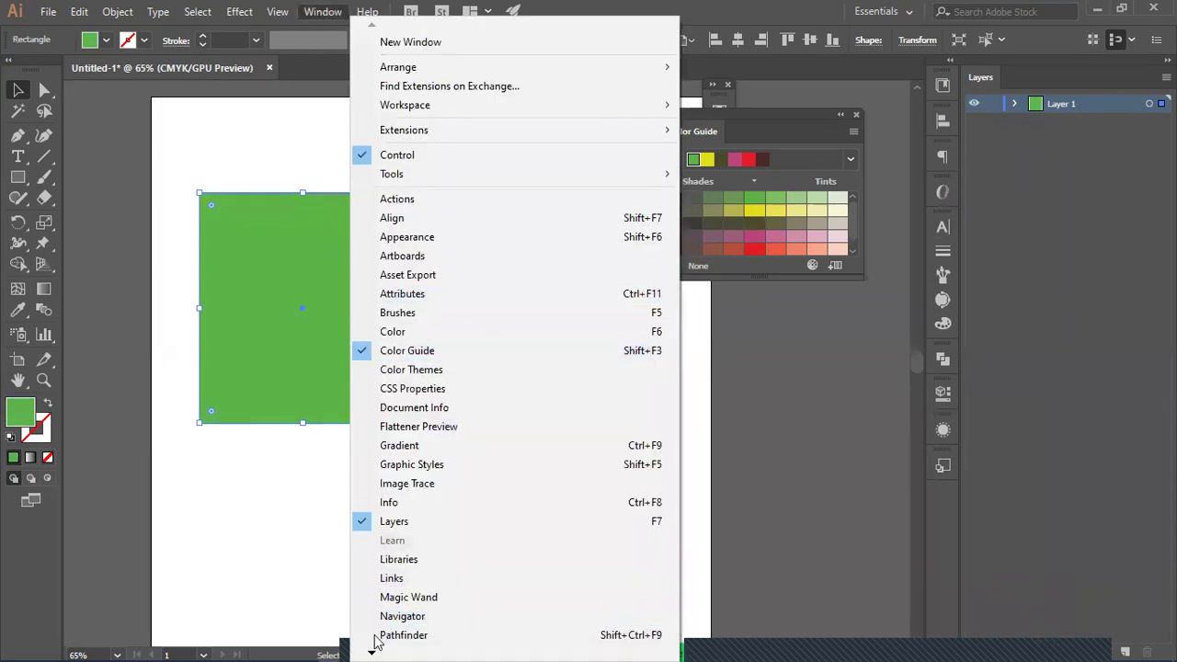
pyautogui.moveTo(372, 645)
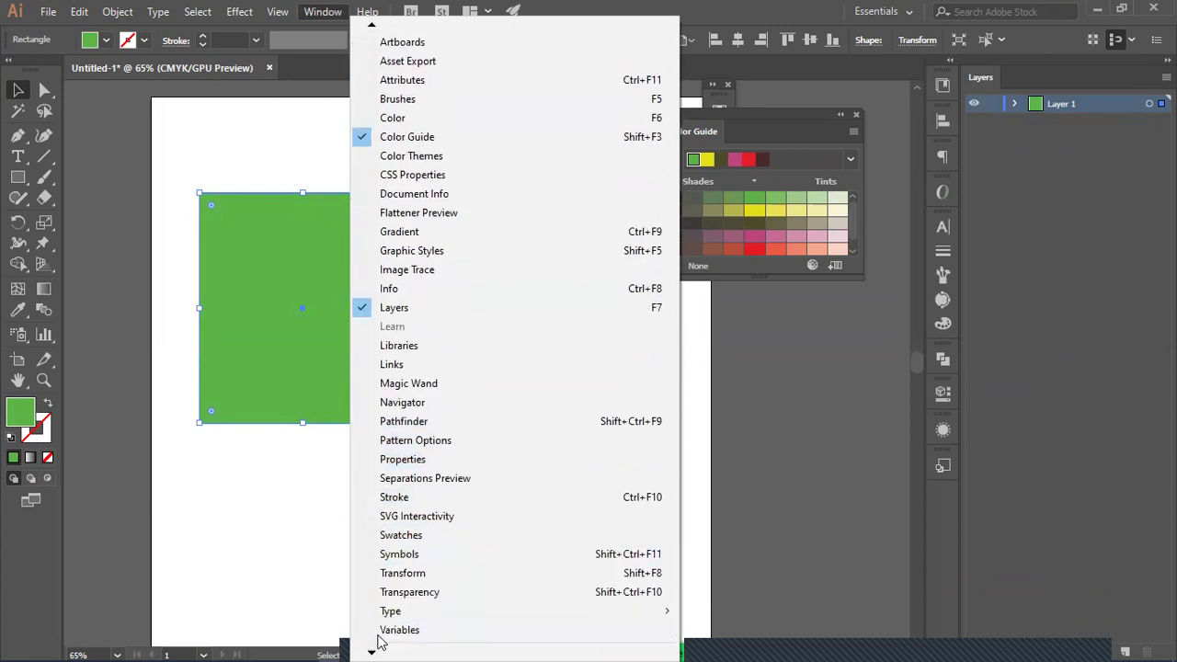
pyautogui.click(420, 537)
pyautogui.moveTo(618, 111); pyautogui.dragTo(802, 333)
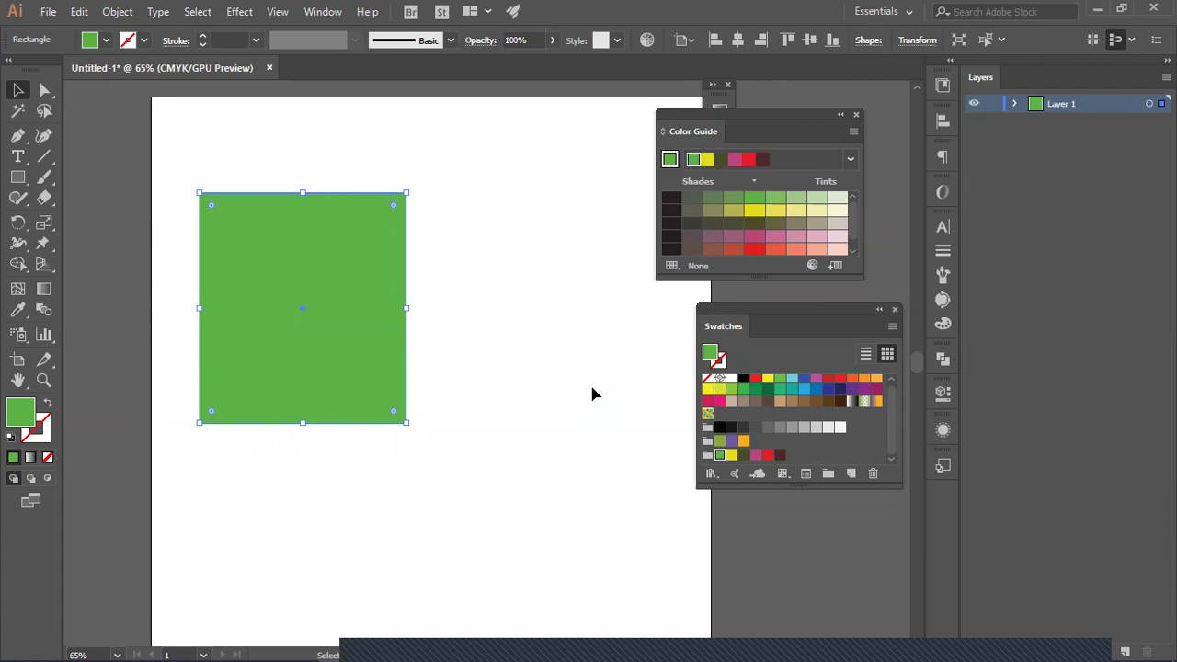
# Step: Move the green rectangle to the artboard's upper-left corner and shrink it to about a third of its size
pyautogui.click(473, 295)
pyautogui.click(372, 318)
pyautogui.moveTo(371, 318); pyautogui.dragTo(330, 232)
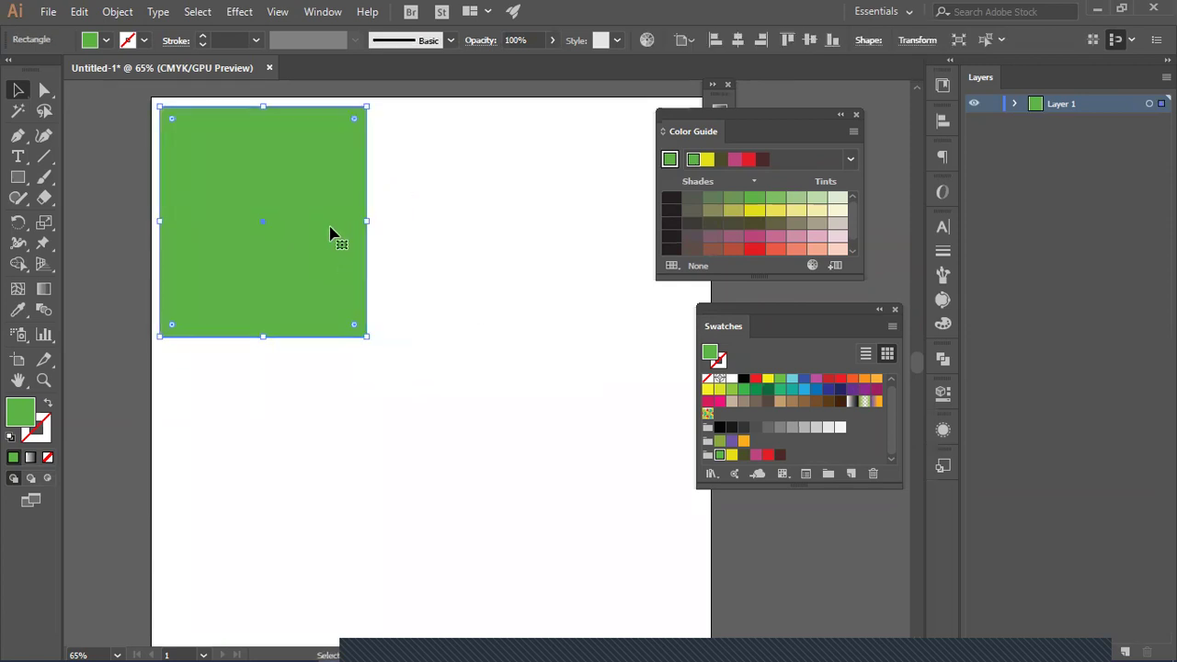
pyautogui.moveTo(367, 337); pyautogui.dragTo(230, 181)
pyautogui.click(276, 179)
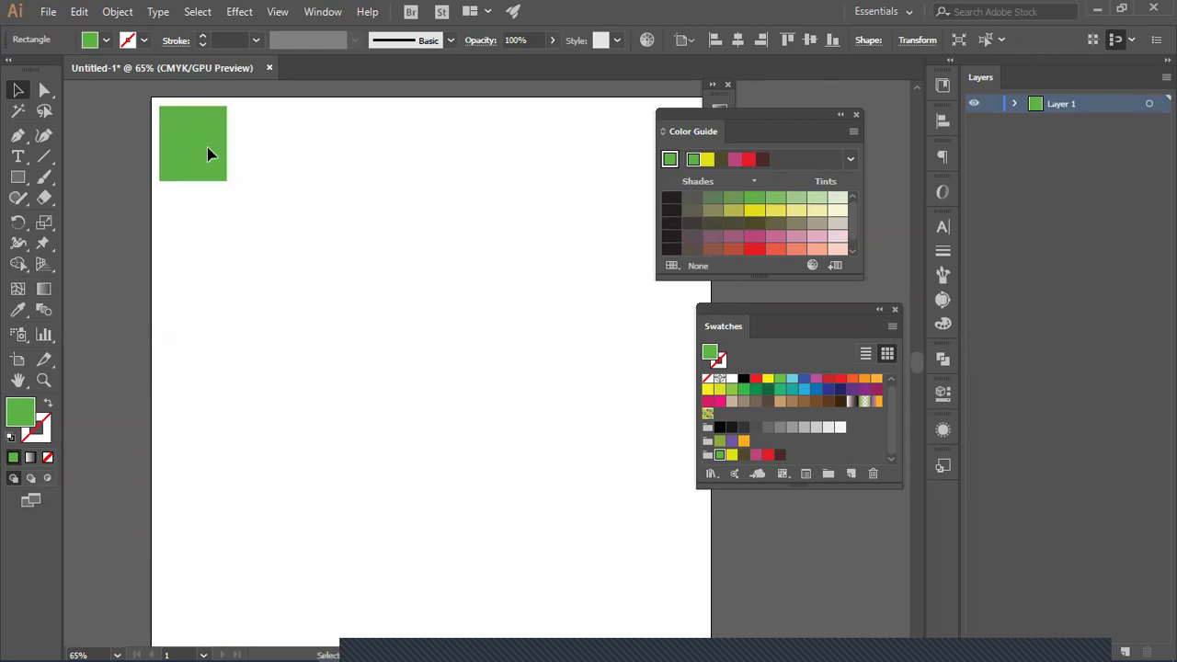
# Step: Inspect the newly saved color group in Recolor Artwork with the small rectangle selected, and close it without applying changes
pyautogui.click(189, 144)
pyautogui.doubleClick(709, 455)
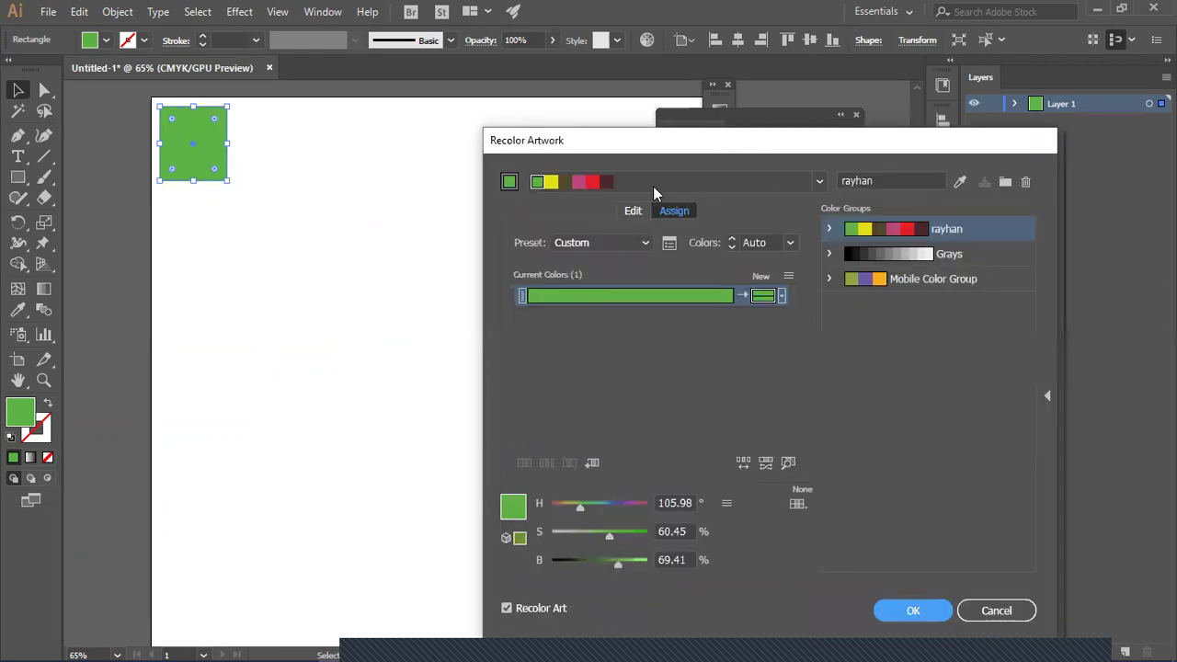
pyautogui.click(995, 610)
pyautogui.click(823, 459)
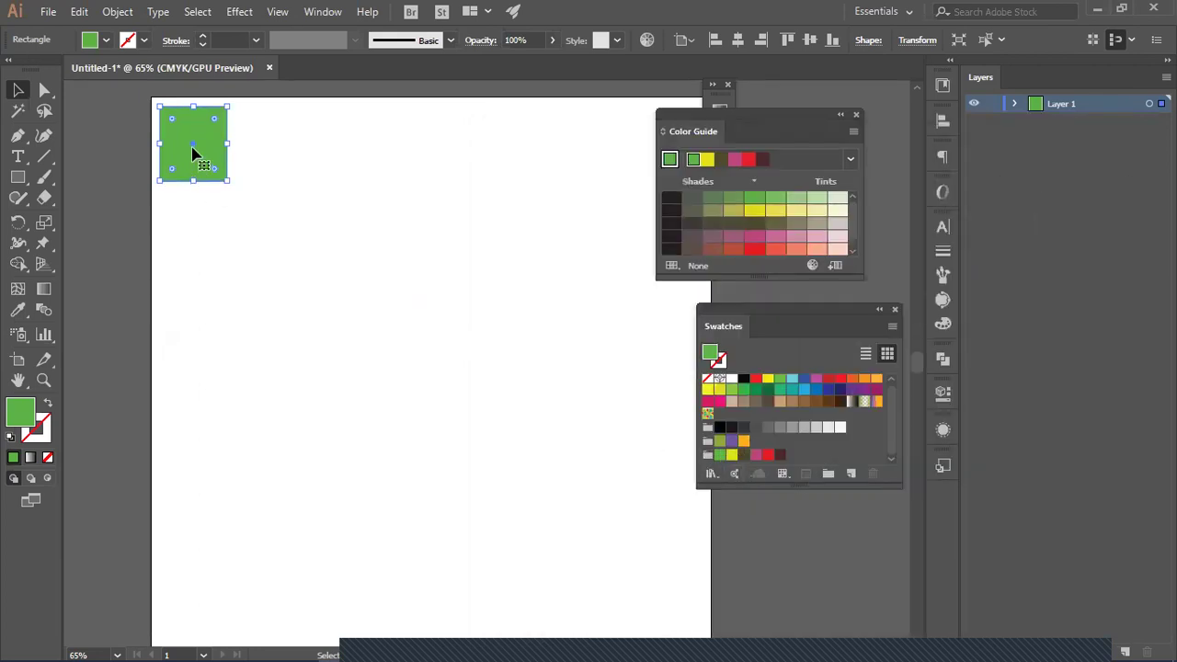
# Step: Duplicate the small green rectangle horizontally and repeat the copy four more times to form an evenly spaced row of six
pyautogui.moveTo(193, 156); pyautogui.dragTo(287, 160)
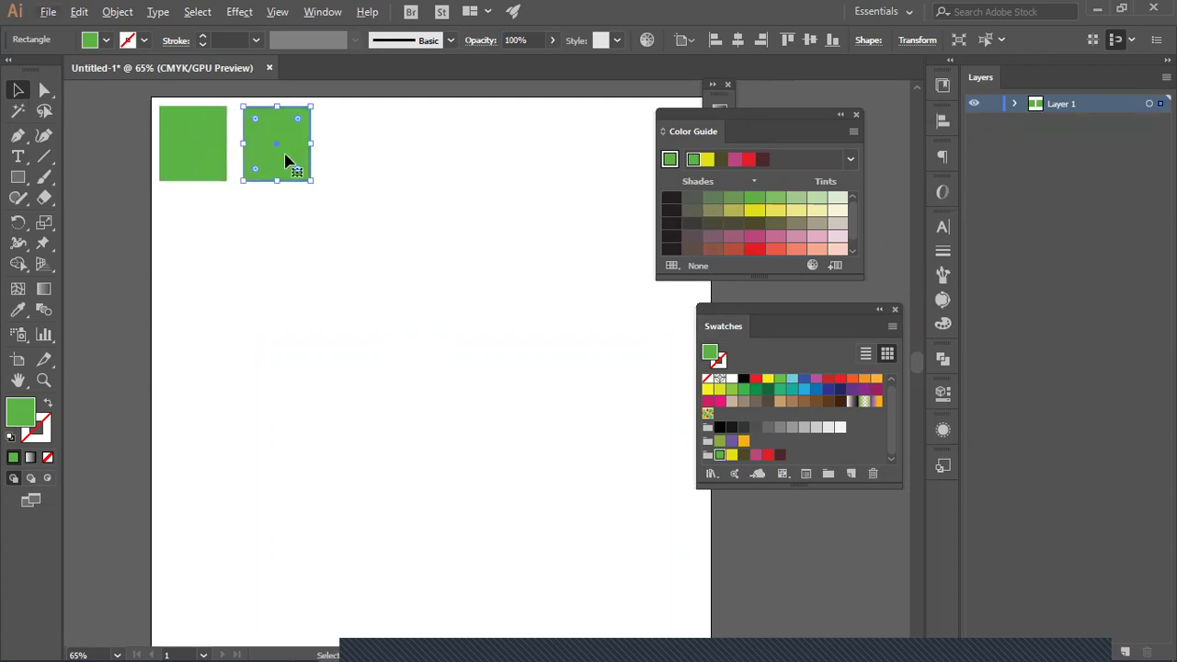
pyautogui.hotkey('ctrl', 'd')
pyautogui.hotkey('ctrl', 'd')
pyautogui.hotkey('ctrl', 'd')
pyautogui.hotkey('ctrl', 'd')
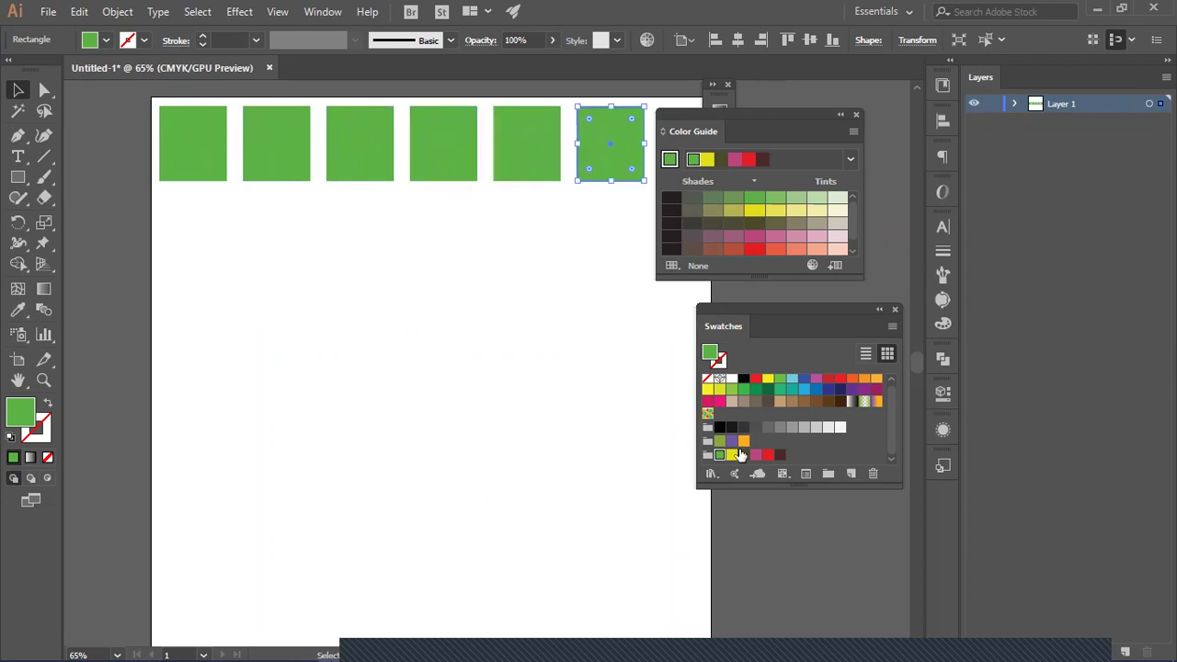
# Step: Fill the second to sixth rectangles with the saved color group's yellow, dark olive, magenta, red and dark maroon swatches, in order
pyautogui.click(296, 160)
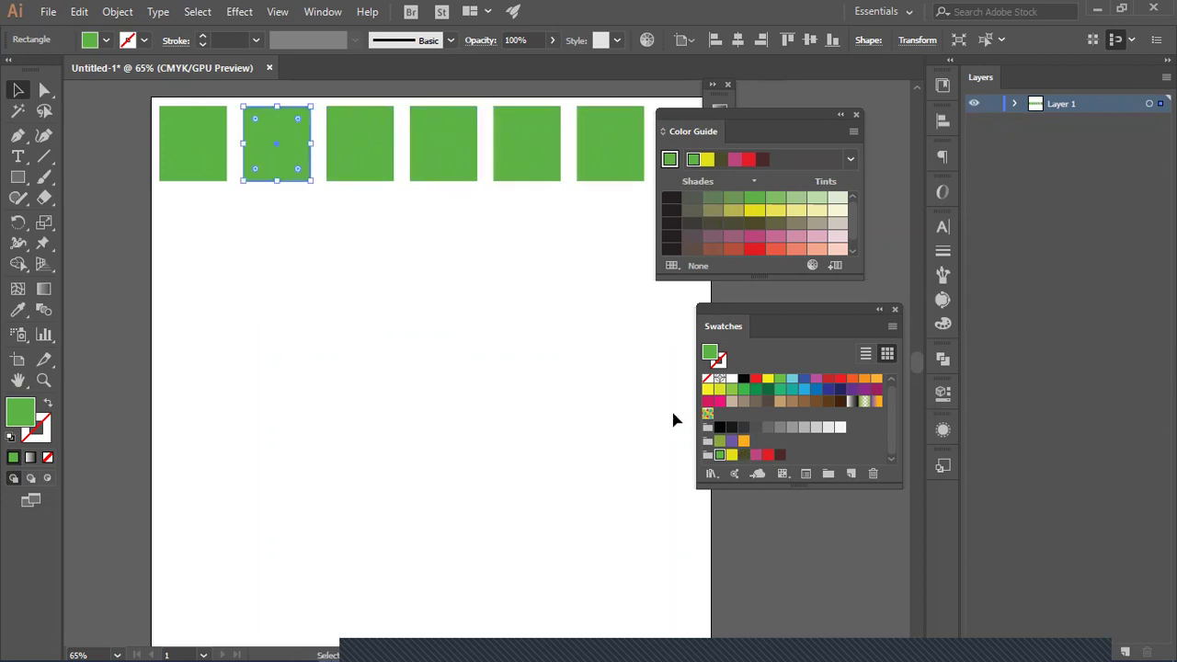
pyautogui.click(730, 454)
pyautogui.click(367, 140)
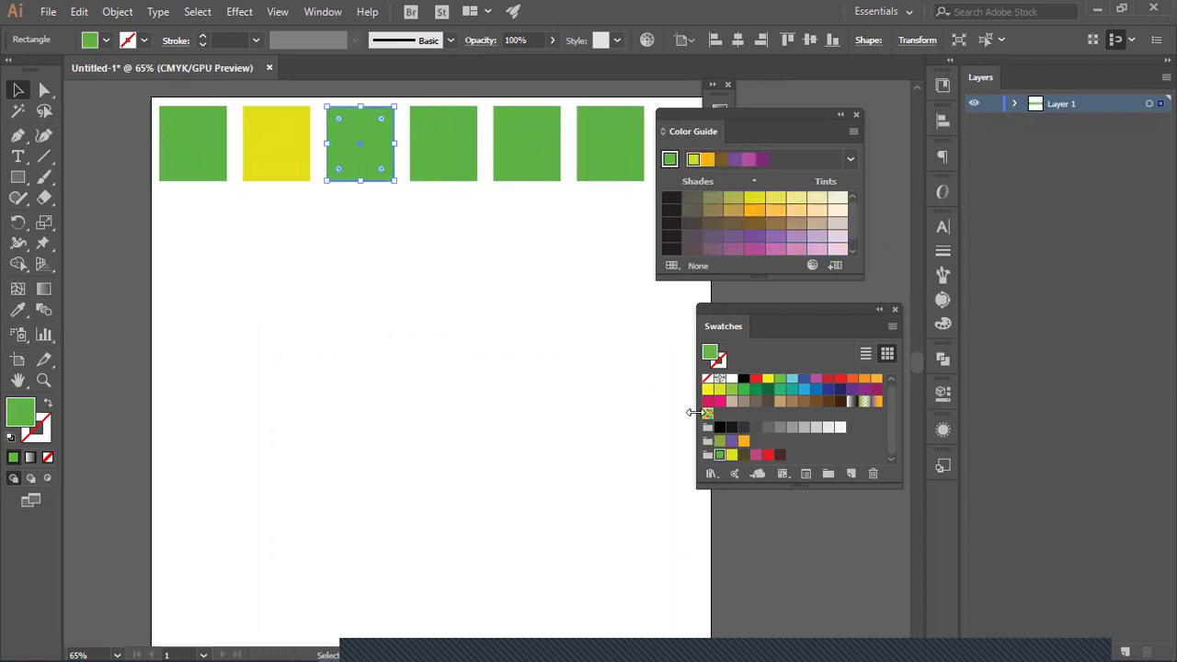
pyautogui.click(743, 454)
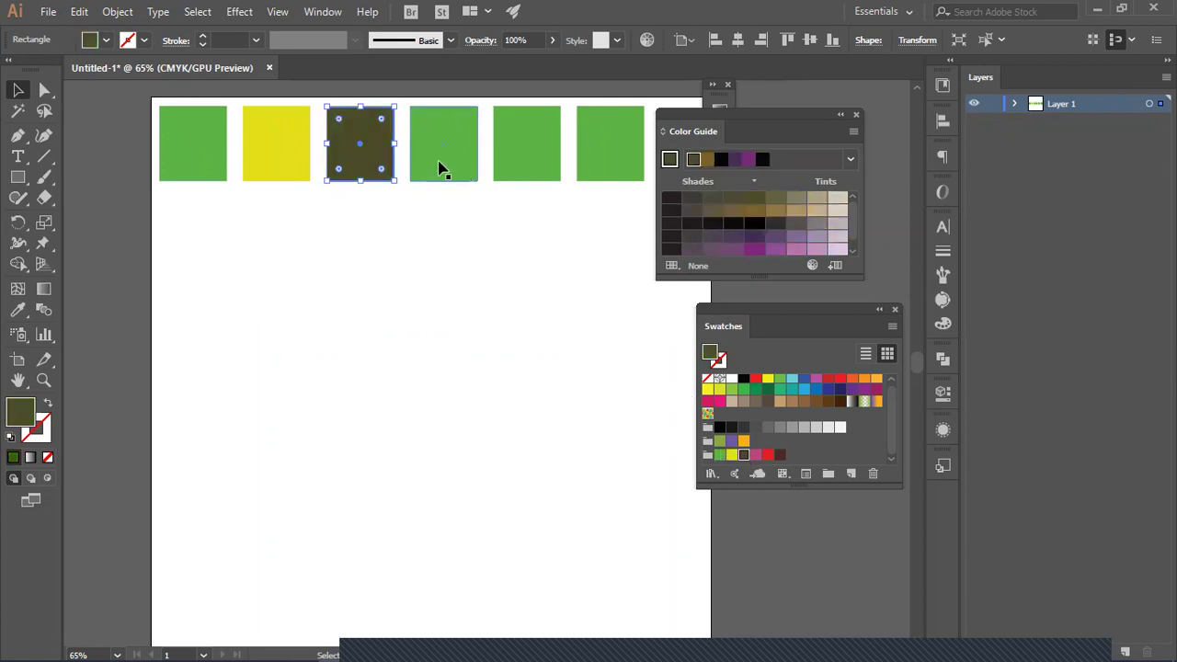
pyautogui.click(439, 169)
pyautogui.click(755, 455)
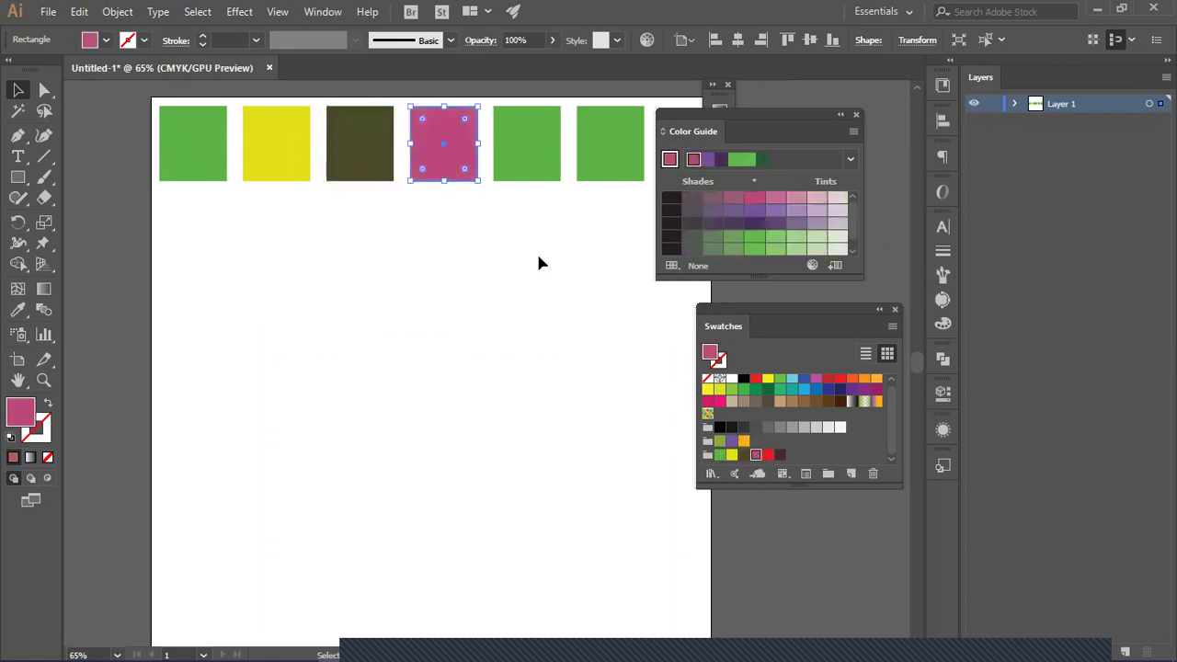
pyautogui.click(526, 134)
pyautogui.click(767, 454)
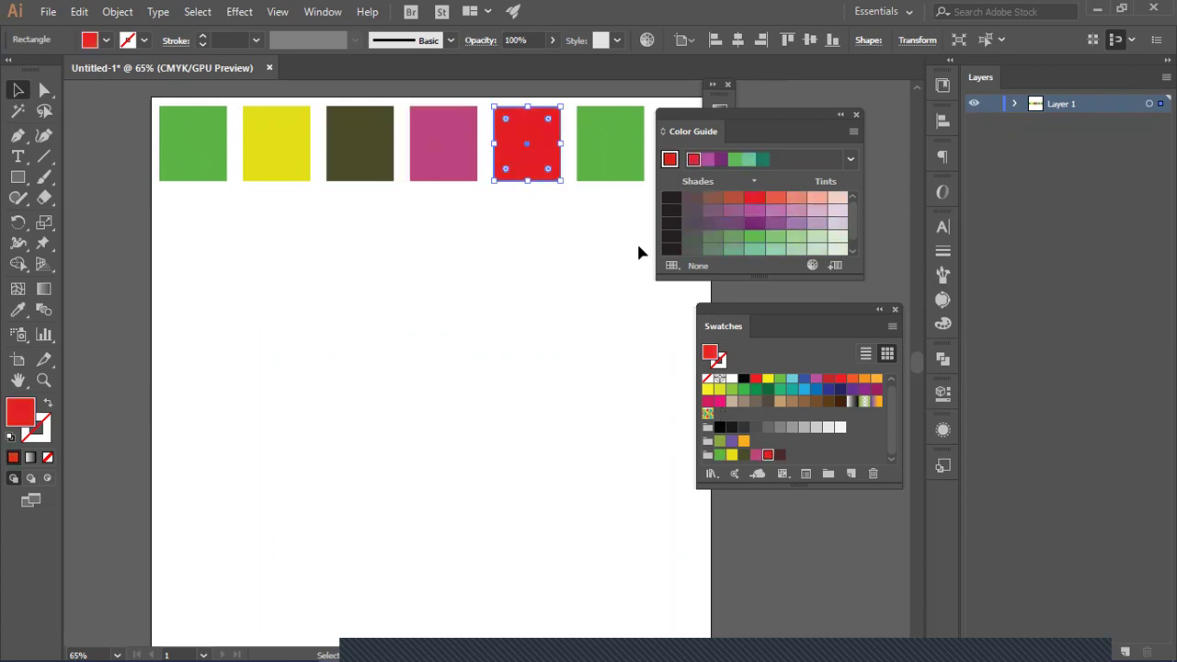
pyautogui.click(598, 157)
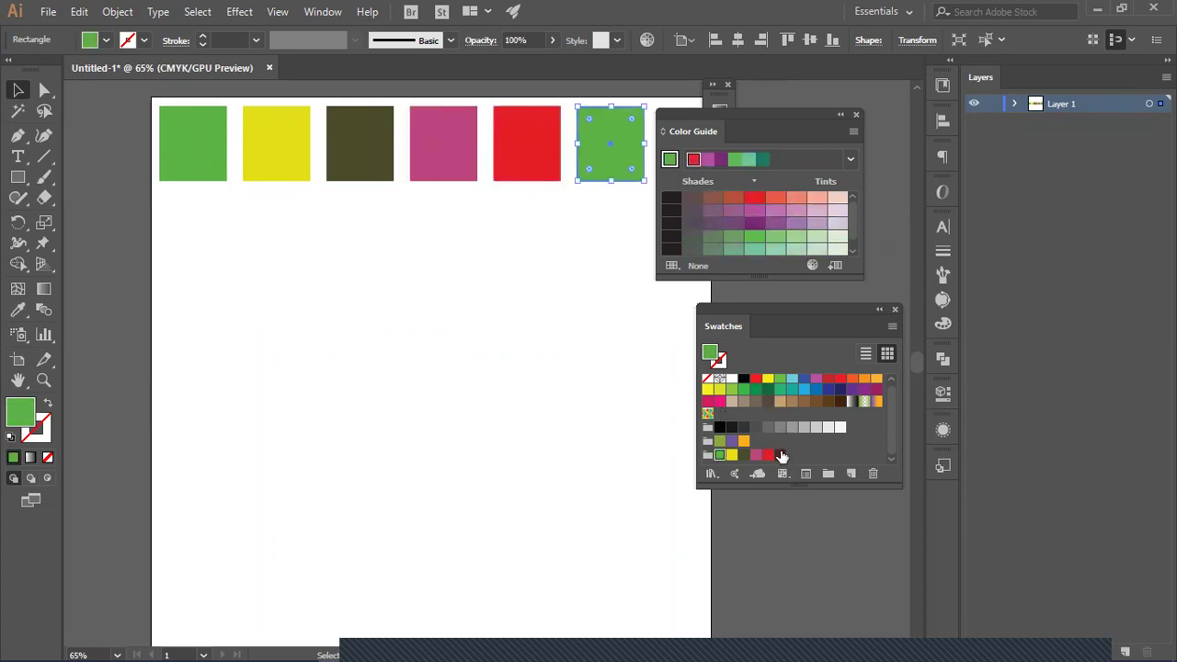
pyautogui.click(780, 454)
pyautogui.click(520, 388)
# Step: Select all six colored rectangles and shift the row slightly right so it sits roughly centered across the artboard
pyautogui.scroll(1, 526, 394)
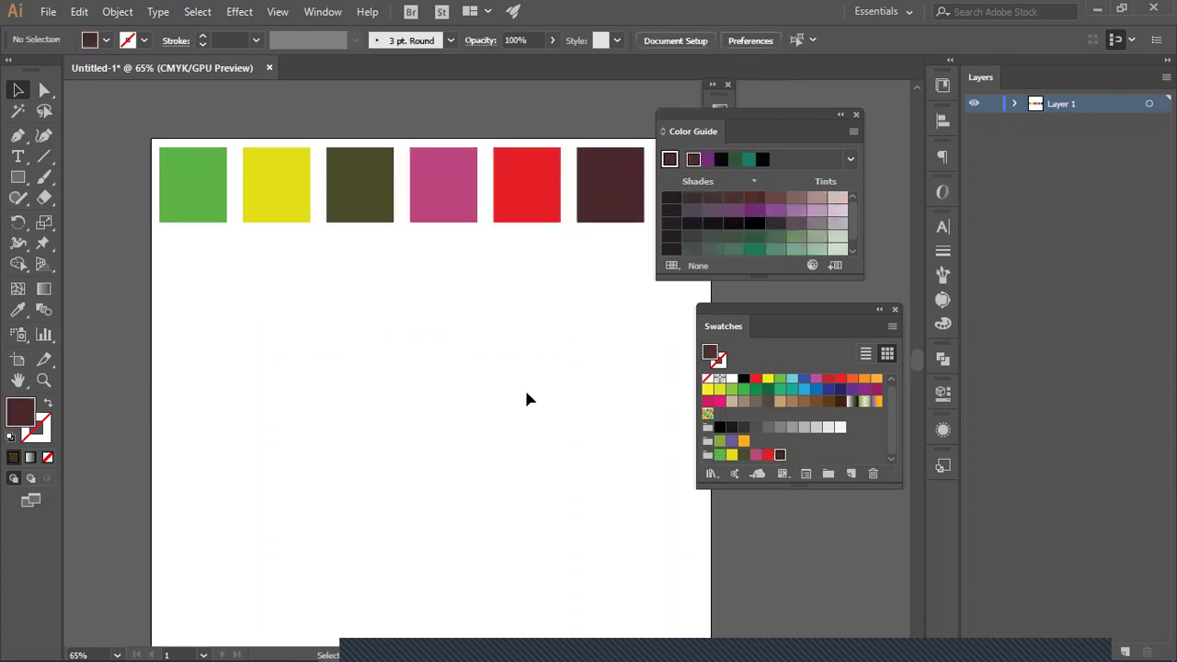
pyautogui.scroll(1, 525, 399)
pyautogui.moveTo(462, 420); pyautogui.dragTo(376, 352)
pyautogui.scroll(5, 180, 188)
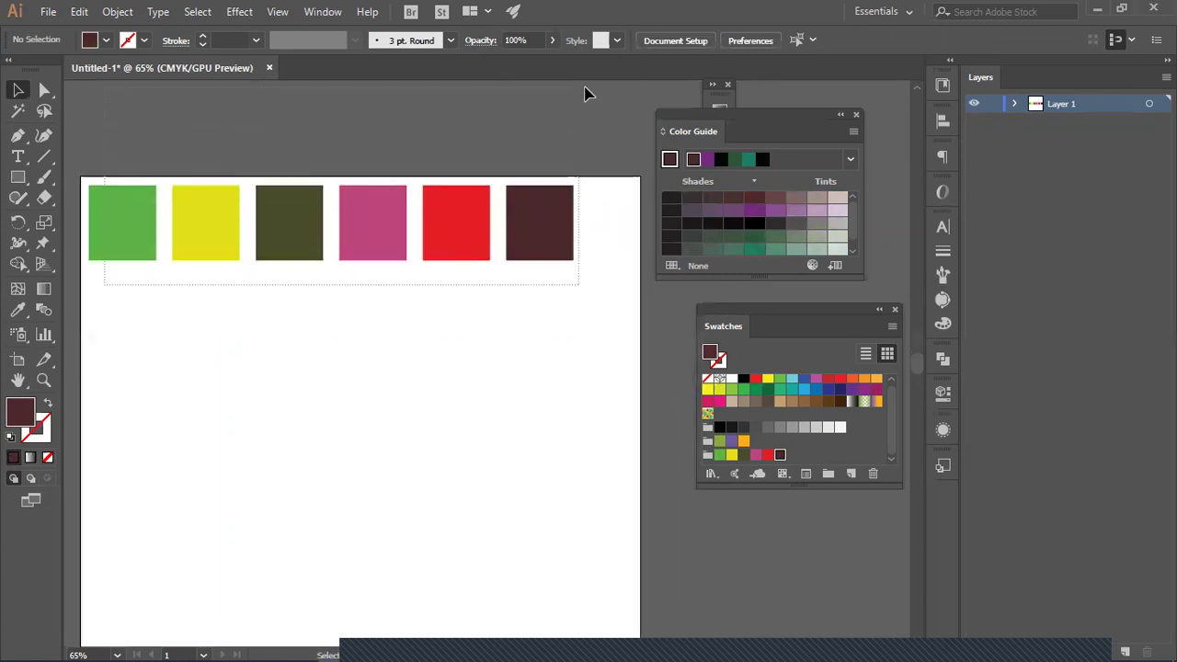
pyautogui.hotkey('ctrl', 'a')
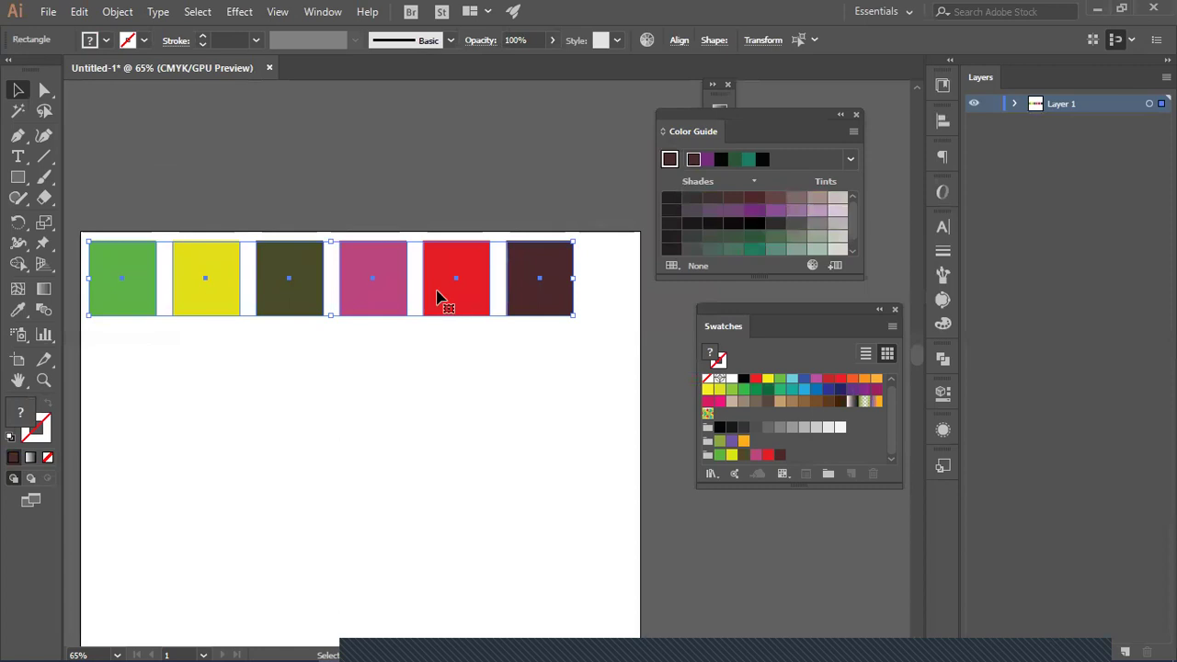
pyautogui.moveTo(286, 299); pyautogui.dragTo(299, 298)
pyautogui.click(431, 411)
pyautogui.scroll(-2, 432, 414)
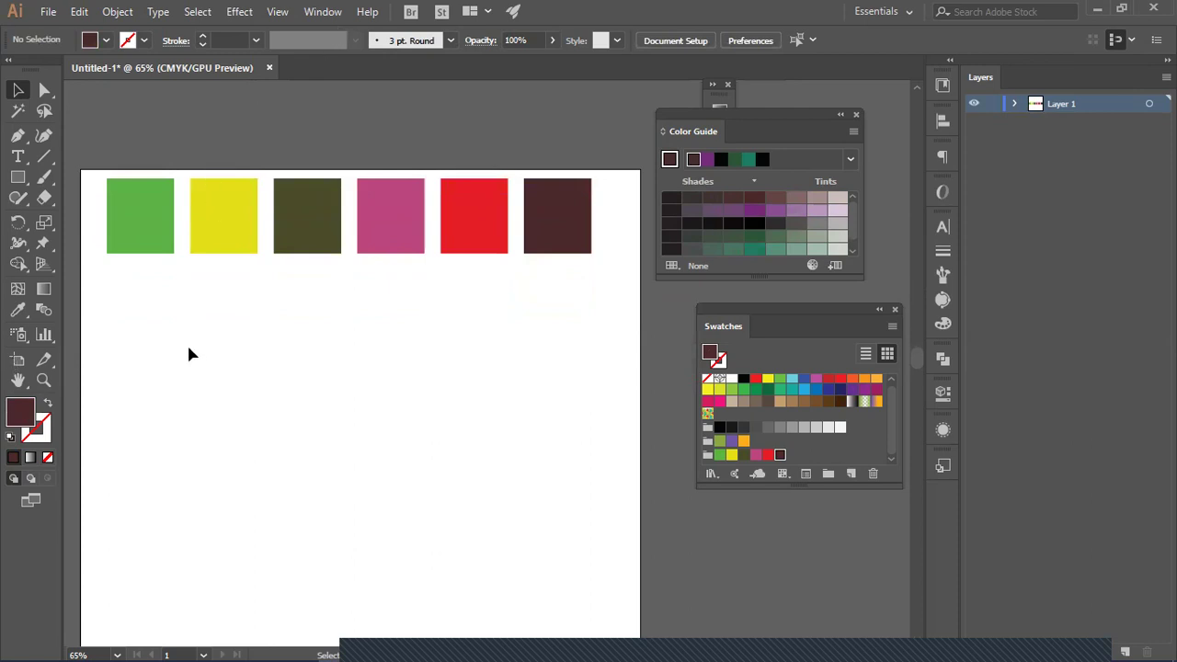
# Step: Place a copy of the green rectangle below the row, enlarged to about twice the size, with a smaller green copy centered inside it
pyautogui.click(140, 230)
pyautogui.moveTo(140, 230); pyautogui.dragTo(213, 440)
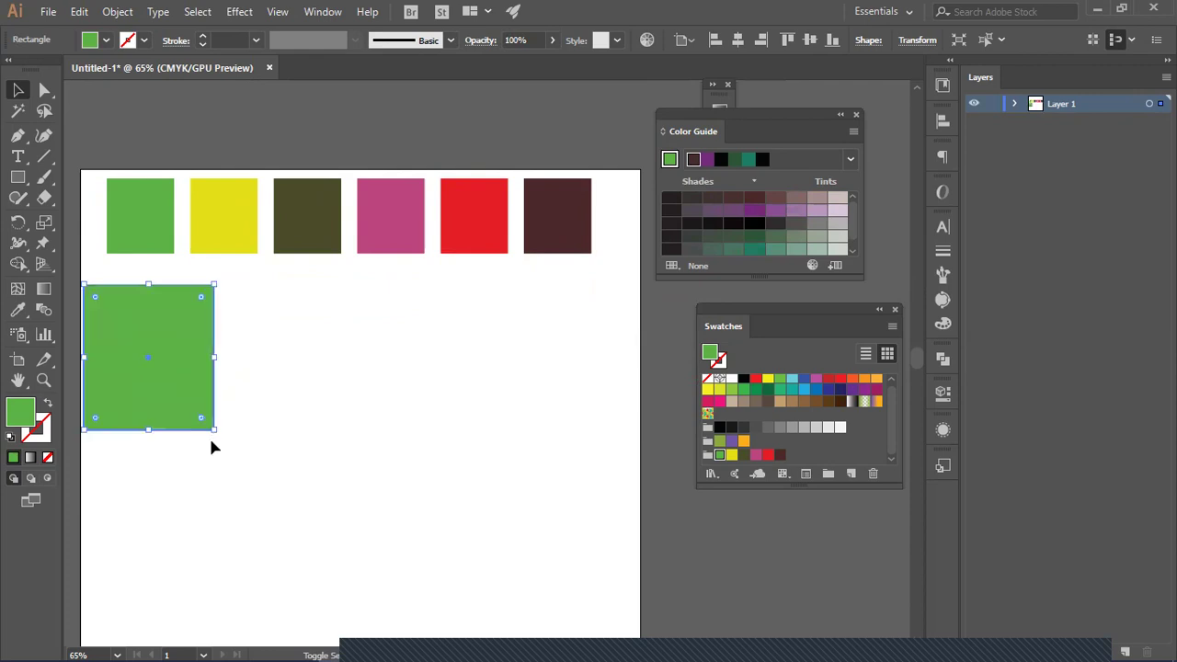
pyautogui.keyDown('shift'); pyautogui.click(123, 374); pyautogui.keyUp('shift')
pyautogui.click(140, 363)
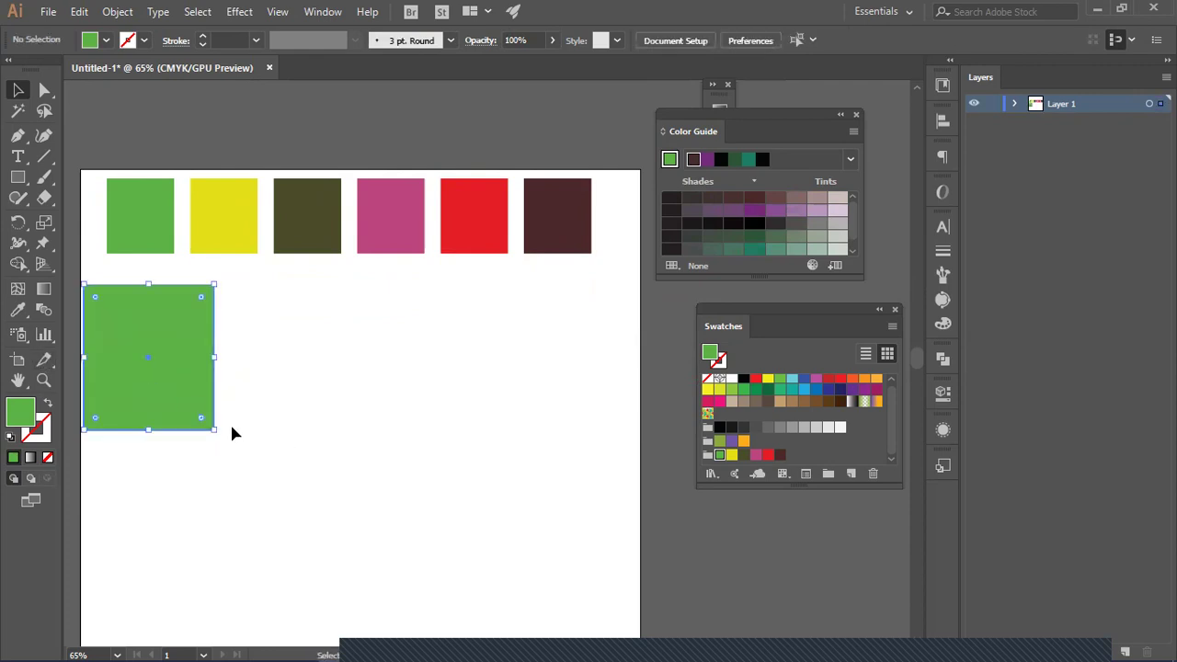
pyautogui.moveTo(214, 429); pyautogui.dragTo(178, 428)
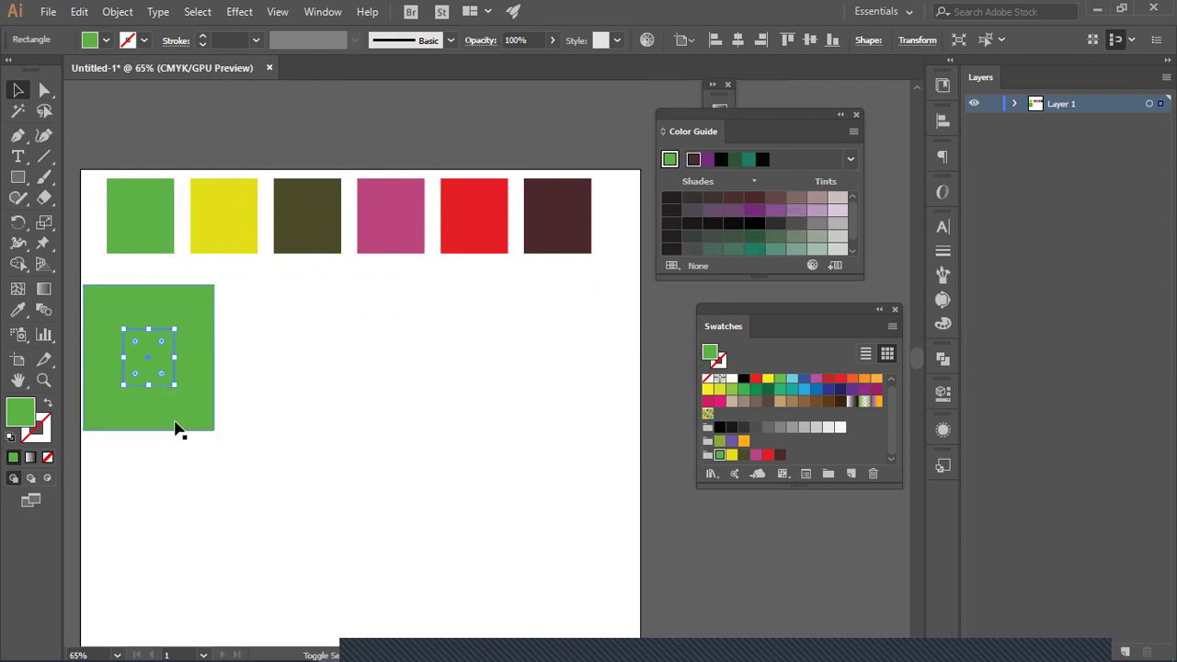
pyautogui.click(234, 352)
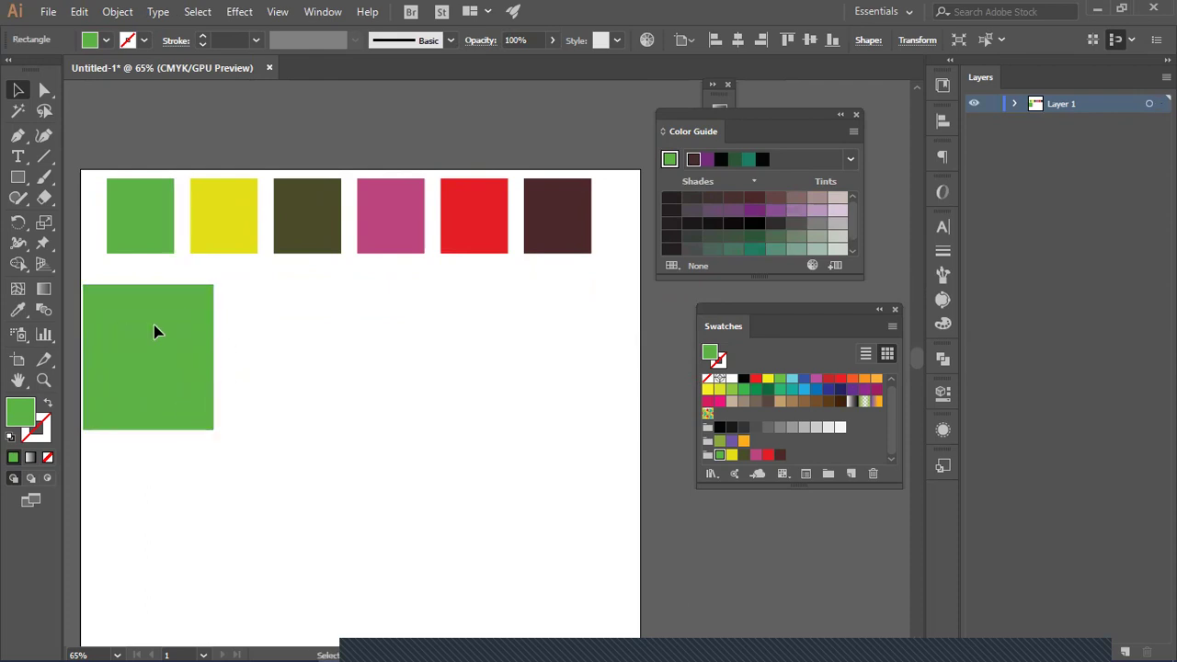
# Step: Fill the inner rectangle with the row's yellow using the Eyedropper, and enlarge it slightly around its center
pyautogui.click(147, 241)
pyautogui.click(152, 344)
pyautogui.click(236, 218)
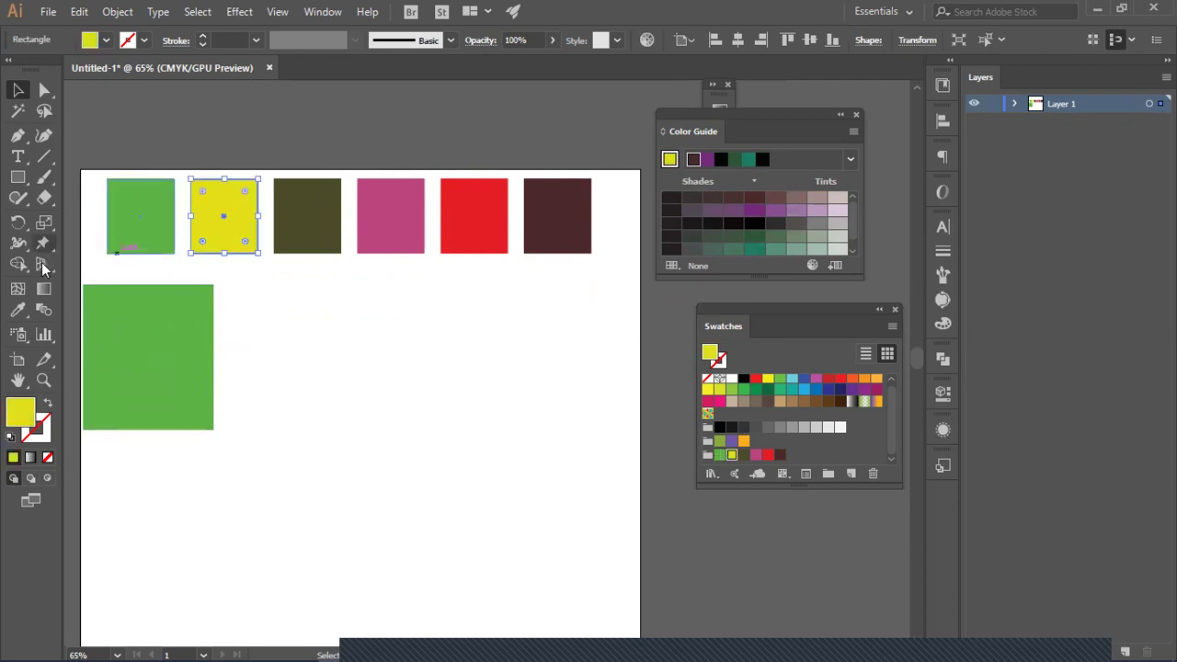
pyautogui.click(160, 365)
pyautogui.click(18, 310)
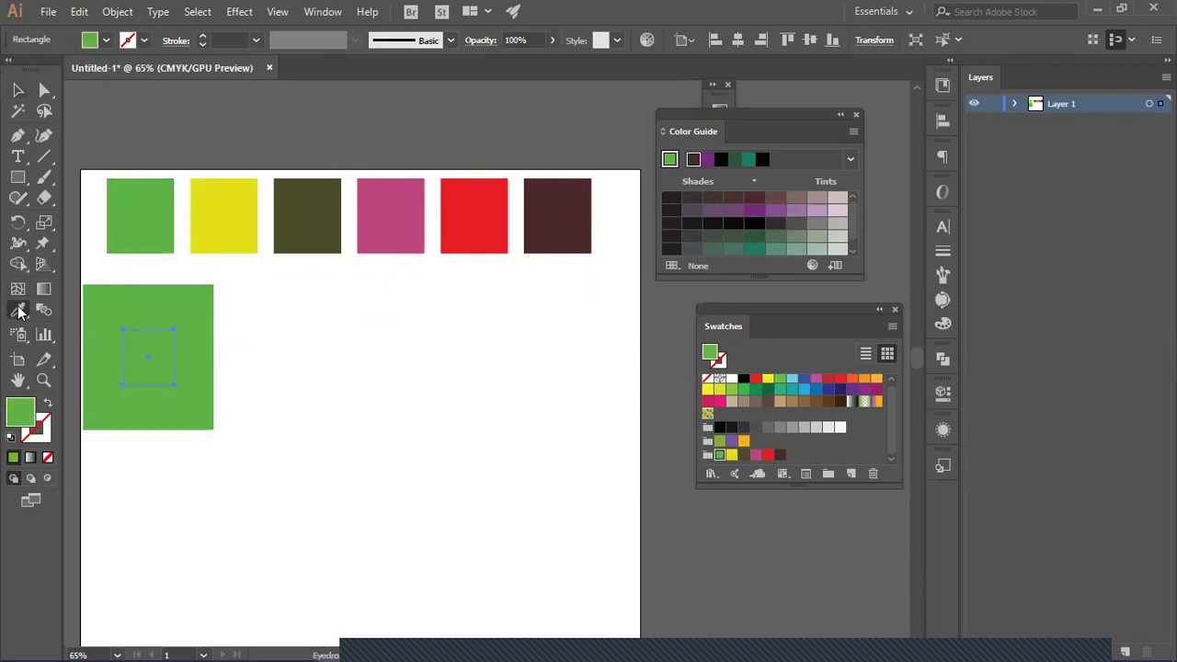
pyautogui.click(237, 224)
pyautogui.click(18, 89)
pyautogui.click(101, 178)
pyautogui.click(161, 359)
pyautogui.moveTo(173, 386); pyautogui.dragTo(182, 394)
pyautogui.click(262, 394)
# Step: Duplicate the nested green and yellow pair horizontally and repeat the copy three more times to form a row of five
pyautogui.moveTo(80, 433); pyautogui.dragTo(208, 272)
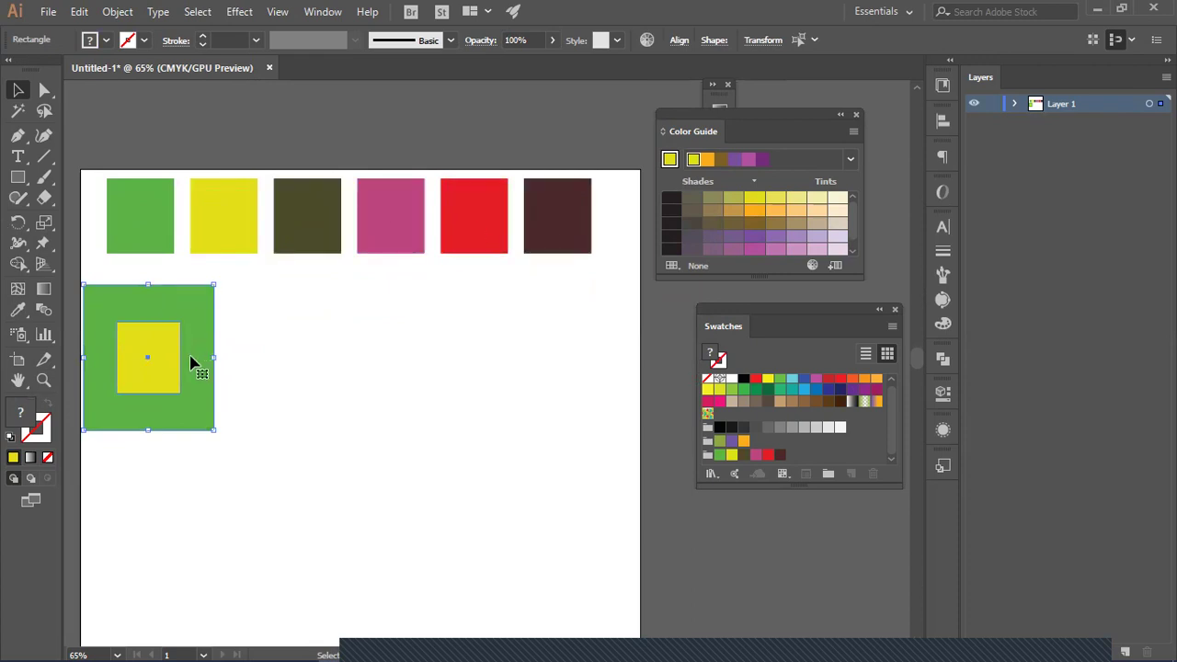
pyautogui.moveTo(187, 362); pyautogui.dragTo(328, 365)
pyautogui.hotkey('ctrl', 'd')
pyautogui.hotkey('ctrl', 'd')
pyautogui.hotkey('ctrl', 'd')
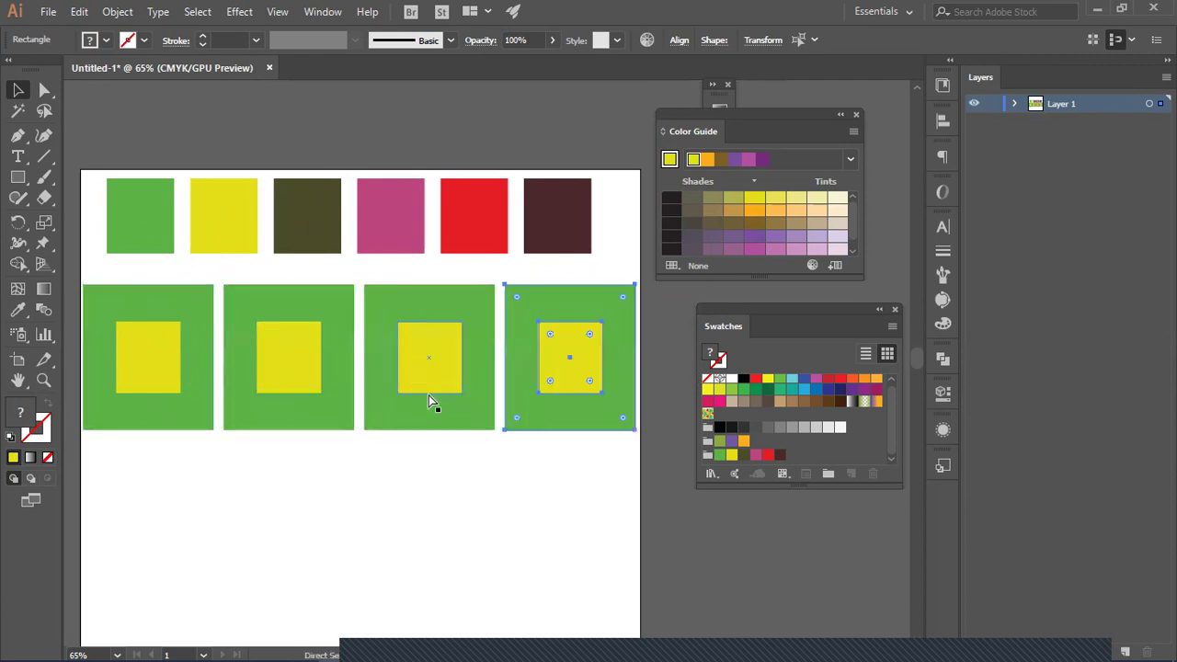
# Step: Select all five nested pairs and scale them down together so the row fits within the artboard's width
pyautogui.moveTo(581, 521); pyautogui.dragTo(515, 521)
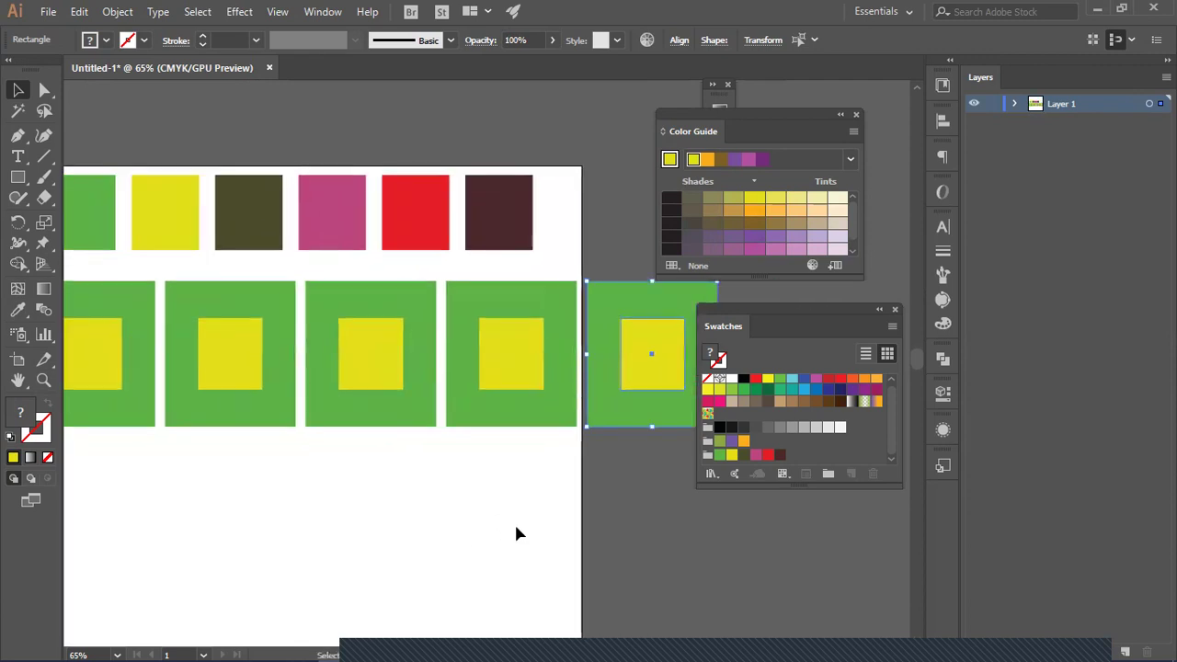
pyautogui.hotkey('ctrl', '-')
pyautogui.hotkey('ctrl', '-')
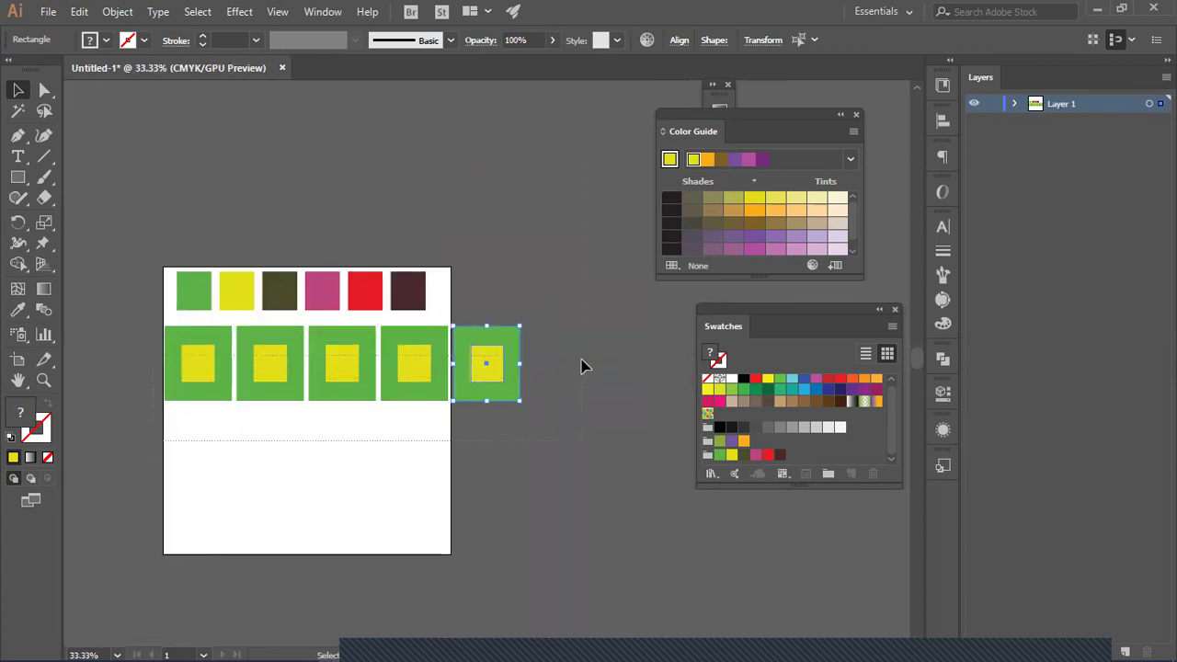
pyautogui.moveTo(507, 402); pyautogui.dragTo(450, 384)
pyautogui.hotkey('ctrl', '=')
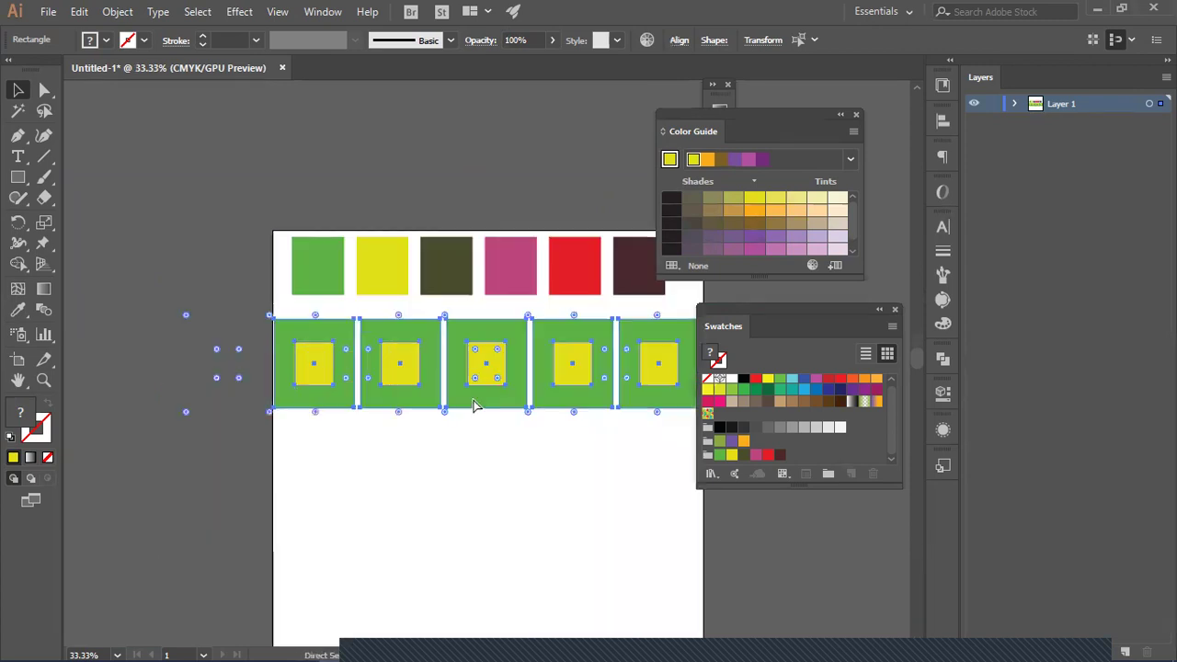
pyautogui.hotkey('ctrl', '=')
pyautogui.moveTo(397, 433)
pyautogui.mouseDown()
pyautogui.moveTo(341, 407)
pyautogui.moveTo(396, 428)
pyautogui.mouseUp()
pyautogui.click(295, 485)
pyautogui.moveTo(273, 460); pyautogui.dragTo(263, 387)
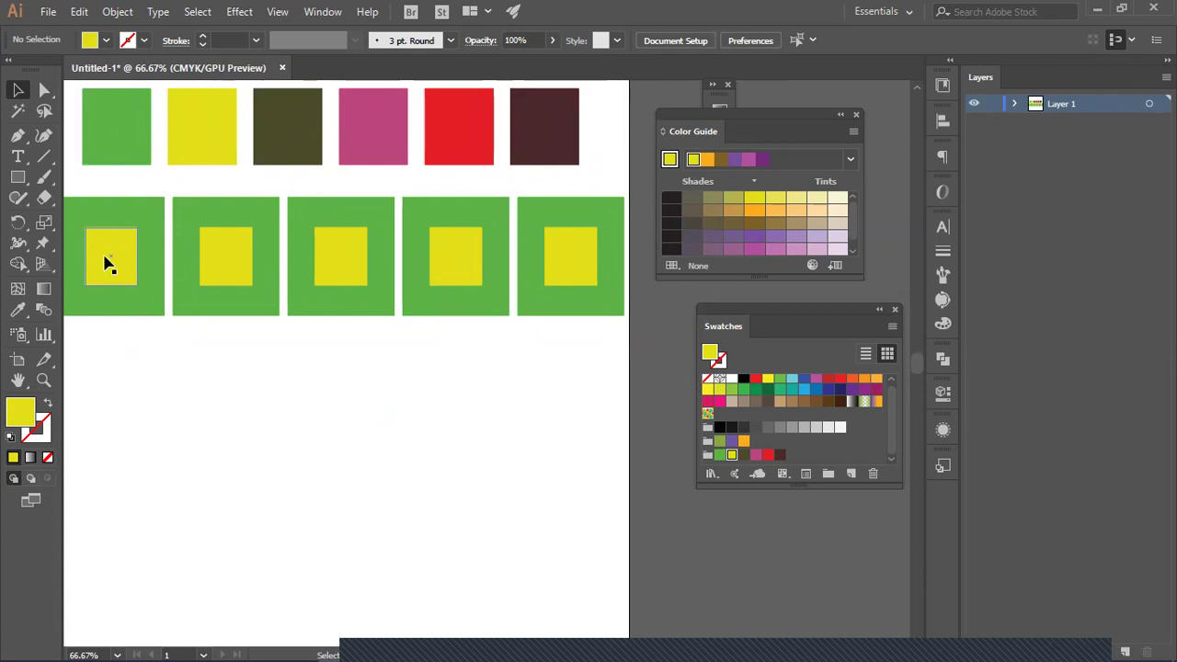
# Step: Recolor the inner rectangles of the second to fifth pairs dark olive, magenta, red and dark maroon by sampling the top row
pyautogui.click(241, 299)
pyautogui.click(263, 337)
pyautogui.click(241, 261)
pyautogui.press('i')
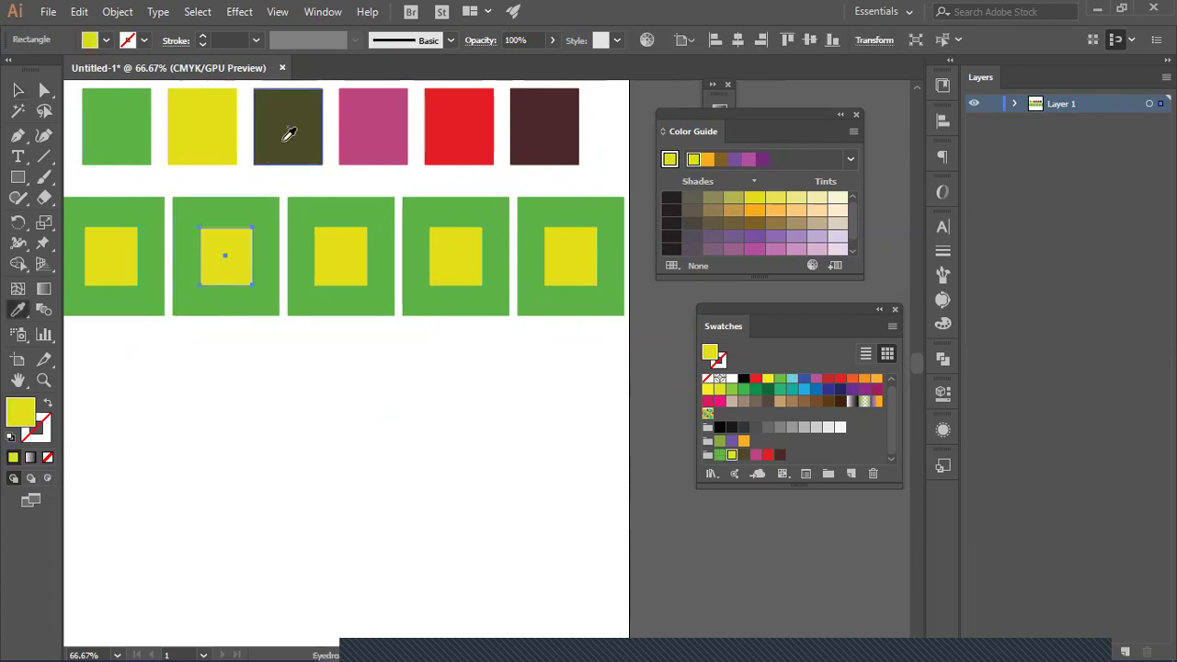
pyautogui.click(289, 134)
pyautogui.keyDown('ctrl'); pyautogui.click(340, 257); pyautogui.keyUp('ctrl')
pyautogui.click(393, 138)
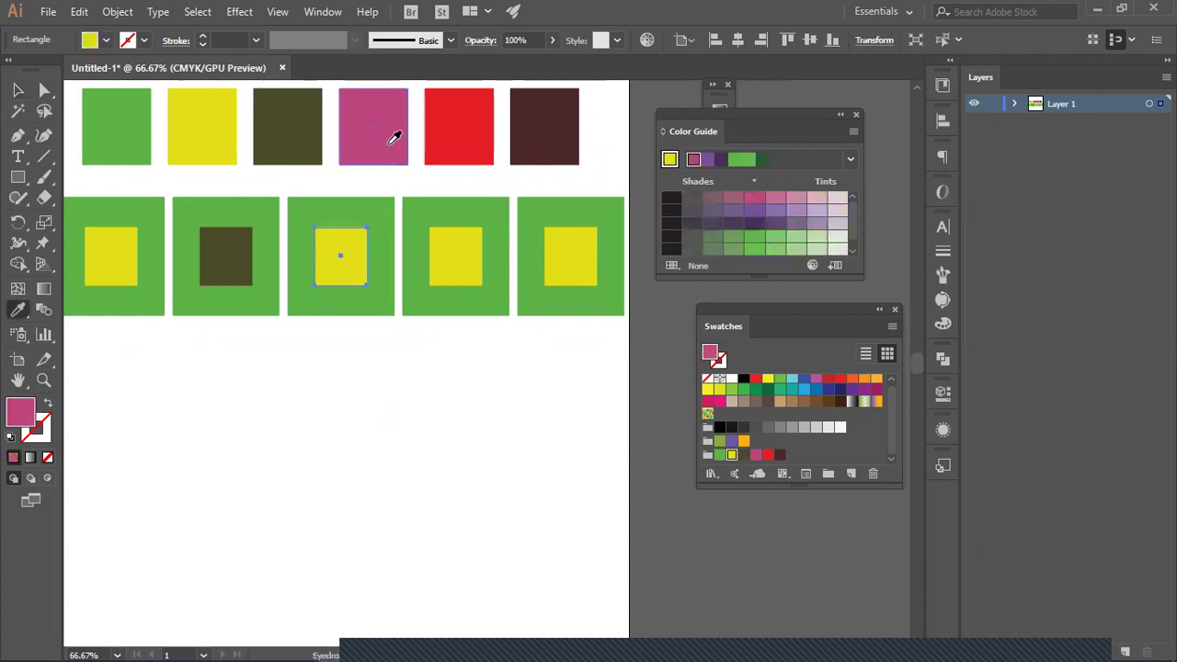
pyautogui.keyDown('ctrl'); pyautogui.click(443, 276); pyautogui.keyUp('ctrl')
pyautogui.click(488, 131)
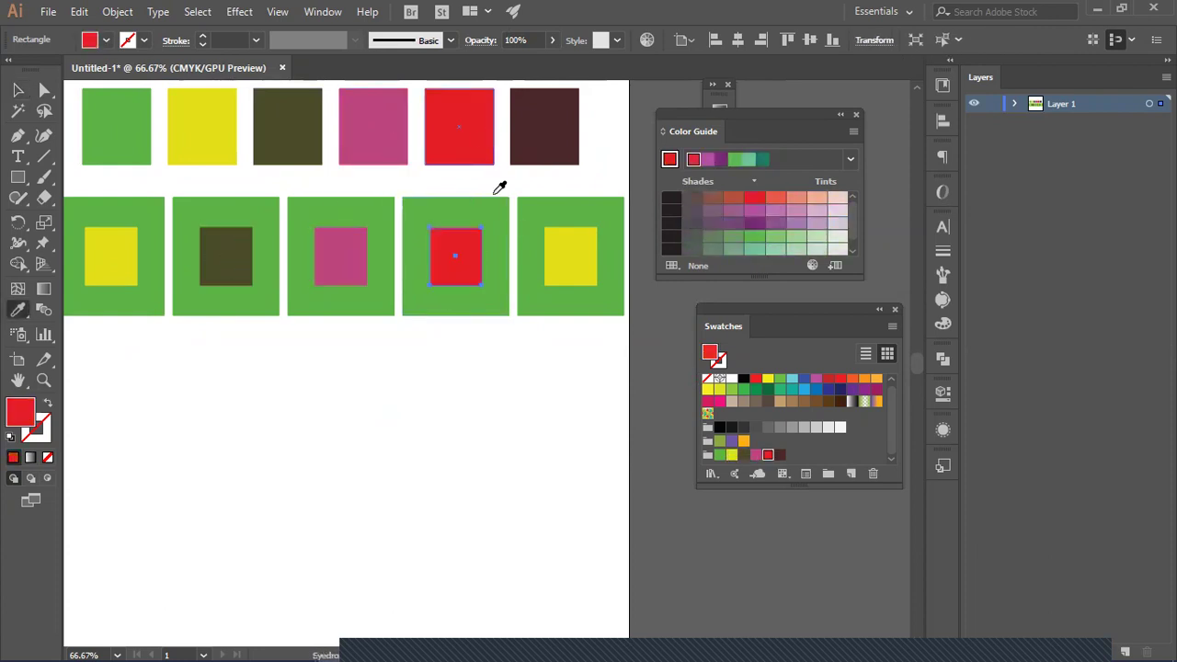
pyautogui.keyDown('ctrl'); pyautogui.click(560, 272); pyautogui.keyUp('ctrl')
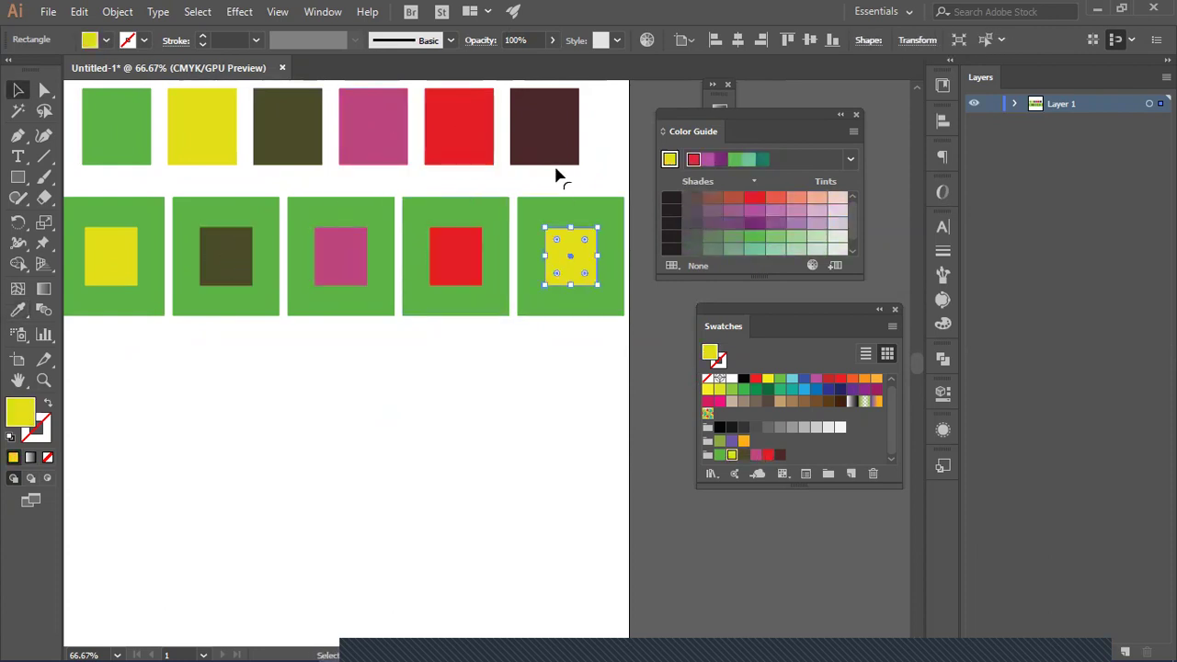
pyautogui.click(547, 113)
# Step: Duplicate the whole row of nested pairs straight down and repeat the copy to build a grid of evenly spaced rows
pyautogui.click(18, 89)
pyautogui.moveTo(88, 348); pyautogui.dragTo(617, 250)
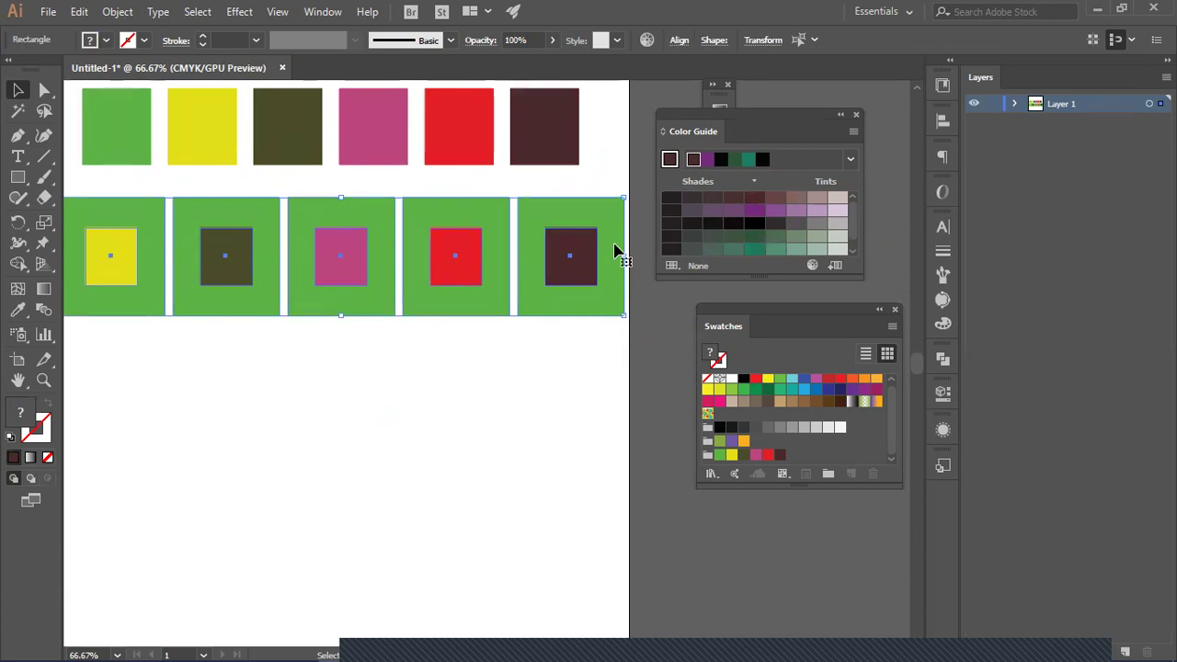
pyautogui.moveTo(480, 261); pyautogui.dragTo(485, 397)
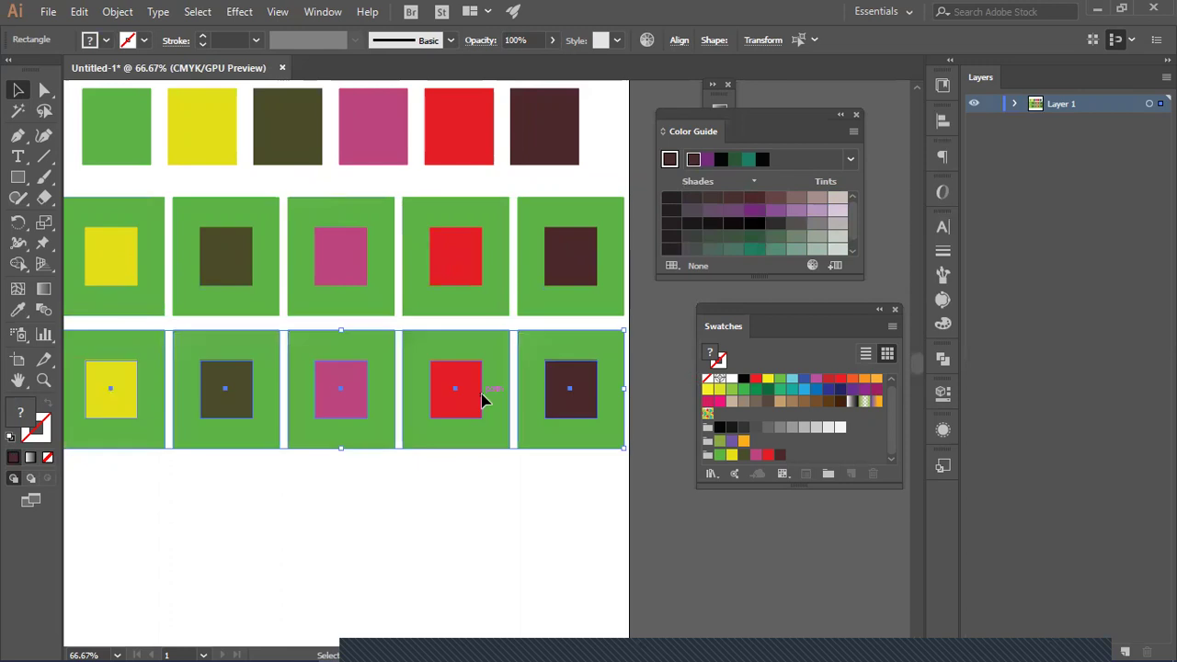
pyautogui.press('a')
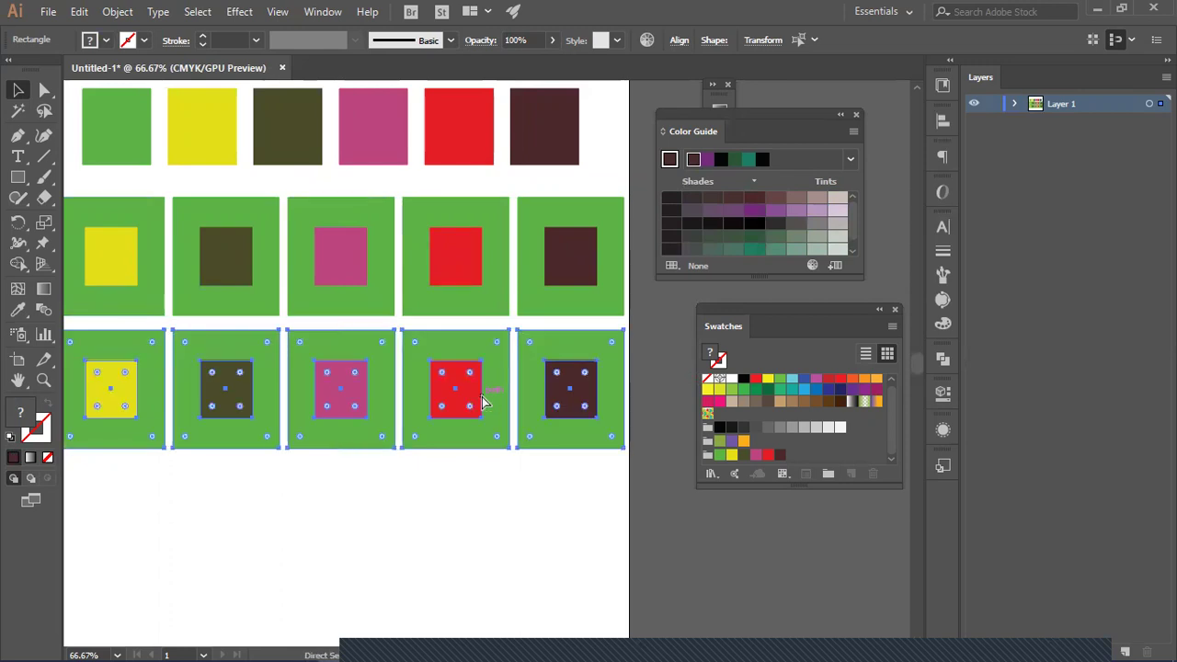
pyautogui.hotkey('ctrl', 'd')
pyautogui.hotkey('ctrl', 'd')
pyautogui.hotkey('ctrl', 'shift', 'a')
pyautogui.press('v')
pyautogui.moveTo(529, 416); pyautogui.dragTo(586, 440)
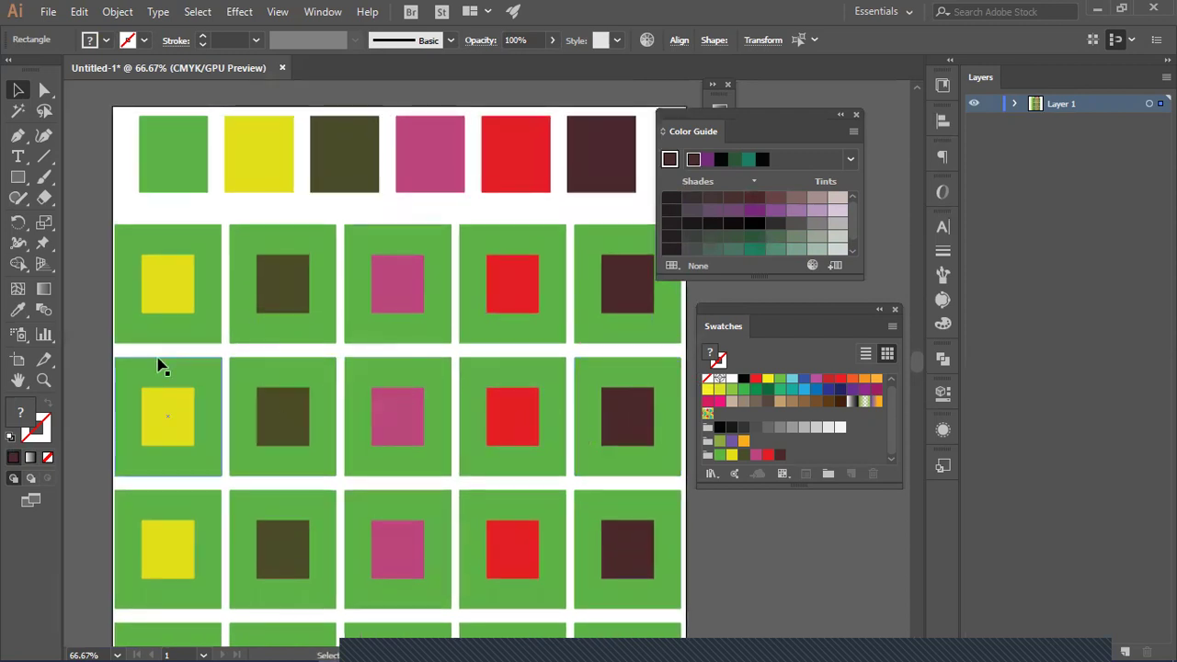
# Step: Fill the outer rectangles of the grid's second row with yellow sampled from the top palette row
pyautogui.moveTo(126, 349); pyautogui.dragTo(665, 391)
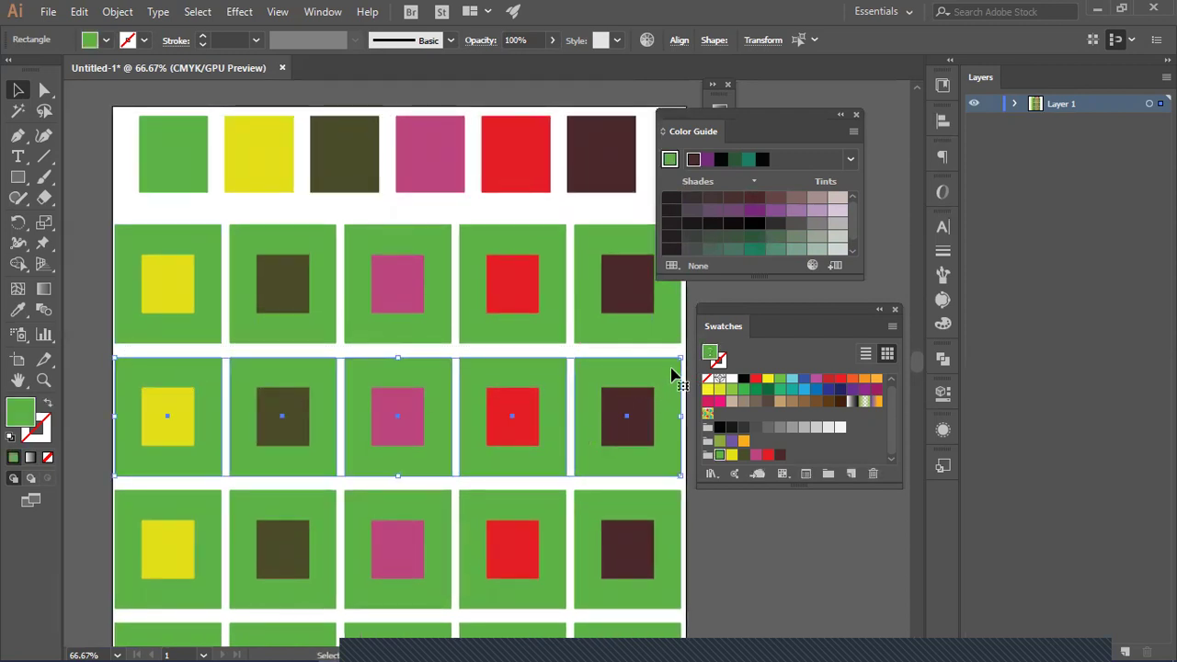
pyautogui.press('i')
pyautogui.click(273, 147)
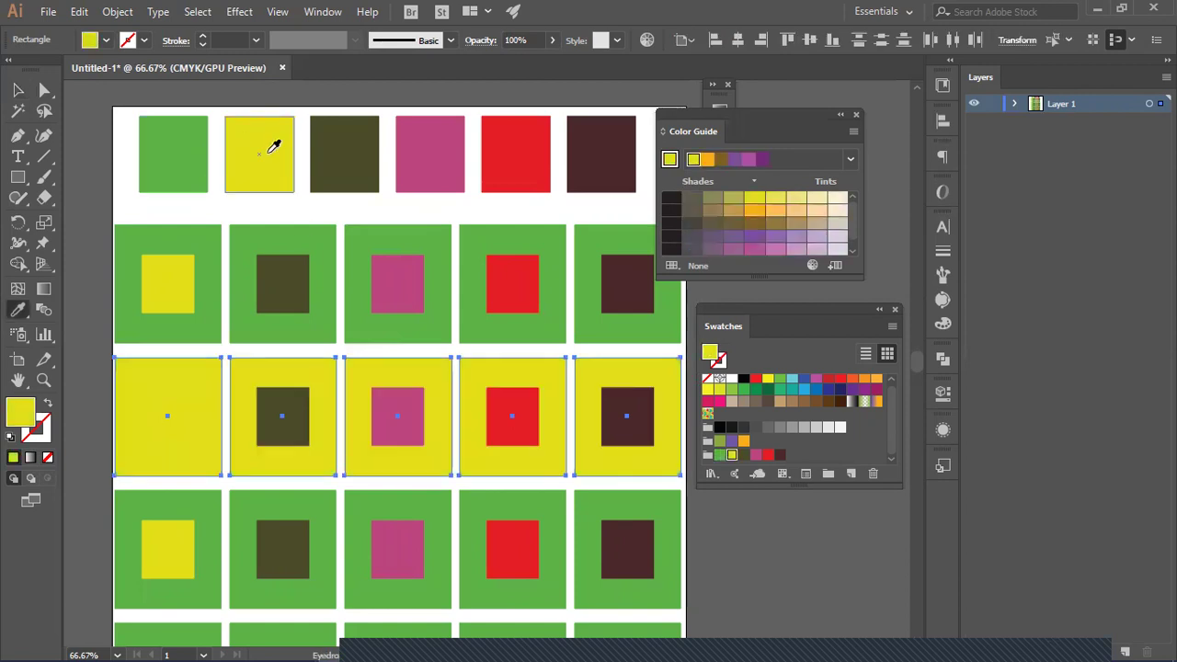
pyautogui.click(18, 89)
pyautogui.click(75, 213)
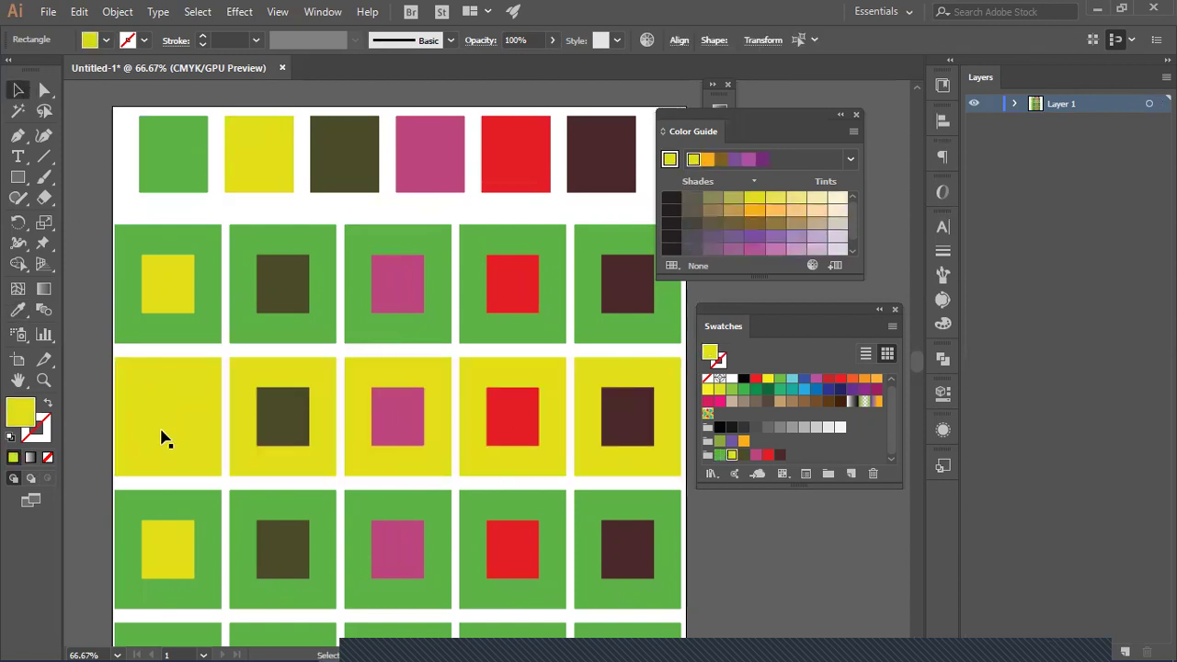
# Step: Fill the inner rectangle of the second row's first pair with green sampled from the row above
pyautogui.click(161, 439)
pyautogui.press('i')
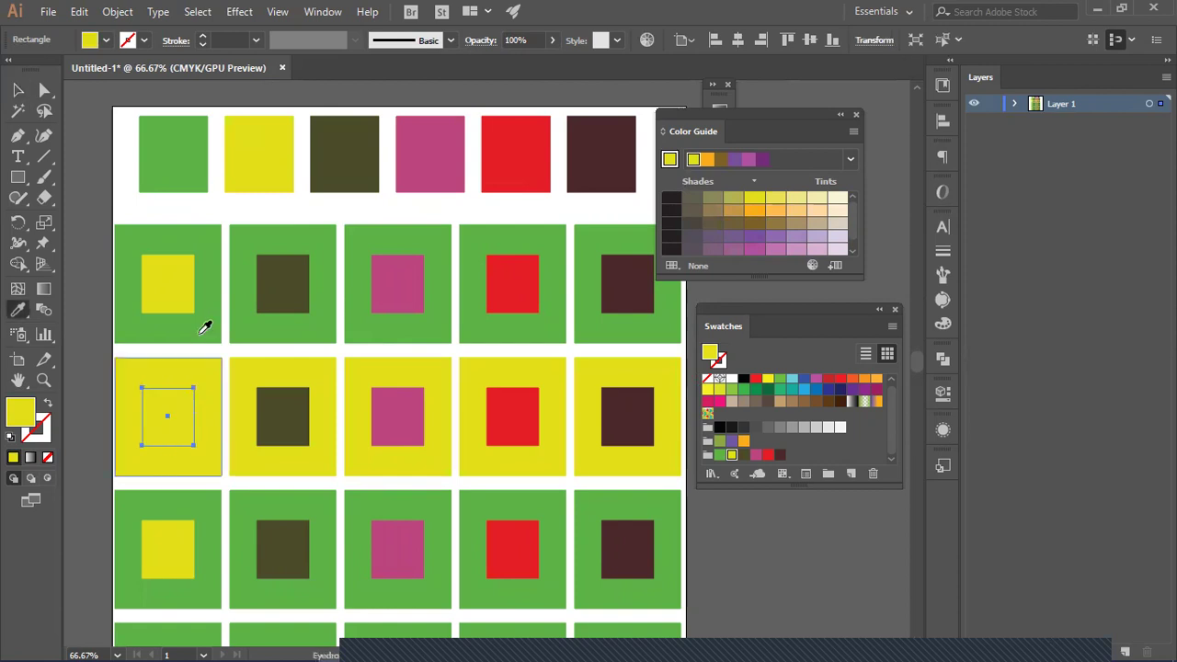
pyautogui.click(211, 313)
pyautogui.scroll(-1, 206, 313)
pyautogui.hscroll(1, 336, 394)
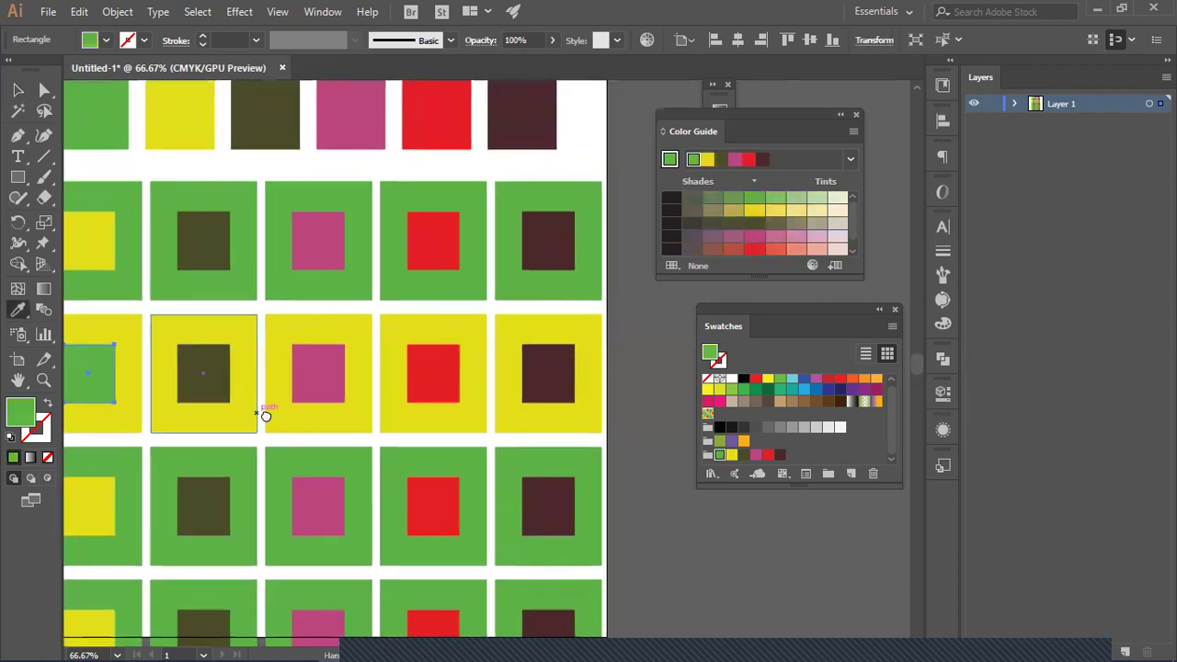
# Step: Fill the outer rectangles of the grid's third row with dark olive sampled from the top palette row
pyautogui.scroll(-1, 262, 413)
pyautogui.click(18, 89)
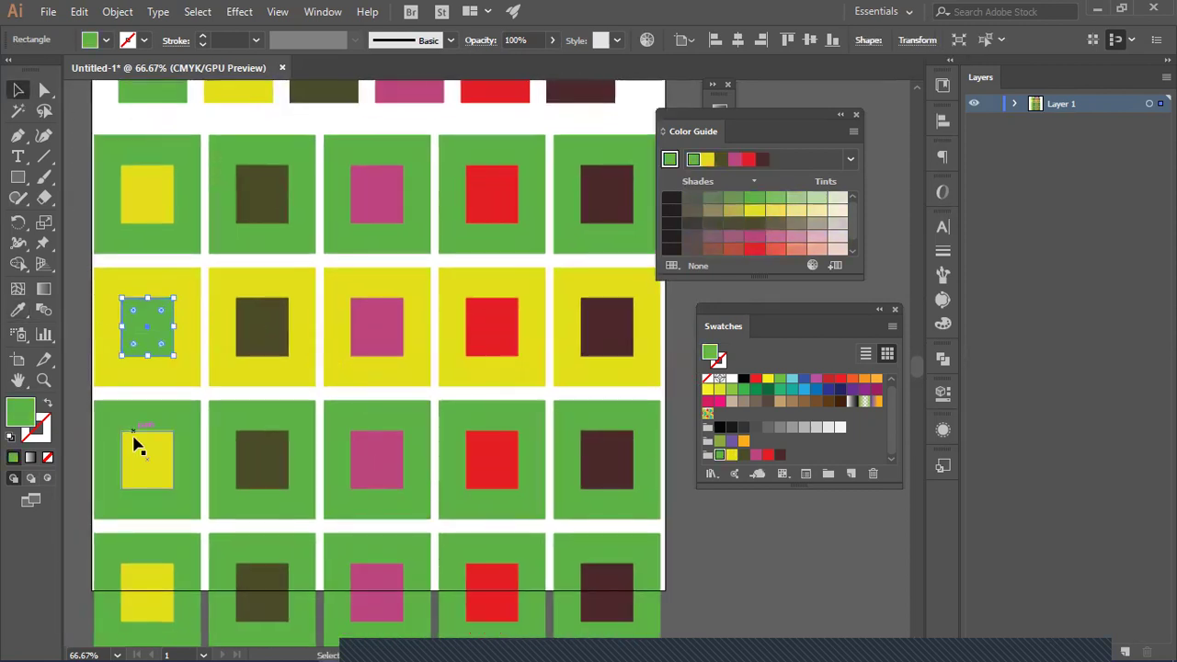
pyautogui.click(683, 419)
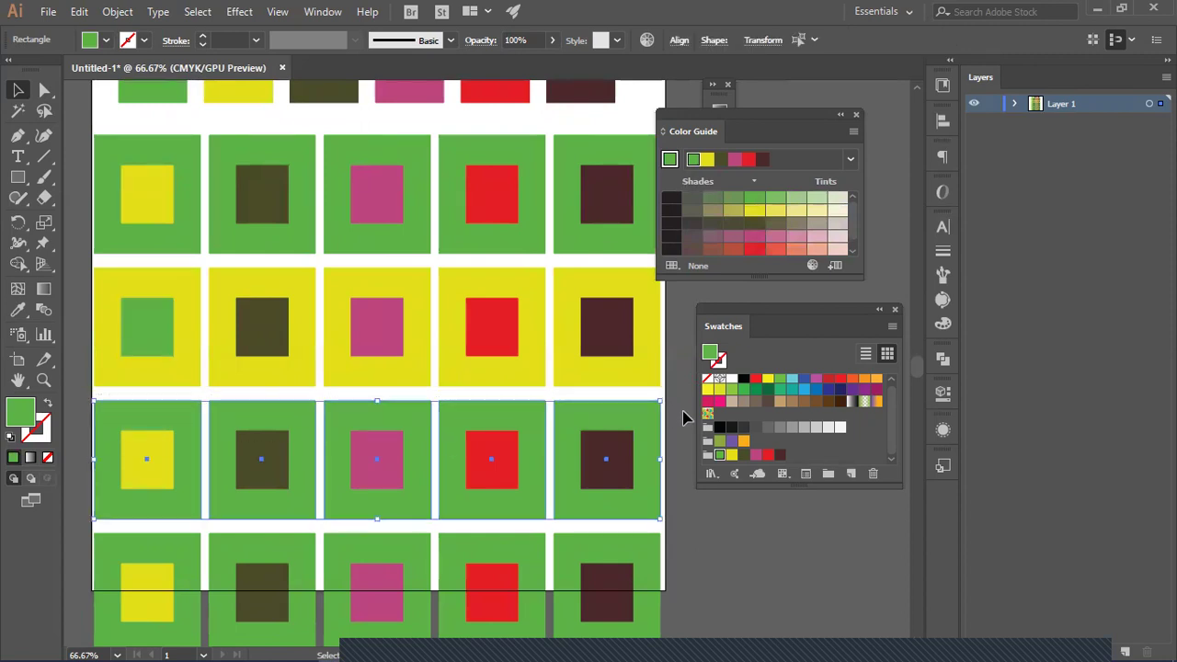
pyautogui.press('i')
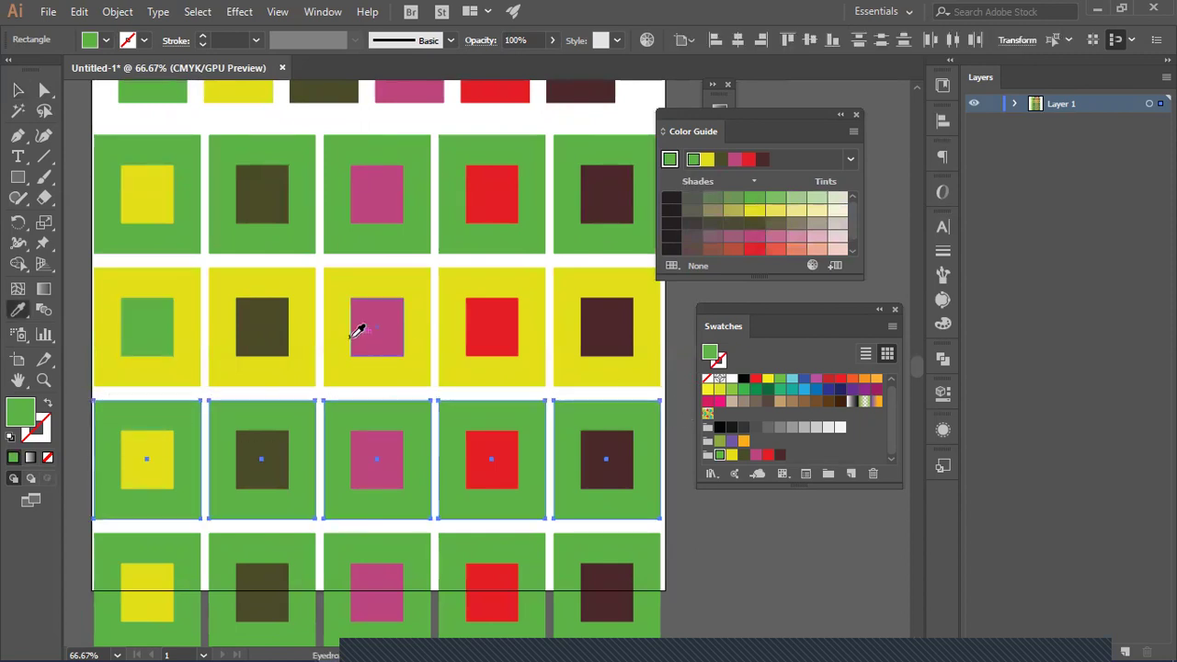
pyautogui.click(345, 86)
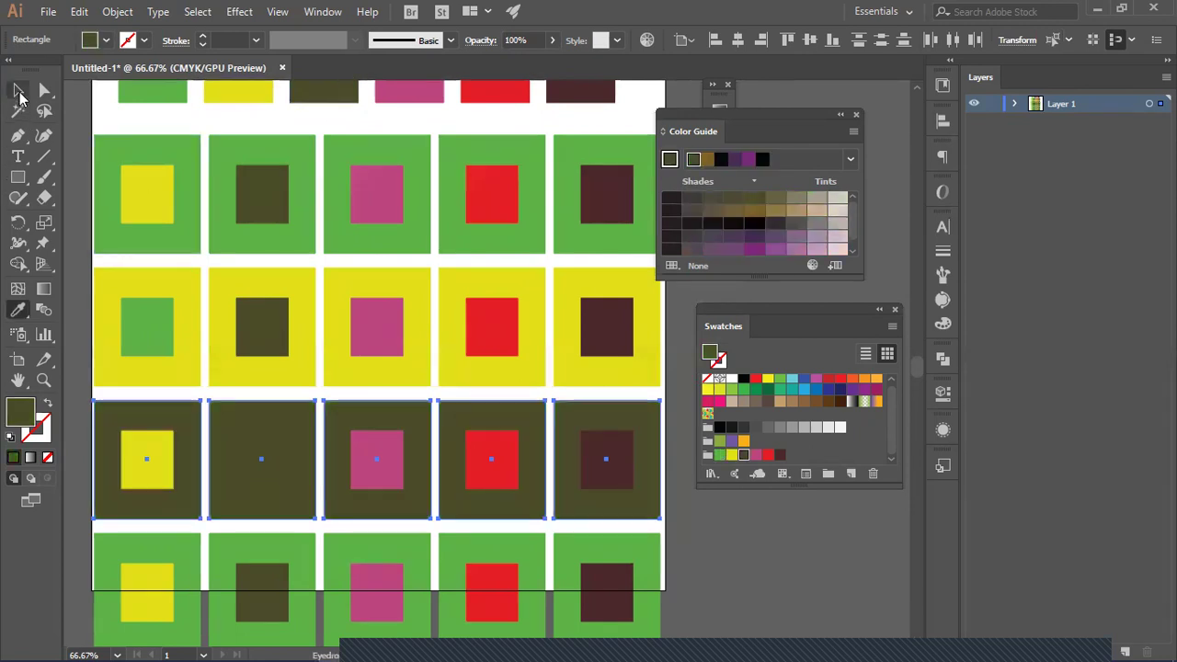
# Step: Fill the inner rectangle of the third row's second pair with green sampled from the first row
pyautogui.click(17, 89)
pyautogui.click(247, 474)
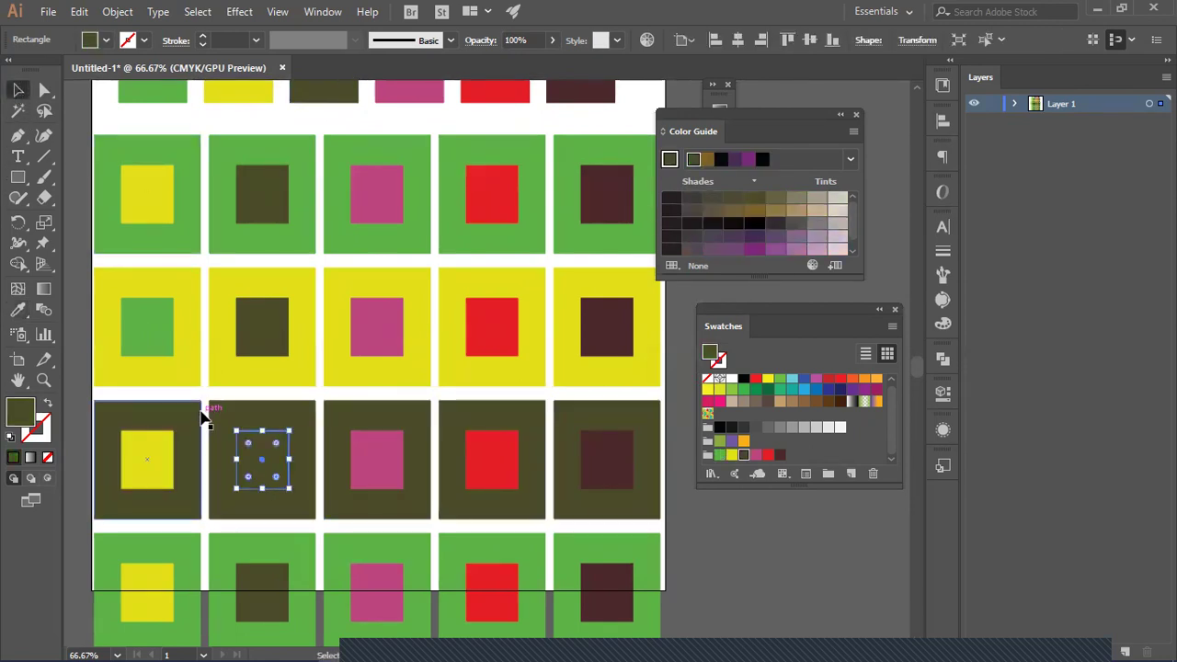
pyautogui.press('i')
pyautogui.click(176, 221)
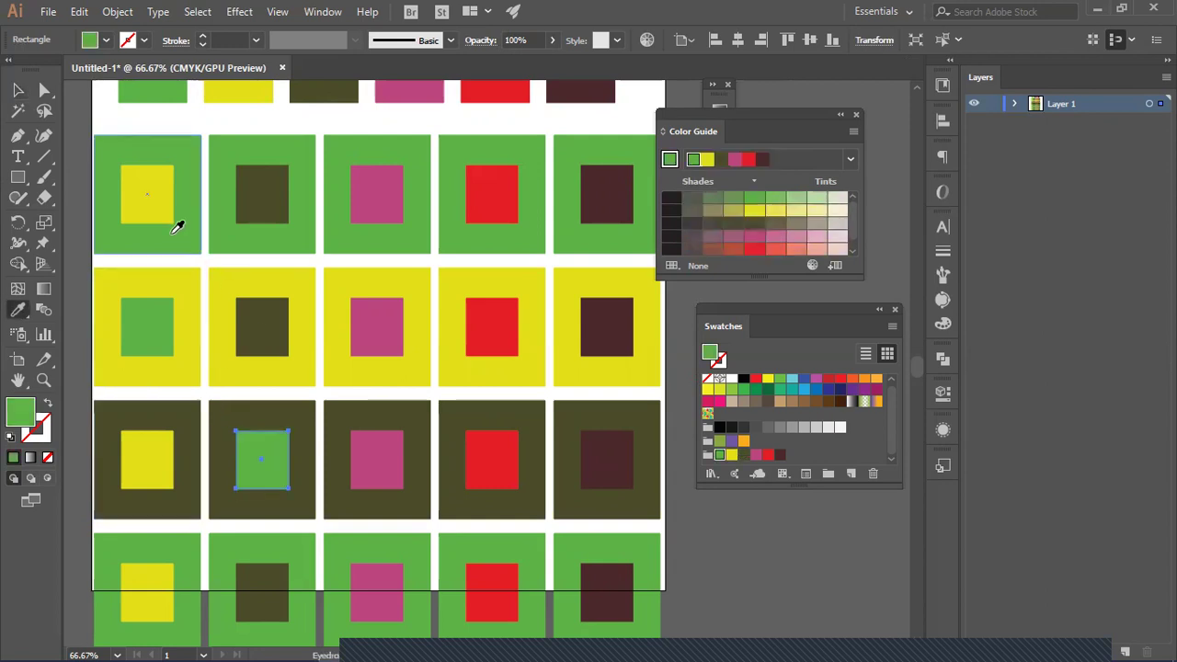
# Step: Fill the outer rectangles of the grid's fourth row with sampled magenta
pyautogui.click(18, 89)
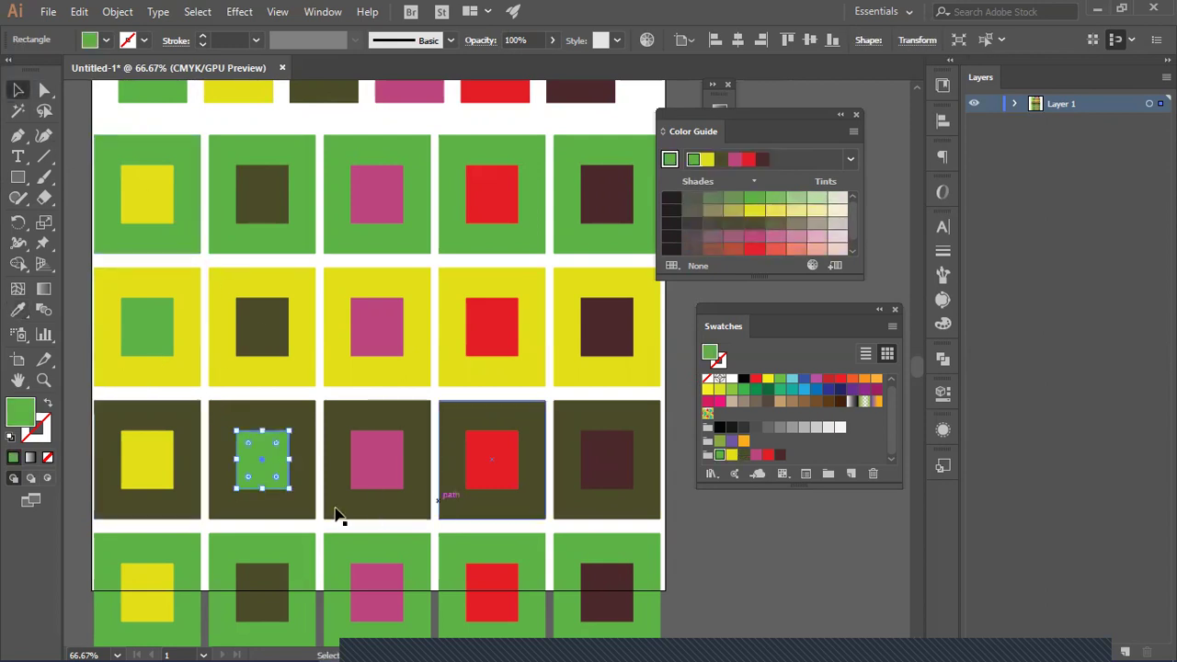
pyautogui.moveTo(336, 512); pyautogui.dragTo(360, 426)
pyautogui.hscroll(2, 204, 472)
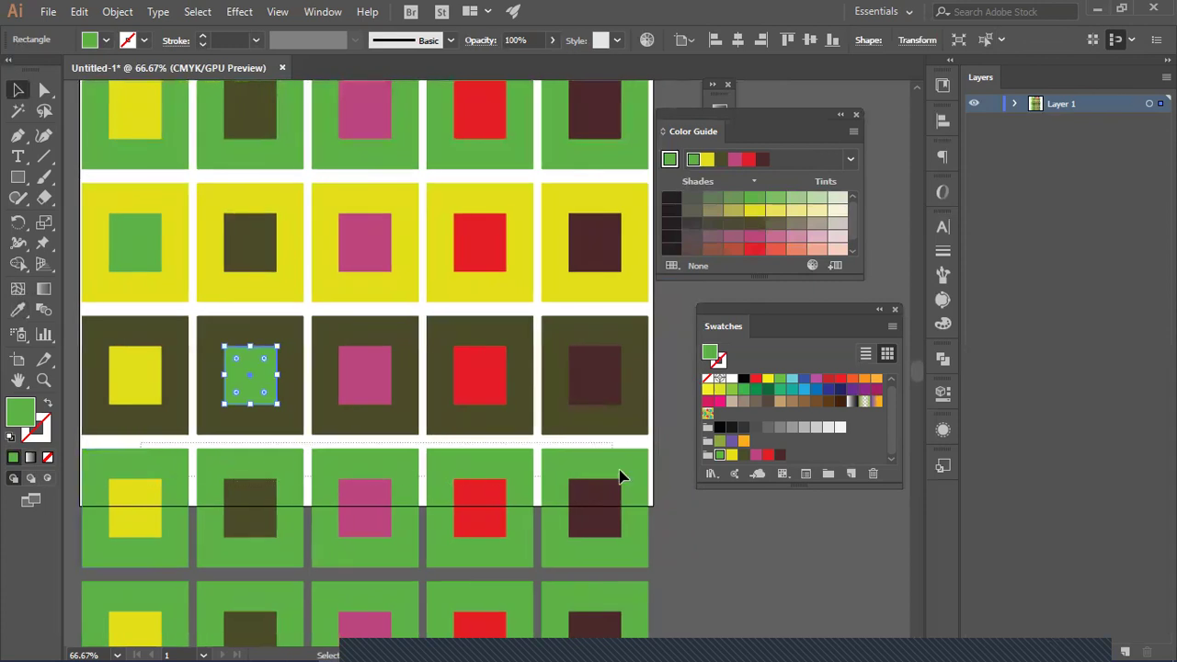
pyautogui.click(520, 411)
pyautogui.moveTo(370, 325); pyautogui.dragTo(407, 321)
pyautogui.press('i')
pyautogui.click(420, 178)
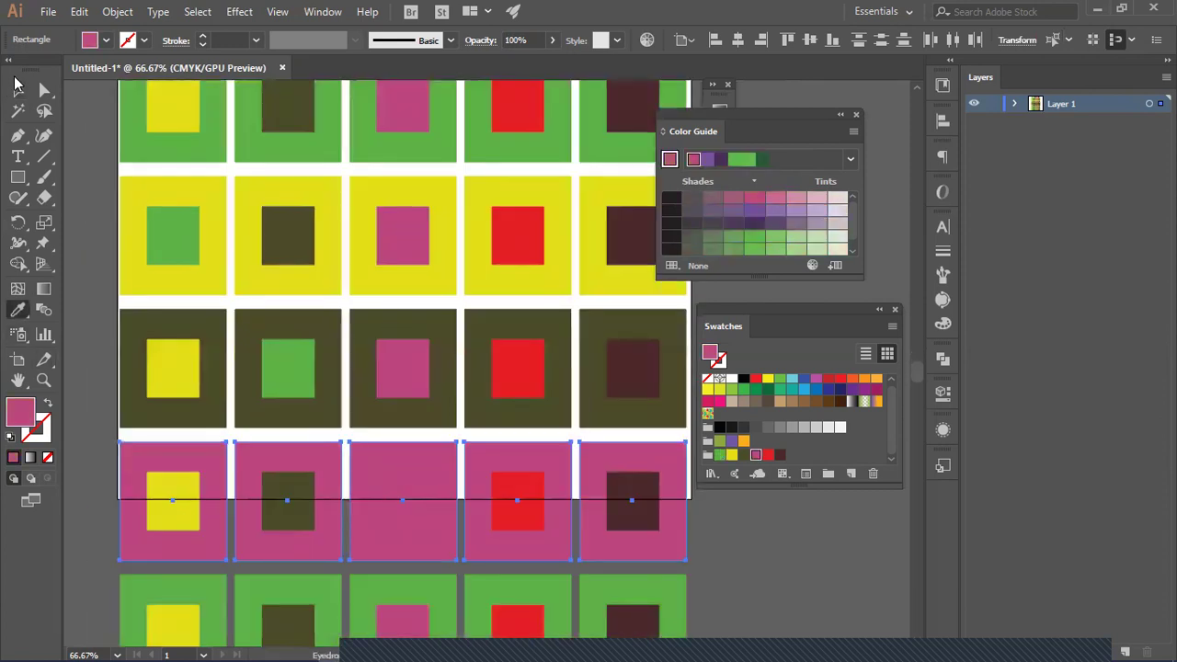
# Step: Fill the inner rectangle of the fourth row's third pair with green sampled from the row above
pyautogui.click(16, 85)
pyautogui.click(79, 546)
pyautogui.click(414, 531)
pyautogui.press('i')
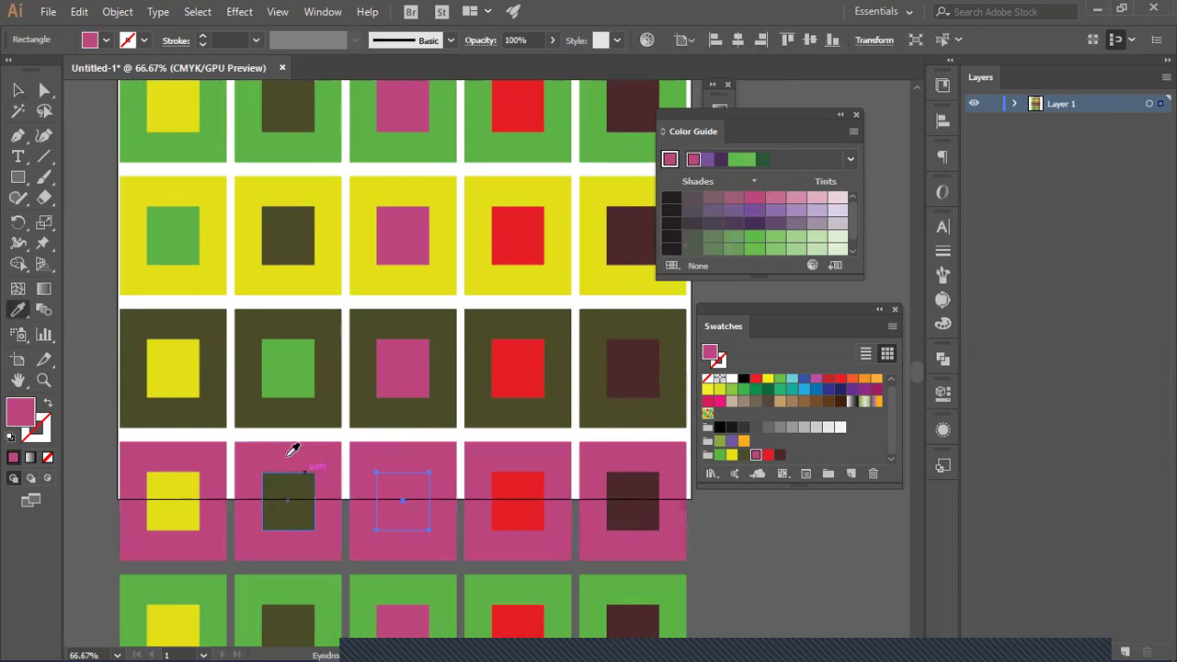
pyautogui.click(306, 368)
# Step: Fill the outer rectangles of the grid's fifth row with red sampled from the top palette row
pyautogui.scroll(-2, 472, 476)
pyautogui.hscroll(1, 368, 322)
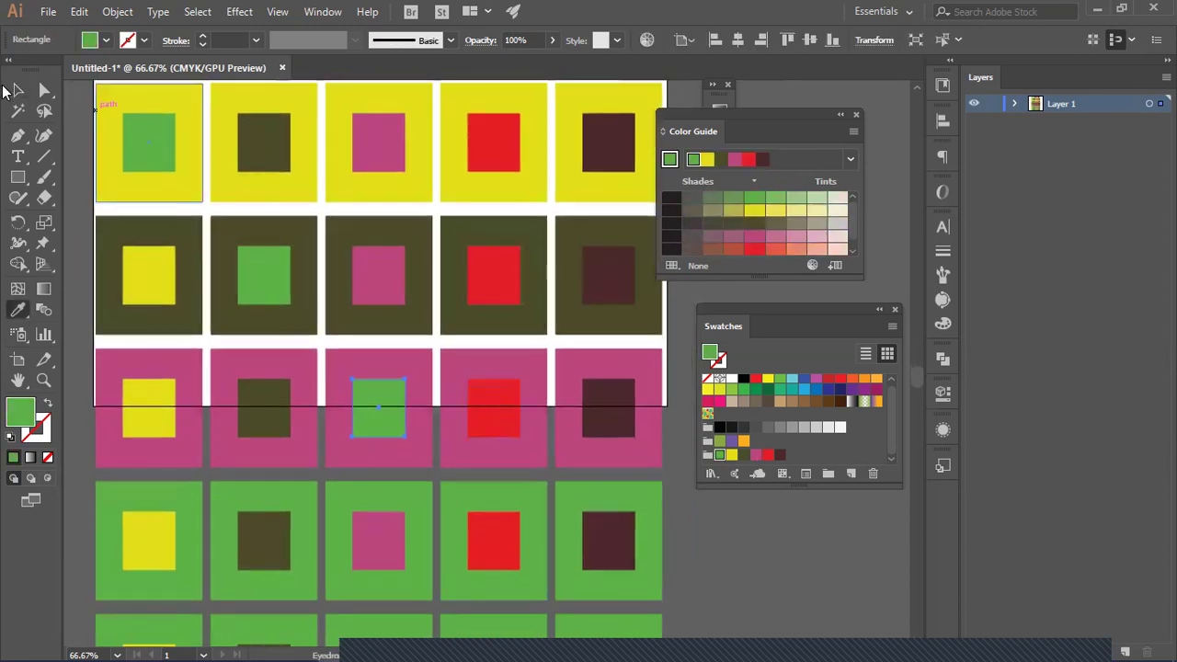
pyautogui.click(16, 90)
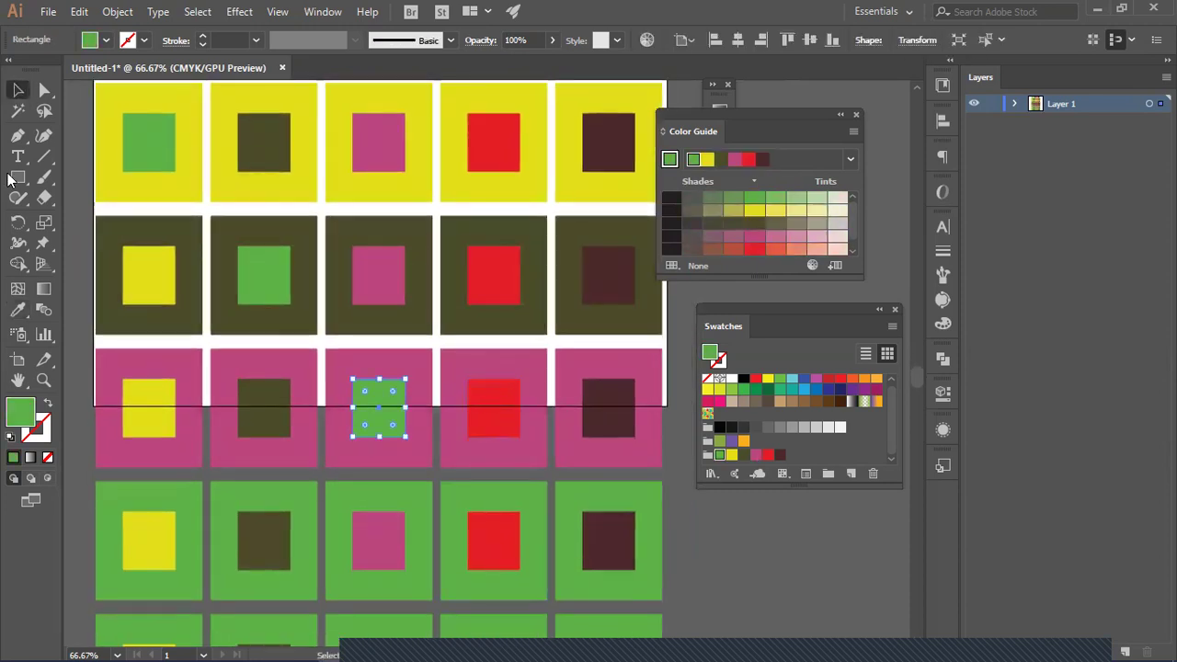
pyautogui.click(661, 490)
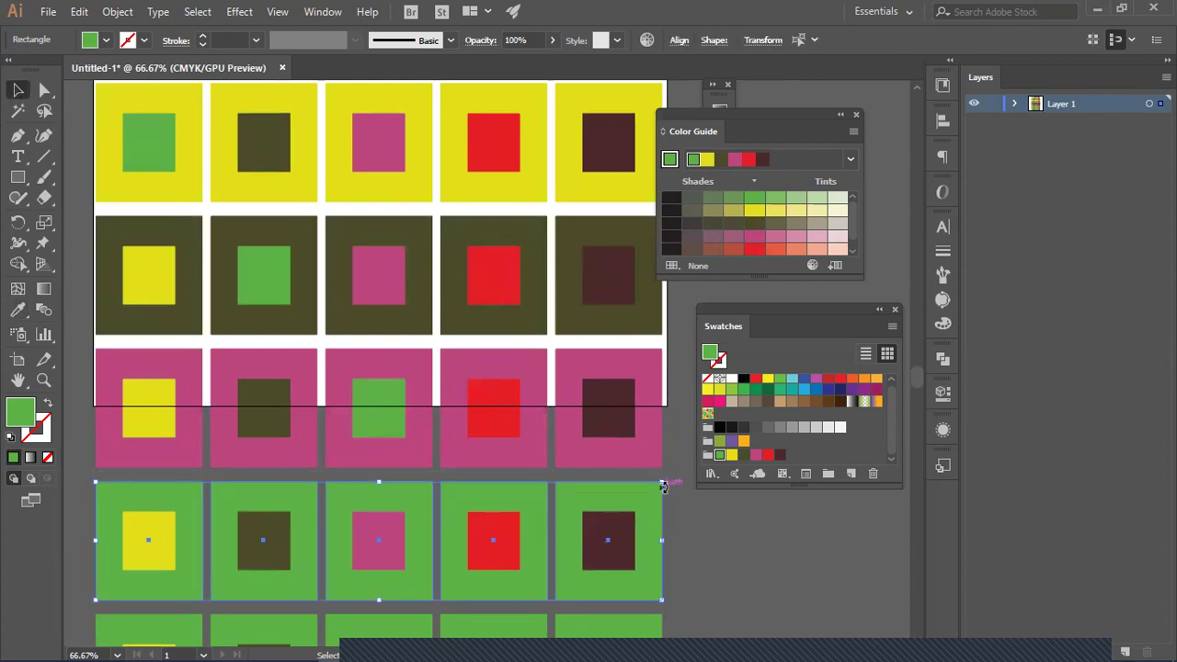
pyautogui.scroll(6, 661, 487)
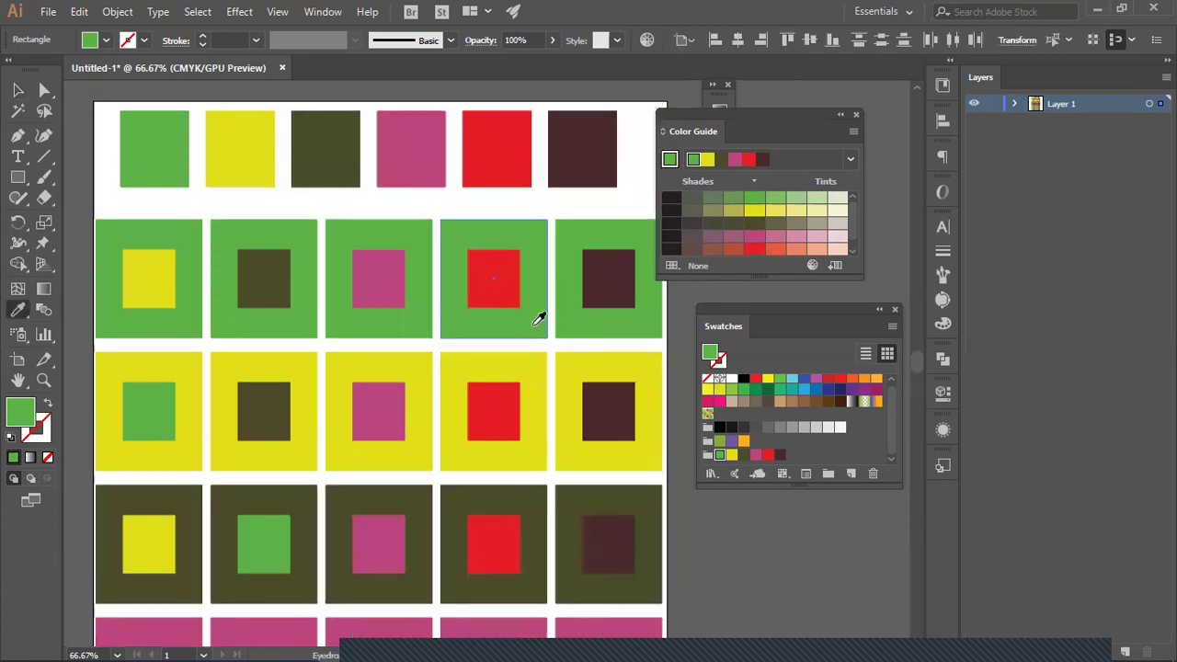
pyautogui.click(484, 132)
pyautogui.press('i')
pyautogui.click(484, 131)
# Step: Fill the inner rectangle of the fifth row's fourth pair with green sampled from the row above
pyautogui.scroll(-10, 538, 557)
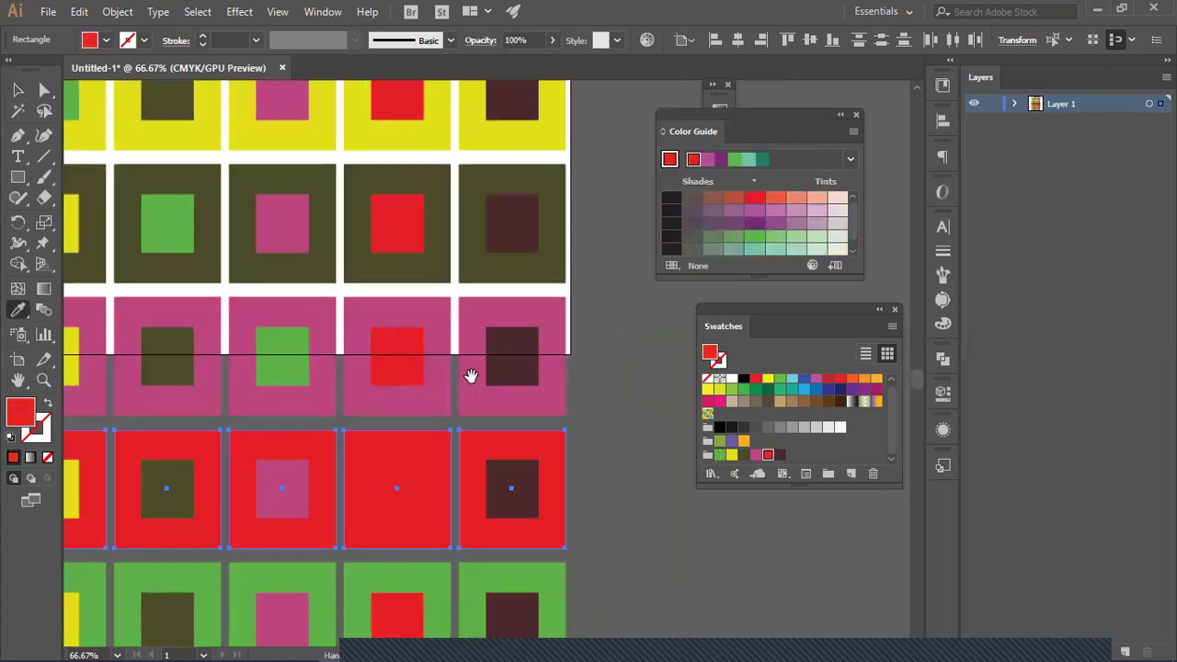
pyautogui.hscroll(-2, 449, 210)
pyautogui.click(15, 88)
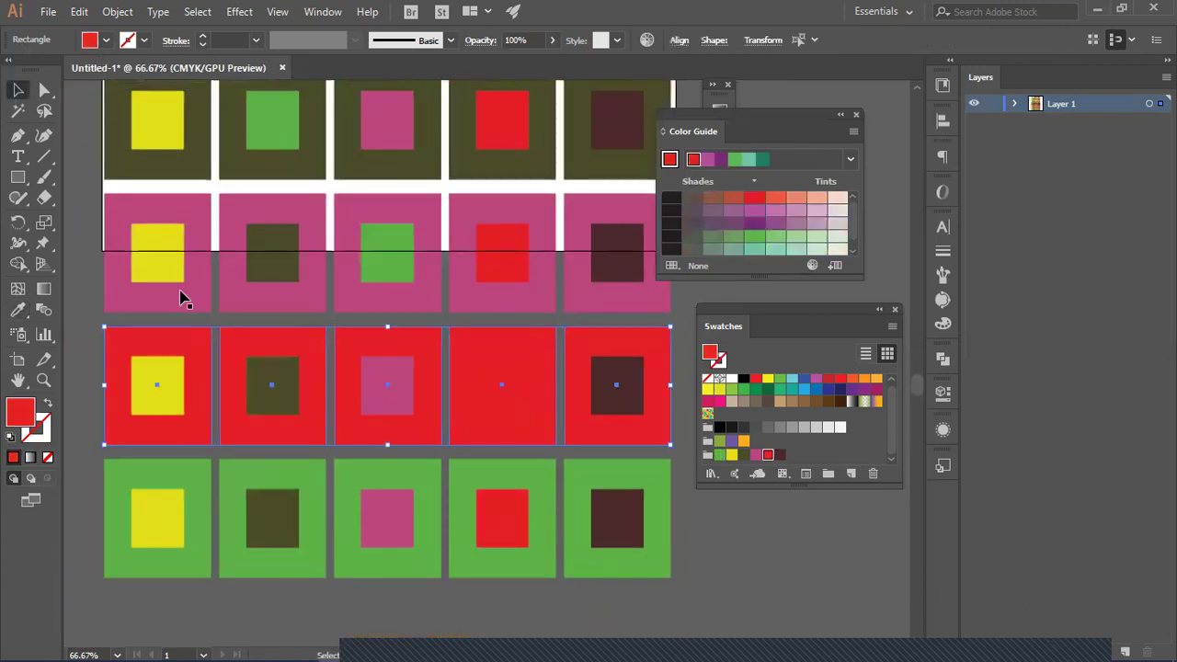
pyautogui.click(510, 387)
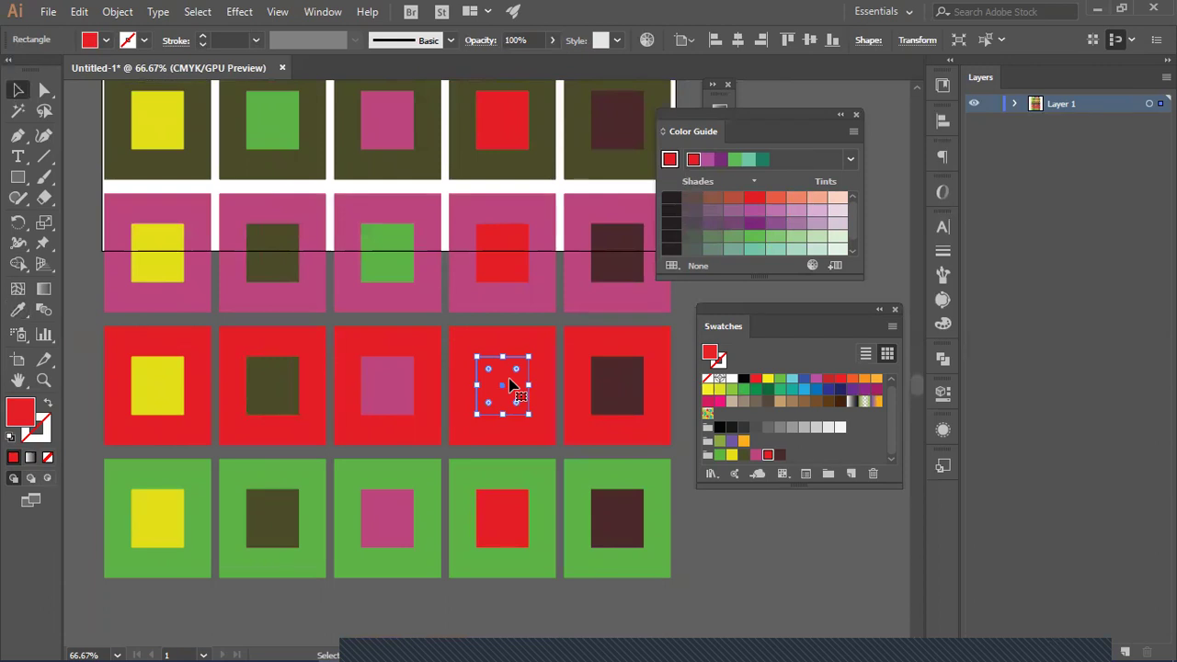
pyautogui.press('i')
pyautogui.click(395, 232)
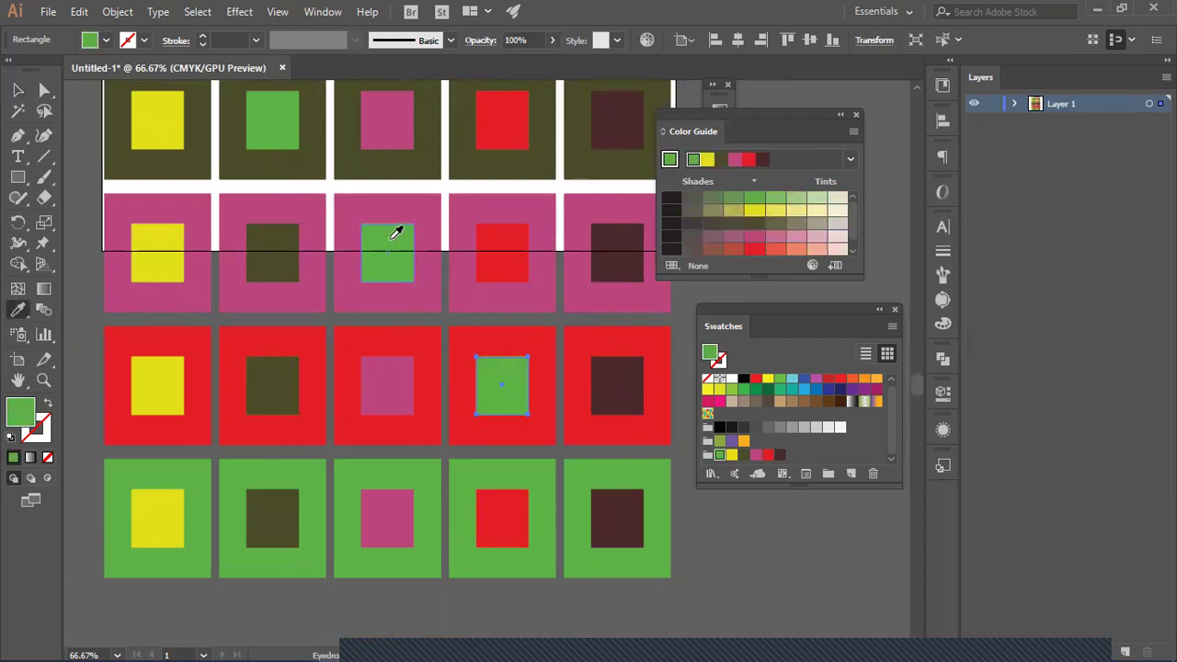
# Step: Fill the outer rectangles of the grid's sixth row with dark maroon sampled from the top palette row
pyautogui.click(16, 92)
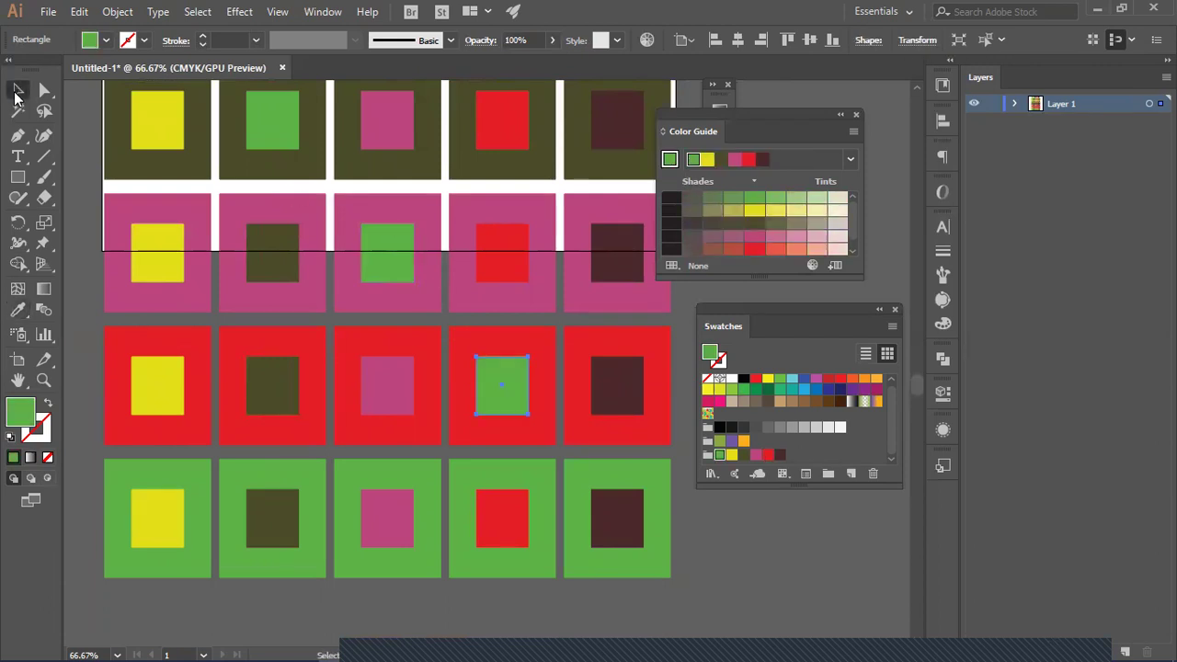
pyautogui.click(87, 451)
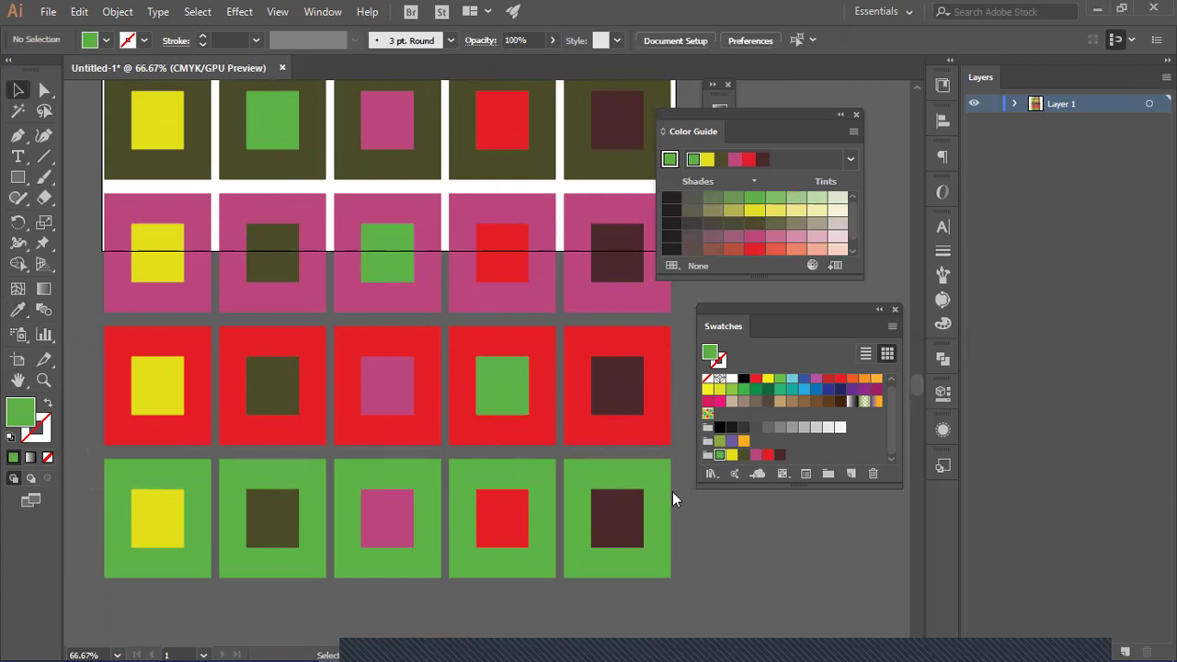
pyautogui.moveTo(676, 459); pyautogui.dragTo(101, 552)
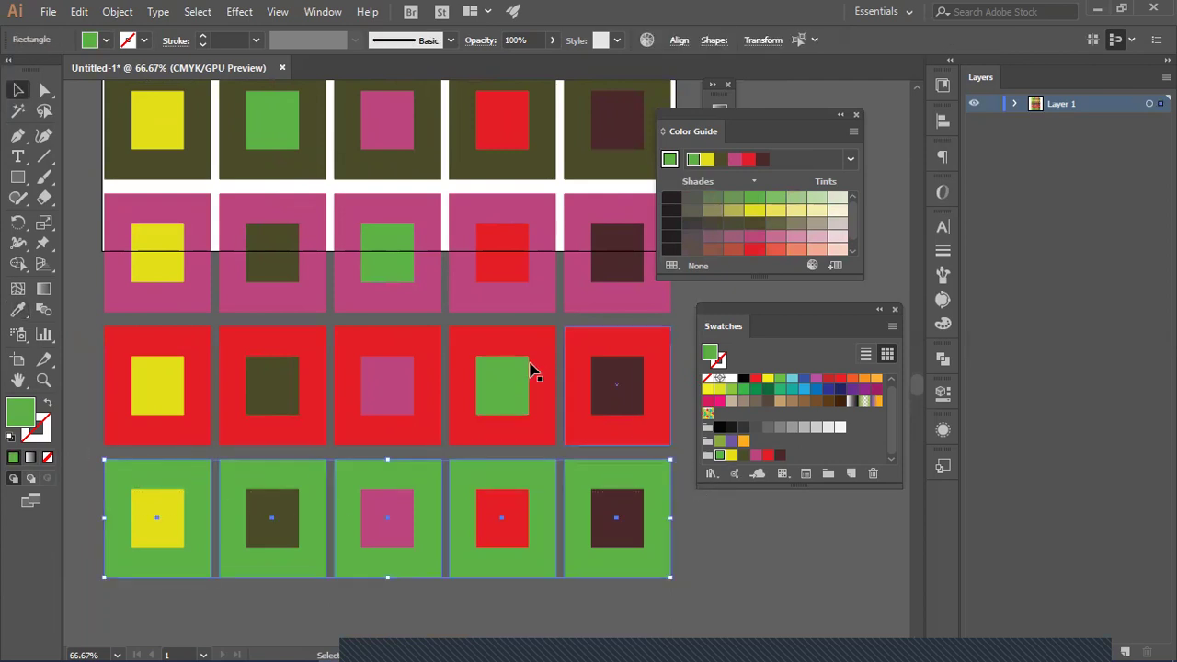
pyautogui.press('i')
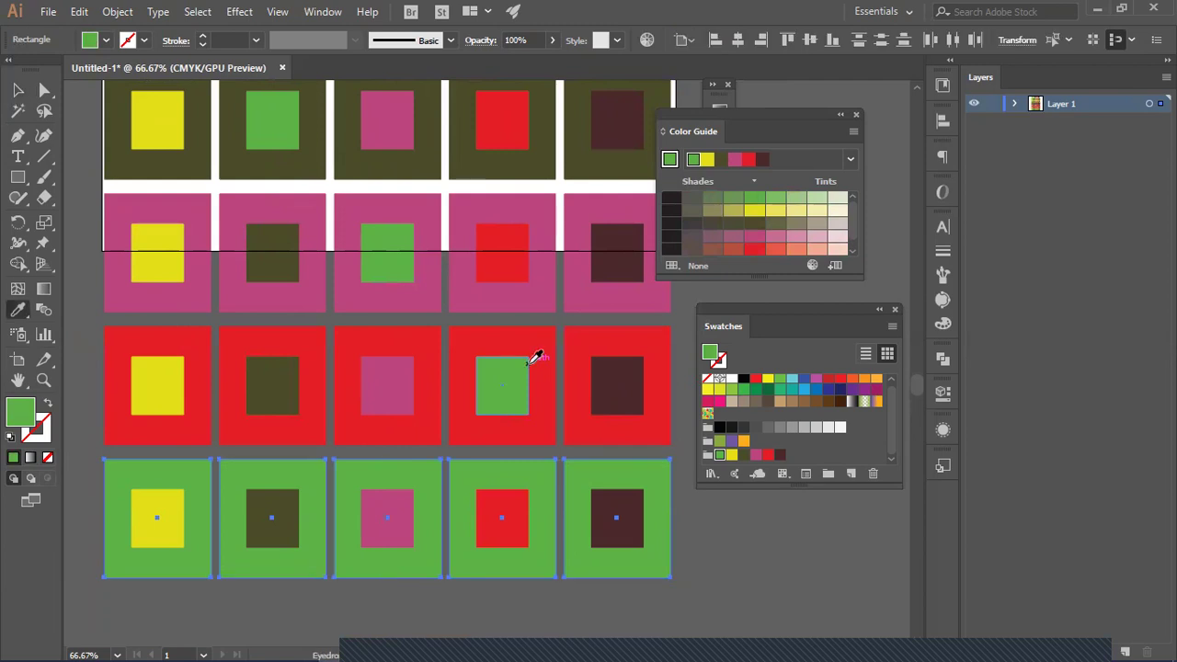
pyautogui.scroll(10, 532, 363)
pyautogui.scroll(3, 569, 312)
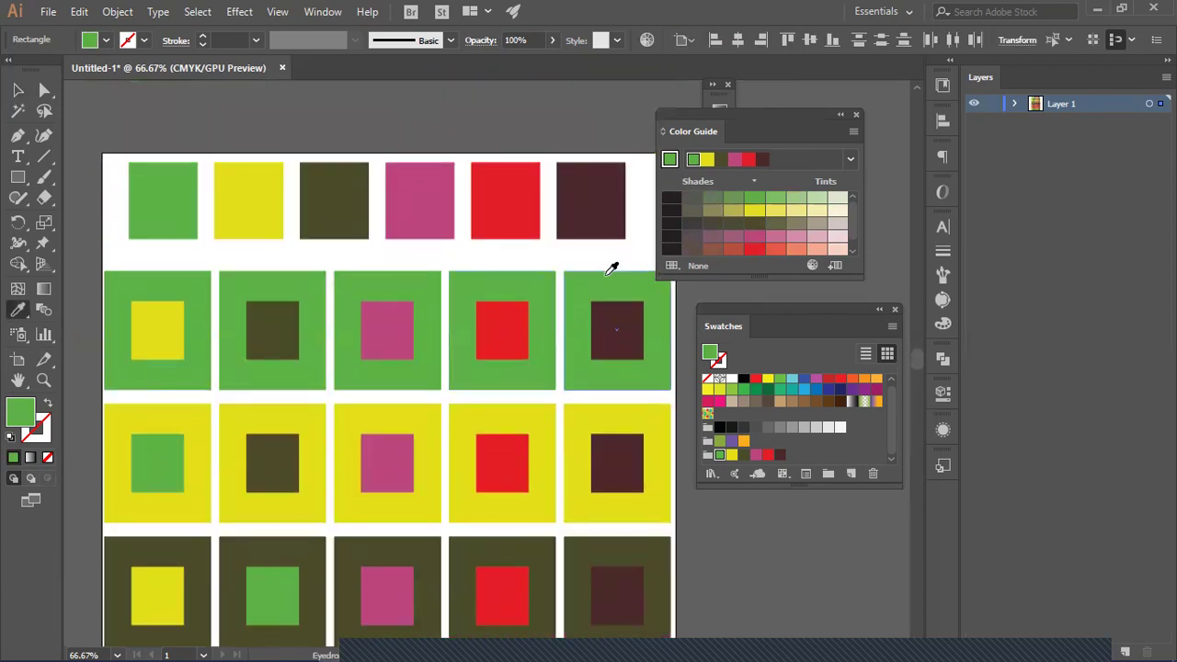
pyautogui.click(598, 210)
# Step: Fill the inner rectangle of the sixth row's fifth pair with green sampled from the row above, and deselect it
pyautogui.scroll(-7, 593, 230)
pyautogui.scroll(-5, 588, 242)
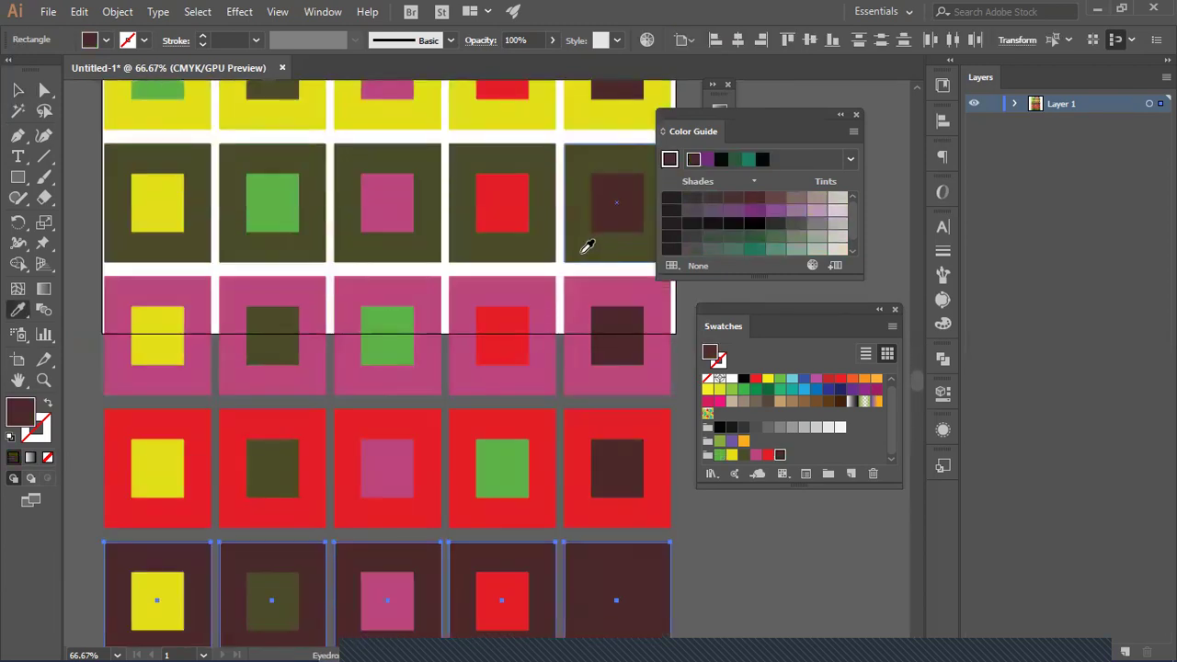
pyautogui.press('v')
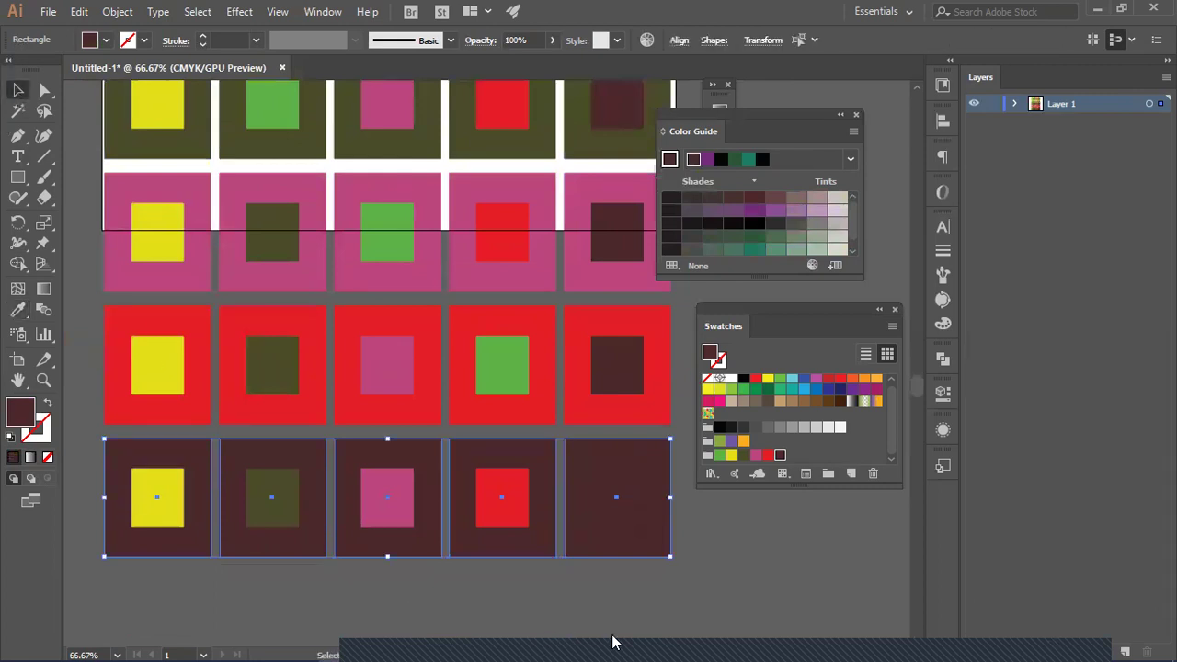
pyautogui.click(616, 598)
pyautogui.click(616, 503)
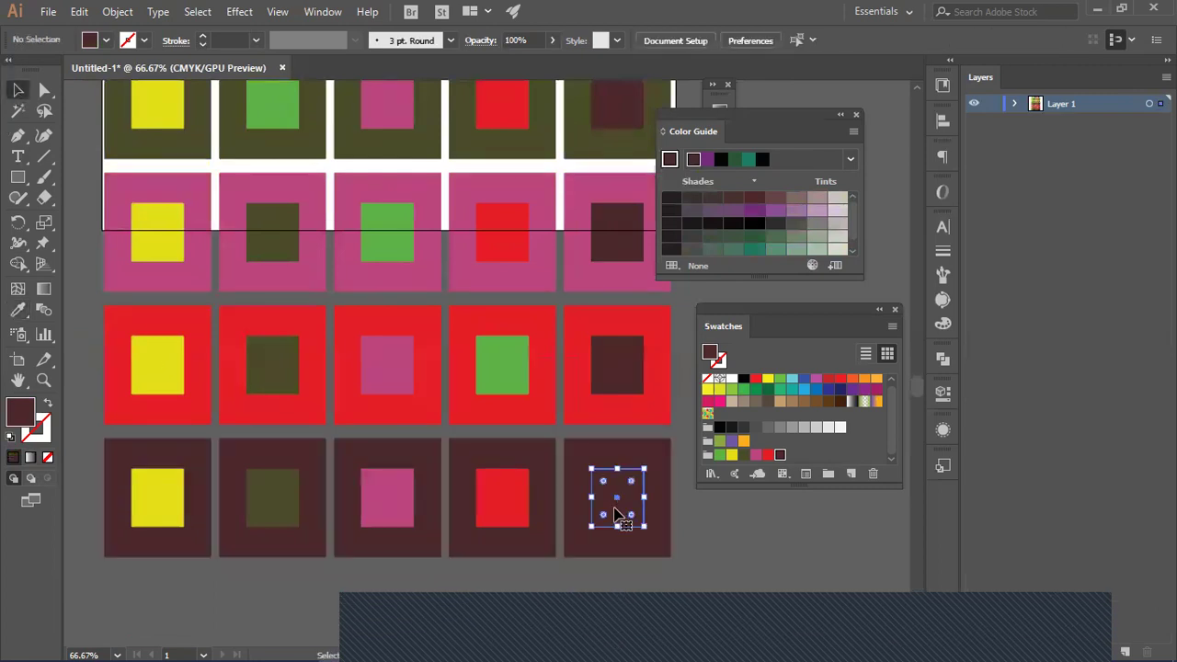
pyautogui.press('i')
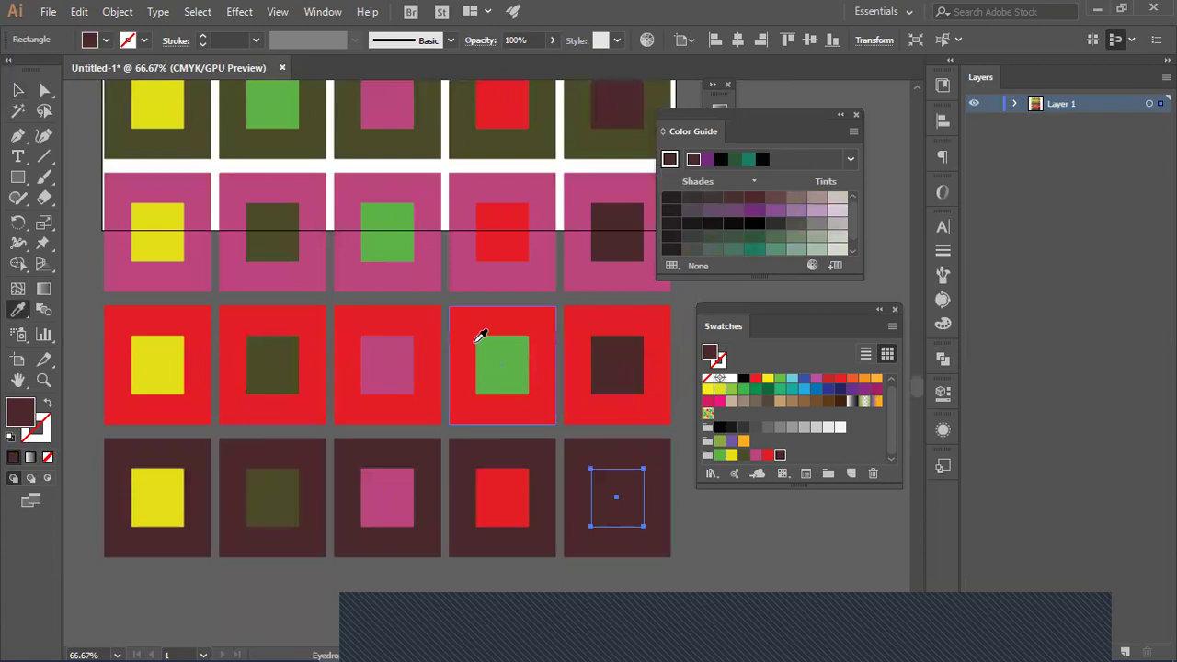
pyautogui.click(508, 360)
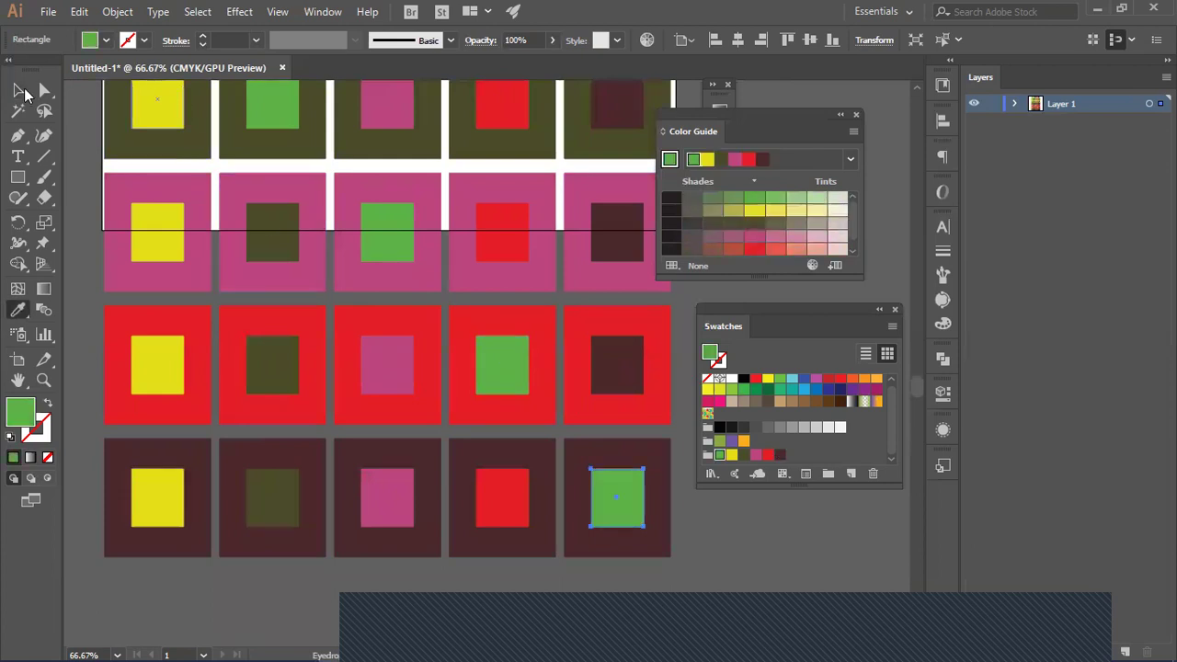
pyautogui.press('v')
pyautogui.click(364, 587)
# Step: Return to the top of the grid, move the Color Guide clear of the artwork and dock Swatches beneath it
pyautogui.scroll(5, 376, 634)
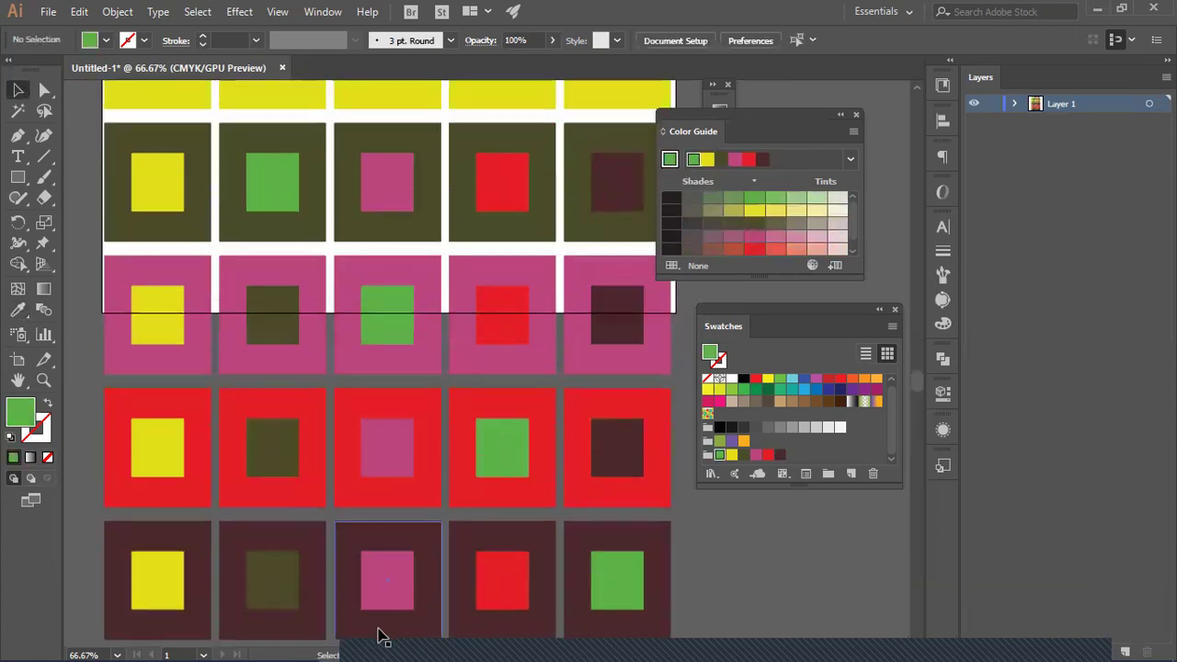
pyautogui.scroll(1, 377, 636)
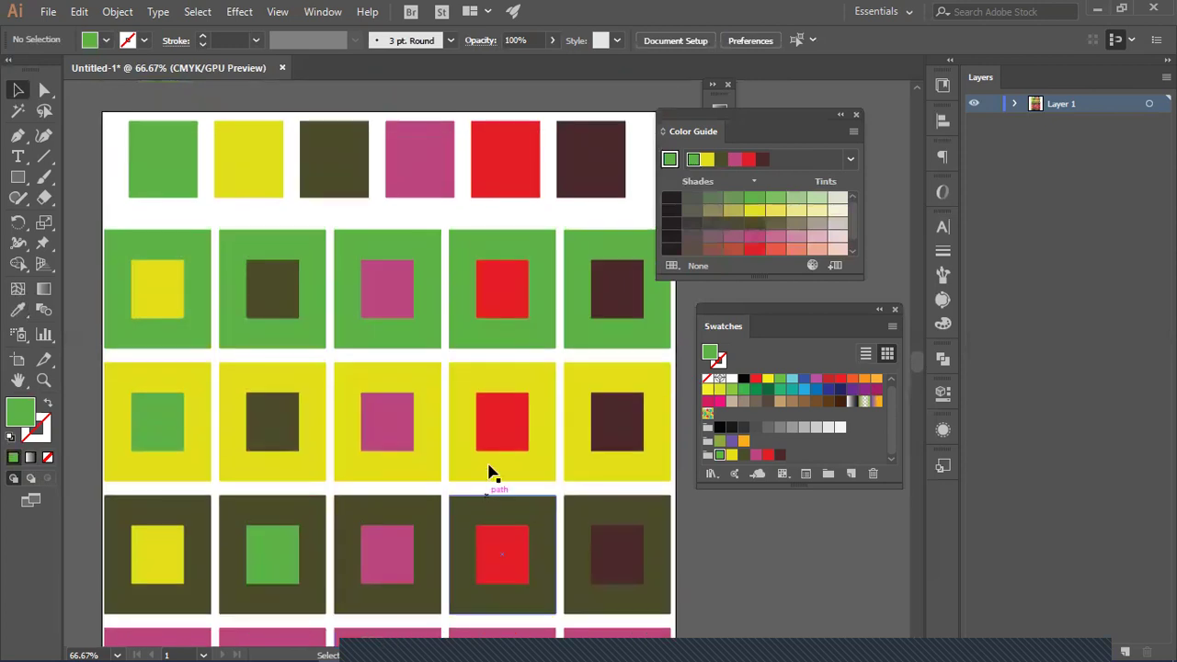
pyautogui.moveTo(453, 416)
pyautogui.mouseDown()
pyautogui.moveTo(426, 399)
pyautogui.moveTo(460, 402)
pyautogui.mouseUp()
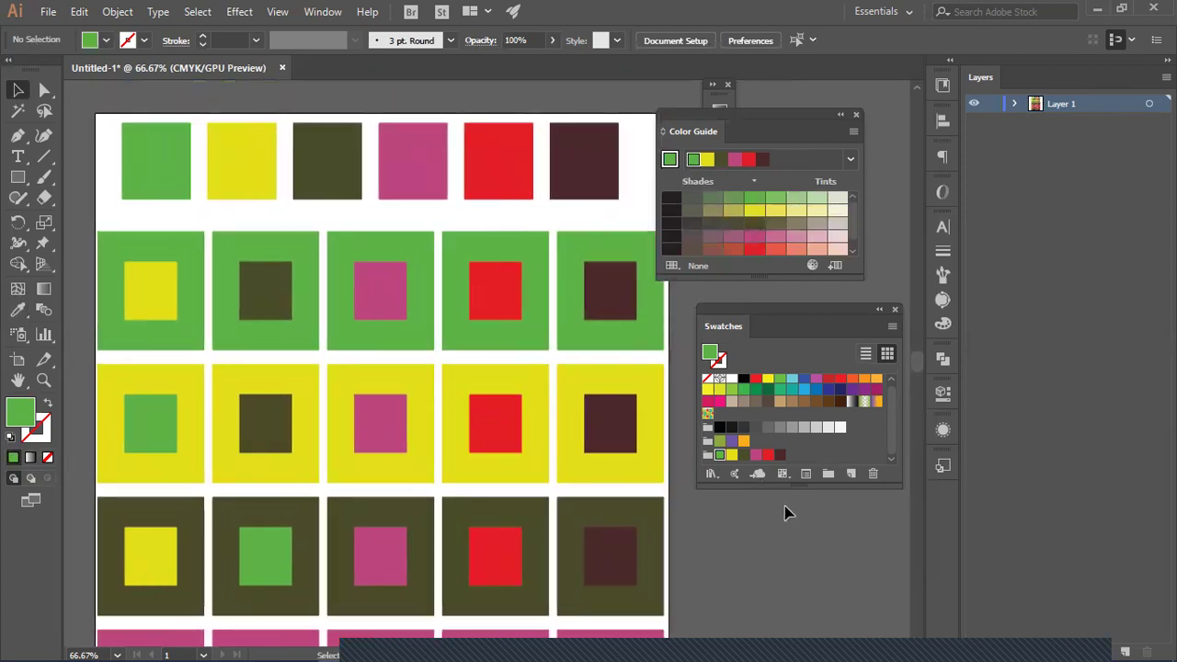
pyautogui.moveTo(778, 115); pyautogui.dragTo(825, 109)
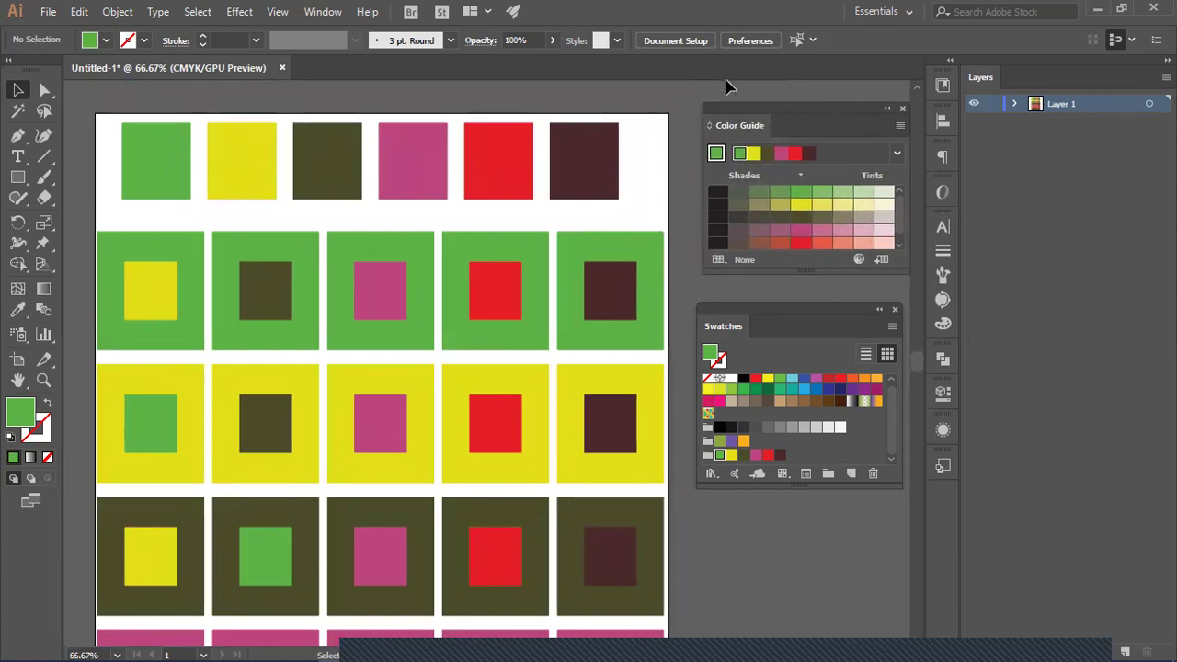
pyautogui.moveTo(830, 318); pyautogui.dragTo(841, 268)
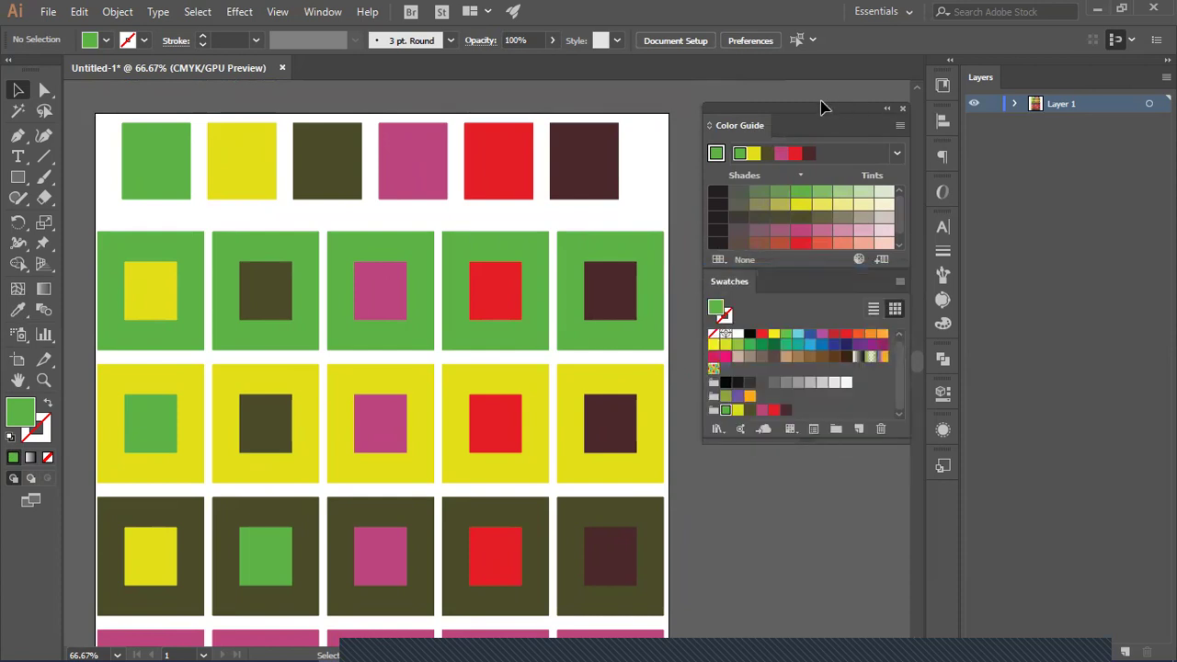
# Step: Set the Paintbrush color to the palette's red and cross out the first row's second pair, dark olive on green
pyautogui.scroll(-1, 478, 224)
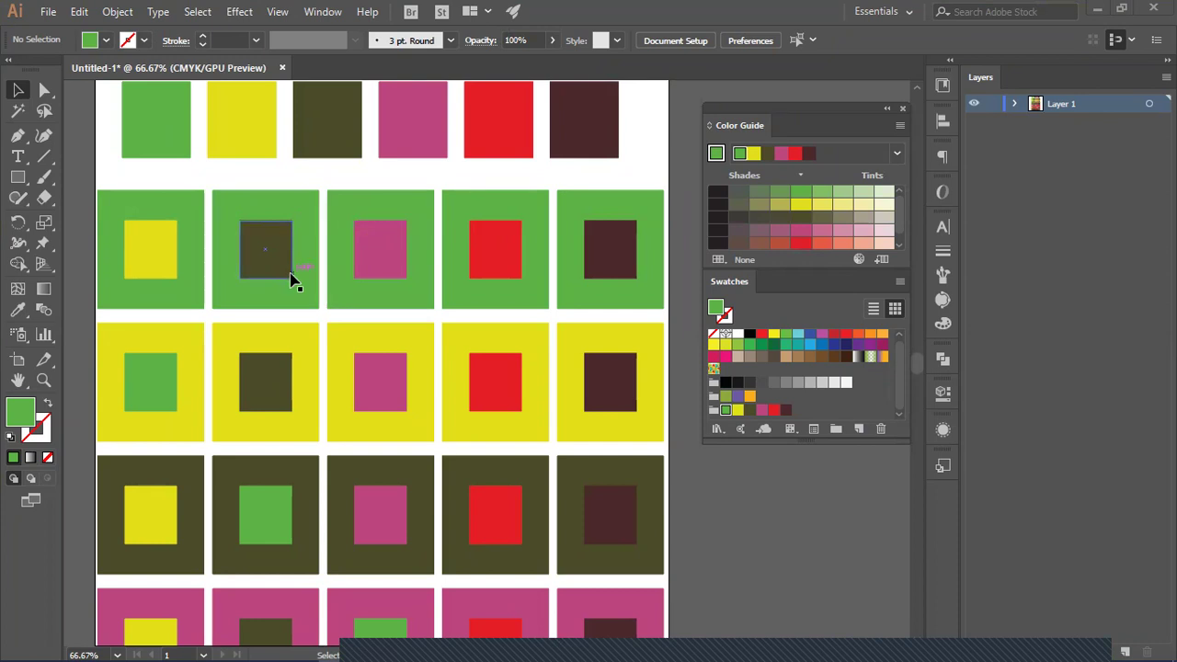
pyautogui.click(43, 177)
pyautogui.click(107, 41)
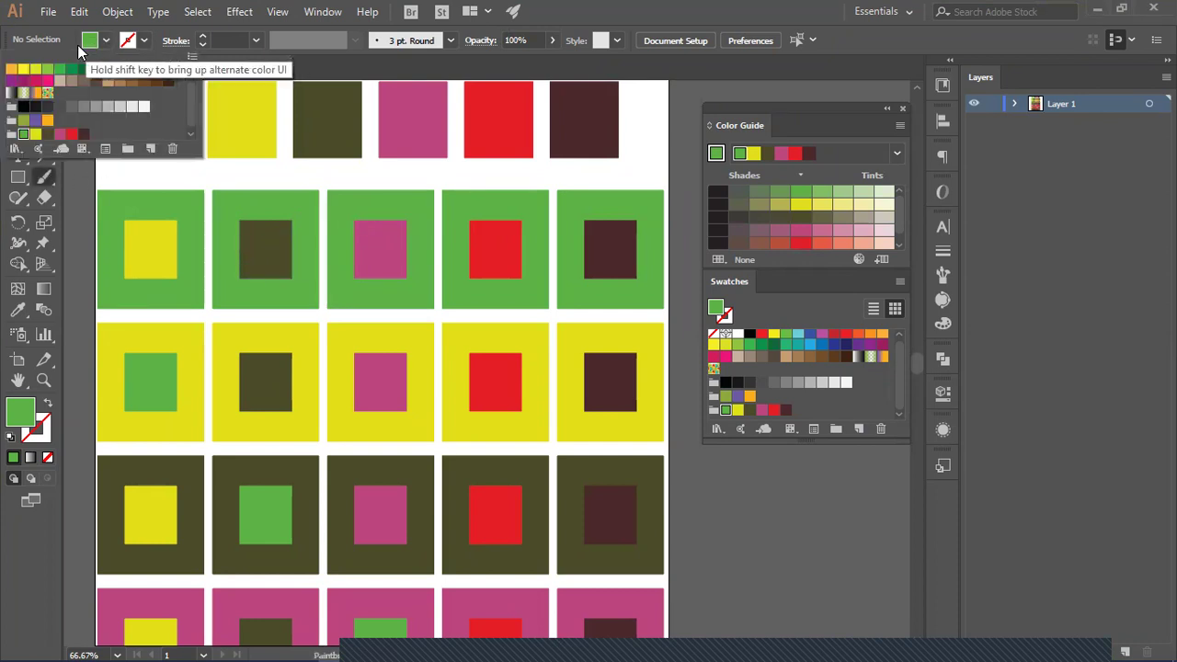
pyautogui.click(70, 134)
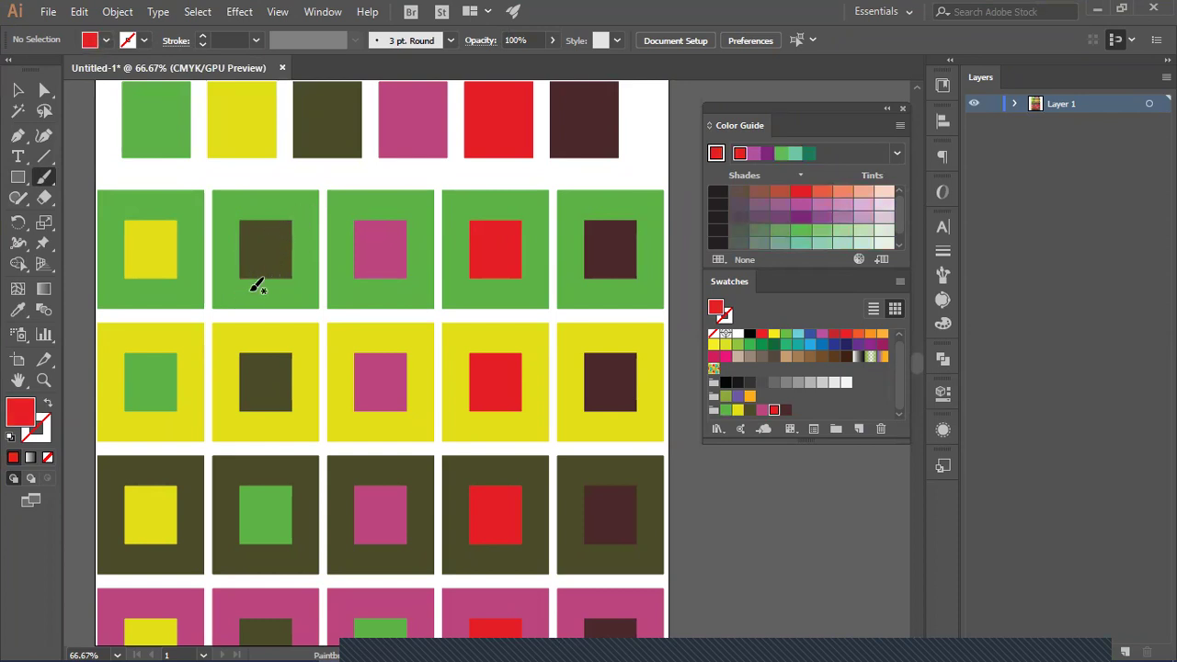
pyautogui.moveTo(215, 296)
pyautogui.mouseDown()
pyautogui.moveTo(272, 268)
pyautogui.moveTo(297, 202)
pyautogui.moveTo(281, 241)
pyautogui.moveTo(309, 282)
pyautogui.mouseUp()
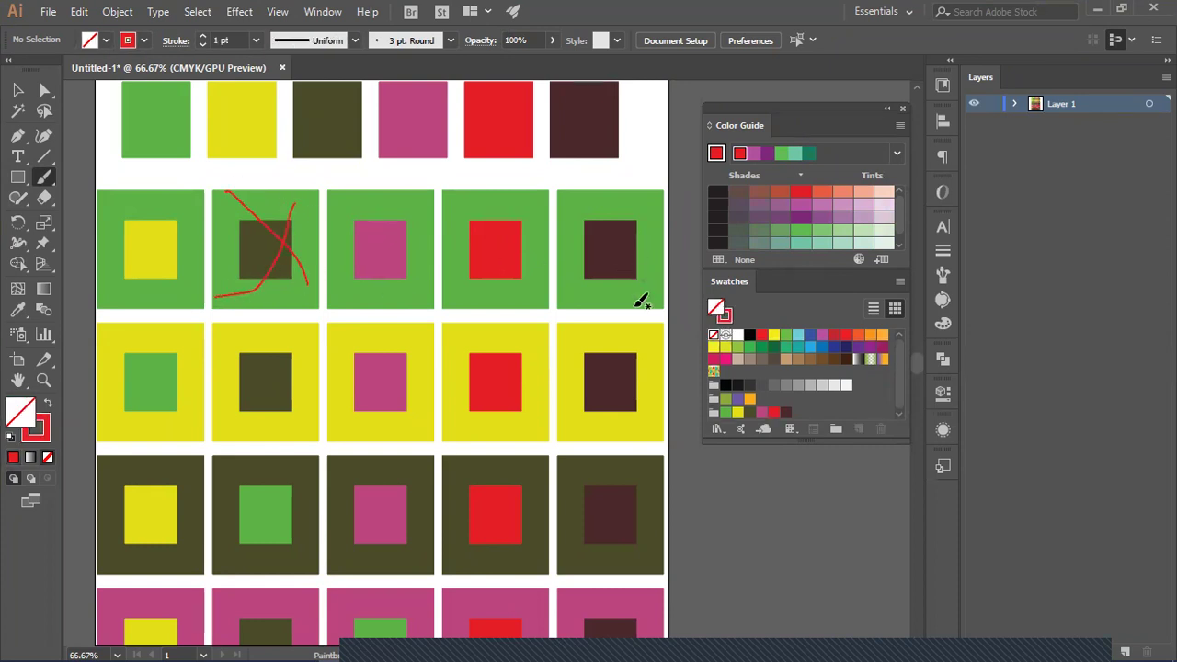
# Step: Cross out the third row's fifth, fourth and third color pairs with red brush strokes
pyautogui.scroll(-1, 415, 383)
pyautogui.scroll(-4, 416, 384)
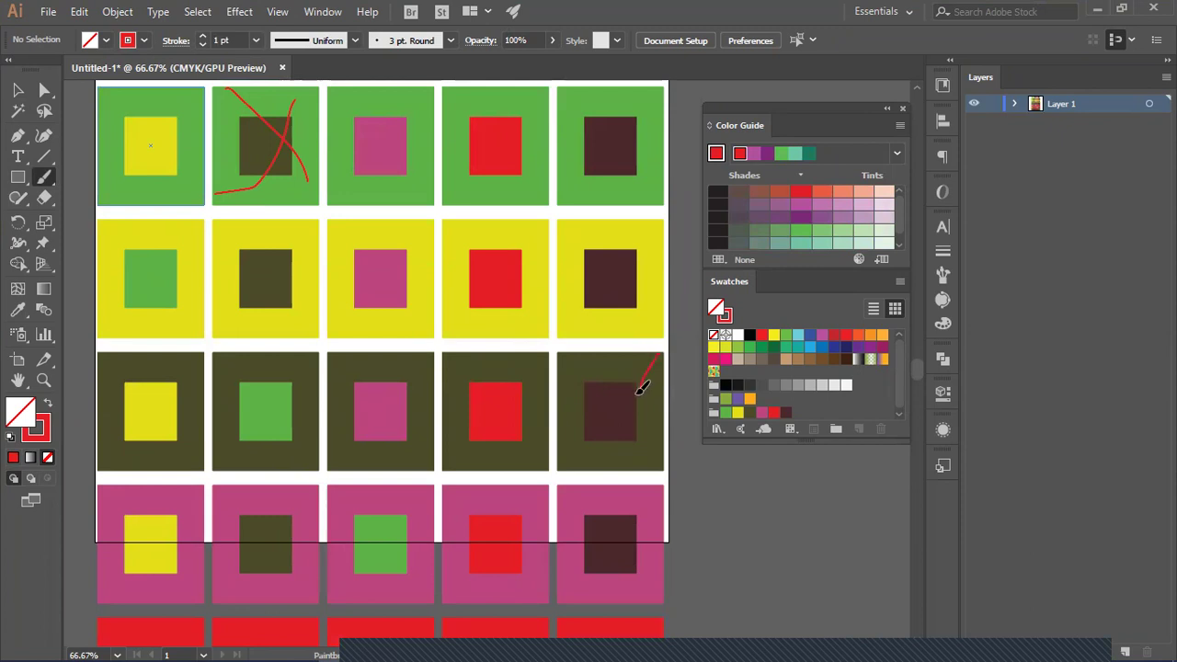
pyautogui.moveTo(574, 471); pyautogui.dragTo(570, 475)
pyautogui.moveTo(564, 361); pyautogui.dragTo(667, 473)
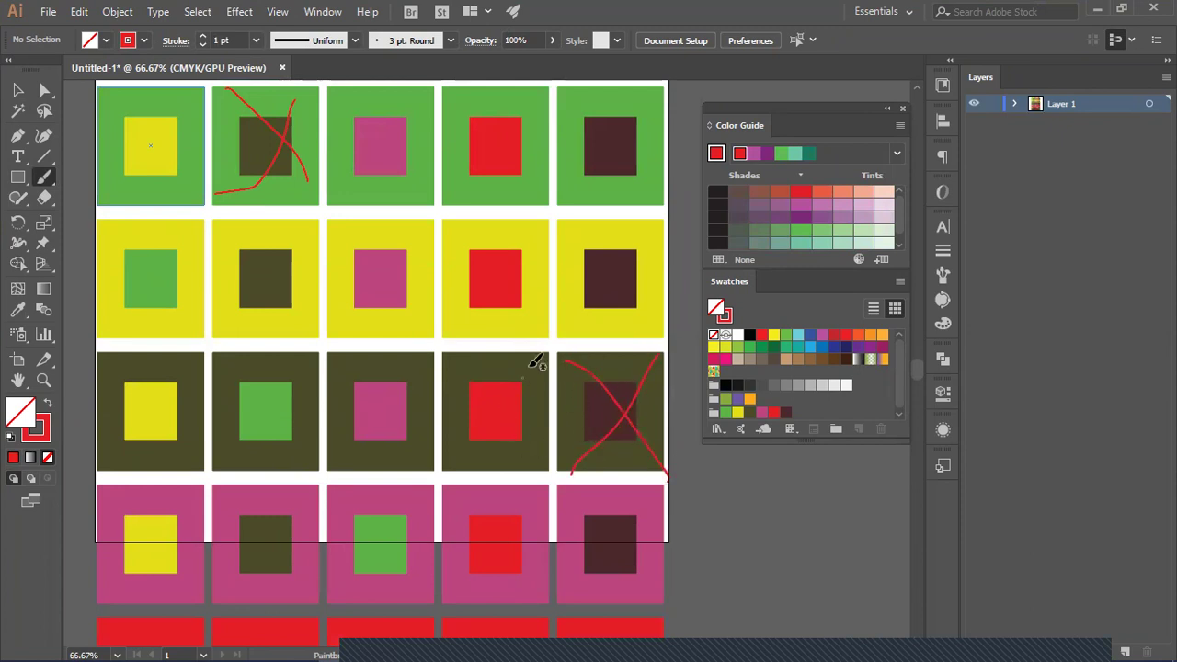
pyautogui.moveTo(463, 477); pyautogui.dragTo(459, 481)
pyautogui.moveTo(425, 360); pyautogui.dragTo(372, 439)
pyautogui.moveTo(336, 361); pyautogui.dragTo(387, 442)
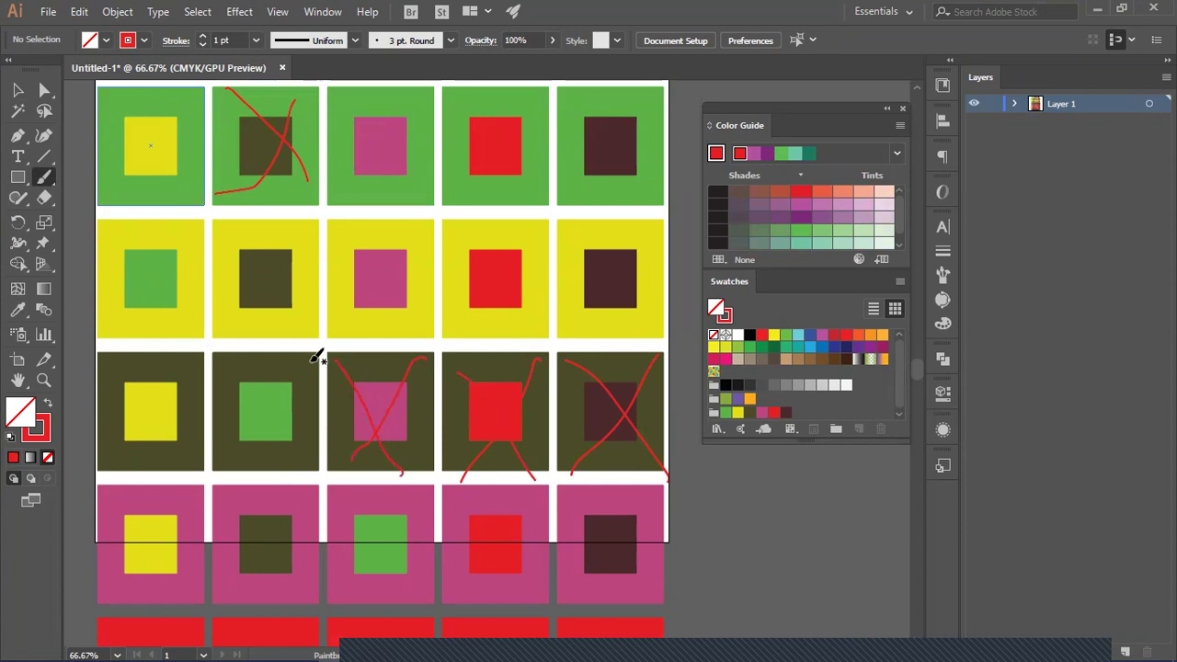
# Step: Cross out the second pair of the sixth row and the second pair of the fifth row with red brush strokes
pyautogui.scroll(-3, 291, 375)
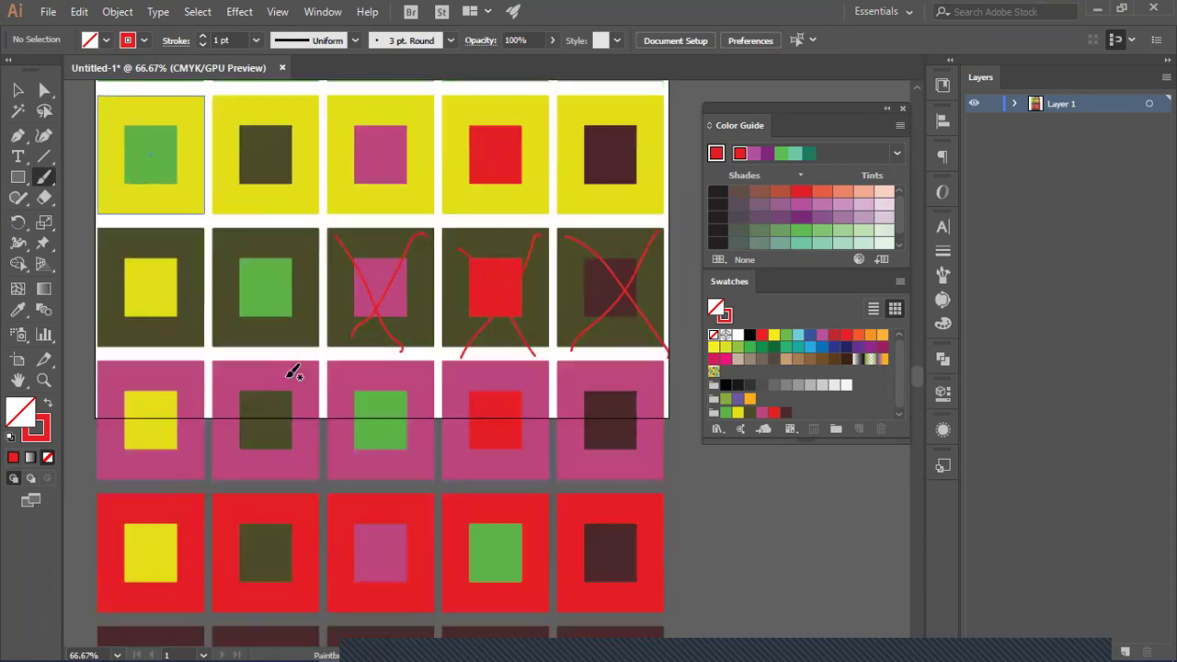
pyautogui.scroll(-4, 291, 372)
pyautogui.scroll(-1, 325, 421)
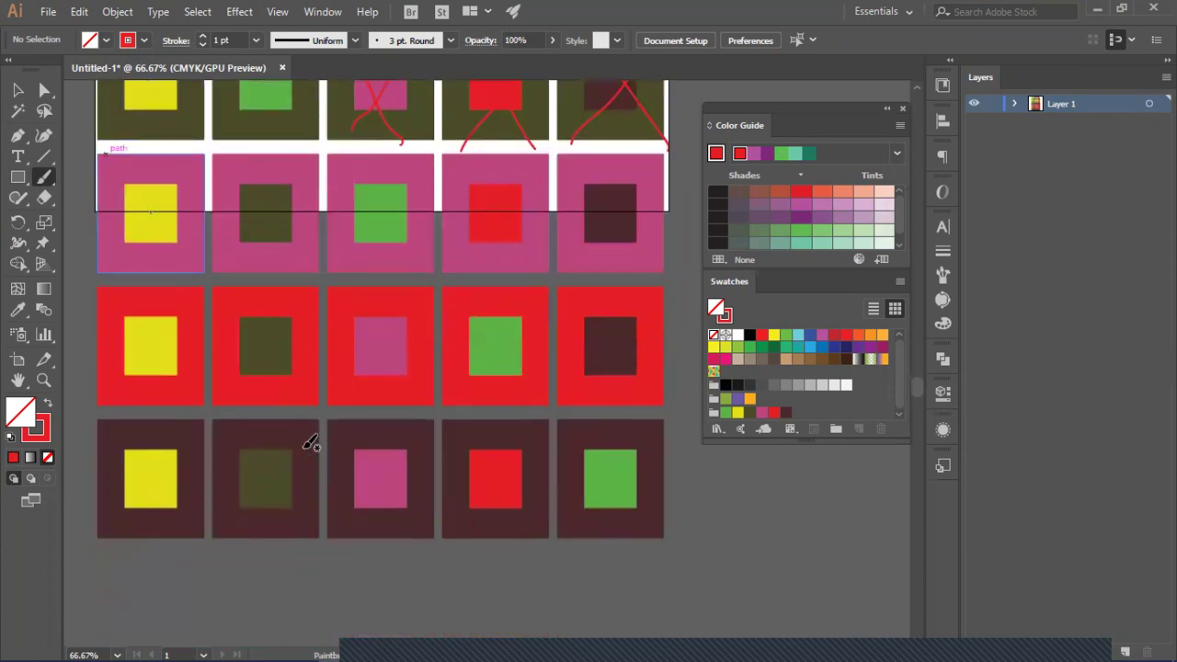
pyautogui.moveTo(228, 428); pyautogui.dragTo(266, 514)
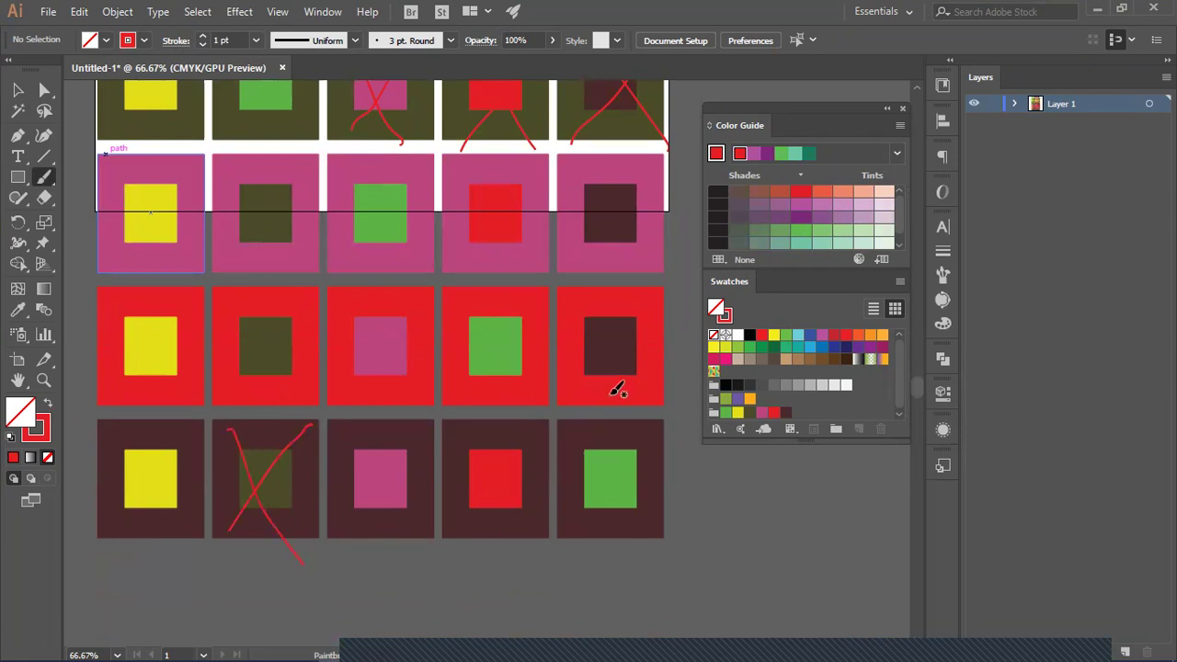
pyautogui.scroll(1, 579, 384)
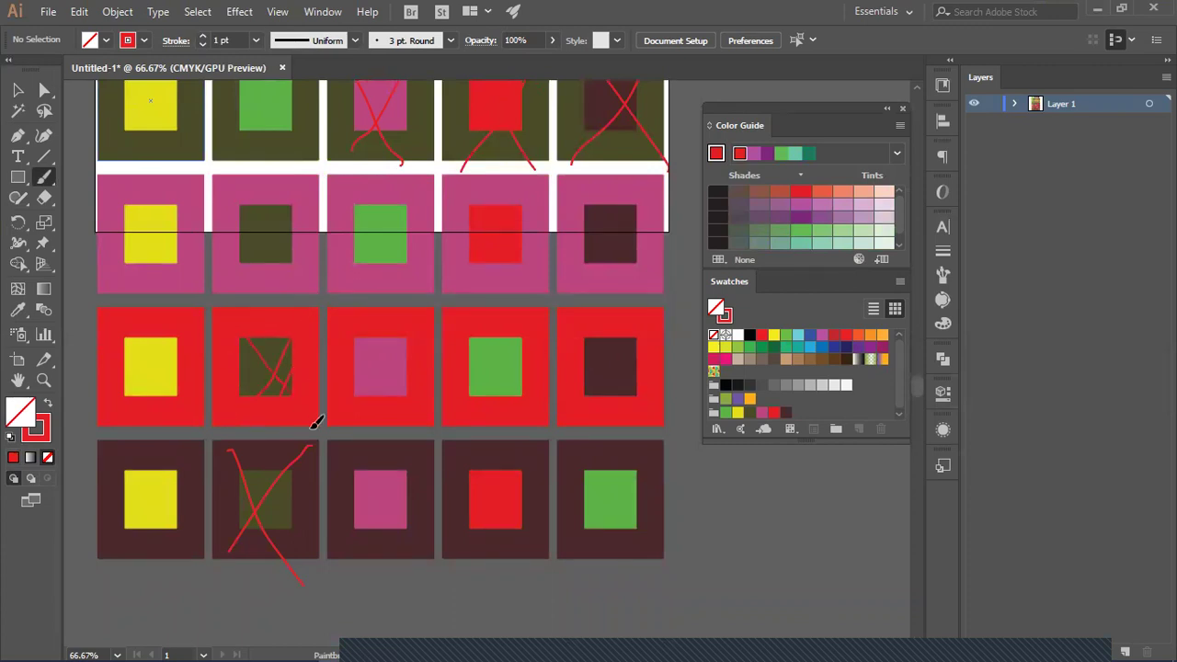
# Step: Delete the row of six single palette squares above the grid
pyautogui.scroll(3, 349, 473)
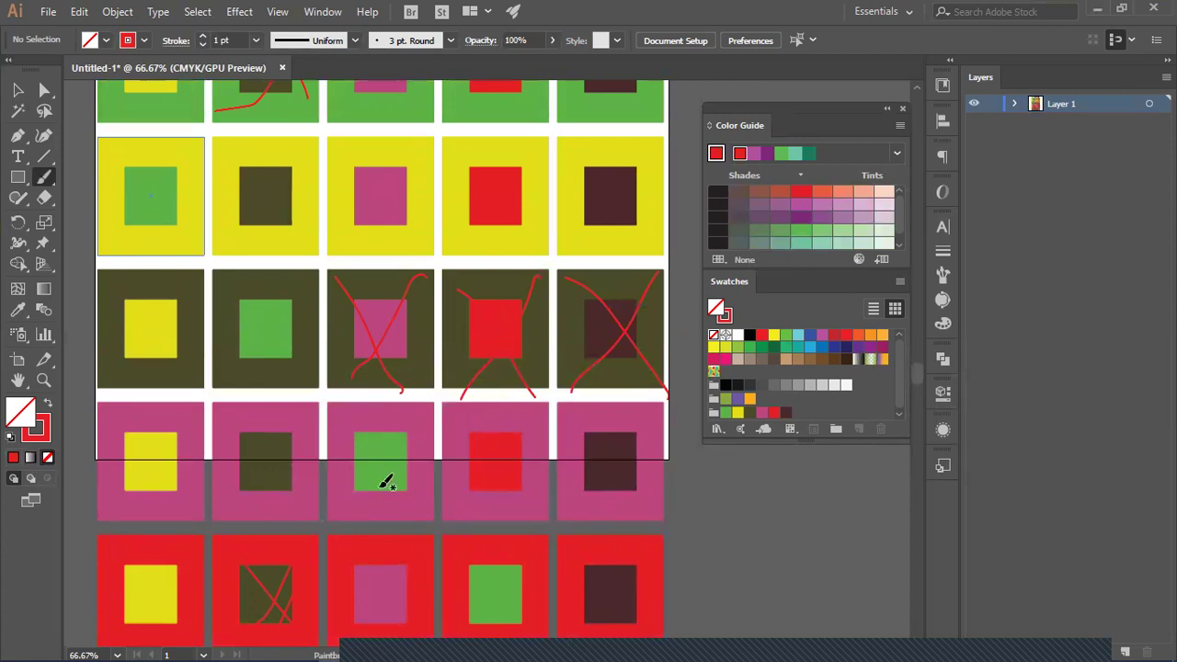
pyautogui.scroll(4, 386, 483)
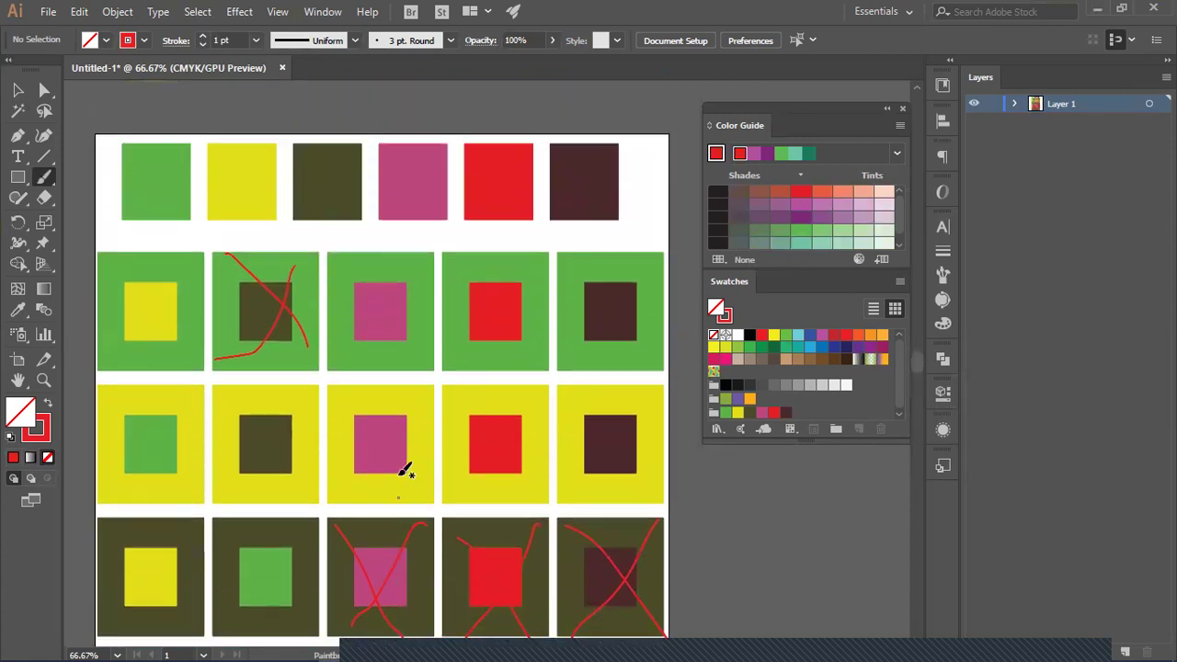
pyautogui.scroll(1, 404, 471)
pyautogui.click(17, 91)
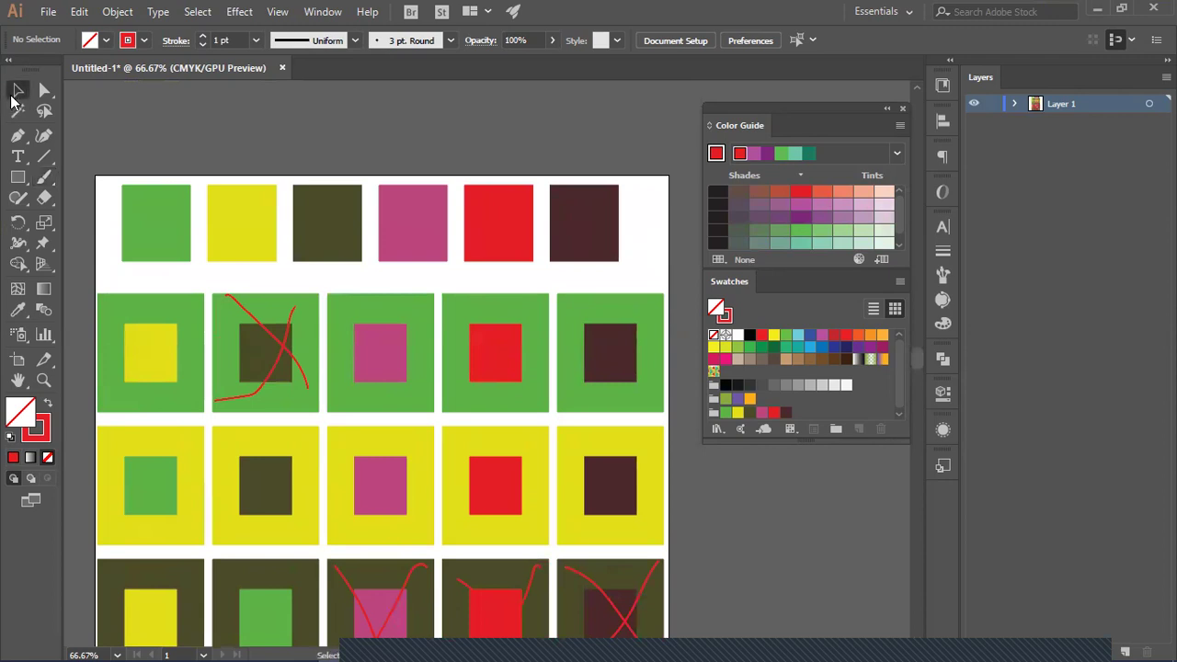
pyautogui.moveTo(536, 239); pyautogui.dragTo(644, 226)
pyautogui.press('Delete')
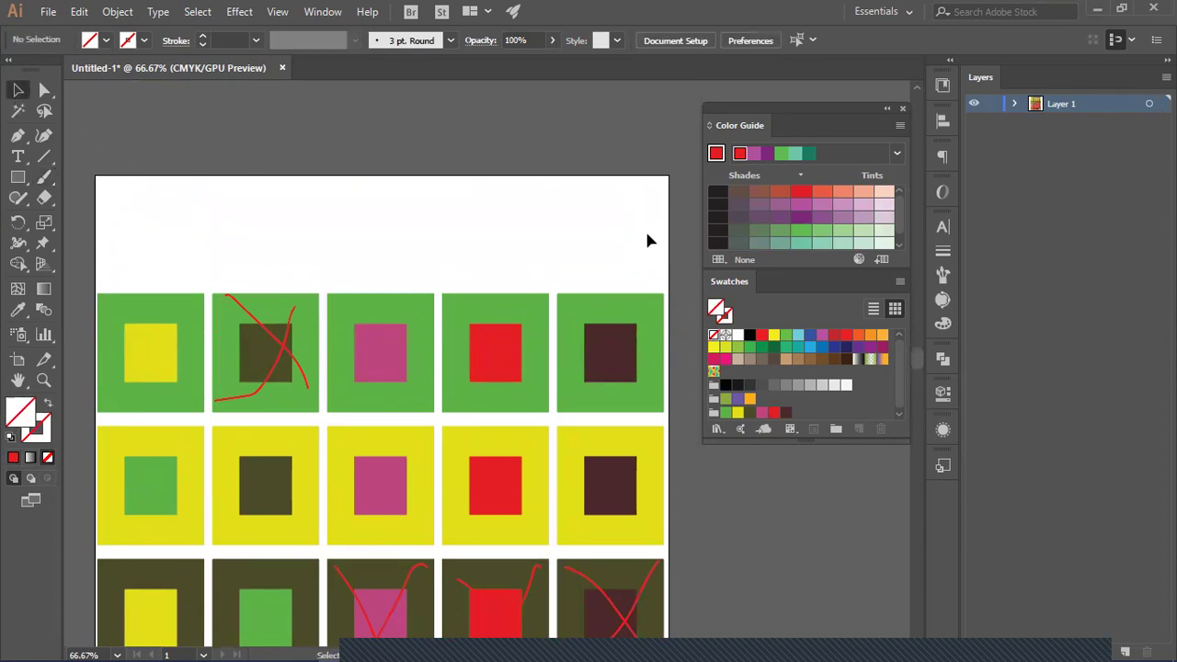
# Step: Delete the three crossed-out pairs in the third row and the crossed-out second pair in the first row, including their brush strokes
pyautogui.scroll(-4, 646, 239)
pyautogui.moveTo(664, 443)
pyautogui.mouseDown()
pyautogui.moveTo(407, 517)
pyautogui.moveTo(334, 449)
pyautogui.moveTo(352, 433)
pyautogui.mouseUp()
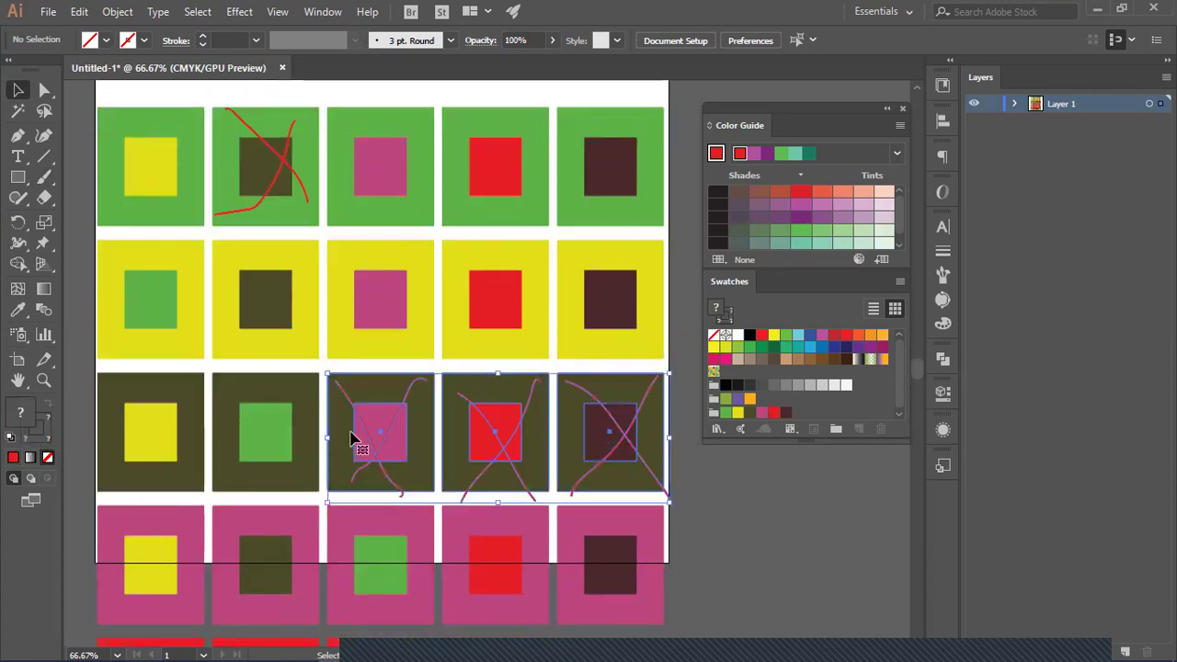
pyautogui.press('Delete')
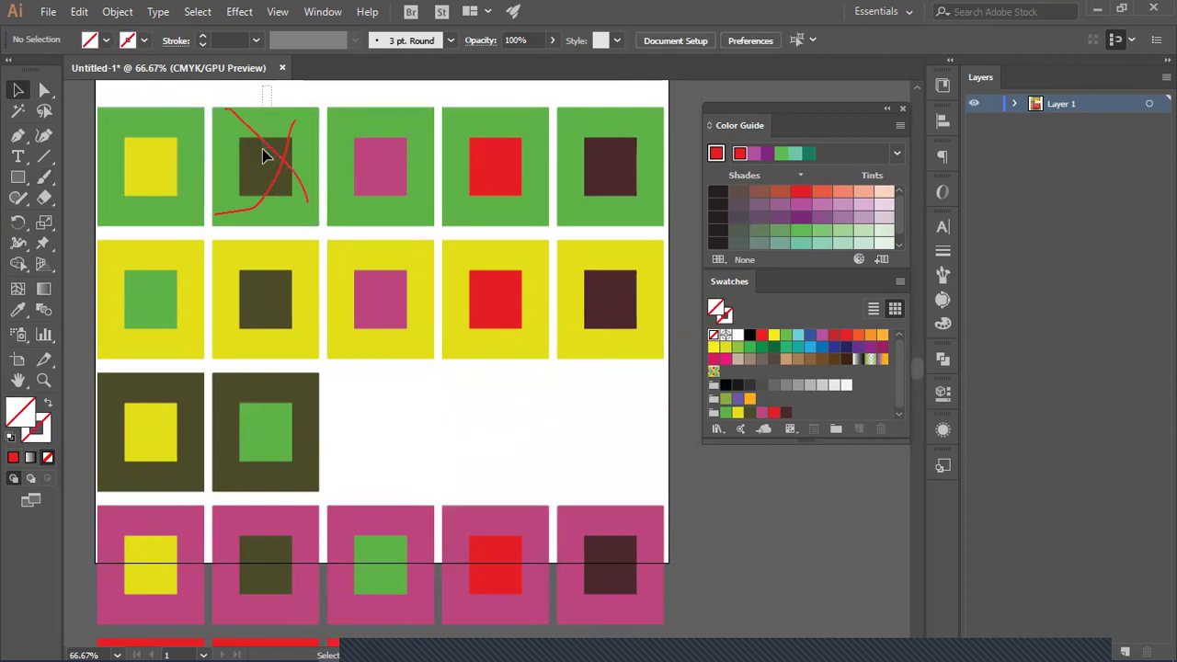
pyautogui.click(287, 177)
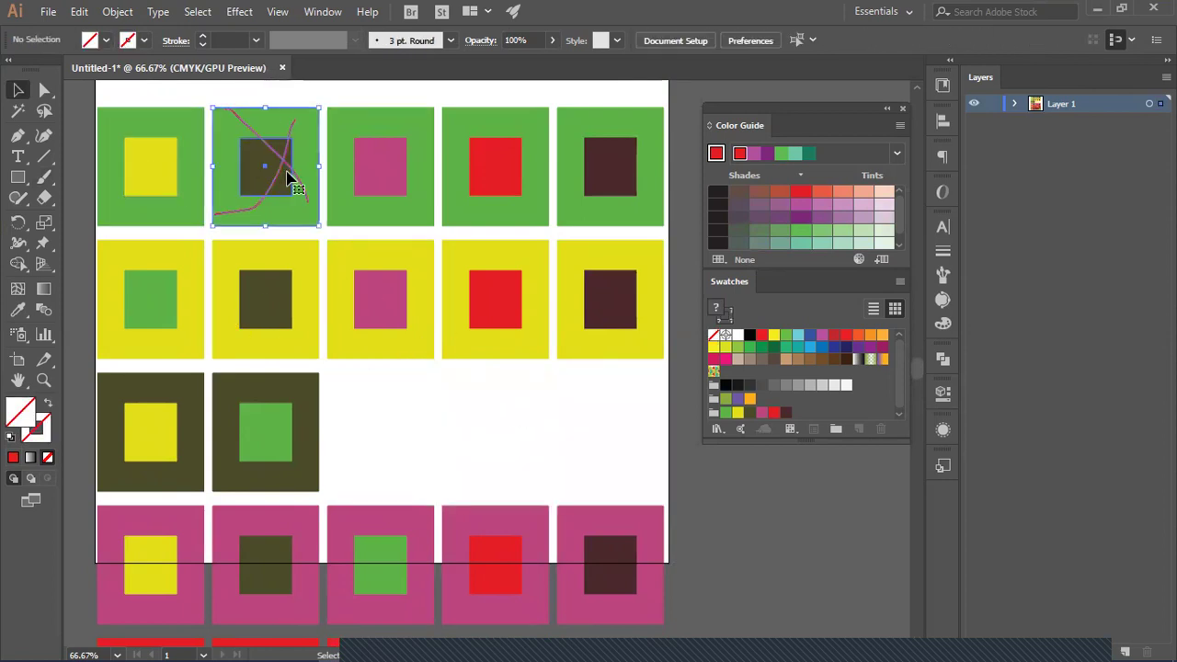
pyautogui.press('Delete')
# Step: Delete the crossed-out second pairs of the fifth and sixth rows, and the fifth row's pink-on-red pair
pyautogui.scroll(-10, 288, 182)
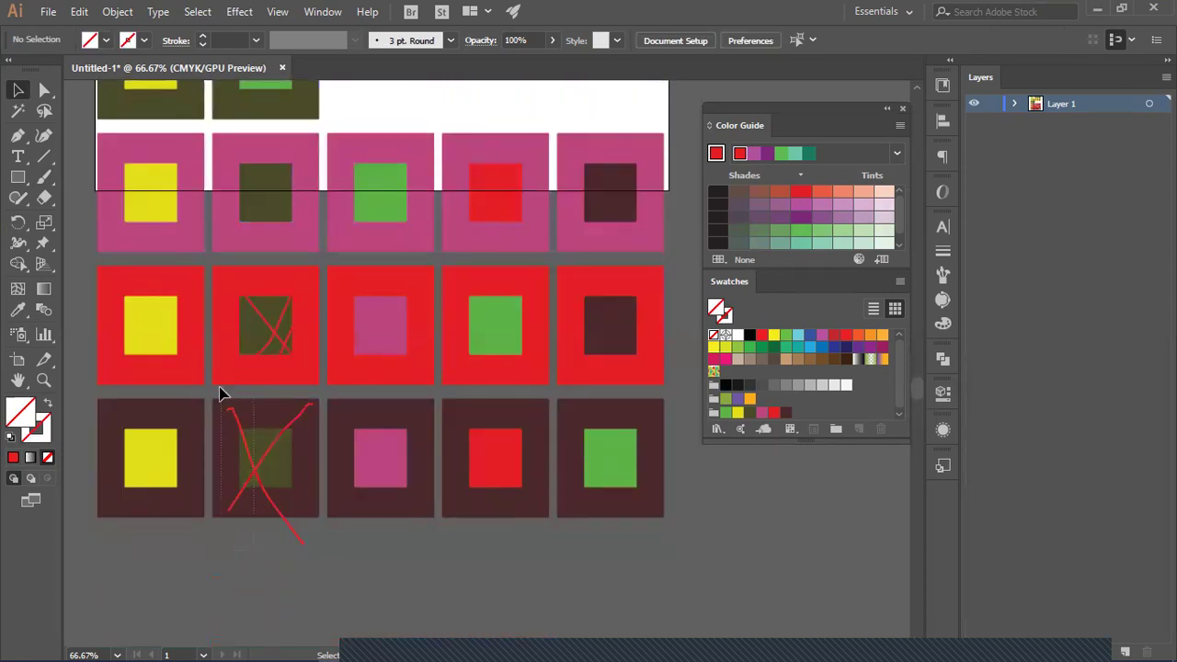
pyautogui.click(262, 315)
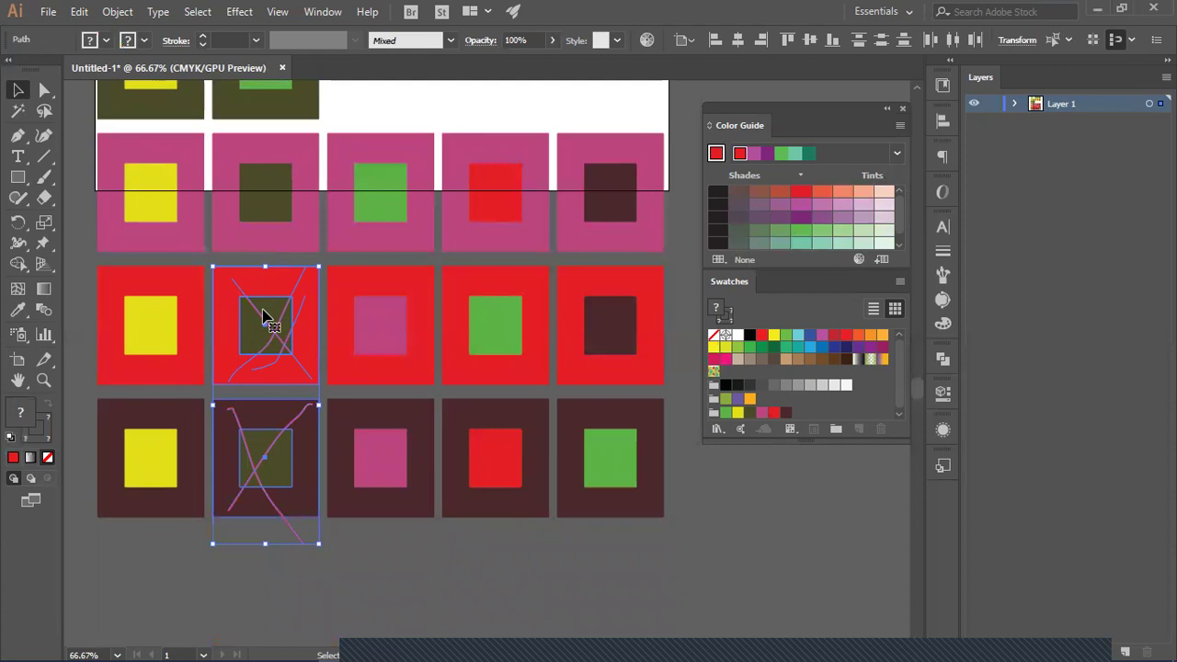
pyautogui.press('Delete')
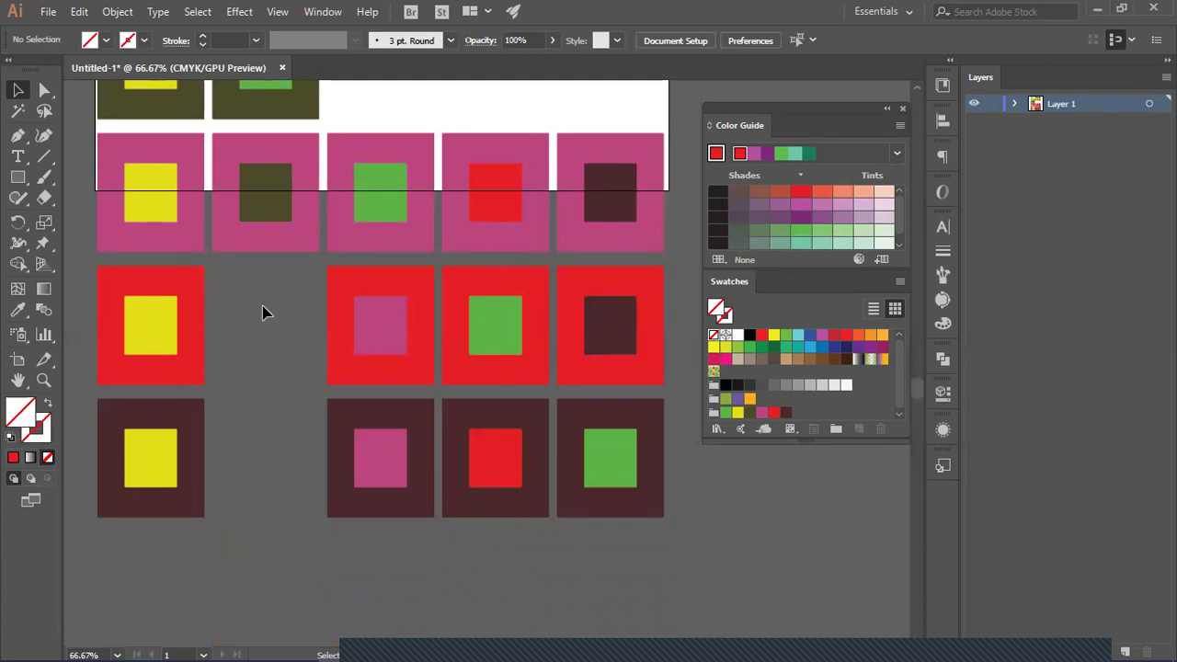
pyautogui.click(404, 336)
pyautogui.press('Delete')
# Step: Scale the whole remaining grid down to fit the artboard's upper left area, and deselect it
pyautogui.hotkey('ctrl', '-')
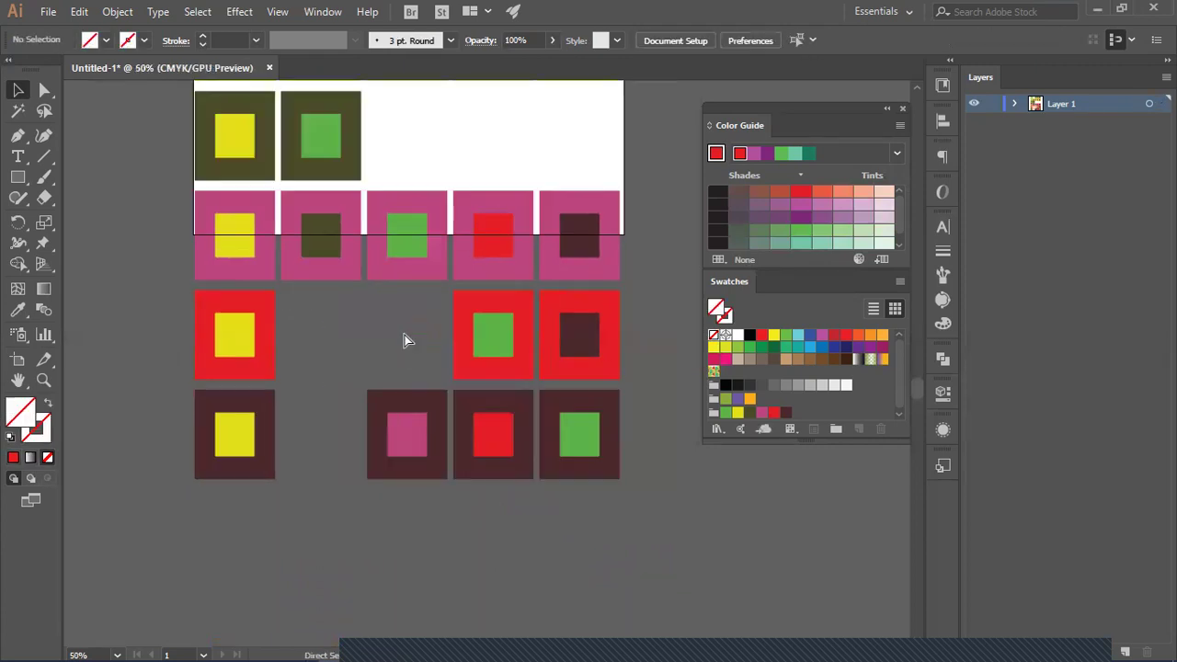
pyautogui.hotkey('ctrl', '-')
pyautogui.hotkey('ctrl', '-')
pyautogui.scroll(2, 407, 336)
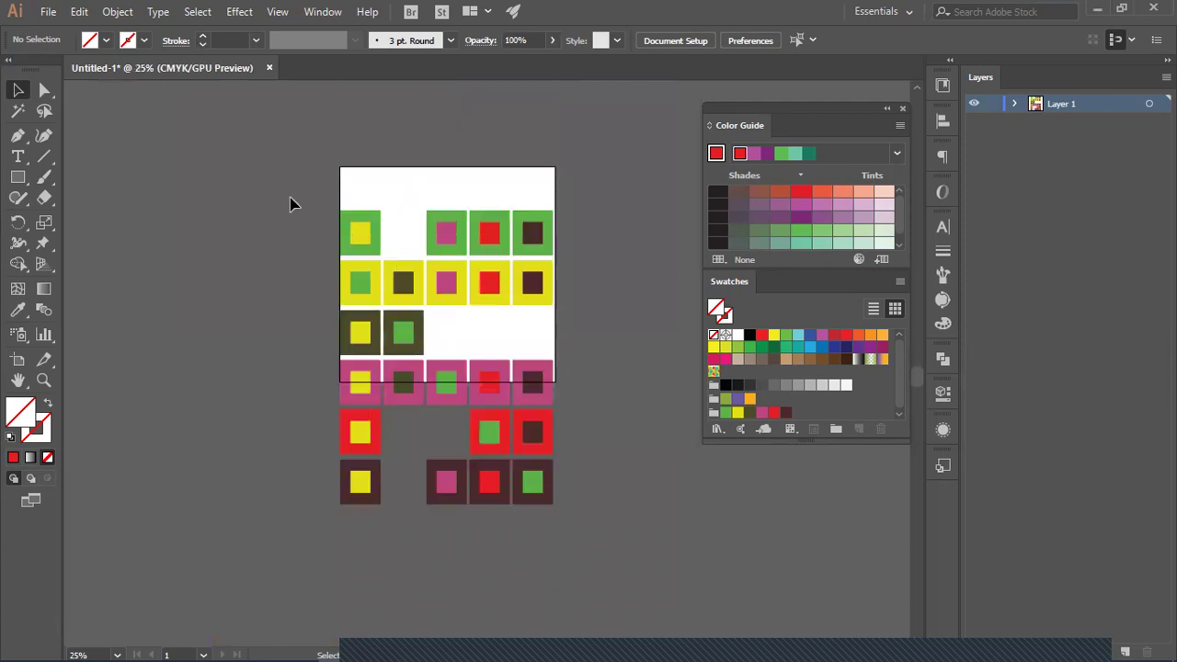
pyautogui.hotkey('ctrl', 'a')
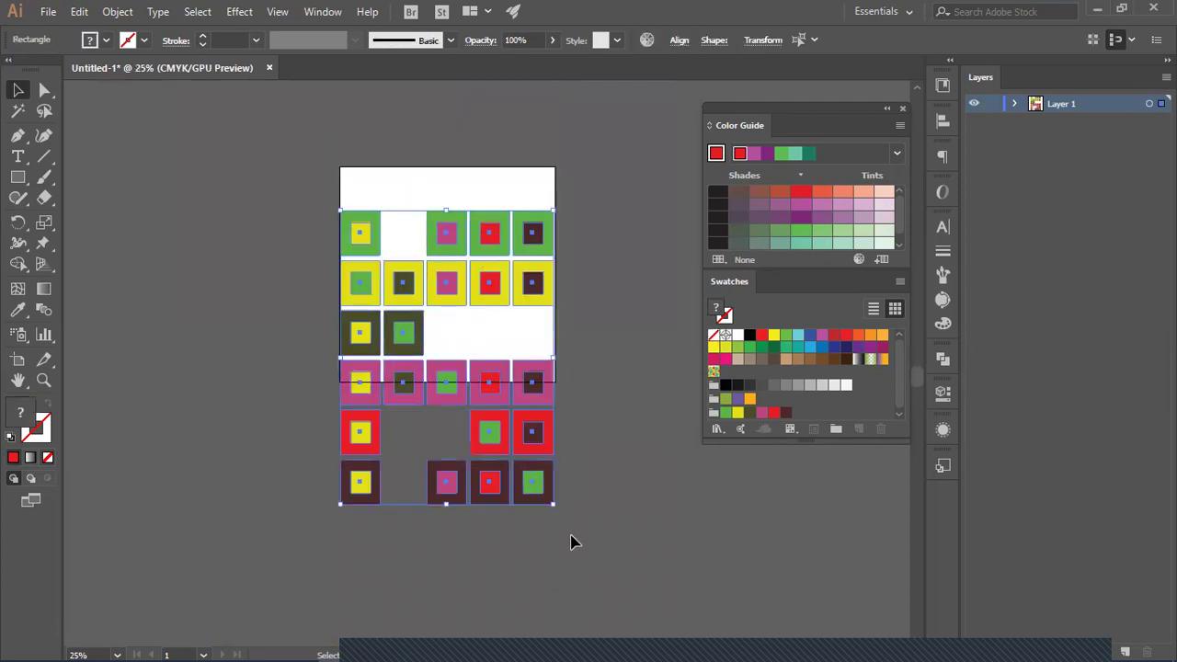
pyautogui.moveTo(553, 504); pyautogui.dragTo(542, 505)
pyautogui.moveTo(470, 478); pyautogui.dragTo(488, 486)
pyautogui.moveTo(538, 457); pyautogui.dragTo(478, 342)
pyautogui.click(529, 365)
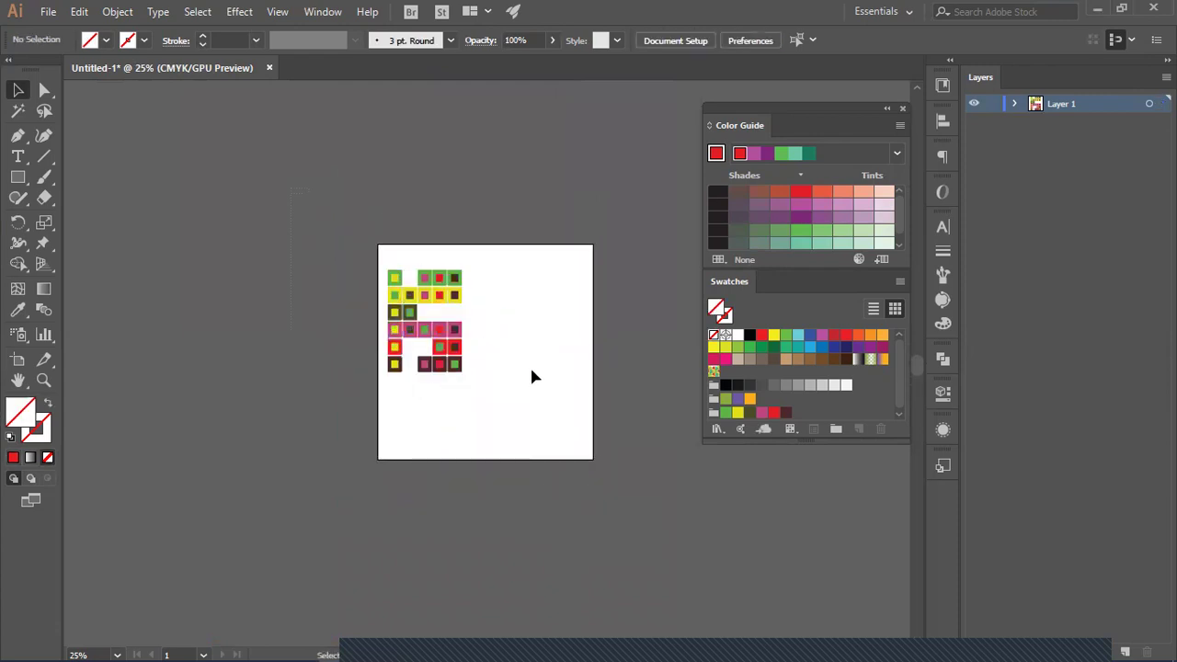
# Step: Draw a wide rectangle to the right of the grid and fill it with green sampled from the first row
pyautogui.hotkey('ctrl', '+')
pyautogui.hotkey('ctrl', '+')
pyautogui.hotkey('ctrl', '+')
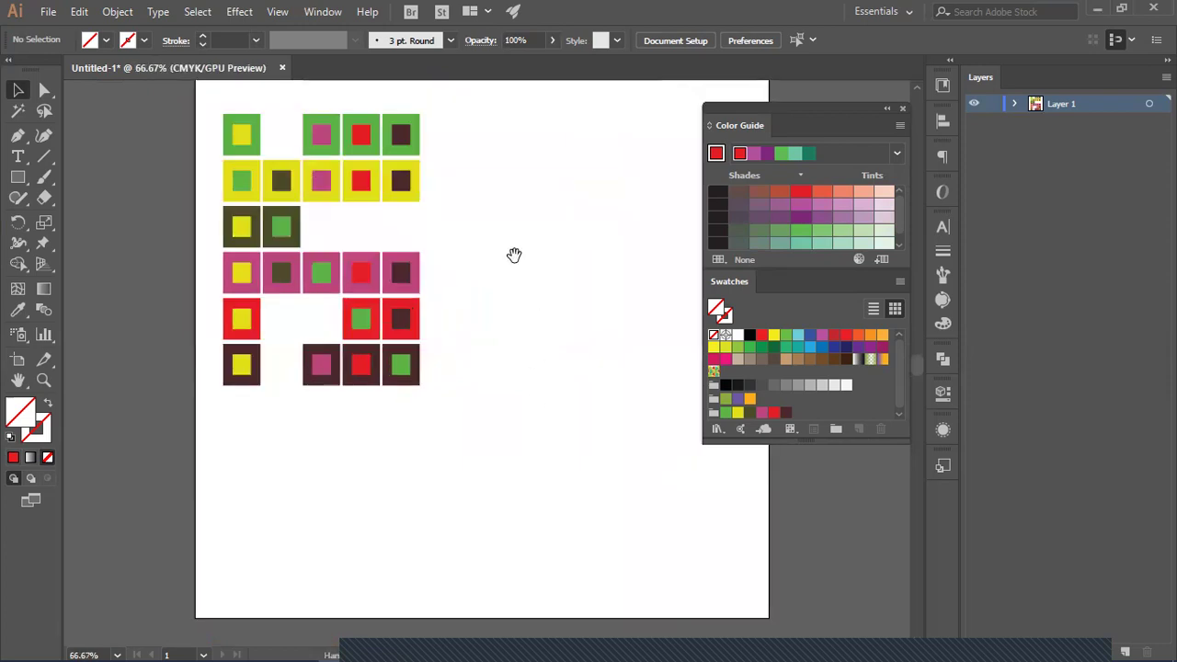
pyautogui.moveTo(514, 254); pyautogui.dragTo(528, 392)
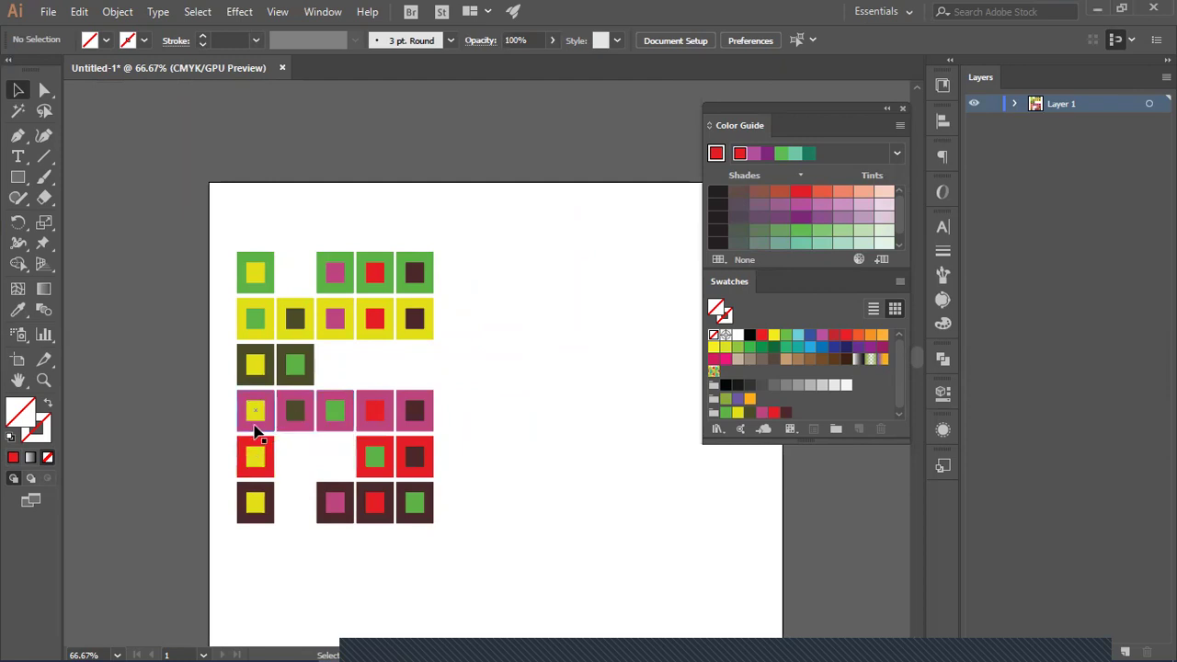
pyautogui.moveTo(531, 411); pyautogui.dragTo(492, 391)
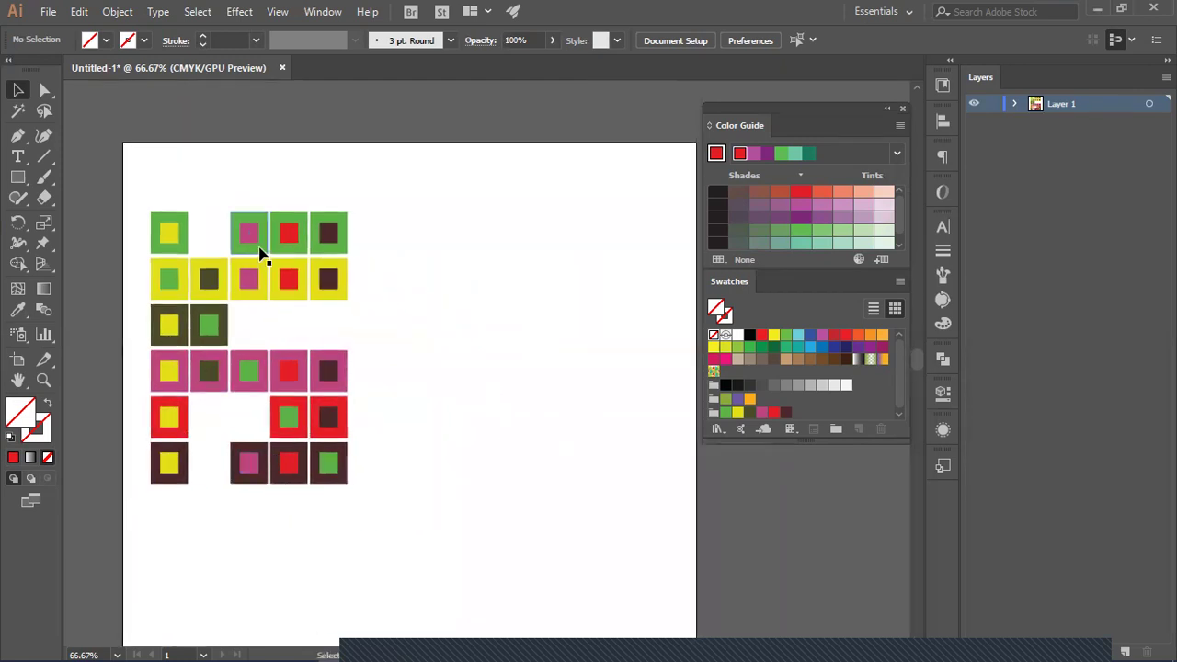
pyautogui.click(18, 178)
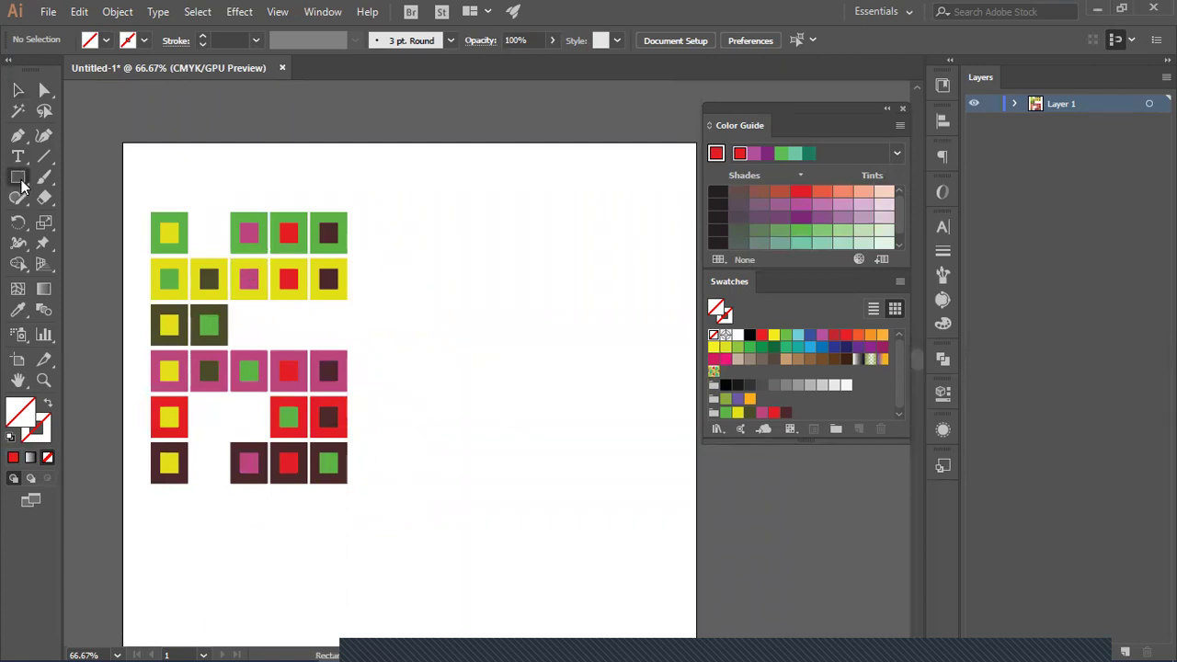
pyautogui.moveTo(409, 189); pyautogui.dragTo(713, 362)
pyautogui.moveTo(586, 383); pyautogui.dragTo(525, 395)
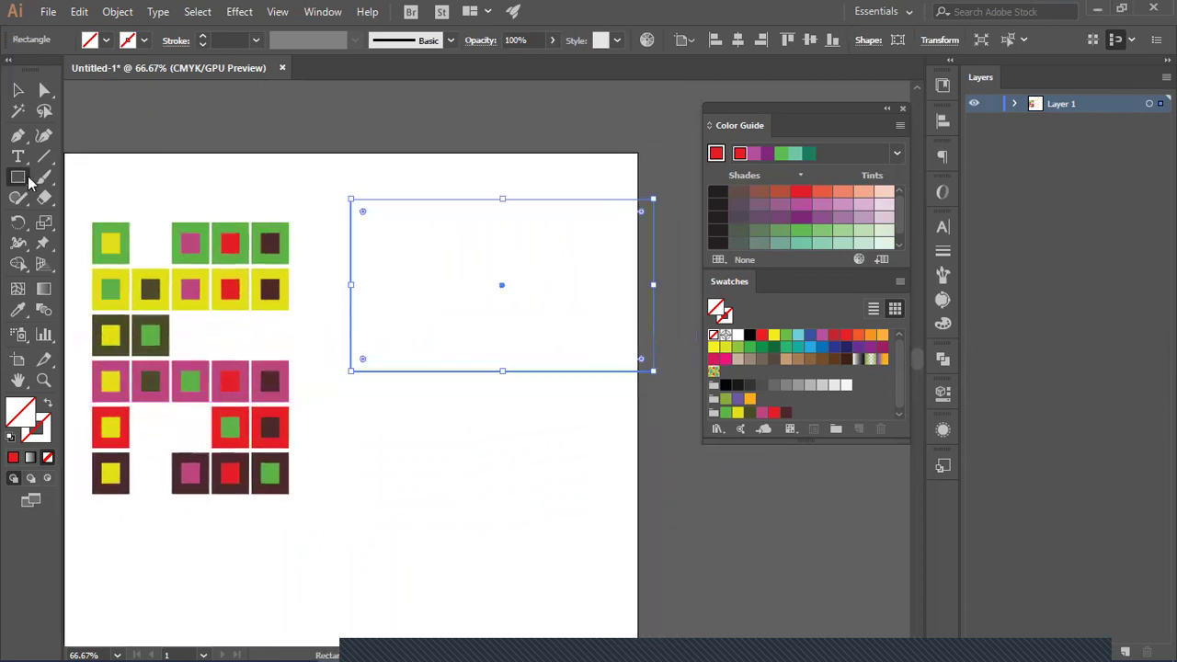
pyautogui.click(18, 310)
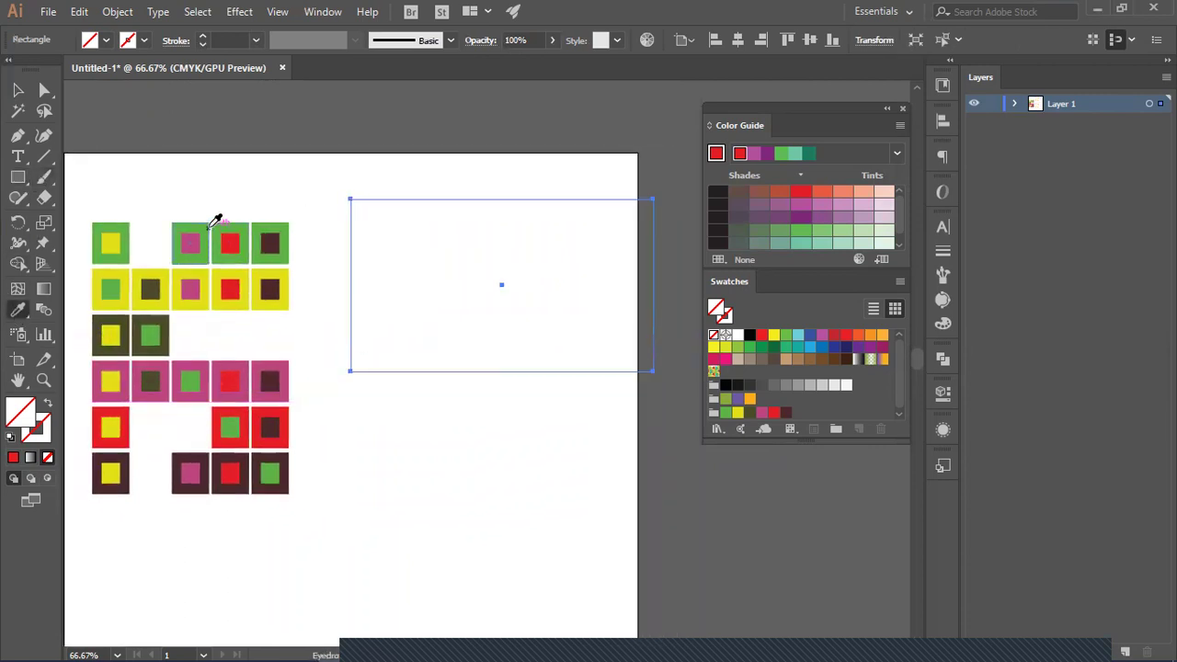
pyautogui.click(211, 225)
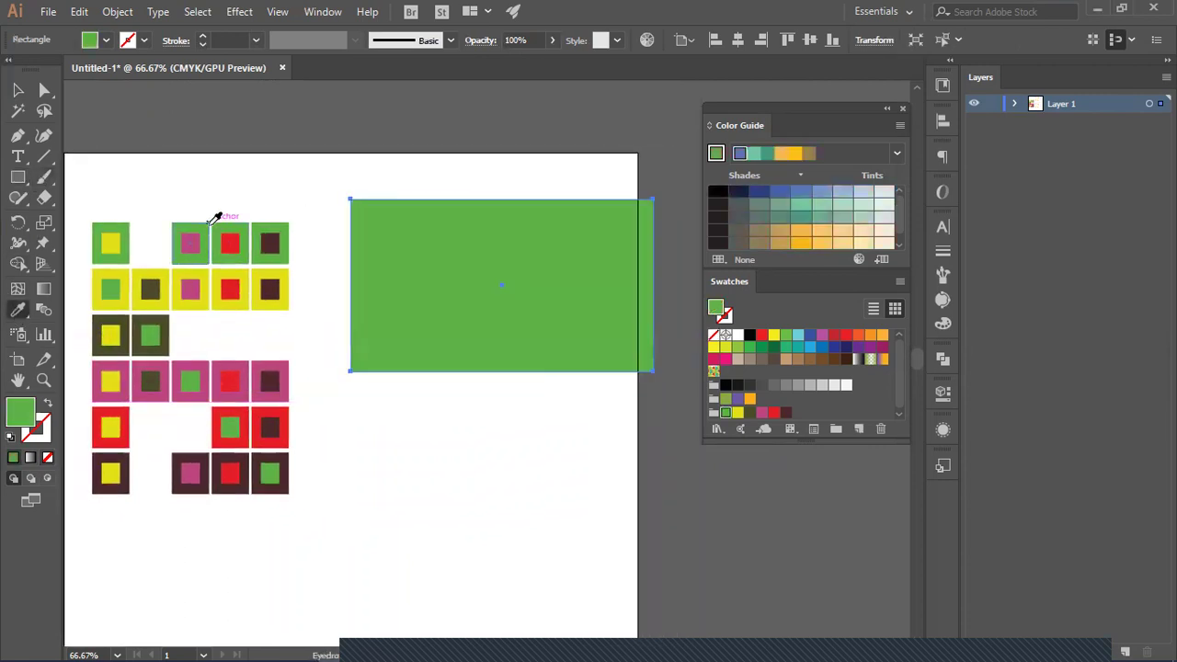
# Step: Add the text HEADING above the grid at the artboard's upper edge, and select it as an object
pyautogui.click(17, 156)
pyautogui.click(204, 150)
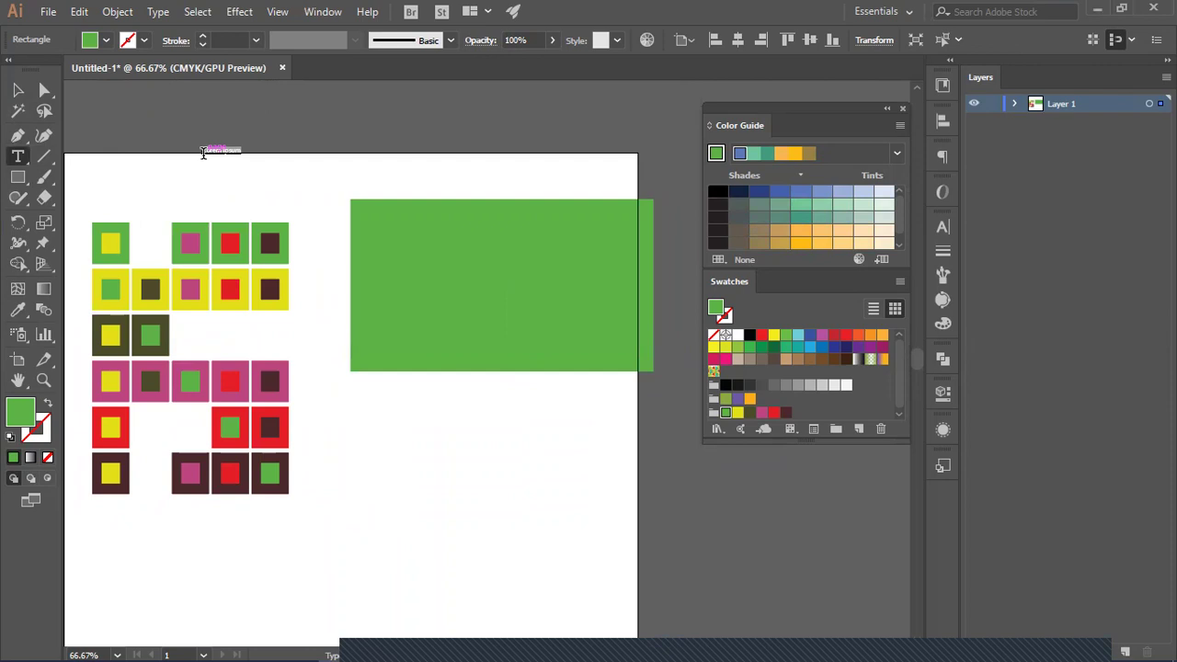
pyautogui.press('BackSpace')
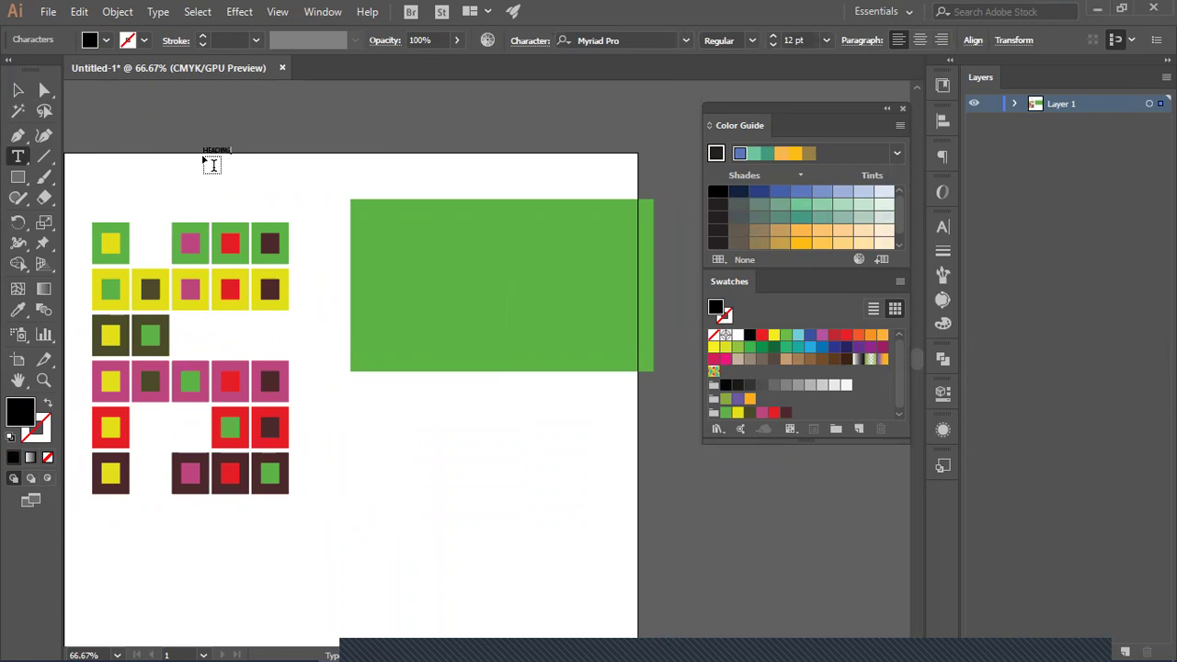
pyautogui.click(20, 87)
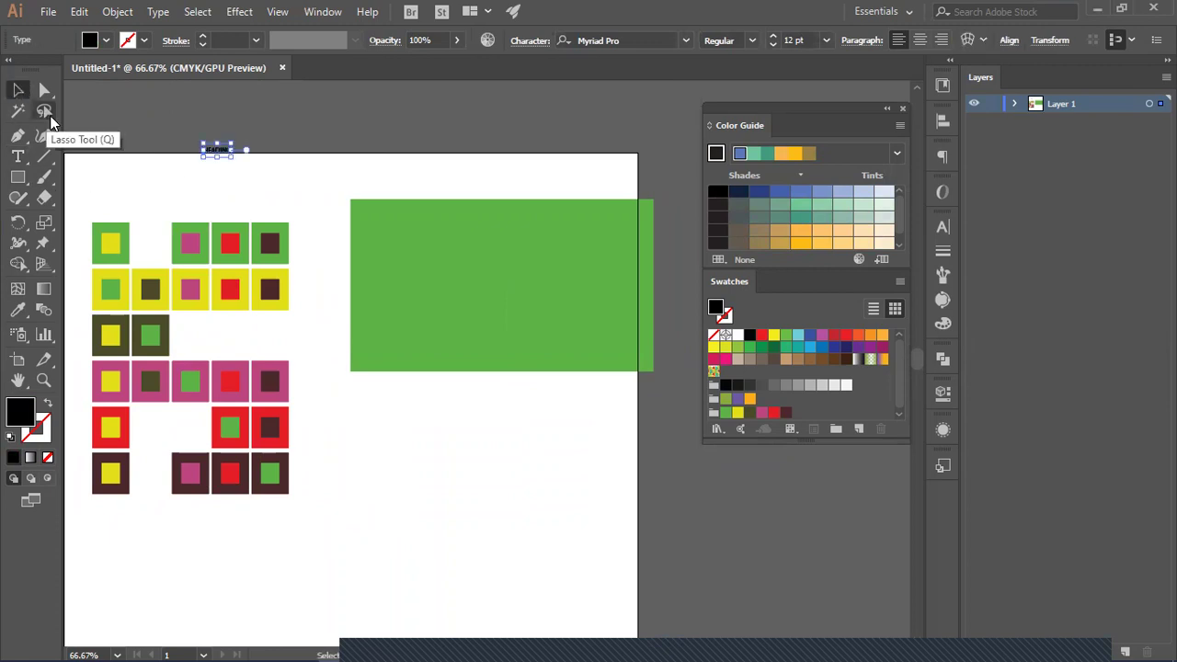
# Step: Enlarge the HEADING text to about 79.5 pt on the green rectangle and try the first row's yellow, pink, red and dark brown on it
pyautogui.moveTo(233, 159); pyautogui.dragTo(533, 230)
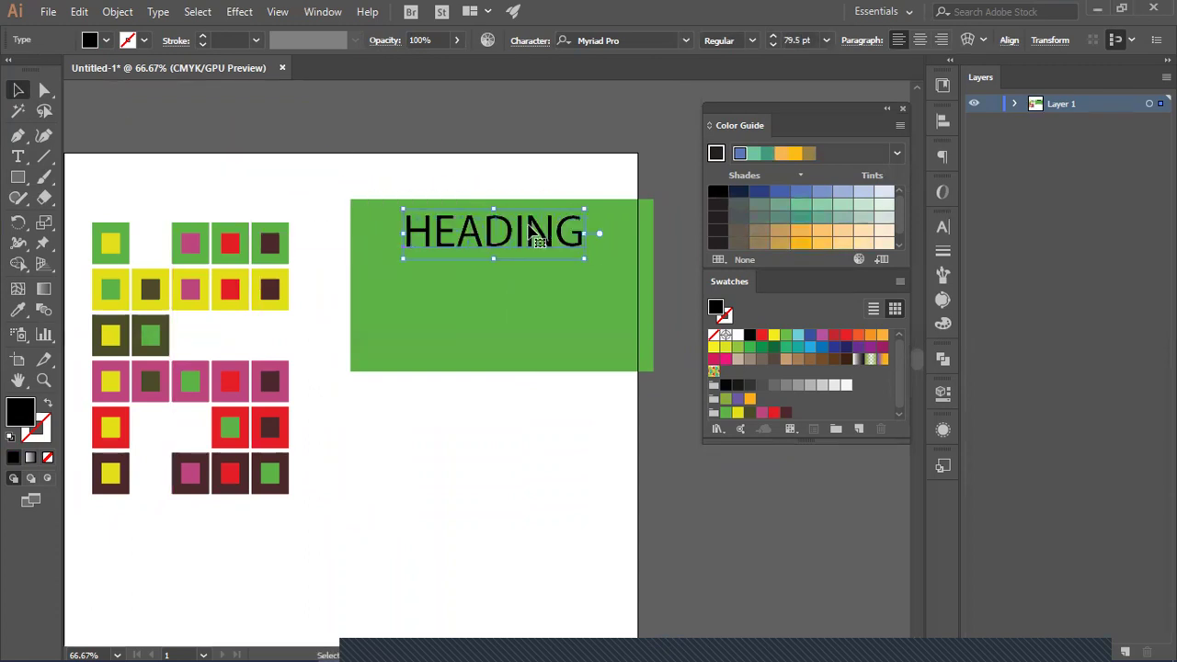
pyautogui.click(22, 312)
pyautogui.click(112, 244)
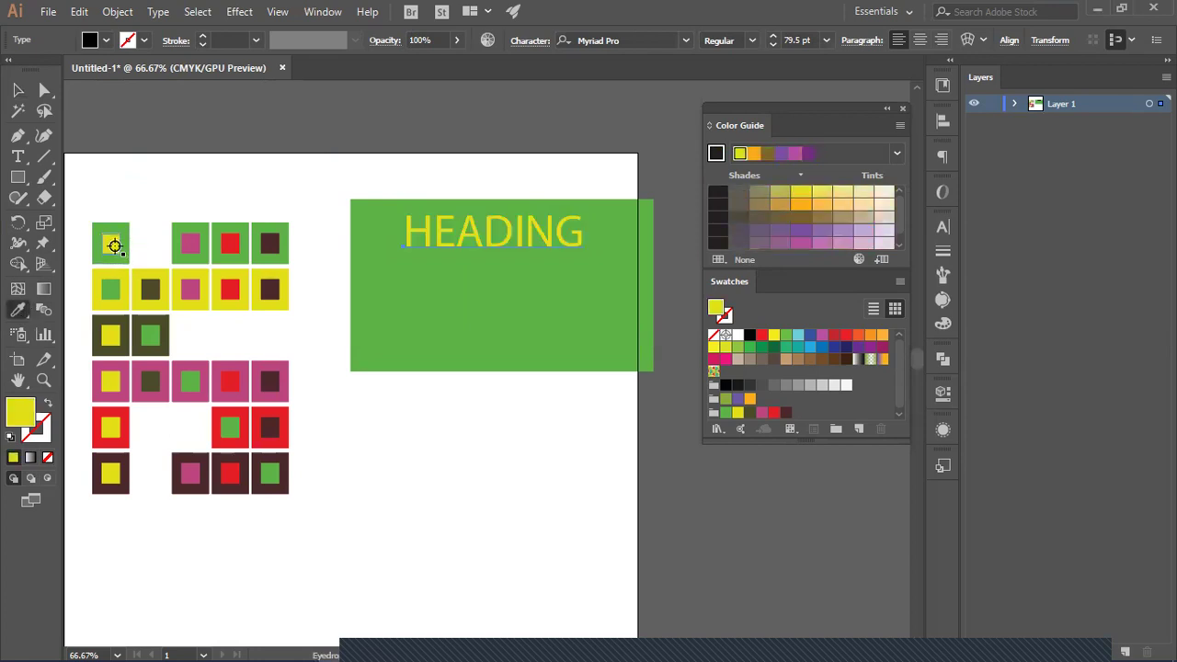
pyautogui.click(190, 240)
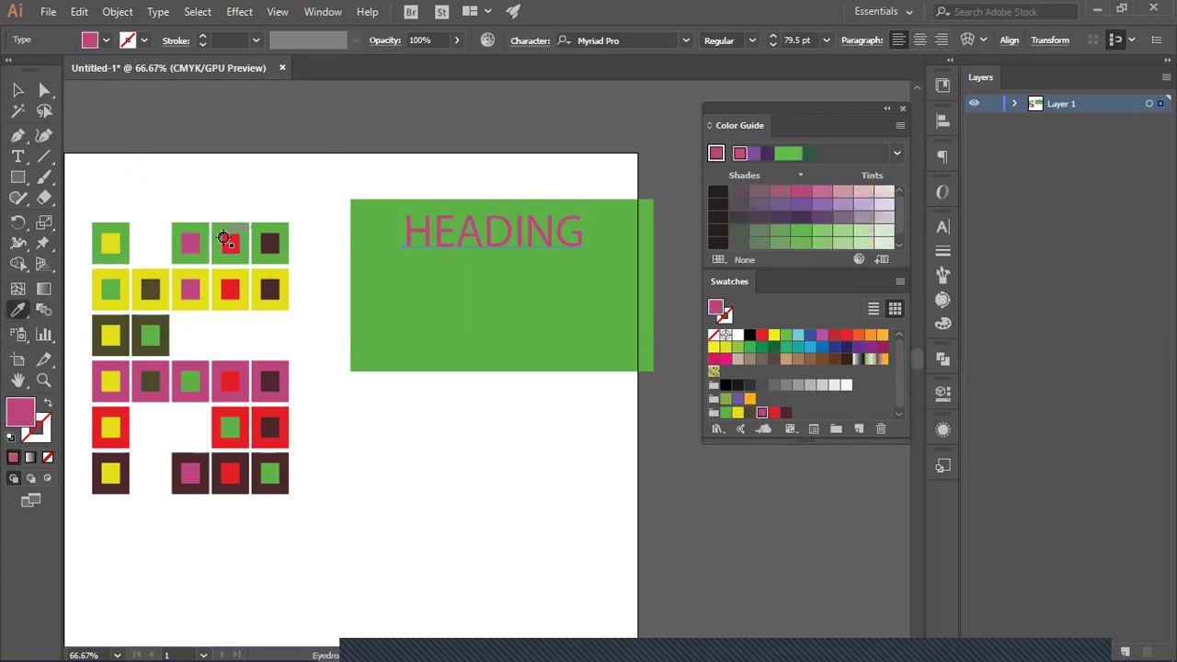
pyautogui.click(229, 244)
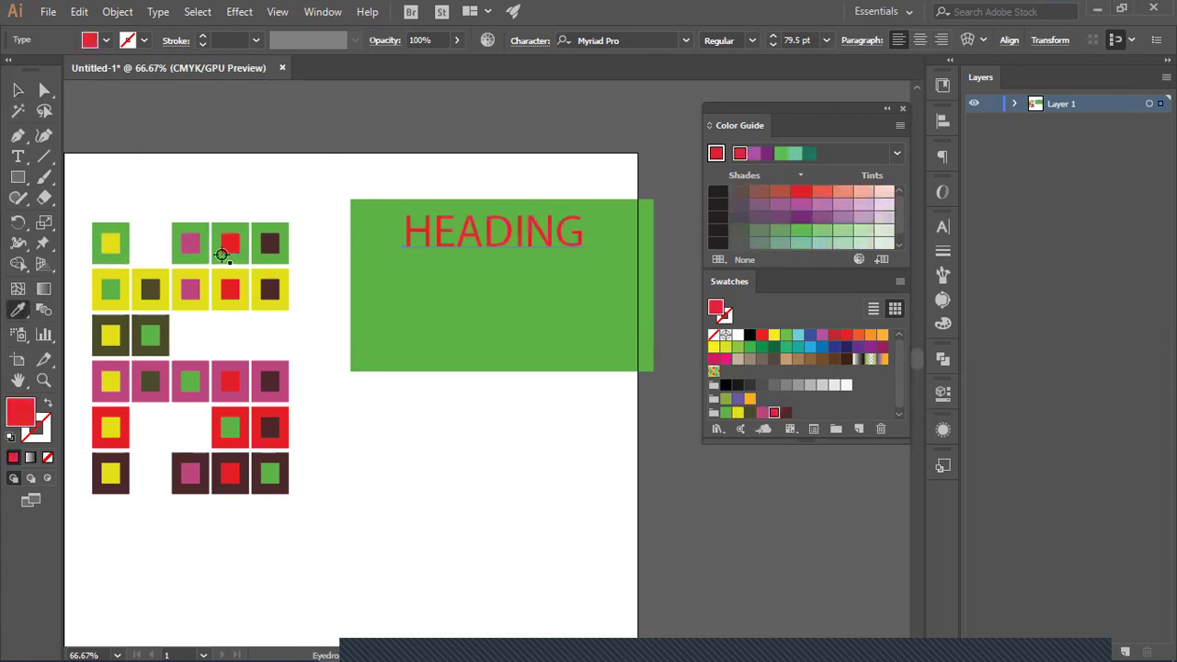
pyautogui.click(266, 244)
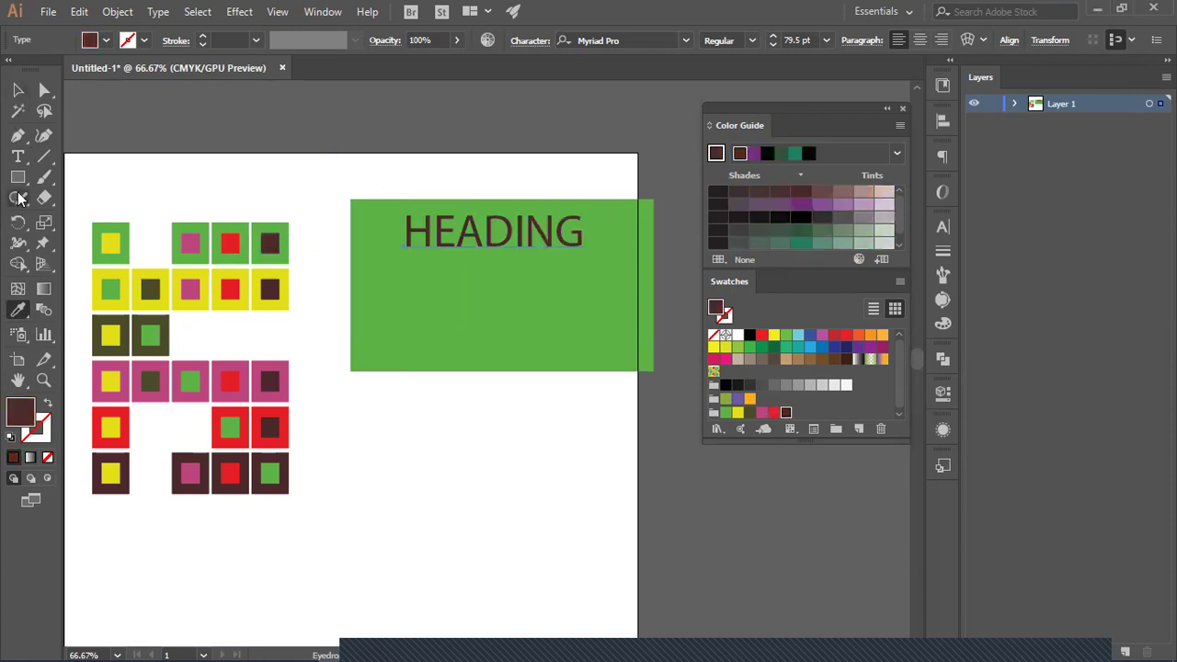
# Step: Set the font style of the whole HEADING text to Bold and deselect it
pyautogui.click(17, 157)
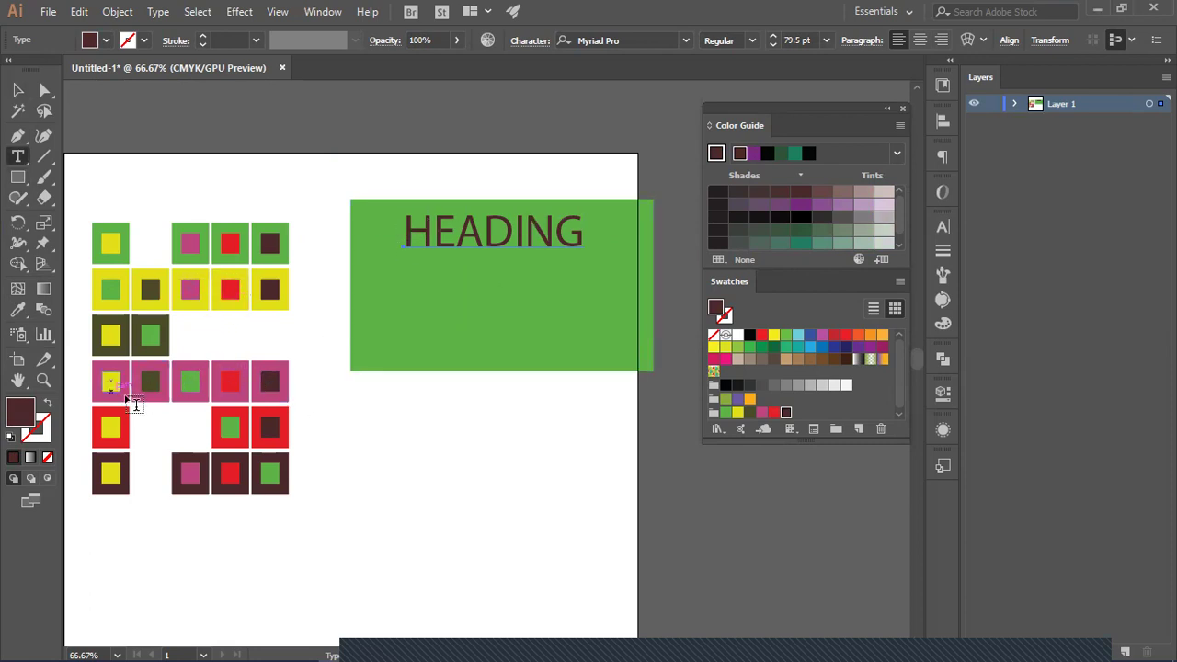
pyautogui.moveTo(416, 242); pyautogui.dragTo(603, 230)
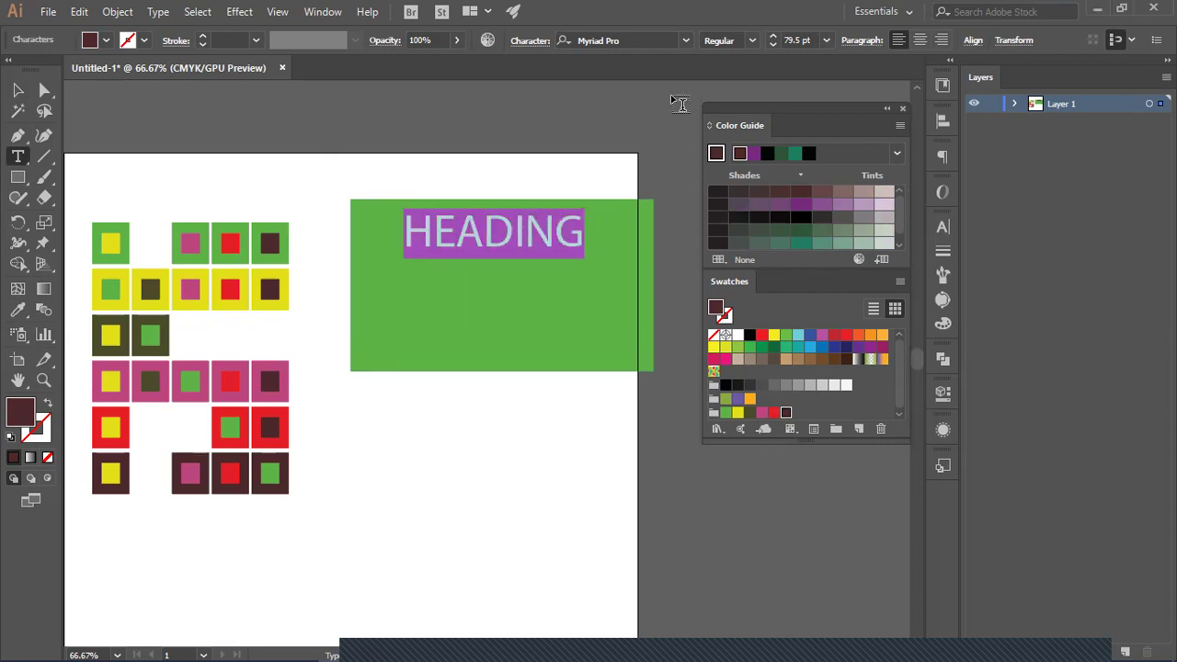
pyautogui.click(752, 41)
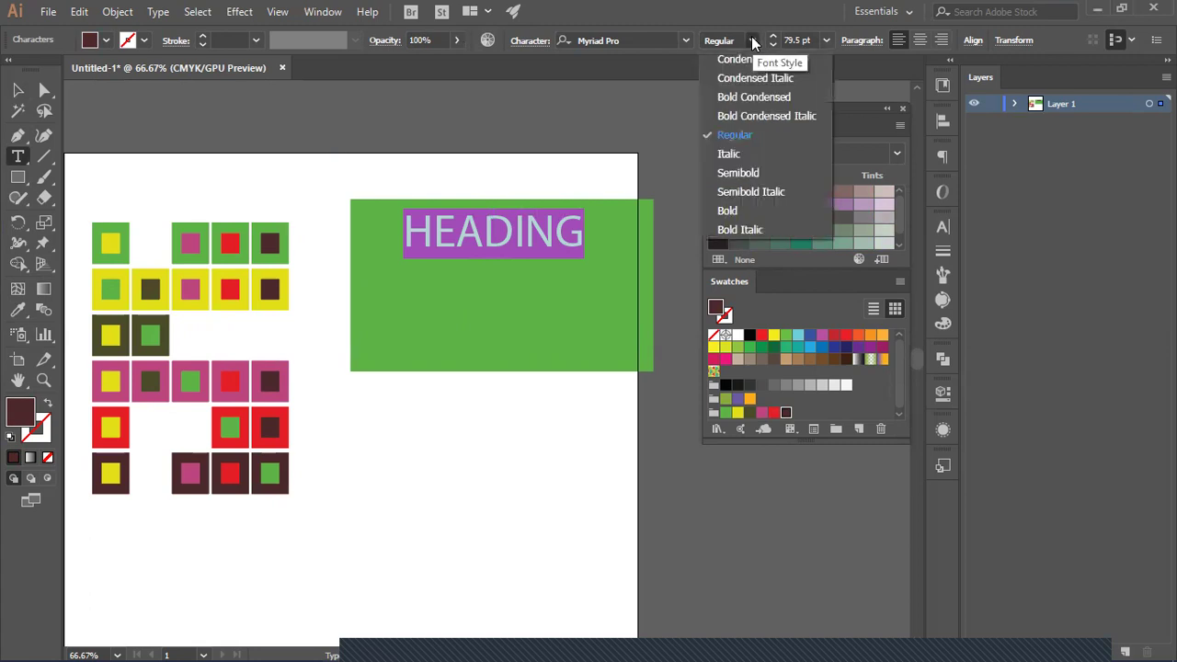
pyautogui.click(741, 211)
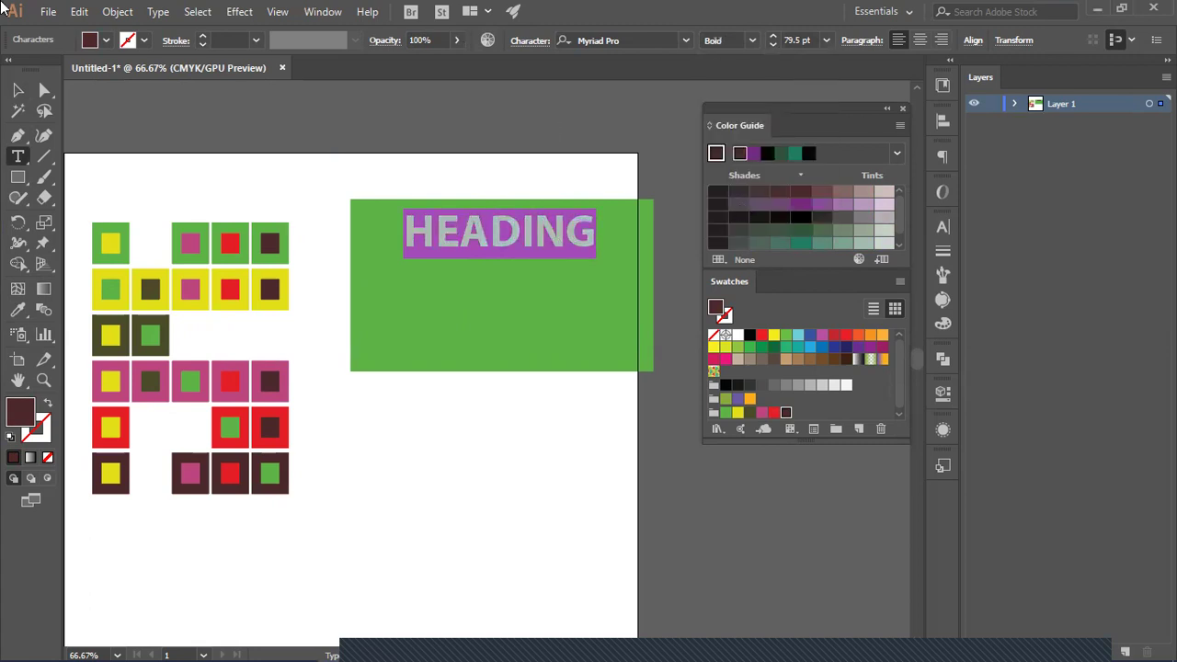
pyautogui.click(17, 90)
pyautogui.click(333, 131)
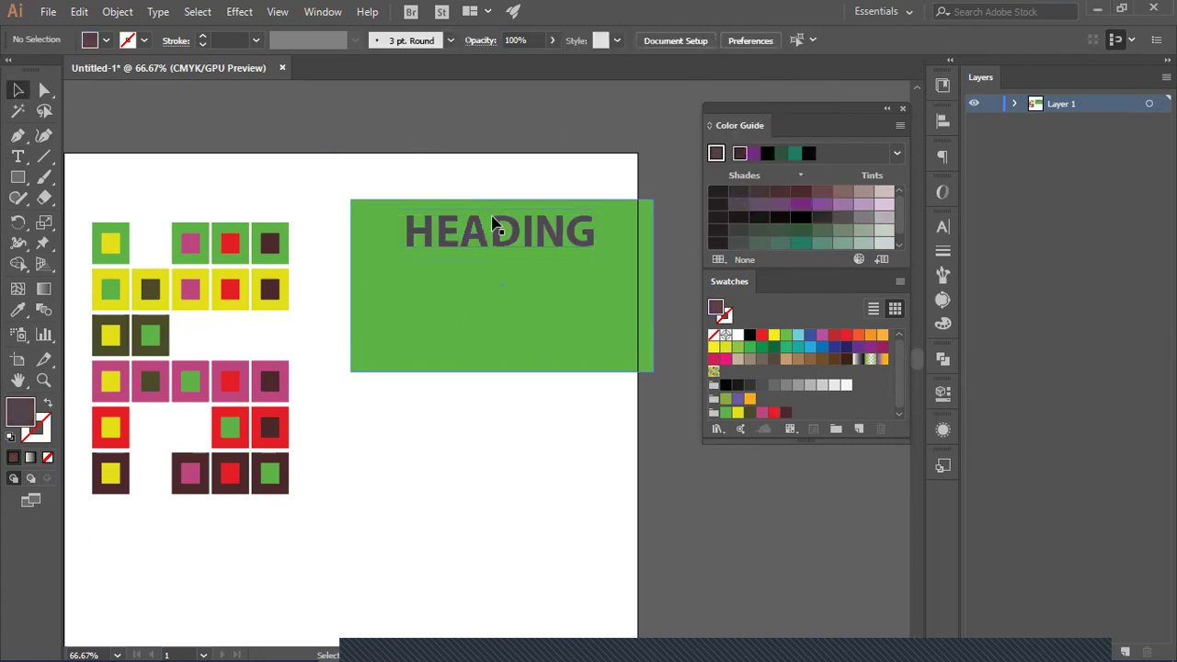
# Step: Enlarge the heading to about 94 pt and center it horizontally on the green rectangle
pyautogui.click(508, 232)
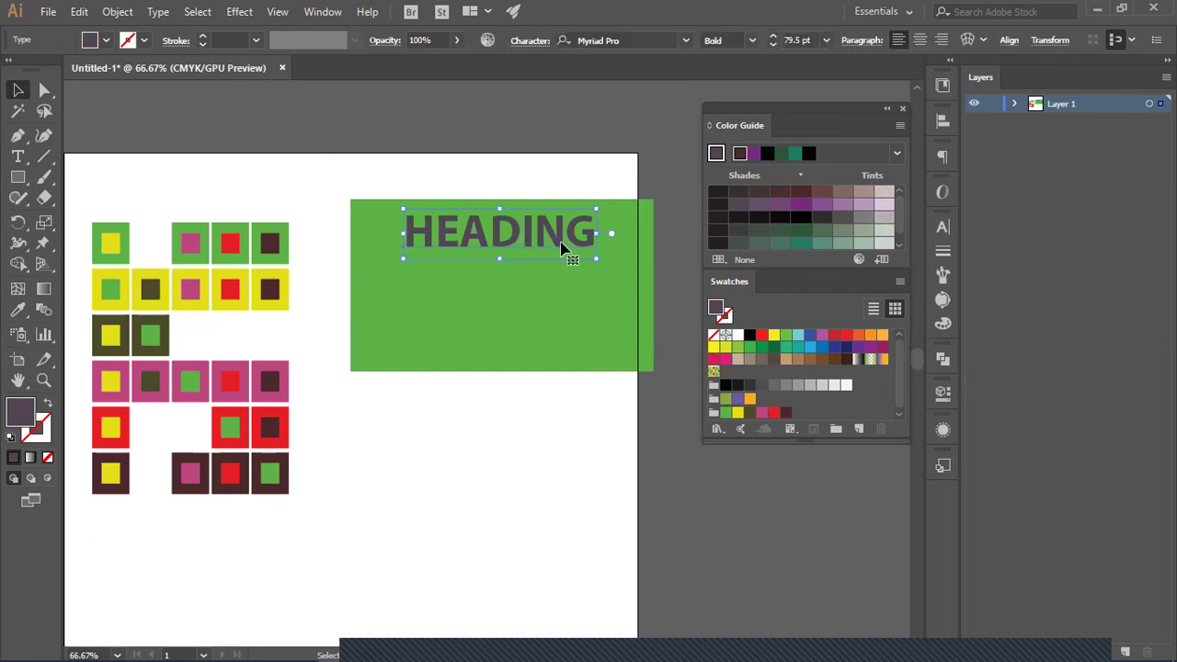
pyautogui.moveTo(598, 259); pyautogui.dragTo(614, 265)
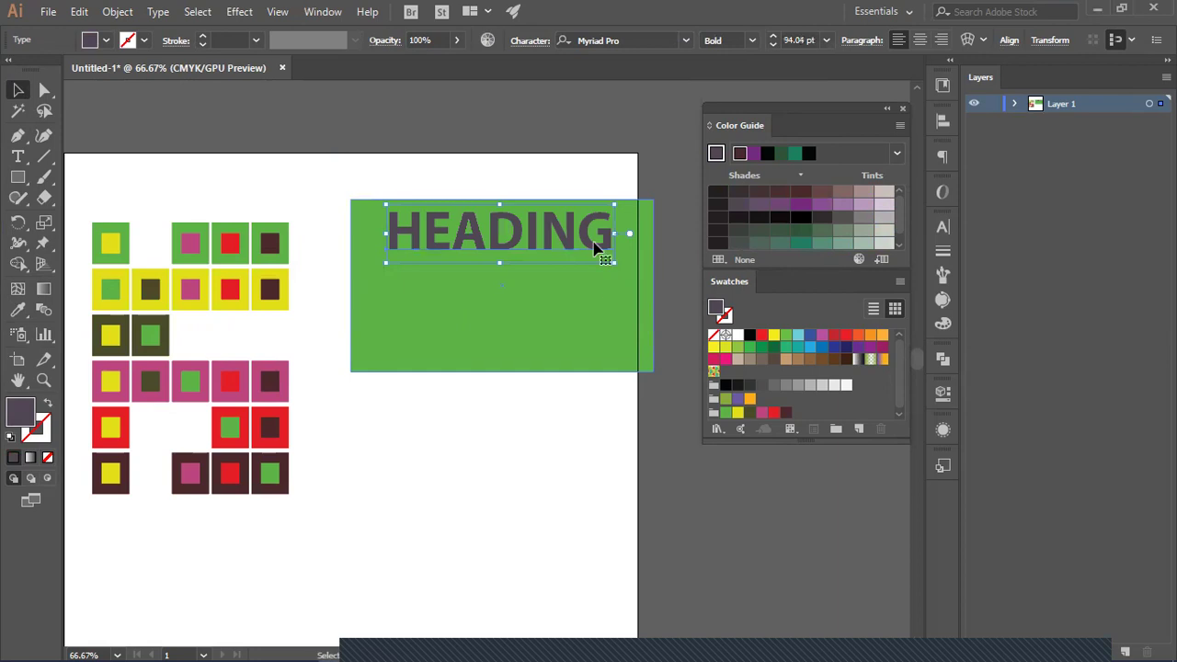
pyautogui.keyDown('shift'); pyautogui.click(589, 322); pyautogui.keyUp('shift')
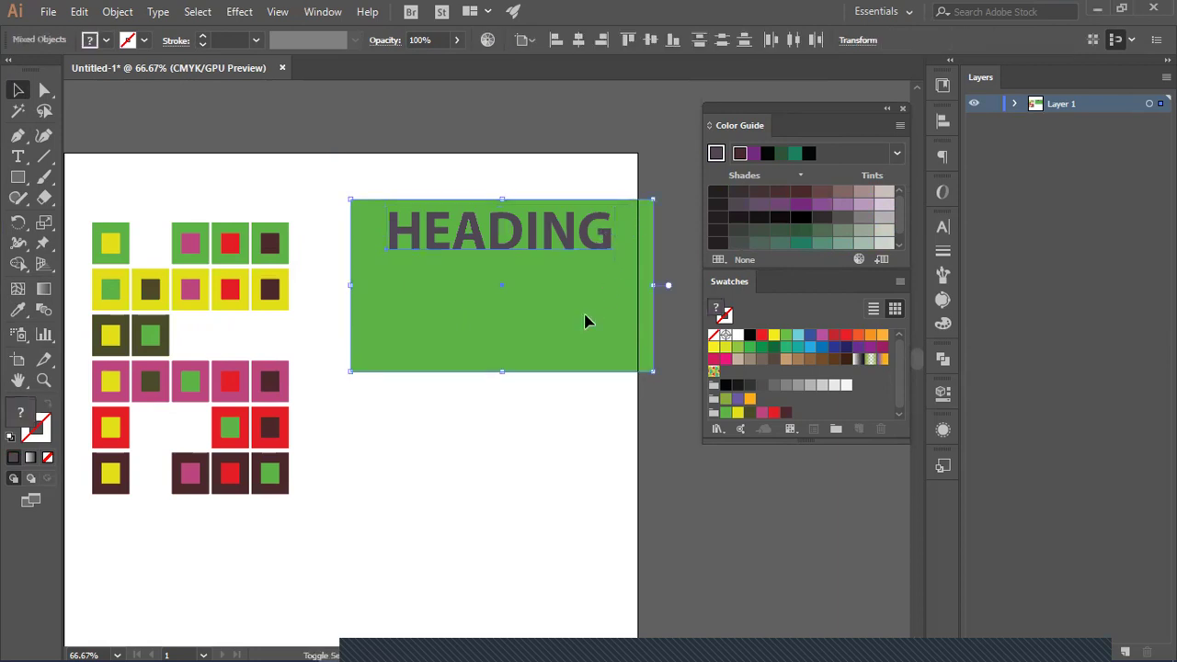
pyautogui.moveTo(608, 287); pyautogui.dragTo(613, 282)
pyautogui.click(517, 192)
pyautogui.hotkey('ctrl', 'z')
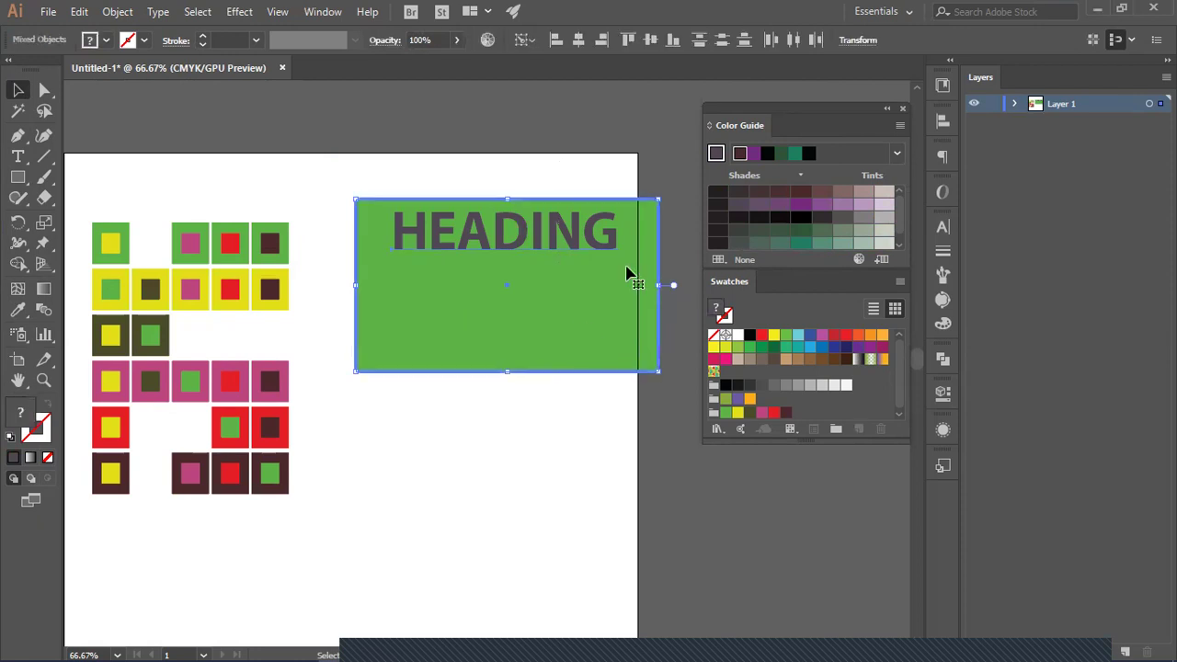
pyautogui.click(581, 41)
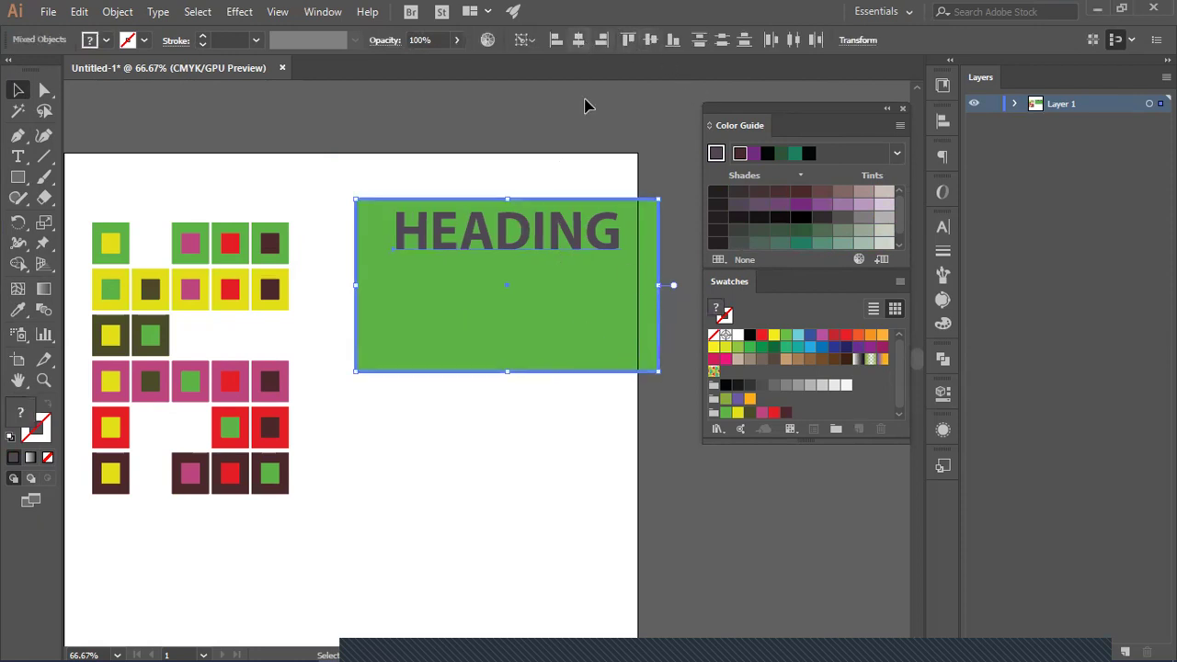
pyautogui.click(591, 150)
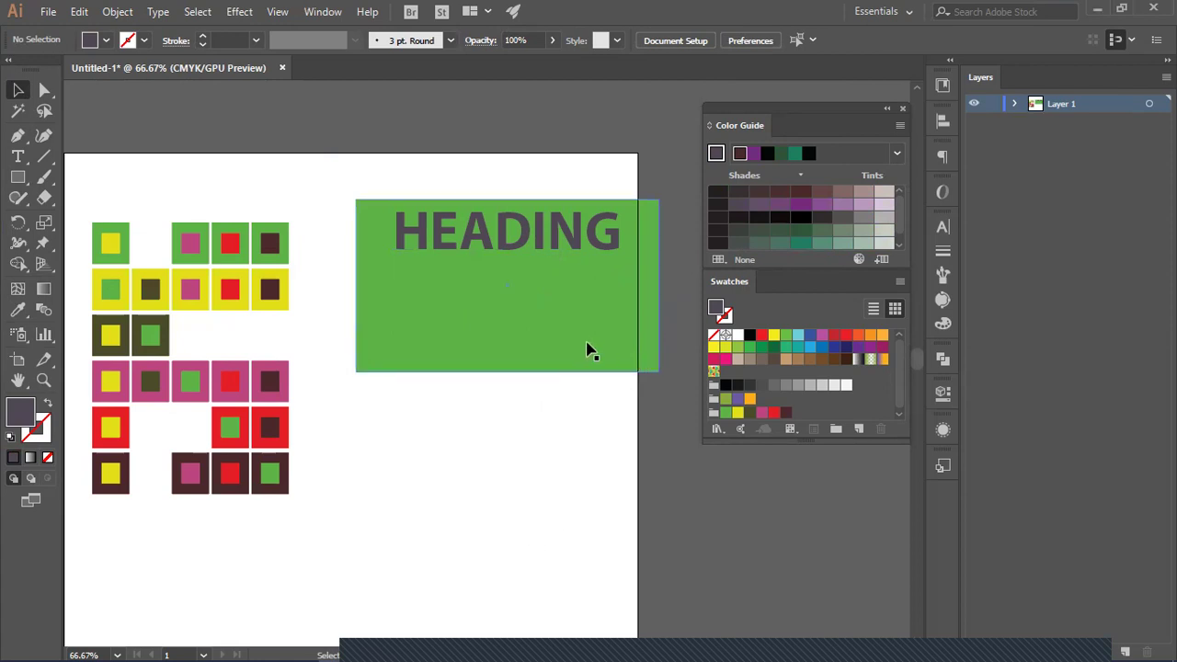
# Step: Scale the heading down slightly to about 88 pt around its center, and deselect it
pyautogui.moveTo(614, 423); pyautogui.dragTo(544, 442)
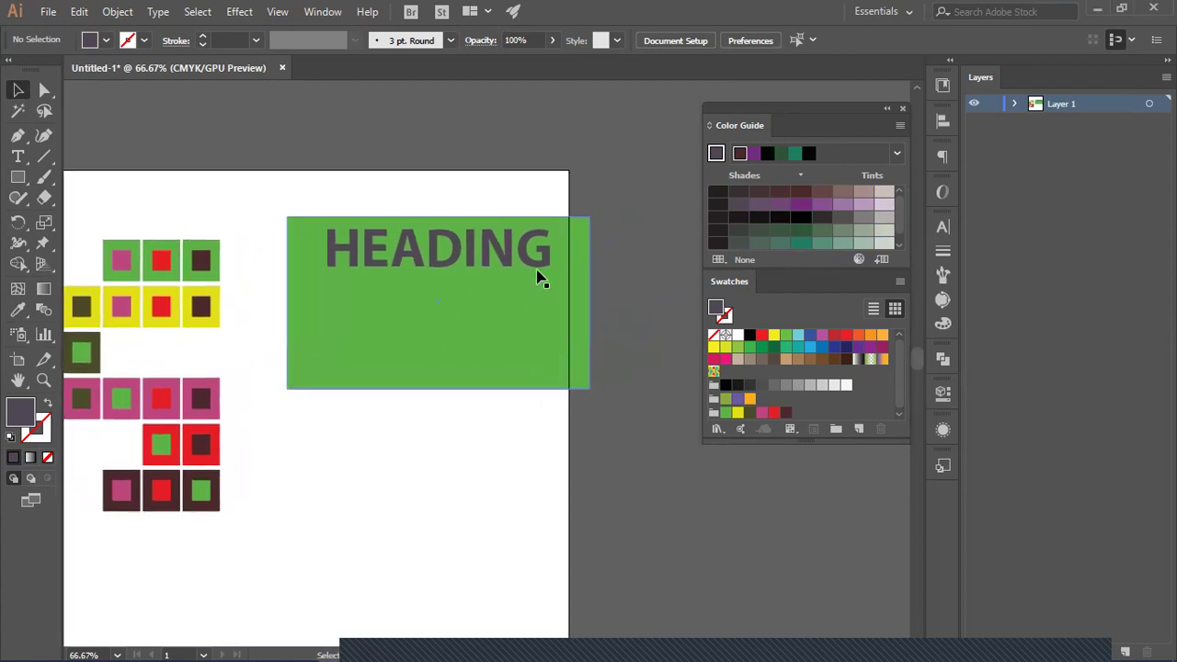
pyautogui.click(533, 259)
pyautogui.hotkey('ctrl', 'shift', 'b')
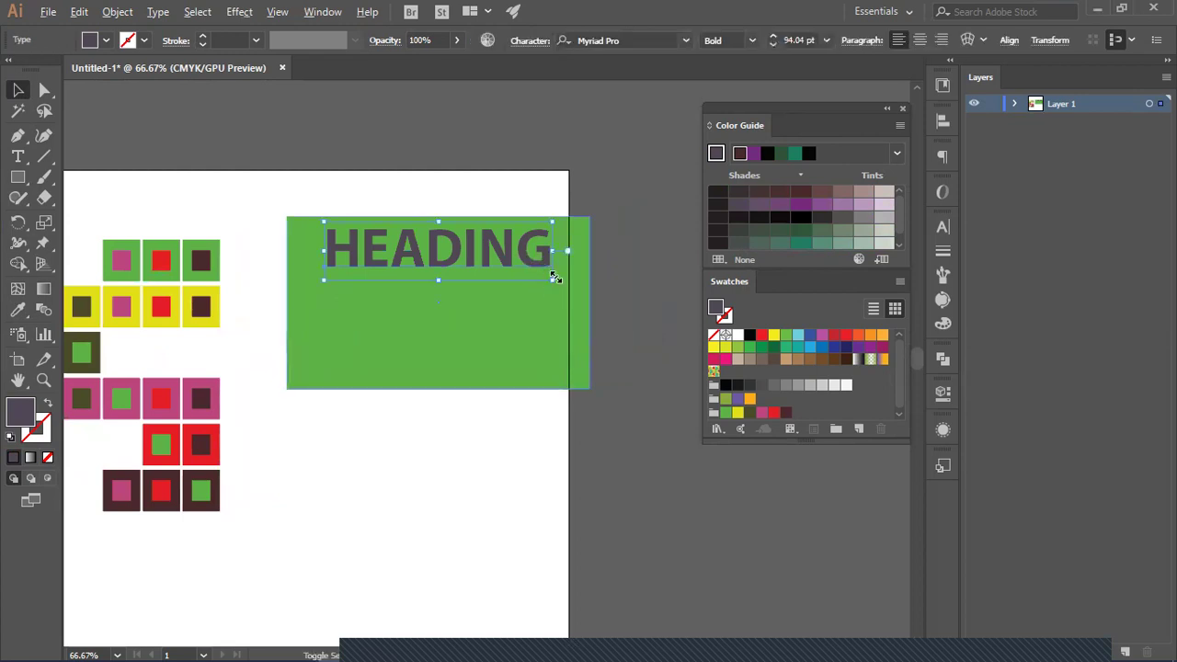
pyautogui.hotkey('ctrl', 'shift', 'a')
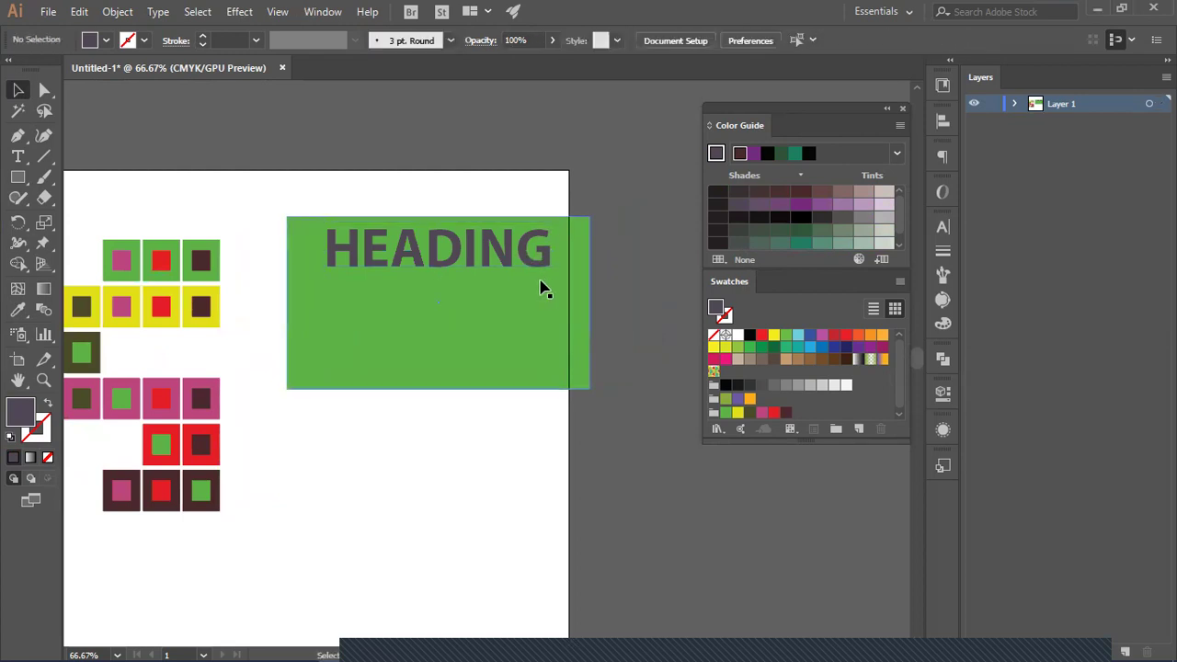
pyautogui.click(533, 250)
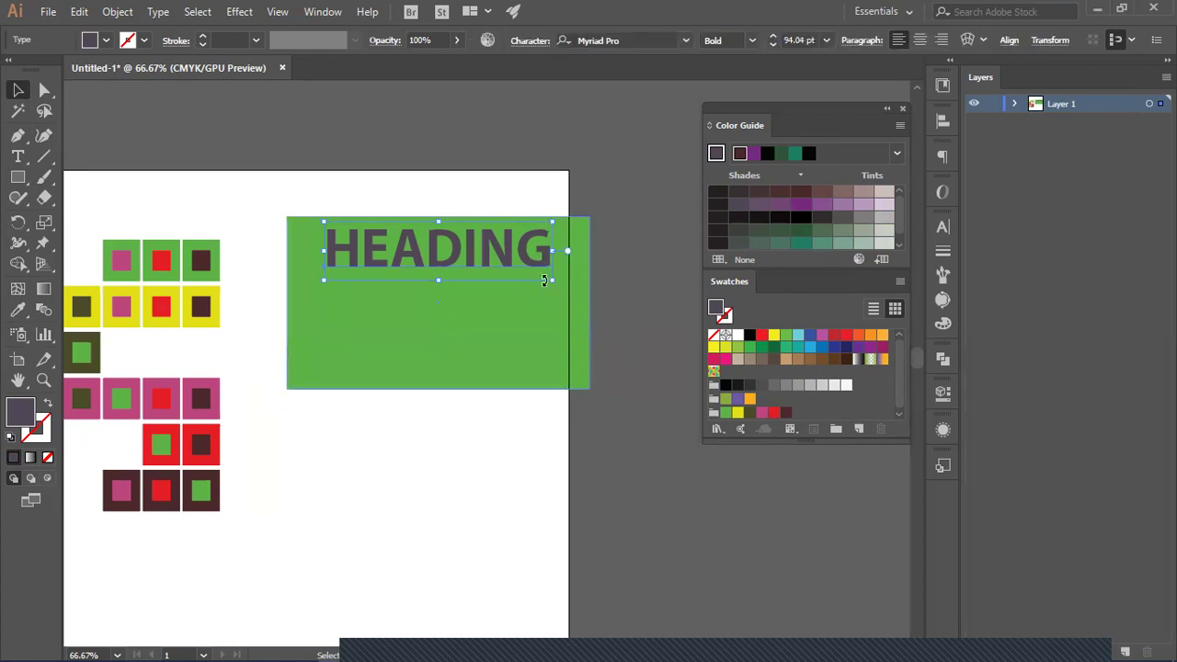
pyautogui.moveTo(550, 281); pyautogui.dragTo(547, 285)
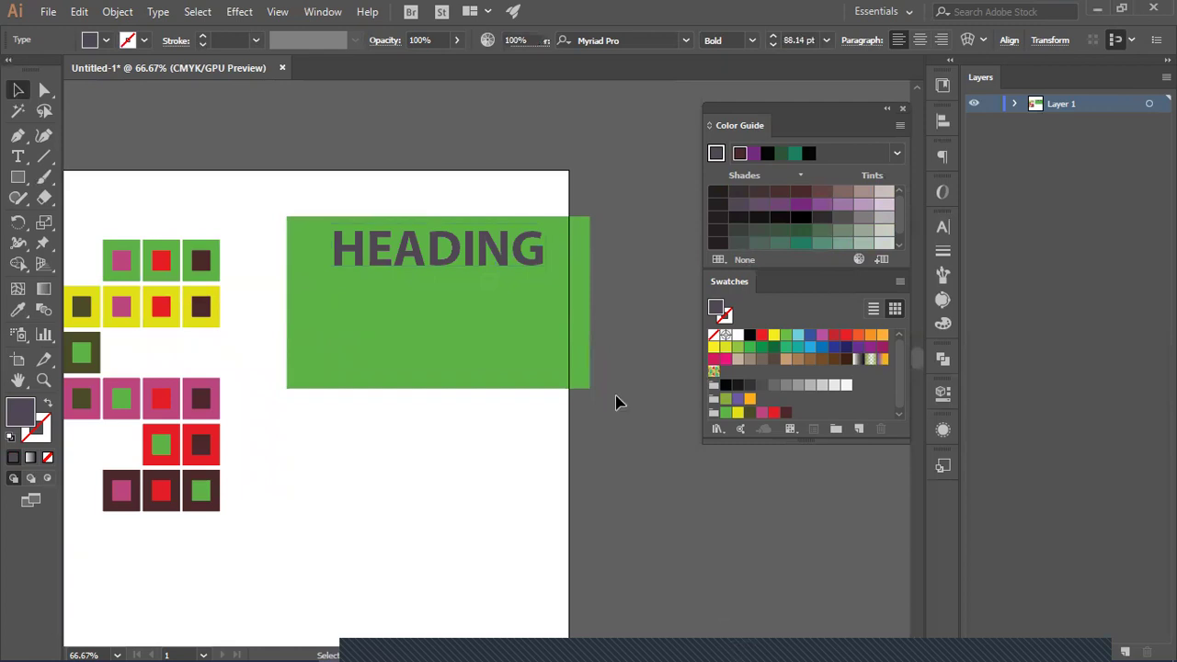
# Step: Add a wide area text box of Lorem ipsum placeholder text and place it on the green rectangle below the heading
pyautogui.scroll(-2, 467, 213)
pyautogui.click(459, 260)
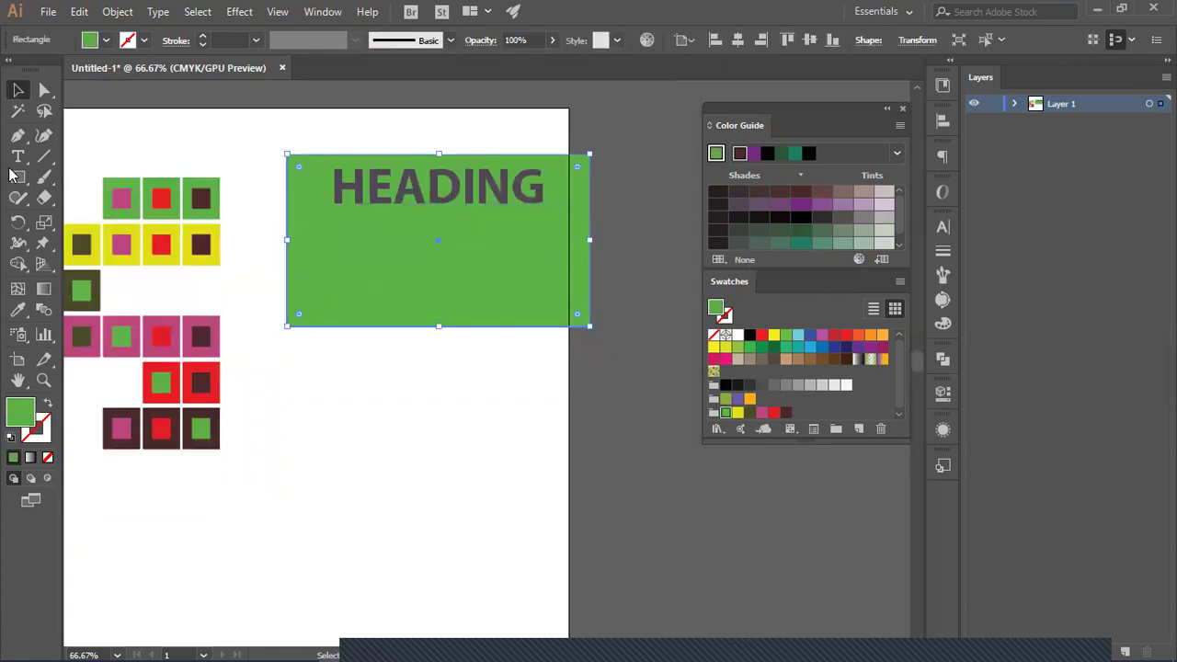
pyautogui.click(17, 157)
pyautogui.moveTo(294, 346); pyautogui.dragTo(580, 436)
pyautogui.click(16, 89)
pyautogui.click(355, 602)
pyautogui.moveTo(358, 412); pyautogui.dragTo(362, 276)
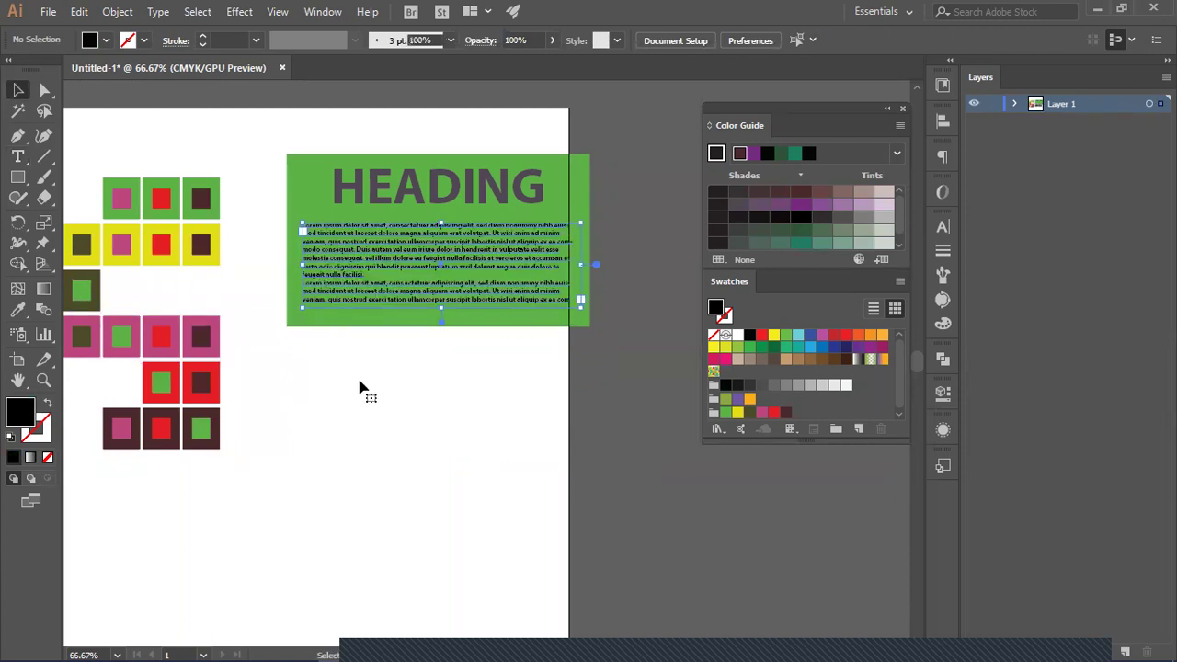
# Step: Center the placeholder paragraph horizontally on the green rectangle, using the rectangle as the key object
pyautogui.keyDown('shift'); pyautogui.click(556, 165); pyautogui.keyUp('shift')
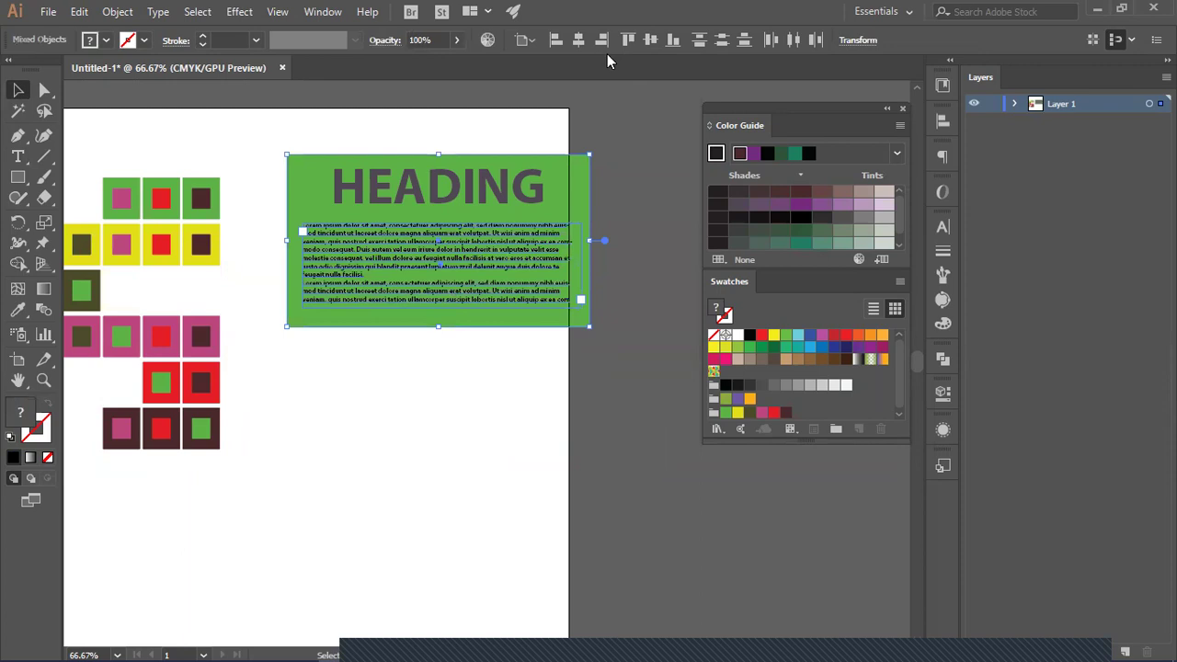
pyautogui.click(561, 187)
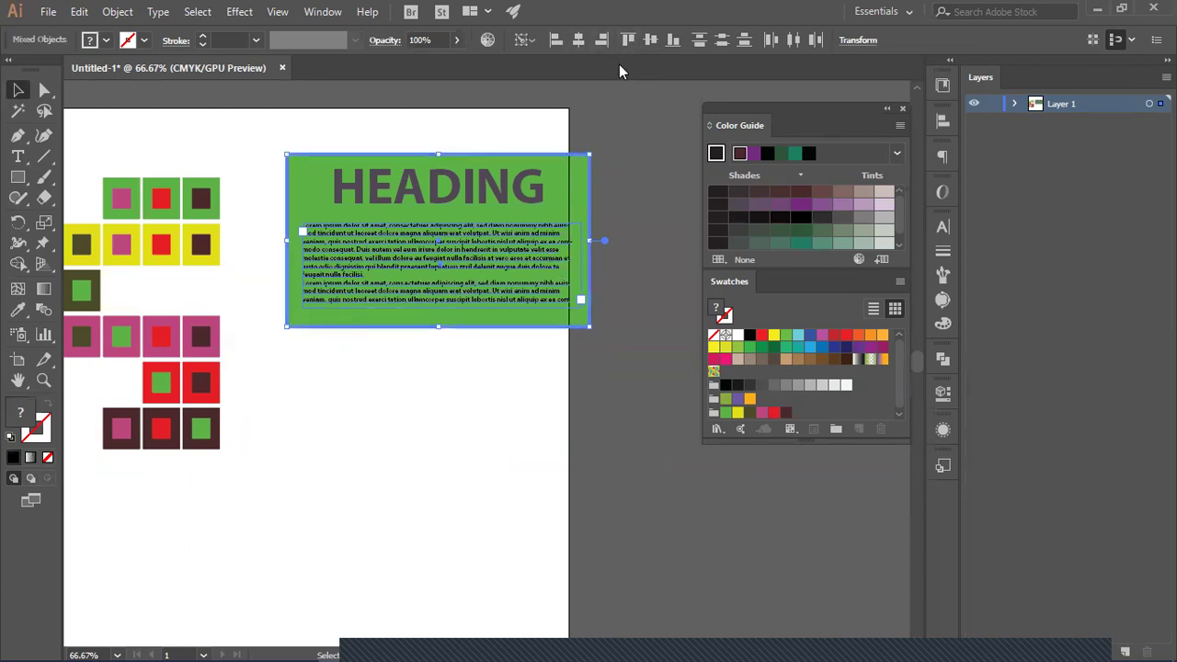
pyautogui.click(583, 45)
pyautogui.click(630, 150)
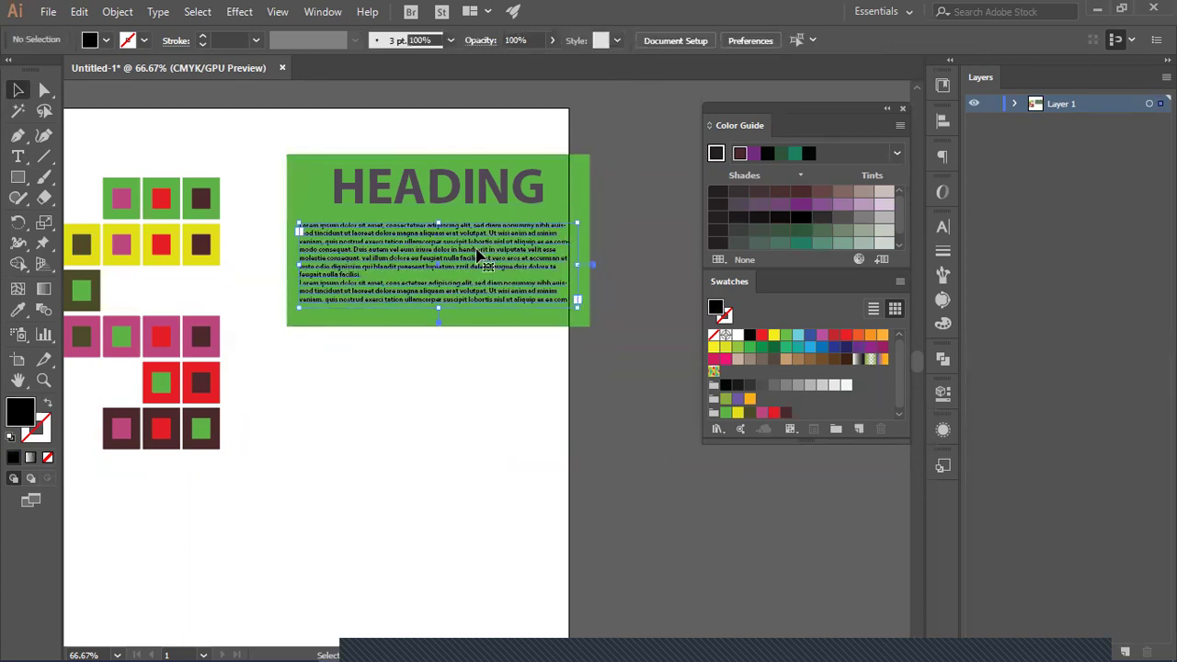
# Step: Try the first row's pink on the paragraph, and recolor it dark brown sampled from the brown-on-red pair
pyautogui.click(478, 258)
pyautogui.press('i')
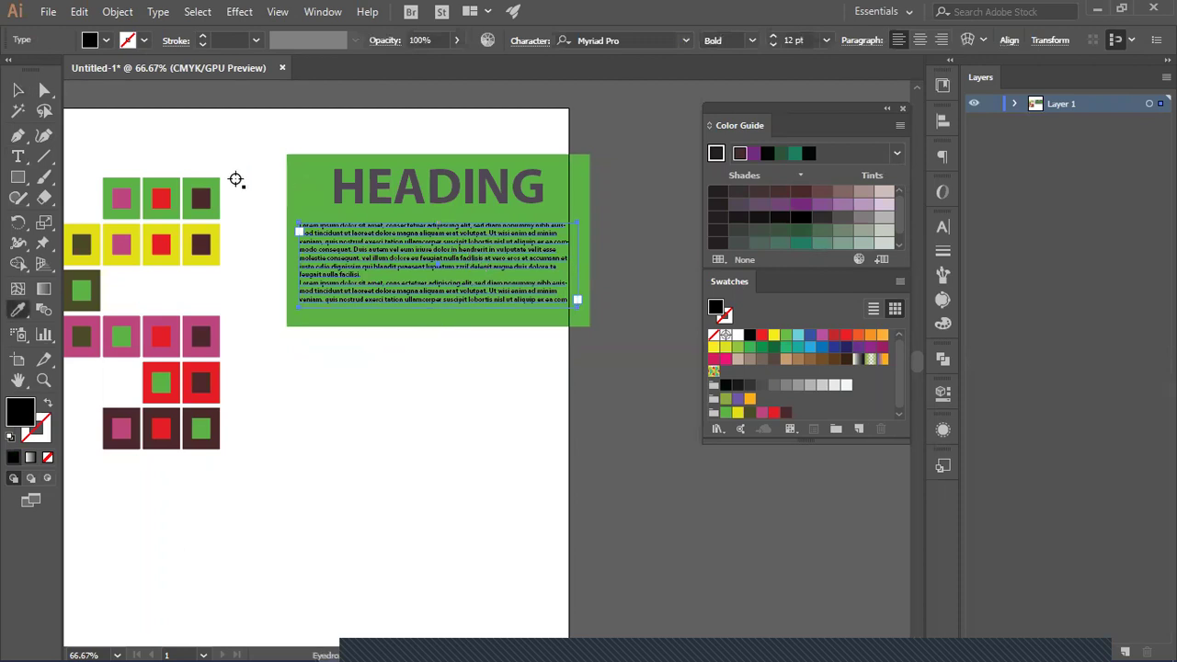
pyautogui.moveTo(200, 215); pyautogui.dragTo(282, 237)
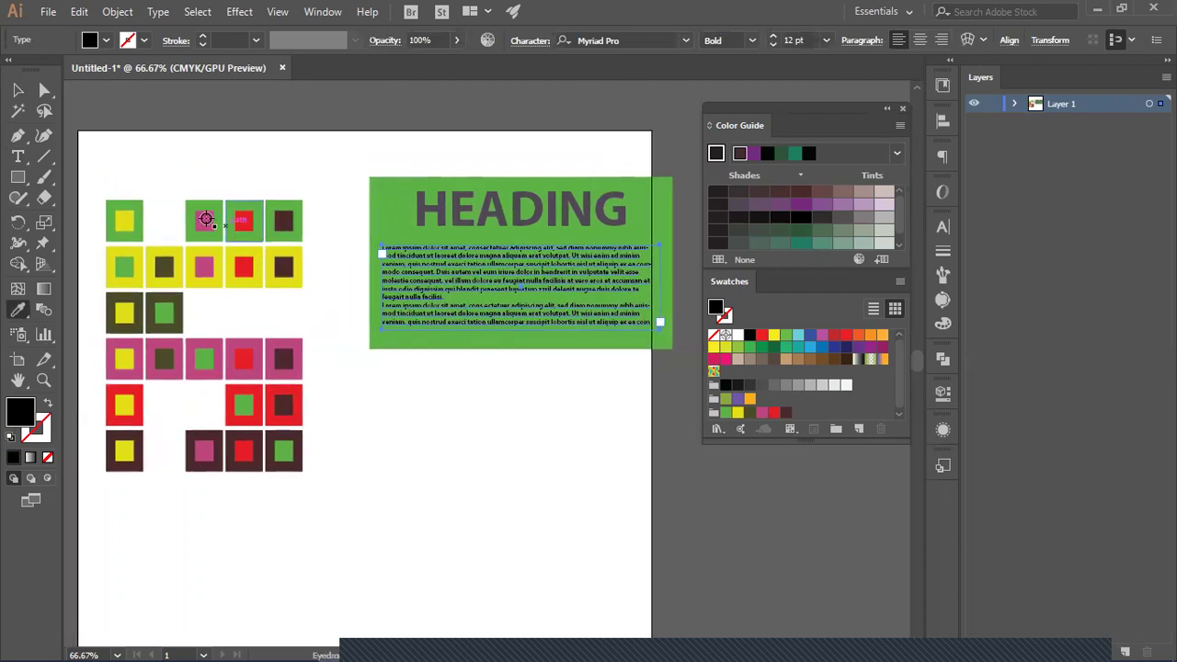
pyautogui.click(204, 218)
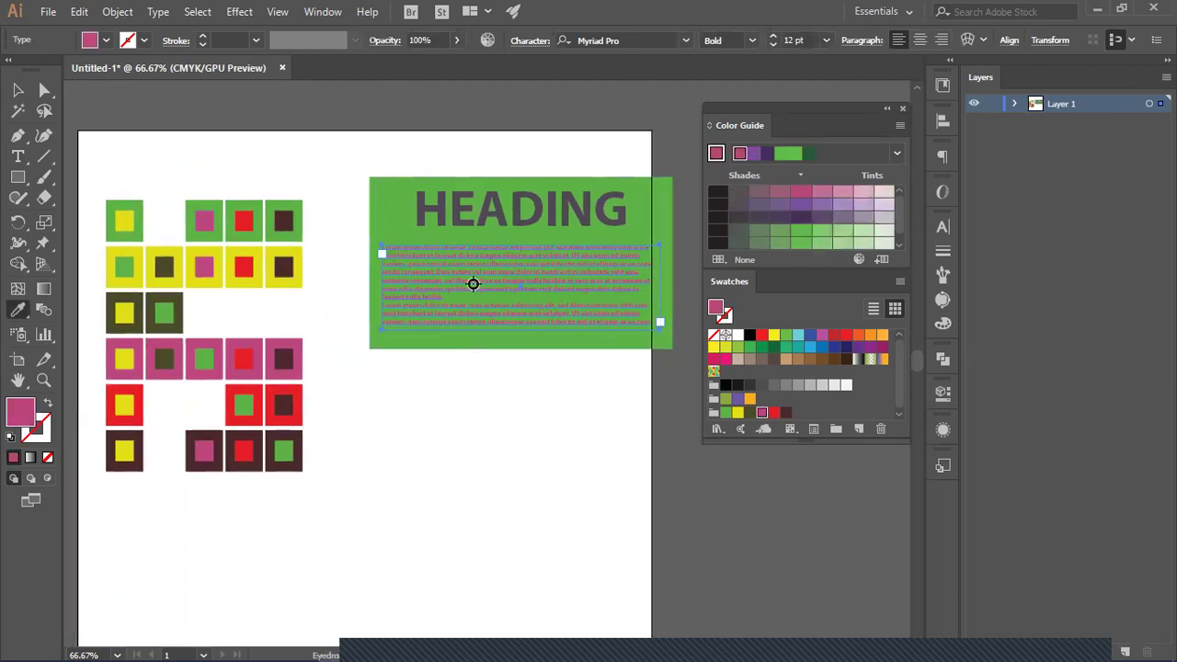
pyautogui.hotkey('ctrl', '=')
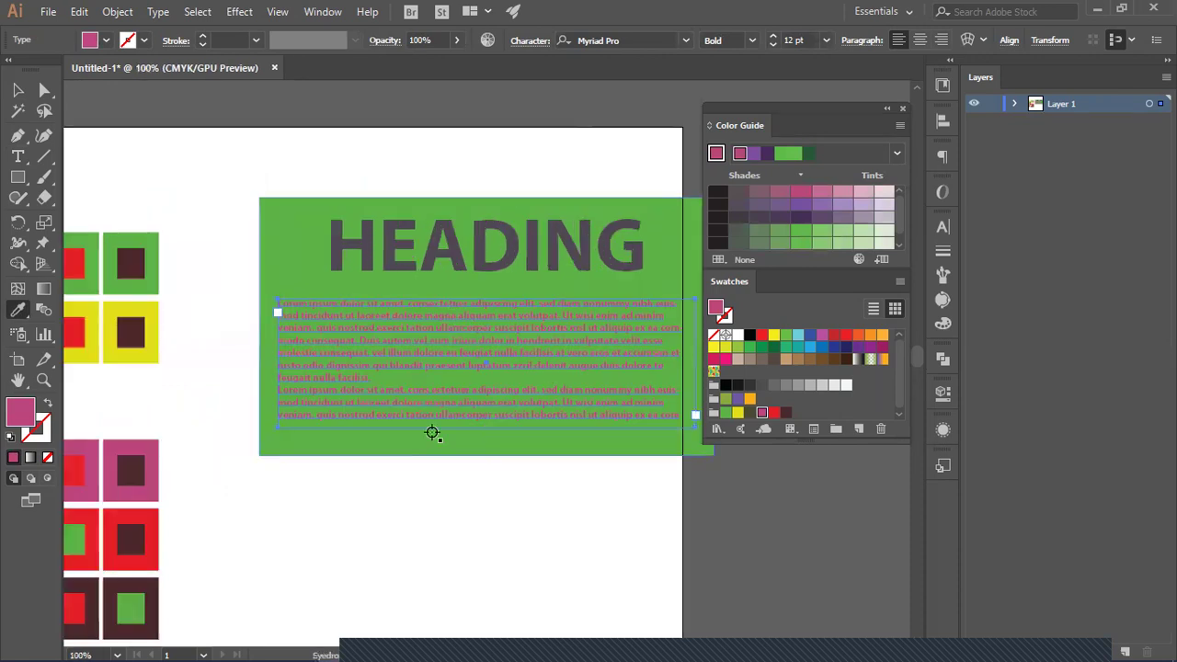
pyautogui.moveTo(381, 441); pyautogui.dragTo(452, 341)
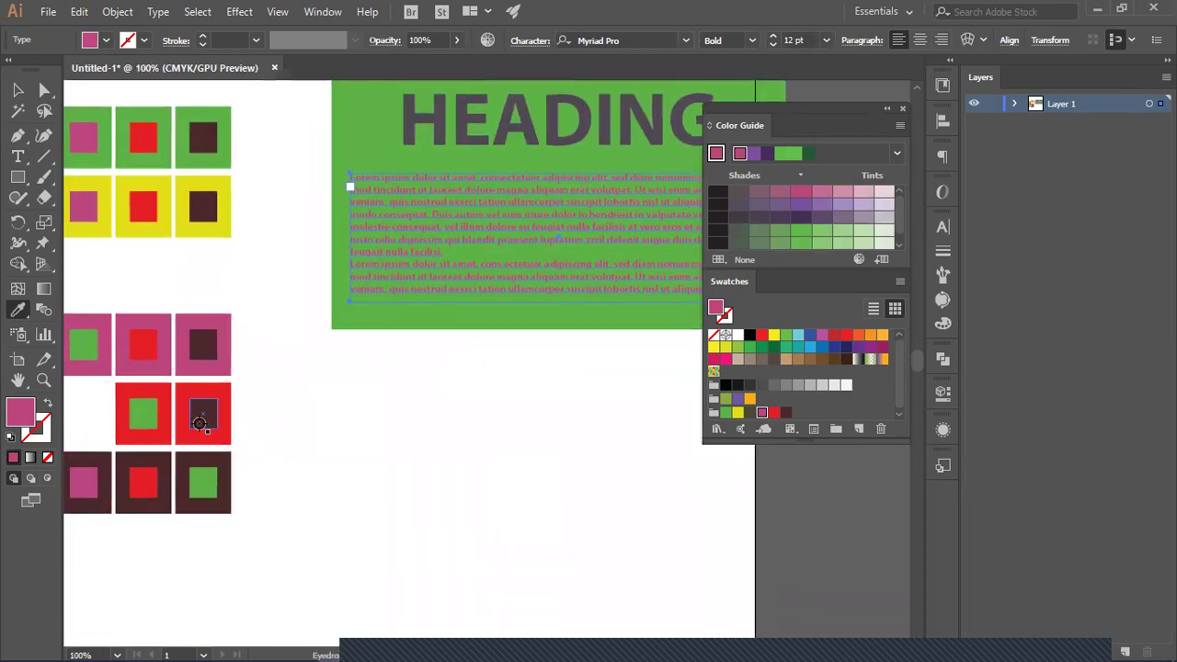
pyautogui.click(200, 412)
pyautogui.moveTo(433, 286); pyautogui.dragTo(481, 415)
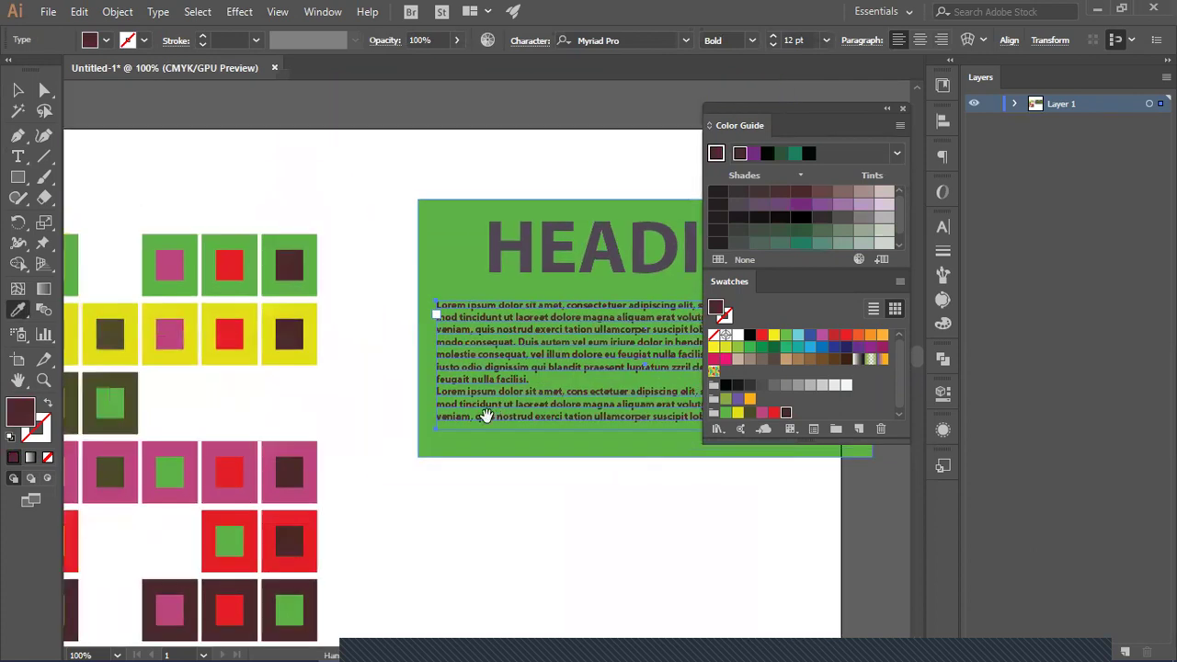
# Step: Try the first row's pink on the heading, and recolor it with the red sampled from the same row
pyautogui.click(17, 89)
pyautogui.click(562, 264)
pyautogui.click(559, 260)
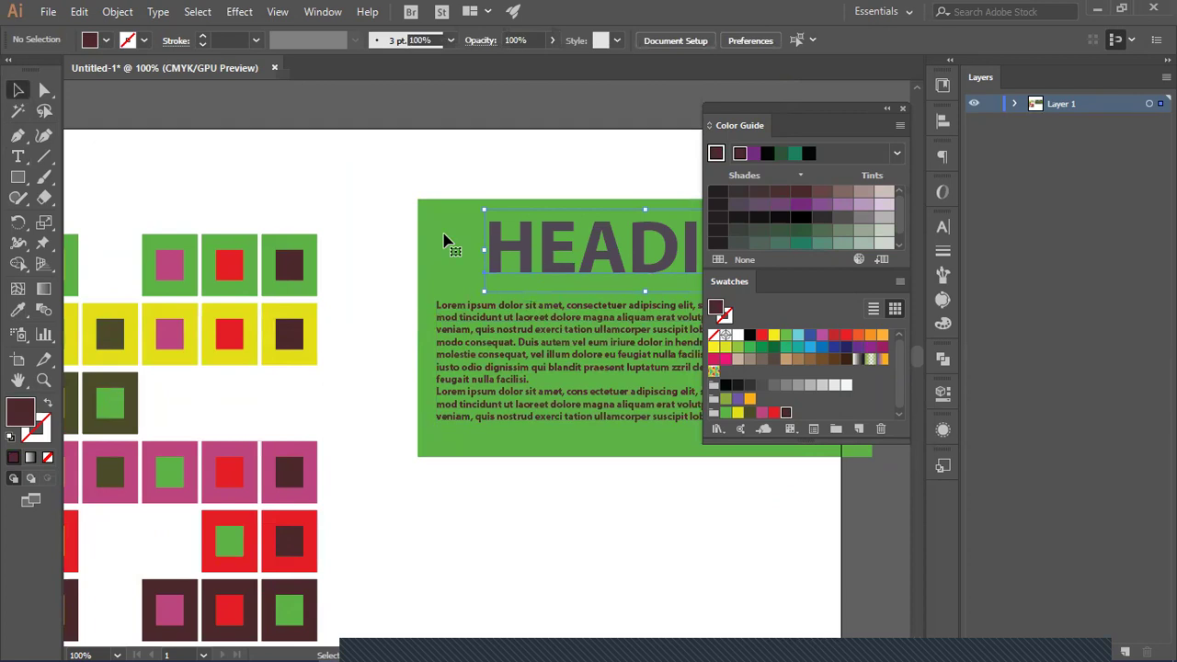
pyautogui.click(18, 310)
pyautogui.click(173, 267)
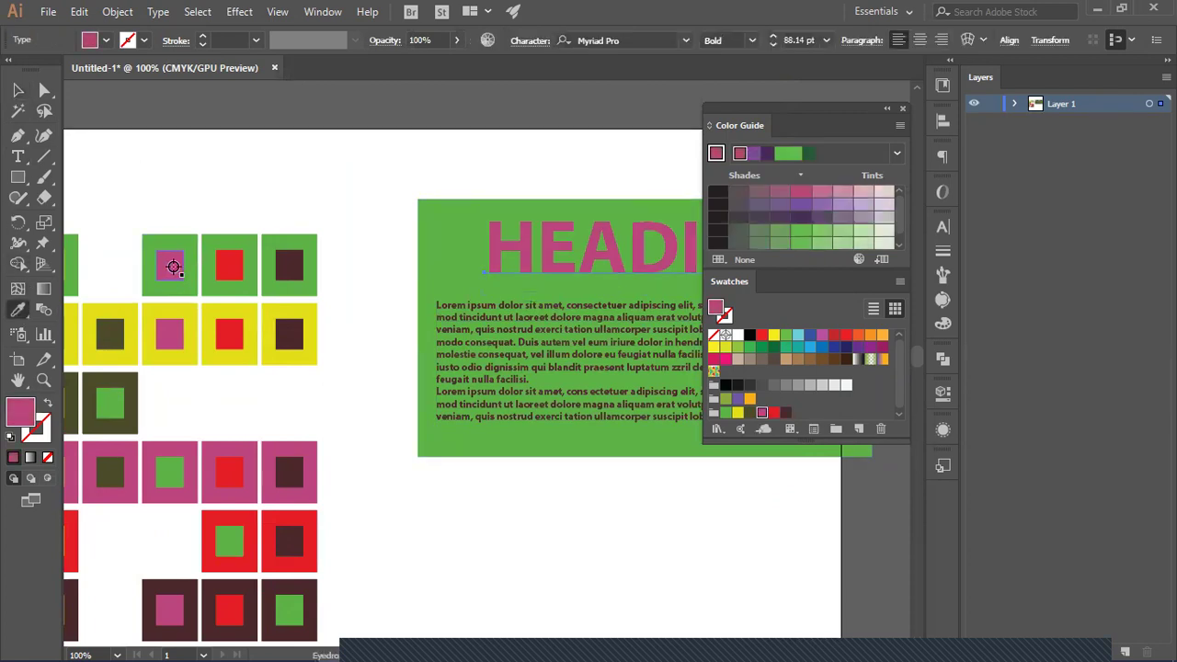
pyautogui.click(231, 279)
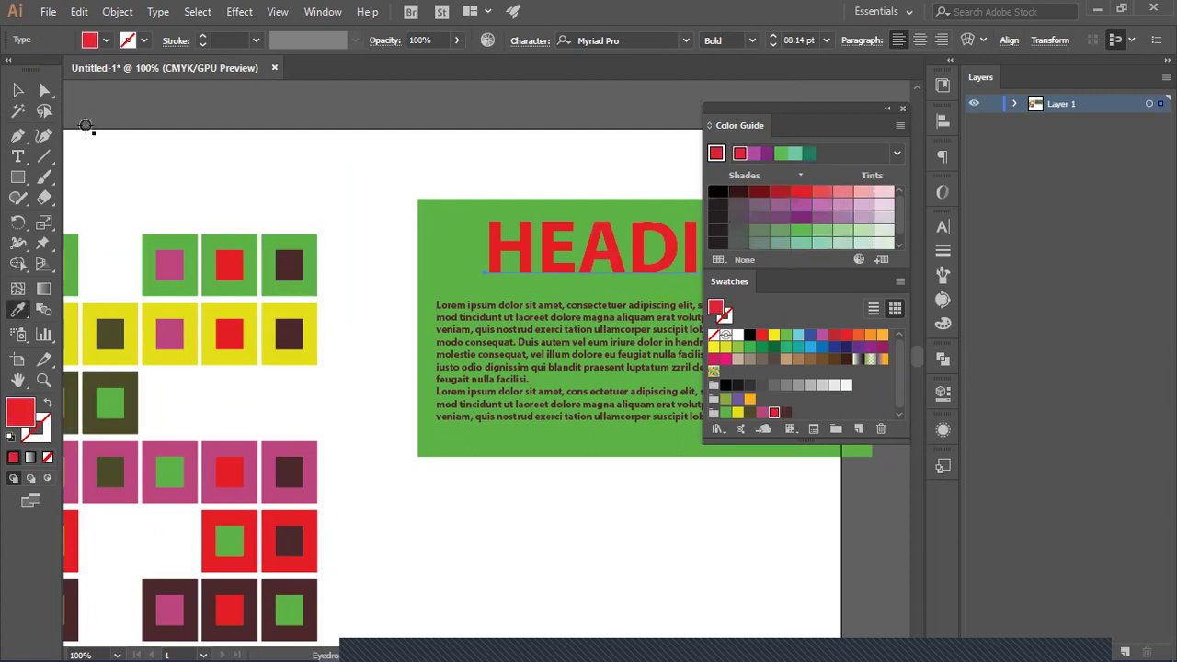
# Step: Undo the last recolorings until the heading is dark gray and the placeholder paragraph is pink
pyautogui.click(17, 90)
pyautogui.hotkey('ctrl', 'z')
pyautogui.hotkey('ctrl', 'z')
pyautogui.hotkey('ctrl', 'z')
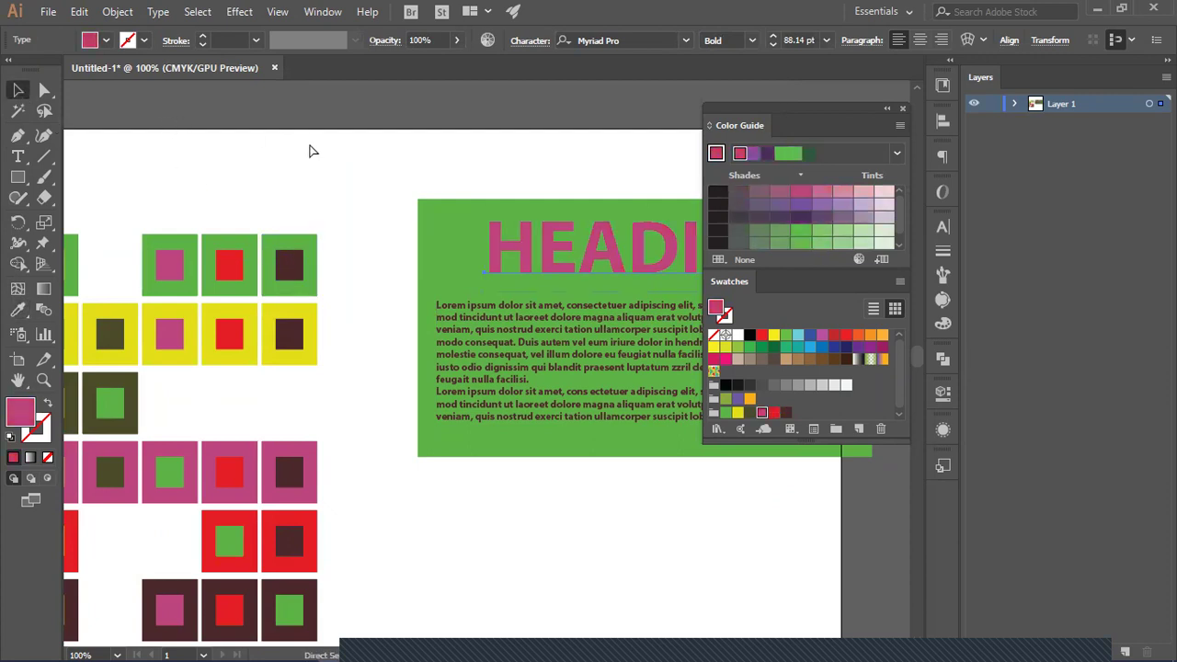
pyautogui.moveTo(441, 209); pyautogui.dragTo(391, 233)
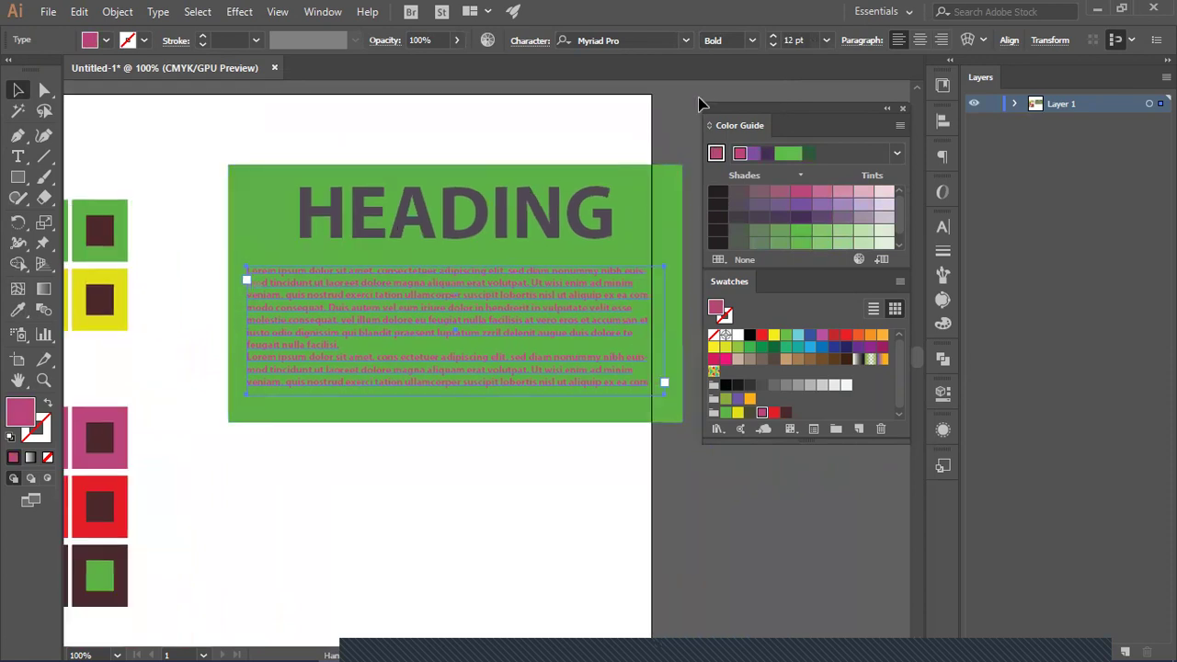
# Step: Set the placeholder paragraph to Regular weight and fill it with a very light gray from the grayscale swatches
pyautogui.click(752, 40)
pyautogui.click(759, 136)
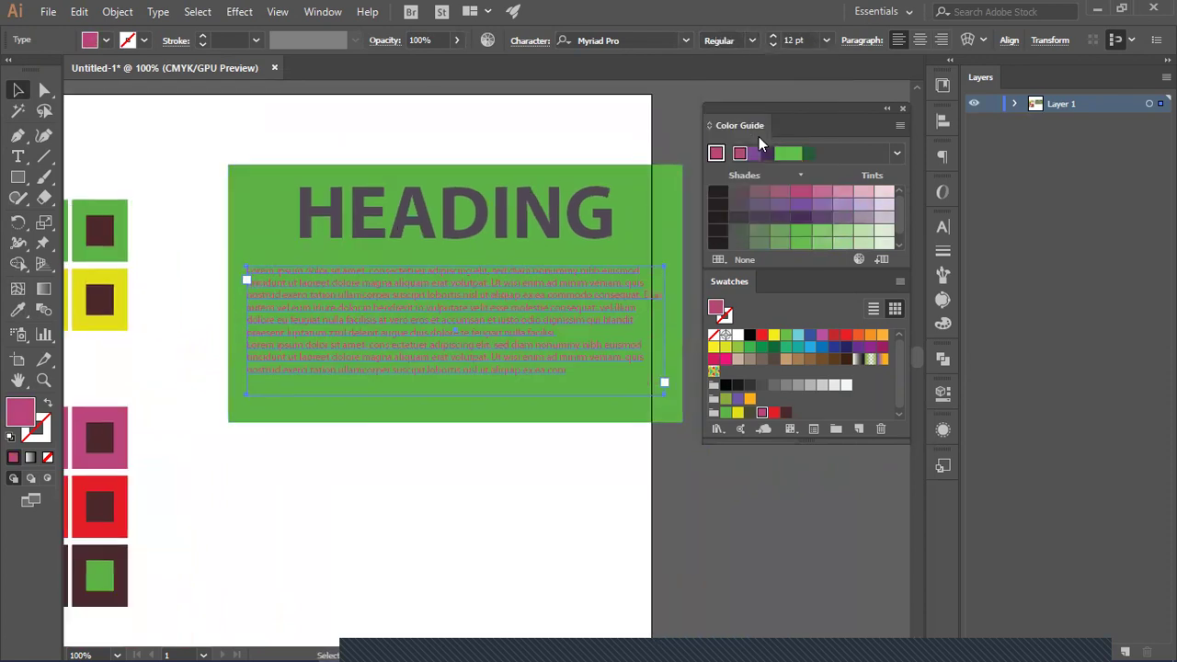
pyautogui.click(105, 41)
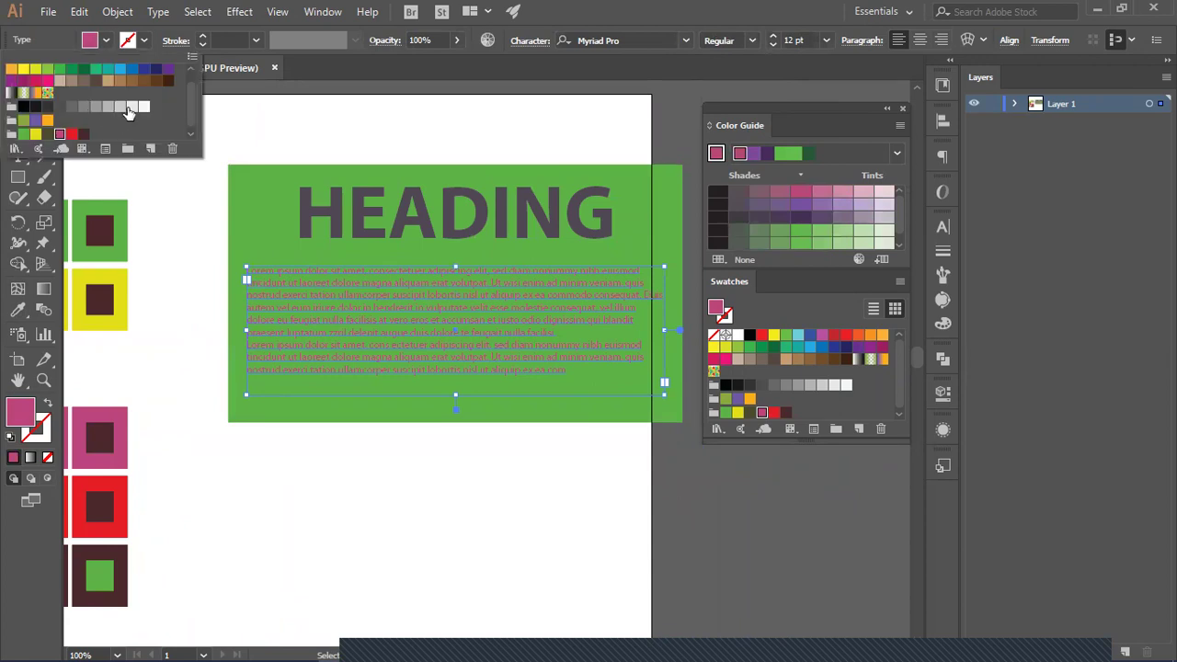
pyautogui.click(119, 107)
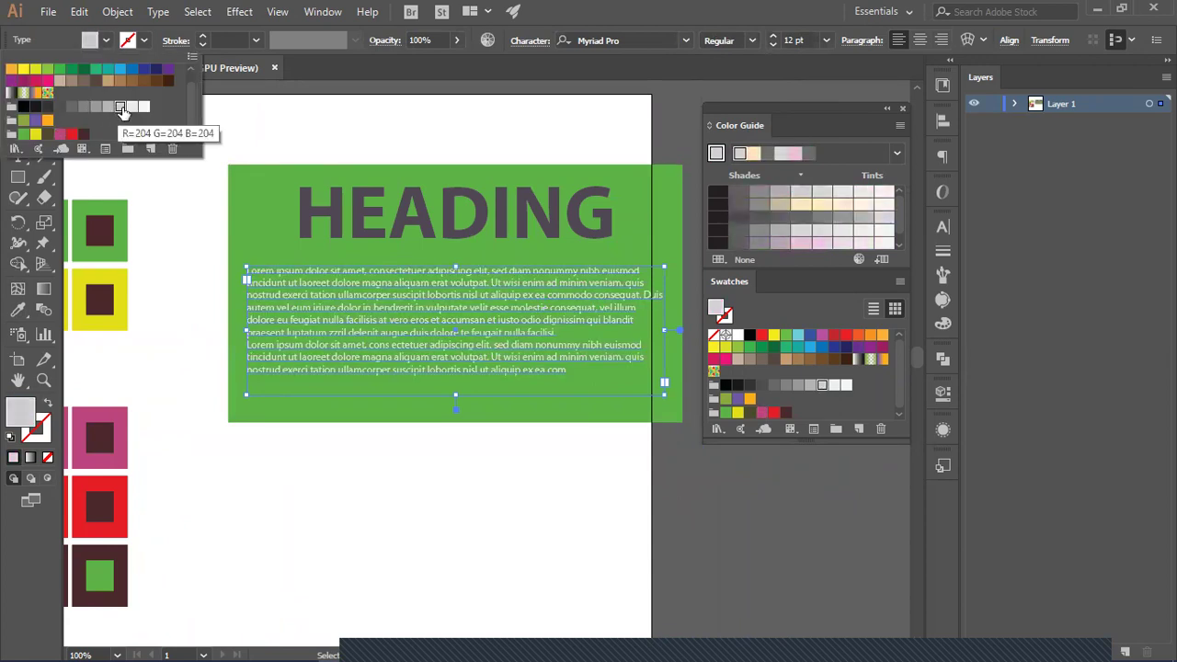
pyautogui.click(132, 108)
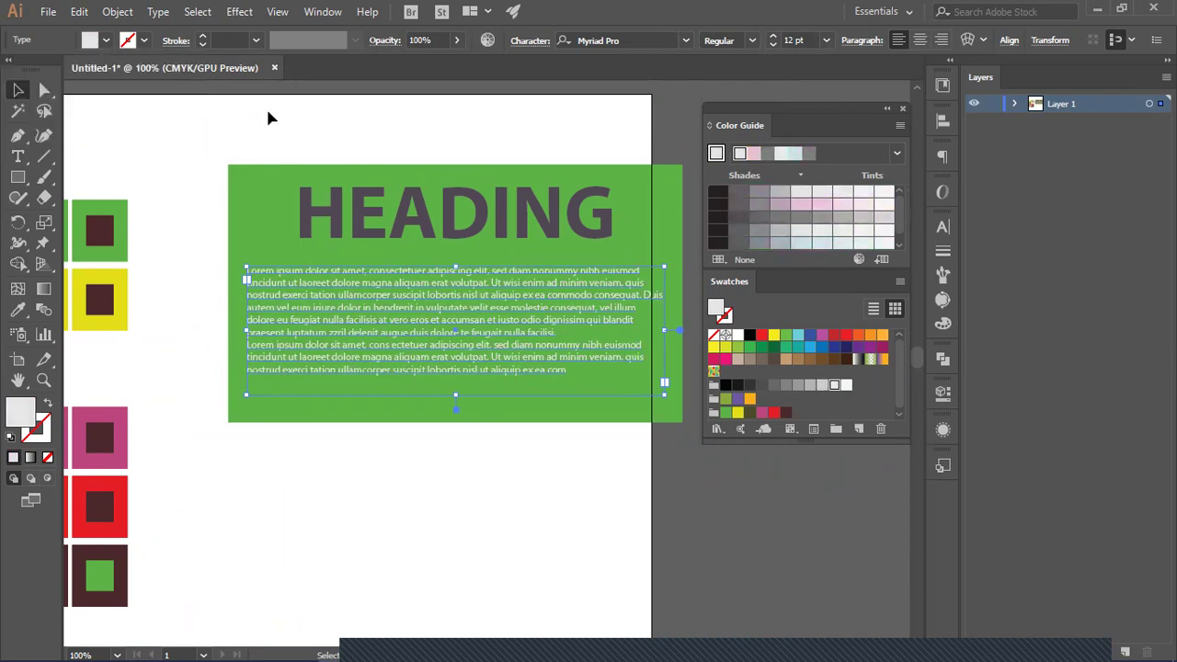
pyautogui.click(240, 143)
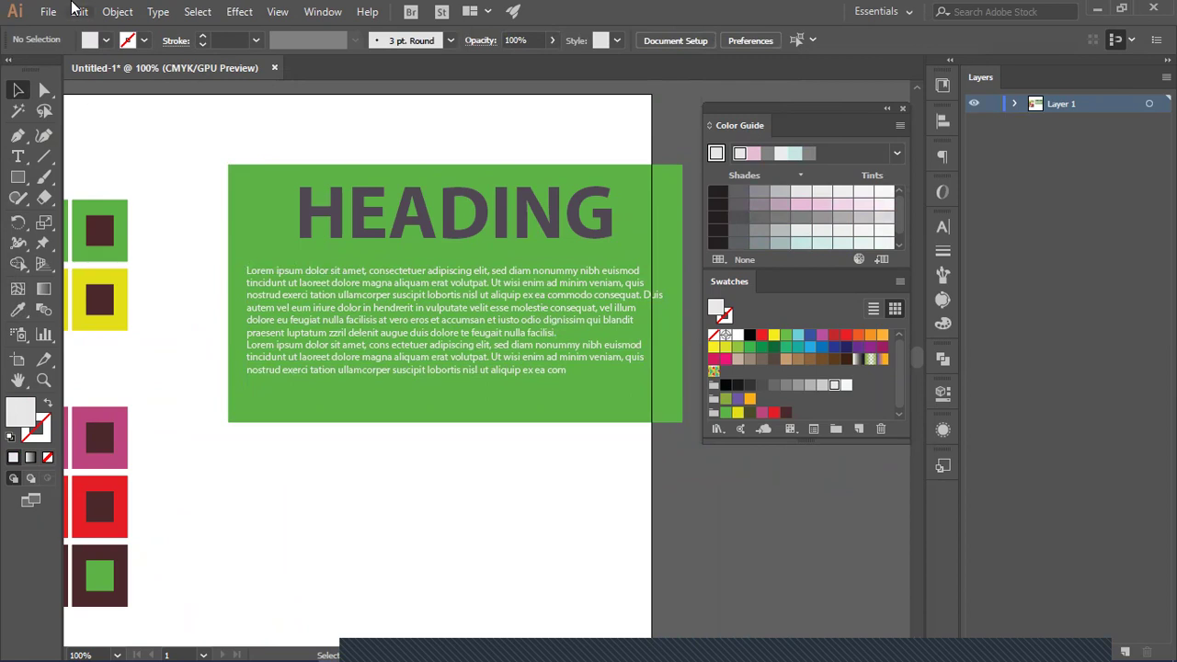
# Step: Draw a light gray circle about 130 px wide just outside the artboard, above the green rectangle's upper-right corner
pyautogui.moveTo(468, 278); pyautogui.dragTo(268, 334)
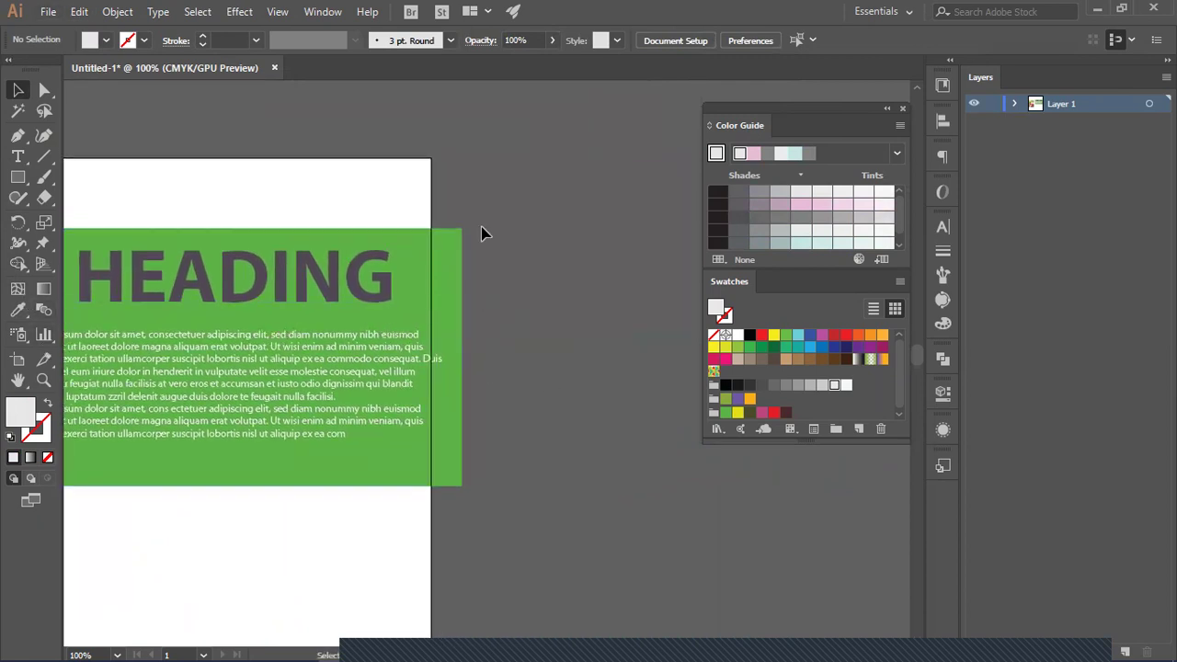
pyautogui.moveTo(13, 177); pyautogui.dragTo(107, 223)
pyautogui.moveTo(437, 105); pyautogui.dragTo(549, 211)
pyautogui.click(244, 13)
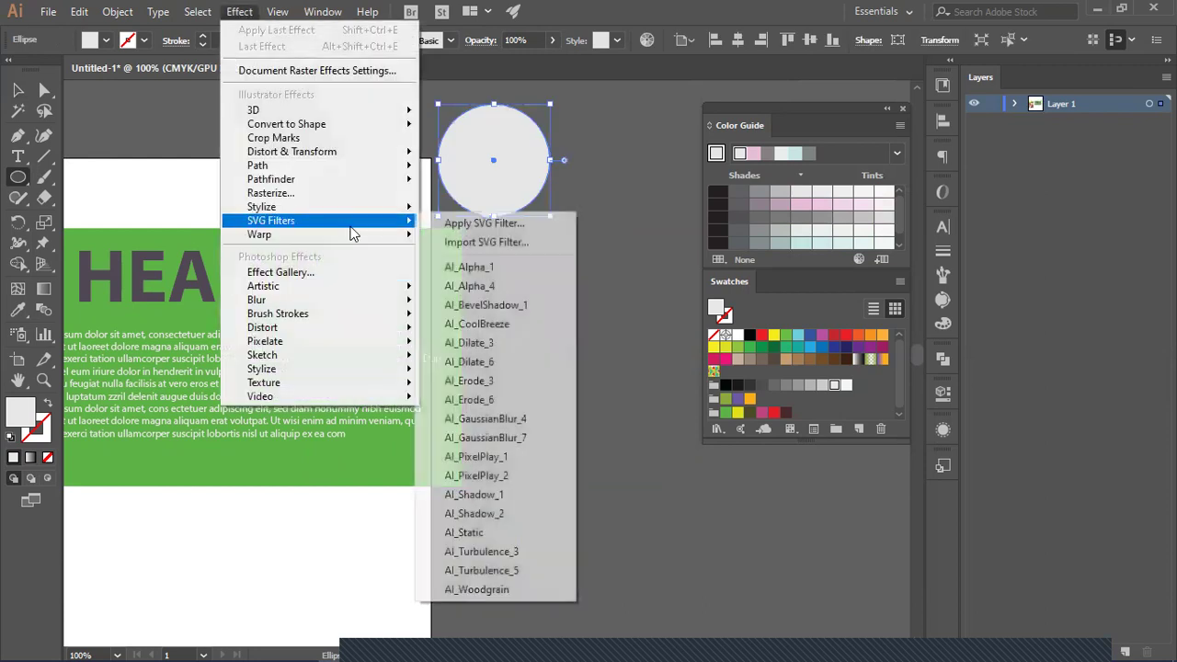
pyautogui.moveTo(410, 151)
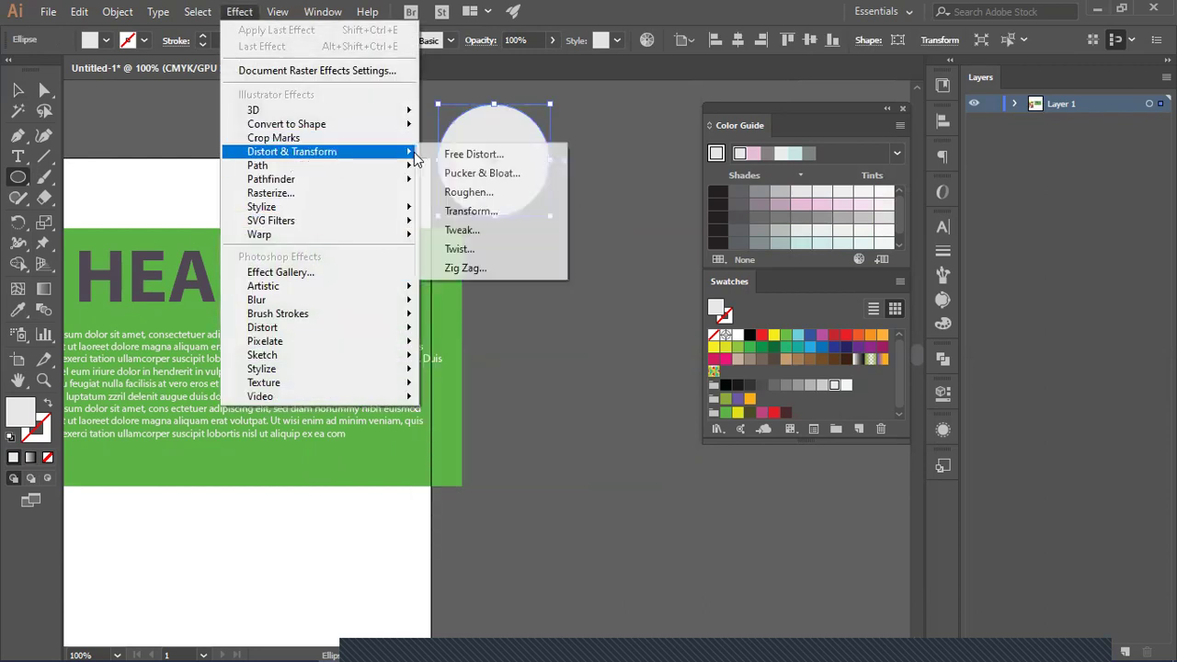
pyautogui.click(493, 230)
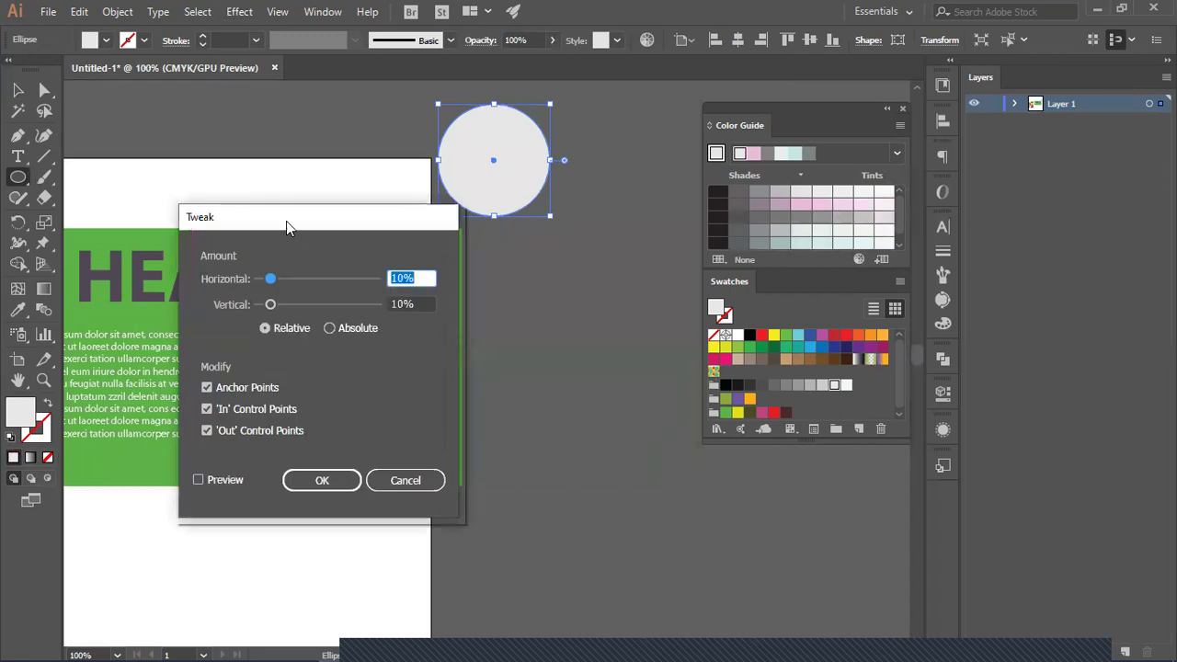
pyautogui.moveTo(286, 220); pyautogui.dragTo(491, 333)
pyautogui.click(428, 592)
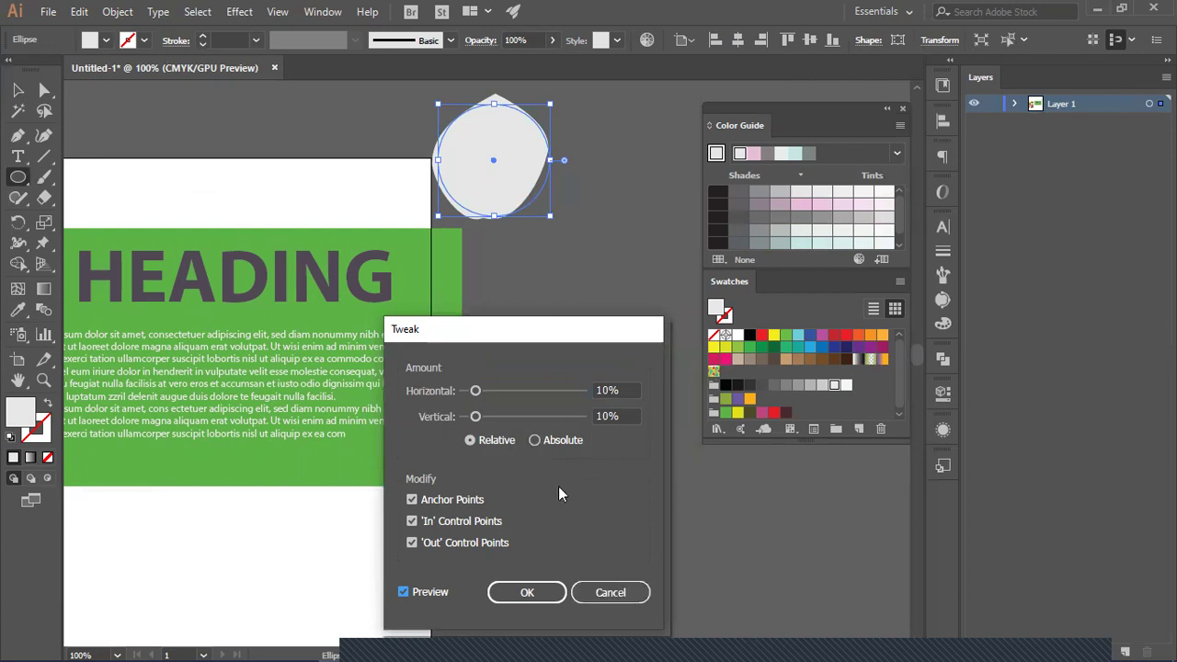
pyautogui.click(555, 441)
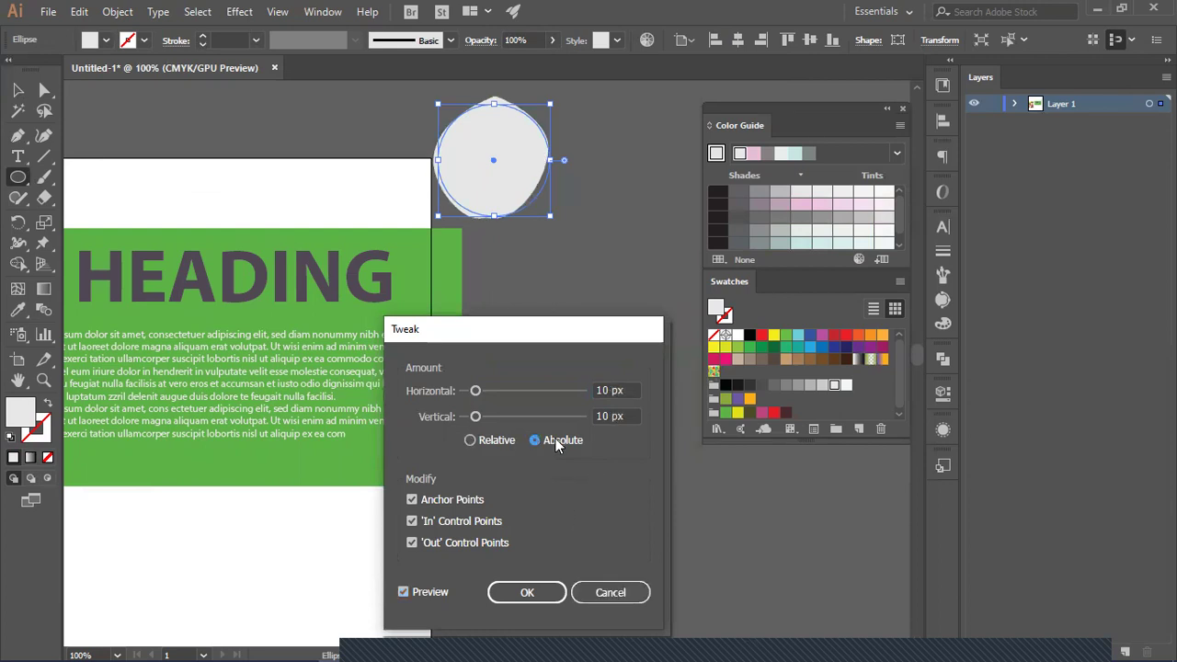
pyautogui.click(616, 593)
pyautogui.click(246, 13)
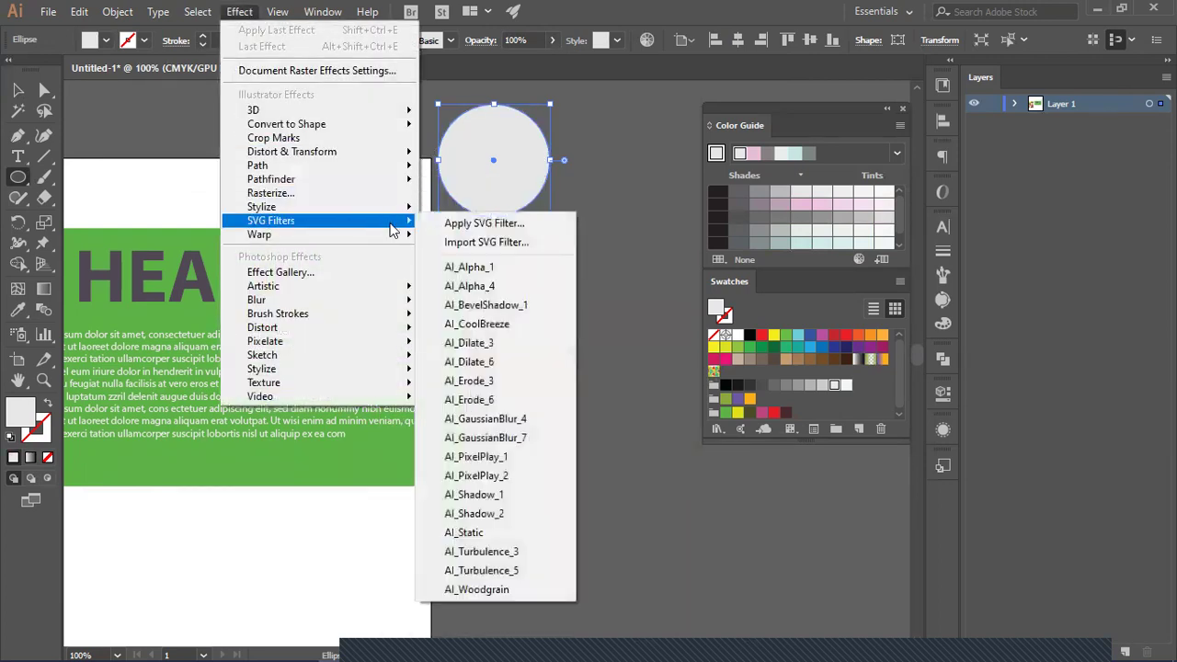
pyautogui.moveTo(404, 228)
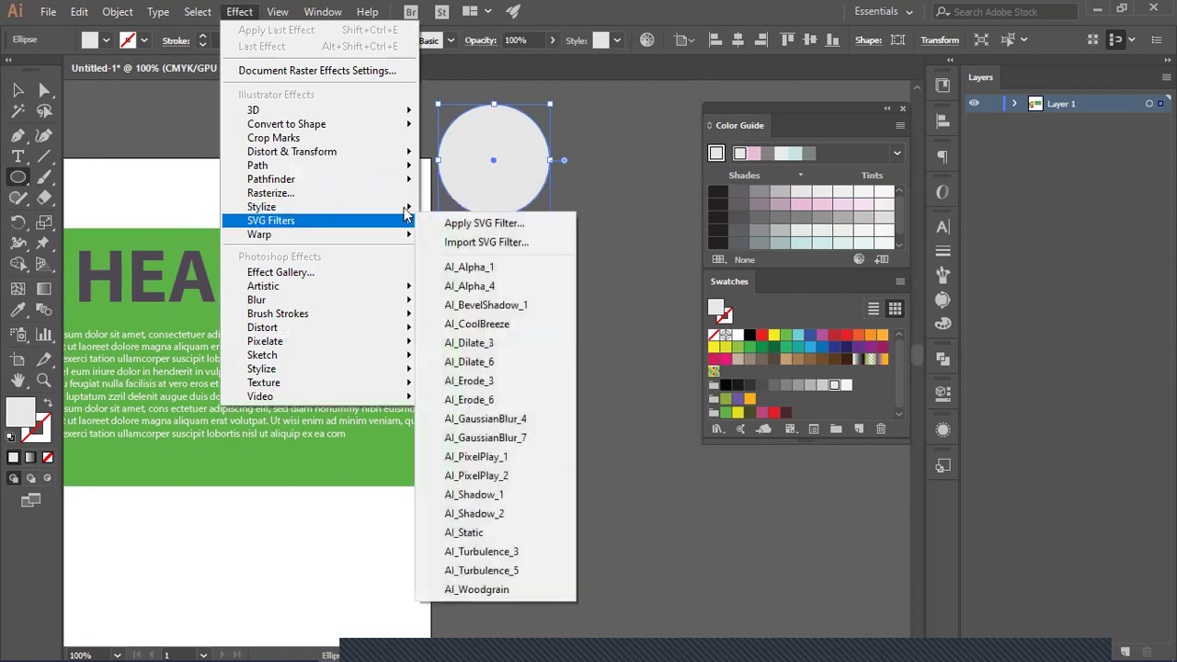
pyautogui.moveTo(390, 154)
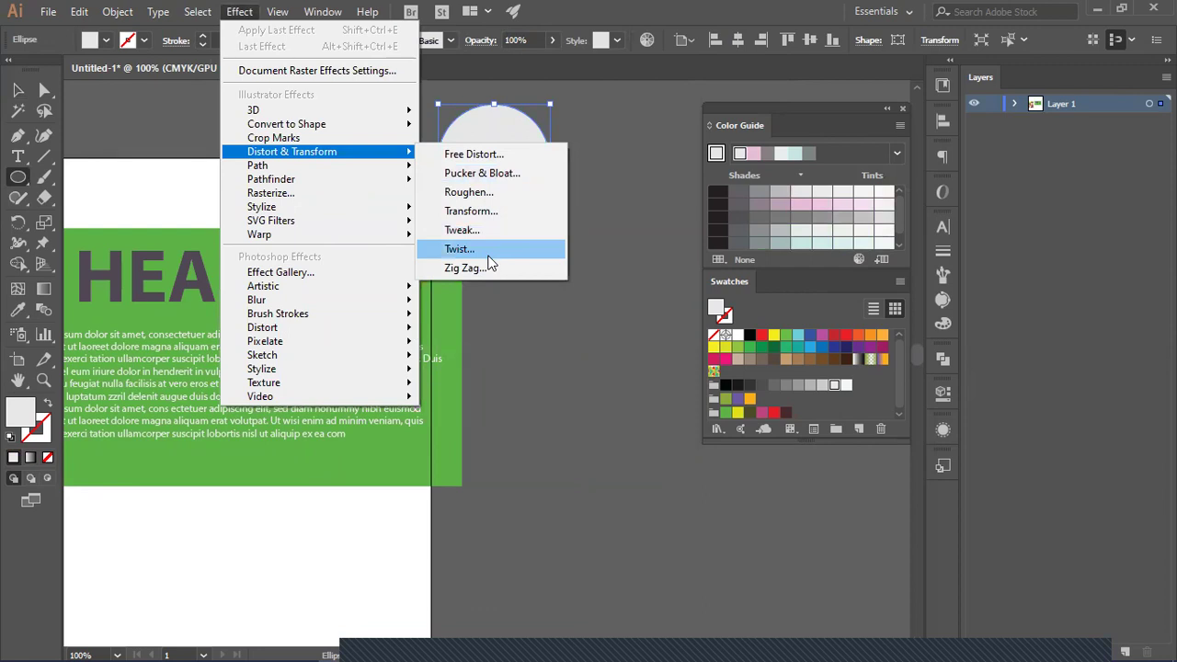
pyautogui.click(487, 255)
pyautogui.click(788, 362)
# Step: Open the Zig Zag effect for the light gray circle with its preview turned on
pyautogui.click(241, 9)
pyautogui.moveTo(396, 151)
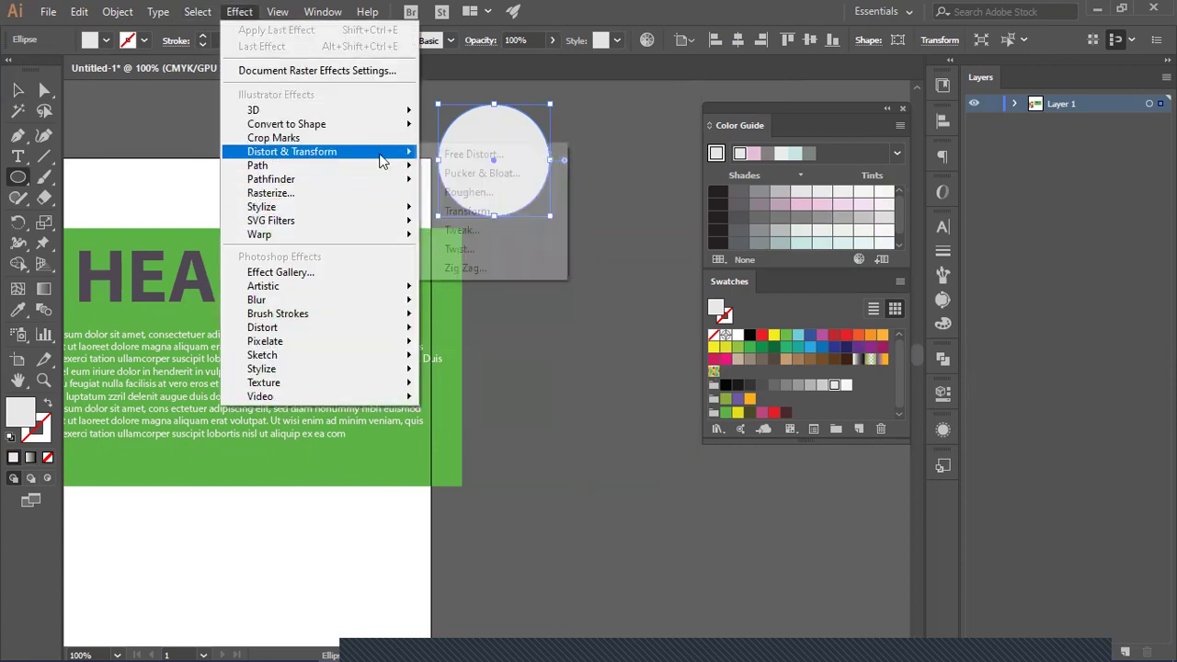
pyautogui.click(477, 268)
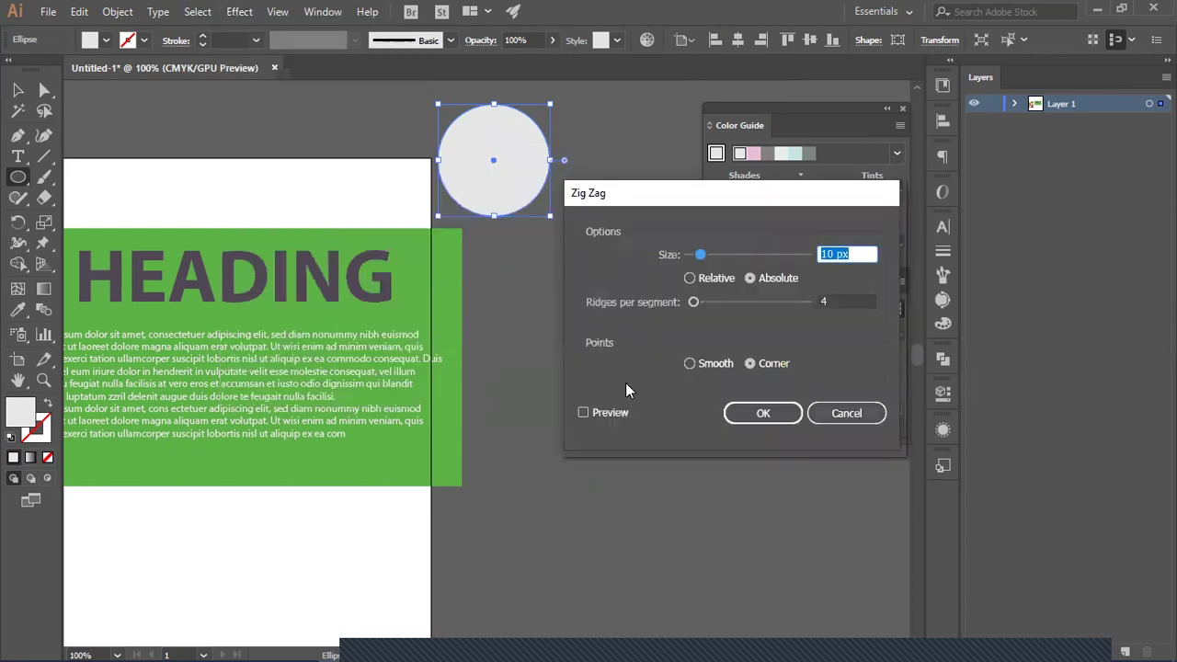
pyautogui.click(595, 411)
# Step: Try different Zig Zag sizes and ridge counts in relative and absolute mode, ending at 39 px absolute with 2 ridges per segment
pyautogui.moveTo(733, 262); pyautogui.dragTo(712, 296)
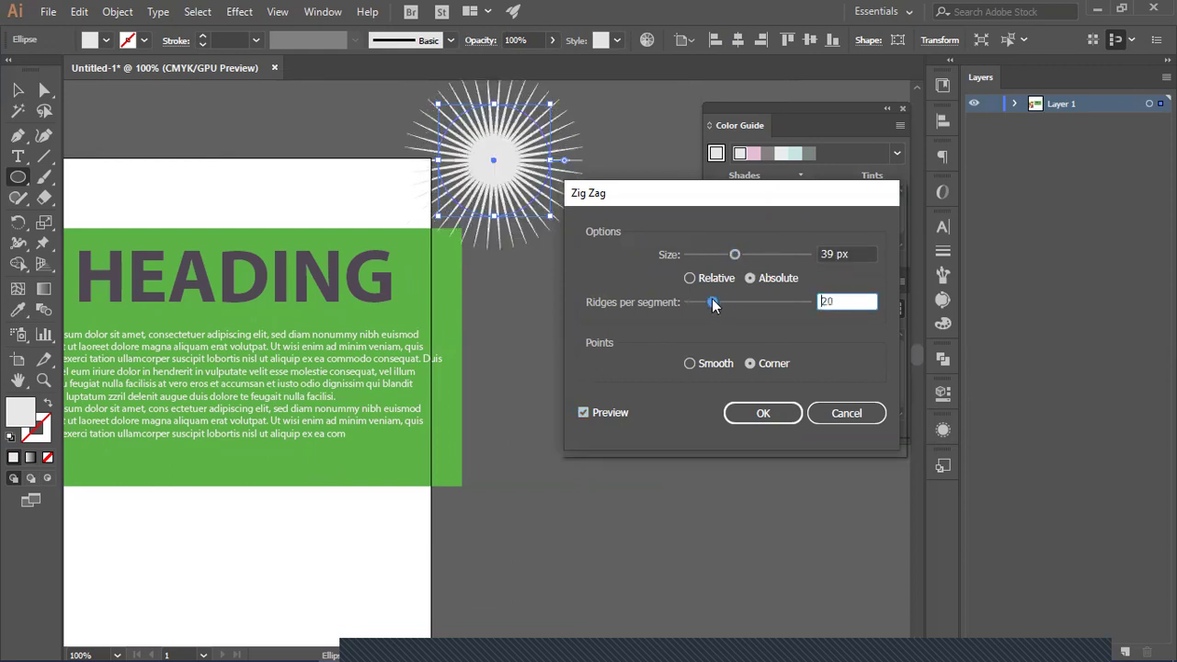
pyautogui.click(716, 277)
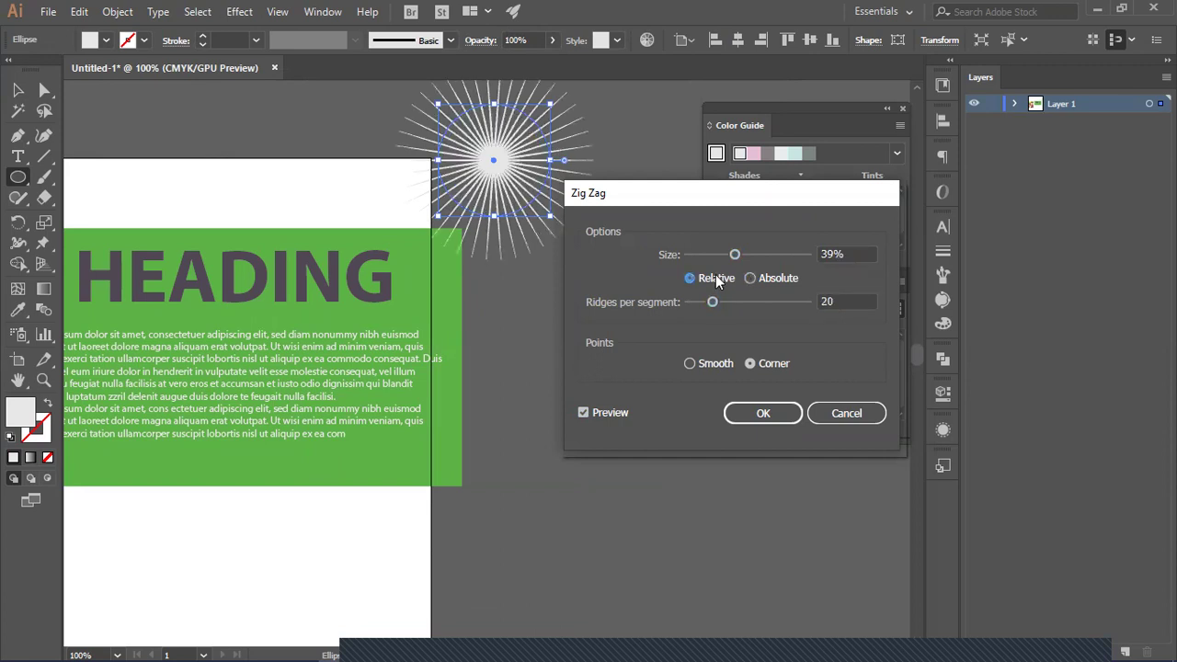
pyautogui.moveTo(734, 254)
pyautogui.mouseDown()
pyautogui.moveTo(766, 254)
pyautogui.moveTo(751, 255)
pyautogui.mouseUp()
pyautogui.moveTo(730, 302)
pyautogui.mouseDown()
pyautogui.moveTo(743, 295)
pyautogui.moveTo(729, 295)
pyautogui.mouseUp()
pyautogui.moveTo(744, 254)
pyautogui.mouseDown()
pyautogui.moveTo(716, 254)
pyautogui.moveTo(747, 252)
pyautogui.moveTo(736, 255)
pyautogui.mouseUp()
pyautogui.click(754, 278)
pyautogui.moveTo(727, 302); pyautogui.dragTo(689, 305)
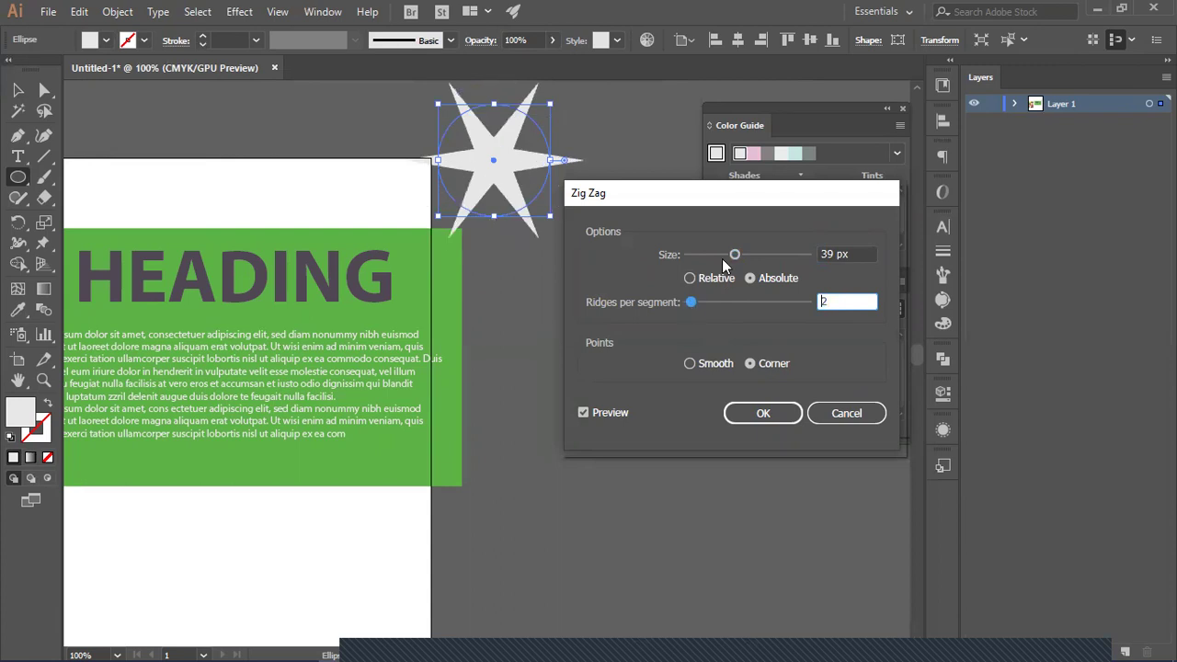
# Step: Apply Zig Zag to the circle with an absolute size of 33 px, 9 ridges per segment and corner points
pyautogui.moveTo(721, 255); pyautogui.dragTo(725, 267)
pyautogui.moveTo(701, 307); pyautogui.dragTo(698, 296)
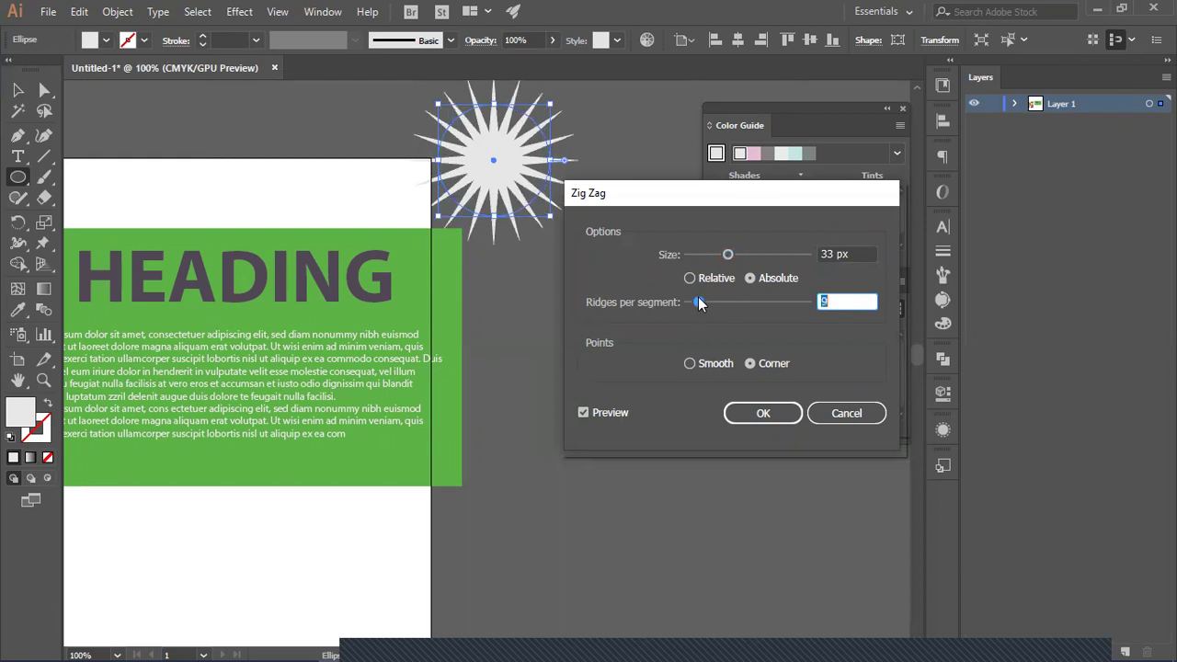
pyautogui.click(775, 411)
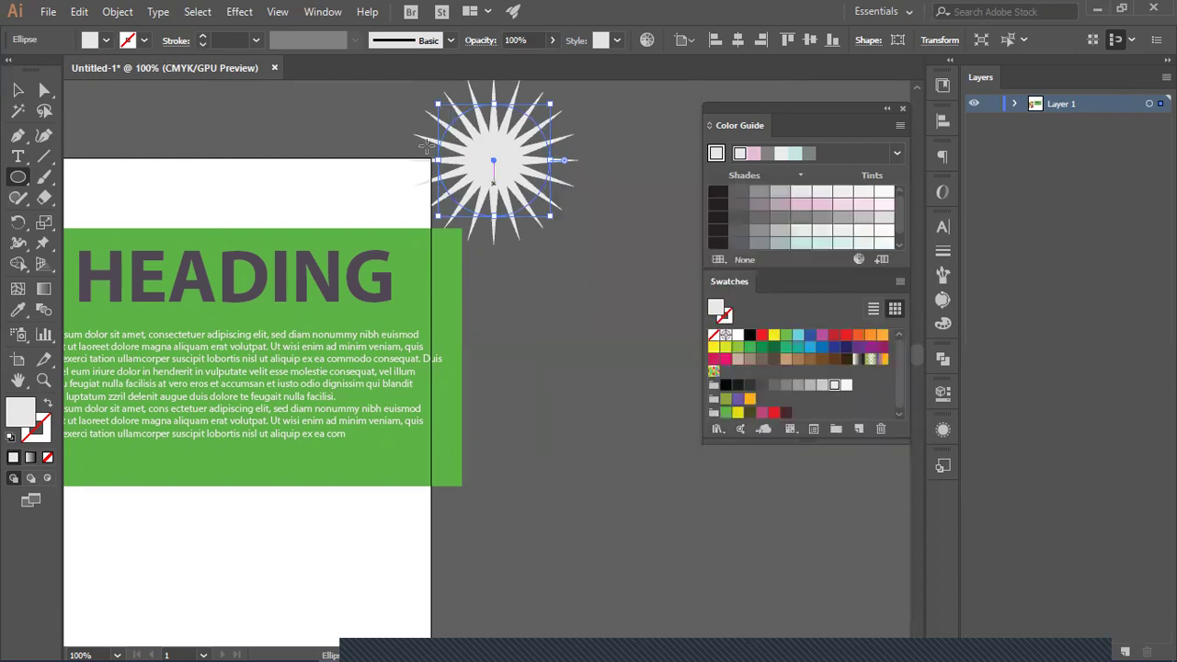
# Step: Expand the appearance of the zigzagged circle into an editable starburst path
pyautogui.click(118, 11)
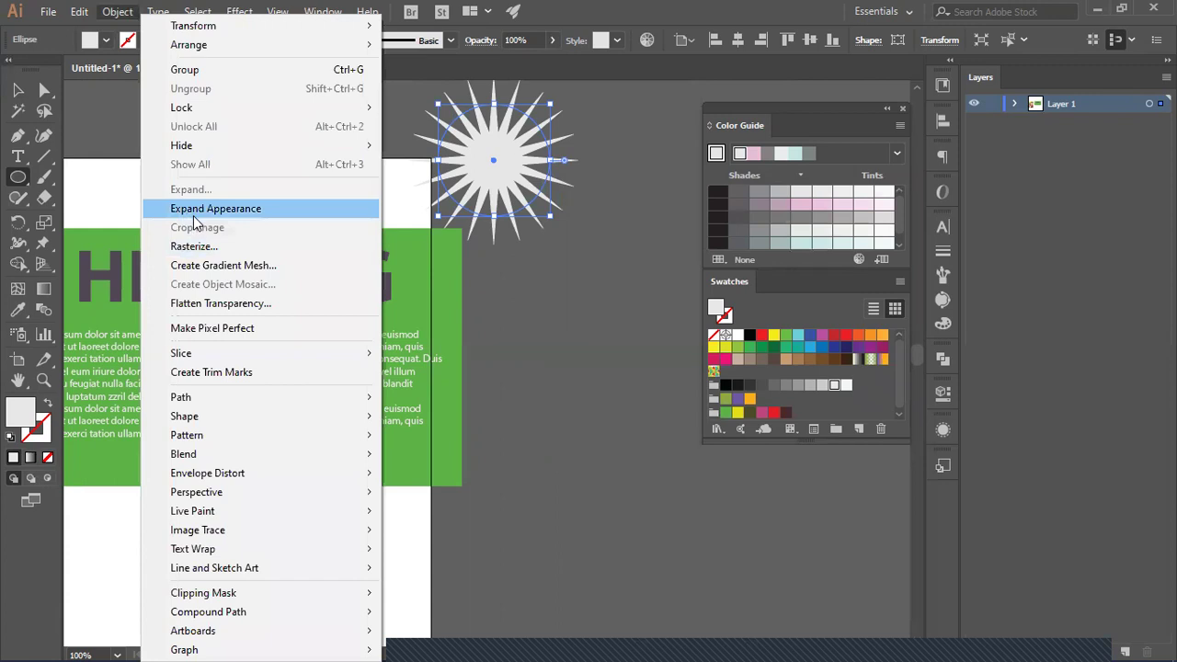
pyautogui.click(191, 212)
pyautogui.click(553, 283)
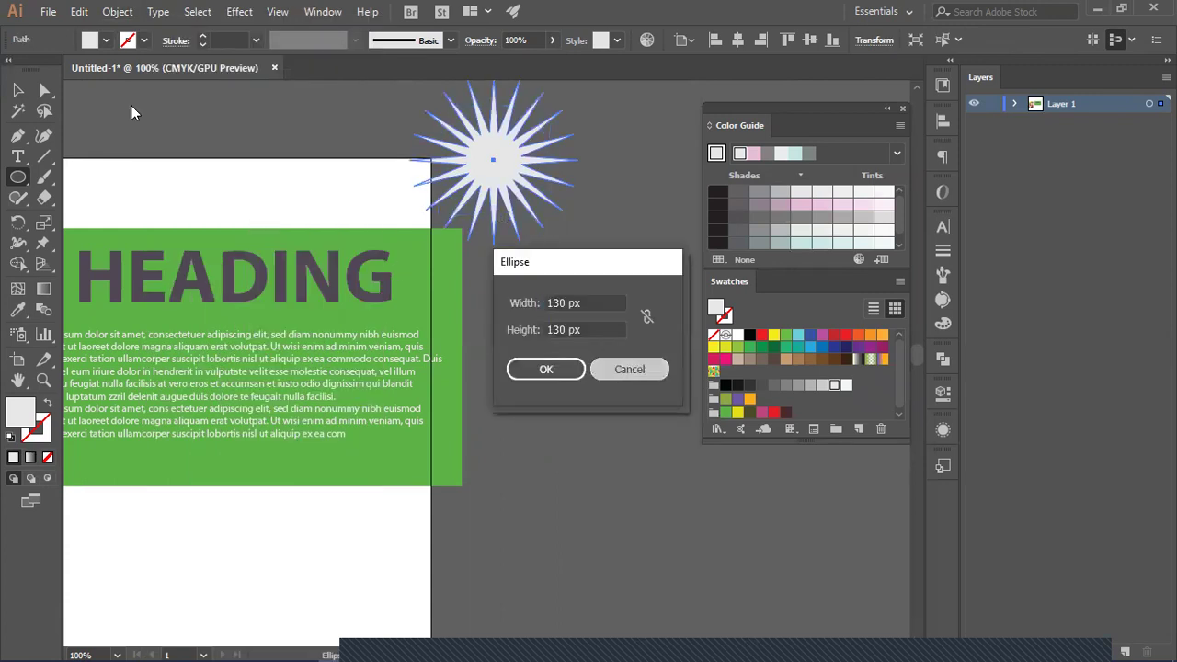
pyautogui.click(613, 368)
# Step: Move the starburst so that it overlaps the upper-right corner of the green rectangle, and deselect it
pyautogui.press('v')
pyautogui.click(522, 250)
pyautogui.moveTo(518, 161); pyautogui.dragTo(502, 259)
pyautogui.click(542, 378)
pyautogui.moveTo(542, 368); pyautogui.dragTo(625, 386)
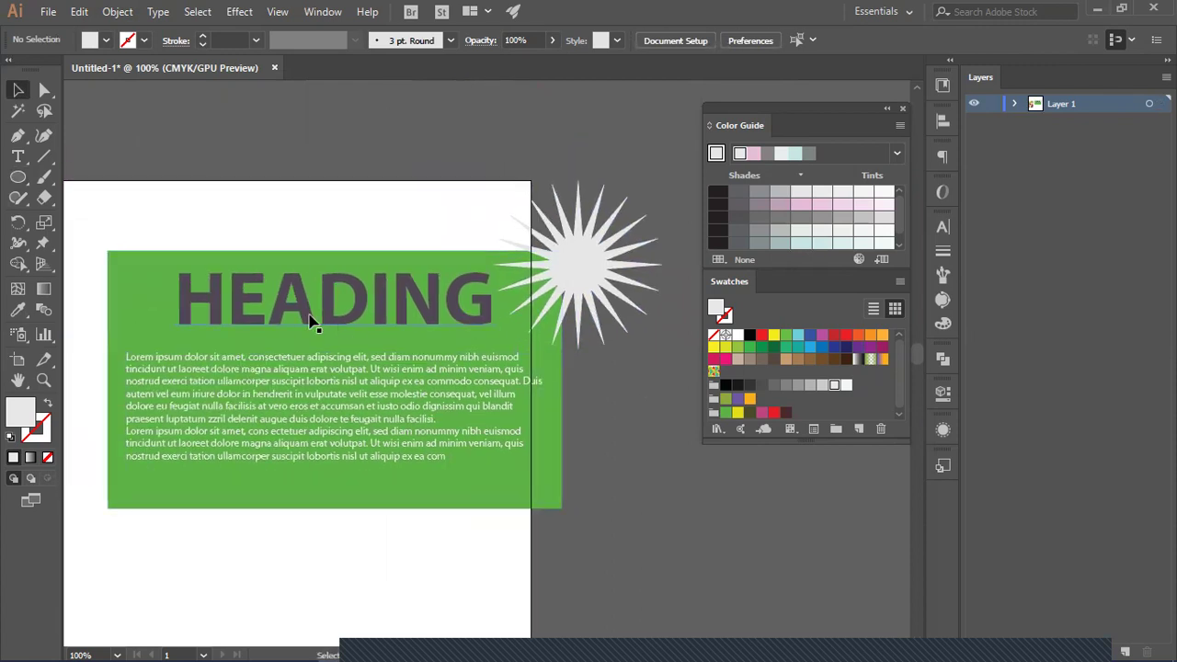
# Step: Copy the green rectangle, paste the copy in front, and bring it to the front of the layout
pyautogui.click(143, 290)
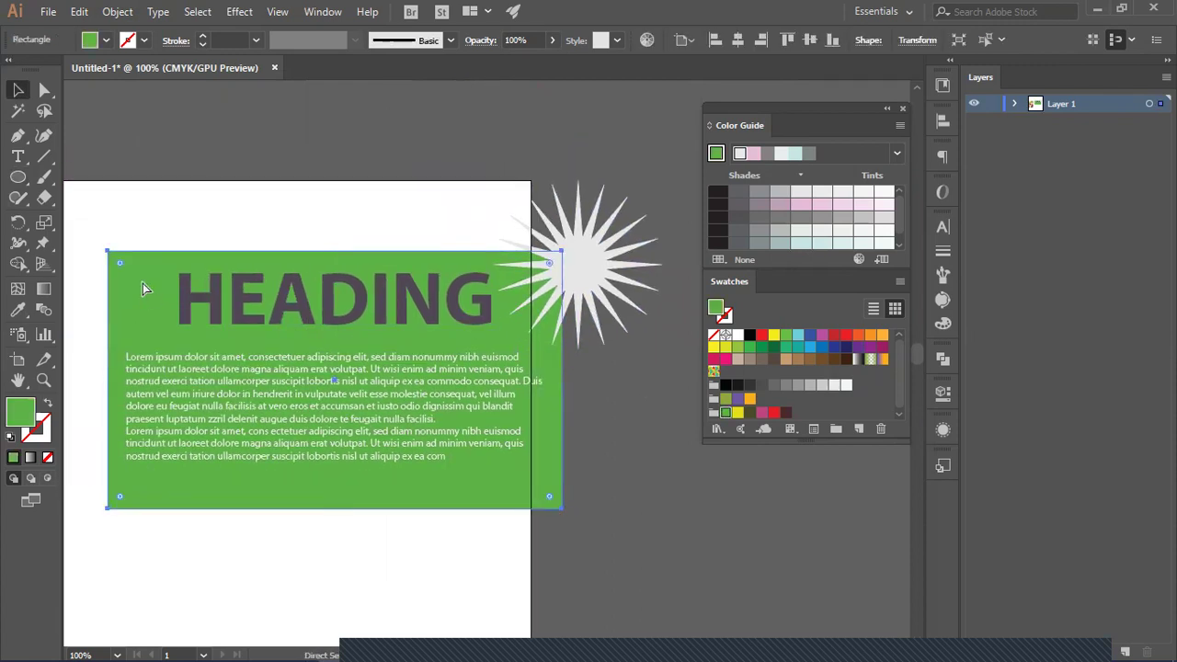
pyautogui.rightClick(133, 292)
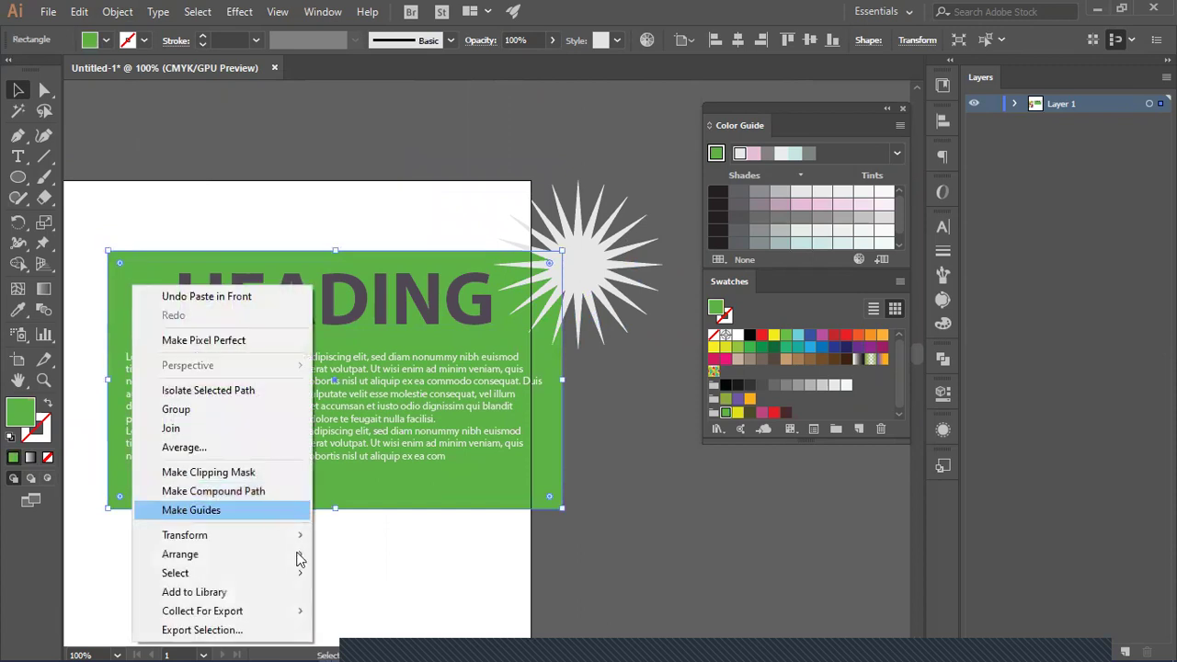
pyautogui.moveTo(230, 553)
pyautogui.click(393, 552)
# Step: Clip the starburst to the card area with a clipping mask made from the front rectangle
pyautogui.keyDown('shift'); pyautogui.click(577, 266); pyautogui.keyUp('shift')
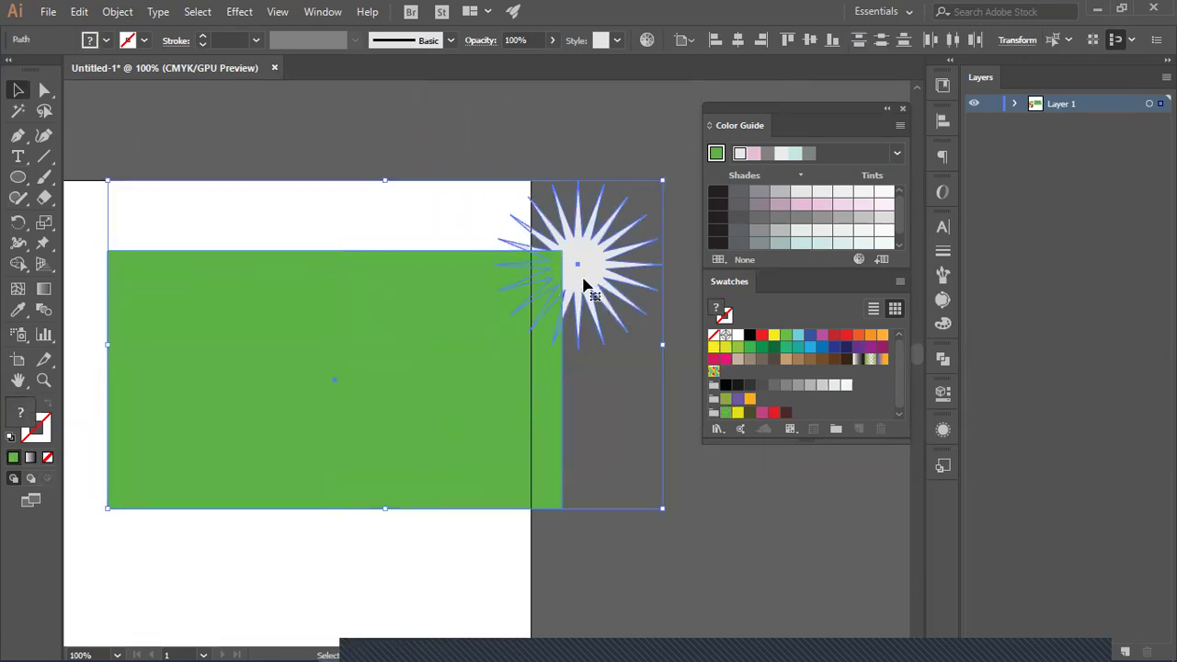
pyautogui.rightClick(583, 278)
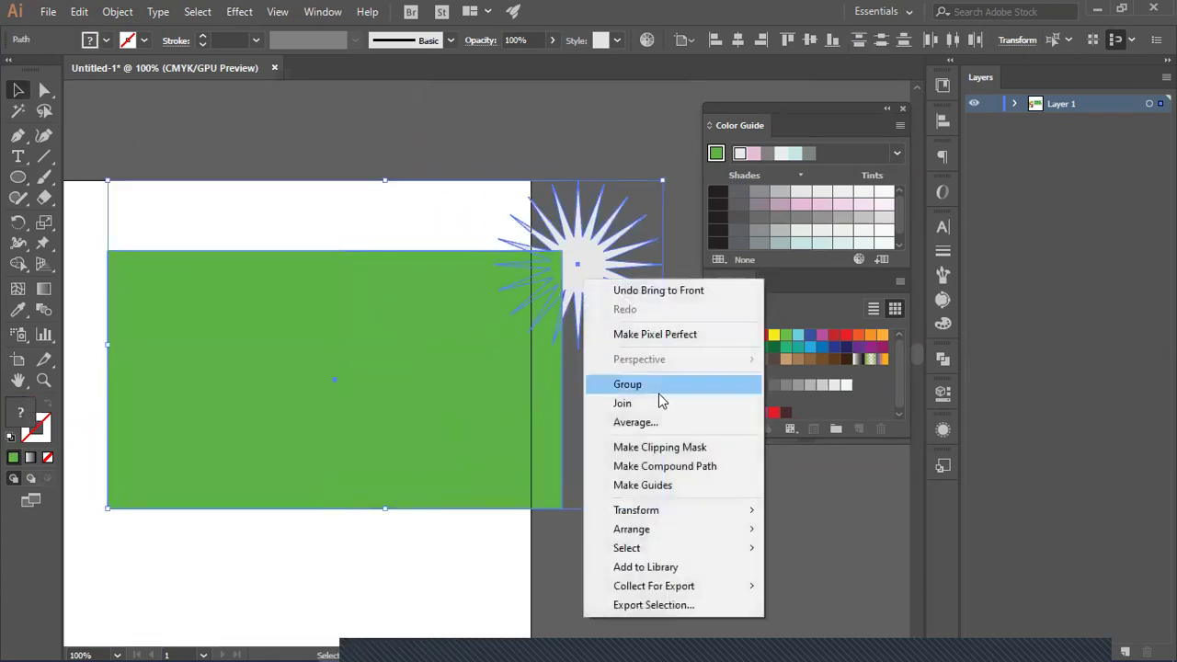
pyautogui.click(670, 447)
pyautogui.click(633, 394)
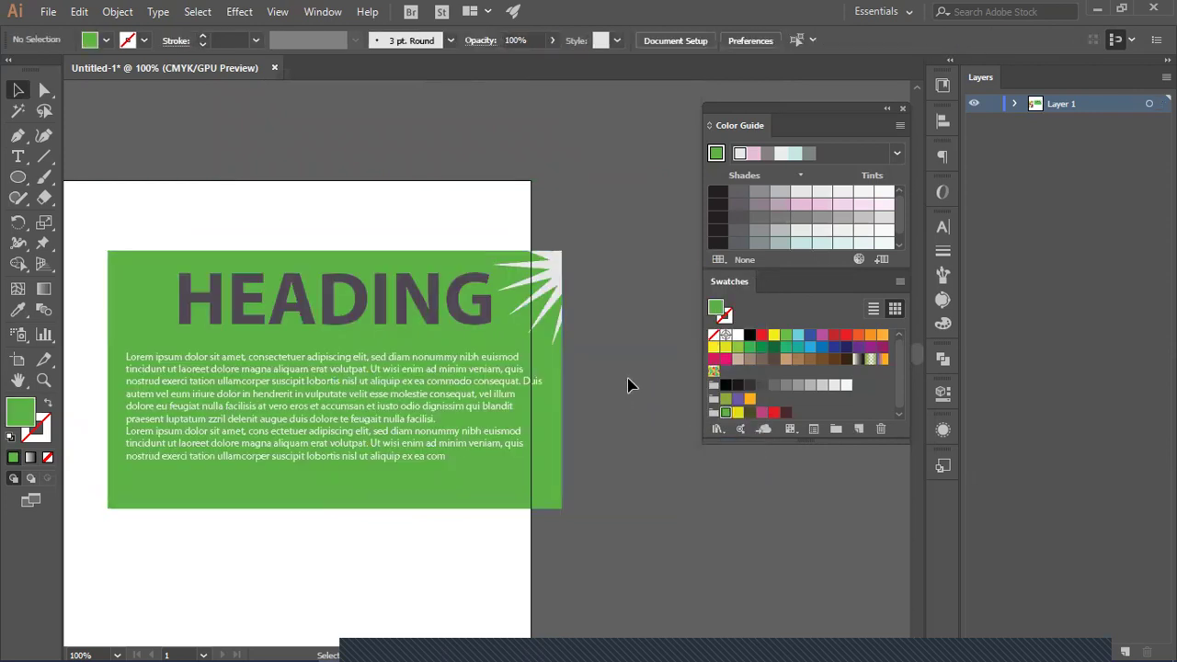
# Step: Try shifting the clipped starburst group, undo the move, and open the group's contents for editing
pyautogui.moveTo(551, 273); pyautogui.dragTo(527, 285)
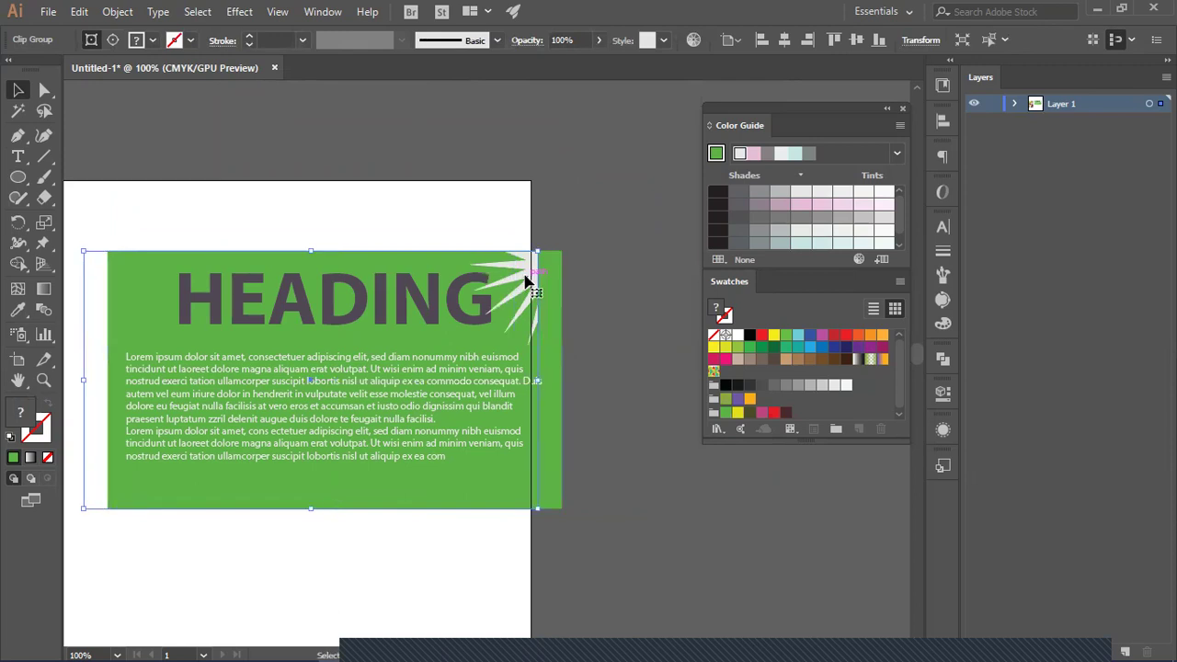
pyautogui.hotkey('ctrl', 'z')
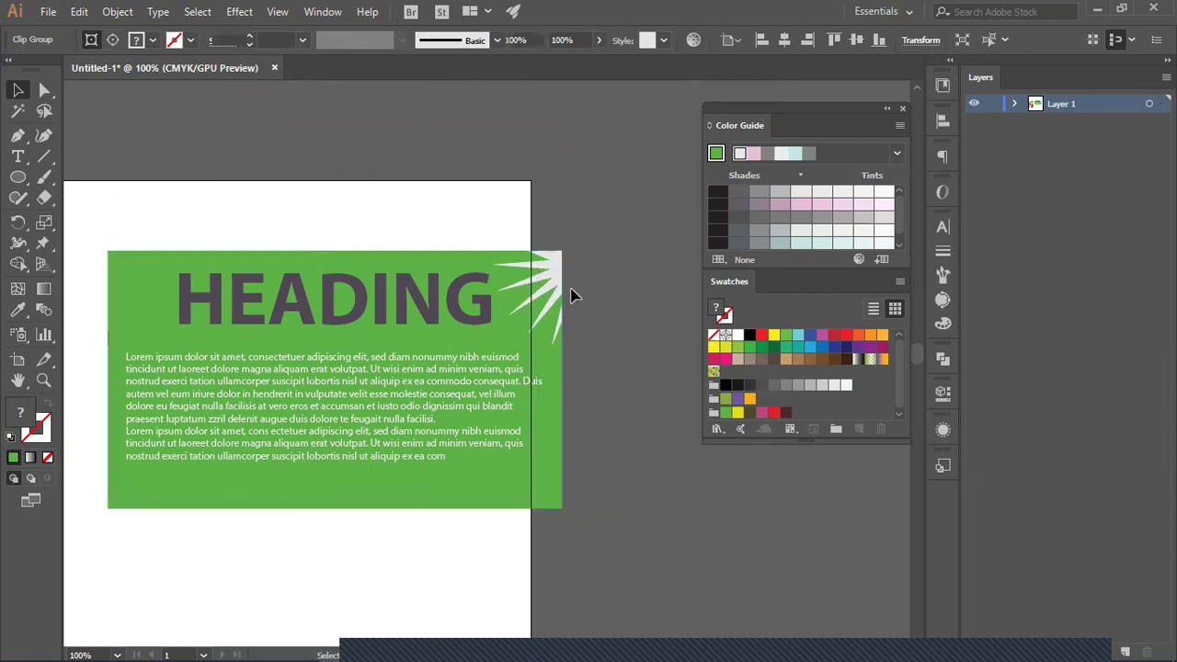
pyautogui.click(568, 292)
pyautogui.click(554, 281)
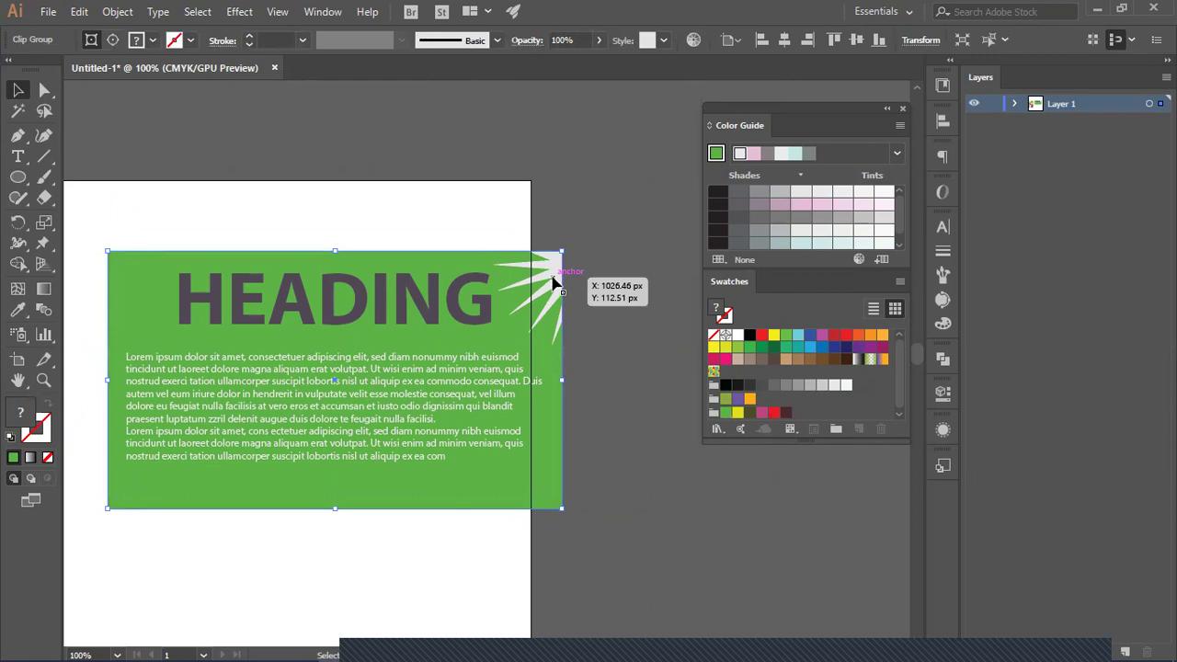
pyautogui.click(112, 40)
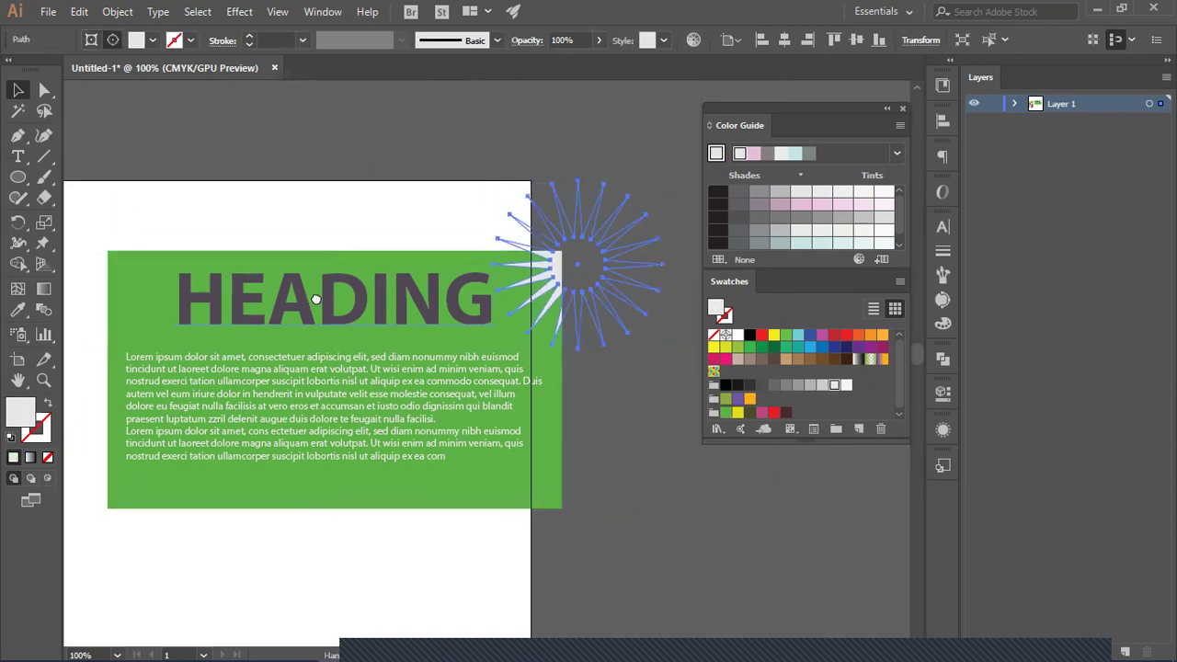
# Step: Recolor the clipped starburst with the magenta sampled from the palette squares, and deselect it
pyautogui.hscroll(-5, 315, 299)
pyautogui.scroll(-1, 315, 299)
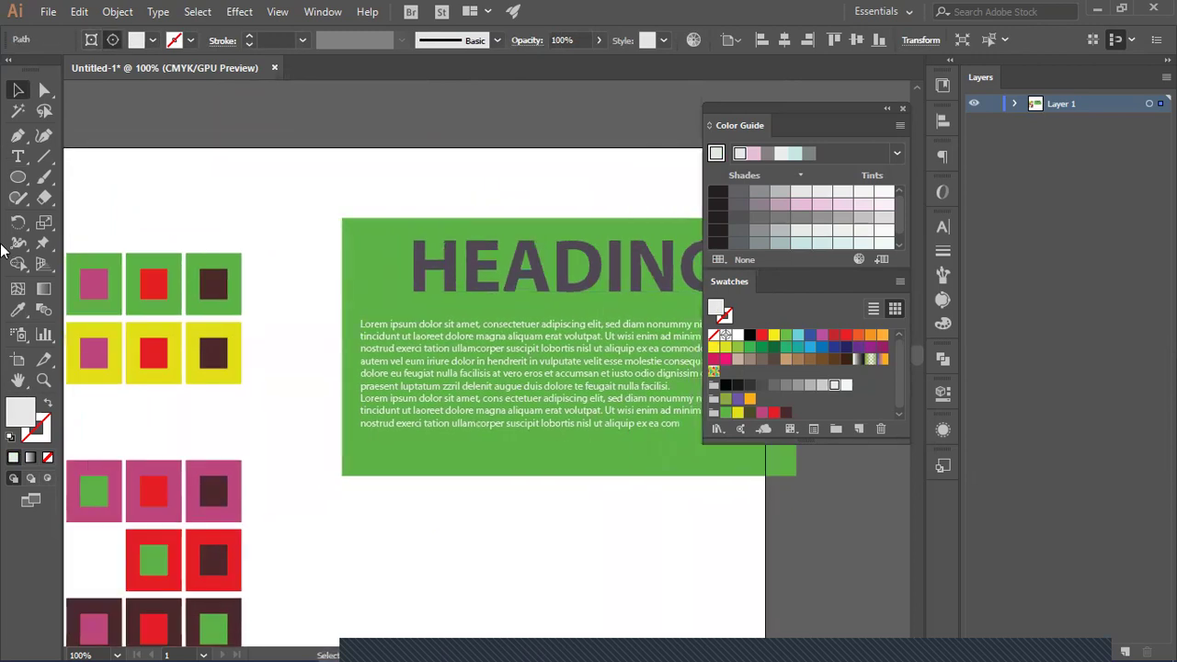
pyautogui.click(18, 310)
pyautogui.click(101, 294)
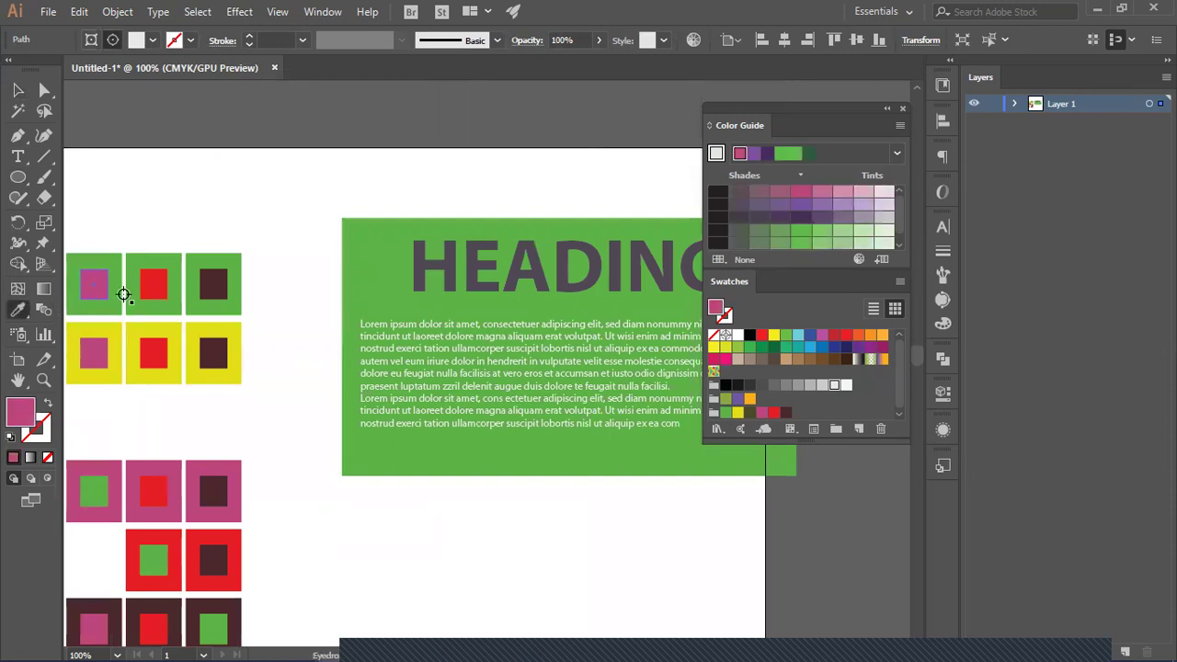
pyautogui.hscroll(3, 242, 321)
pyautogui.scroll(1, 347, 184)
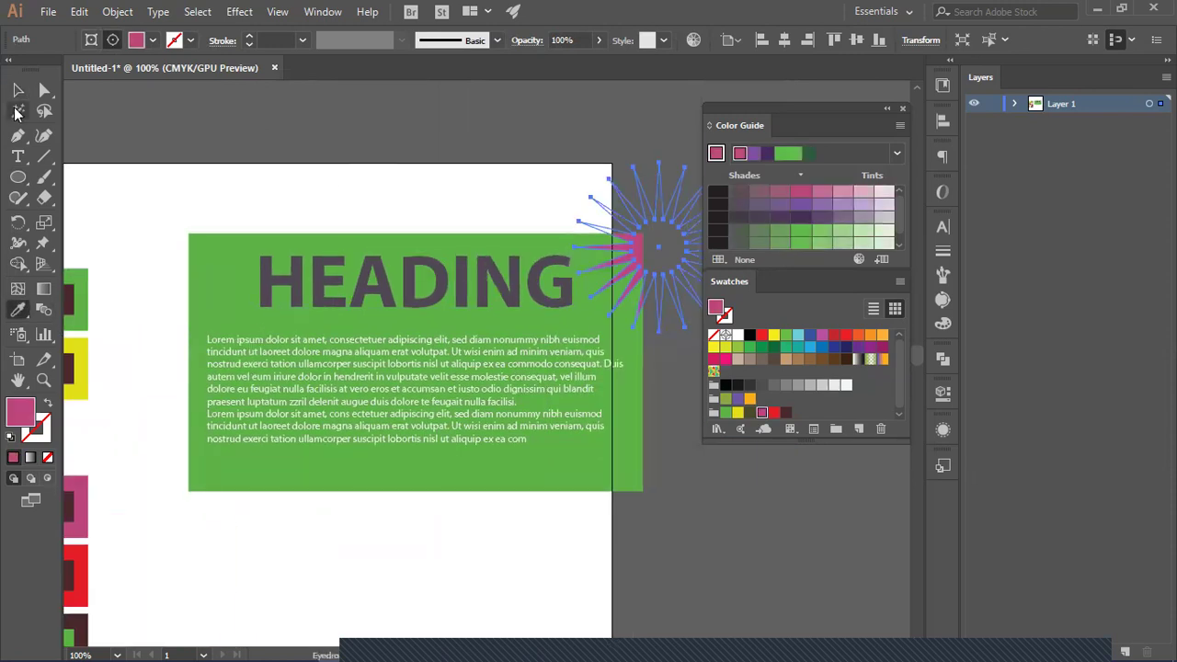
pyautogui.click(16, 91)
pyautogui.click(174, 133)
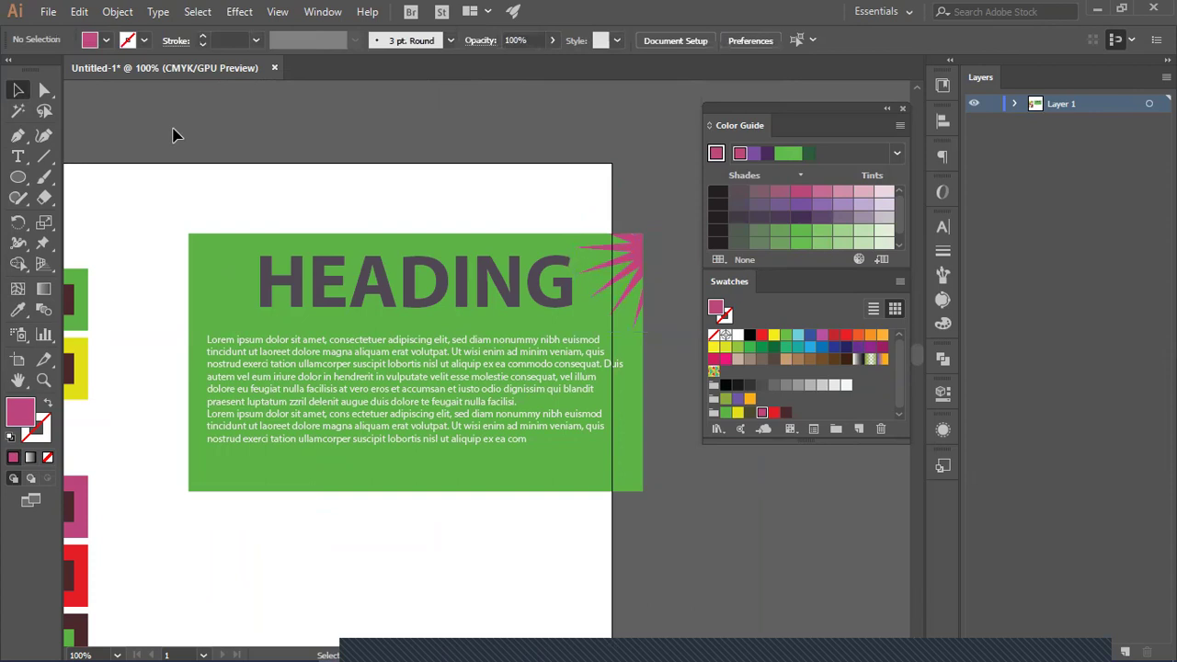
# Step: Delete all the color combination squares and the sample heading layout so the artboard is empty
pyautogui.hotkey('ctrl', '-')
pyautogui.hotkey('ctrl', '-')
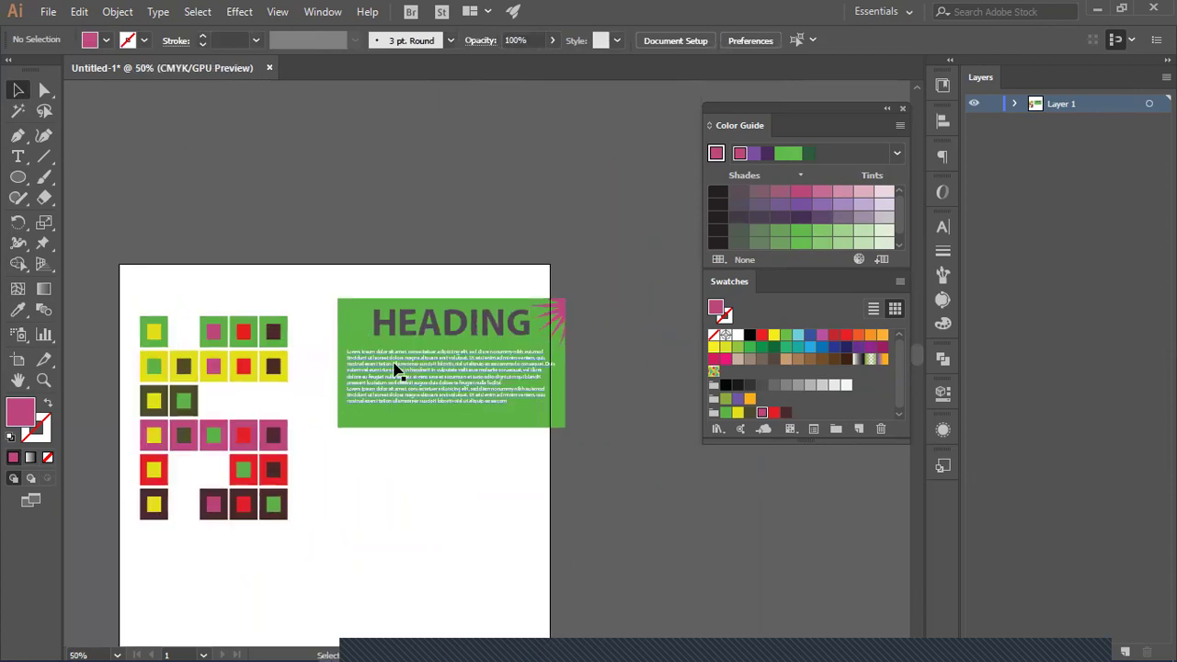
pyautogui.scroll(-3, 395, 369)
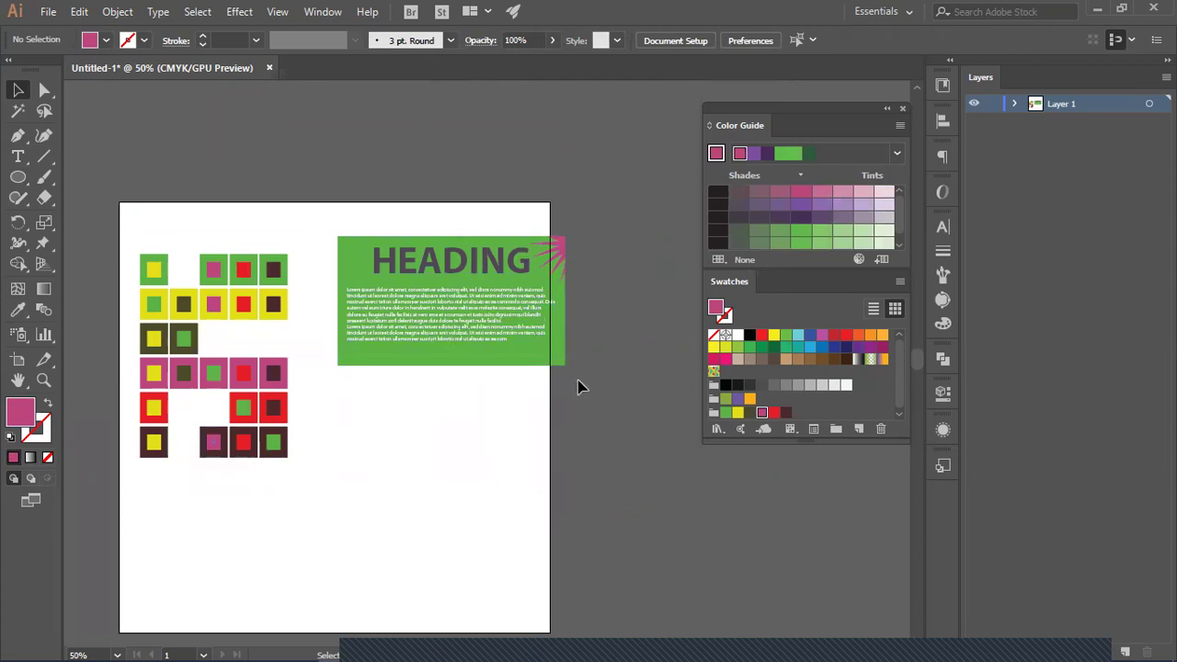
pyautogui.moveTo(324, 439); pyautogui.dragTo(607, 535)
pyautogui.click(390, 472)
pyautogui.press('Delete')
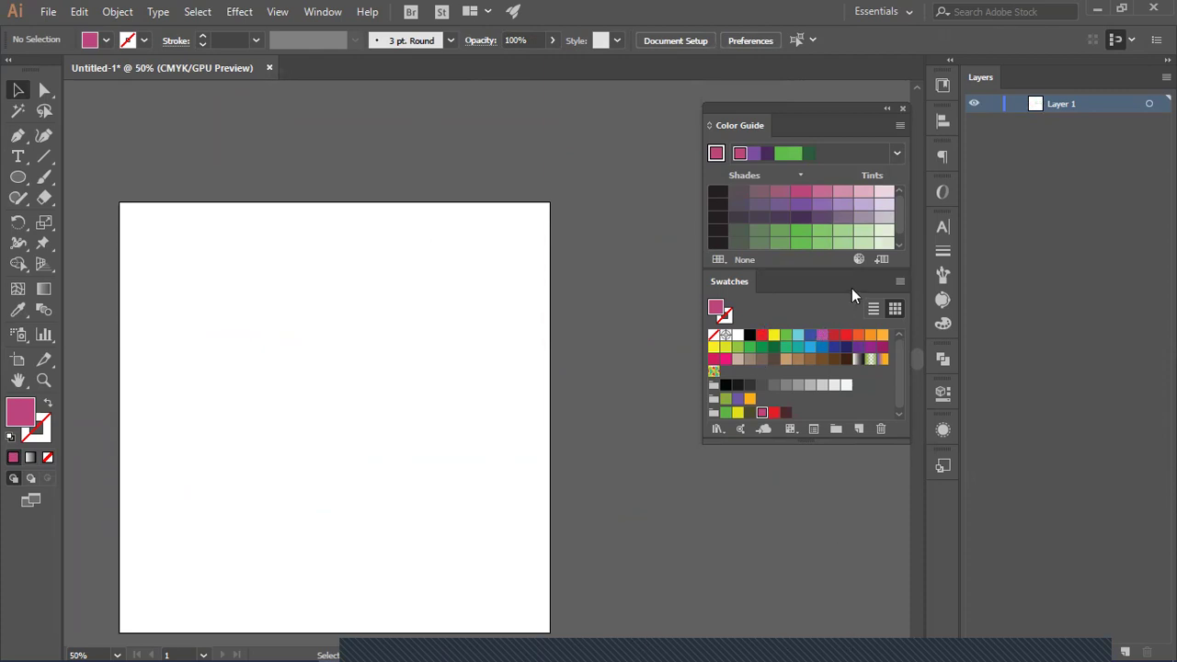
# Step: Collapse the floating Color Guide and Swatches to icons and dock both with the other collapsed panels
pyautogui.click(885, 110)
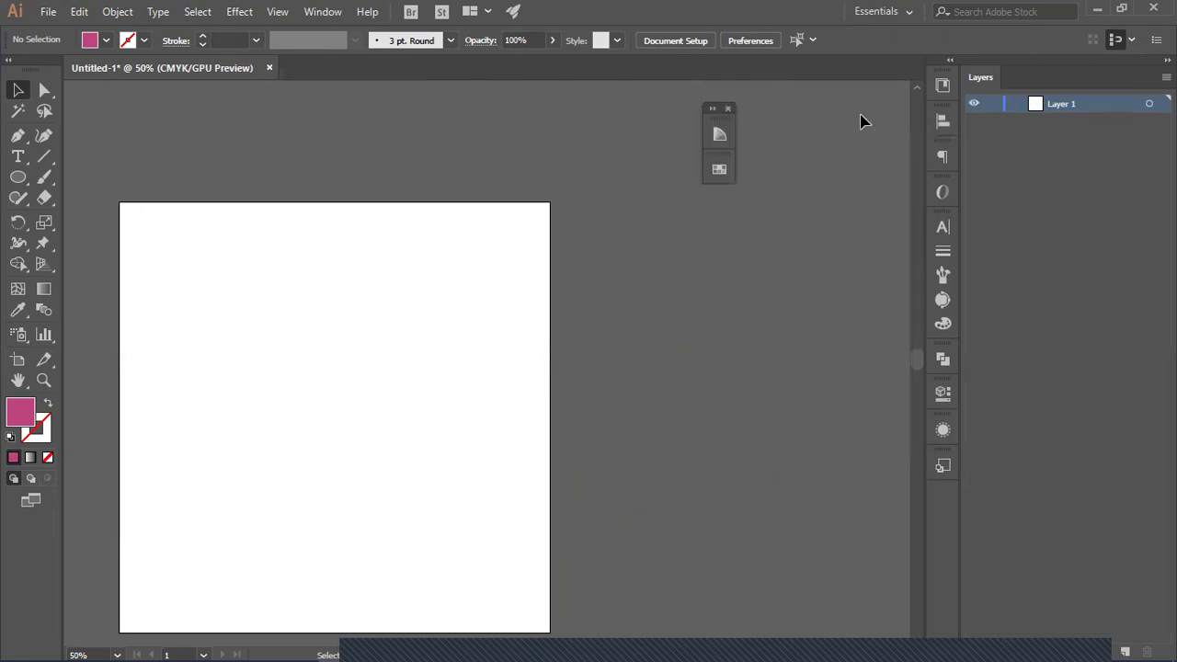
pyautogui.moveTo(707, 125); pyautogui.dragTo(716, 119)
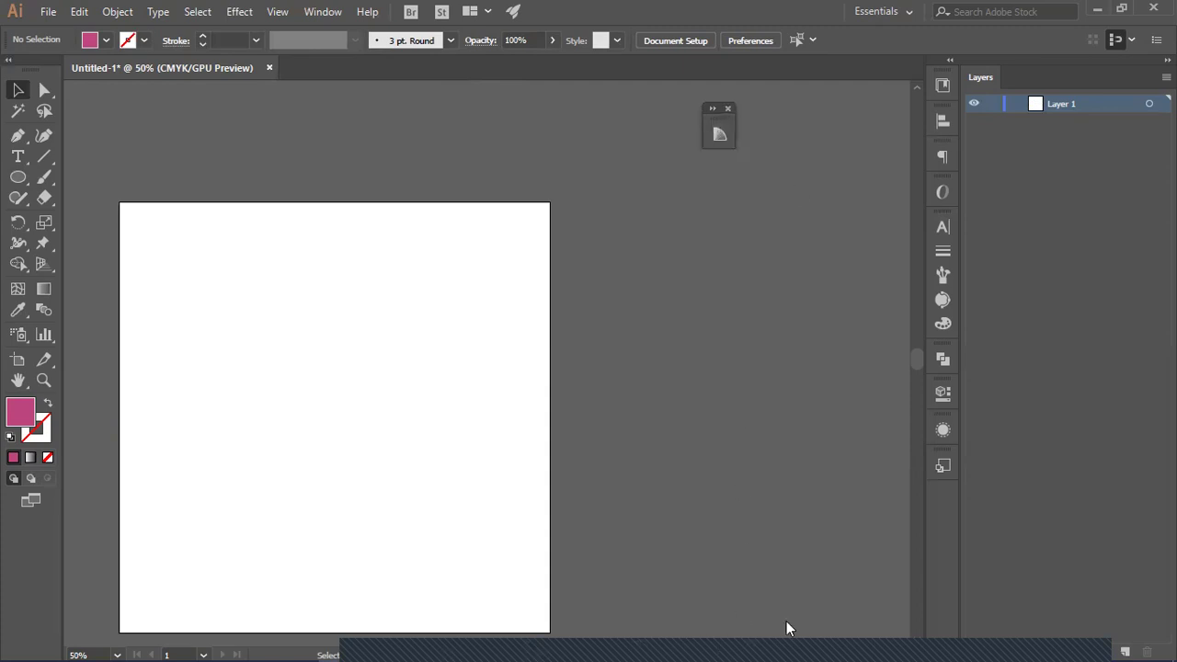
pyautogui.moveTo(641, 612)
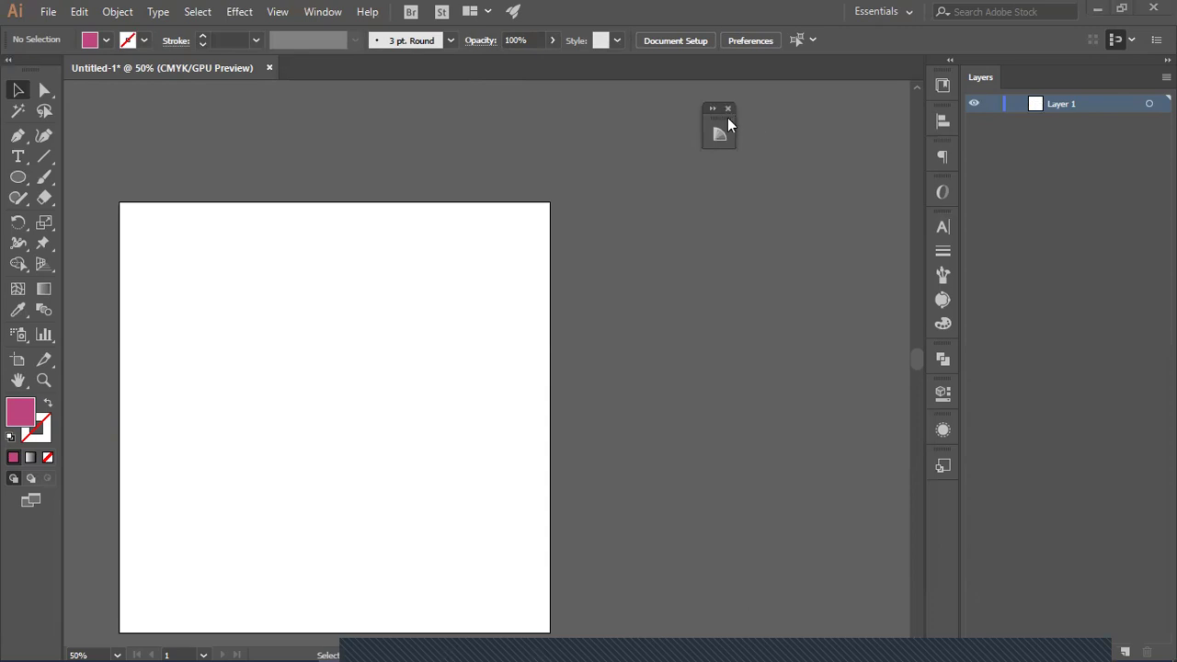
pyautogui.moveTo(727, 117); pyautogui.dragTo(946, 276)
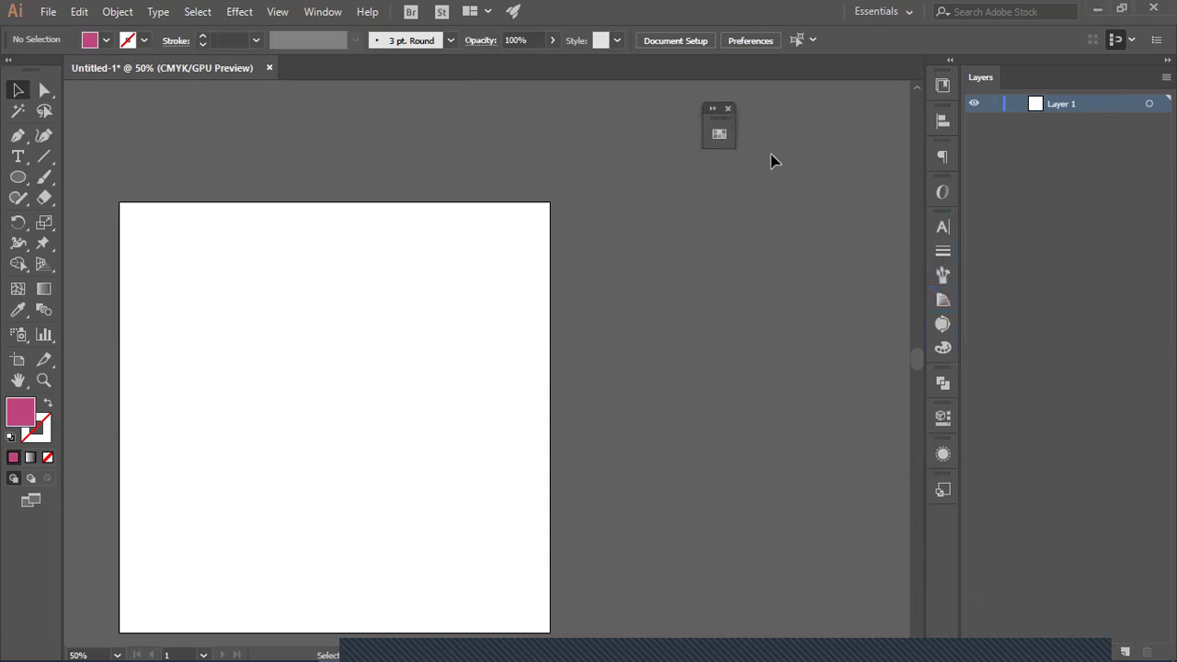
pyautogui.moveTo(718, 117); pyautogui.dragTo(942, 272)
pyautogui.scroll(-2, 591, 246)
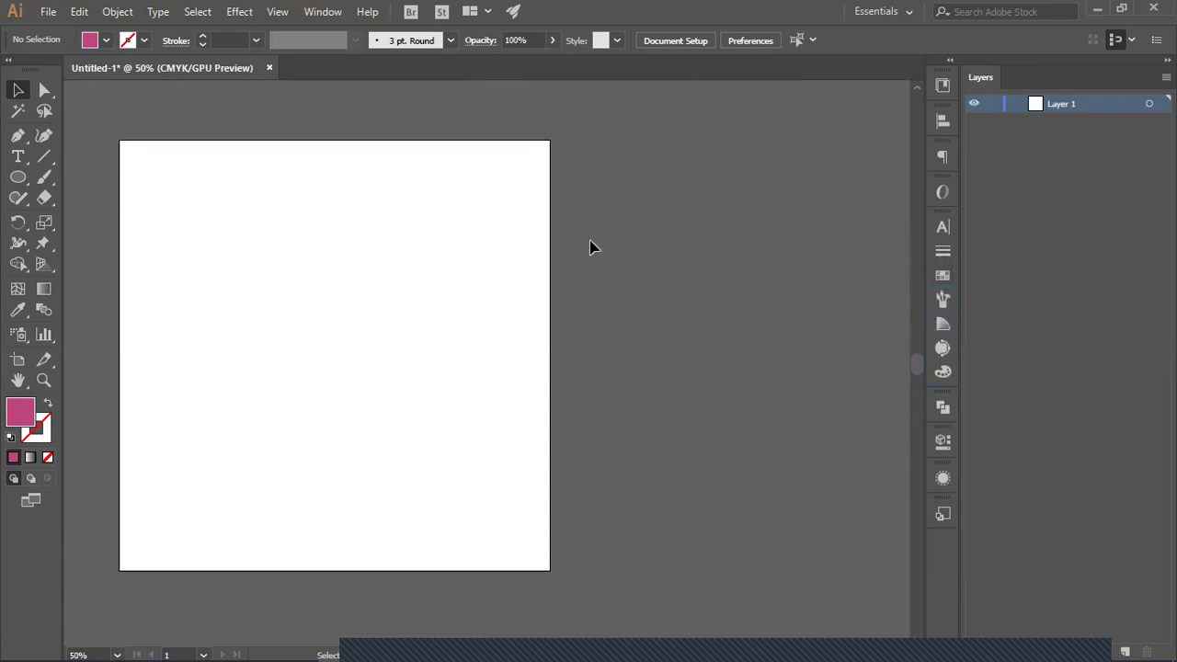
# Step: Draw a magenta circle about half the artboard's width with the Ellipse tool
pyautogui.hotkey('ctrl', '+')
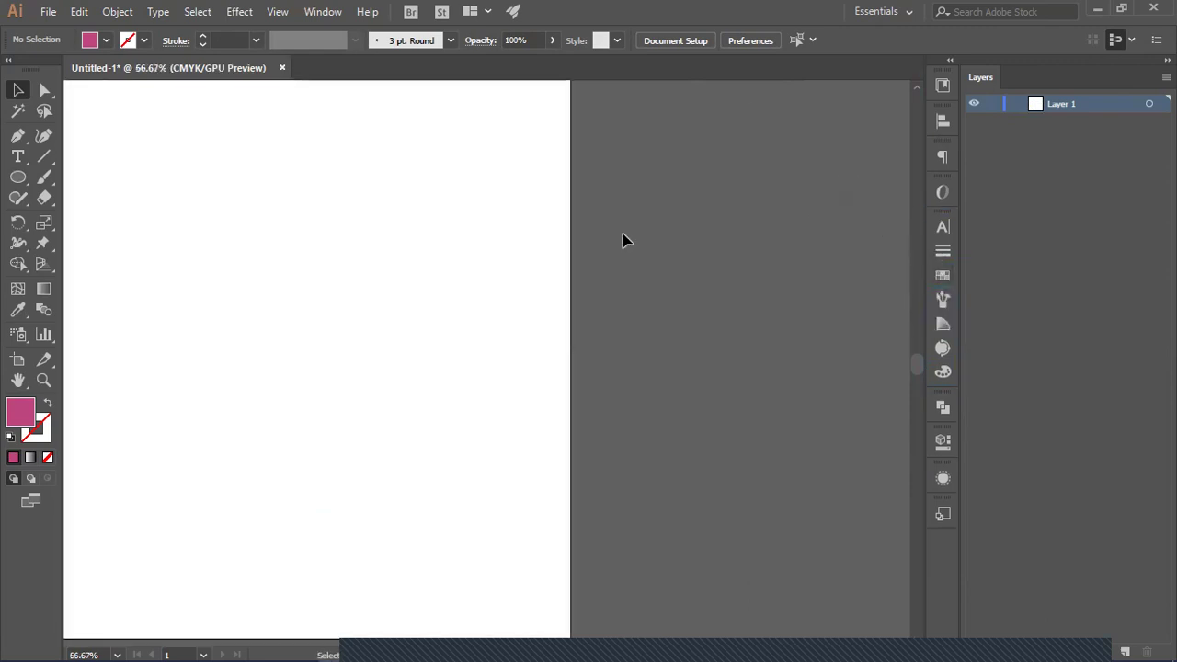
pyautogui.moveTo(303, 223); pyautogui.dragTo(413, 239)
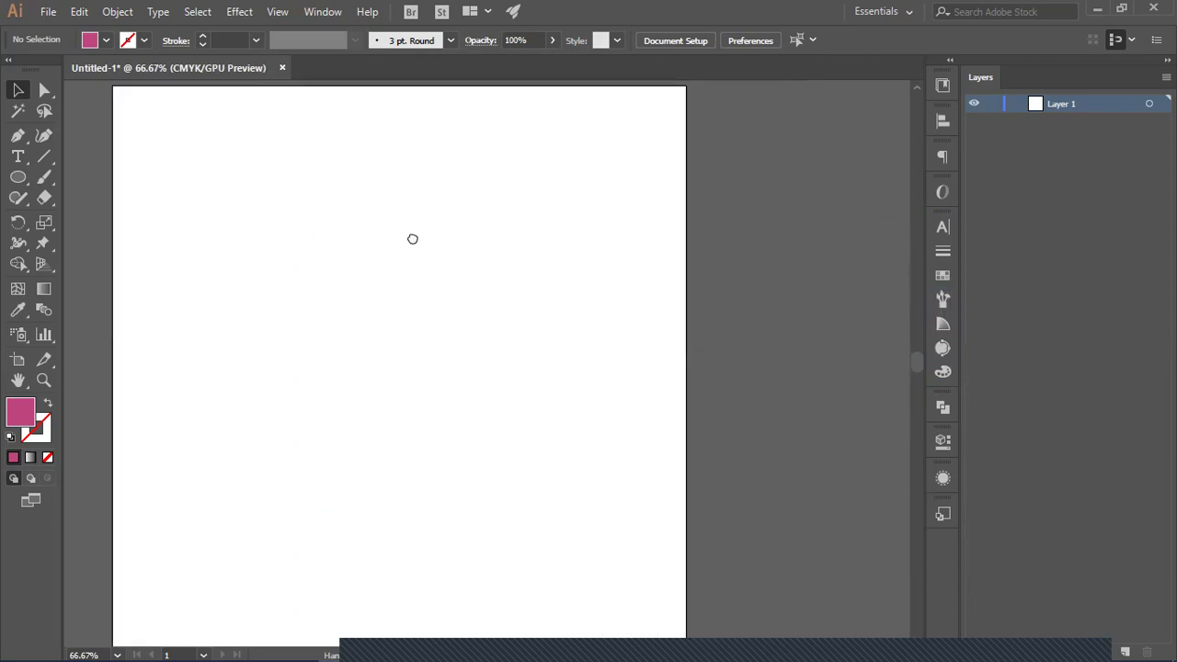
pyautogui.click(16, 174)
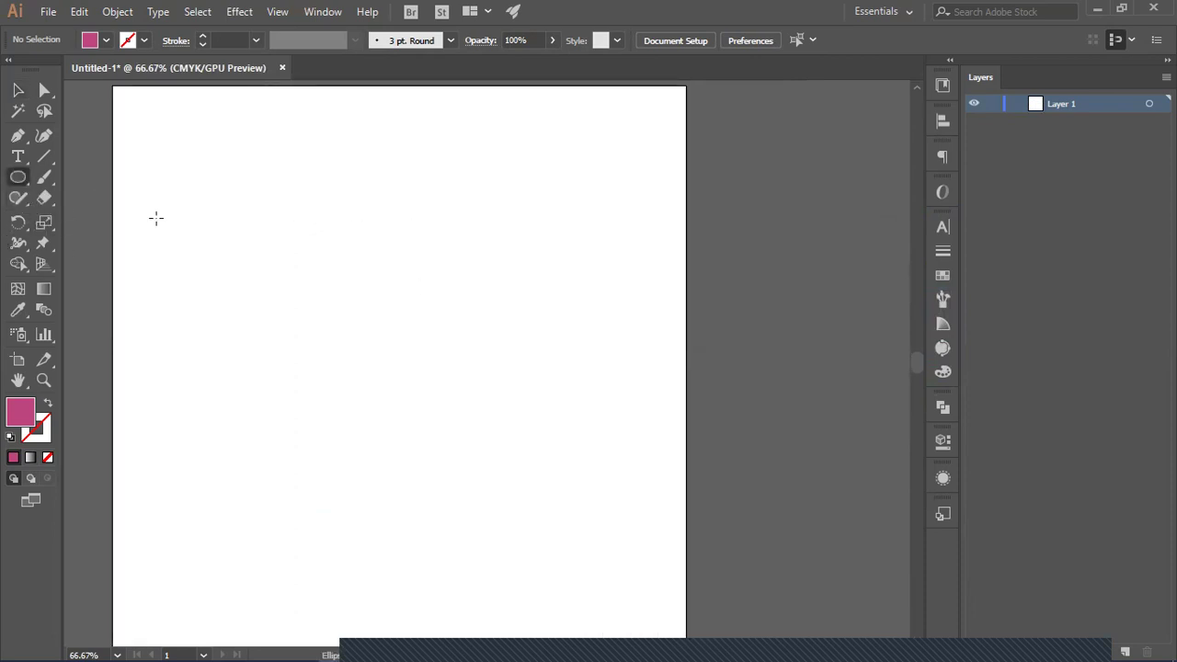
pyautogui.moveTo(196, 221); pyautogui.dragTo(486, 492)
pyautogui.press('v')
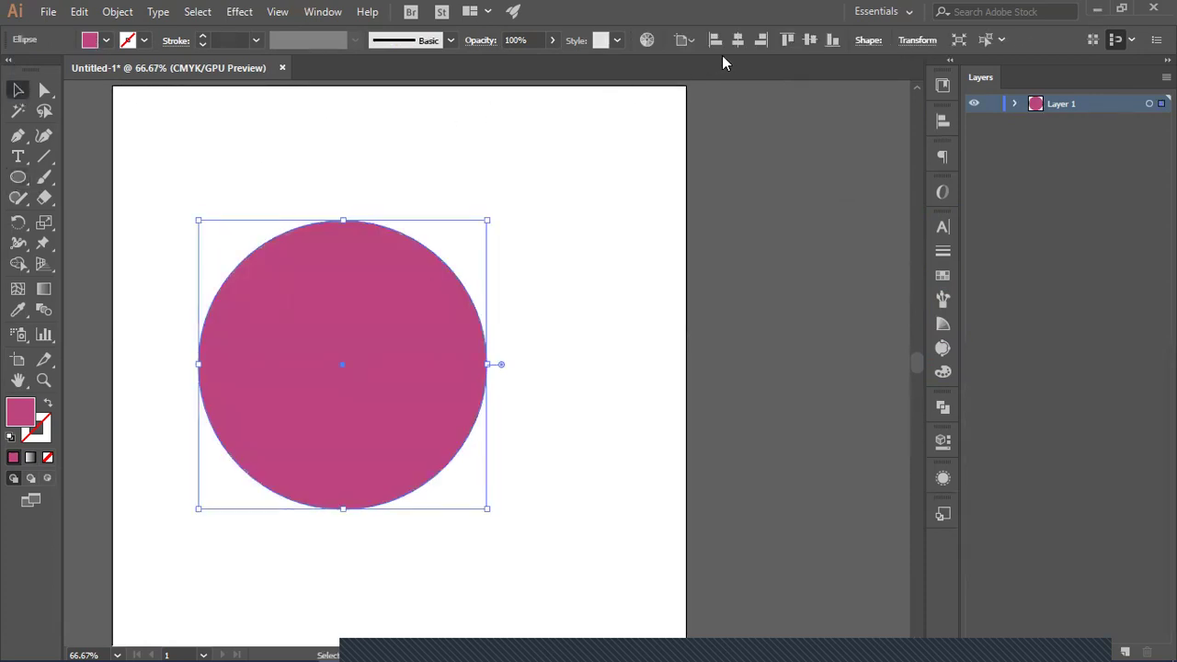
# Step: Center the large circle horizontally and vertically on the artboard and enlarge it slightly from its center
pyautogui.click(735, 42)
pyautogui.click(808, 40)
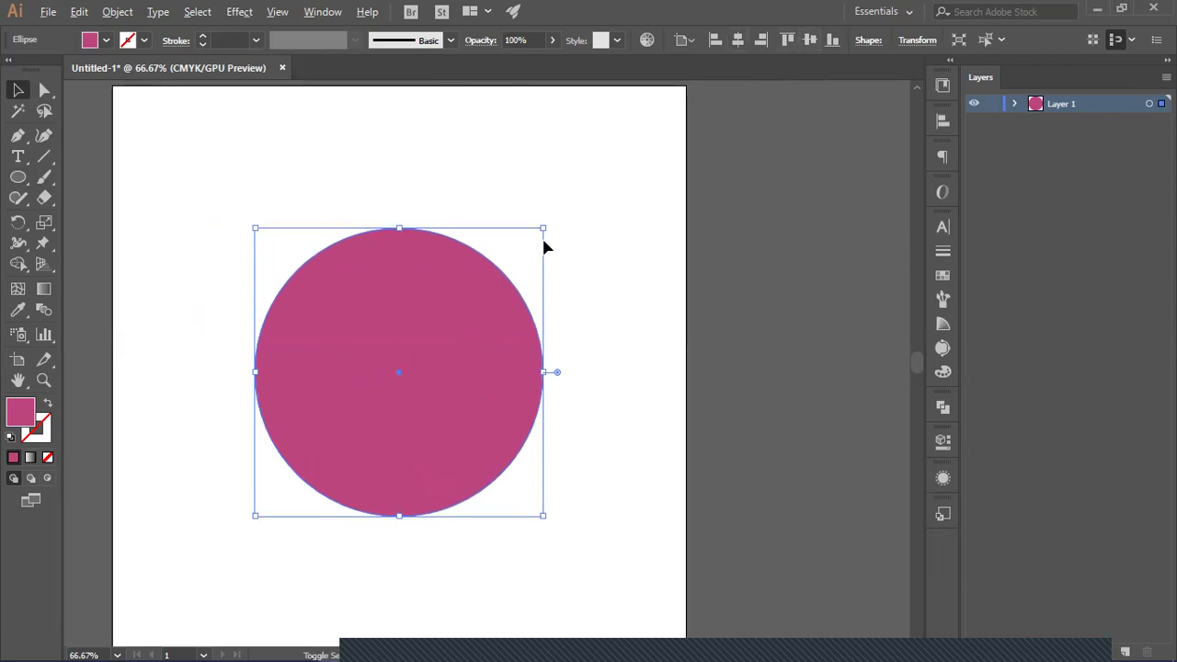
pyautogui.moveTo(546, 231); pyautogui.dragTo(597, 218)
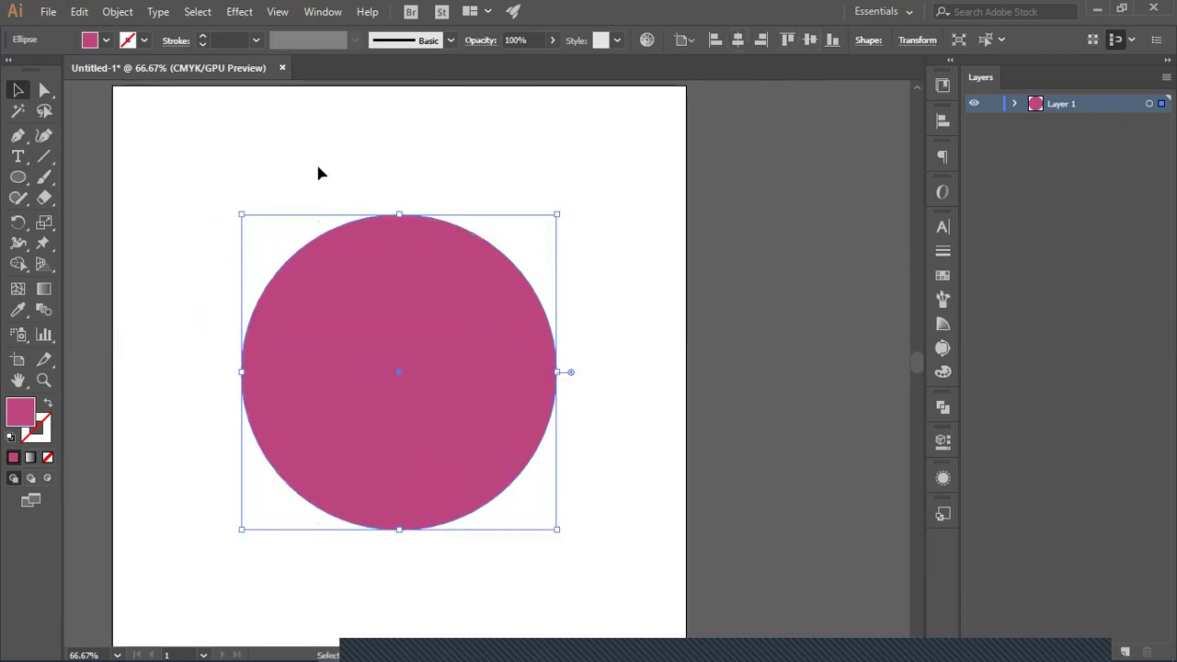
# Step: Draw a small circle just above the large one and center it horizontally on the artboard
pyautogui.click(22, 179)
pyautogui.moveTo(380, 175); pyautogui.dragTo(412, 205)
pyautogui.click(16, 92)
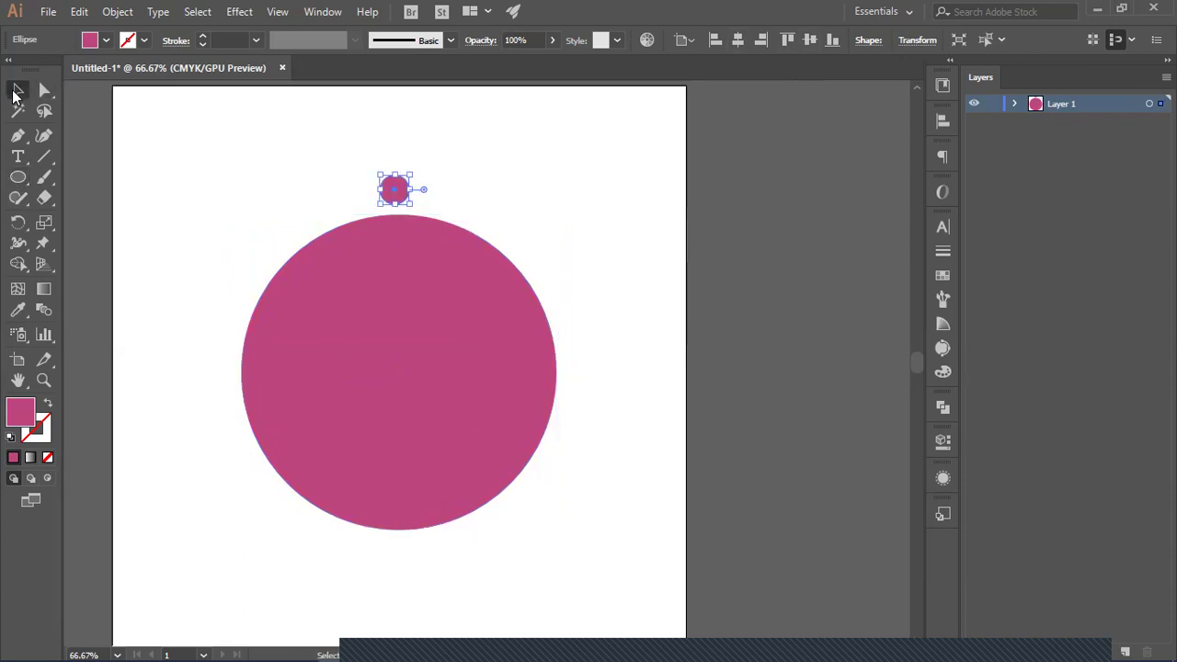
pyautogui.click(718, 41)
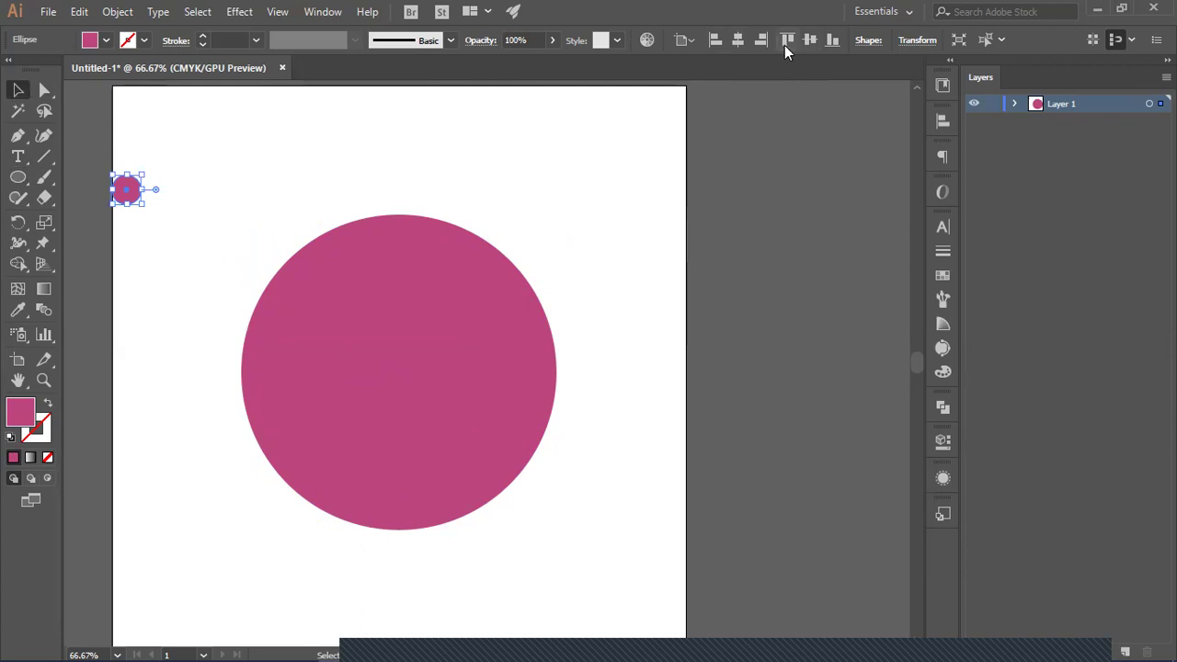
pyautogui.click(739, 41)
pyautogui.click(240, 480)
pyautogui.hotkey('ctrl', 'a')
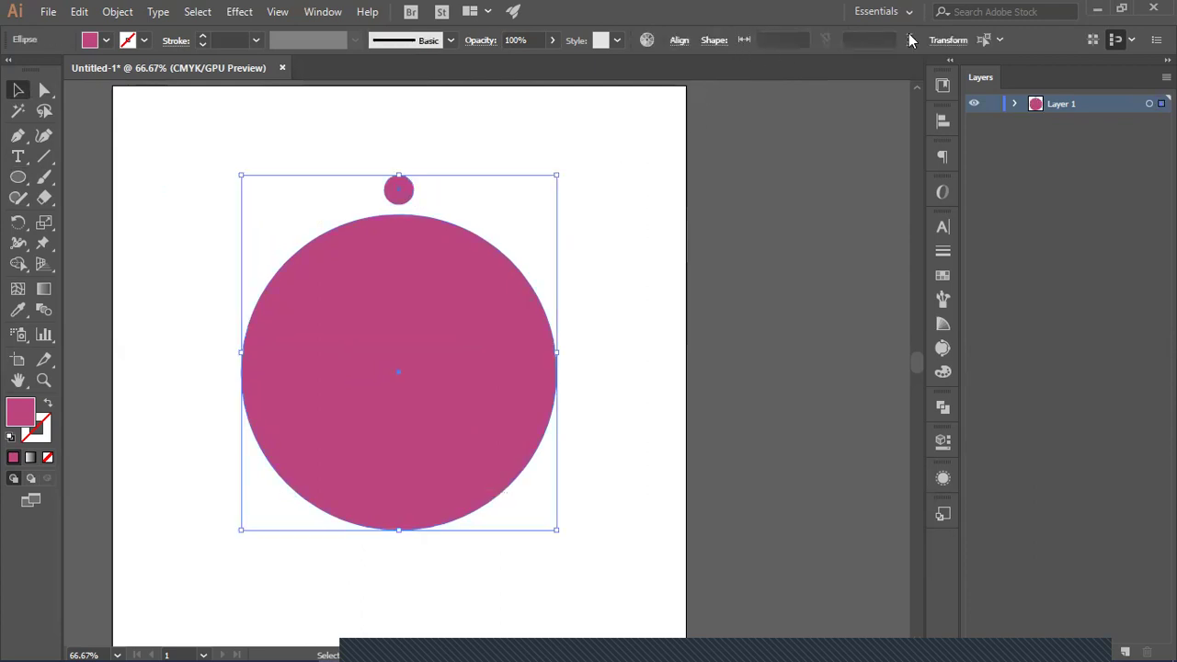
pyautogui.click(678, 43)
pyautogui.click(598, 326)
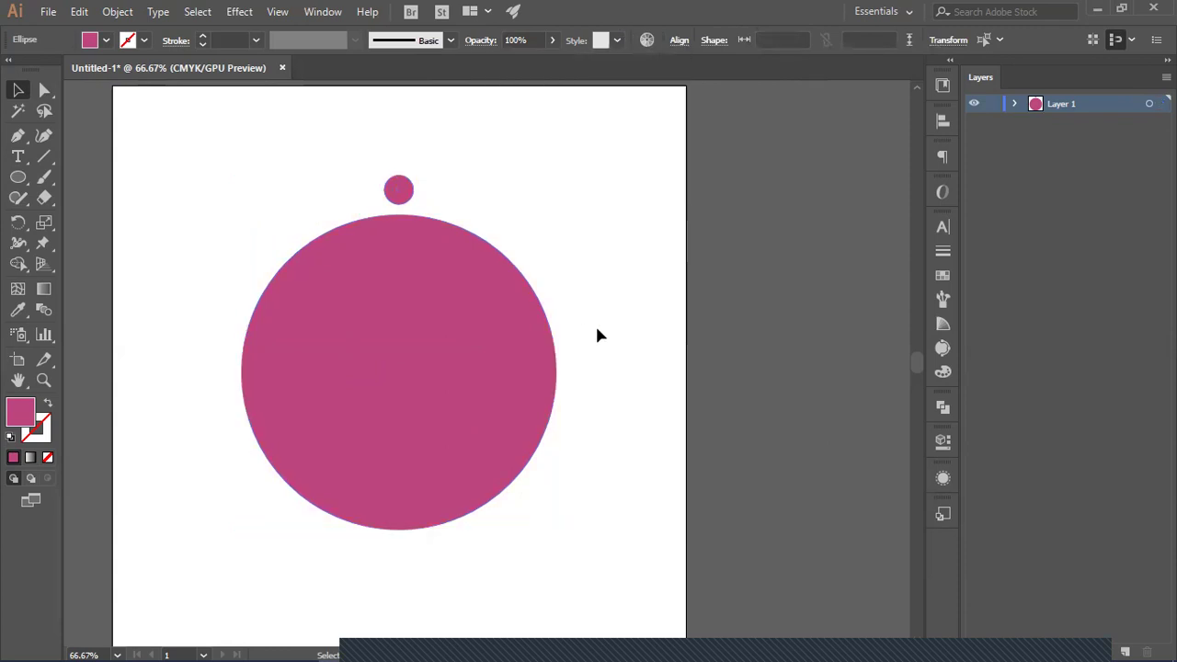
# Step: Fill the small circle with a dark green swatch and deselect it
pyautogui.click(396, 192)
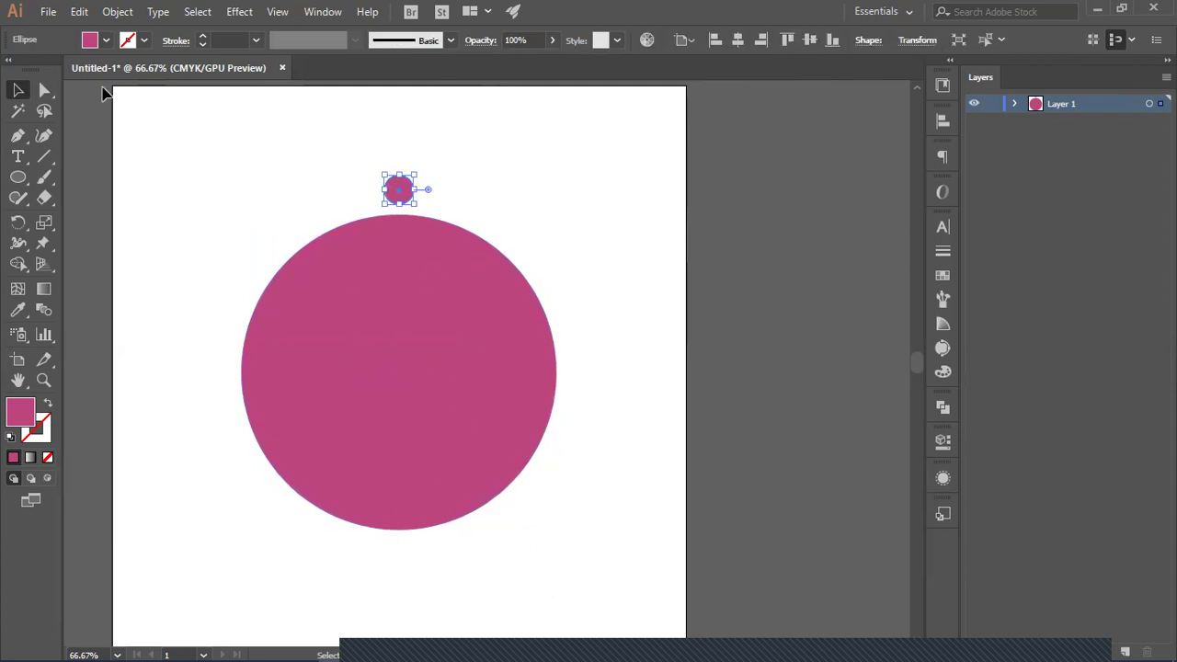
pyautogui.click(82, 43)
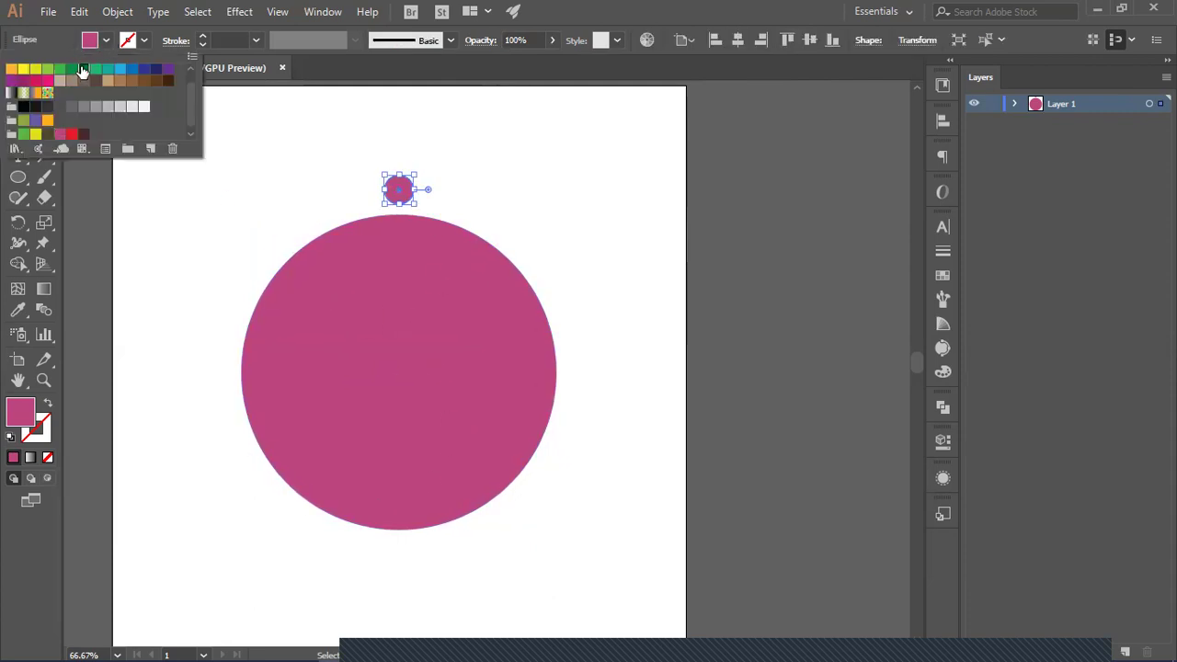
pyautogui.click(83, 74)
pyautogui.click(89, 41)
pyautogui.hotkey('ctrl', 'shift', 'a')
pyautogui.click(403, 326)
pyautogui.click(402, 193)
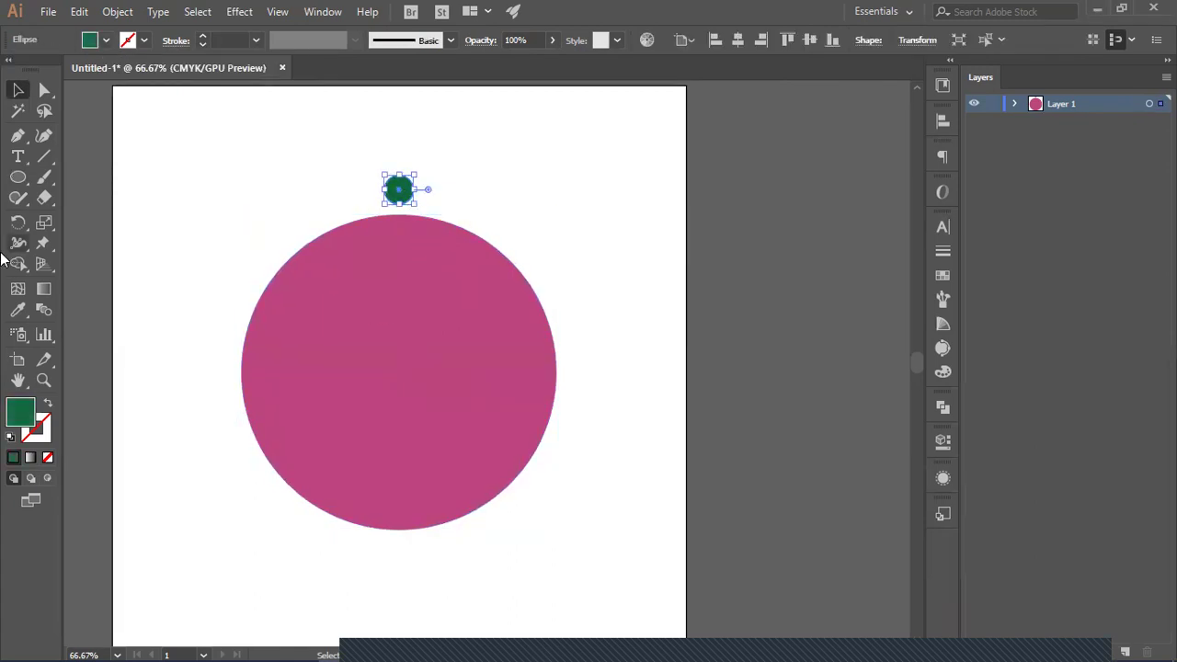
pyautogui.click(17, 221)
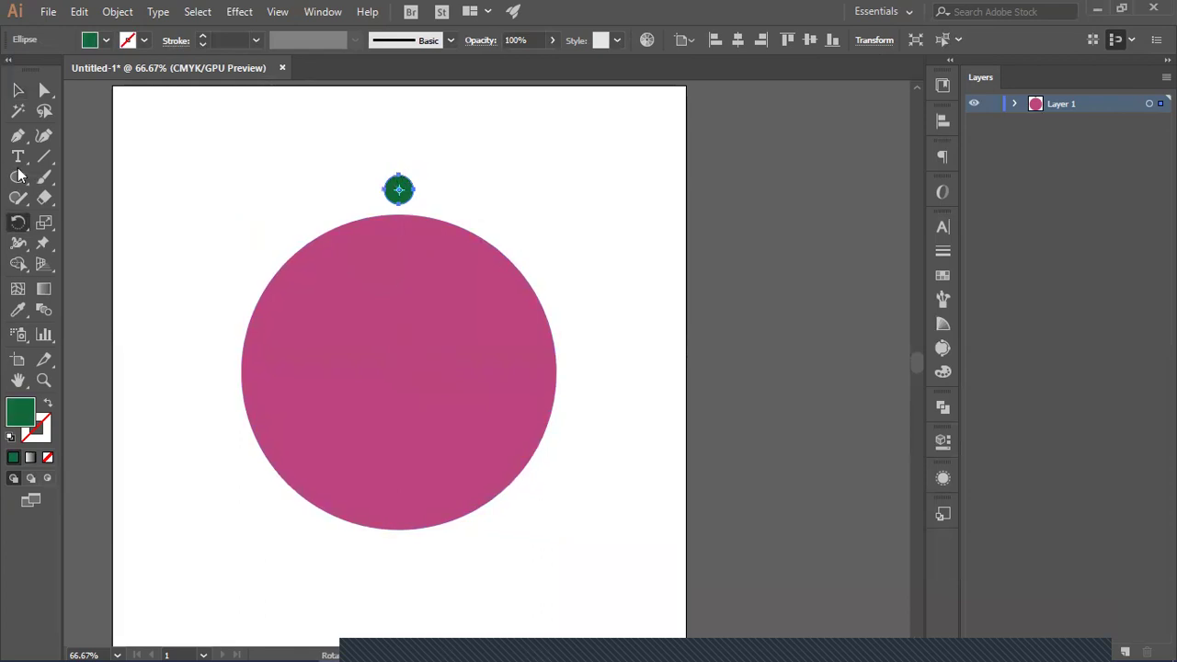
pyautogui.click(18, 89)
pyautogui.click(239, 278)
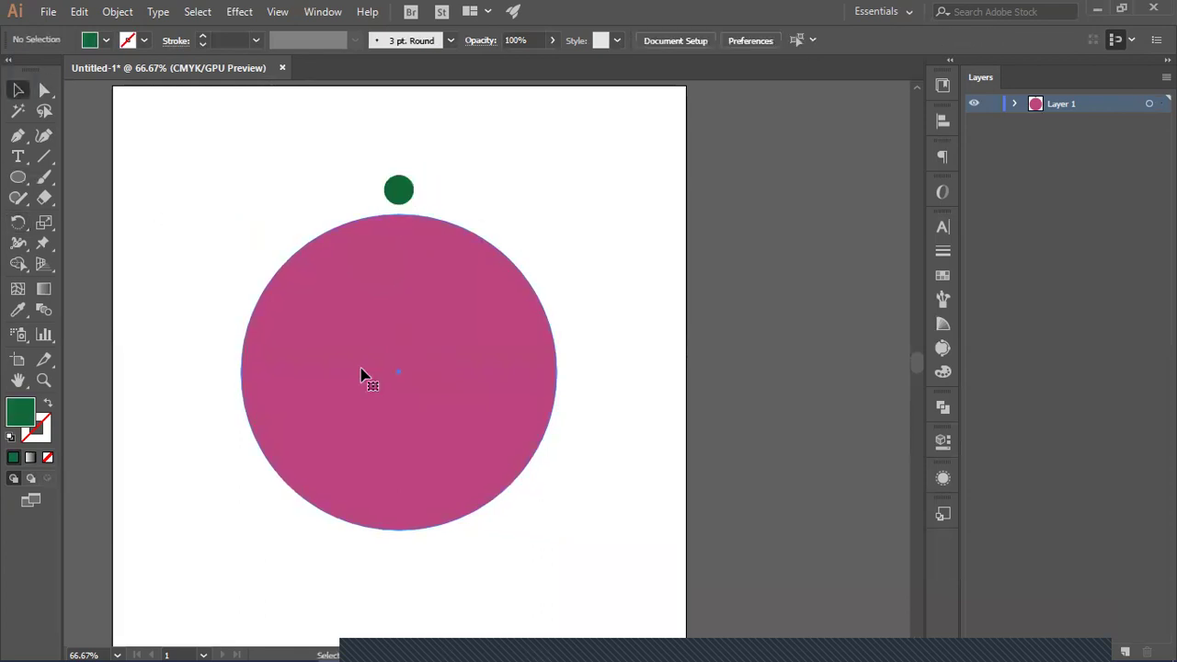
# Step: Show the rulers and place a horizontal and a vertical guide through the large circle's center
pyautogui.click(363, 376)
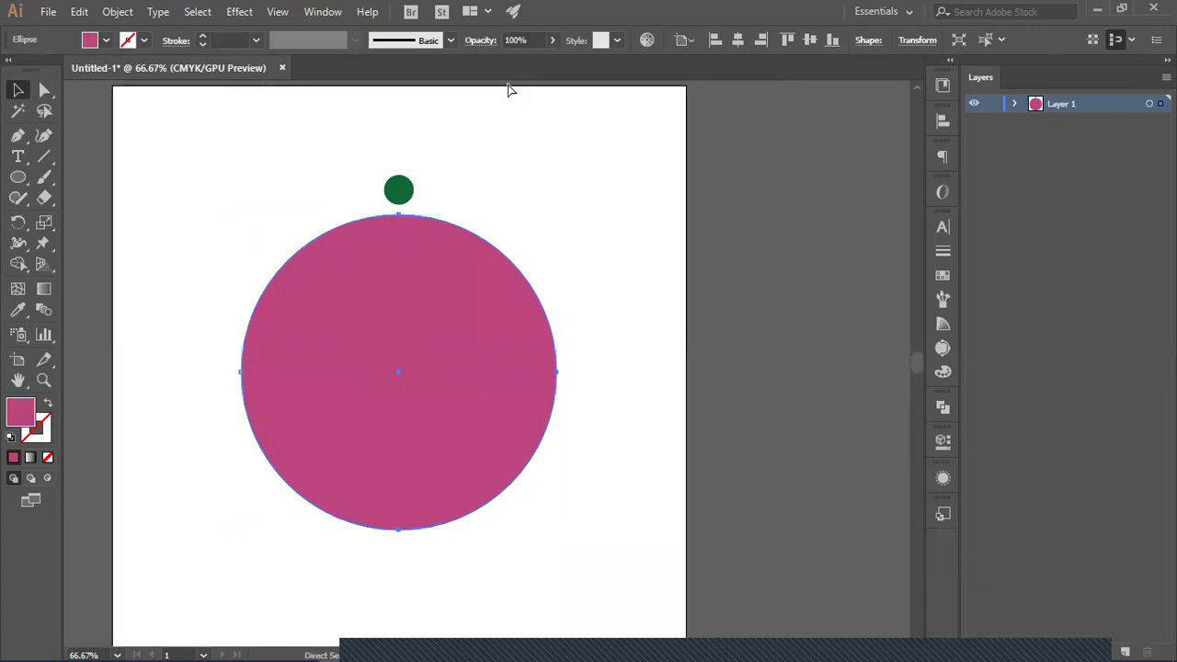
pyautogui.hotkey('ctrl', 'r')
pyautogui.moveTo(510, 89); pyautogui.dragTo(650, 376)
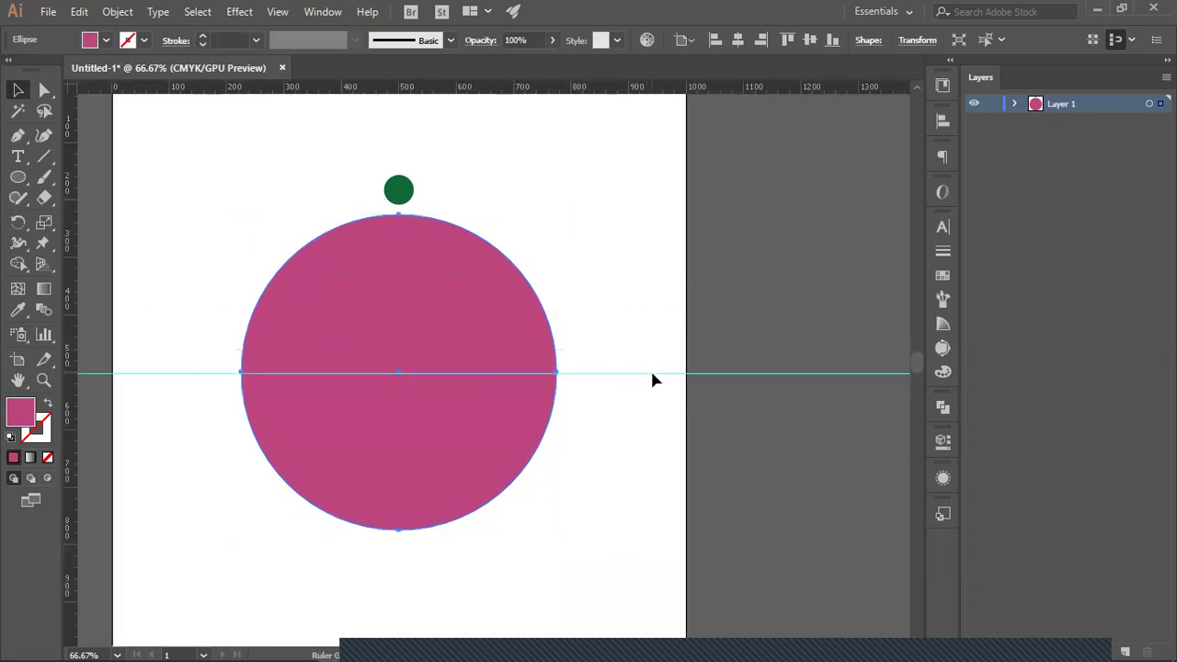
pyautogui.moveTo(71, 310); pyautogui.dragTo(399, 413)
pyautogui.click(579, 173)
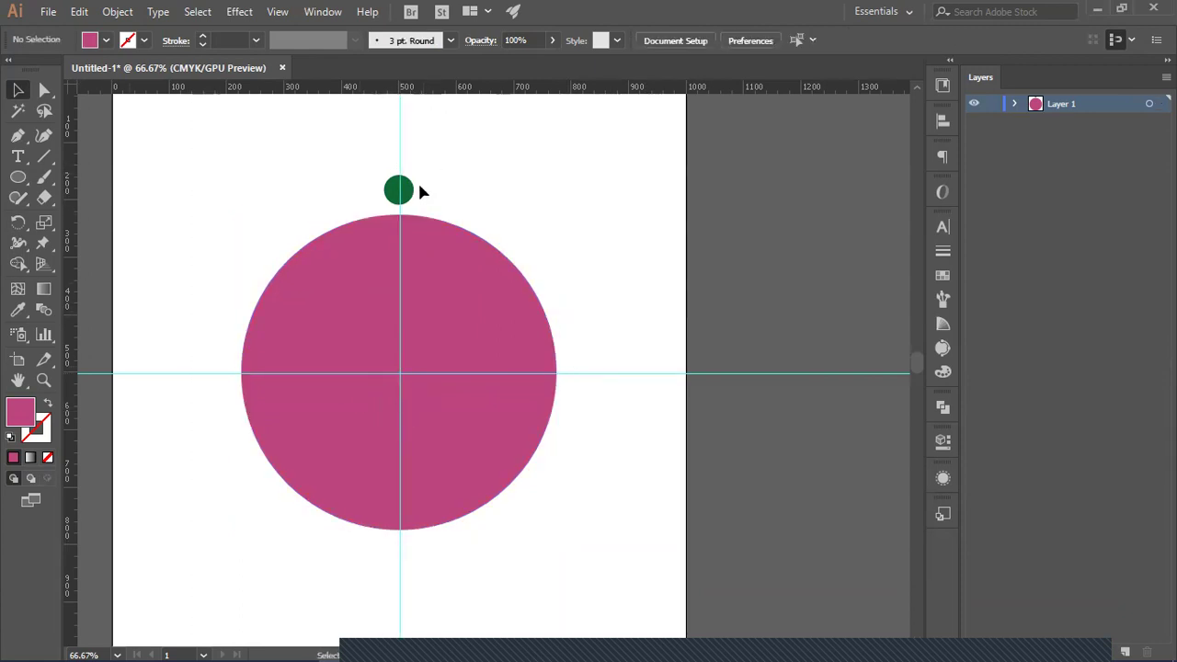
# Step: Try to set the small green circle's rotation point at the guide intersection, and reselect the circle
pyautogui.click(411, 188)
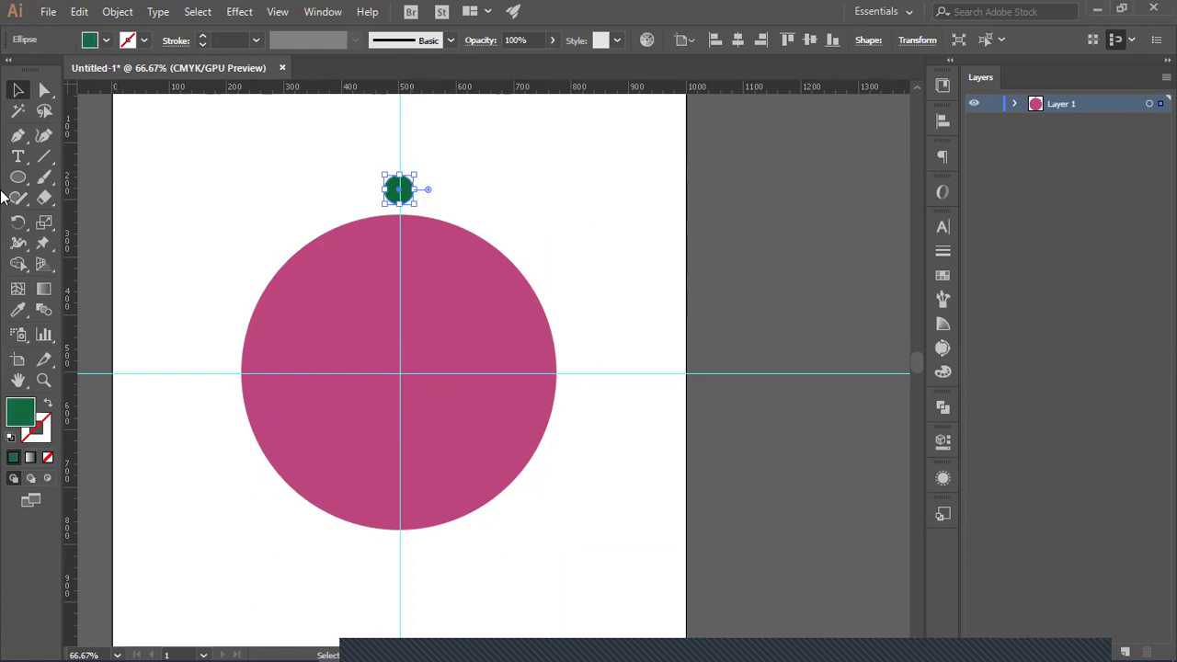
pyautogui.click(18, 223)
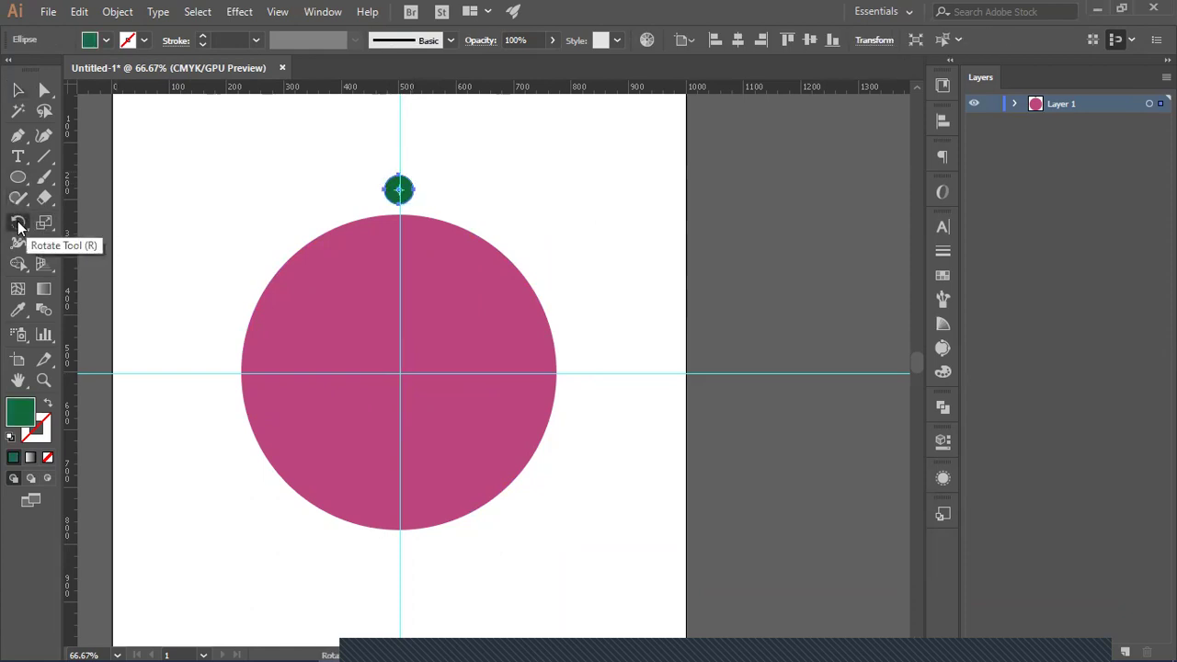
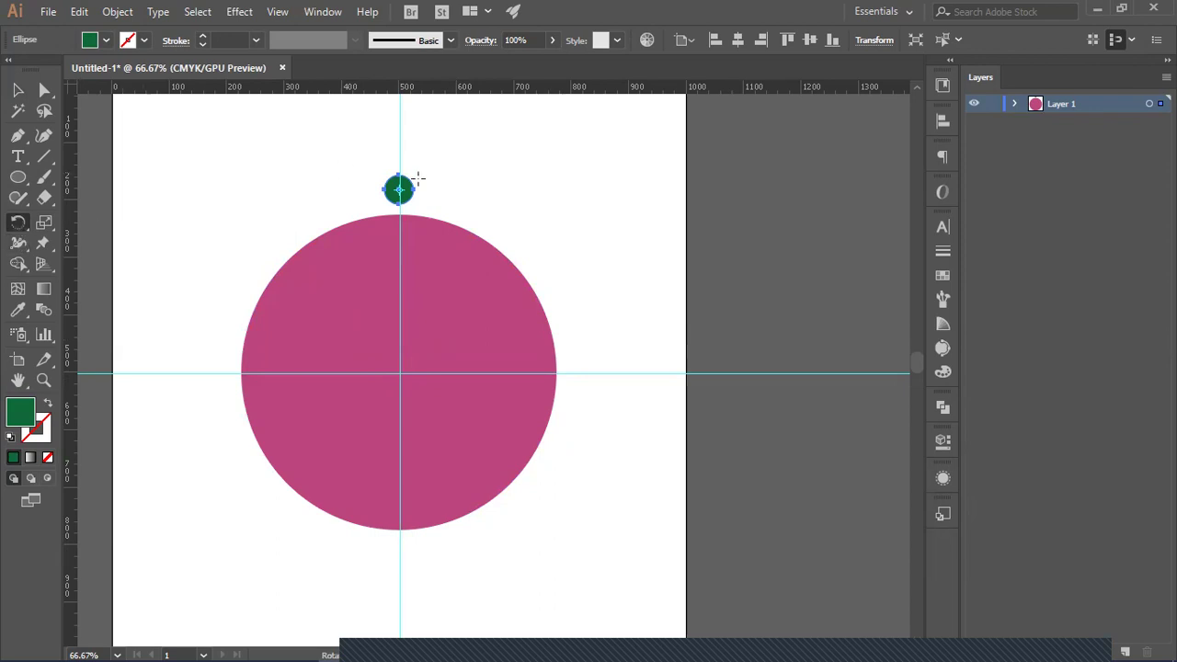
pyautogui.click(399, 372)
pyautogui.click(18, 89)
pyautogui.click(129, 163)
pyautogui.click(394, 195)
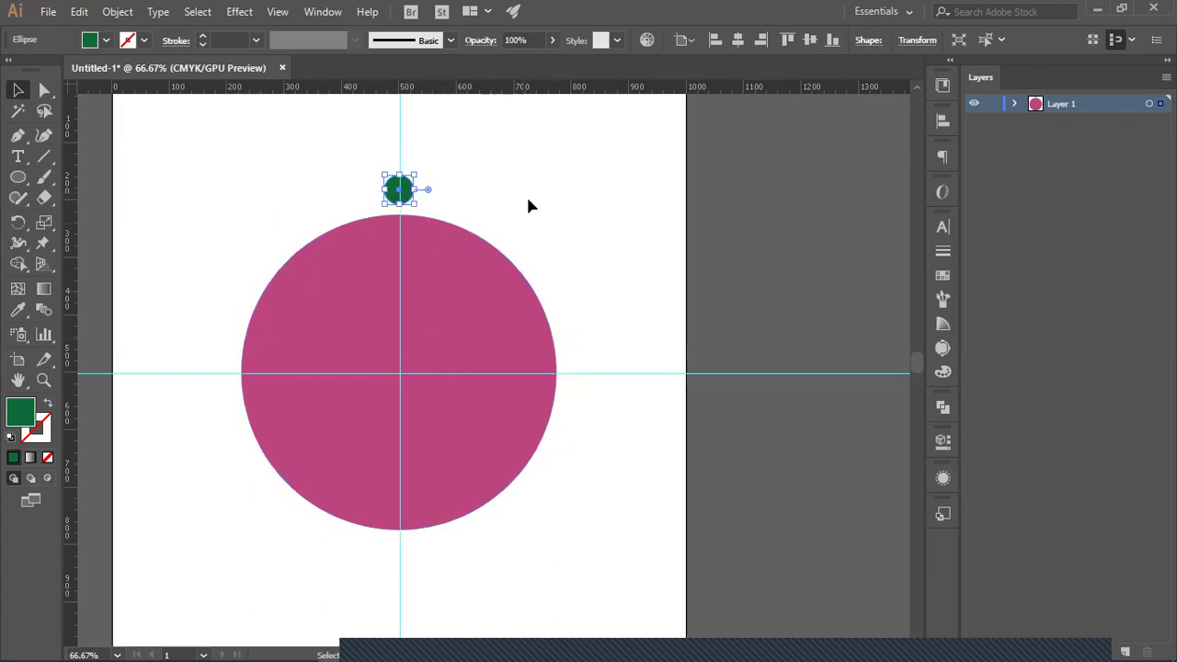
# Step: Switch to the Windows Calculator and start a division with 360 as the dividend
pyautogui.moveTo(115, 634)
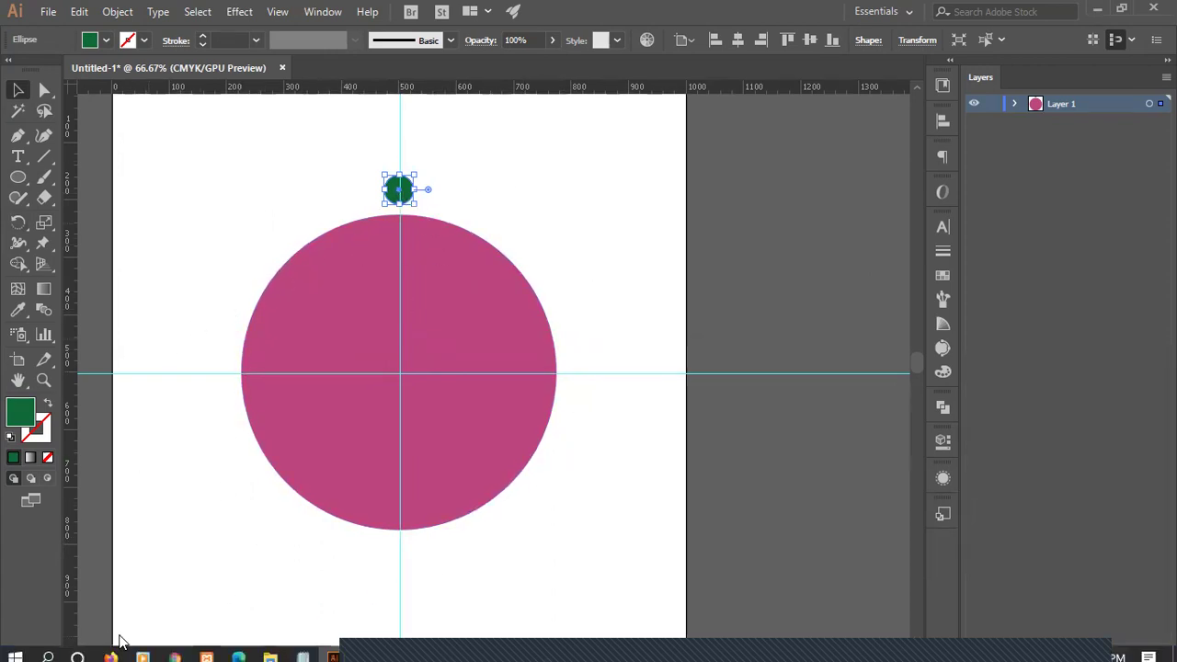
pyautogui.click(47, 647)
pyautogui.write('cal')
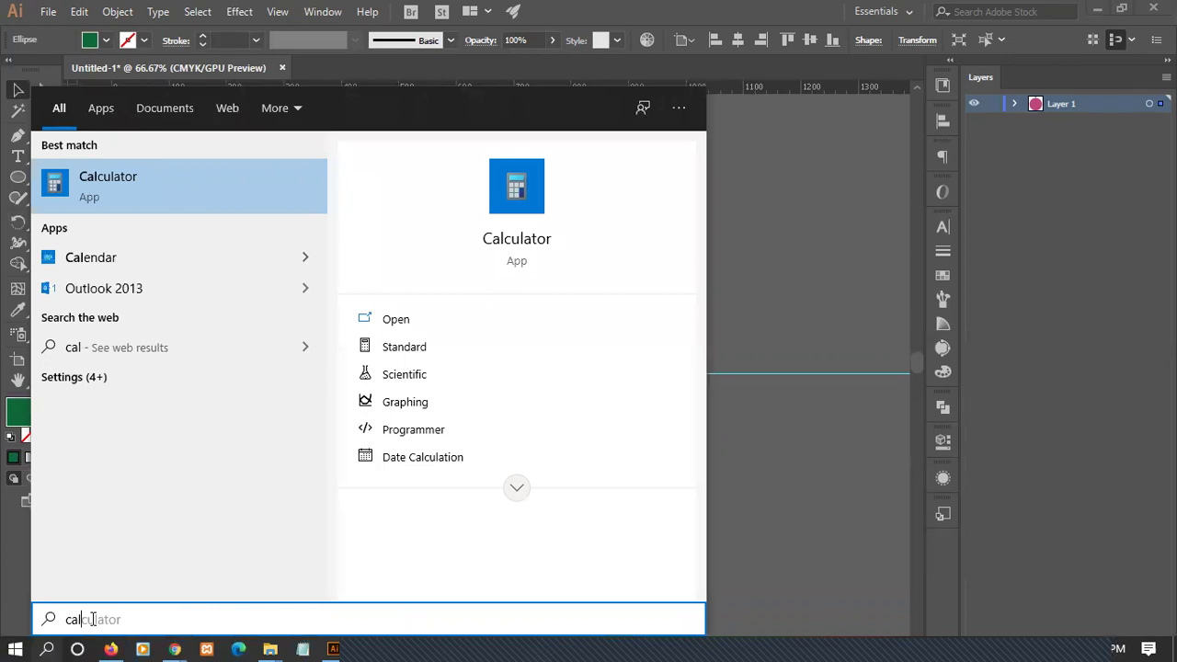
pyautogui.click(102, 188)
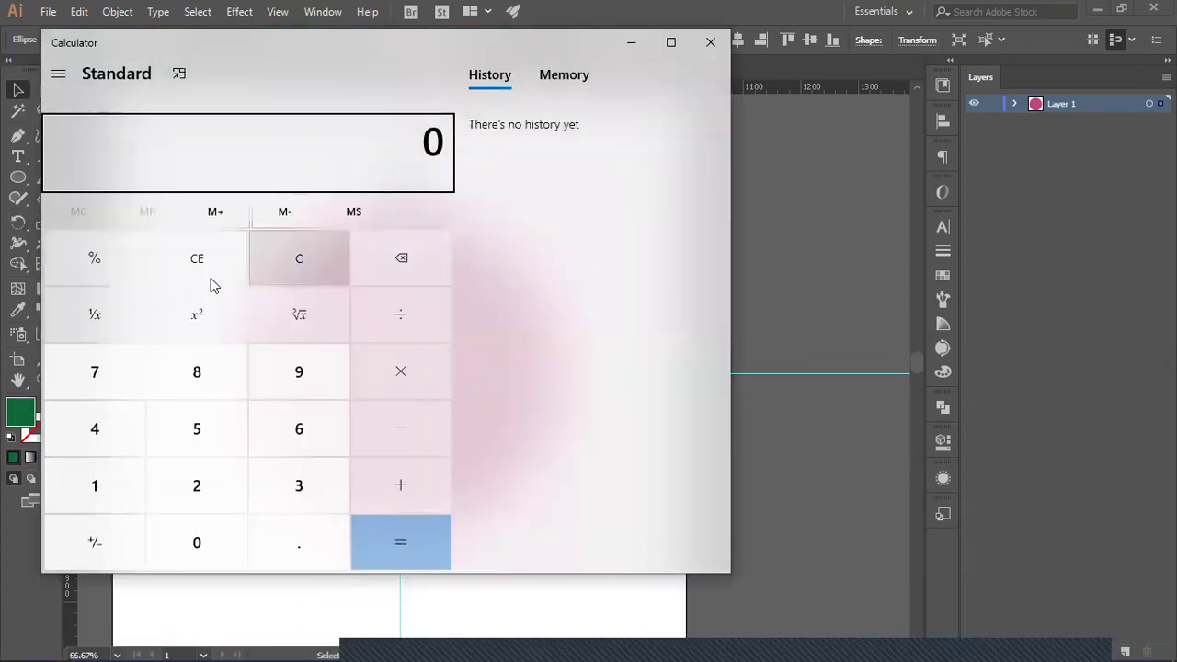
pyautogui.click(288, 488)
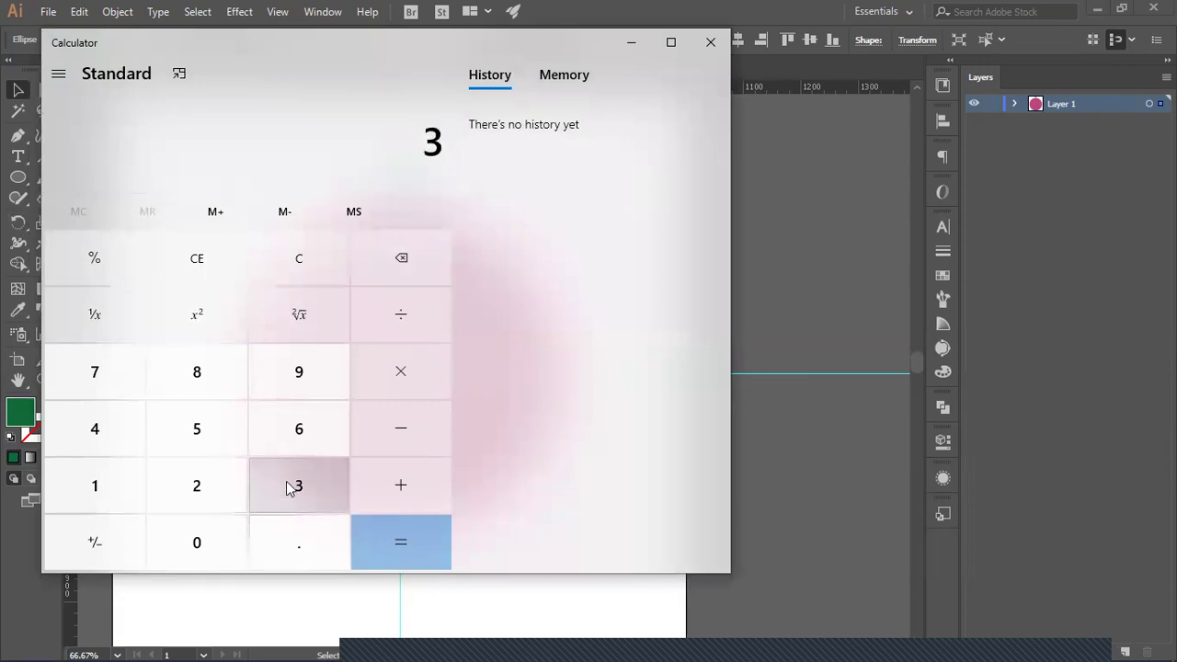
pyautogui.click(321, 441)
pyautogui.click(195, 540)
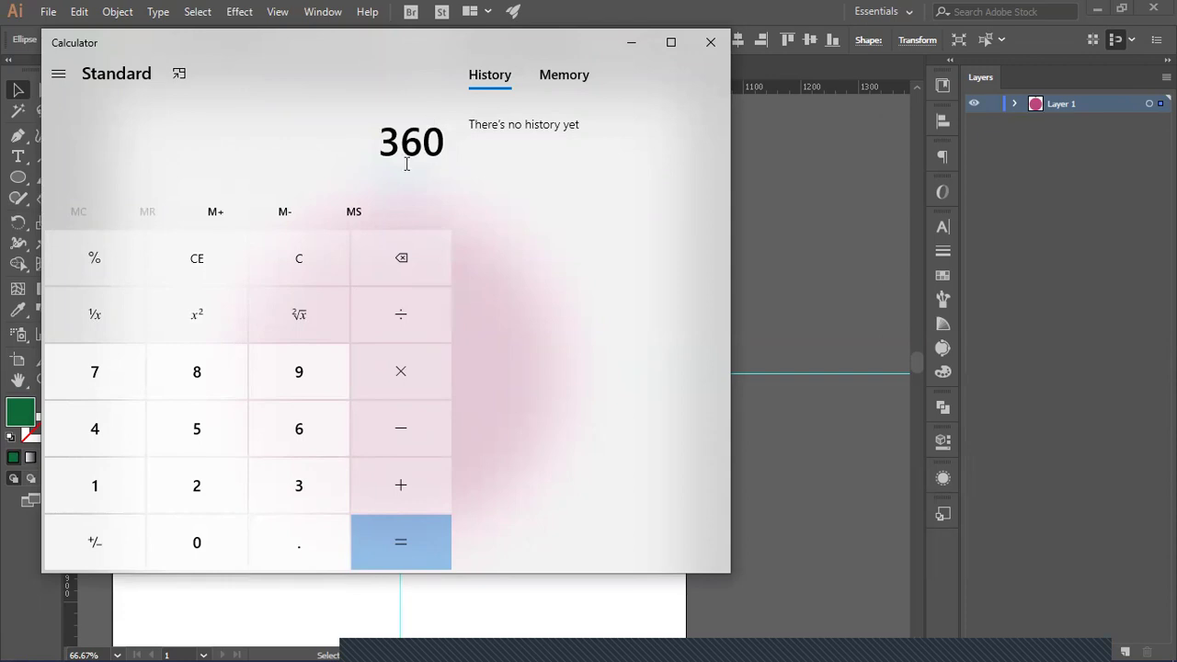
pyautogui.click(398, 314)
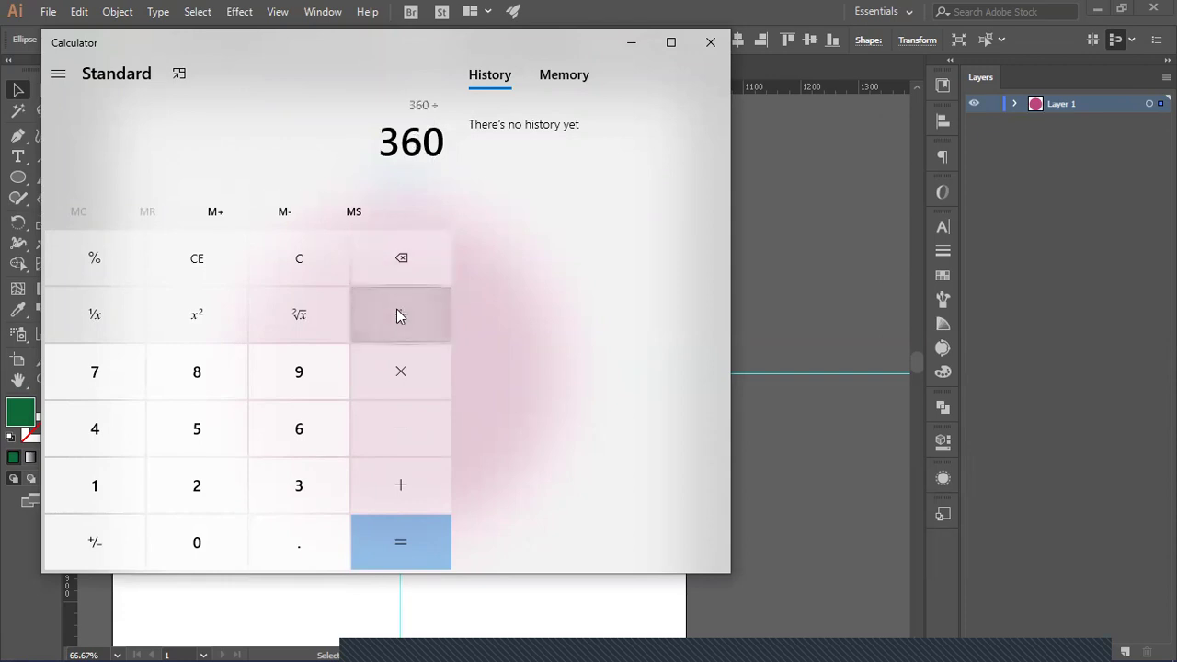
# Step: Calculate 360 ÷ 15 in the calculator and return to the Illustrator document
pyautogui.click(123, 481)
pyautogui.click(224, 445)
pyautogui.click(398, 545)
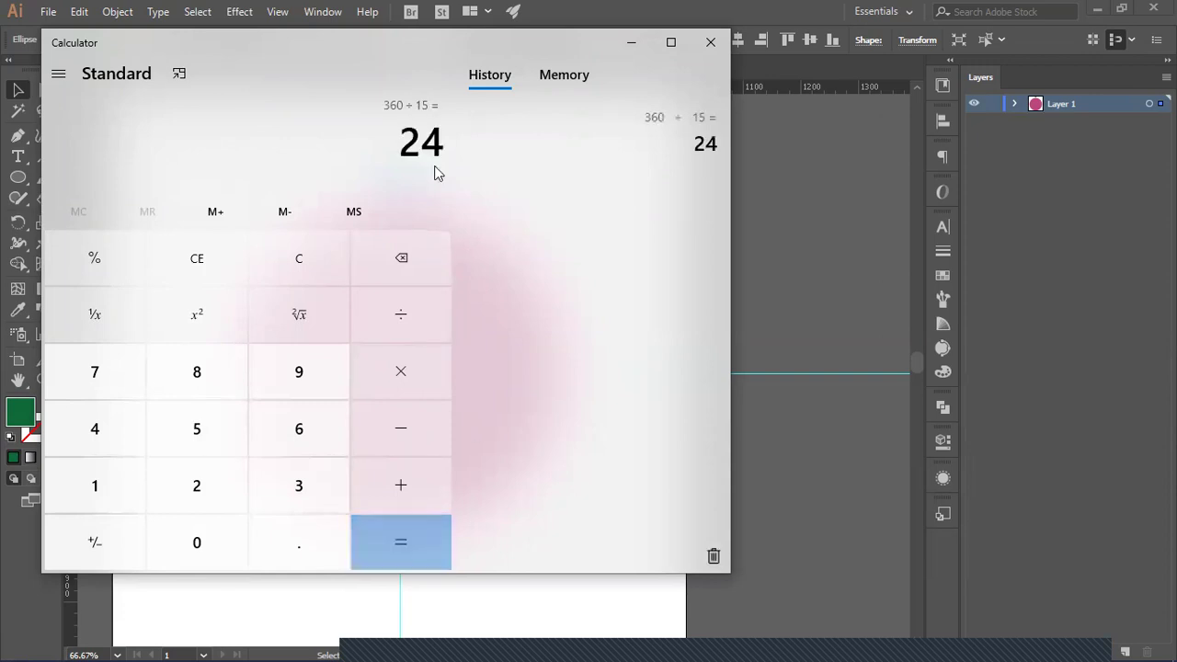
pyautogui.click(628, 43)
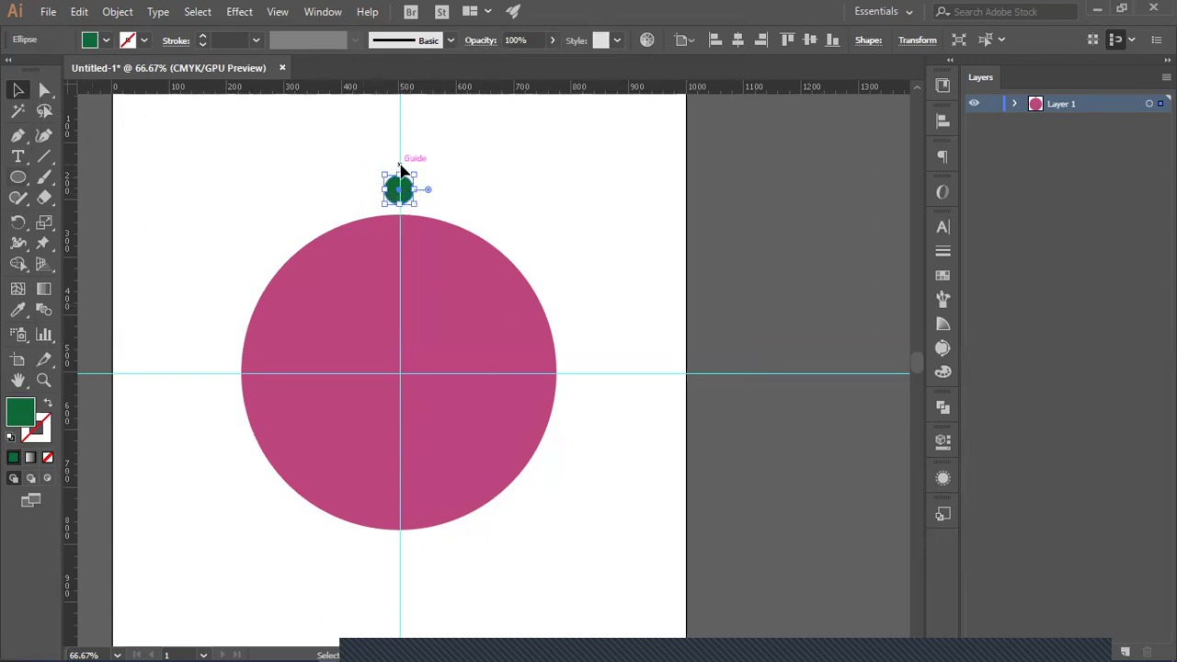
# Step: Rotate a copy of the small green circle by 24° about the center of the pink circle
pyautogui.click(19, 222)
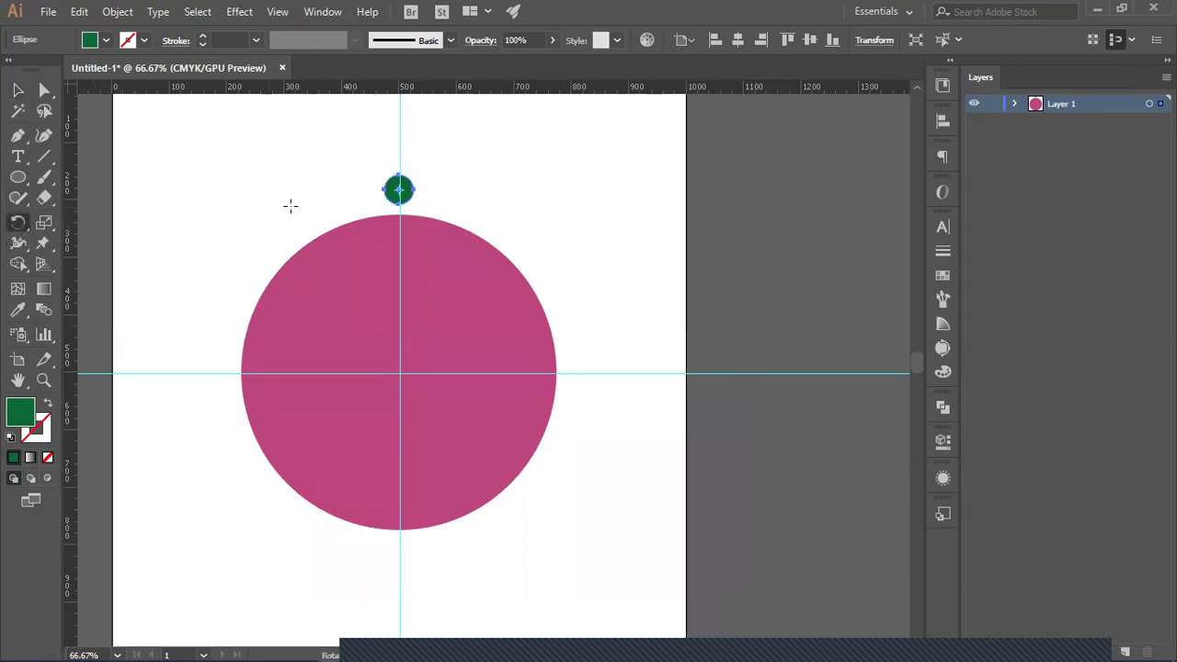
pyautogui.keyDown('alt'); pyautogui.click(401, 372); pyautogui.keyUp('alt')
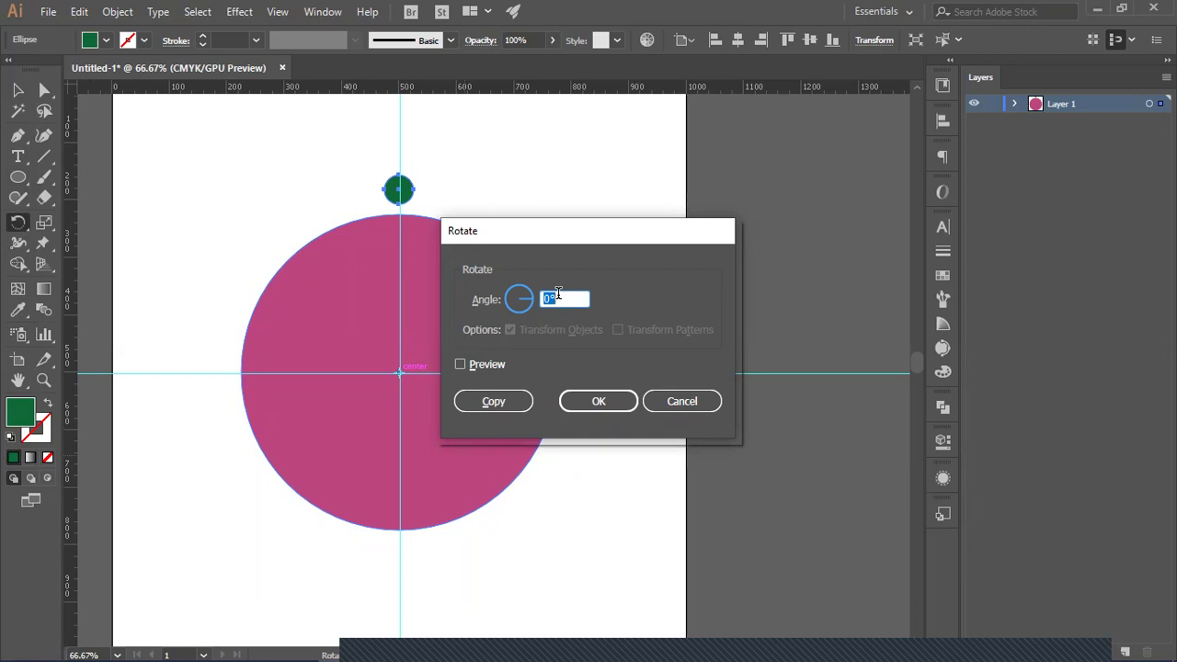
pyautogui.press('BackSpace')
pyautogui.write('24')
pyautogui.click(466, 364)
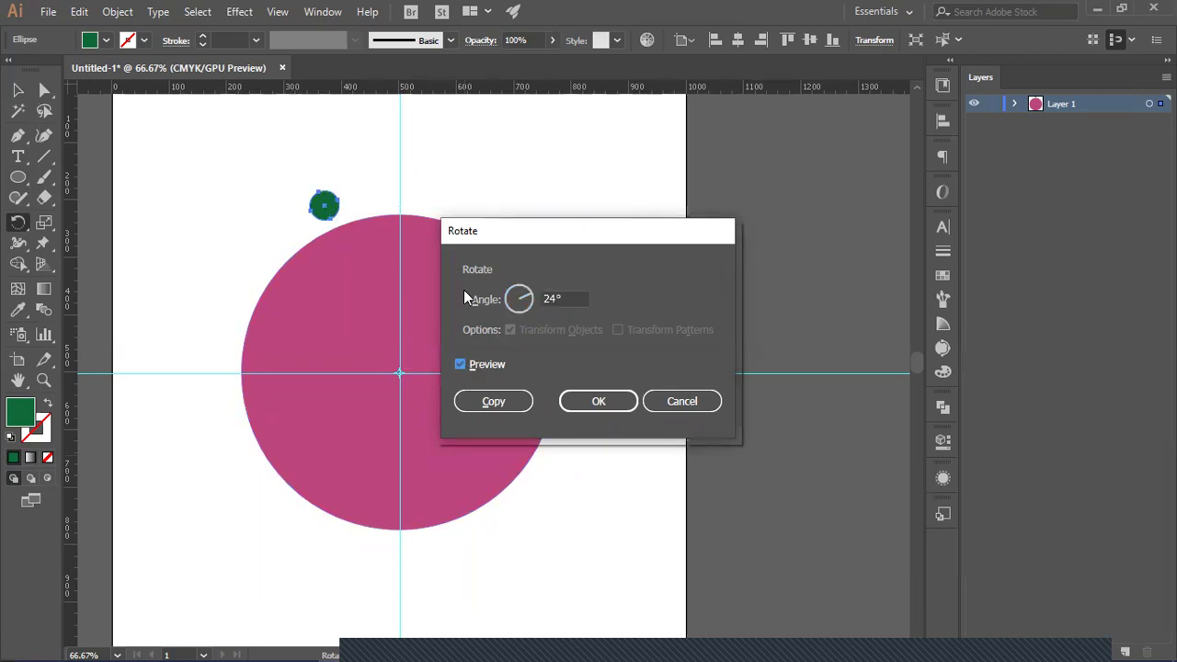
pyautogui.click(493, 400)
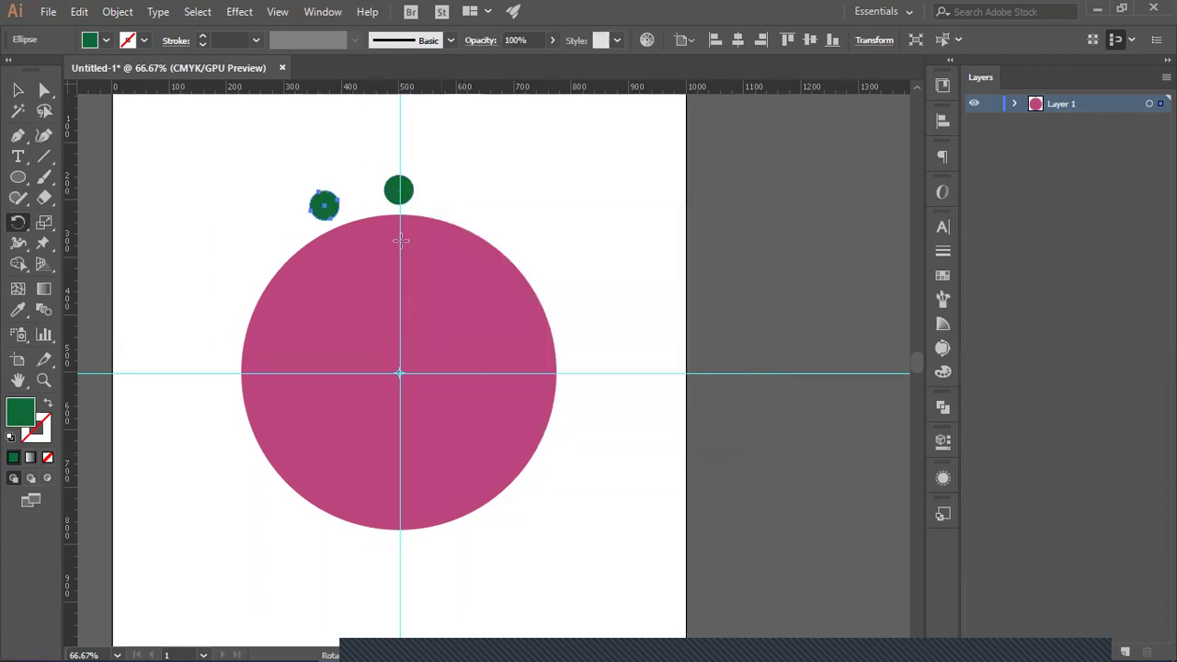
# Step: Repeat the rotated copy until 15 green circles form a complete ring around the pink circle
pyautogui.hotkey('ctrl', 'd')
pyautogui.hotkey('ctrl', 'd')
pyautogui.hotkey('ctrl', 'd')
pyautogui.hotkey('ctrl', 'd')
pyautogui.hotkey('ctrl', 'd')
pyautogui.hotkey('ctrl', 'd')
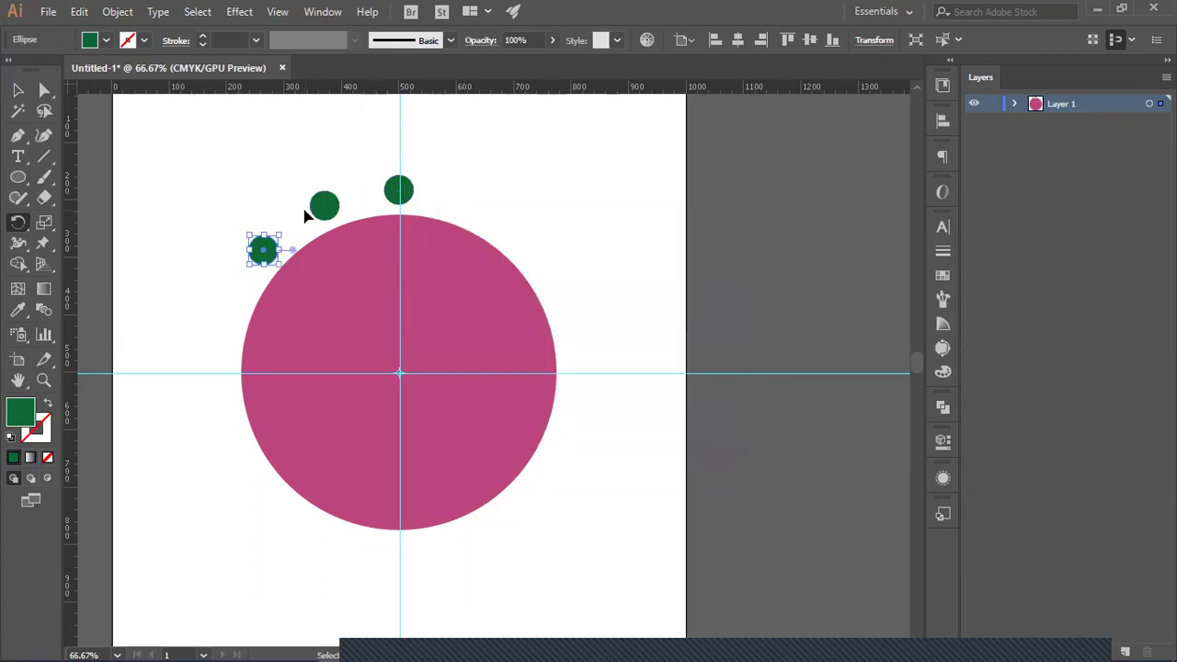
pyautogui.hotkey('ctrl', 'd')
pyautogui.hotkey('ctrl', 'd')
pyautogui.hotkey('ctrl', 'd')
pyautogui.hotkey('ctrl', 'd')
pyautogui.hotkey('ctrl', 'd')
pyautogui.hotkey('ctrl', 'd')
pyautogui.hotkey('ctrl', 'd')
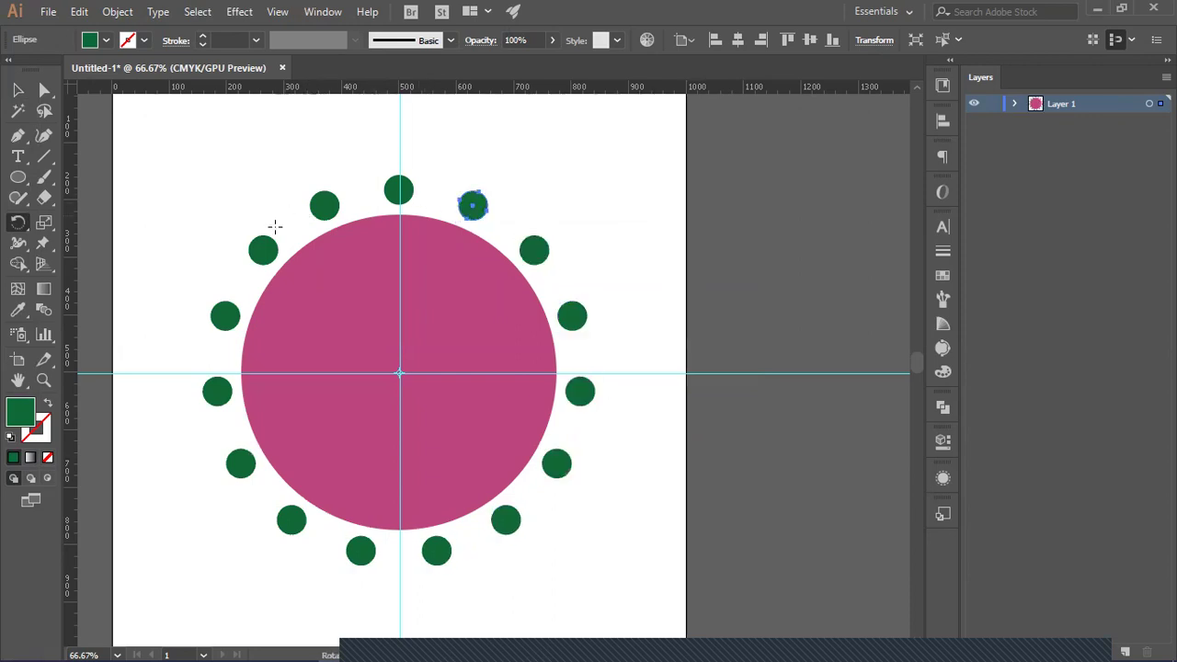
pyautogui.click(18, 90)
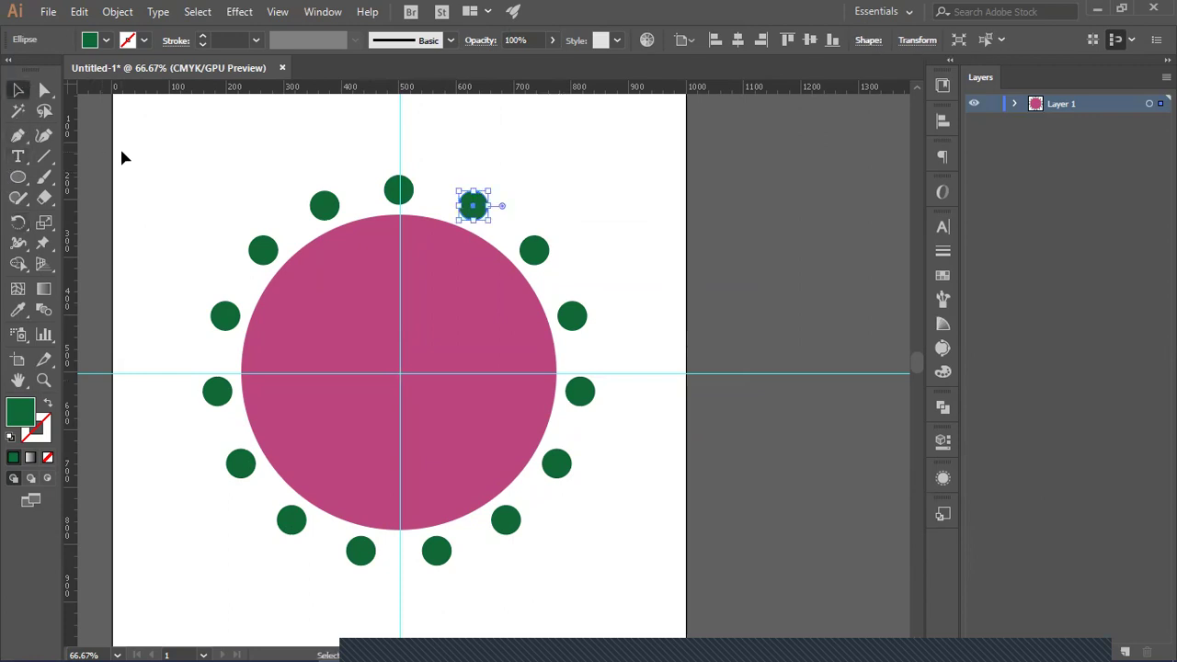
# Step: Undo all rotated copies, leaving only the original green circle above the pink circle
pyautogui.hotkey('ctrl', 'z')
pyautogui.hotkey('ctrl', 'z')
pyautogui.hotkey('ctrl', 'z')
pyautogui.hotkey('ctrl', 'z')
pyautogui.hotkey('ctrl', 'z')
pyautogui.hotkey('ctrl', 'z')
pyautogui.hotkey('ctrl', 'z')
pyautogui.hotkey('ctrl', 'z')
pyautogui.hotkey('ctrl', 'z')
pyautogui.hotkey('ctrl', 'z')
pyautogui.hotkey('ctrl', 'z')
pyautogui.hotkey('ctrl', 'z')
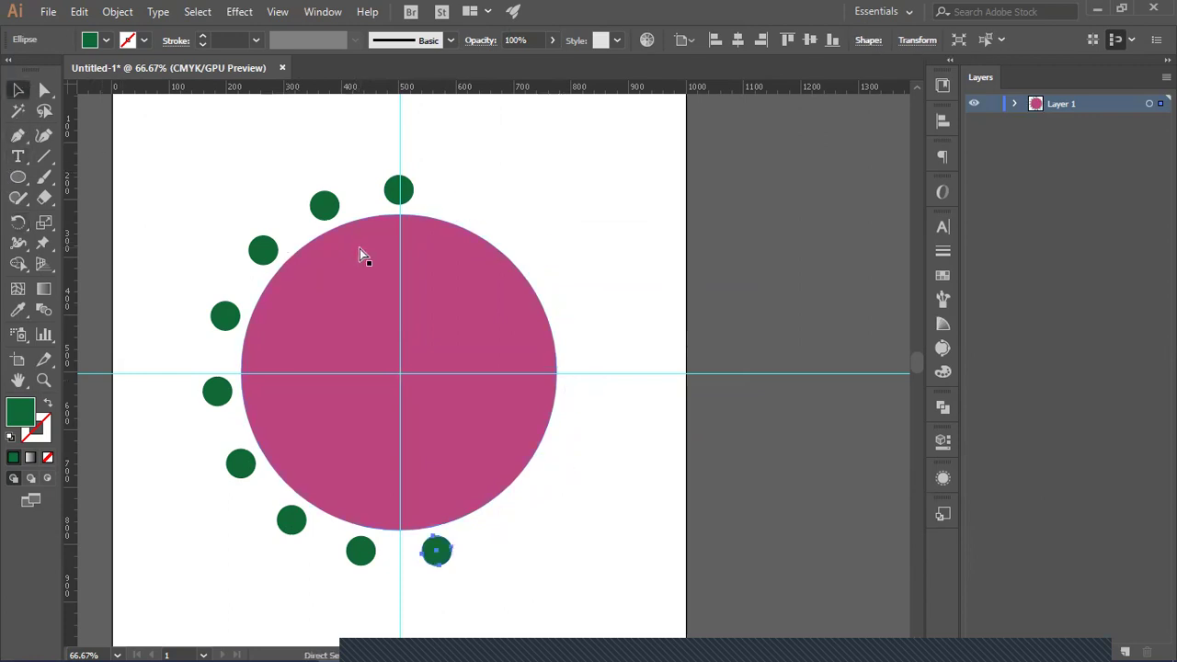
pyautogui.hotkey('ctrl', 'z')
pyautogui.hotkey('ctrl', 'z')
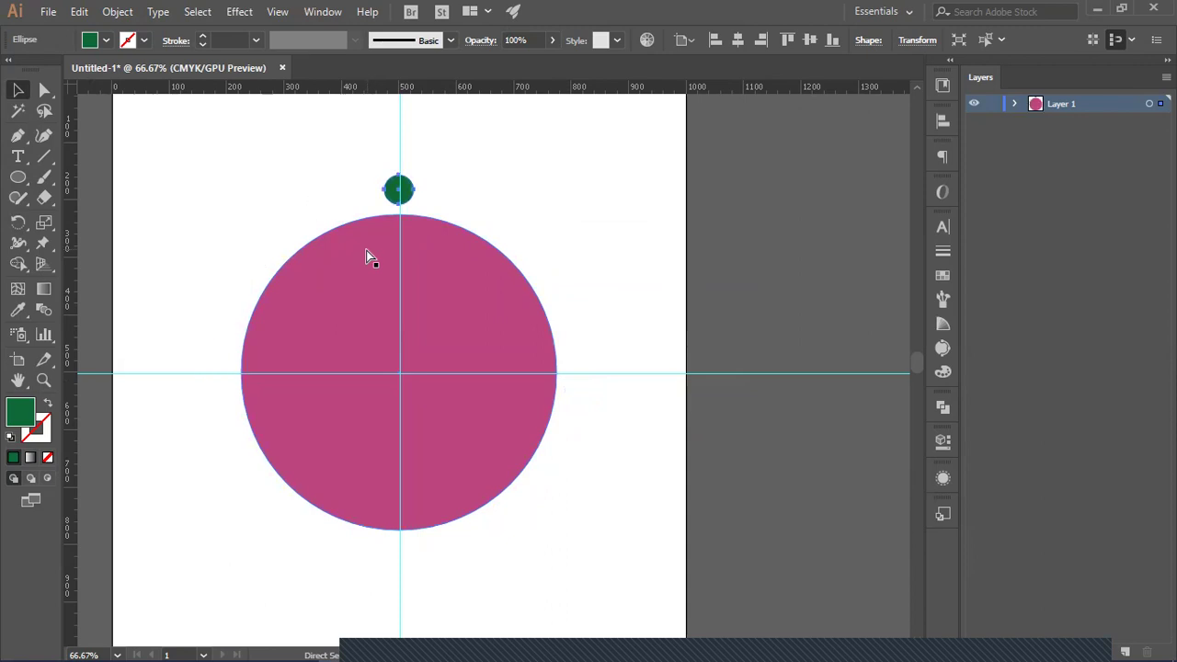
pyautogui.hotkey('ctrl', 'z')
# Step: Remove the horizontal guide running through the center of the pink circle
pyautogui.click(379, 272)
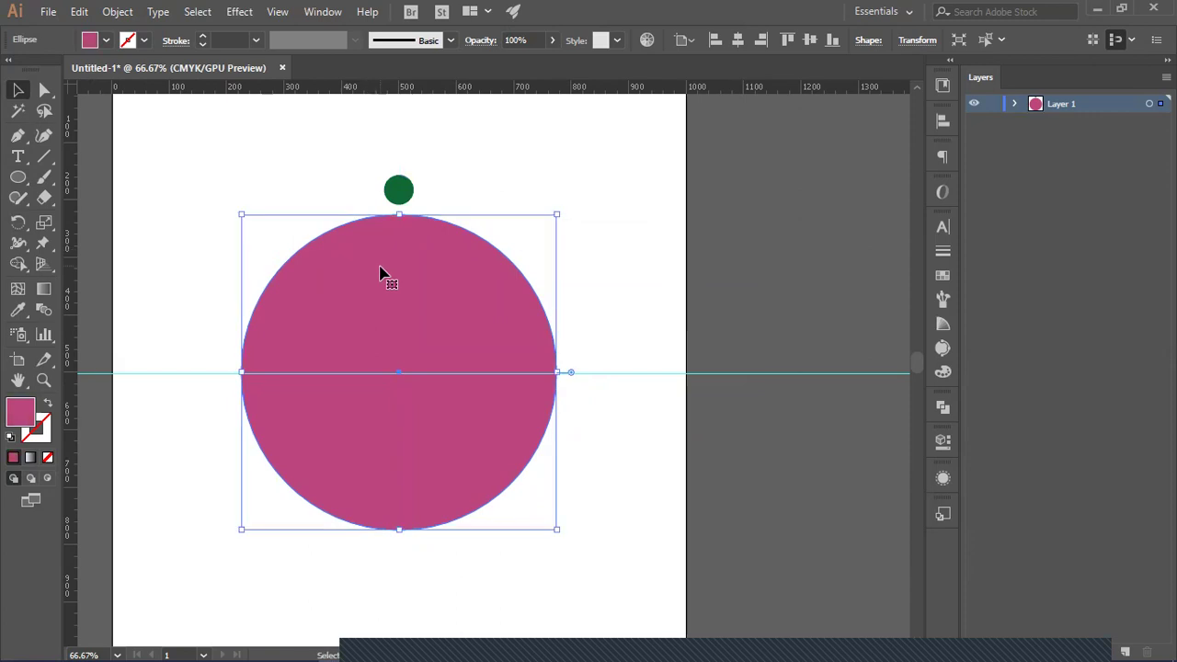
pyautogui.click(589, 267)
pyautogui.click(486, 305)
pyautogui.hotkey('ctrl', '-')
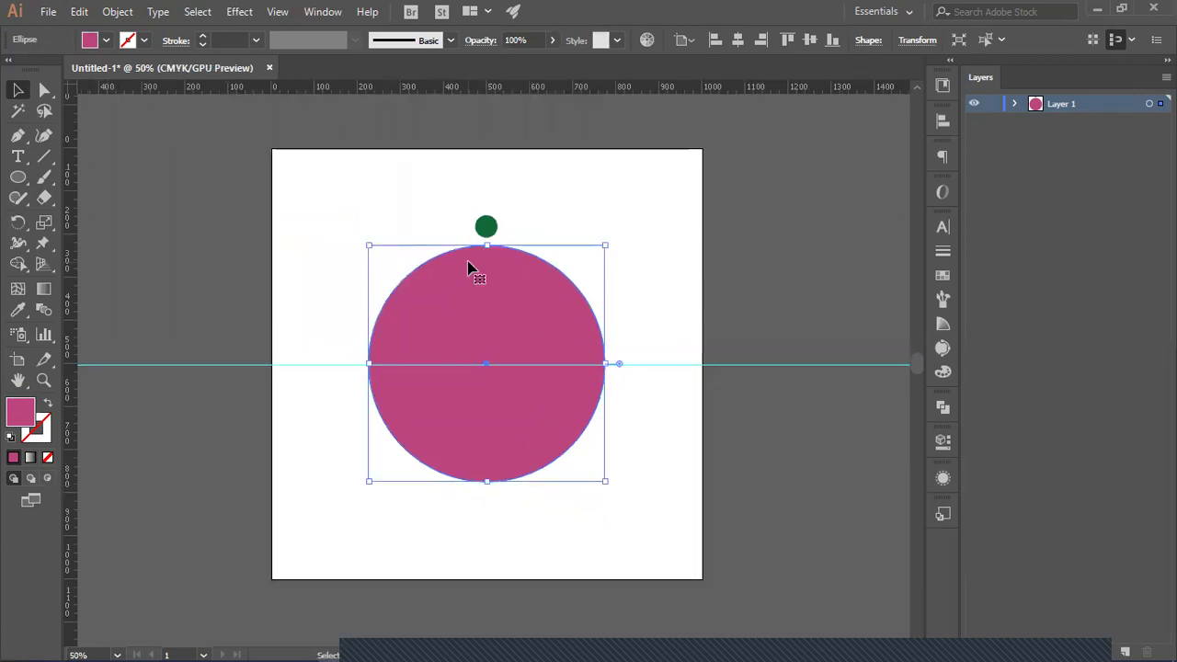
pyautogui.moveTo(640, 344)
pyautogui.mouseDown()
pyautogui.moveTo(669, 387)
pyautogui.moveTo(653, 347)
pyautogui.mouseUp()
pyautogui.press('alt')
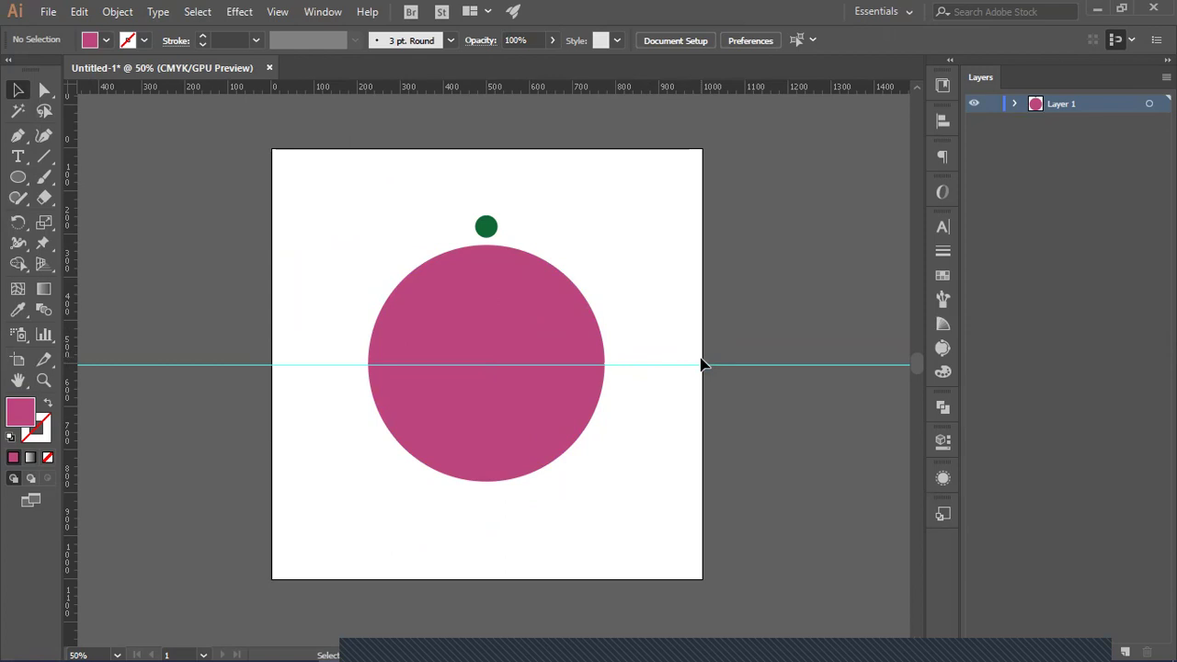
pyautogui.press('ctrl')
pyautogui.press('alt')
pyautogui.moveTo(732, 365); pyautogui.dragTo(691, 72)
pyautogui.moveTo(698, 364); pyautogui.dragTo(734, 78)
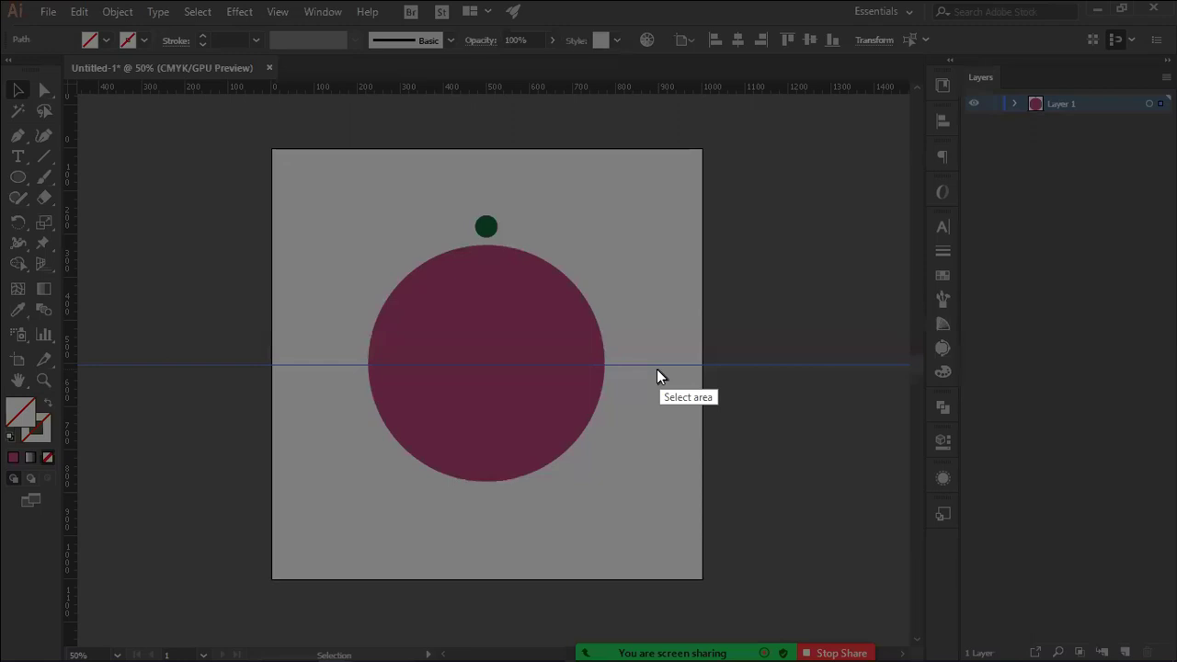
pyautogui.click(657, 368)
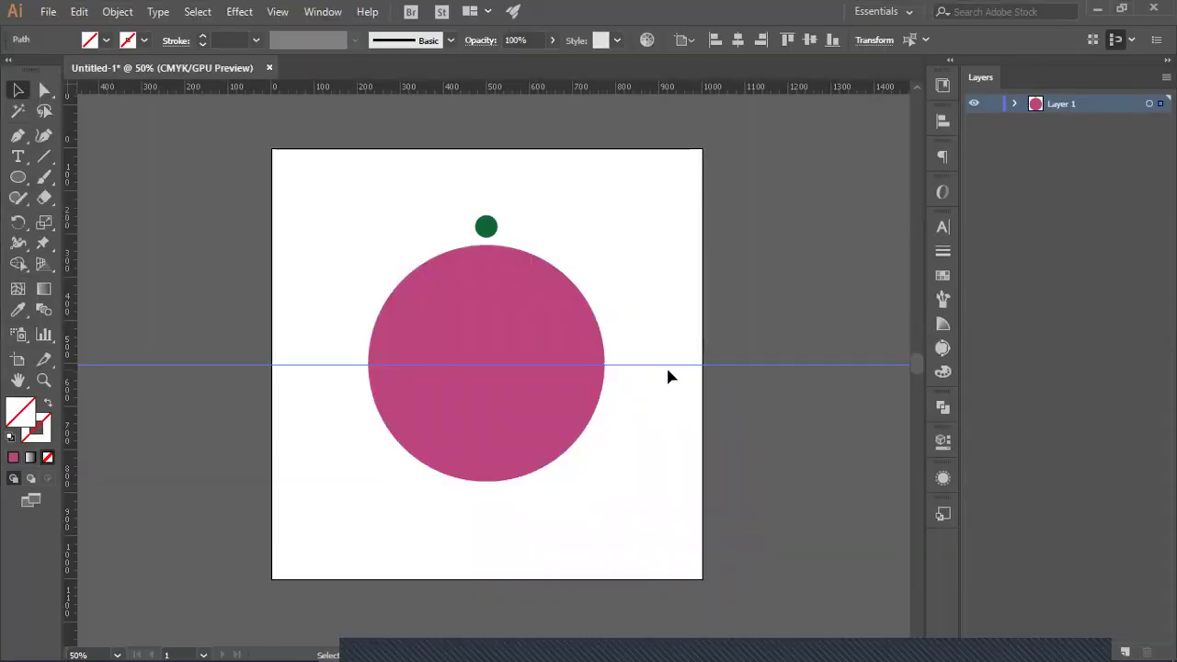
pyautogui.click(668, 376)
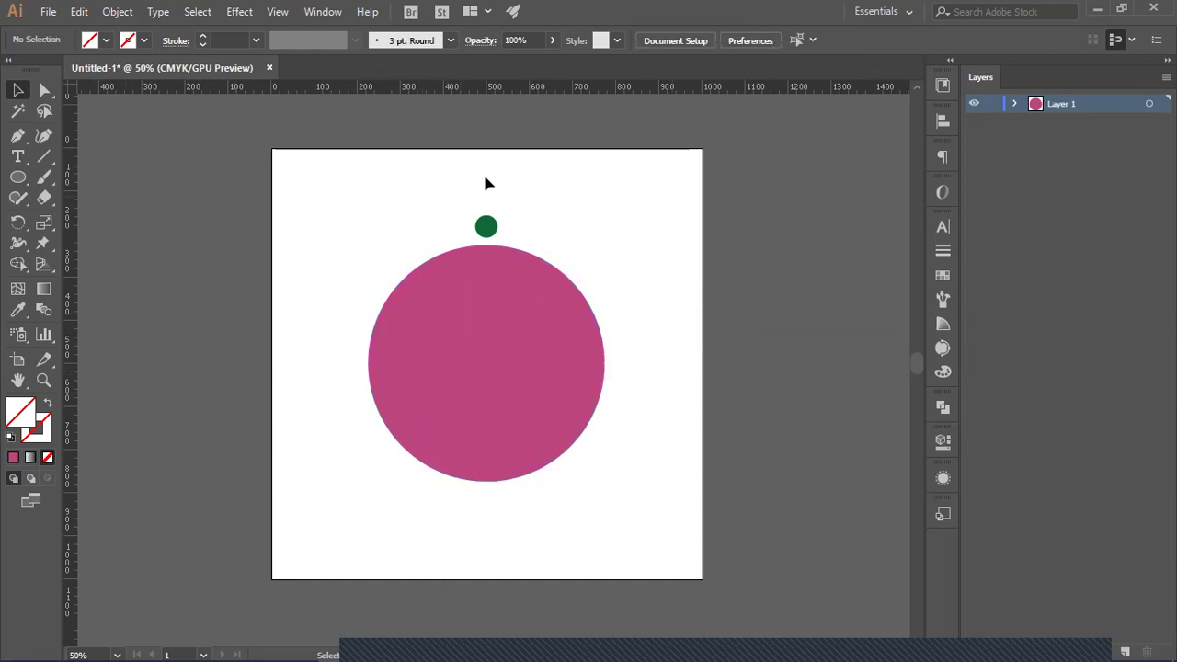
# Step: Switch the active shape tool from Ellipse to Rectangle
pyautogui.click(20, 183)
pyautogui.click(20, 181)
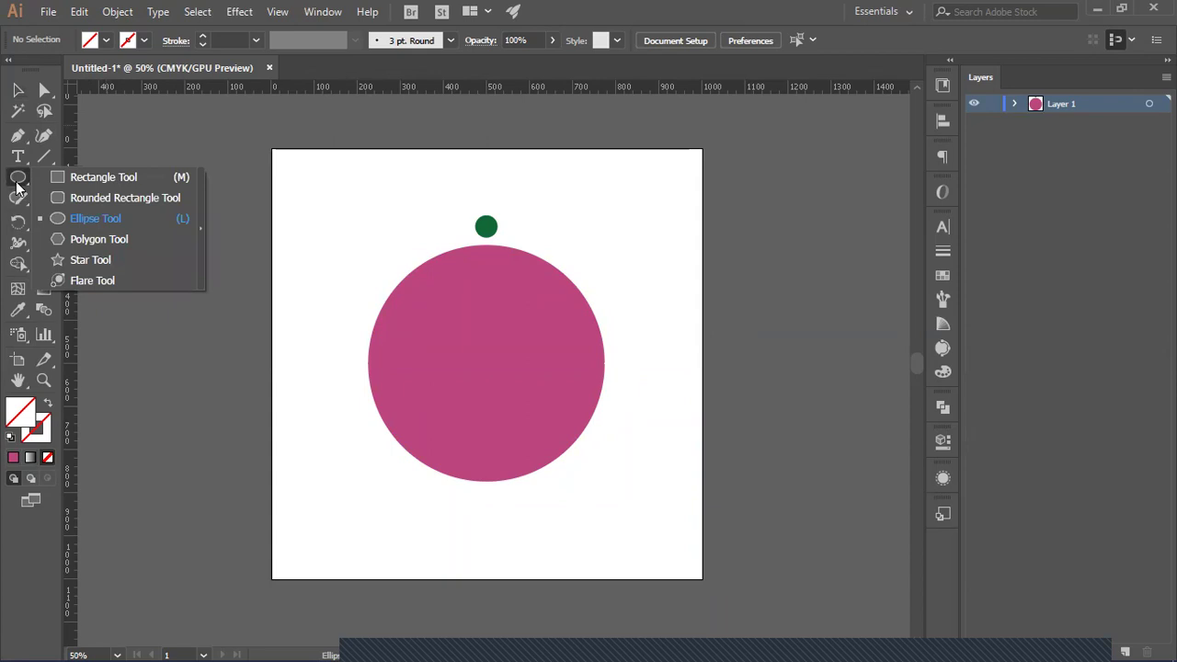
pyautogui.click(66, 177)
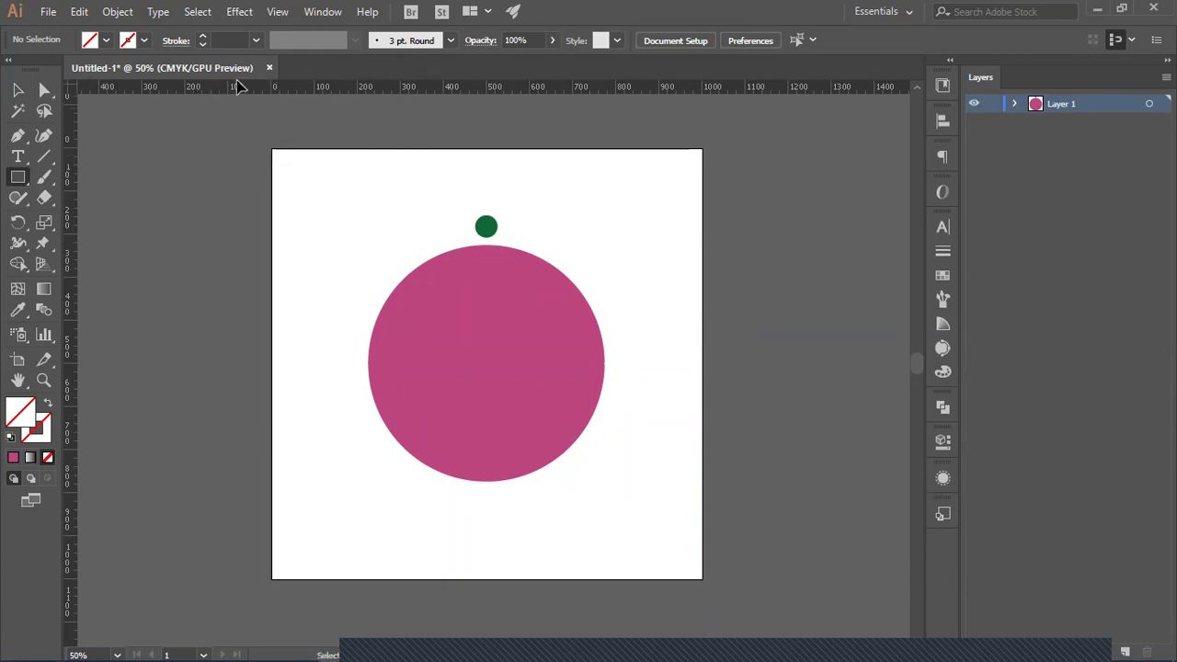
# Step: Try adding a horizontal guide and a narrow, tall rectangle near the artboard's upper left, and undo both
pyautogui.moveTo(247, 92); pyautogui.dragTo(331, 47)
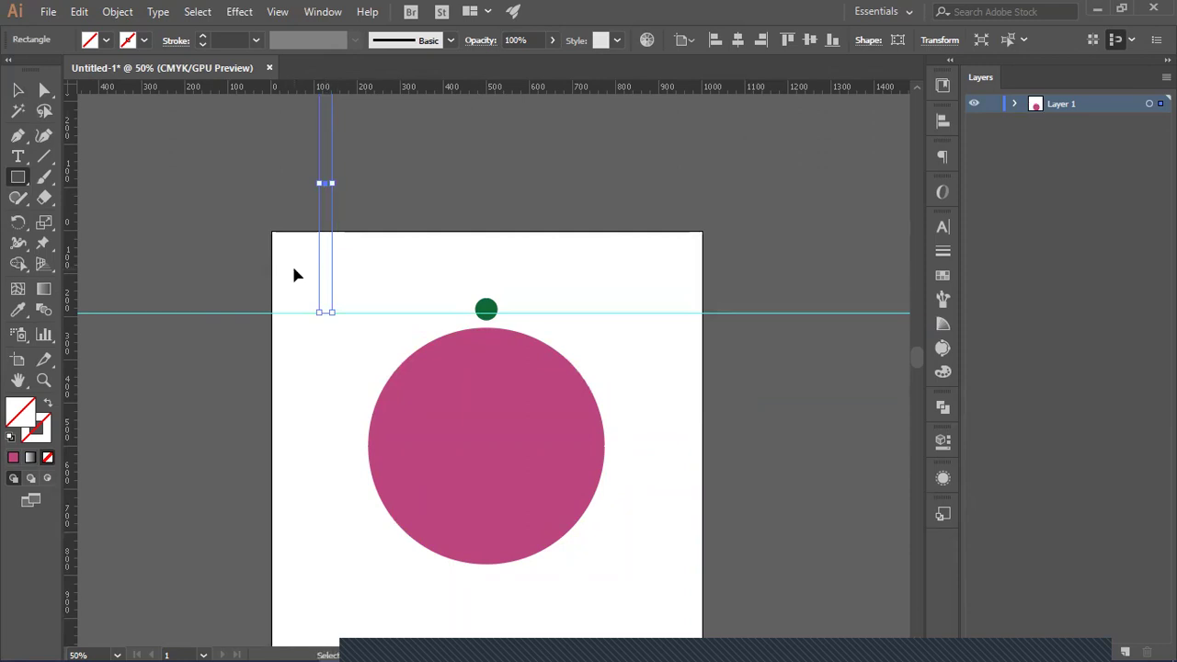
pyautogui.hotkey('ctrl', 'z')
pyautogui.hotkey('ctrl', 'z')
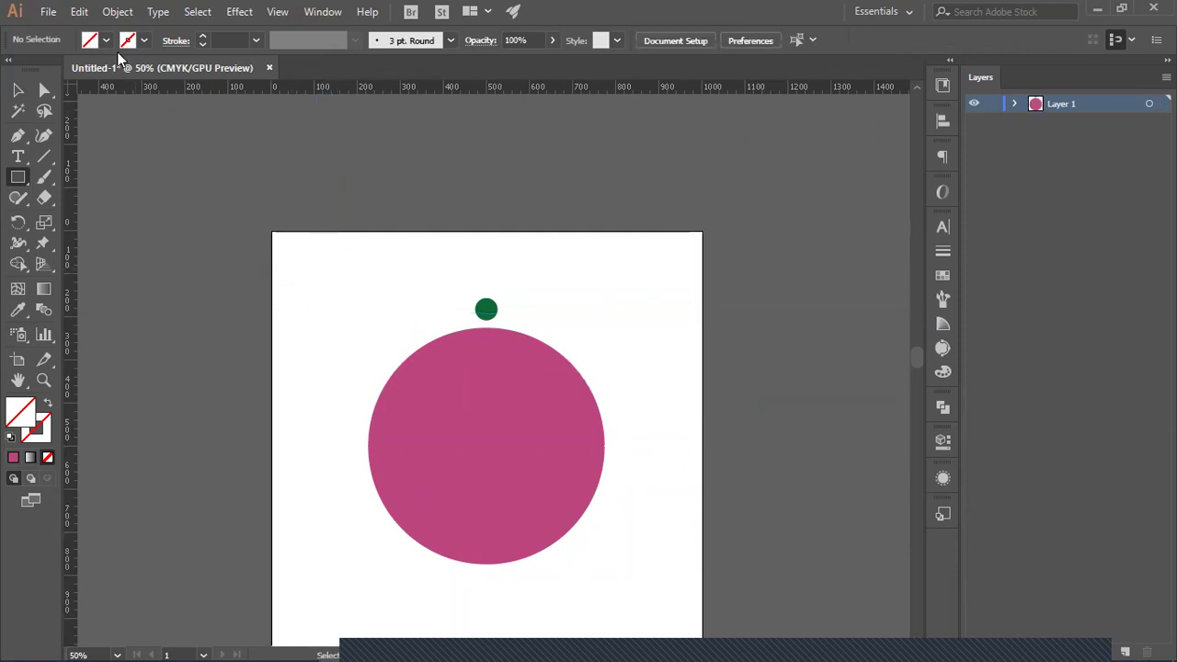
# Step: Examine the available commands for hiding and locking guides
pyautogui.click(278, 12)
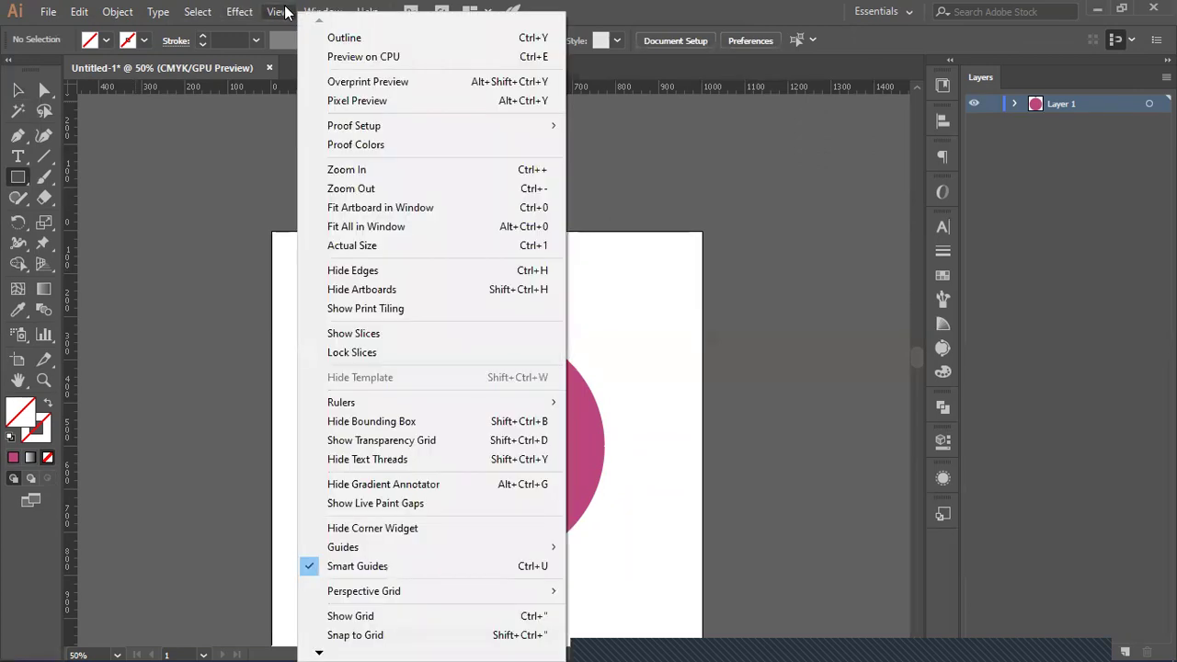
pyautogui.click(283, 11)
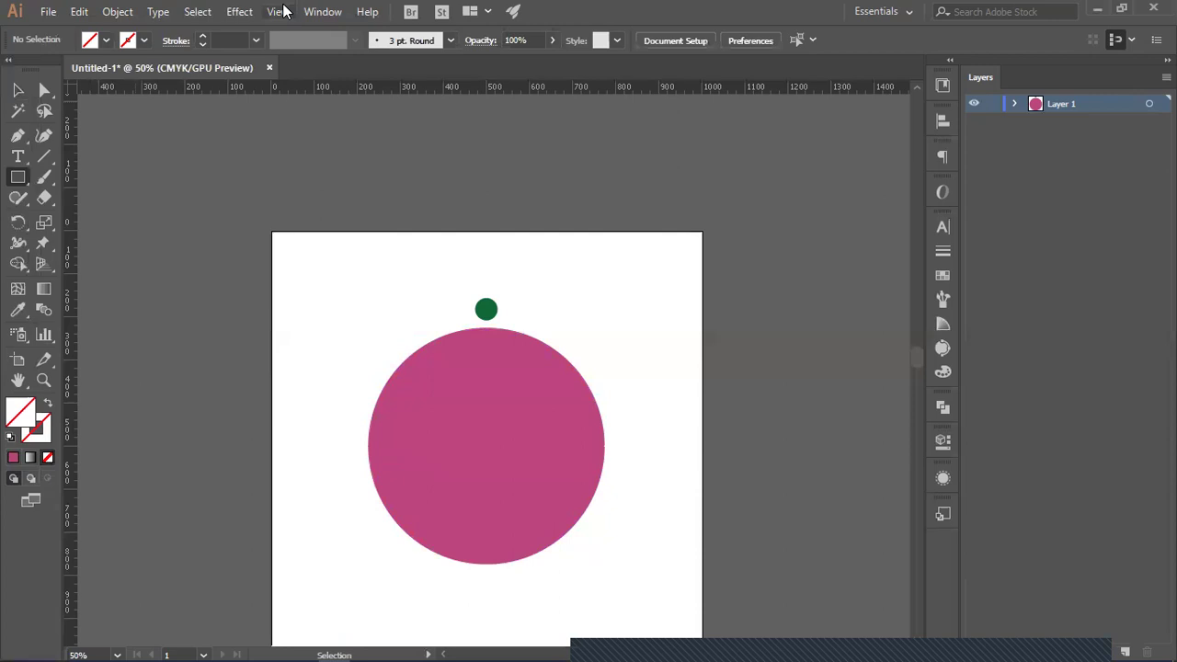
pyautogui.click(281, 11)
pyautogui.click(281, 11)
pyautogui.click(281, 11)
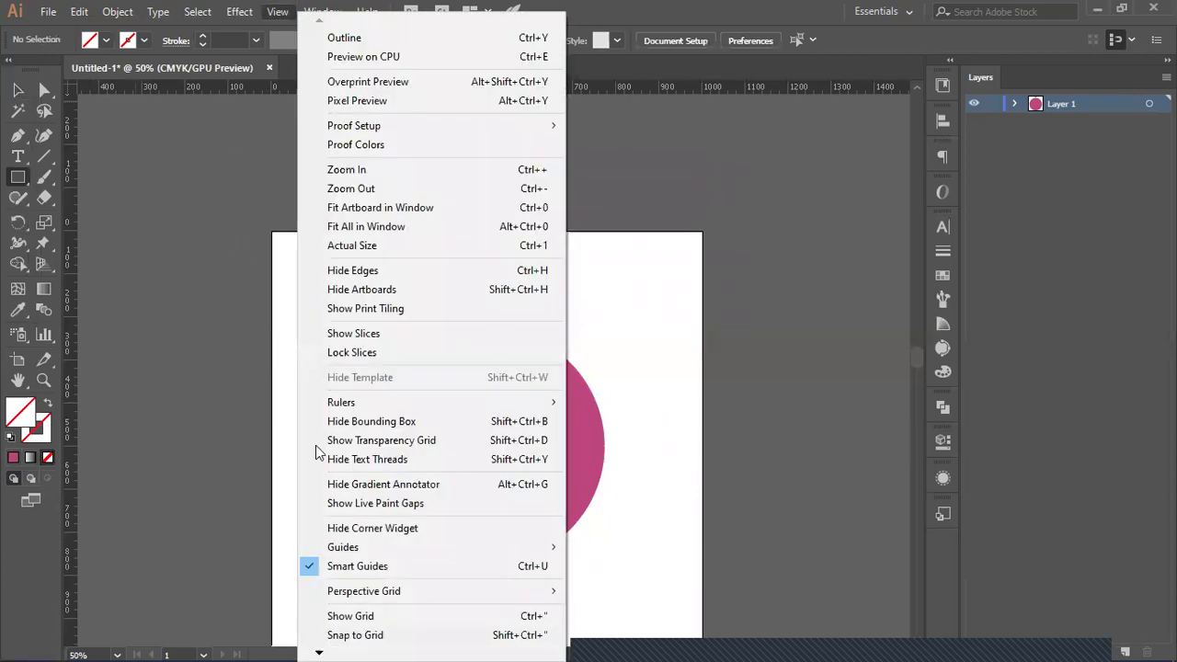
pyautogui.moveTo(378, 550)
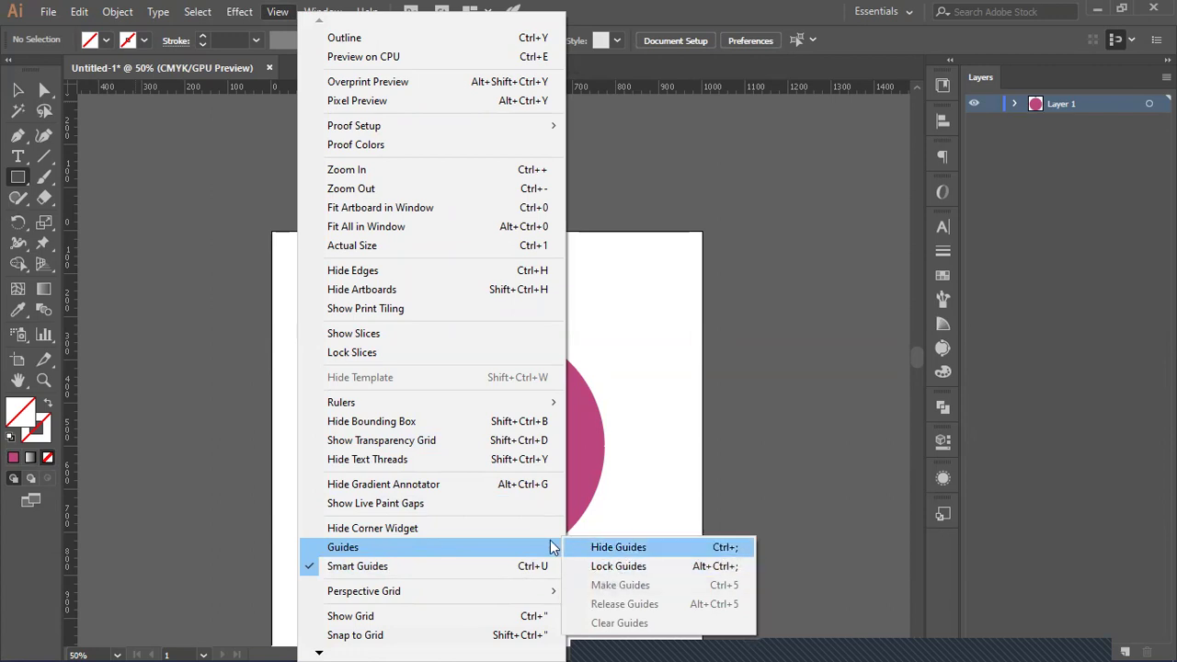
pyautogui.click(275, 13)
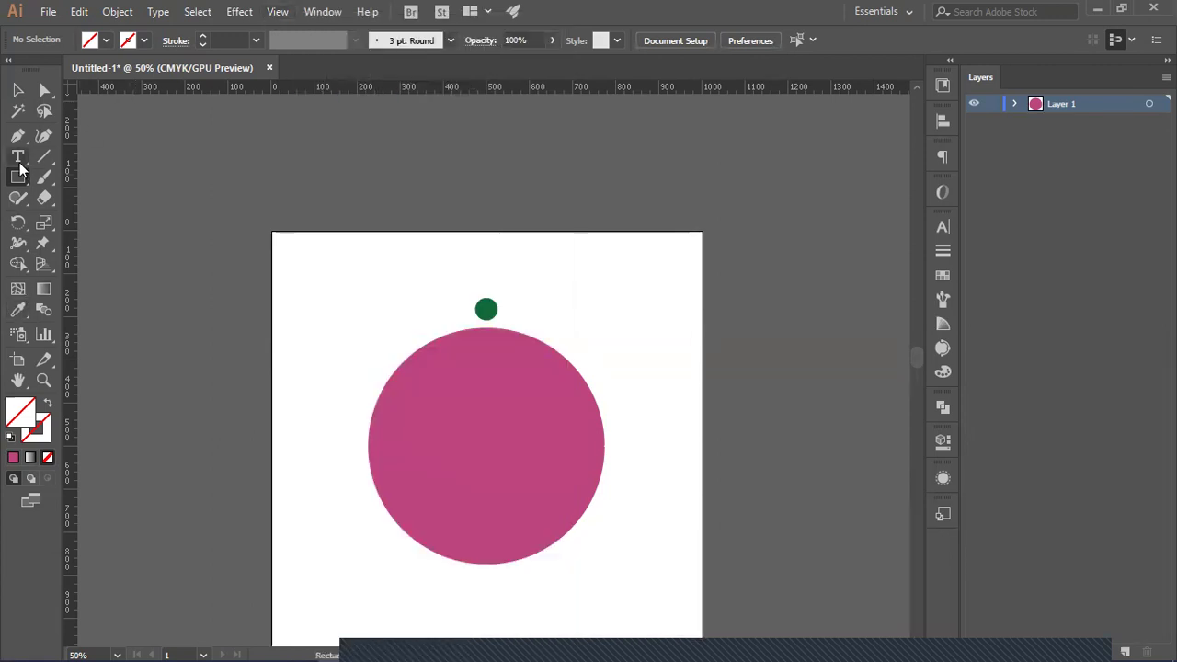
# Step: Draw a square without fill or stroke and move it over the upper-right part of the pink circle
pyautogui.moveTo(278, 260)
pyautogui.mouseDown()
pyautogui.moveTo(368, 400)
pyautogui.moveTo(397, 427)
pyautogui.moveTo(459, 440)
pyautogui.mouseUp()
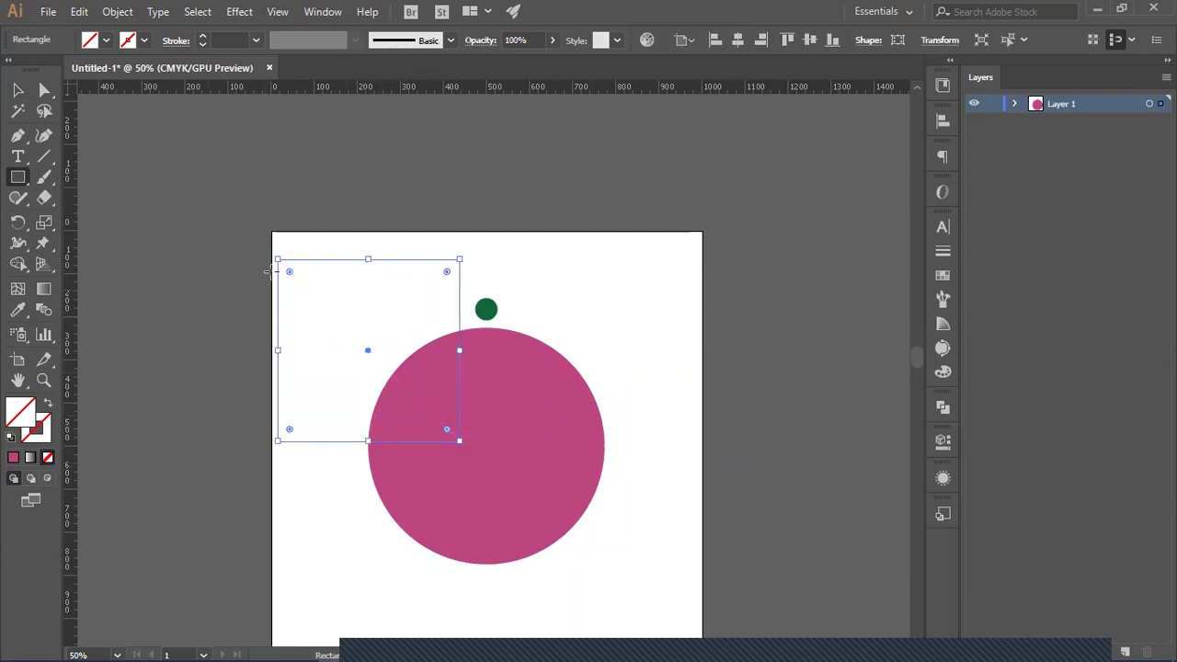
pyautogui.click(17, 90)
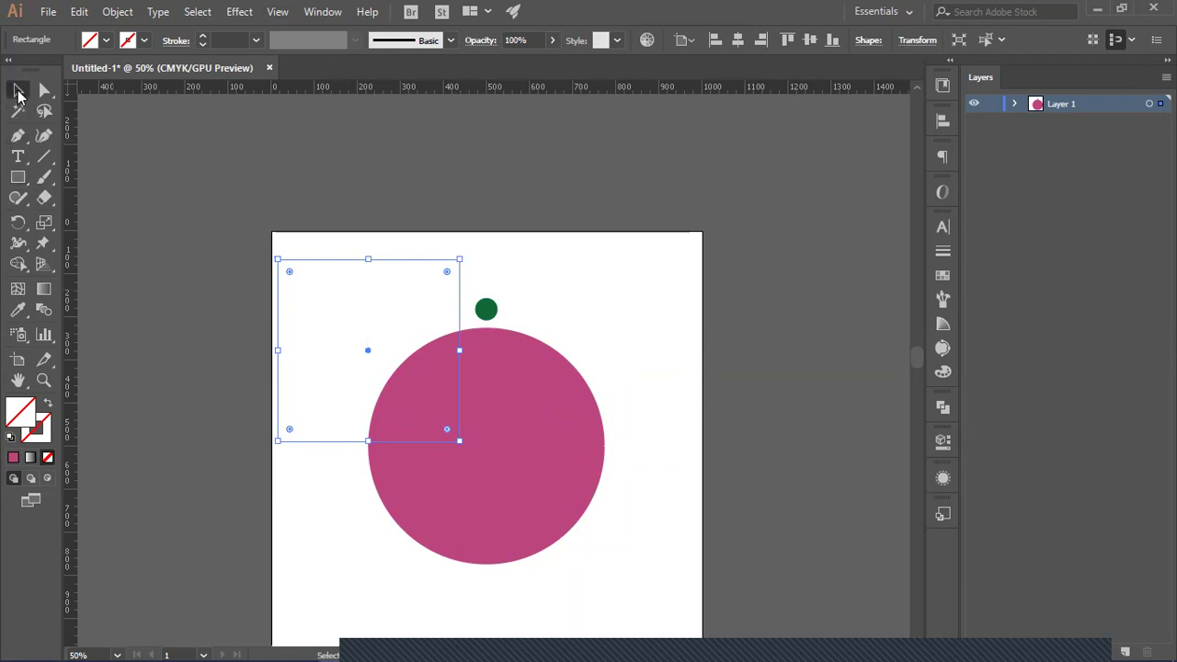
pyautogui.moveTo(418, 260); pyautogui.dragTo(818, 249)
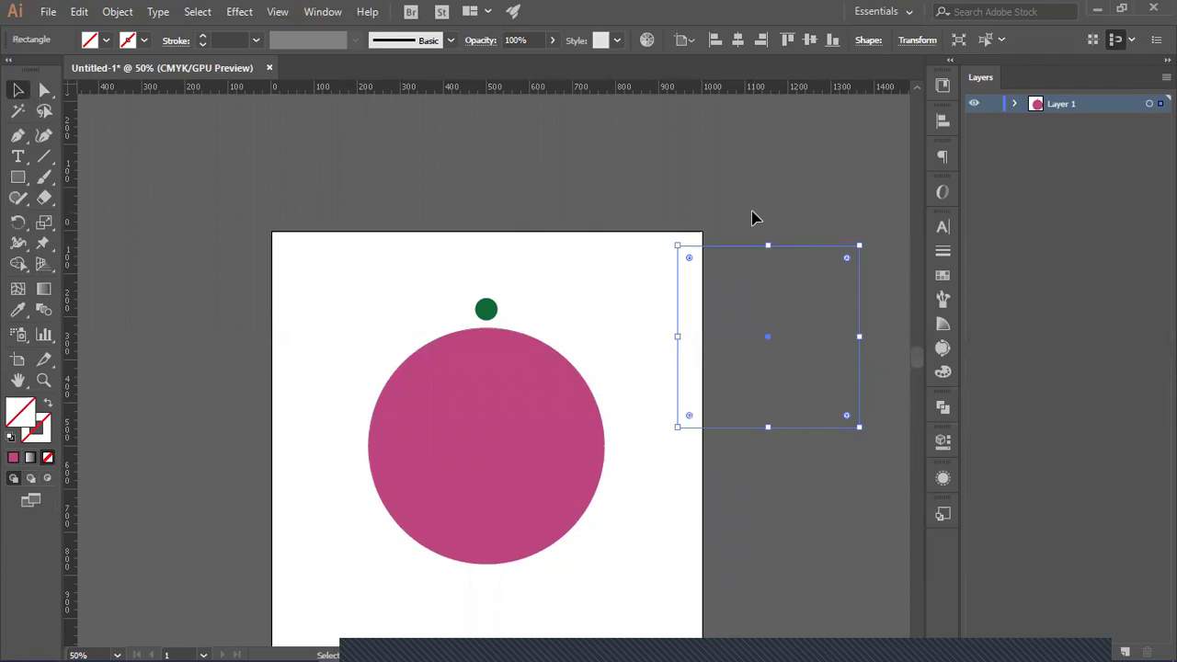
pyautogui.click(754, 223)
pyautogui.click(776, 305)
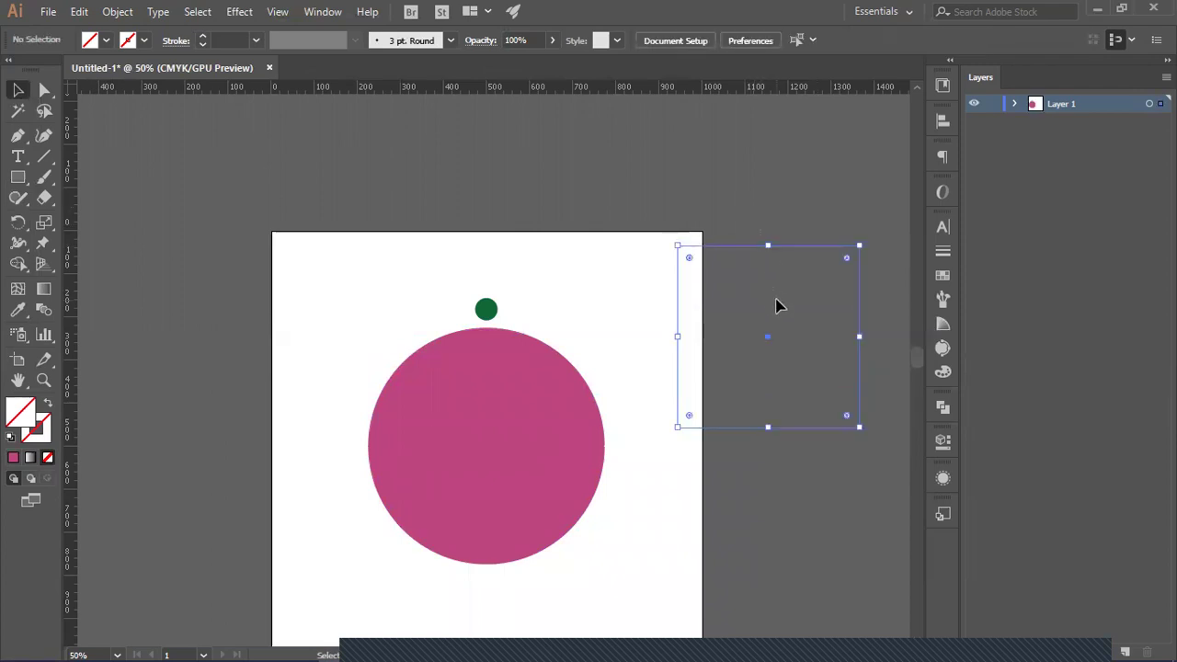
pyautogui.moveTo(812, 245); pyautogui.dragTo(643, 269)
pyautogui.click(529, 225)
pyautogui.click(600, 289)
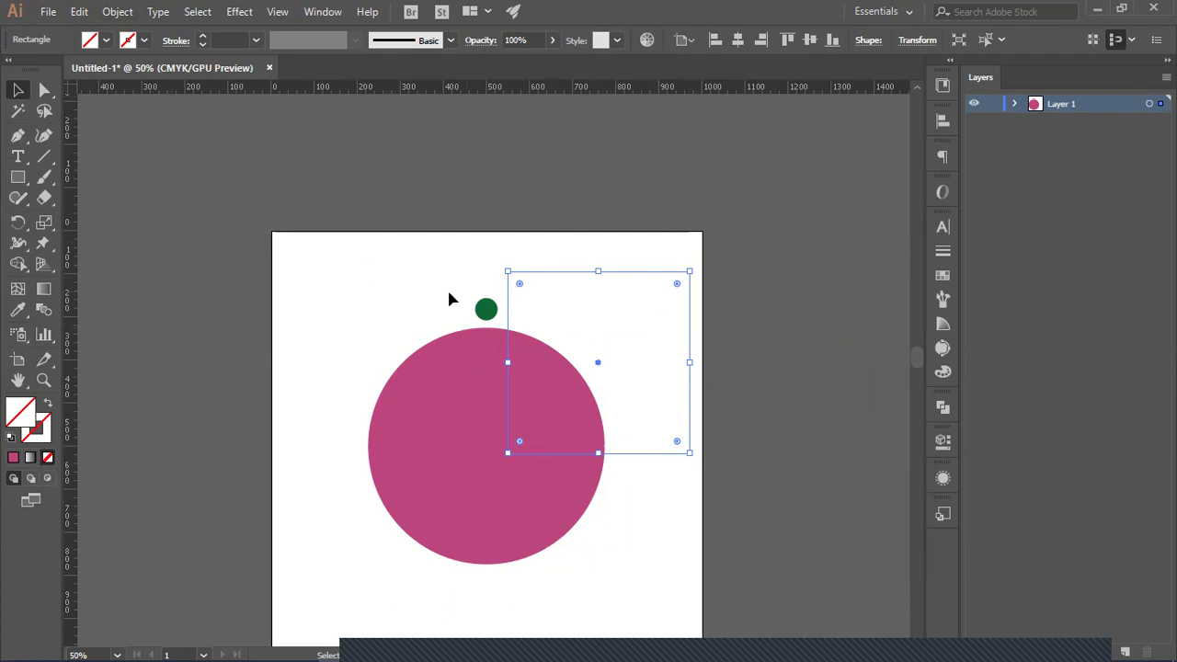
# Step: Move the green circle to the artboard's upper-left corner and place a smaller copy to its right at the same height
pyautogui.moveTo(485, 309); pyautogui.dragTo(289, 279)
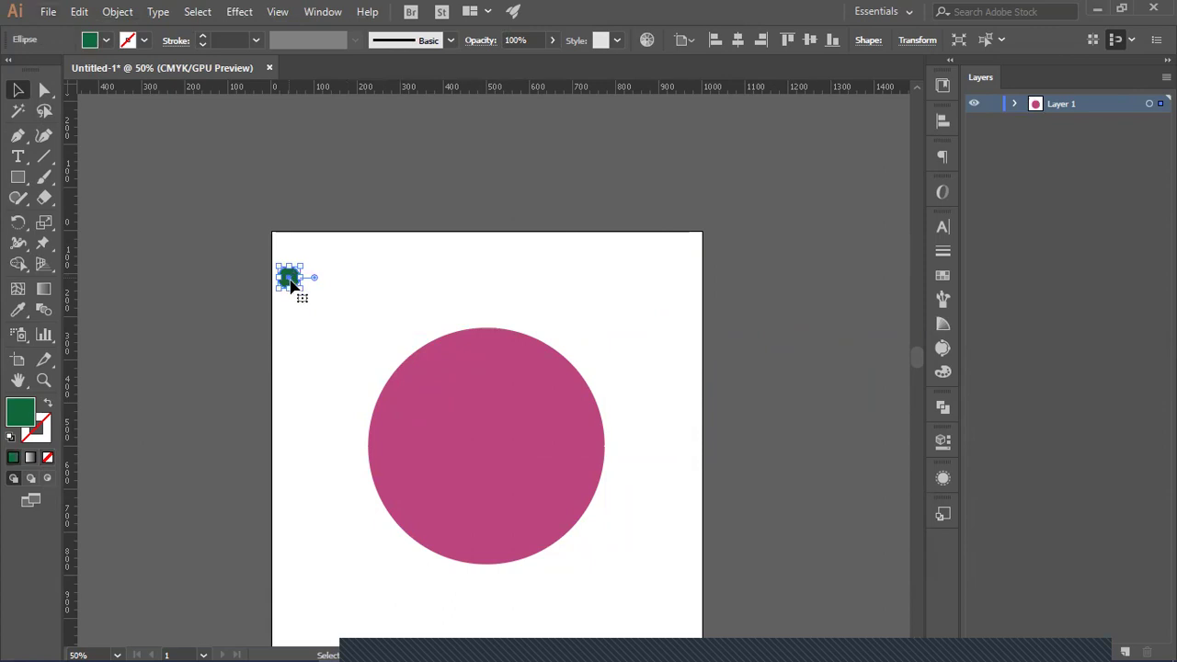
pyautogui.moveTo(289, 286); pyautogui.dragTo(446, 282)
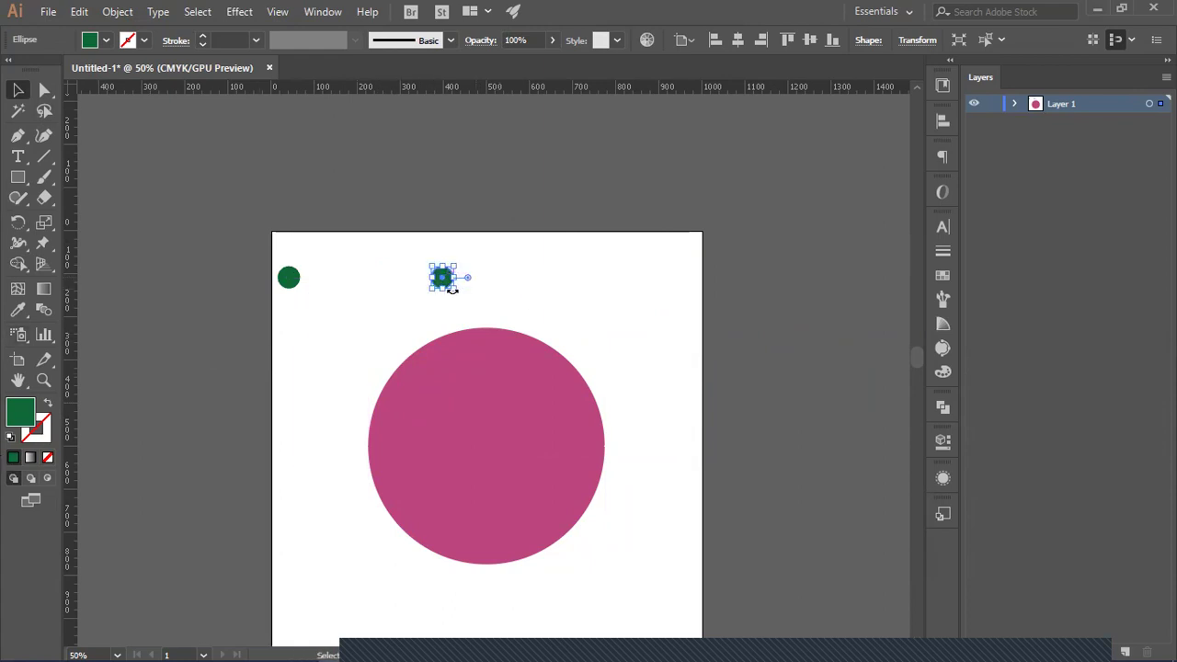
pyautogui.moveTo(453, 289); pyautogui.dragTo(451, 292)
pyautogui.click(436, 270)
# Step: Select both green circles and set their blend spacing to Specified Steps with 8 steps
pyautogui.moveTo(475, 251); pyautogui.dragTo(268, 328)
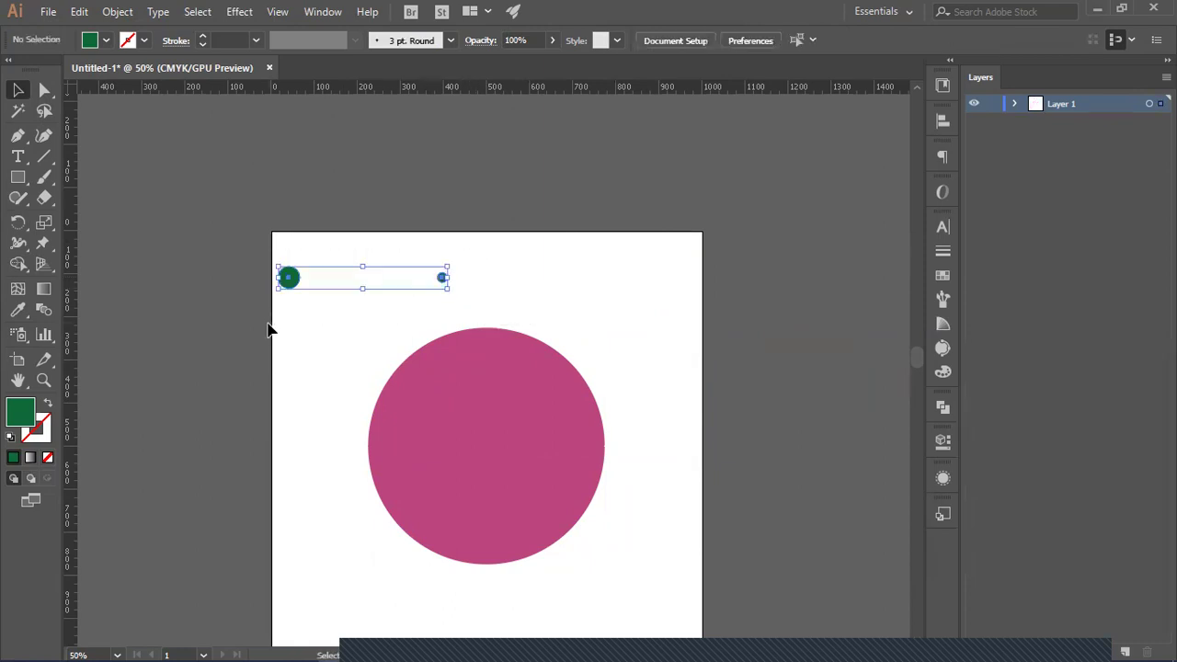
pyautogui.click(83, 12)
pyautogui.press('Escape')
pyautogui.click(114, 12)
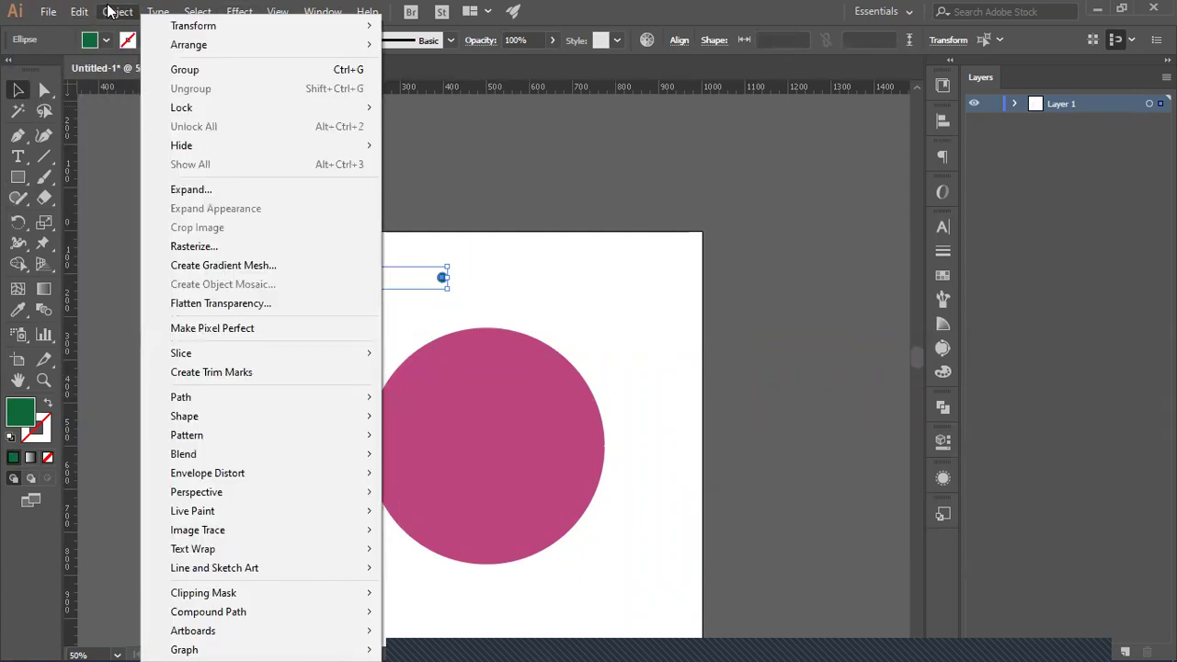
pyautogui.moveTo(345, 460)
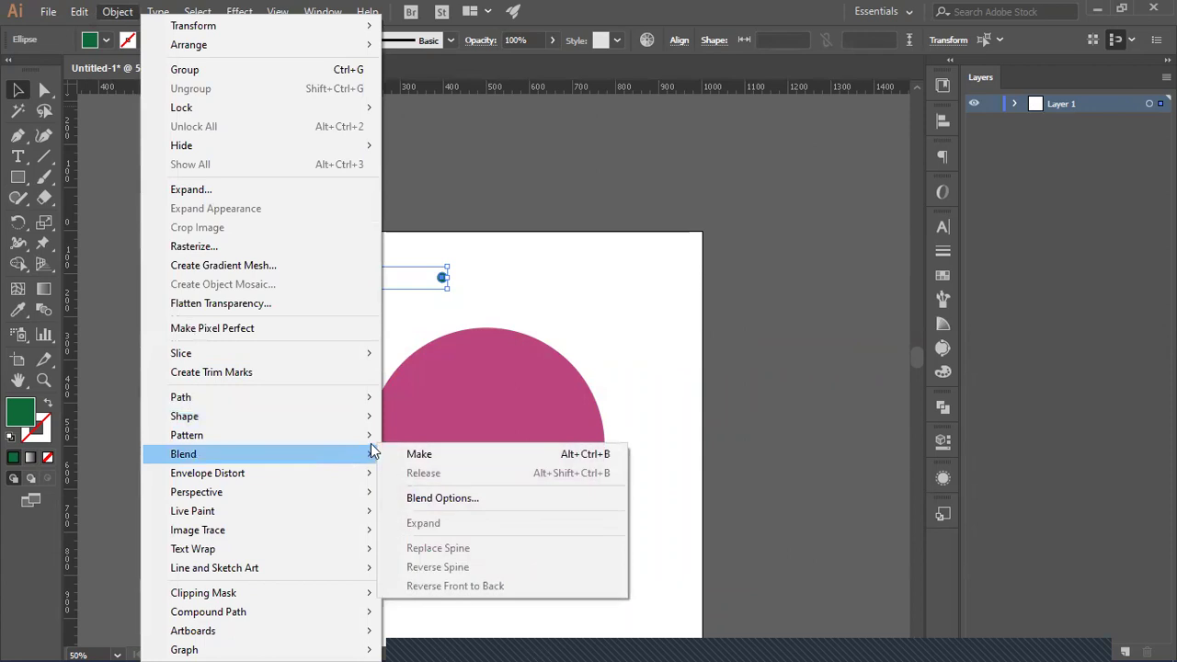
pyautogui.click(435, 501)
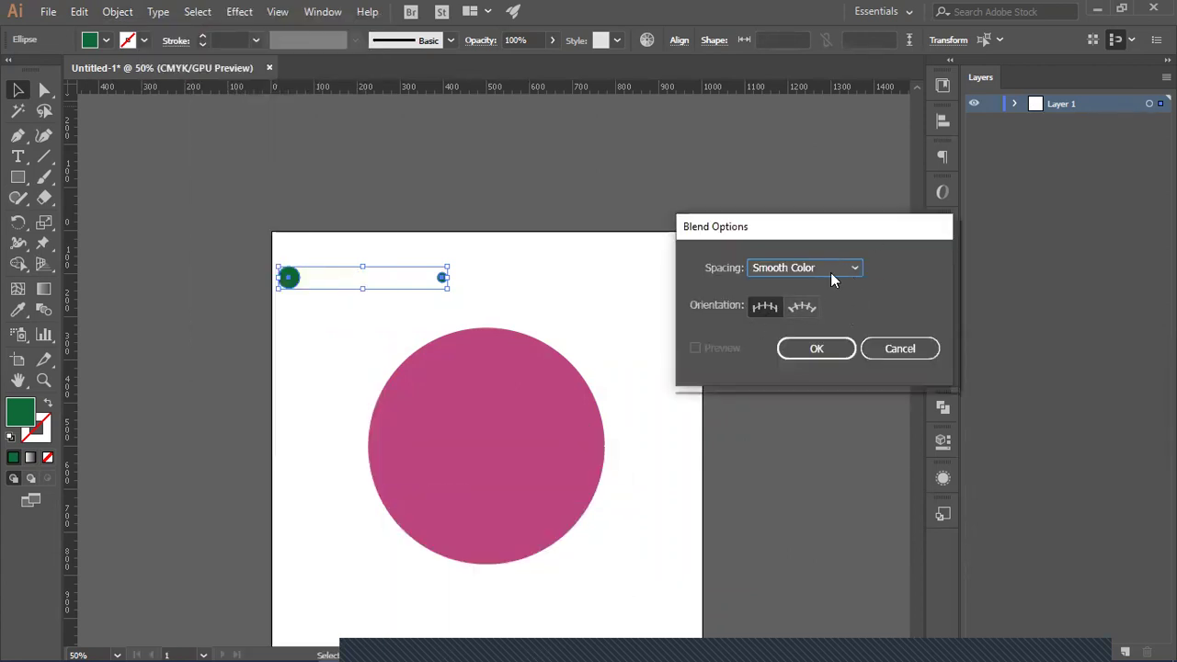
pyautogui.click(830, 268)
pyautogui.click(823, 307)
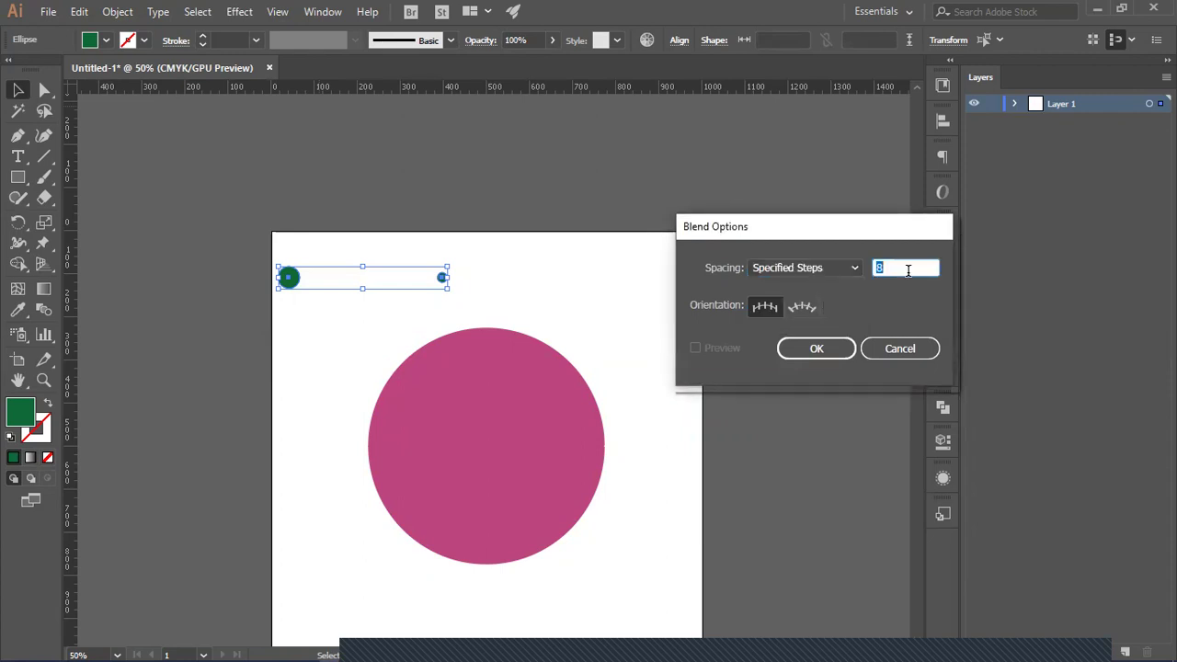
pyautogui.click(818, 347)
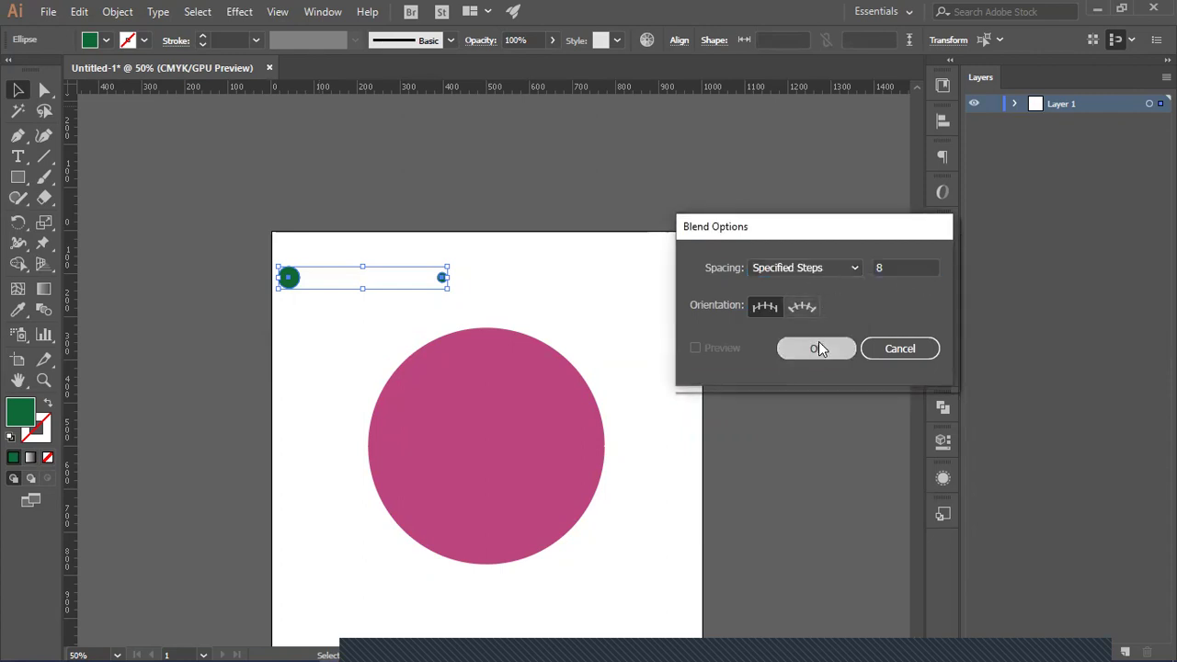
# Step: Blend the large and small green circles into a row of intermediate circles
pyautogui.click(118, 12)
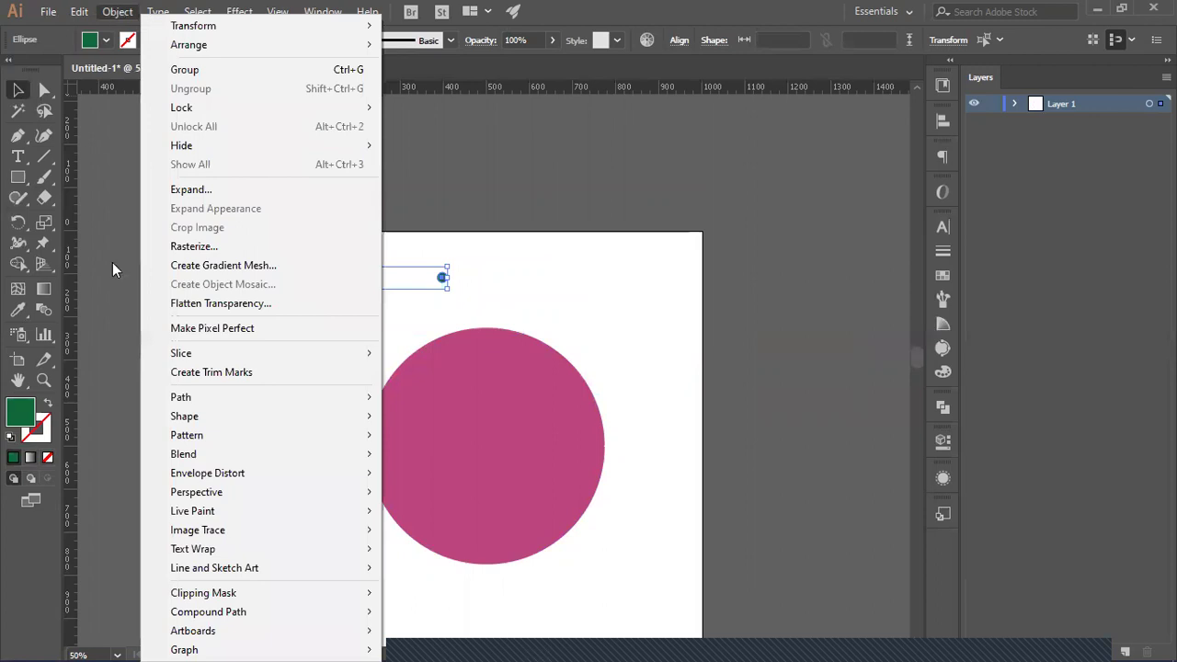
pyautogui.moveTo(358, 453)
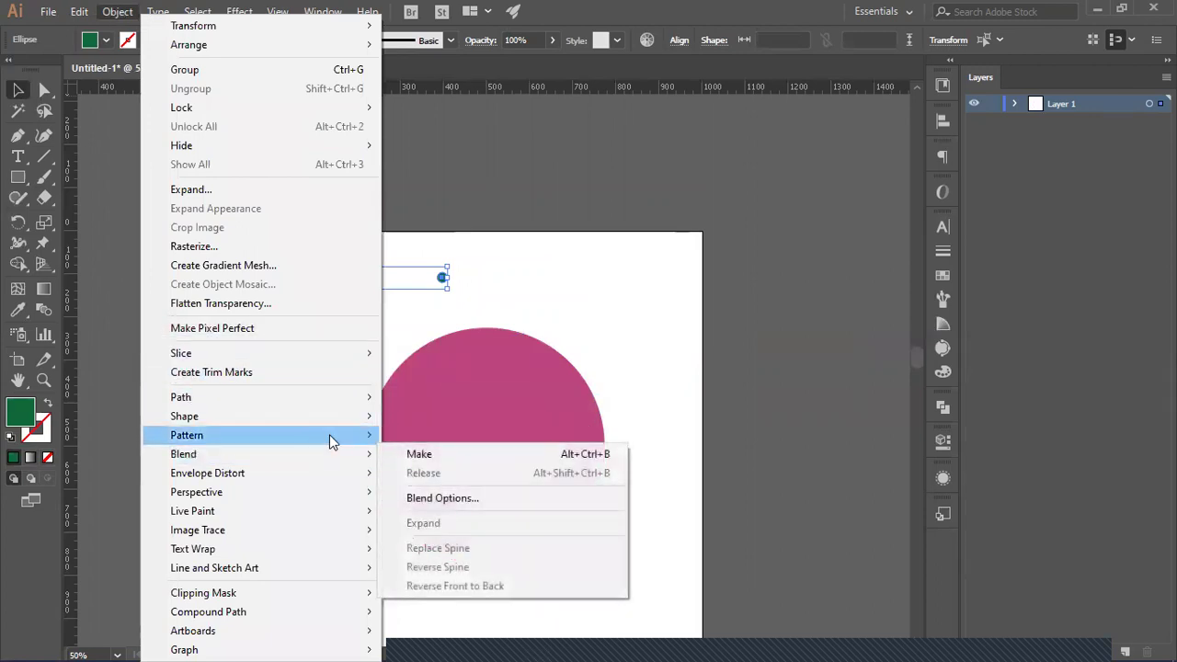
pyautogui.click(419, 454)
pyautogui.click(340, 366)
pyautogui.moveTo(285, 314); pyautogui.dragTo(478, 246)
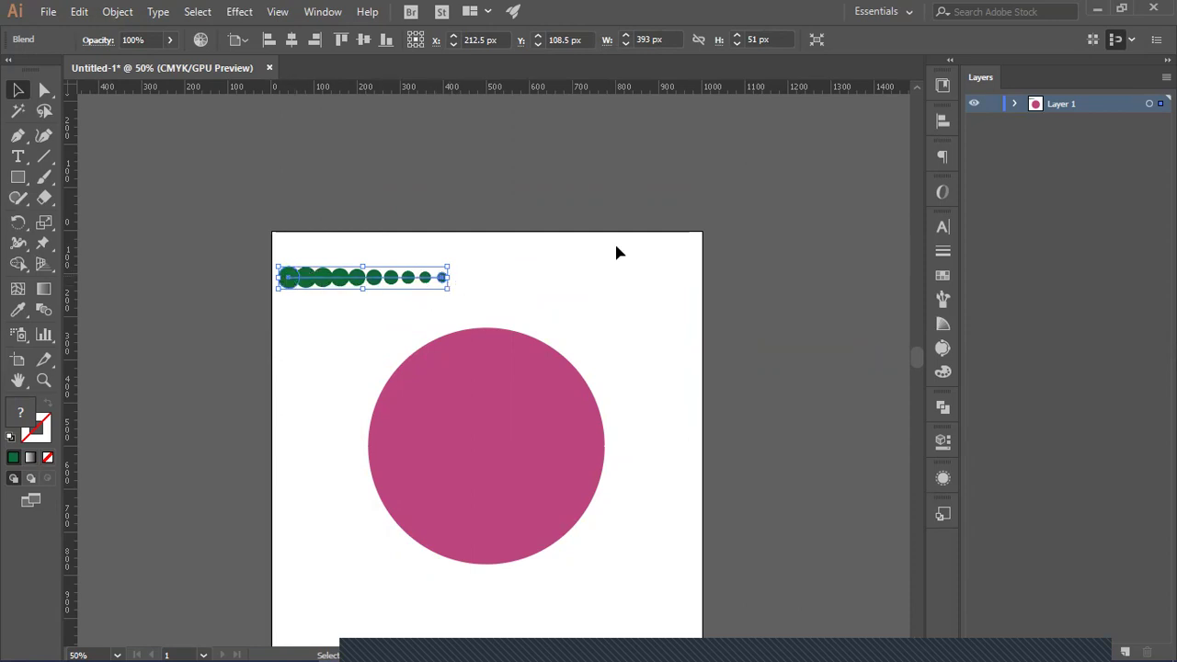
# Step: Separate the top edge of the unfilled square into its own open path
pyautogui.hotkey('ctrl', 'f')
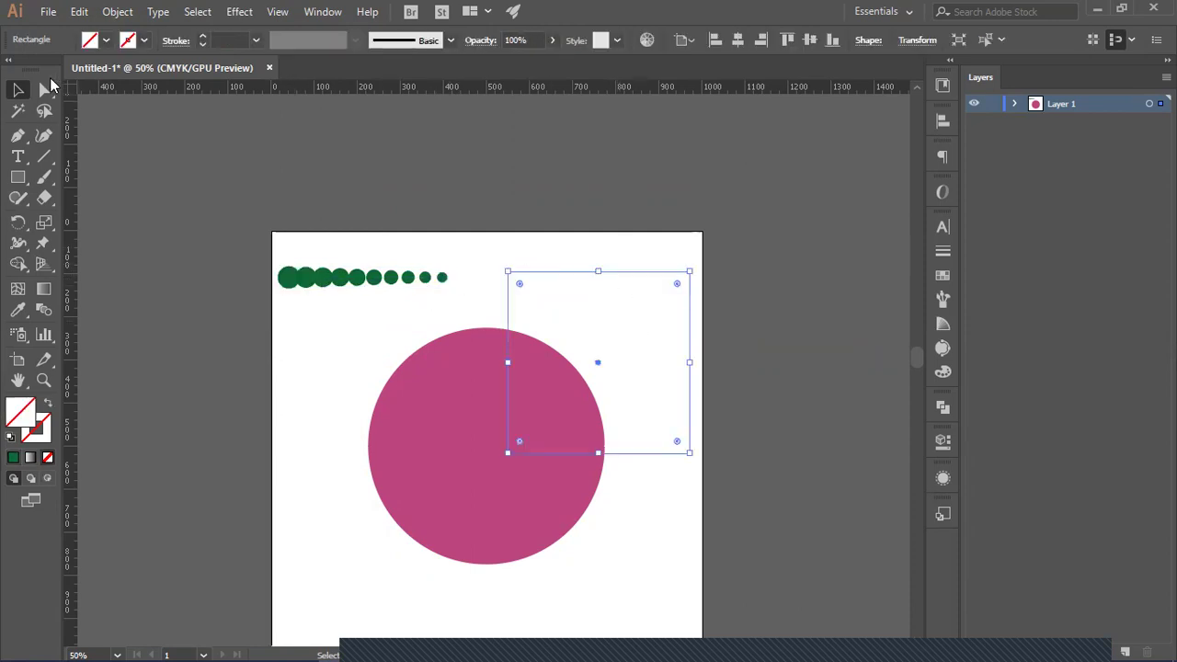
pyautogui.click(44, 89)
pyautogui.moveTo(543, 219); pyautogui.dragTo(592, 291)
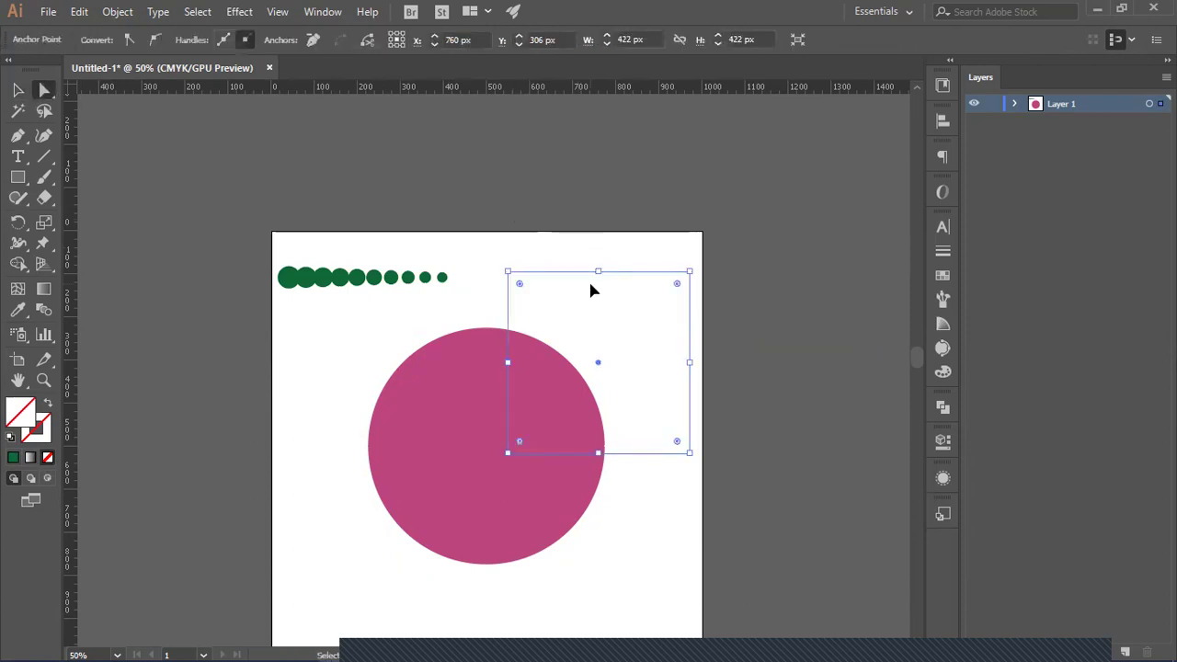
pyautogui.press('Delete')
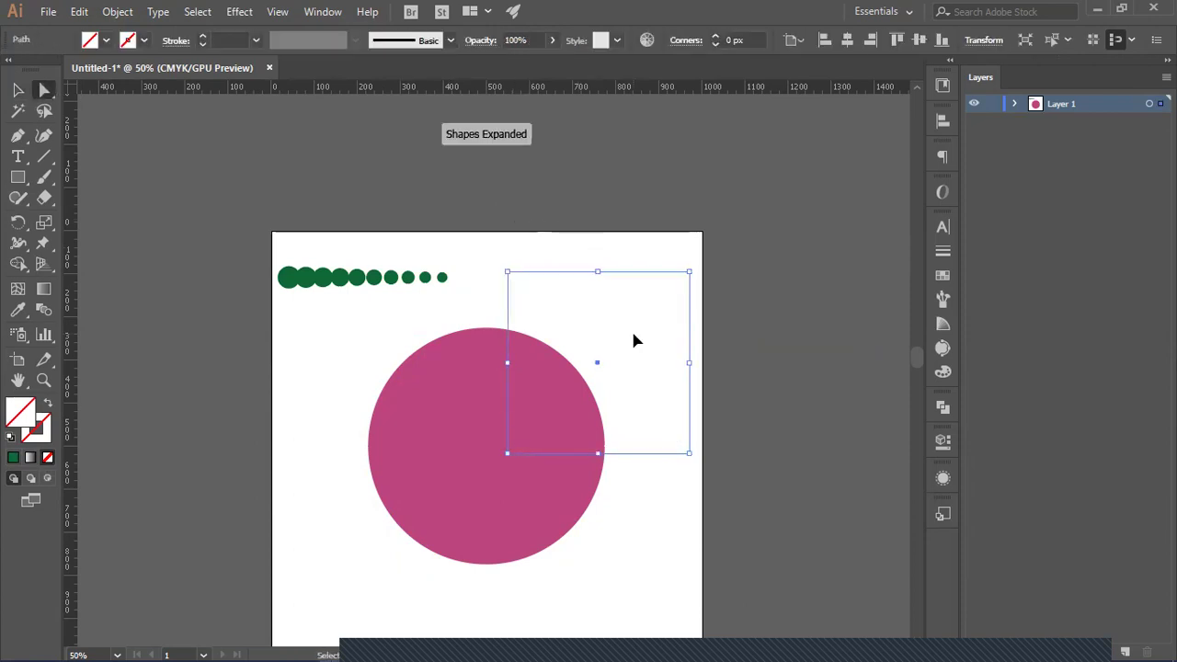
pyautogui.press('Delete')
pyautogui.click(493, 219)
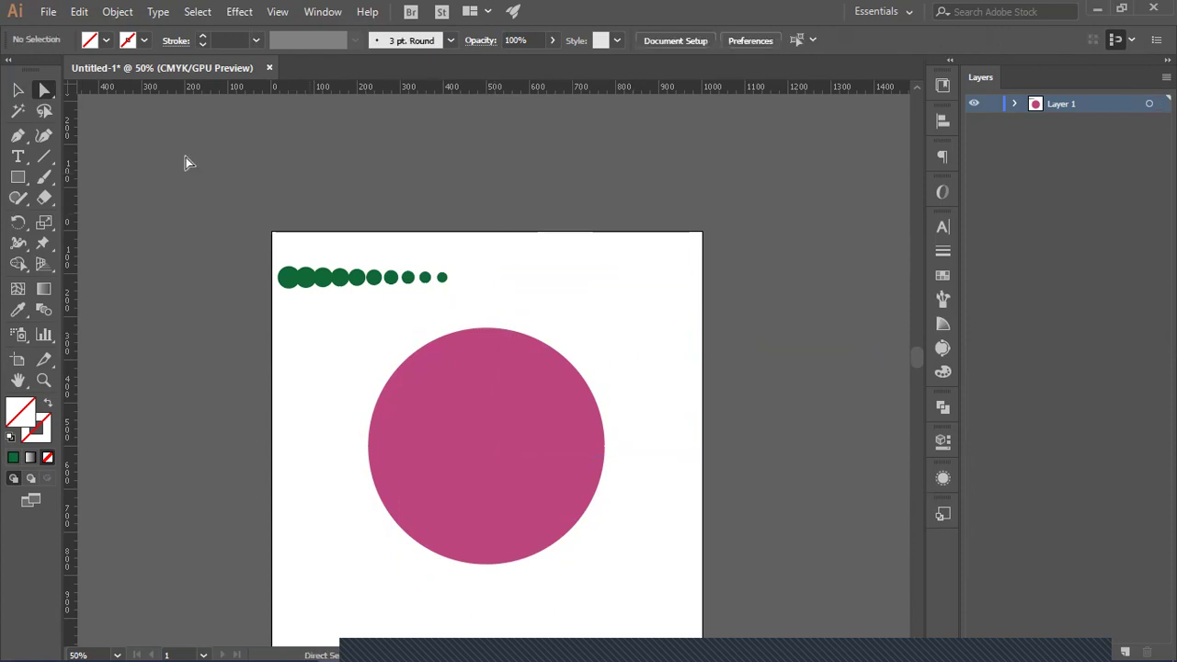
# Step: Select the circle blend together with the detached top line and replace the blend's spine with that line
pyautogui.click(18, 89)
pyautogui.moveTo(237, 231); pyautogui.dragTo(362, 310)
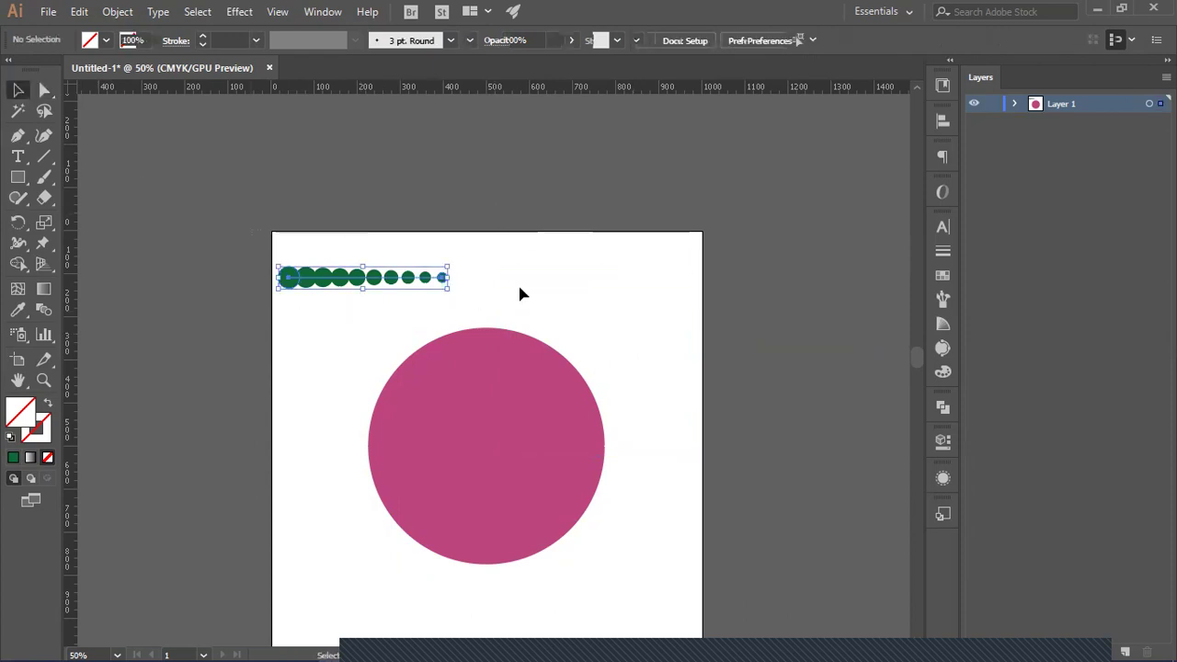
pyautogui.moveTo(615, 302); pyautogui.dragTo(612, 303)
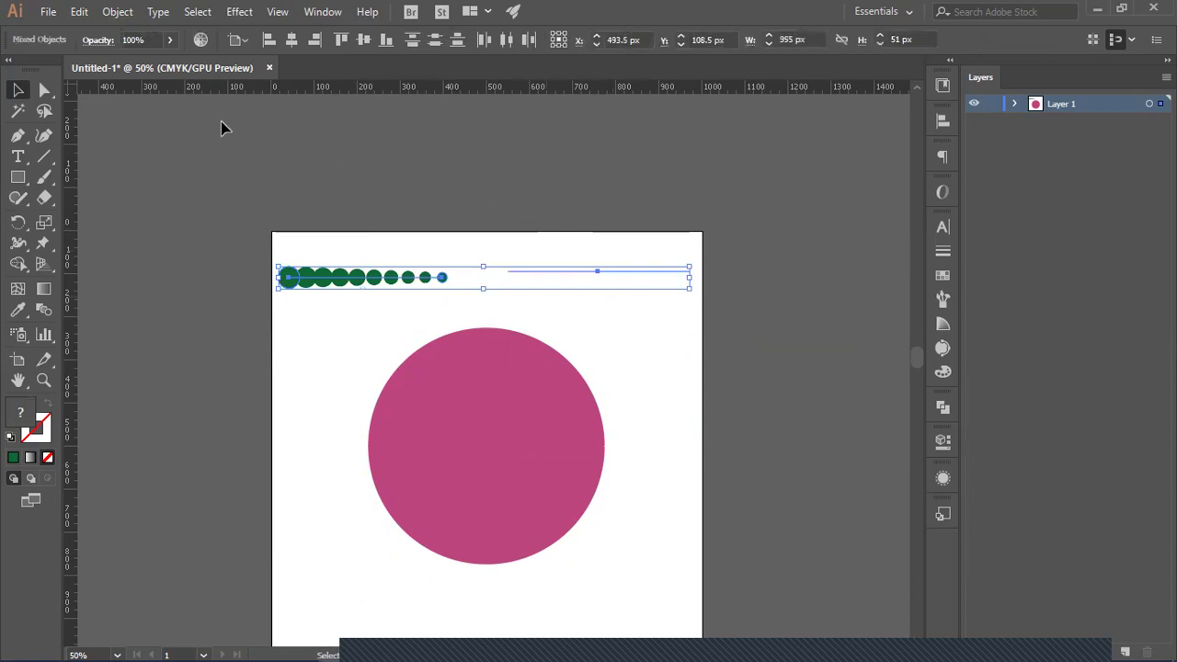
pyautogui.click(115, 11)
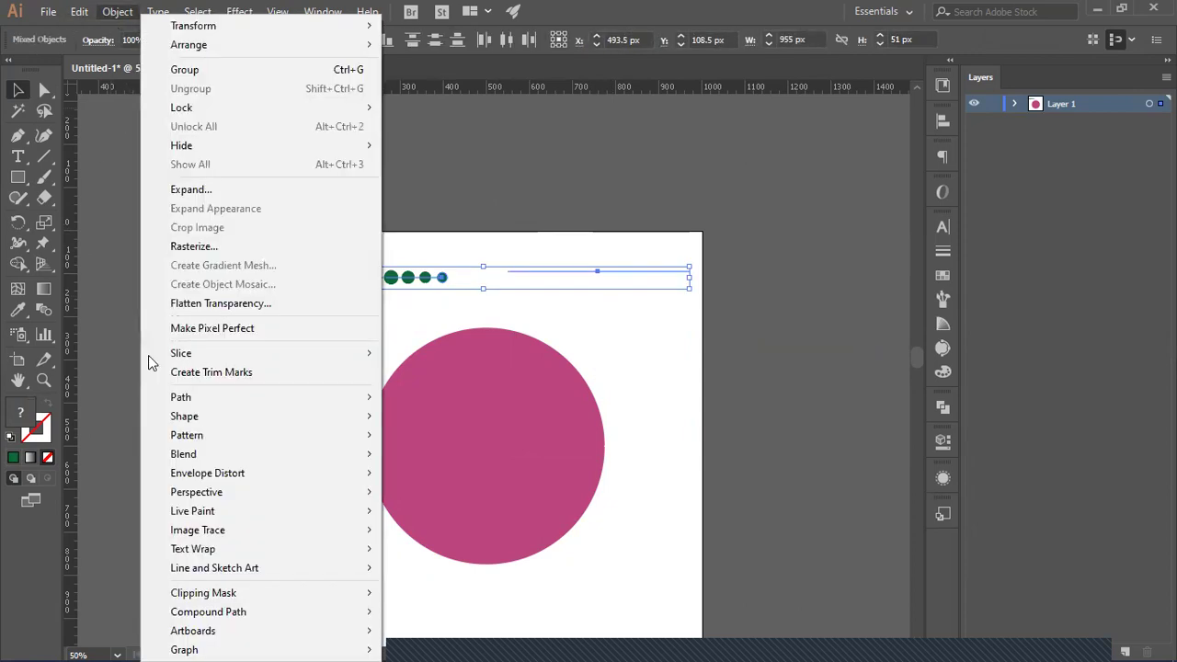
pyautogui.moveTo(357, 454)
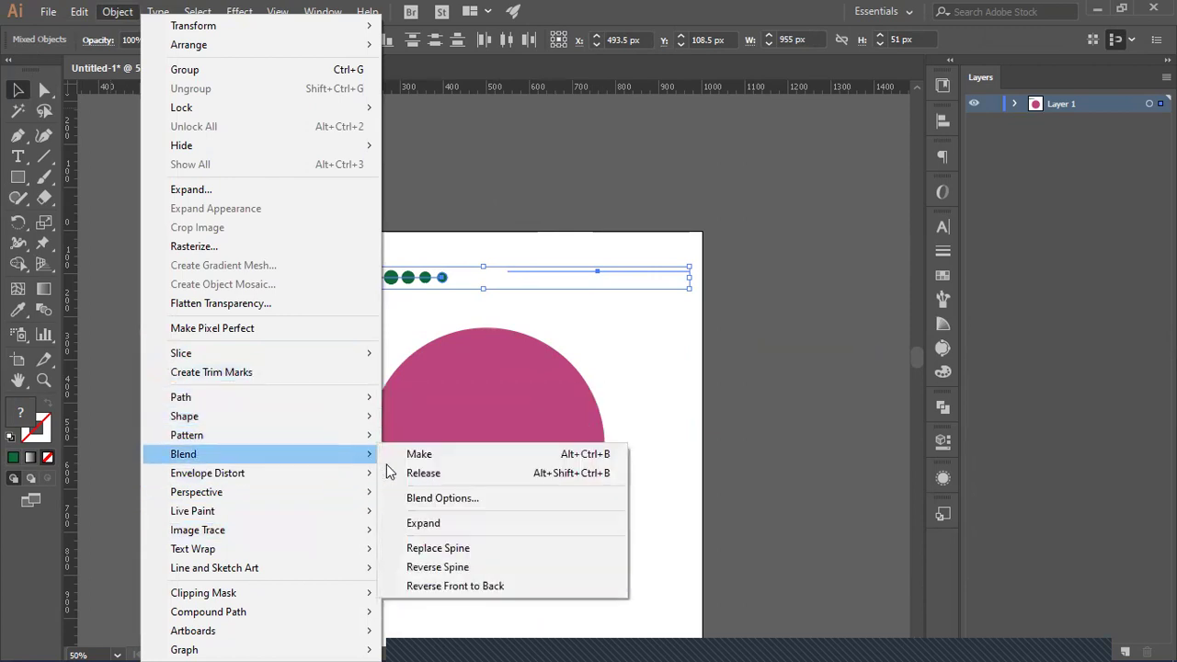
pyautogui.click(448, 551)
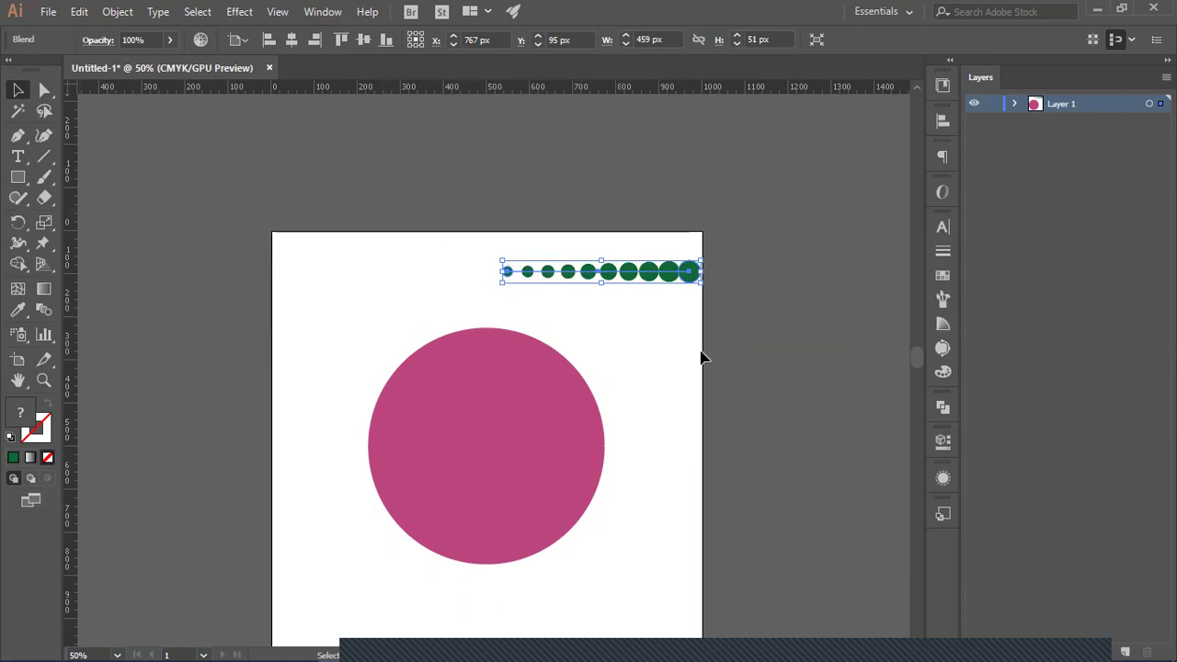
# Step: Reduce the green blend to 4 specified steps with the preview turned on
pyautogui.doubleClick(43, 310)
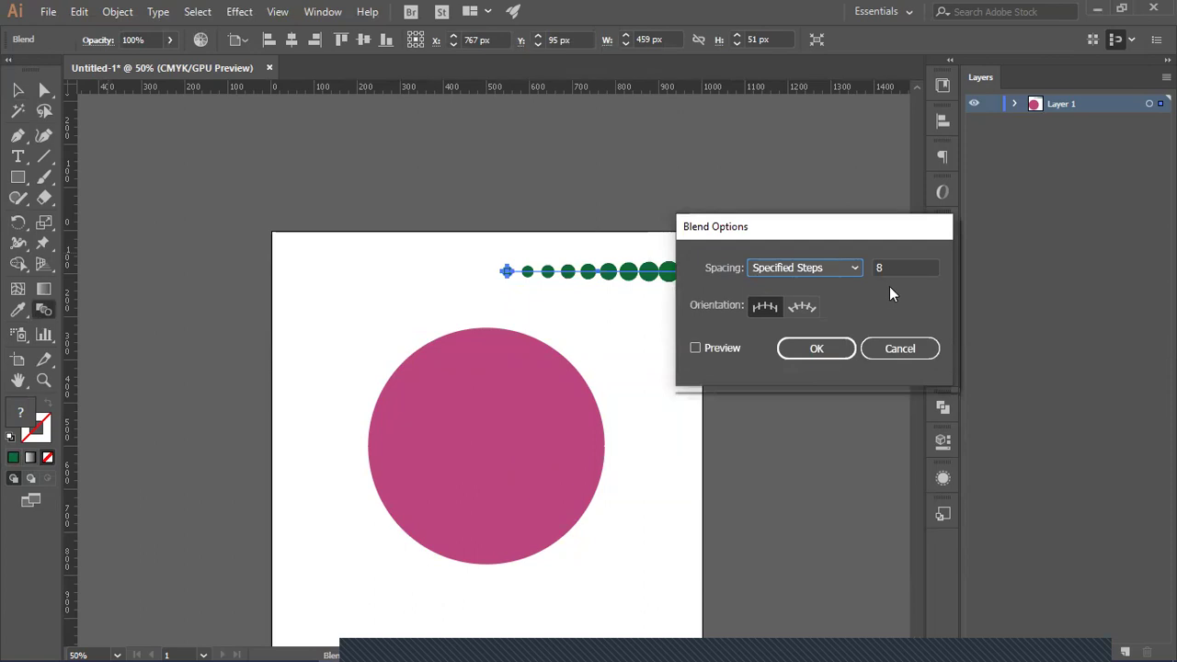
pyautogui.doubleClick(897, 268)
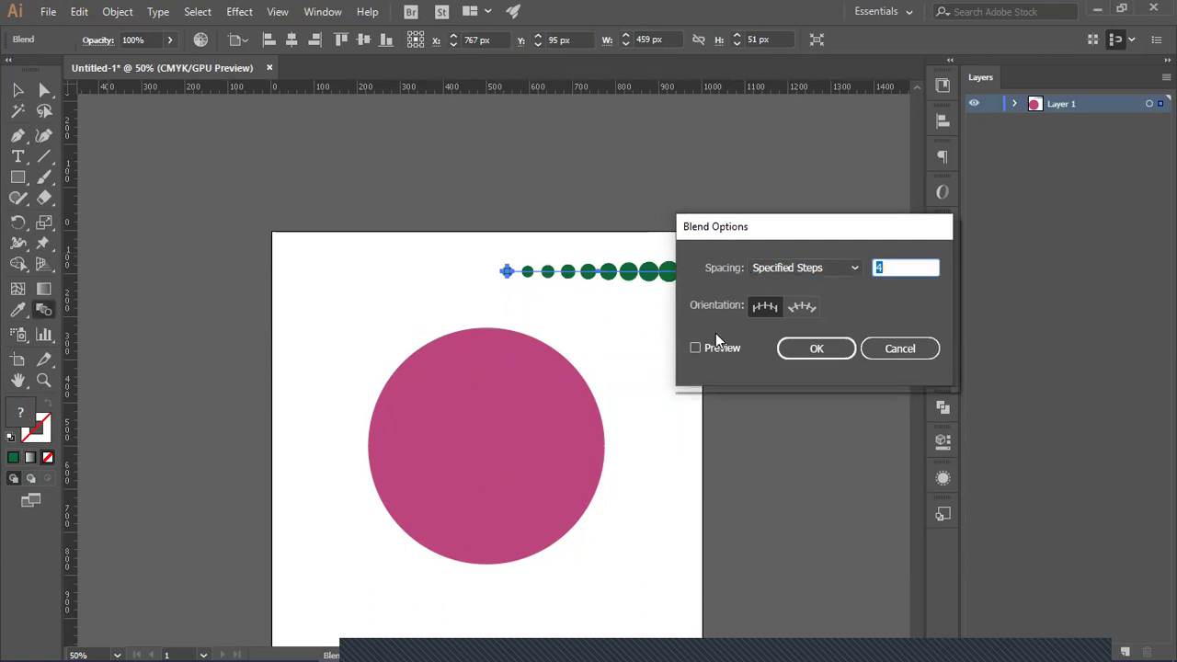
pyautogui.click(695, 348)
pyautogui.click(810, 350)
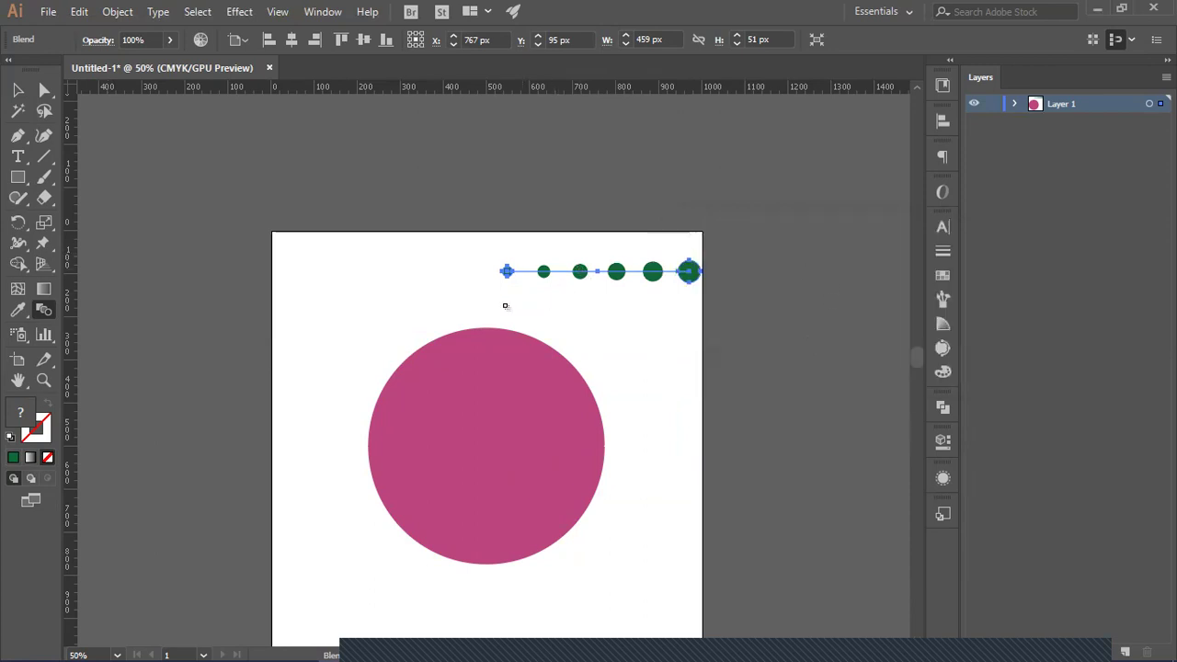
# Step: Delete the green circle blend together with the remaining edges of the square
pyautogui.press('v')
pyautogui.click(722, 219)
pyautogui.hotkey('ctrl', 'a')
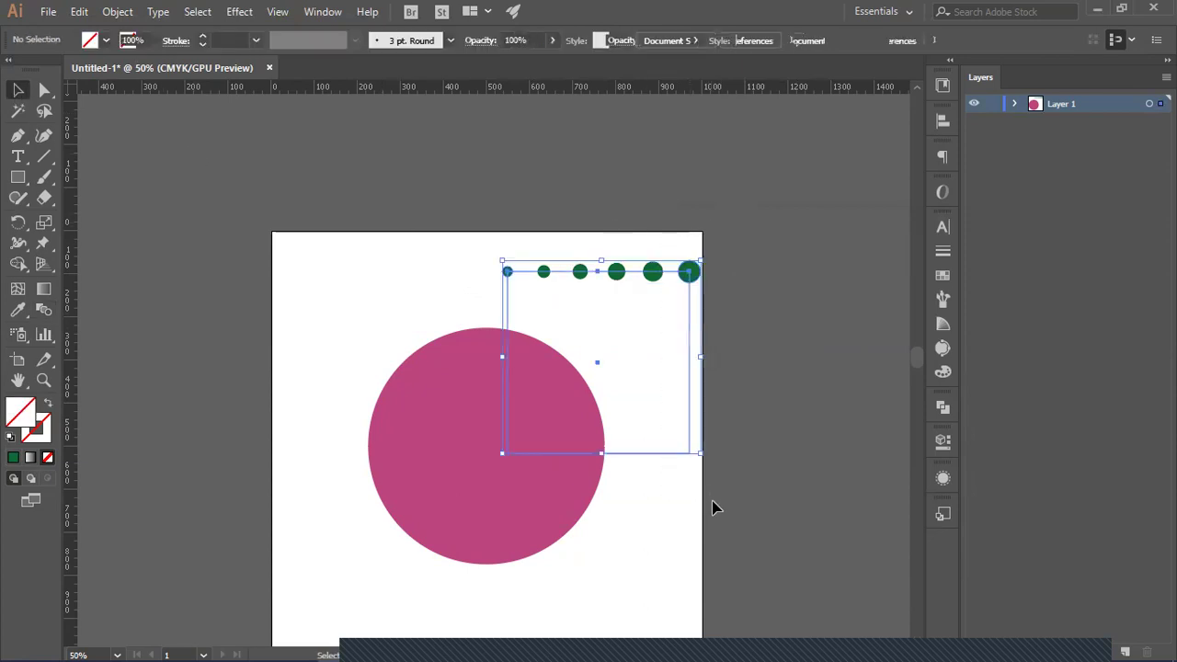
pyautogui.press('Delete')
# Step: Move the pink circle away from the centre toward the artboard's lower right
pyautogui.moveTo(708, 507); pyautogui.dragTo(438, 415)
pyautogui.click(428, 414)
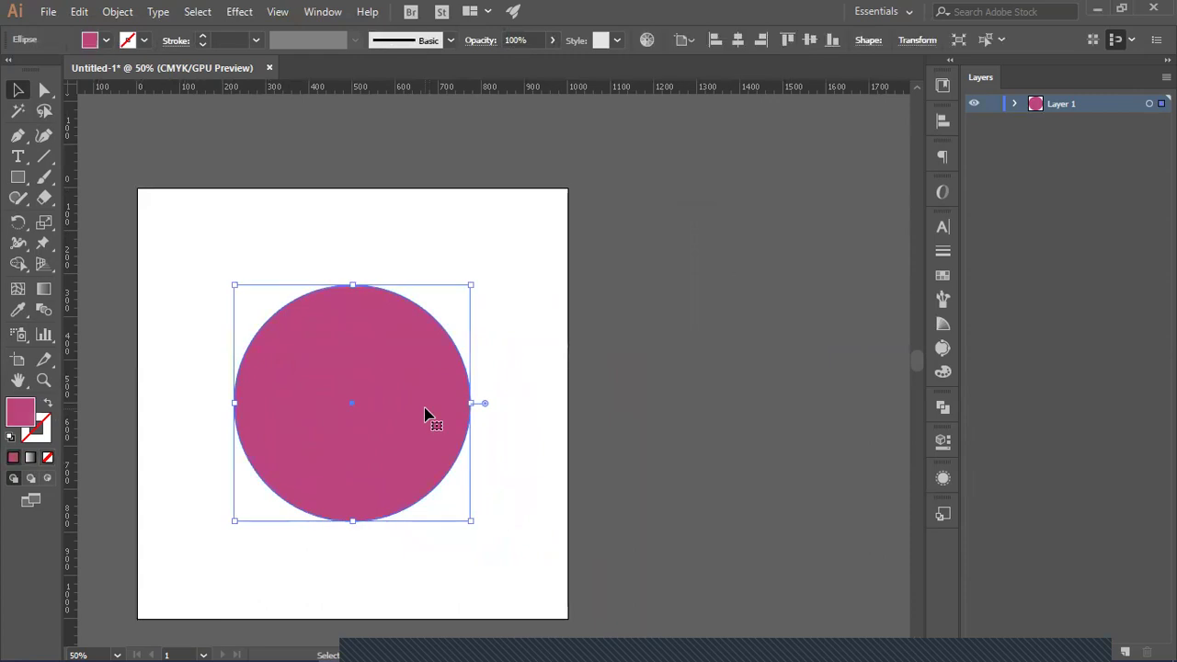
pyautogui.moveTo(423, 407); pyautogui.dragTo(487, 532)
pyautogui.moveTo(444, 493); pyautogui.dragTo(407, 472)
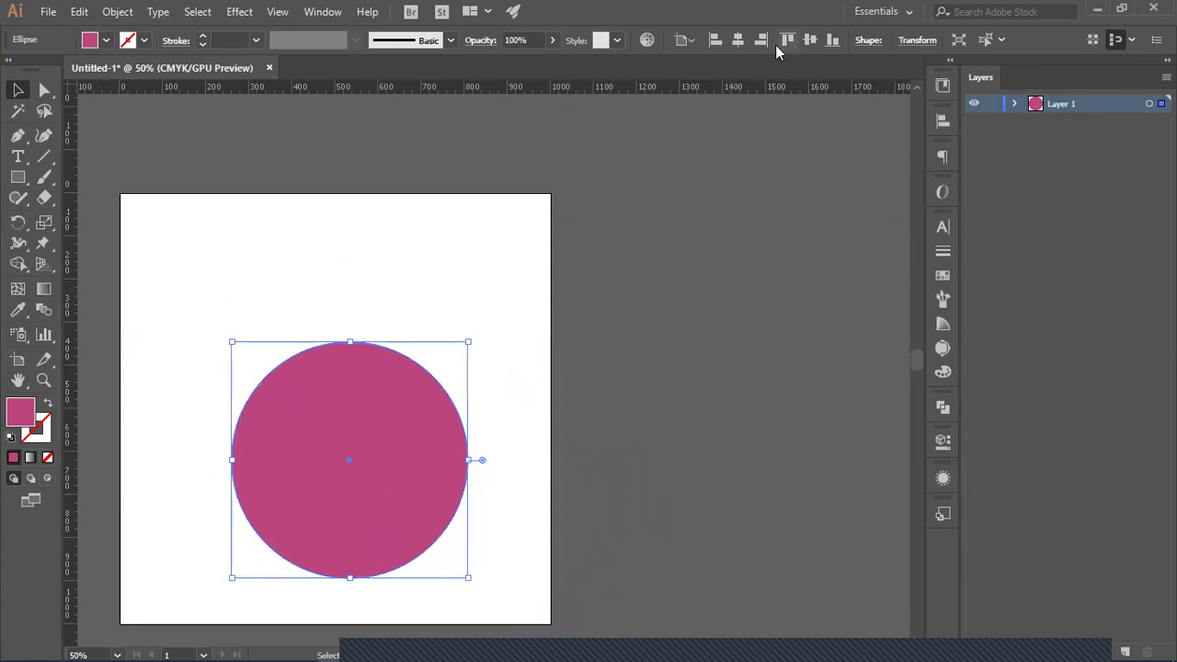
# Step: Centre the pink circle horizontally and vertically on the artboard, and delete it
pyautogui.click(738, 41)
pyautogui.click(809, 40)
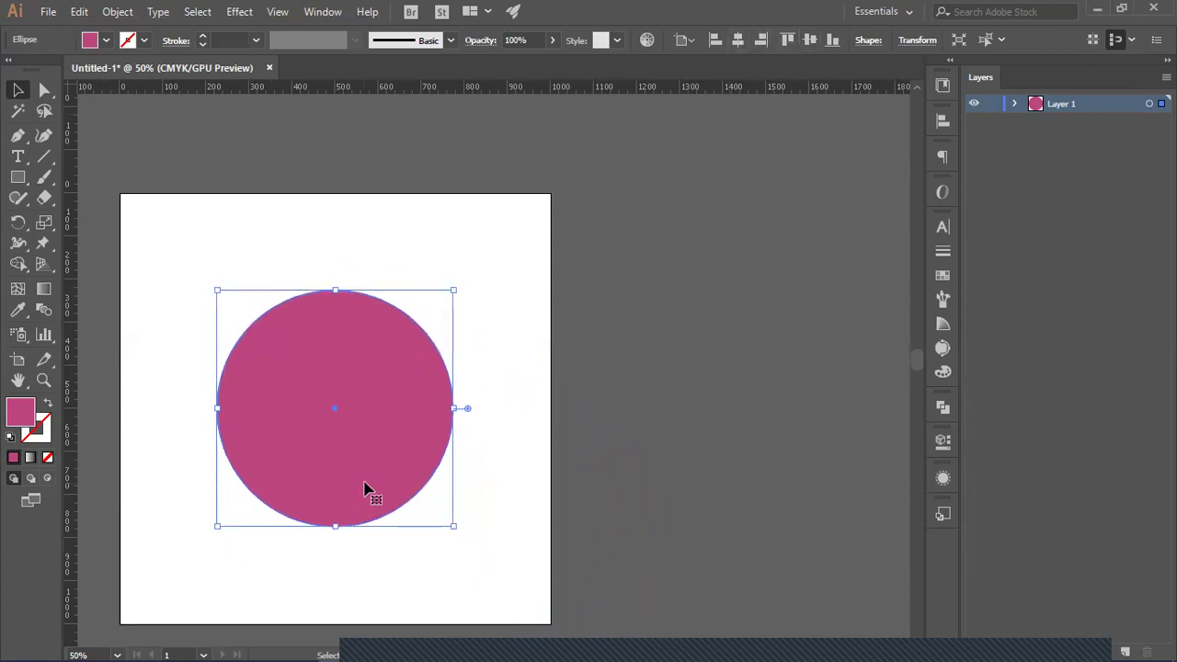
pyautogui.press('Delete')
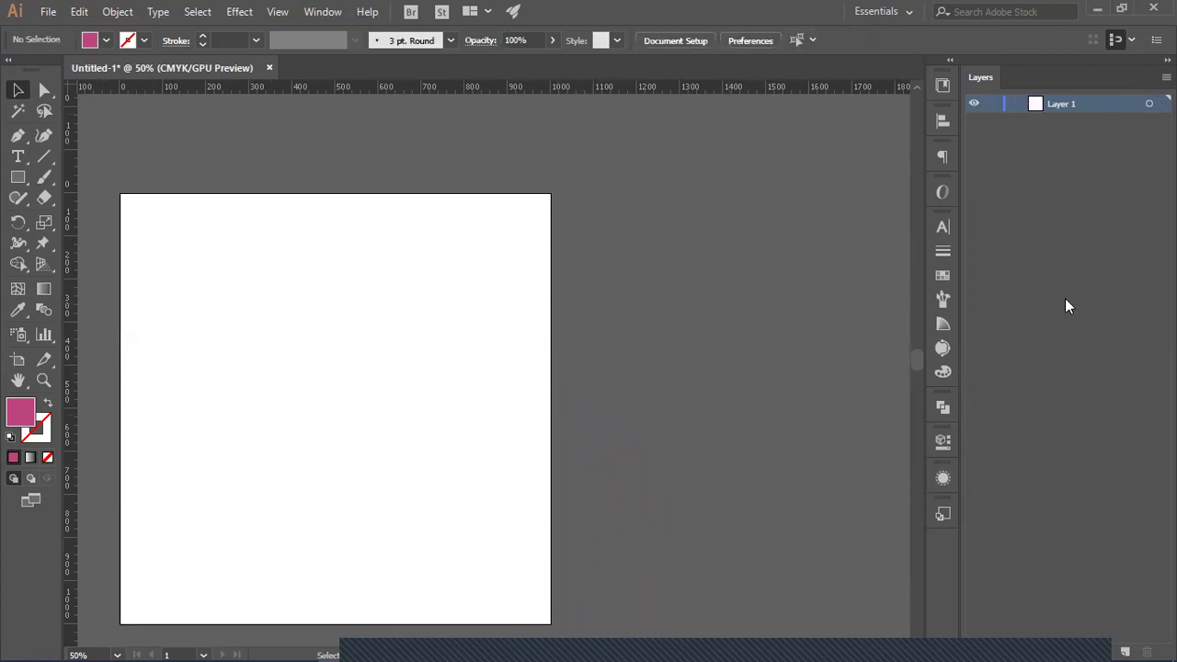
# Step: Examine the brushes, the brush library categories and the brush types offered for a new brush
pyautogui.click(939, 301)
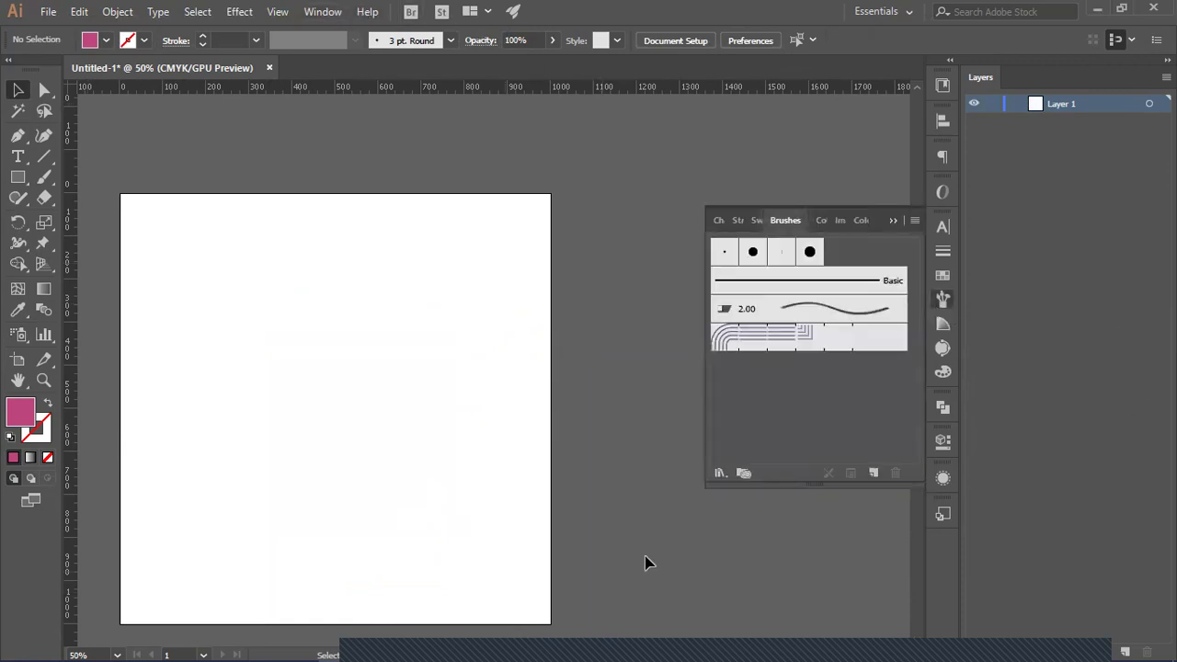
pyautogui.click(720, 473)
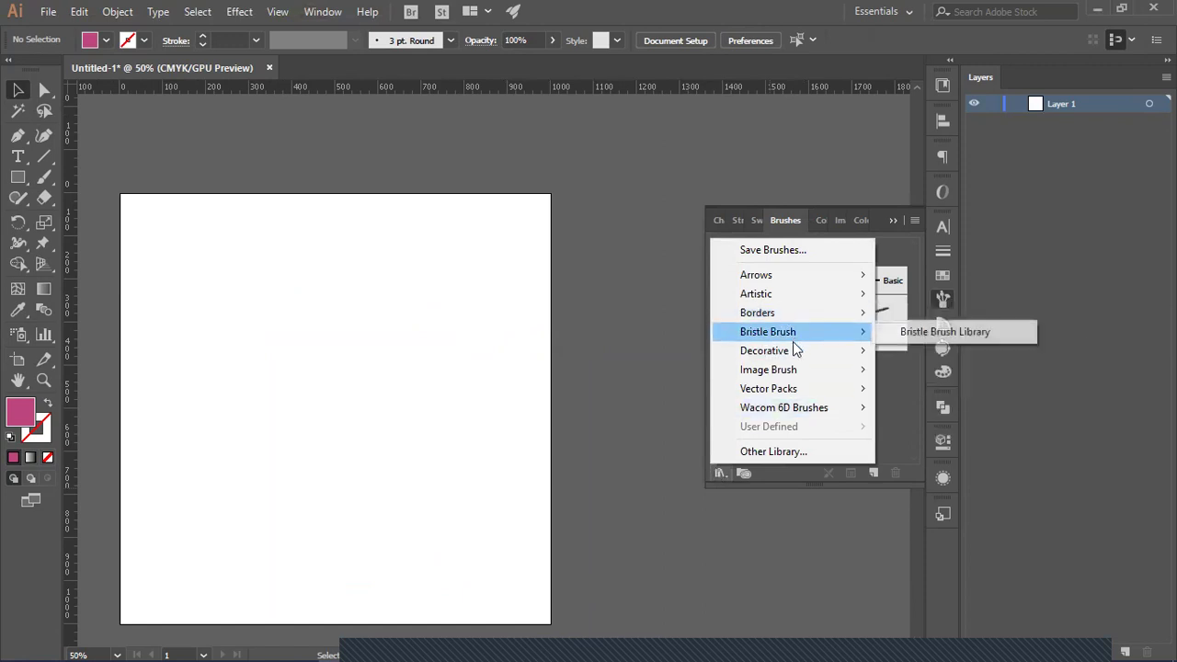
pyautogui.click(802, 475)
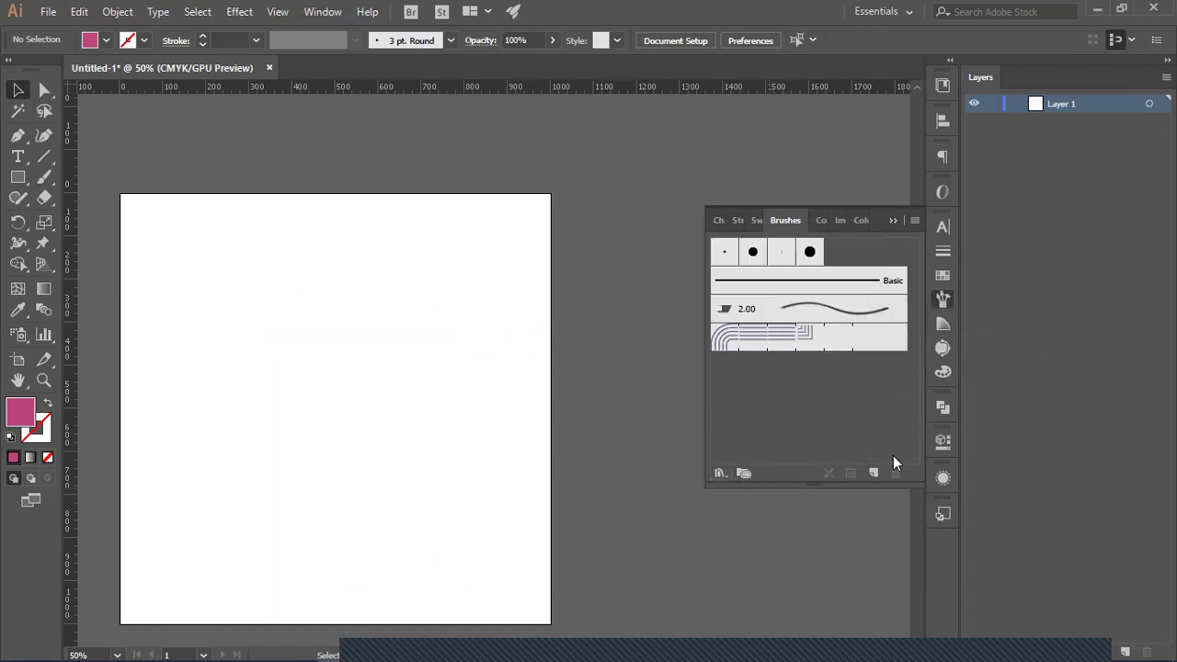
pyautogui.moveTo(777, 489); pyautogui.dragTo(877, 468)
pyautogui.click(874, 471)
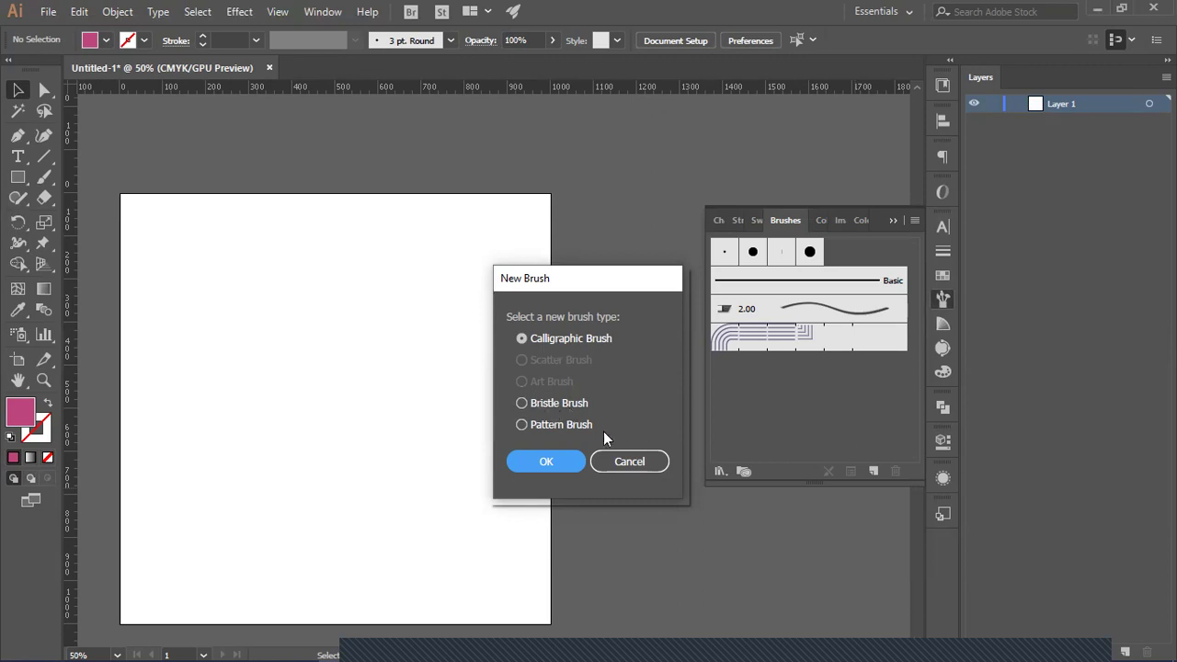
pyautogui.click(650, 460)
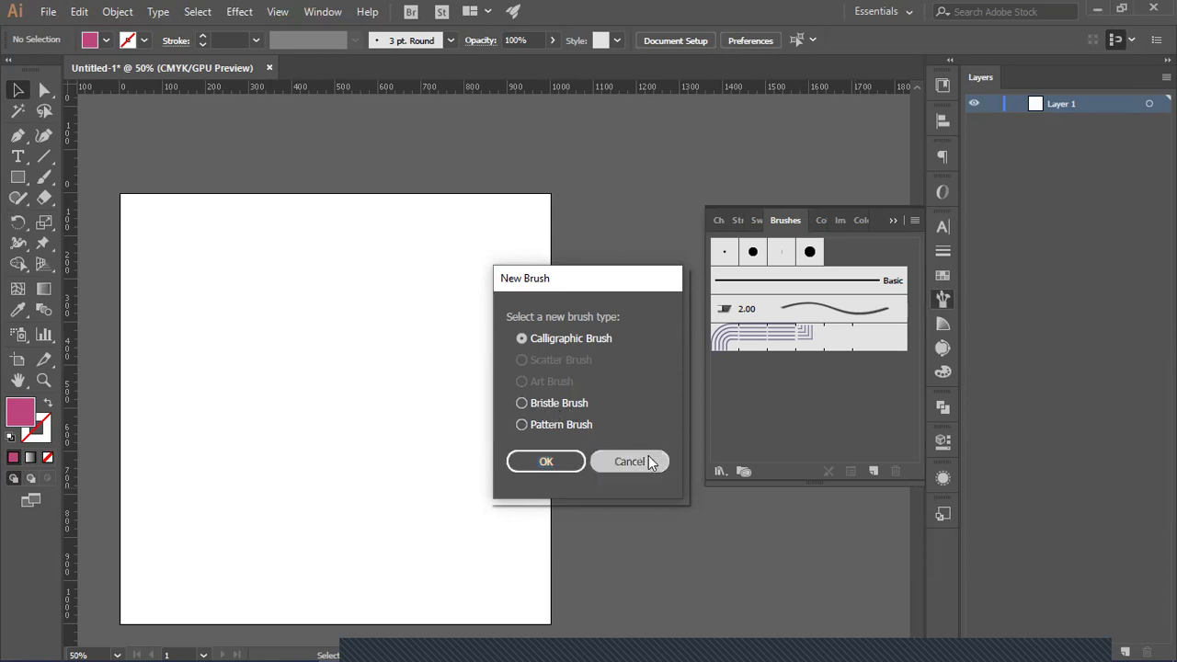
# Step: Start a new calligraphic brush and set its roundness to 74% and its size to 30 pt
pyautogui.click(874, 471)
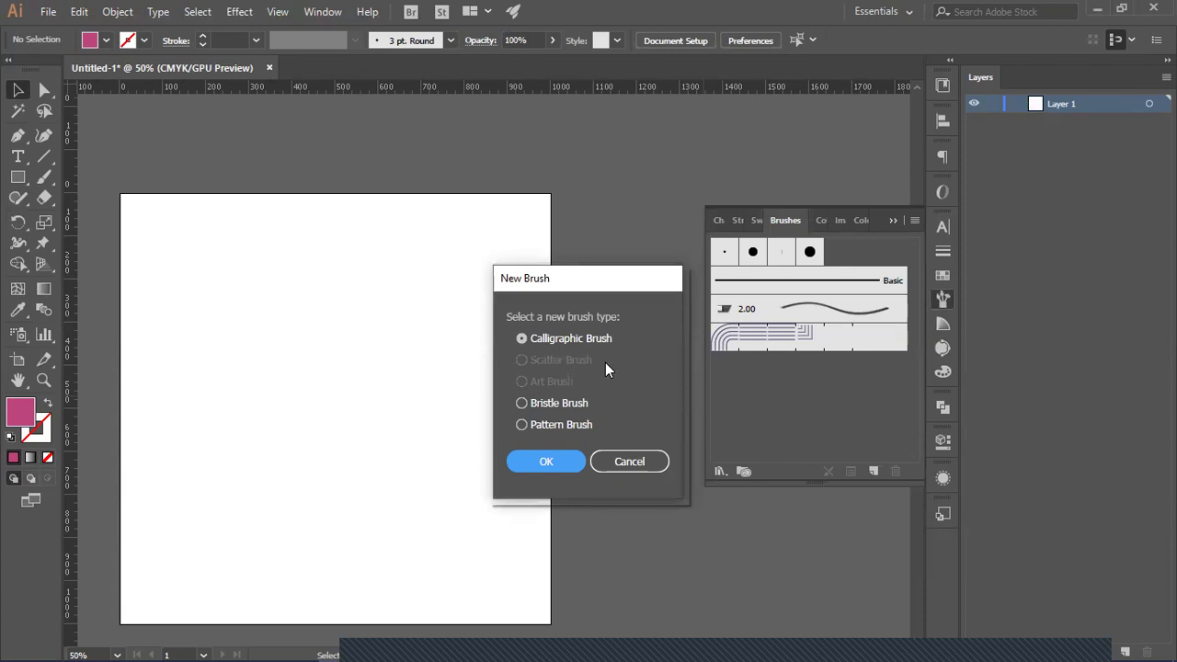
pyautogui.click(549, 460)
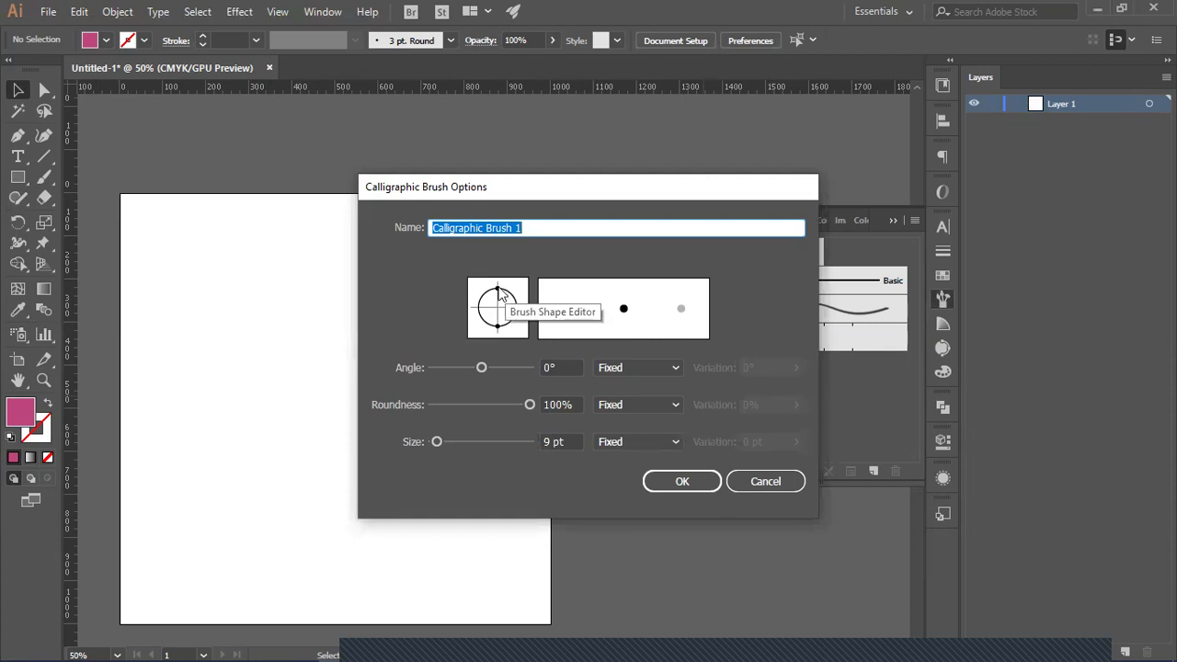
pyautogui.moveTo(498, 292)
pyautogui.mouseDown()
pyautogui.moveTo(497, 304)
pyautogui.moveTo(498, 293)
pyautogui.mouseUp()
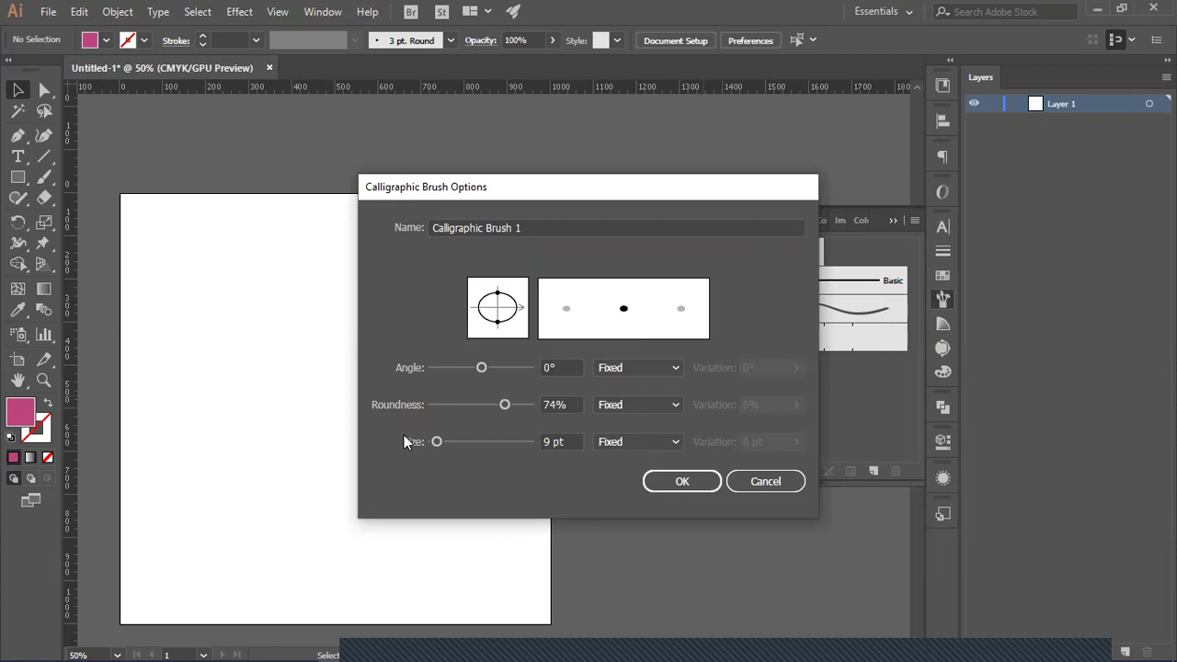
pyautogui.moveTo(436, 443)
pyautogui.mouseDown()
pyautogui.moveTo(465, 447)
pyautogui.moveTo(445, 452)
pyautogui.mouseUp()
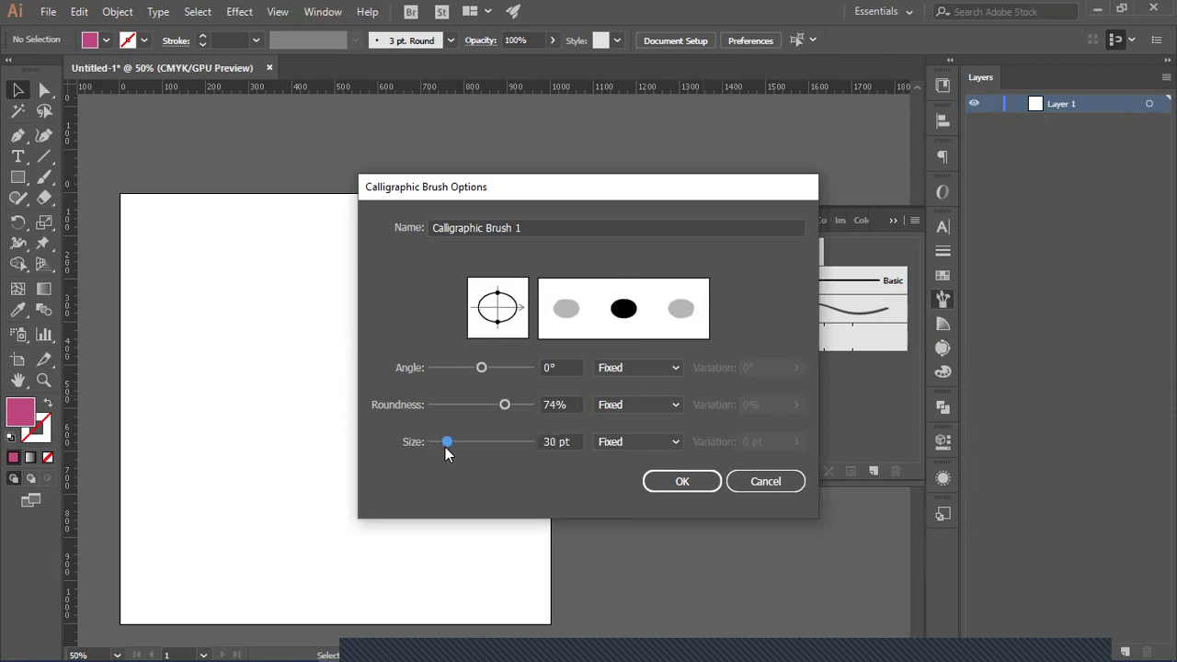
# Step: Set the angle, roundness and size of the calligraphic brush to Random
pyautogui.click(662, 366)
pyautogui.click(643, 401)
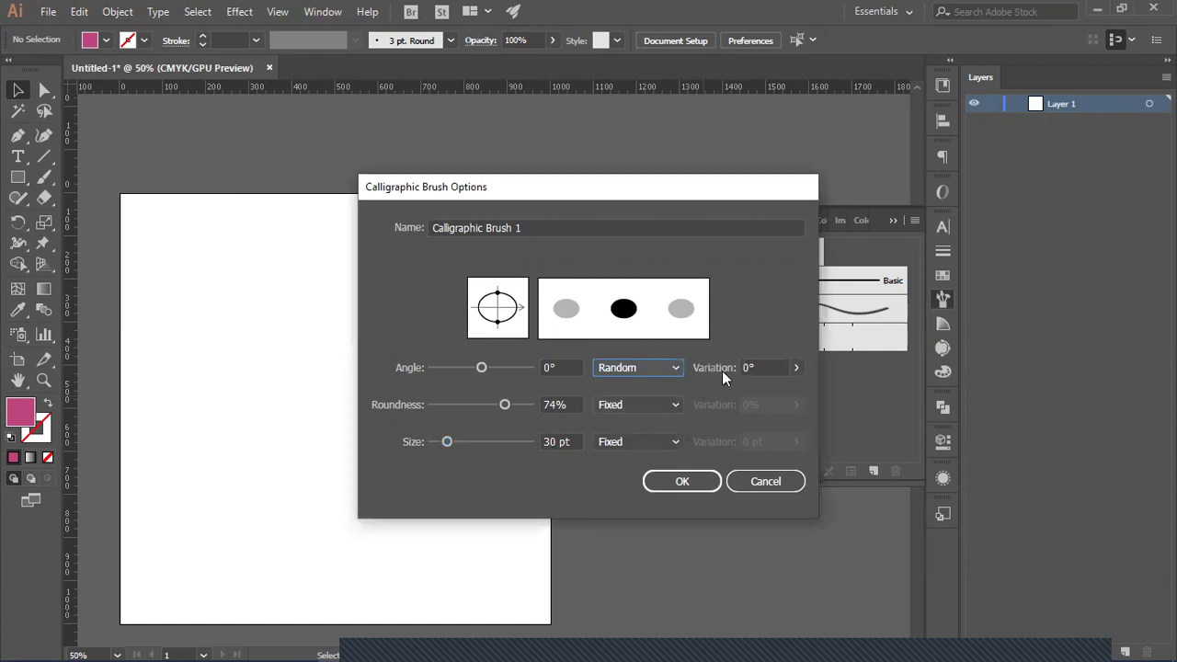
pyautogui.click(668, 410)
pyautogui.click(648, 437)
pyautogui.click(658, 440)
pyautogui.click(648, 472)
# Step: Set the variation to 137° for angle and 10% for roundness, add some size variation, and create the brush
pyautogui.click(796, 367)
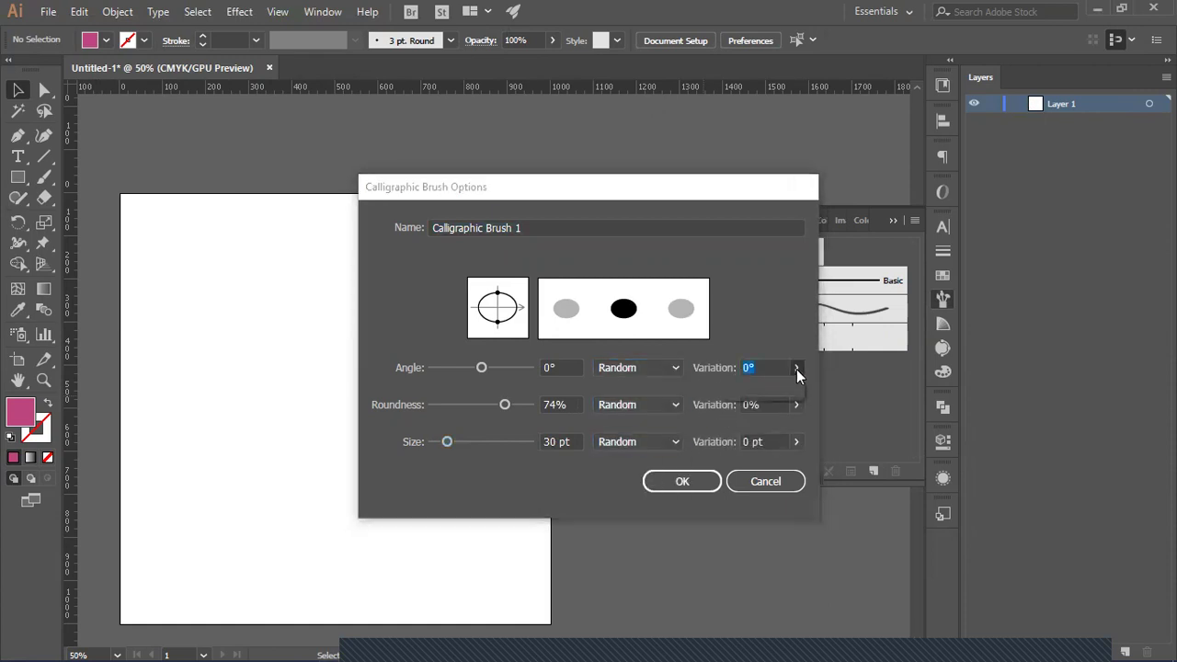
pyautogui.moveTo(761, 392); pyautogui.dragTo(777, 391)
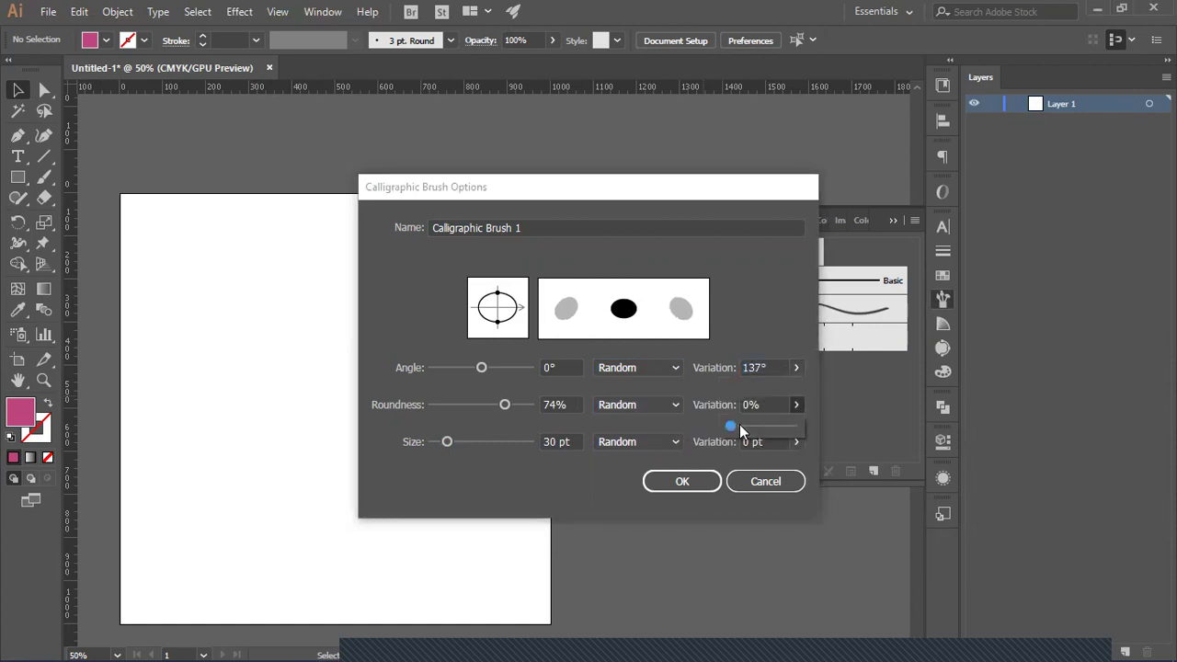
pyautogui.click(796, 442)
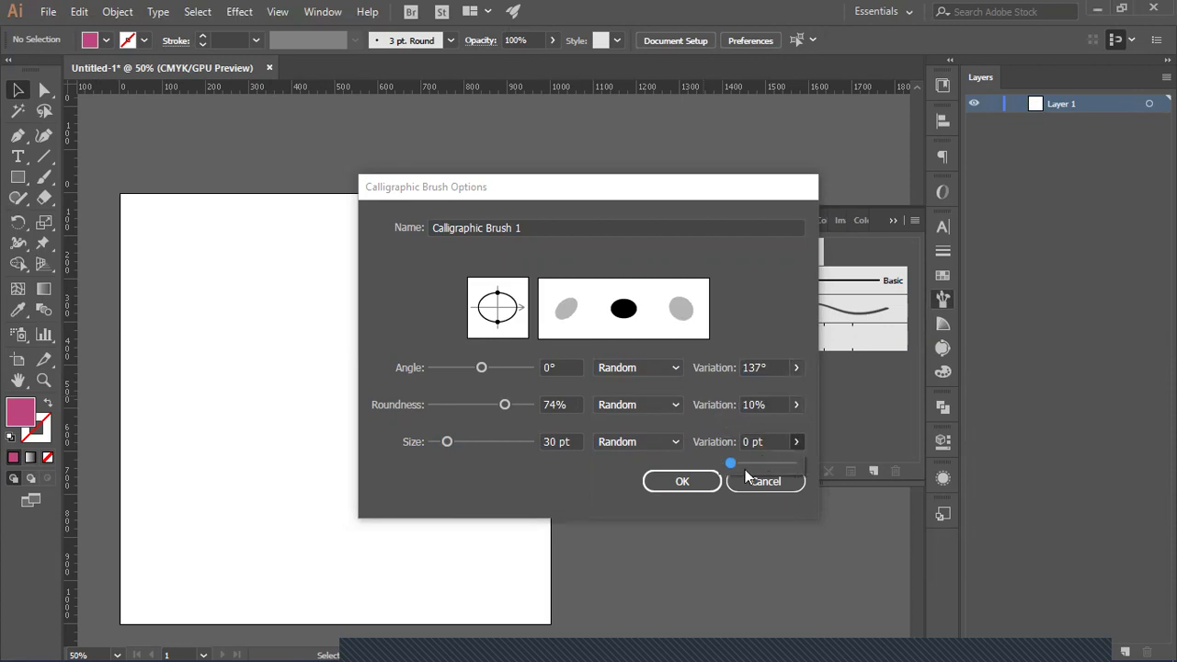
pyautogui.moveTo(737, 466); pyautogui.dragTo(750, 467)
pyautogui.click(682, 482)
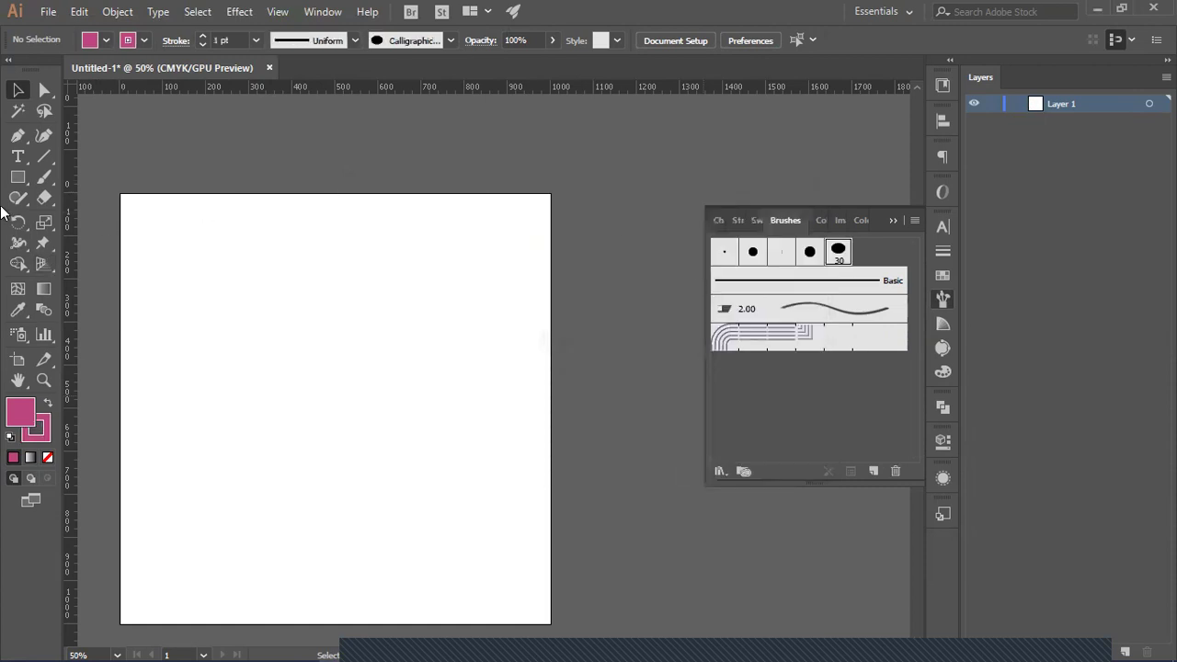
# Step: Activate the Paintbrush tool and set the stroke colour to none
pyautogui.click(45, 177)
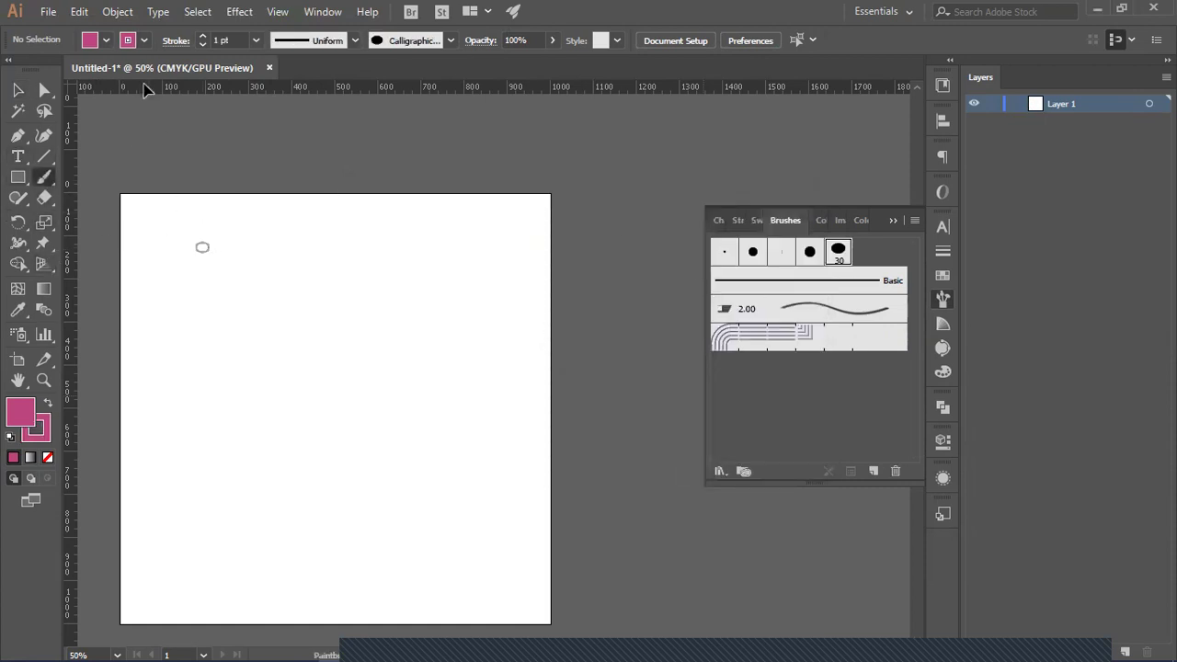
pyautogui.click(144, 41)
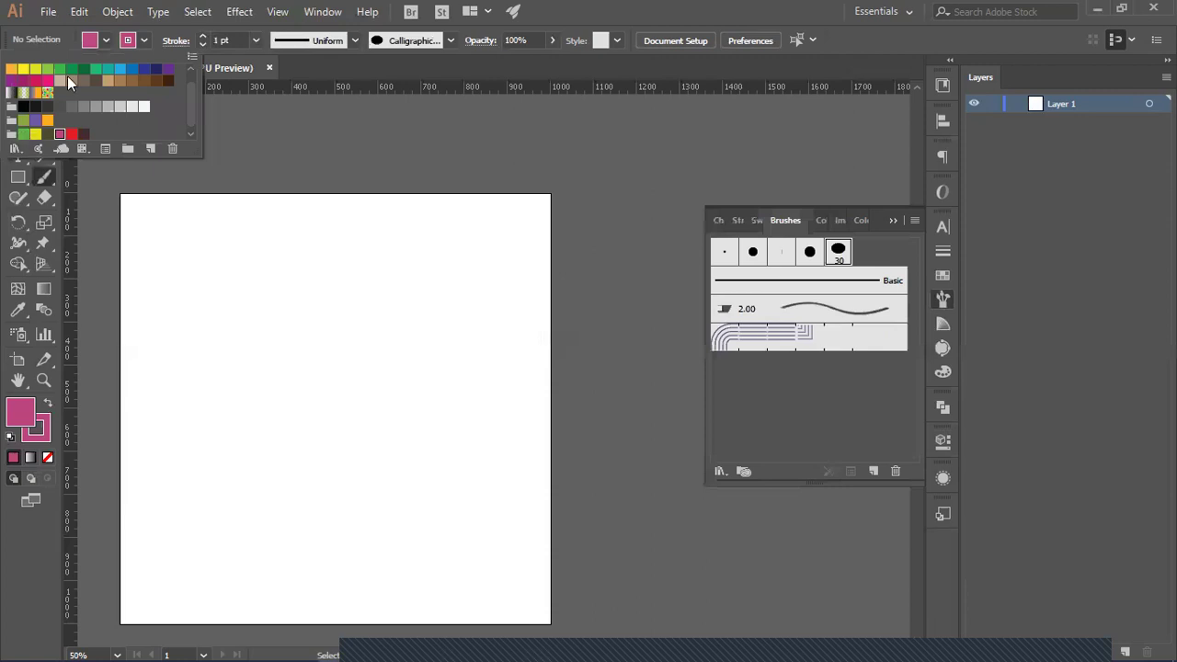
pyautogui.scroll(1, 103, 123)
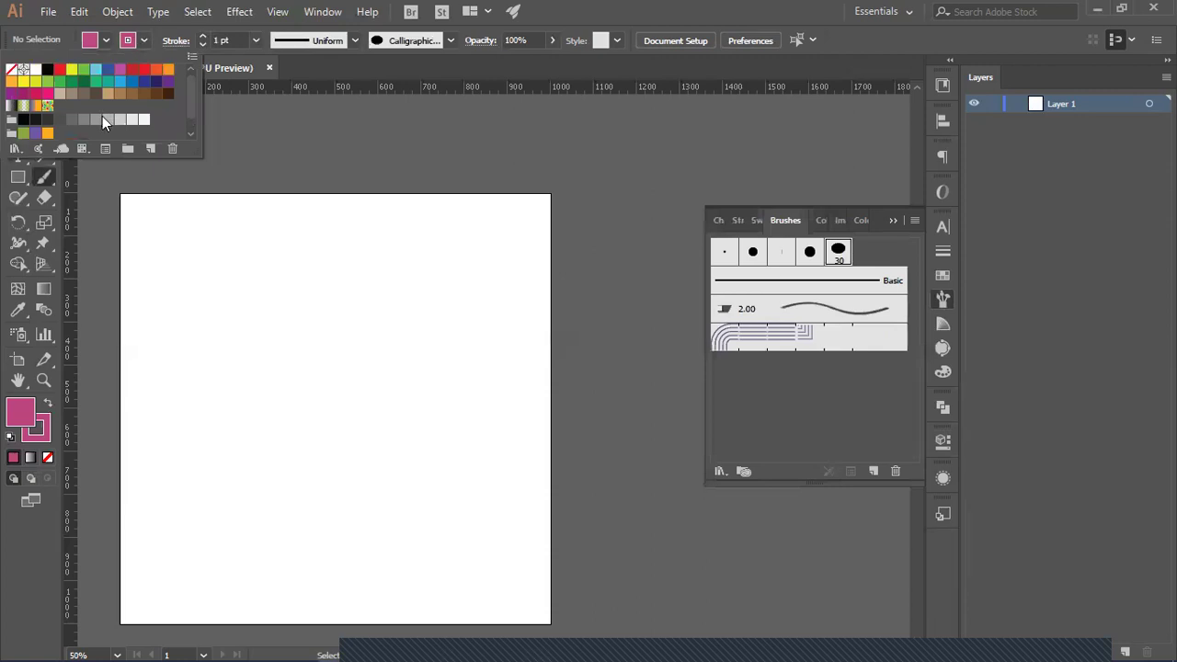
pyautogui.click(12, 71)
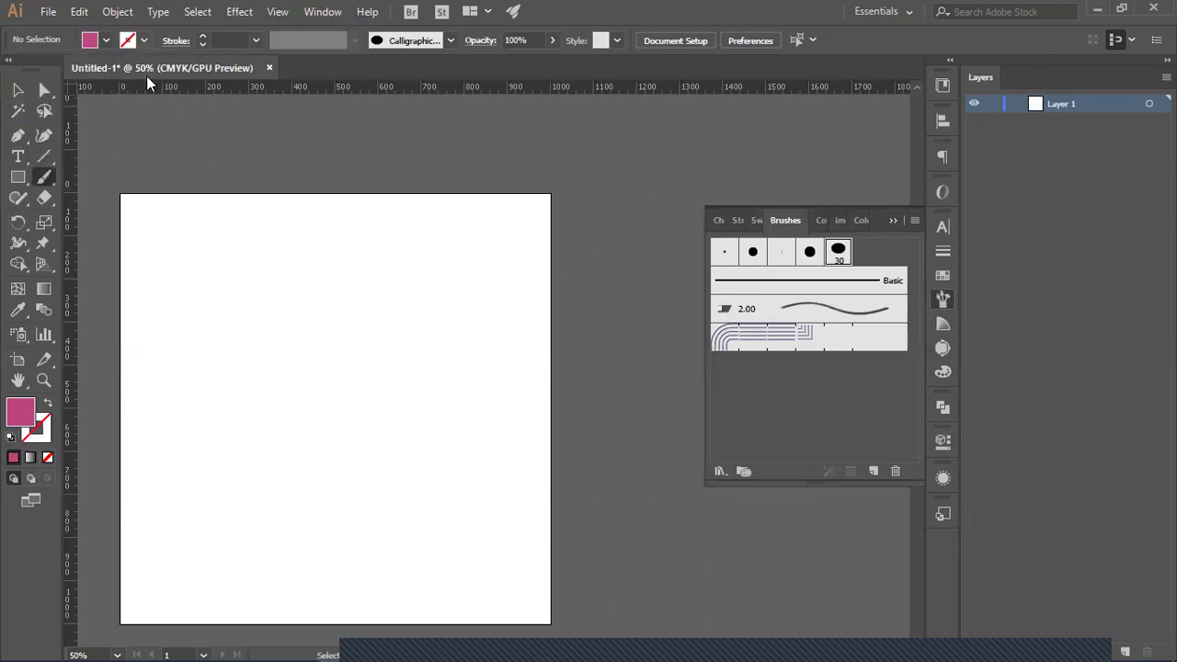
# Step: Paint several freehand pink strokes across the artboard with the 30 pt calligraphic brush
pyautogui.moveTo(227, 334)
pyautogui.mouseDown()
pyautogui.moveTo(328, 277)
pyautogui.moveTo(344, 312)
pyautogui.moveTo(347, 386)
pyautogui.moveTo(287, 435)
pyautogui.mouseUp()
pyautogui.moveTo(203, 410); pyautogui.dragTo(268, 285)
pyautogui.moveTo(306, 338); pyautogui.dragTo(390, 384)
pyautogui.moveTo(450, 280)
pyautogui.mouseDown()
pyautogui.moveTo(467, 419)
pyautogui.moveTo(407, 475)
pyautogui.mouseUp()
pyautogui.moveTo(386, 487); pyautogui.dragTo(348, 545)
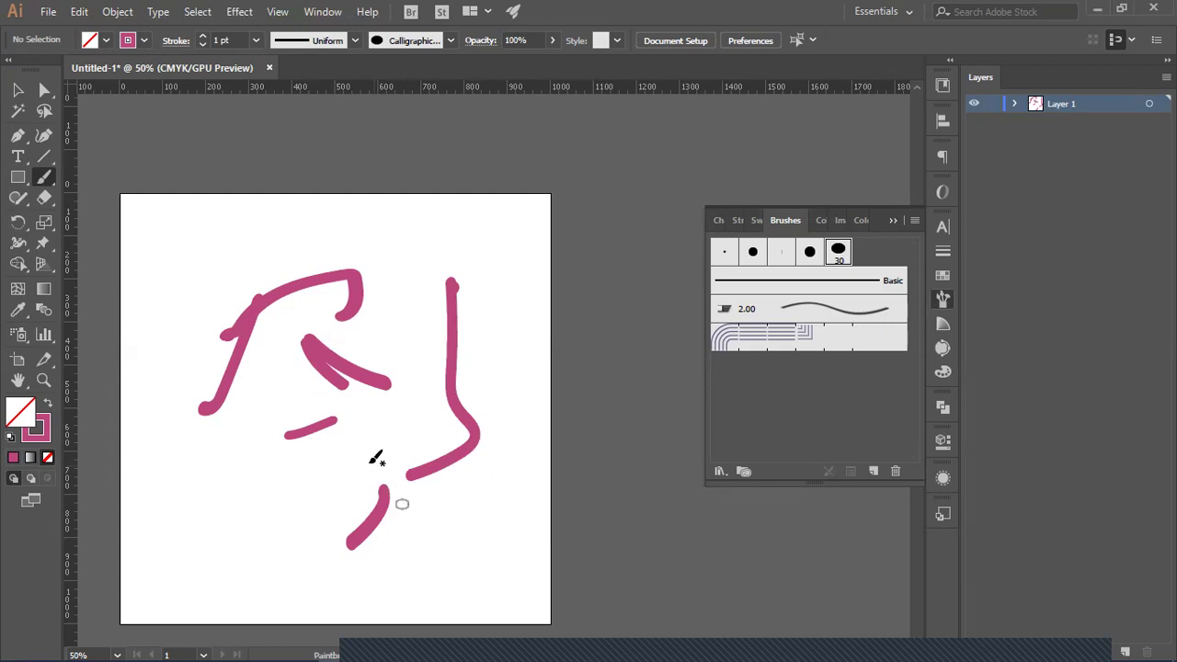
pyautogui.moveTo(369, 457); pyautogui.dragTo(213, 528)
# Step: Apply the textured 2.00 brush to the long vertical stroke on the artboard's right side and check the new brush types
pyautogui.hotkey('ctrl', '1')
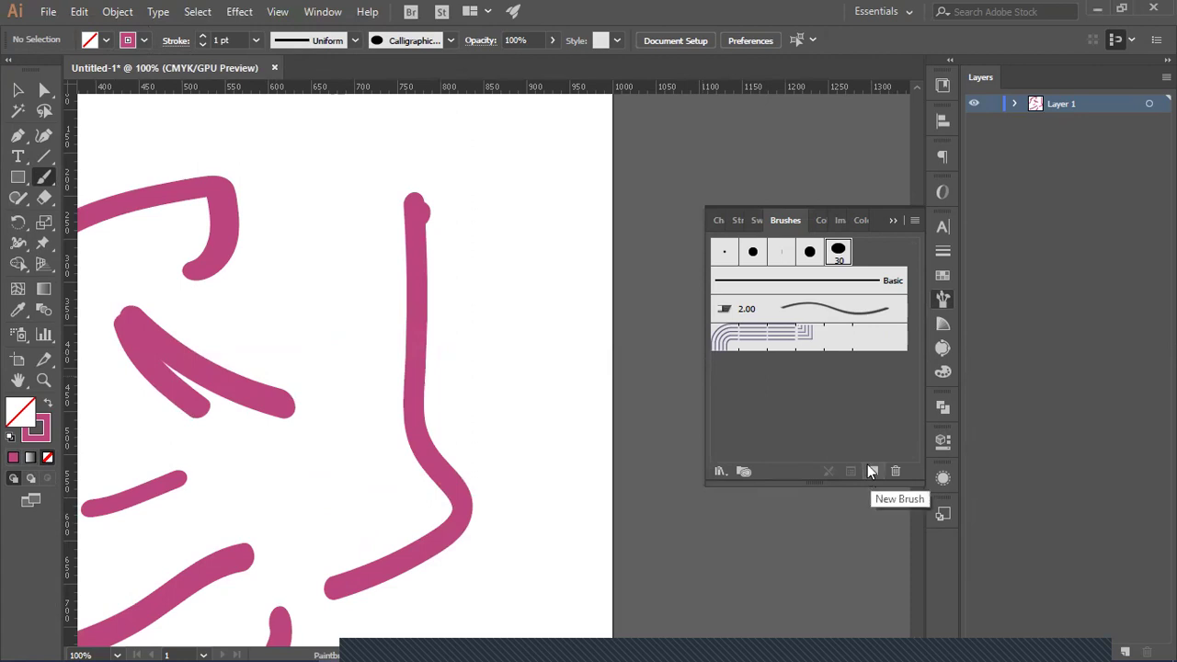
pyautogui.press('v')
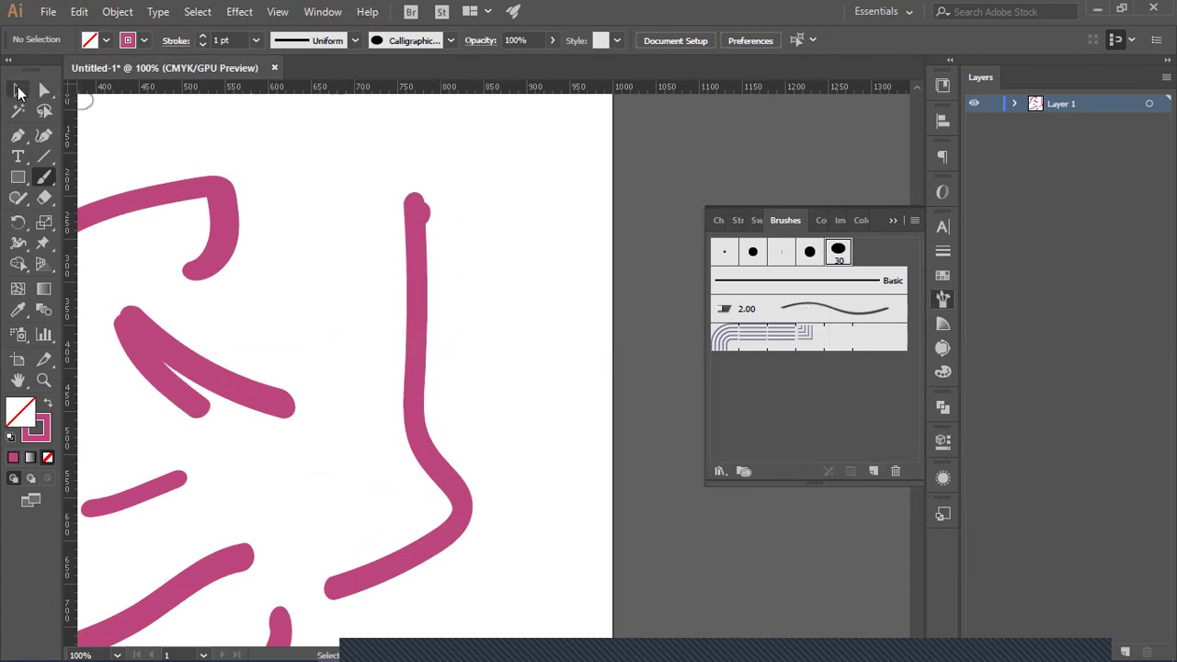
pyautogui.click(426, 338)
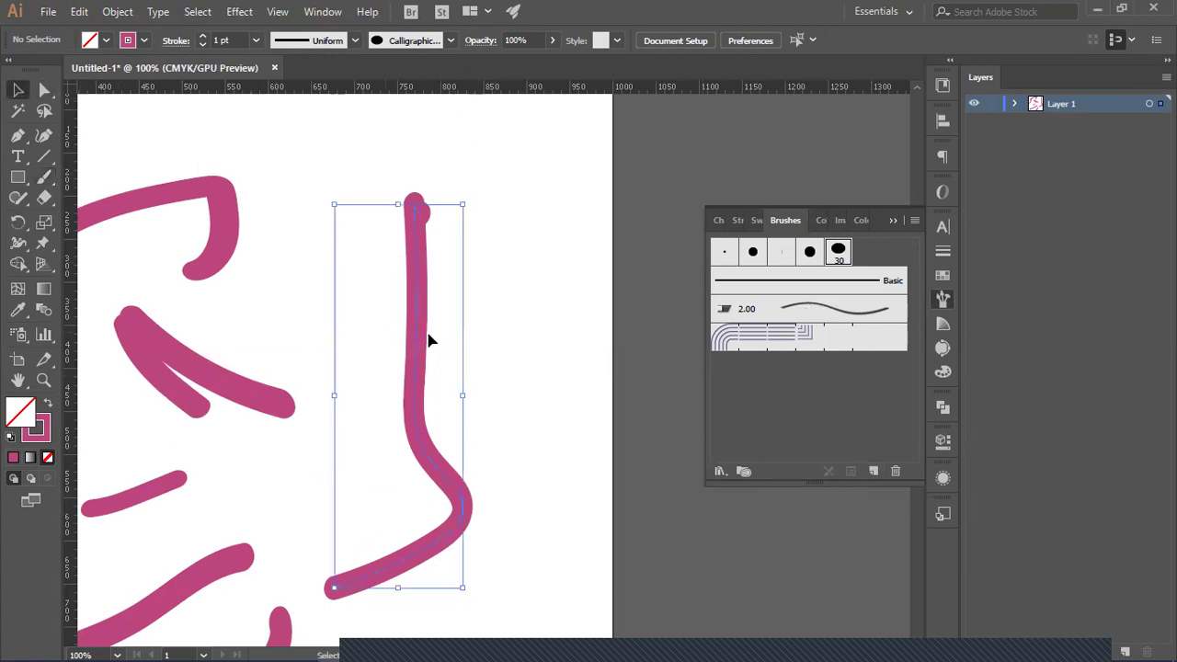
pyautogui.click(793, 310)
pyautogui.click(539, 344)
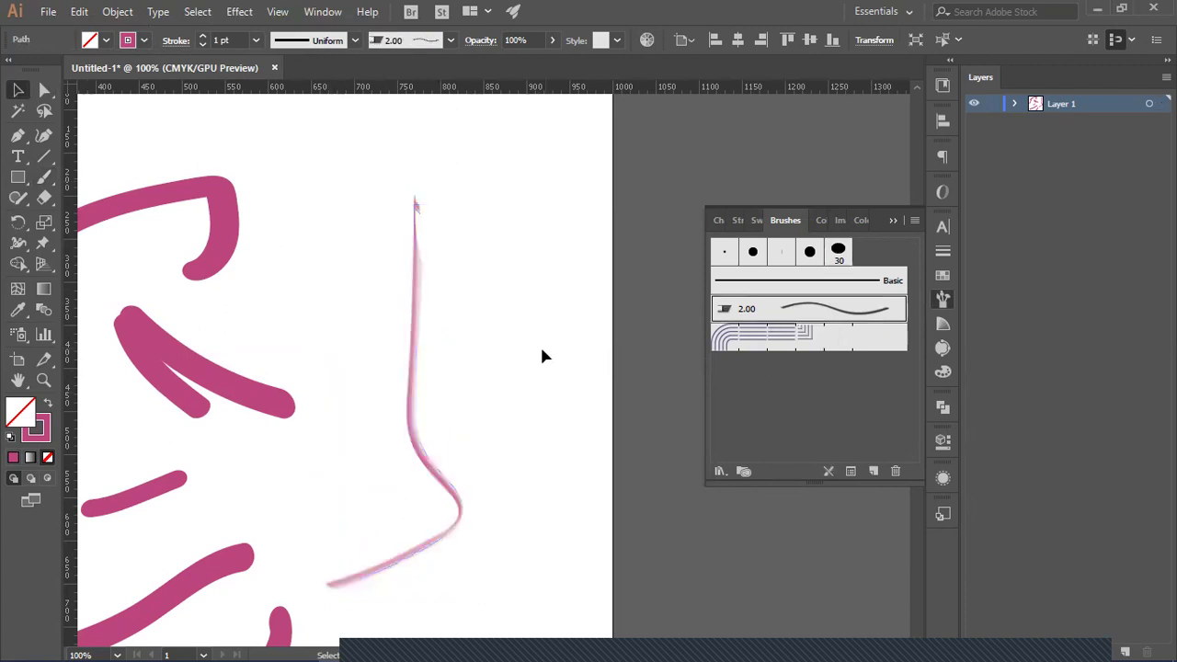
pyautogui.press('space')
pyautogui.moveTo(422, 473); pyautogui.dragTo(456, 464)
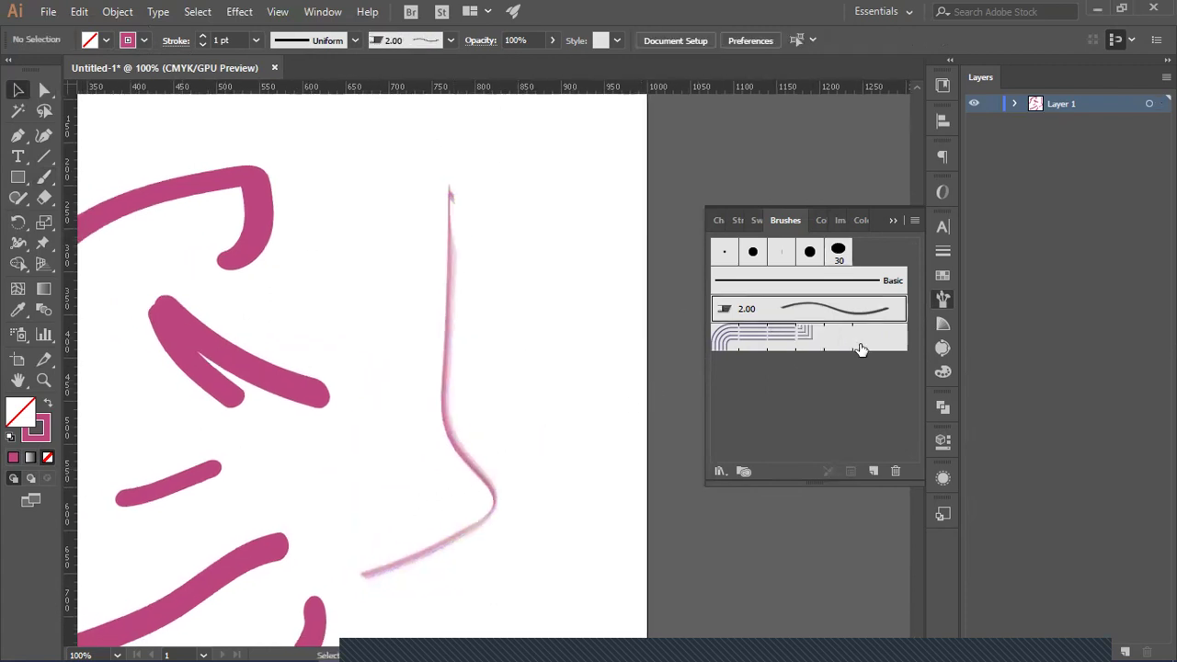
pyautogui.click(870, 472)
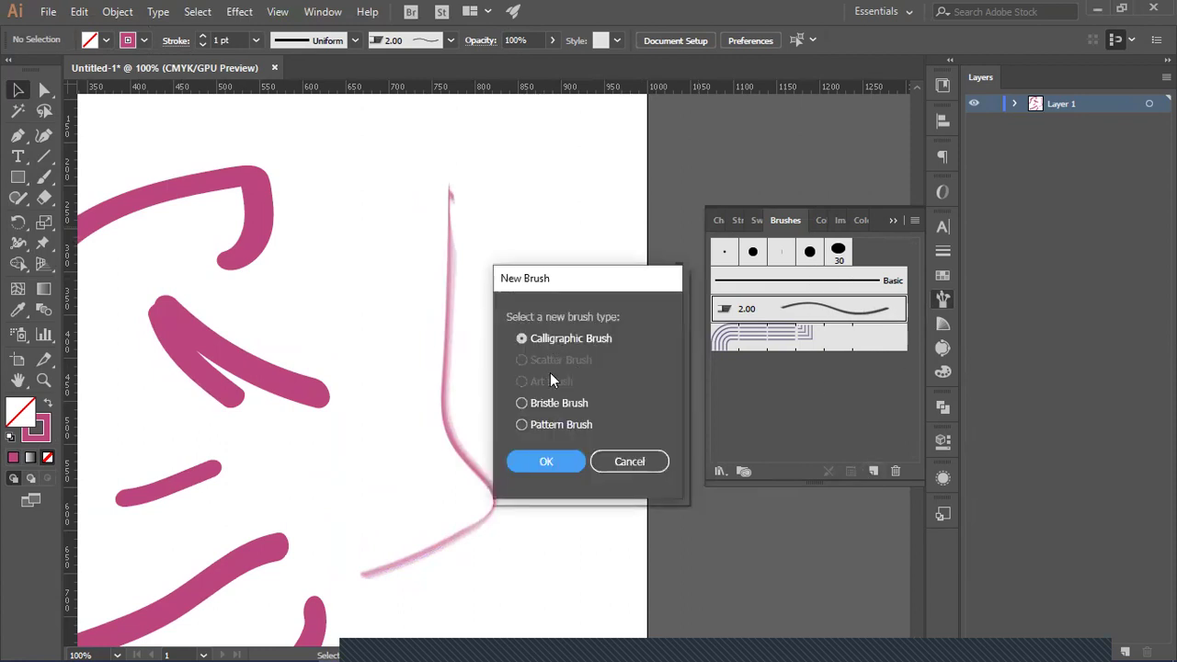
pyautogui.click(636, 465)
# Step: Paint a short hook-shaped stroke in the artboard's upper-left corner with the textured 2.00 brush
pyautogui.hotkey('ctrl', '-')
pyautogui.hotkey('ctrl', '-')
pyautogui.hotkey('ctrl', '-')
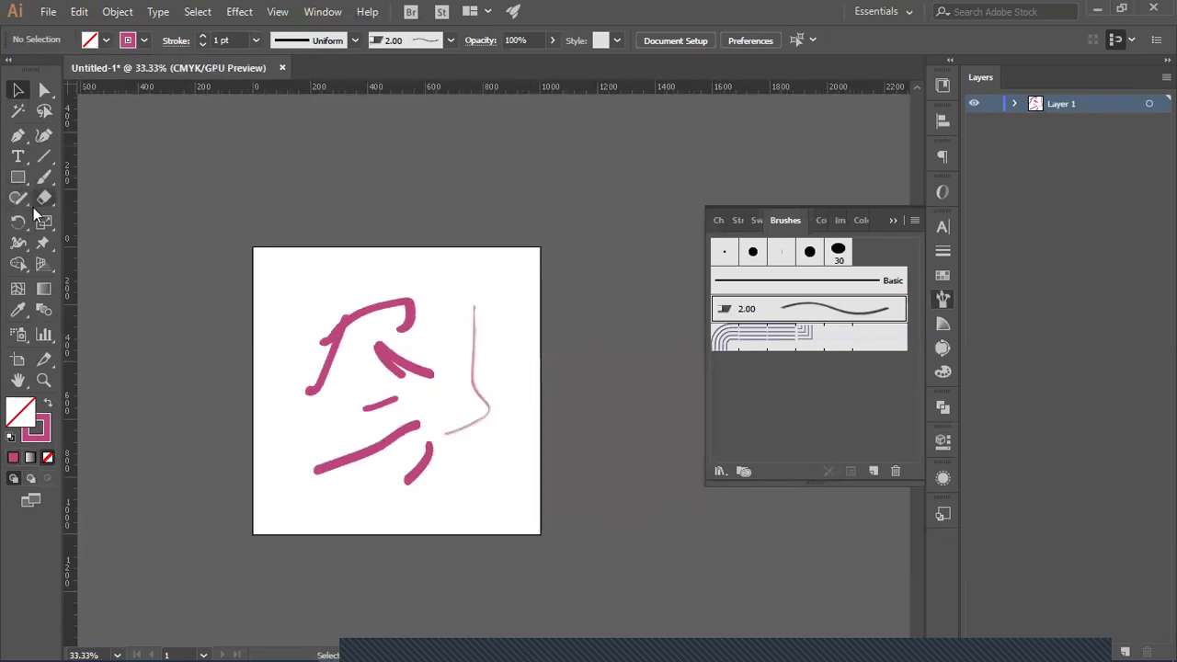
pyautogui.click(45, 180)
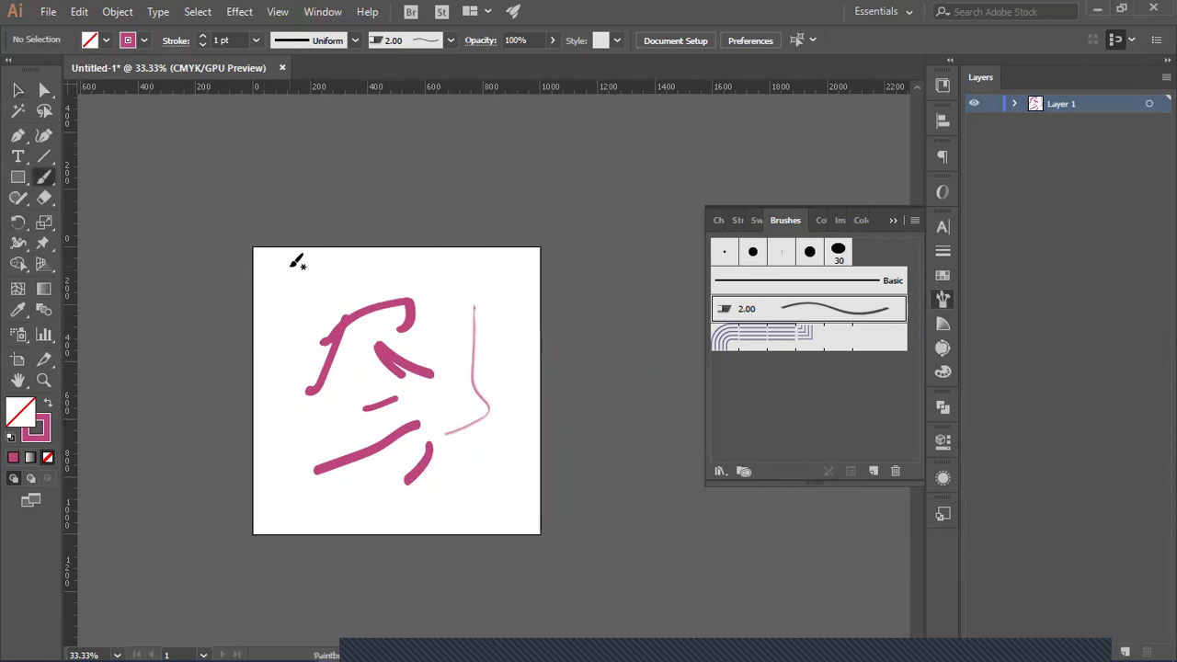
pyautogui.moveTo(272, 322); pyautogui.dragTo(268, 322)
# Step: Select all the painted strokes on the artboard and delete them
pyautogui.press('v')
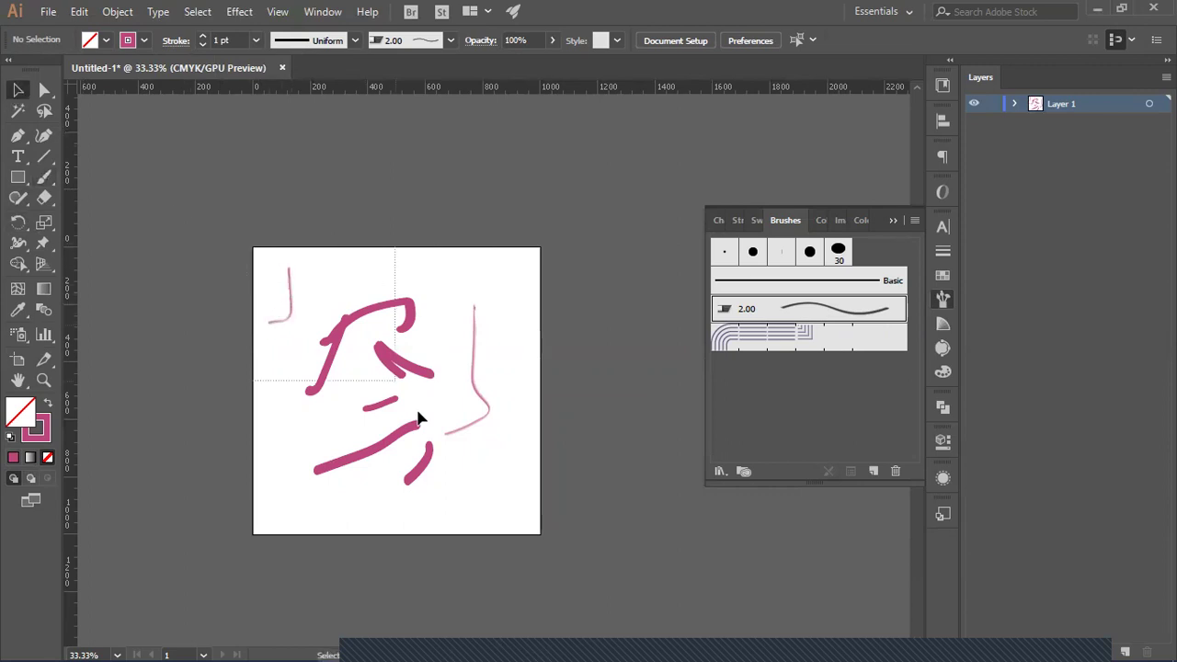
pyautogui.hotkey('ctrl', 'a')
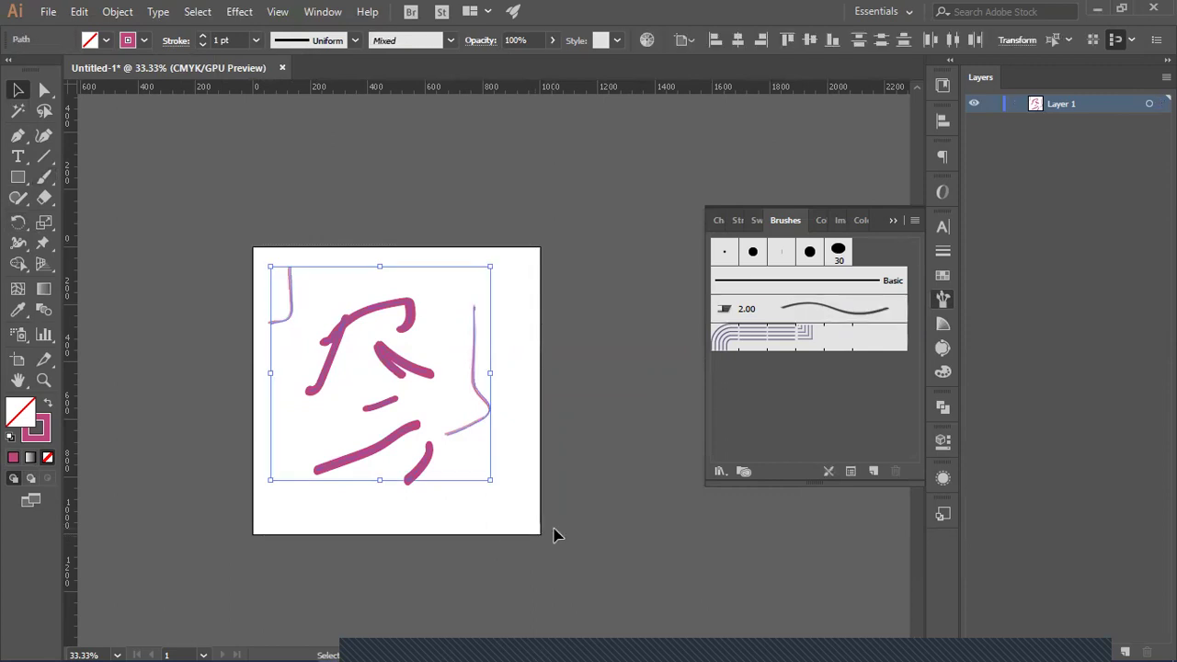
pyautogui.press('Delete')
# Step: Draw a five-pointed star about 170 px wide near the artboard's upper left, with a pink fill and no stroke
pyautogui.hotkey('ctrl', '=')
pyautogui.hotkey('ctrl', '=')
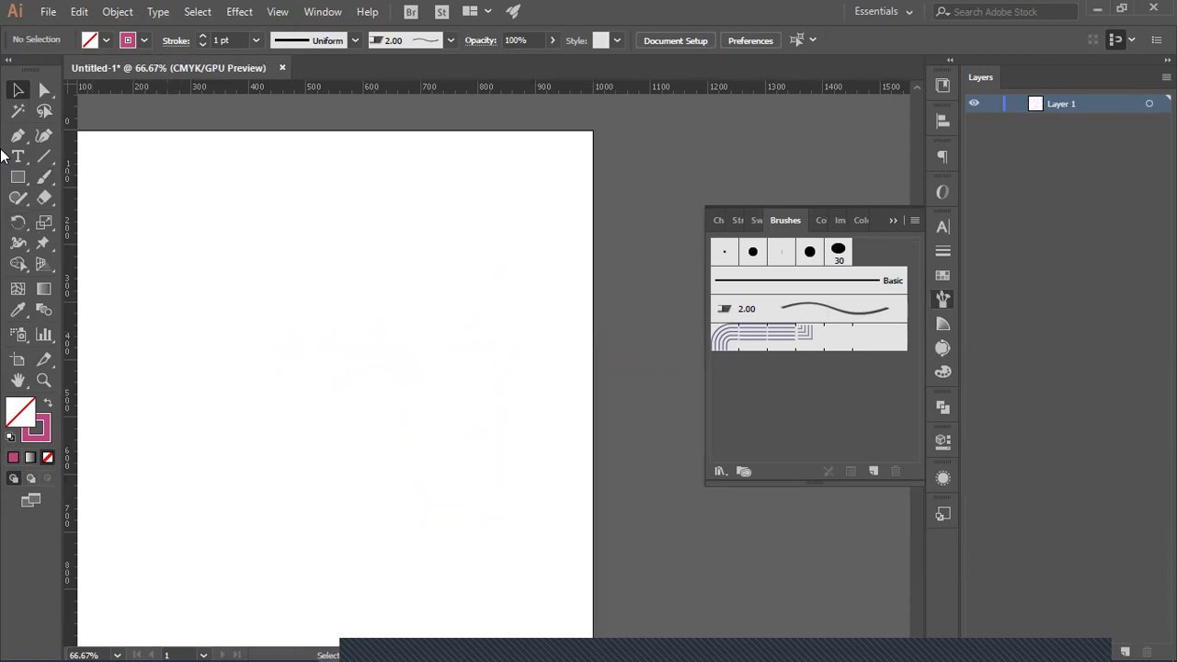
pyautogui.moveTo(18, 177); pyautogui.dragTo(99, 260)
pyautogui.moveTo(176, 221); pyautogui.dragTo(197, 262)
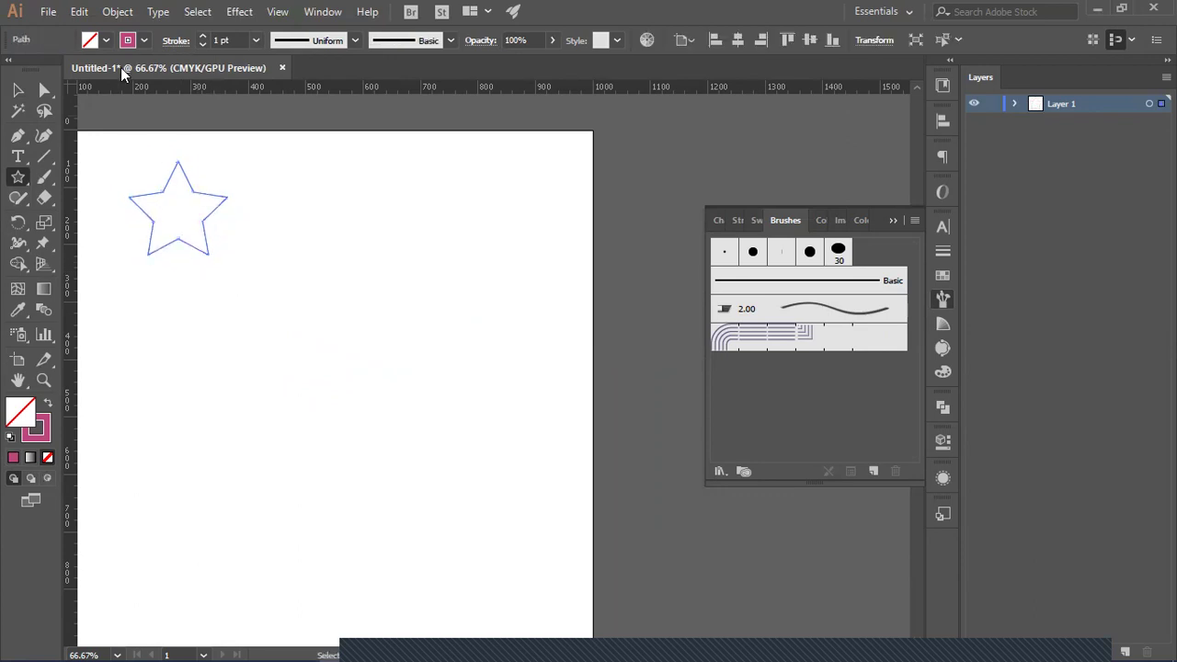
pyautogui.click(47, 401)
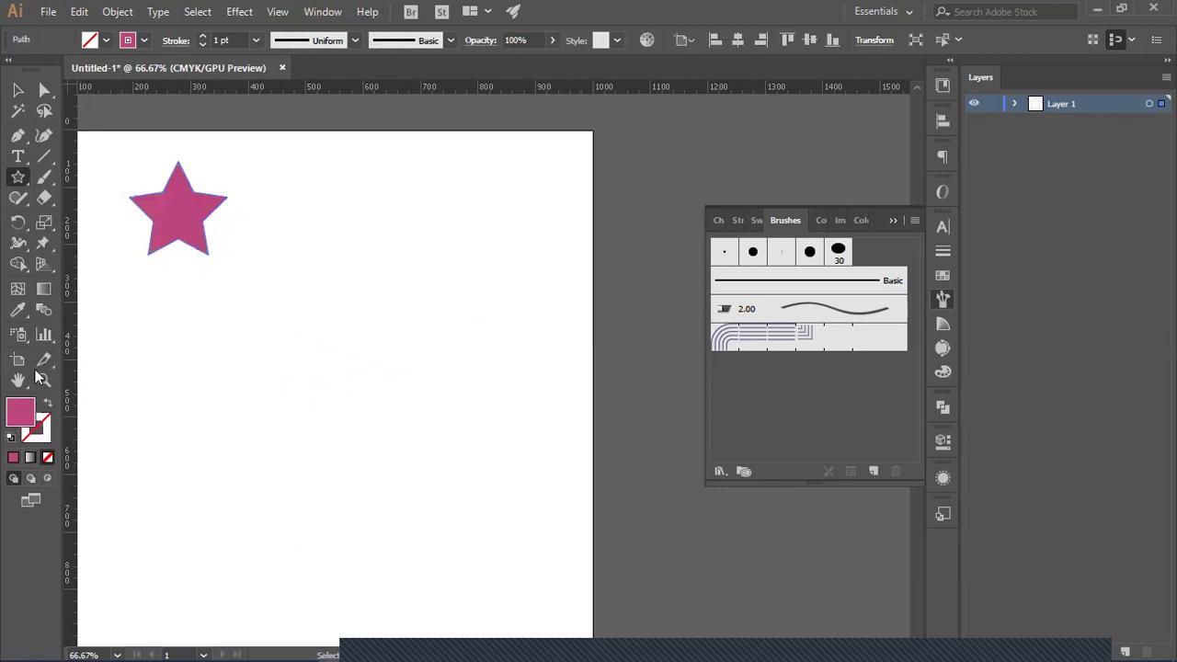
# Step: Create a scatter brush from the pink star, keeping the default options
pyautogui.click(18, 89)
pyautogui.click(217, 230)
pyautogui.click(181, 223)
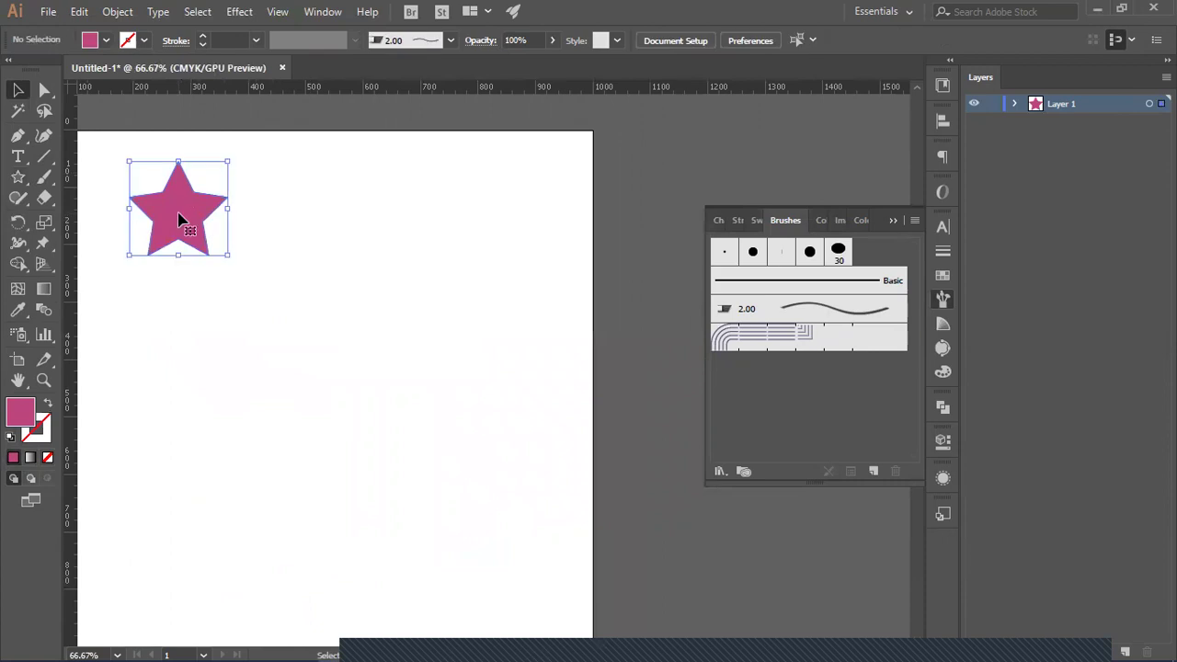
pyautogui.click(871, 467)
pyautogui.click(539, 359)
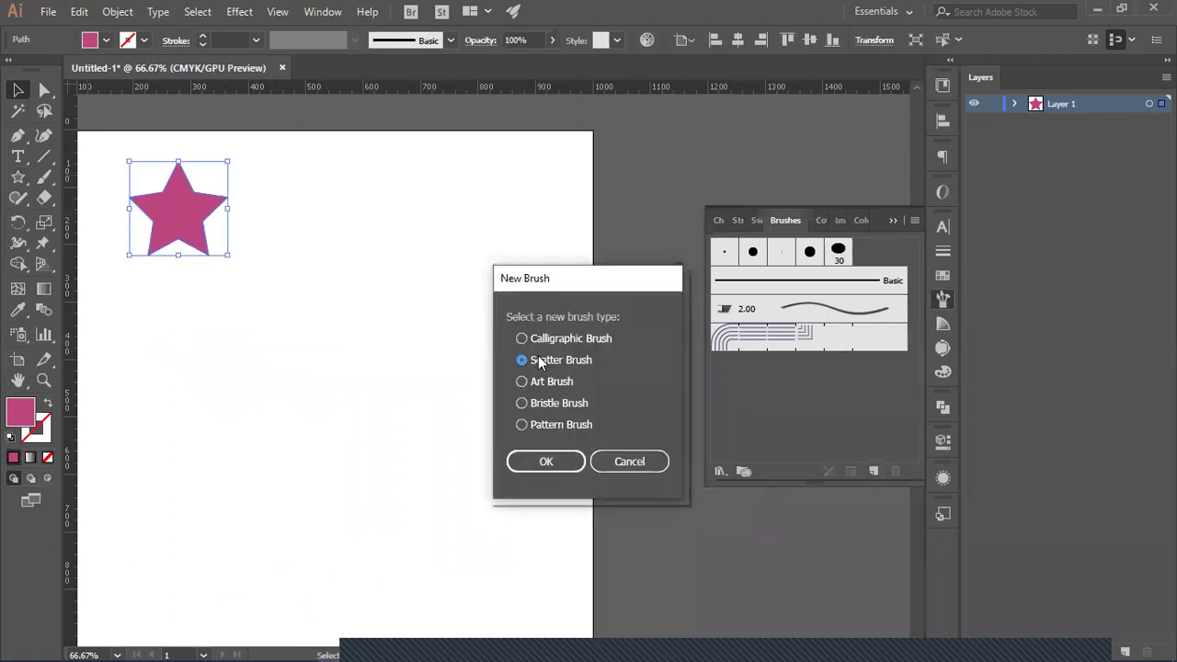
pyautogui.click(548, 460)
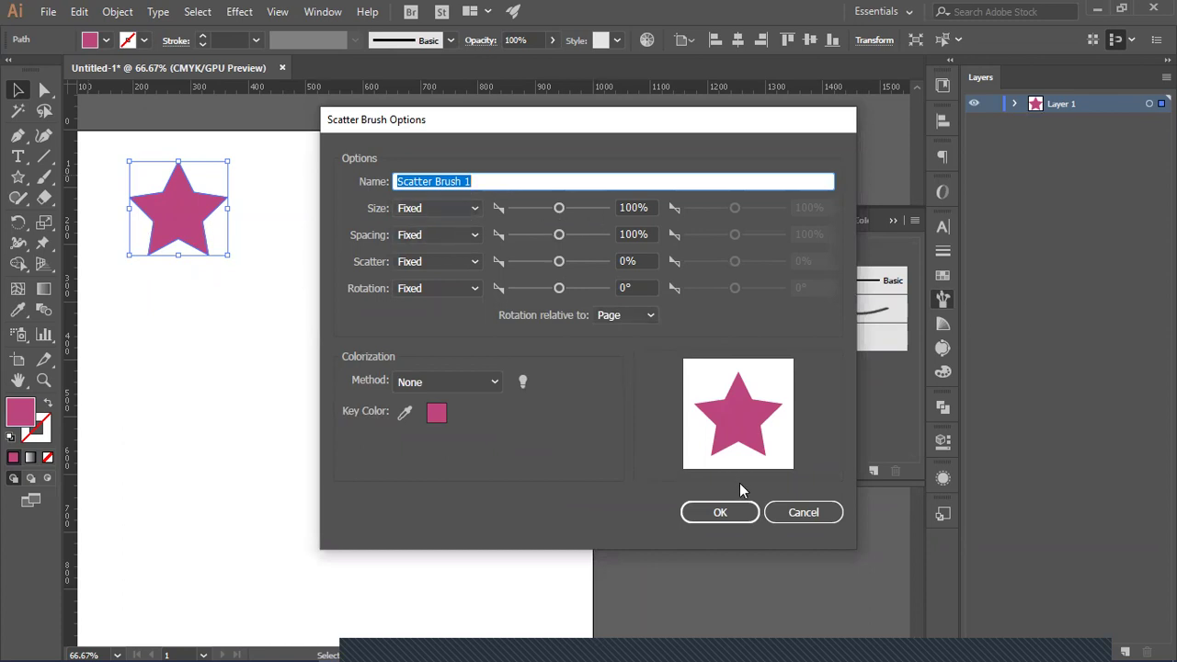
pyautogui.click(719, 512)
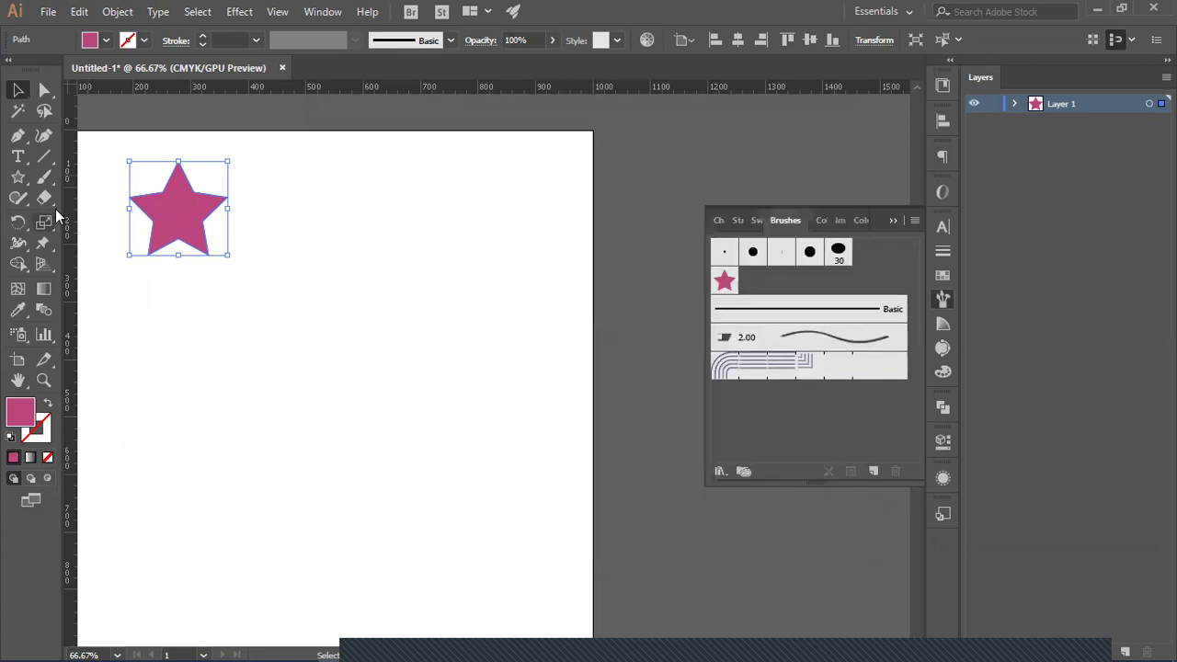
# Step: Draw an open curved path with the Pen tool from beside the star down the artboard, with a pink stroke and no fill
pyautogui.click(17, 137)
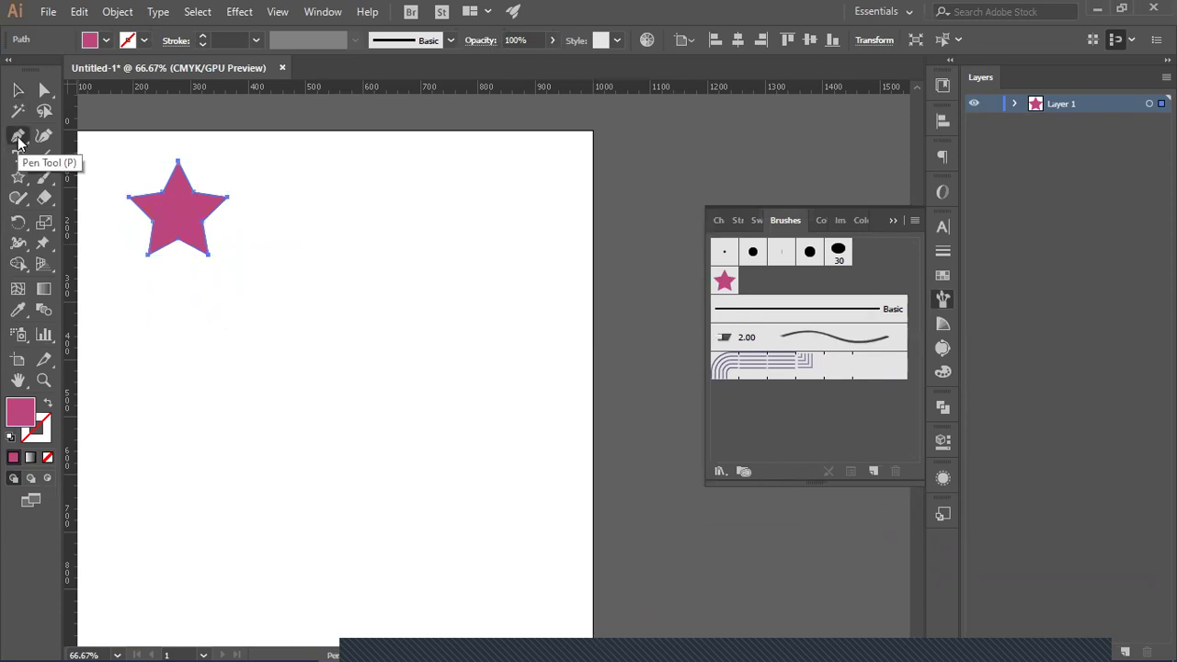
pyautogui.moveTo(272, 169); pyautogui.dragTo(292, 175)
pyautogui.moveTo(393, 244); pyautogui.dragTo(429, 359)
pyautogui.moveTo(384, 476); pyautogui.dragTo(337, 524)
pyautogui.moveTo(154, 535); pyautogui.dragTo(126, 525)
pyautogui.moveTo(276, 611); pyautogui.dragTo(65, 230)
pyautogui.moveTo(33, 412); pyautogui.dragTo(46, 404)
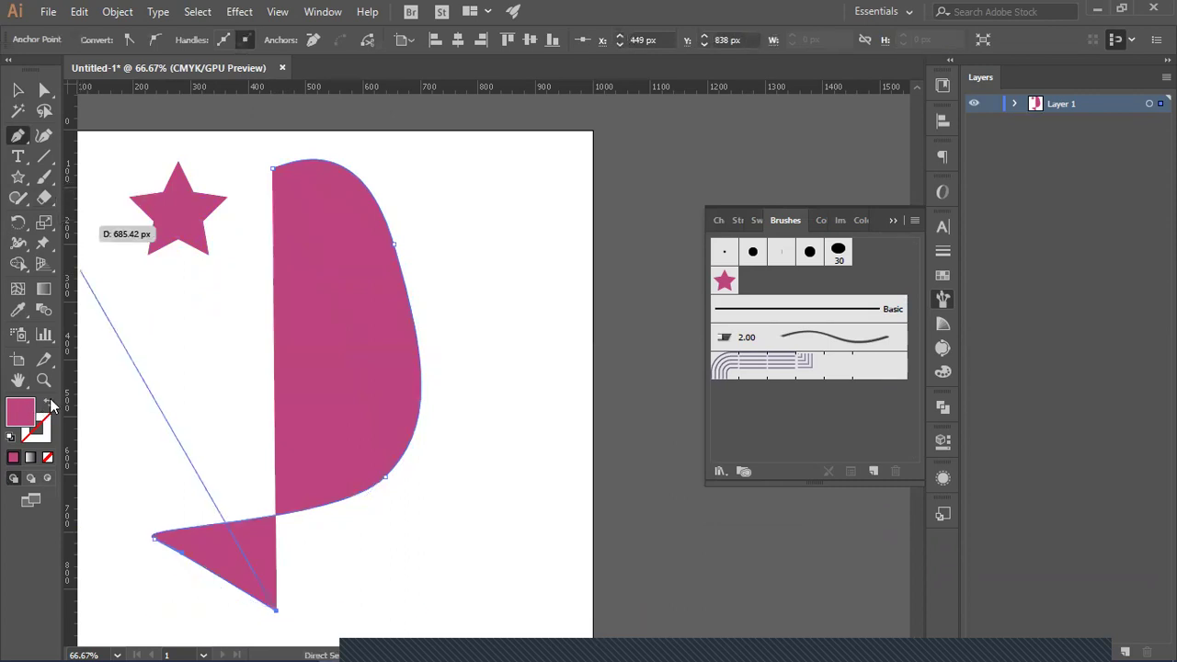
pyautogui.click(47, 403)
# Step: Apply the star scatter brush to the curved path and deselect it
pyautogui.click(18, 90)
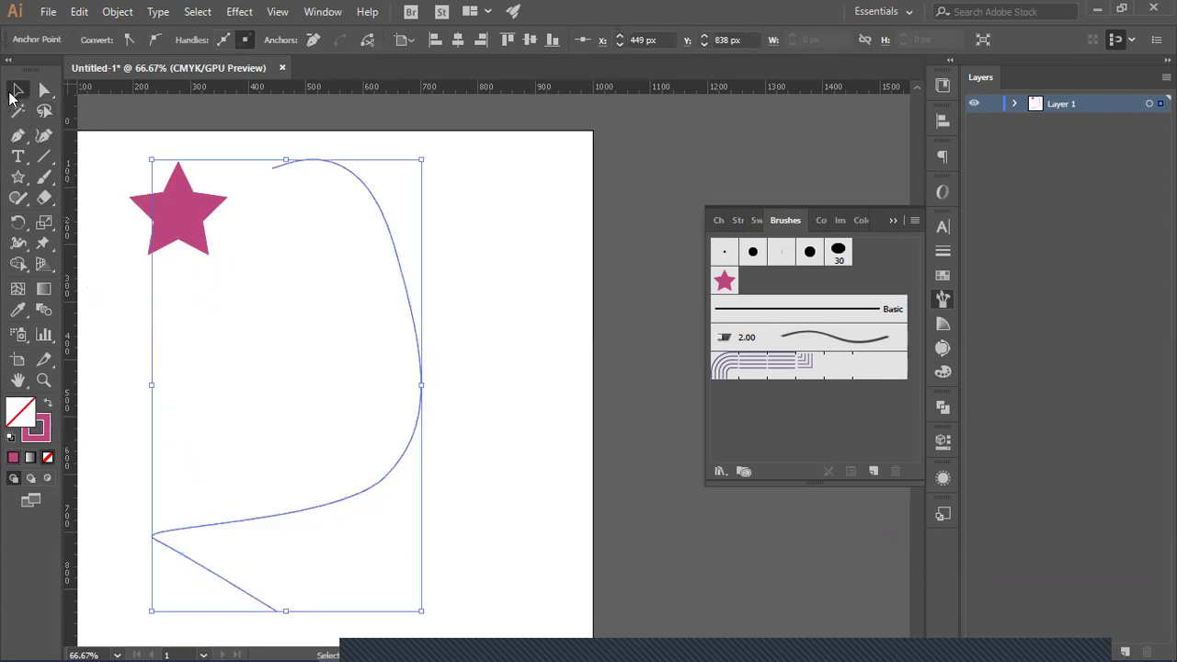
pyautogui.click(725, 280)
pyautogui.click(505, 287)
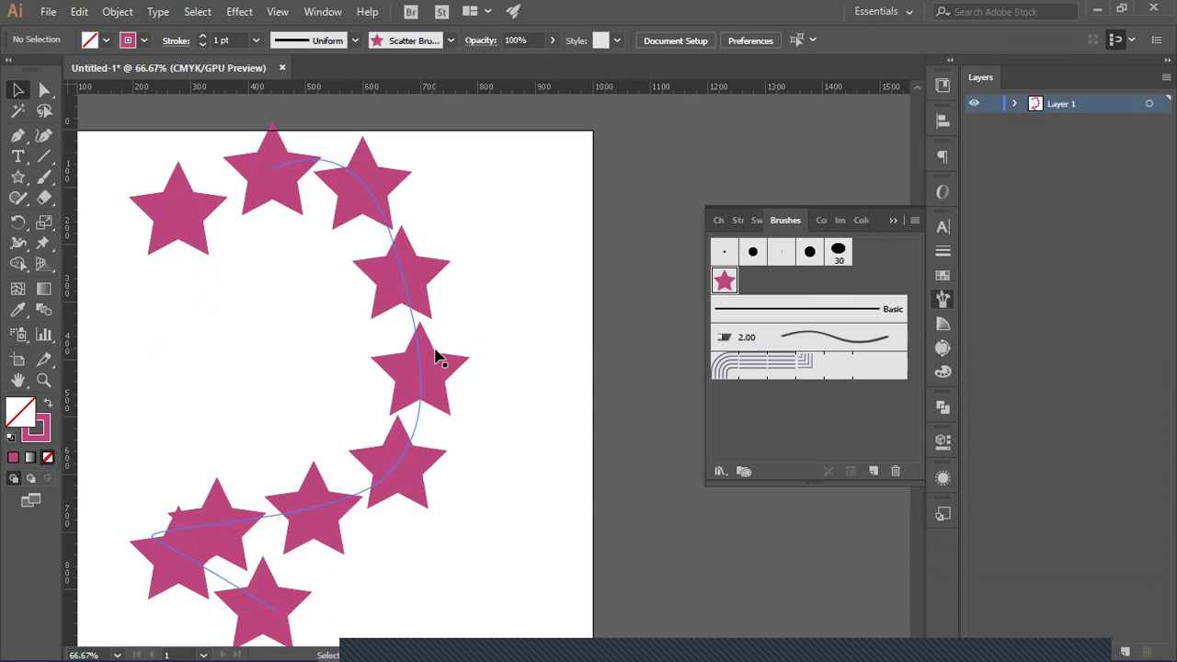
# Step: Replace the star-brushed curved path with a wavy open path about 910 px wide, drawn across the artboard below the star with the Pen tool
pyautogui.moveTo(407, 357); pyautogui.dragTo(409, 358)
pyautogui.press('Delete')
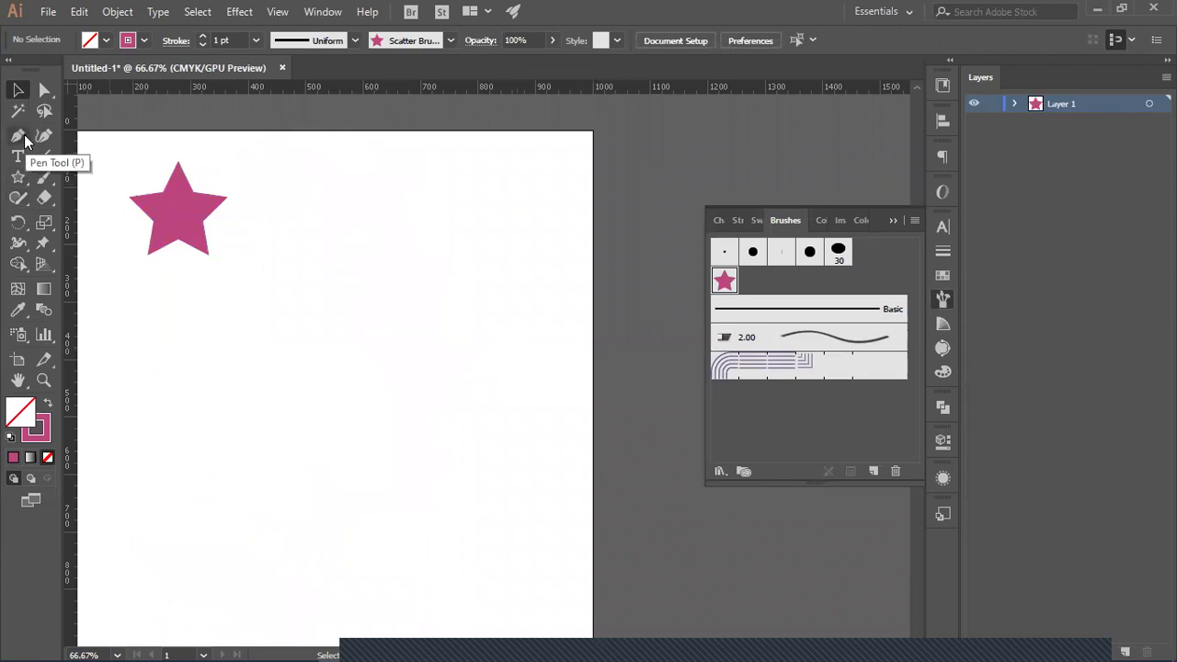
pyautogui.click(25, 138)
pyautogui.hscroll(-3, 202, 313)
pyautogui.click(149, 342)
pyautogui.moveTo(209, 314); pyautogui.dragTo(373, 328)
pyautogui.moveTo(441, 299); pyautogui.dragTo(478, 315)
pyautogui.moveTo(543, 337); pyautogui.dragTo(564, 331)
pyautogui.moveTo(641, 306); pyautogui.dragTo(652, 304)
pyautogui.click(675, 320)
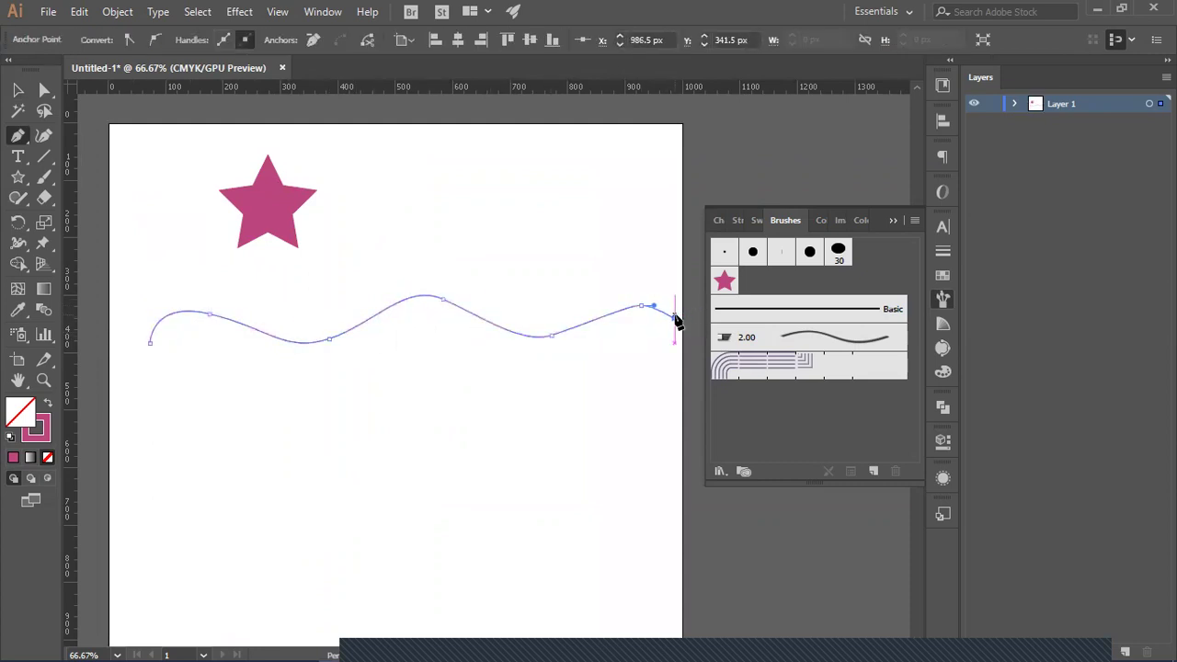
# Step: Apply the star scatter brush to the wavy path
pyautogui.click(725, 283)
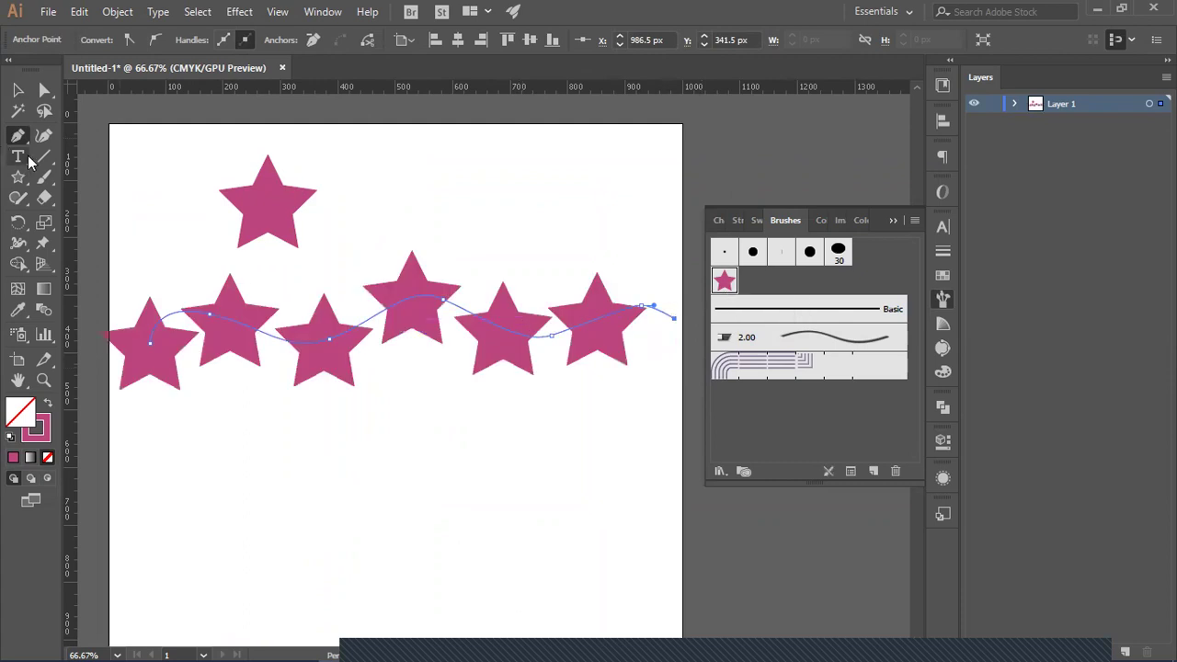
pyautogui.click(17, 89)
pyautogui.scroll(-1, 315, 311)
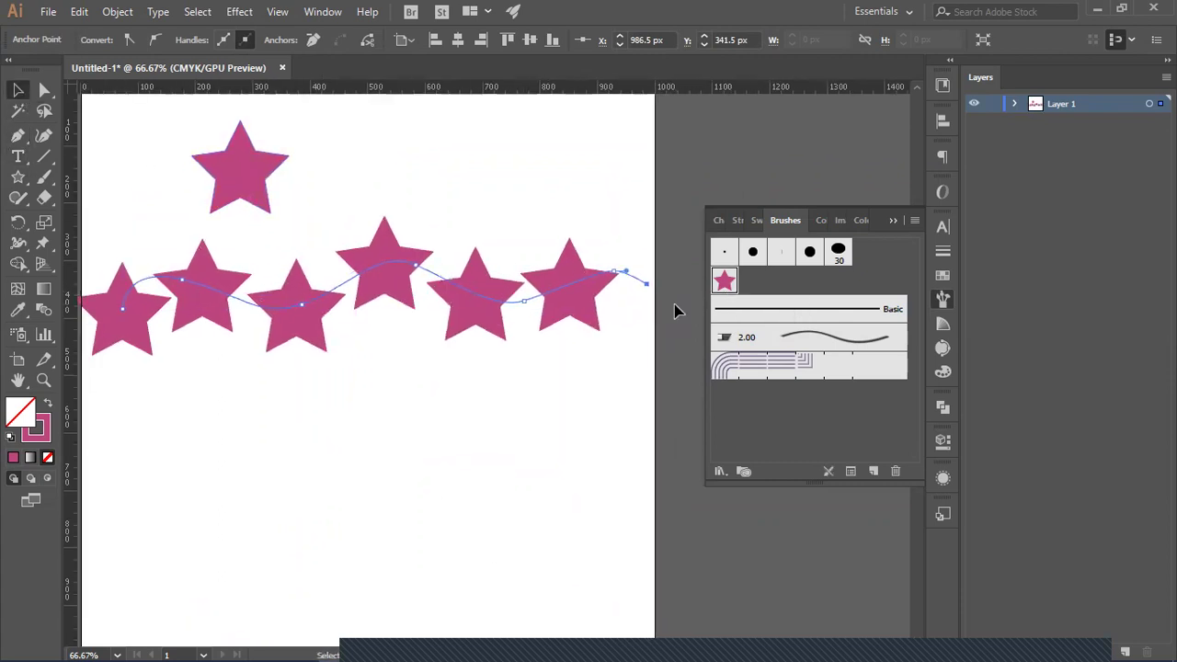
# Step: Edit the star scatter brush with preview on, setting size to 57%, spacing to 92%, scatter to -74% and rotation to -110°
pyautogui.doubleClick(725, 285)
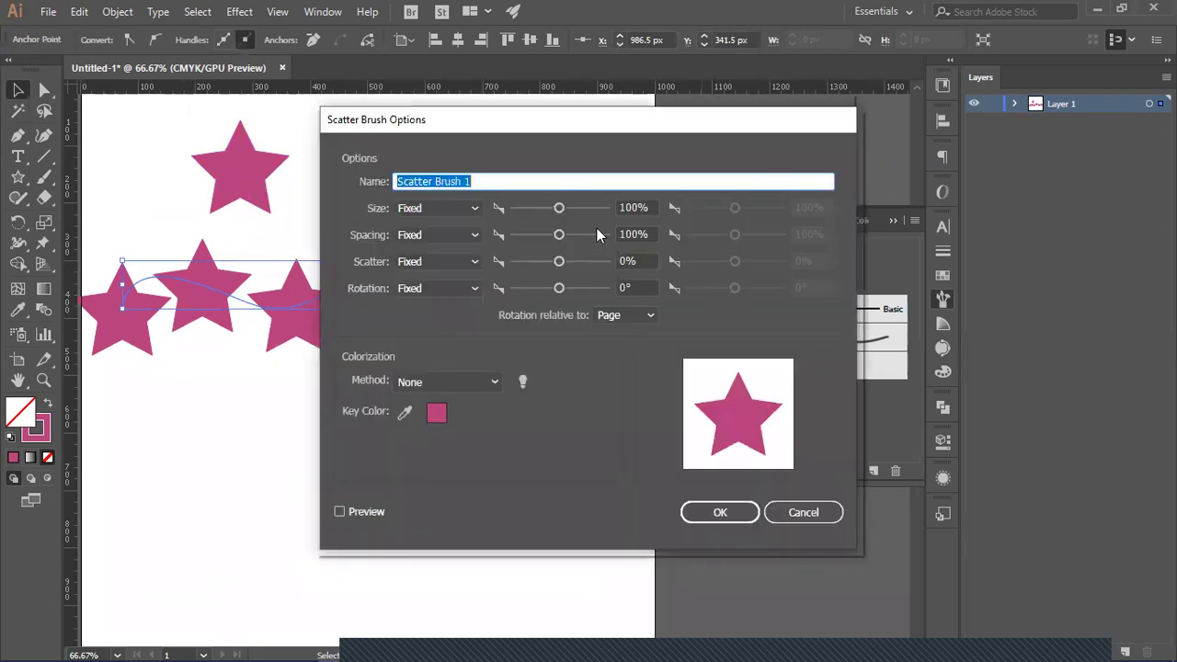
pyautogui.moveTo(515, 129)
pyautogui.mouseDown()
pyautogui.moveTo(705, 213)
pyautogui.moveTo(881, 168)
pyautogui.mouseUp()
pyautogui.moveTo(911, 251); pyautogui.dragTo(896, 253)
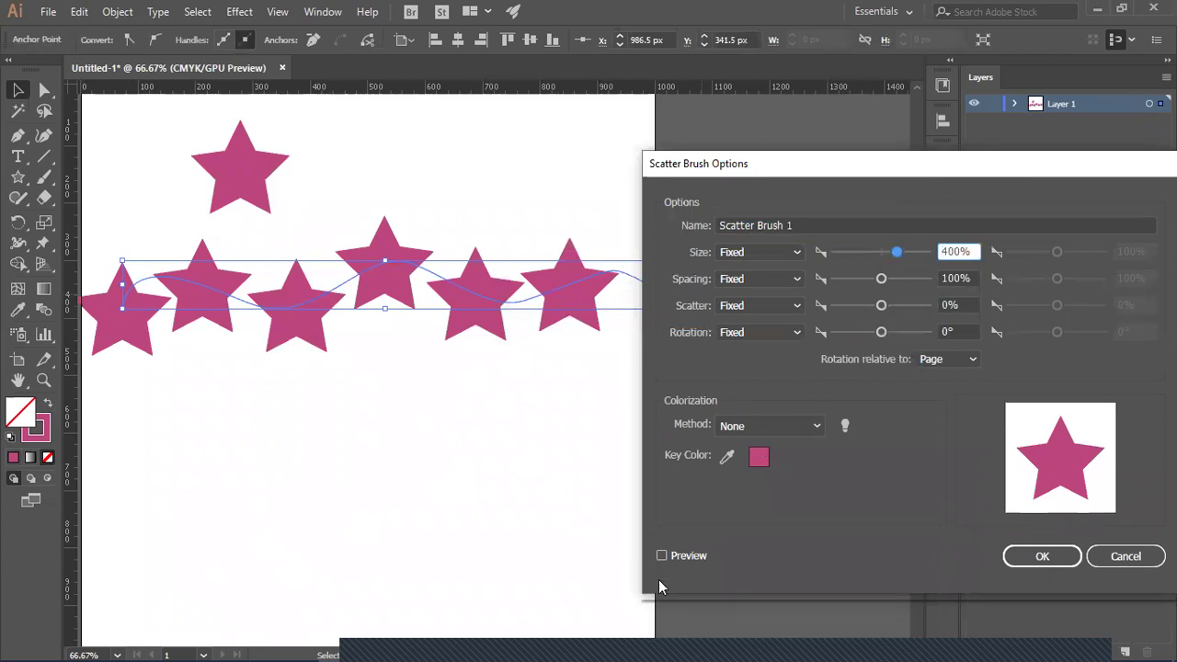
pyautogui.click(681, 555)
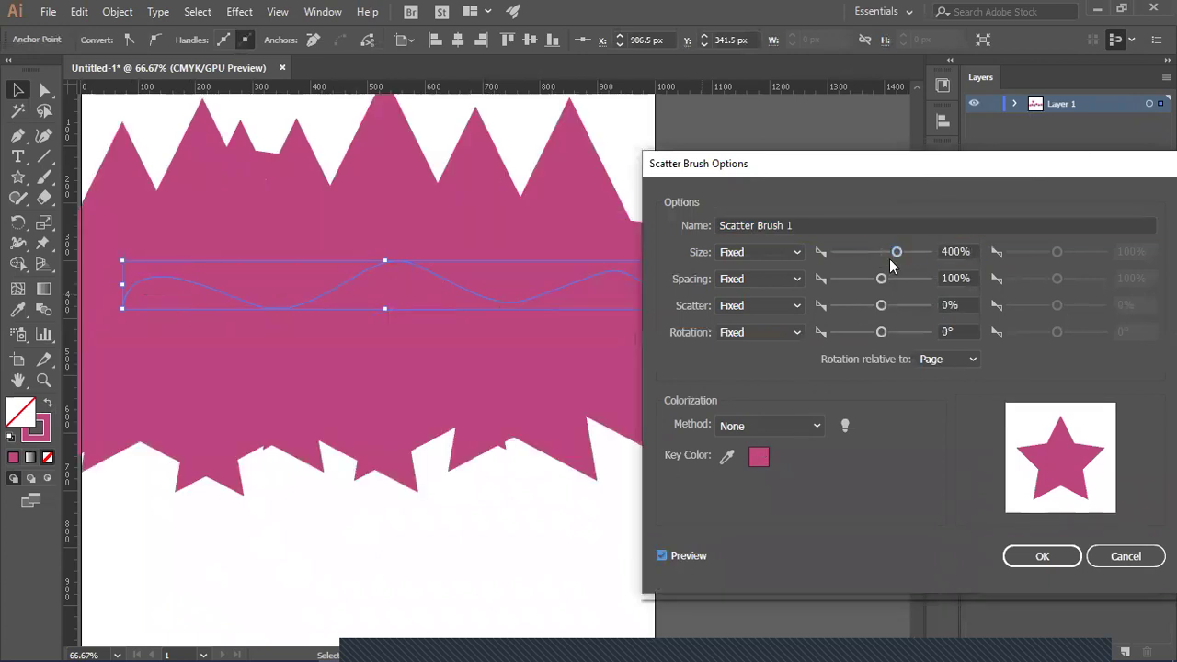
pyautogui.moveTo(890, 256); pyautogui.dragTo(858, 339)
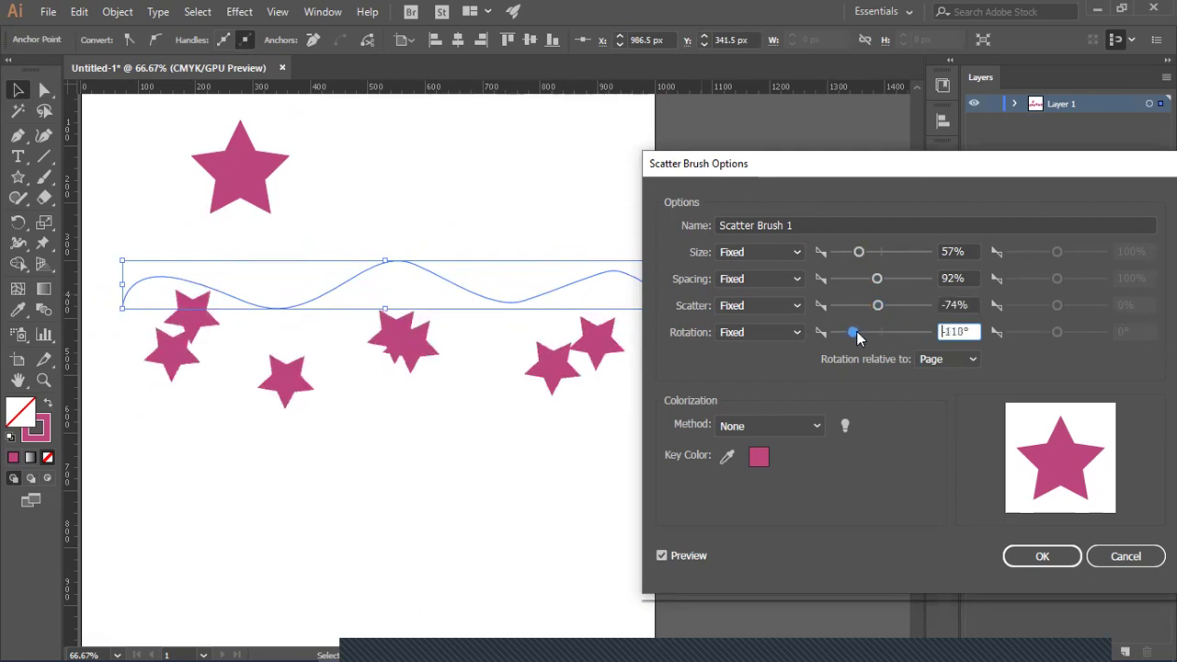
pyautogui.click(796, 432)
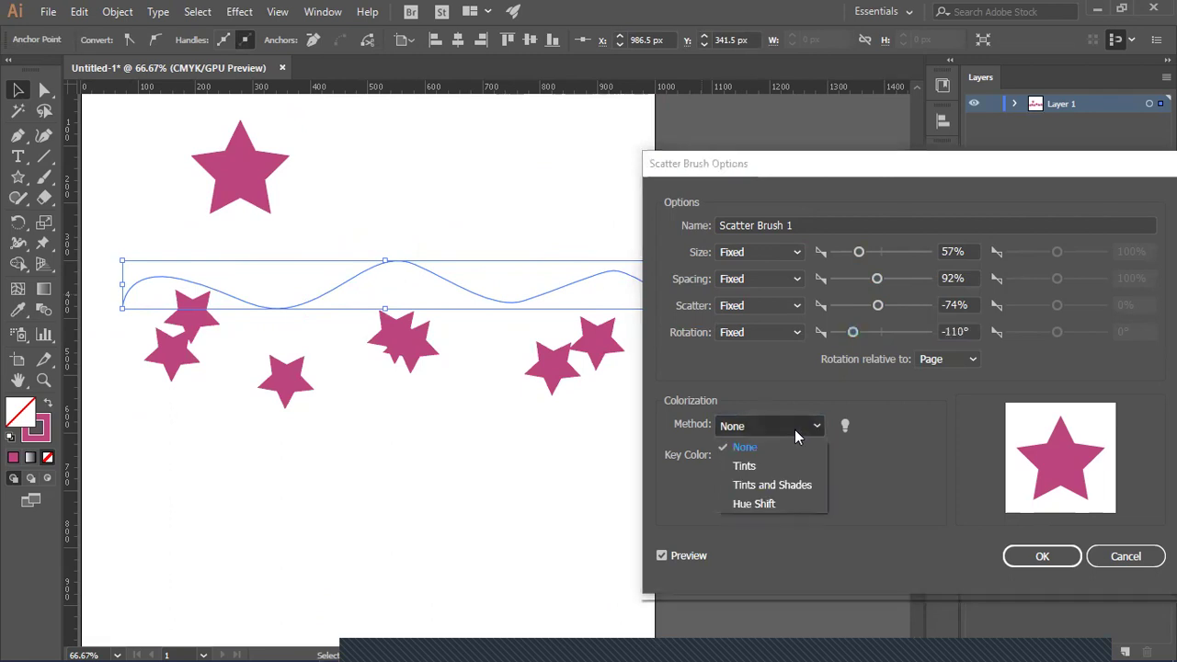
pyautogui.click(796, 436)
pyautogui.click(795, 433)
pyautogui.click(805, 425)
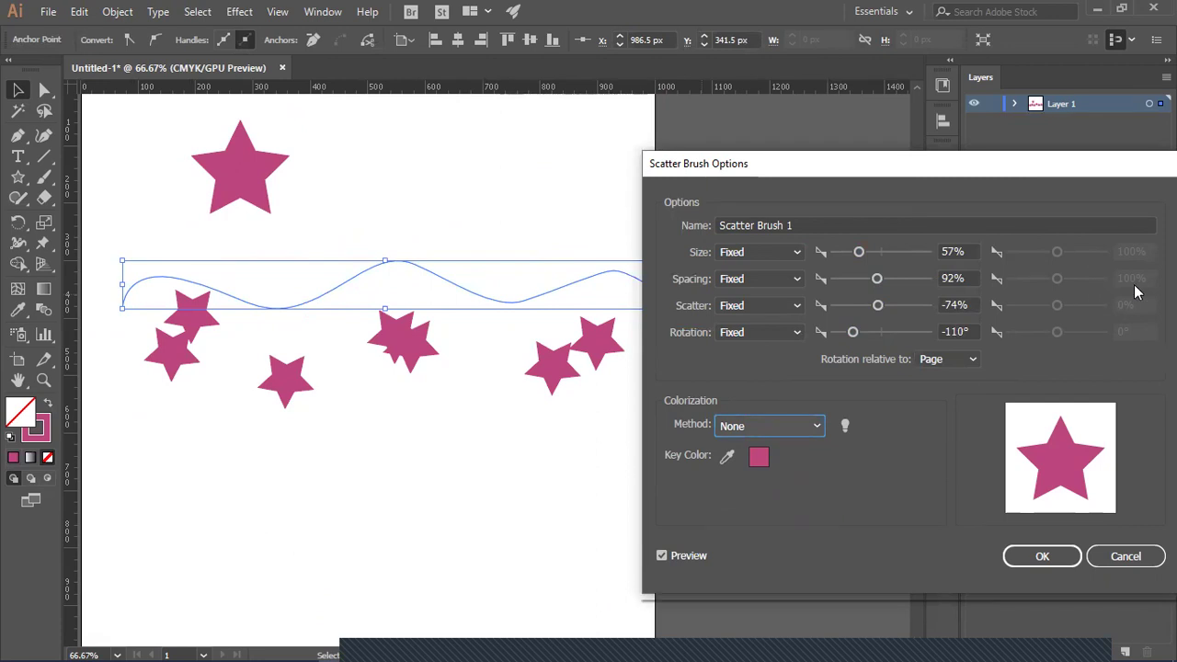
# Step: Switch the scatter brush's size, spacing, scatter and rotation from Fixed to Random
pyautogui.click(774, 252)
pyautogui.click(761, 286)
pyautogui.click(768, 275)
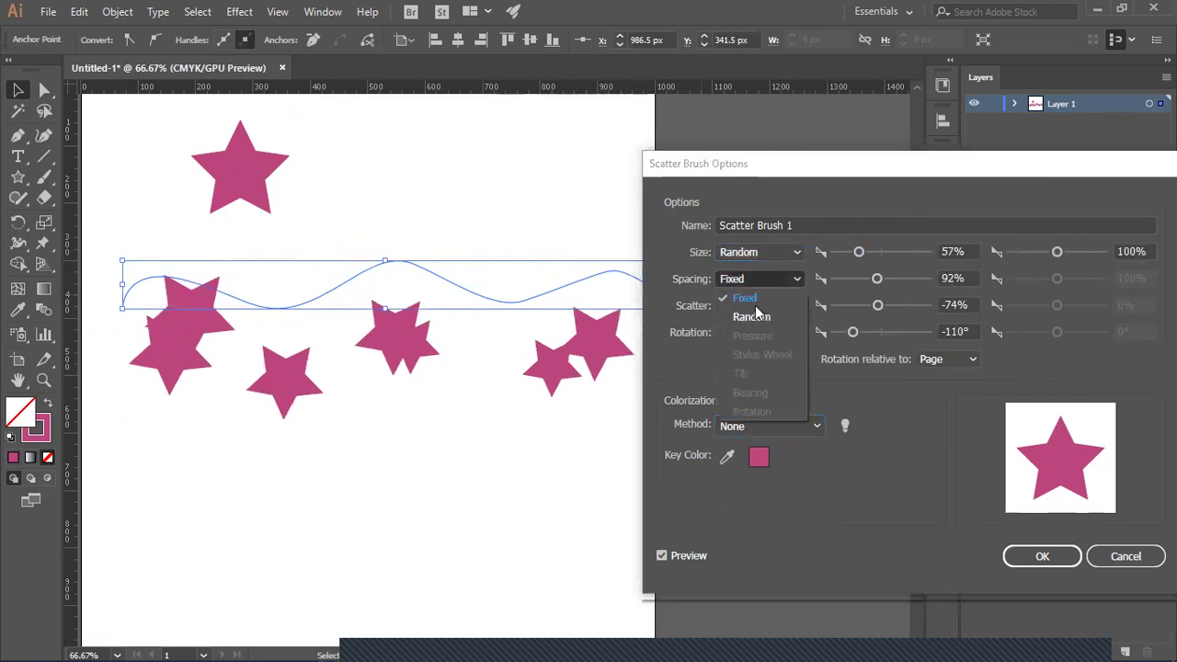
pyautogui.click(755, 306)
pyautogui.click(766, 307)
pyautogui.click(781, 343)
pyautogui.click(776, 333)
pyautogui.click(779, 370)
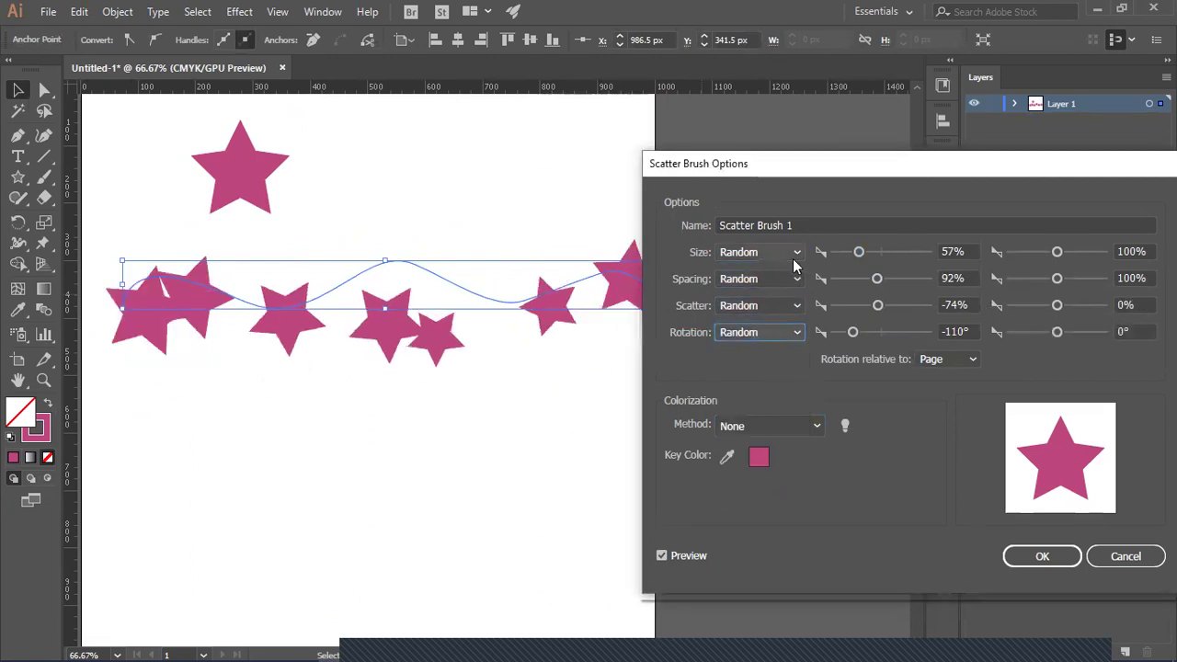
# Step: Set the scatter brush's random size range to 23% minimum and 62% maximum
pyautogui.moveTo(858, 252); pyautogui.dragTo(840, 254)
pyautogui.moveTo(1066, 250); pyautogui.dragTo(1035, 254)
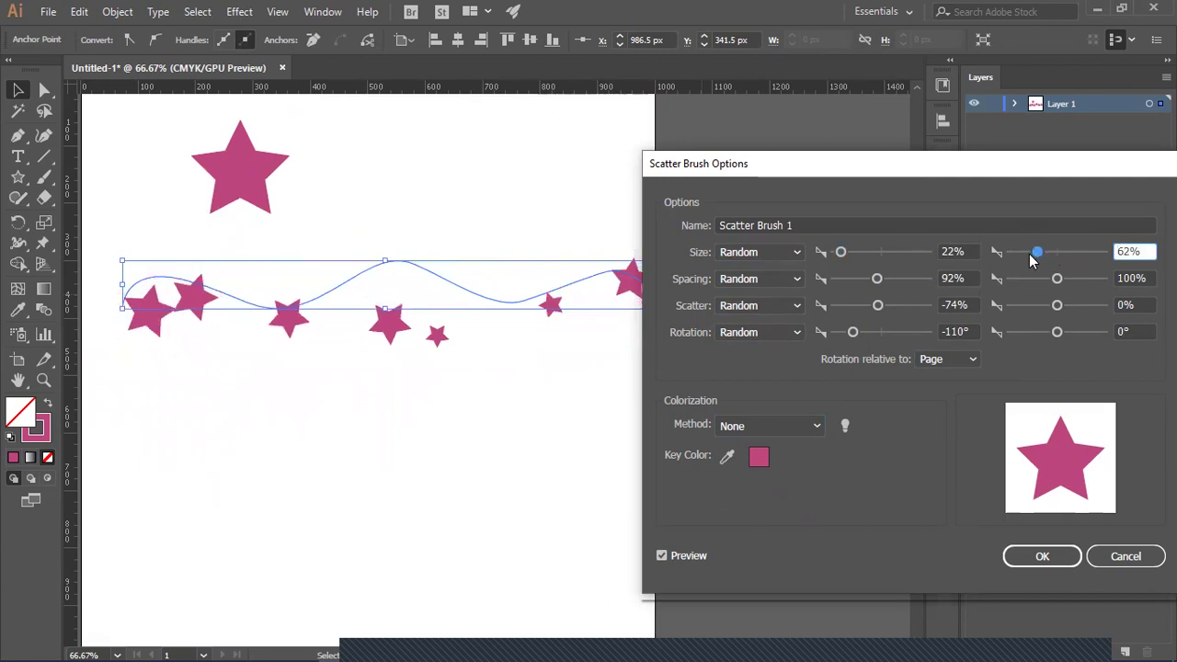
pyautogui.moveTo(849, 258); pyautogui.dragTo(845, 258)
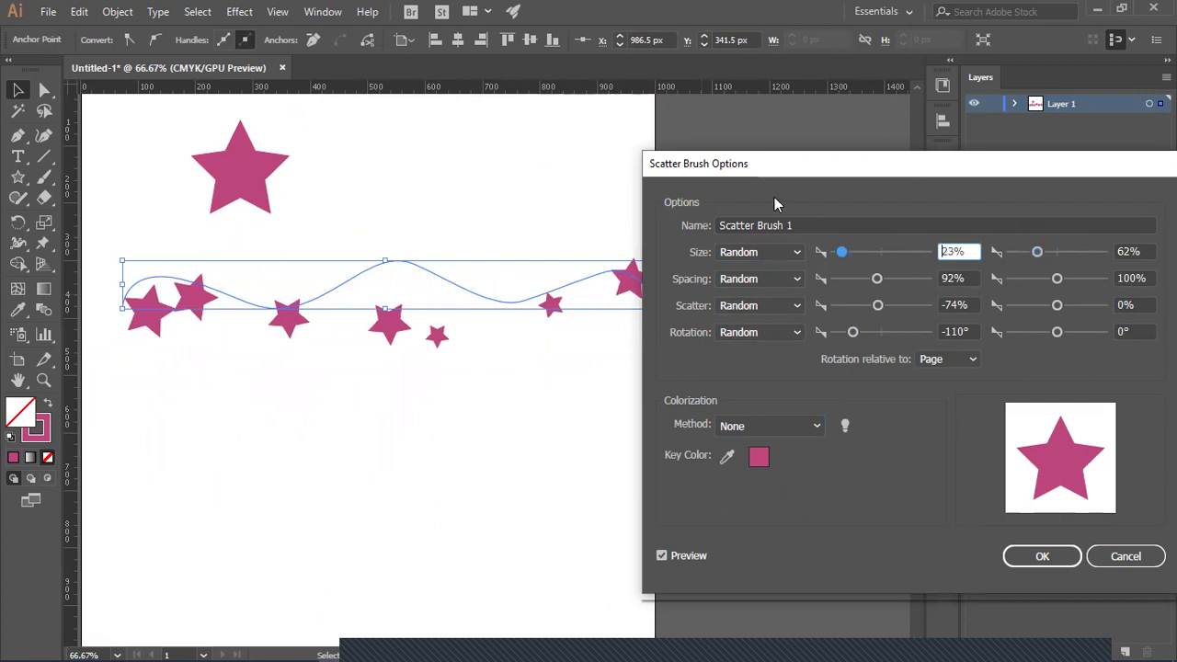
pyautogui.moveTo(800, 174); pyautogui.dragTo(824, 172)
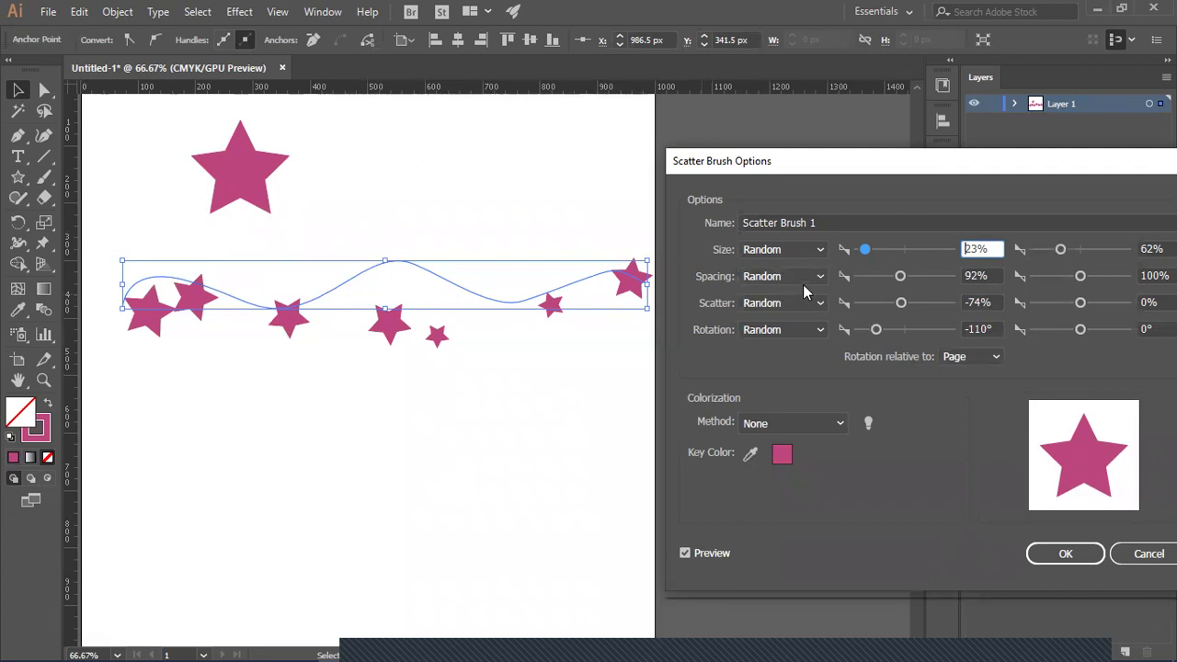
# Step: Set the scatter brush's minimum spacing to 35% and its scatter range to -592% and -149%
pyautogui.moveTo(897, 276); pyautogui.dragTo(869, 282)
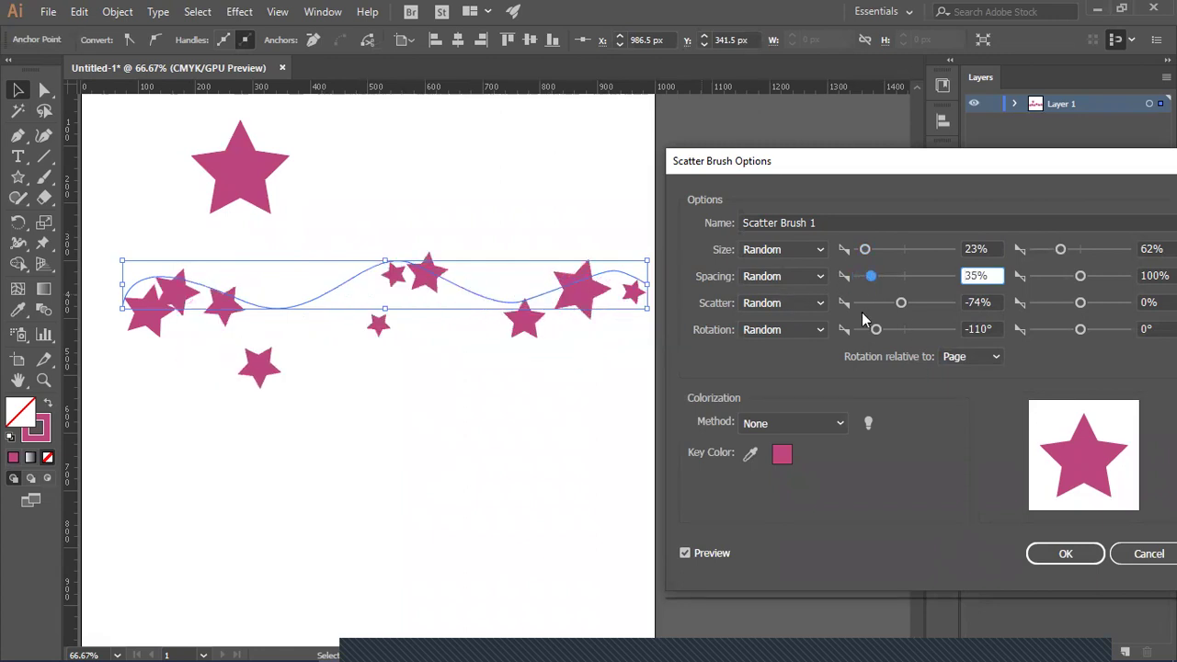
pyautogui.moveTo(902, 307); pyautogui.dragTo(877, 314)
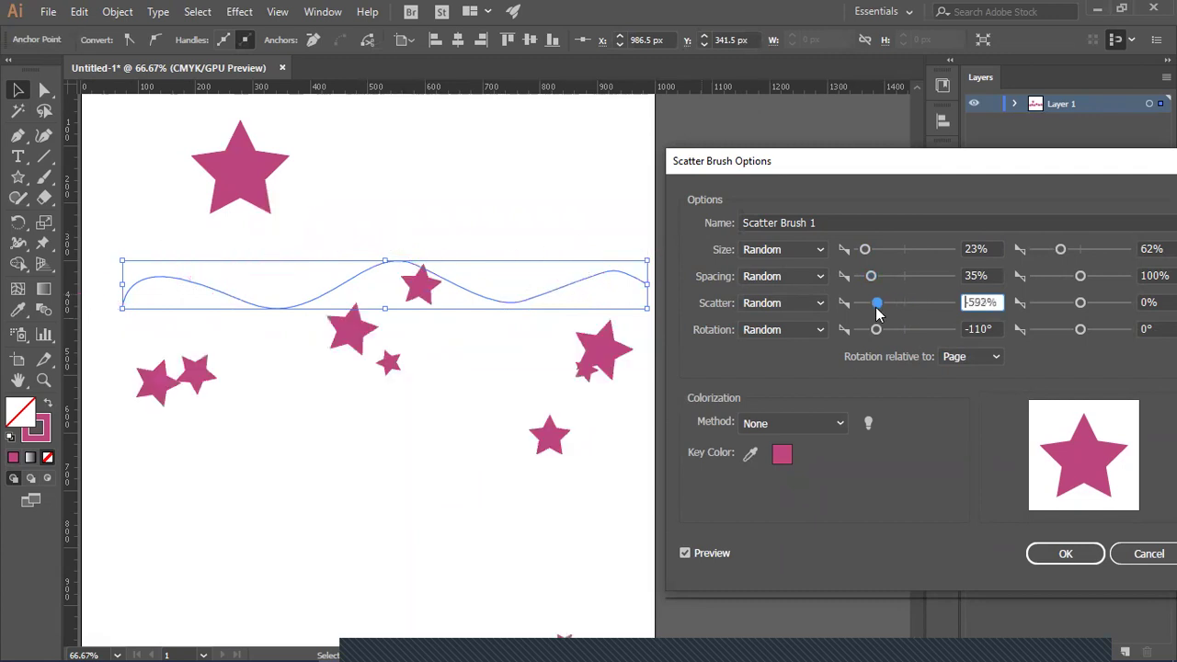
pyautogui.moveTo(1080, 303); pyautogui.dragTo(1073, 304)
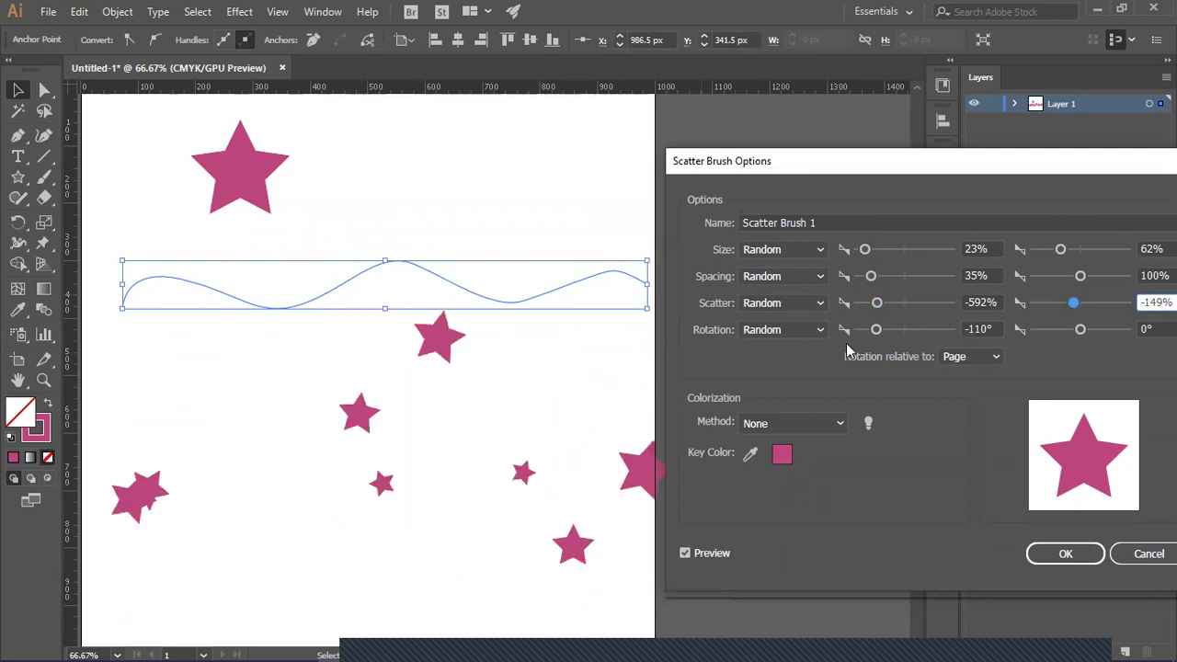
# Step: Set the scatter brush's rotation range to 27° and -107°, and apply the brush changes to the existing strokes
pyautogui.moveTo(878, 330); pyautogui.dragTo(911, 331)
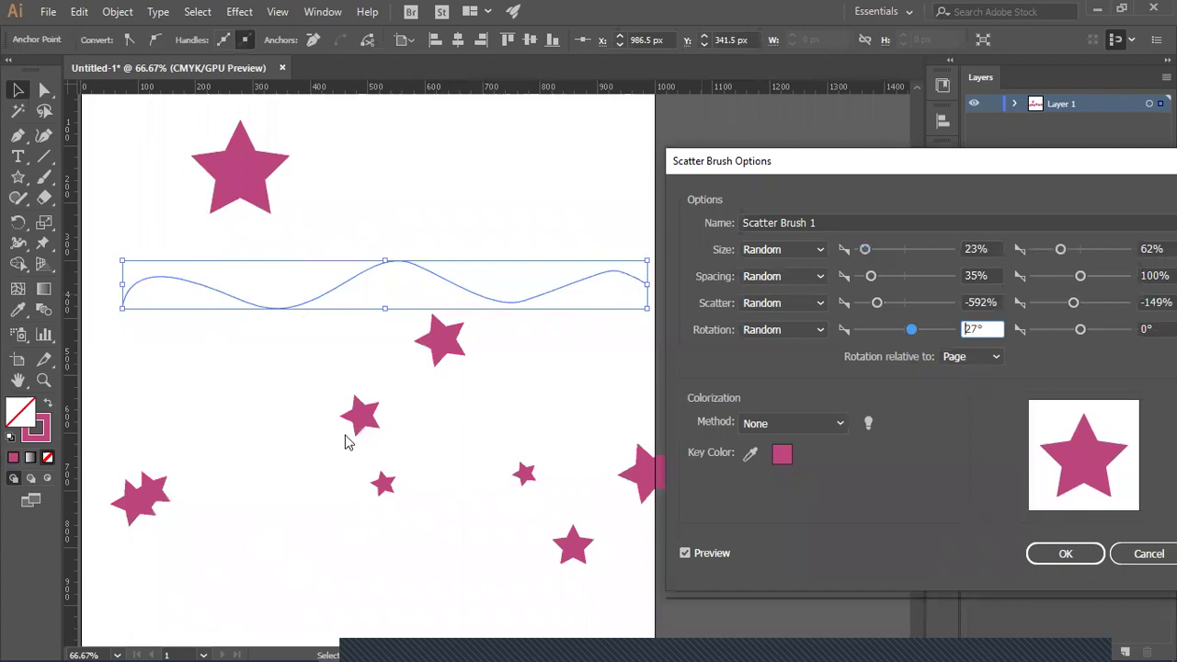
pyautogui.moveTo(1080, 329); pyautogui.dragTo(1053, 336)
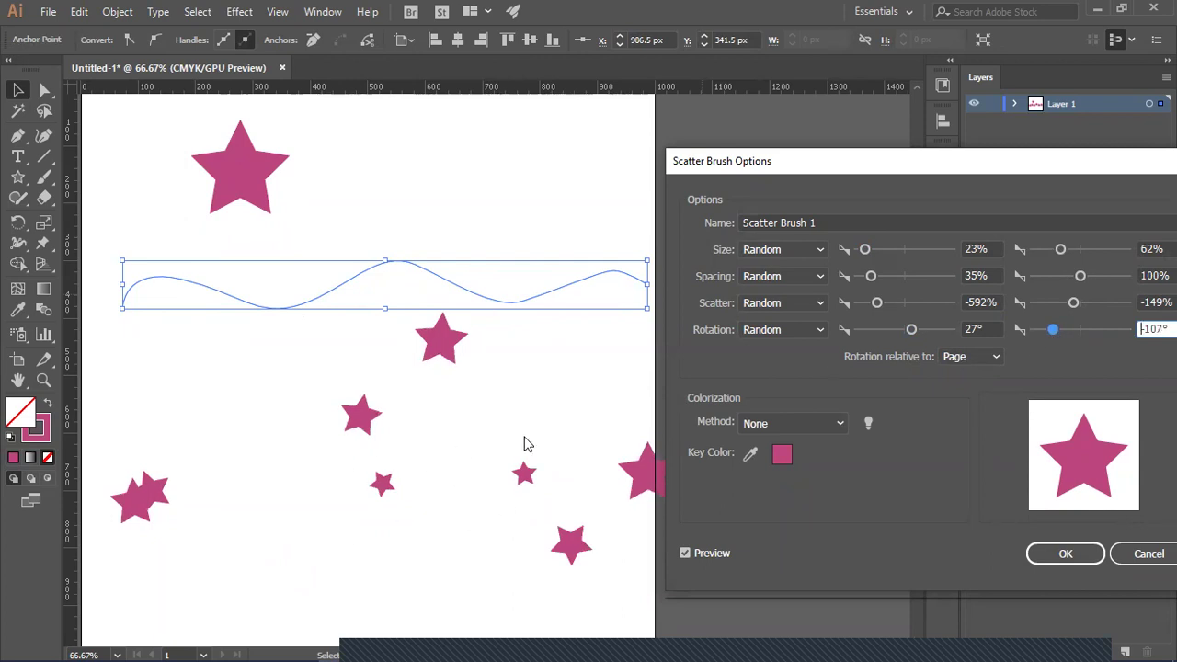
pyautogui.click(1066, 553)
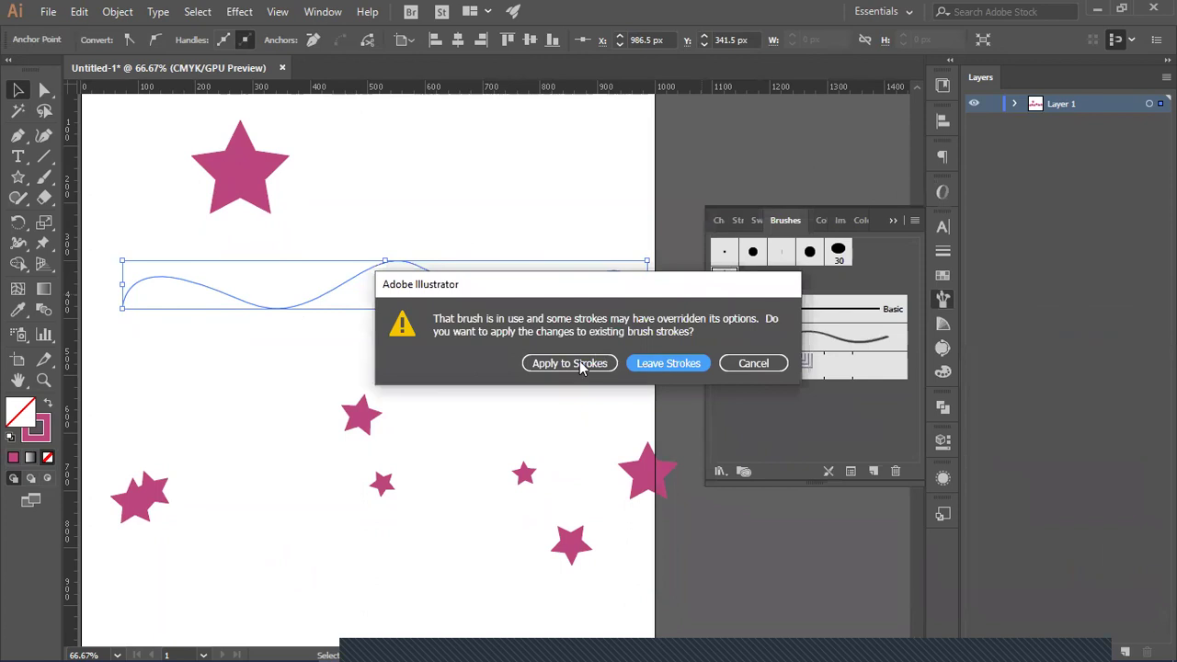
pyautogui.click(575, 365)
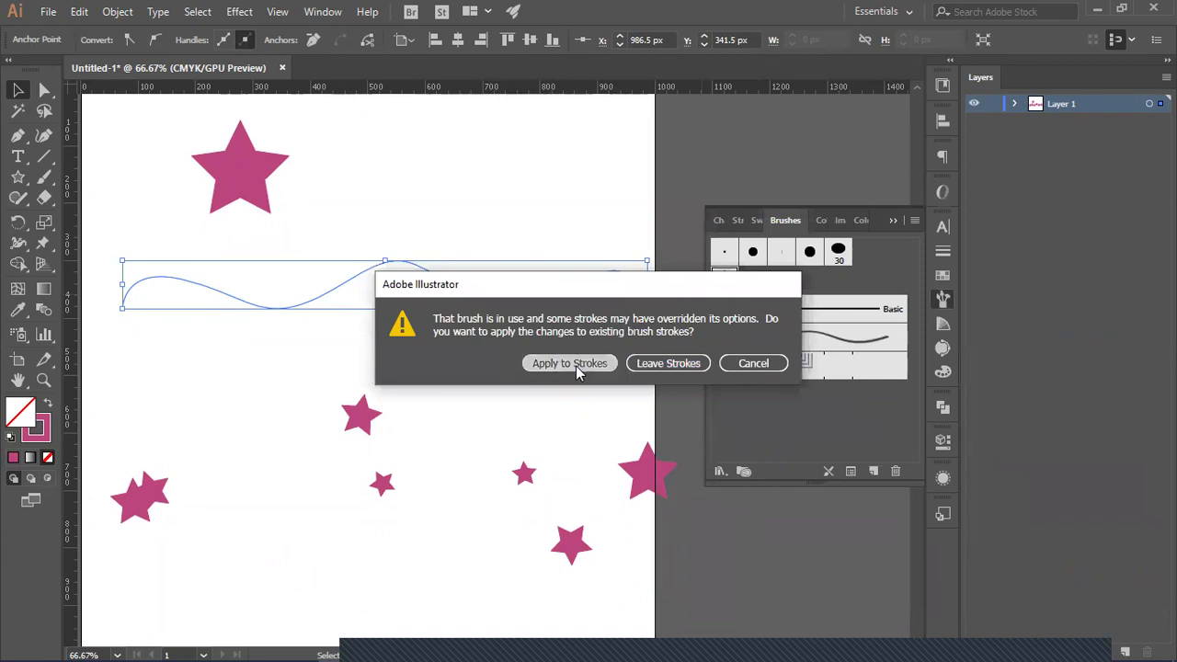
pyautogui.click(572, 358)
# Step: Move the star-scattered path up to the artboard's top edge and delete the original star
pyautogui.scroll(-3, 573, 358)
pyautogui.scroll(-1, 573, 357)
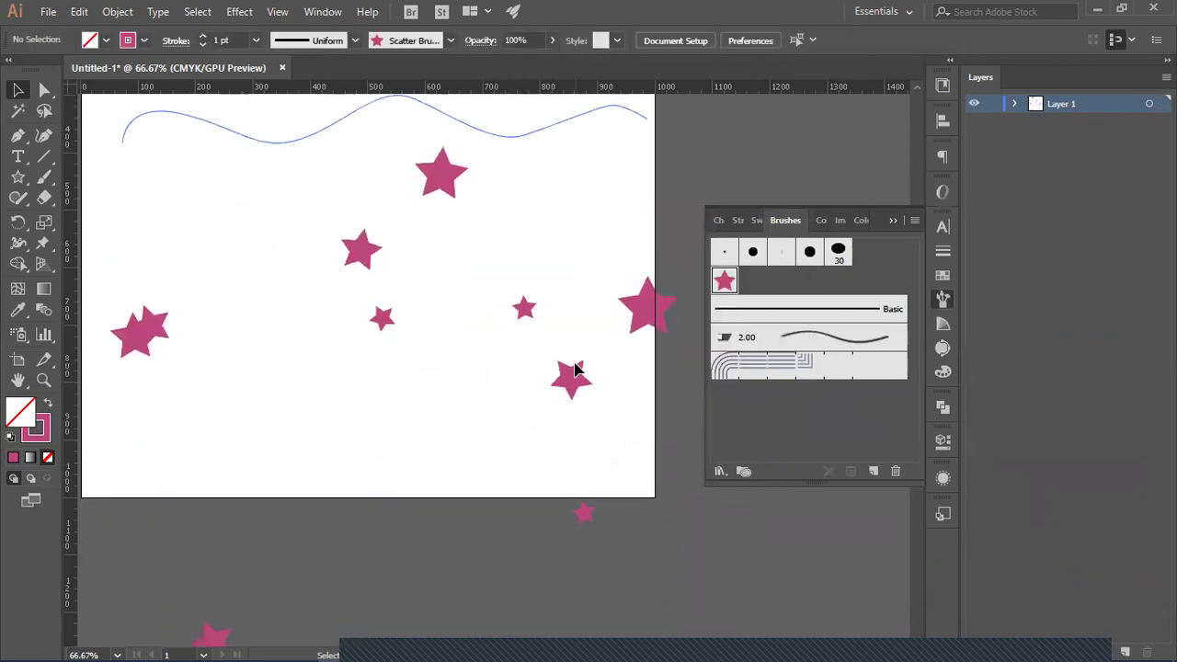
pyautogui.scroll(2, 570, 373)
pyautogui.moveTo(577, 436); pyautogui.dragTo(564, 310)
pyautogui.click(562, 310)
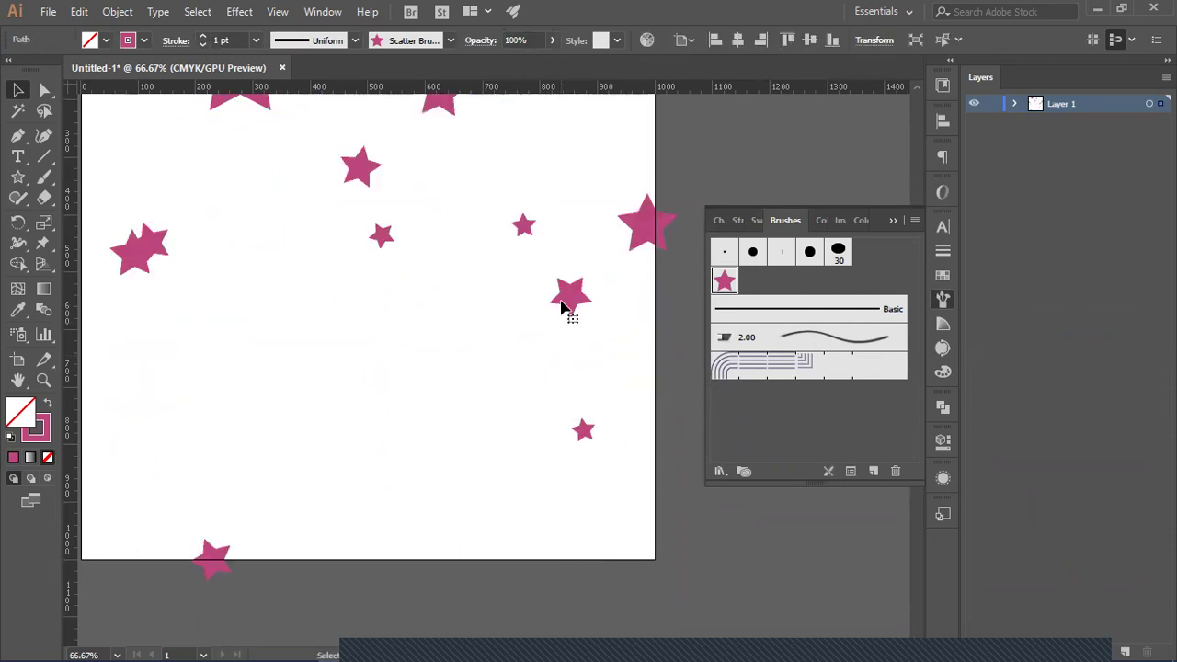
pyautogui.hotkey('ctrl', '-')
pyautogui.hotkey('ctrl', '-')
pyautogui.click(560, 310)
pyautogui.click(418, 372)
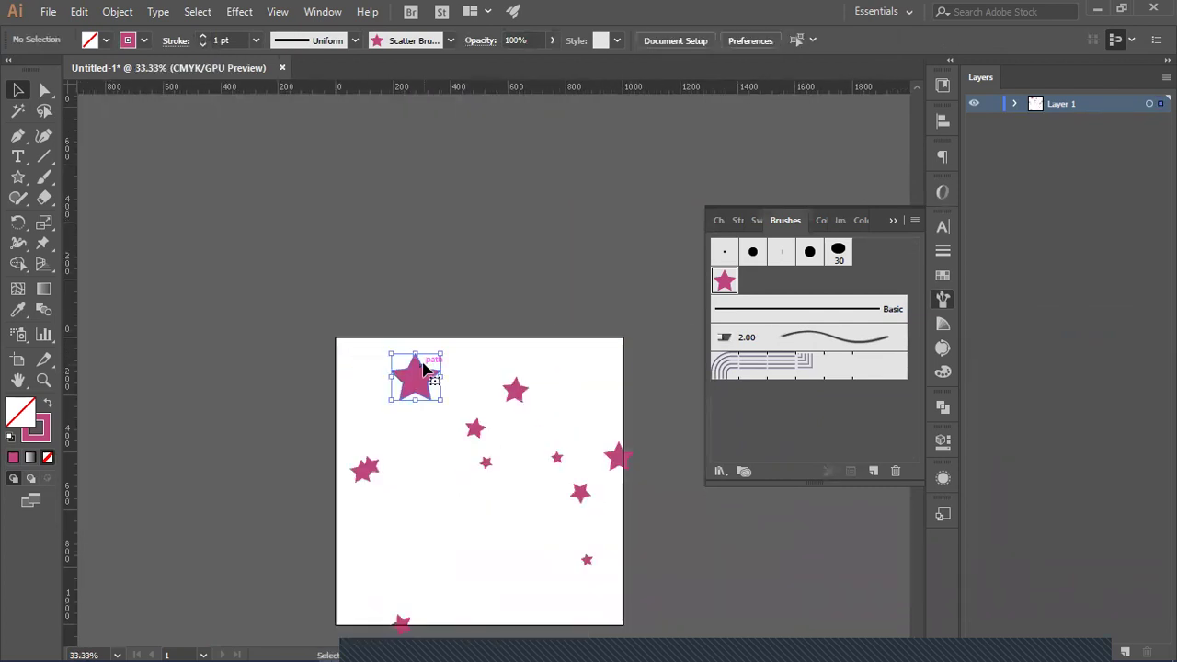
pyautogui.press('Delete')
pyautogui.moveTo(584, 488); pyautogui.dragTo(519, 447)
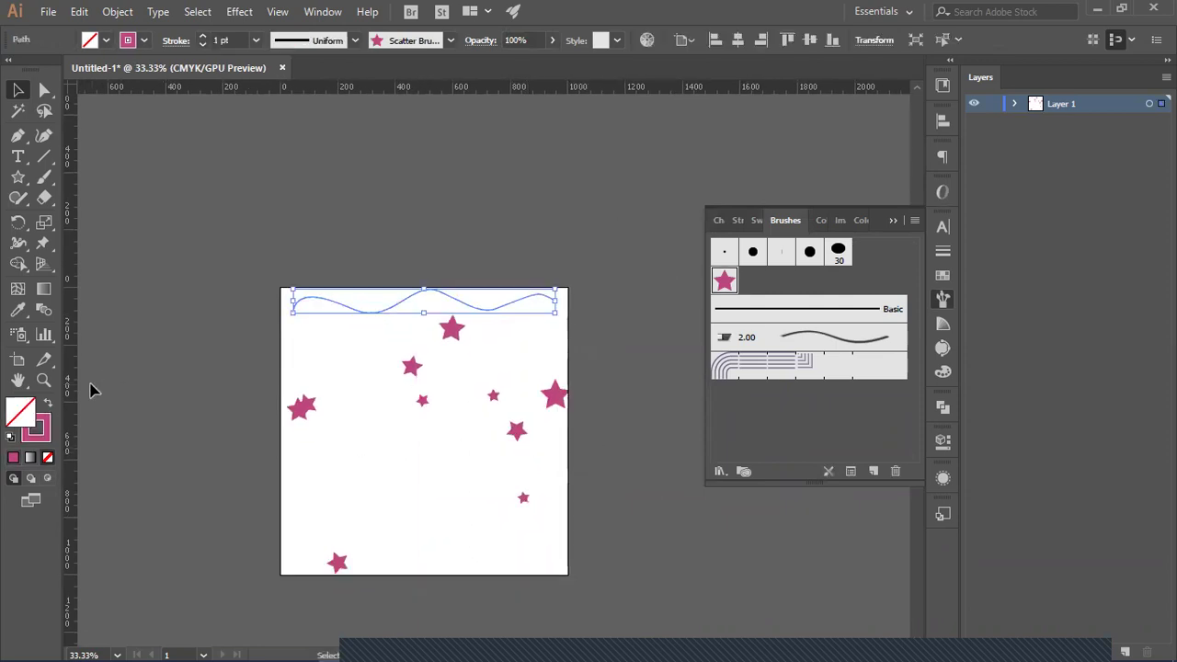
# Step: Set the star-scattered path's stroke colour to green
pyautogui.click(144, 40)
pyautogui.click(91, 70)
pyautogui.click(71, 70)
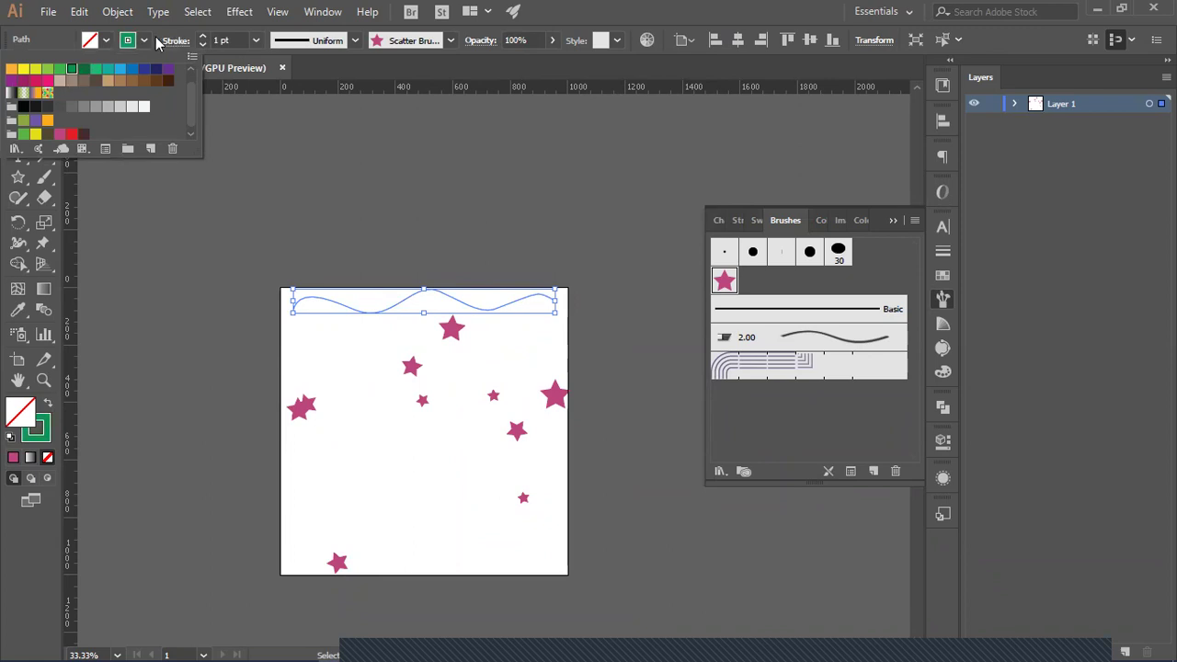
pyautogui.click(150, 41)
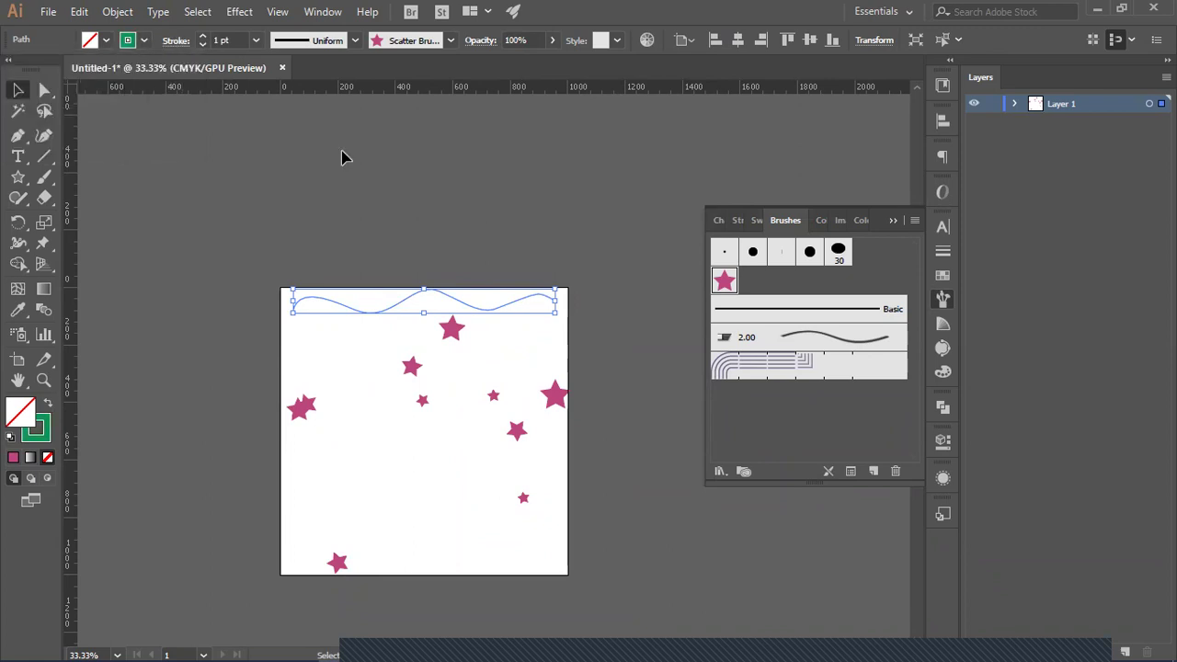
# Step: Set the star scatter brush's colorization method to Tints and apply the change to the existing strokes
pyautogui.doubleClick(724, 281)
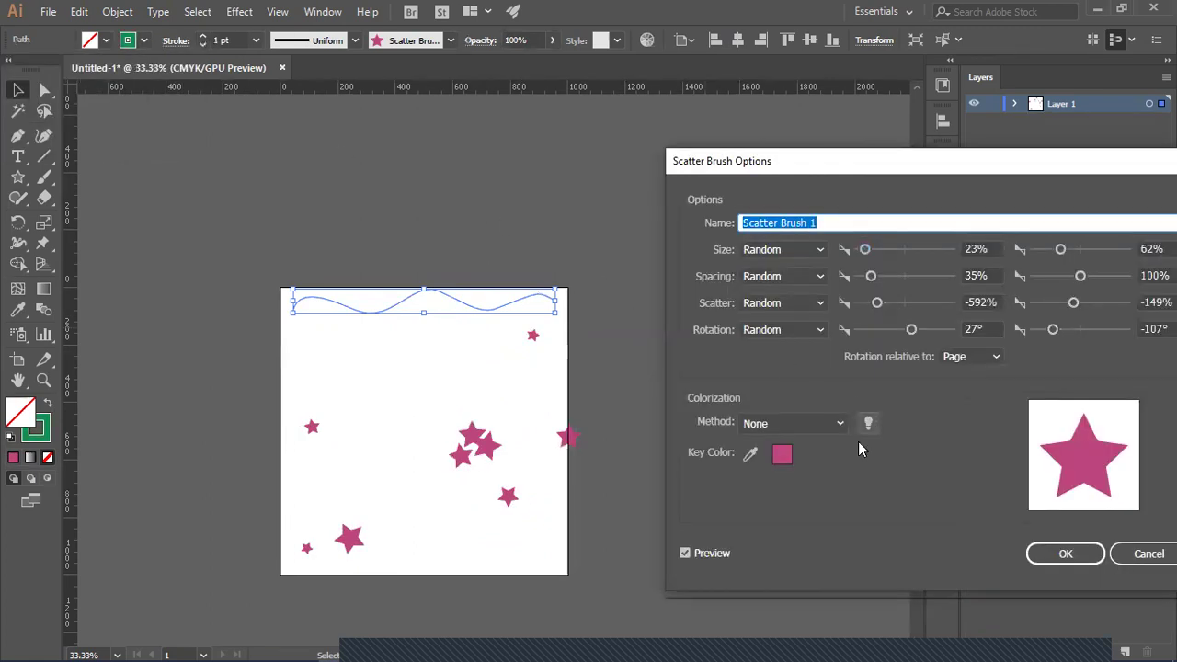
pyautogui.click(775, 425)
pyautogui.click(761, 462)
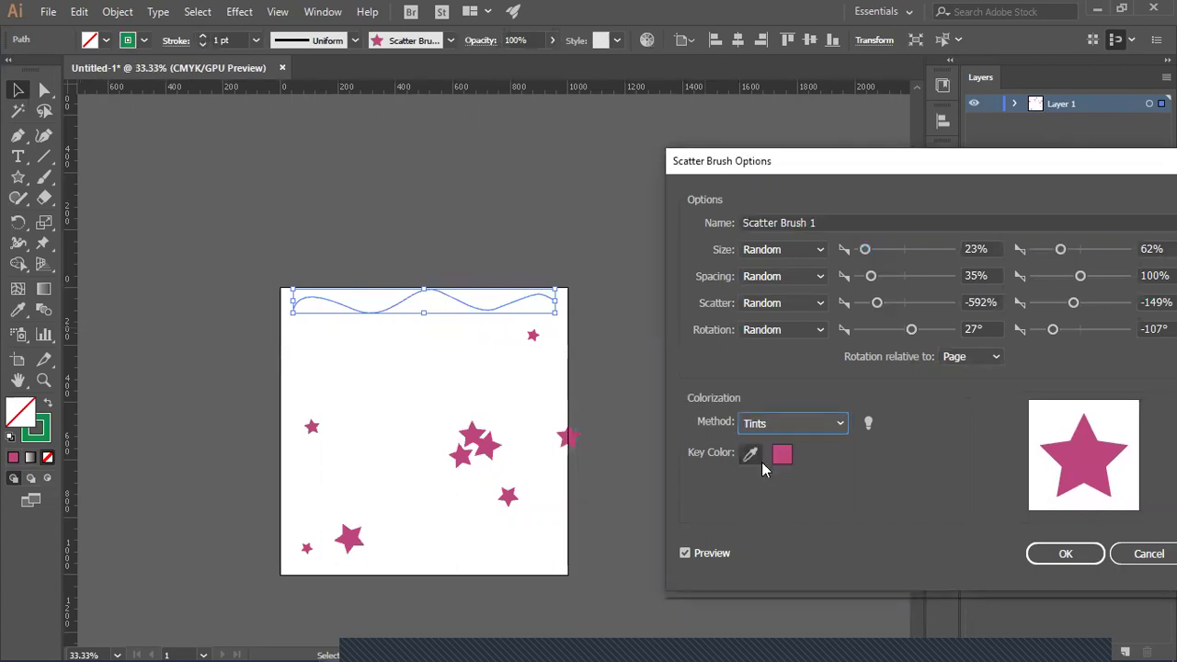
pyautogui.click(1046, 553)
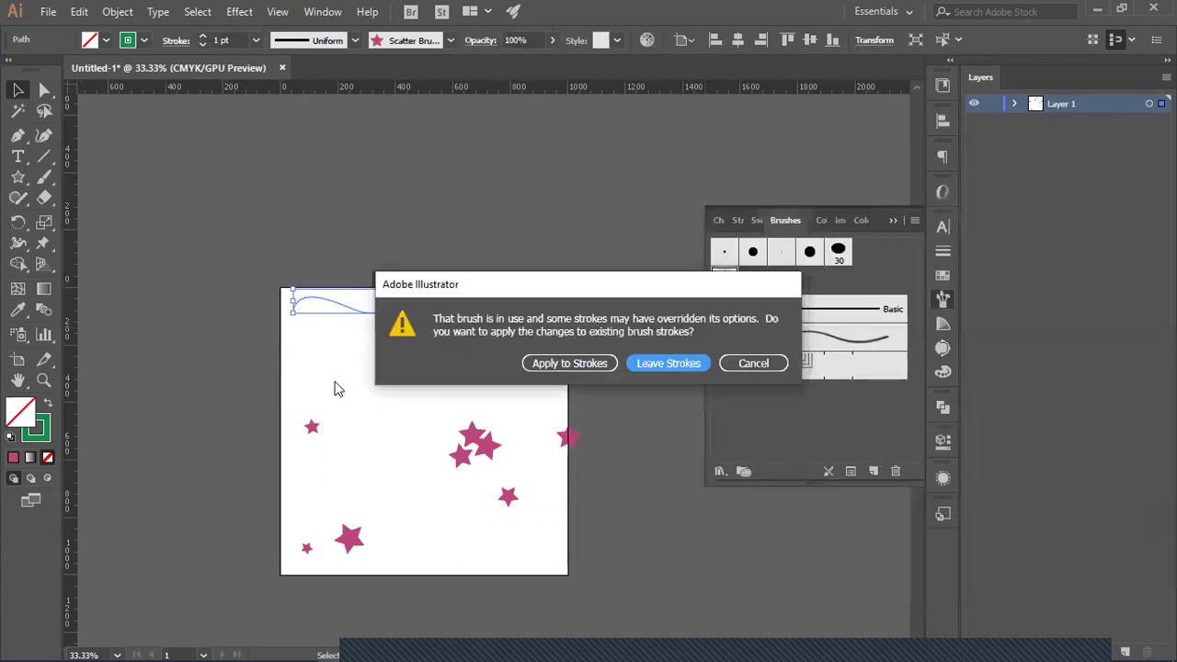
pyautogui.click(595, 364)
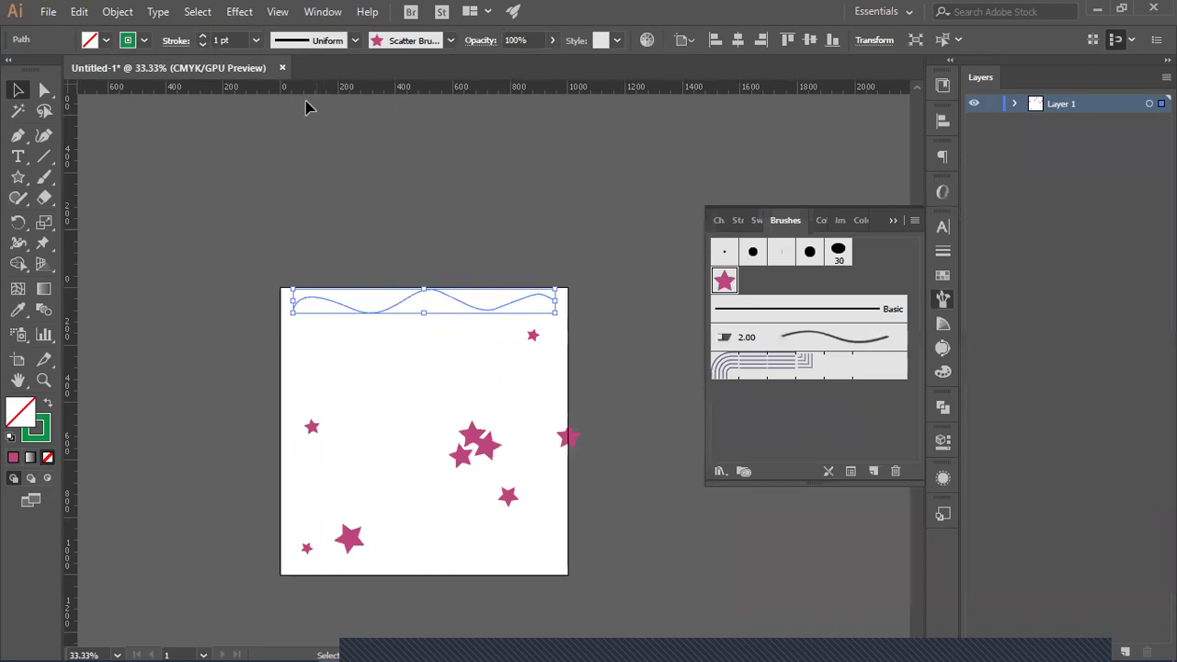
# Step: Recolour the scattered stars through the path's stroke, trying teal and finishing with white
pyautogui.click(144, 41)
pyautogui.click(127, 70)
pyautogui.scroll(1, 49, 93)
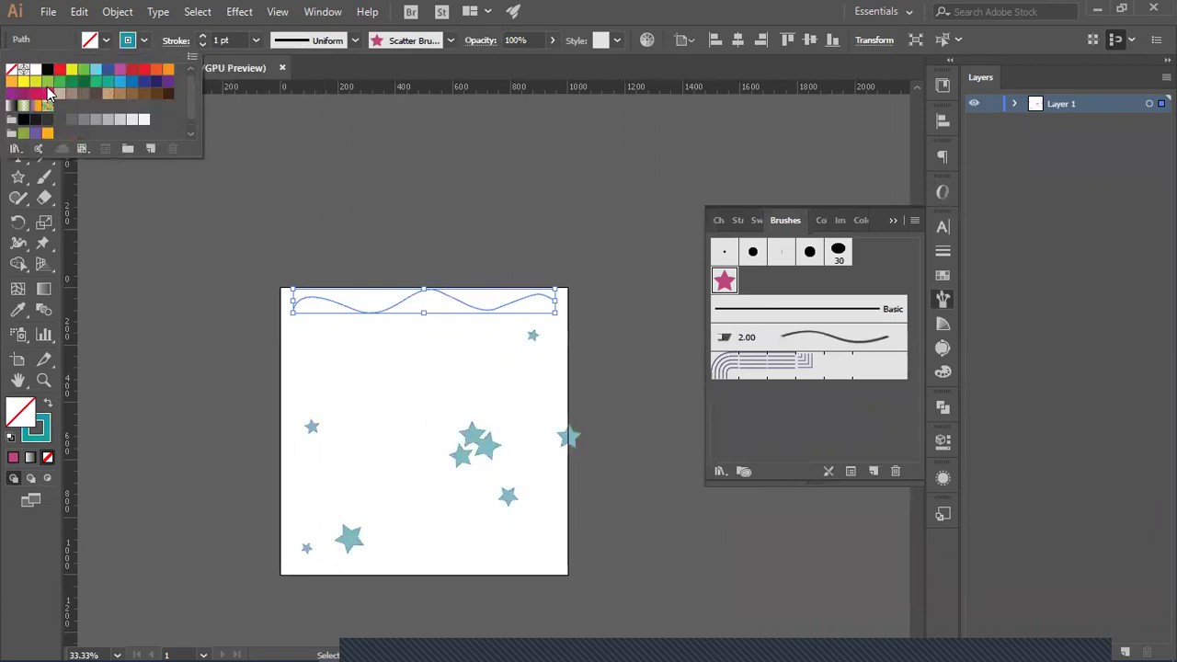
pyautogui.click(34, 70)
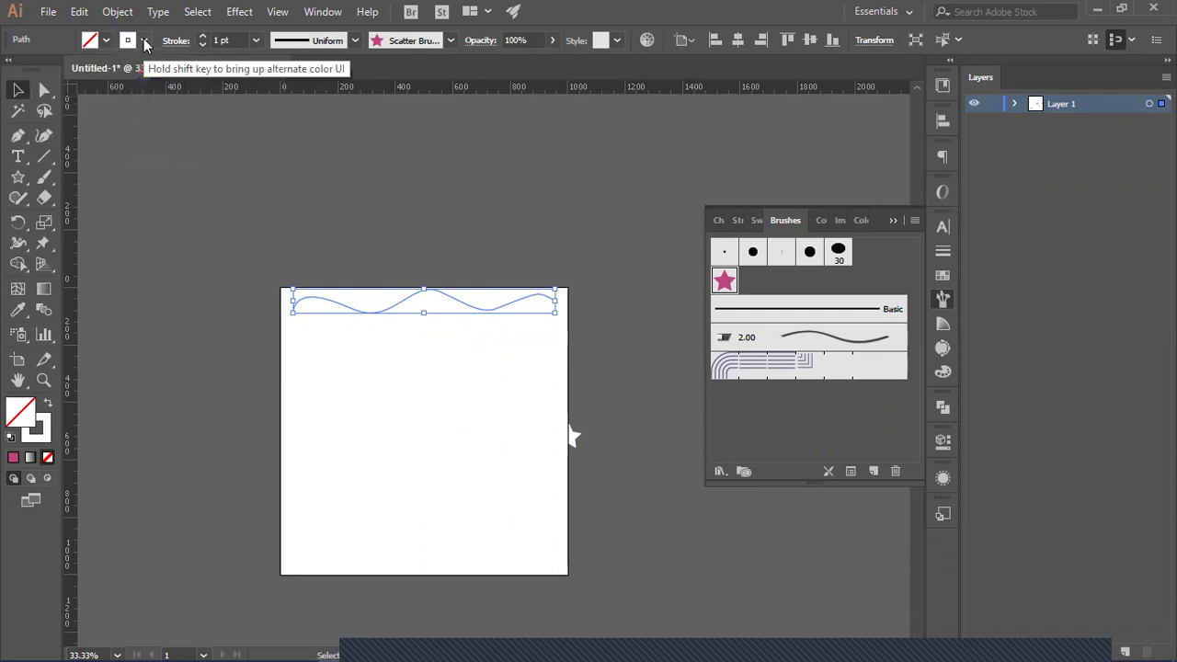
pyautogui.moveTo(380, 259); pyautogui.dragTo(557, 570)
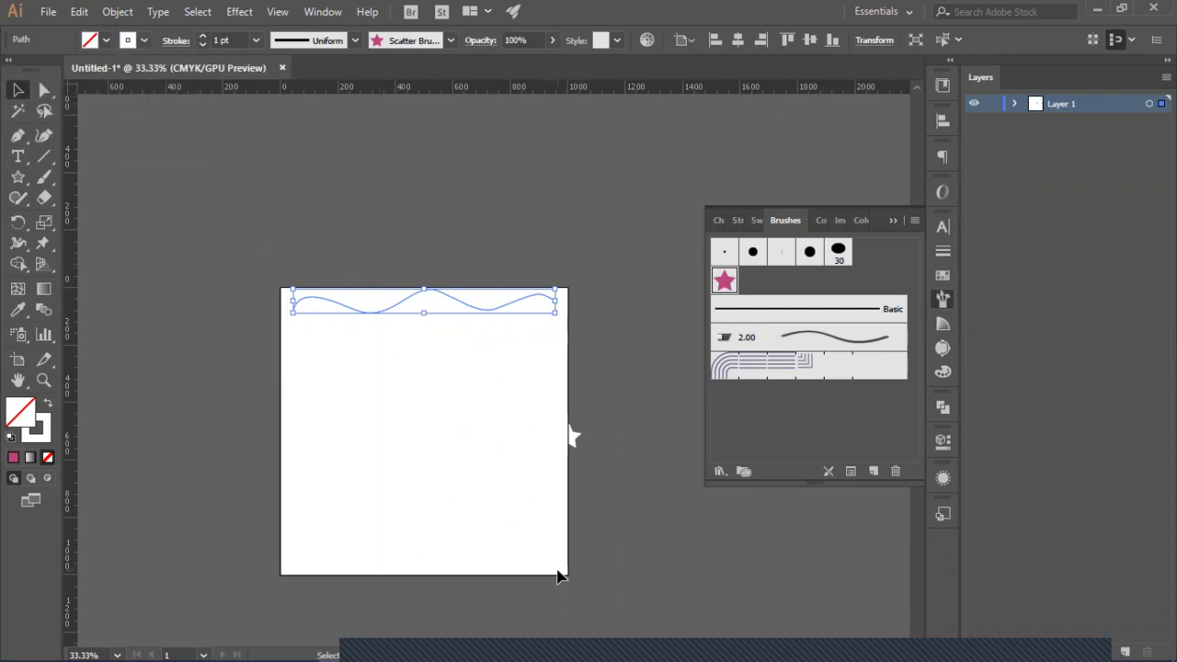
# Step: Delete the star-scattered path and draw a white rectangle without a stroke that covers the whole artboard
pyautogui.press('Delete')
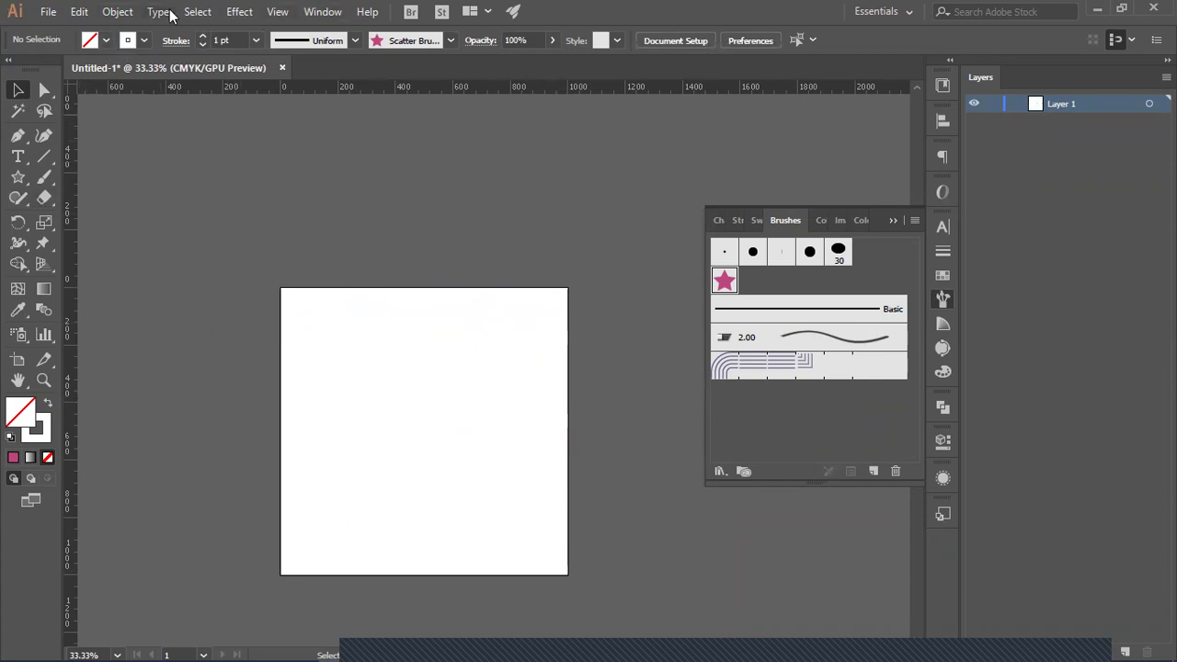
pyautogui.click(48, 403)
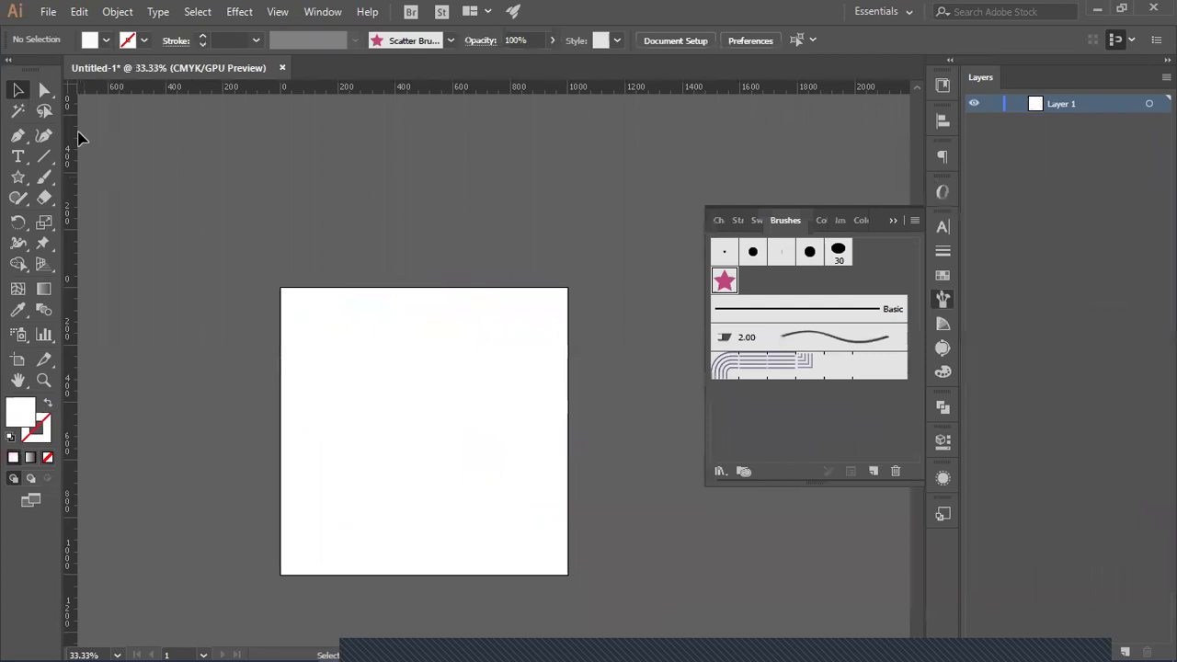
pyautogui.click(18, 176)
pyautogui.click(92, 172)
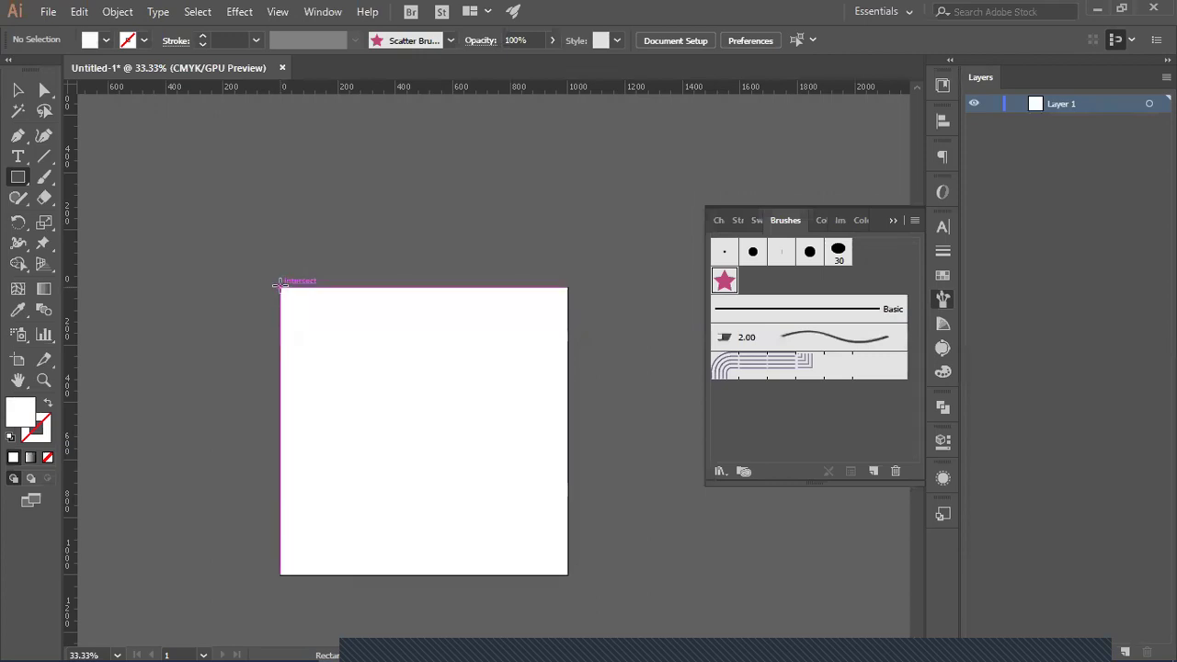
pyautogui.moveTo(281, 289); pyautogui.dragTo(569, 571)
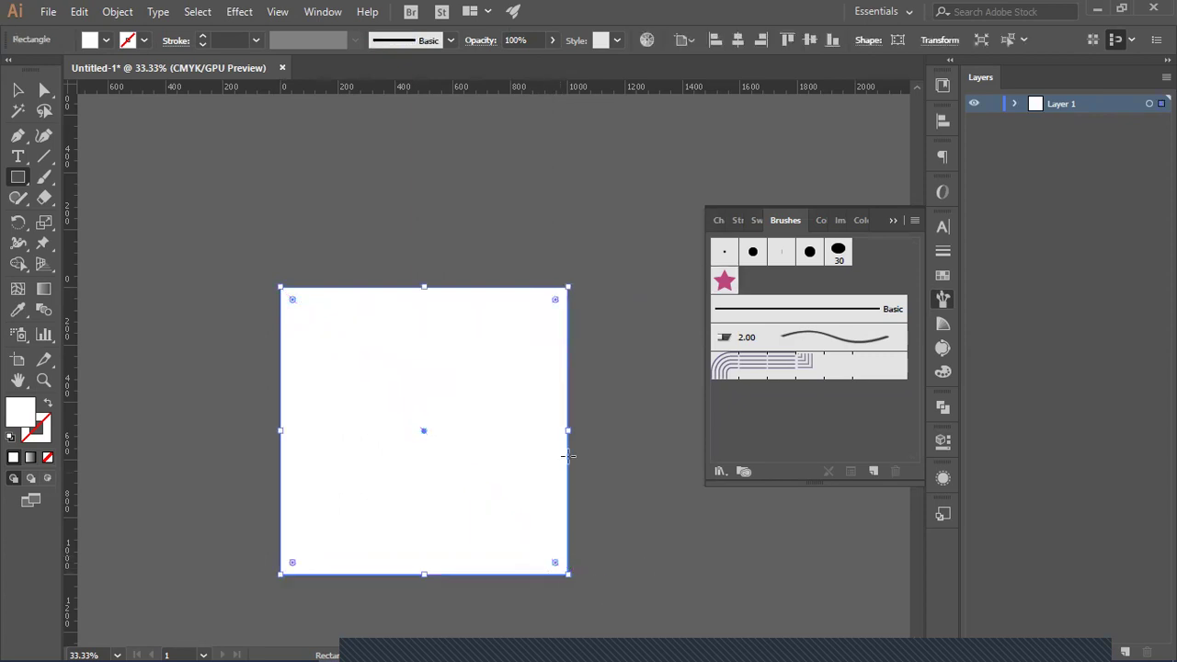
# Step: Fill the rectangle with the white-to-black linear gradient and run it vertically from the top edge to the bottom edge
pyautogui.click(105, 43)
pyautogui.click(106, 40)
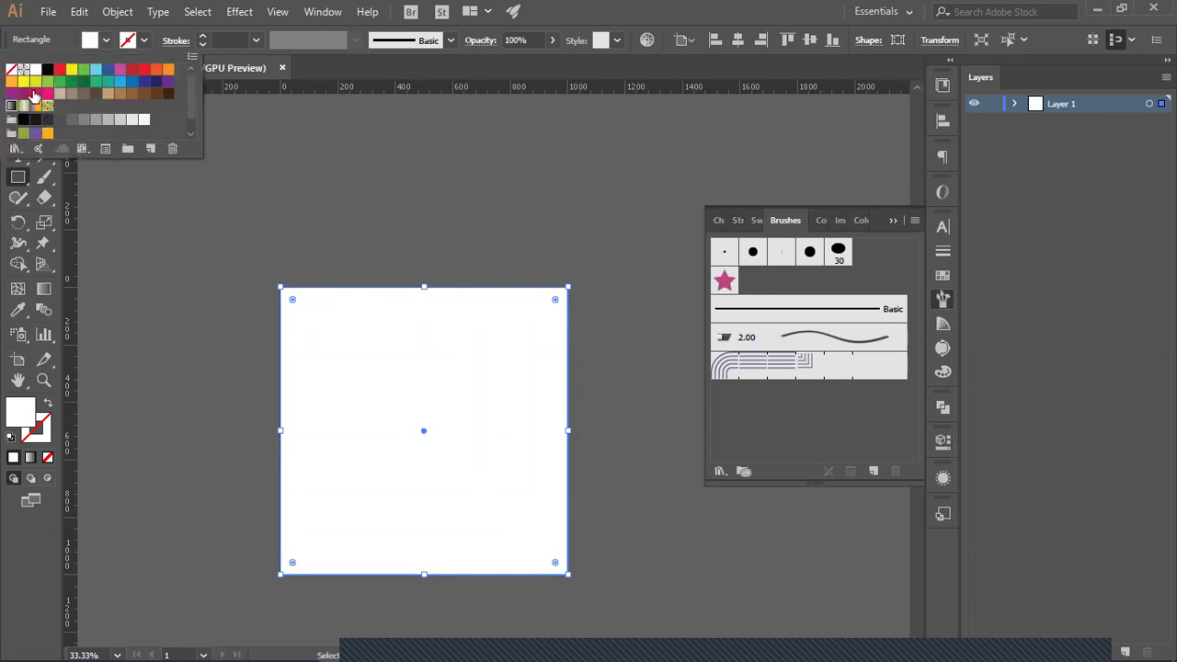
pyautogui.click(34, 92)
pyautogui.click(105, 43)
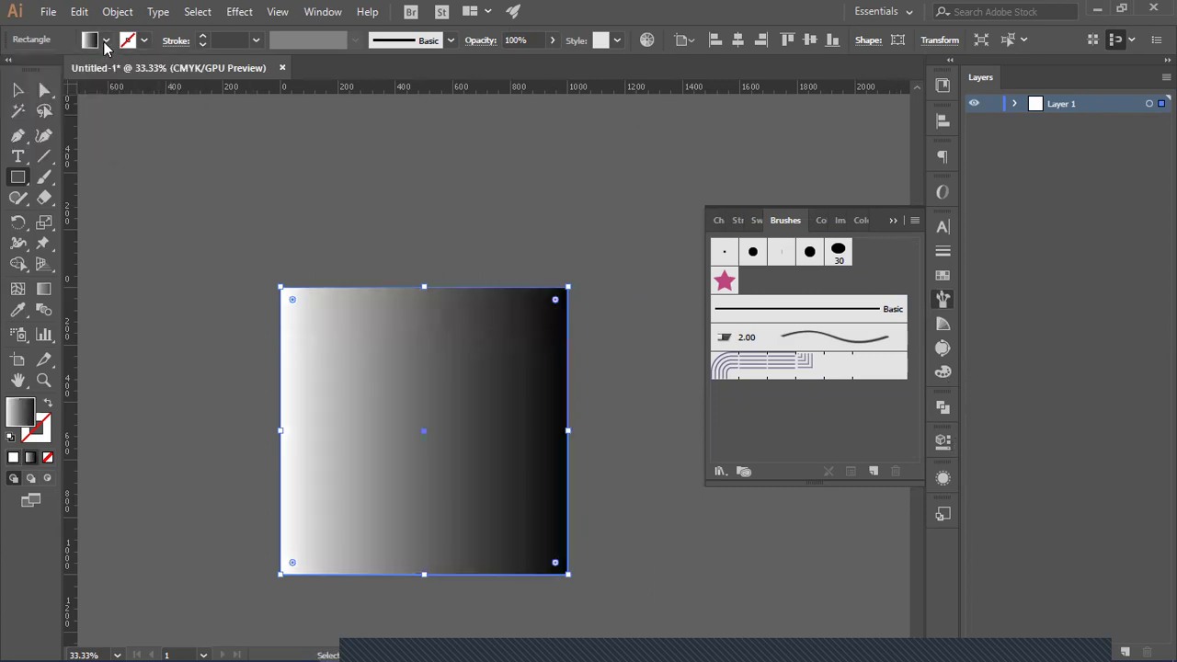
pyautogui.click(44, 289)
pyautogui.moveTo(409, 288)
pyautogui.mouseDown()
pyautogui.moveTo(444, 467)
pyautogui.moveTo(425, 509)
pyautogui.moveTo(440, 570)
pyautogui.mouseUp()
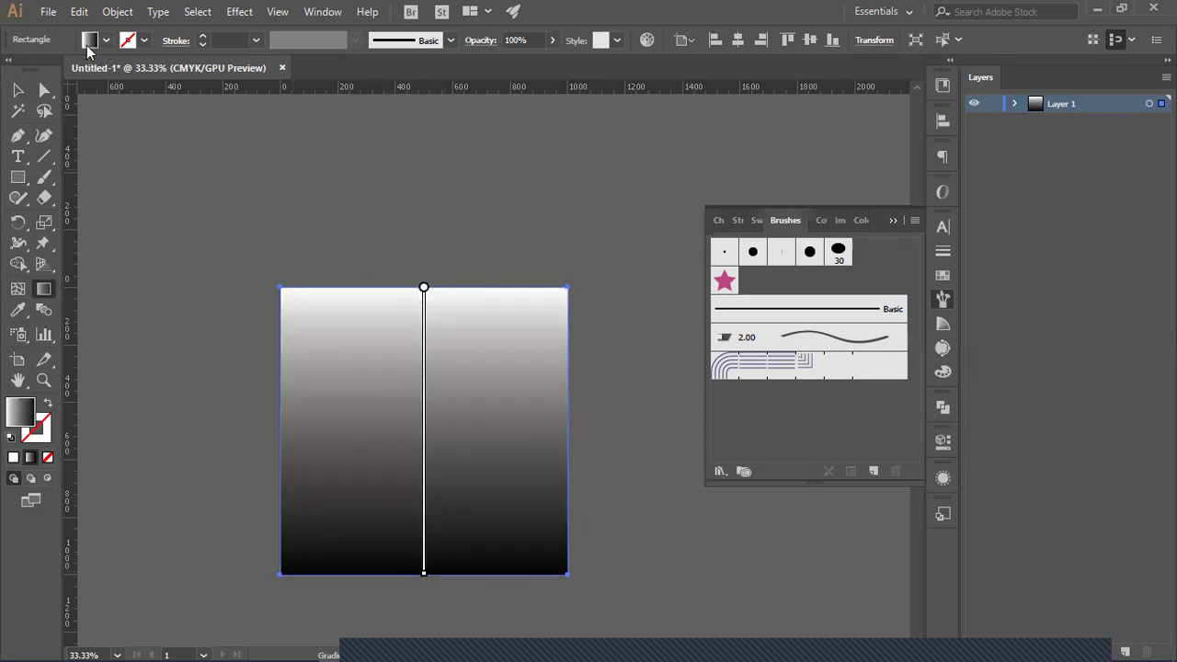
# Step: Recolour the gradient's black end stop with swatches, trying darker blues and finishing with a medium blue
pyautogui.doubleClick(44, 290)
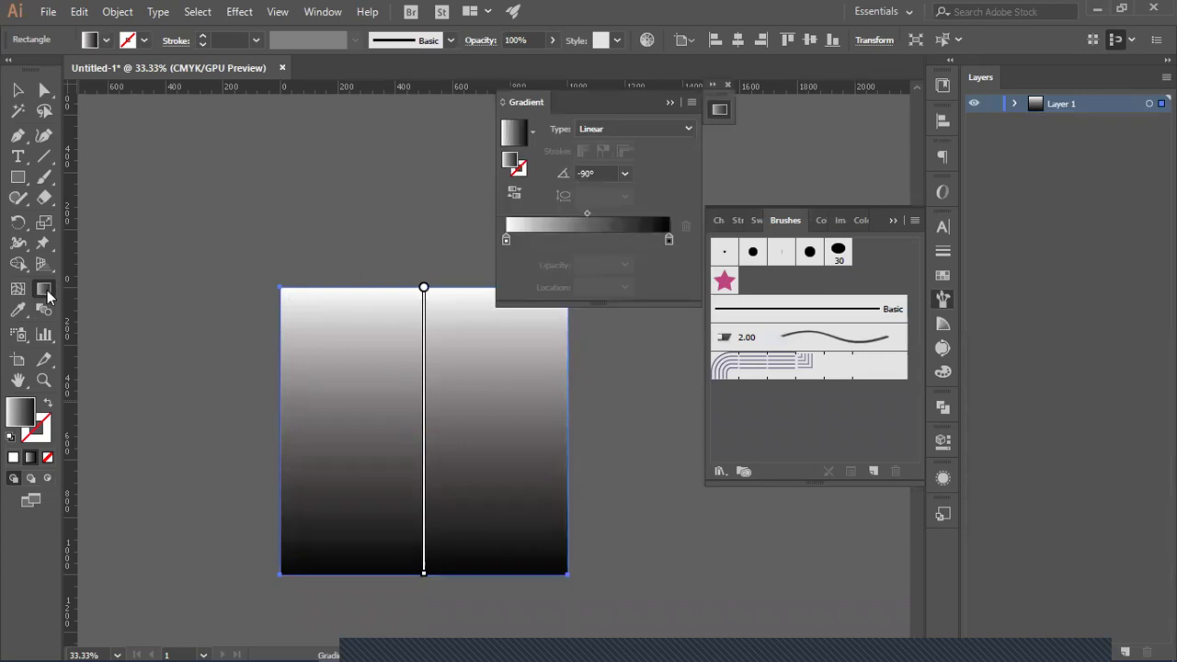
pyautogui.doubleClick(668, 241)
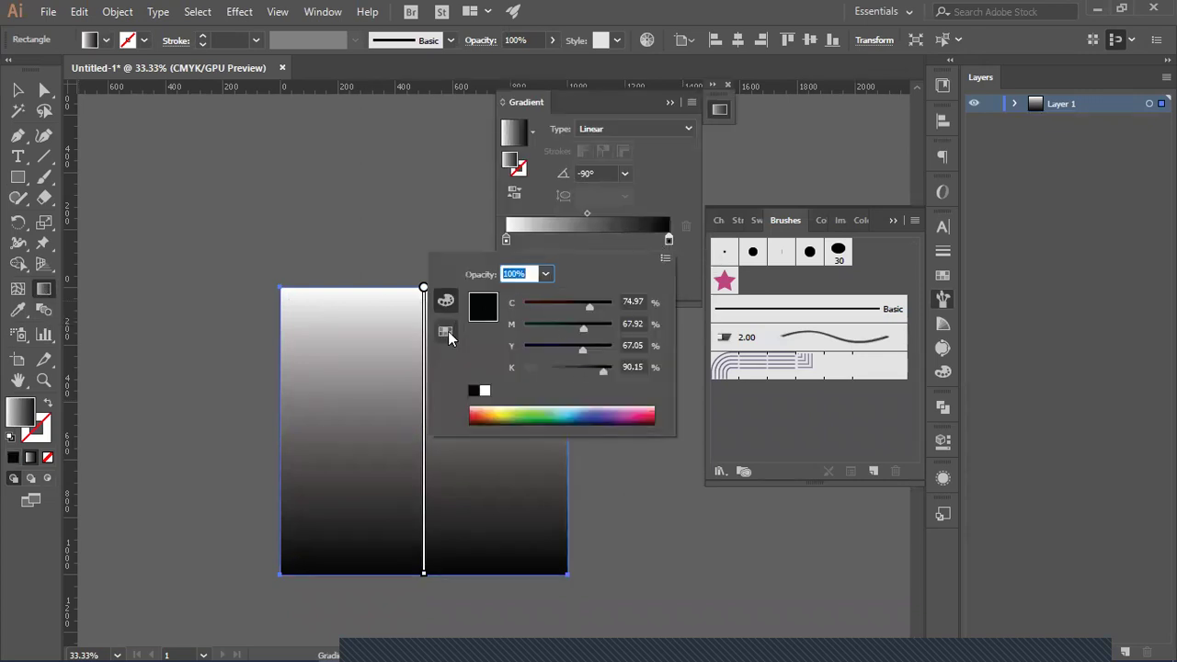
pyautogui.click(445, 331)
pyautogui.click(565, 307)
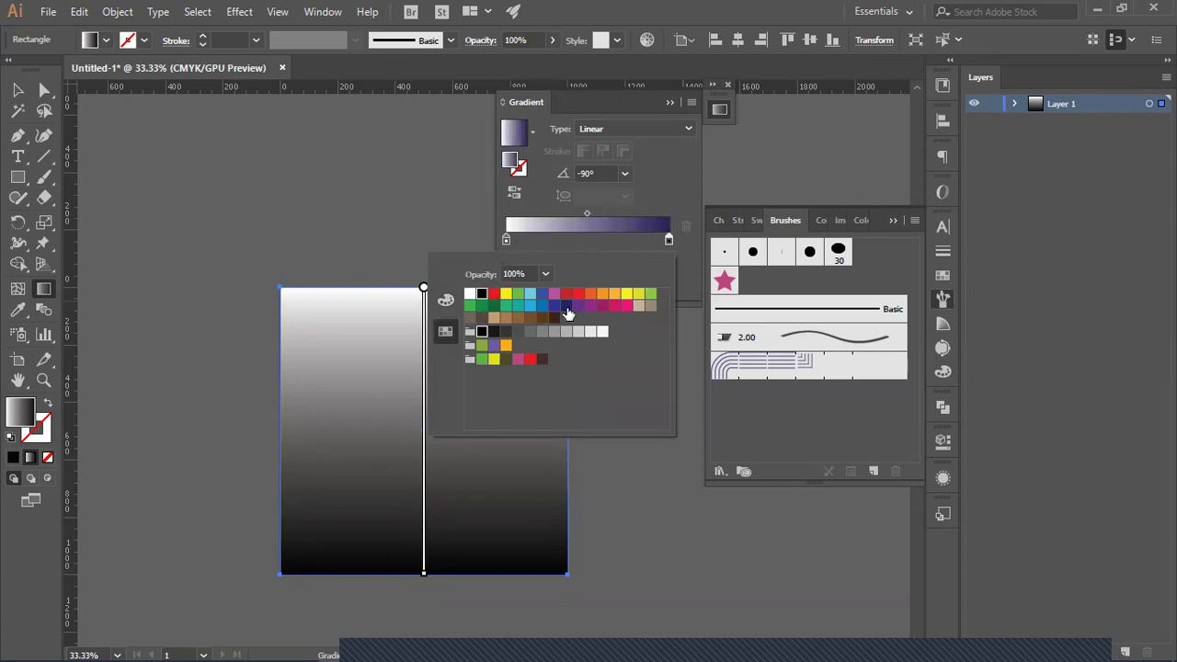
pyautogui.click(553, 306)
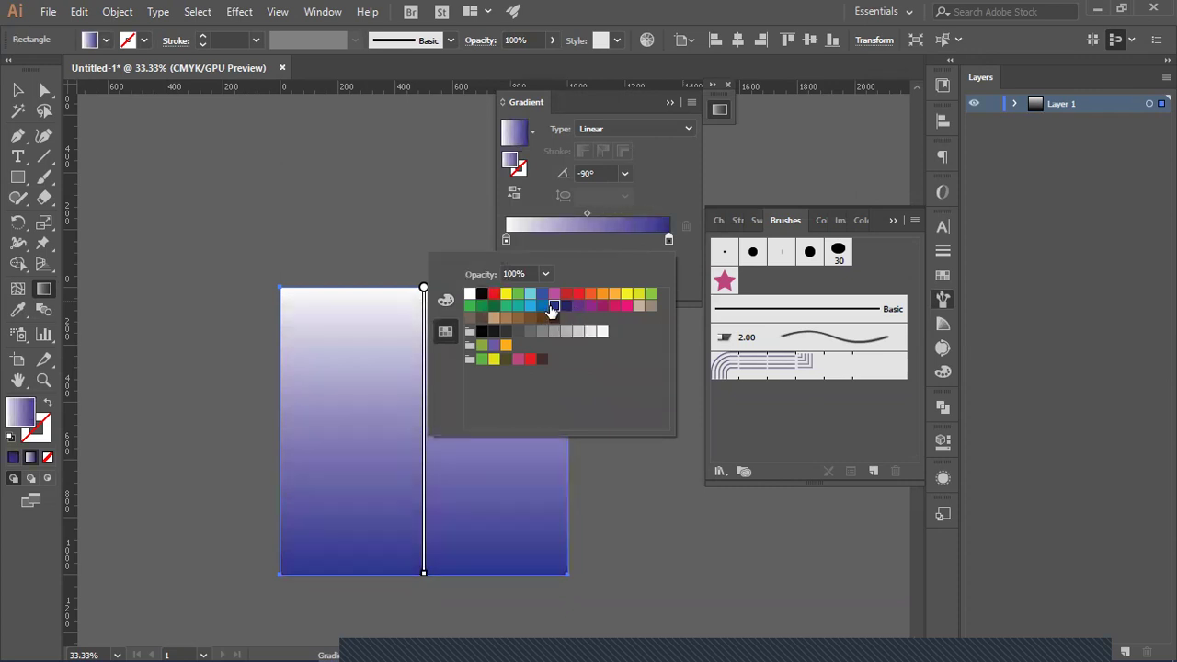
pyautogui.click(566, 307)
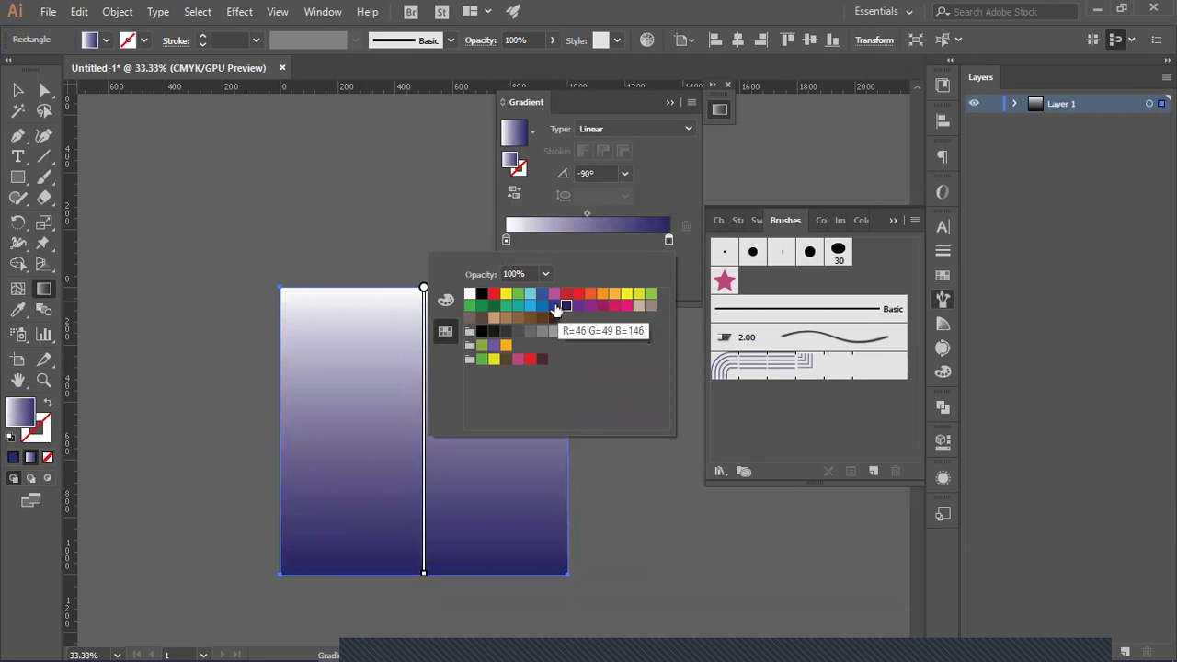
pyautogui.click(541, 306)
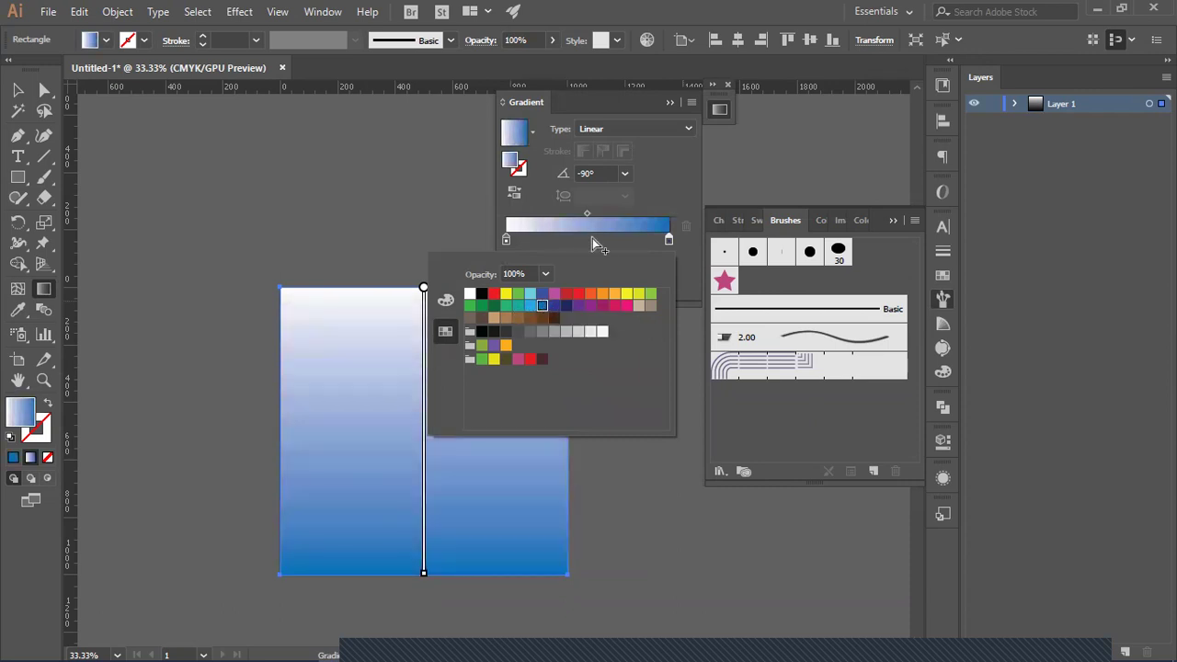
pyautogui.press('Escape')
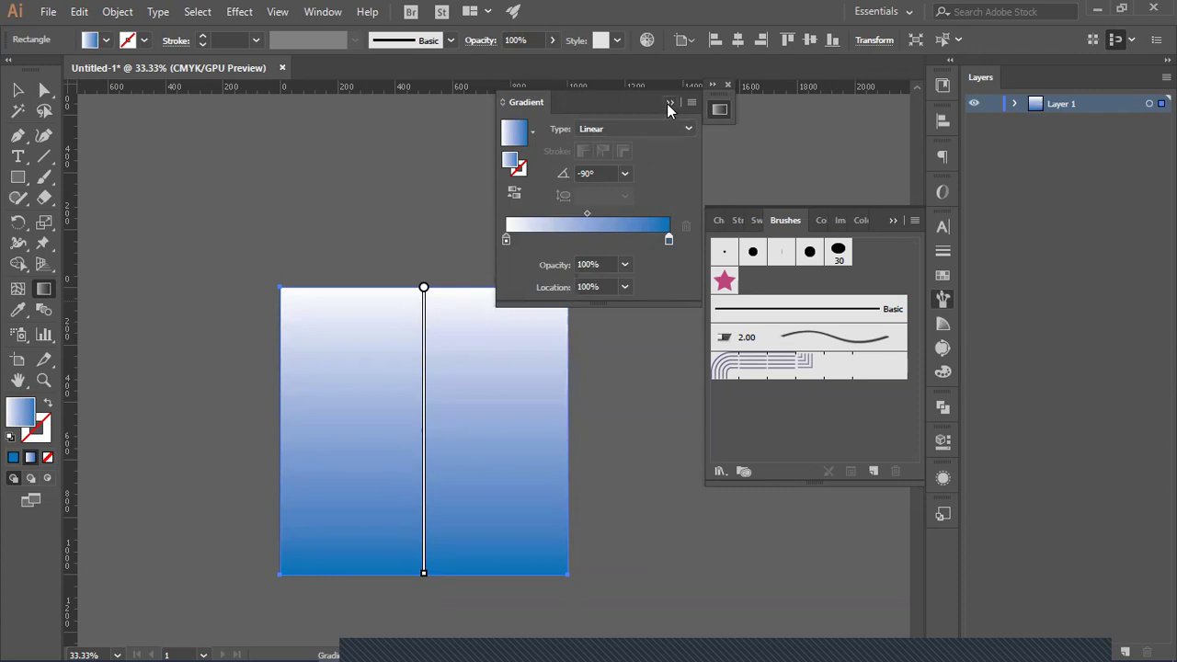
pyautogui.click(669, 103)
pyautogui.click(18, 90)
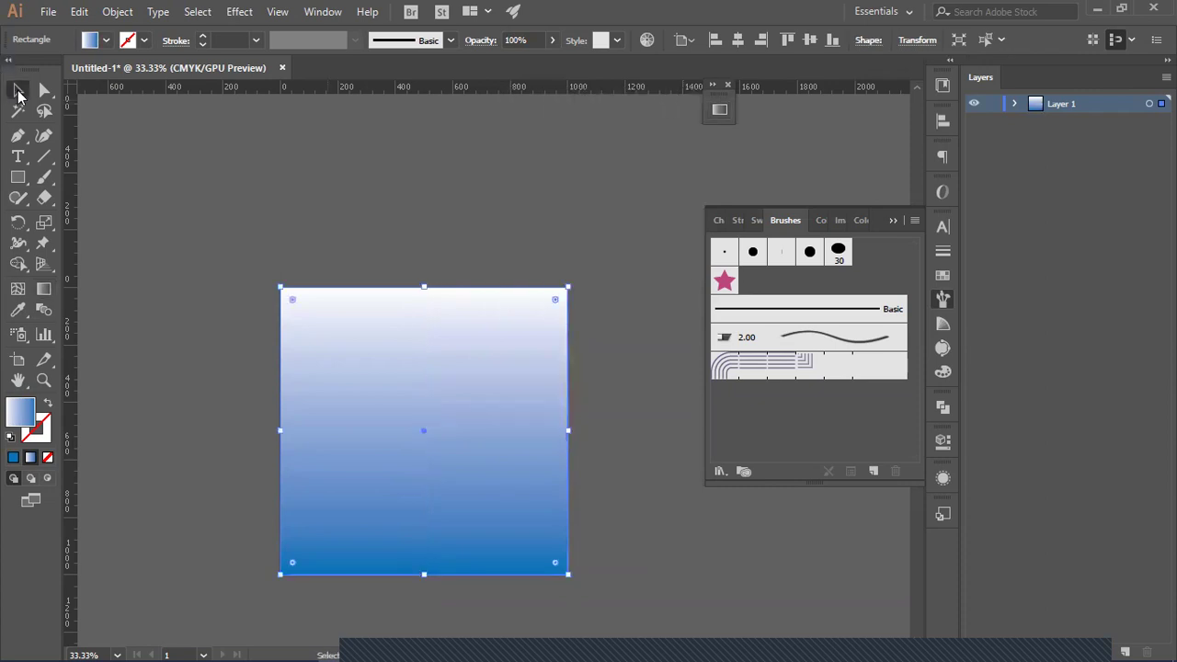
pyautogui.click(261, 187)
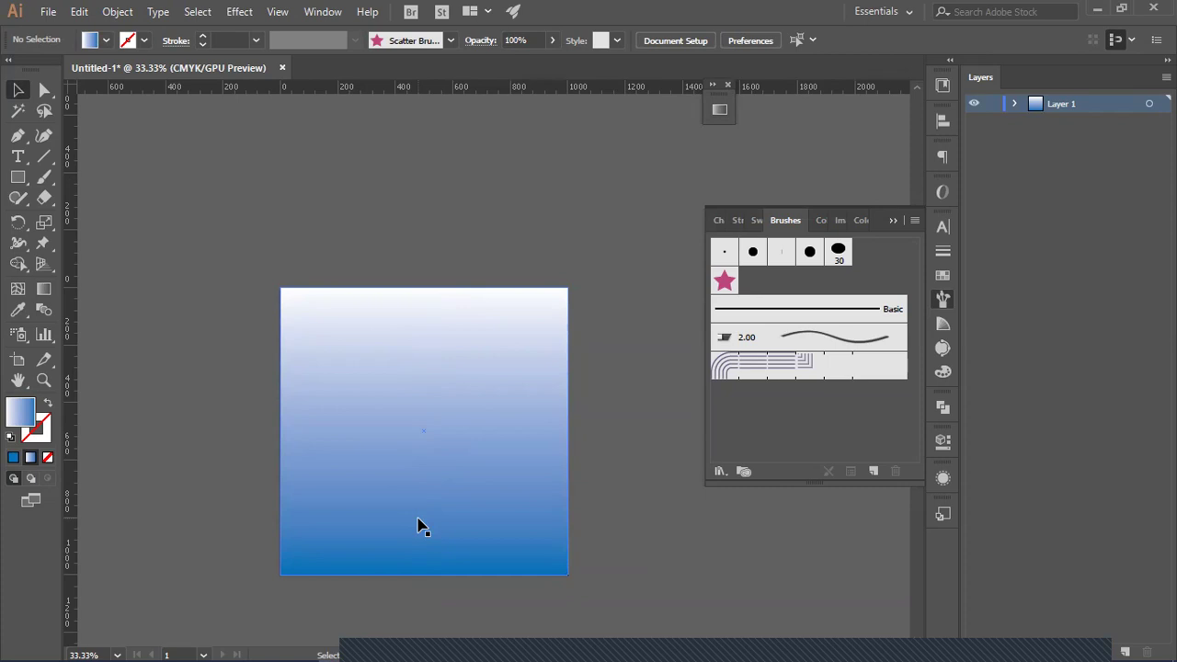
# Step: Paint loose freehand loops across the upper part of the artboard with the Paintbrush tool and the star scatter brush
pyautogui.click(432, 442)
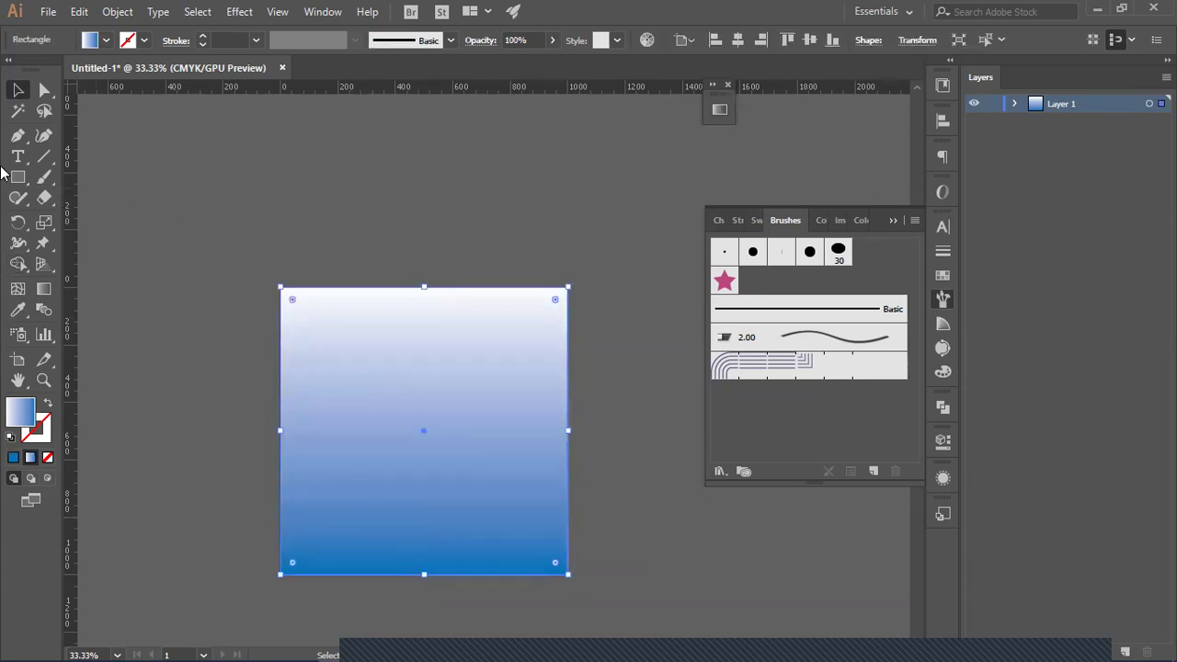
pyautogui.hotkey('ctrl', 'shift', 'a')
pyautogui.click(17, 136)
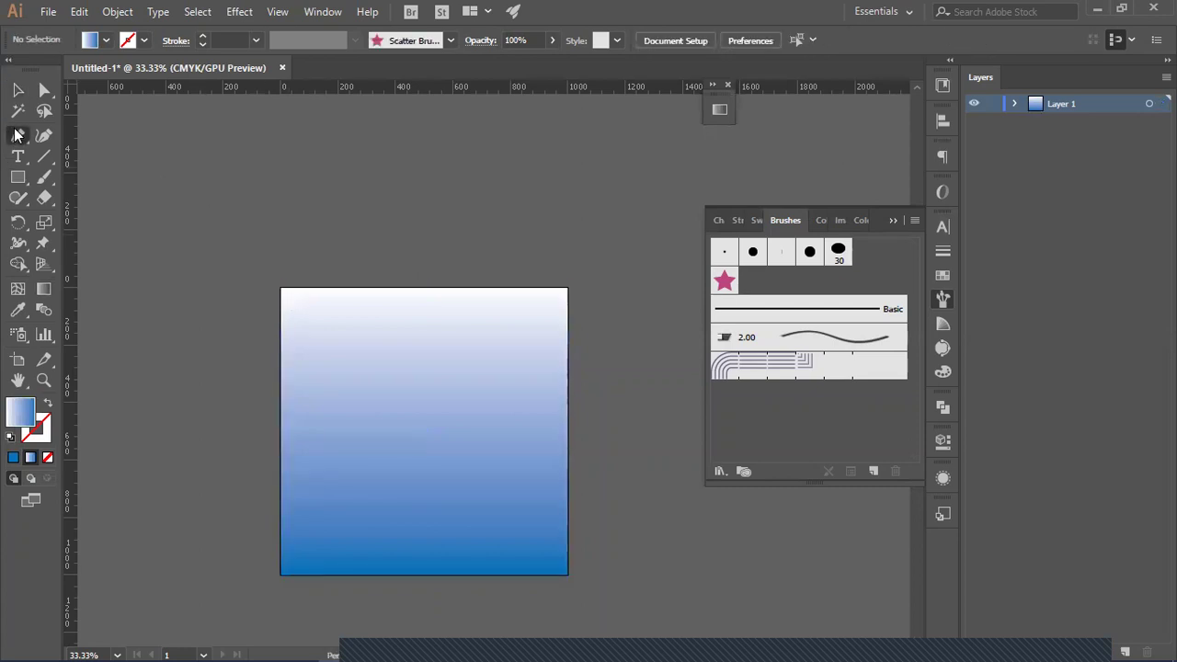
pyautogui.click(44, 177)
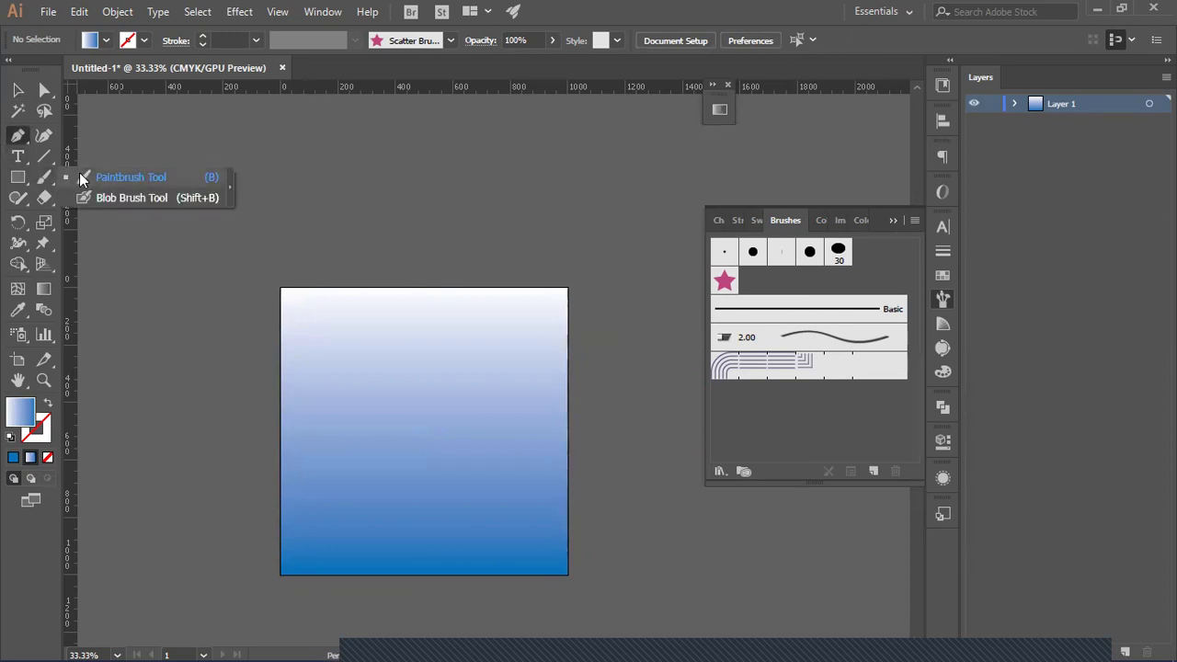
pyautogui.click(81, 179)
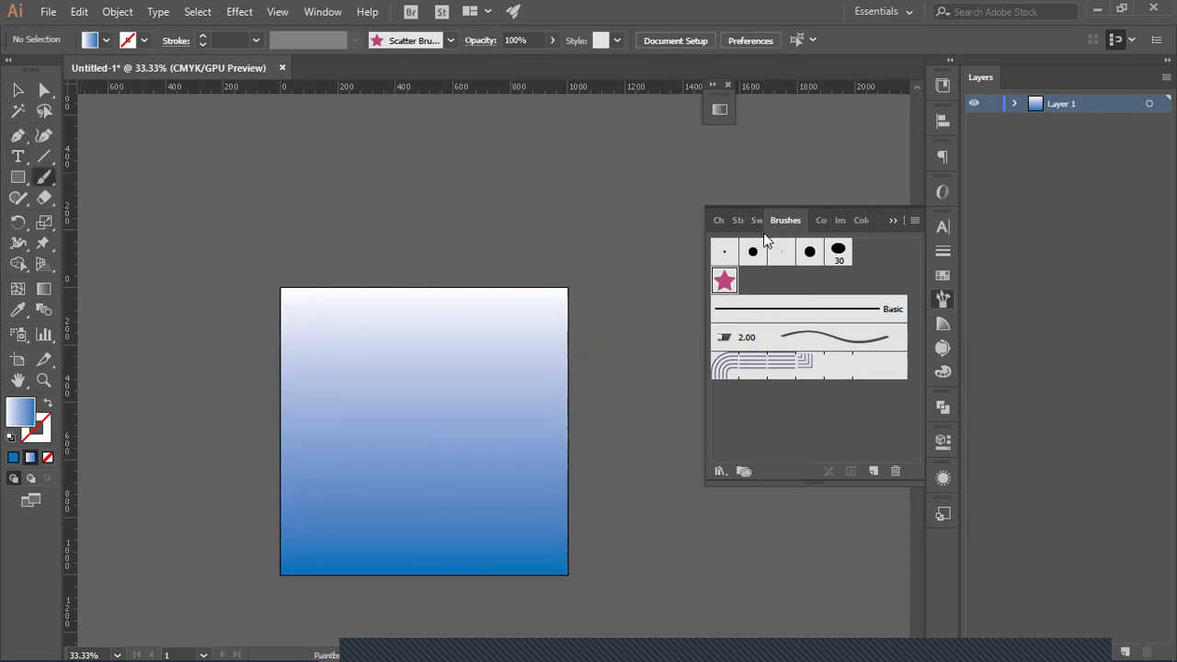
pyautogui.moveTo(311, 351)
pyautogui.mouseDown()
pyautogui.moveTo(334, 312)
pyautogui.moveTo(351, 354)
pyautogui.moveTo(309, 336)
pyautogui.moveTo(301, 290)
pyautogui.moveTo(437, 351)
pyautogui.moveTo(442, 288)
pyautogui.moveTo(448, 341)
pyautogui.moveTo(521, 320)
pyautogui.mouseUp()
pyautogui.moveTo(544, 367); pyautogui.dragTo(537, 415)
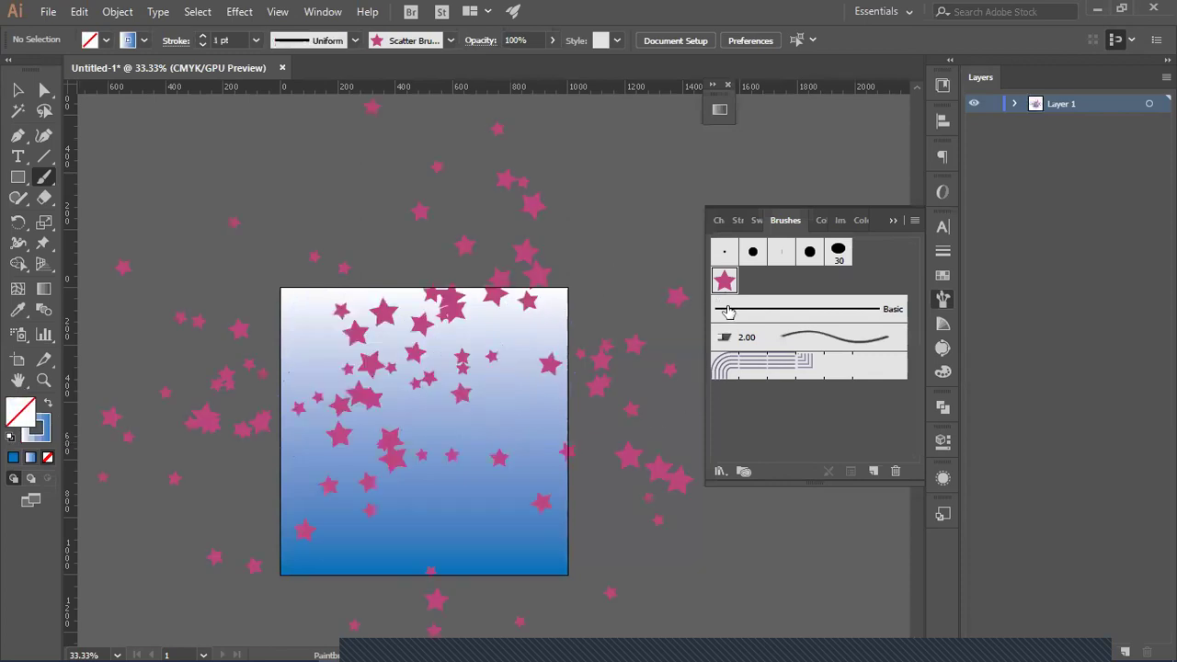
# Step: Enlarge the star-scattered path from its centre beyond the artboard's side edges and move it slightly upward
pyautogui.click(18, 89)
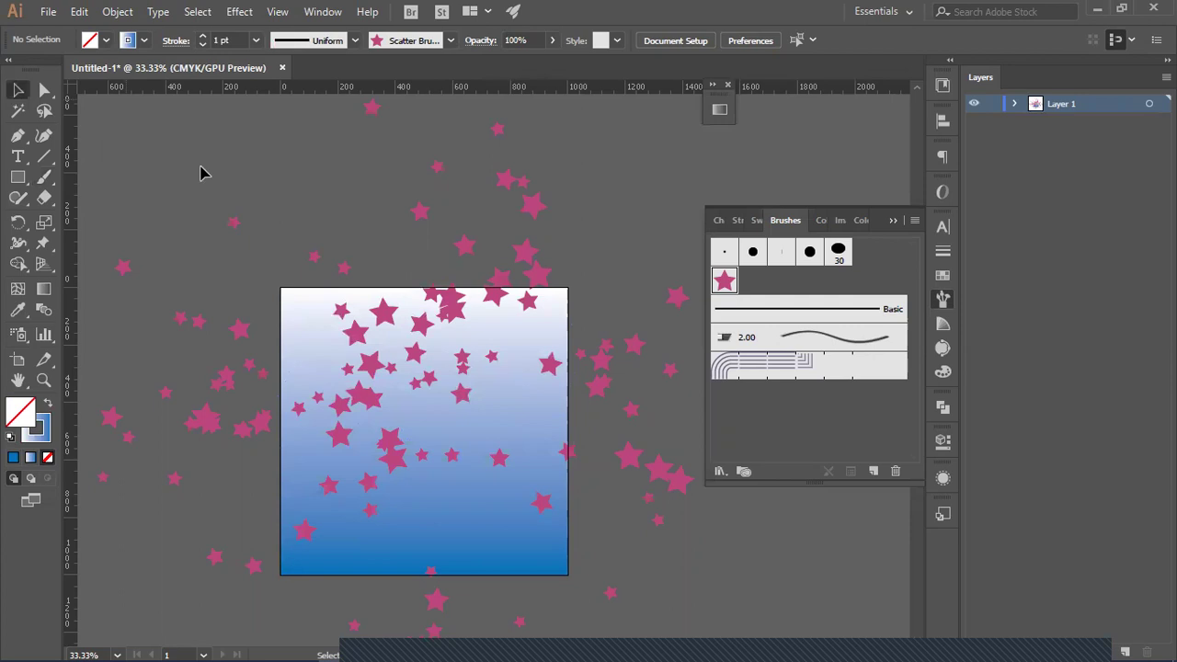
pyautogui.click(457, 312)
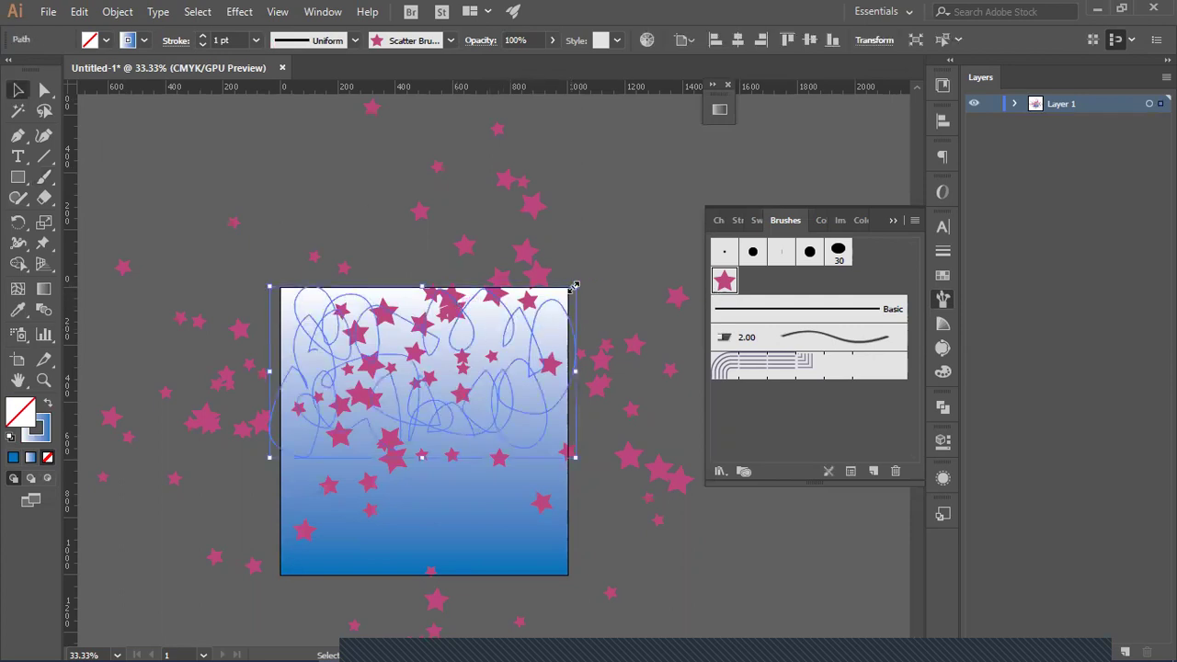
pyautogui.moveTo(574, 286)
pyautogui.mouseDown()
pyautogui.moveTo(499, 307)
pyautogui.moveTo(496, 319)
pyautogui.moveTo(602, 273)
pyautogui.mouseUp()
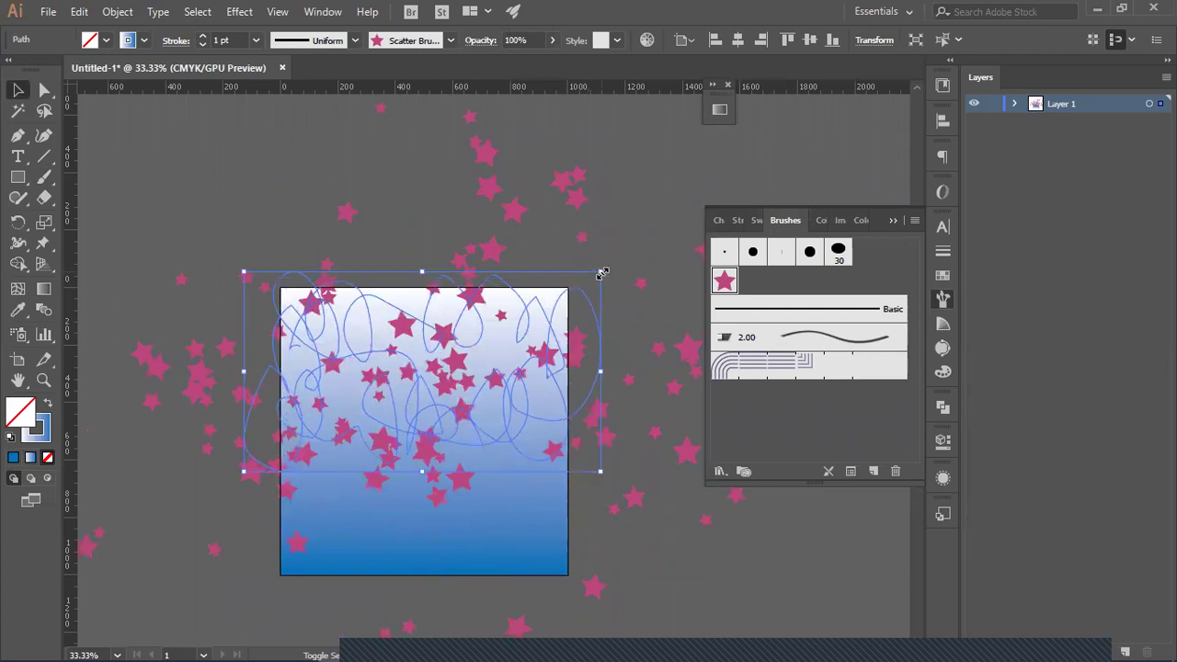
pyautogui.moveTo(464, 382); pyautogui.dragTo(463, 355)
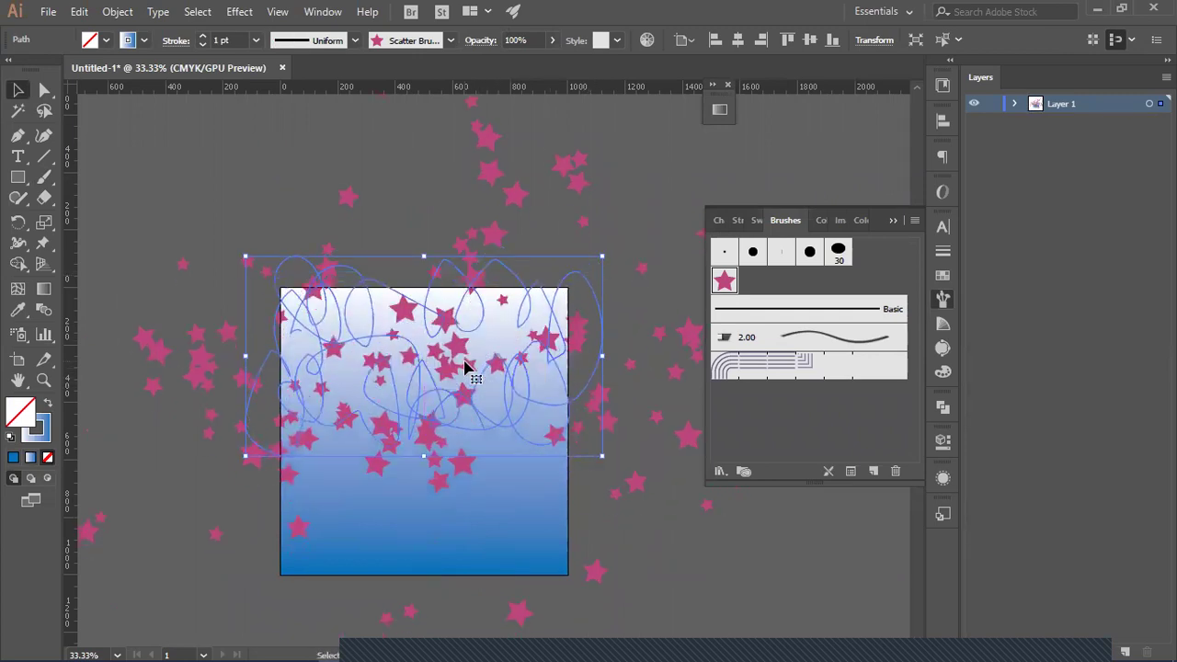
# Step: Set the star brush's maximum size to 42%, minimum spacing to 52% and scatter to 111% and -56%, applying it to existing strokes
pyautogui.click(724, 282)
pyautogui.doubleClick(725, 281)
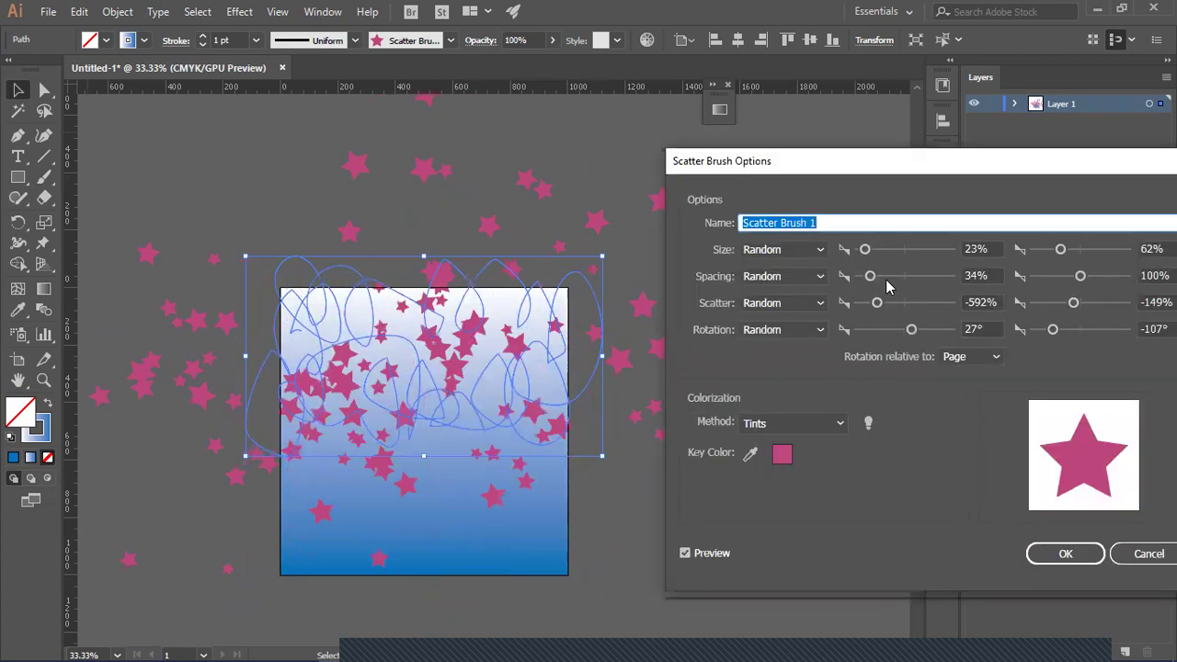
pyautogui.moveTo(1063, 250); pyautogui.dragTo(1053, 254)
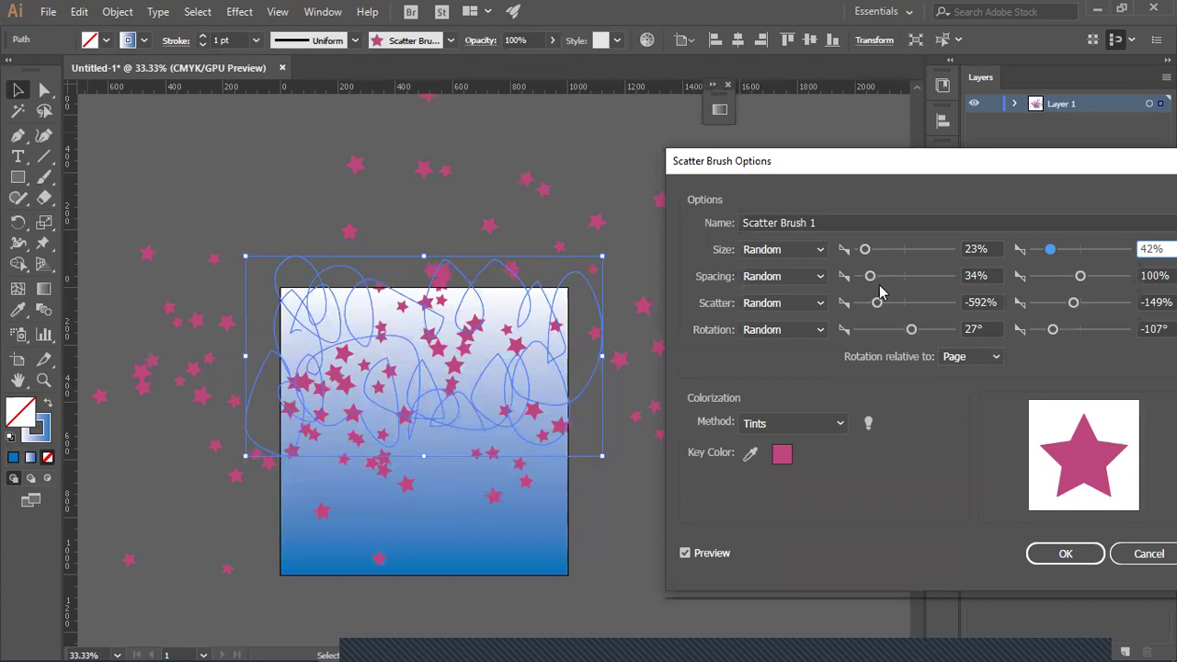
pyautogui.moveTo(870, 276); pyautogui.dragTo(880, 276)
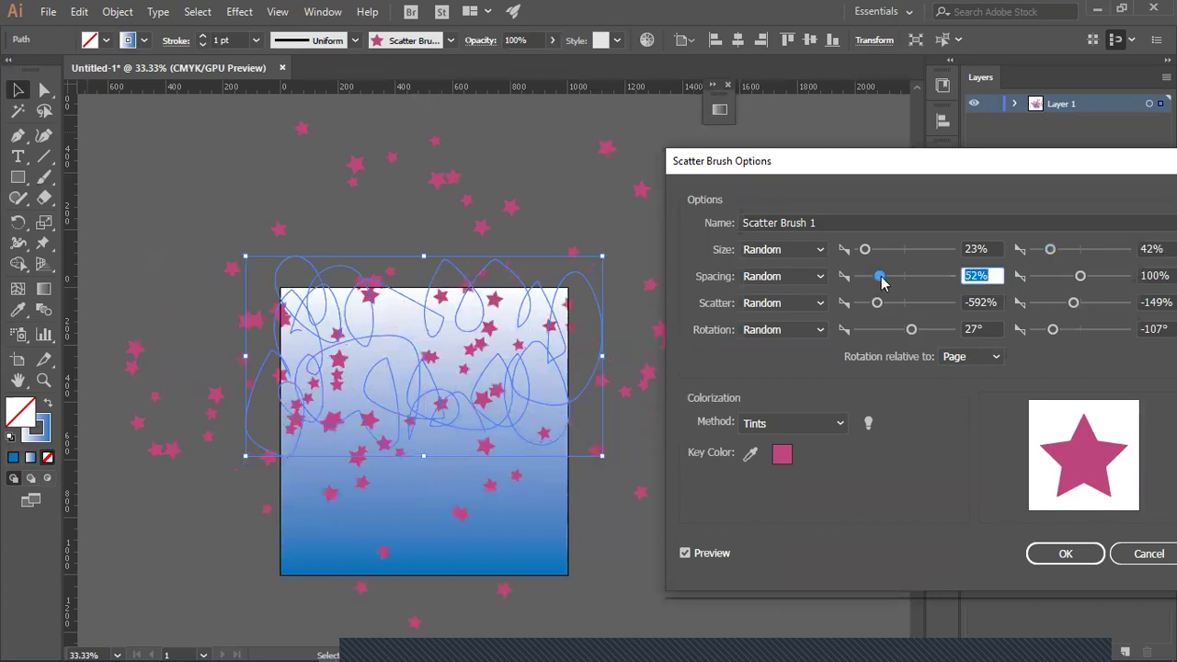
pyautogui.moveTo(881, 302); pyautogui.dragTo(912, 303)
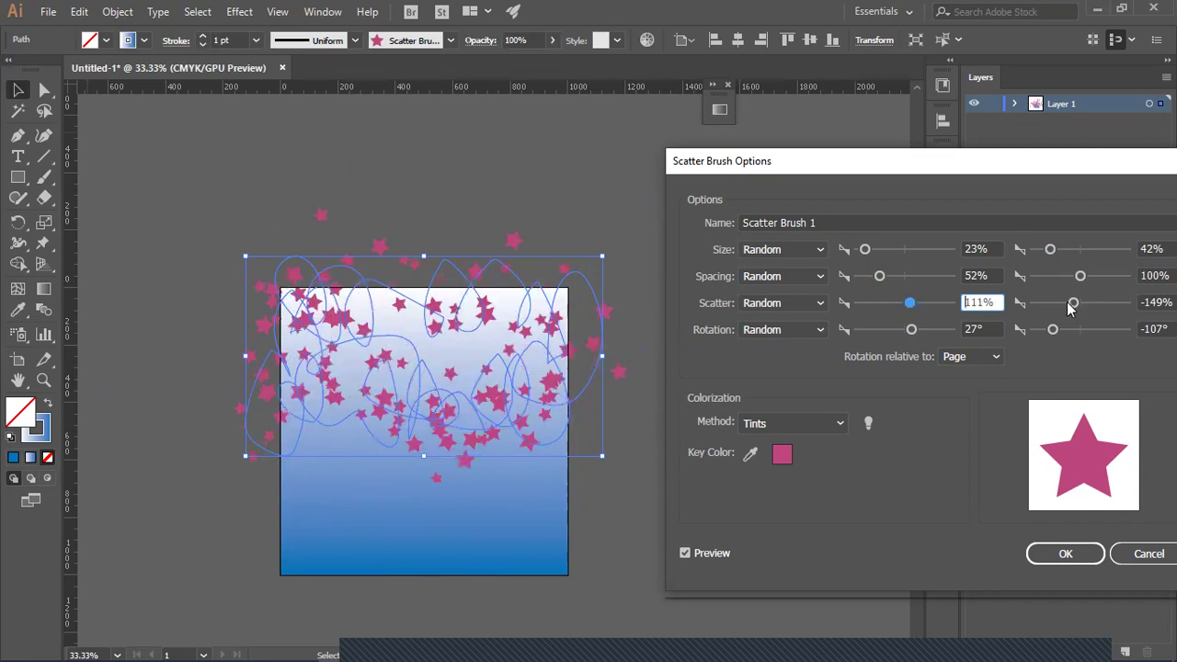
pyautogui.moveTo(1071, 303); pyautogui.dragTo(1077, 303)
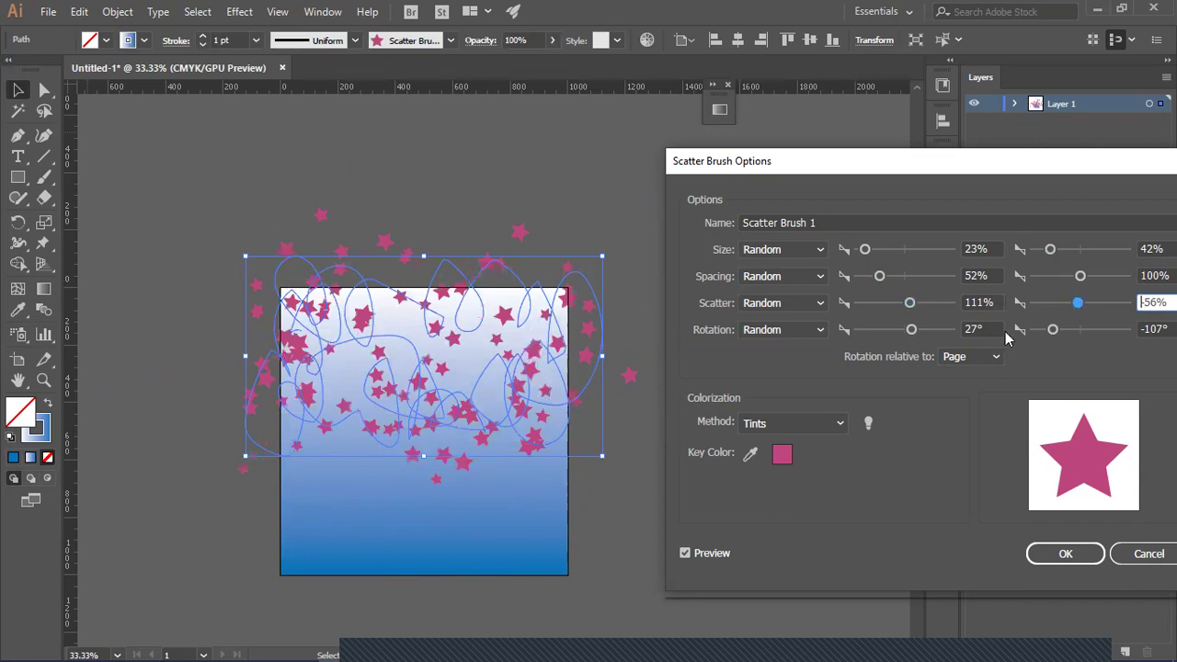
pyautogui.click(1069, 554)
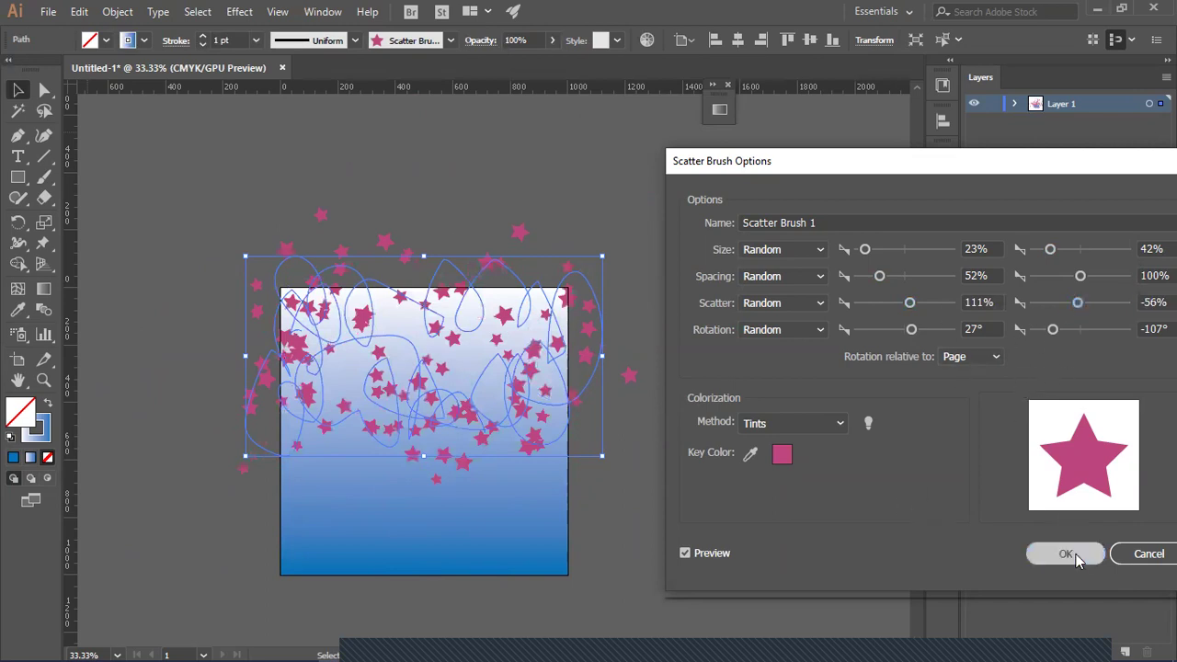
pyautogui.click(569, 364)
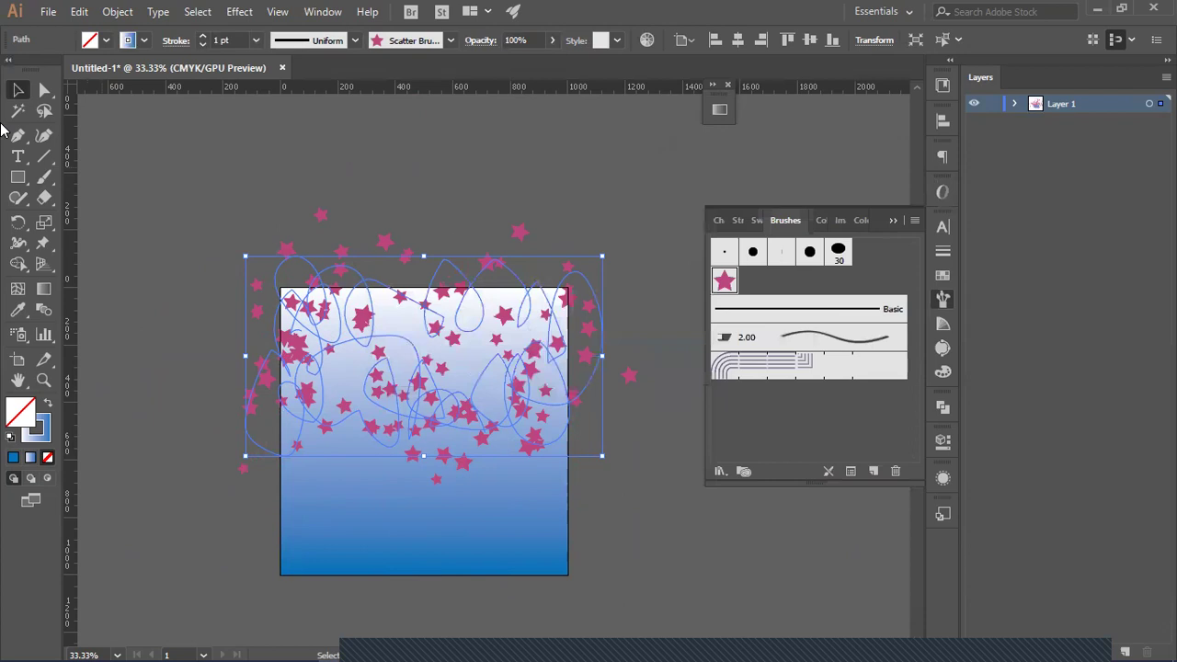
# Step: Set the star-scattered path's stroke colour to white and deselect it
pyautogui.click(142, 44)
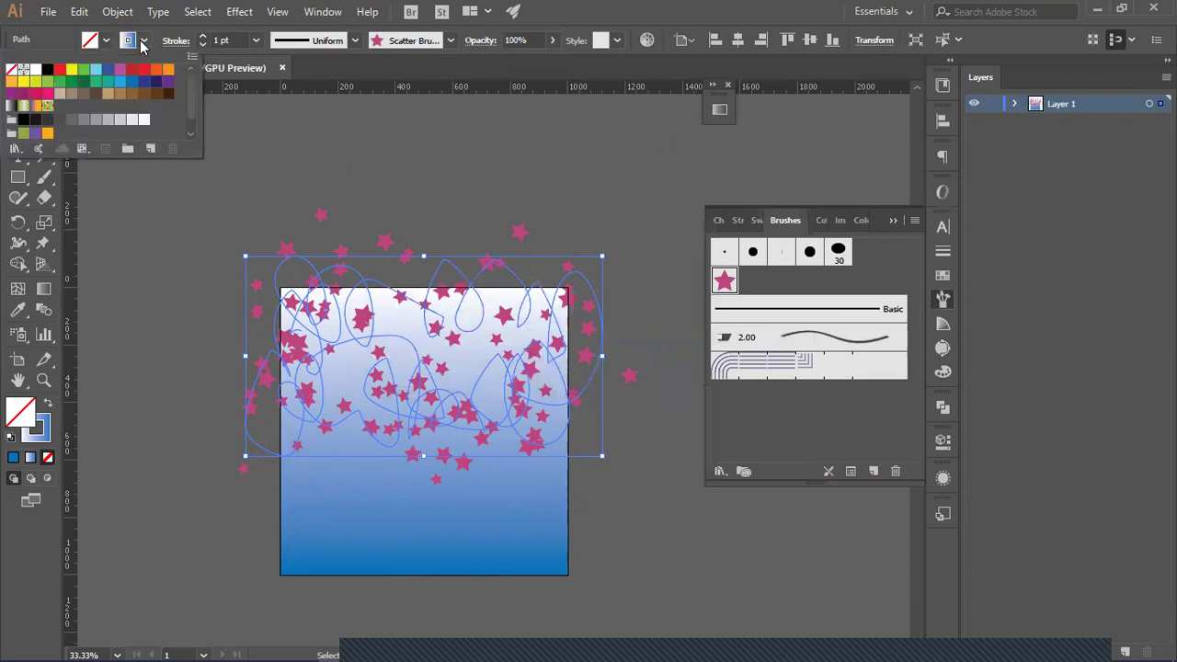
pyautogui.click(138, 42)
pyautogui.click(135, 42)
pyautogui.click(137, 42)
pyautogui.click(144, 44)
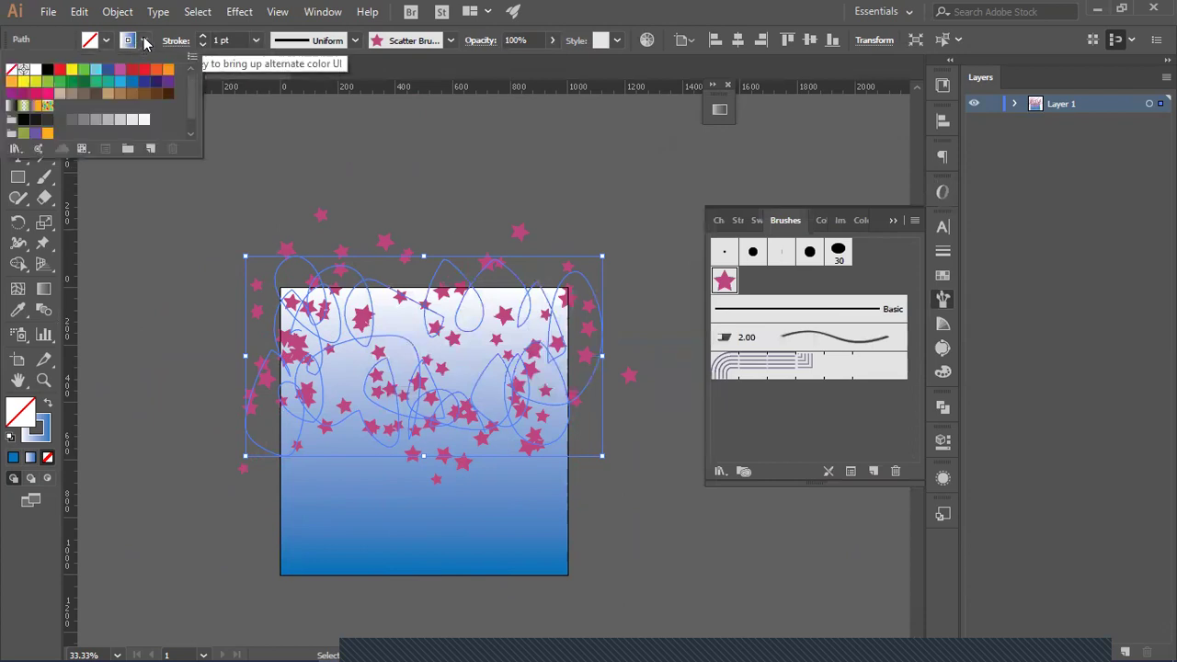
pyautogui.click(35, 70)
pyautogui.click(370, 193)
pyautogui.click(458, 184)
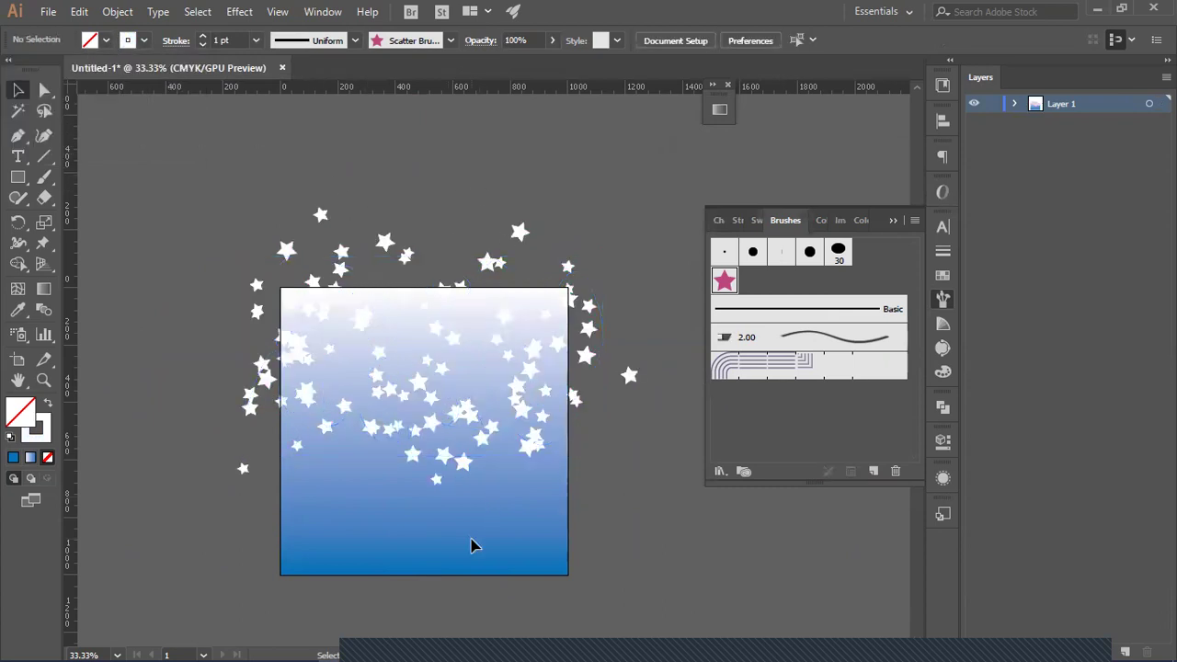
# Step: Unlock the gradient background rectangle and reflect it across the horizontal axis so blue is above white
pyautogui.hotkey('ctrl', '=')
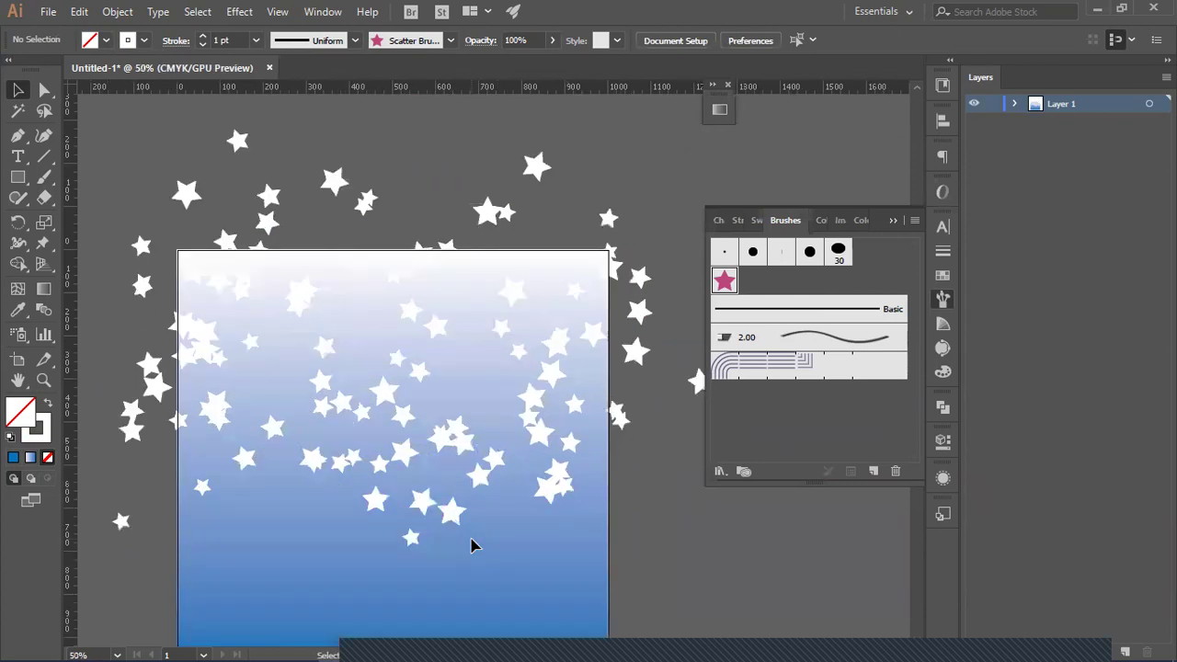
pyautogui.hotkey('ctrl', '-')
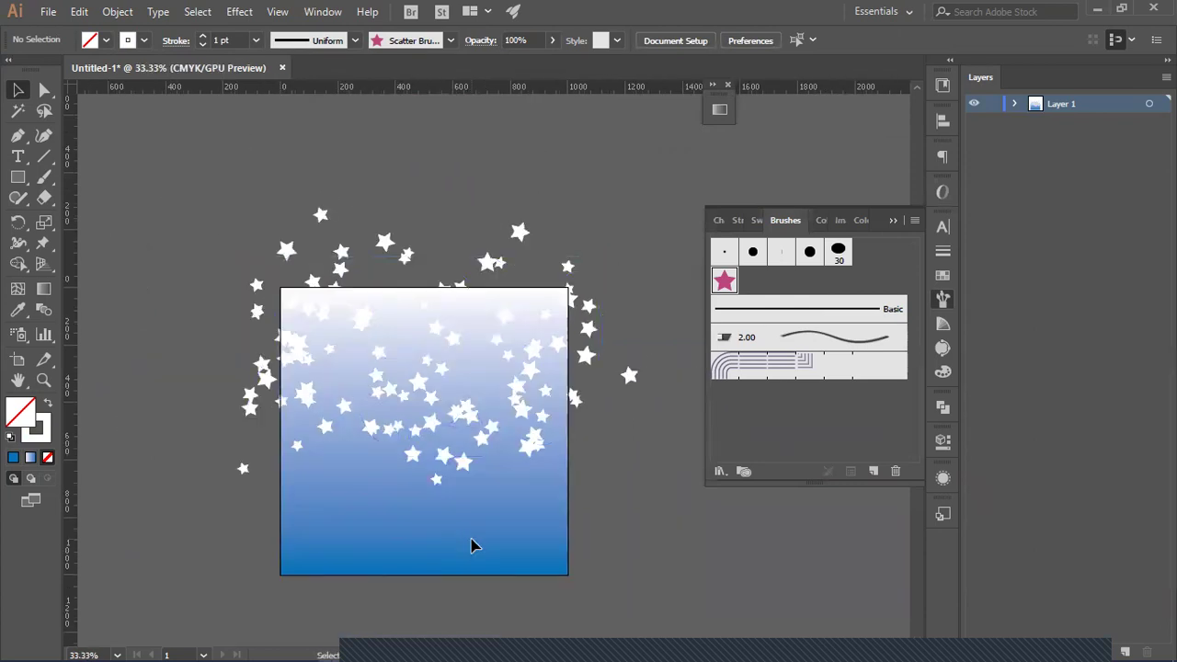
pyautogui.click(525, 433)
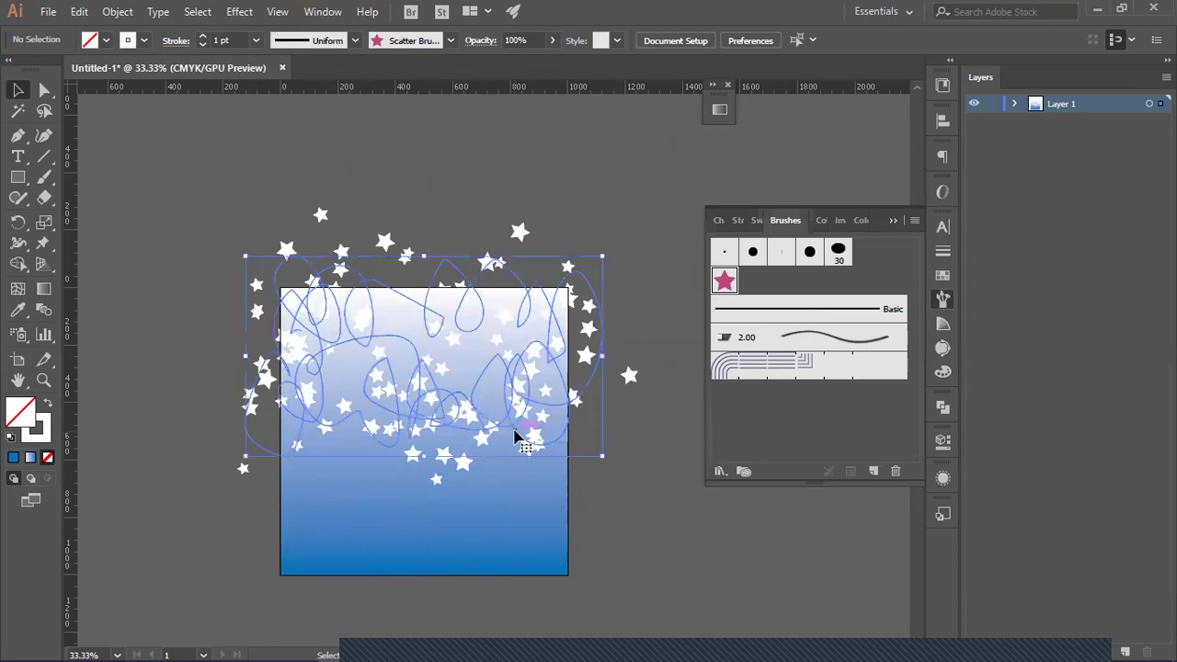
pyautogui.click(475, 546)
pyautogui.click(475, 546)
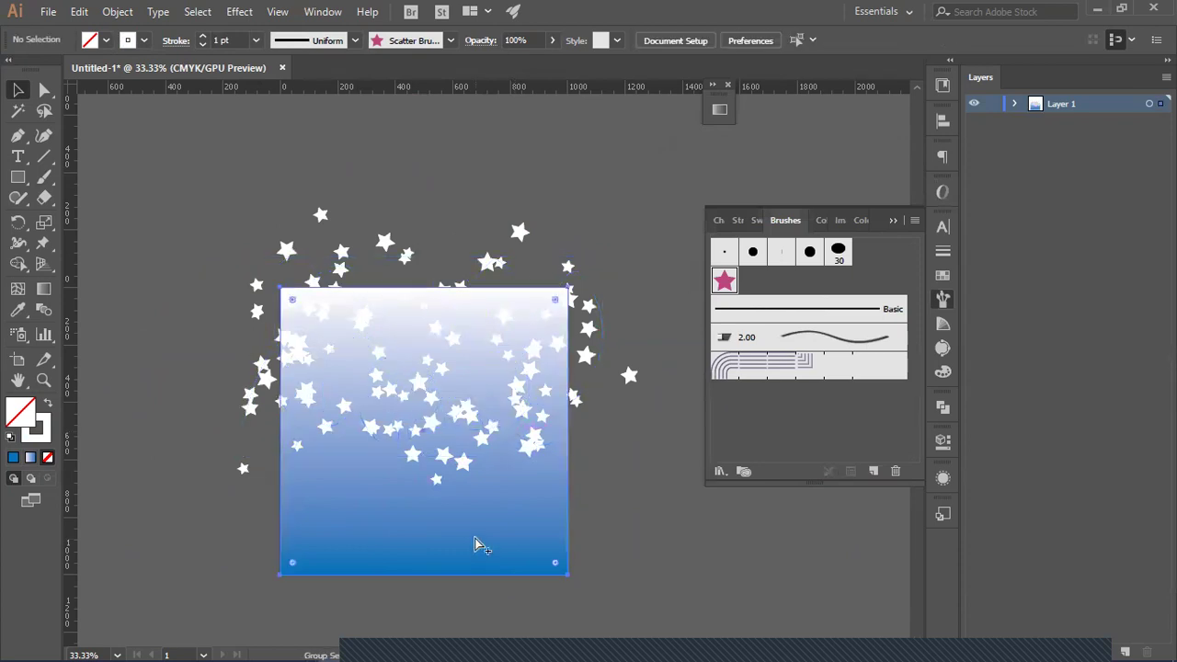
pyautogui.rightClick(517, 521)
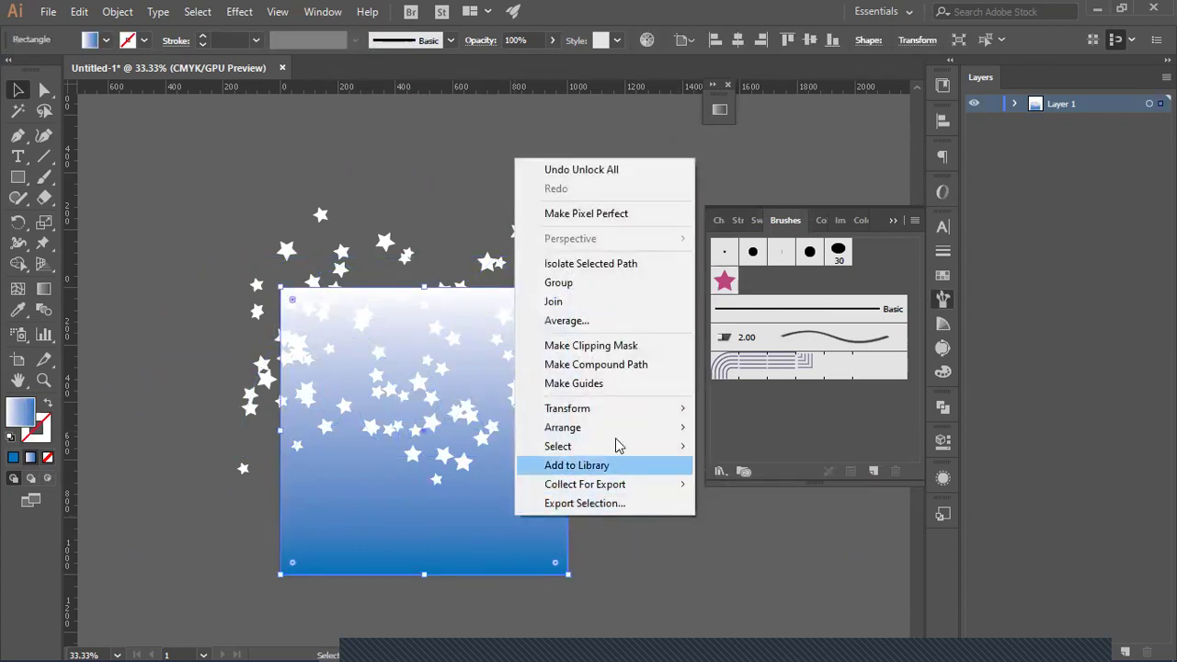
pyautogui.moveTo(638, 412)
pyautogui.click(770, 477)
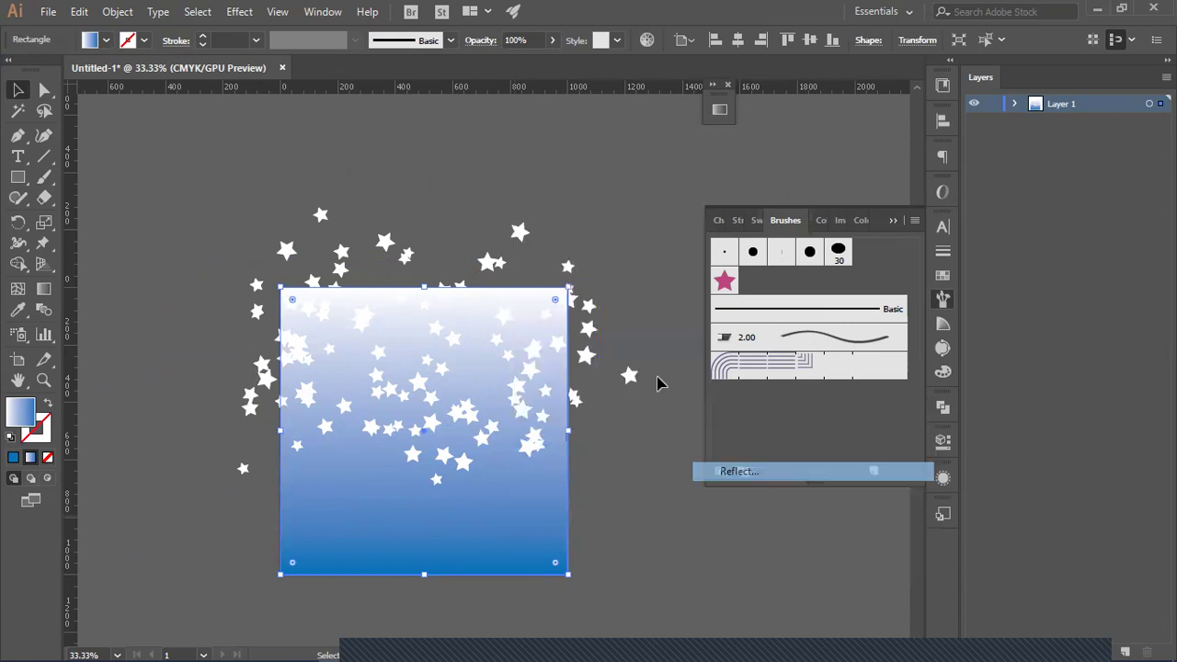
pyautogui.click(780, 260)
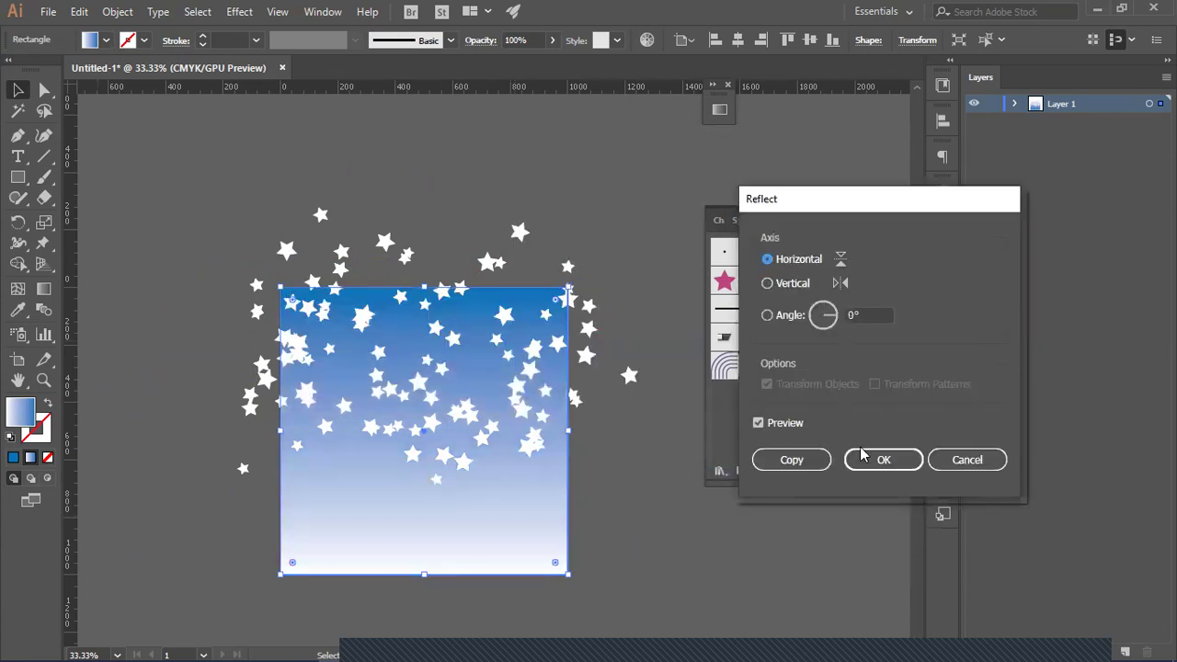
pyautogui.click(793, 462)
pyautogui.click(641, 526)
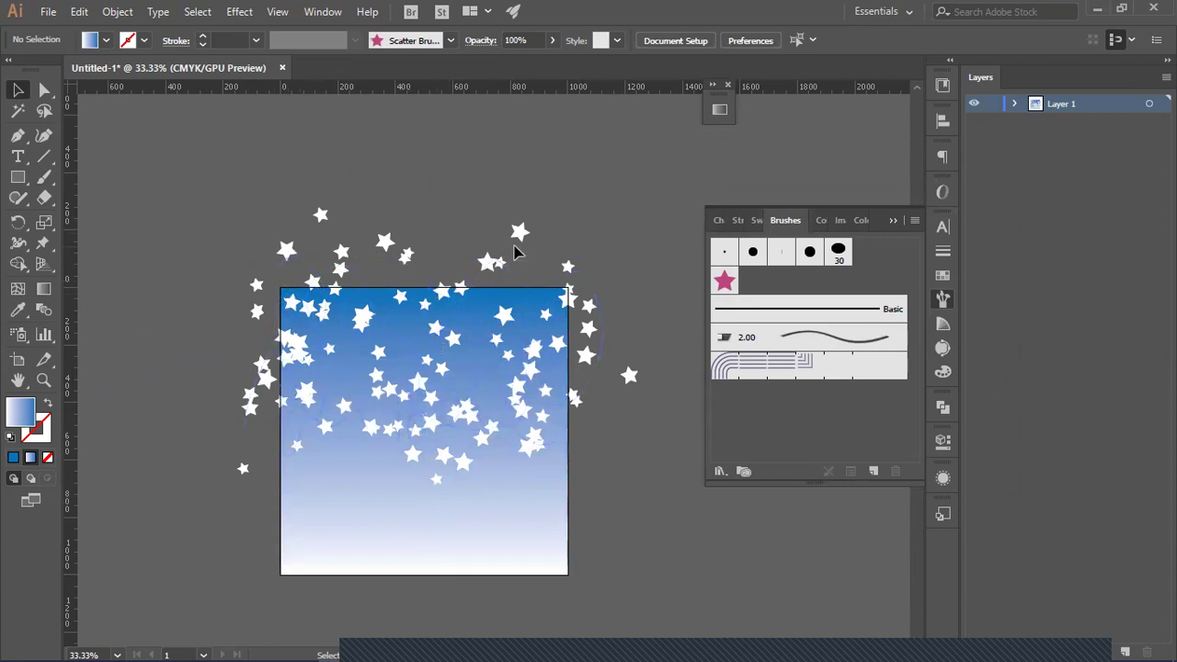
# Step: Paste a copy of the gradient background in place and bring it to the front, above the stars
pyautogui.click(493, 266)
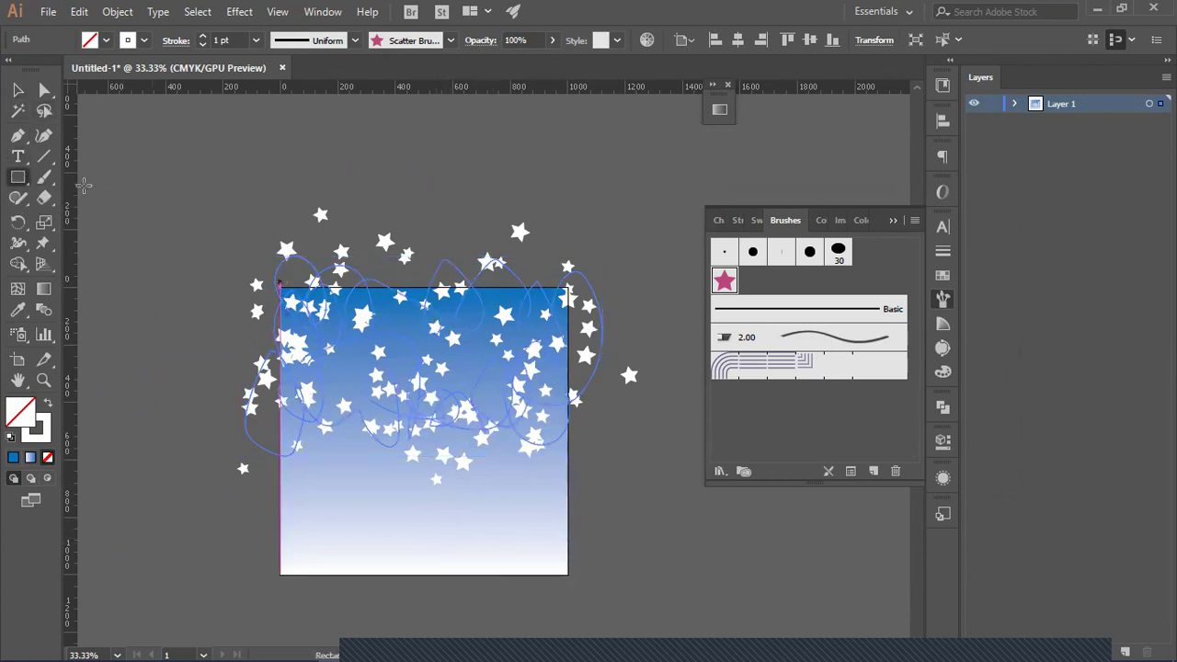
pyautogui.click(156, 377)
pyautogui.click(409, 551)
pyautogui.press('a')
pyautogui.press('v')
pyautogui.rightClick(411, 551)
pyautogui.moveTo(579, 456)
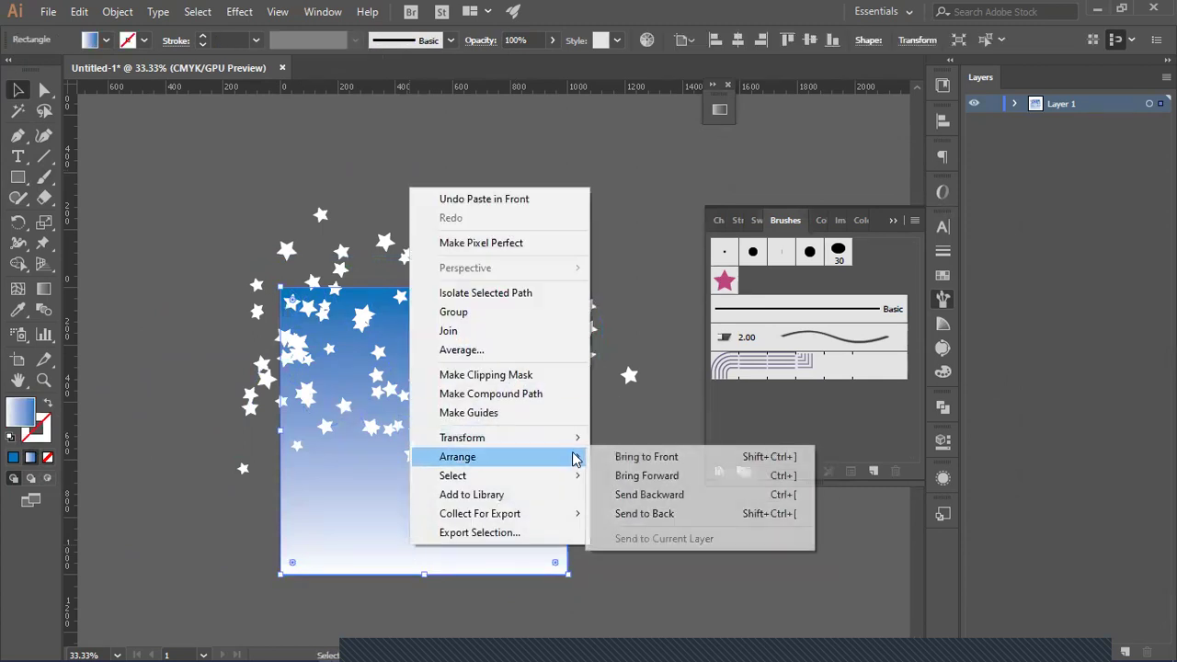
pyautogui.click(628, 456)
# Step: Reflect the front gradient rectangle across the horizontal axis so its white end is uppermost
pyautogui.rightClick(509, 520)
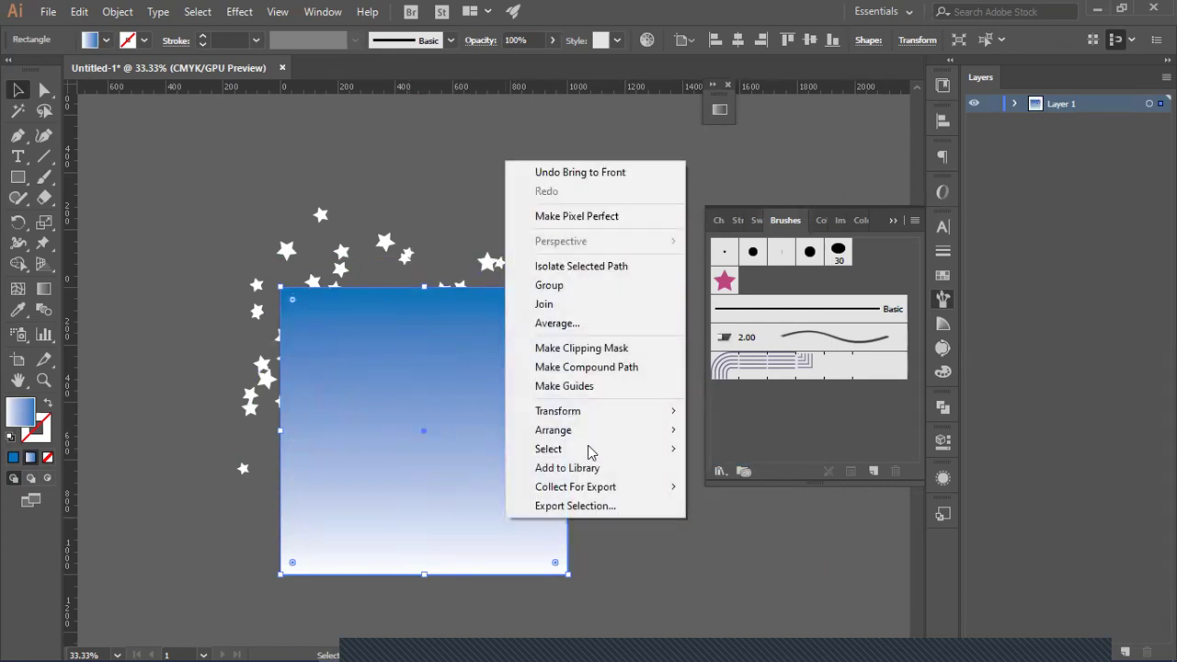
pyautogui.moveTo(643, 416)
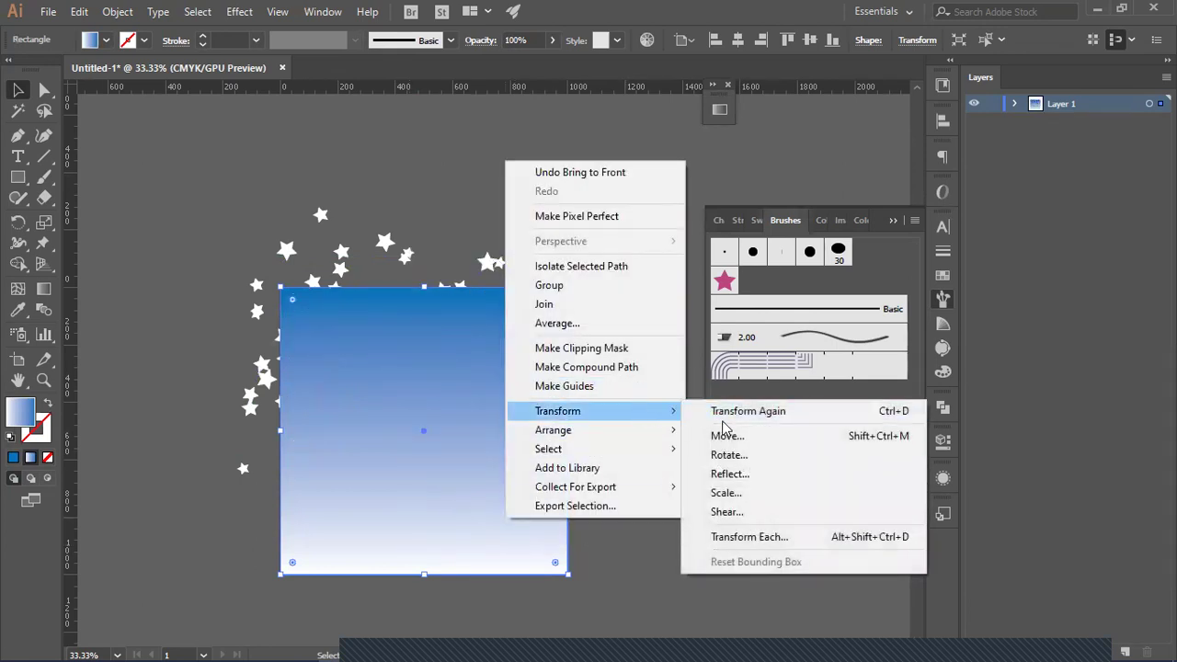
pyautogui.moveTo(662, 435)
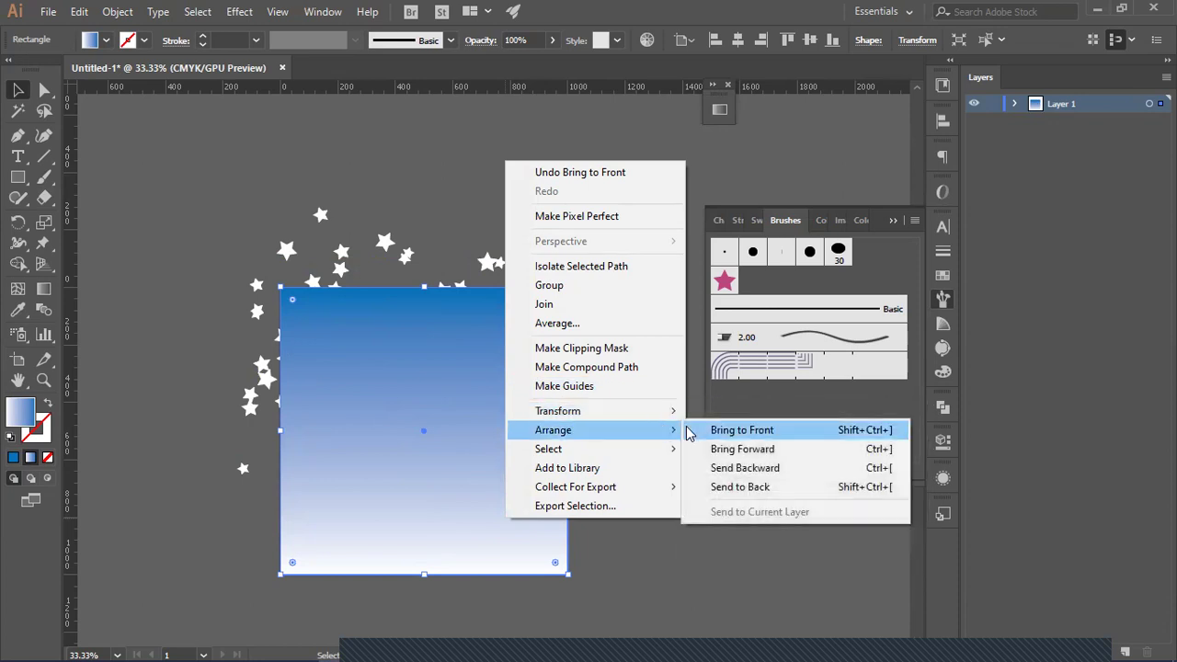
pyautogui.click(447, 515)
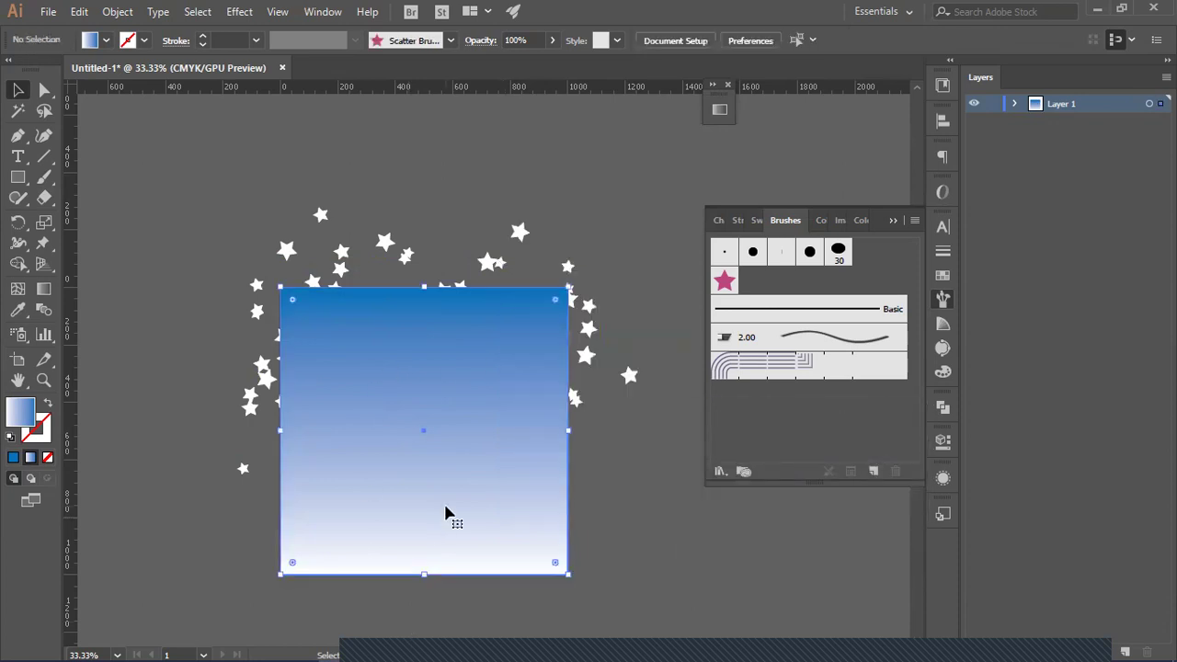
pyautogui.rightClick(447, 515)
pyautogui.moveTo(602, 401)
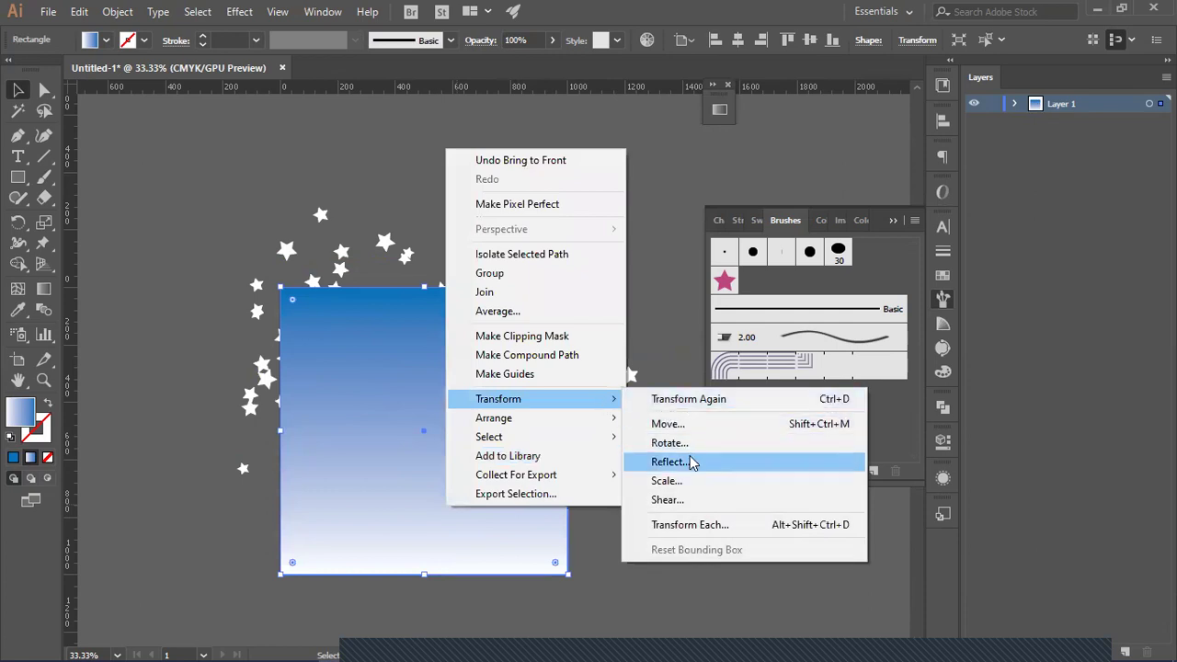
pyautogui.click(689, 462)
pyautogui.click(866, 458)
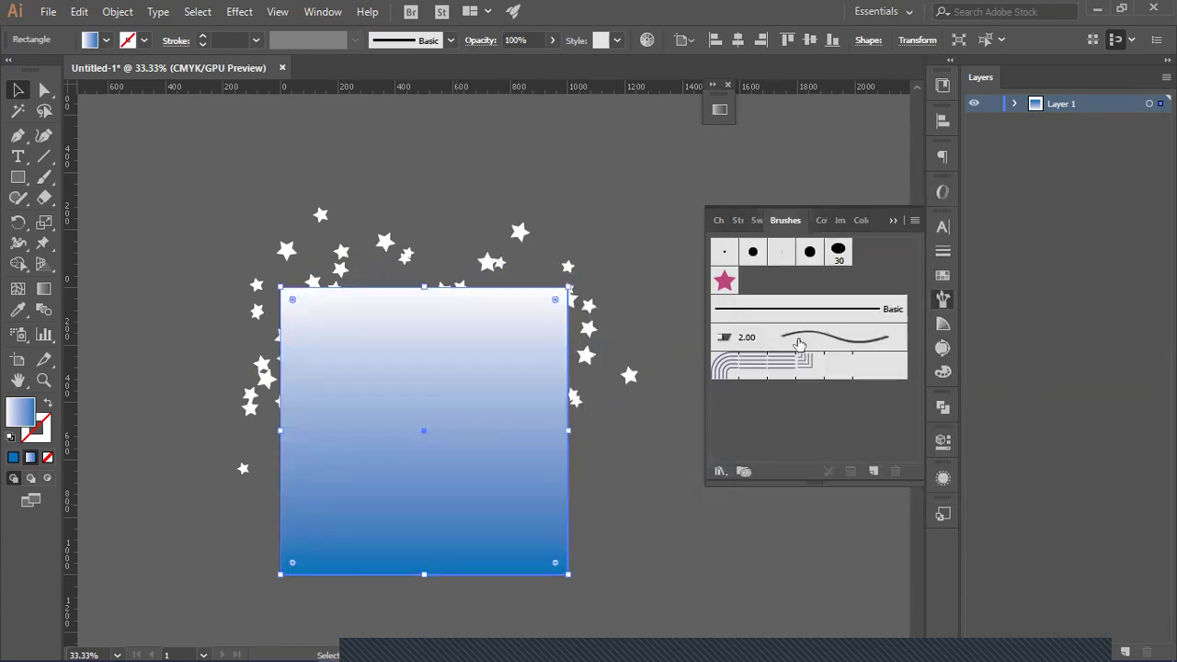
# Step: Change the blue stop of the front rectangle's gradient to black and deselect the rectangle
pyautogui.doubleClick(43, 289)
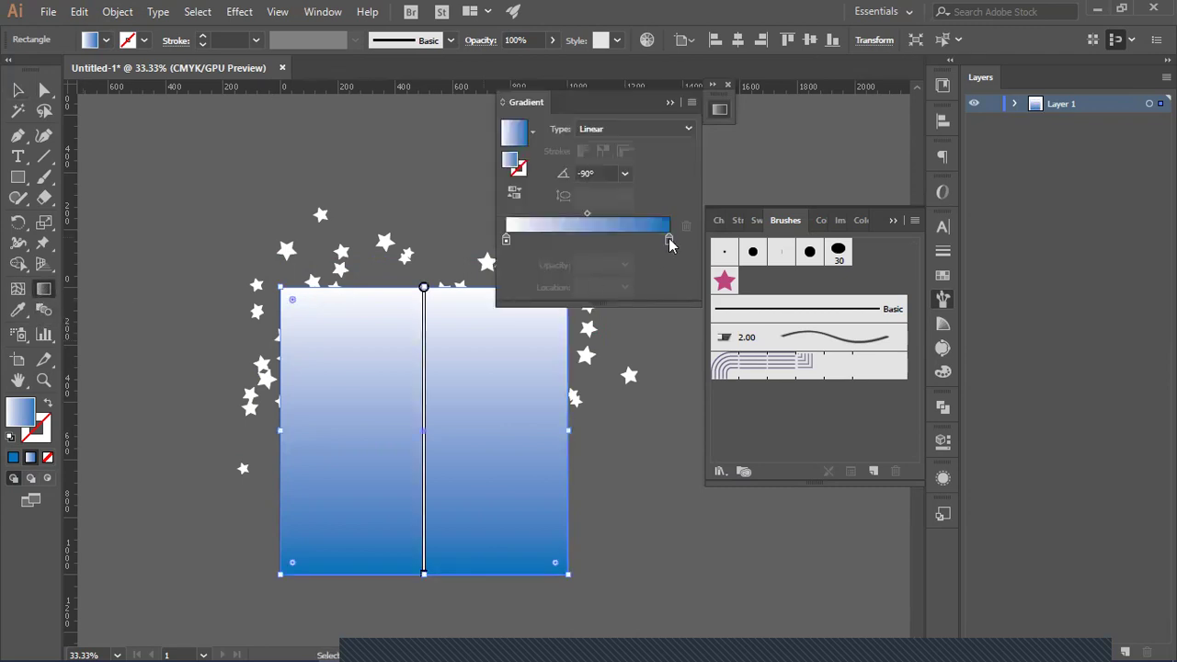
pyautogui.click(668, 239)
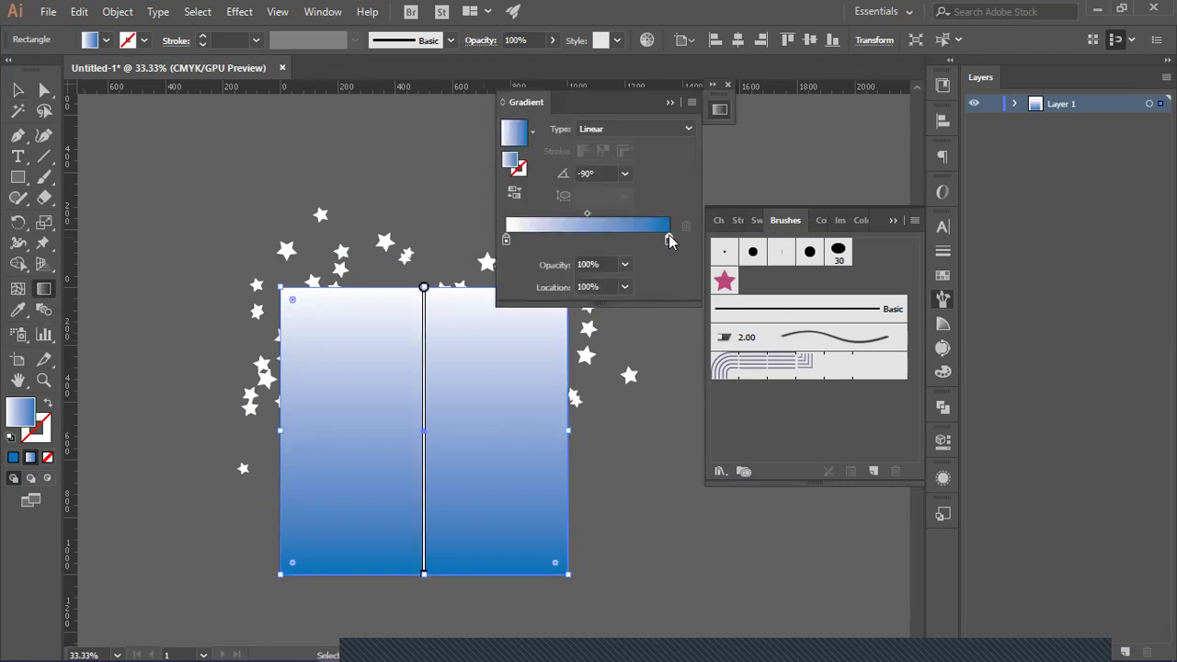
pyautogui.doubleClick(668, 239)
pyautogui.click(482, 294)
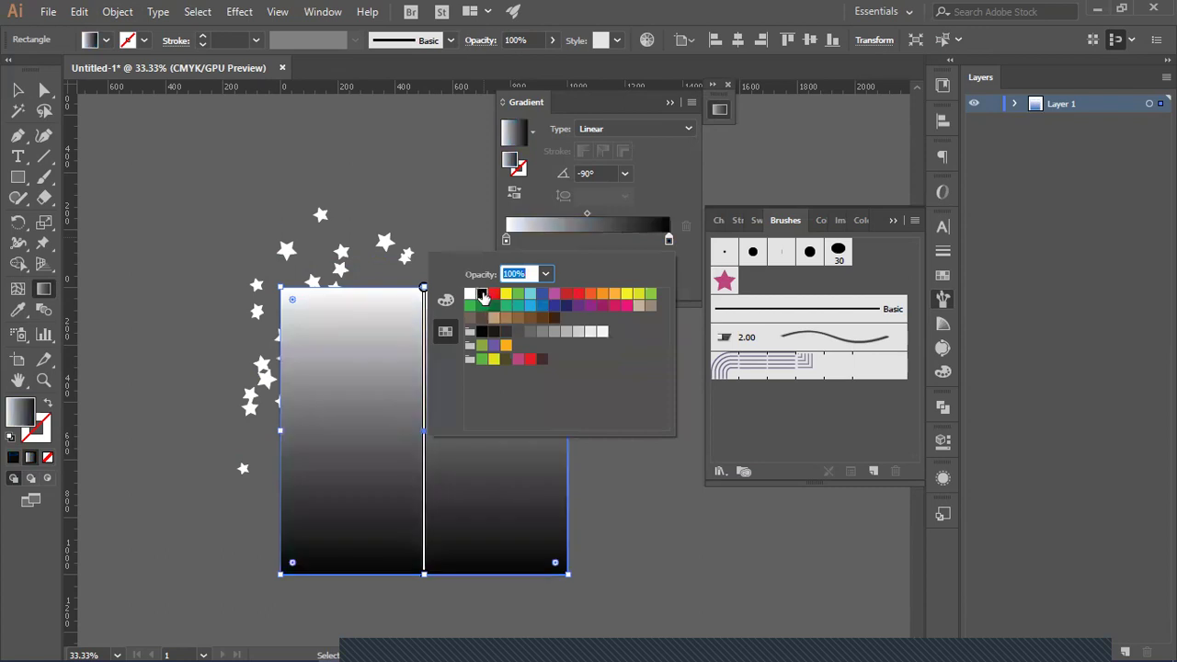
pyautogui.click(485, 336)
pyautogui.click(625, 247)
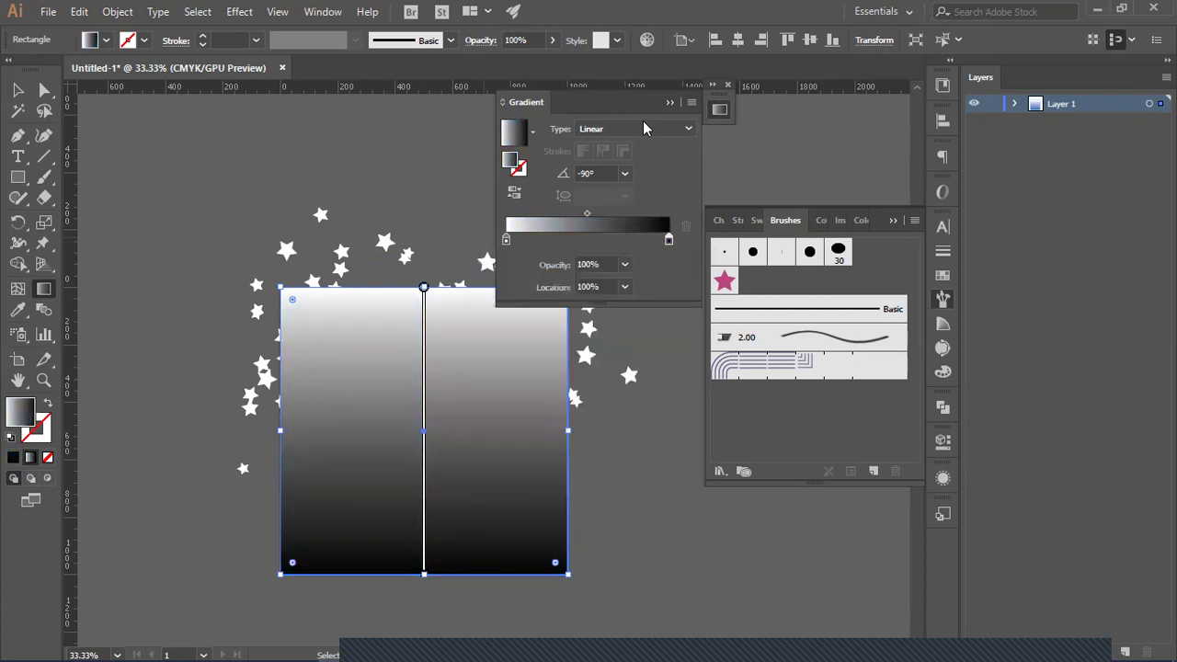
pyautogui.click(669, 104)
pyautogui.press('v')
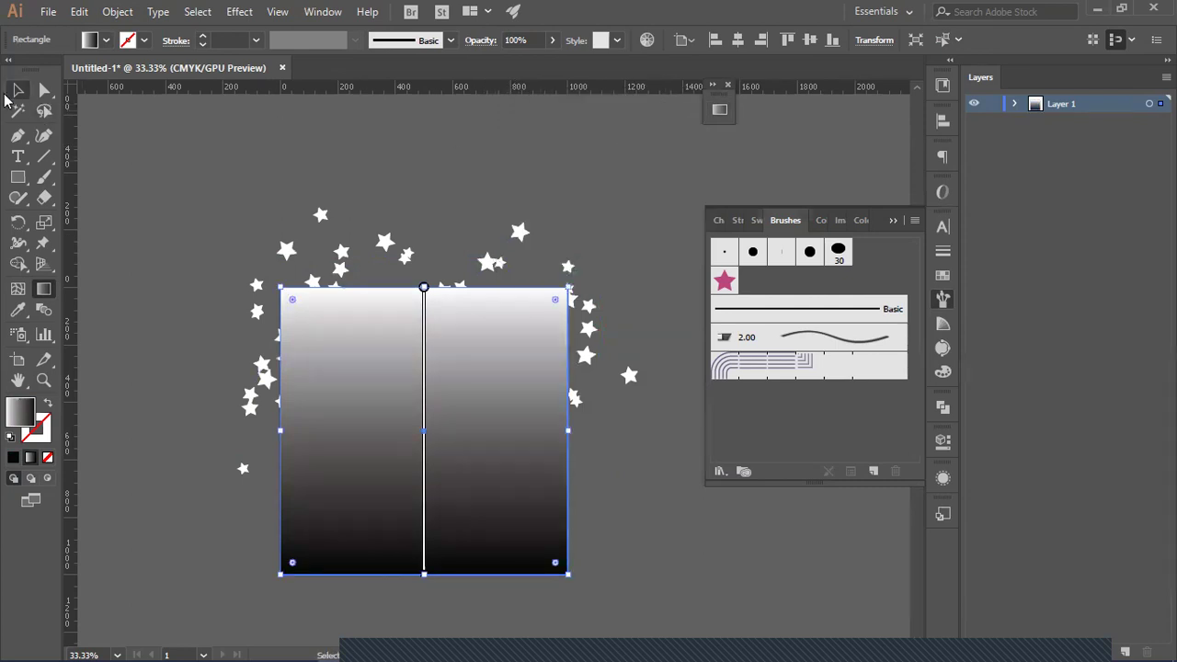
pyautogui.click(131, 137)
# Step: Make an opacity mask on the star-scattered path from the white-to-black gradient rectangle
pyautogui.click(373, 429)
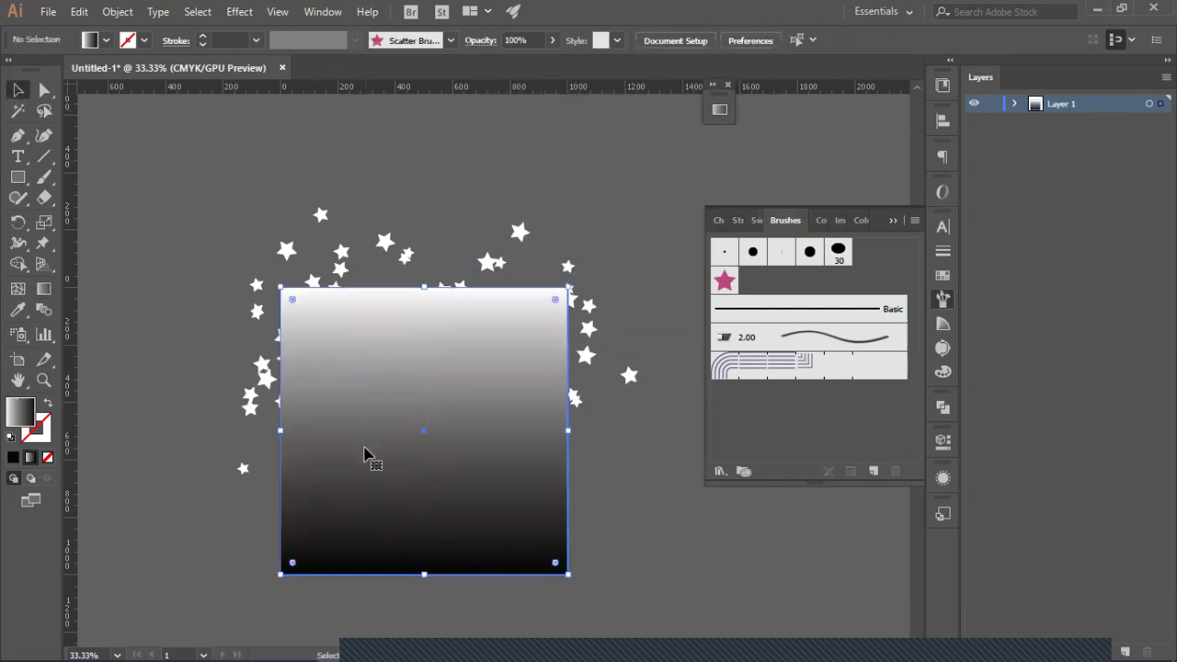
pyautogui.keyDown('shift'); pyautogui.click(401, 251); pyautogui.keyUp('shift')
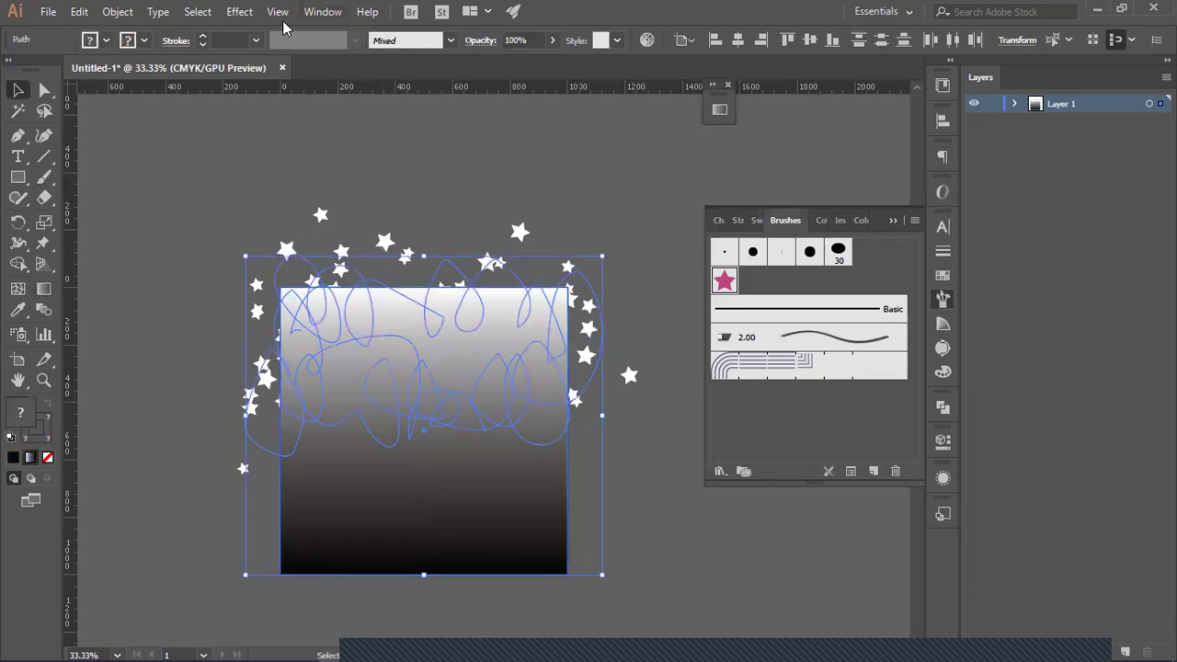
pyautogui.click(320, 11)
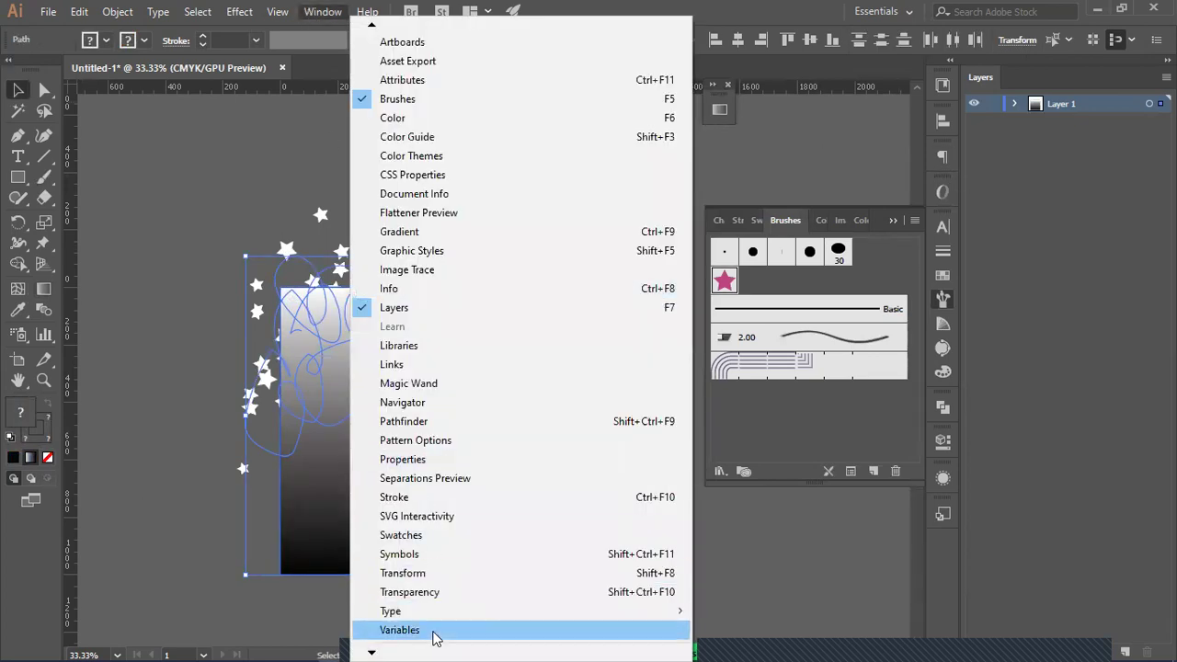
pyautogui.click(426, 599)
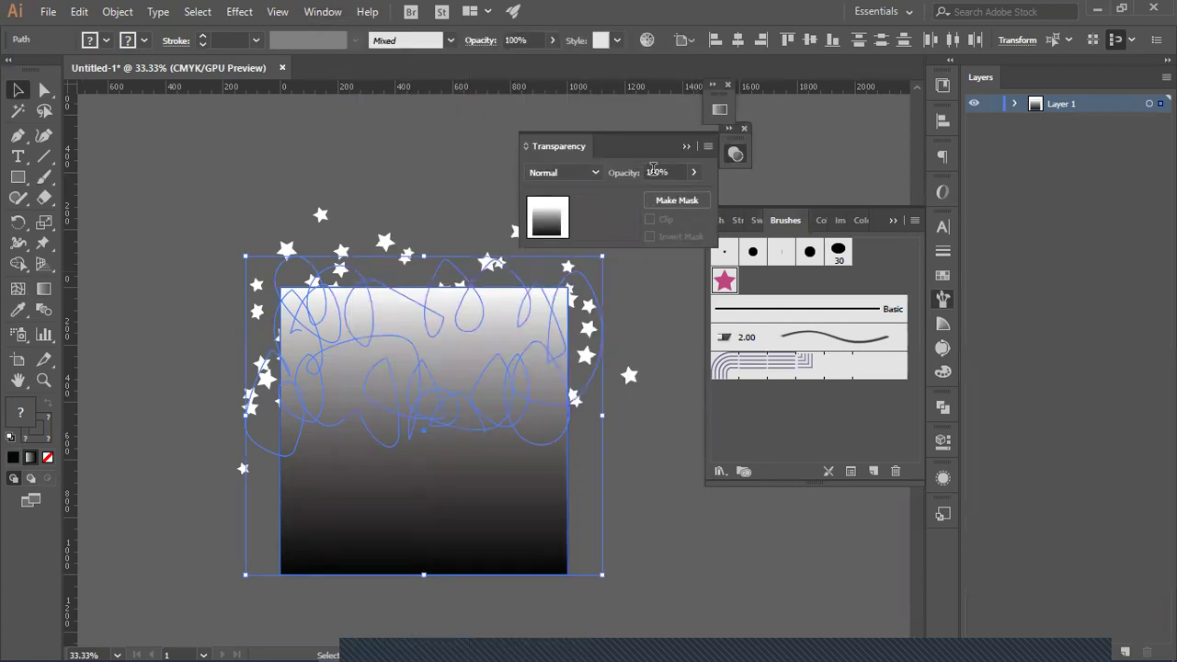
pyautogui.click(681, 203)
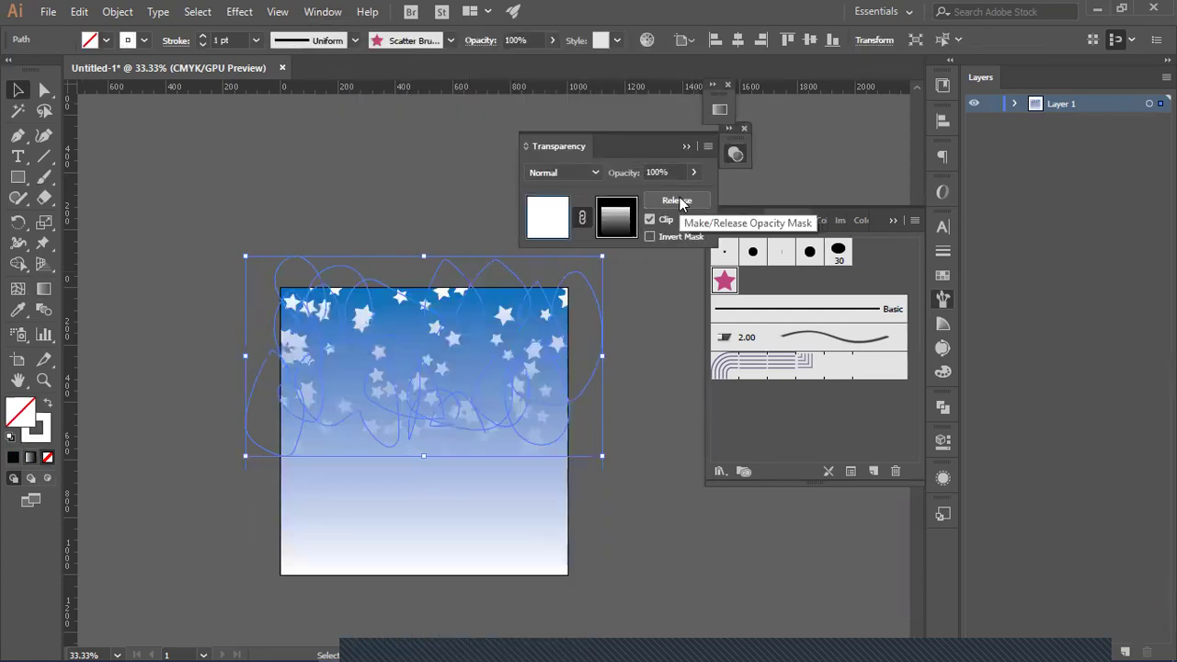
# Step: Open the masked stars' opacity mask for editing and toggle Invert Mask on and off again
pyautogui.click(368, 228)
pyautogui.click(433, 399)
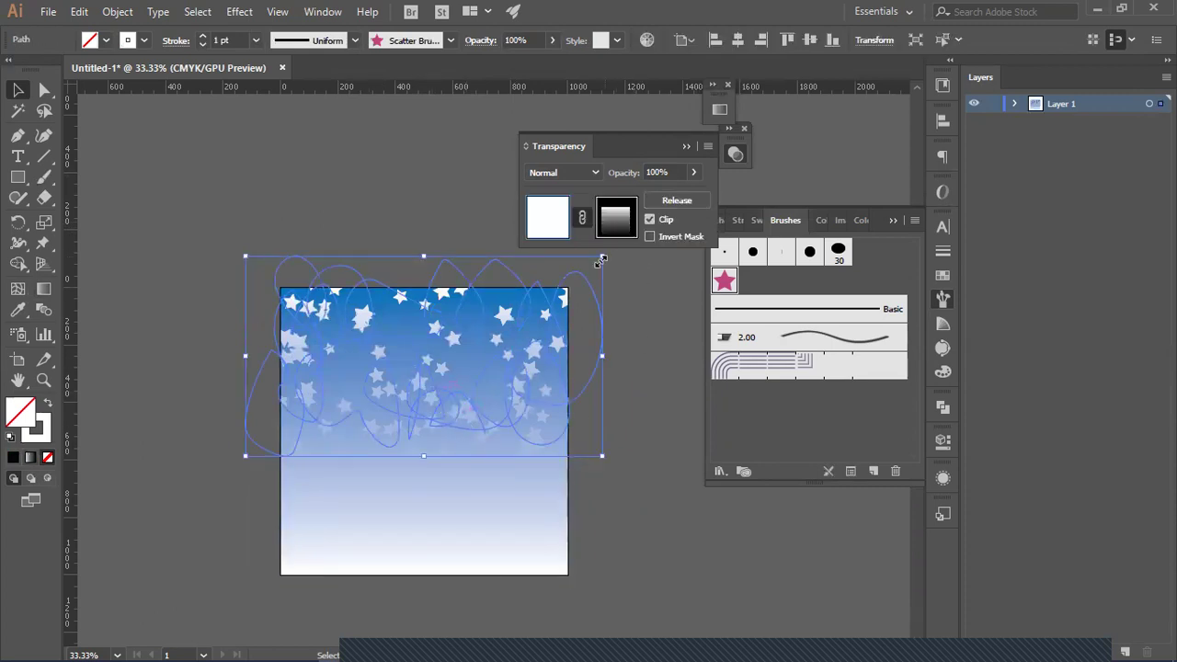
pyautogui.moveTo(641, 144); pyautogui.dragTo(690, 122)
pyautogui.click(671, 190)
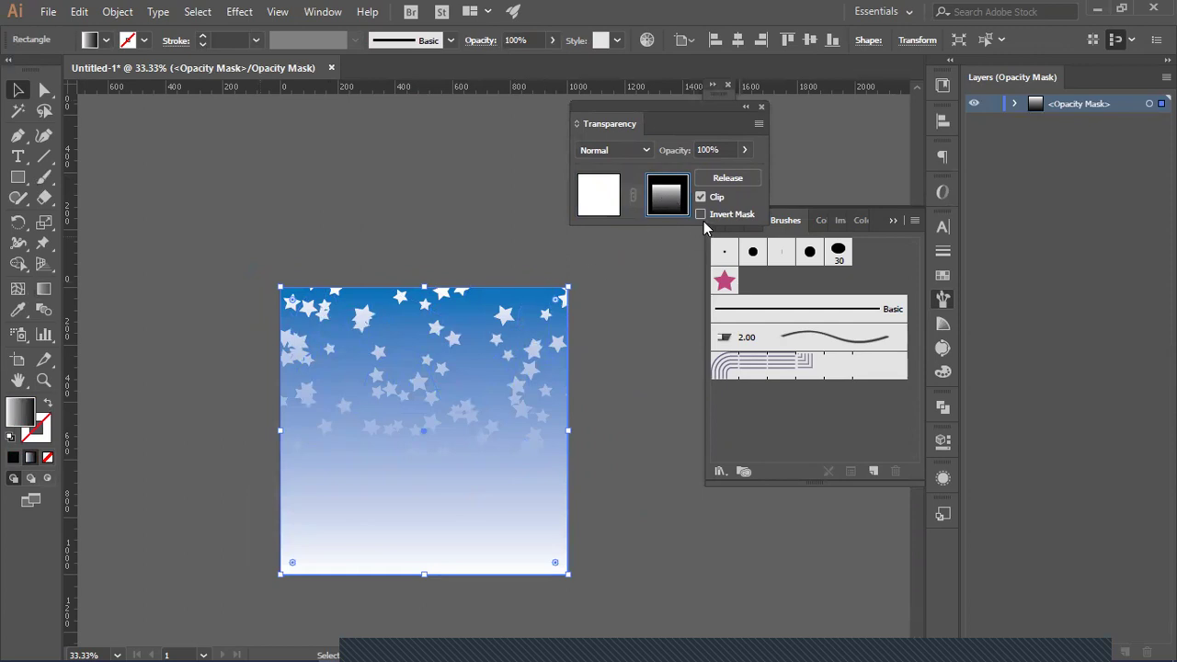
pyautogui.click(700, 214)
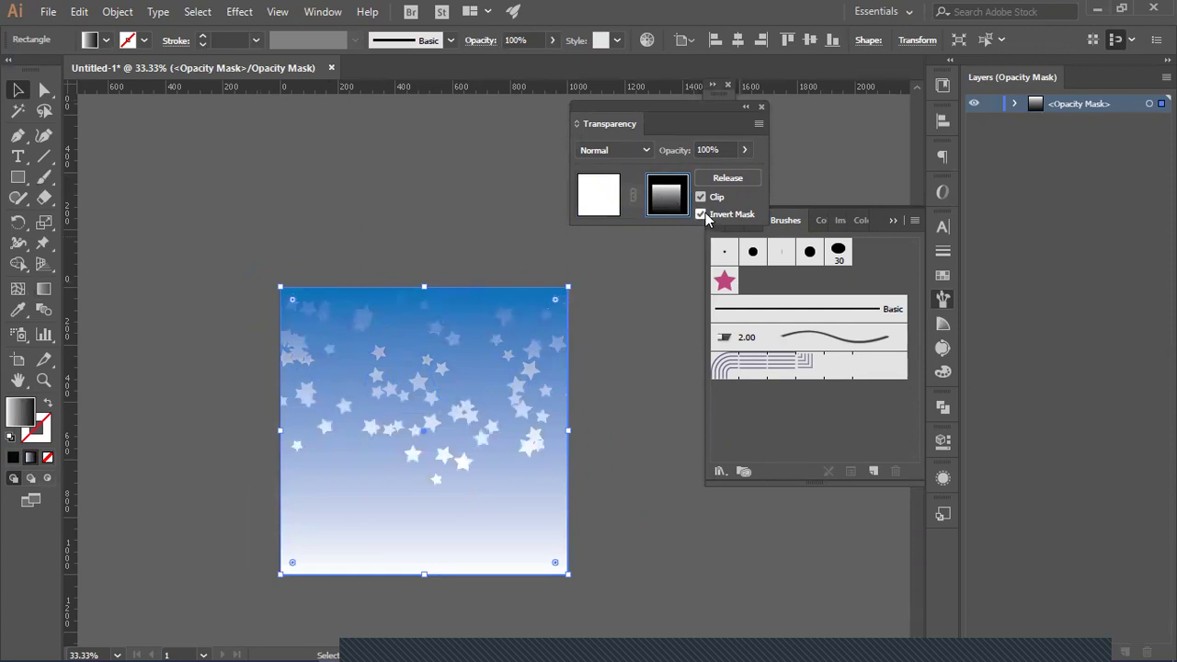
pyautogui.click(701, 214)
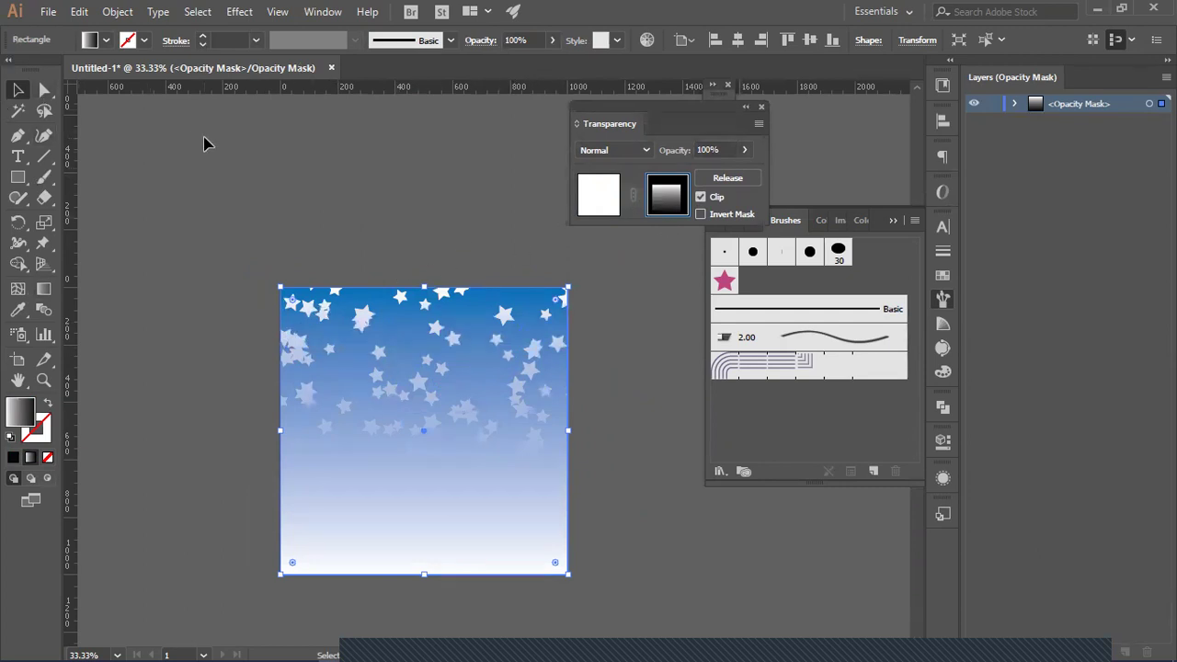
# Step: Move the white stop of the mask's gradient to location 40.93%
pyautogui.doubleClick(43, 287)
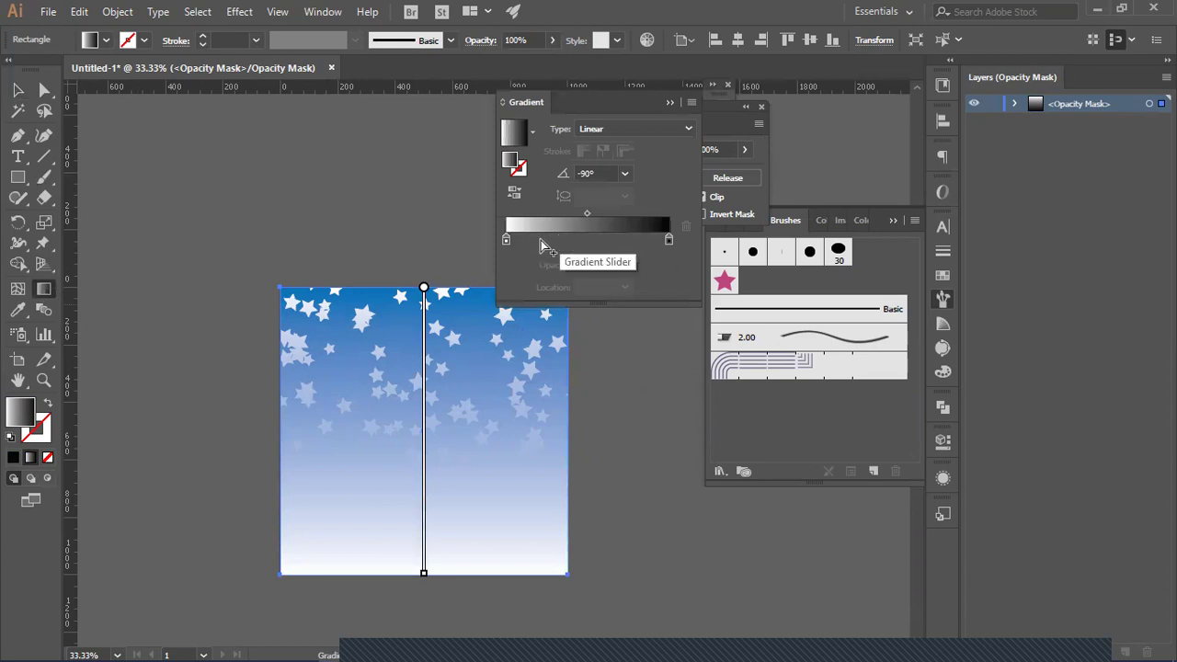
pyautogui.click(539, 241)
pyautogui.moveTo(539, 241); pyautogui.dragTo(570, 245)
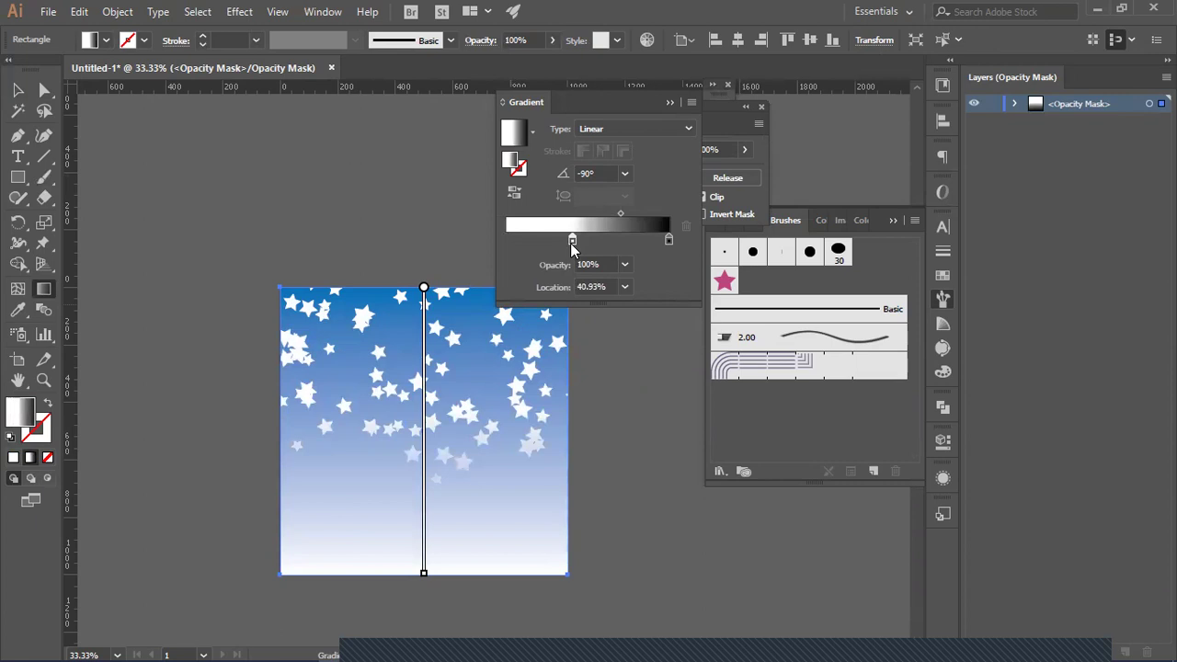
pyautogui.click(671, 102)
pyautogui.click(752, 110)
# Step: Select everything inside the opacity mask and delete it
pyautogui.click(16, 89)
pyautogui.click(274, 282)
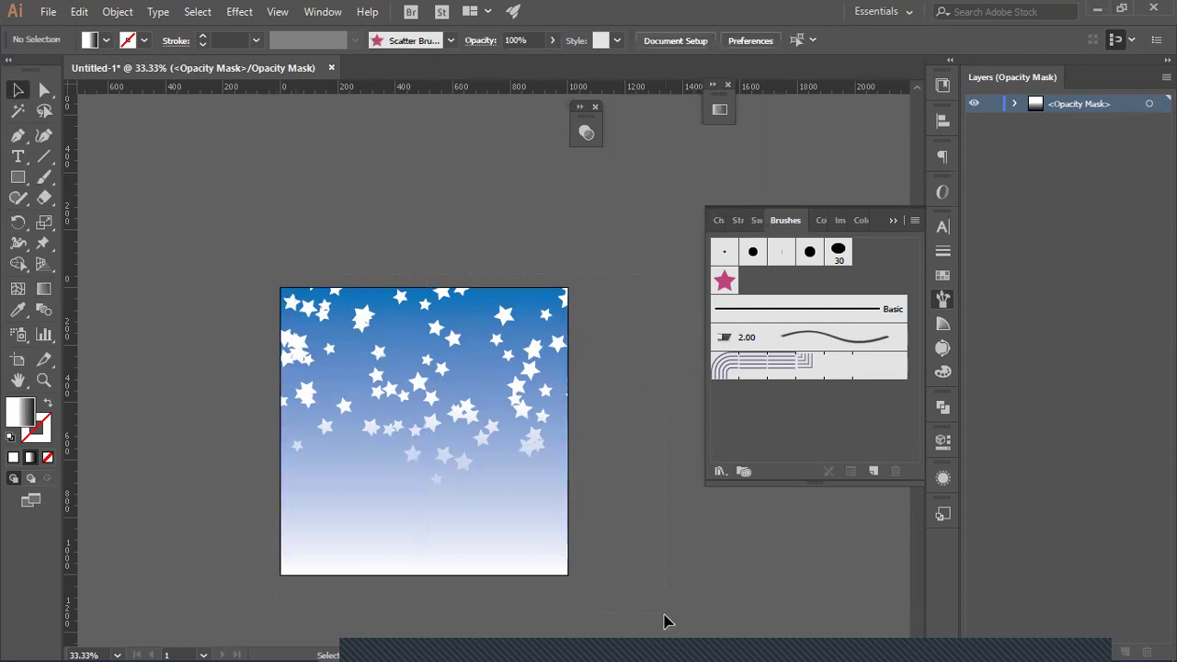
pyautogui.hotkey('ctrl', 'a')
pyautogui.press('Delete')
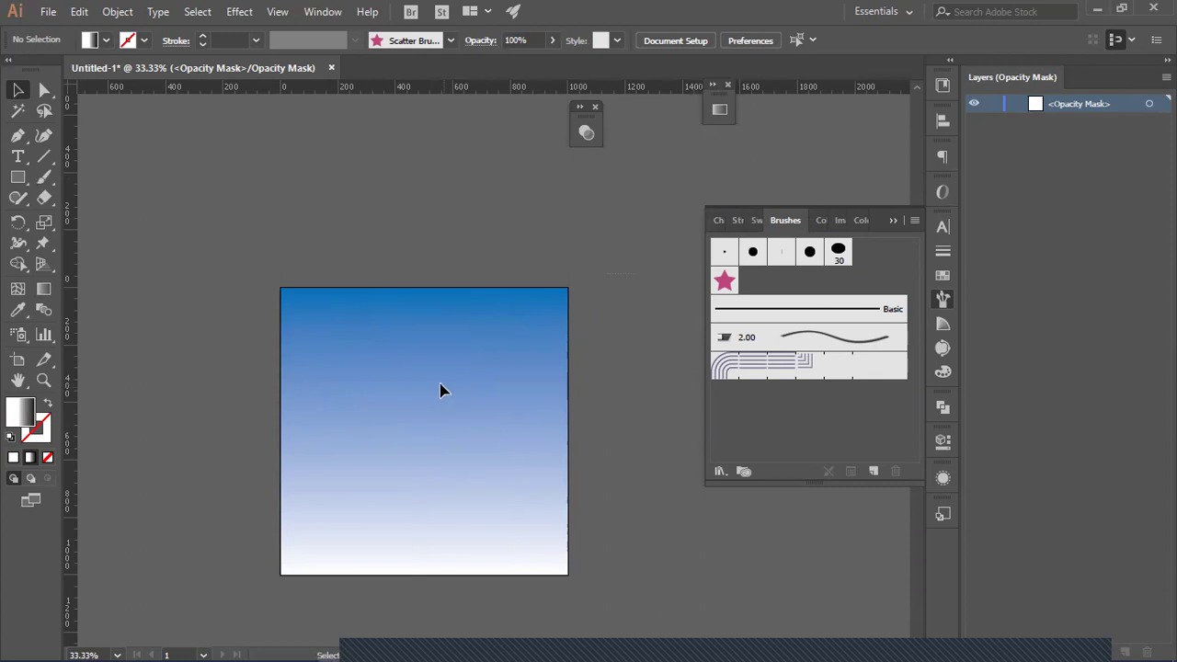
# Step: Collapse the Brushes panel and move the collapsed Gradient panel away from the artboard
pyautogui.press('ctrl')
pyautogui.click(895, 224)
pyautogui.moveTo(717, 109); pyautogui.dragTo(839, 199)
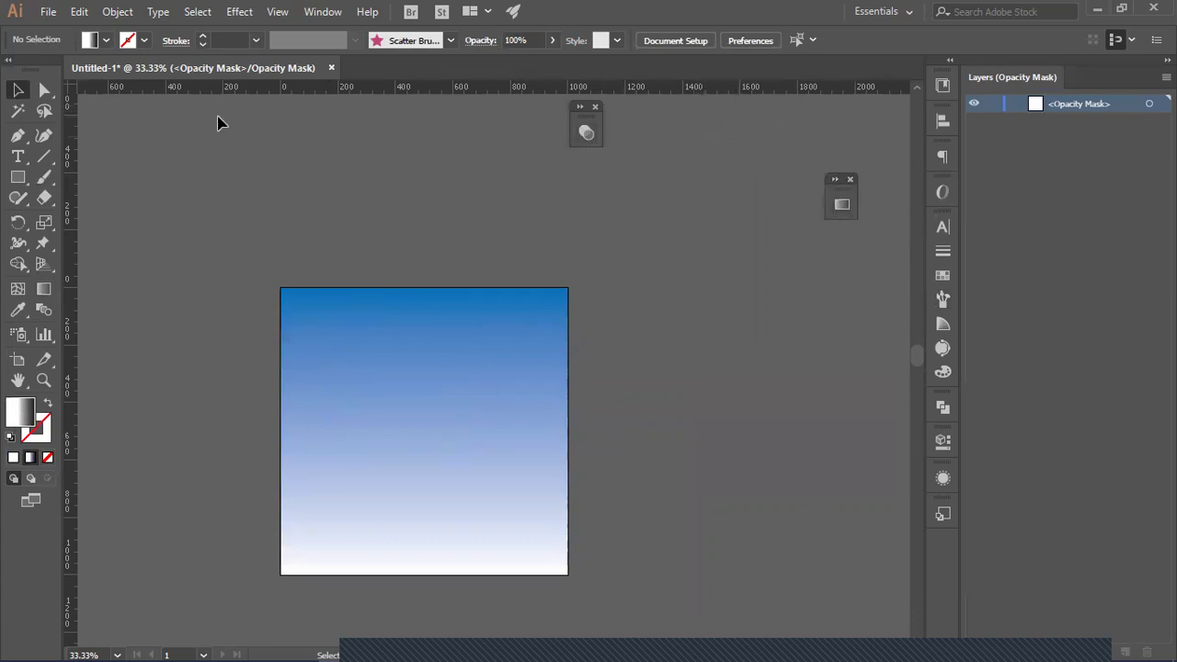
pyautogui.click(107, 40)
pyautogui.click(108, 41)
pyautogui.hotkey('ctrl', '=')
pyautogui.hotkey('ctrl', '=')
pyautogui.hotkey('ctrl', '-')
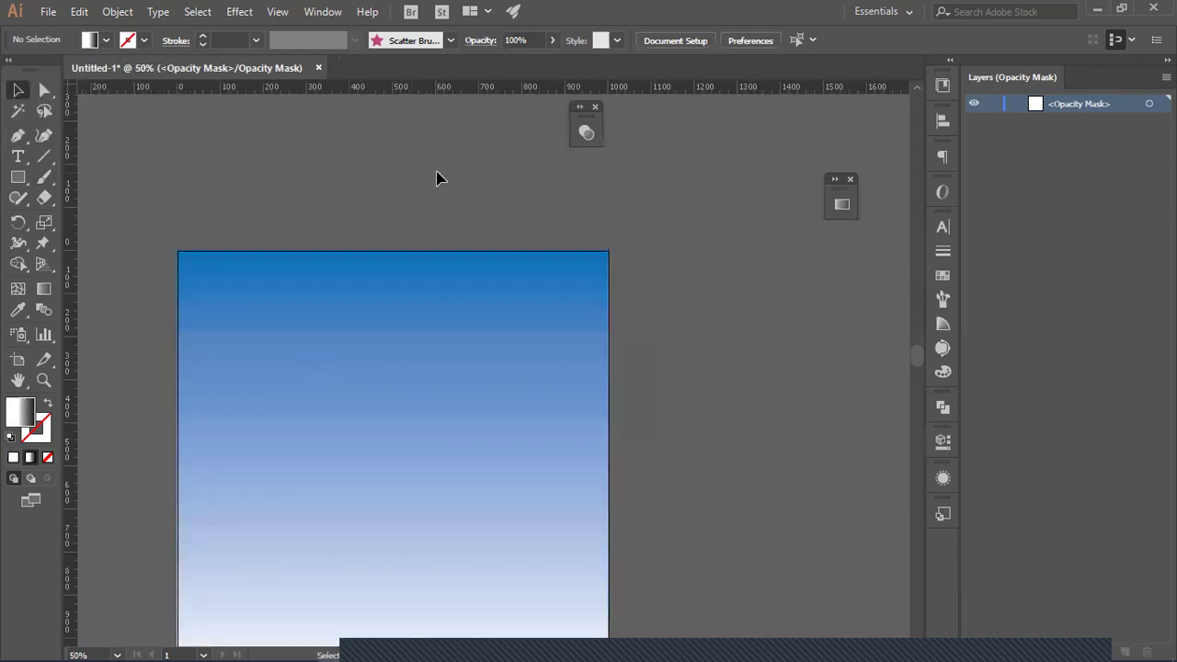
pyautogui.scroll(-3, 438, 420)
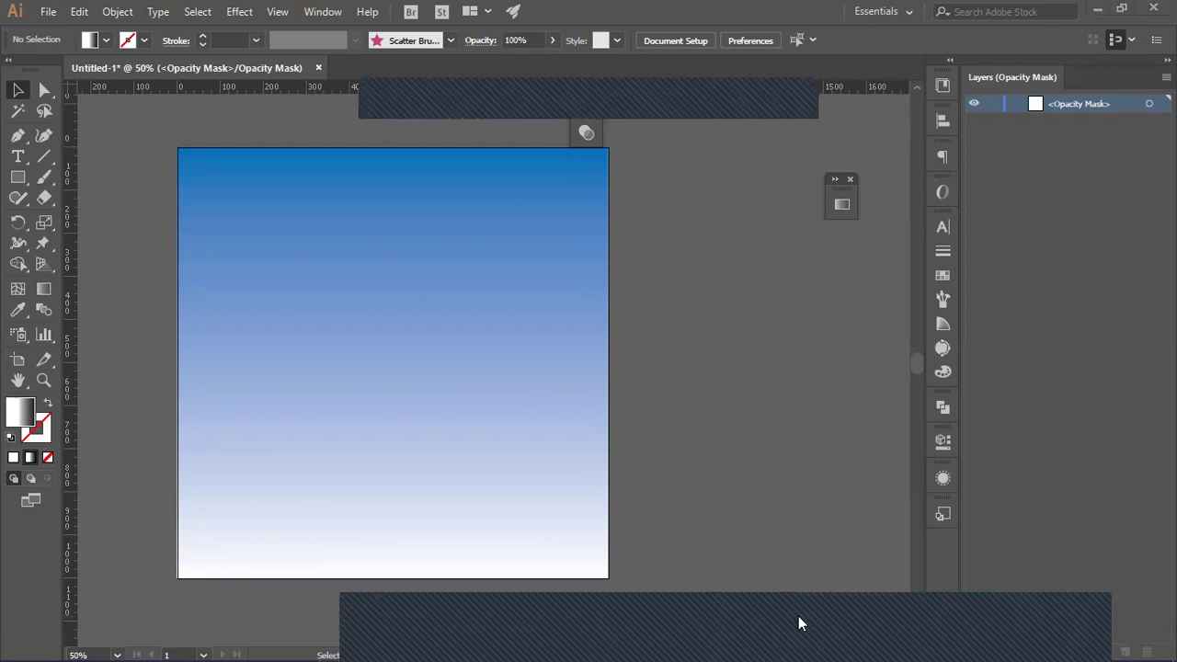
# Step: Switch to the Chrome browser and look at the open Color Hunt and Method of Action pages
pyautogui.click(842, 602)
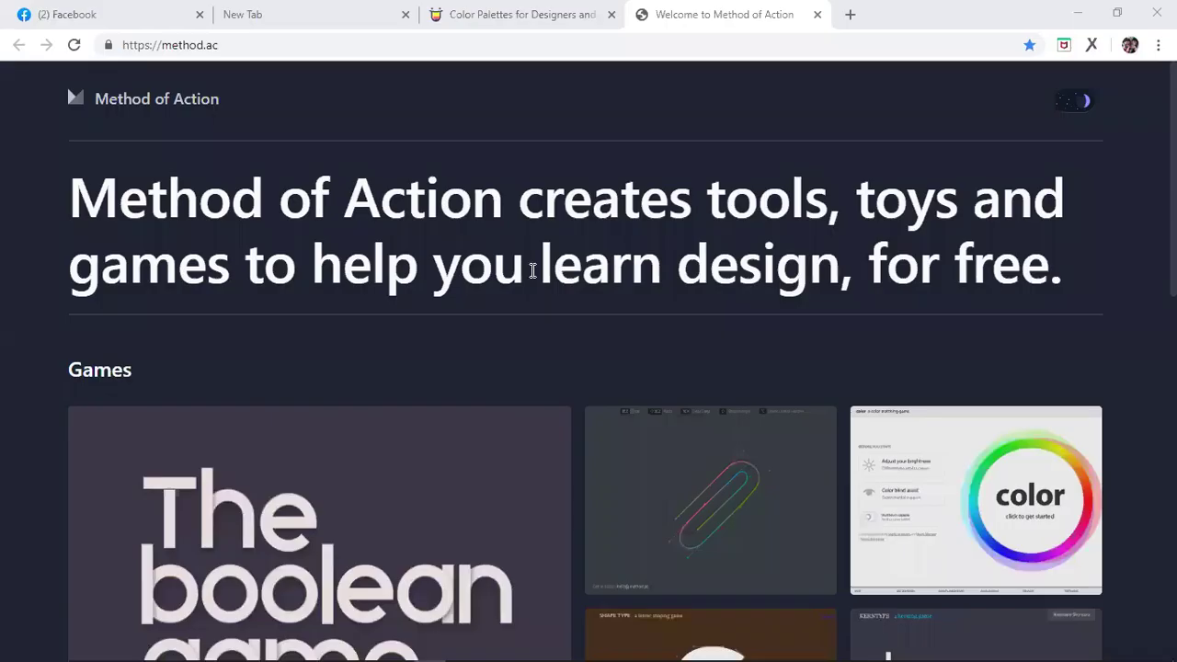
pyautogui.click(466, 12)
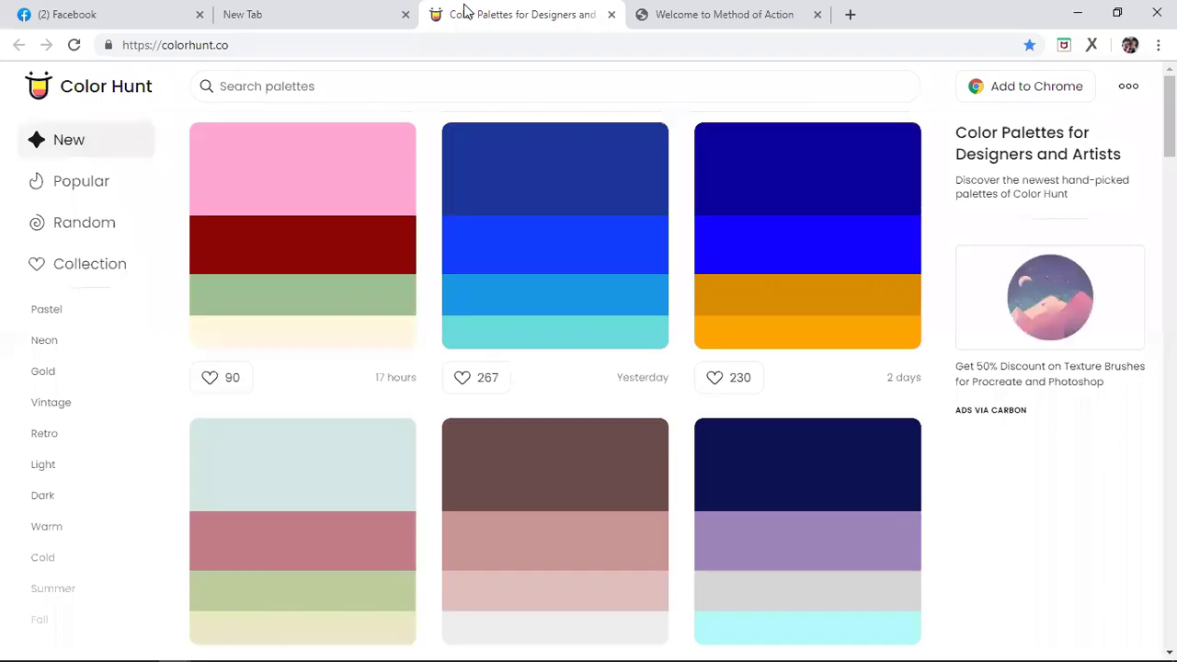
pyautogui.click(687, 12)
# Step: Try to open the Adobe Color site at adobecolor.com in a new browser tab
pyautogui.hotkey('ctrl', 't')
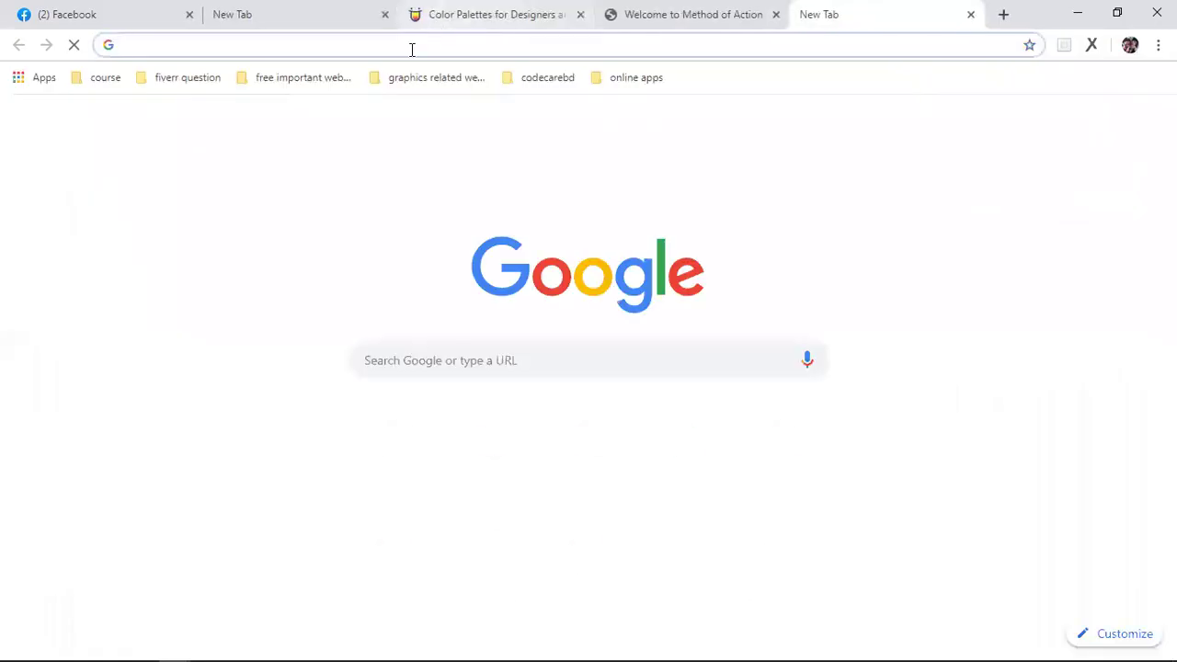
pyautogui.write('a')
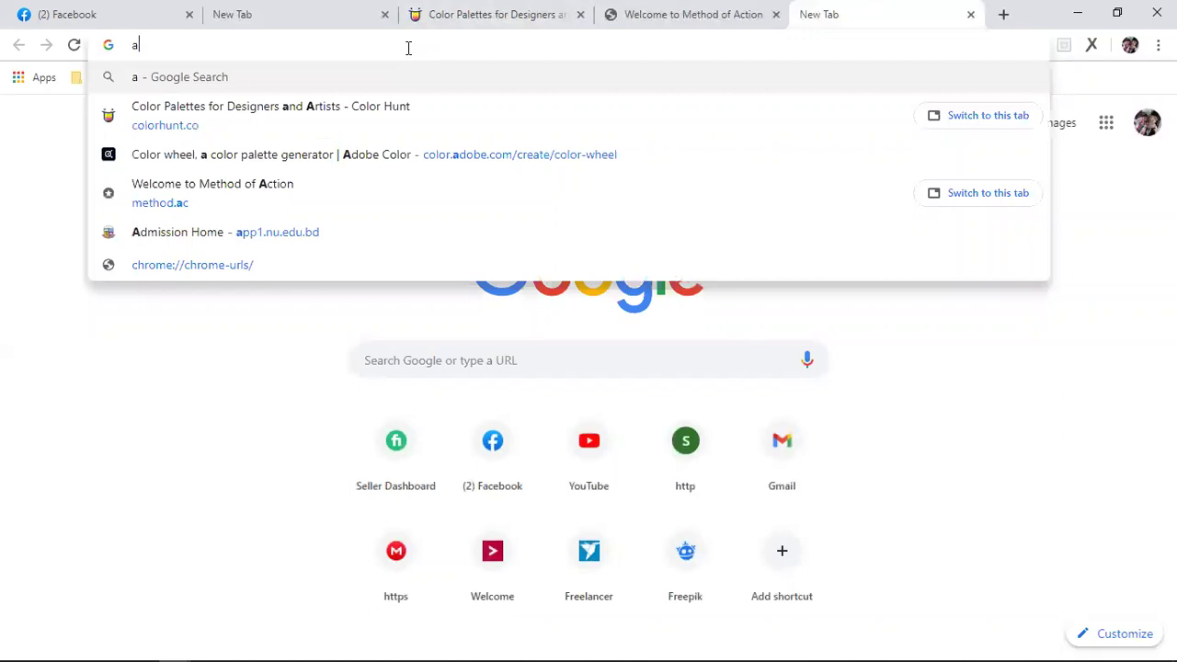
pyautogui.write('dobe')
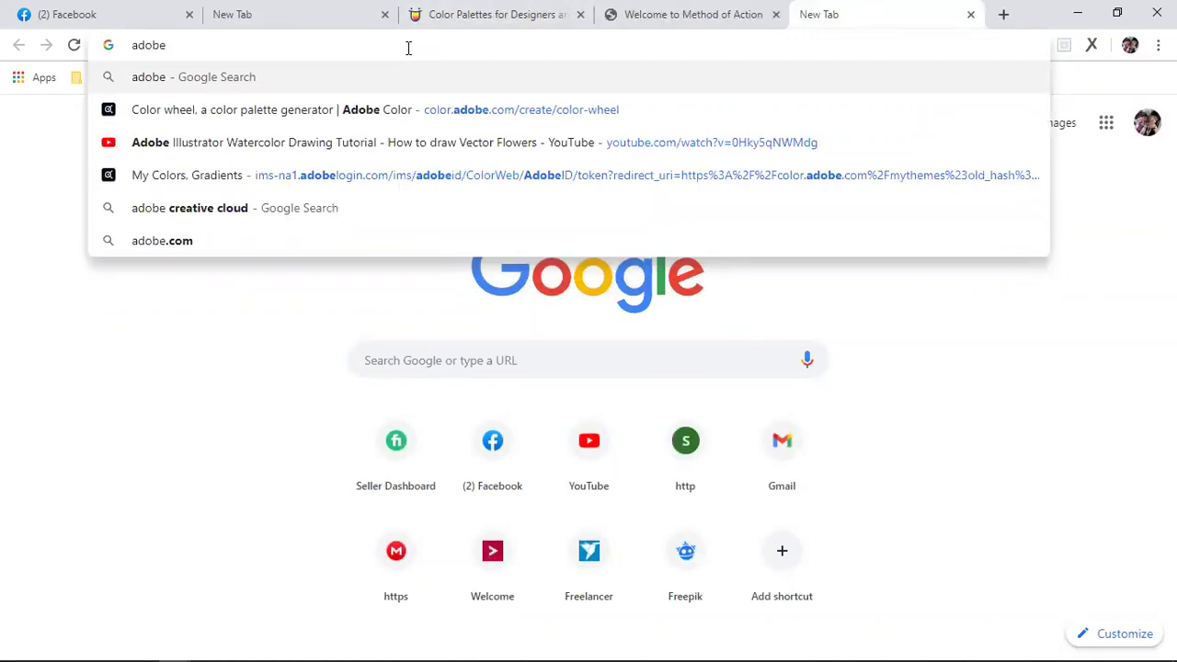
pyautogui.write('color')
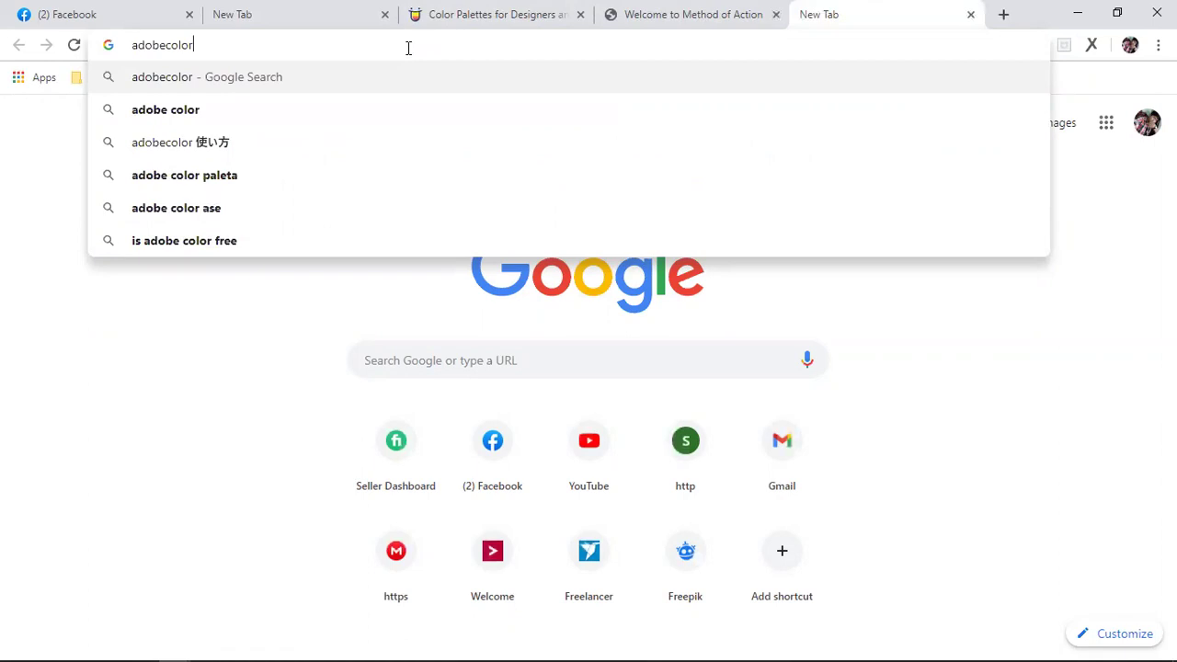
pyautogui.write('.com')
pyautogui.press('Return')
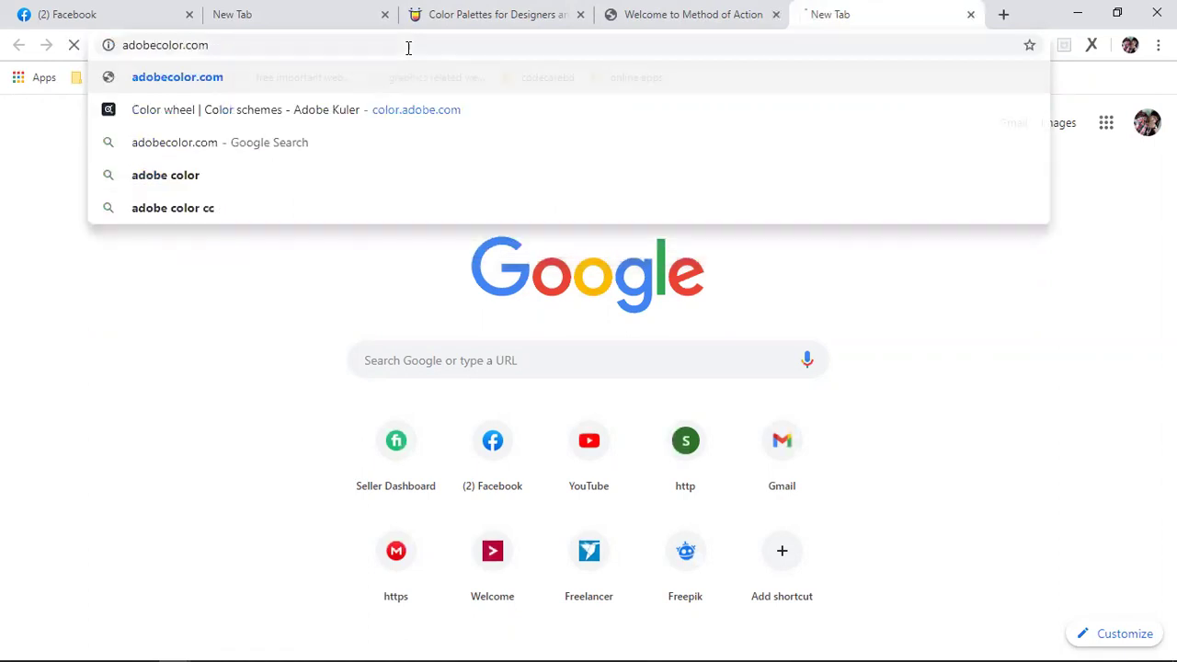
# Step: Revisit the Color Hunt page and look through the design games on the Method of Action home page
pyautogui.click(660, 8)
pyautogui.click(487, 10)
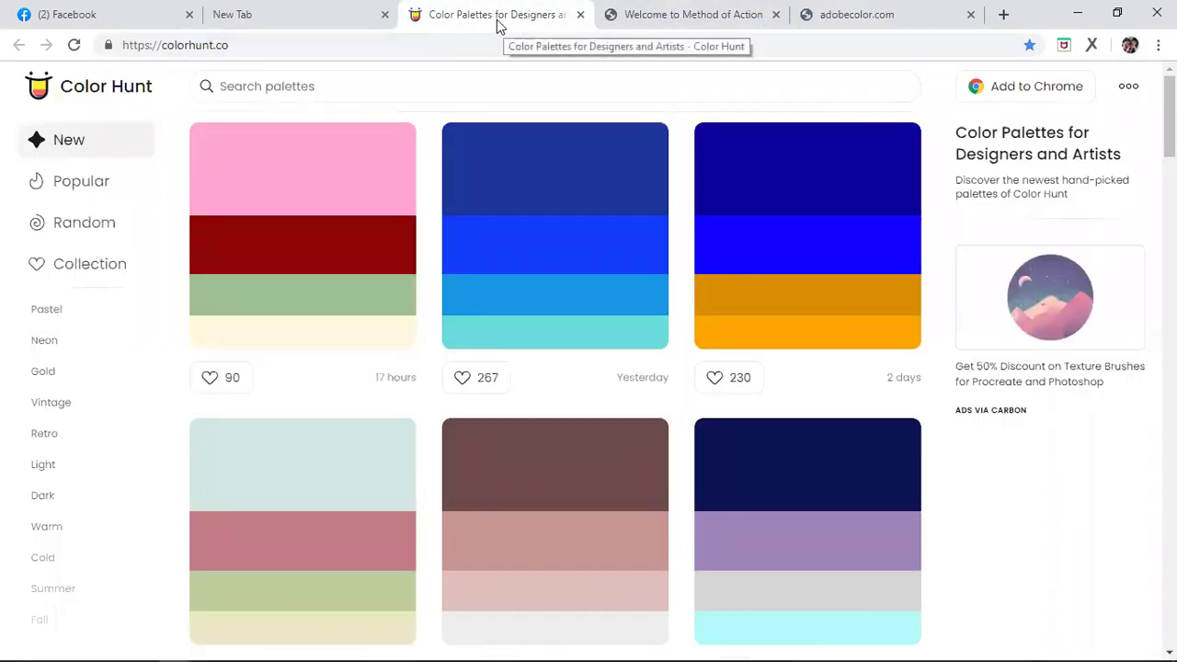
pyautogui.click(665, 8)
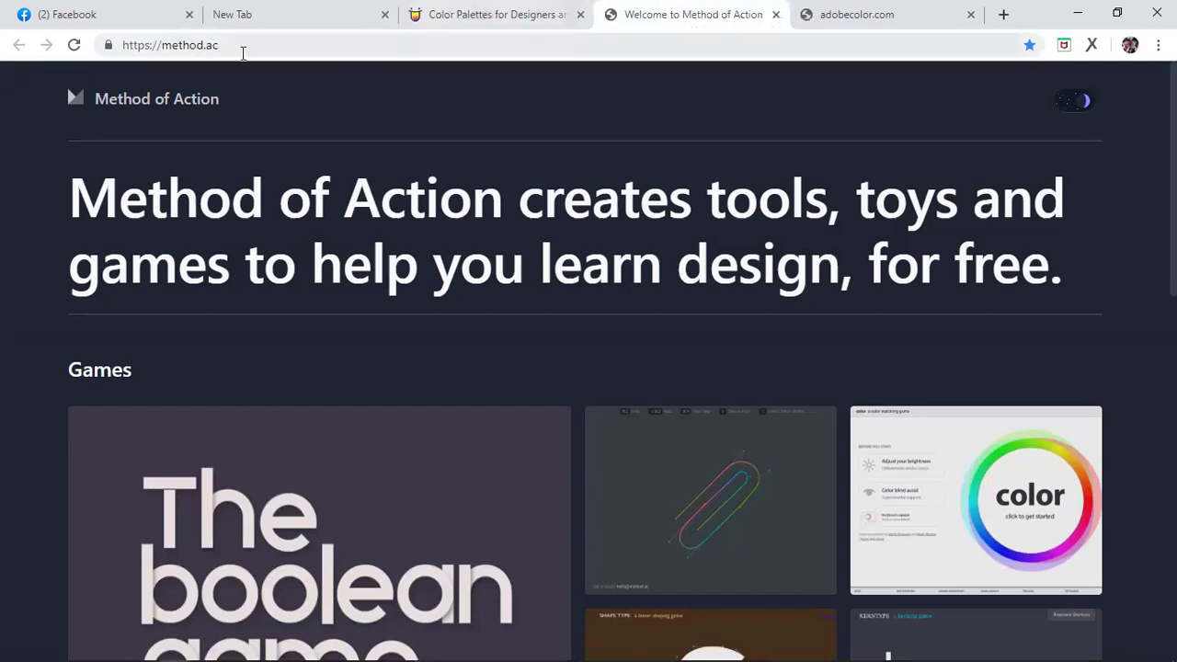
pyautogui.scroll(-4, 520, 337)
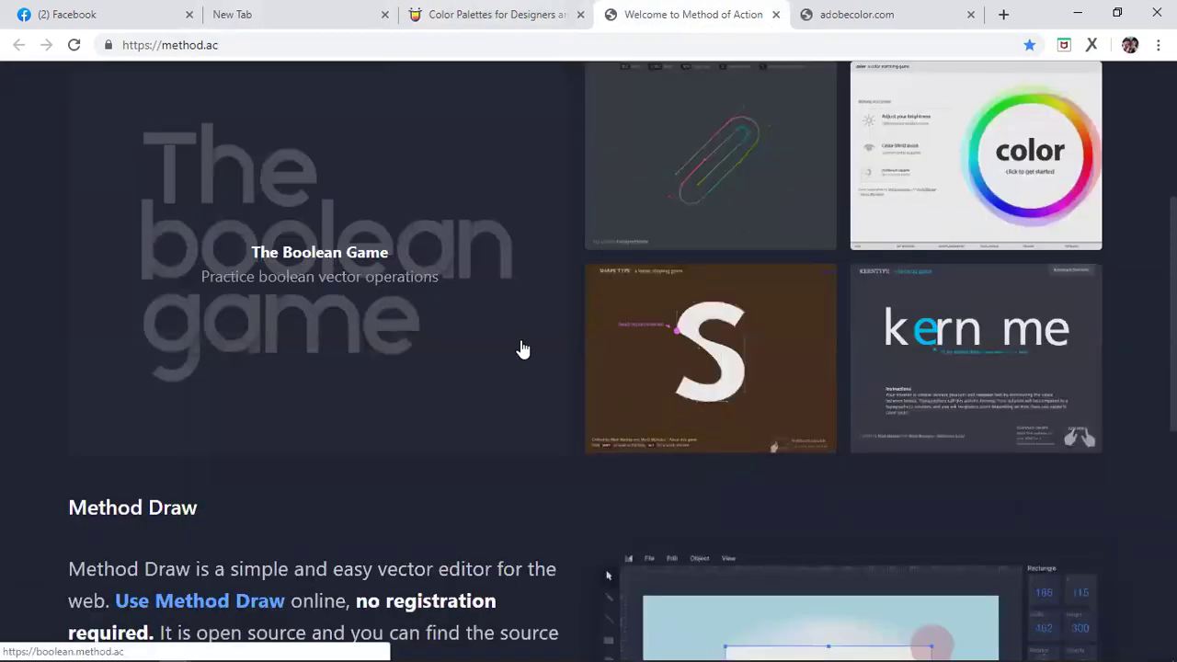
pyautogui.scroll(2, 521, 348)
pyautogui.scroll(2, 520, 341)
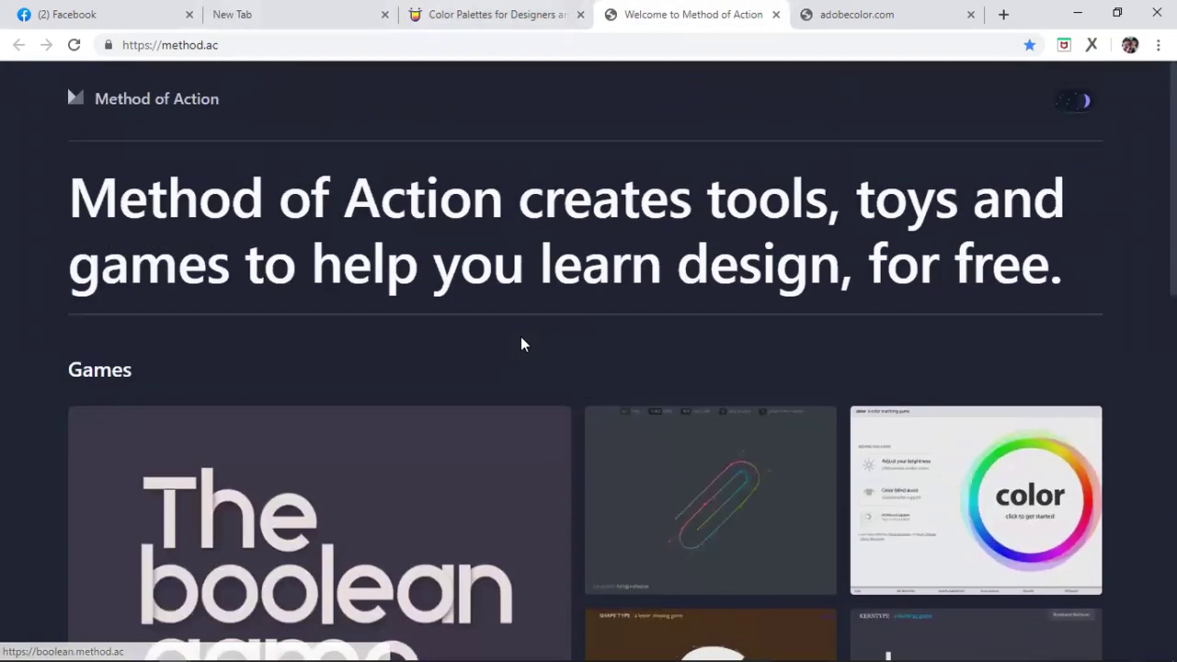
pyautogui.scroll(-9, 521, 345)
pyautogui.scroll(8, 524, 352)
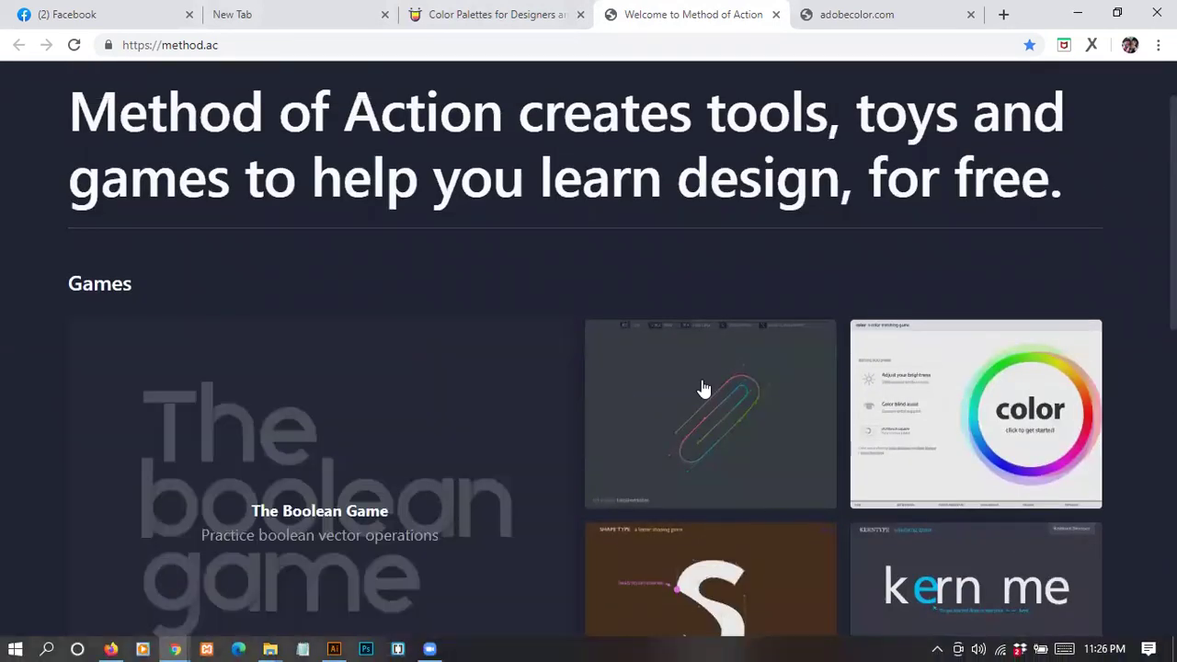
# Step: Open The Bézier Game and trace the first stage's right-angled path through its three nodes
pyautogui.click(727, 435)
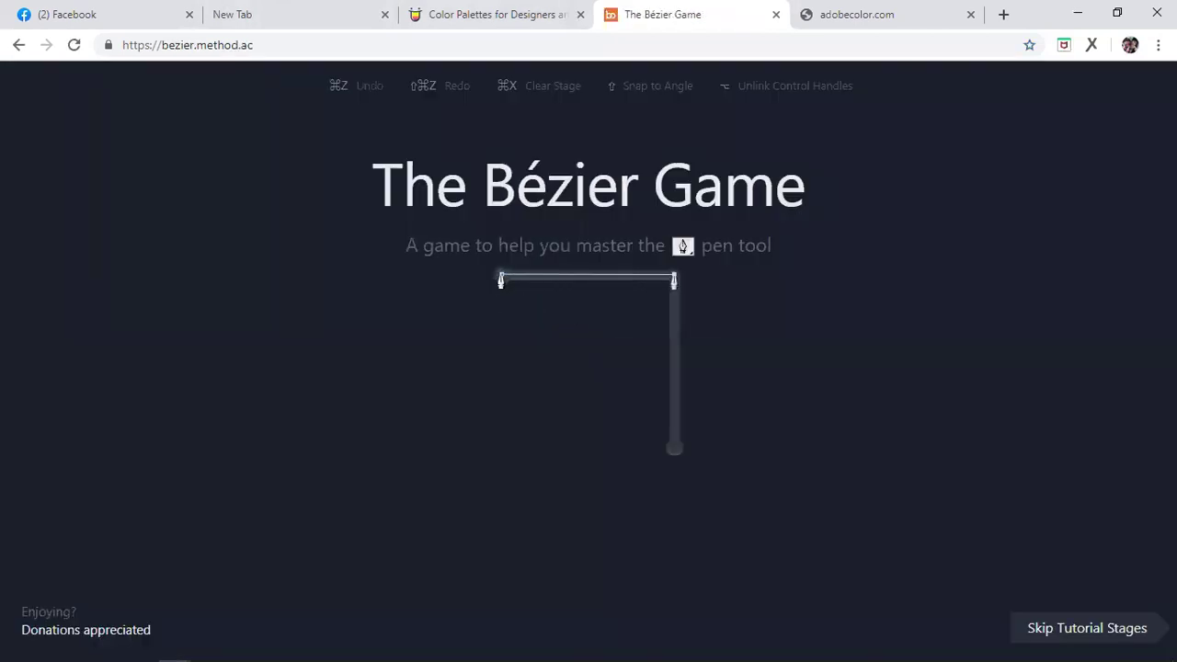
pyautogui.click(502, 275)
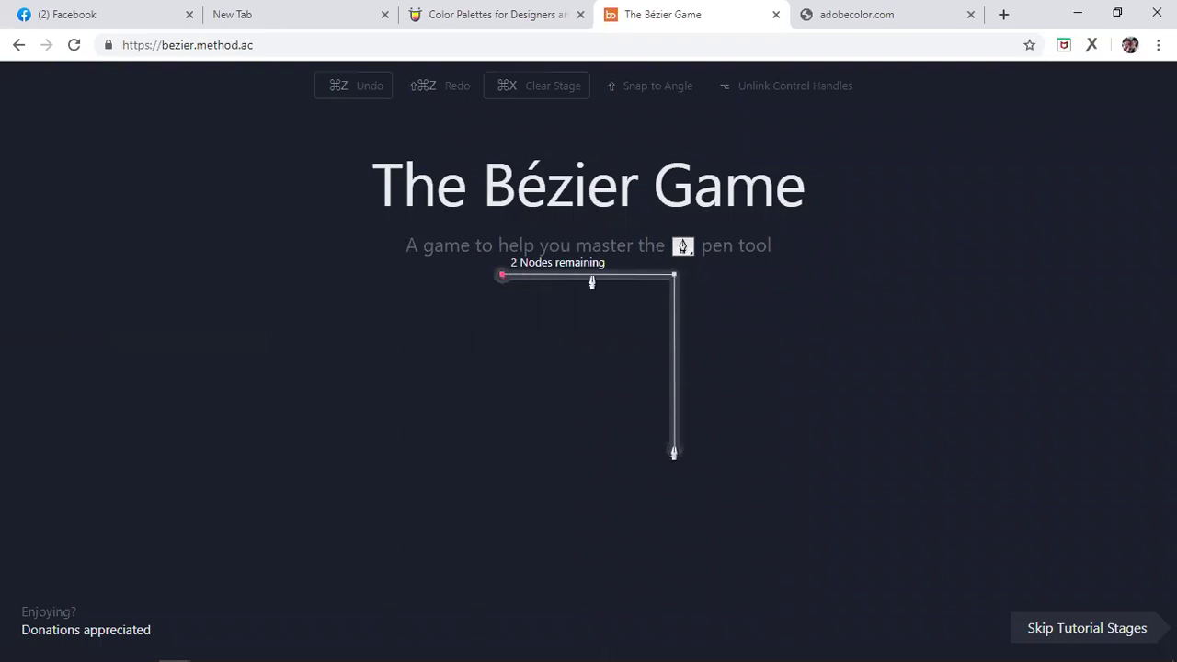
pyautogui.click(675, 274)
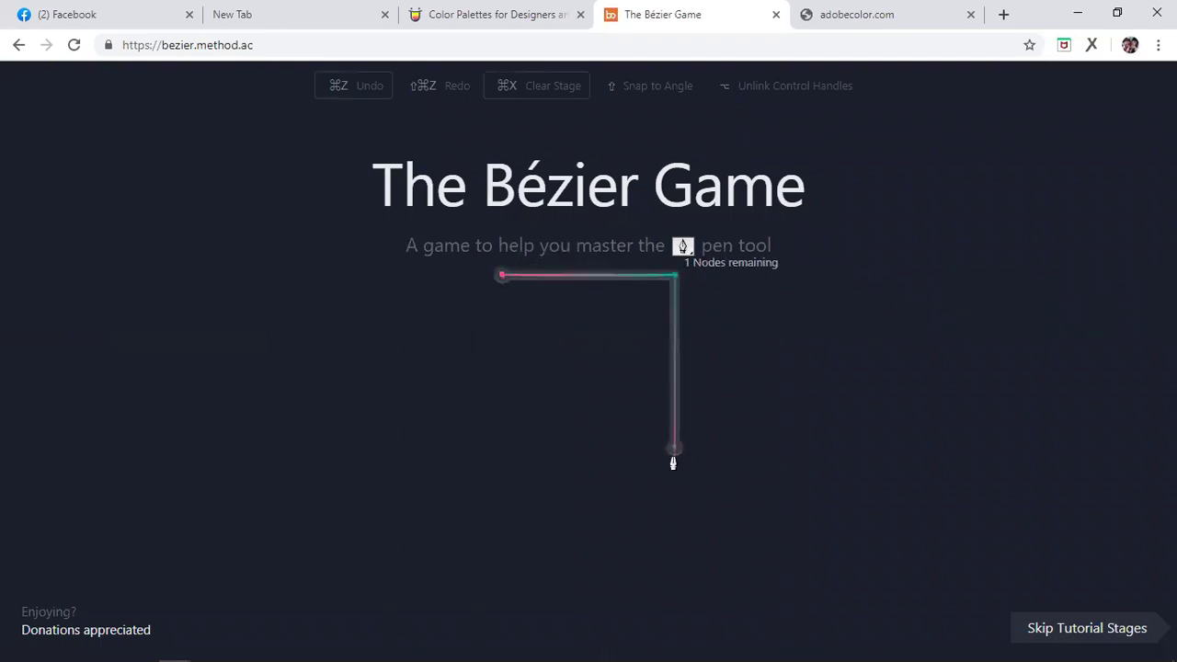
pyautogui.click(675, 448)
pyautogui.press('shift')
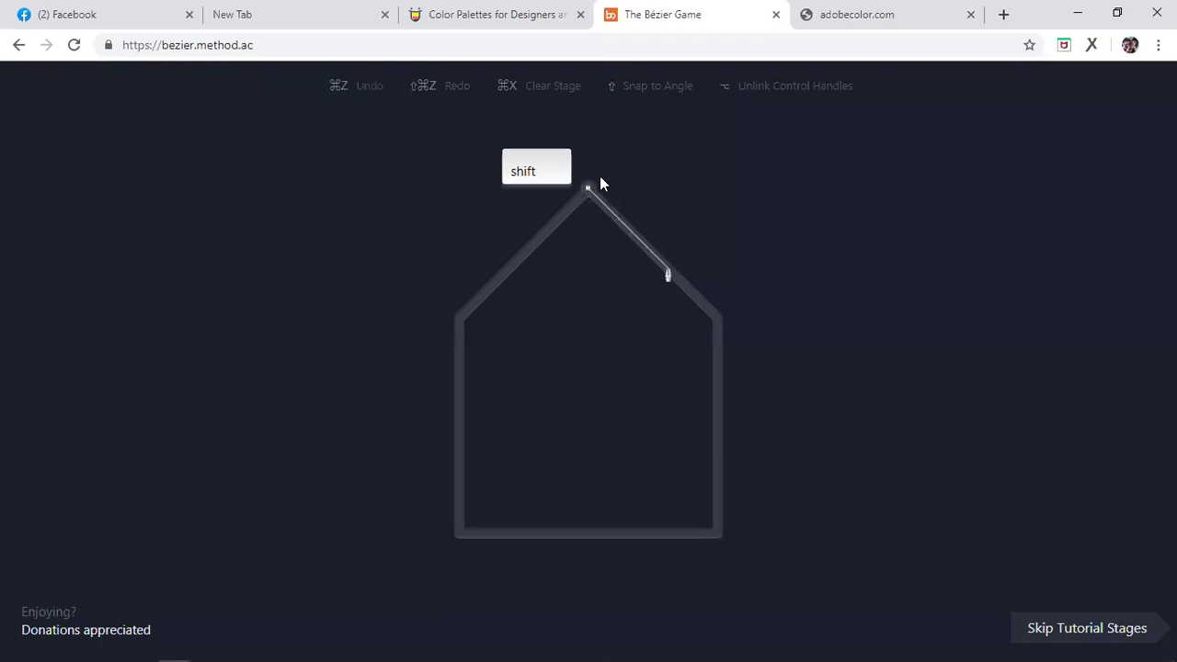
# Step: Trace the house outline clockwise from the roof peak through all five corners and close the path at the peak
pyautogui.click(588, 193)
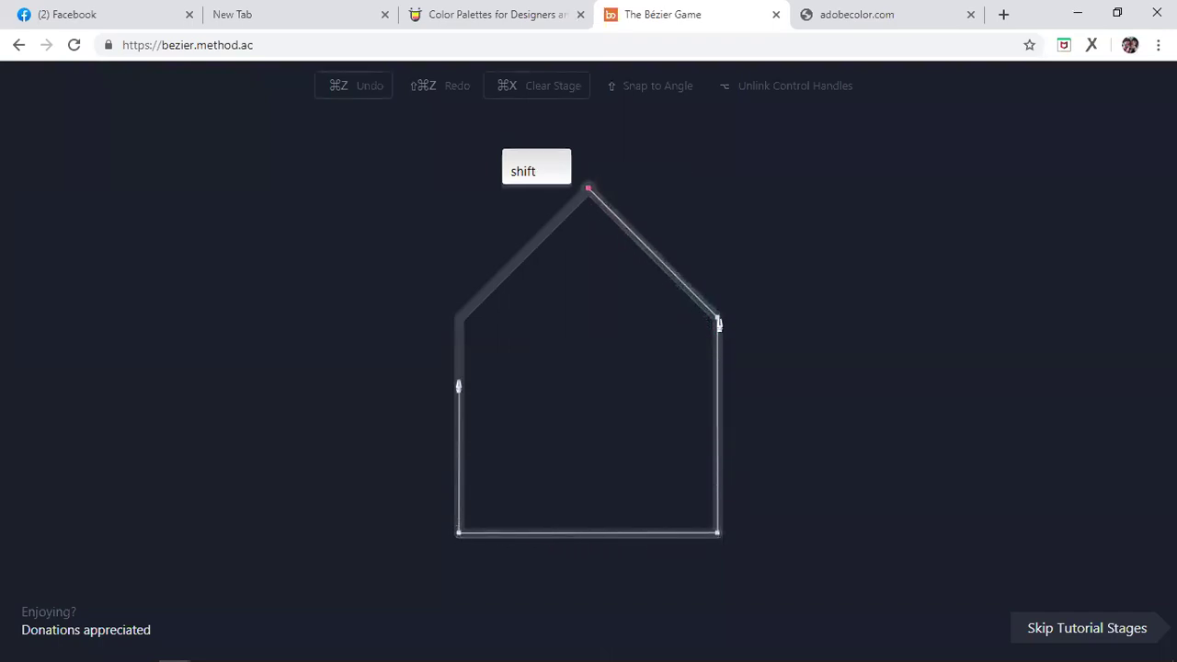
pyautogui.click(717, 320)
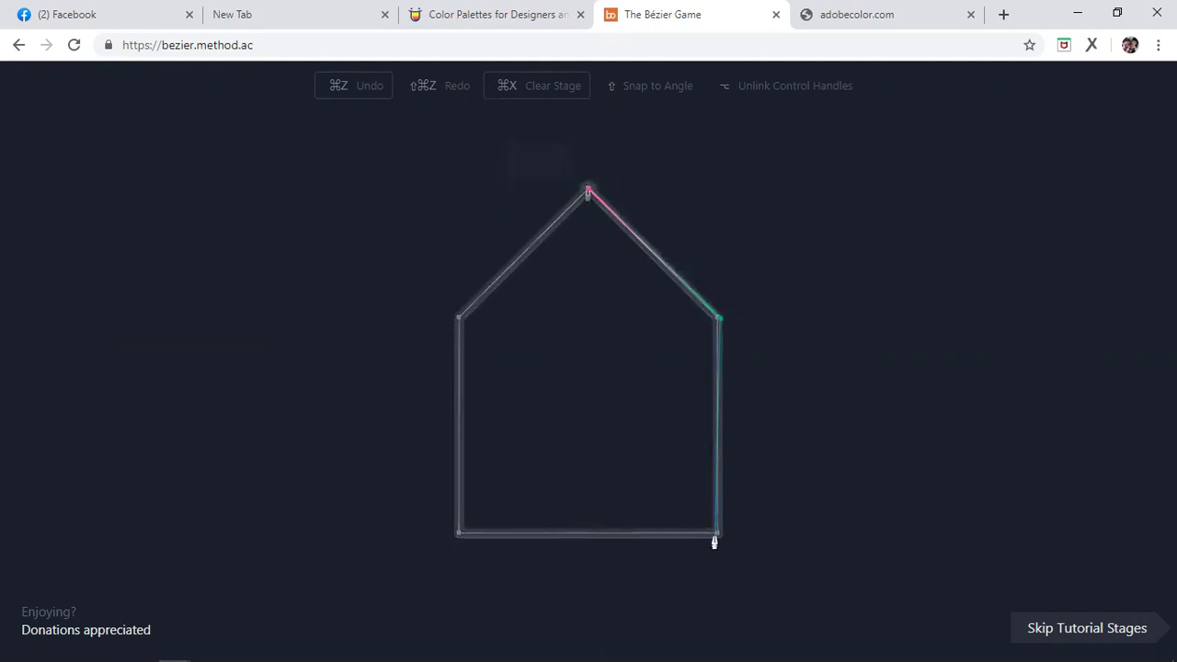
pyautogui.click(716, 535)
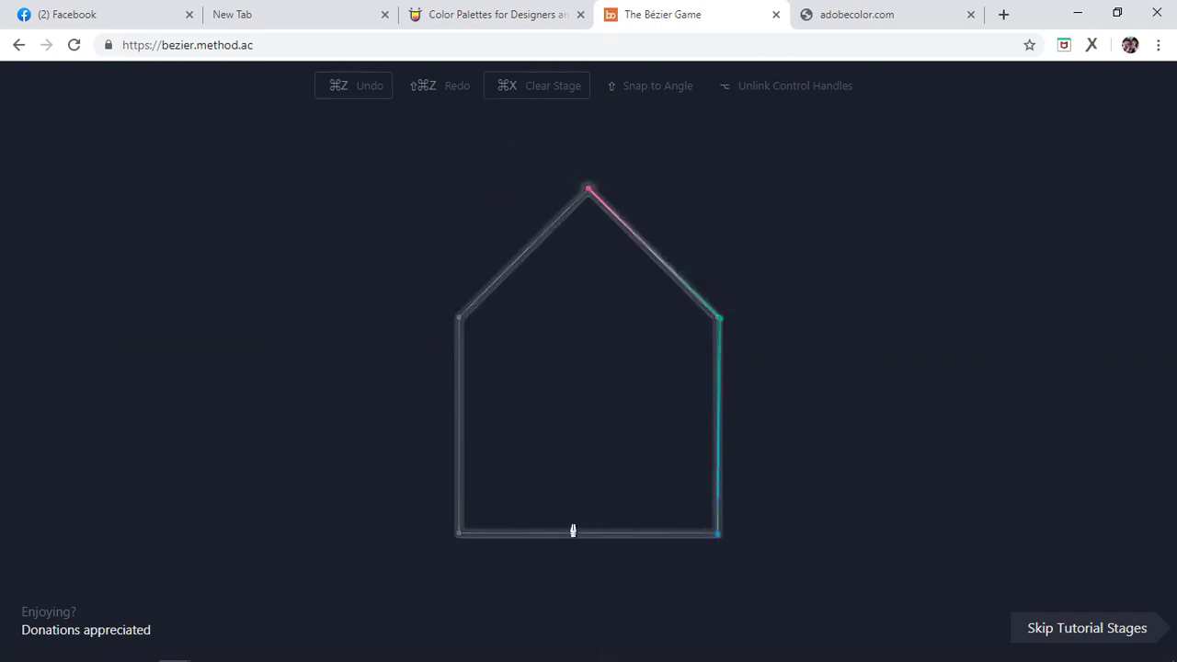
pyautogui.click(457, 538)
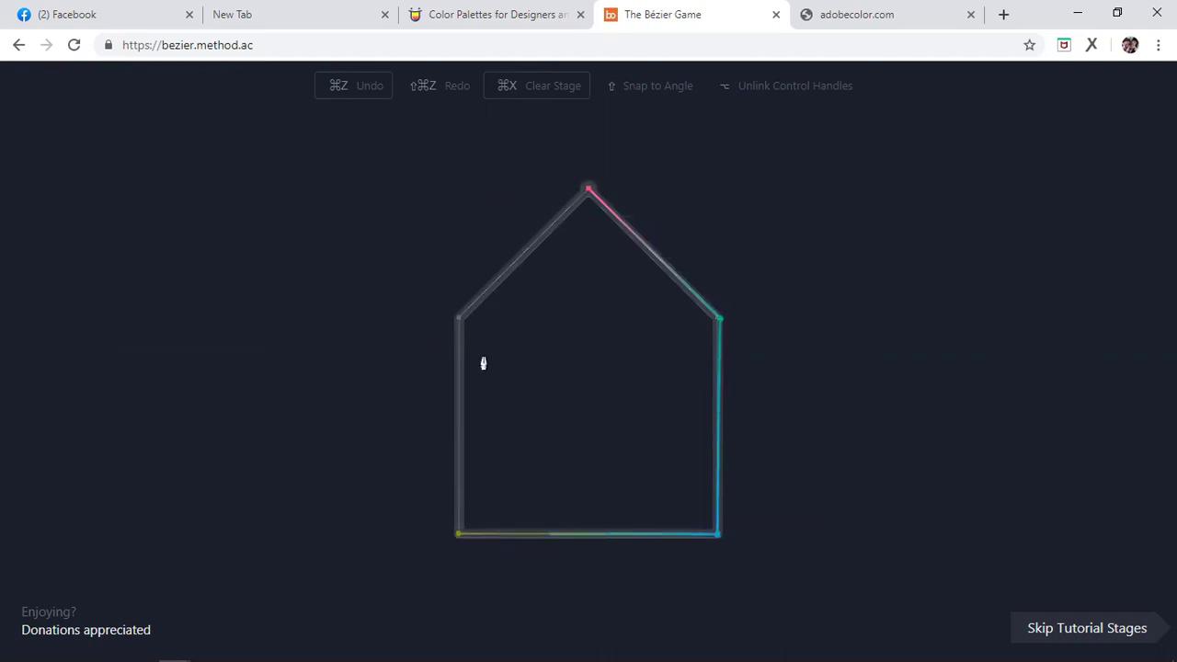
pyautogui.click(459, 320)
pyautogui.click(588, 190)
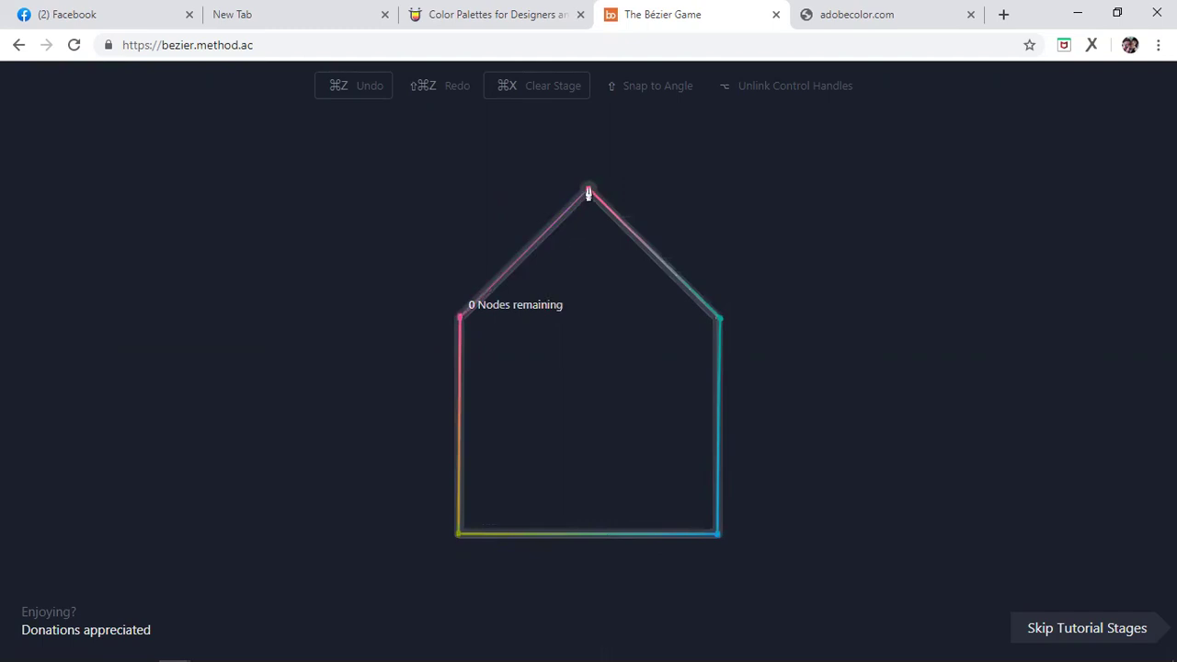
# Step: Start the Color game from the Method of Action home page and match the blue and pink hues on its wheel
pyautogui.click(15, 45)
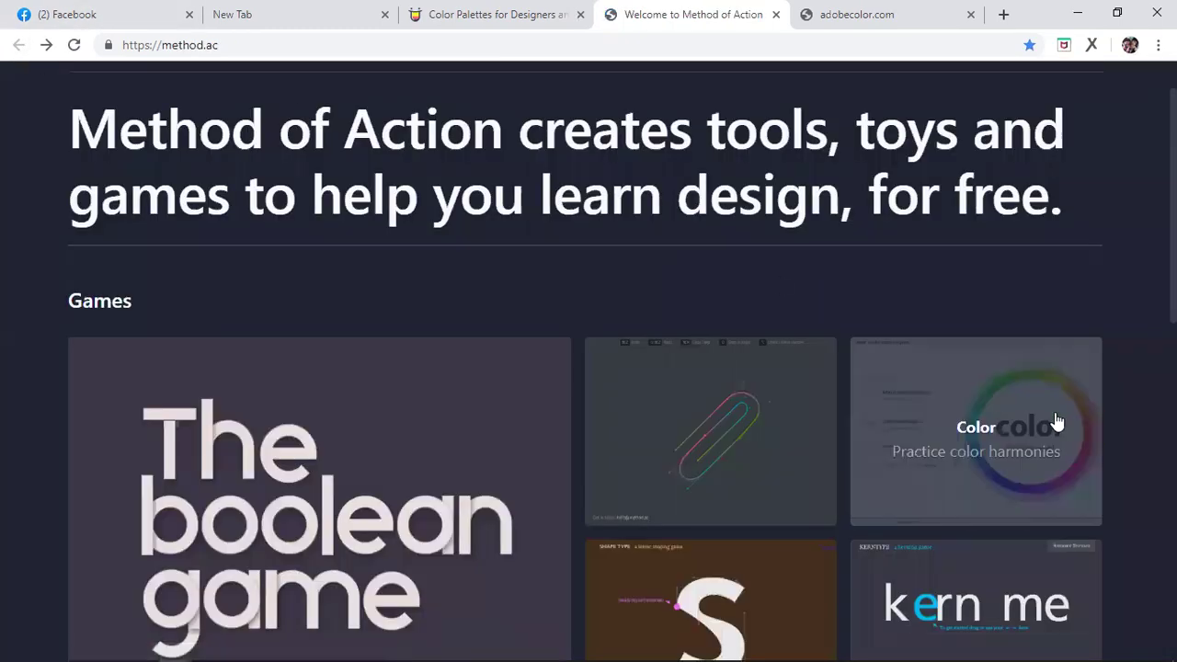
pyautogui.scroll(-2, 993, 407)
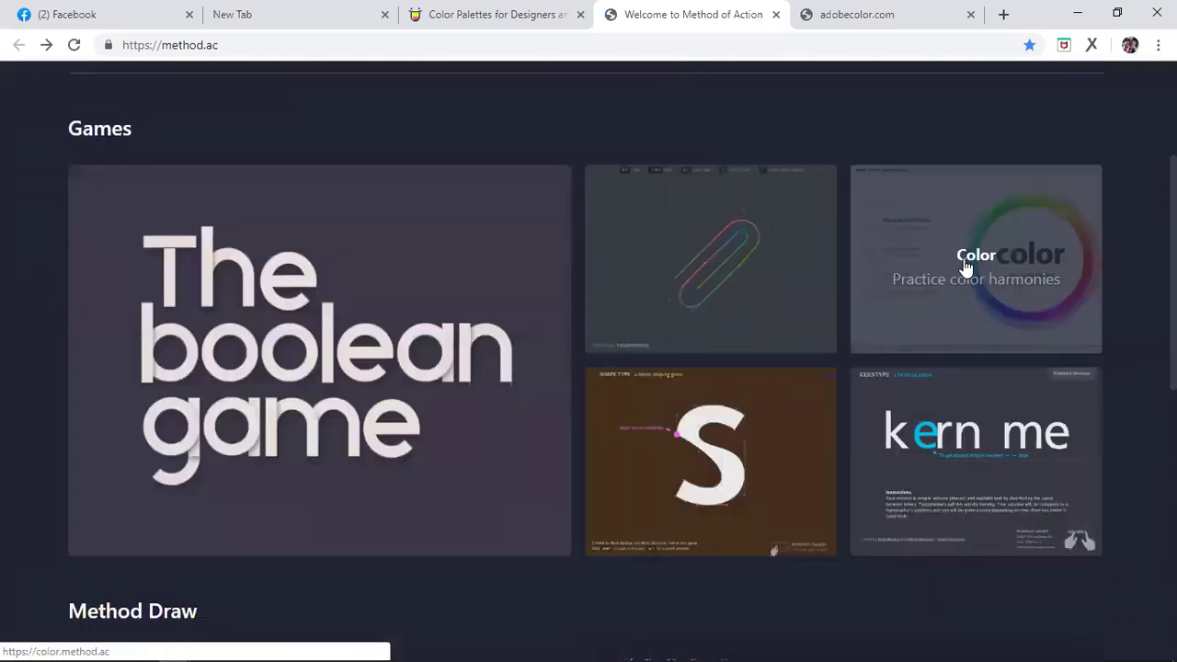
pyautogui.click(966, 266)
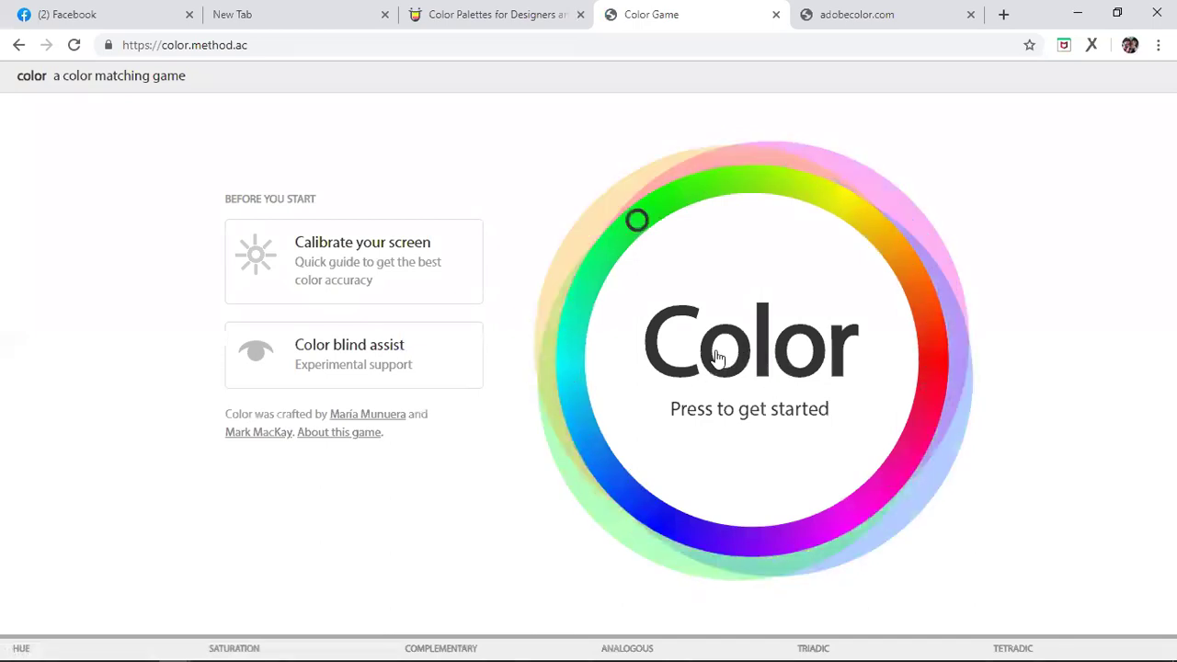
pyautogui.click(762, 423)
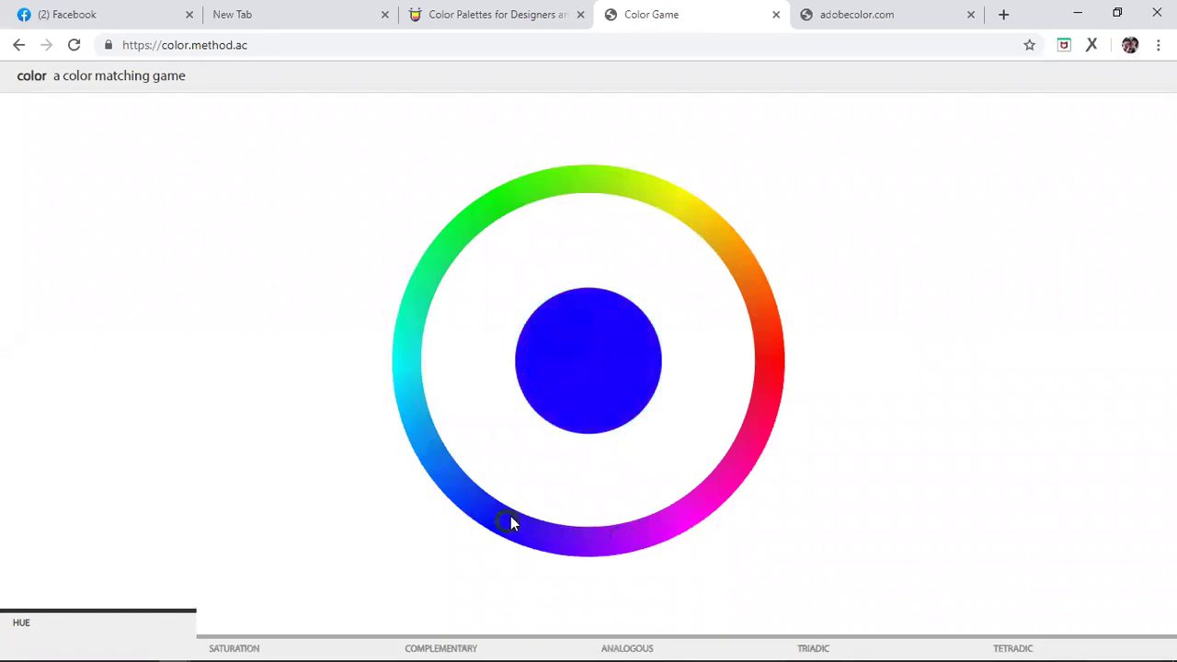
pyautogui.click(474, 519)
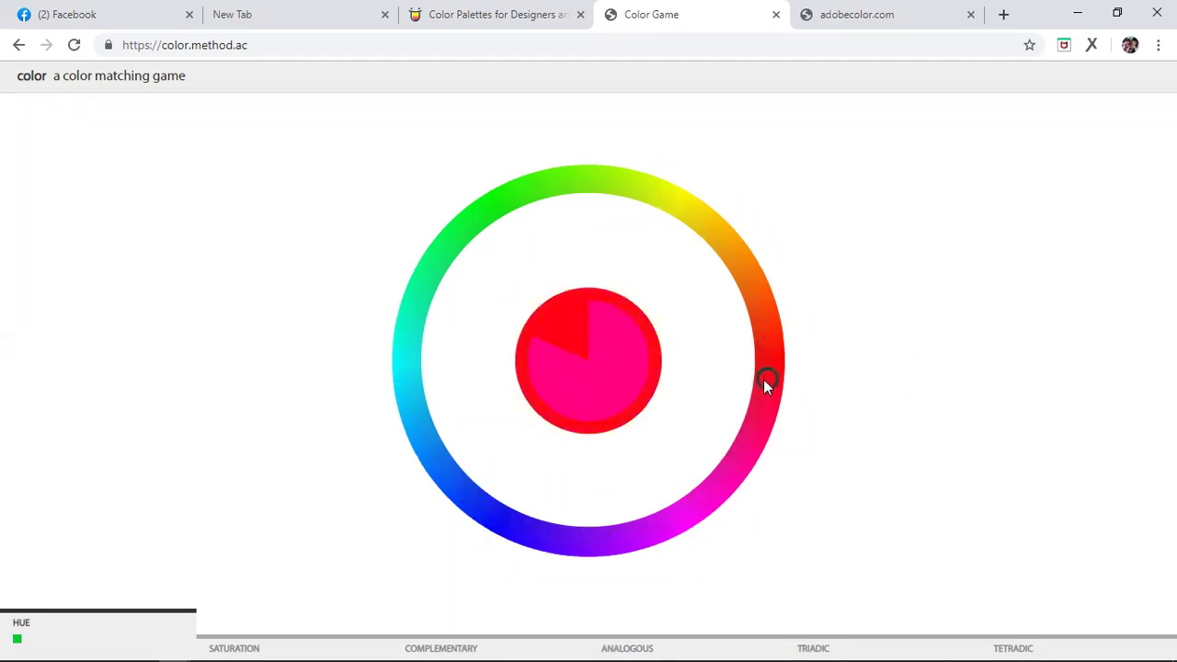
pyautogui.click(758, 468)
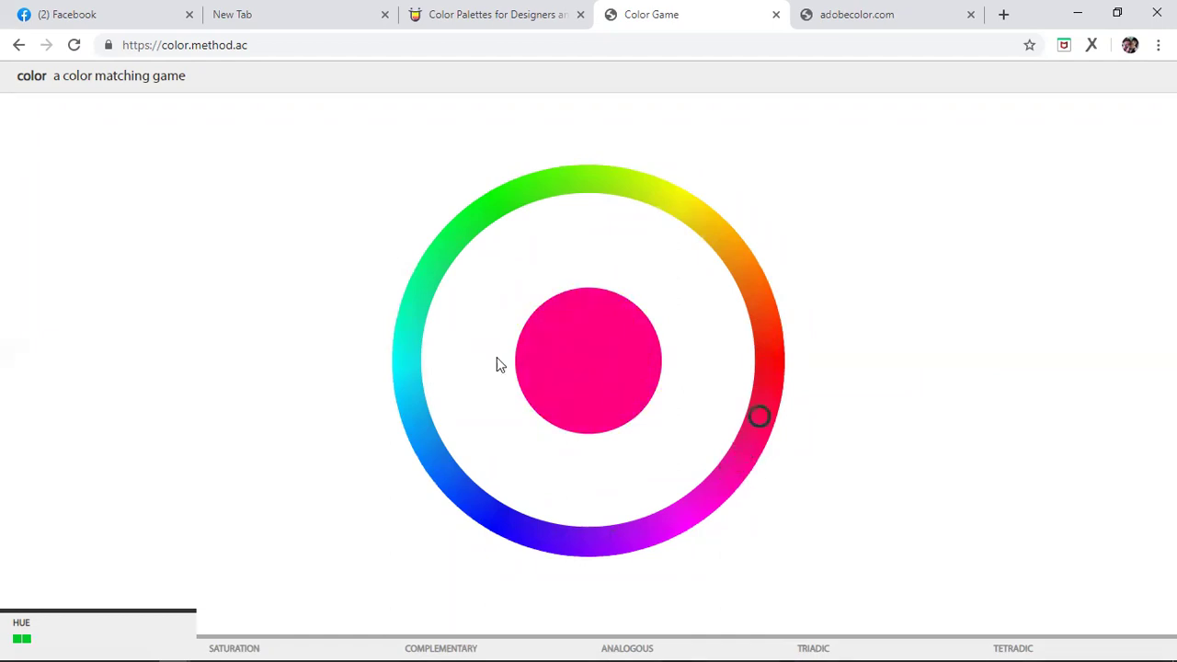
# Step: Leave the Color game and close the Method of Action and adobecolor.com tabs
pyautogui.click(18, 46)
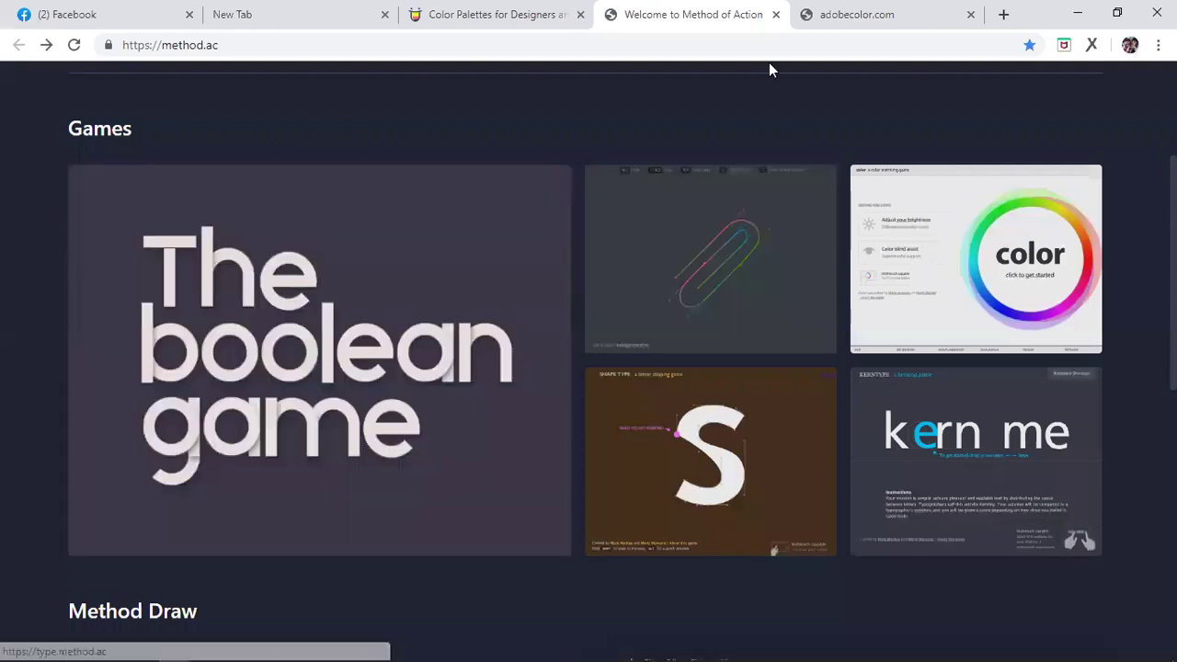
pyautogui.click(776, 15)
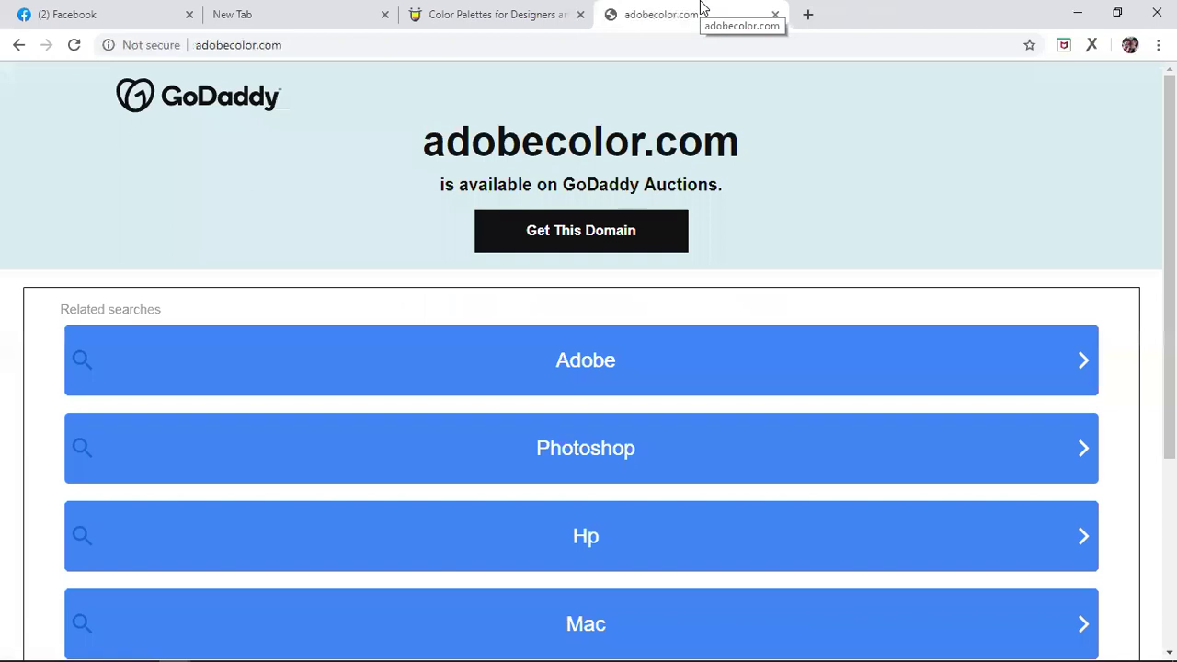
pyautogui.click(774, 15)
# Step: Search Google for "adobe color" in a new tab and open the Adobe Color color wheel site
pyautogui.click(645, 14)
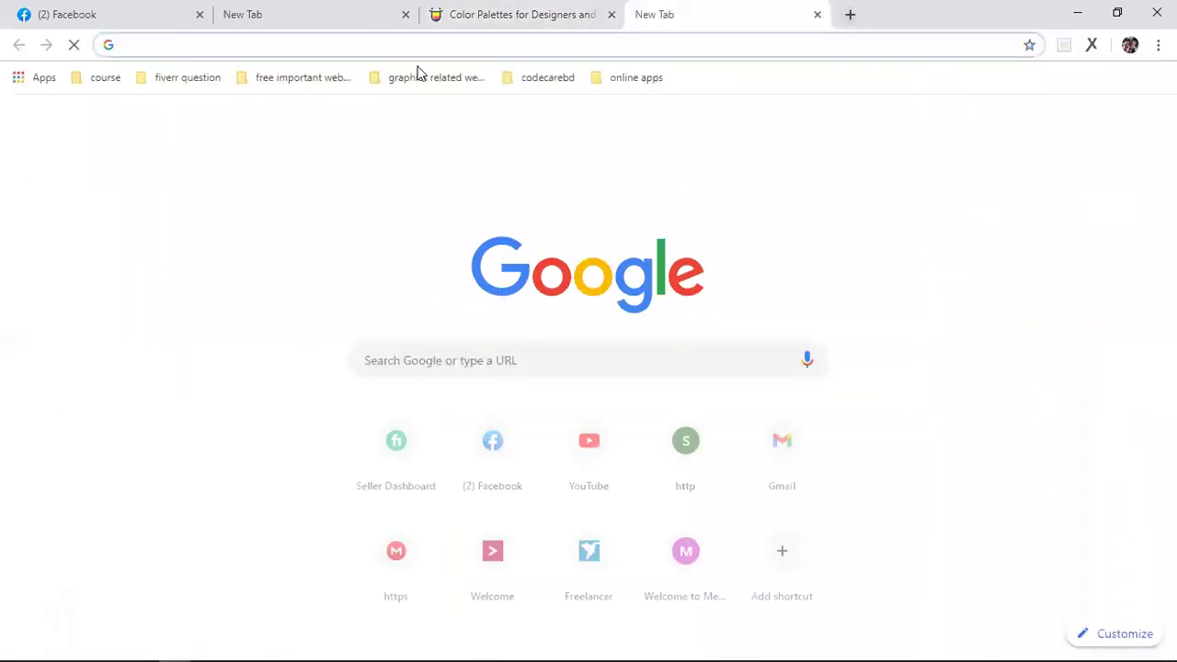
pyautogui.write('ado')
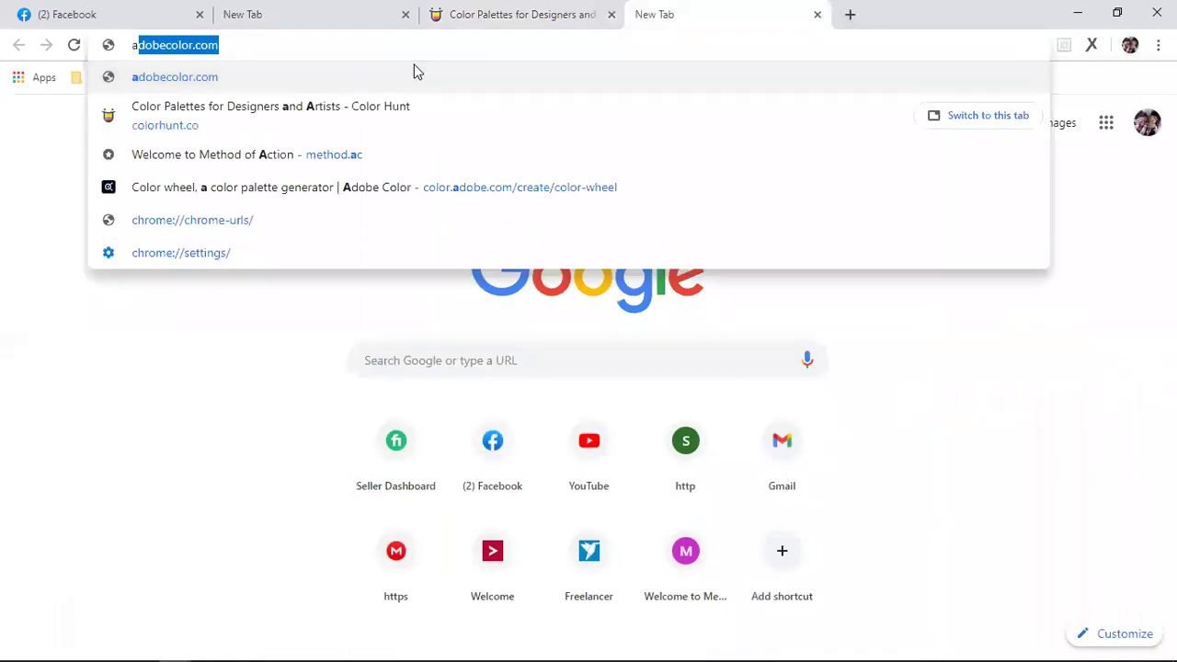
pyautogui.write('be ')
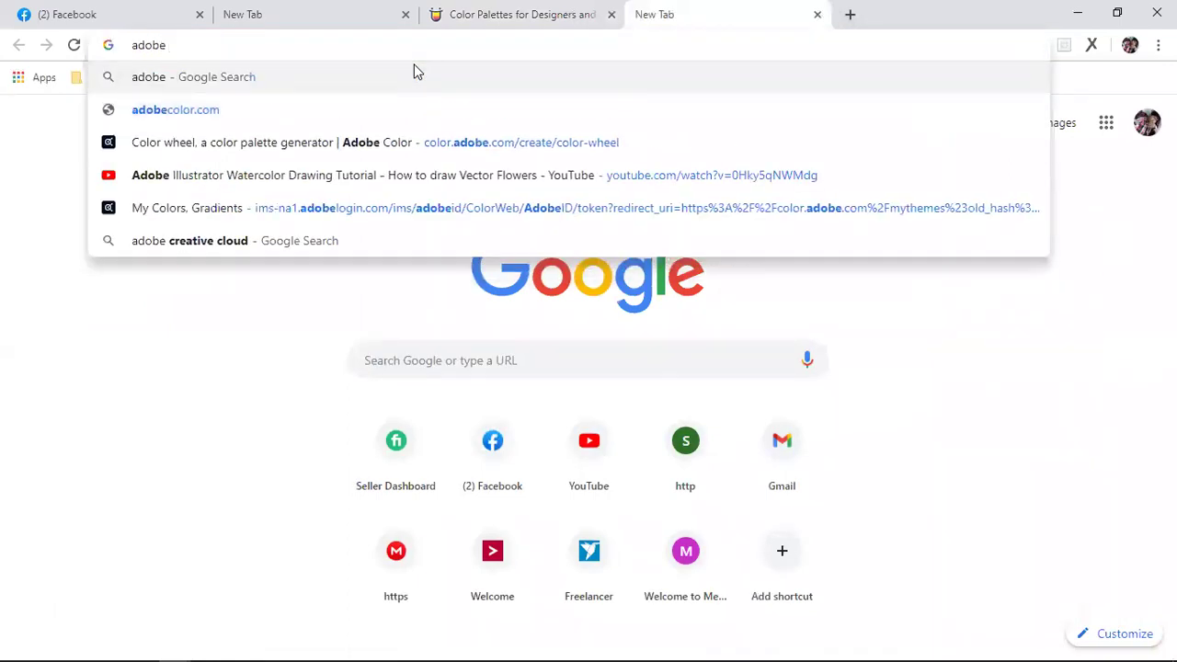
pyautogui.write('color')
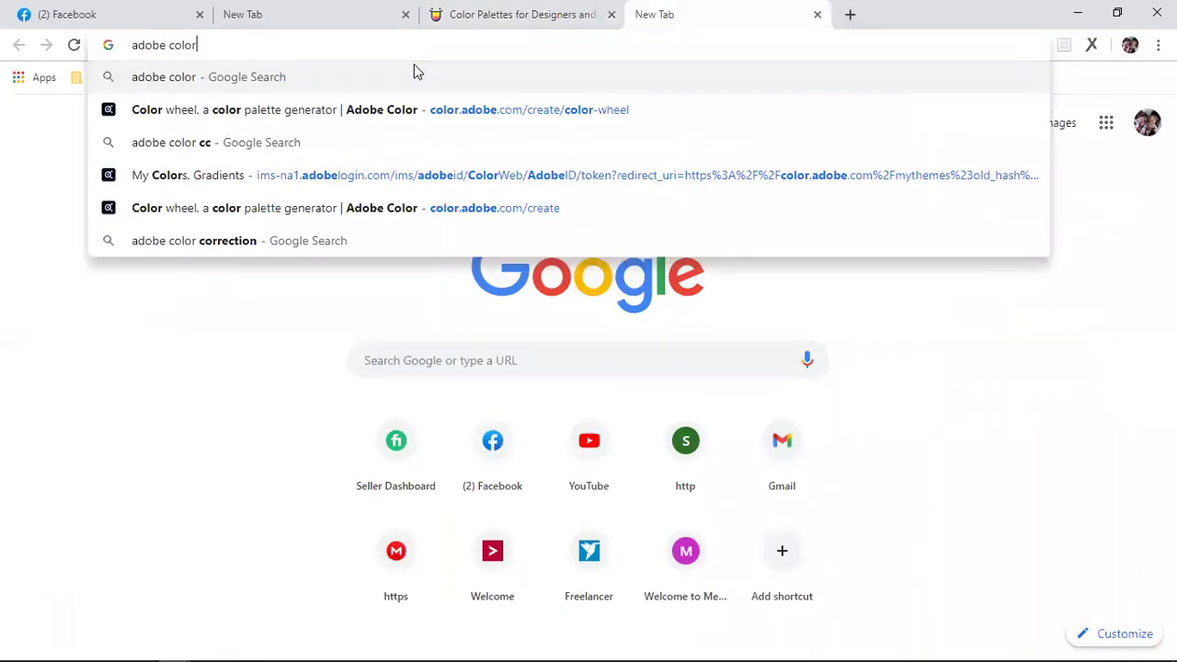
pyautogui.press('Return')
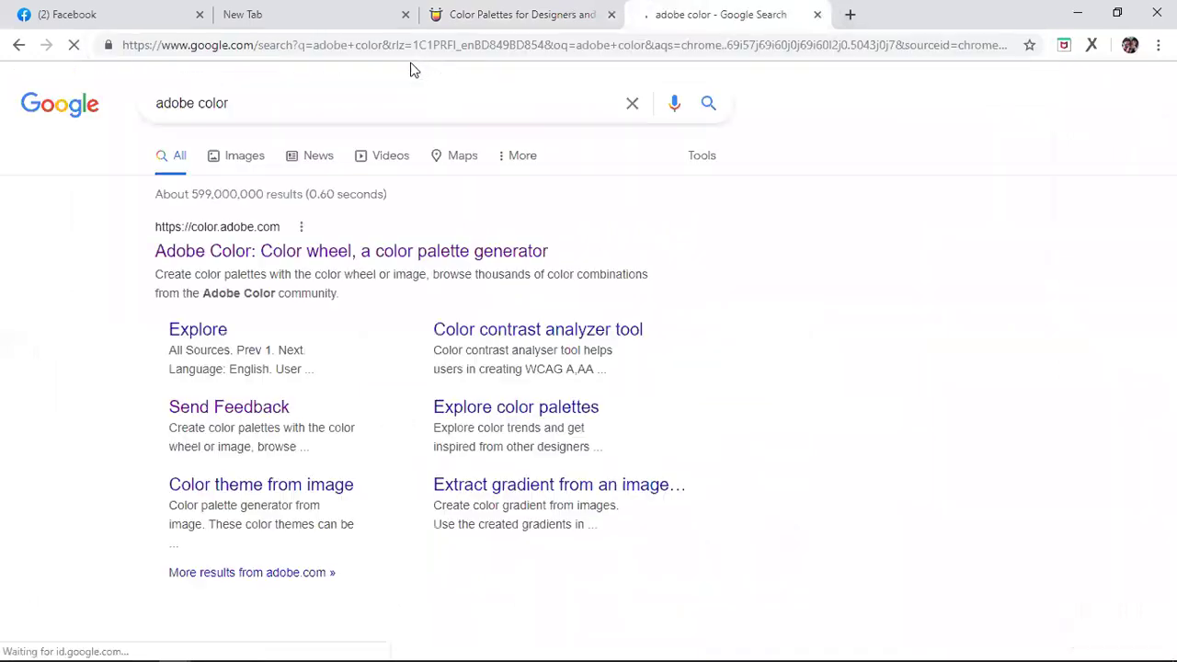
pyautogui.click(250, 251)
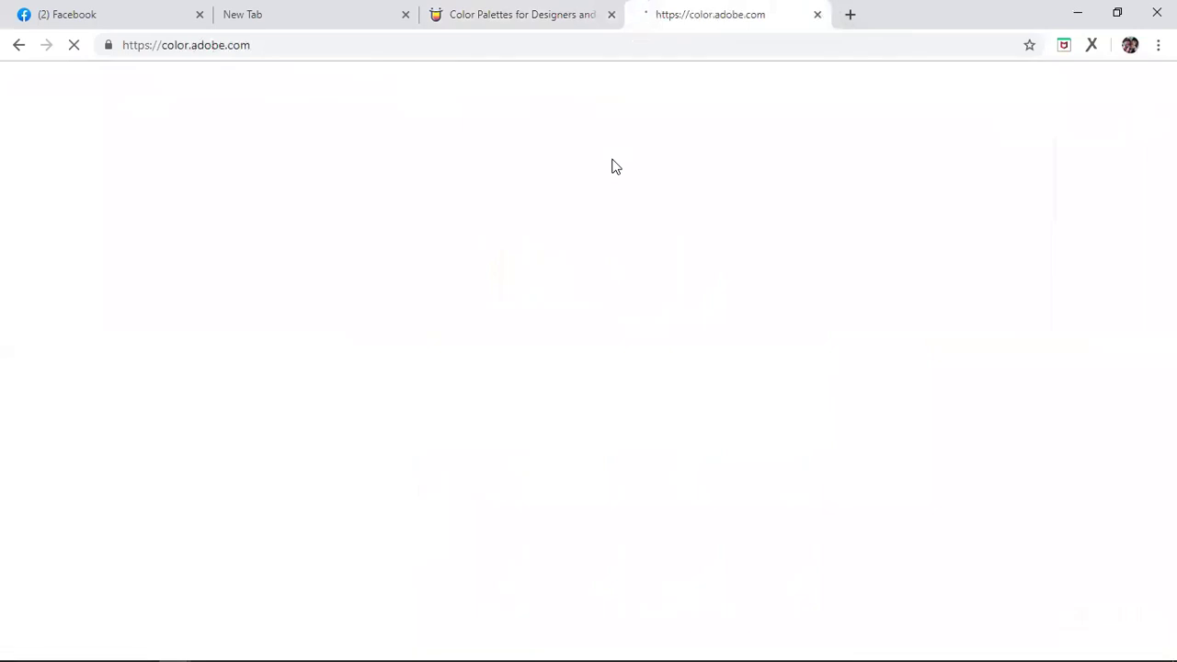
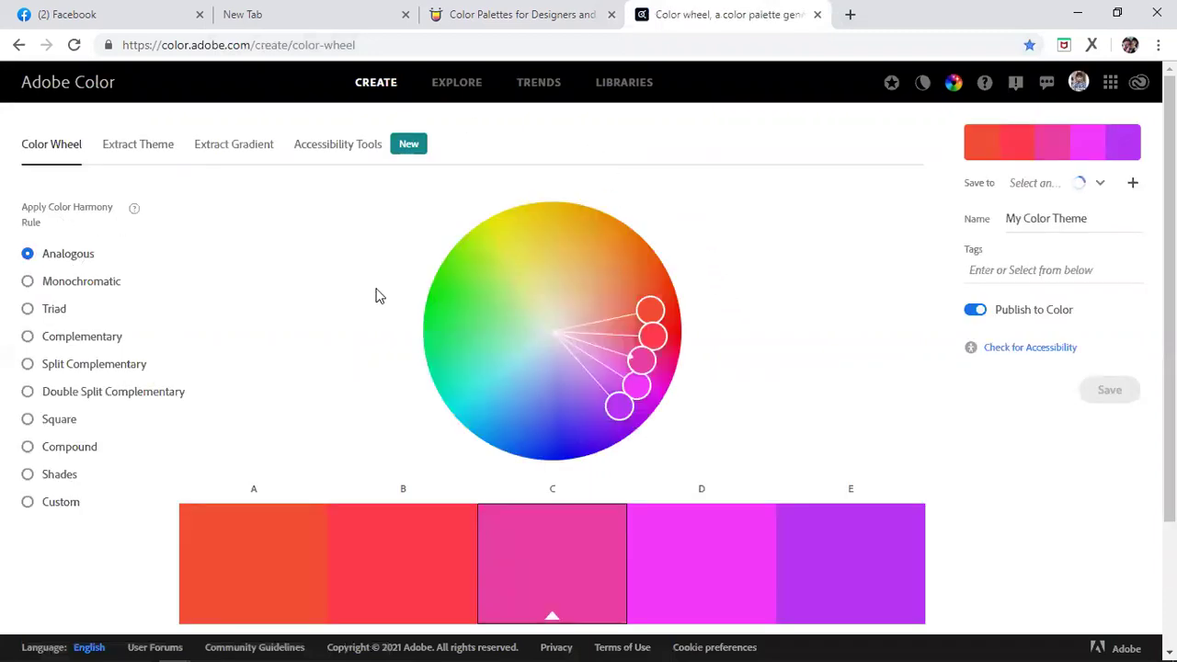
# Step: Move the analogous palette's base color around the color wheel, ending on the deep pink #E60170
pyautogui.scroll(-2, 651, 548)
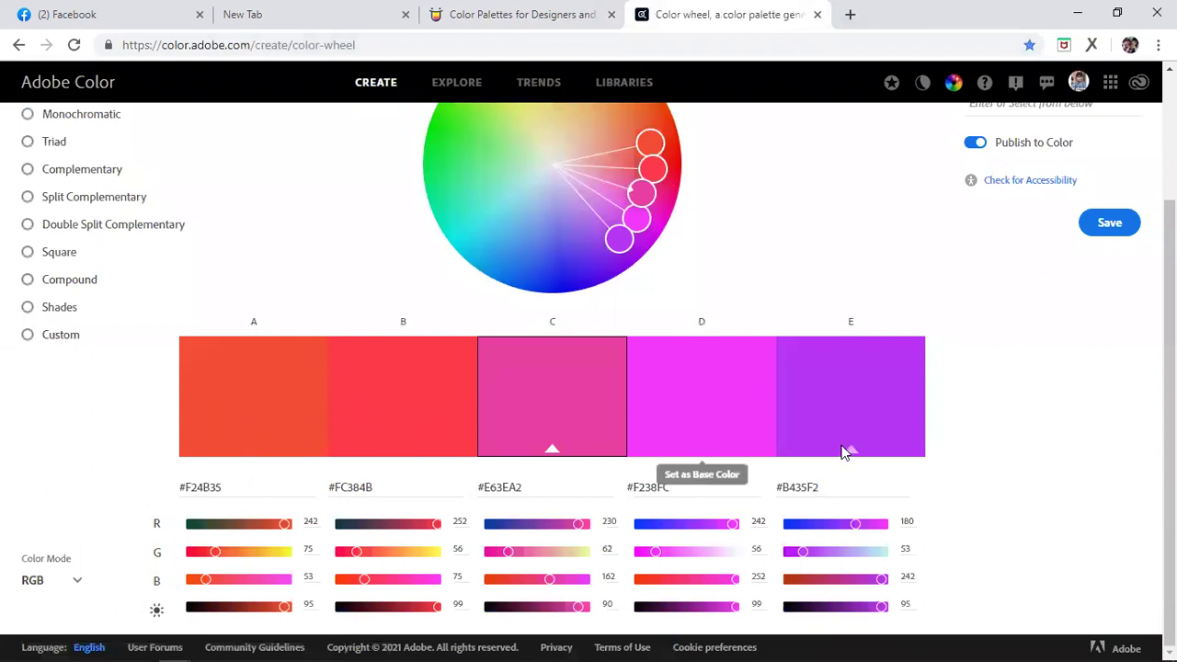
pyautogui.scroll(2, 696, 266)
pyautogui.scroll(-2, 671, 259)
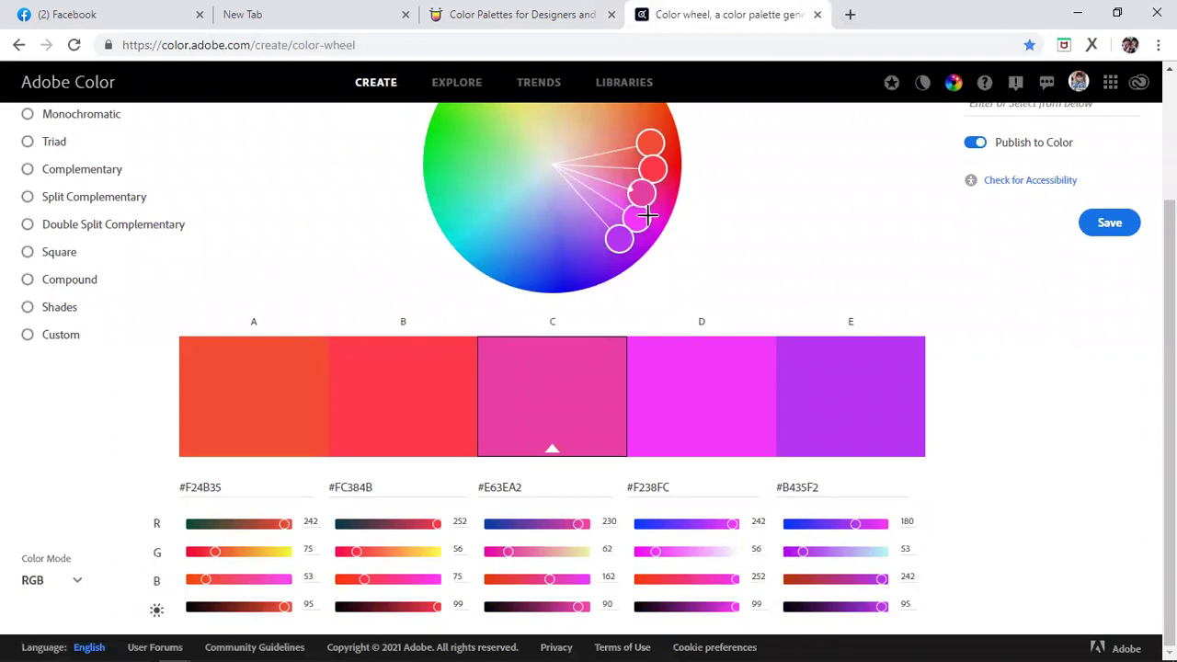
pyautogui.moveTo(642, 190); pyautogui.dragTo(601, 248)
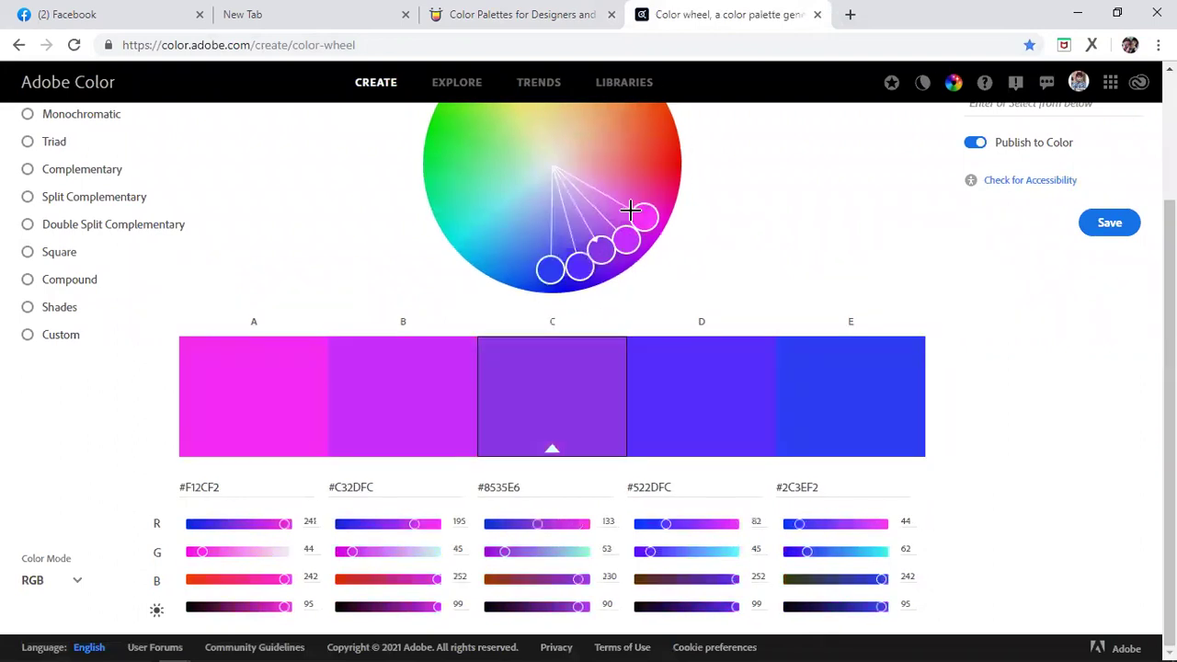
pyautogui.click(589, 244)
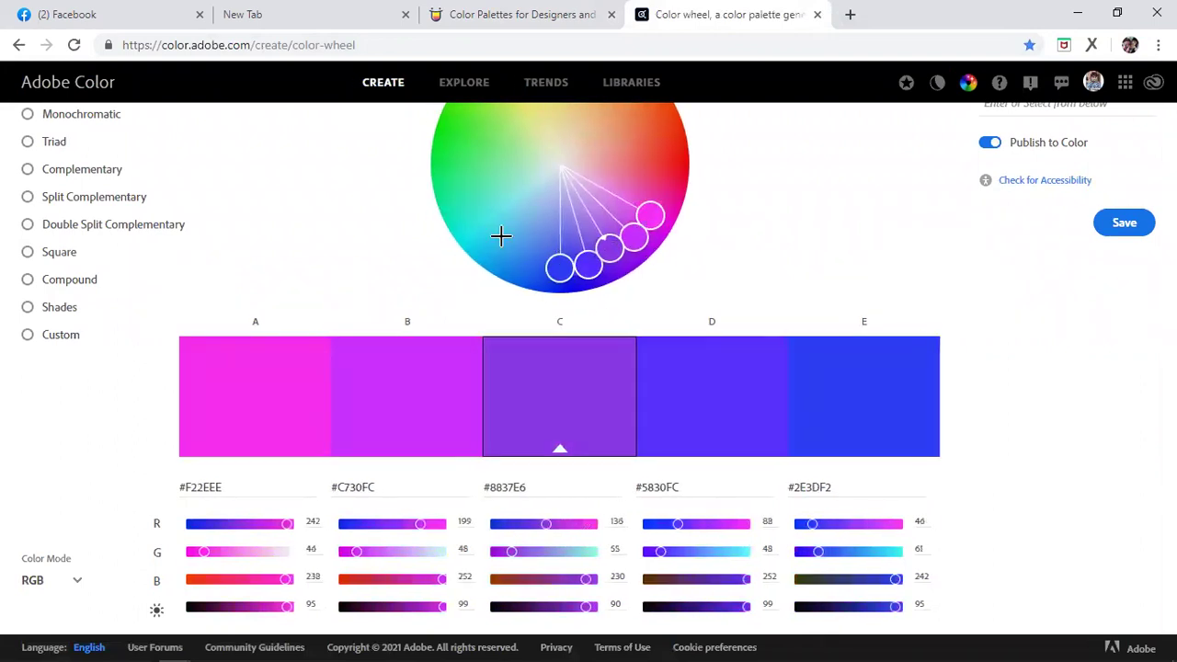
pyautogui.moveTo(500, 237); pyautogui.dragTo(508, 251)
pyautogui.moveTo(449, 180); pyautogui.dragTo(683, 195)
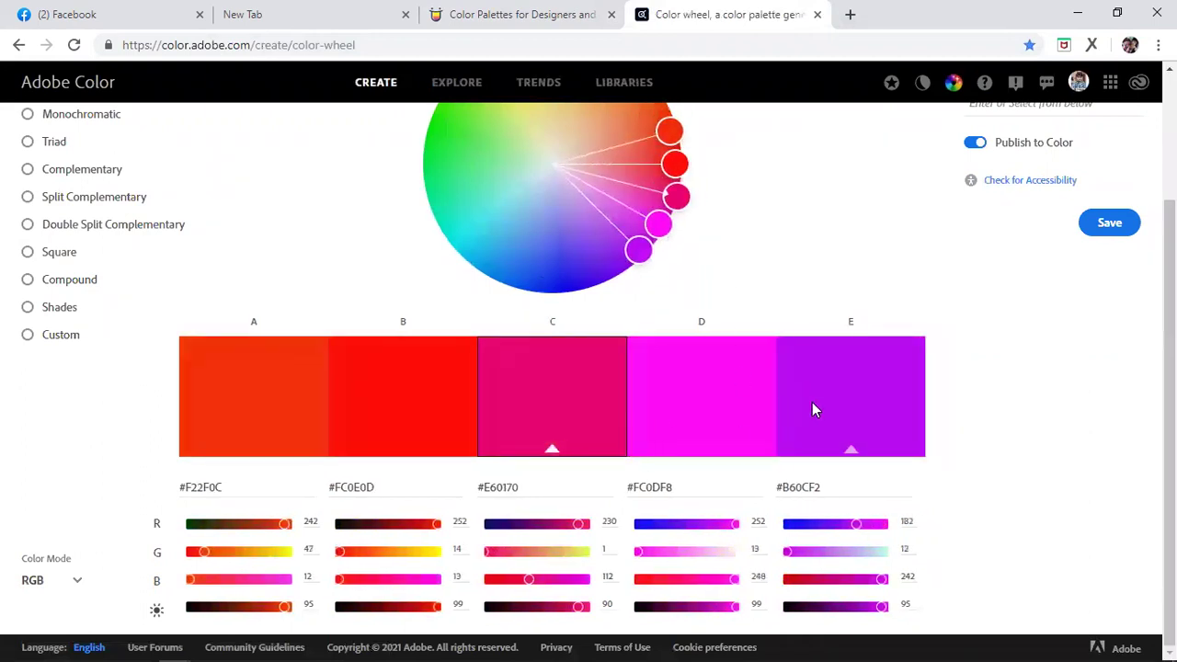
# Step: Save the analogous palette to My Library under the name My Color Theme
pyautogui.scroll(2, 1012, 373)
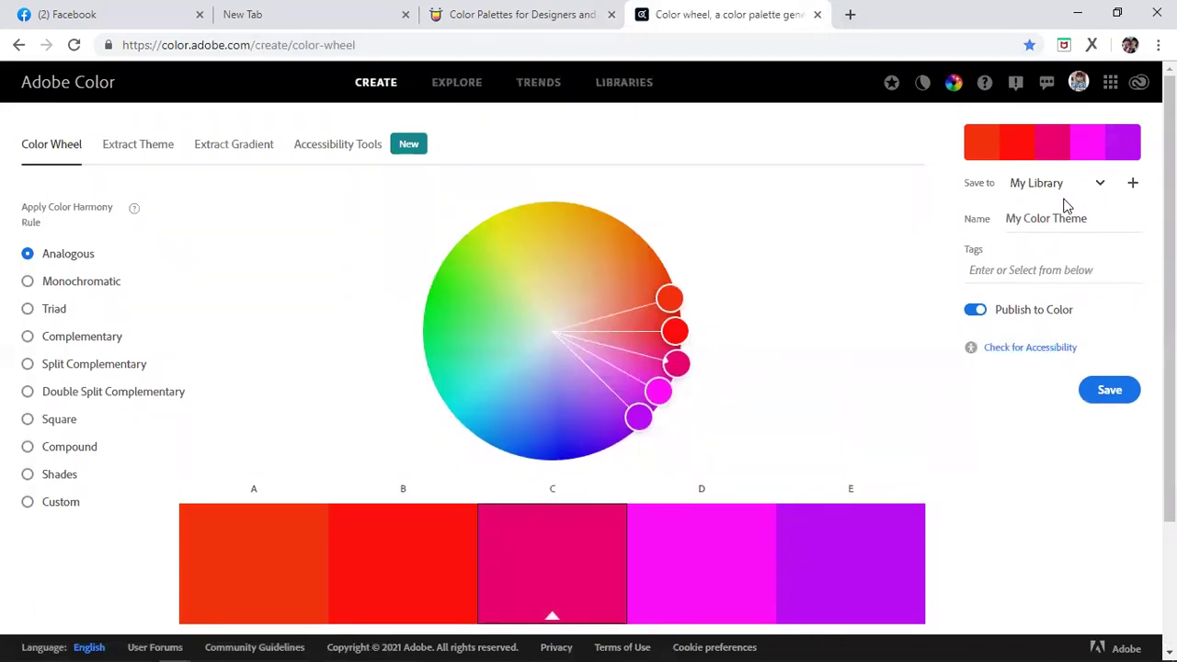
pyautogui.click(1100, 184)
pyautogui.click(1101, 184)
pyautogui.scroll(-3, 901, 331)
pyautogui.scroll(3, 896, 342)
pyautogui.click(1113, 393)
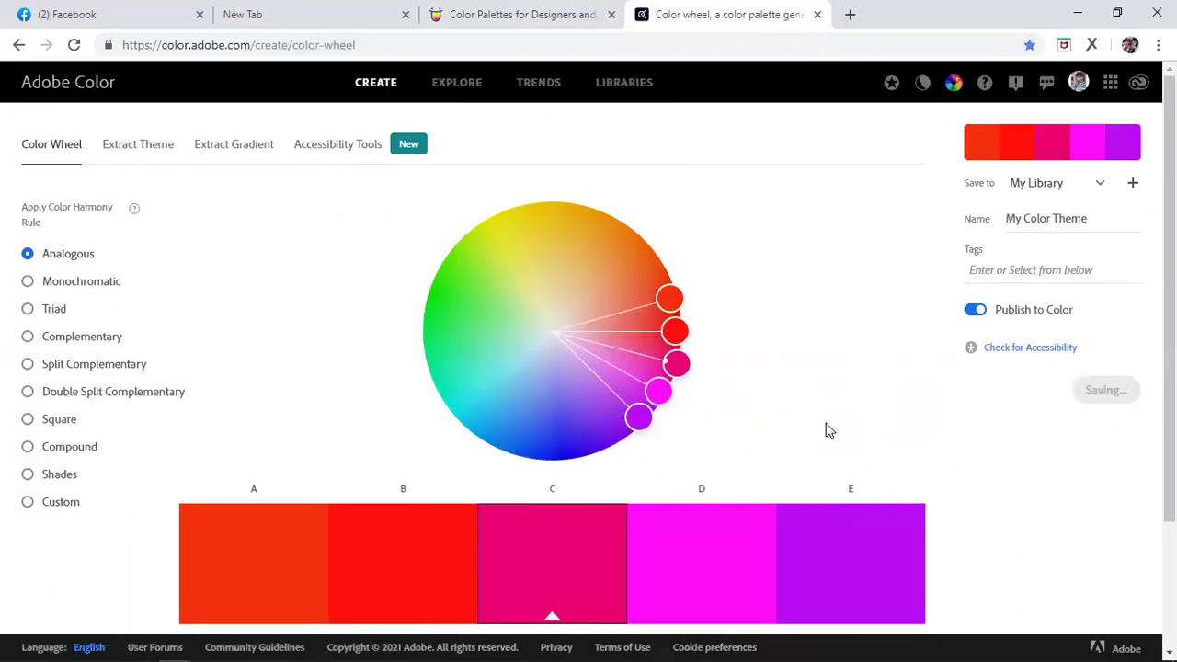
pyautogui.scroll(-2, 886, 422)
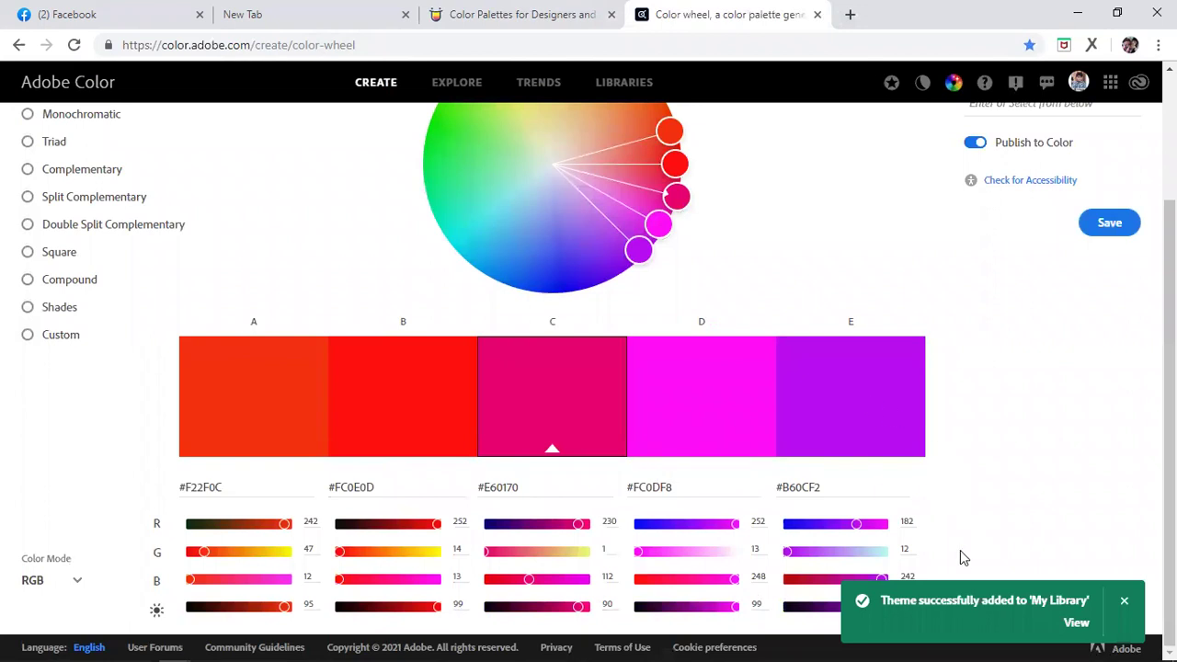
pyautogui.scroll(2, 1069, 443)
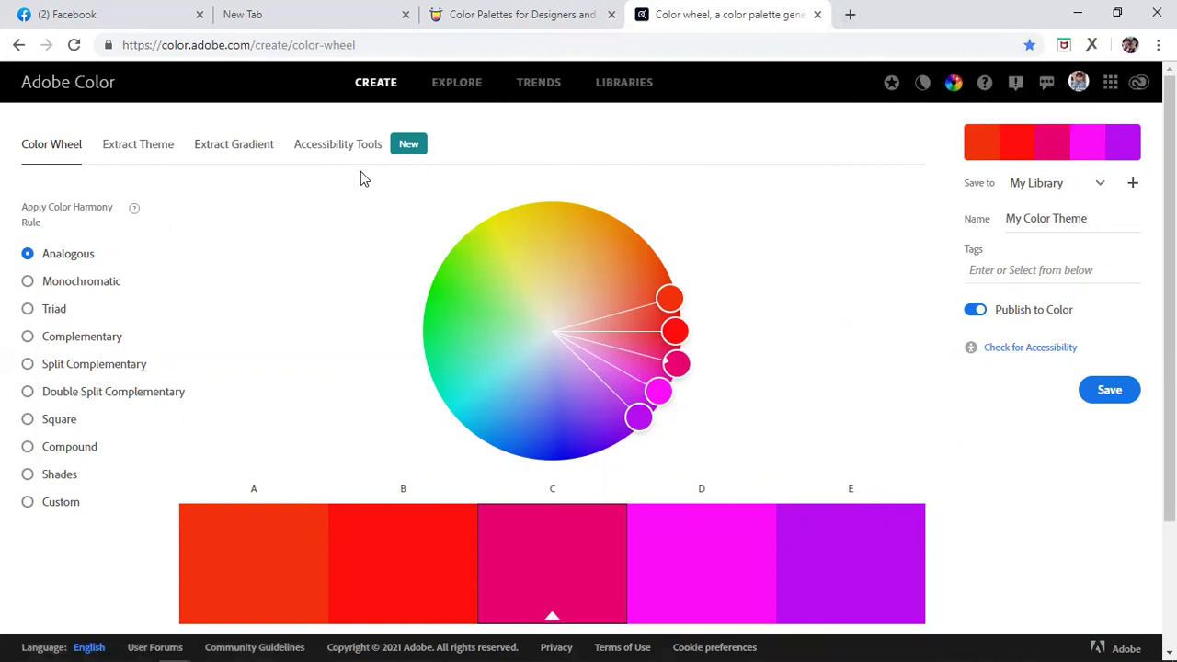
# Step: Select swatch A of the palette, visit the Explore page and return to the color wheel
pyautogui.scroll(-2, 554, 389)
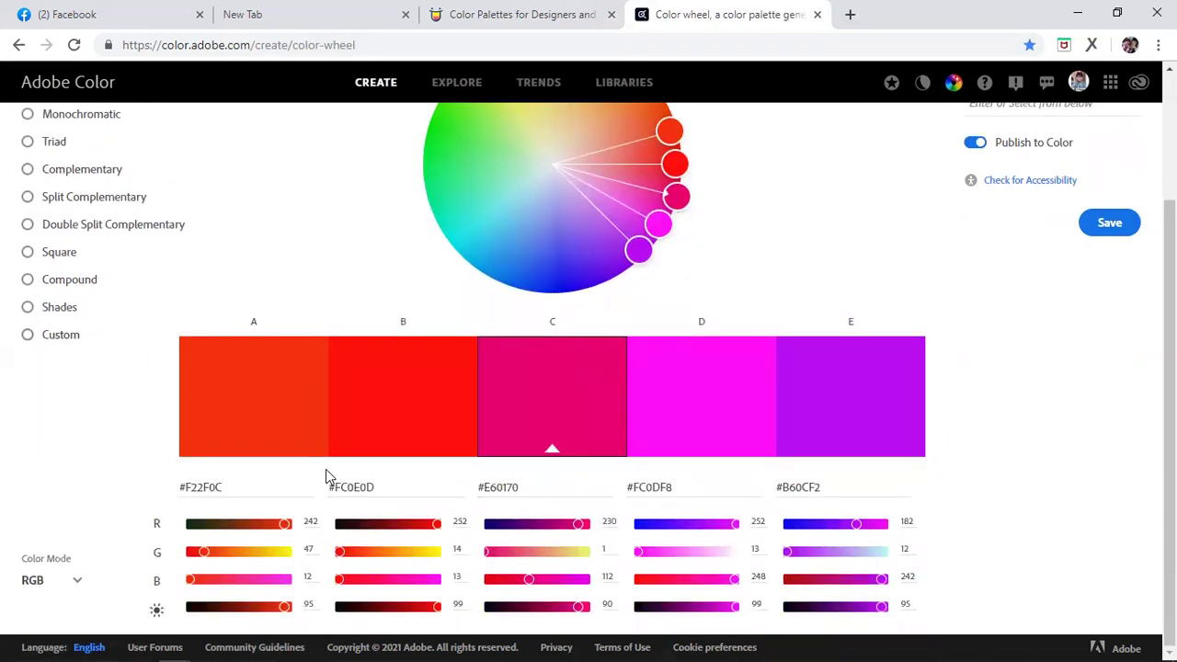
pyautogui.click(272, 402)
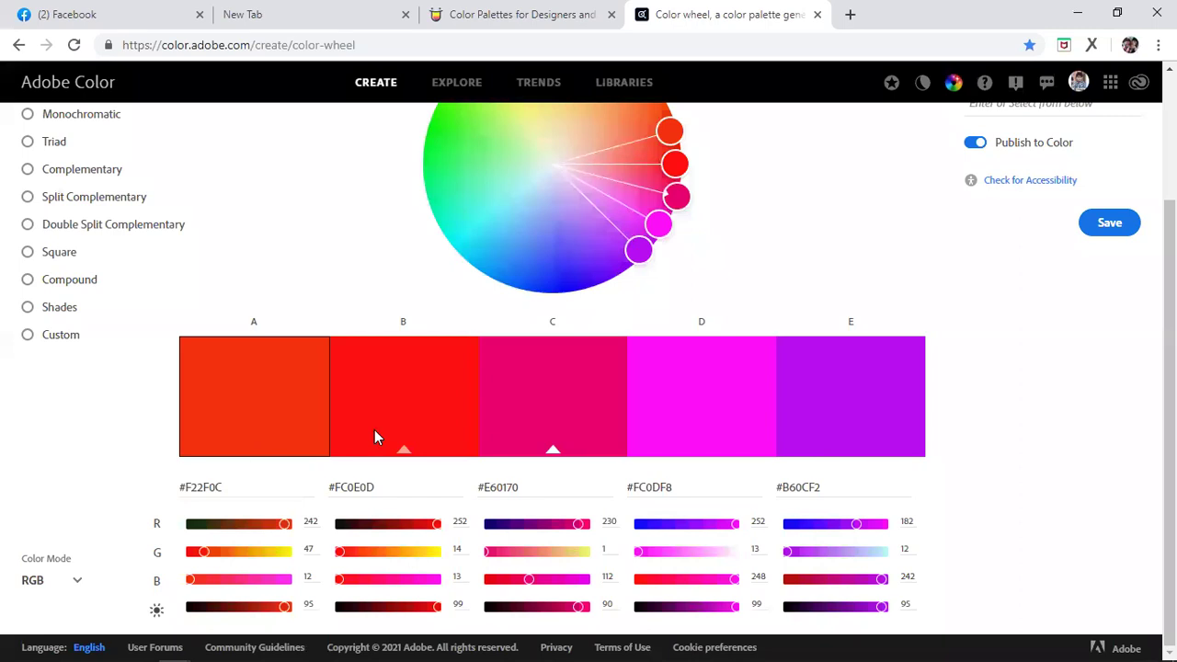
pyautogui.scroll(2, 999, 481)
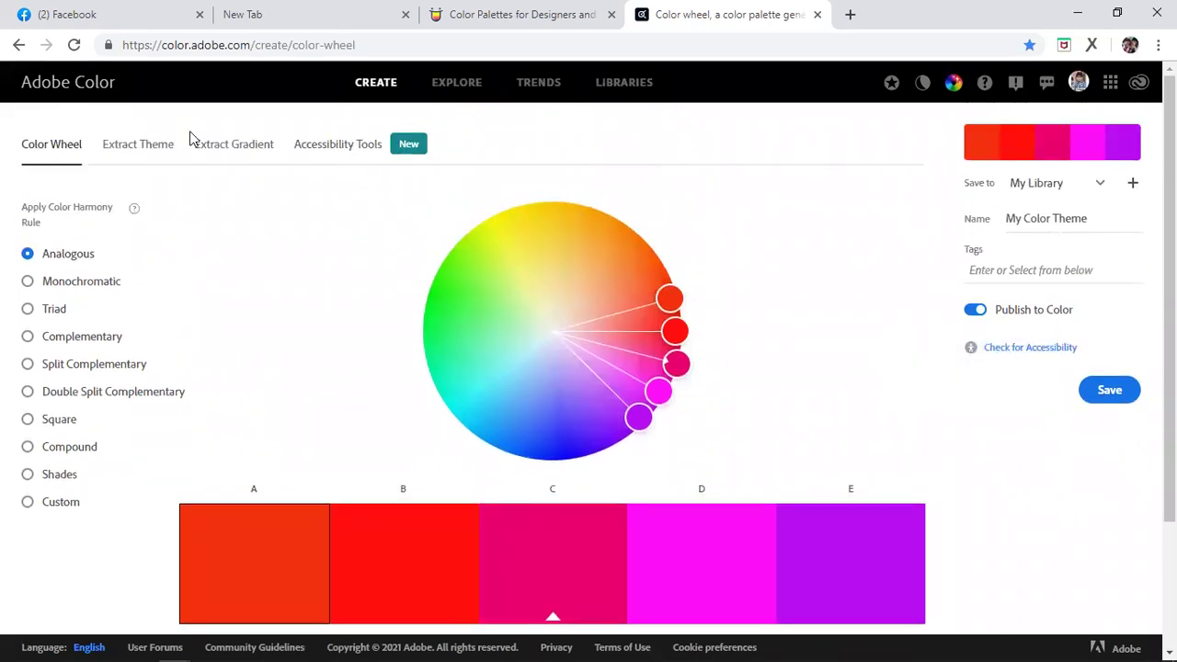
pyautogui.click(470, 82)
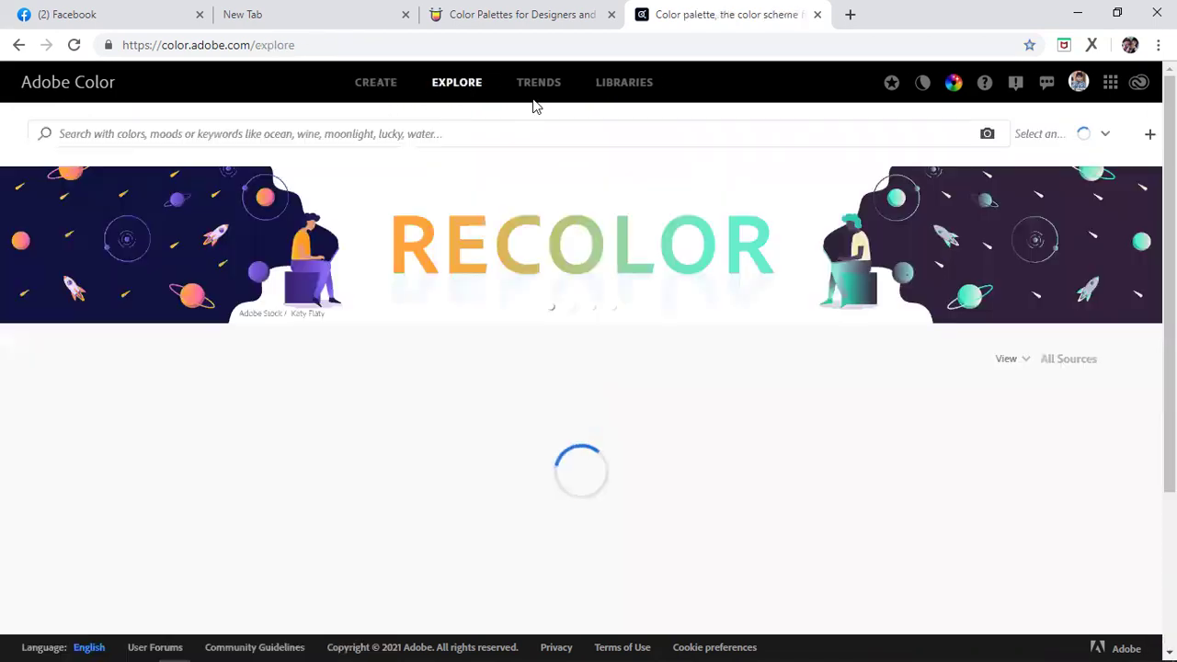
pyautogui.click(19, 45)
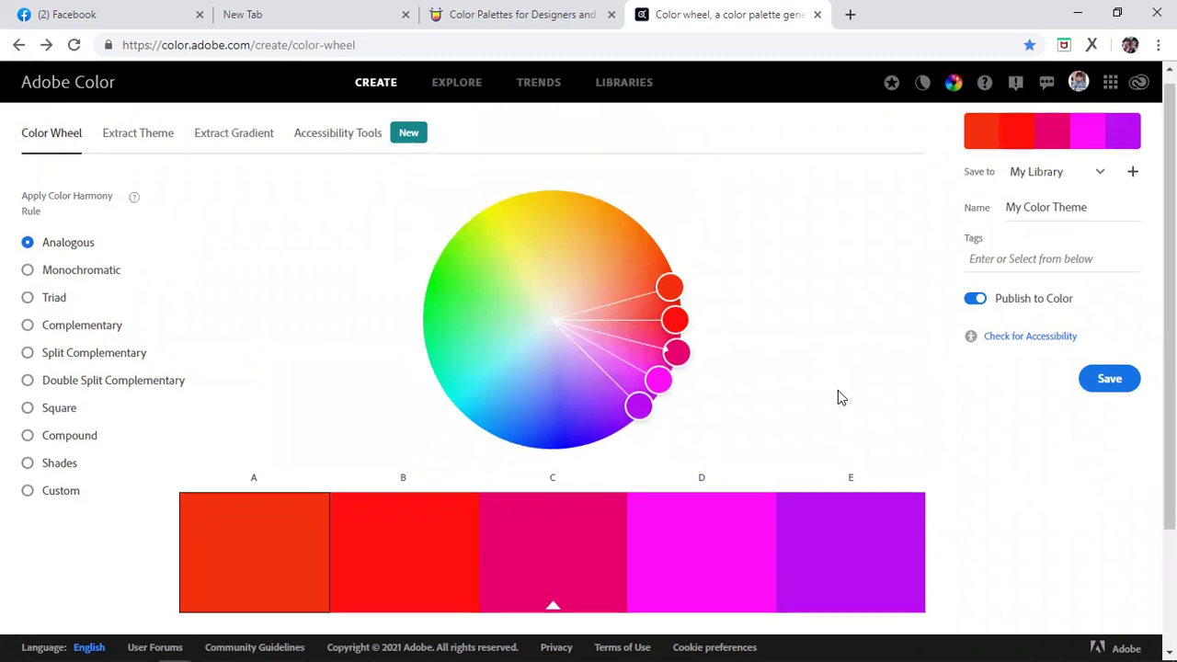
pyautogui.scroll(-2, 838, 393)
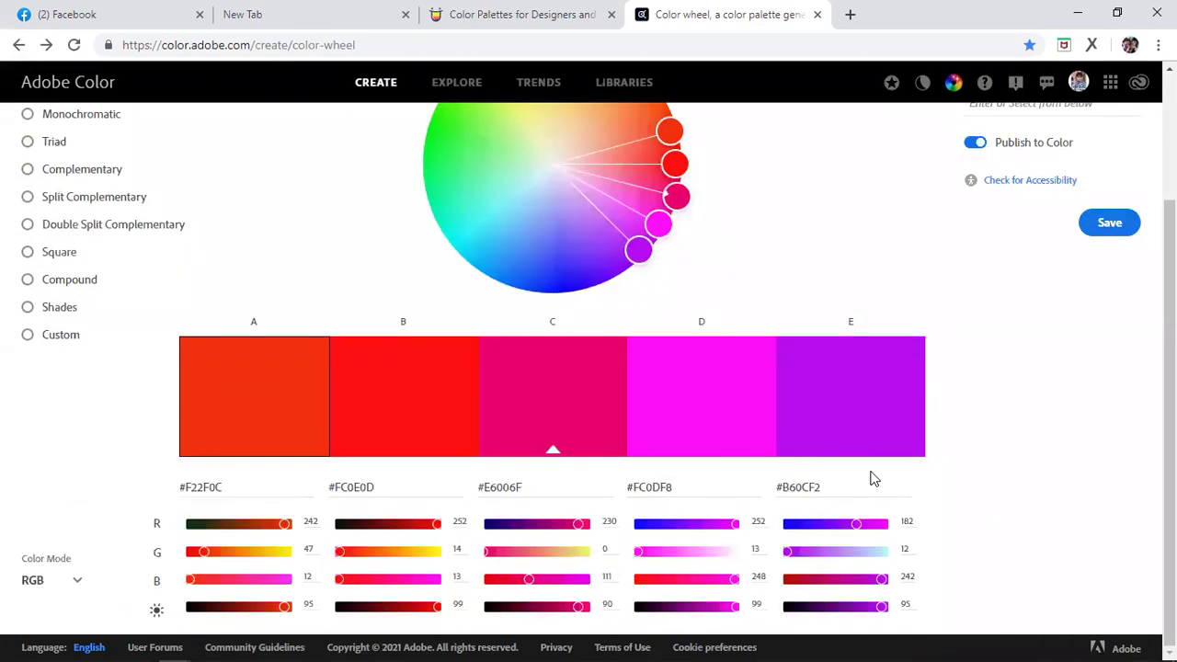
pyautogui.scroll(2, 874, 478)
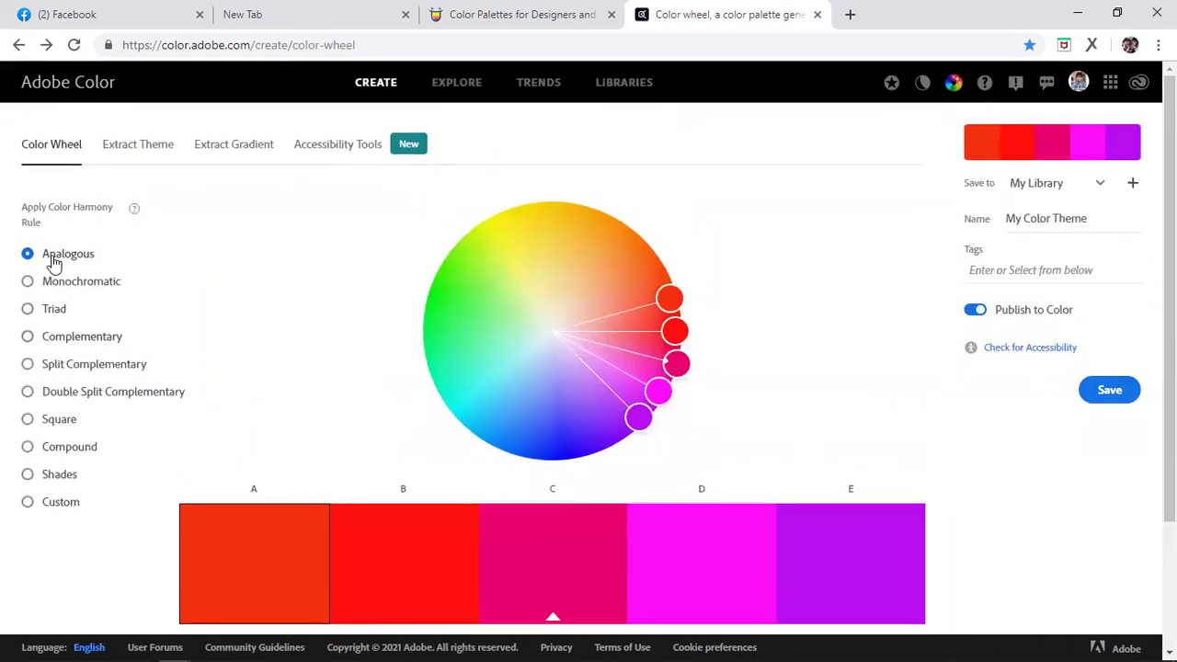
# Step: Apply the Monochromatic harmony rule and shift the base color on the wheel to the red #E62200
pyautogui.click(84, 288)
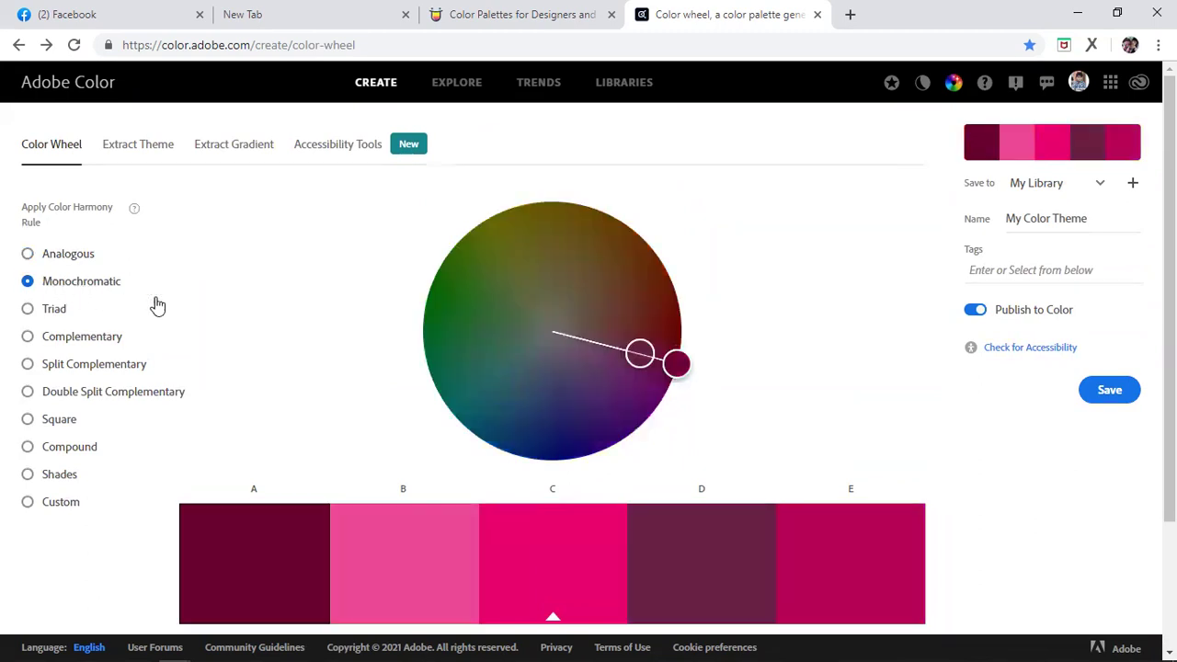
pyautogui.scroll(-3, 502, 395)
pyautogui.scroll(1, 502, 394)
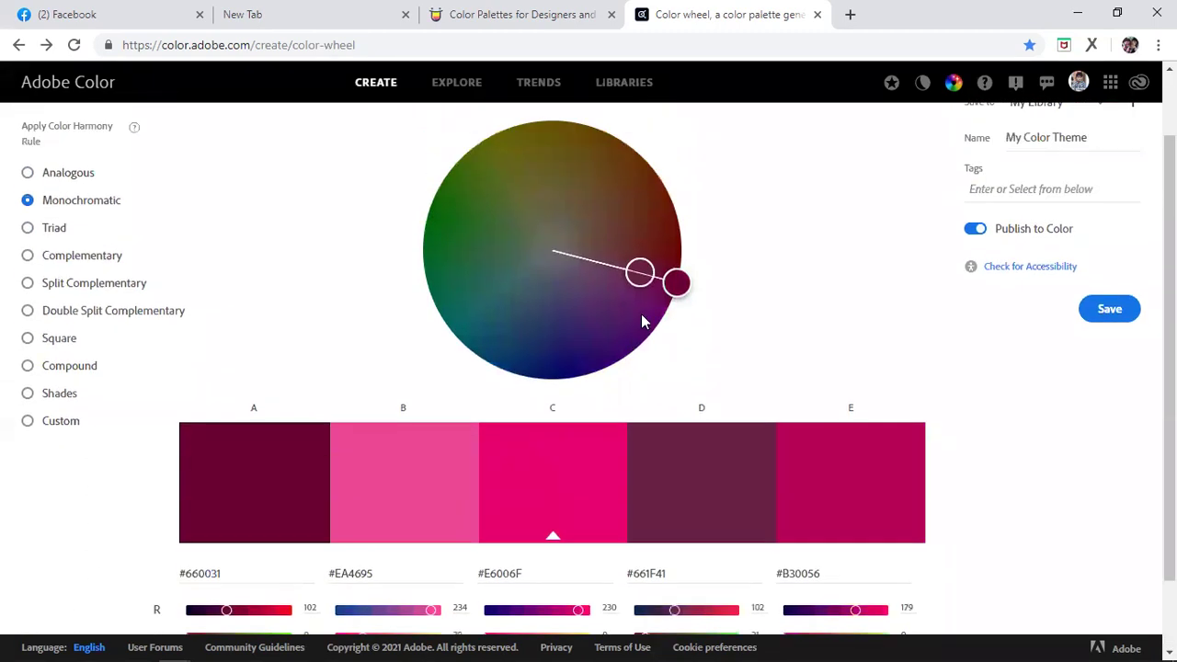
pyautogui.moveTo(677, 275); pyautogui.dragTo(671, 195)
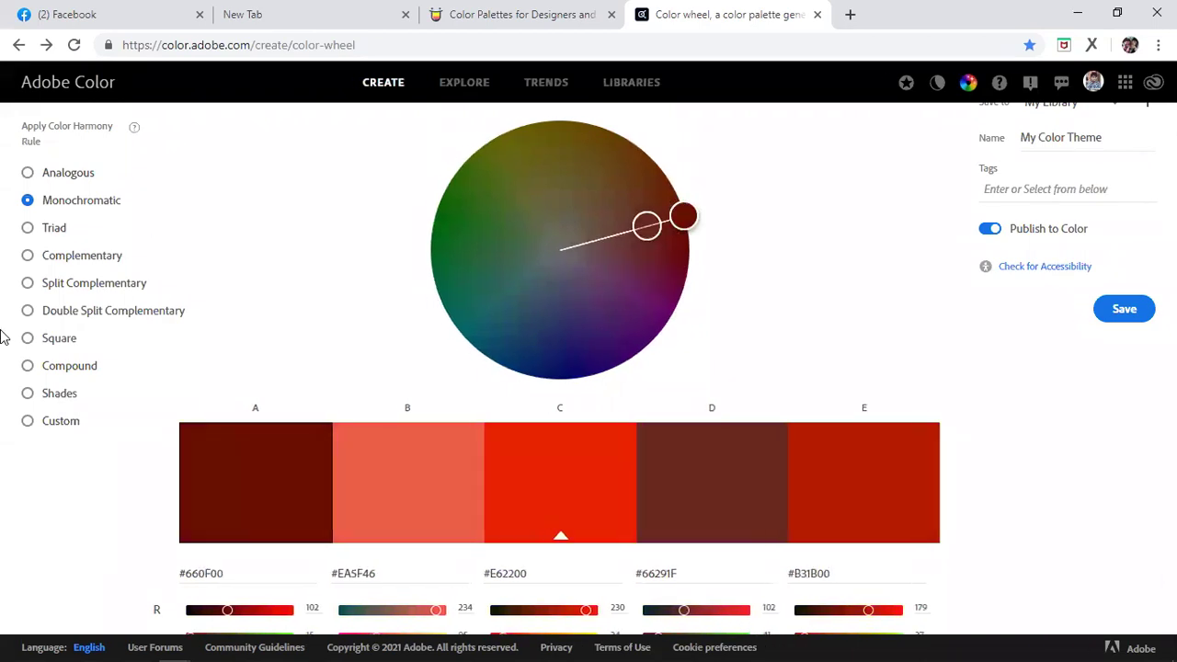
# Step: Try the harmony rules from Triad through Shades one after another, and finish with the Custom rule
pyautogui.click(52, 230)
pyautogui.click(47, 264)
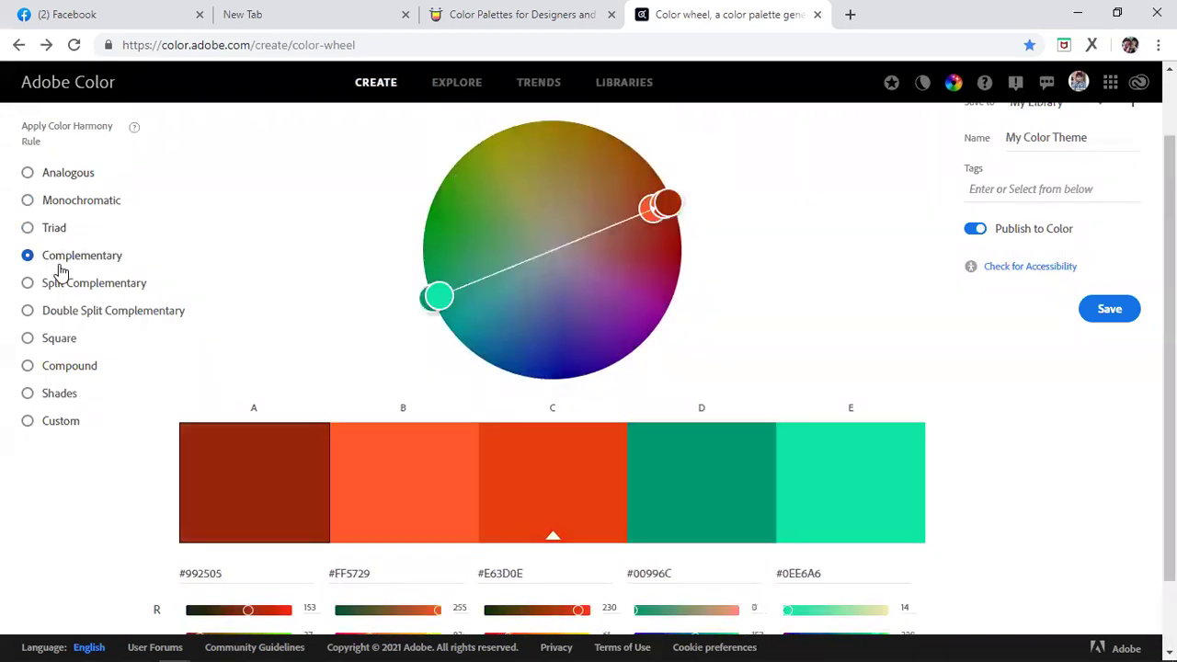
pyautogui.click(66, 281)
pyautogui.click(61, 317)
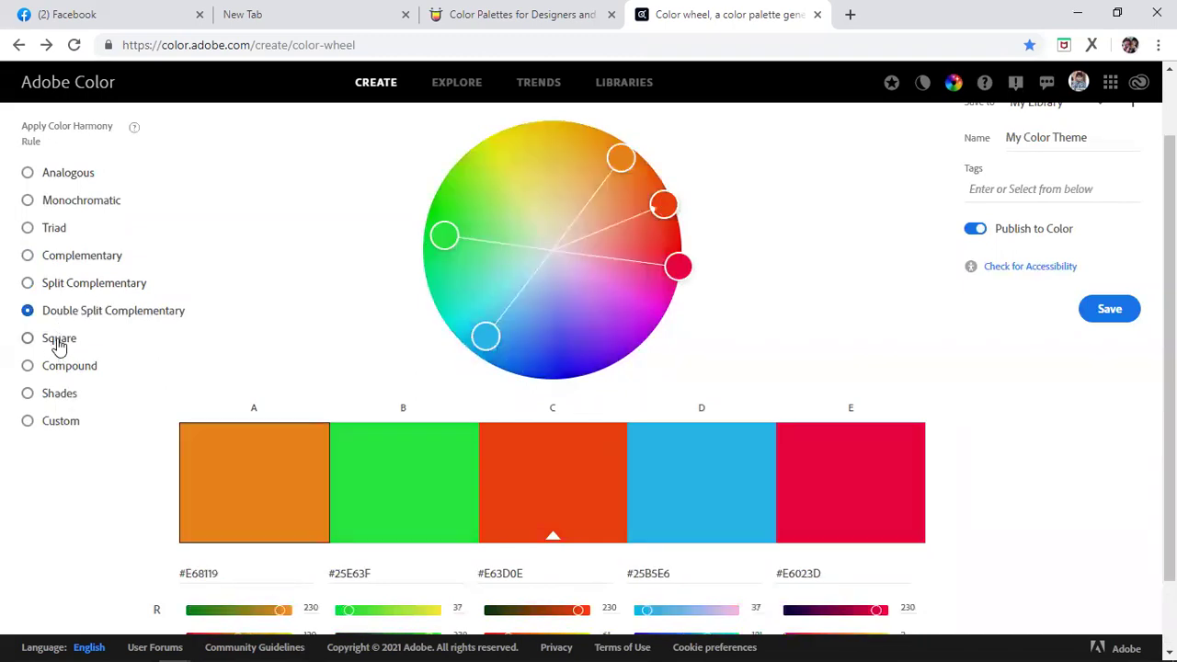
pyautogui.click(58, 342)
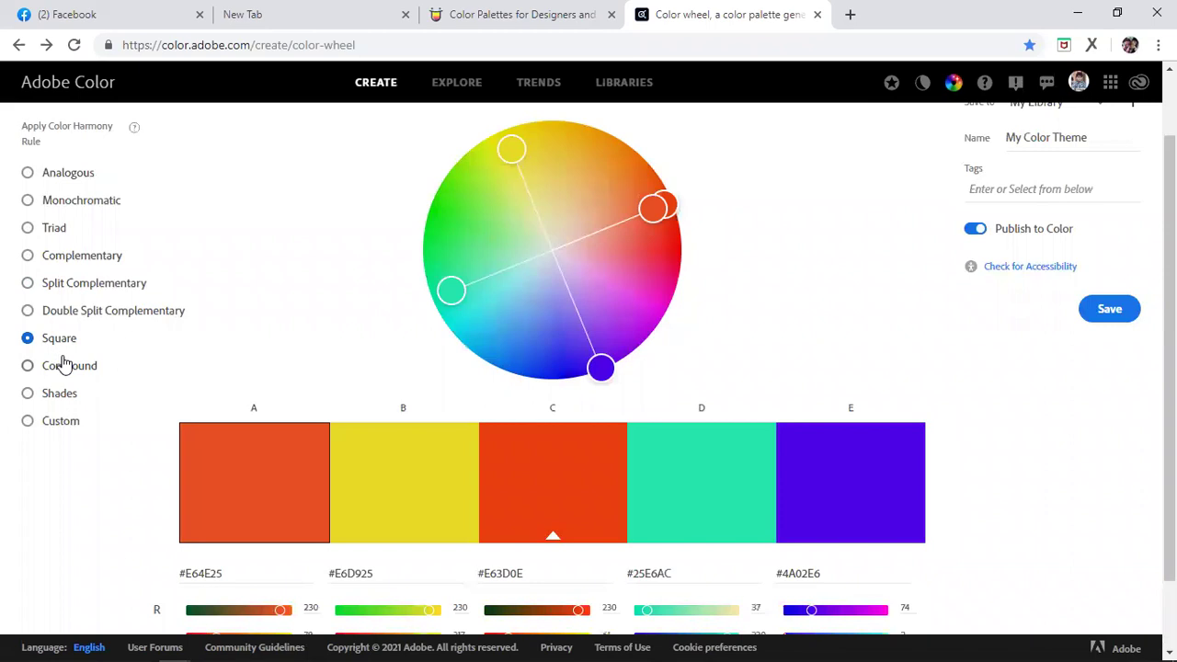
pyautogui.click(64, 364)
pyautogui.click(69, 393)
pyautogui.click(55, 425)
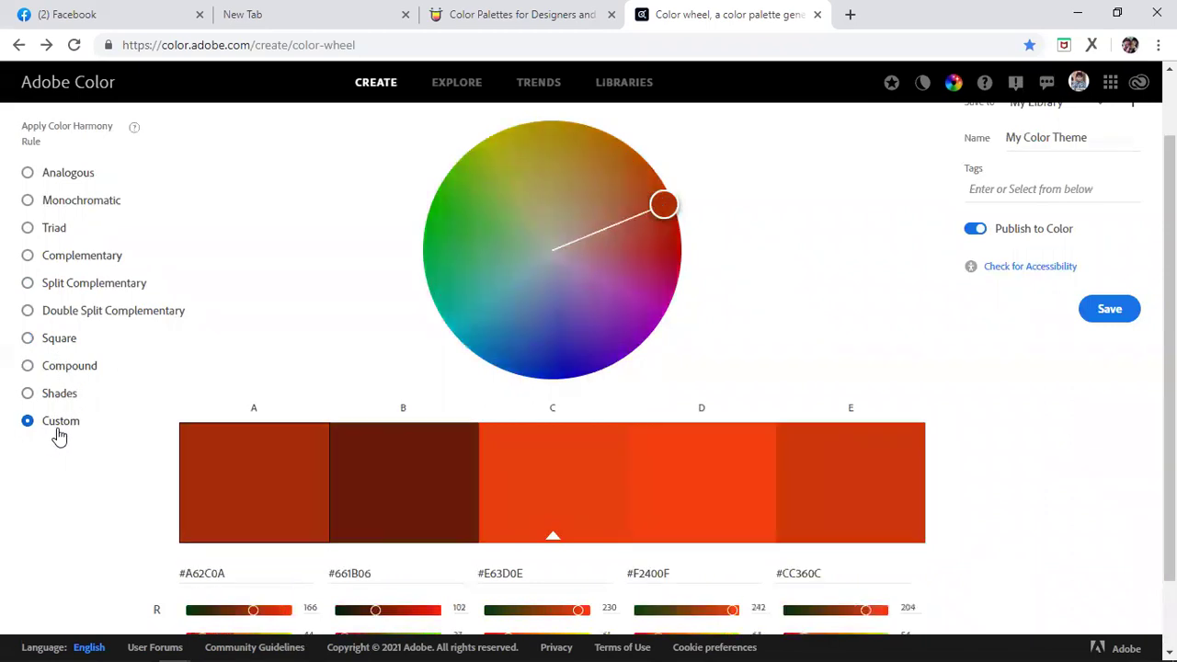
# Step: Adjust the custom swatches: B green to 93, C red to 145, D red to 168, E red to 114 and green to 195
pyautogui.scroll(-1, 397, 358)
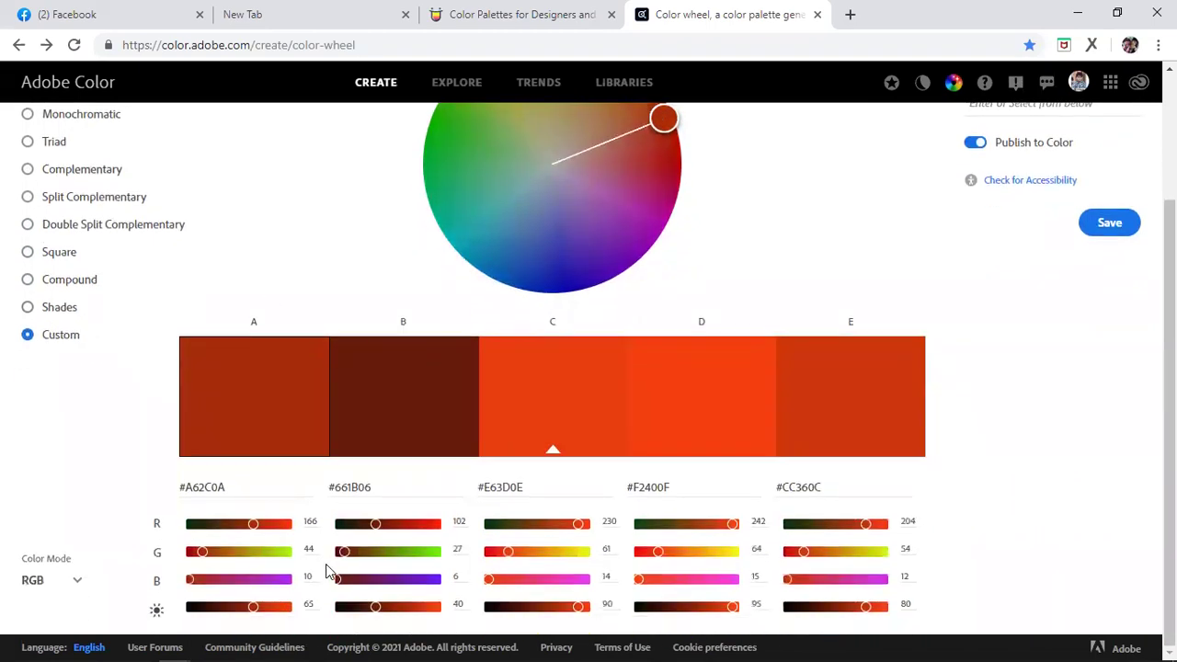
pyautogui.moveTo(356, 553); pyautogui.dragTo(373, 551)
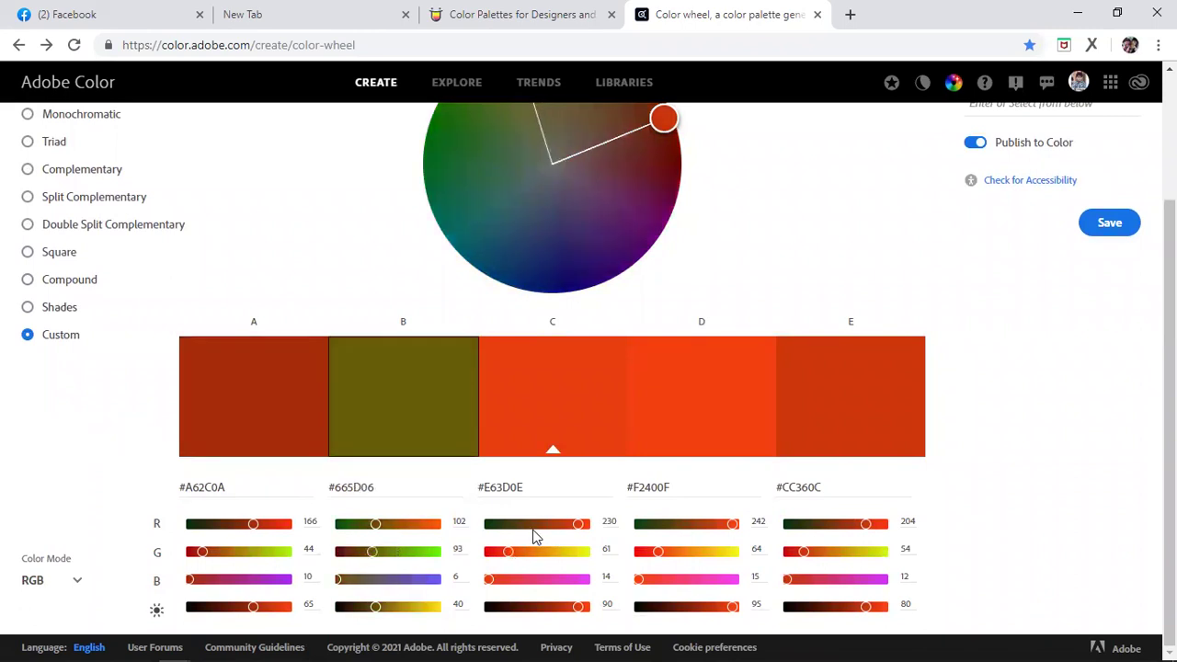
pyautogui.moveTo(529, 521); pyautogui.dragTo(544, 523)
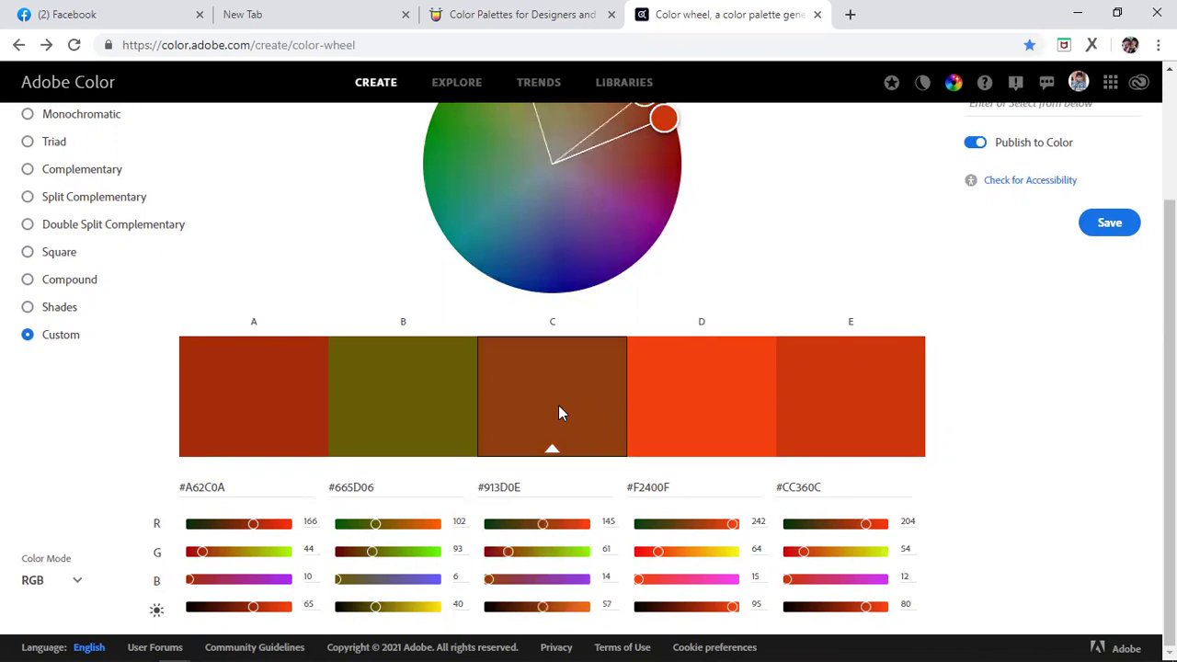
pyautogui.moveTo(727, 521); pyautogui.dragTo(701, 523)
pyautogui.click(829, 530)
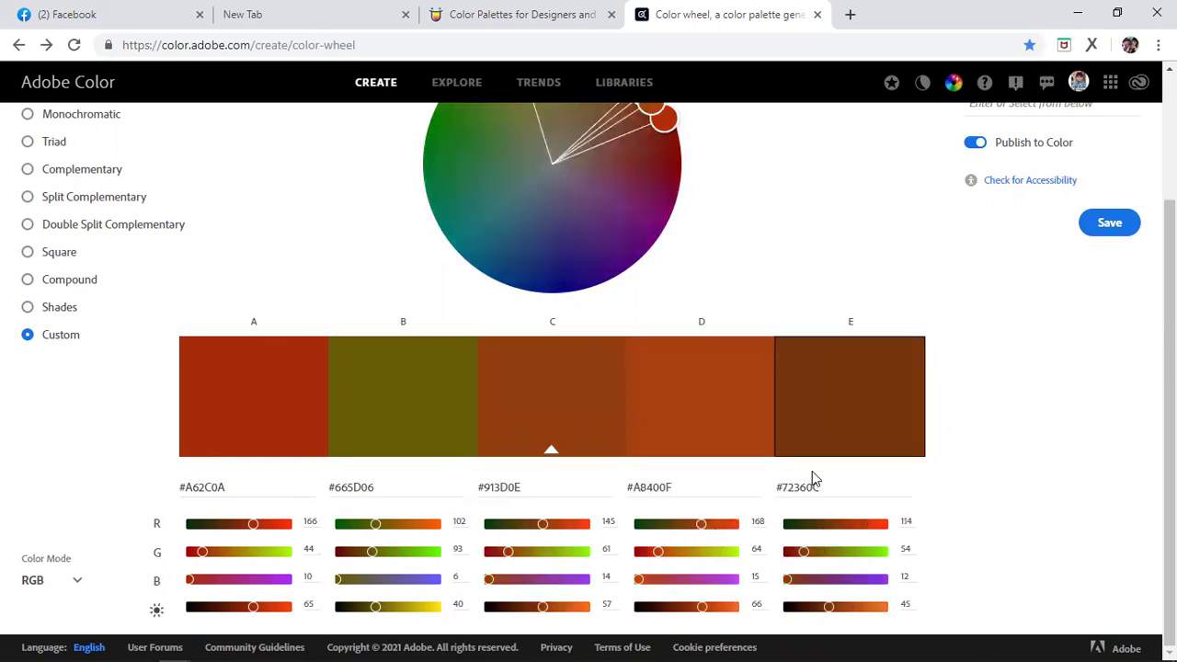
pyautogui.click(867, 552)
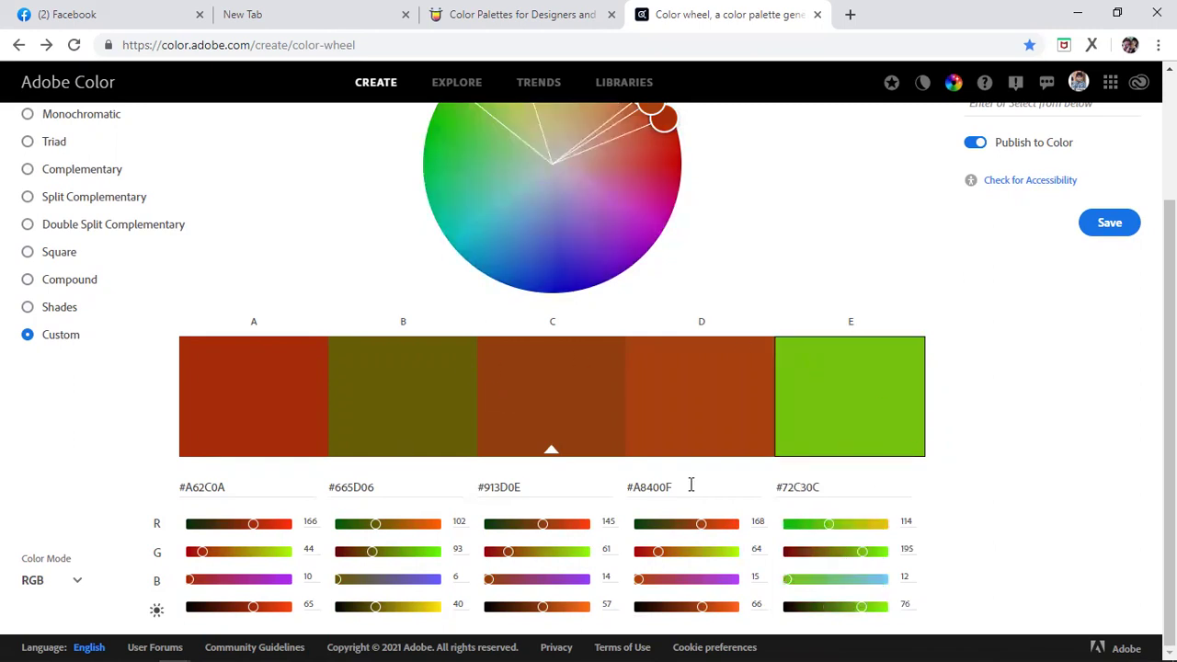
# Step: Set swatch C's red to 240 and green to 213, and raise swatch B's green value until it is bright green
pyautogui.click(571, 535)
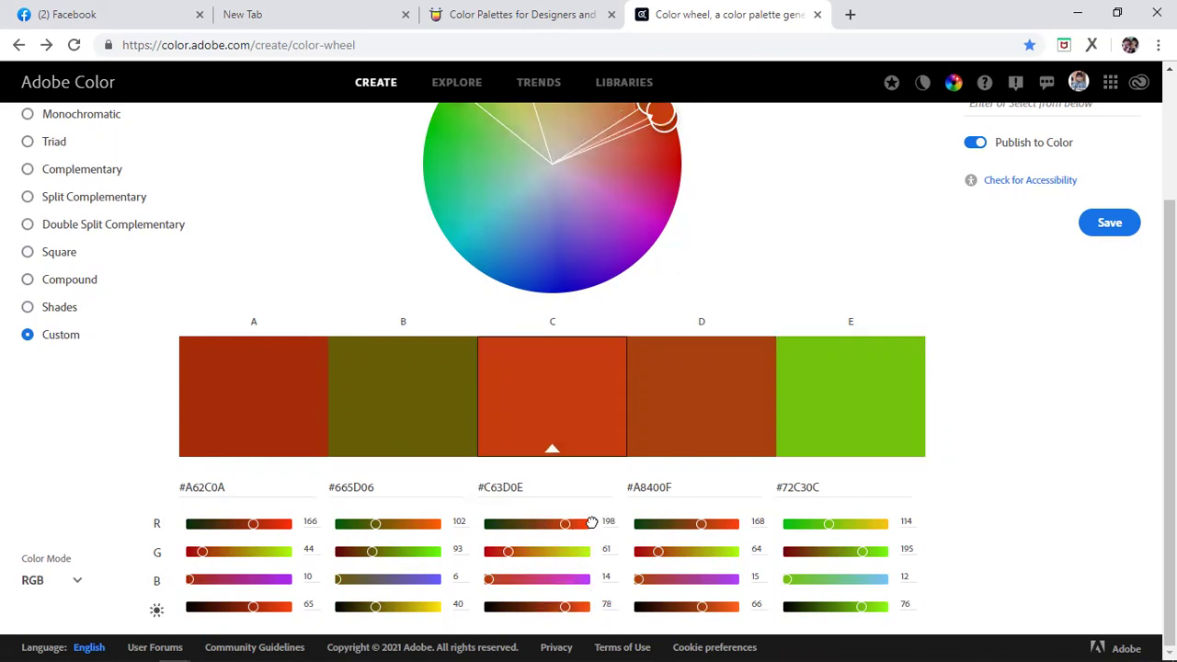
pyautogui.click(584, 523)
pyautogui.click(574, 552)
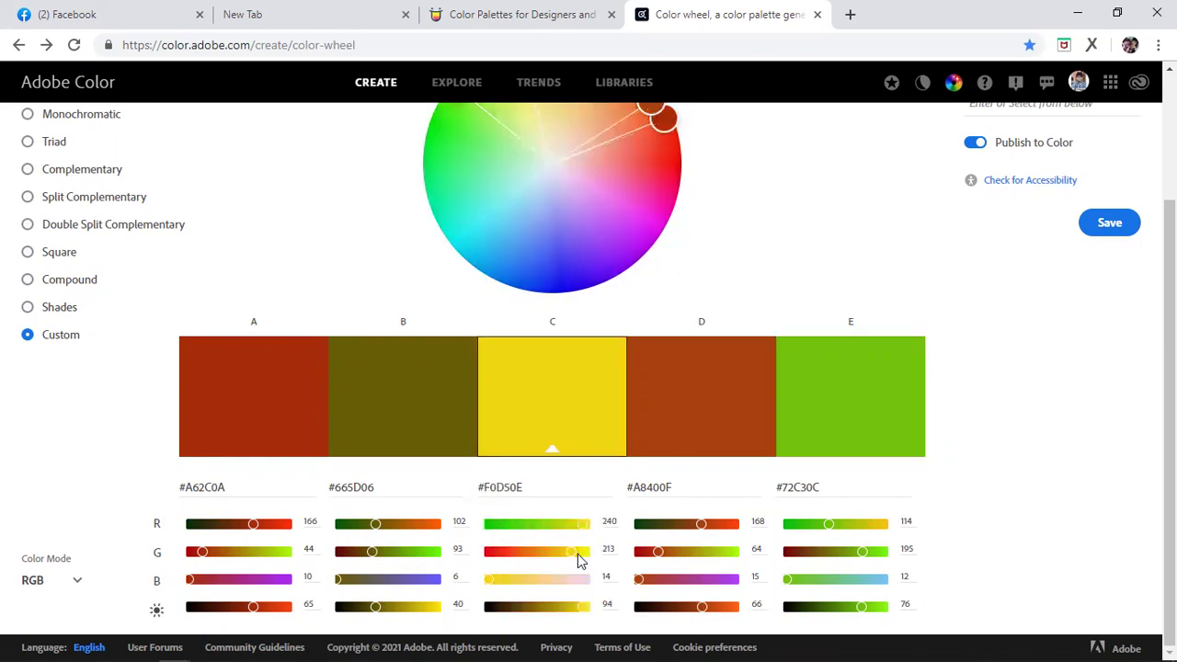
pyautogui.click(694, 410)
pyautogui.click(459, 384)
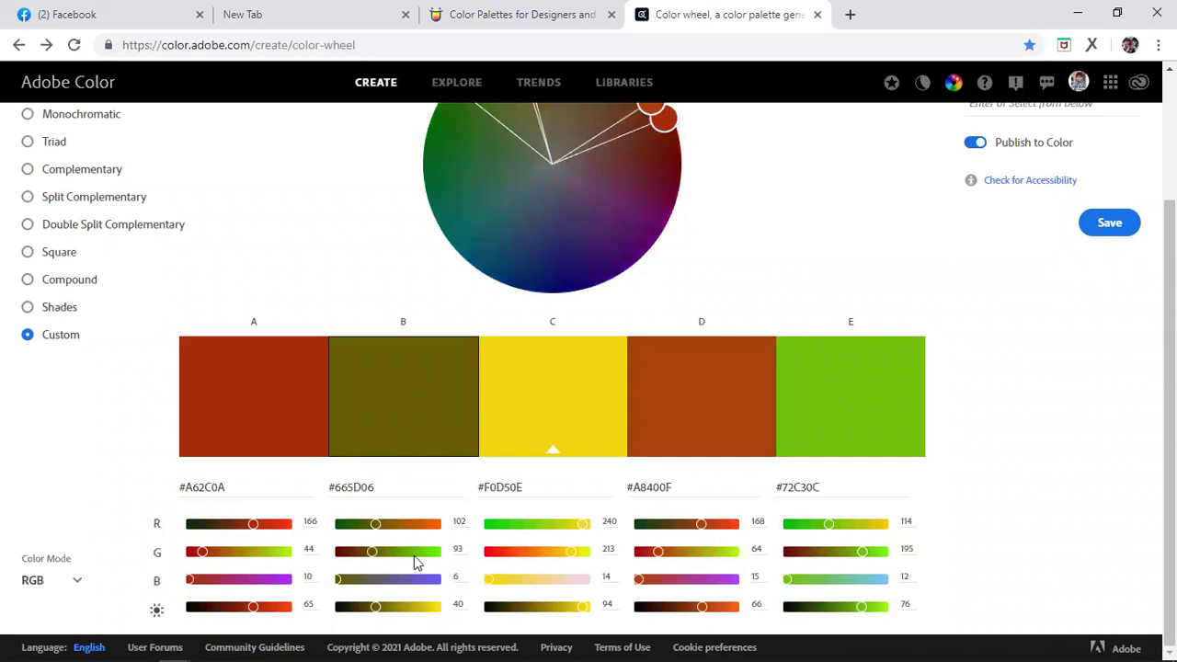
pyautogui.click(426, 552)
pyautogui.scroll(2, 757, 340)
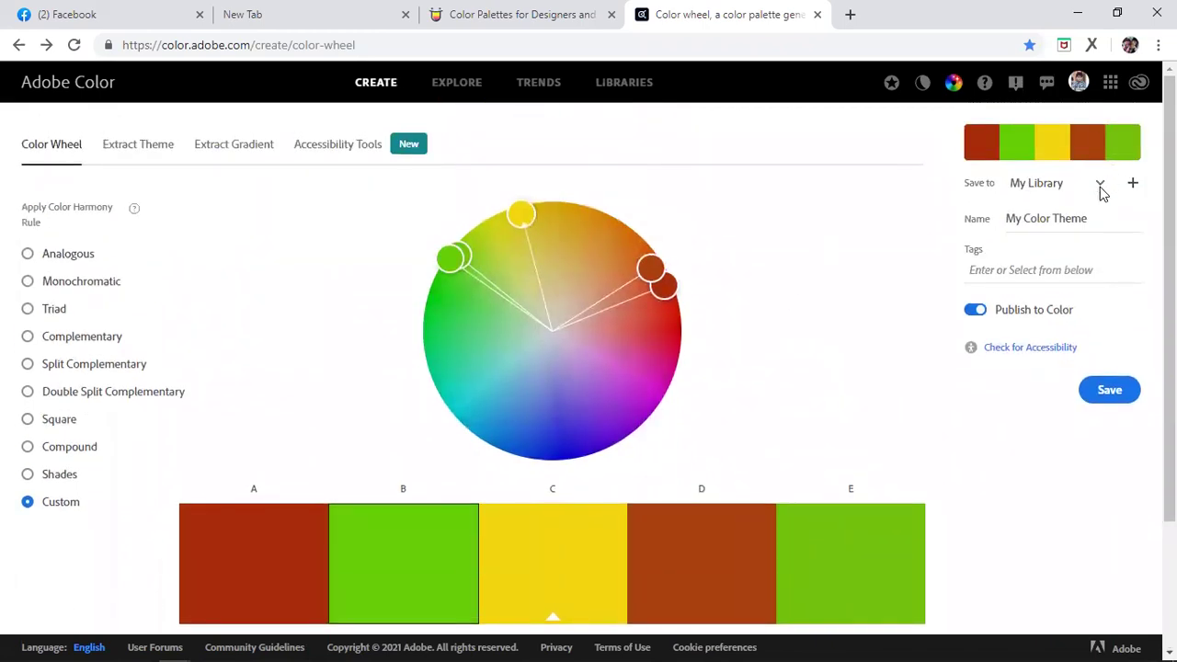
# Step: Inspect the theme's library options, the account details and the list of web apps and services, and close them again
pyautogui.click(1101, 185)
pyautogui.click(1100, 185)
pyautogui.click(1100, 185)
pyautogui.click(1102, 187)
pyautogui.click(1135, 184)
pyautogui.click(1135, 185)
pyautogui.click(1078, 83)
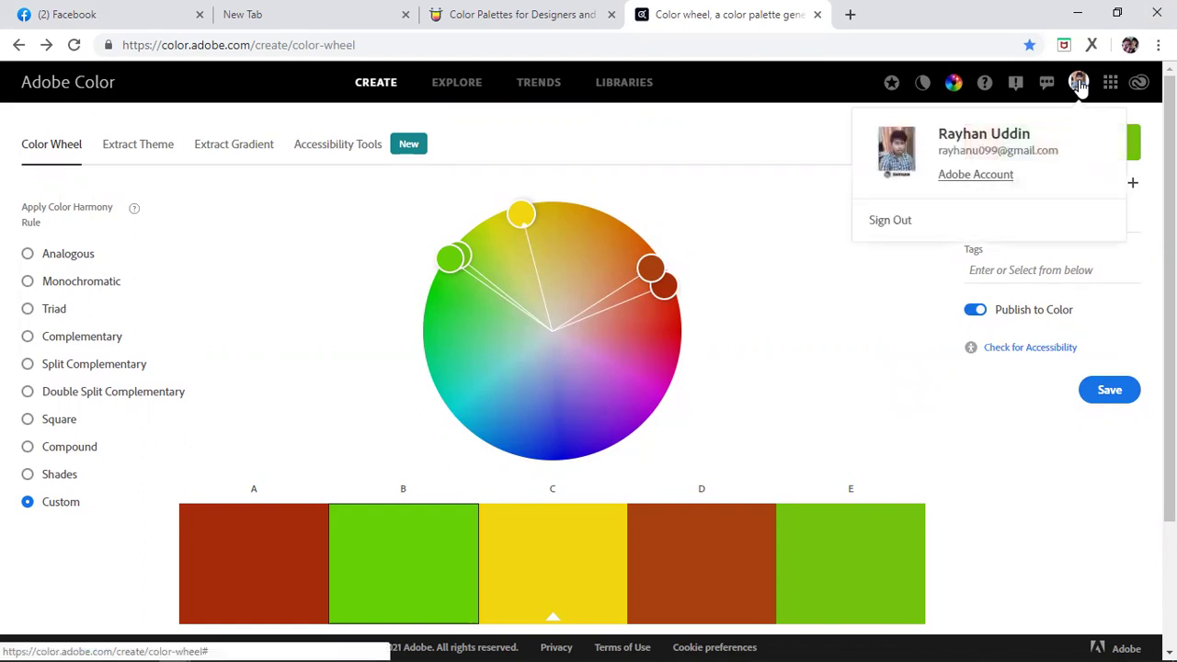
pyautogui.click(1111, 83)
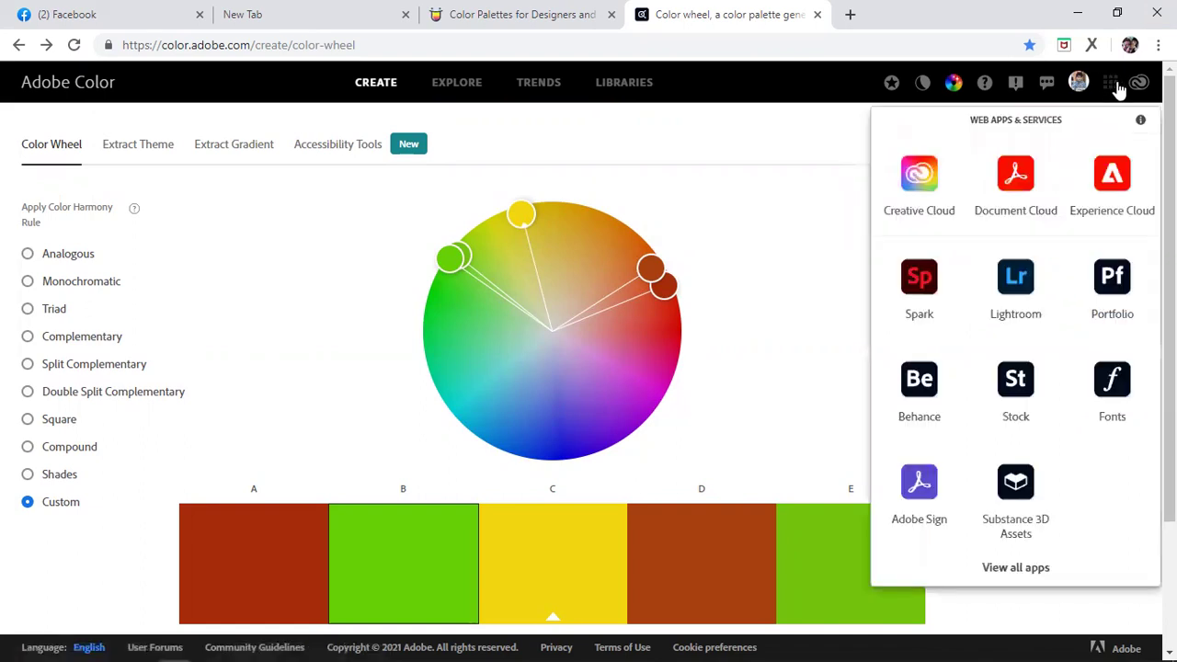
pyautogui.click(1113, 84)
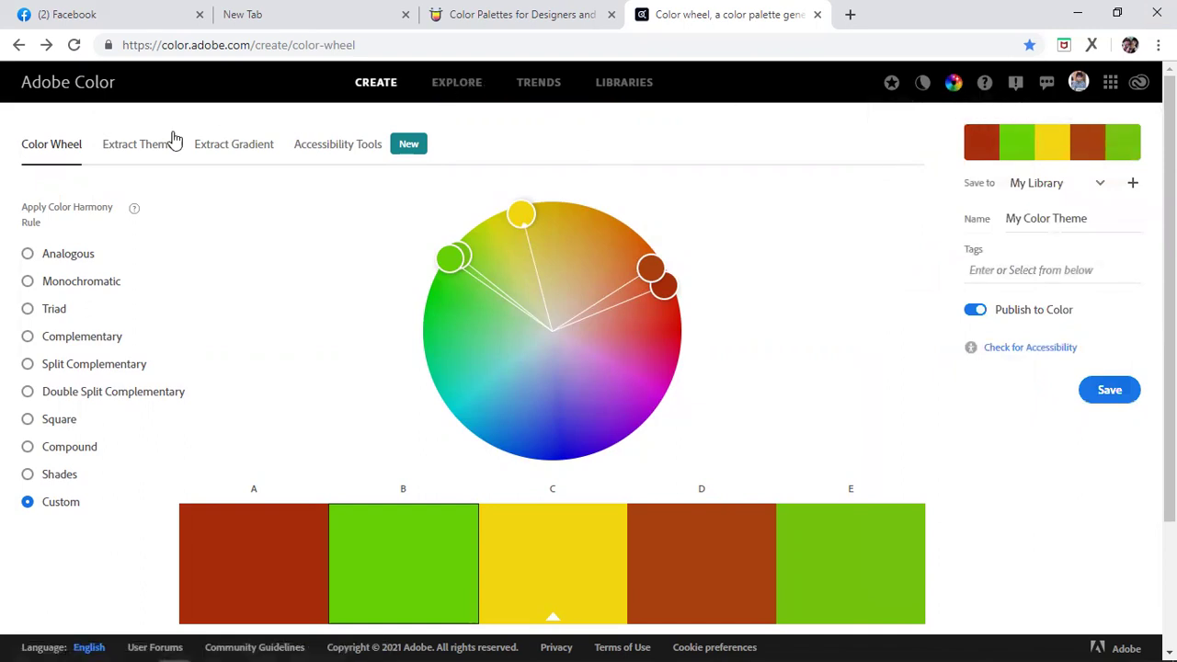
# Step: Go to Extract Theme, reduce the browser from full screen and minimize Illustrator to uncover the desktop files
pyautogui.click(144, 150)
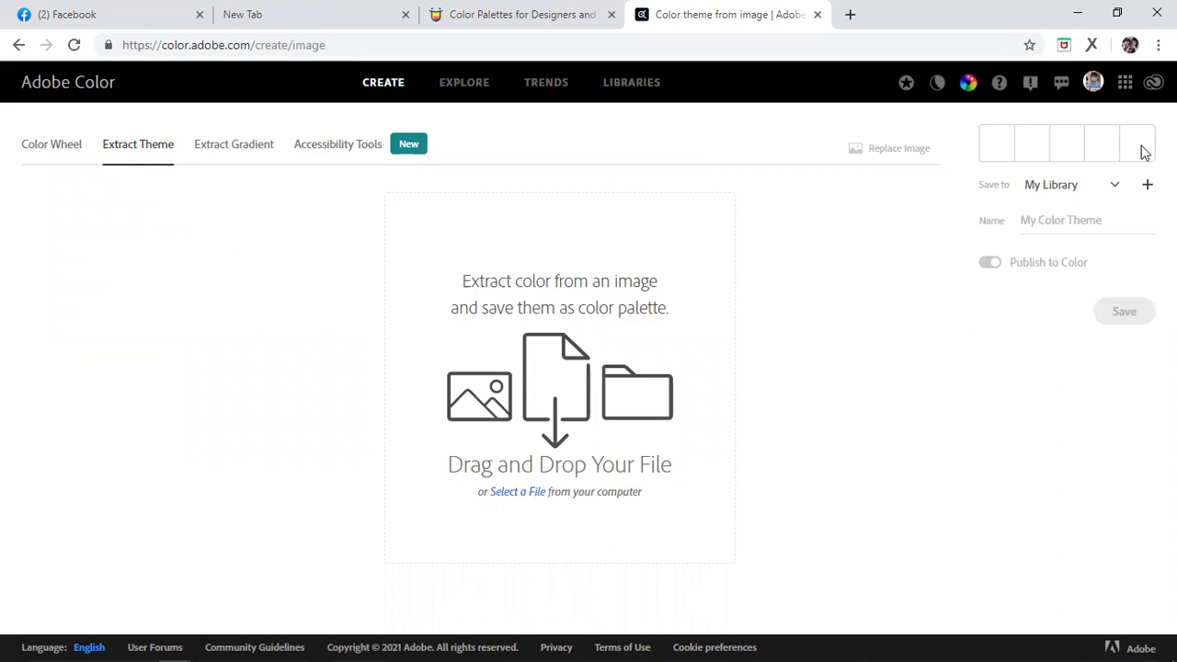
pyautogui.click(1117, 13)
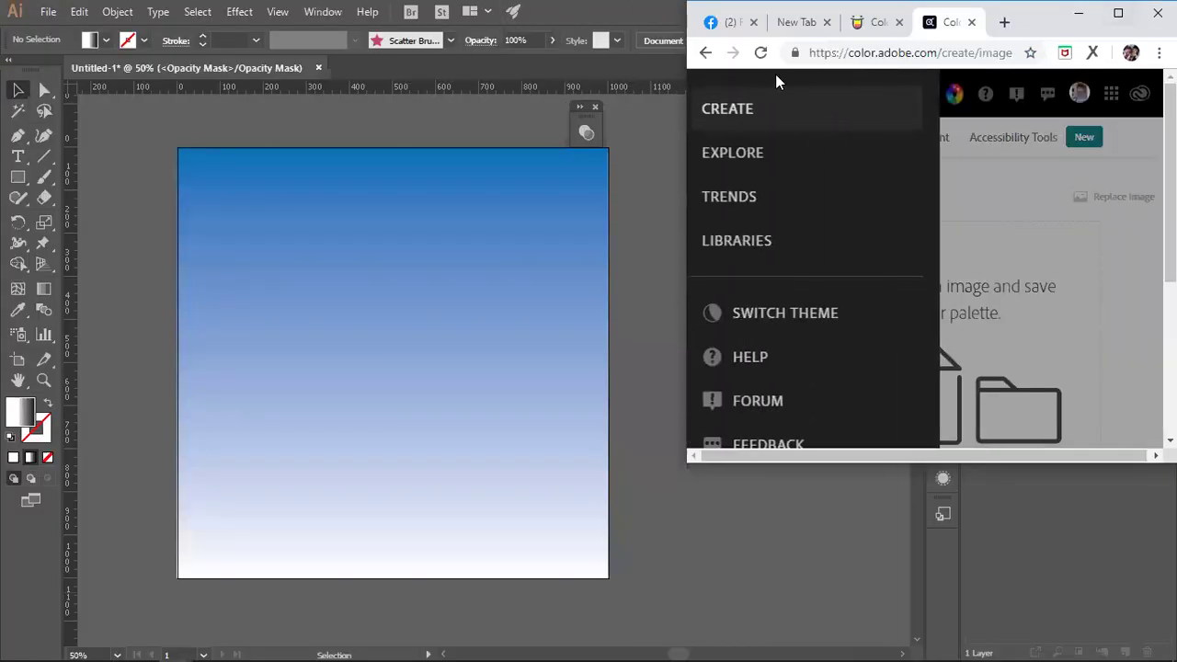
pyautogui.click(635, 168)
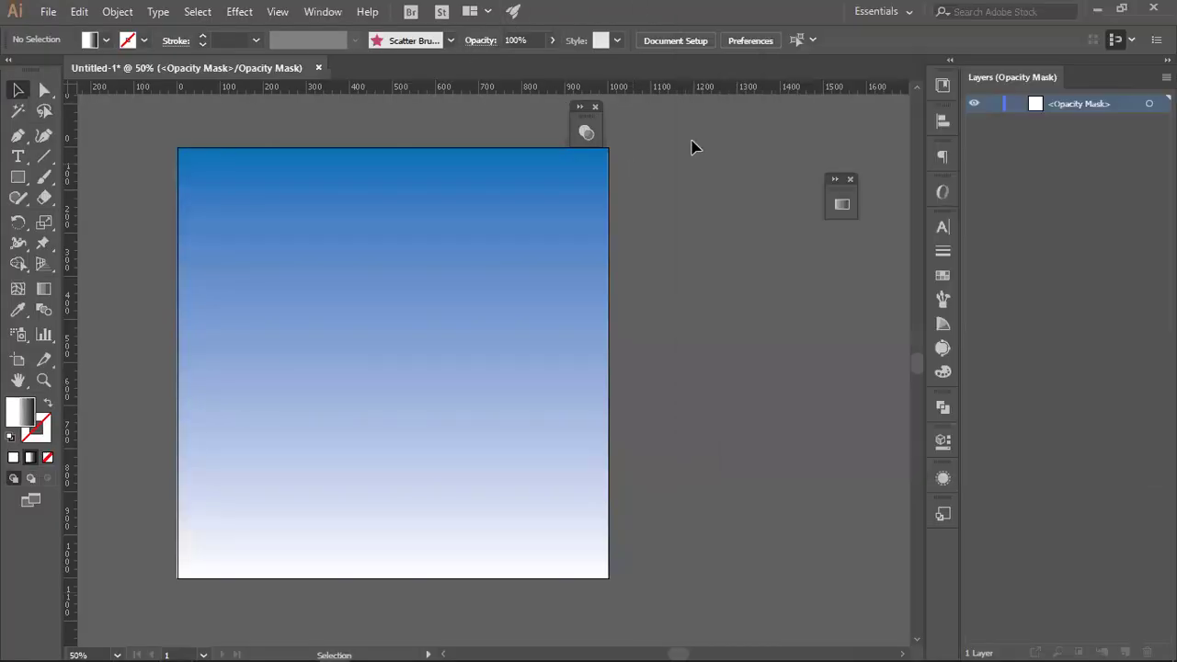
pyautogui.click(1097, 8)
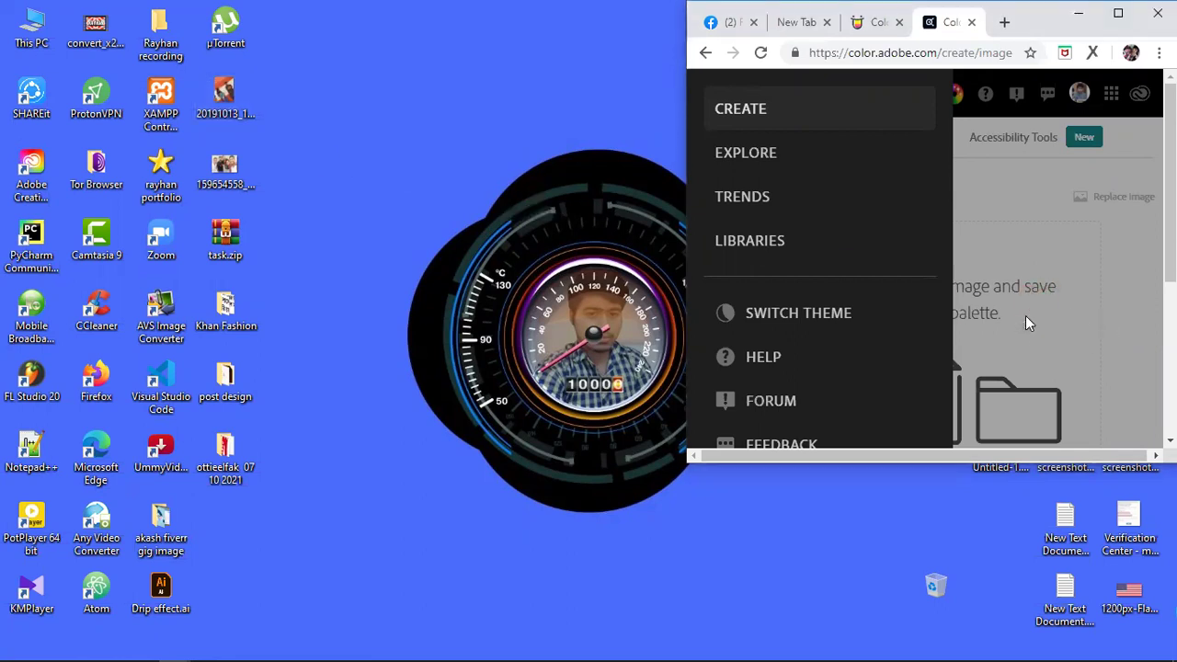
pyautogui.click(1119, 13)
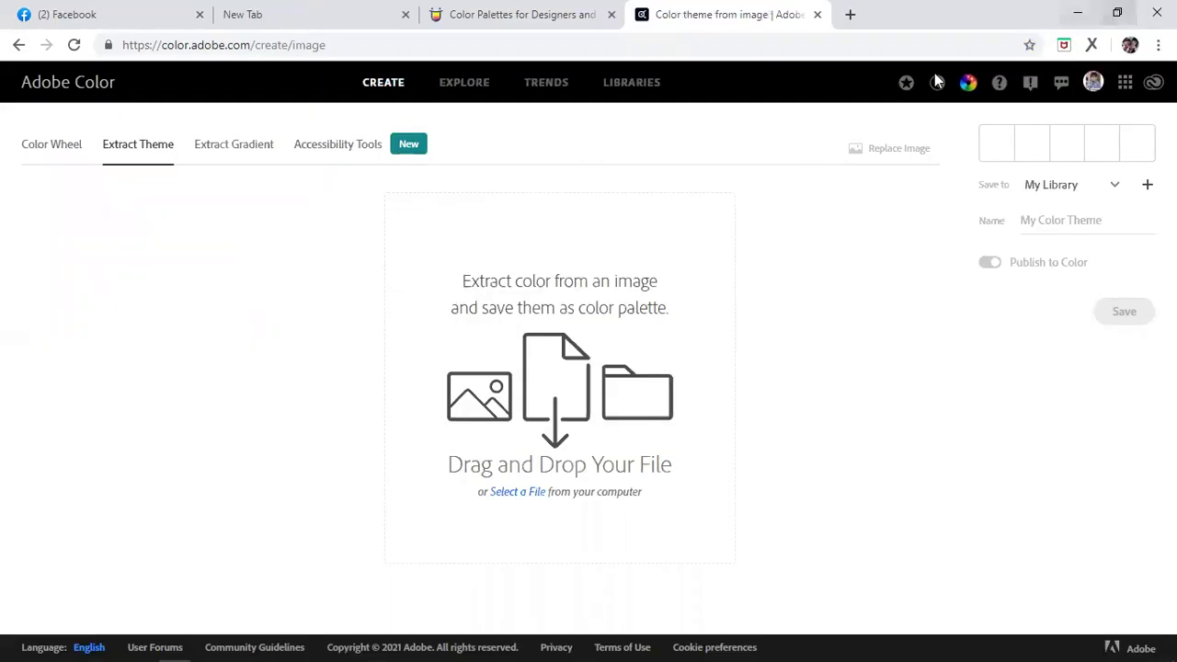
pyautogui.click(1117, 13)
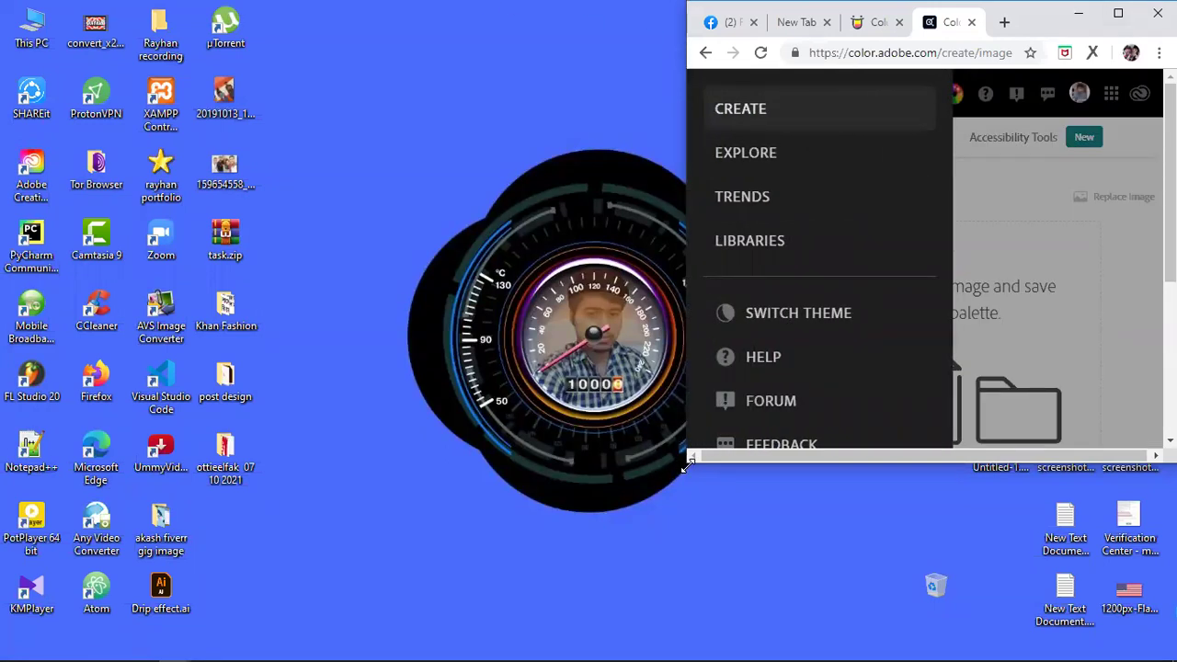
# Step: Enlarge the browser window beside the desktop icons, load the 20191013 photo for theme extraction and maximize the browser
pyautogui.moveTo(685, 467); pyautogui.dragTo(350, 639)
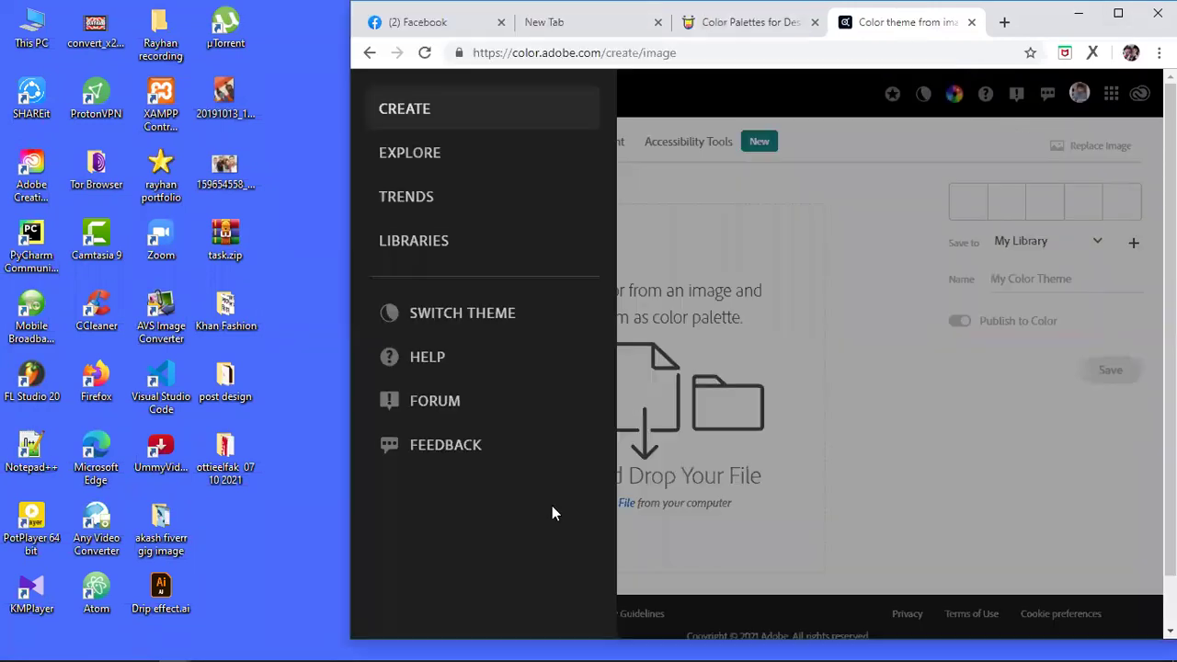
pyautogui.click(707, 224)
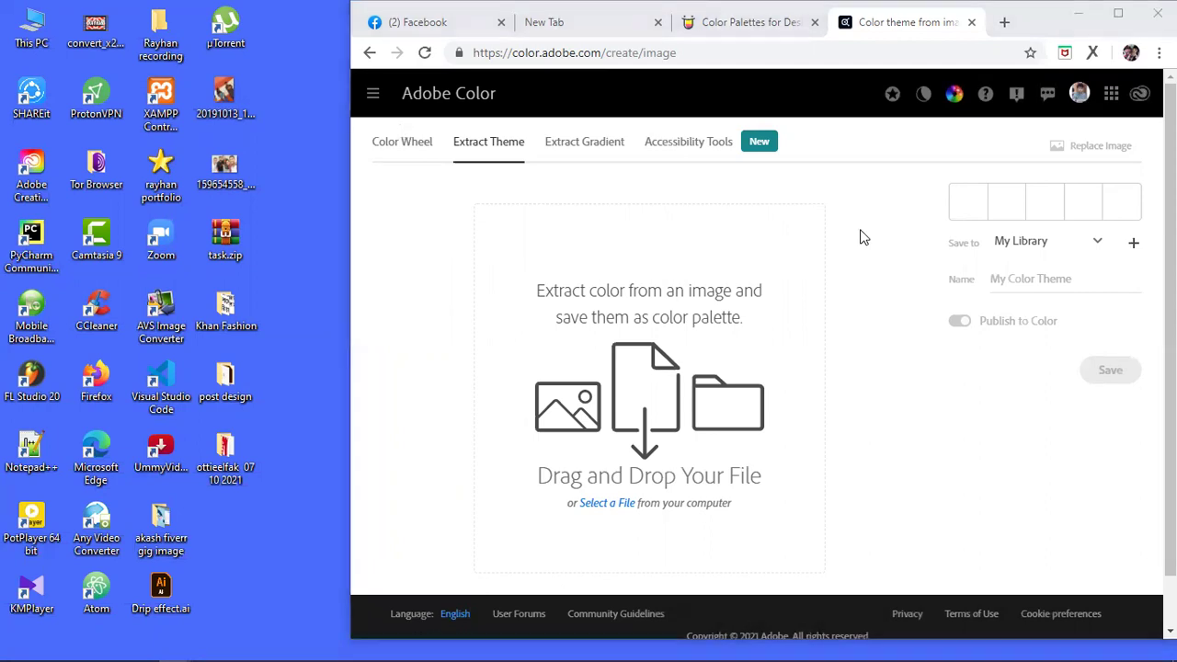
pyautogui.moveTo(235, 124); pyautogui.dragTo(625, 522)
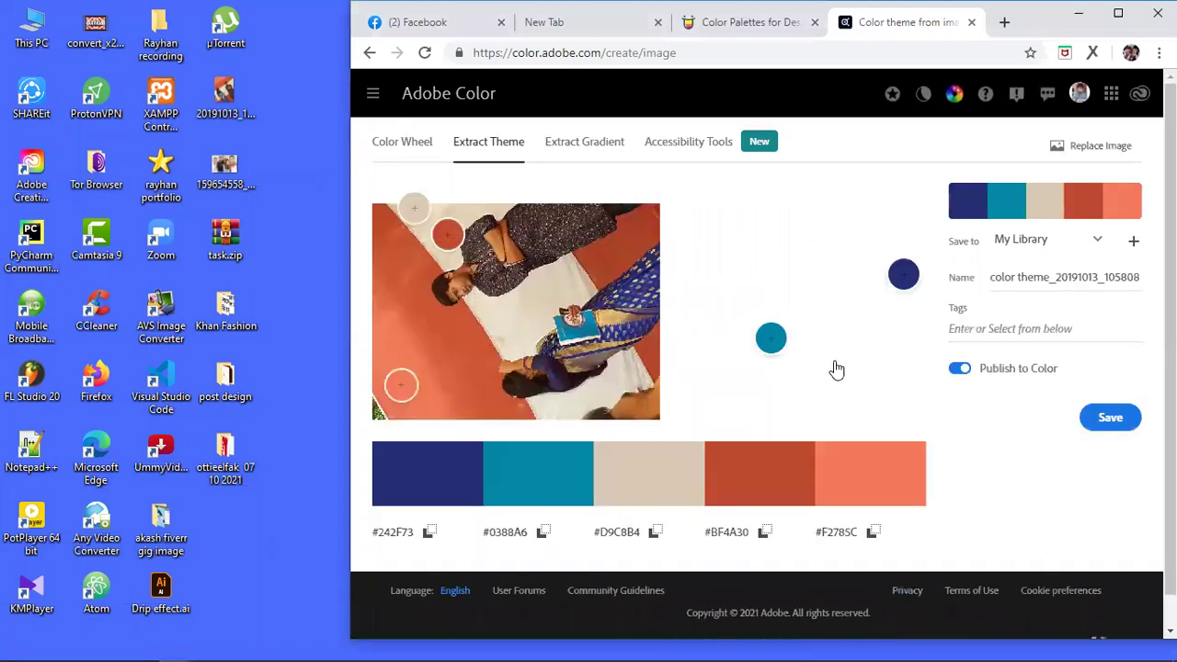
pyautogui.click(1117, 11)
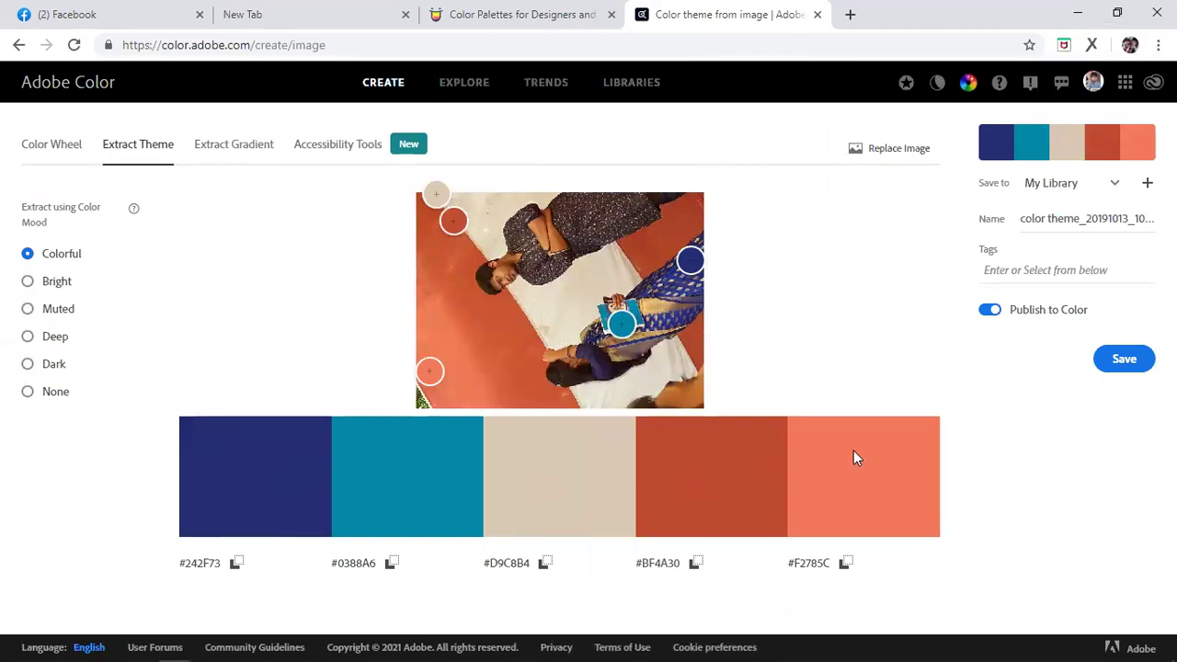
# Step: Move color pickers on the photo to sample #CFAF98 for the second swatch, #C4542F for the third and #EF7953 for the fifth
pyautogui.moveTo(621, 322); pyautogui.dragTo(606, 285)
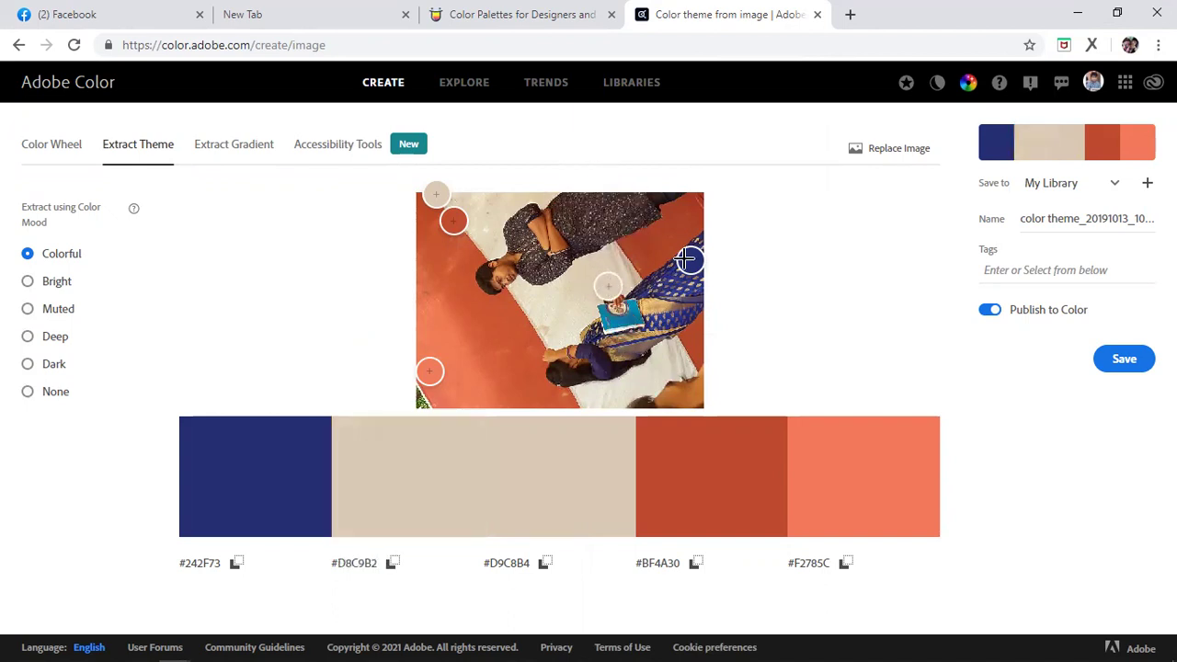
pyautogui.moveTo(436, 193); pyautogui.dragTo(415, 243)
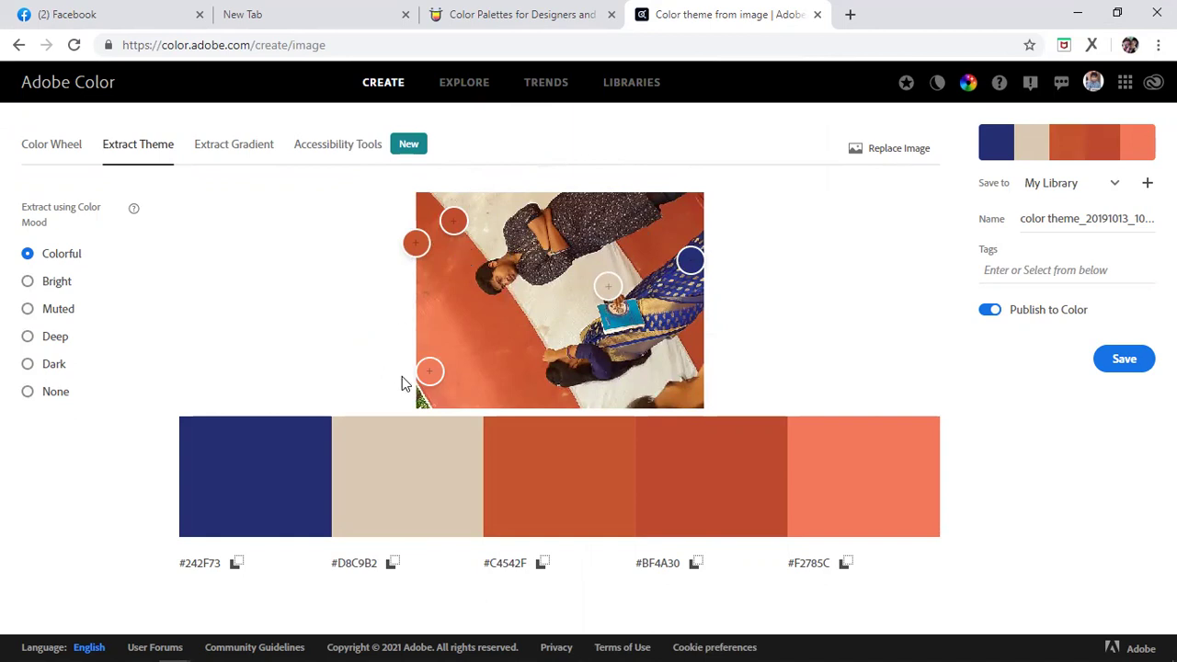
pyautogui.moveTo(430, 373); pyautogui.dragTo(444, 327)
pyautogui.moveTo(605, 280); pyautogui.dragTo(620, 248)
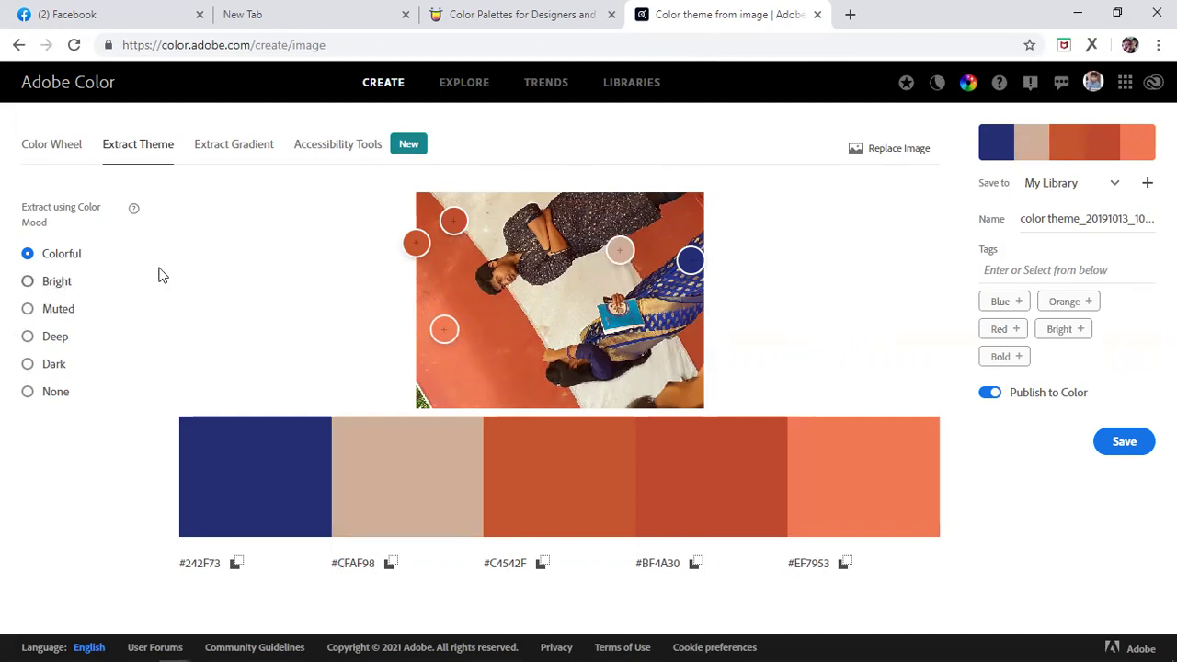
# Step: Try the color moods Bright, Muted, Deep, Dark and None on the photo
pyautogui.click(28, 283)
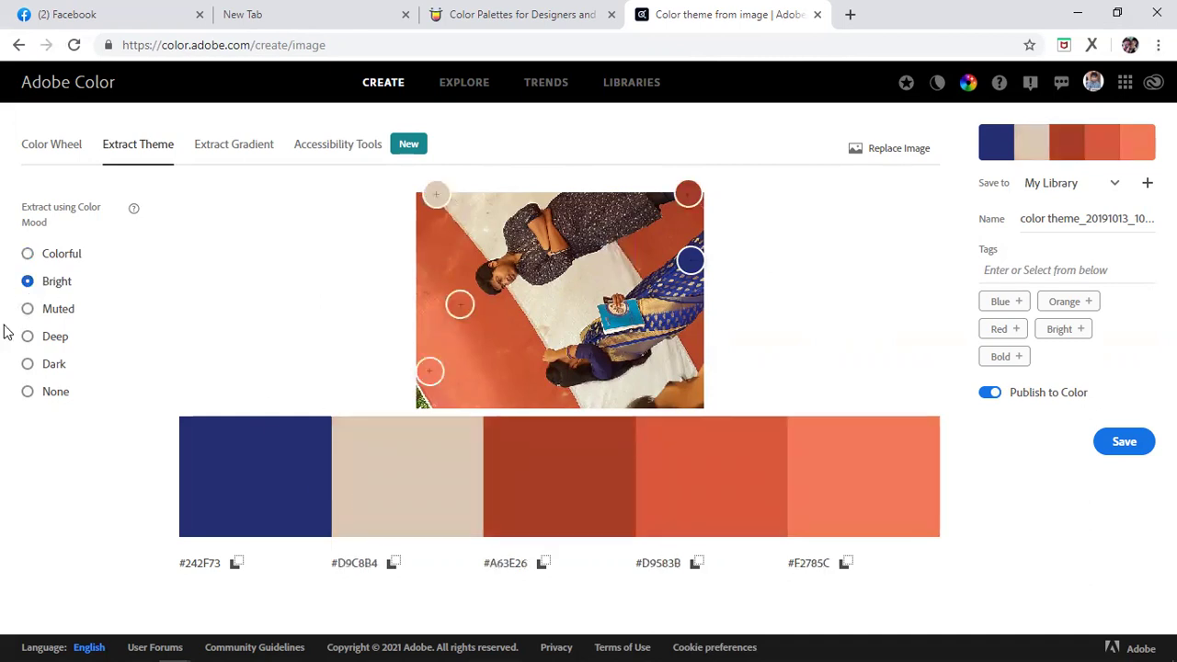
pyautogui.click(48, 311)
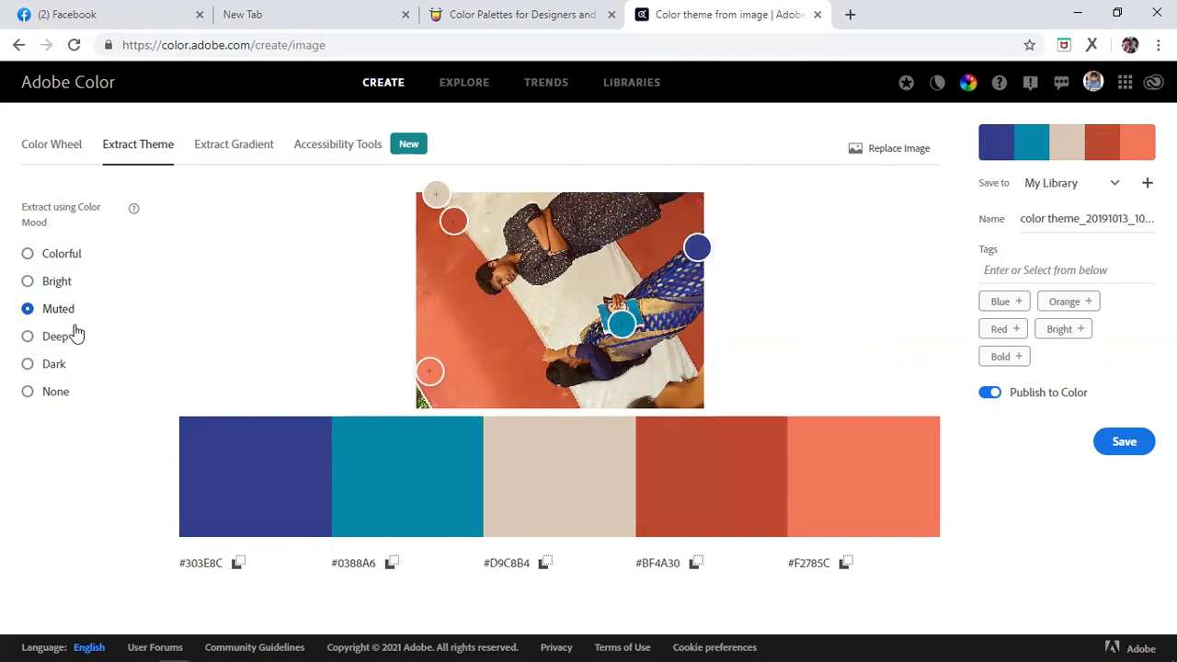
pyautogui.click(52, 337)
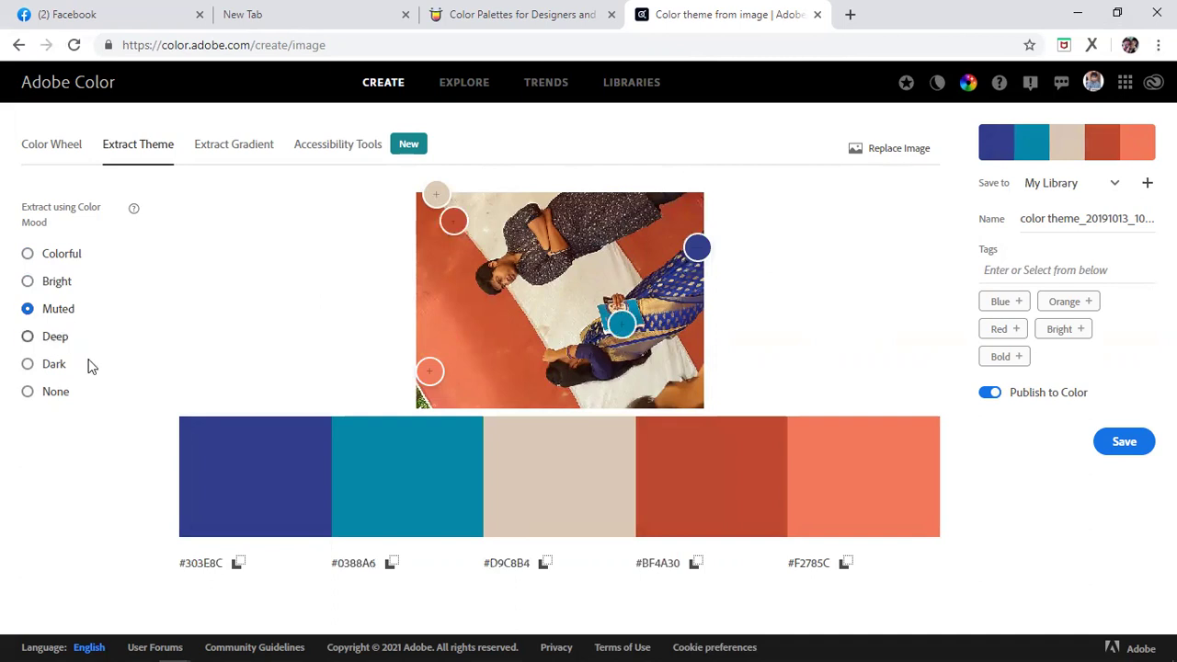
pyautogui.click(27, 366)
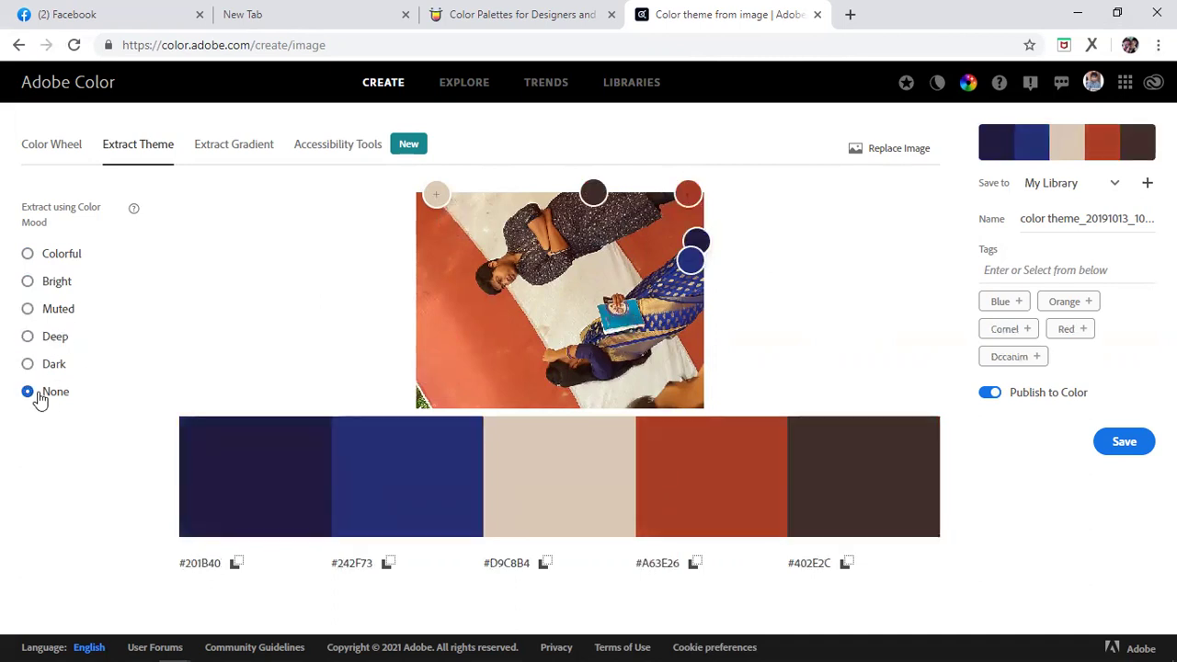
pyautogui.click(48, 368)
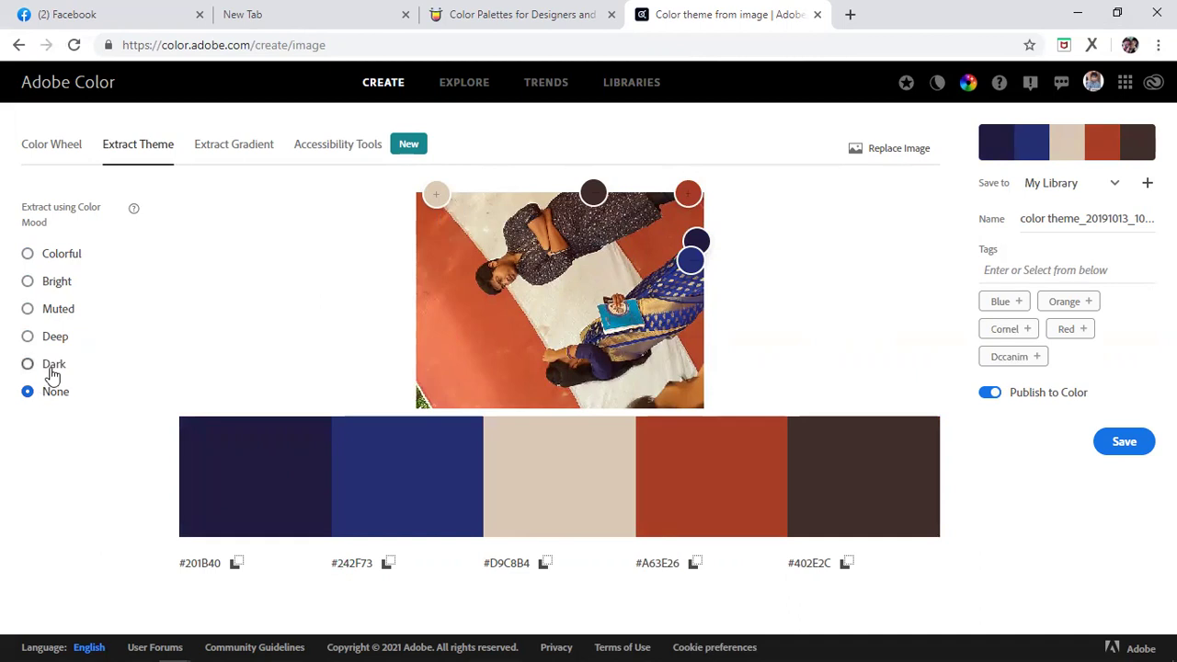
# Step: Apply the Colorful mood and copy the hex codes #D9C8B4 and #0388A6 from the extracted theme
pyautogui.click(63, 257)
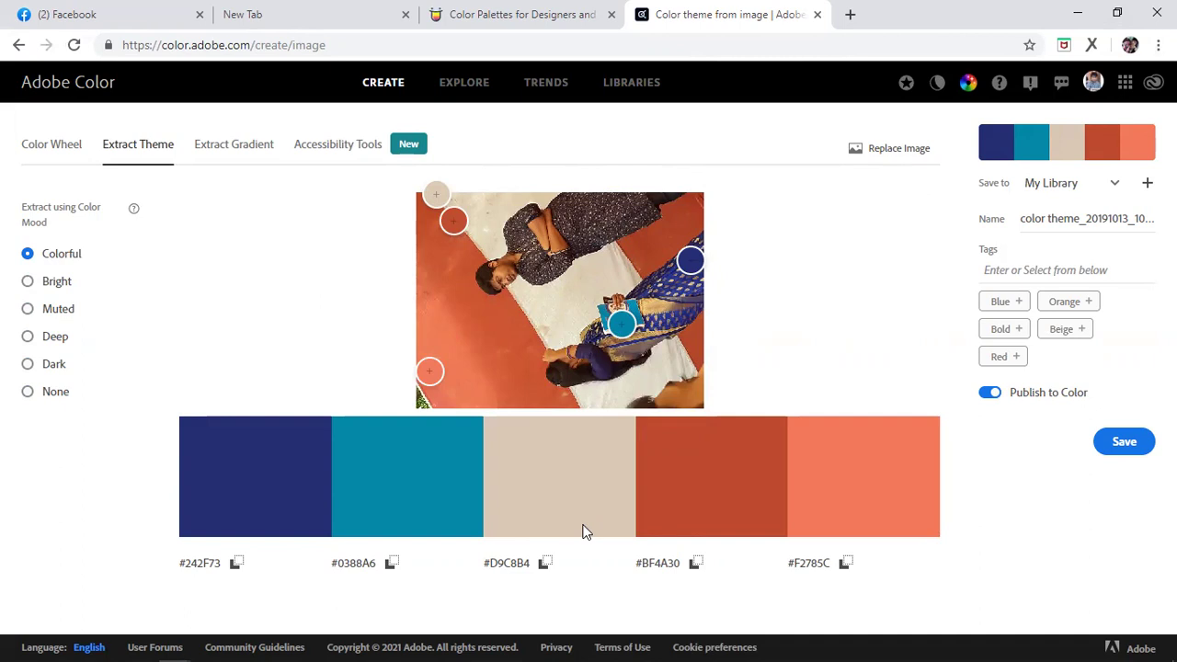
pyautogui.click(545, 564)
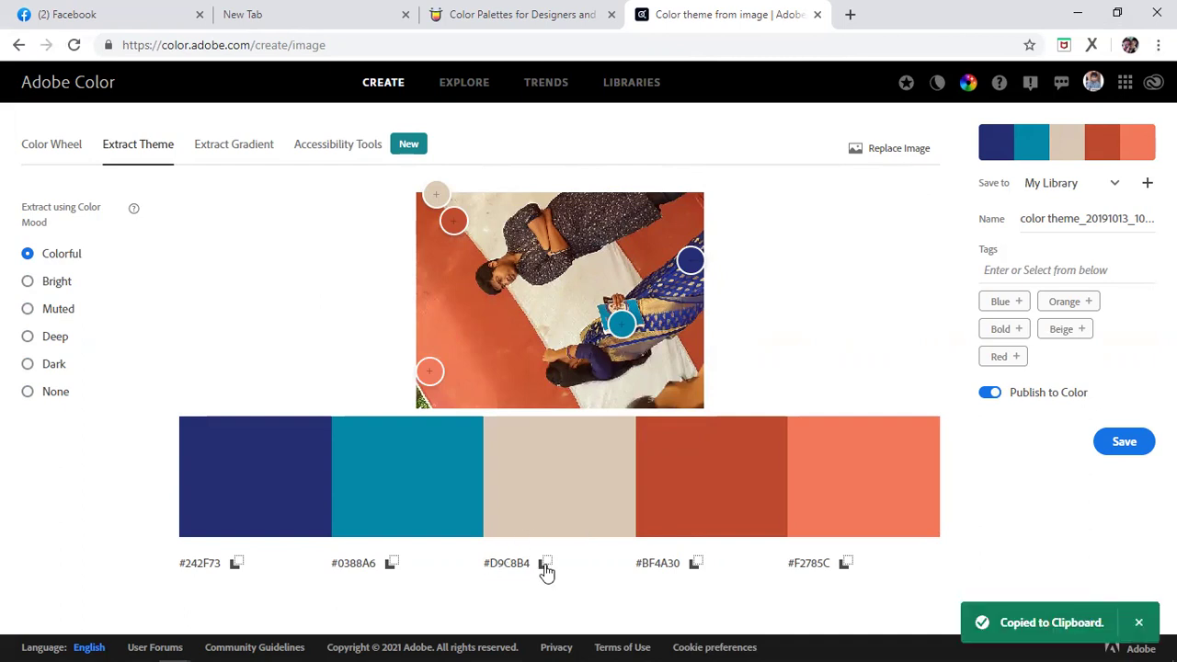
pyautogui.click(391, 564)
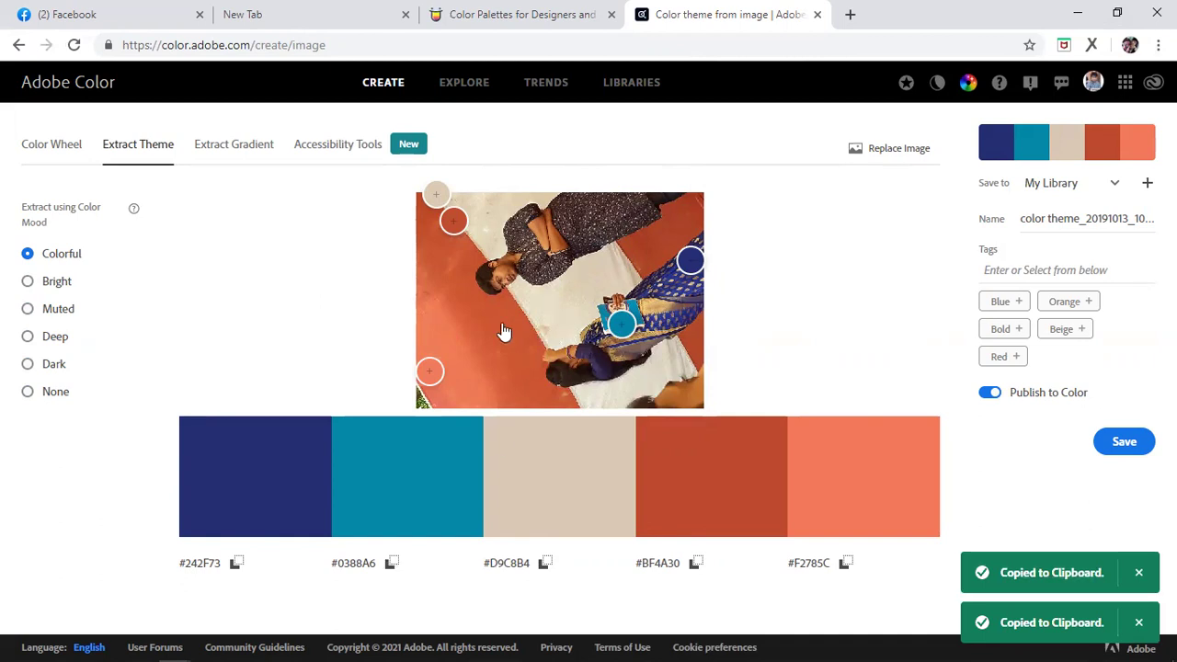
# Step: Go to Extract Gradient and move stops on the photo so the end samples #D45F3C and the middle #E4DAC1
pyautogui.click(244, 149)
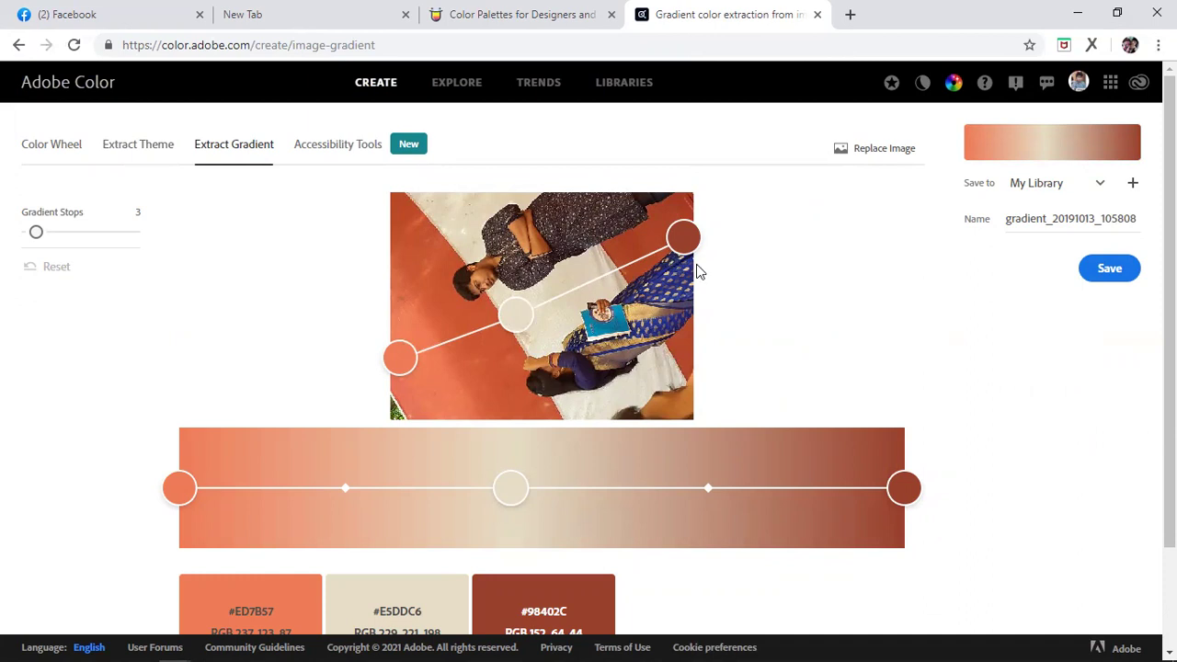
pyautogui.moveTo(675, 239); pyautogui.dragTo(630, 199)
pyautogui.moveTo(640, 245); pyautogui.dragTo(477, 417)
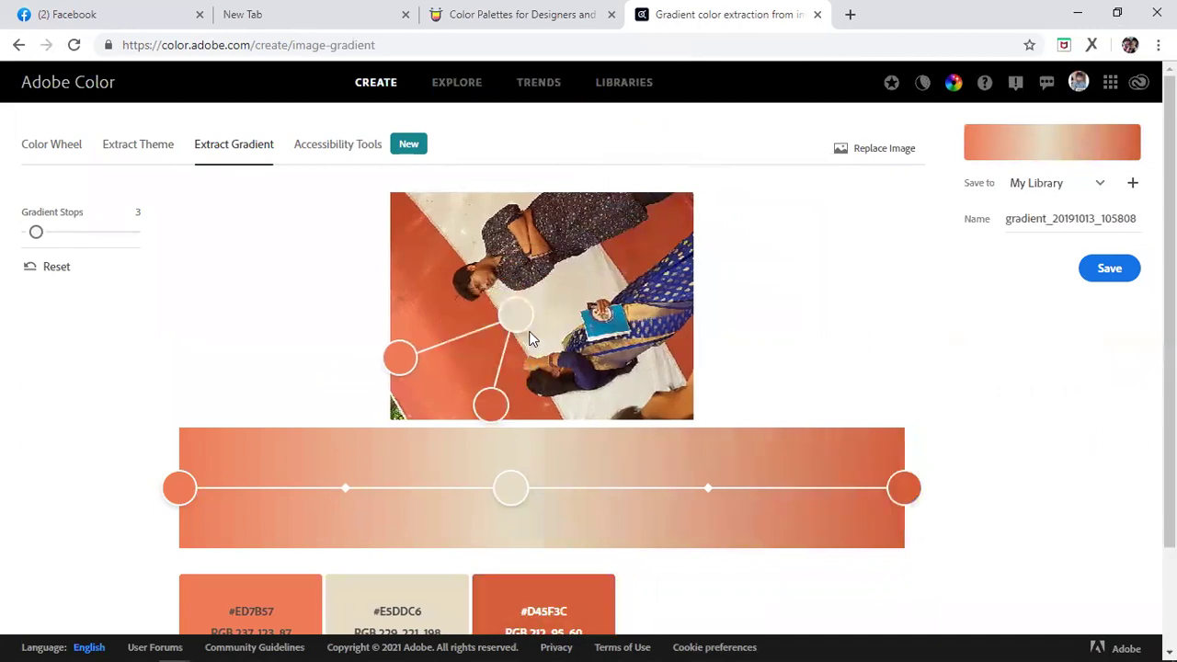
pyautogui.moveTo(520, 315)
pyautogui.mouseDown()
pyautogui.moveTo(418, 257)
pyautogui.moveTo(452, 250)
pyautogui.moveTo(427, 244)
pyautogui.moveTo(447, 230)
pyautogui.moveTo(511, 254)
pyautogui.moveTo(518, 324)
pyautogui.mouseUp()
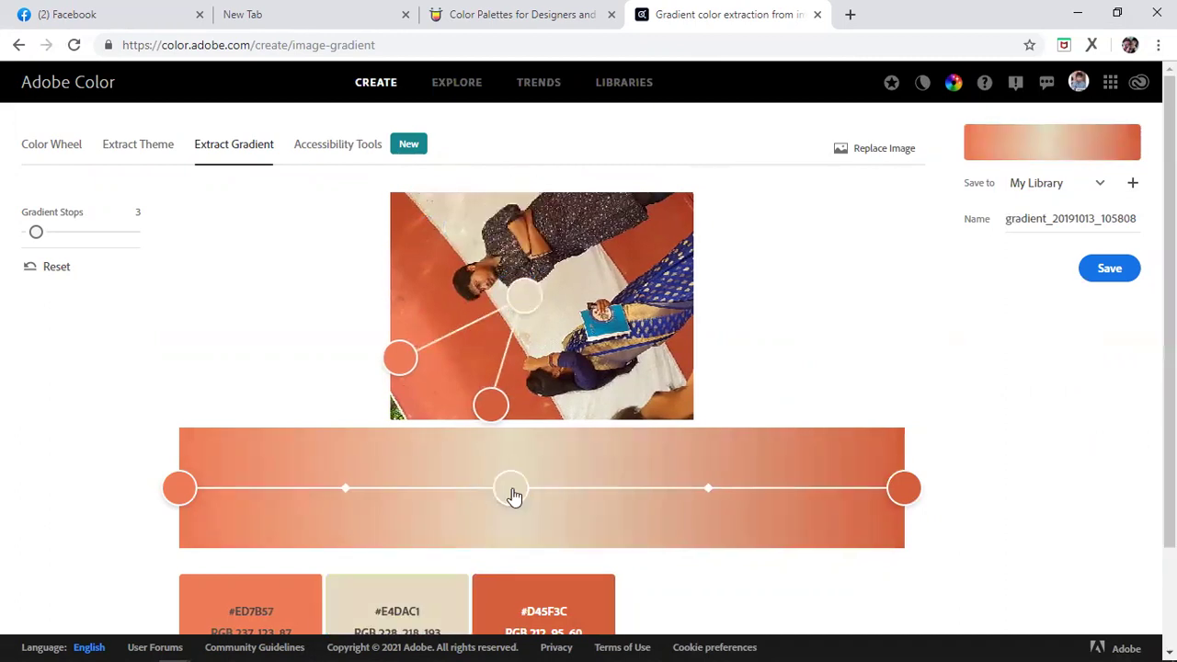
# Step: Copy the hex codes #ED7B57 and #D45F3C from the first and last gradient colors
pyautogui.scroll(-2, 705, 360)
pyautogui.moveTo(182, 542)
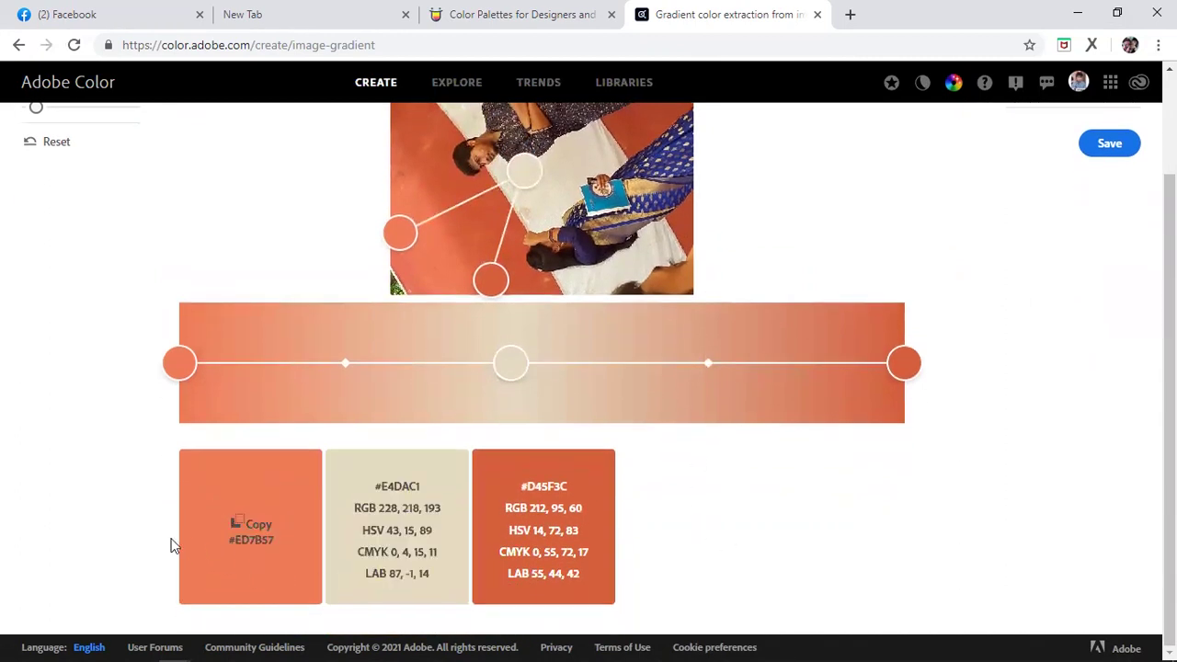
pyautogui.click(256, 542)
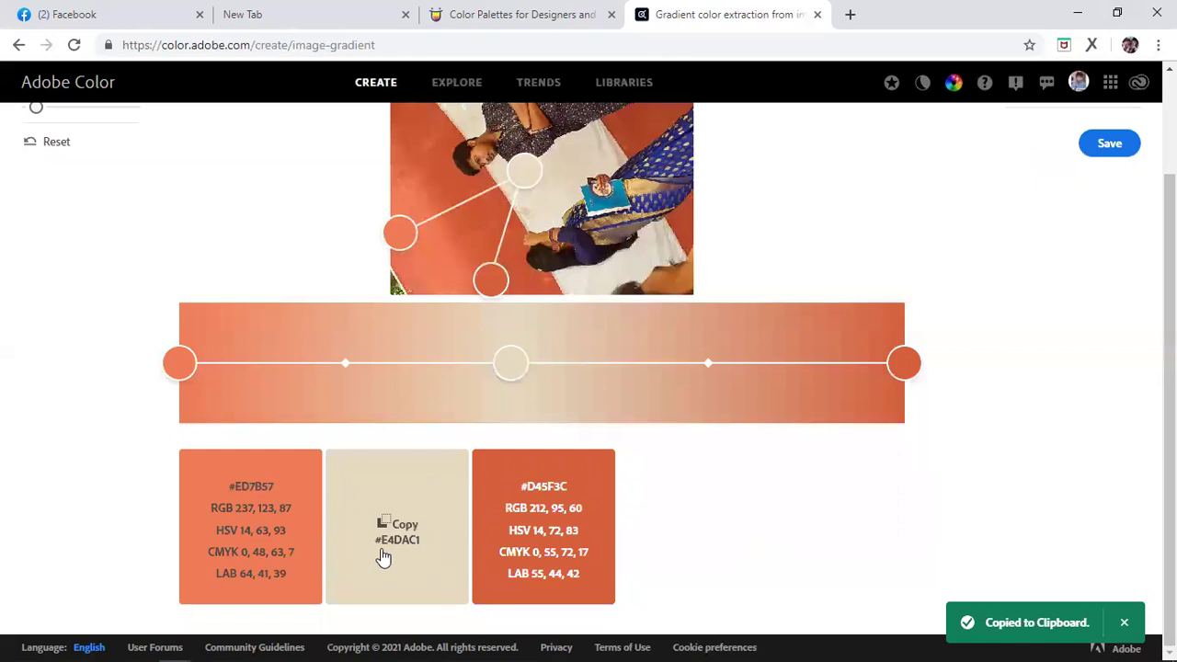
pyautogui.moveTo(520, 554)
pyautogui.click(528, 522)
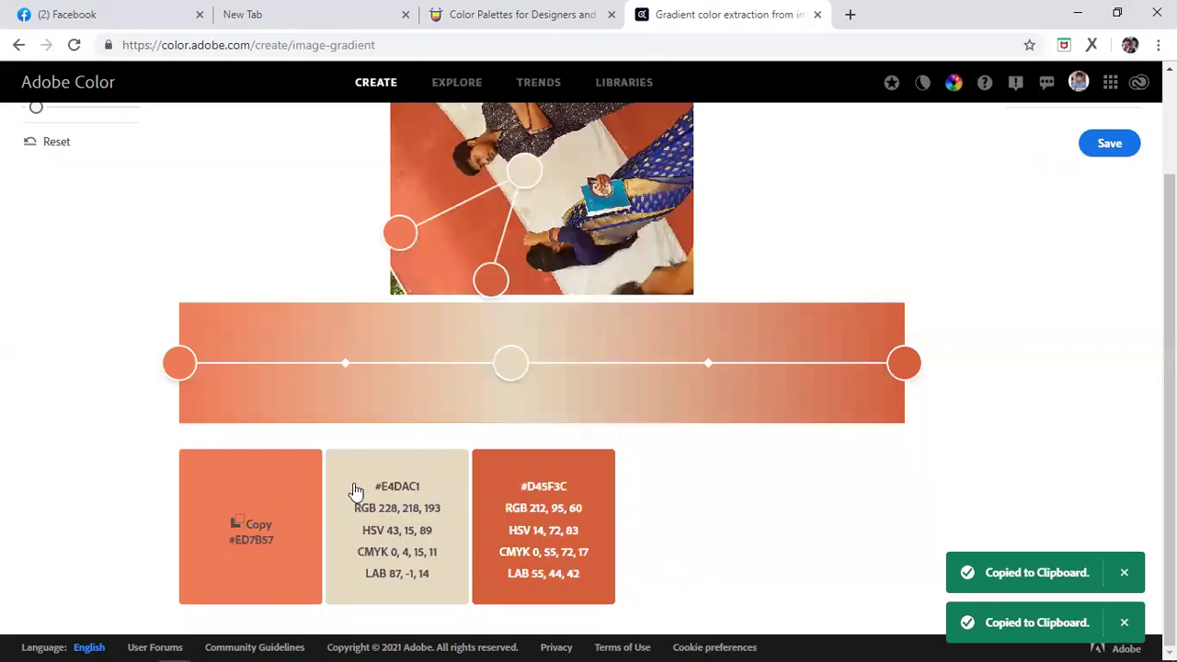
pyautogui.scroll(2, 678, 551)
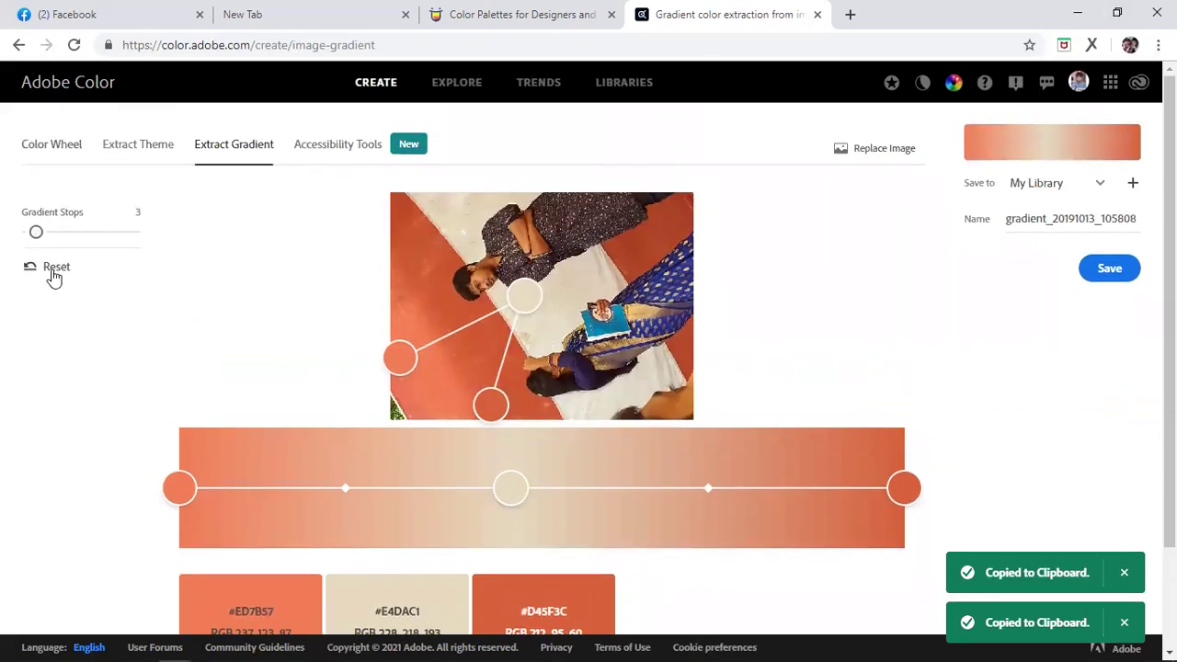
# Step: Raise the extracted gradient to 11 stops and go to the Contrast Checker in Accessibility Tools
pyautogui.moveTo(39, 229); pyautogui.dragTo(77, 232)
pyautogui.moveTo(77, 232); pyautogui.dragTo(102, 233)
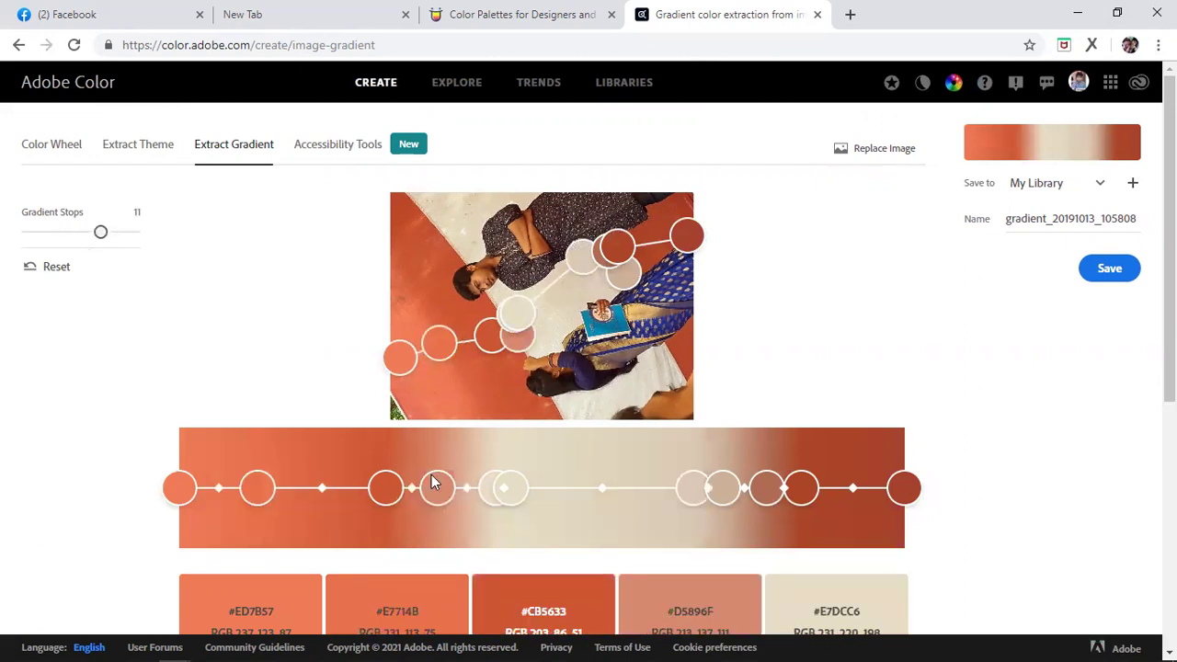
pyautogui.click(336, 151)
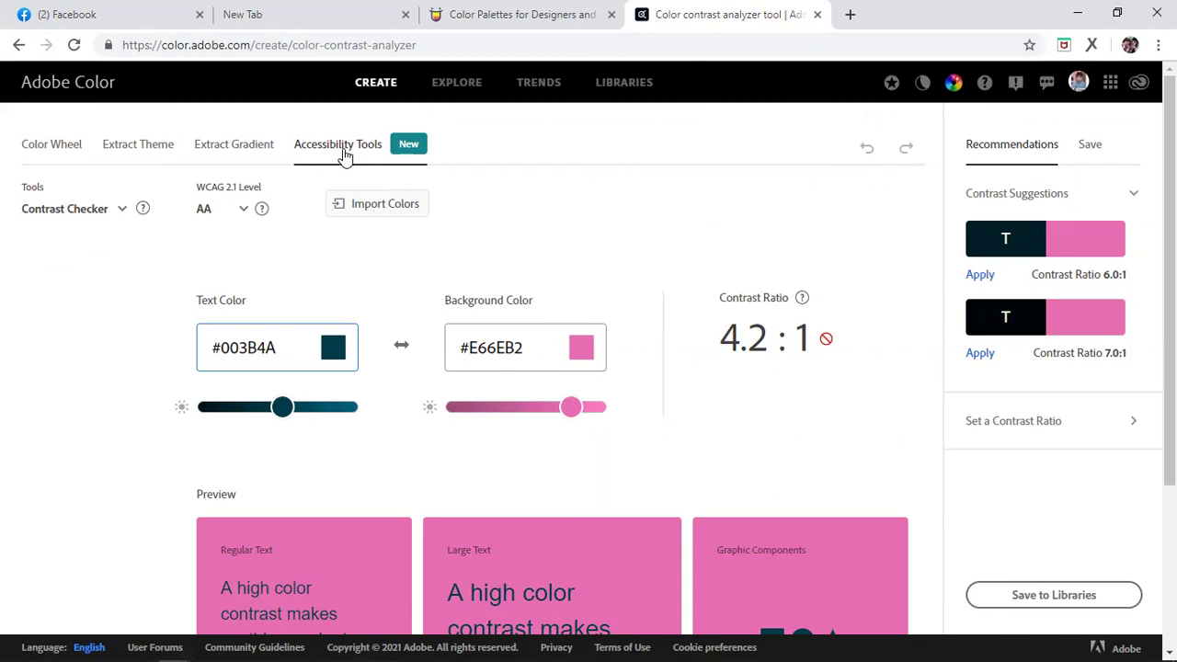
pyautogui.scroll(-3, 342, 157)
pyautogui.scroll(3, 368, 242)
# Step: Lighten the text color to #00495C, and replace it with yellow #FFF128 picked on the color wheel
pyautogui.moveTo(306, 410); pyautogui.dragTo(304, 404)
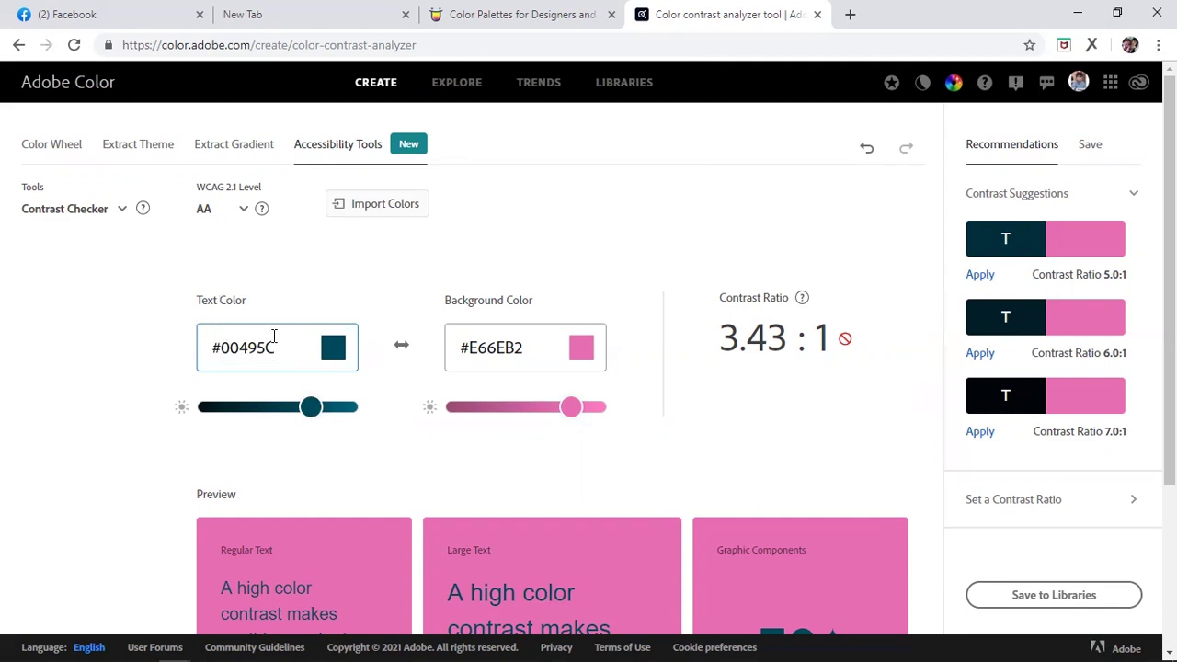
pyautogui.click(333, 352)
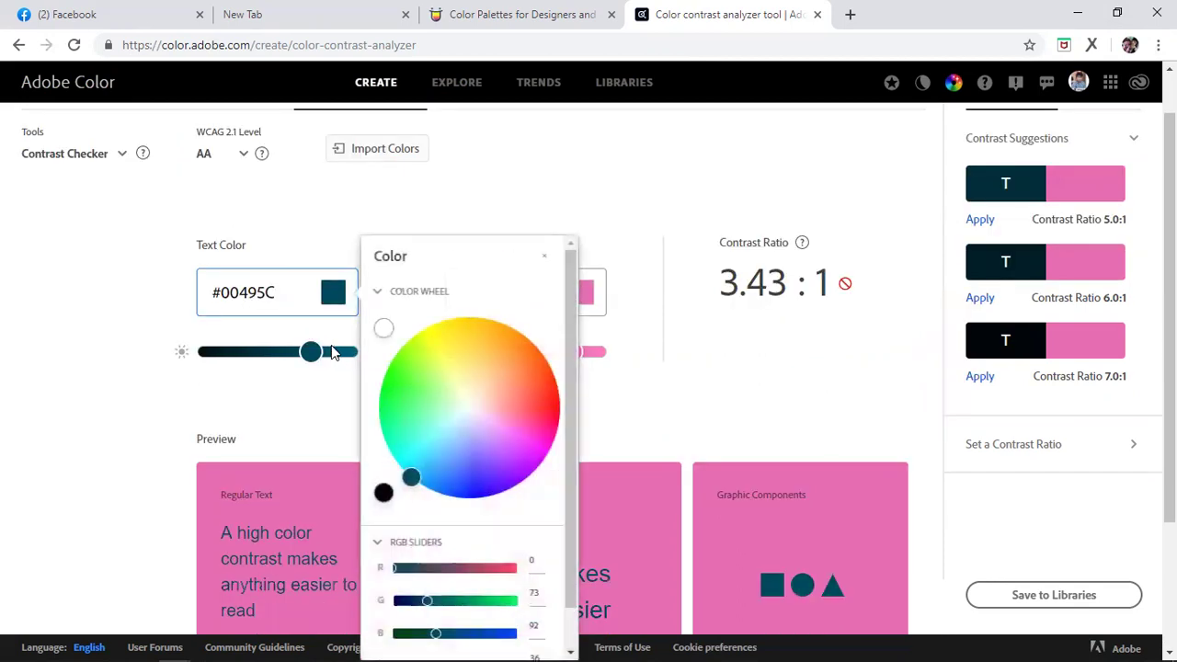
pyautogui.click(415, 371)
pyautogui.moveTo(448, 378); pyautogui.dragTo(441, 339)
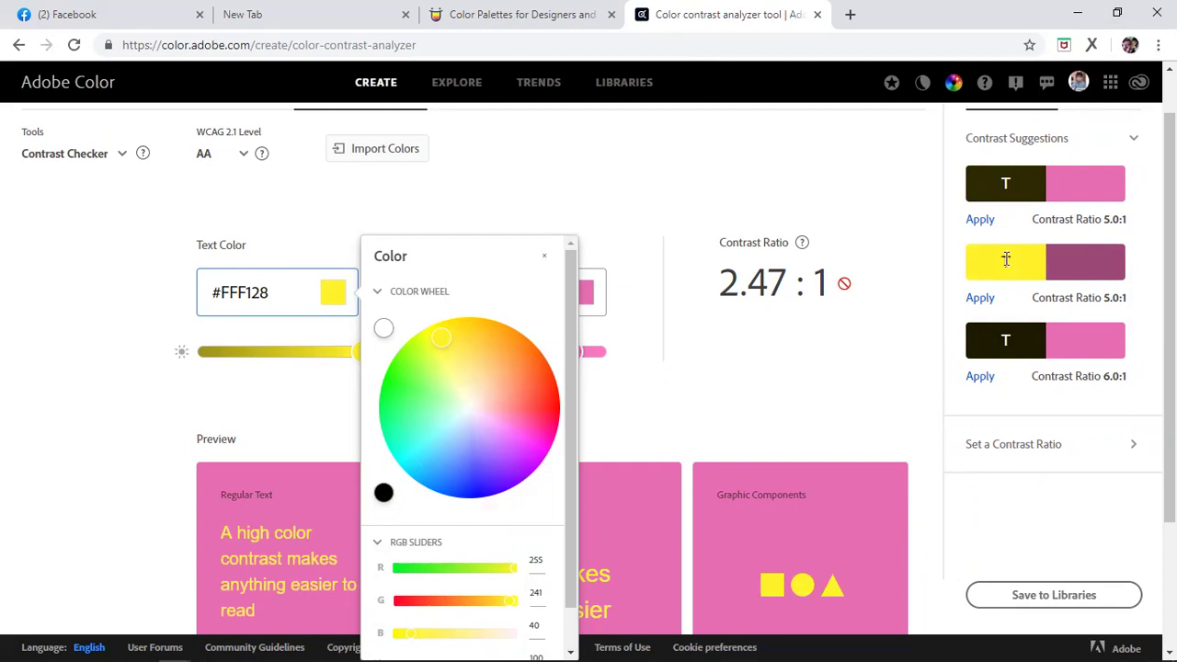
# Step: Try darkening the background color to #C9619C and lowering its red value to 73
pyautogui.click(599, 329)
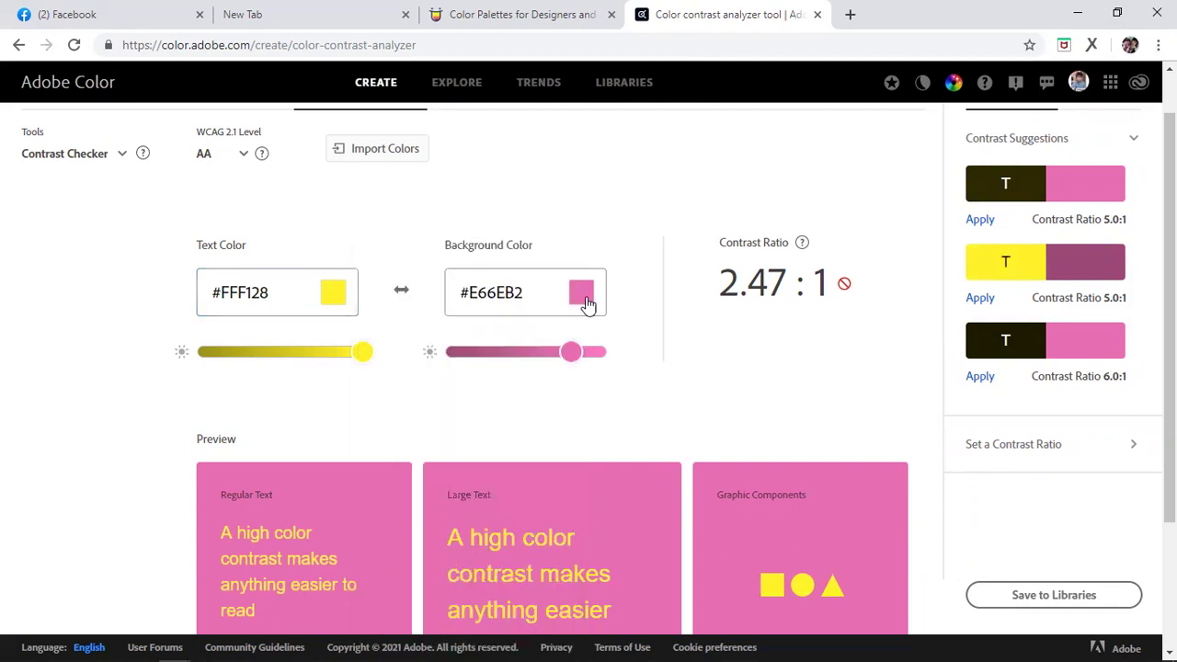
pyautogui.moveTo(571, 352); pyautogui.dragTo(524, 354)
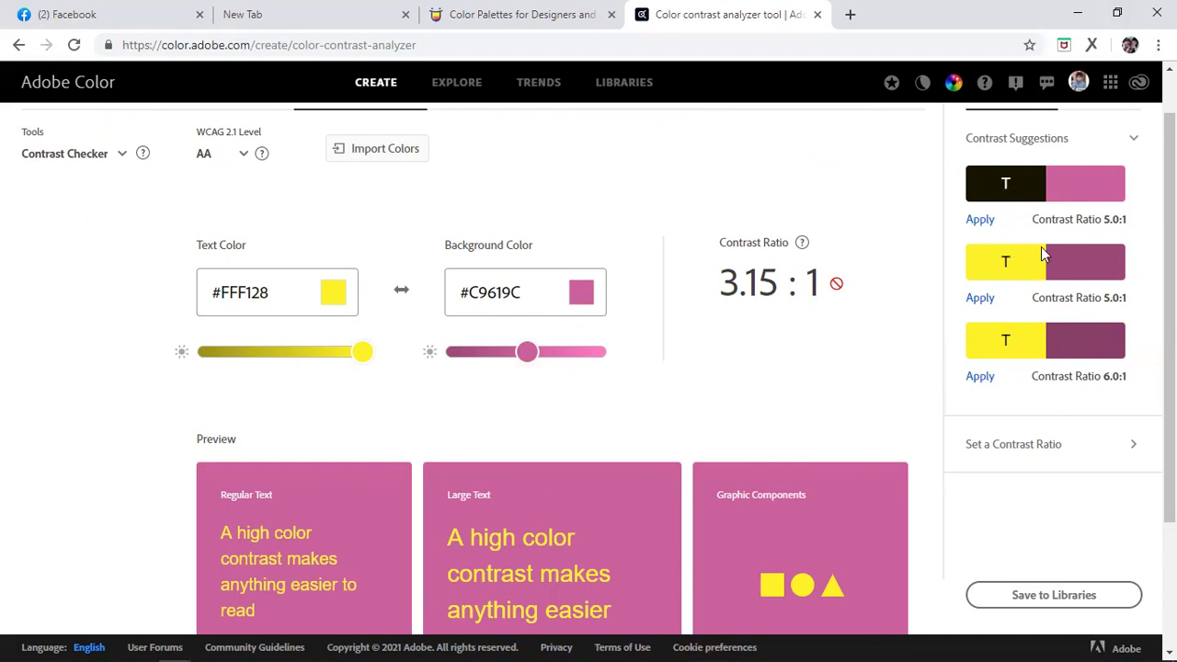
pyautogui.click(579, 294)
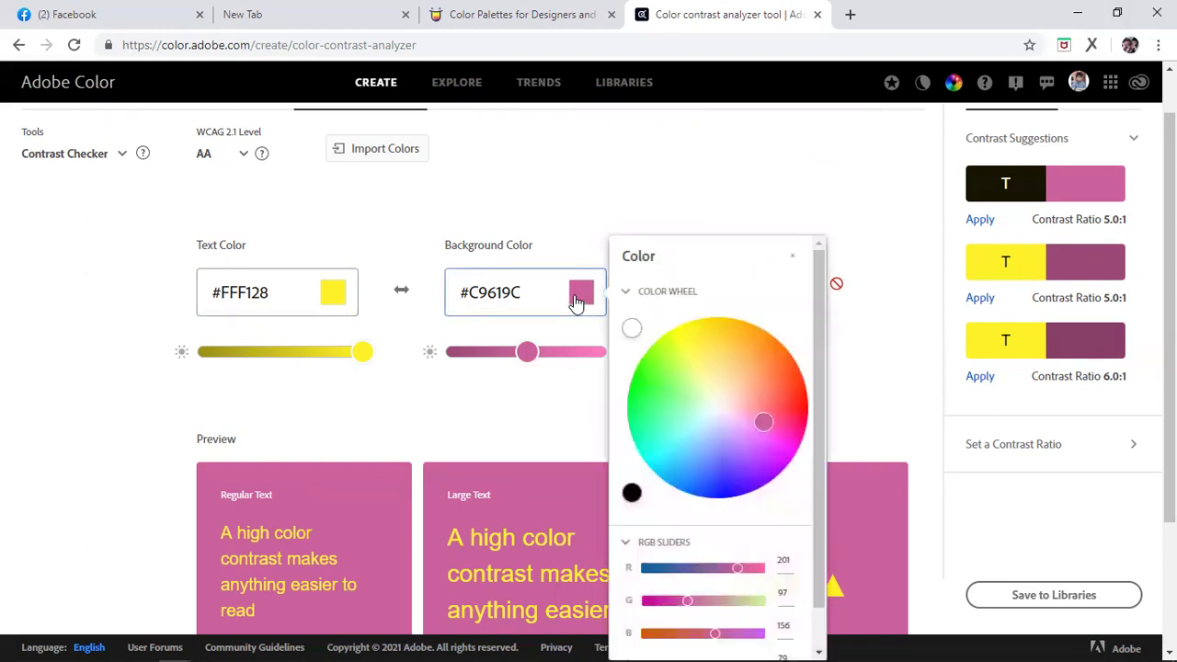
pyautogui.click(672, 567)
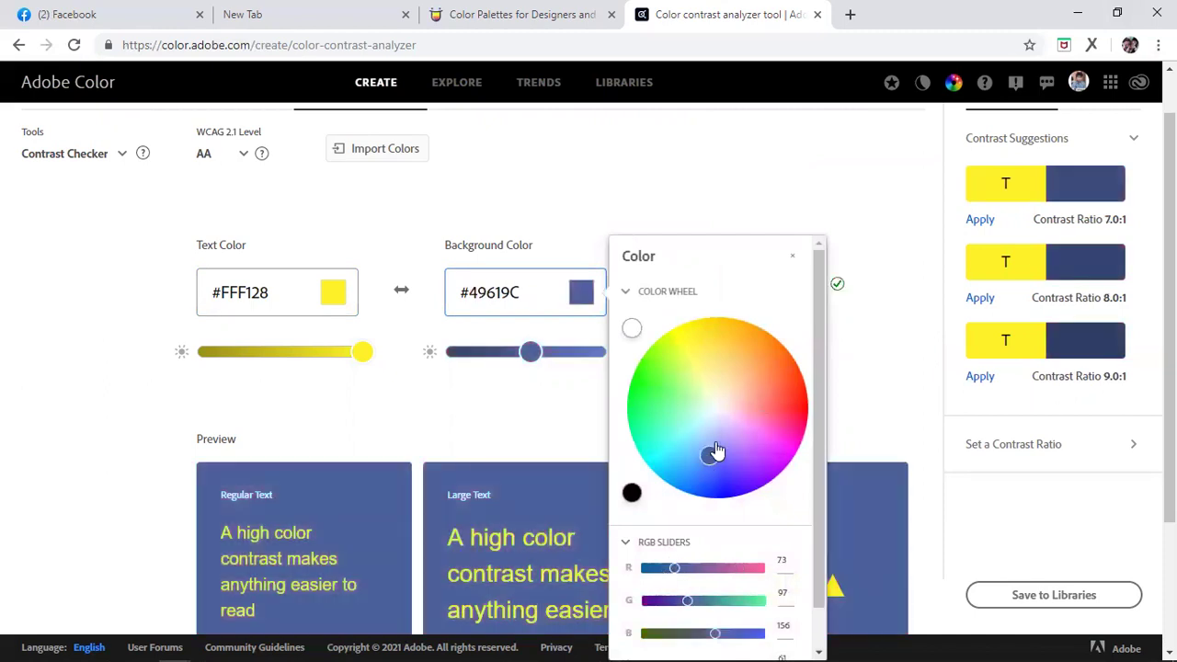
# Step: Pick orange #FFBC47 on the color wheel as the background color and review the contrast preview
pyautogui.click(744, 355)
pyautogui.moveTo(767, 386); pyautogui.dragTo(743, 347)
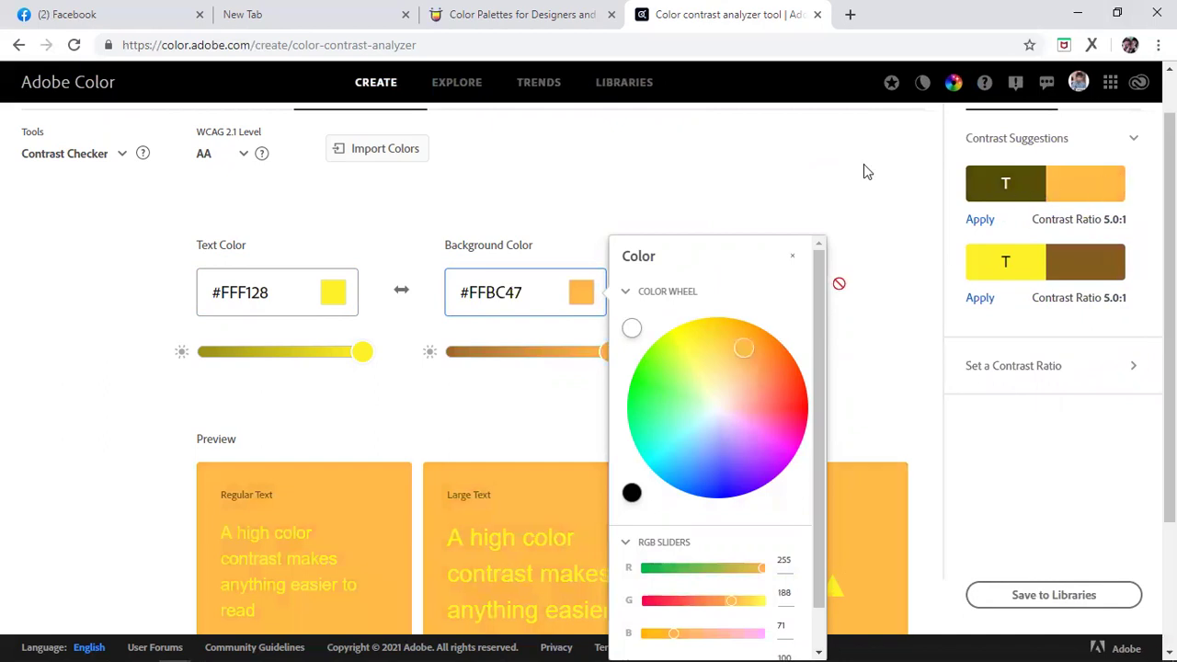
pyautogui.click(520, 193)
pyautogui.scroll(1, 520, 191)
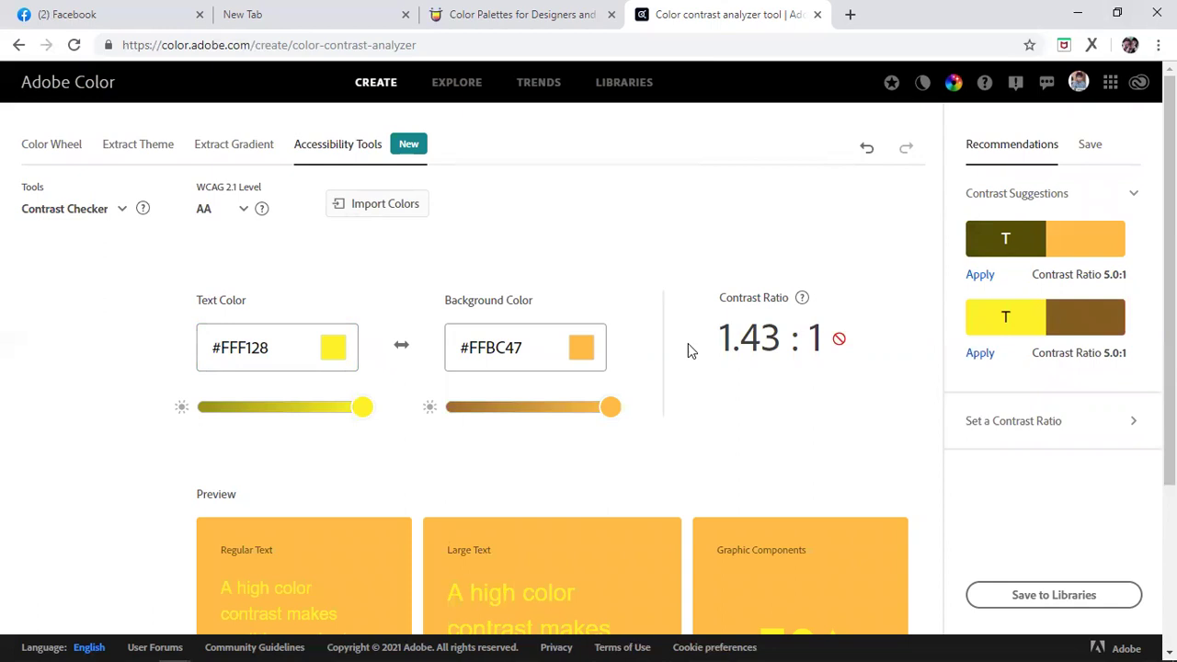
pyautogui.scroll(-3, 690, 343)
pyautogui.scroll(3, 717, 325)
# Step: Visit the color wheel game, Trends and Explore pages in turn
pyautogui.click(955, 84)
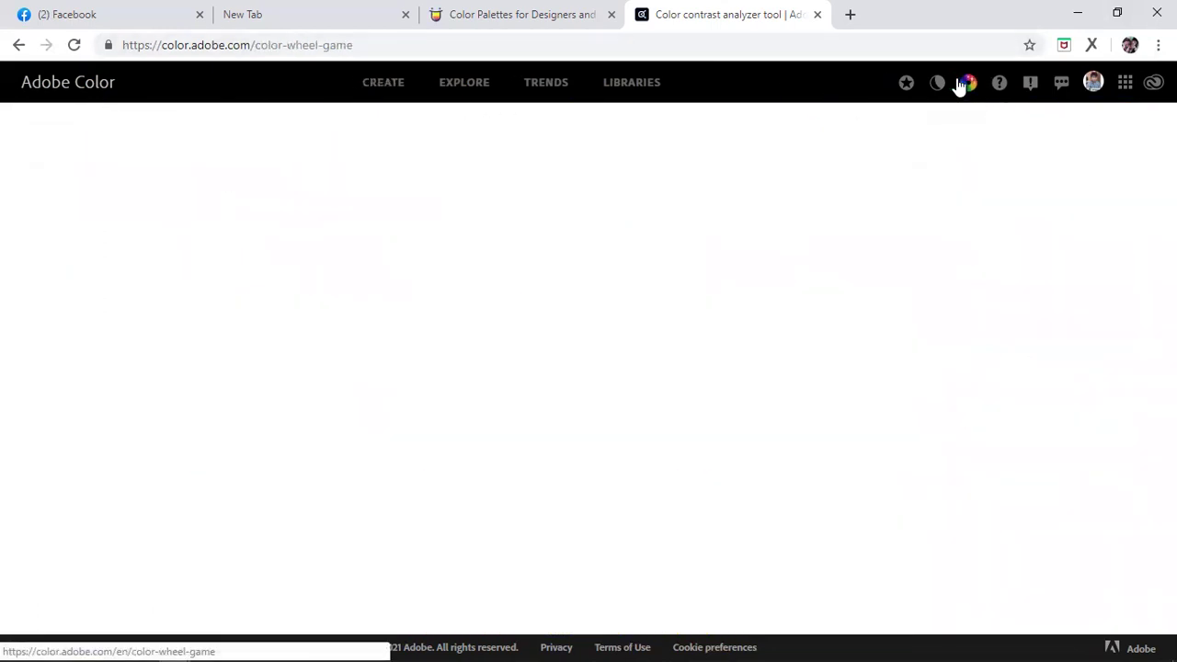
pyautogui.click(553, 87)
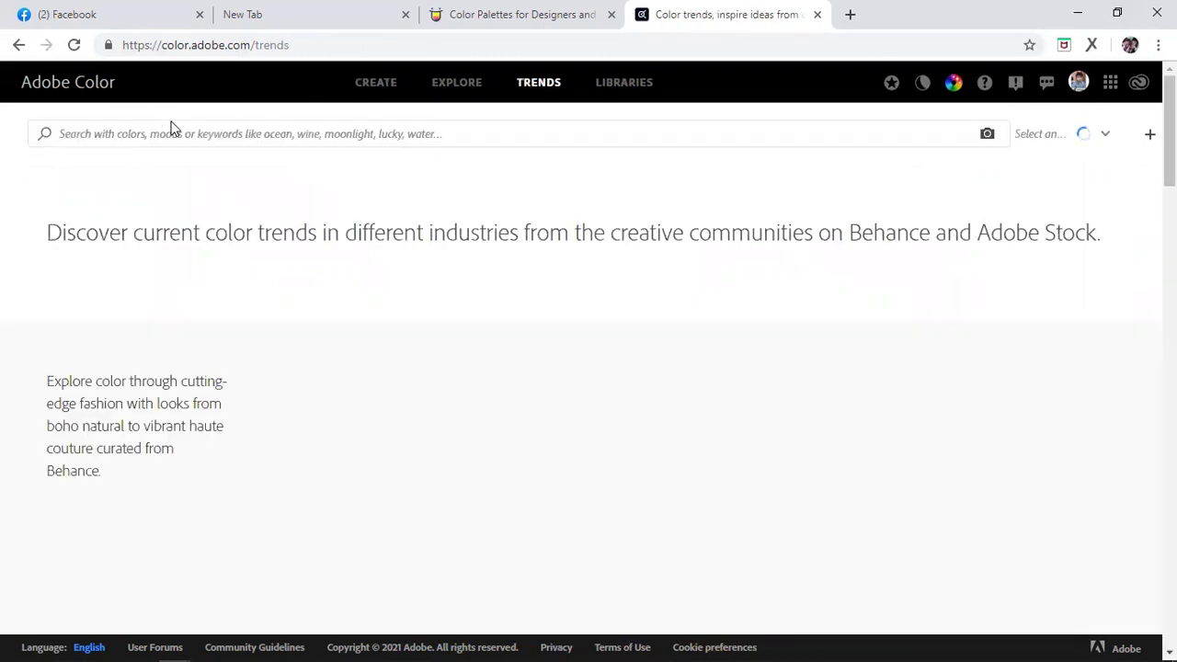
pyautogui.doubleClick(473, 84)
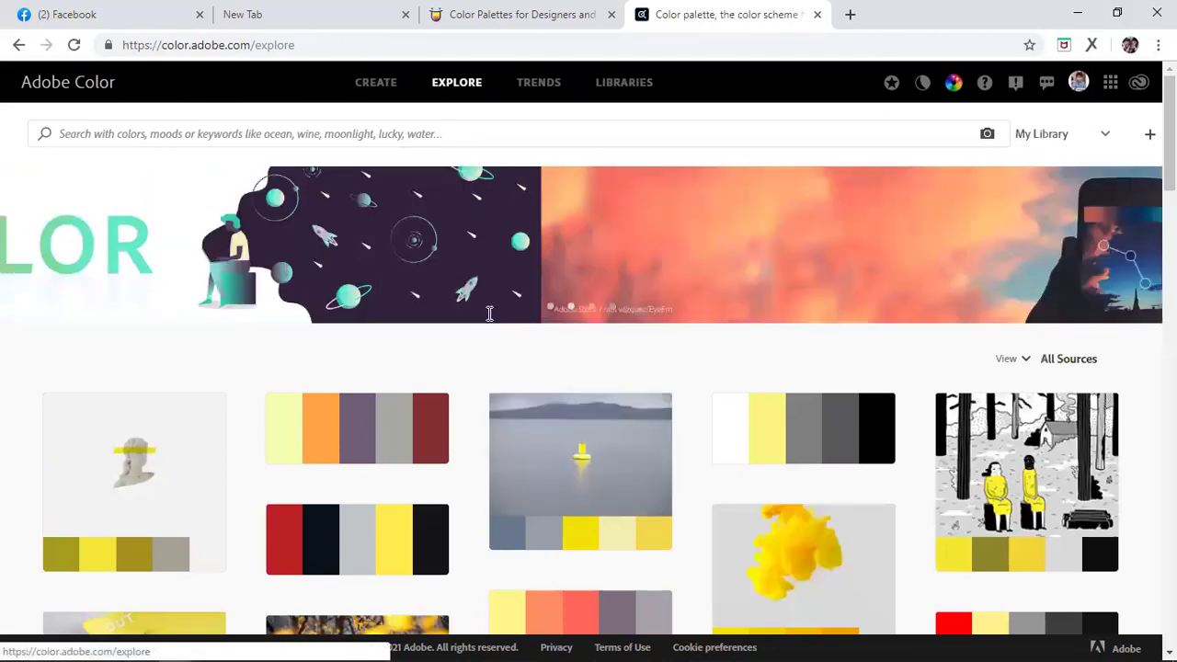
# Step: Browse the color themes in the Explore gallery and return to its beginning
pyautogui.scroll(-4, 514, 318)
pyautogui.scroll(-2, 515, 318)
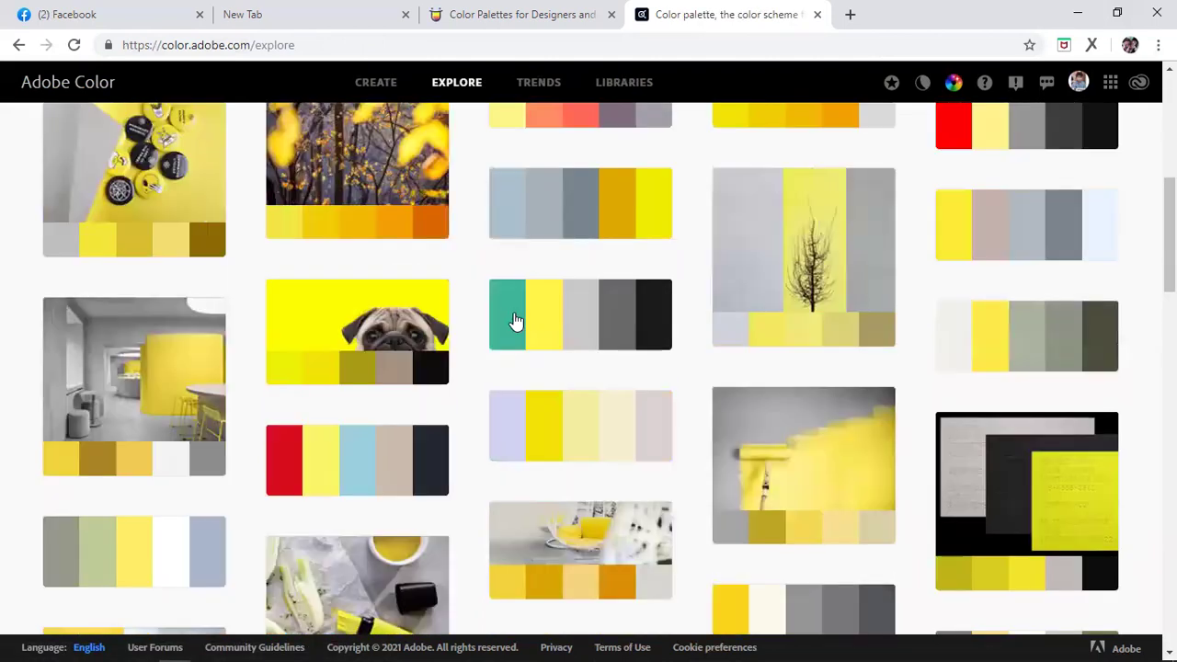
pyautogui.scroll(2, 373, 352)
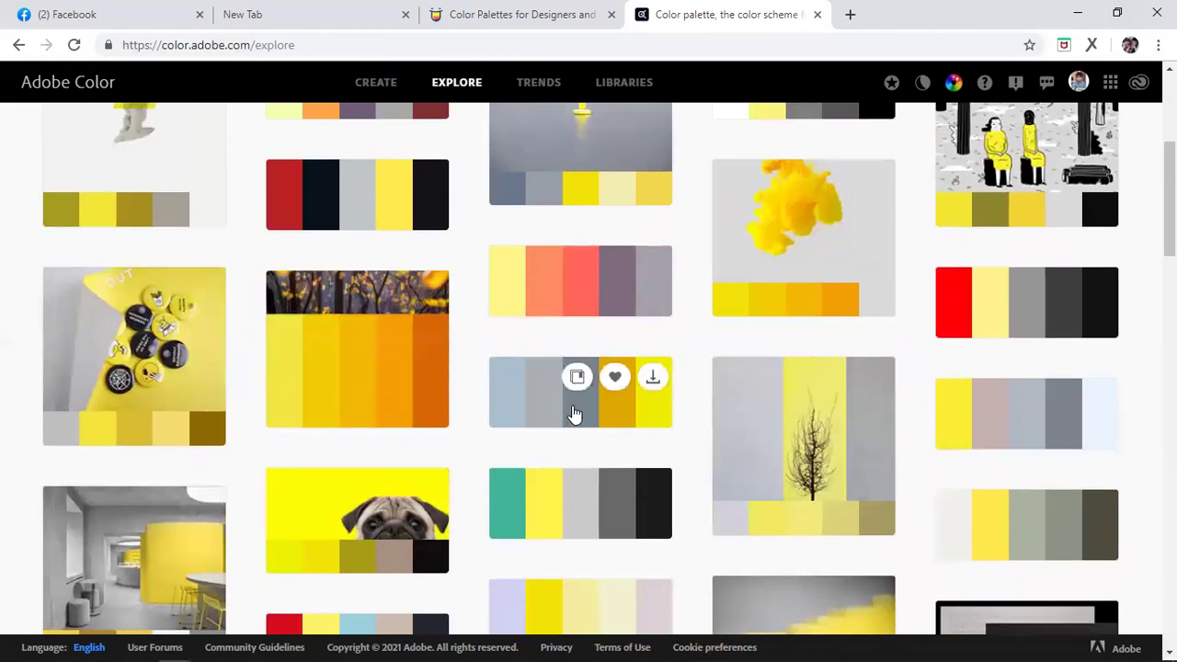
pyautogui.scroll(-1, 392, 533)
pyautogui.scroll(-3, 331, 415)
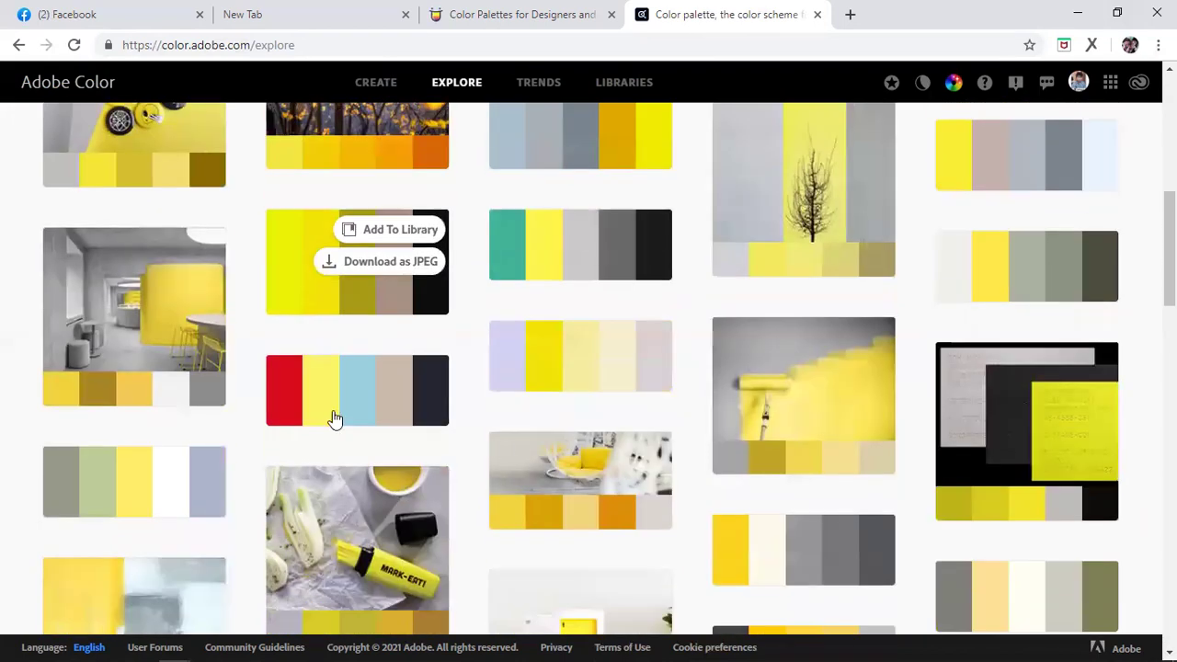
pyautogui.scroll(-5, 375, 474)
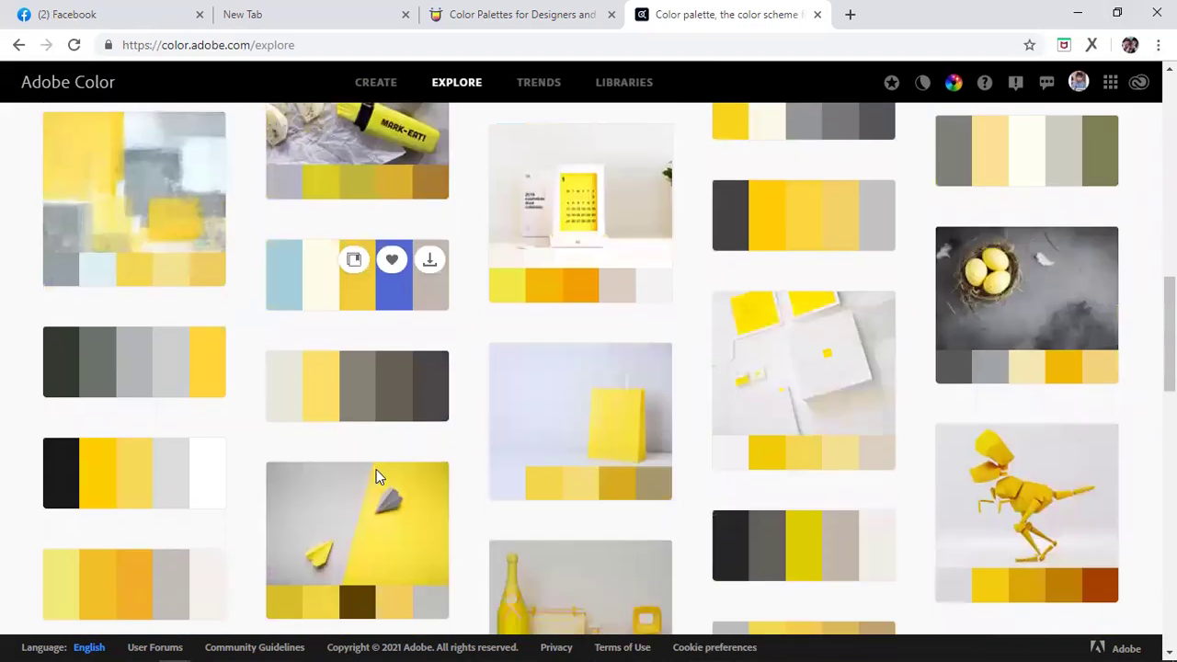
pyautogui.scroll(10, 376, 476)
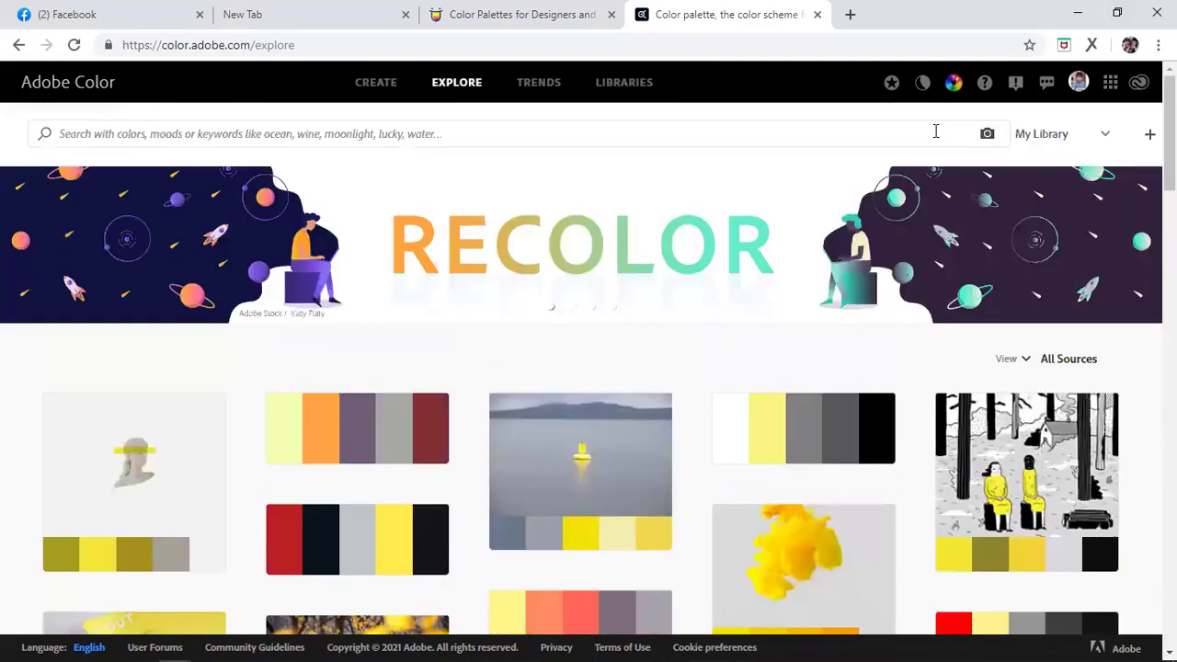
# Step: Check the bookmarked graphics websites in a new tab, switch to Color Hunt and close the blank tab
pyautogui.click(853, 16)
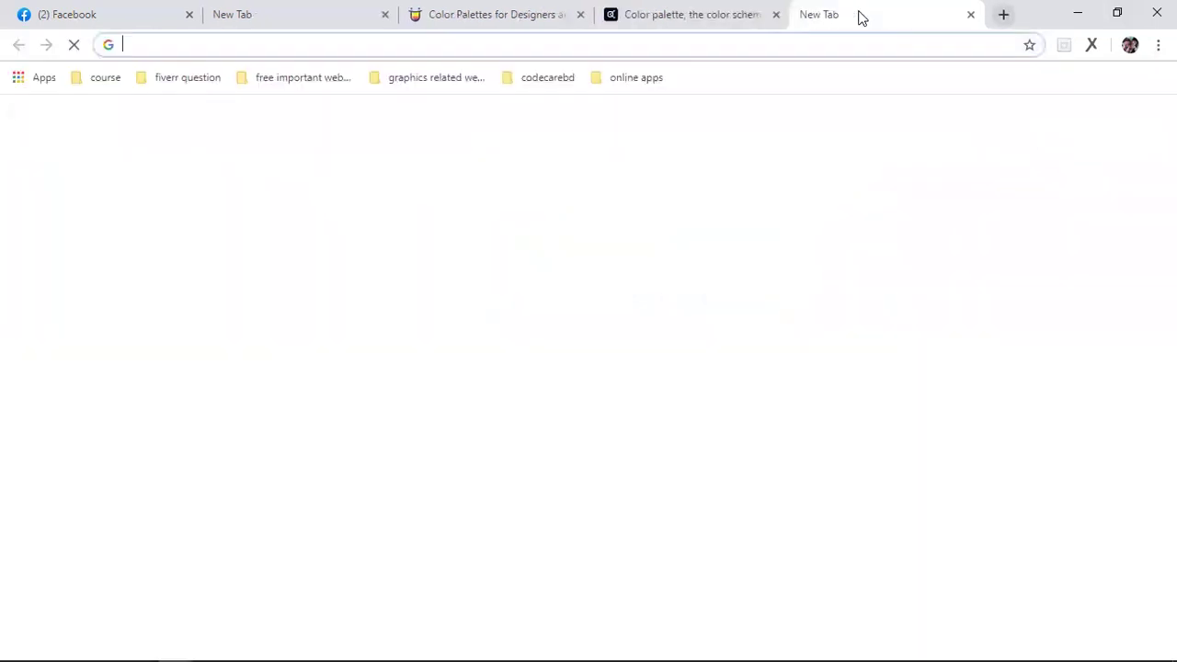
pyautogui.click(444, 79)
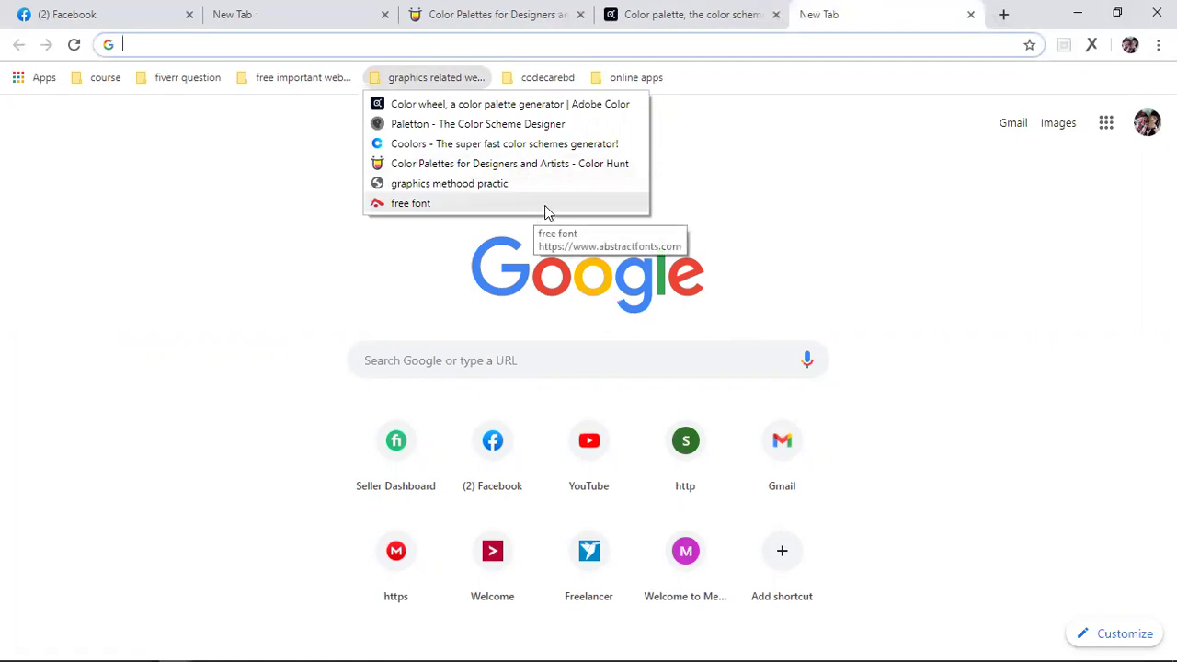
pyautogui.click(512, 22)
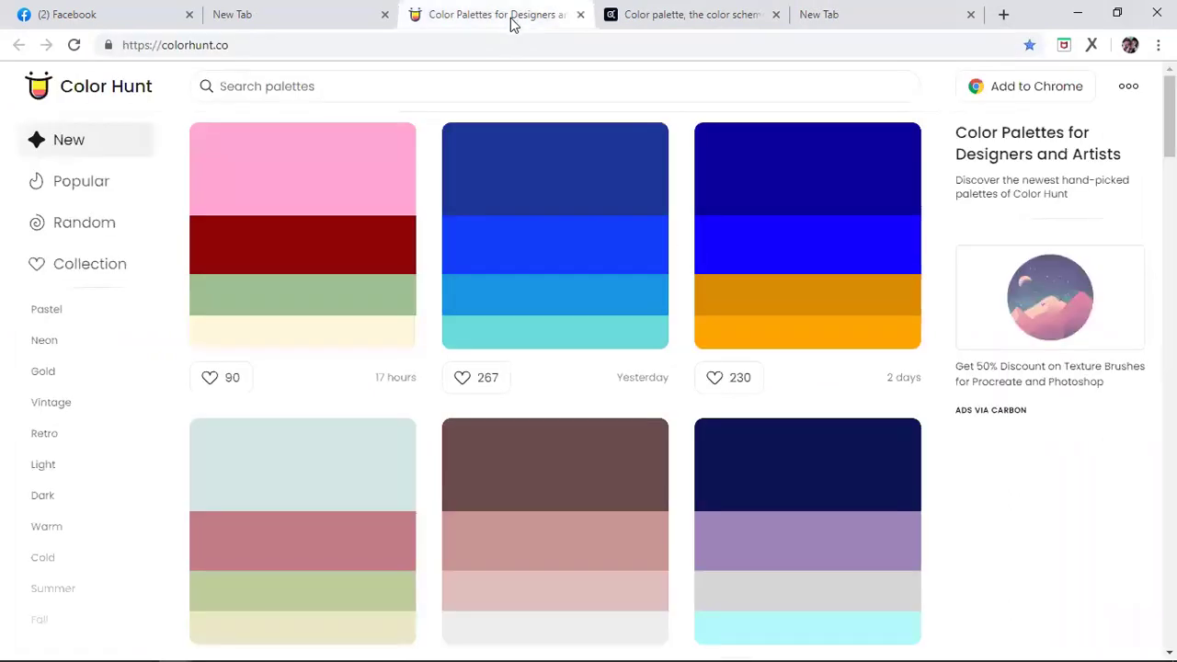
pyautogui.click(968, 17)
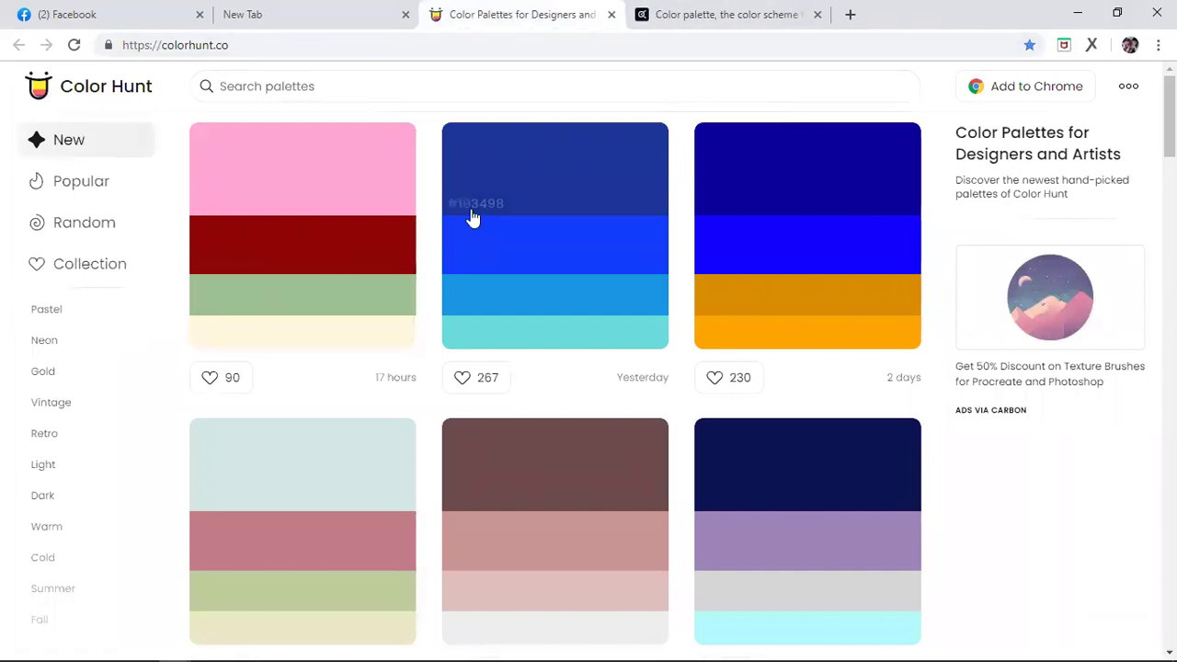
# Step: Look through Color Hunt's newest palettes and return to the first ones
pyautogui.scroll(-3, 470, 223)
pyautogui.scroll(-10, 470, 221)
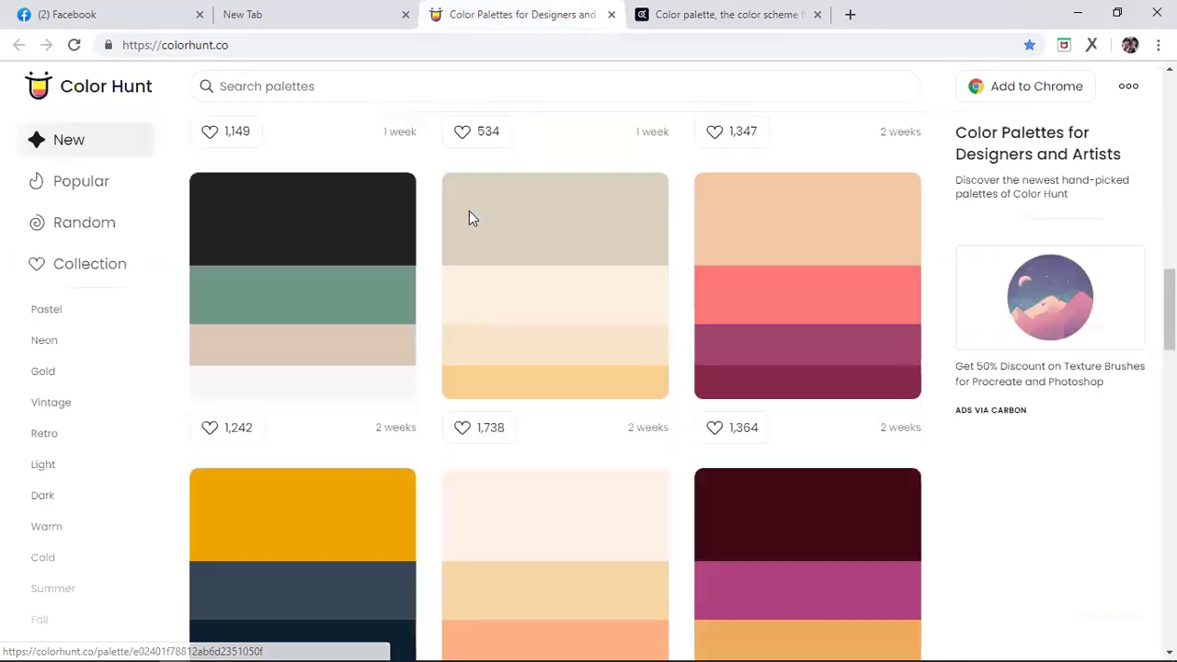
pyautogui.scroll(-15, 471, 218)
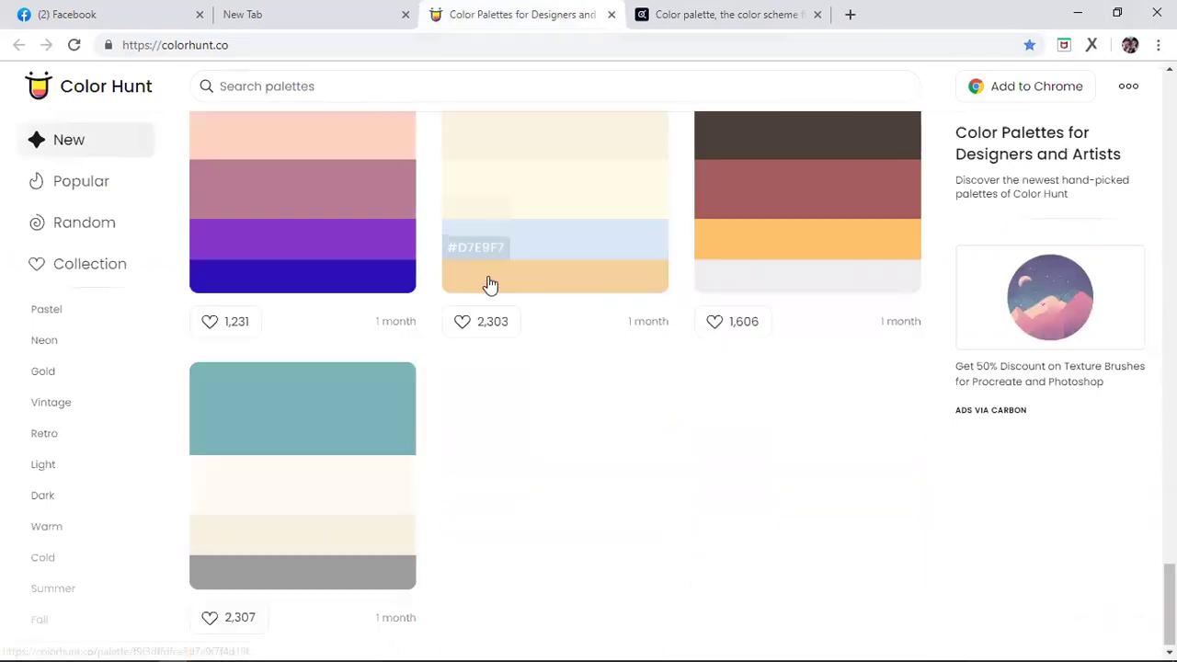
pyautogui.scroll(-5, 638, 394)
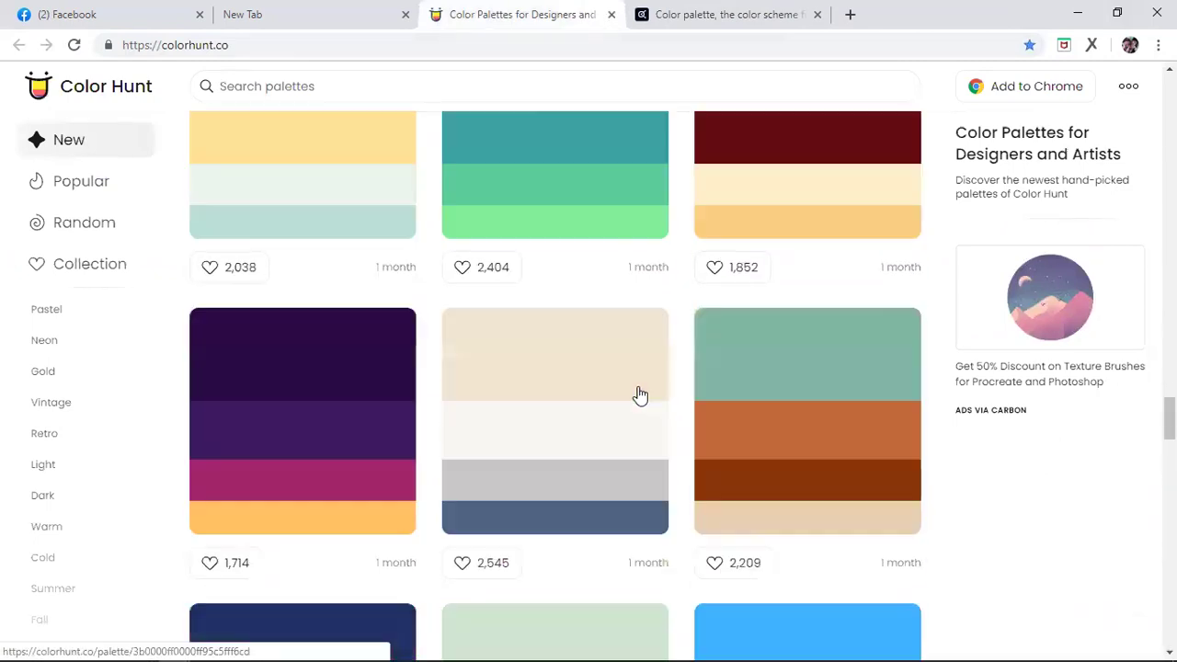
pyautogui.scroll(-10, 640, 397)
pyautogui.scroll(13, 640, 397)
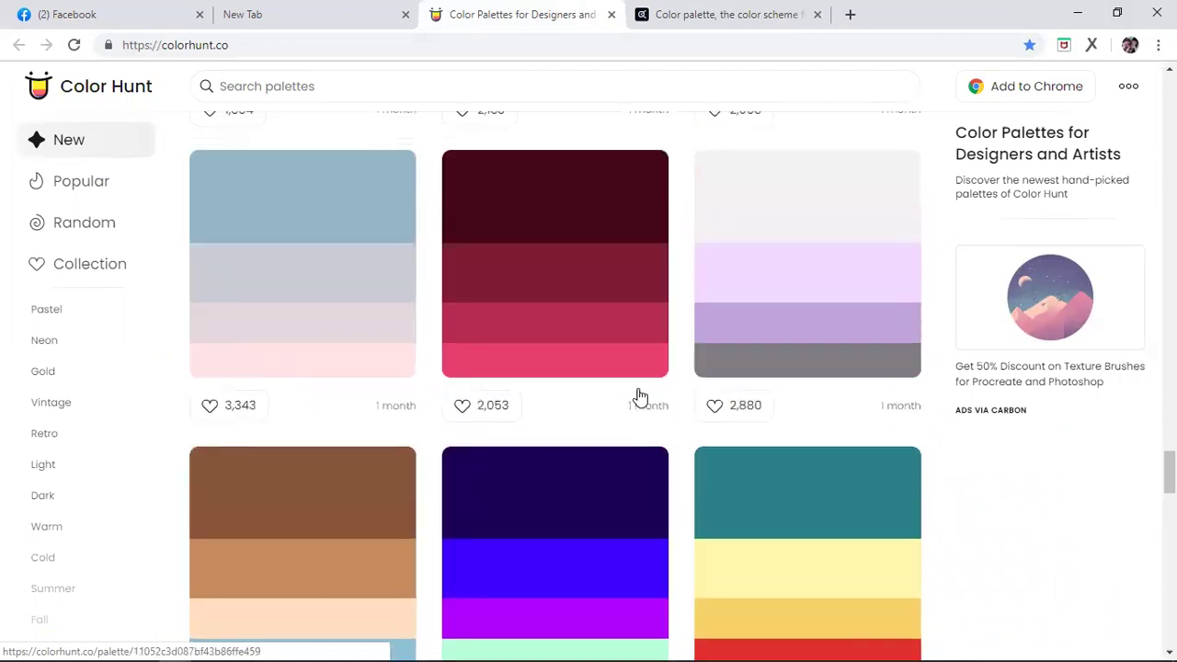
pyautogui.scroll(20, 639, 397)
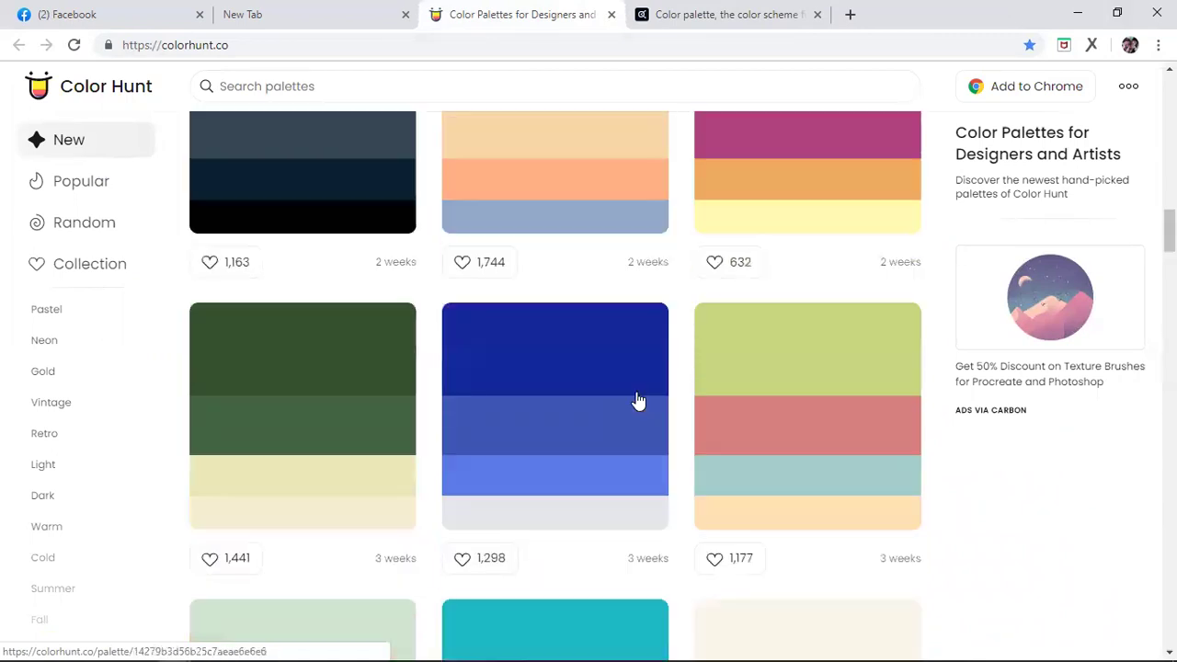
pyautogui.scroll(7, 638, 401)
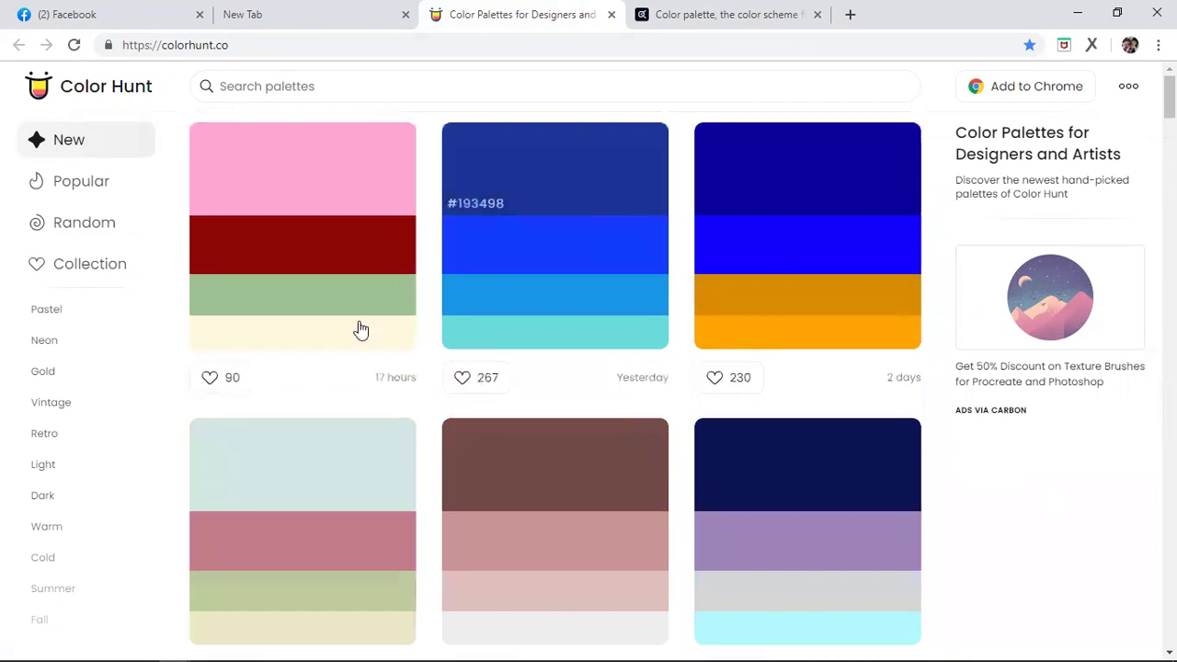
# Step: Open the detail page of the first palette, with pink, dark red, green and cream
pyautogui.scroll(-3, 567, 394)
pyautogui.scroll(3, 567, 394)
pyautogui.click(344, 262)
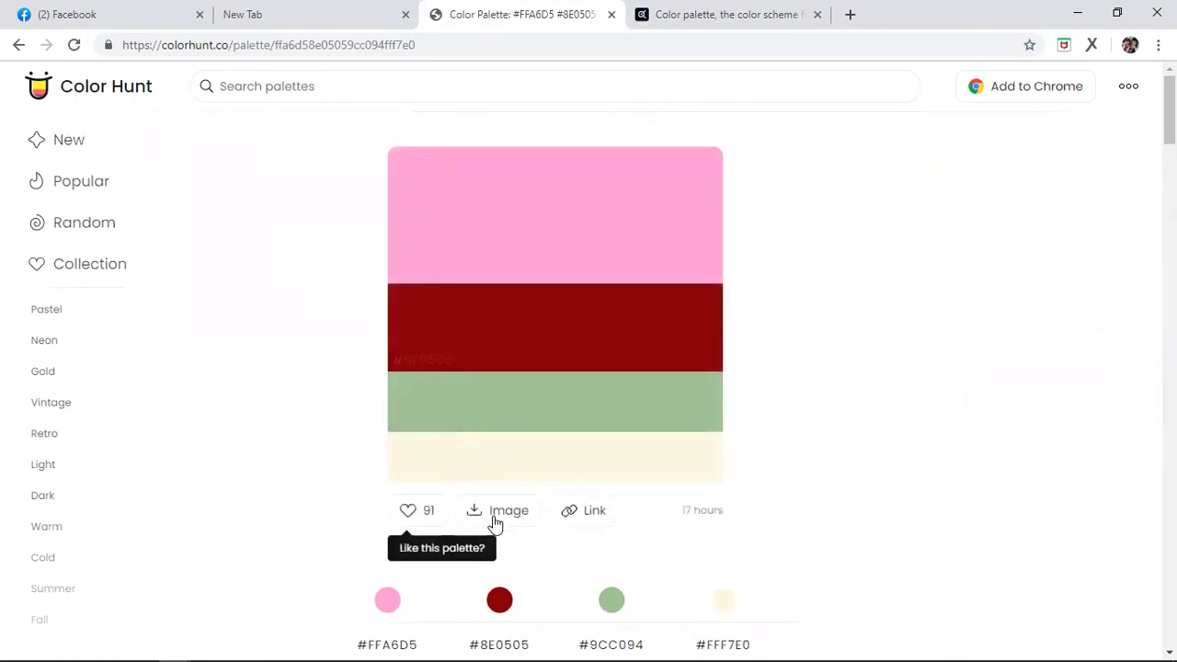
# Step: Load the bookmarked Coolors website in its own tab and close the blank new tab
pyautogui.click(699, 15)
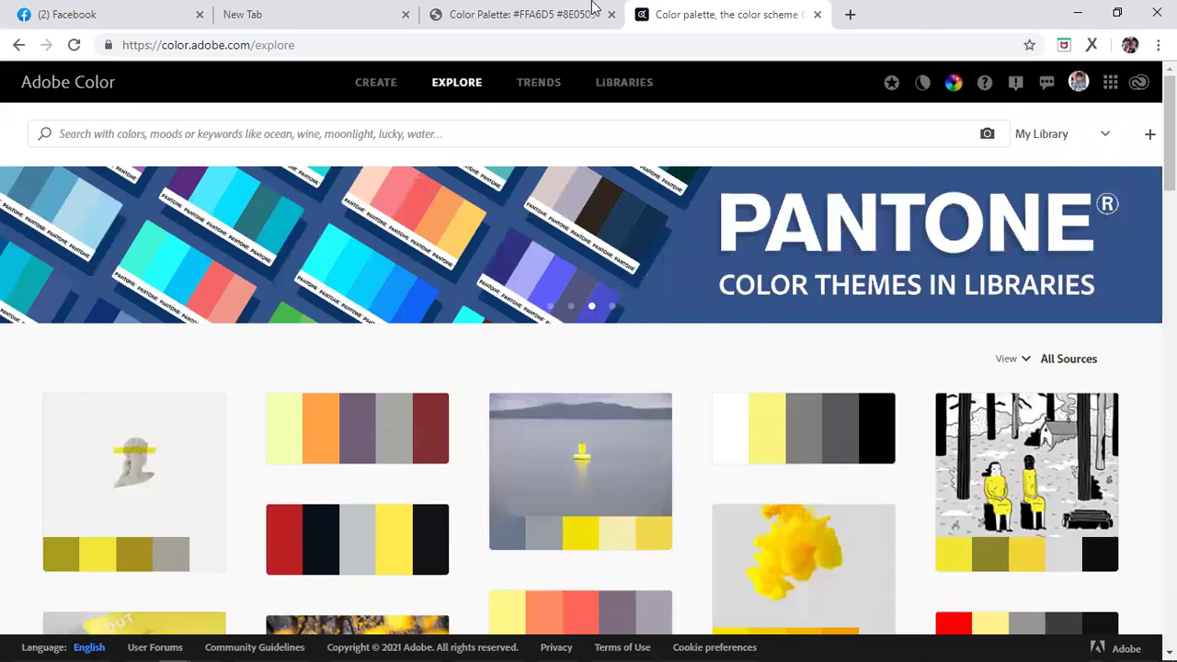
pyautogui.click(566, 13)
pyautogui.click(745, 11)
pyautogui.click(849, 15)
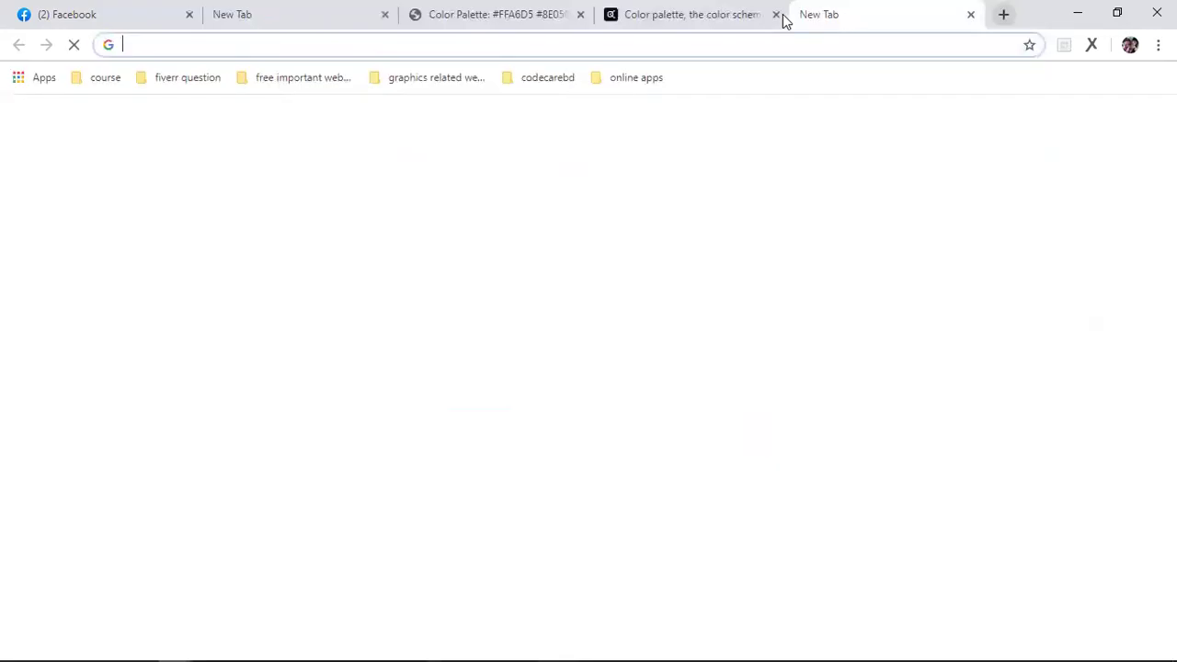
pyautogui.click(394, 83)
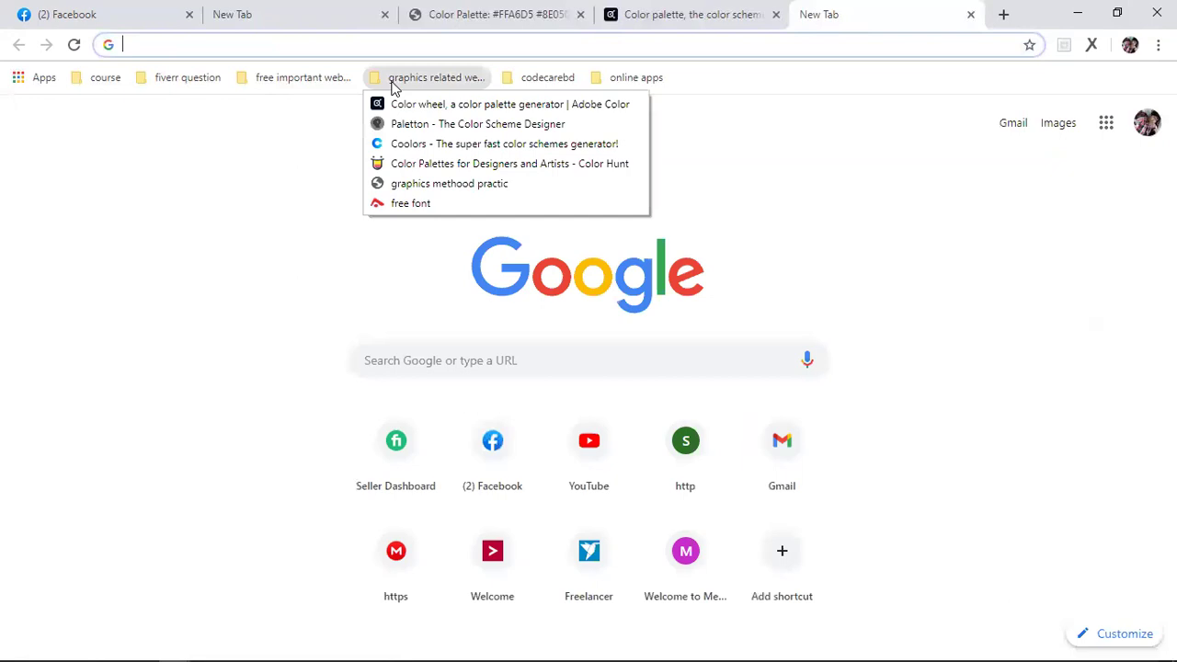
pyautogui.middleClick(418, 145)
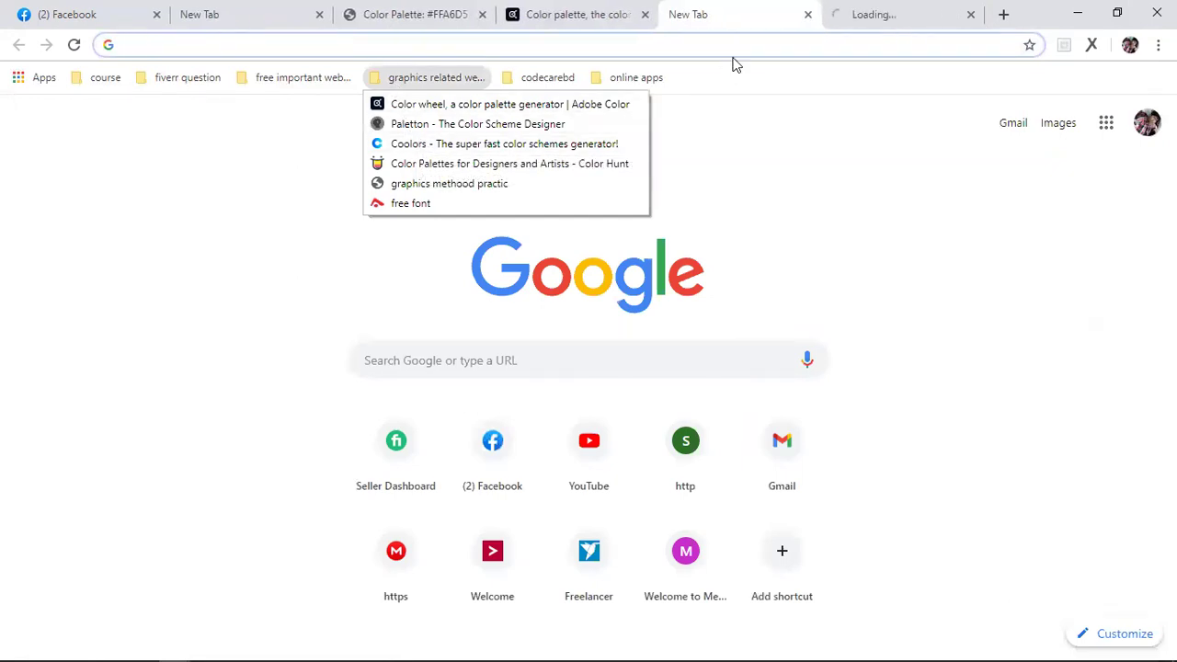
pyautogui.click(772, 9)
pyautogui.click(808, 15)
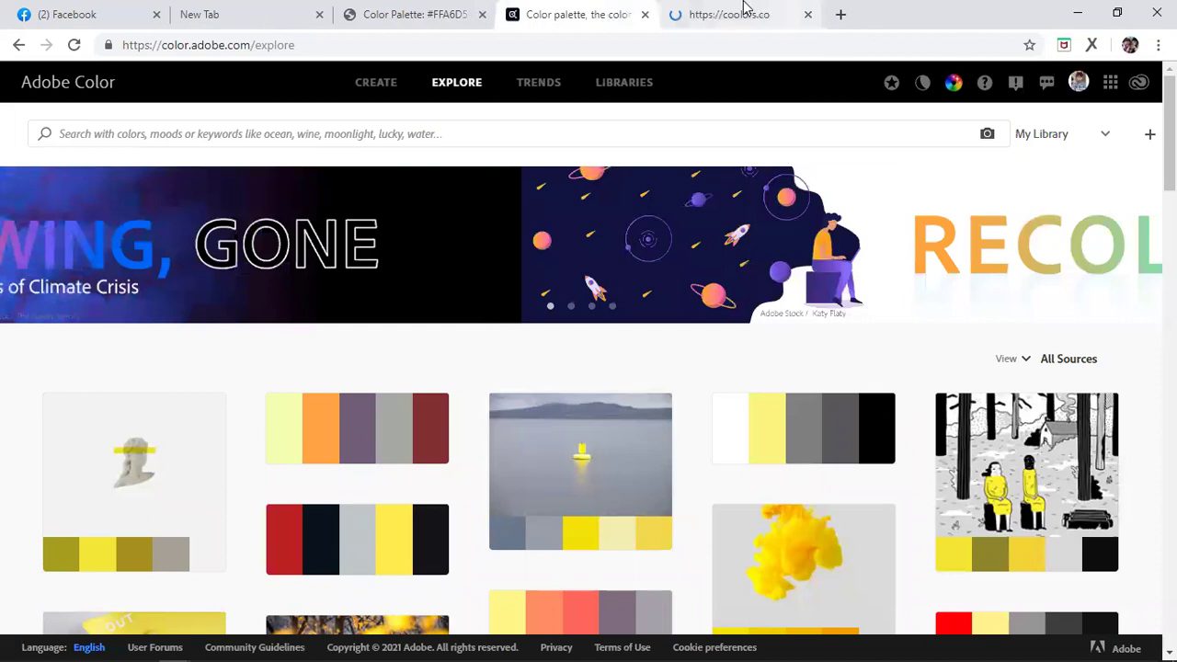
# Step: Switch to the loaded Coolors tab, dismiss its welcome message and start the palette generator
pyautogui.click(741, 9)
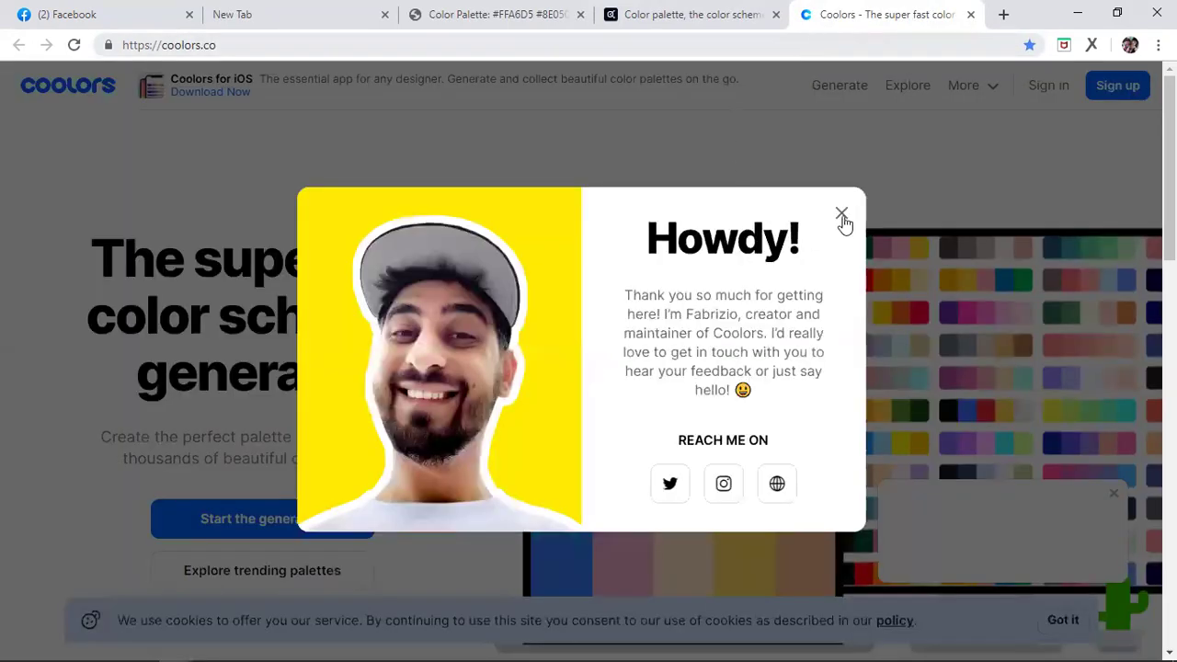
pyautogui.press('Escape')
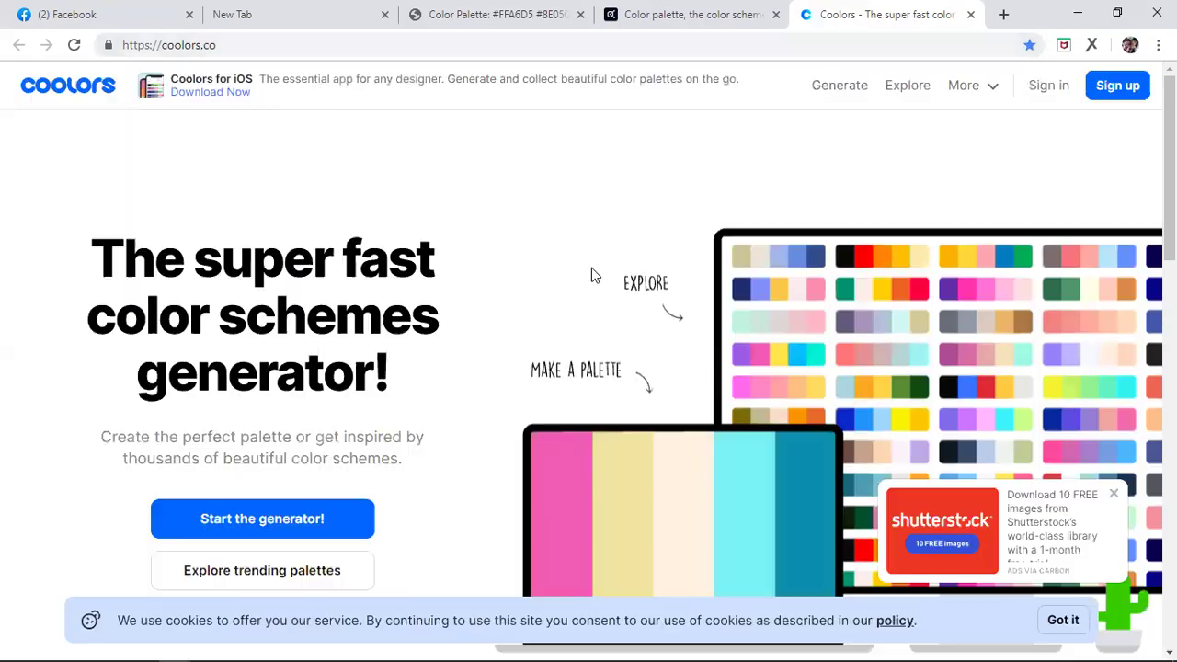
pyautogui.scroll(-2, 210, 438)
pyautogui.click(337, 344)
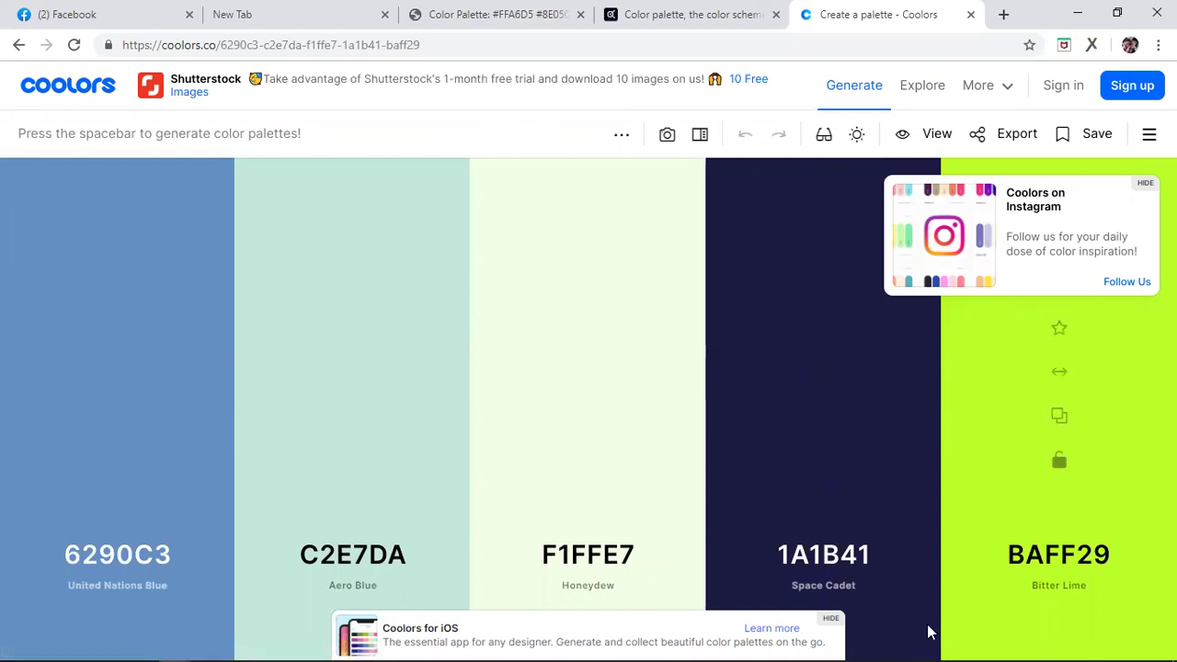
# Step: Generate new random five-color palettes repeatedly until one starts with Key Lime EDF67D
pyautogui.press('space')
pyautogui.press('space')
pyautogui.press('space')
pyautogui.press('space')
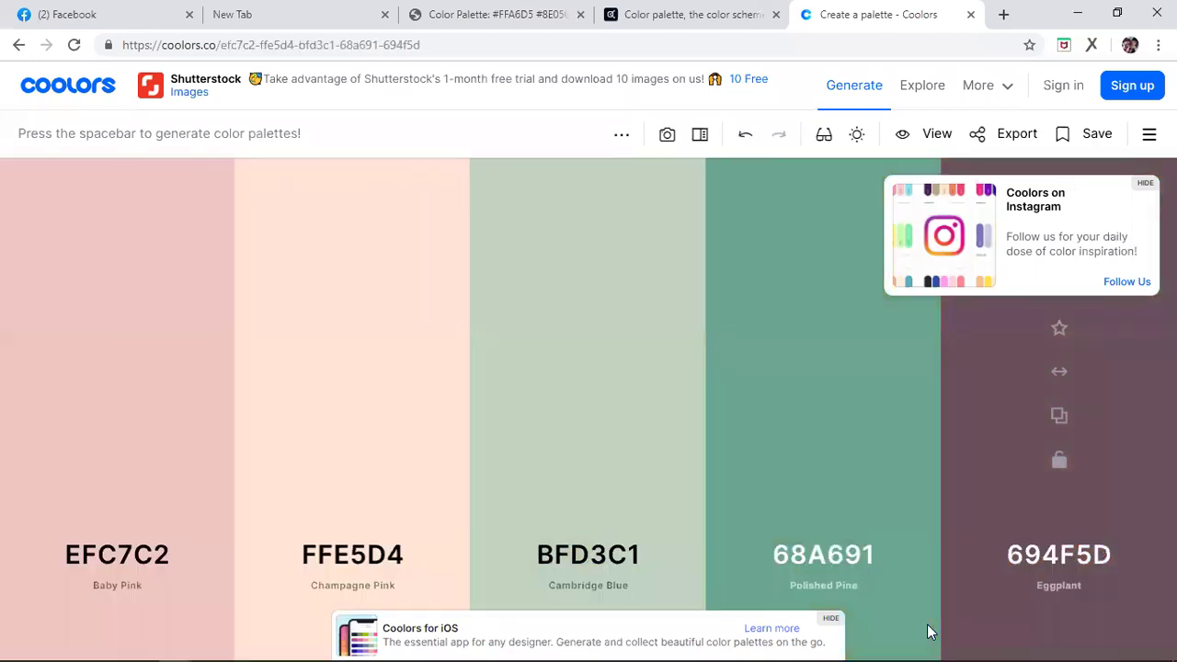
pyautogui.press('space')
pyautogui.press('space')
pyautogui.press('space')
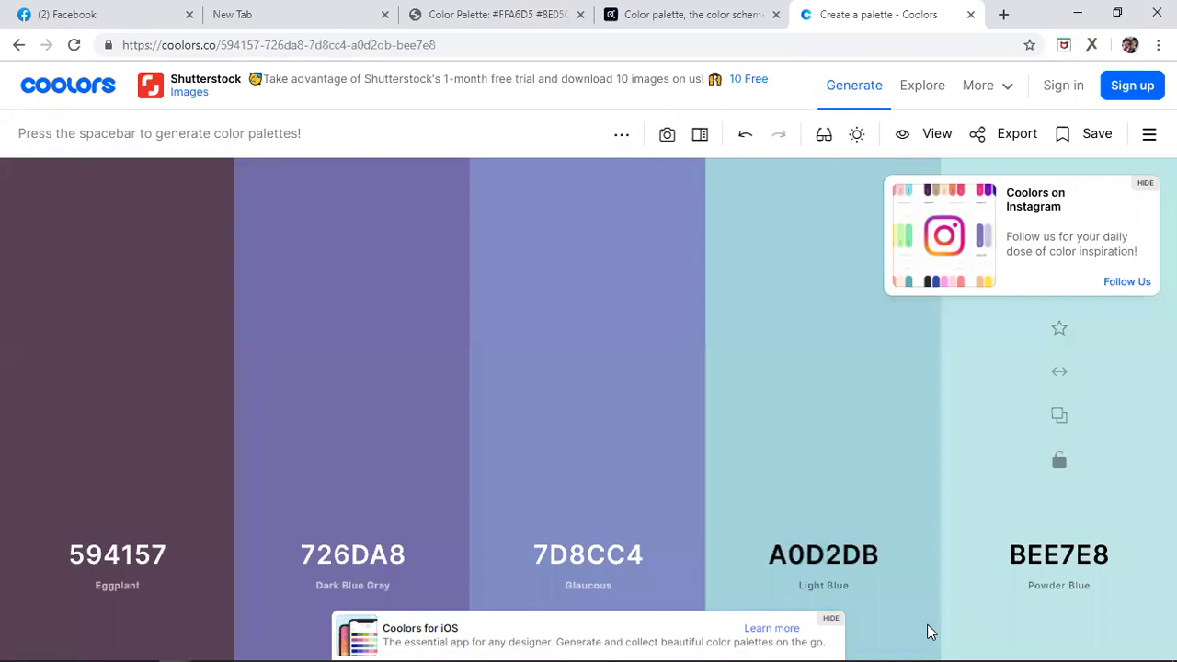
pyautogui.moveTo(707, 459)
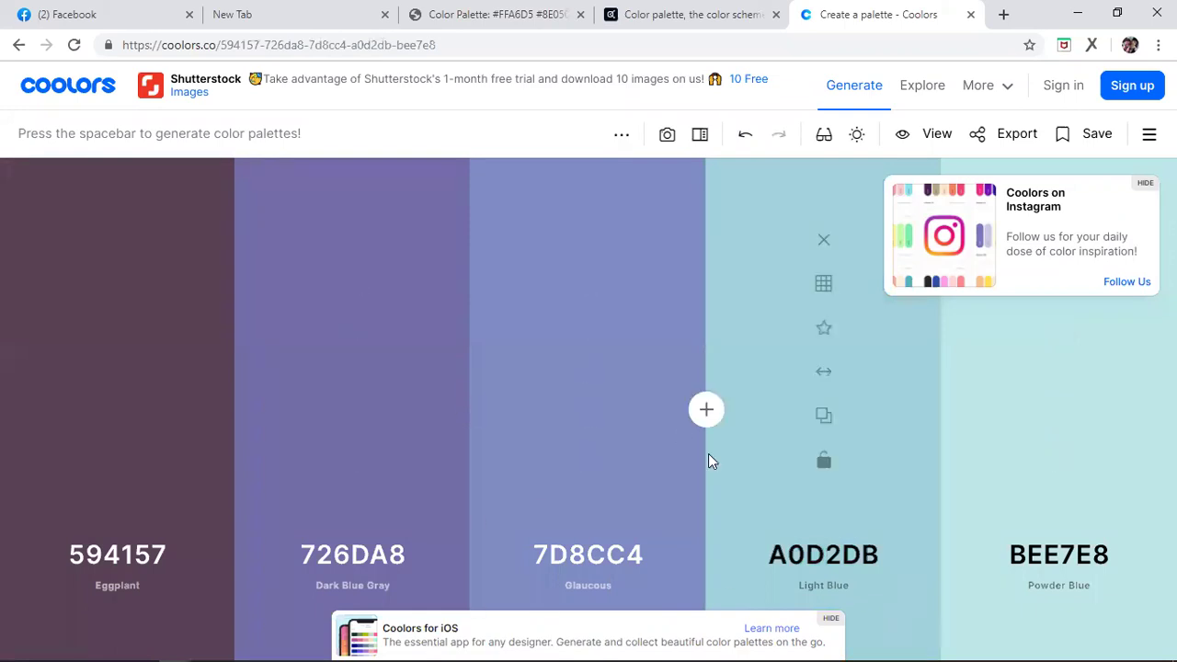
pyautogui.press('space')
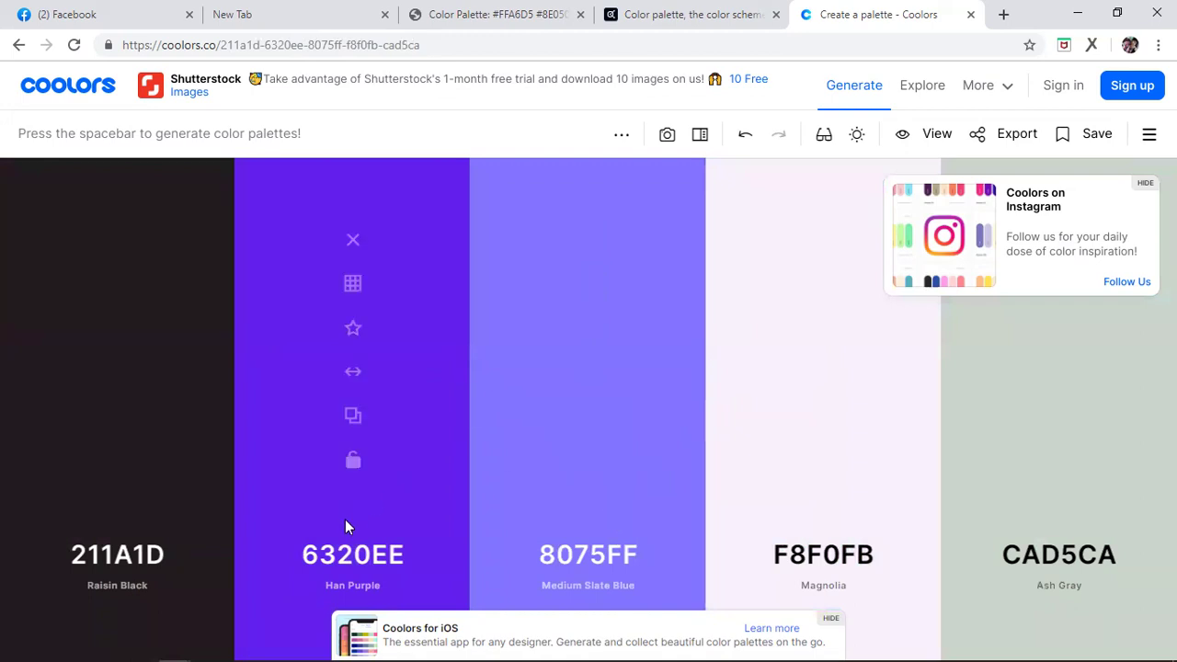
pyautogui.press('space')
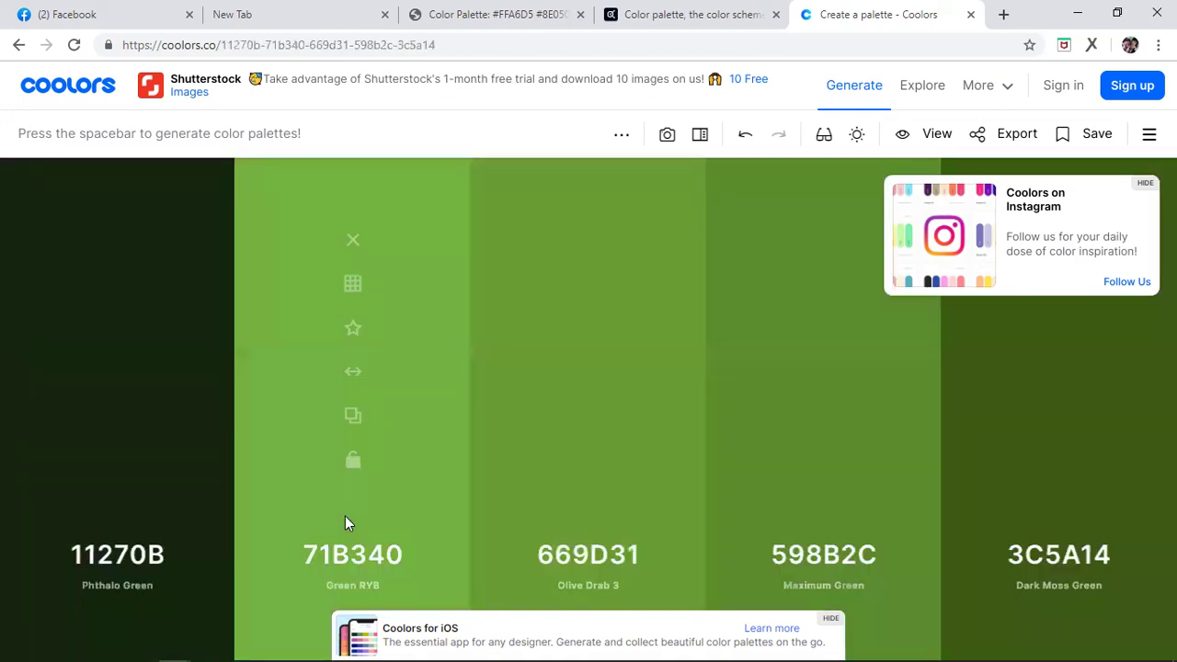
pyautogui.press('space')
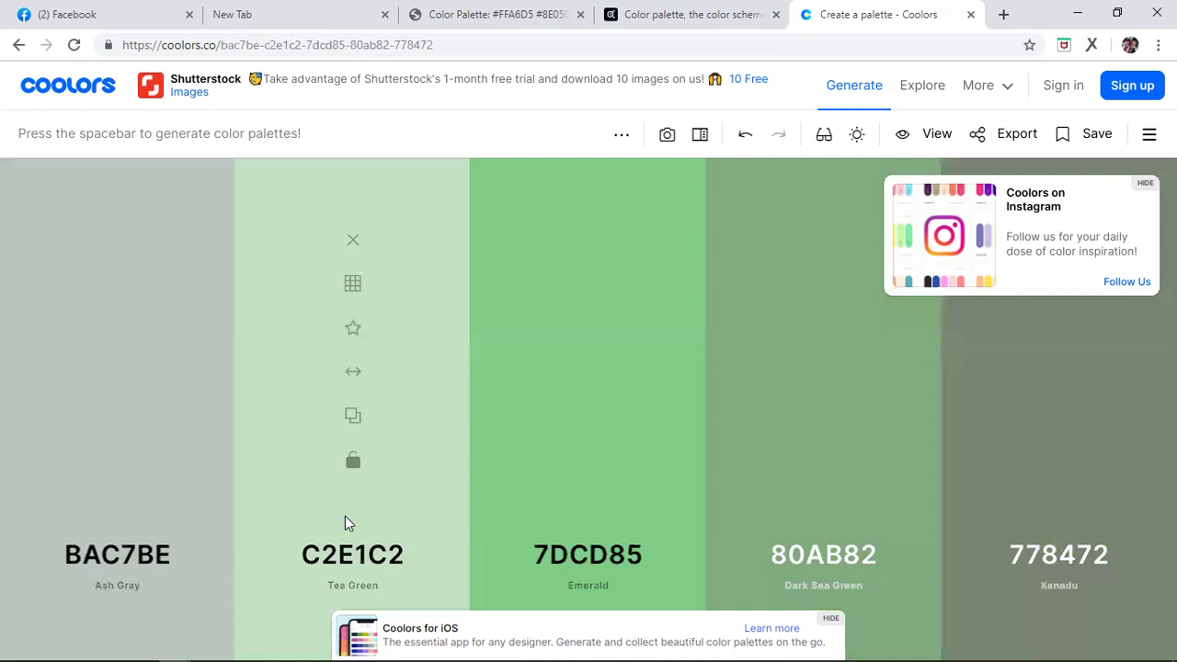
pyautogui.press('space')
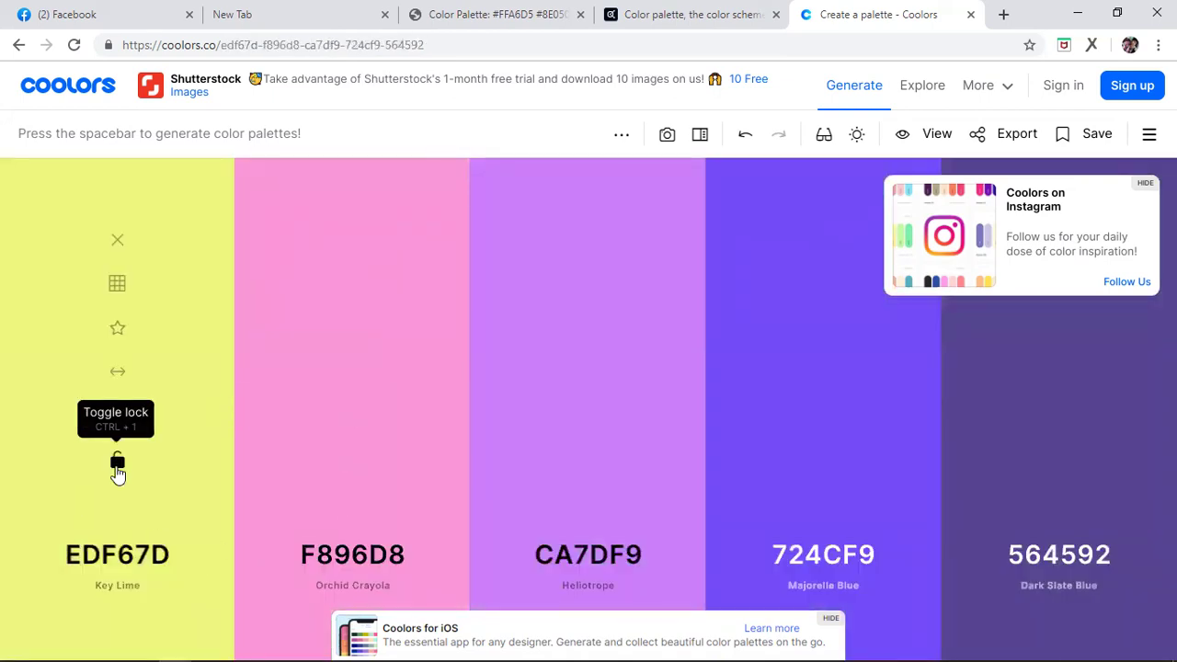
# Step: Lock the Key Lime color EDF67D and regenerate the other four colors twice
pyautogui.click(118, 462)
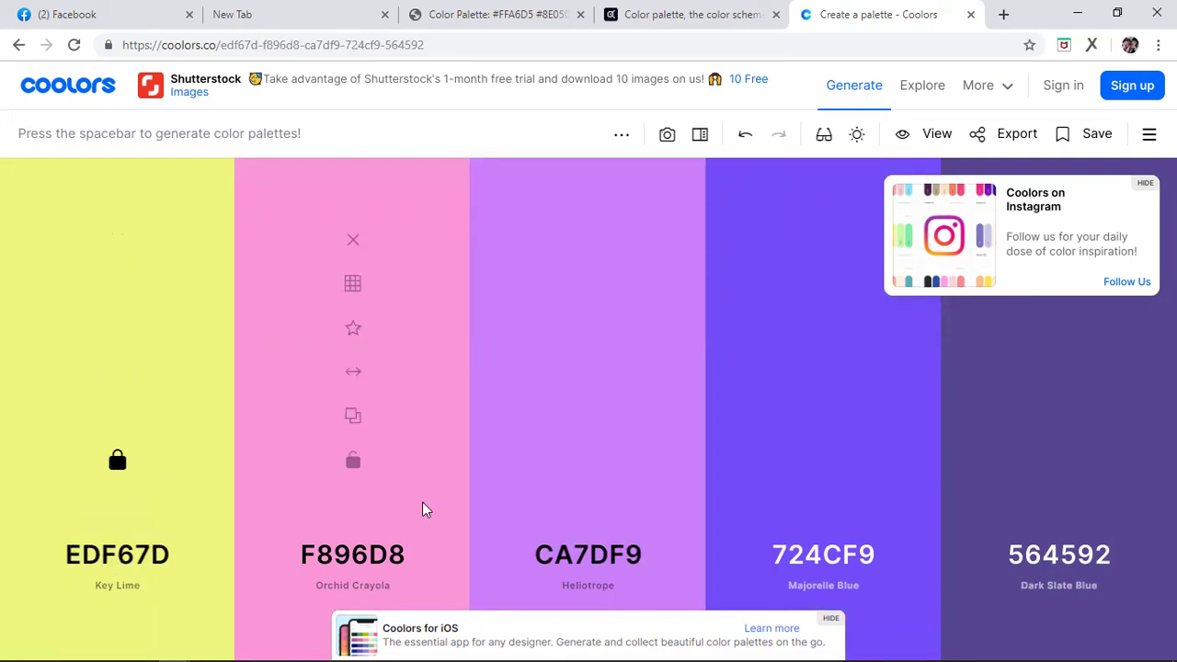
pyautogui.press('space')
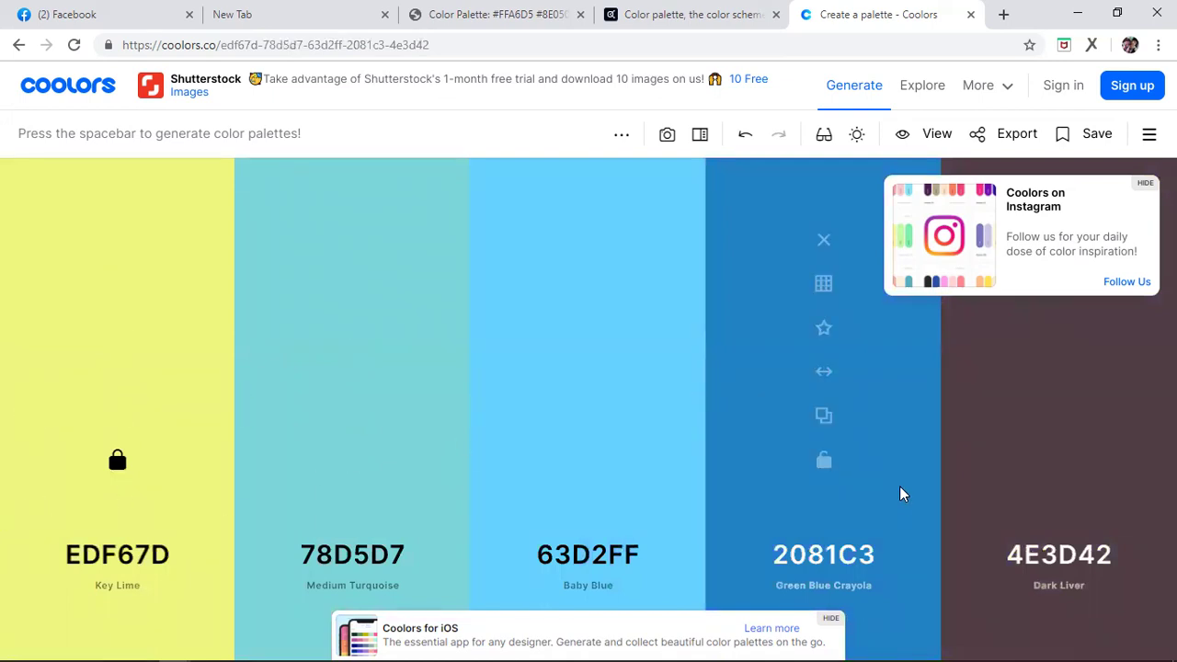
pyautogui.press('space')
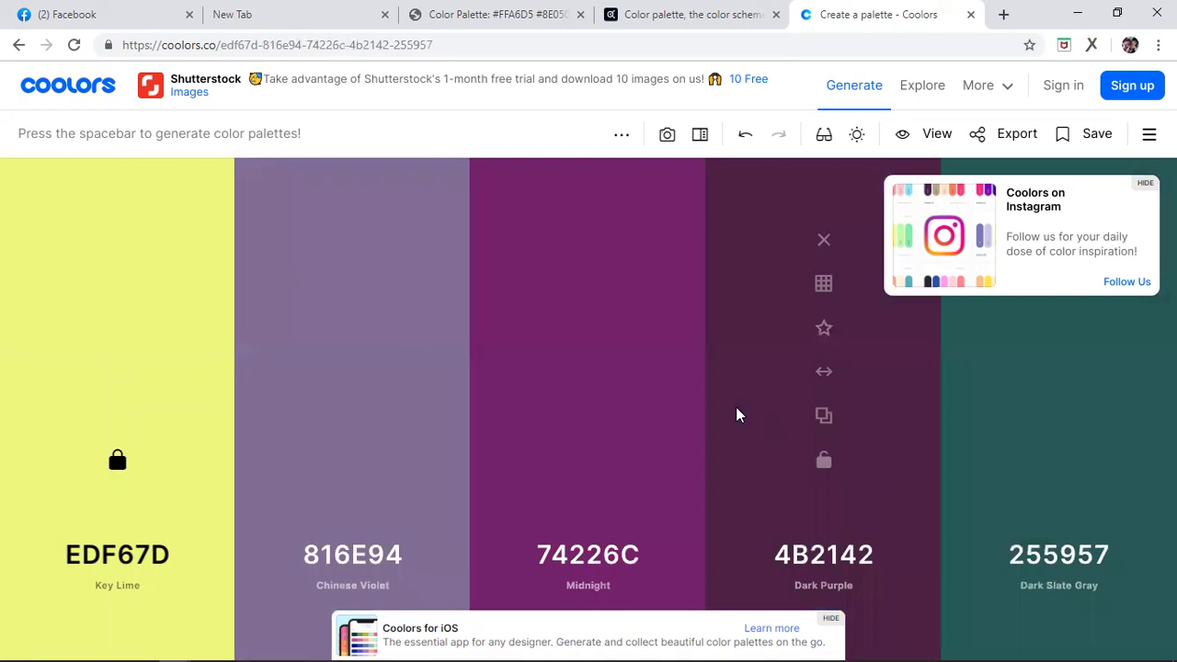
# Step: Lock Midnight 74226C and then Cerulean Crayola 06AED5, regenerating the remaining unlocked colors after each lock
pyautogui.click(587, 464)
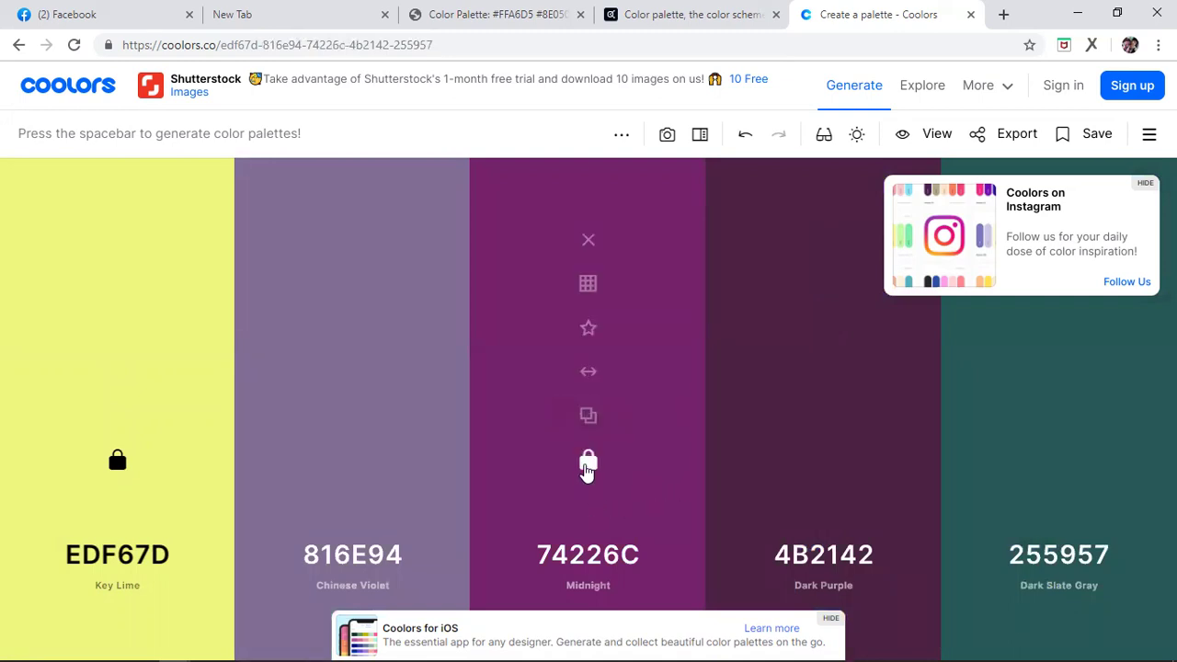
pyautogui.press('space')
pyautogui.press('space')
pyautogui.press('space')
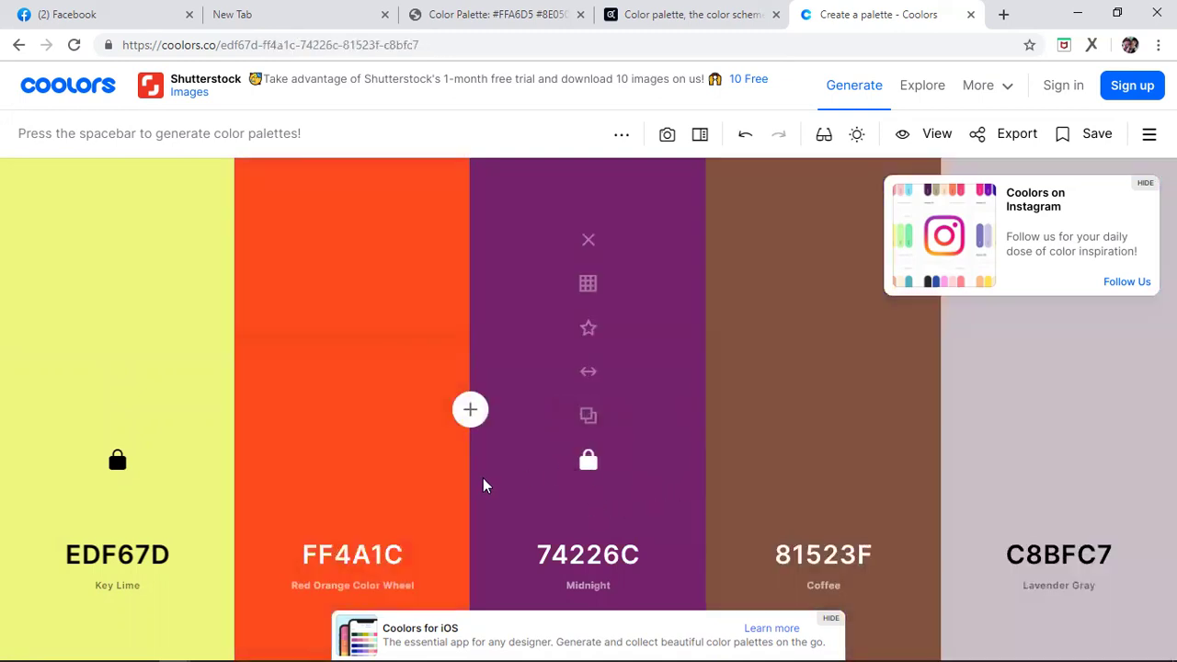
pyautogui.press('space')
pyautogui.press('space')
pyautogui.press('space')
pyautogui.press('space')
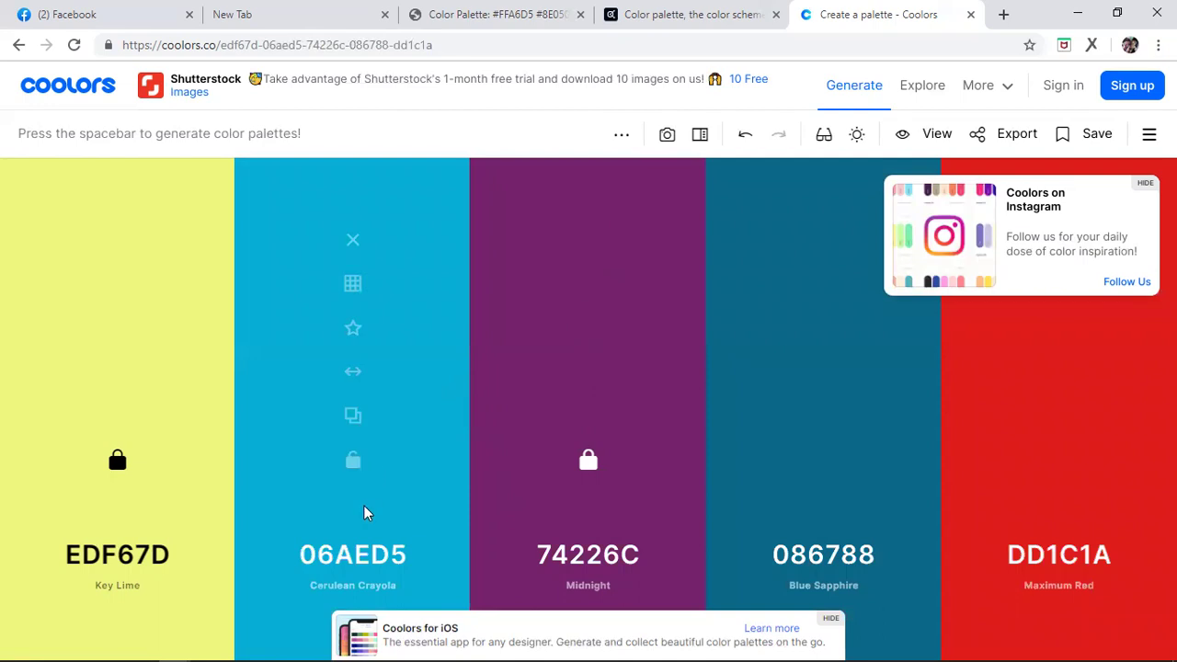
pyautogui.click(354, 459)
pyautogui.press('space')
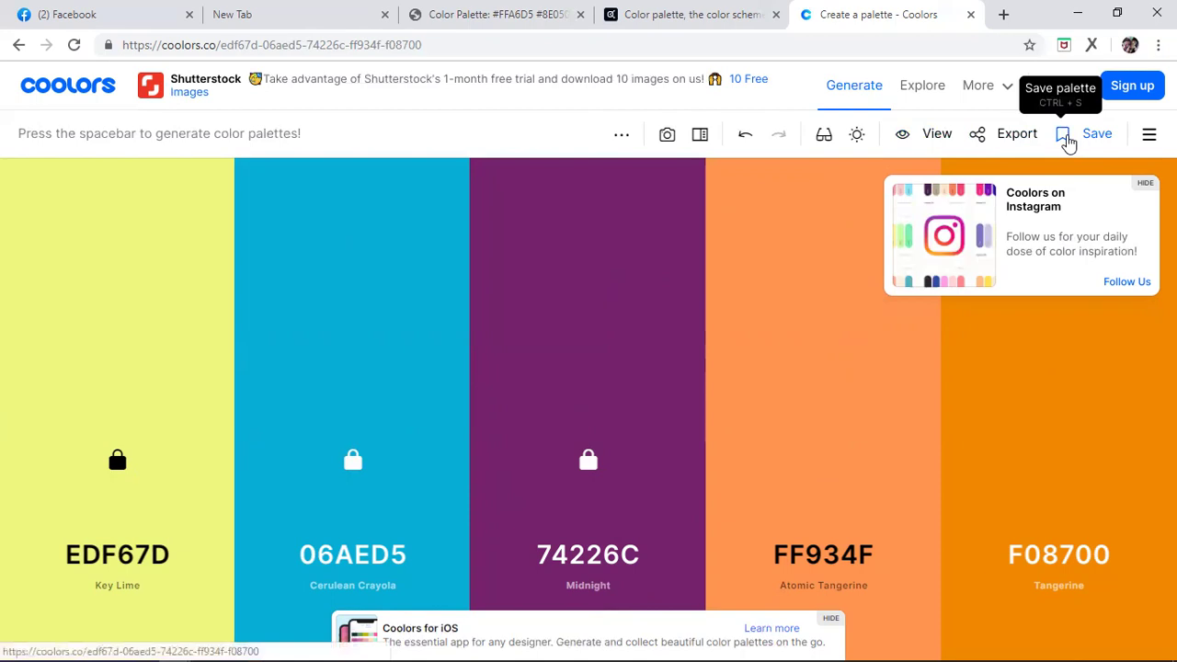
# Step: Try to save the palette, dismiss the sign-in form, and briefly show and hide the saved palettes
pyautogui.click(1055, 133)
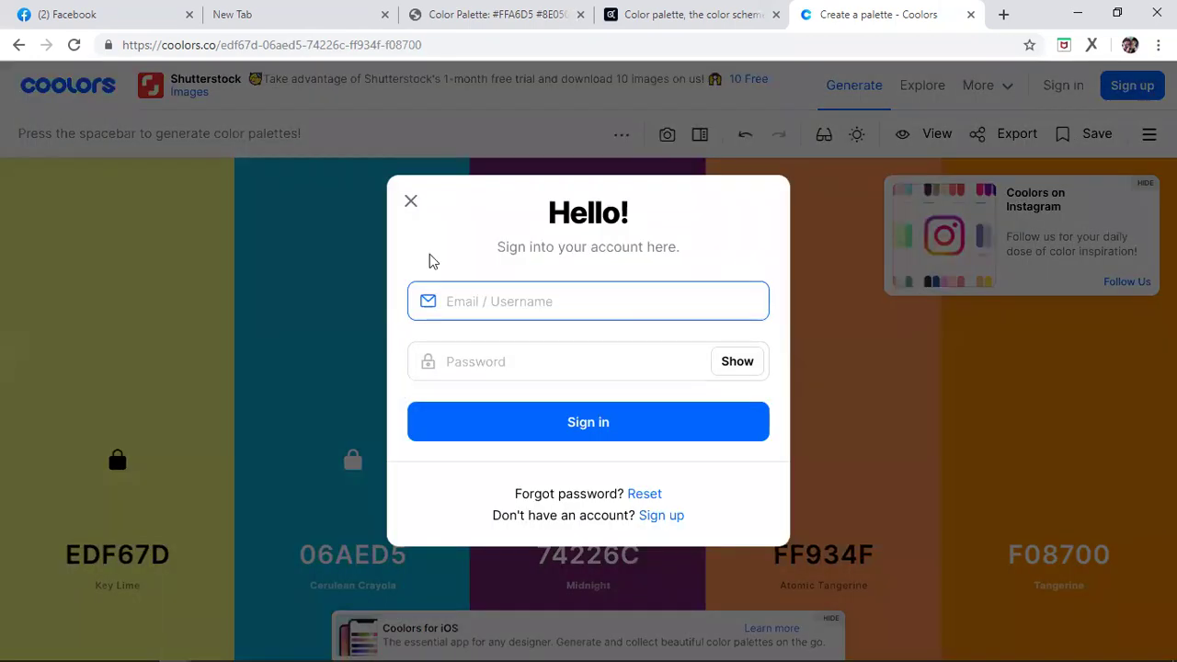
pyautogui.click(413, 204)
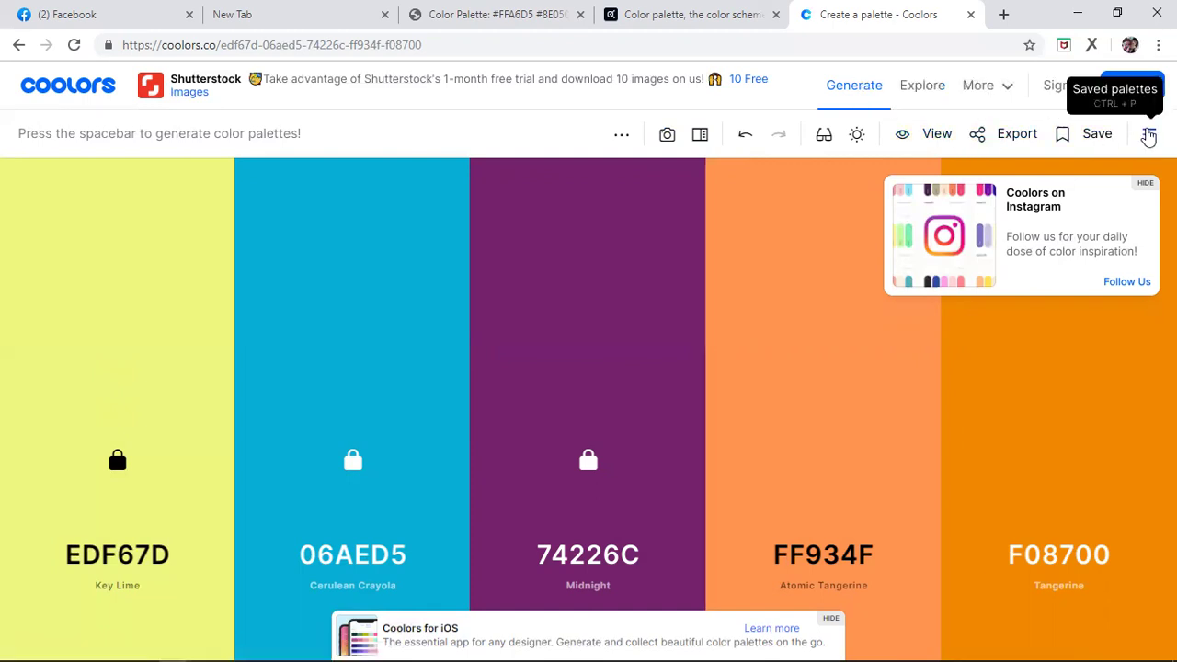
pyautogui.click(1148, 136)
pyautogui.click(1149, 136)
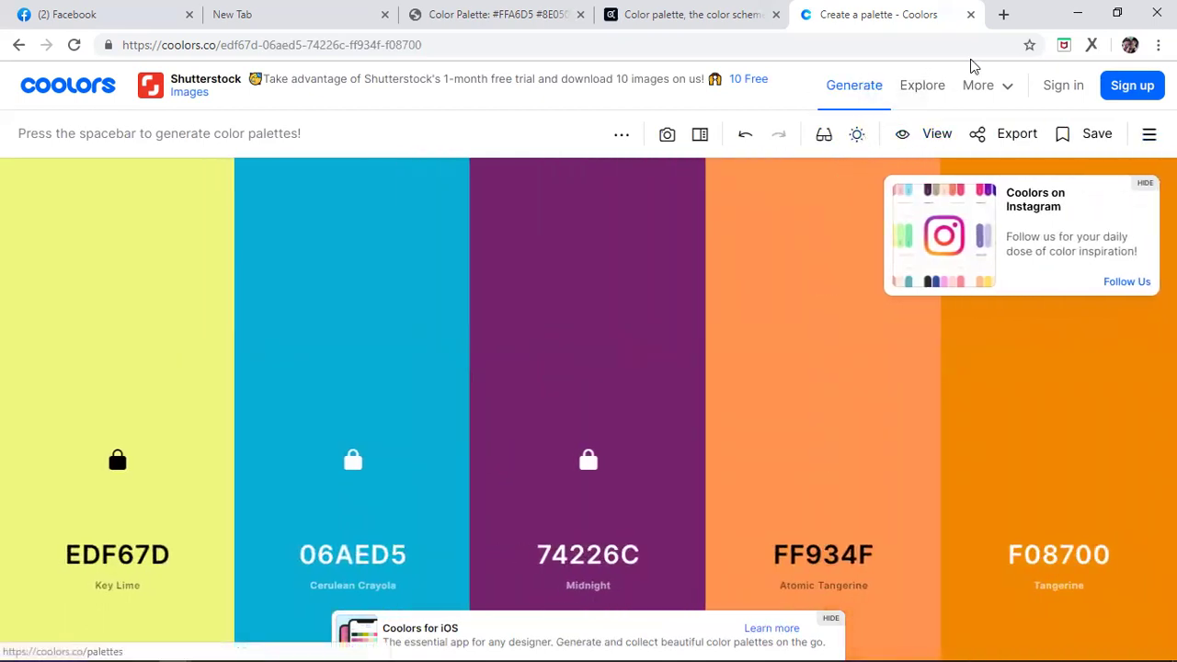
# Step: Look through the trending color palettes on the Explore page and return to the generator
pyautogui.click(932, 91)
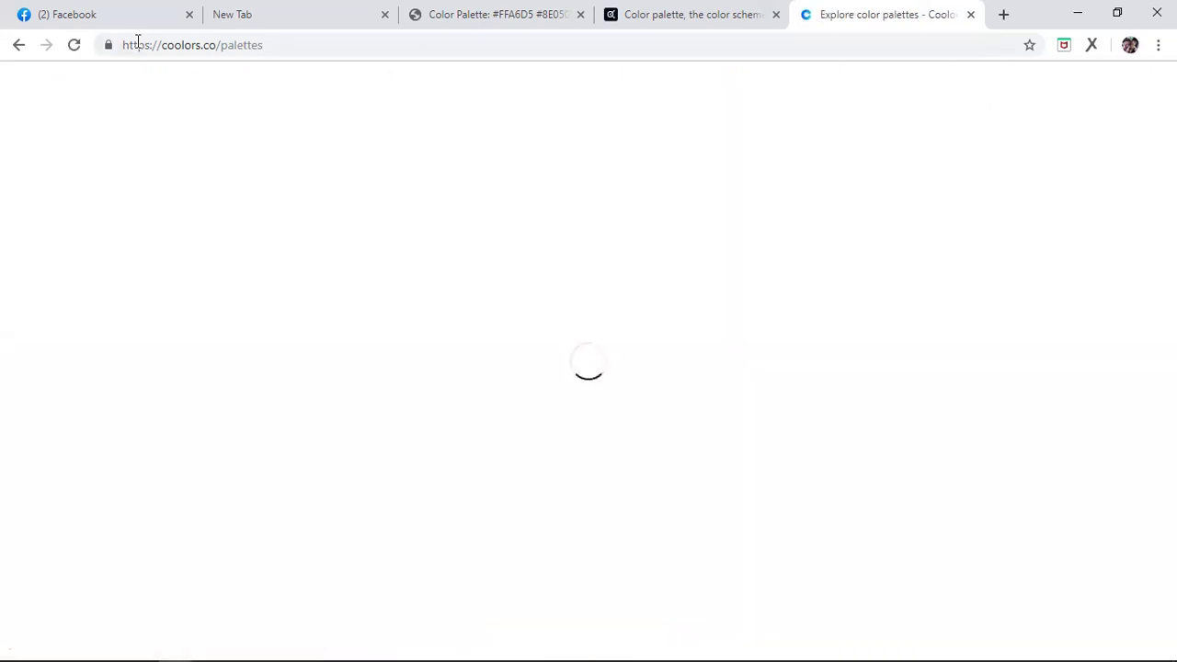
pyautogui.click(18, 45)
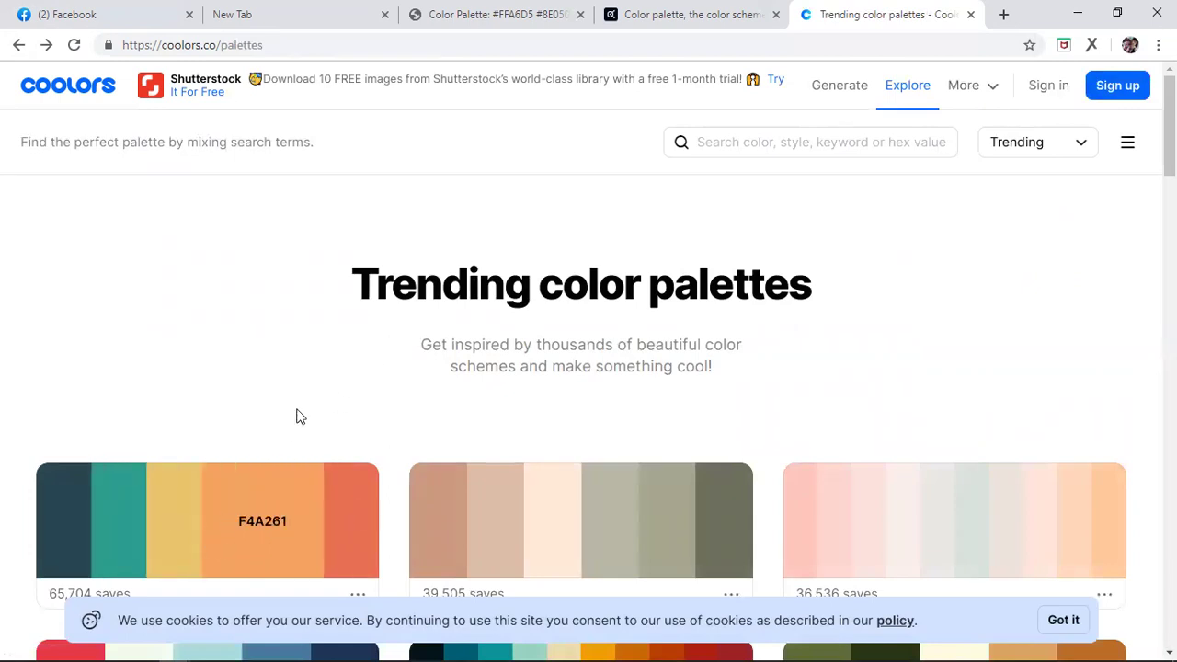
pyautogui.scroll(-3, 363, 377)
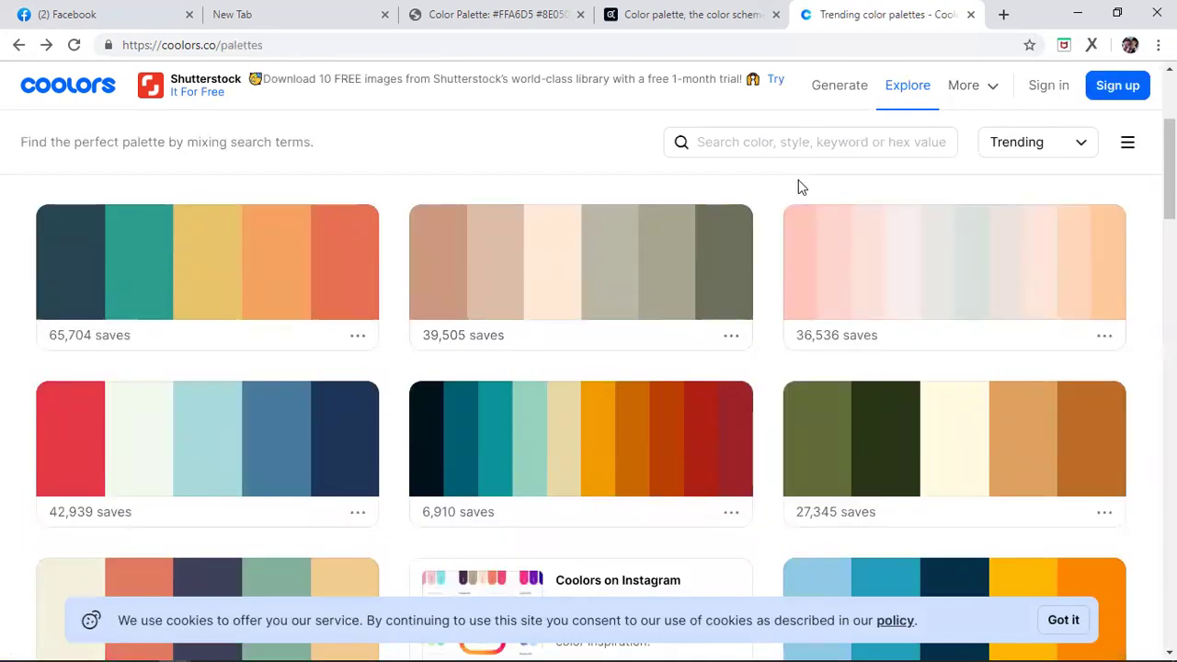
pyautogui.scroll(3, 849, 166)
pyautogui.click(19, 45)
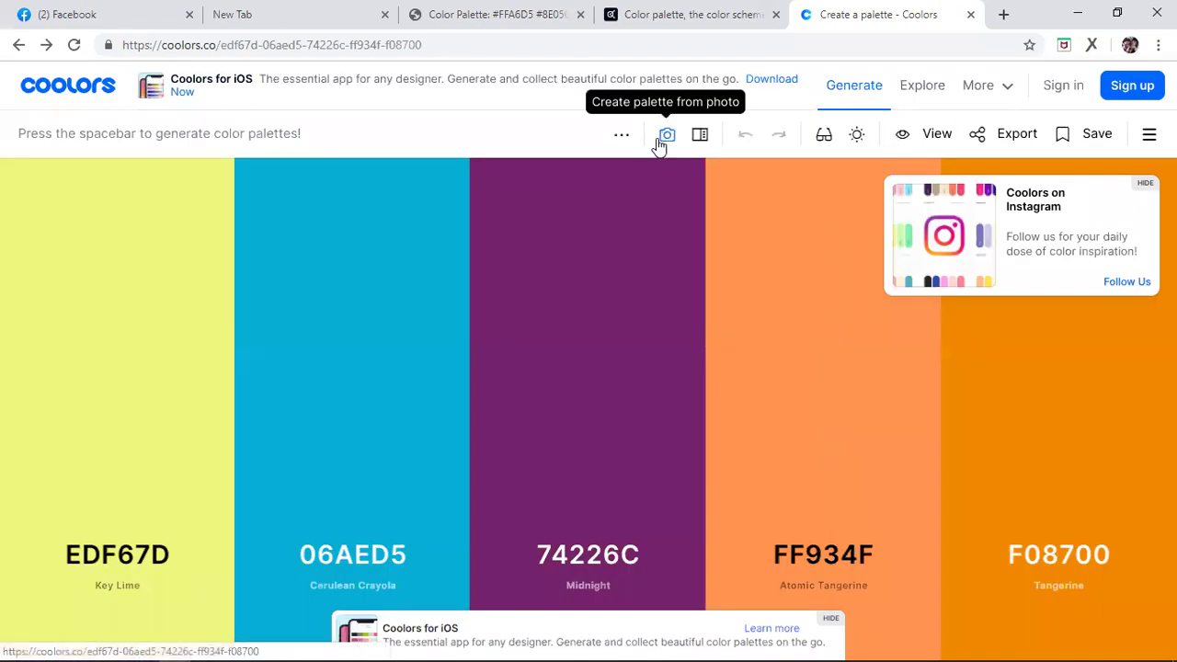
# Step: Start creating a palette from a photo and upload the beach group photo of five men from the Desktop
pyautogui.click(623, 137)
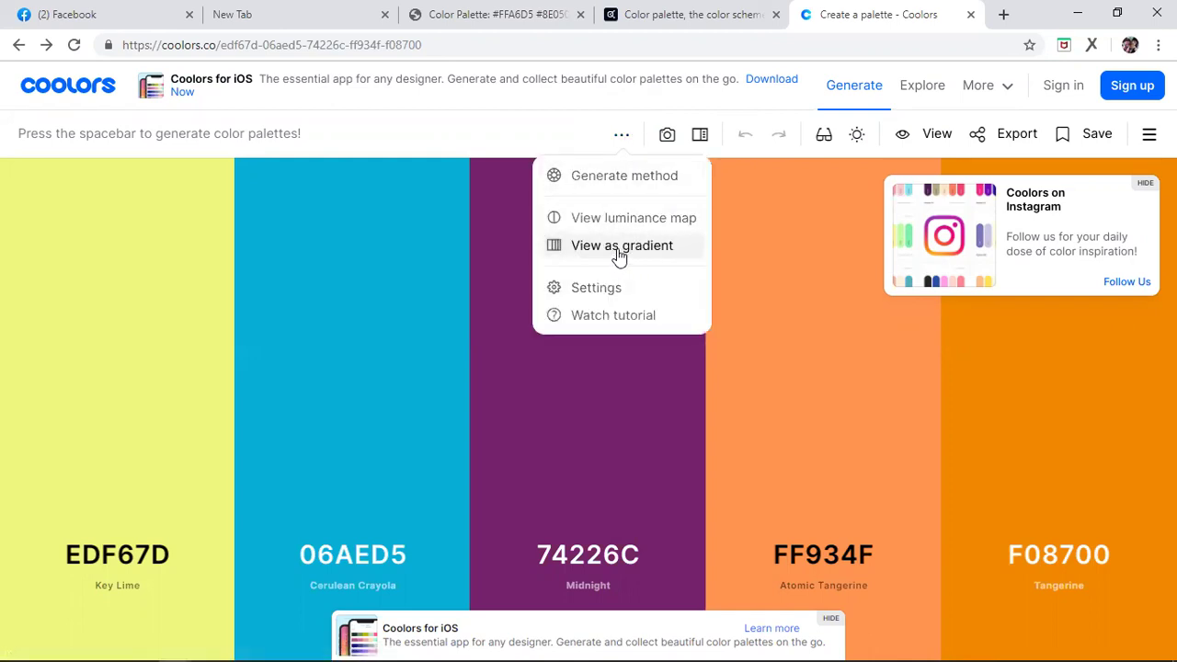
pyautogui.click(670, 135)
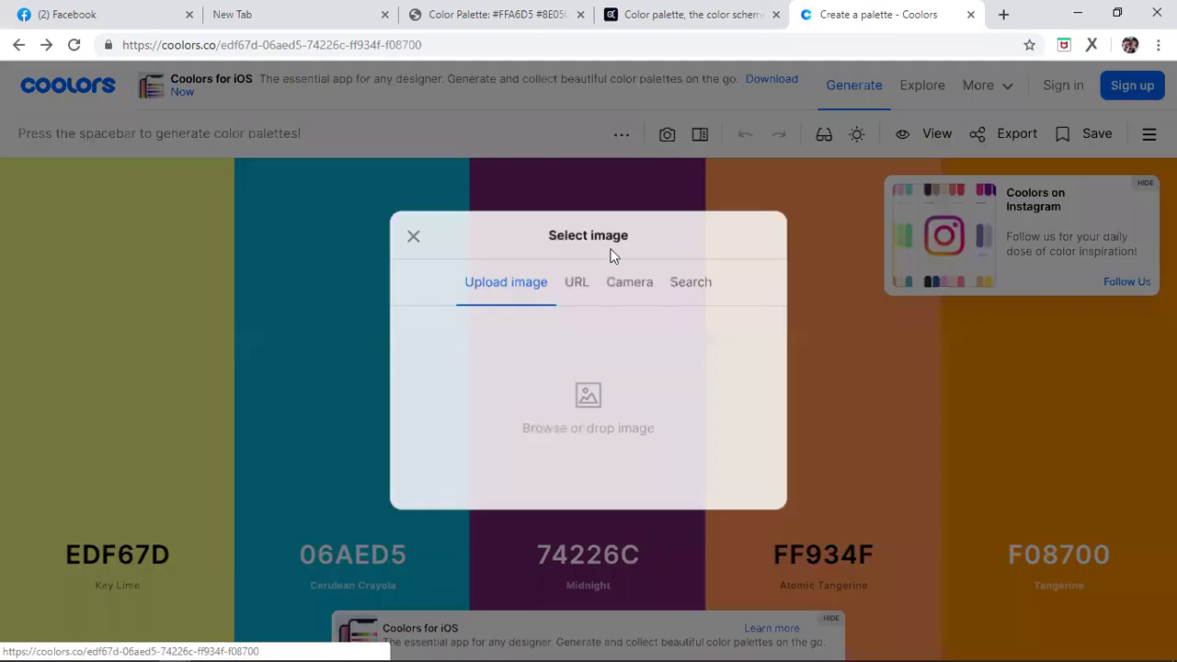
pyautogui.click(594, 432)
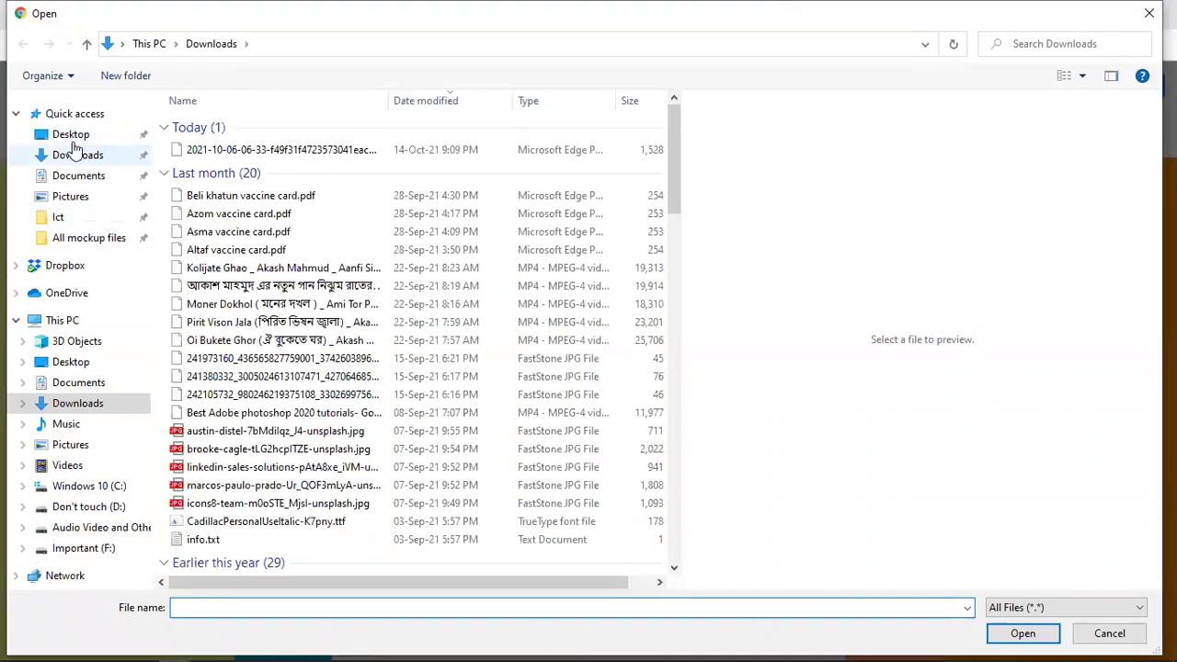
pyautogui.click(71, 137)
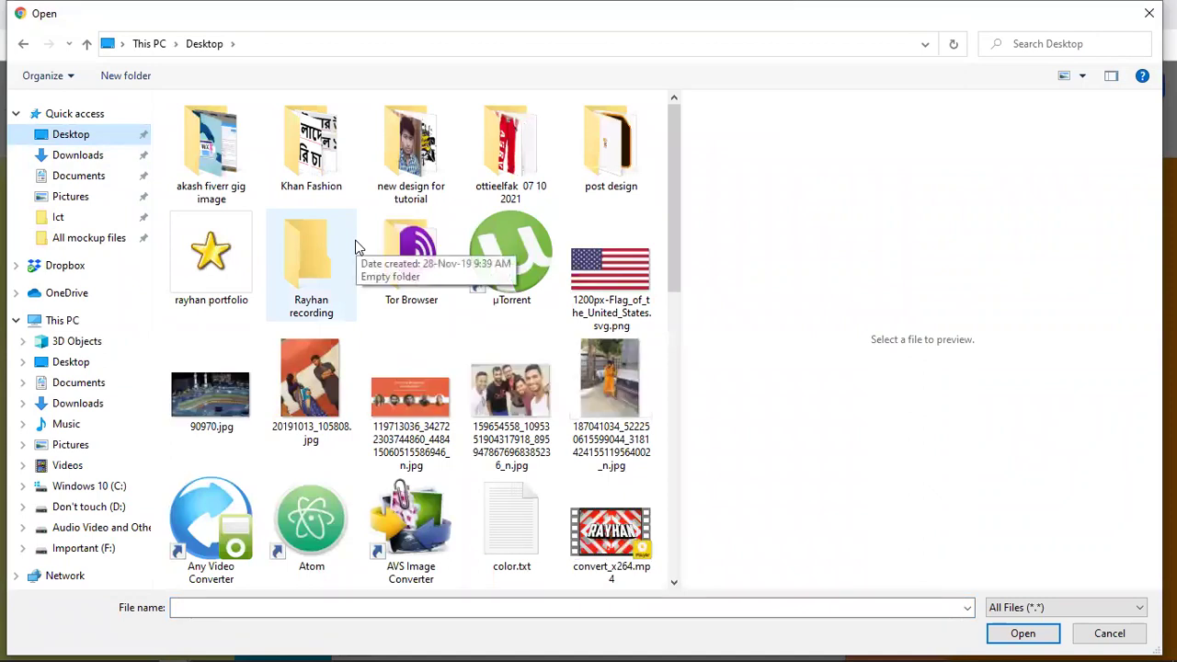
pyautogui.scroll(-3, 358, 246)
pyautogui.scroll(-2, 357, 246)
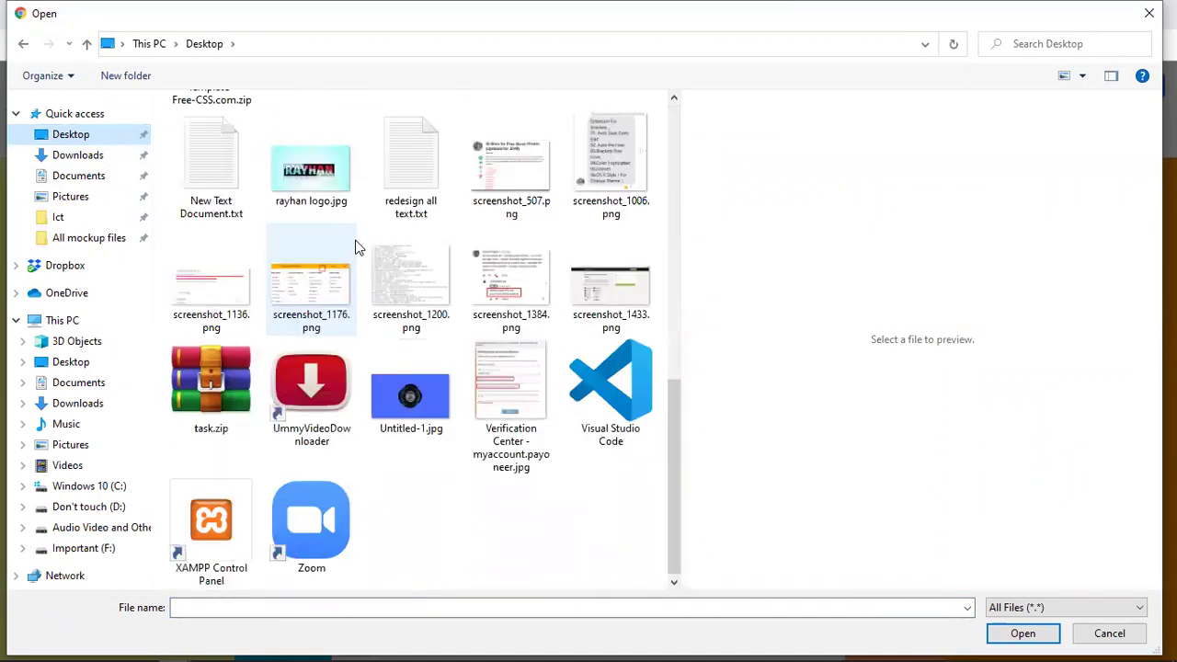
pyautogui.scroll(5, 357, 246)
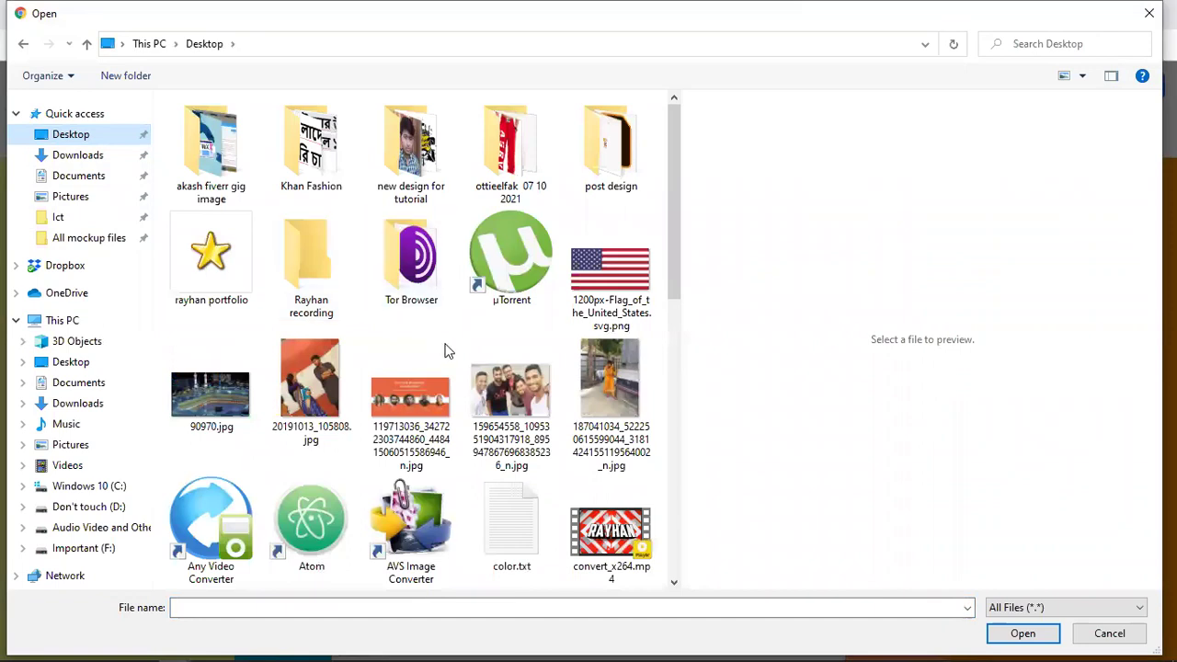
pyautogui.click(475, 405)
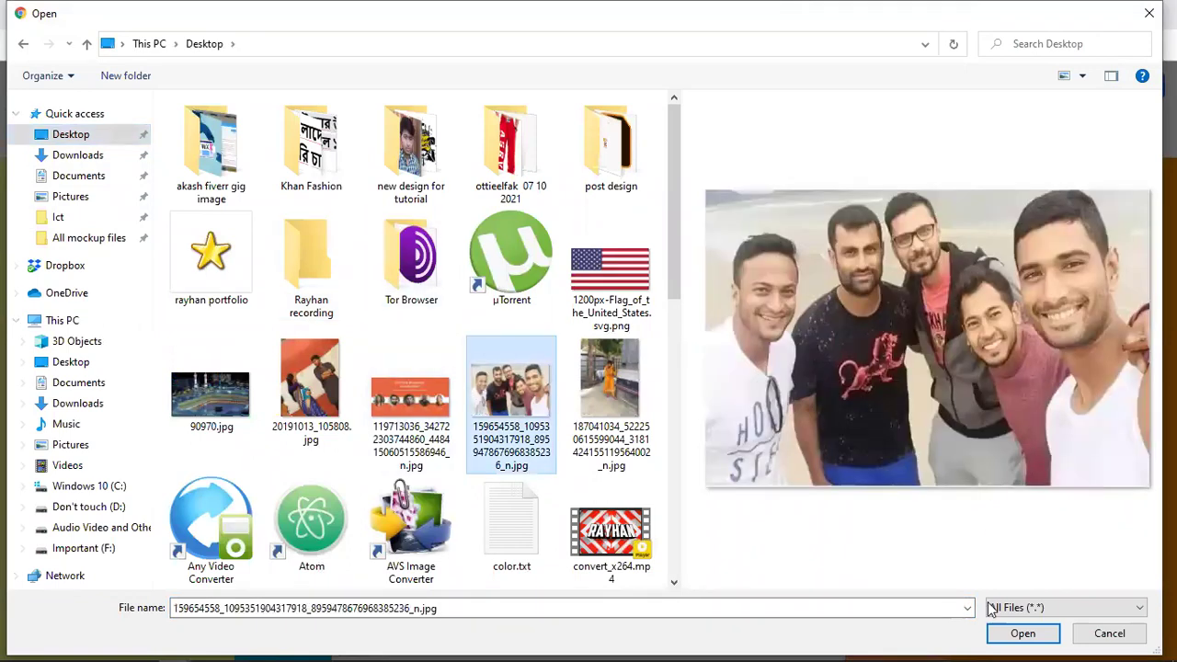
pyautogui.click(1026, 632)
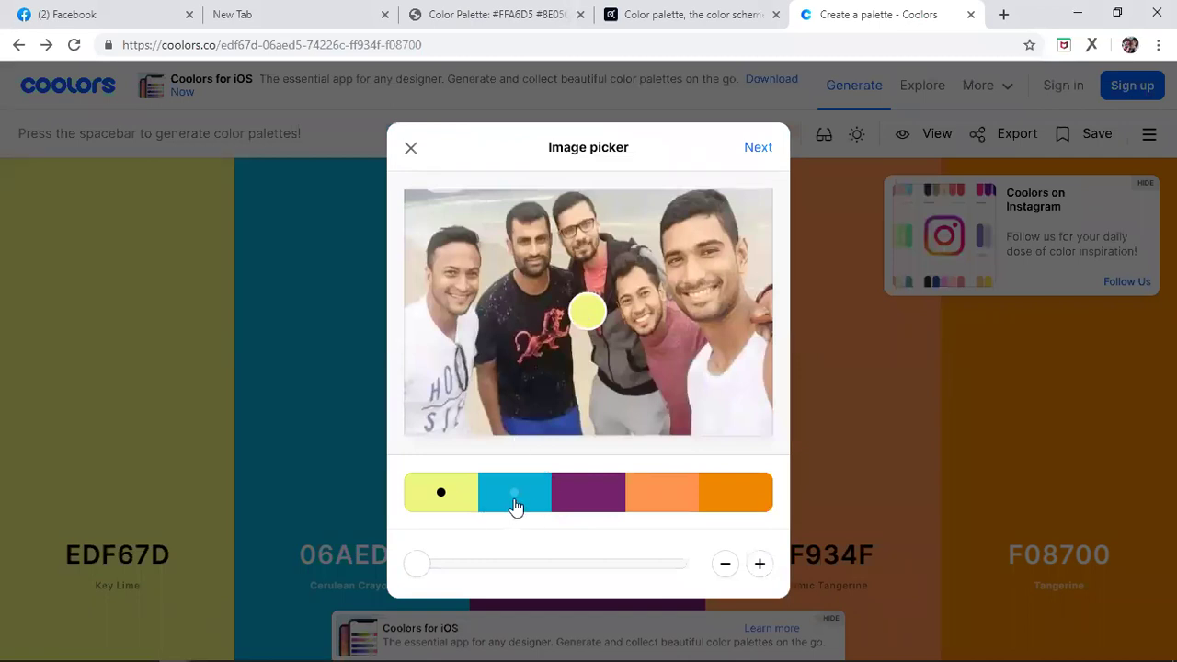
# Step: Sample photo colors for the first, third and fourth swatches and show the options for using the picked palette
pyautogui.moveTo(588, 312); pyautogui.dragTo(615, 228)
pyautogui.click(665, 517)
pyautogui.click(592, 492)
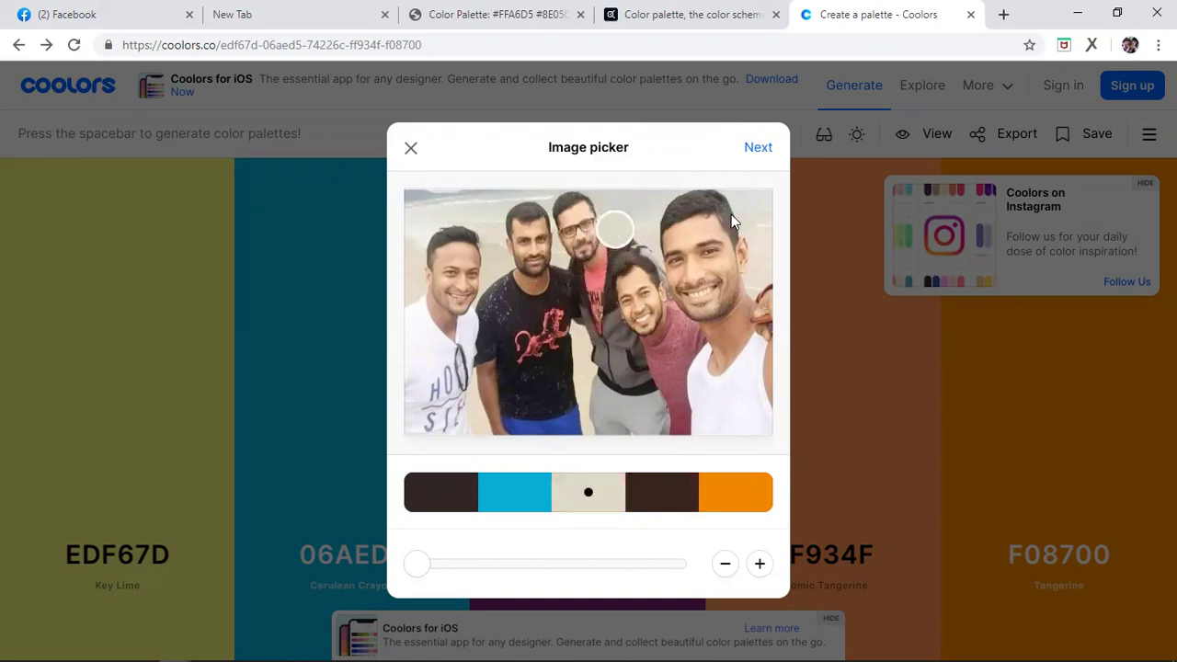
pyautogui.click(761, 149)
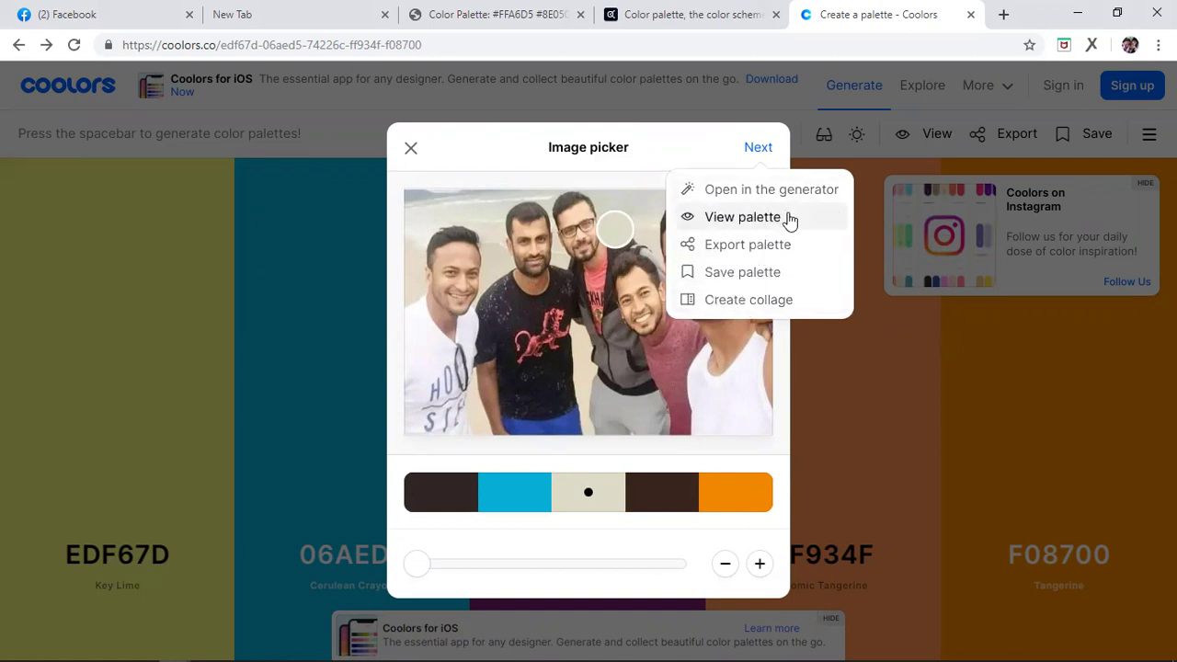
pyautogui.moveTo(763, 306); pyautogui.dragTo(441, 469)
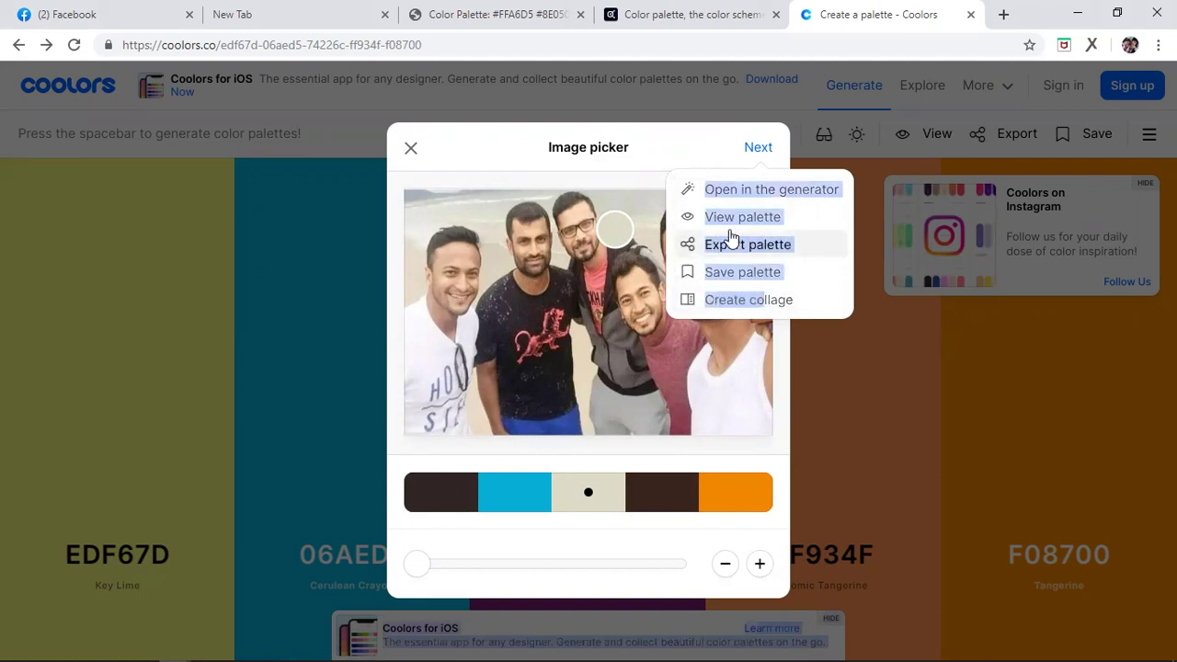
# Step: Create a collage from the photo and its picked palette, and export it as an image
pyautogui.click(733, 171)
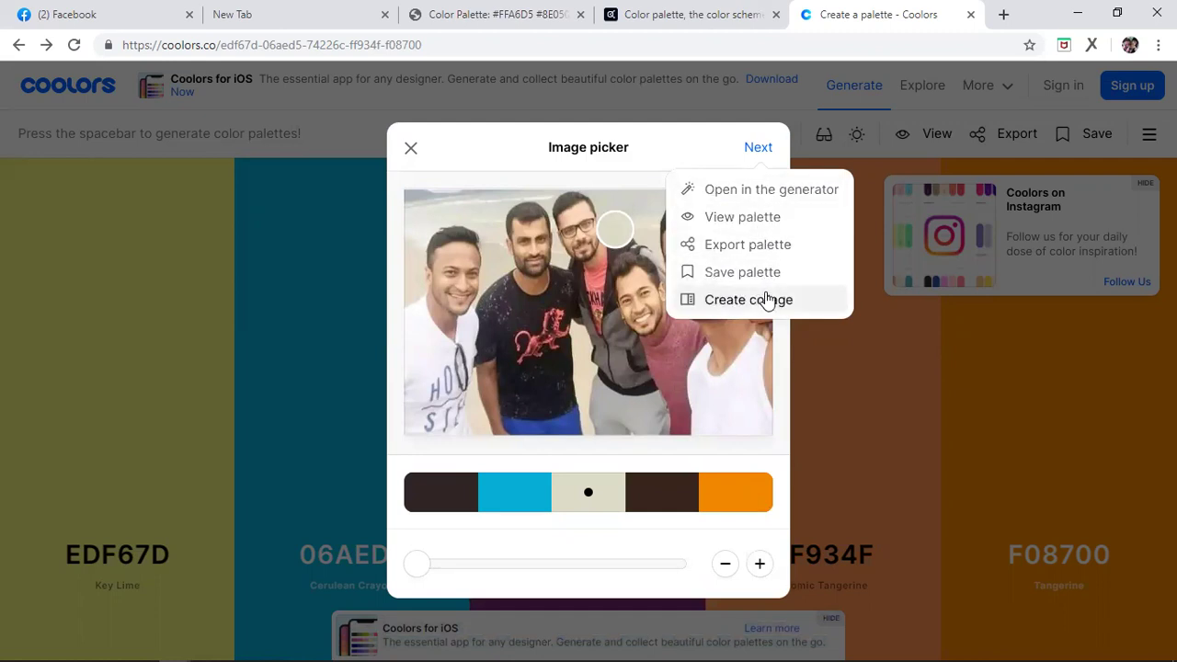
pyautogui.click(712, 300)
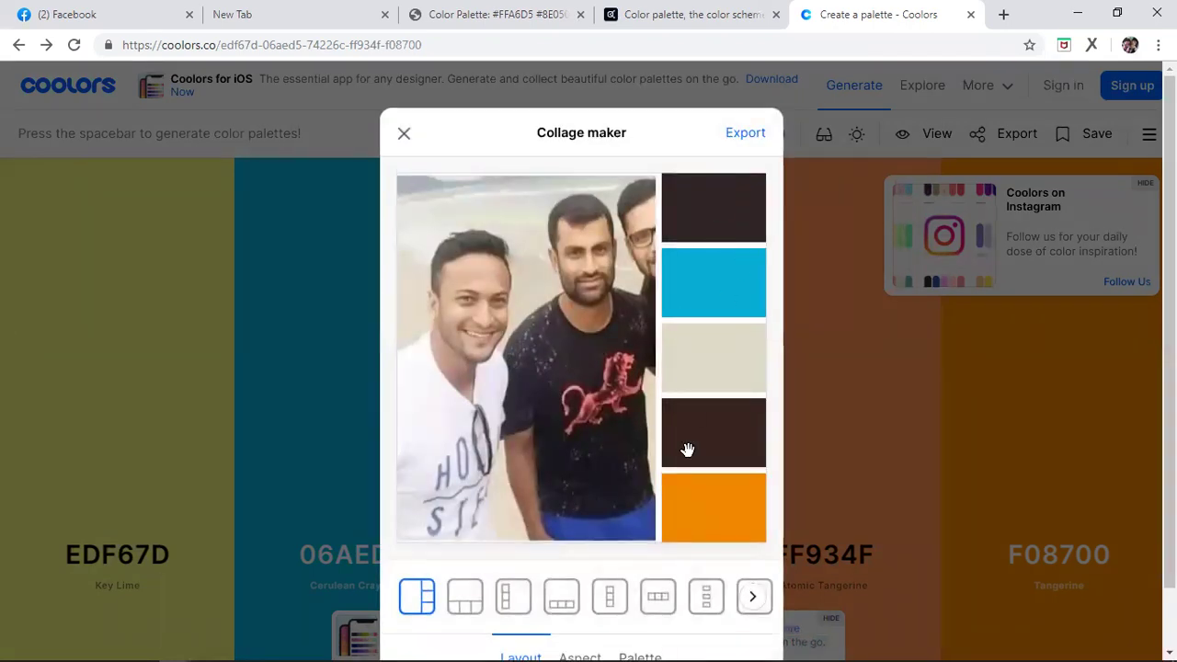
pyautogui.click(752, 136)
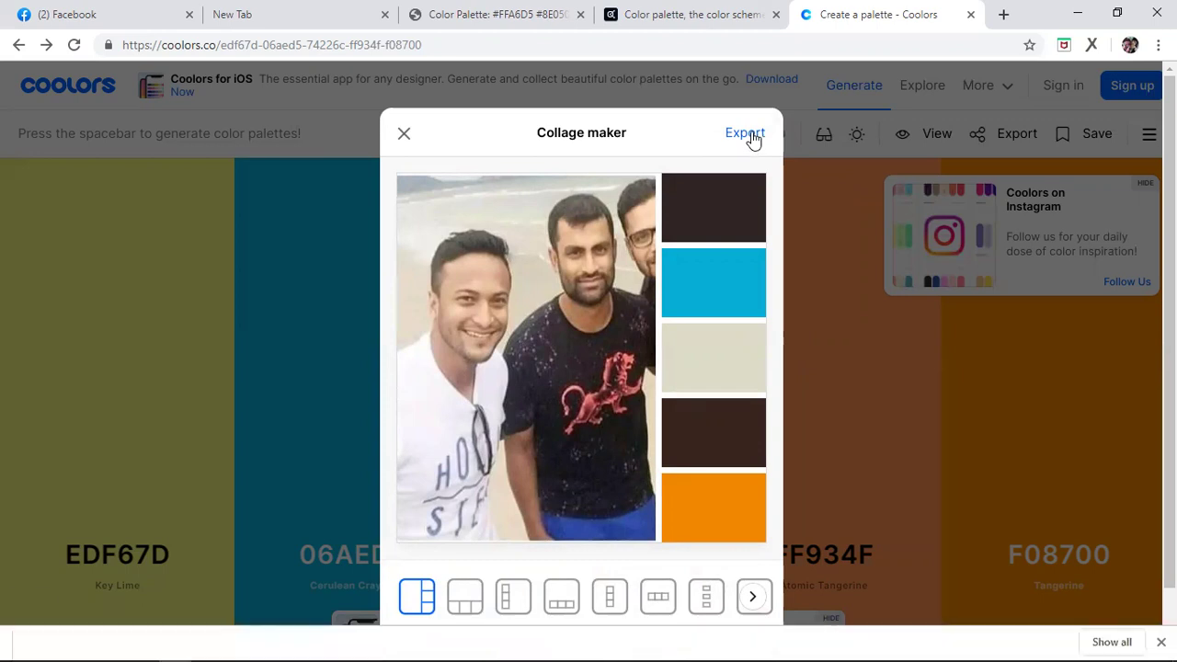
# Step: Open the downloaded collage.png, dismiss the collage maker, minimize the browser to view the image, and close the image viewer
pyautogui.click(73, 639)
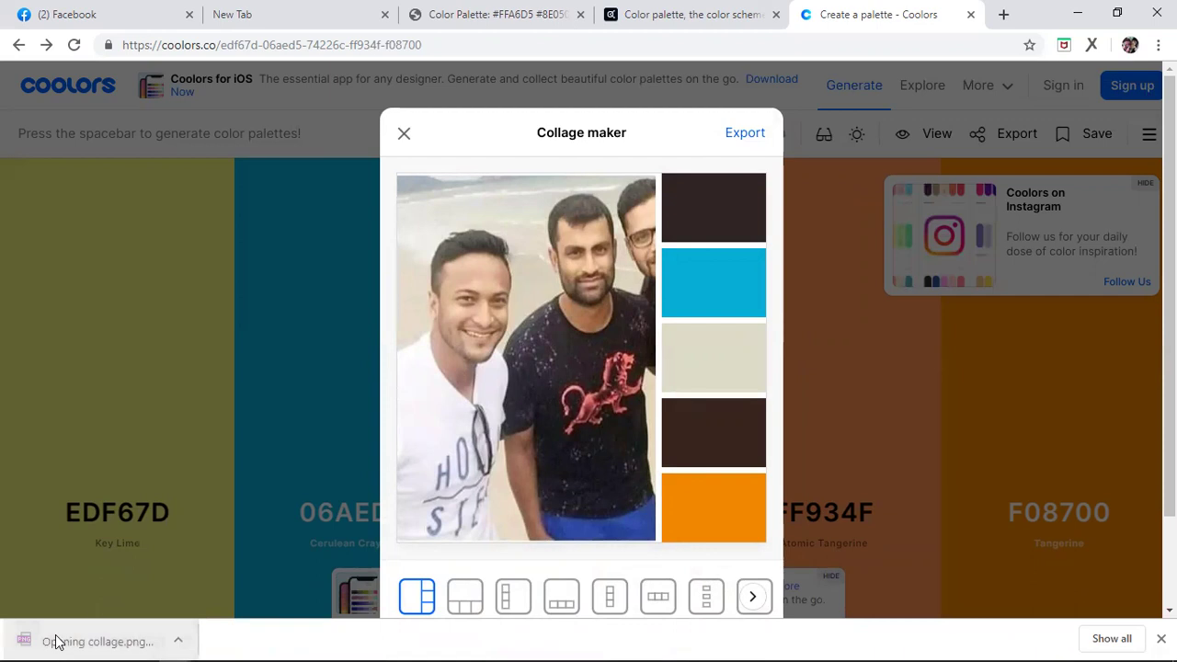
pyautogui.click(404, 136)
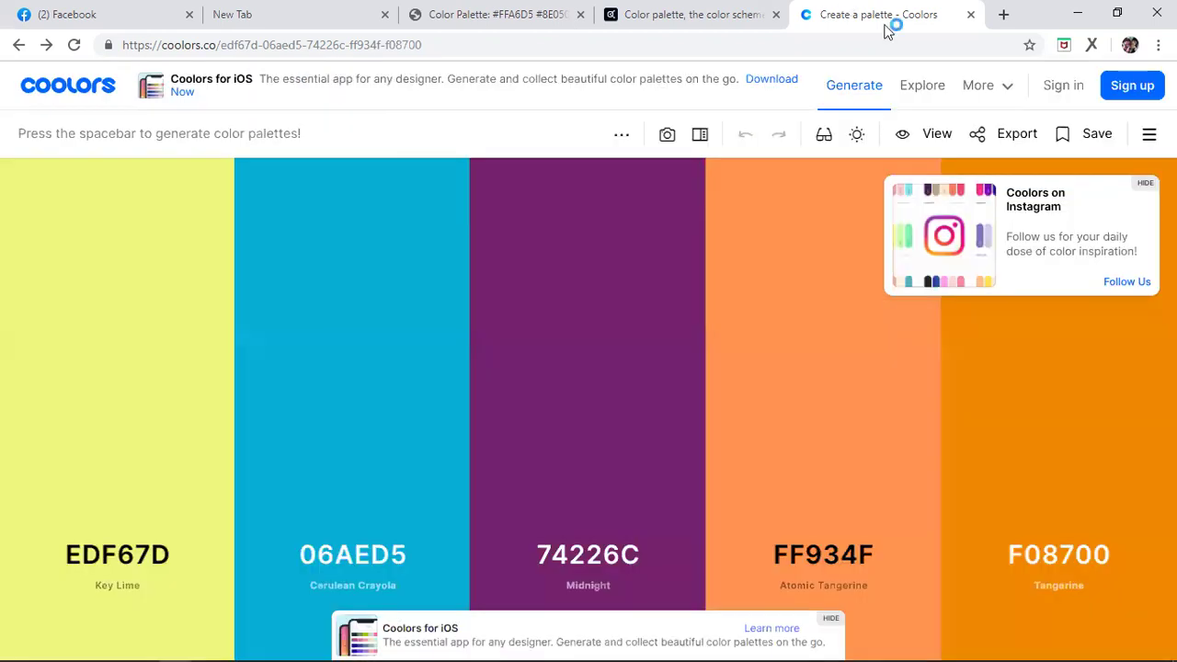
pyautogui.click(1077, 13)
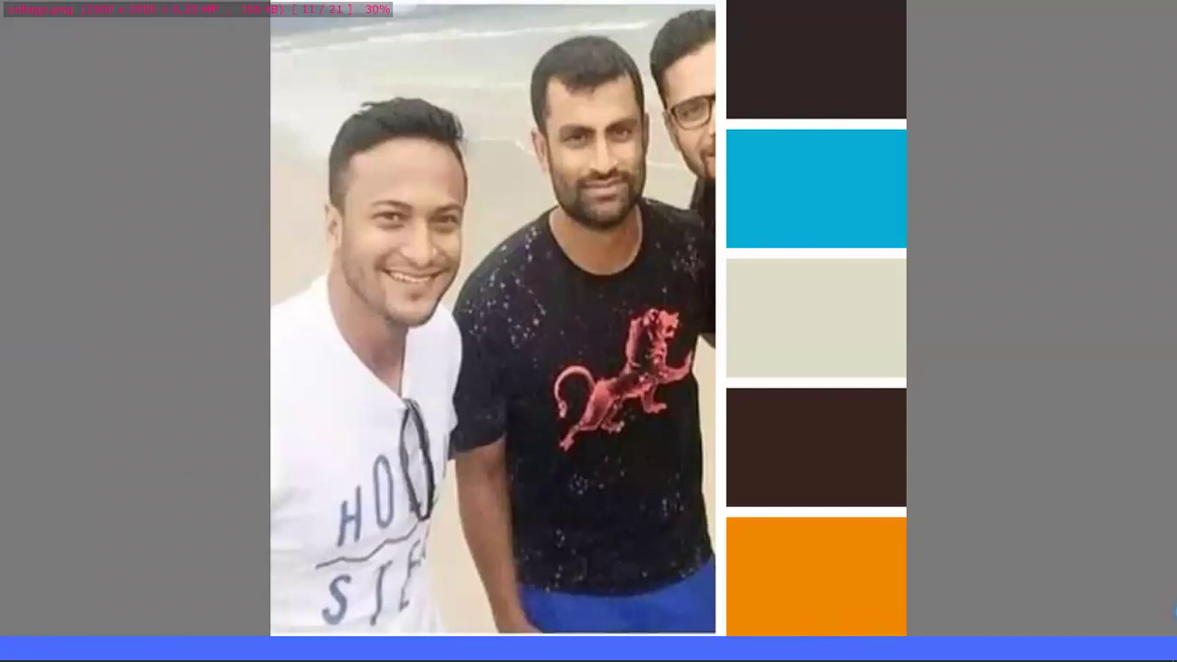
pyautogui.press('Escape')
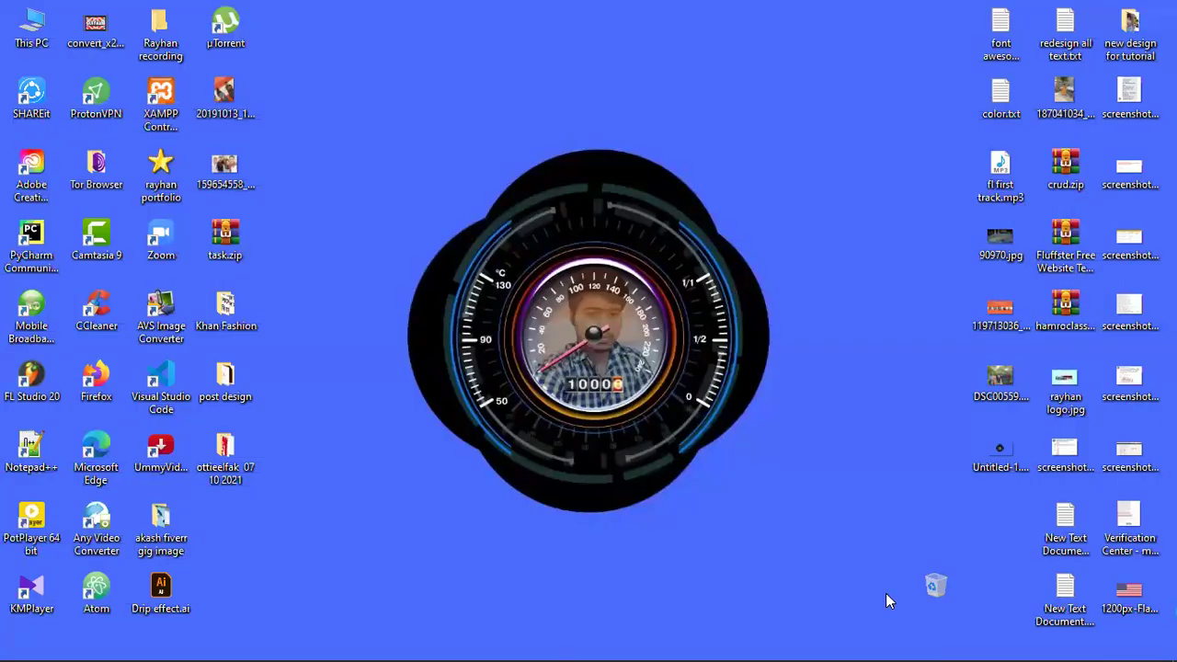